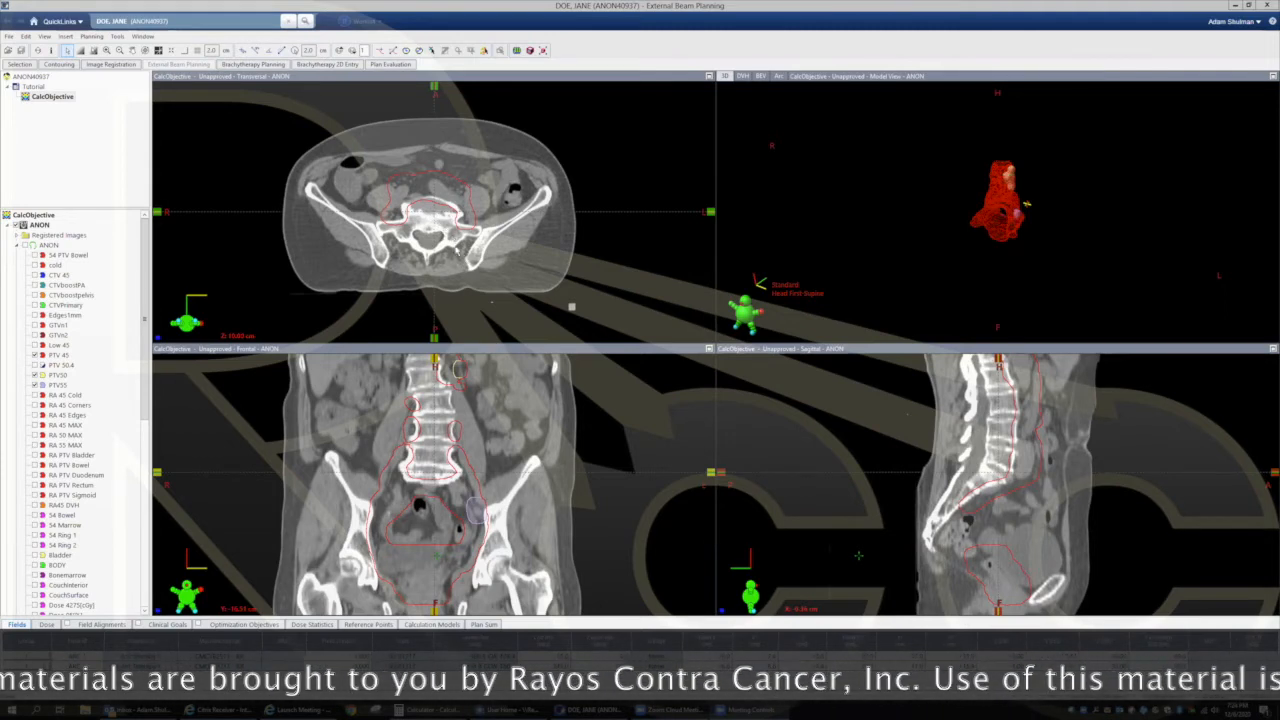
Step: Examine the PTV 45, PTV50 and PTV55 contours slice by slice on the transversal CT, from the pelvis up to the upper abdomen
{"action": "left_click_drag", "start_coordinate": [809, 472], "coordinate": [809, 473]}
{"action": "scroll", "coordinate": [464, 247], "scroll_direction": "down", "scroll_amount": 20}
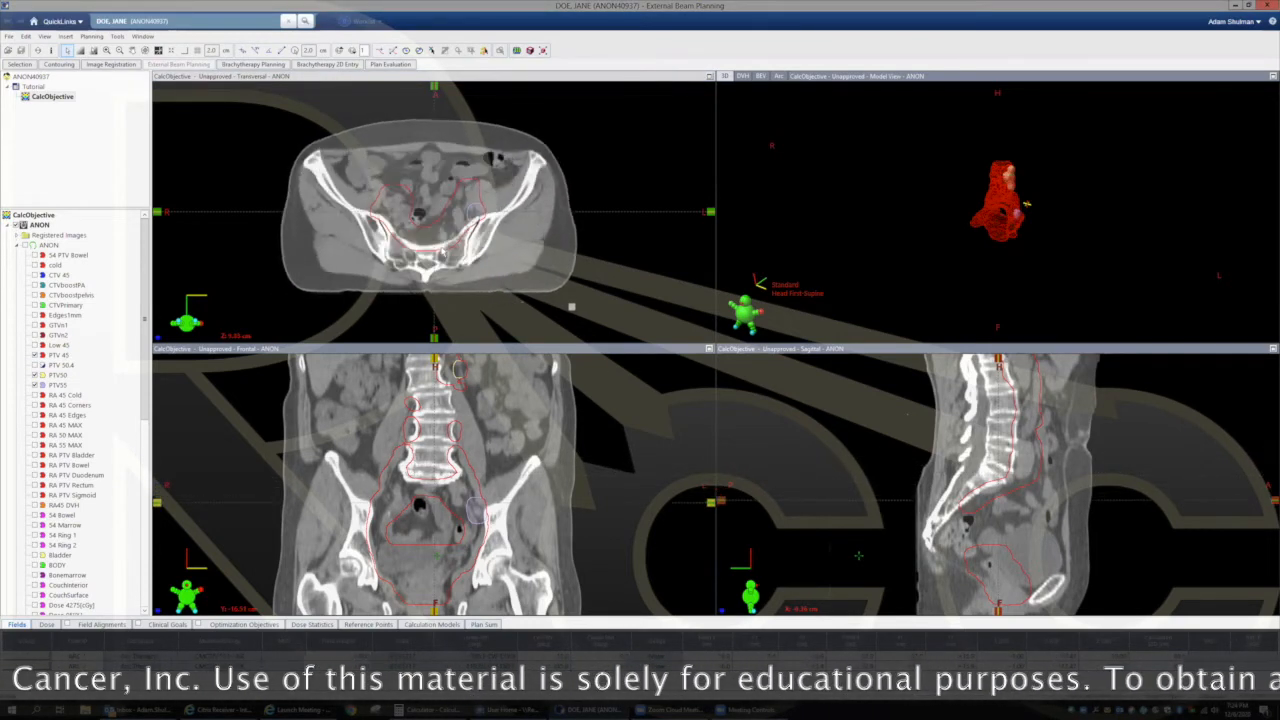
{"action": "scroll", "coordinate": [464, 247], "scroll_direction": "up", "scroll_amount": 10}
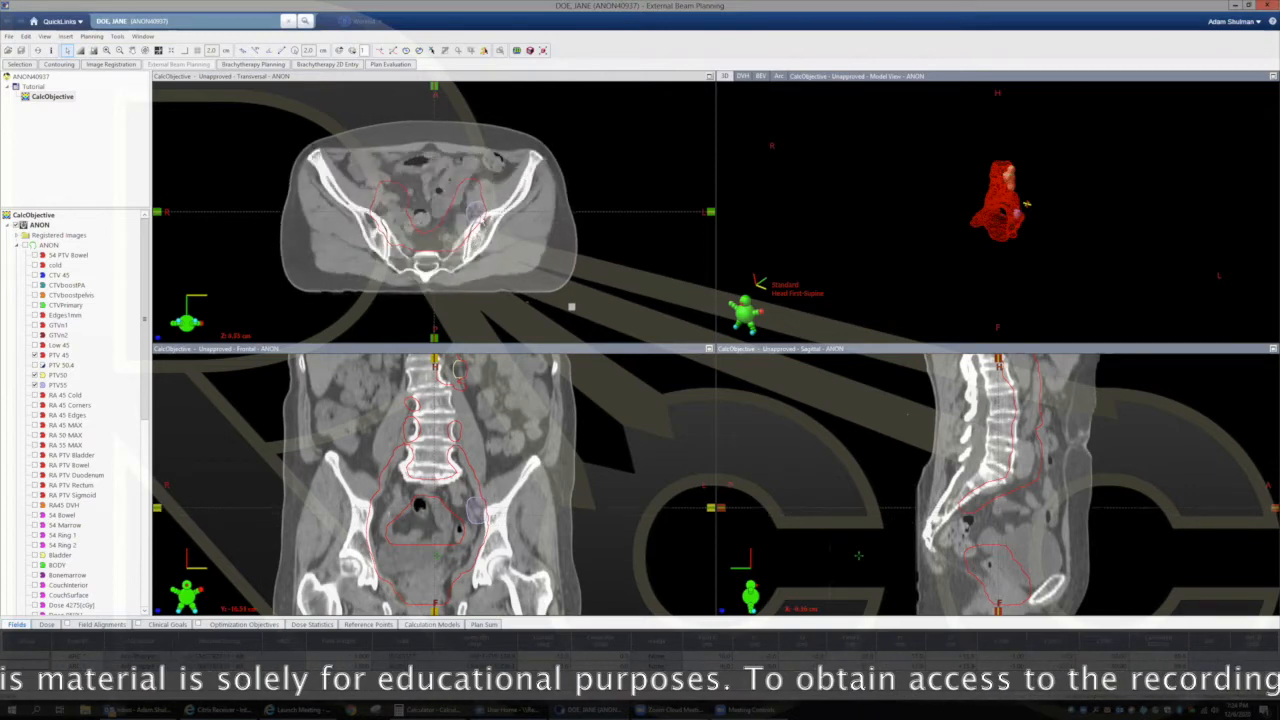
{"action": "scroll", "coordinate": [464, 247], "scroll_direction": "up", "scroll_amount": 2}
{"action": "scroll", "coordinate": [464, 247], "scroll_direction": "down", "scroll_amount": 4}
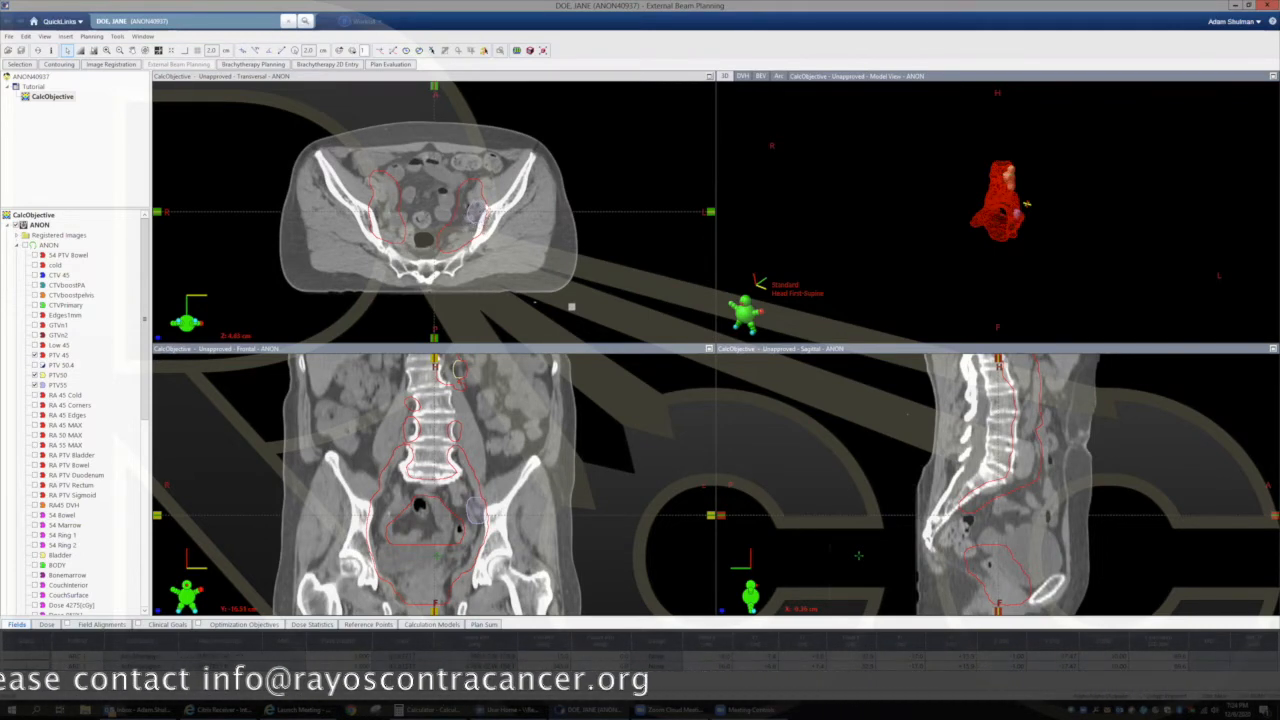
{"action": "scroll", "coordinate": [475, 210], "scroll_direction": "up", "scroll_amount": 10}
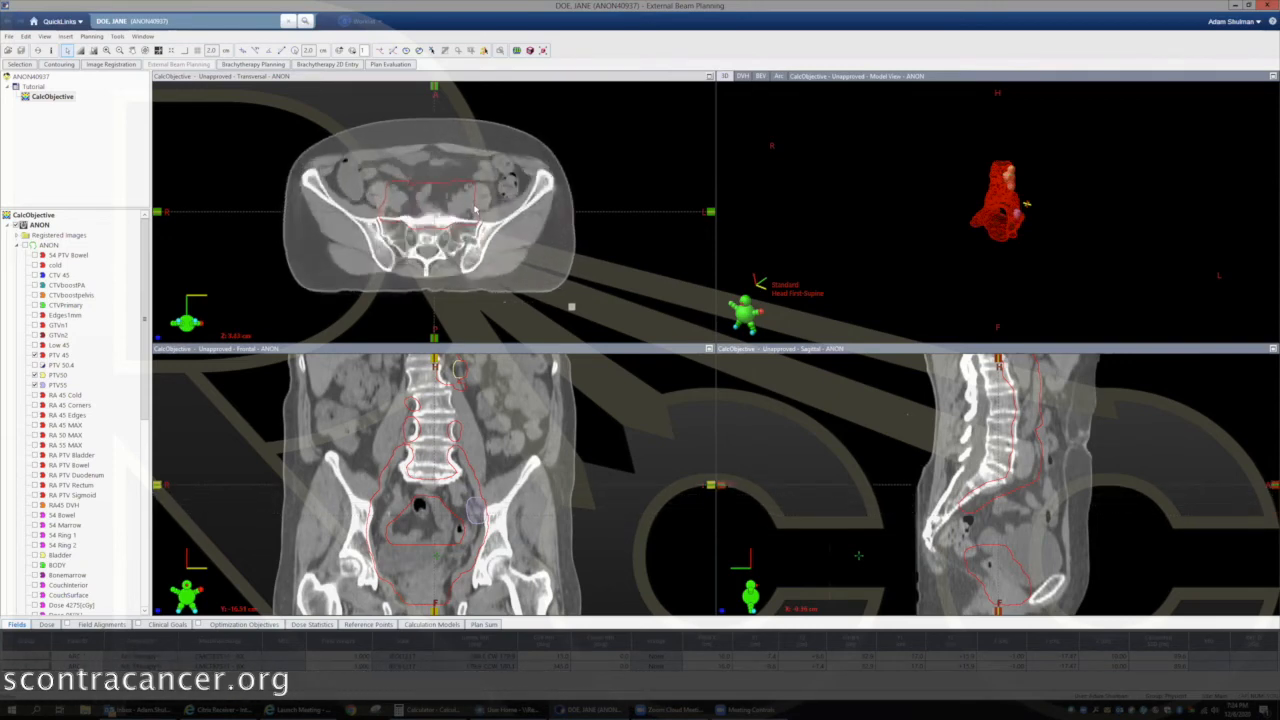
{"action": "scroll", "coordinate": [475, 210], "scroll_direction": "up", "scroll_amount": 10}
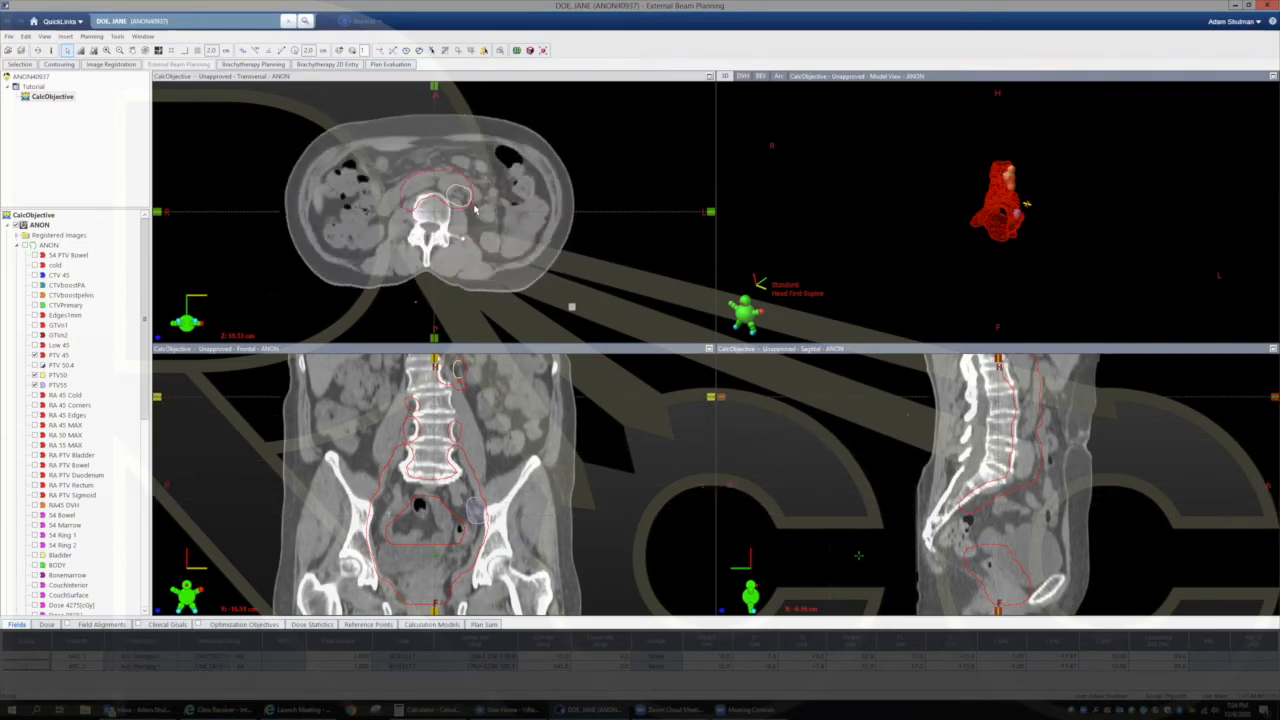
{"action": "scroll", "coordinate": [475, 210], "scroll_direction": "up", "scroll_amount": 10}
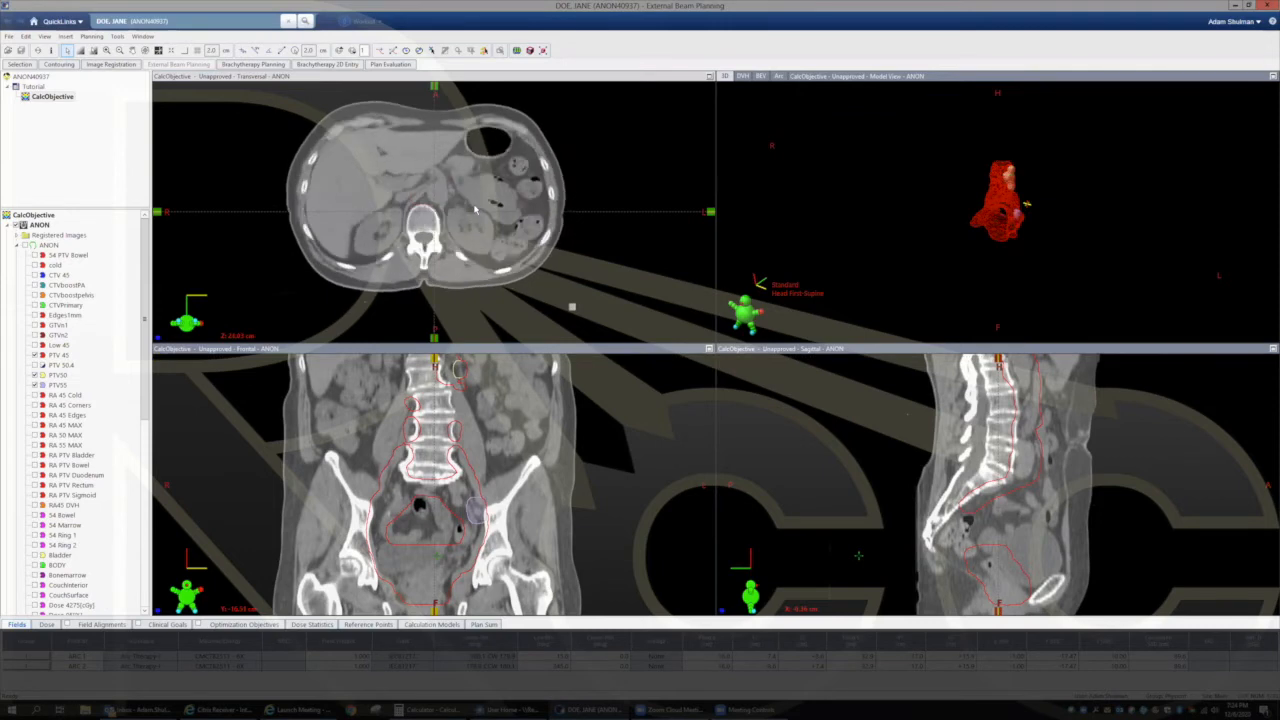
{"action": "scroll", "coordinate": [466, 214], "scroll_direction": "down", "scroll_amount": 8}
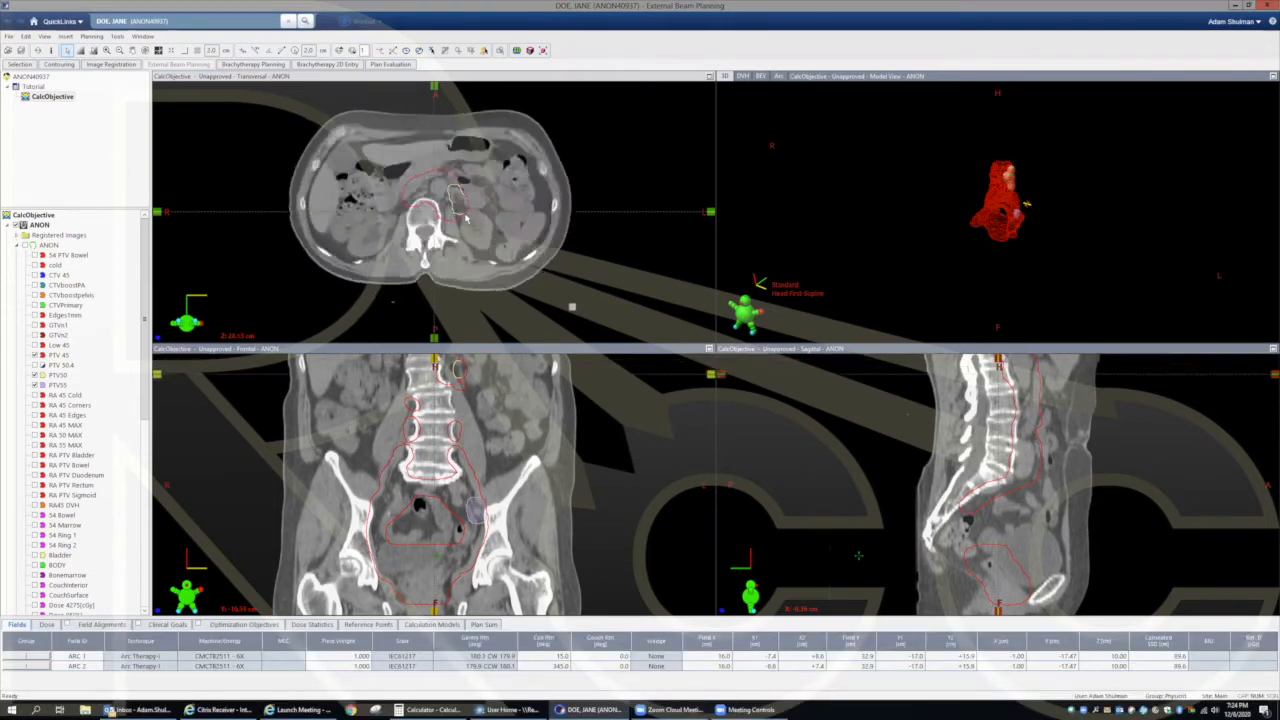
{"action": "scroll", "coordinate": [467, 218], "scroll_direction": "down", "scroll_amount": 4}
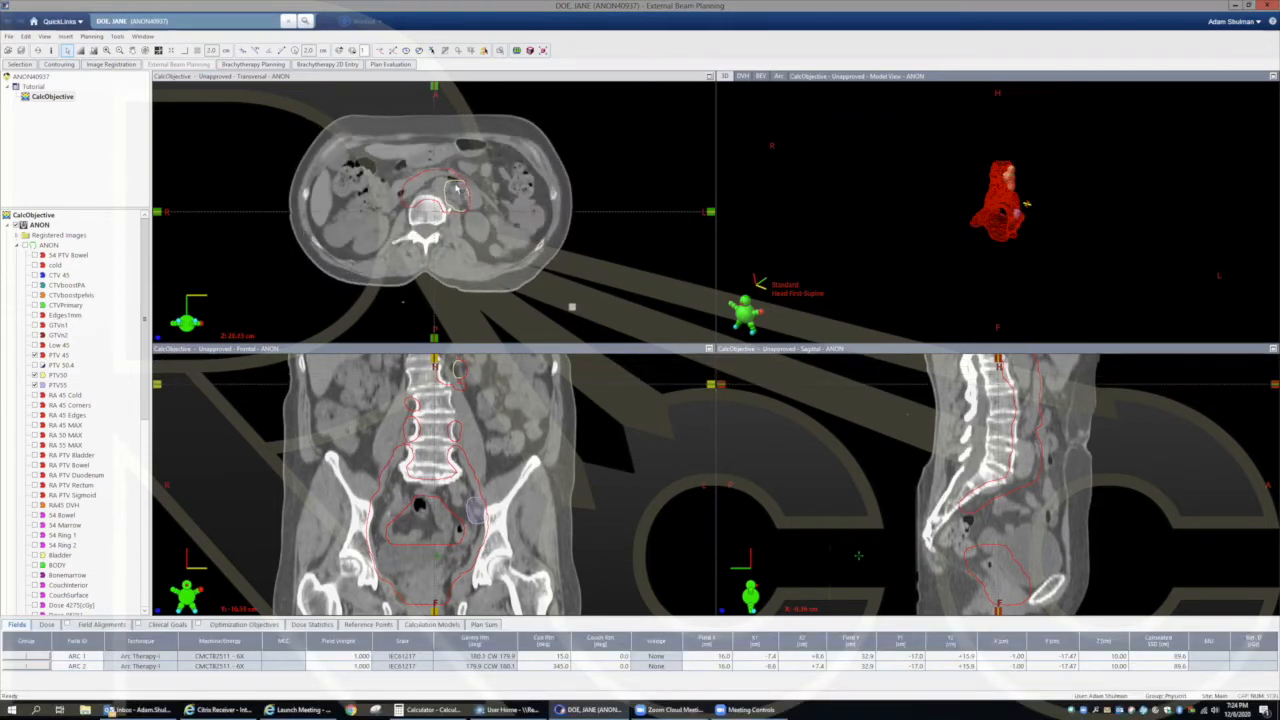
Step: Display the GTVn1 and GTVn2 structures and check them through the transversal slices from the abdomen to the pelvis and back
{"action": "left_click", "coordinate": [35, 325]}
{"action": "left_click", "coordinate": [35, 335]}
{"action": "scroll", "coordinate": [467, 285], "scroll_direction": "down", "scroll_amount": 10}
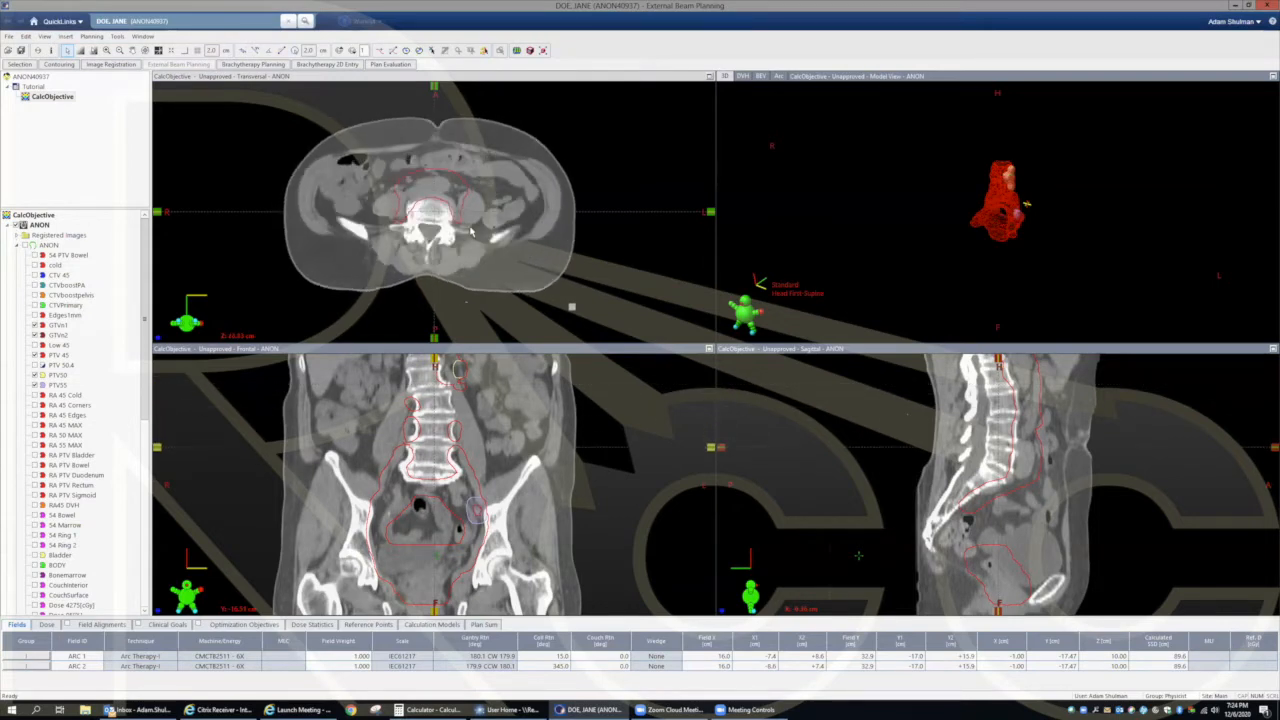
{"action": "scroll", "coordinate": [465, 238], "scroll_direction": "down", "scroll_amount": 10}
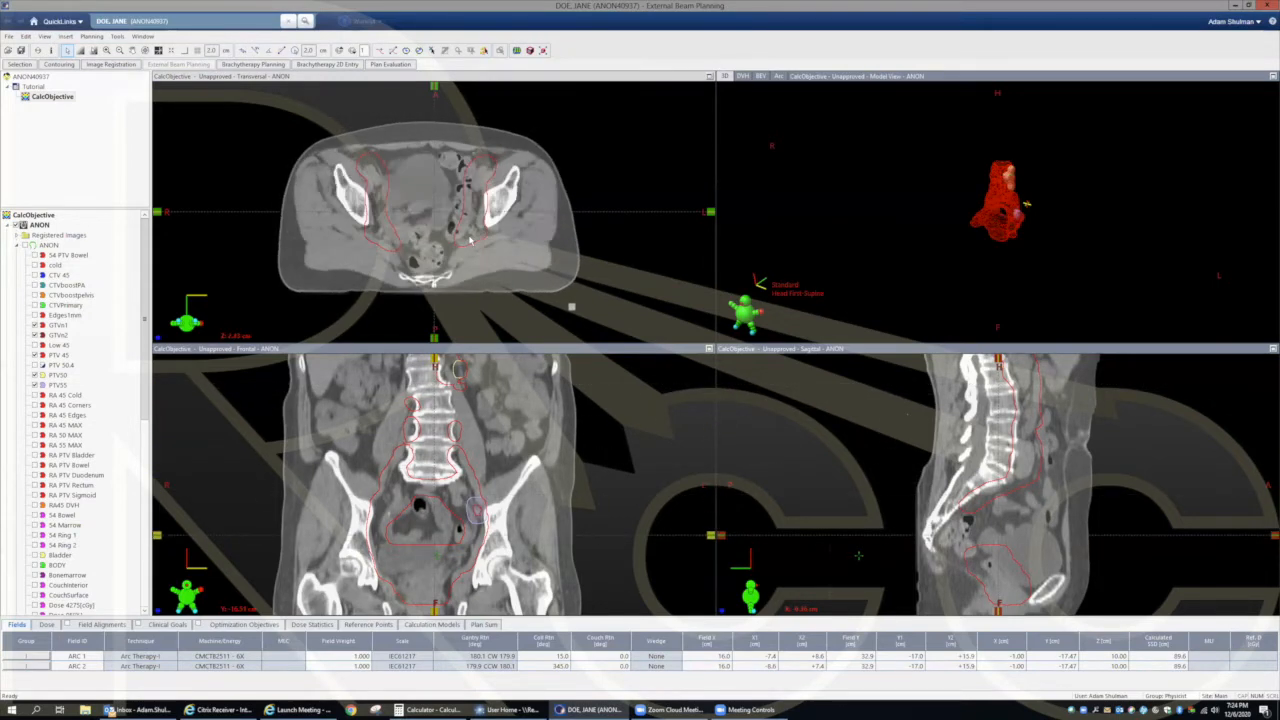
{"action": "scroll", "coordinate": [470, 238], "scroll_direction": "up", "scroll_amount": 6}
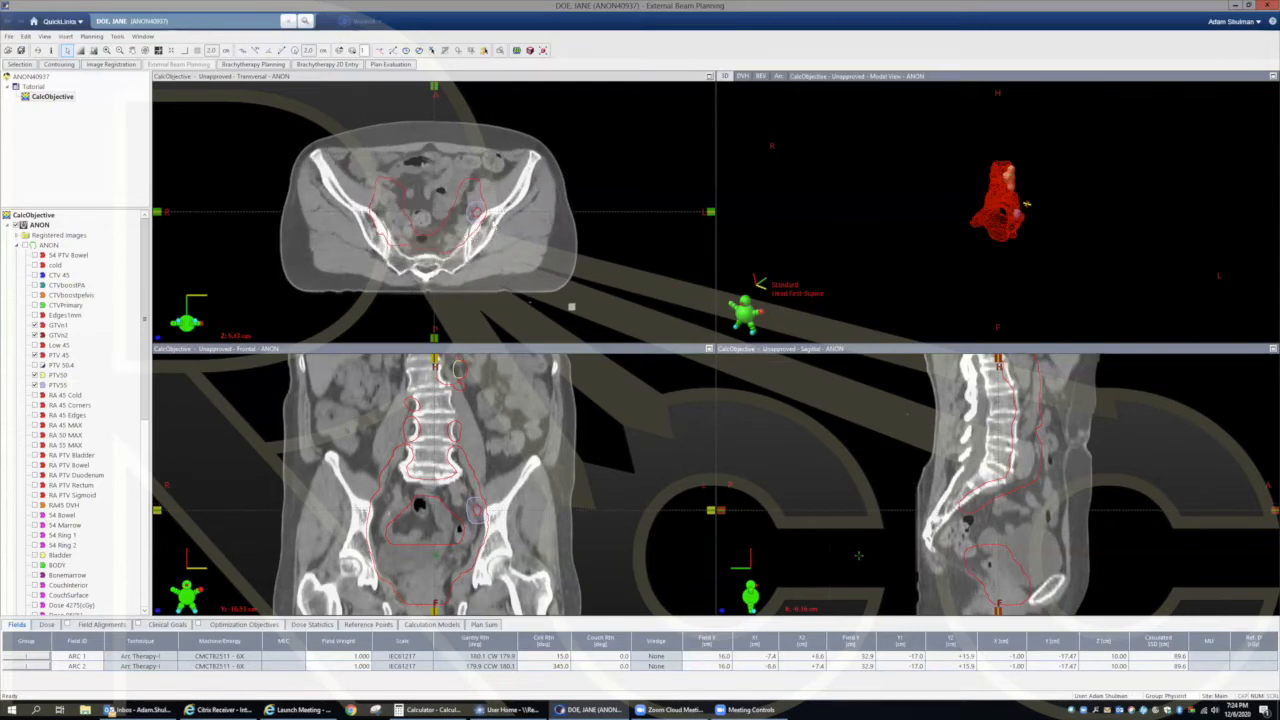
{"action": "scroll", "coordinate": [496, 231], "scroll_direction": "up", "scroll_amount": 5}
{"action": "scroll", "coordinate": [496, 231], "scroll_direction": "up", "scroll_amount": 20}
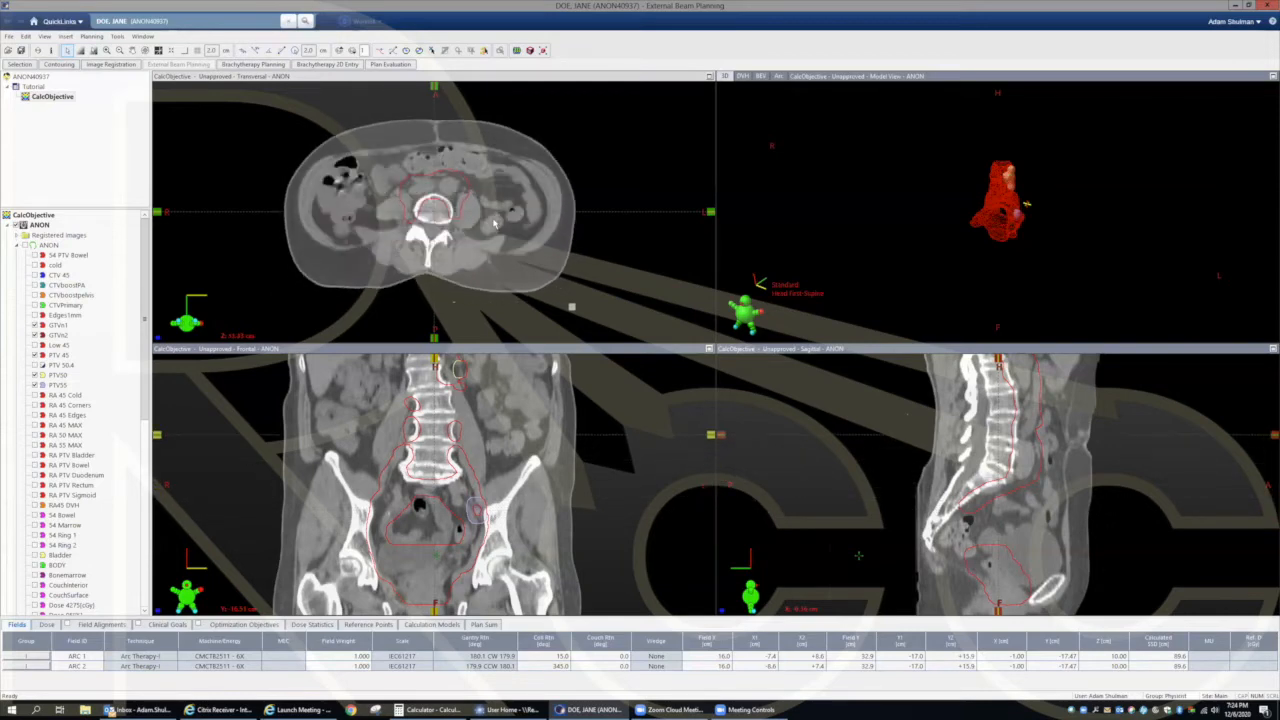
{"action": "scroll", "coordinate": [496, 226], "scroll_direction": "up", "scroll_amount": 17}
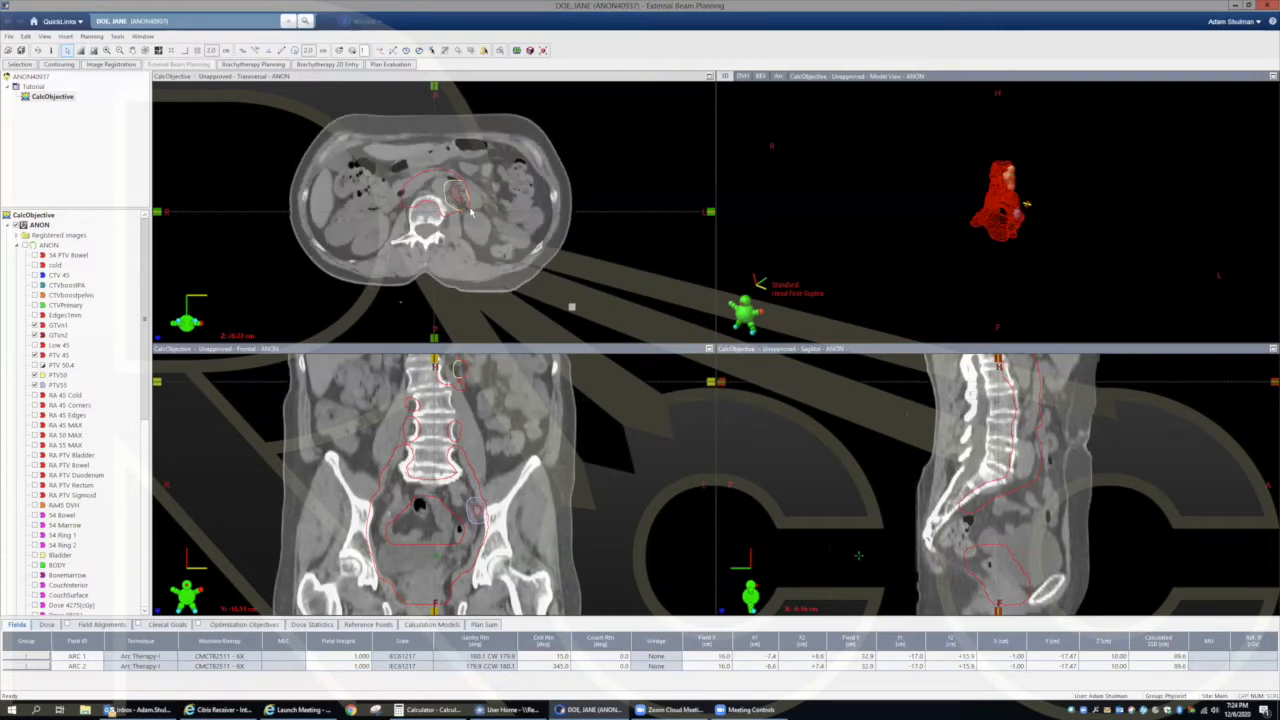
Step: Examine how the para-aortic and pelvic nodal boost volumes sit within PTV 45 on the transversal slices
{"action": "scroll", "coordinate": [469, 211], "scroll_direction": "up", "scroll_amount": 8}
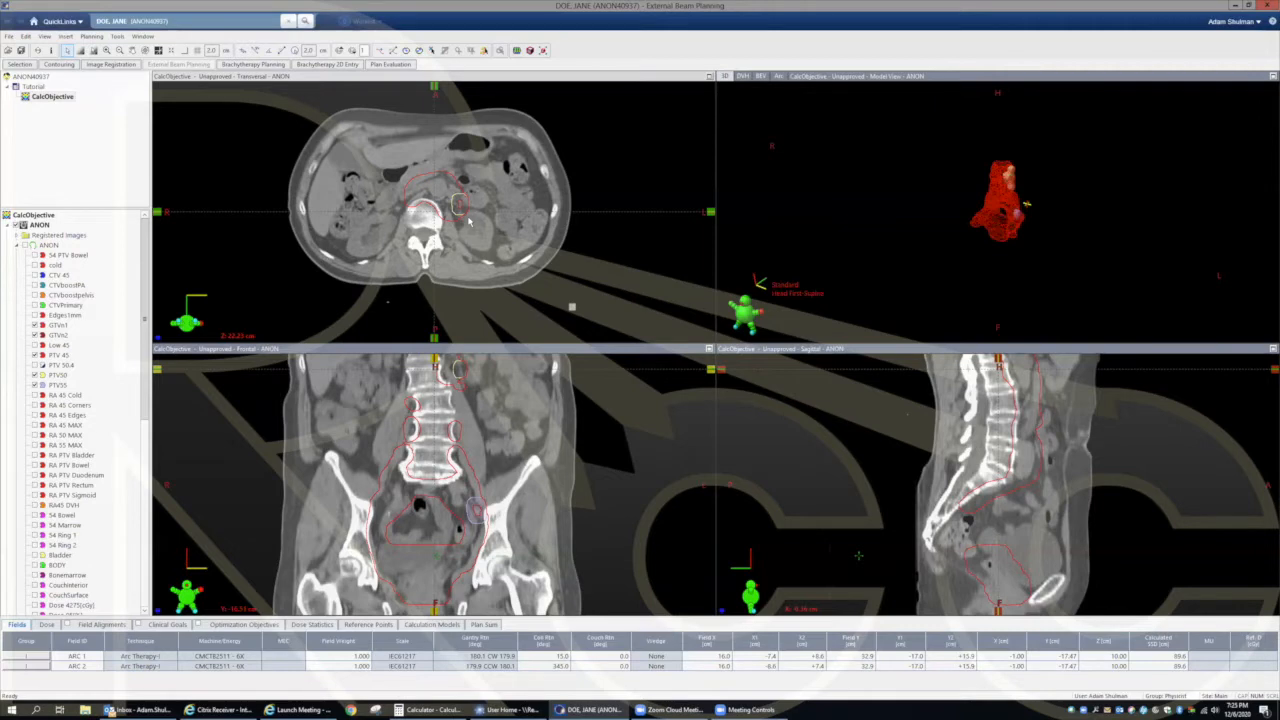
{"action": "scroll", "coordinate": [451, 213], "scroll_direction": "down", "scroll_amount": 2}
{"action": "scroll", "coordinate": [392, 300], "scroll_direction": "down", "scroll_amount": 4}
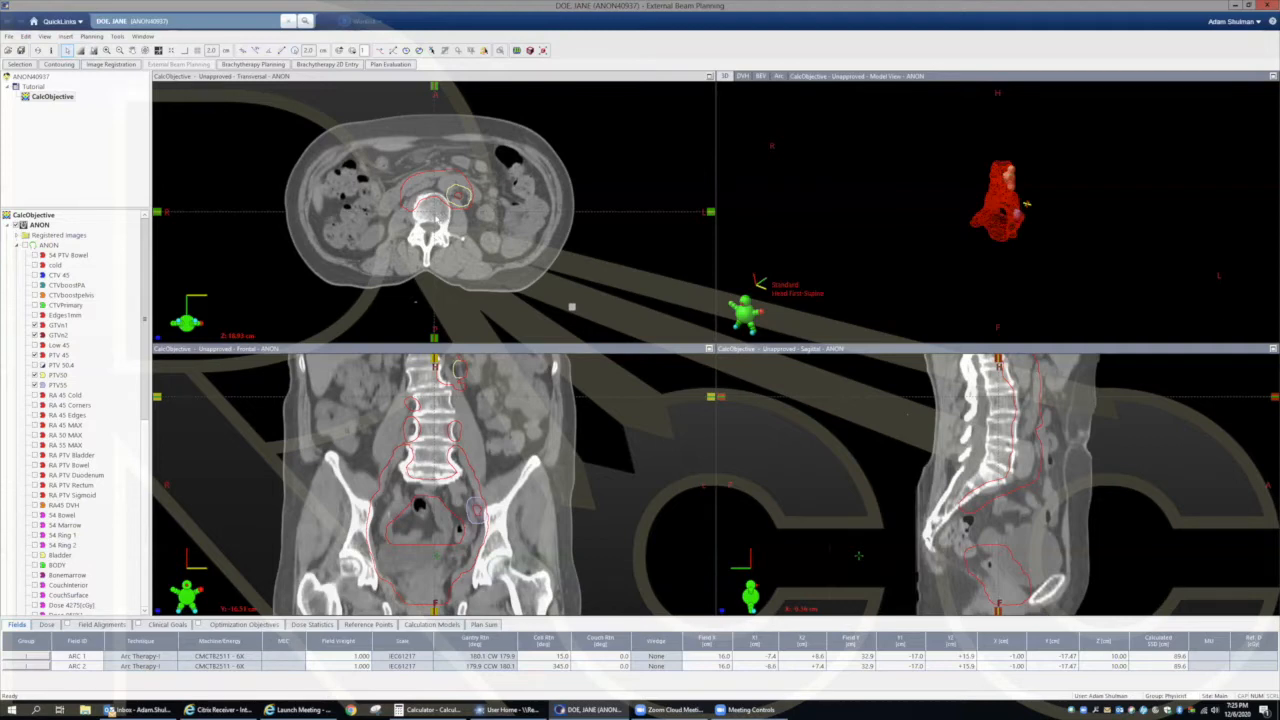
{"action": "scroll", "coordinate": [436, 215], "scroll_direction": "down", "scroll_amount": 3}
{"action": "scroll", "coordinate": [436, 215], "scroll_direction": "down", "scroll_amount": 10}
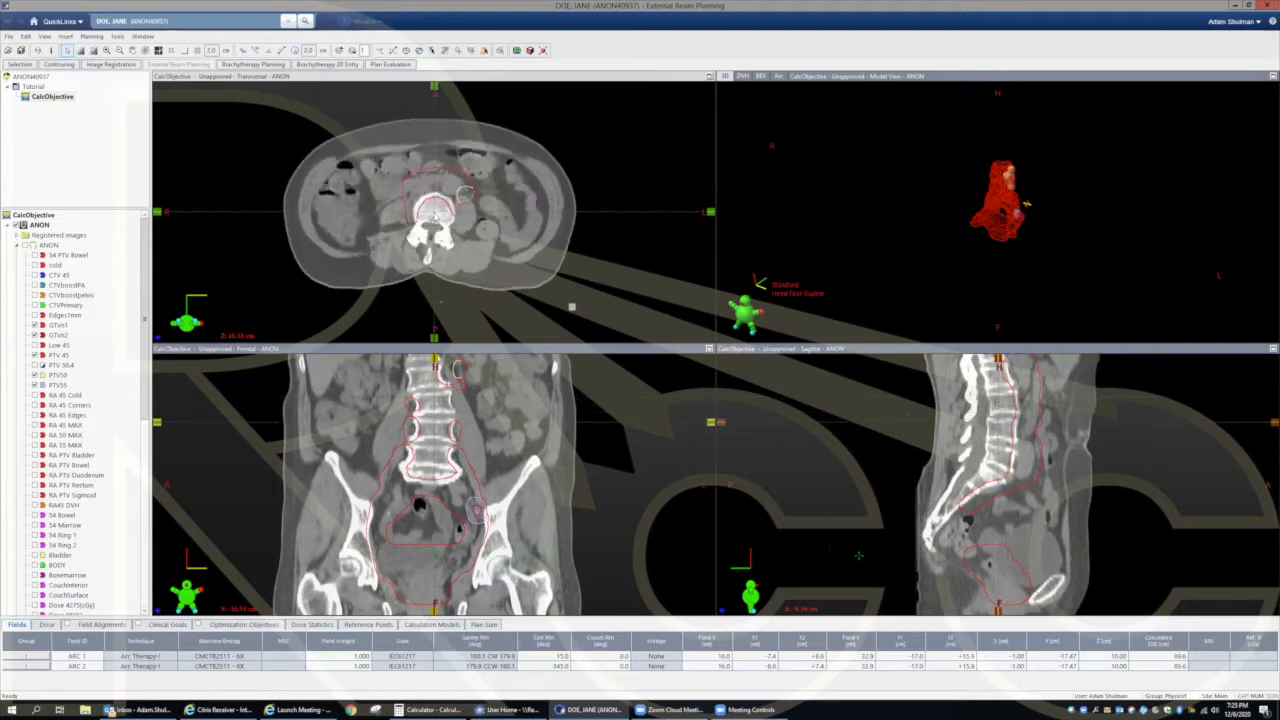
{"action": "scroll", "coordinate": [436, 215], "scroll_direction": "down", "scroll_amount": 6}
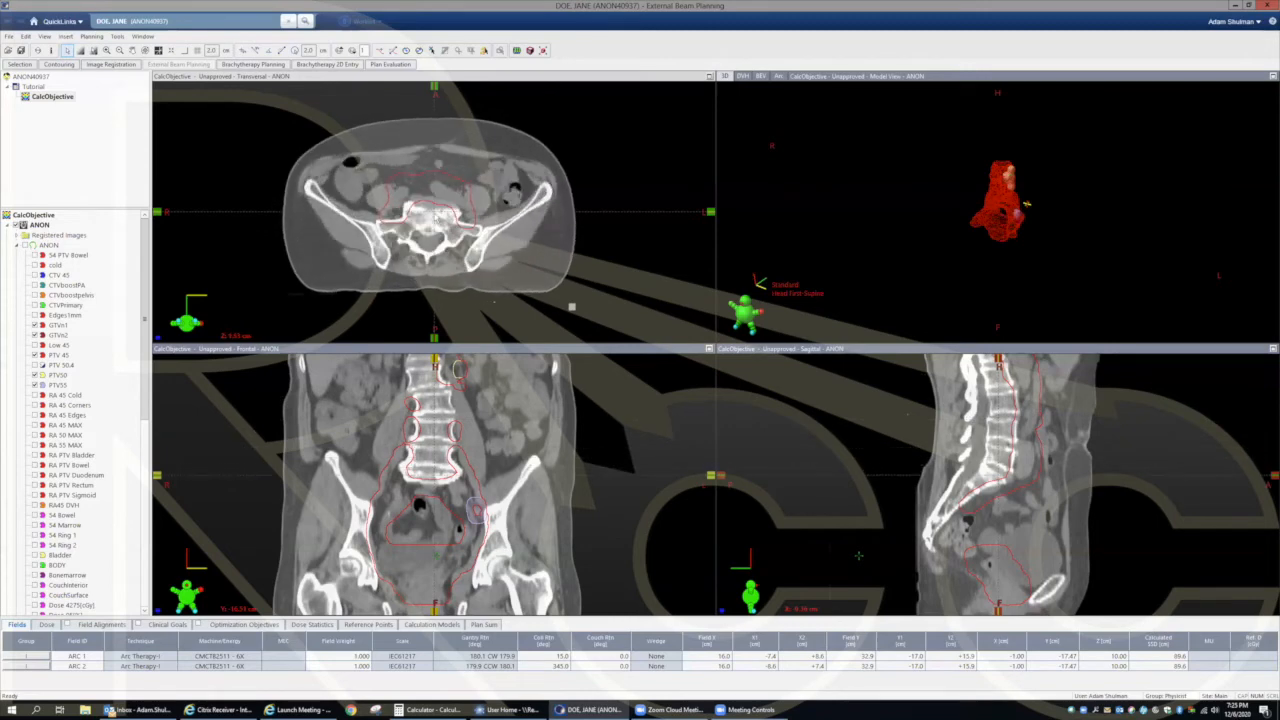
{"action": "scroll", "coordinate": [436, 215], "scroll_direction": "up", "scroll_amount": 2}
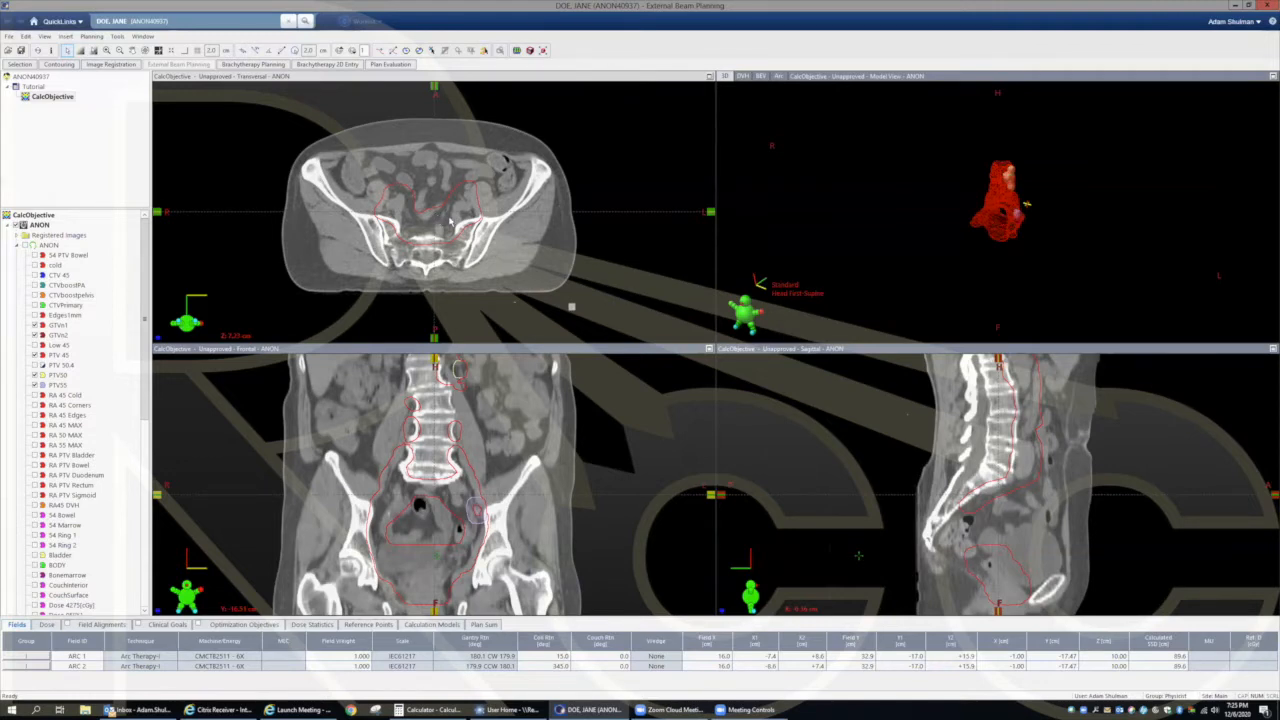
{"action": "scroll", "coordinate": [438, 229], "scroll_direction": "down", "scroll_amount": 6}
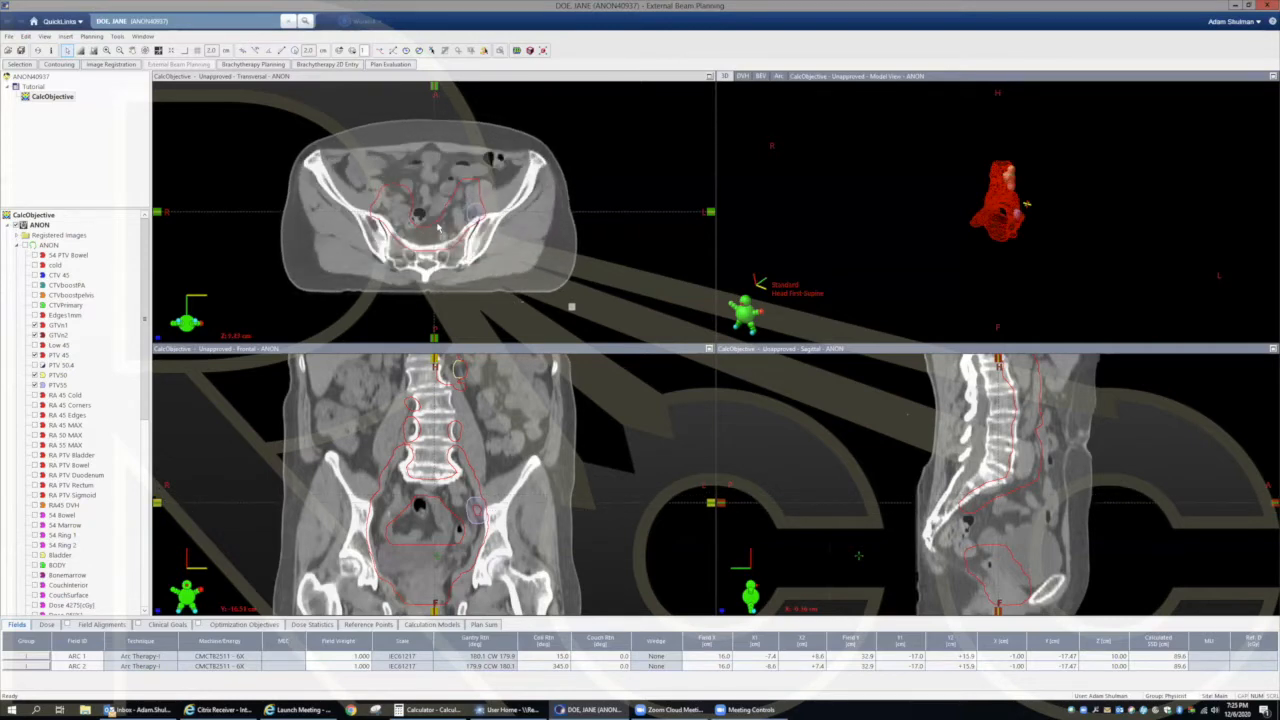
{"action": "scroll", "coordinate": [438, 229], "scroll_direction": "down", "scroll_amount": 10}
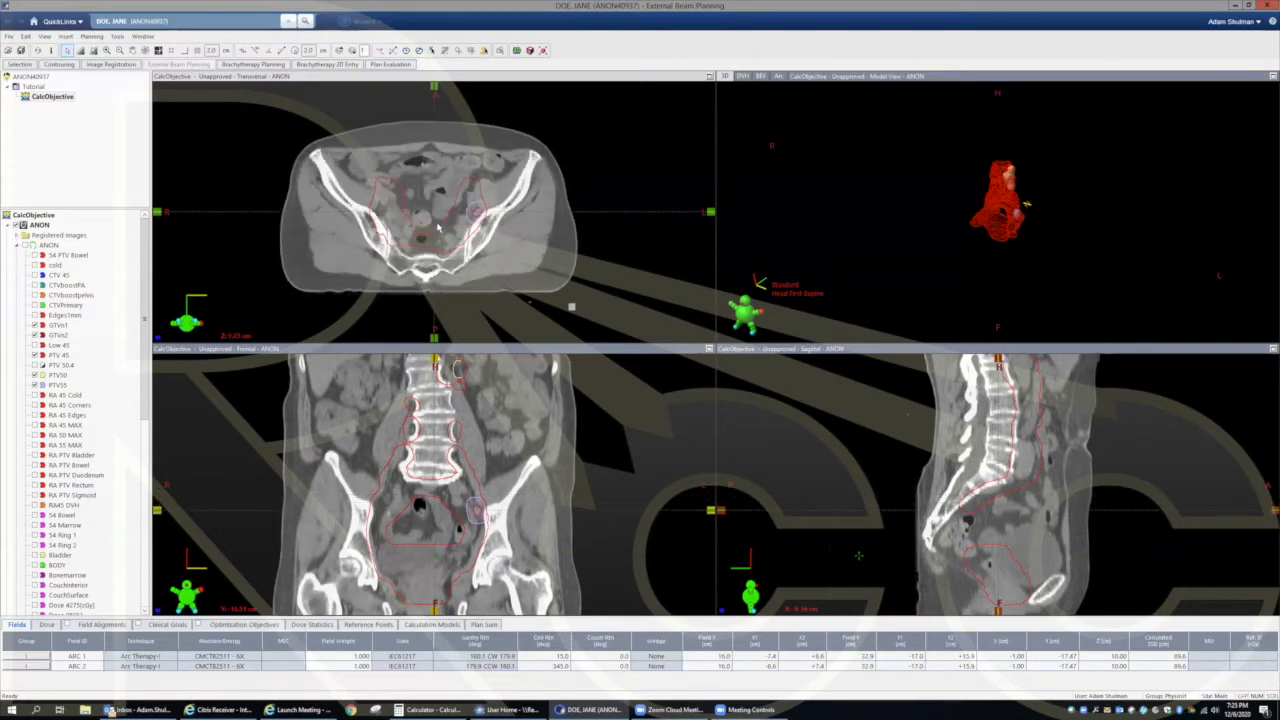
{"action": "scroll", "coordinate": [438, 229], "scroll_direction": "up", "scroll_amount": 8}
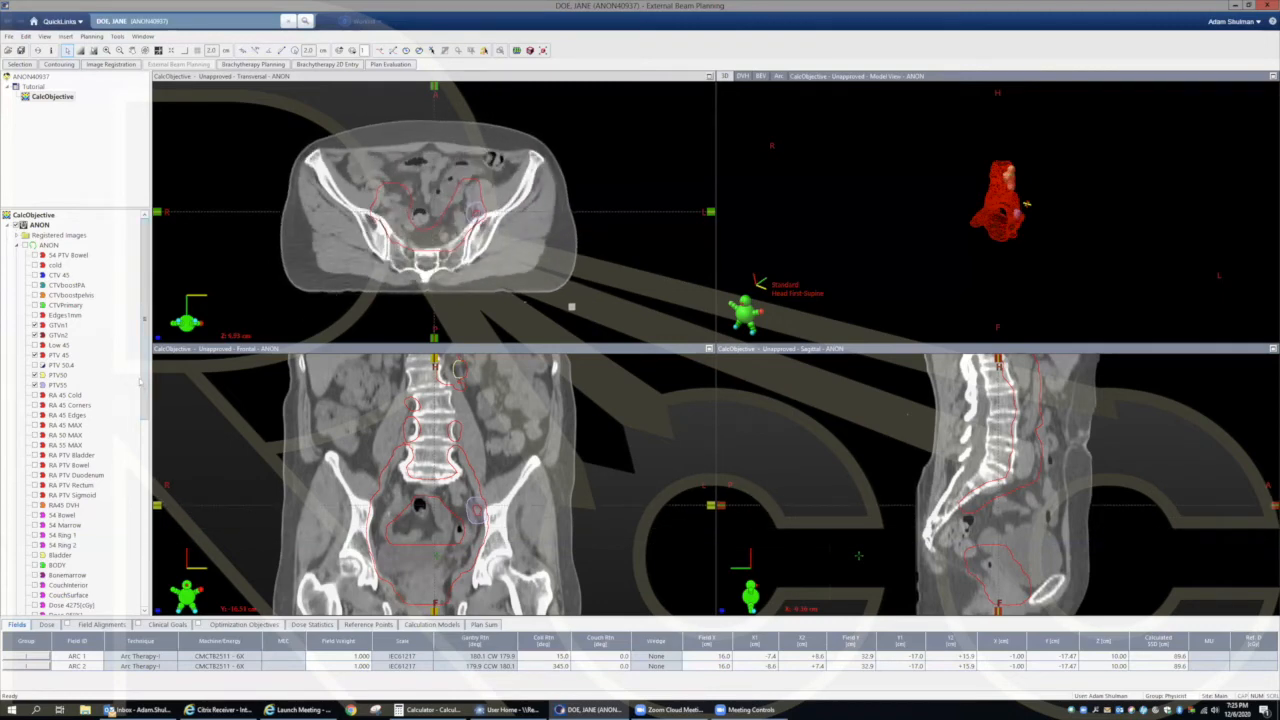
Step: Display the RA45 DVH structure along with the target volumes already shown
{"action": "left_click_drag", "start_coordinate": [147, 398], "coordinate": [148, 426]}
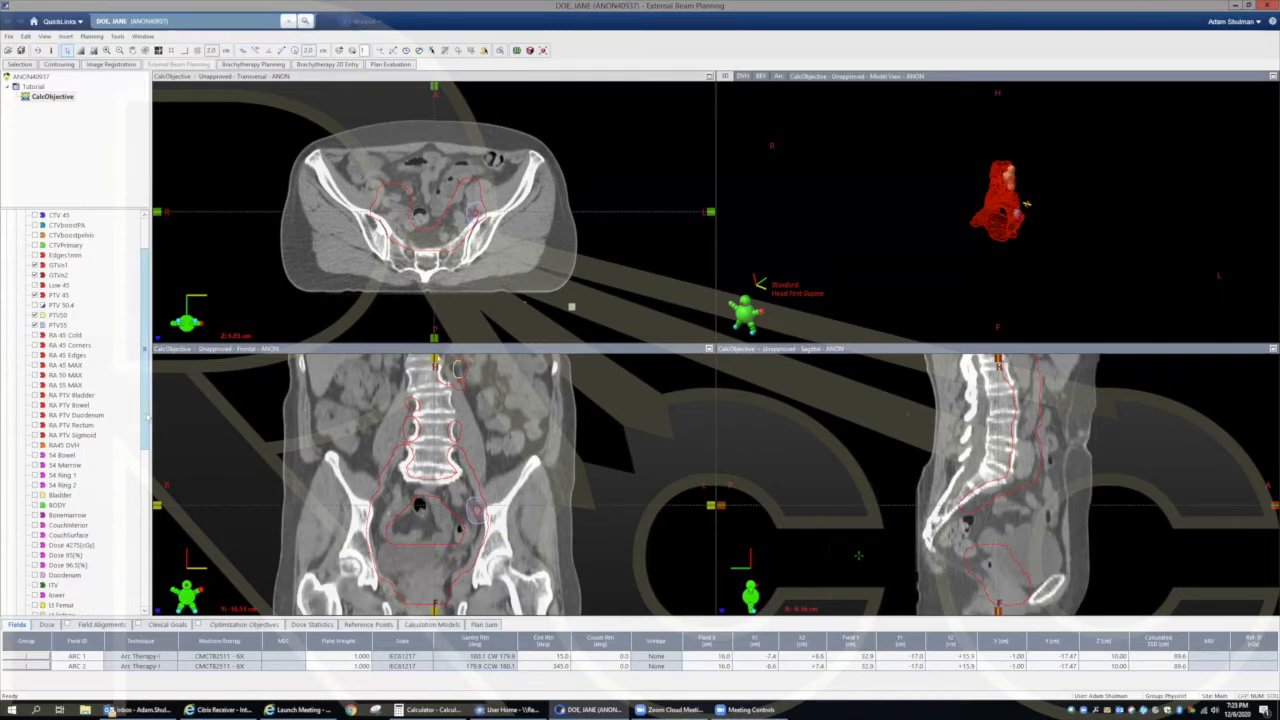
{"action": "left_click_drag", "start_coordinate": [147, 418], "coordinate": [148, 422]}
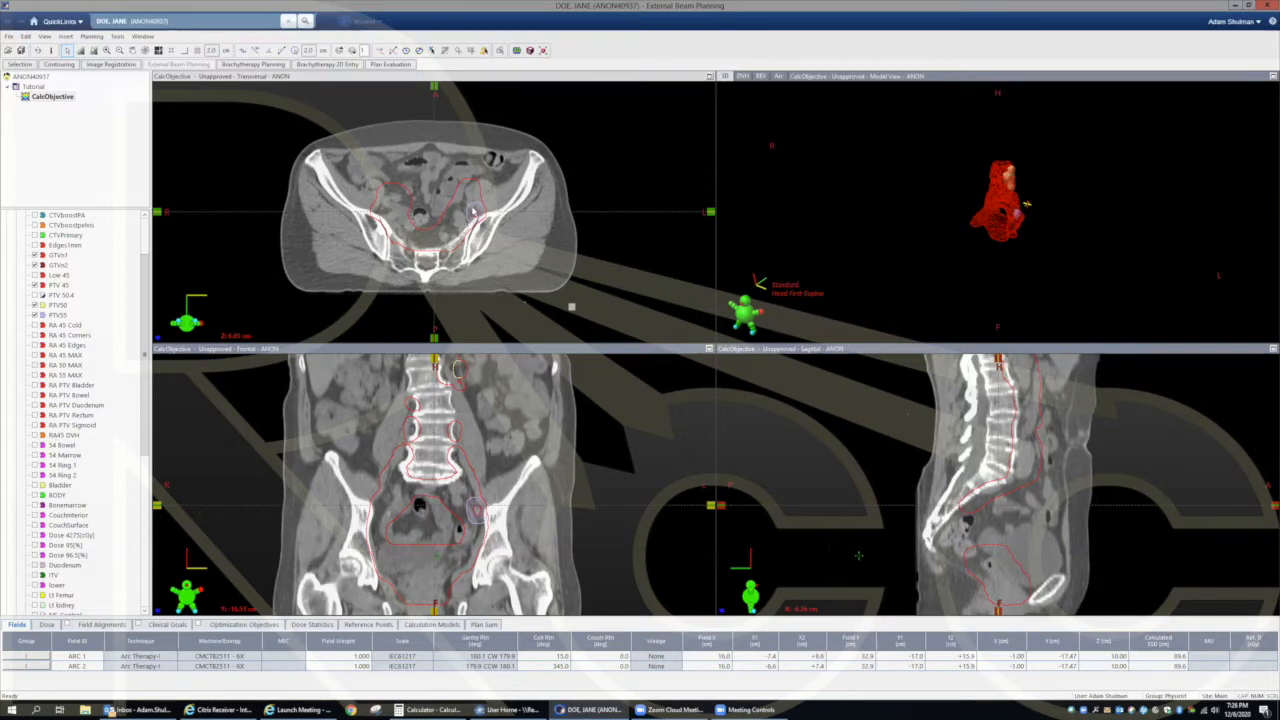
{"action": "left_click", "coordinate": [34, 436]}
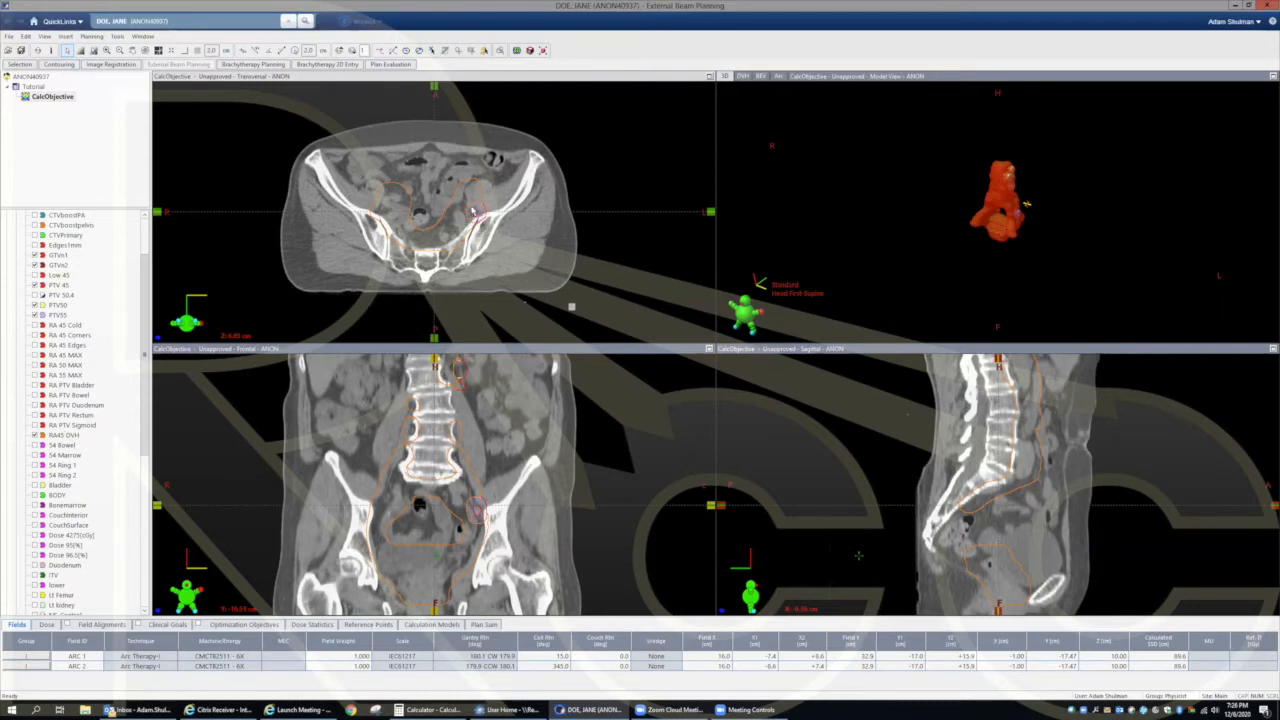
Step: Examine the RA45 DVH contour around the nodal boost volumes on the transversal slices between the pelvis and the para-aortic region
{"action": "scroll", "coordinate": [478, 214], "scroll_direction": "up", "scroll_amount": 10}
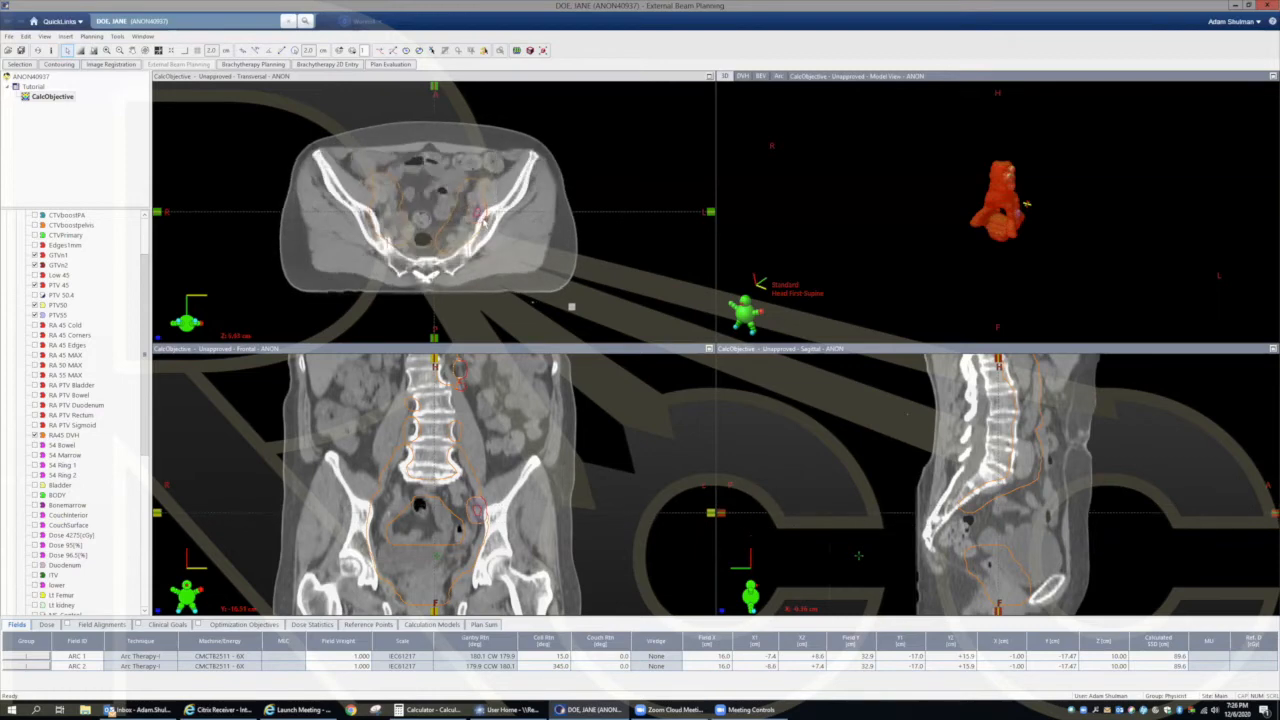
{"action": "scroll", "coordinate": [478, 214], "scroll_direction": "up", "scroll_amount": 10}
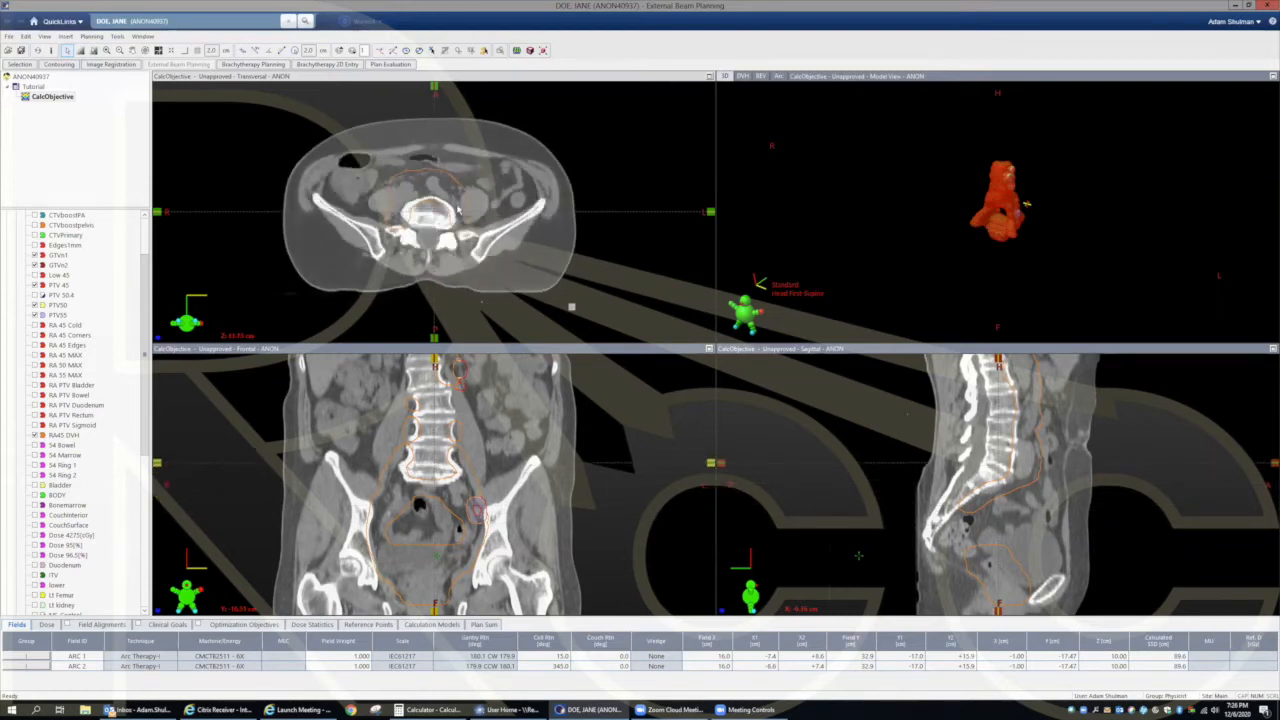
{"action": "scroll", "coordinate": [449, 199], "scroll_direction": "up", "scroll_amount": 10}
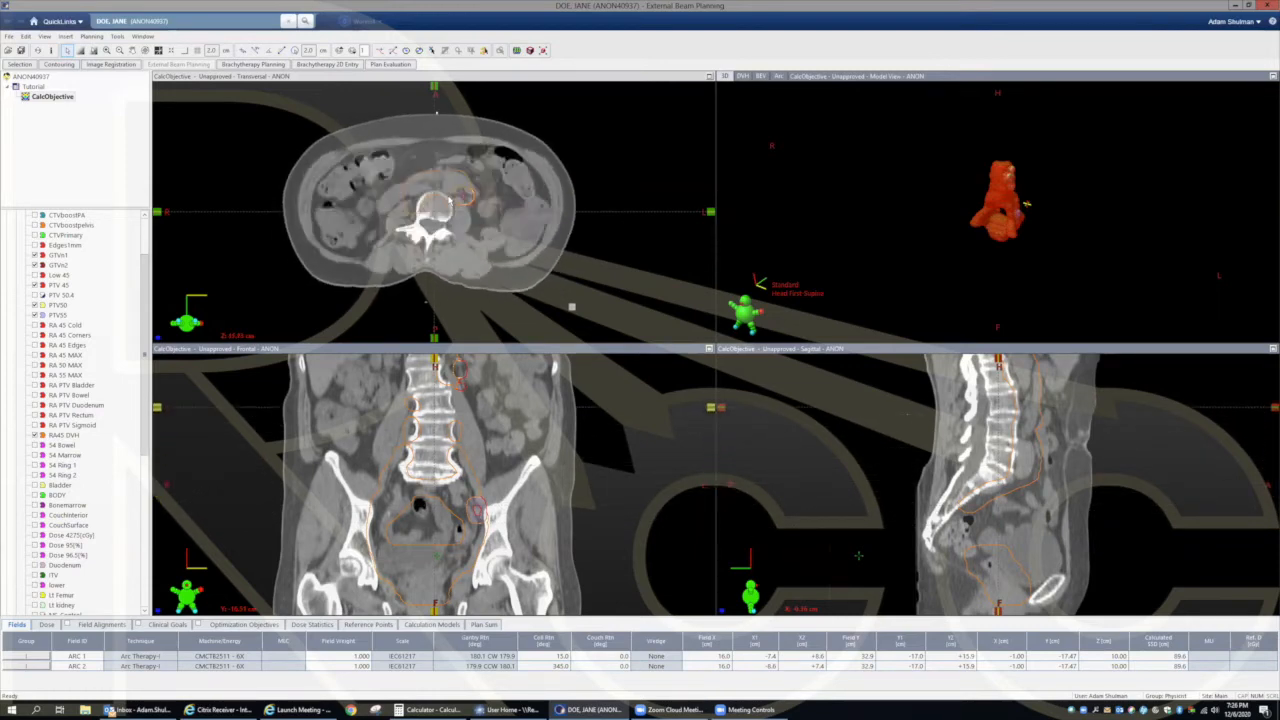
{"action": "scroll", "coordinate": [450, 199], "scroll_direction": "up", "scroll_amount": 10}
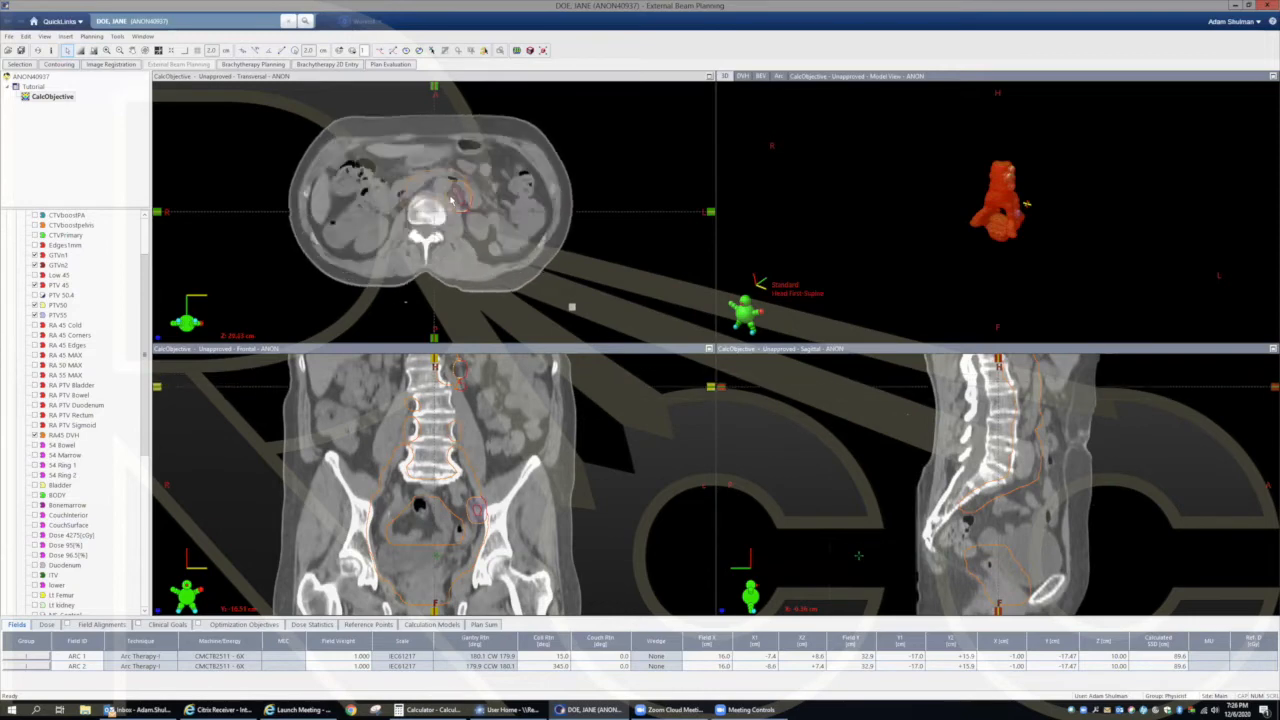
{"action": "scroll", "coordinate": [452, 200], "scroll_direction": "down", "scroll_amount": 5}
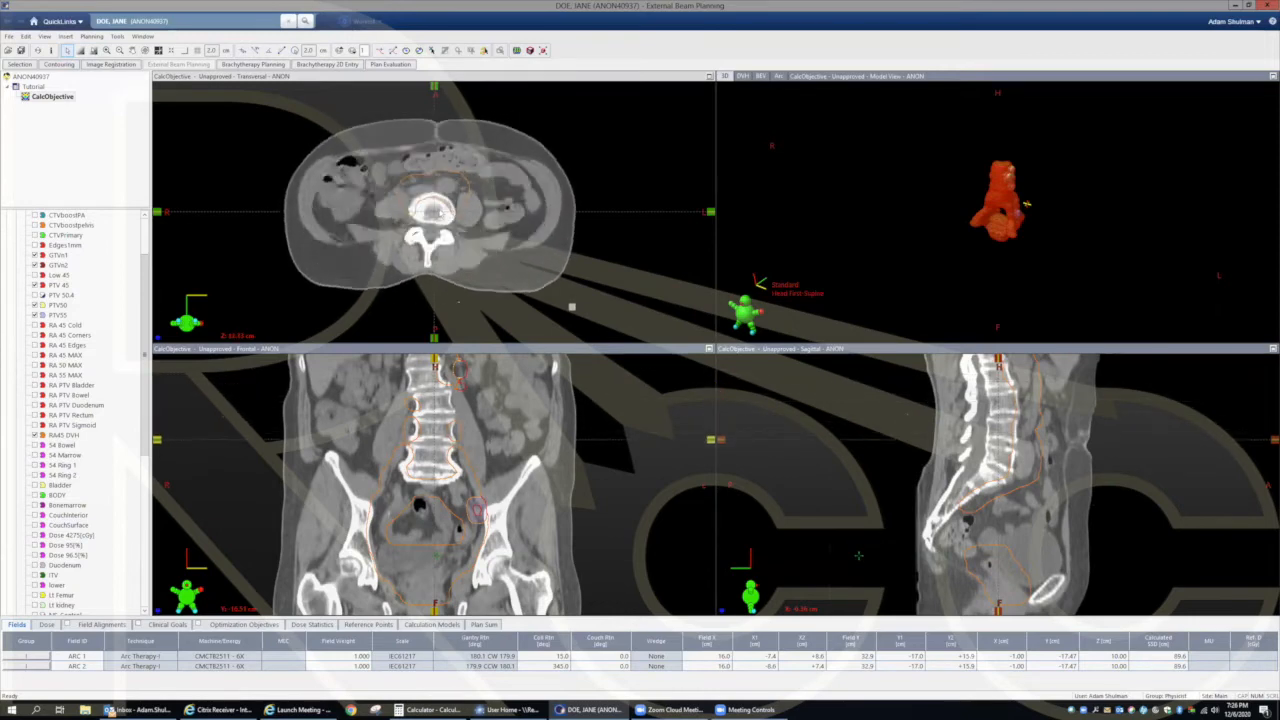
{"action": "scroll", "coordinate": [449, 210], "scroll_direction": "up", "scroll_amount": 3}
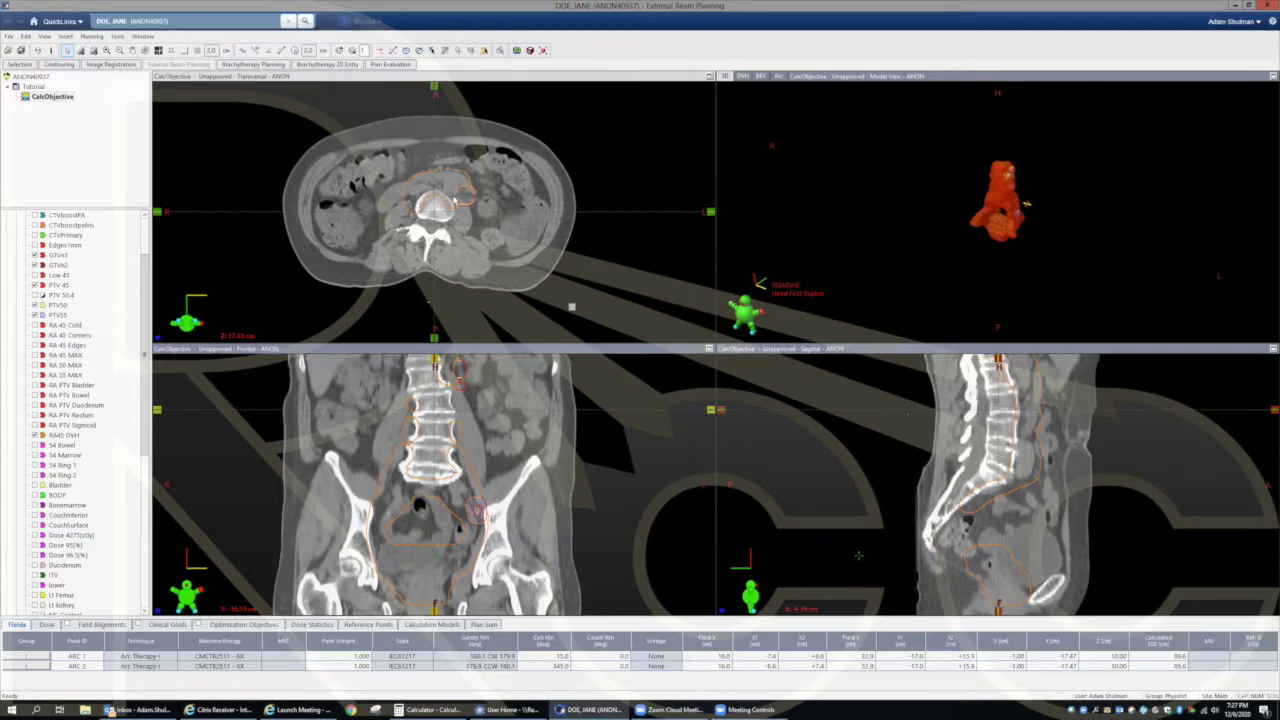
{"action": "scroll", "coordinate": [455, 192], "scroll_direction": "down", "scroll_amount": 10}
{"action": "scroll", "coordinate": [458, 200], "scroll_direction": "down", "scroll_amount": 5}
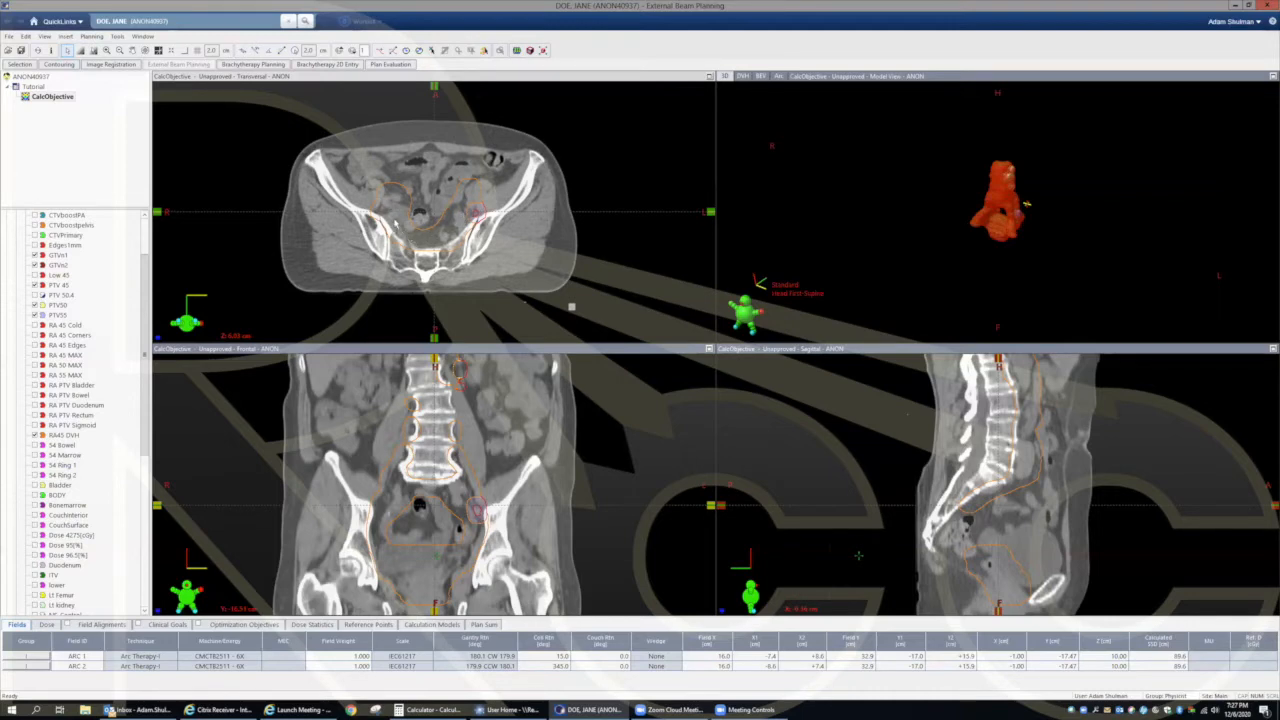
{"action": "scroll", "coordinate": [404, 230], "scroll_direction": "down", "scroll_amount": 5}
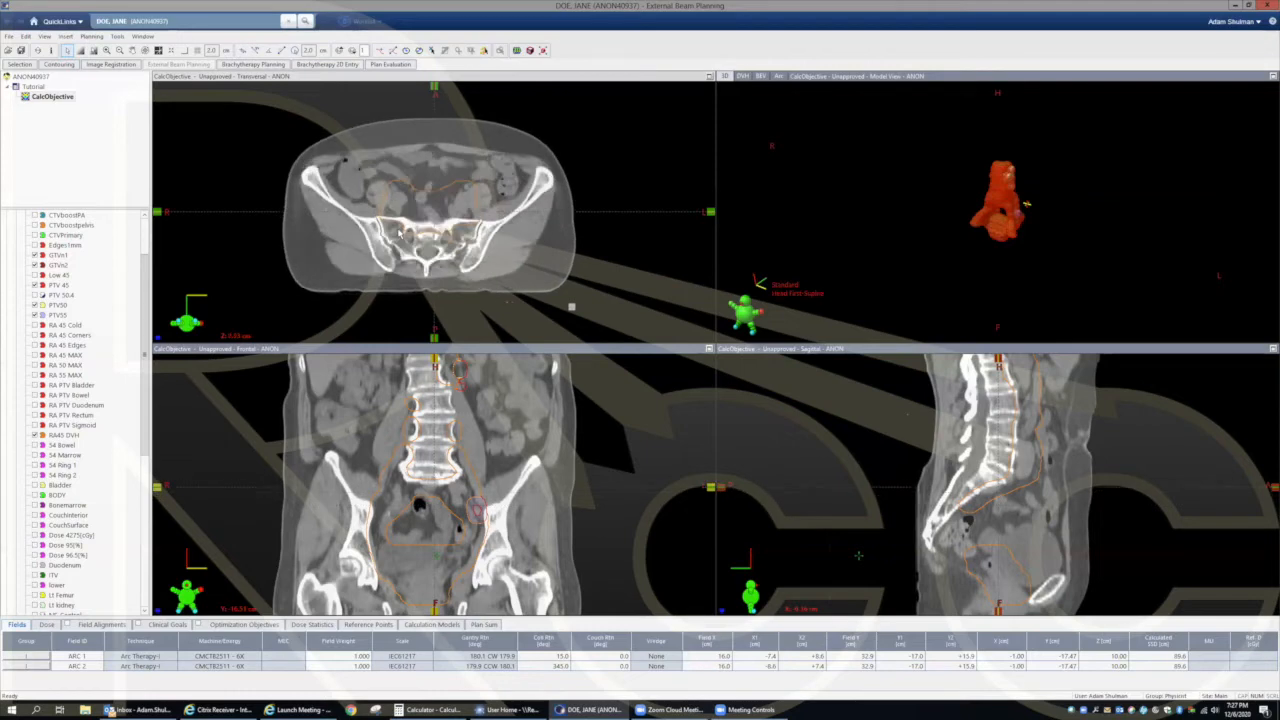
{"action": "scroll", "coordinate": [406, 225], "scroll_direction": "down", "scroll_amount": 2}
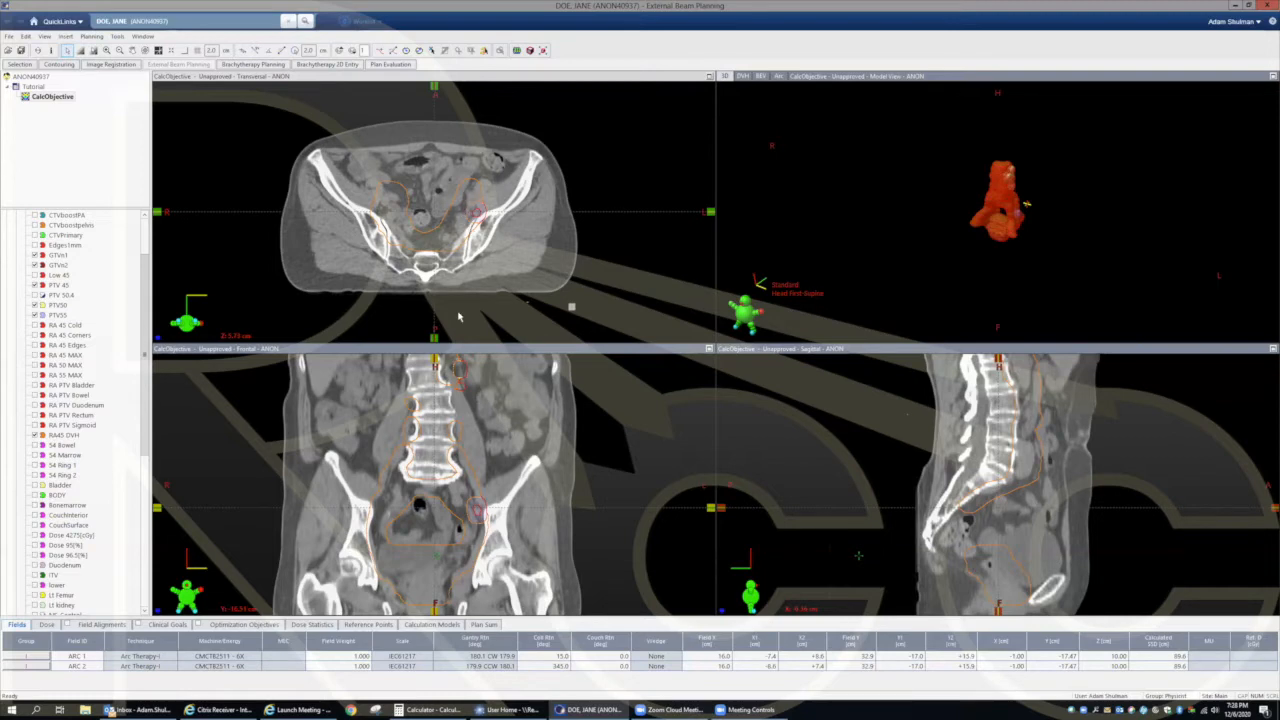
Step: Switch to Calculator and divide 45 by 55 to get the ratio of the two prescription dose levels
{"action": "left_click", "coordinate": [430, 710]}
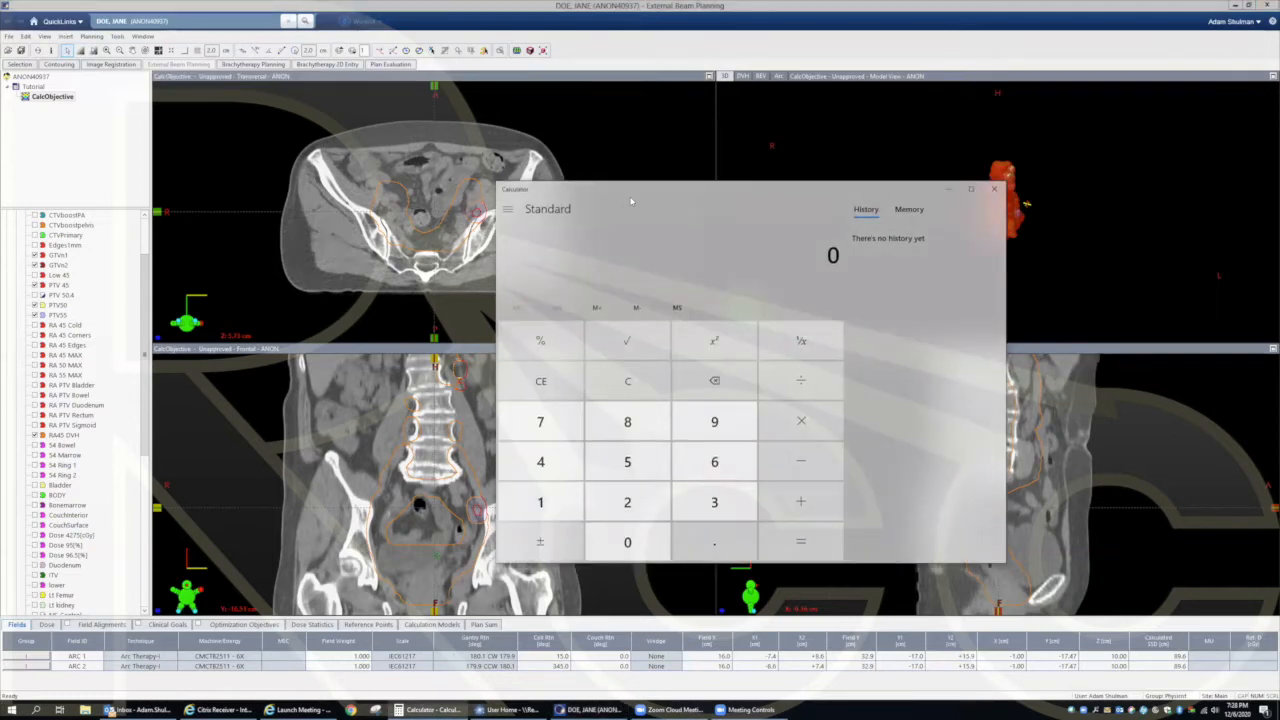
{"action": "type", "text": "45"}
{"action": "type", "text": "55"}
{"action": "key", "text": "Return"}
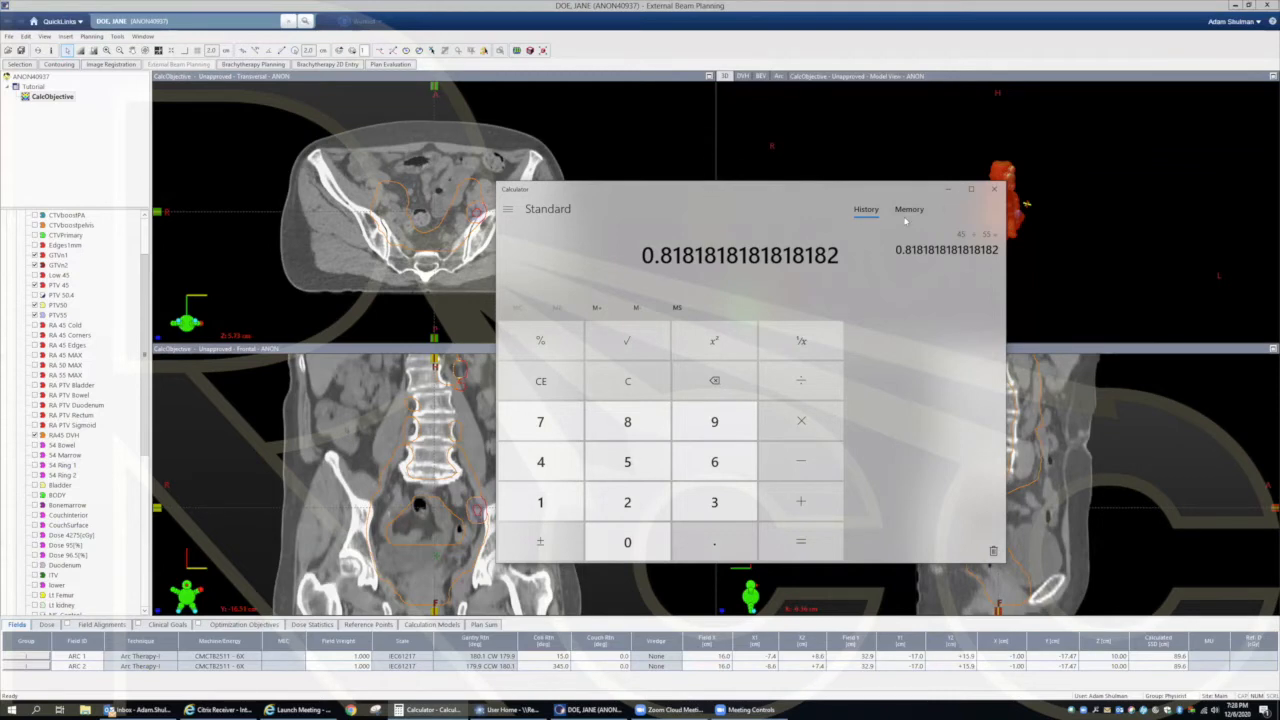
Step: Return to the treatment plan, display the RA 45 MAX structure and check its contour from the pelvis up to the para-aortic node
{"action": "left_click", "coordinate": [947, 188]}
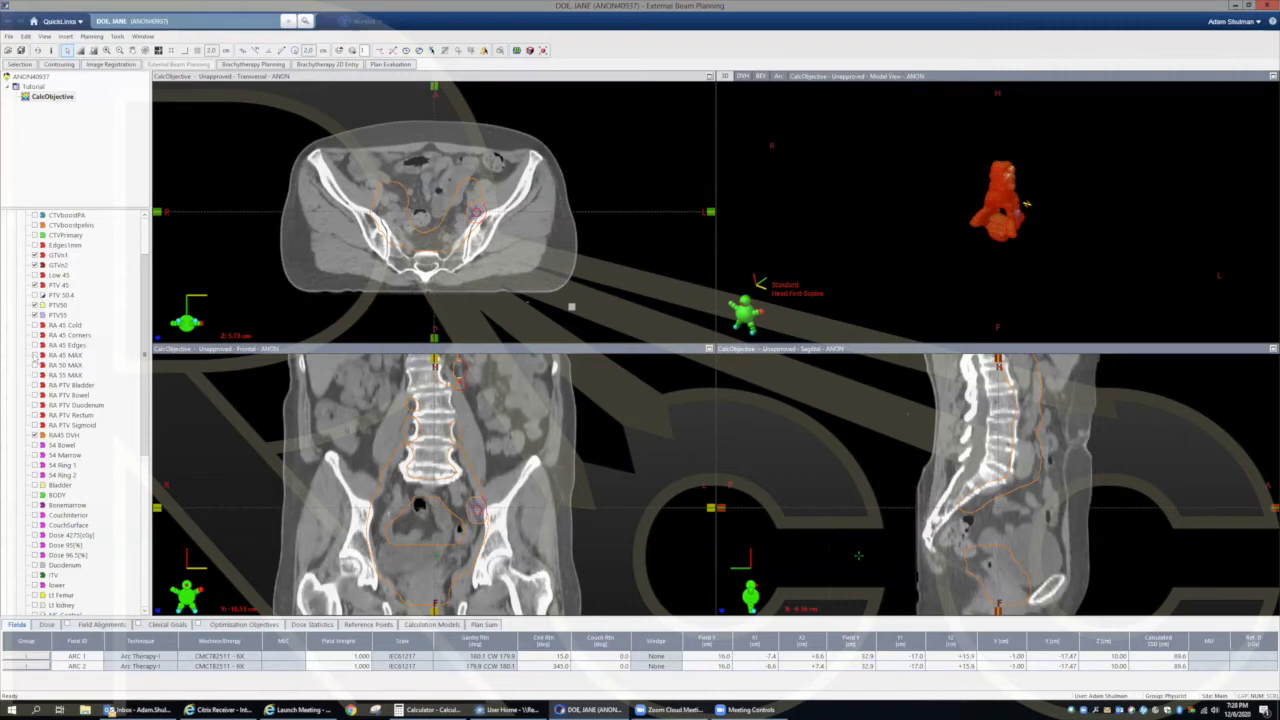
{"action": "left_click", "coordinate": [64, 356]}
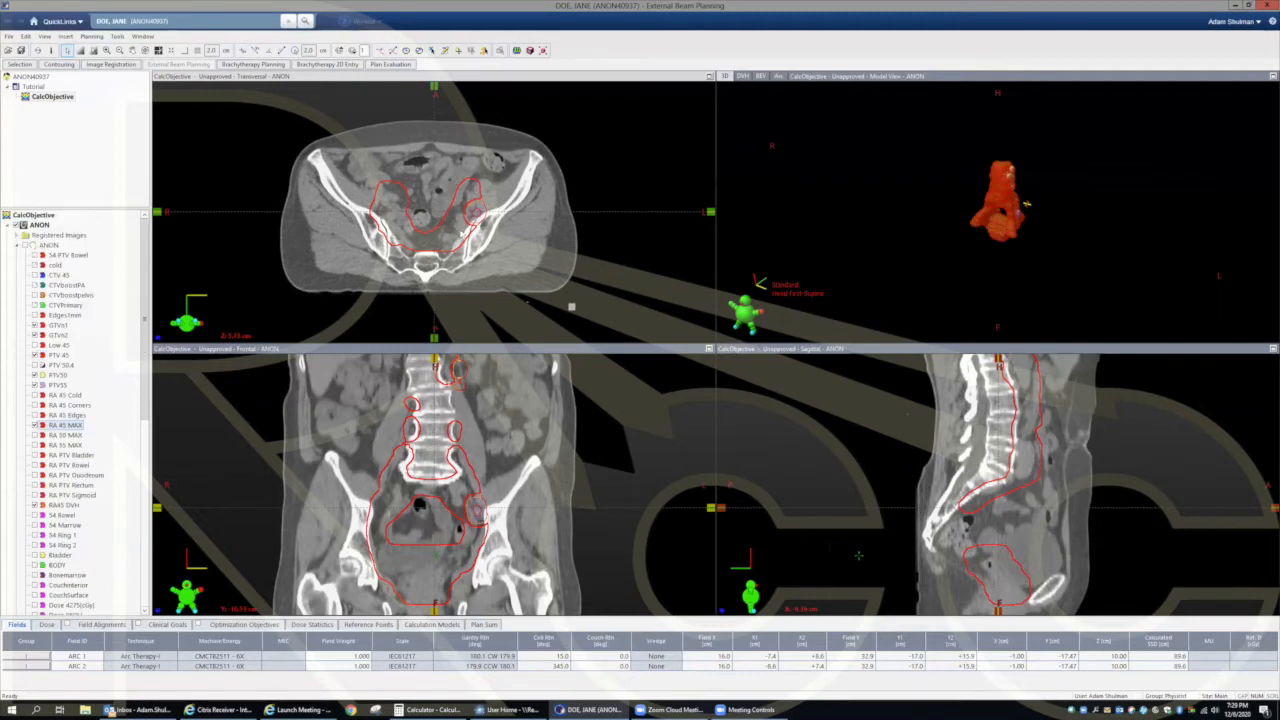
{"action": "scroll", "coordinate": [462, 231], "scroll_direction": "up", "scroll_amount": 5}
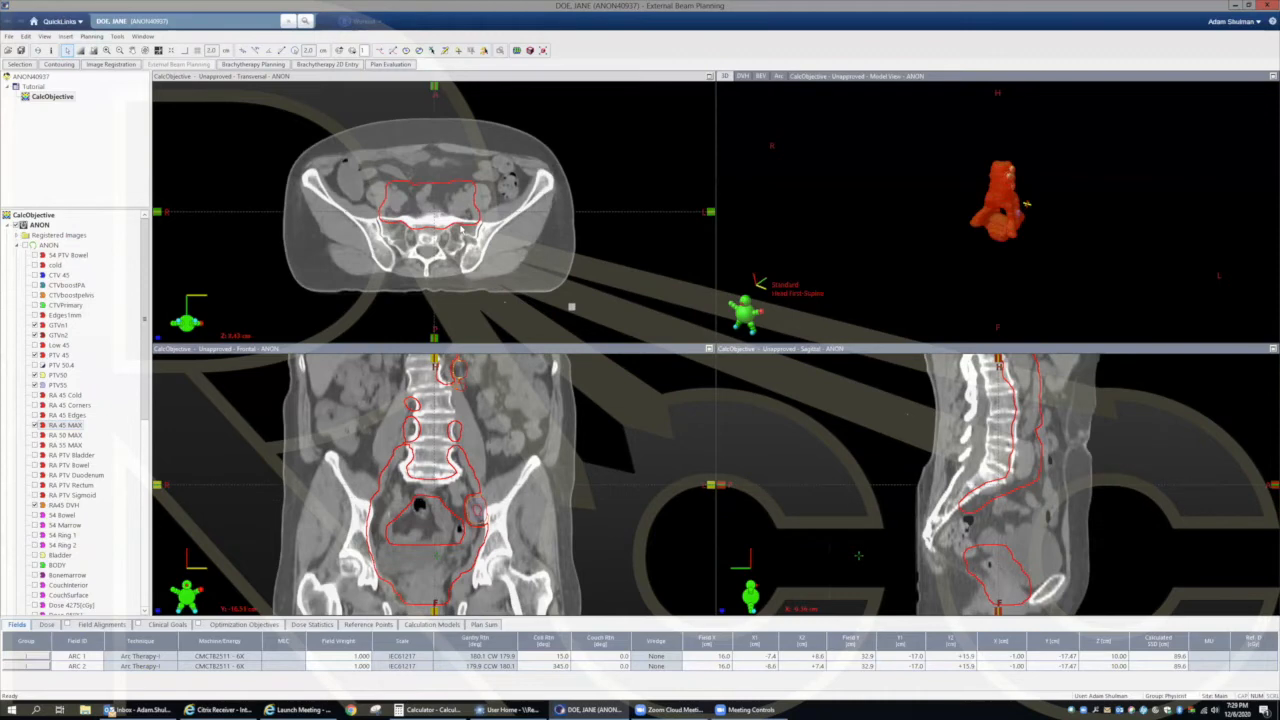
{"action": "scroll", "coordinate": [472, 231], "scroll_direction": "up", "scroll_amount": 10}
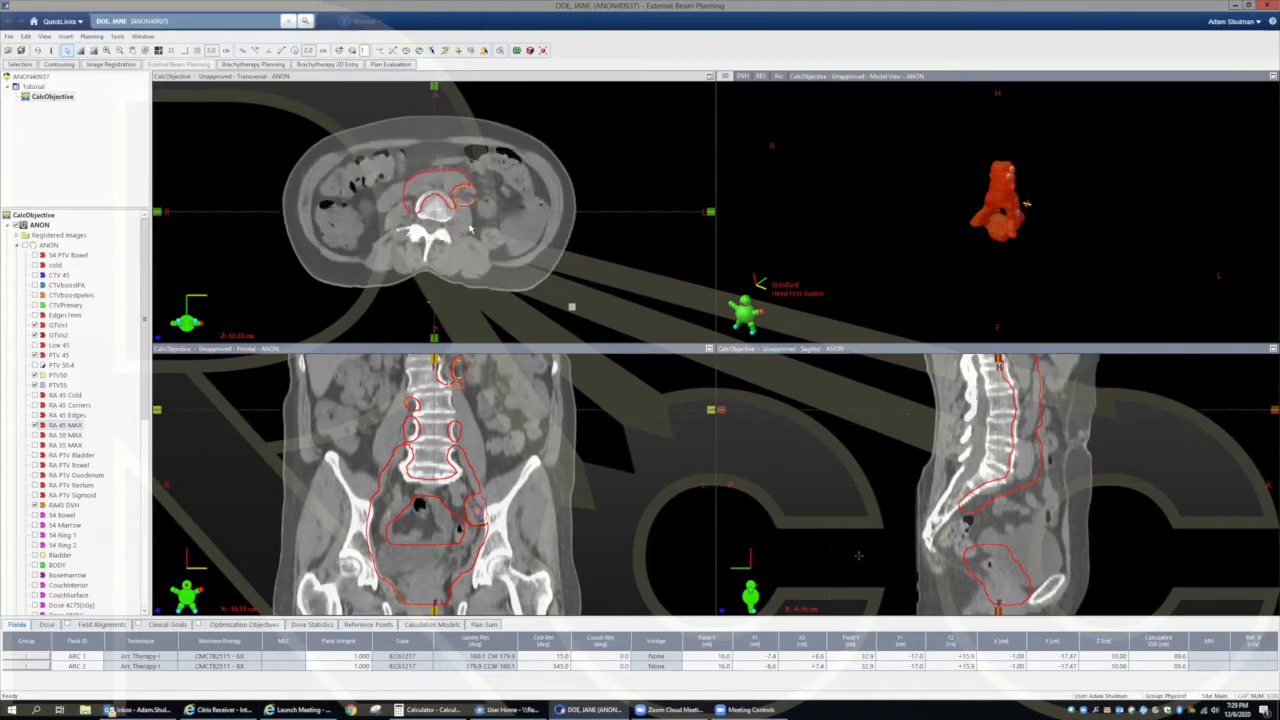
{"action": "scroll", "coordinate": [467, 218], "scroll_direction": "up", "scroll_amount": 2}
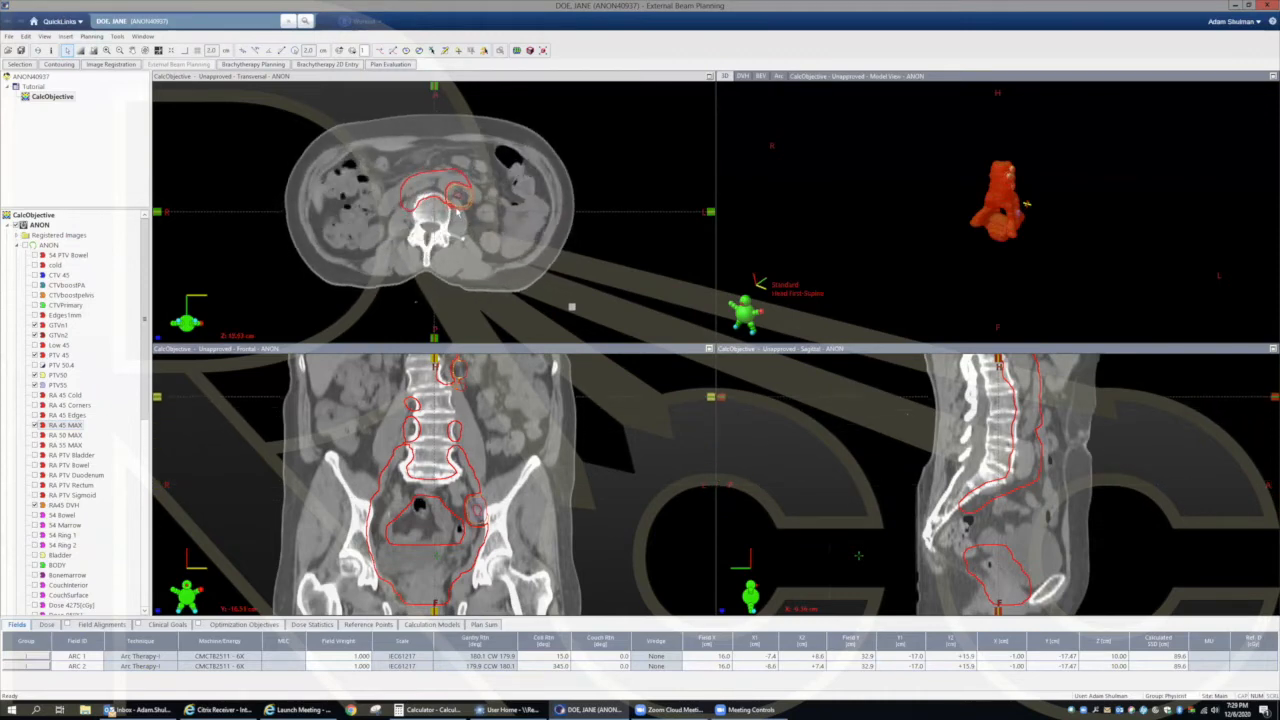
Step: Switch to Calculator, divide 45 by 50 to get the ratio of those dose levels, and return to the treatment plan
{"action": "left_click", "coordinate": [430, 710]}
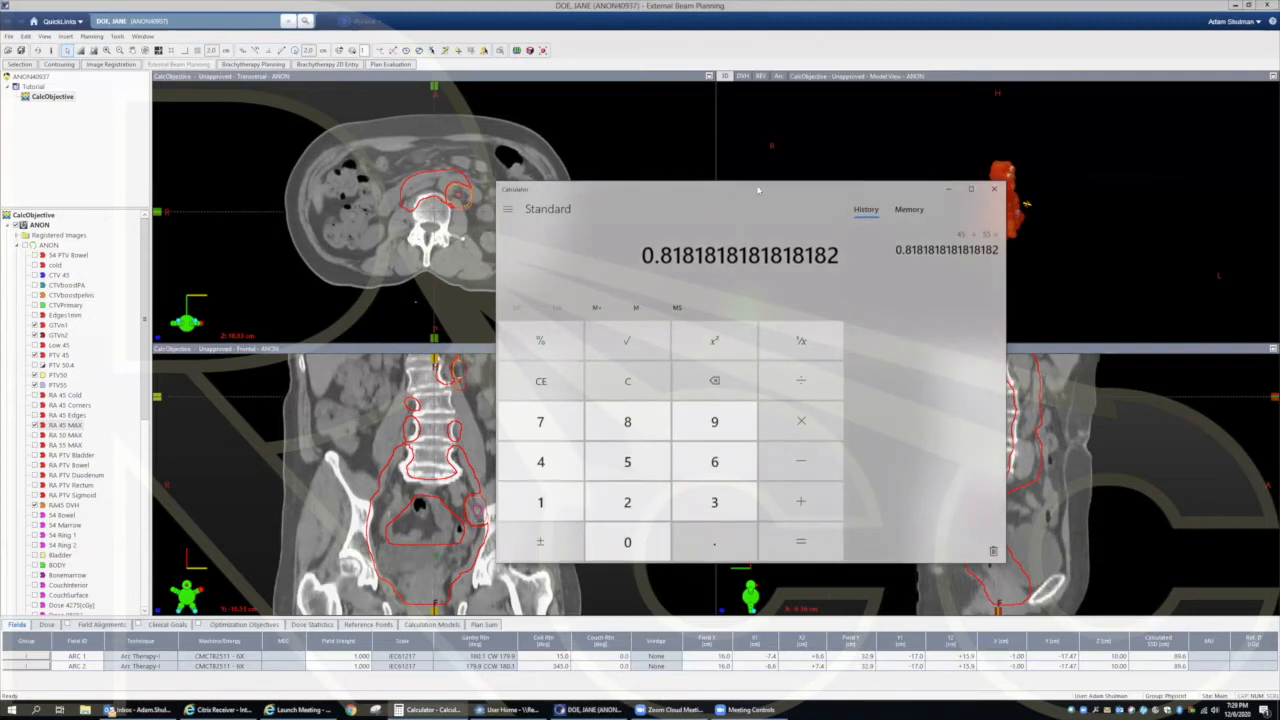
{"action": "left_click_drag", "start_coordinate": [725, 187], "coordinate": [820, 163]}
{"action": "type", "text": "45 ÷ "}
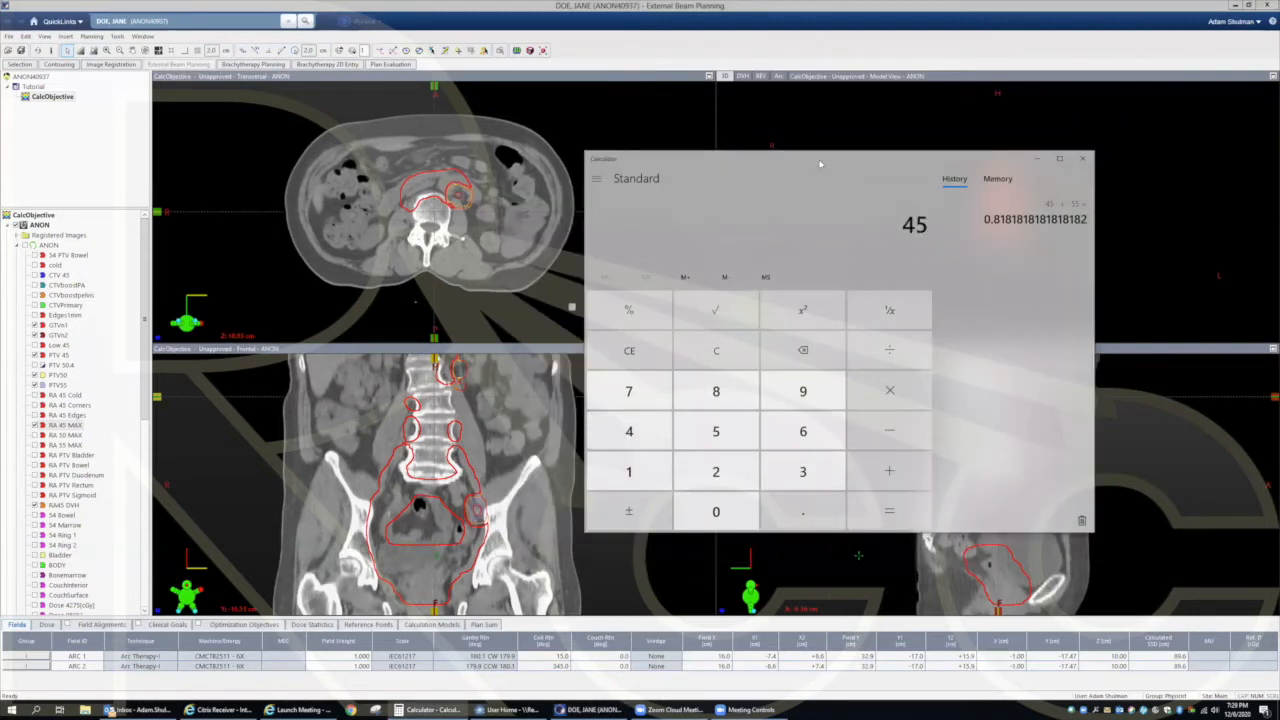
{"action": "type", "text": "50"}
{"action": "key", "text": "Return"}
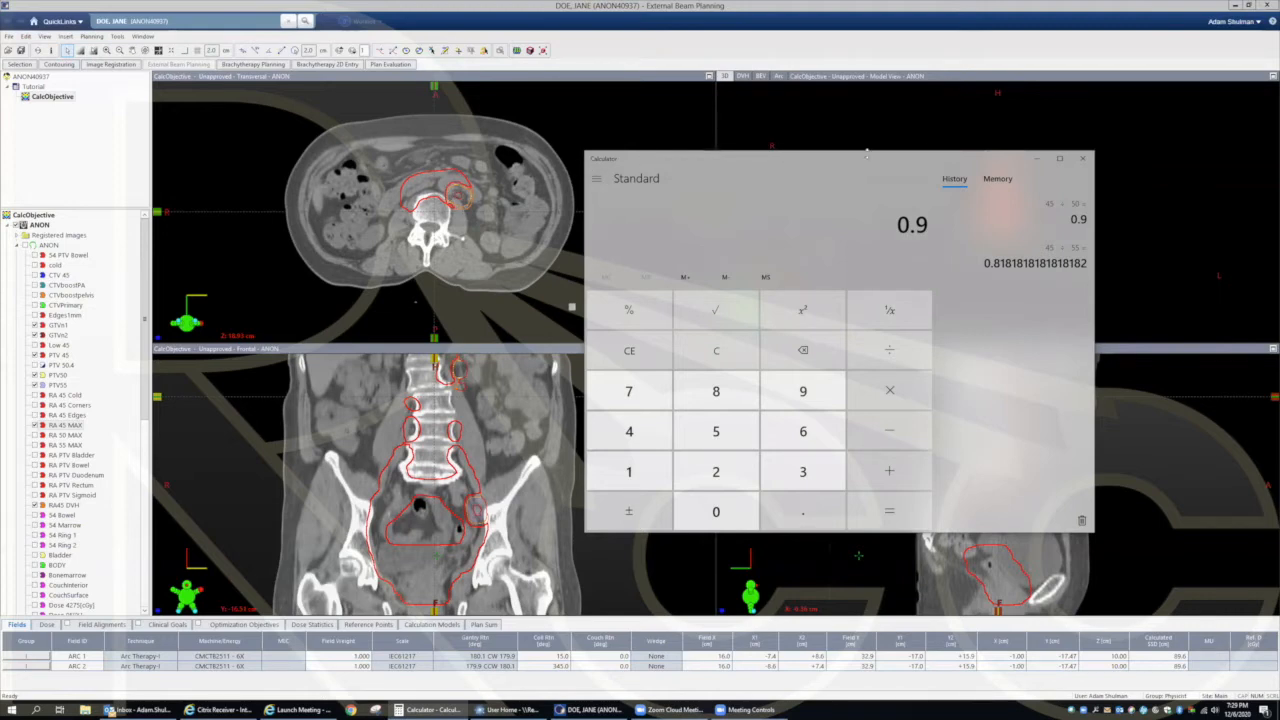
{"action": "left_click", "coordinate": [1032, 158]}
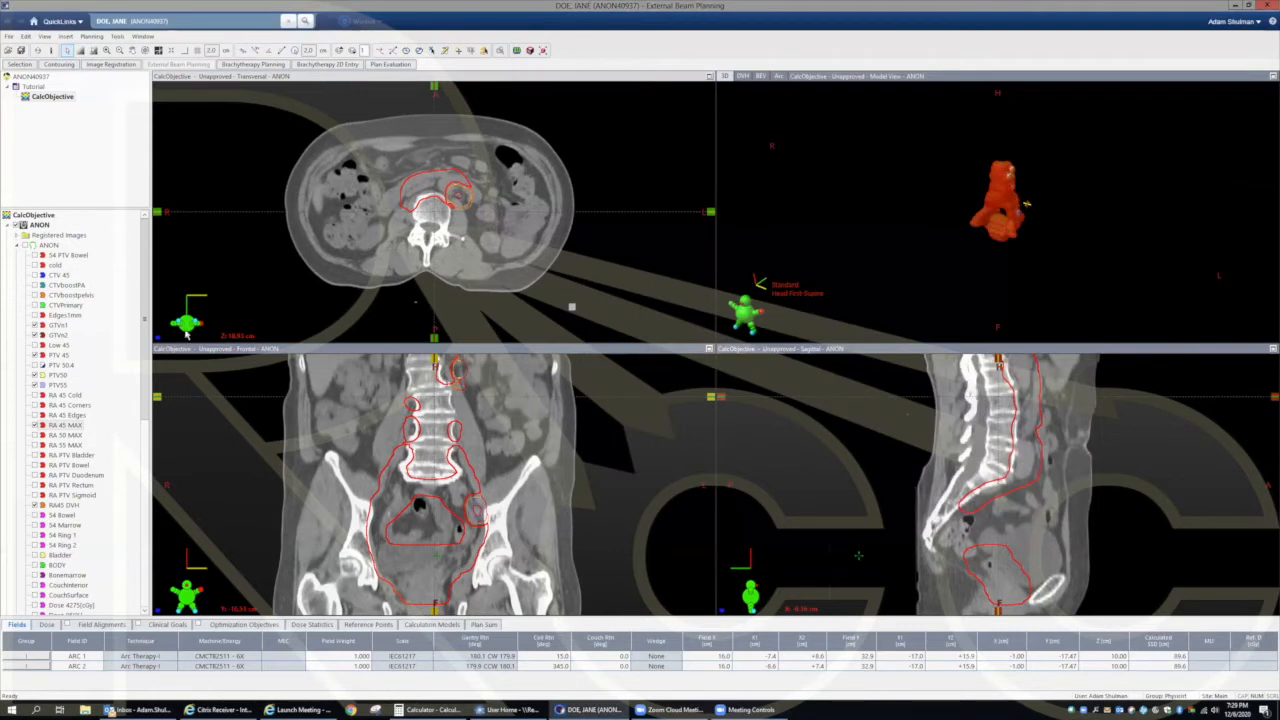
Step: Display the Ring 1 structure along with the targets and maximize the transversal view
{"action": "scroll", "coordinate": [152, 437], "scroll_direction": "down", "scroll_amount": 3}
{"action": "scroll", "coordinate": [152, 437], "scroll_direction": "down", "scroll_amount": 1}
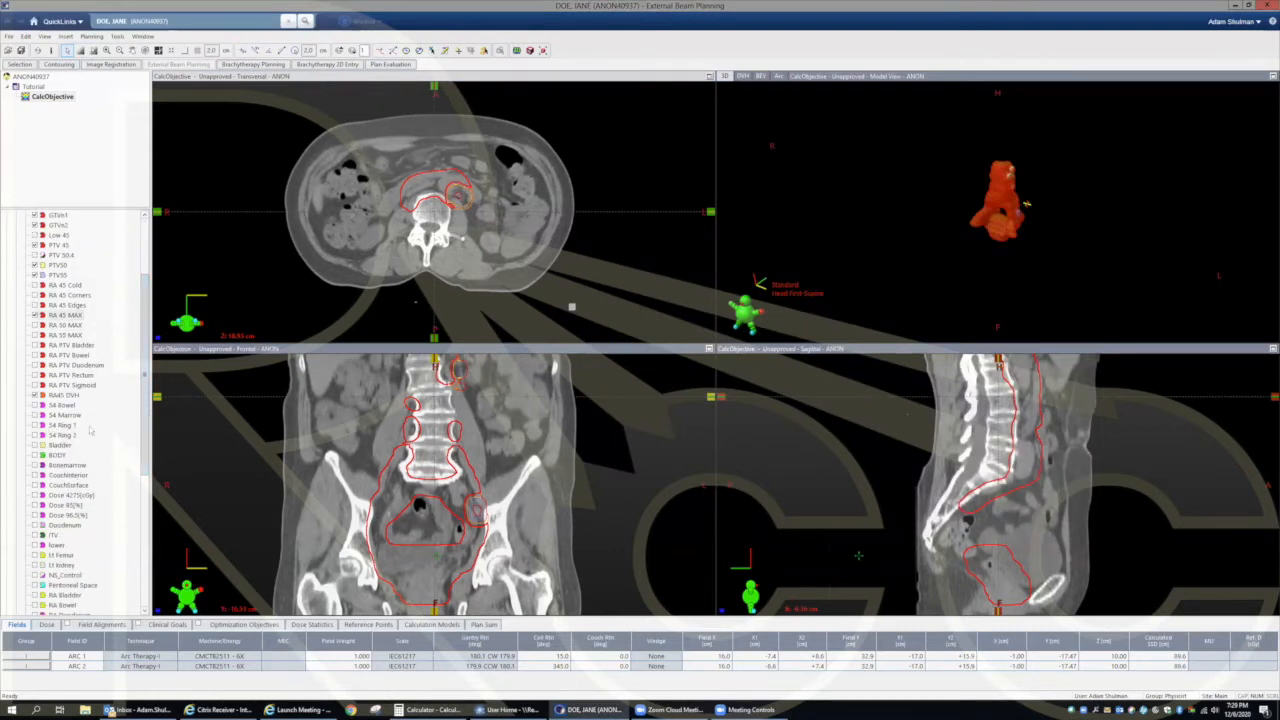
{"action": "left_click_drag", "start_coordinate": [143, 431], "coordinate": [152, 515]}
{"action": "left_click", "coordinate": [35, 525]}
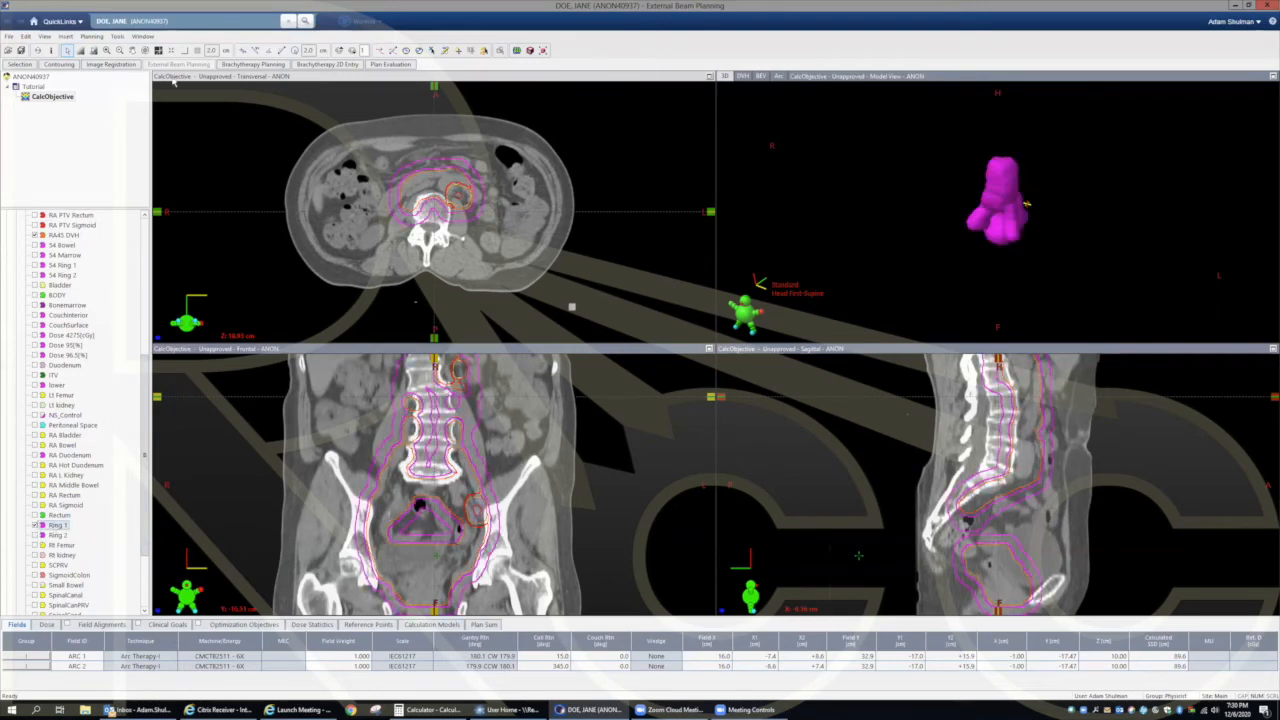
{"action": "left_click", "coordinate": [108, 51]}
{"action": "left_click", "coordinate": [710, 76]}
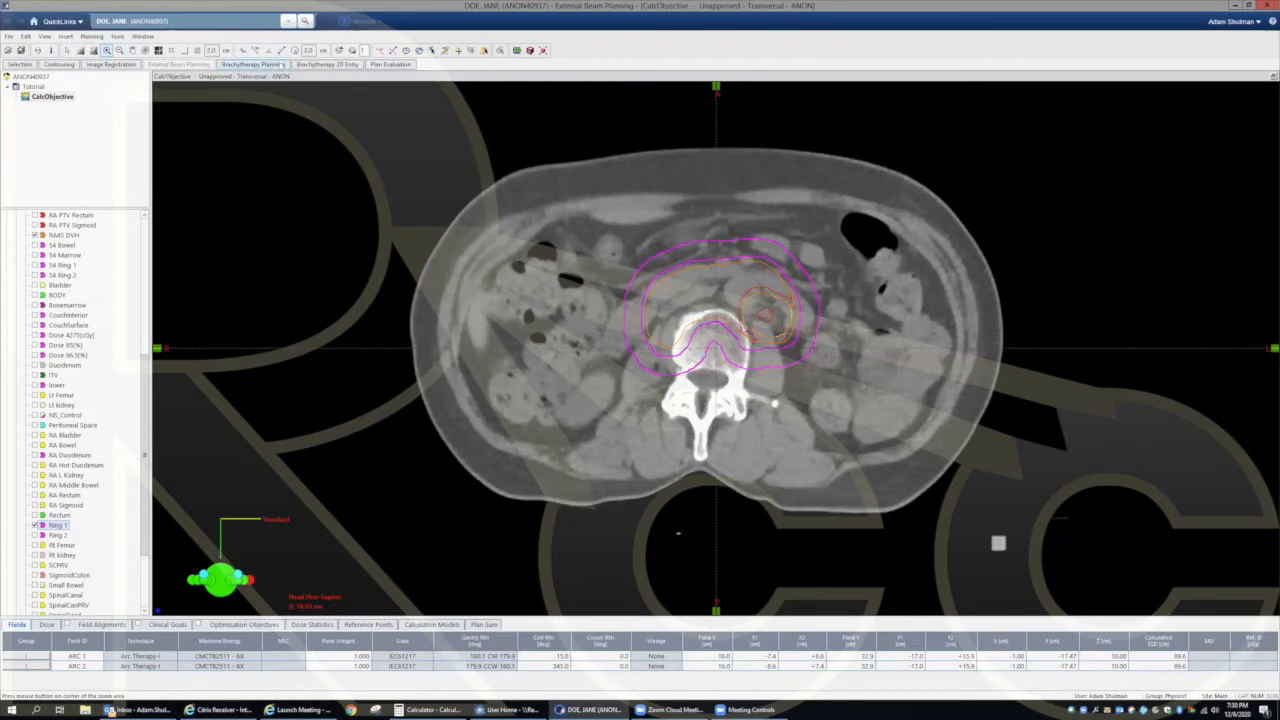
{"action": "left_click", "coordinate": [108, 51]}
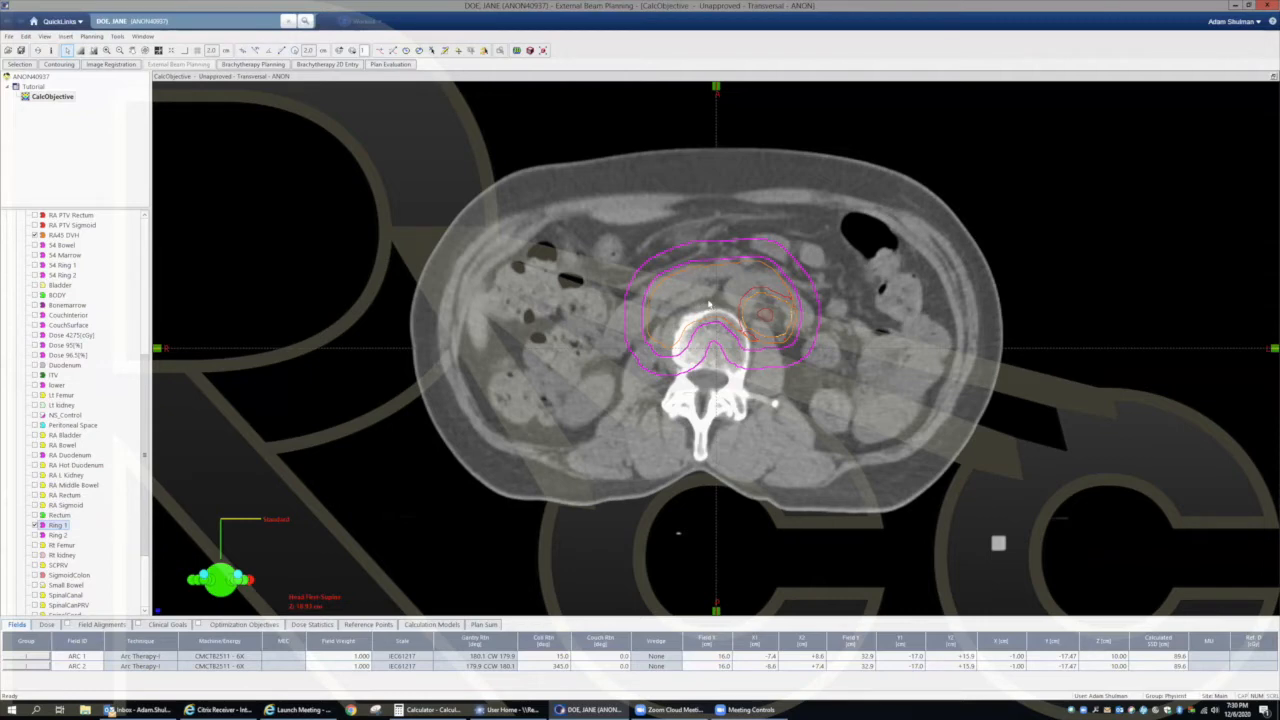
Step: Examine how Ring 1 surrounds the PTV and the nodal boost volumes on the transversal slices from the para-aortic region down to the pelvis
{"action": "scroll", "coordinate": [807, 326], "scroll_direction": "up", "scroll_amount": 5}
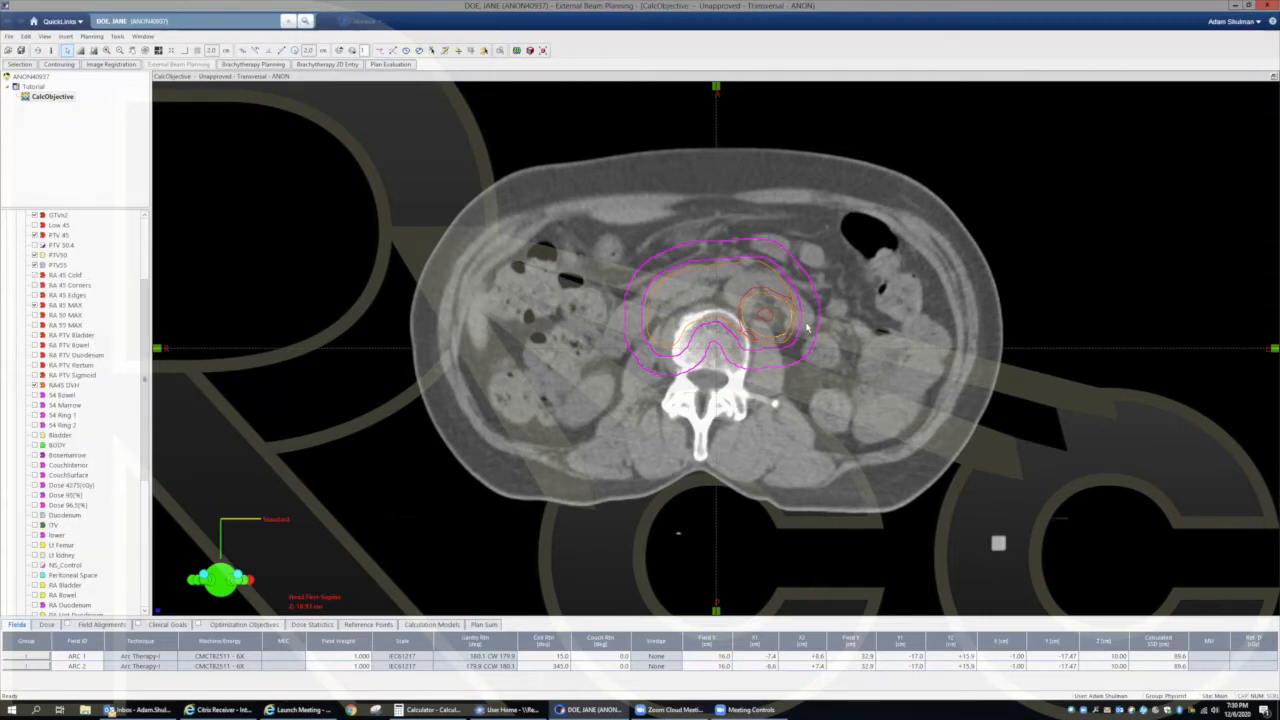
{"action": "left_click", "coordinate": [807, 332]}
{"action": "scroll", "coordinate": [807, 333], "scroll_direction": "up", "scroll_amount": 5}
{"action": "scroll", "coordinate": [807, 332], "scroll_direction": "up", "scroll_amount": 10}
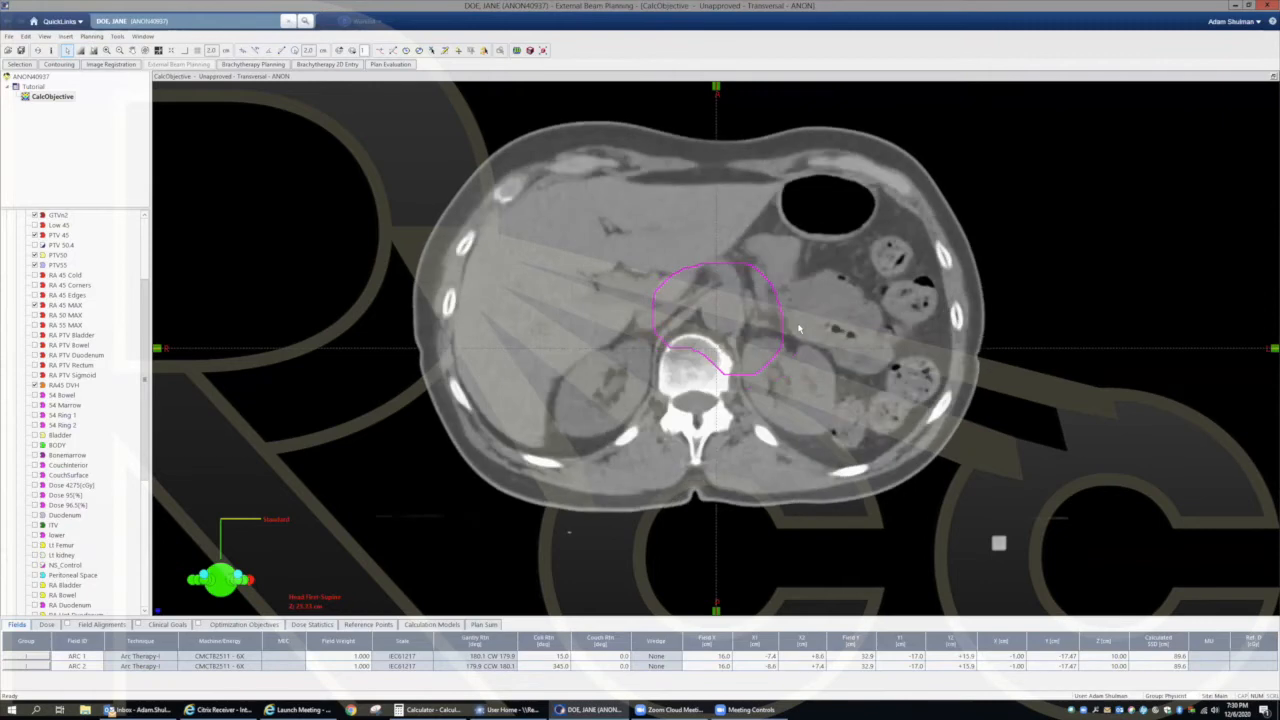
{"action": "scroll", "coordinate": [797, 330], "scroll_direction": "down", "scroll_amount": 10}
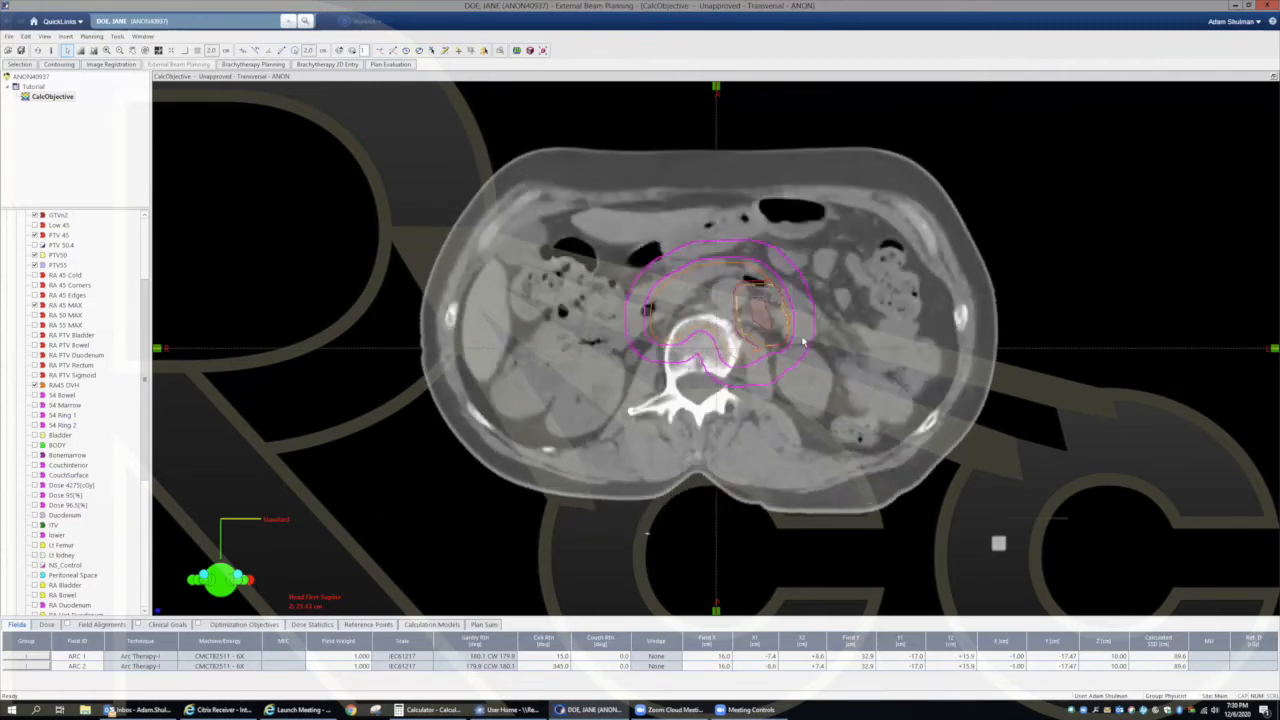
{"action": "scroll", "coordinate": [800, 342], "scroll_direction": "down", "scroll_amount": 10}
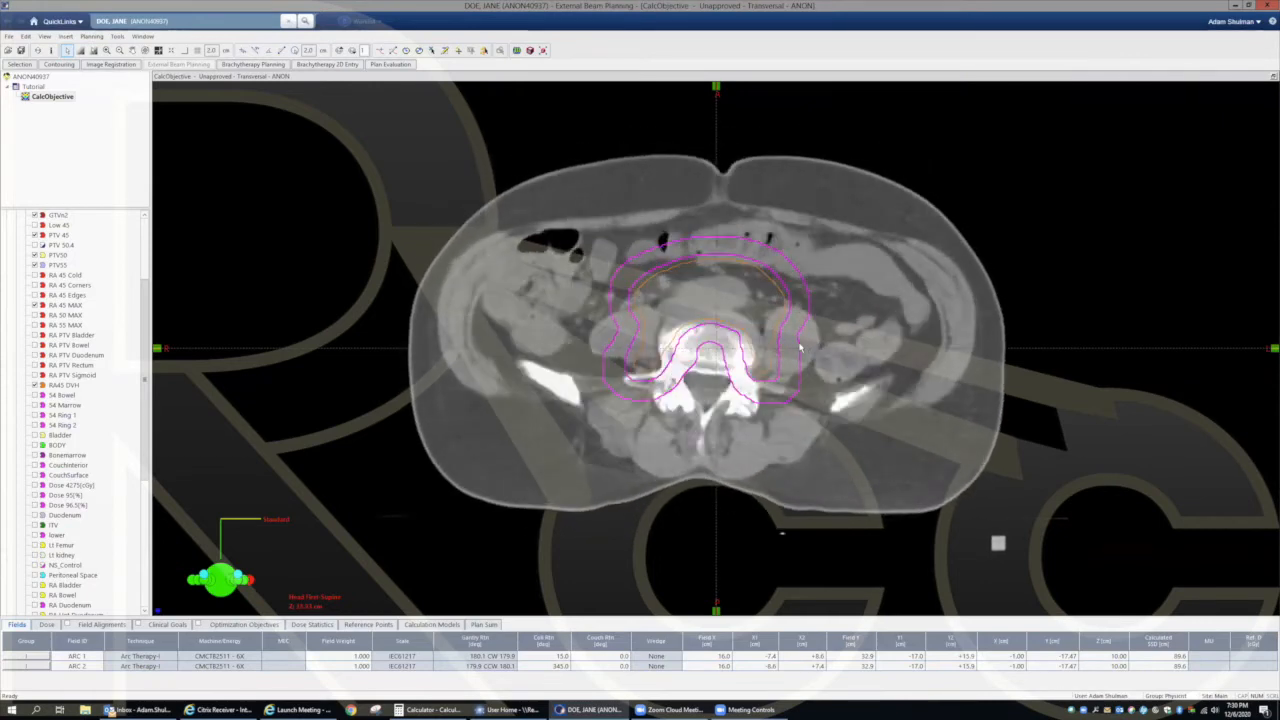
{"action": "scroll", "coordinate": [800, 346], "scroll_direction": "down", "scroll_amount": 10}
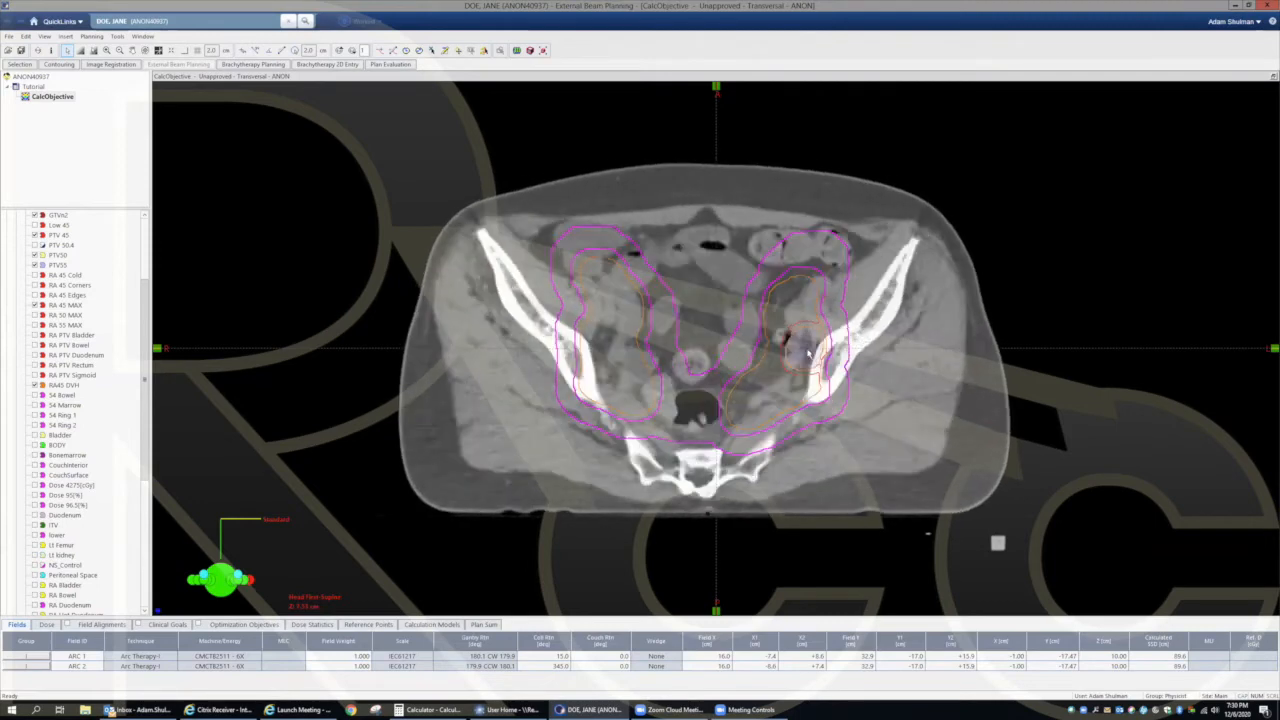
{"action": "scroll", "coordinate": [815, 355], "scroll_direction": "up", "scroll_amount": 10}
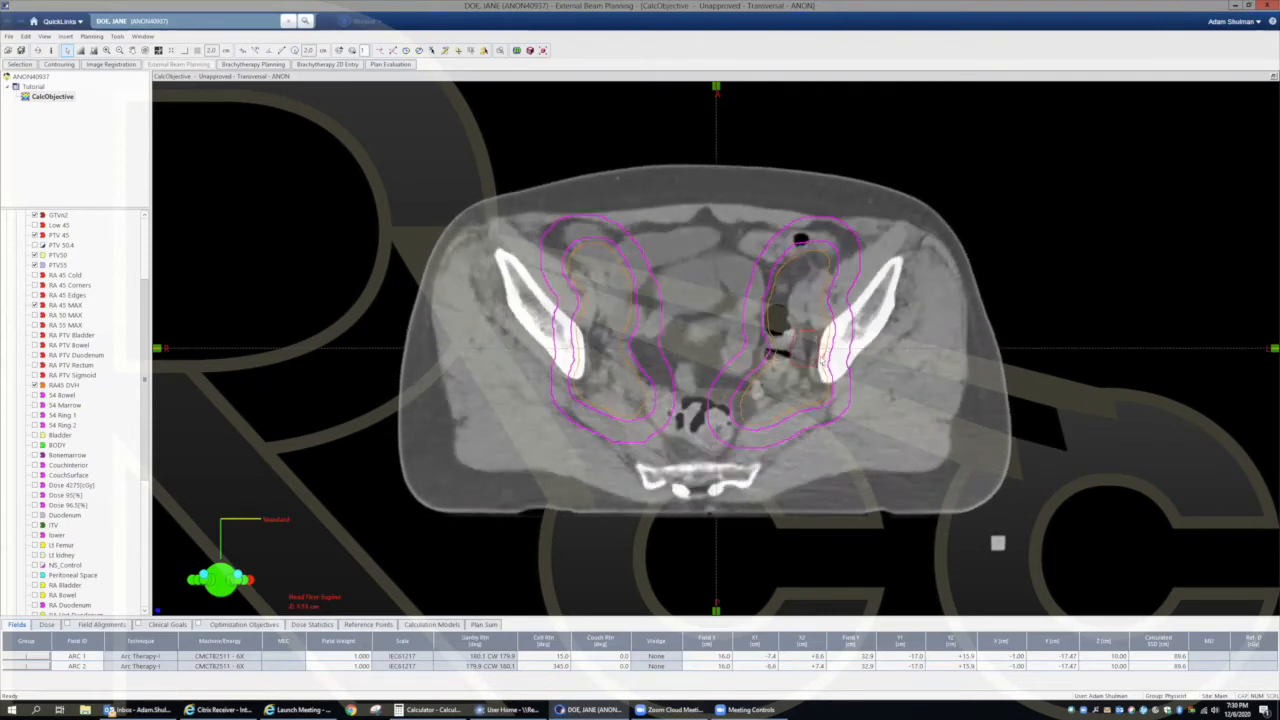
{"action": "scroll", "coordinate": [820, 355], "scroll_direction": "down", "scroll_amount": 8}
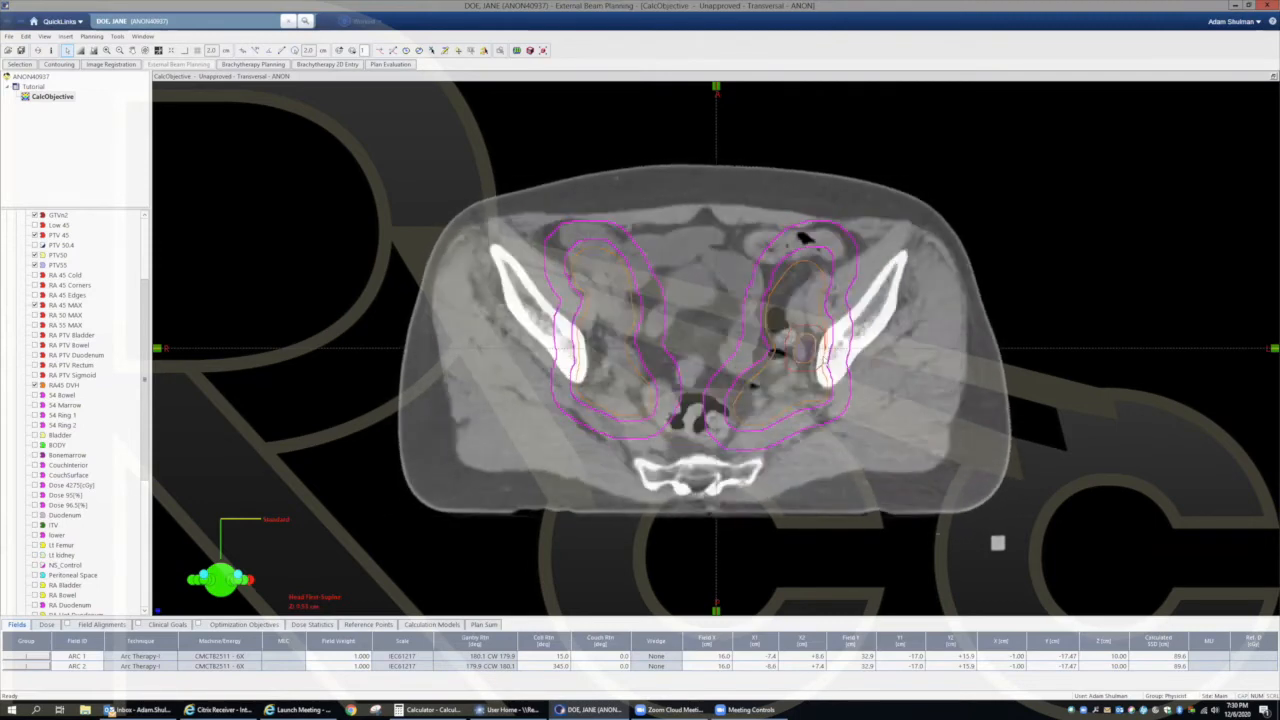
{"action": "scroll", "coordinate": [822, 357], "scroll_direction": "up", "scroll_amount": 3}
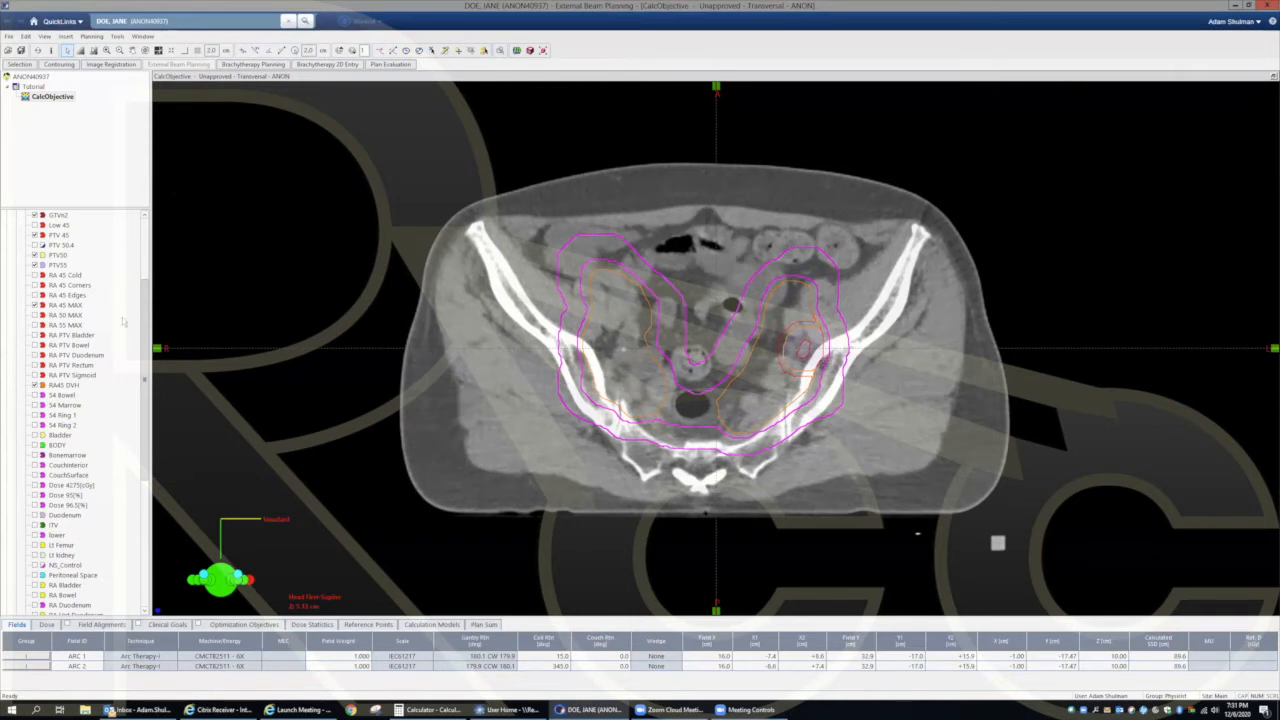
Step: Measure the short distance beside the pelvic nodal boost volume near the inner edge of Ring 1, and remove the measurement
{"action": "left_click", "coordinate": [256, 50]}
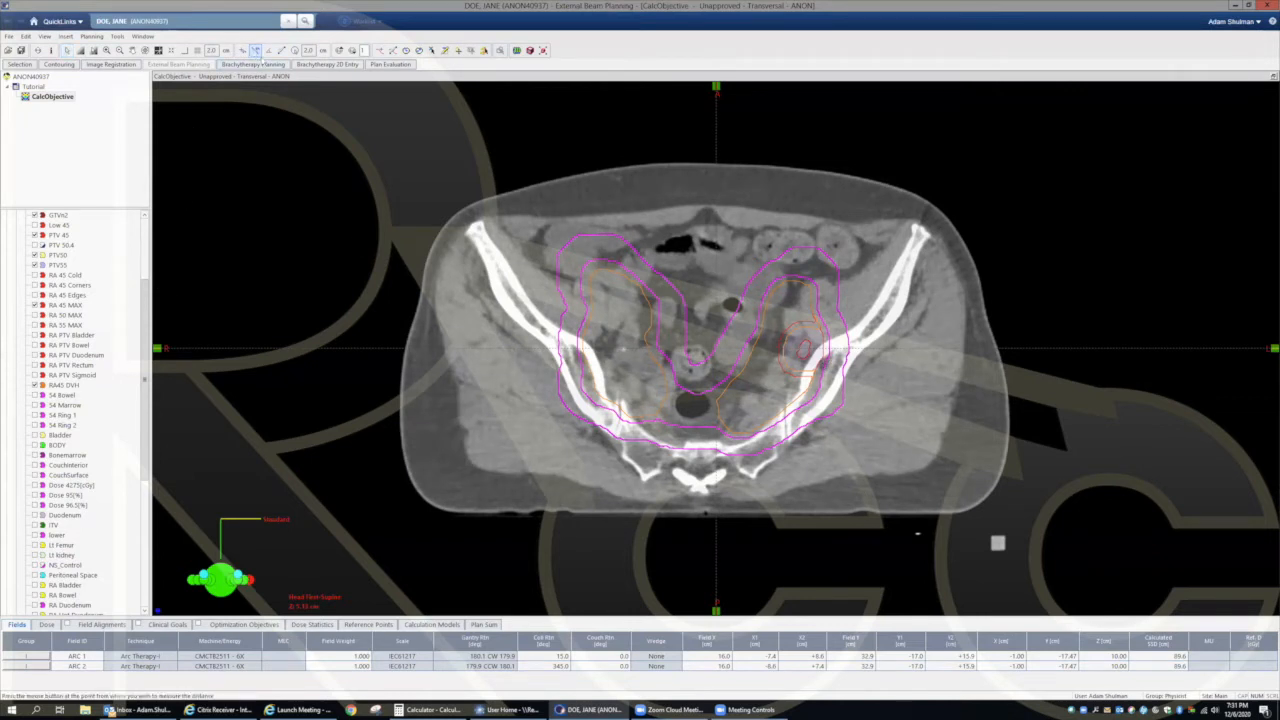
{"action": "mouse_move", "coordinate": [825, 352]}
{"action": "left_mouse_down"}
{"action": "mouse_move", "coordinate": [842, 336]}
{"action": "mouse_move", "coordinate": [824, 350]}
{"action": "left_mouse_up"}
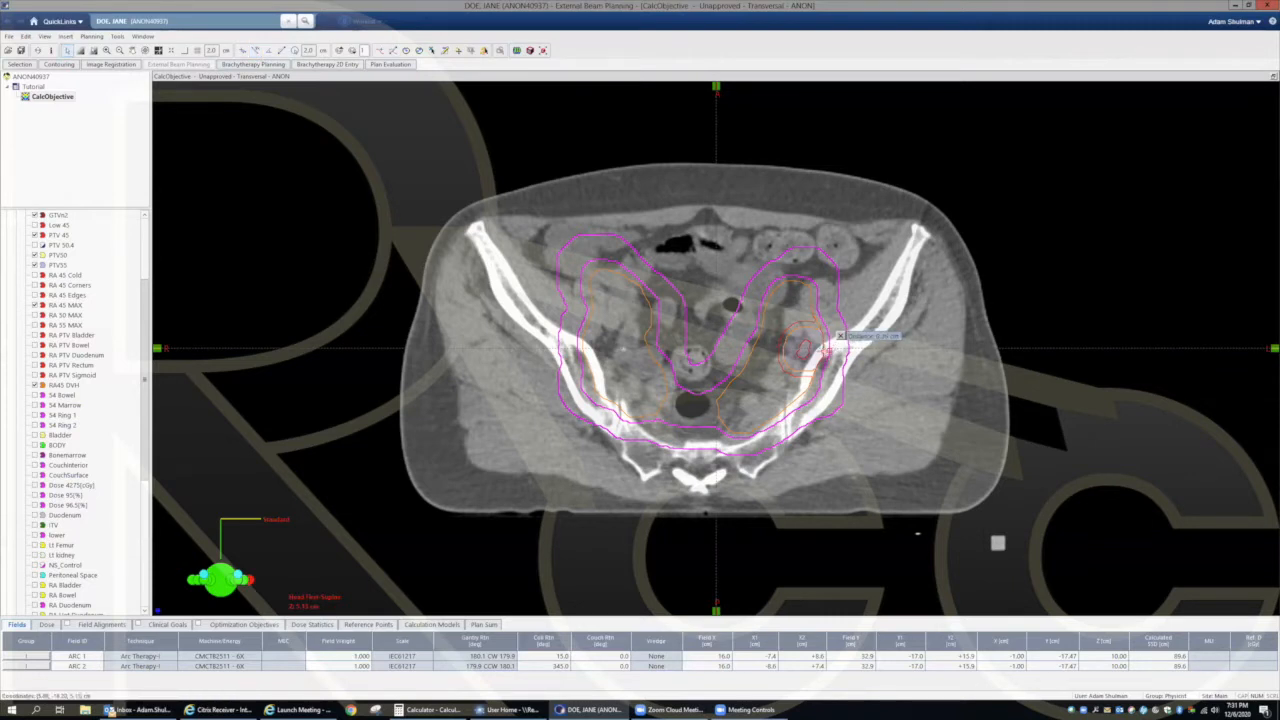
{"action": "left_click", "coordinate": [840, 337]}
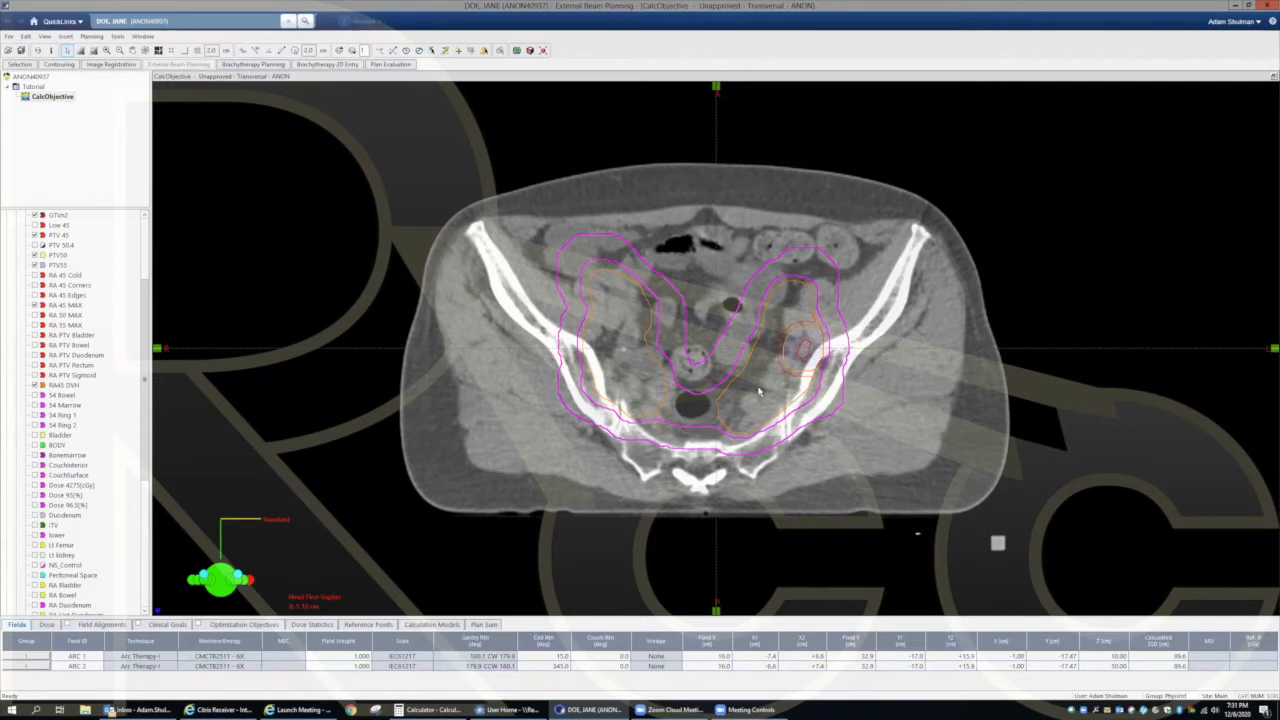
Step: Switch to Calculator, multiply 0.85 by 45, and divide the product by 55 to relate the ring dose to the highest prescription
{"action": "left_click", "coordinate": [428, 709]}
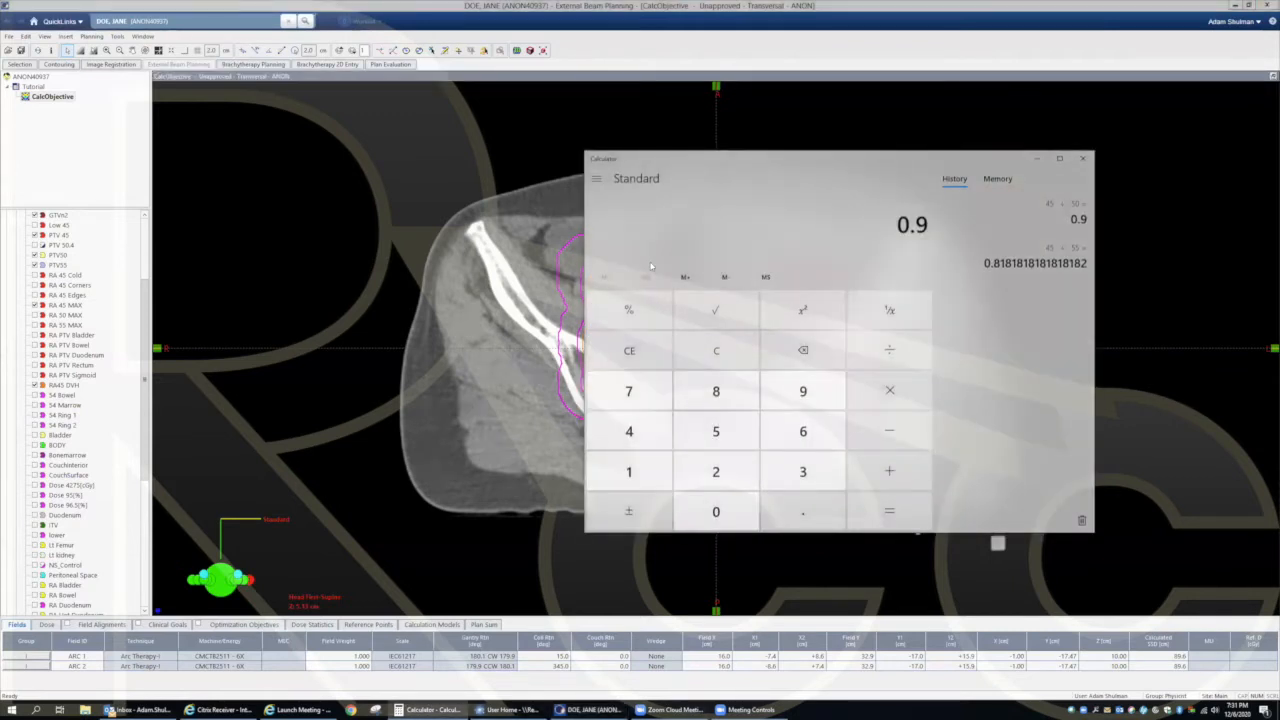
{"action": "left_click_drag", "start_coordinate": [811, 172], "coordinate": [851, 122]}
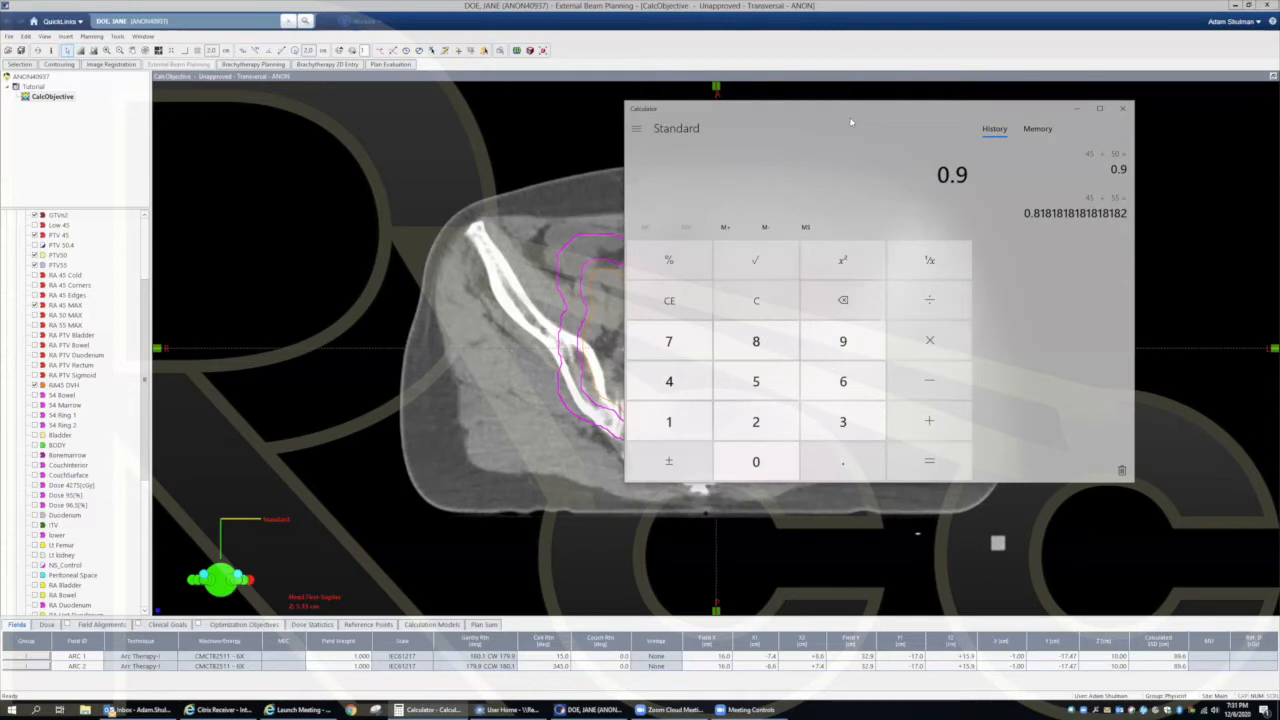
{"action": "type", "text": ".85*45"}
{"action": "key", "text": "Return"}
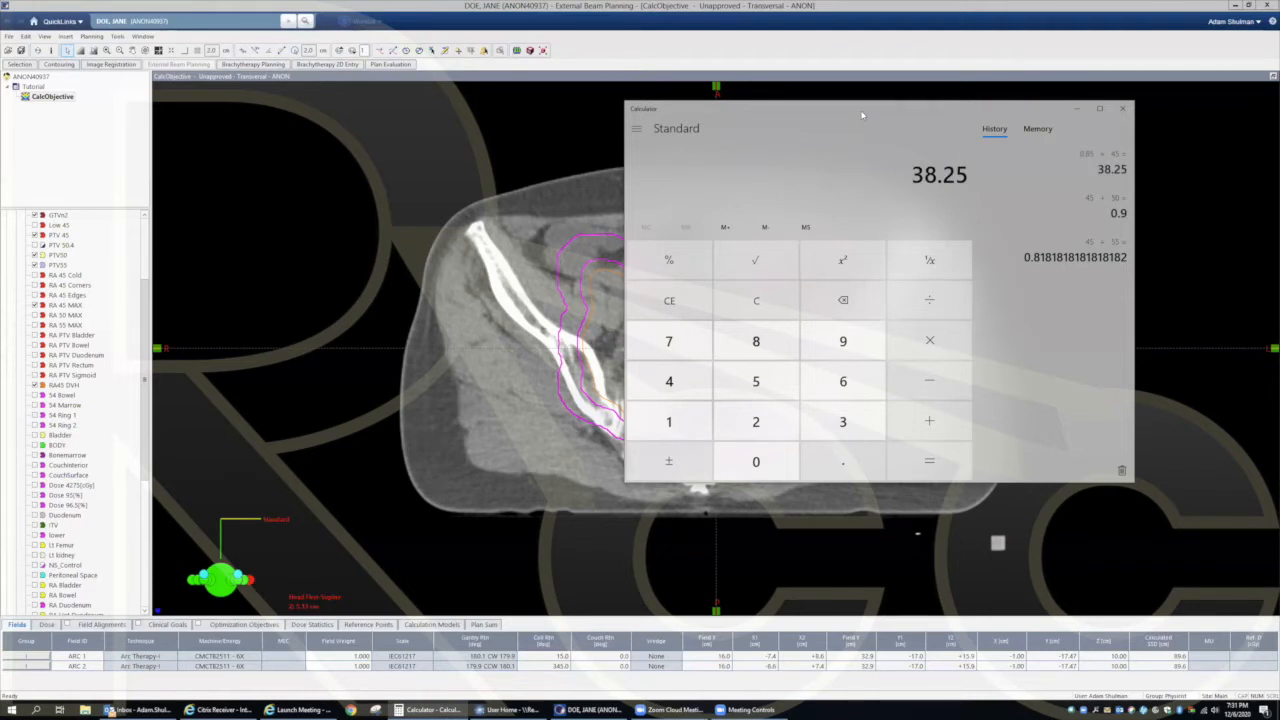
{"action": "key", "text": "slash"}
{"action": "type", "text": "55"}
{"action": "key", "text": "Return"}
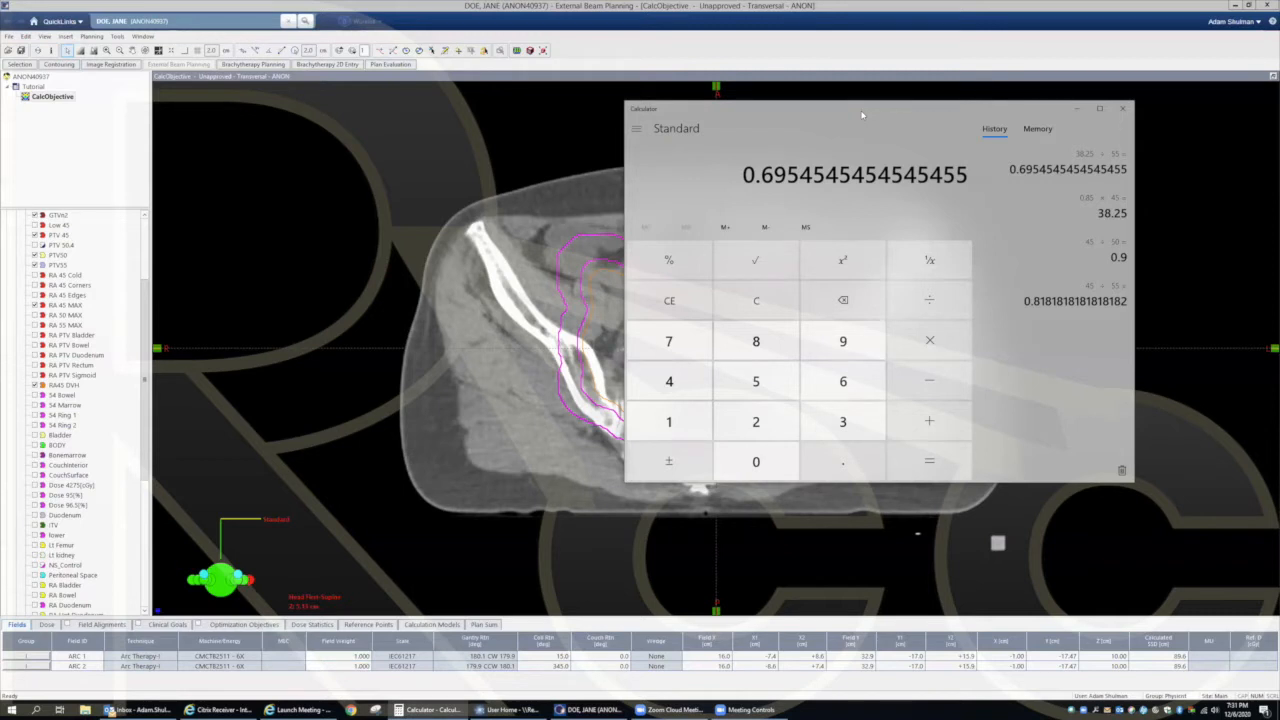
Step: Divide 30 by 5 and reposition the Calculator window over the transversal slice
{"action": "type", "text": "30/5"}
{"action": "key", "text": "Return"}
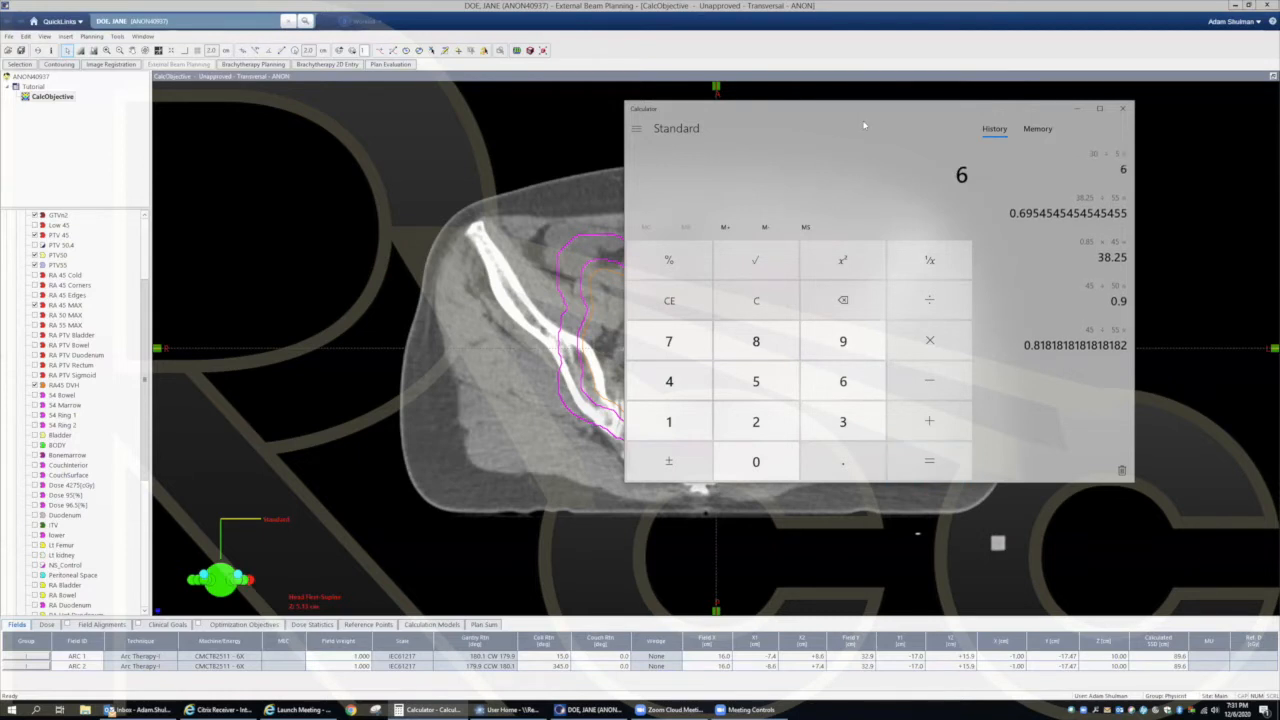
{"action": "left_click_drag", "start_coordinate": [864, 125], "coordinate": [410, 170]}
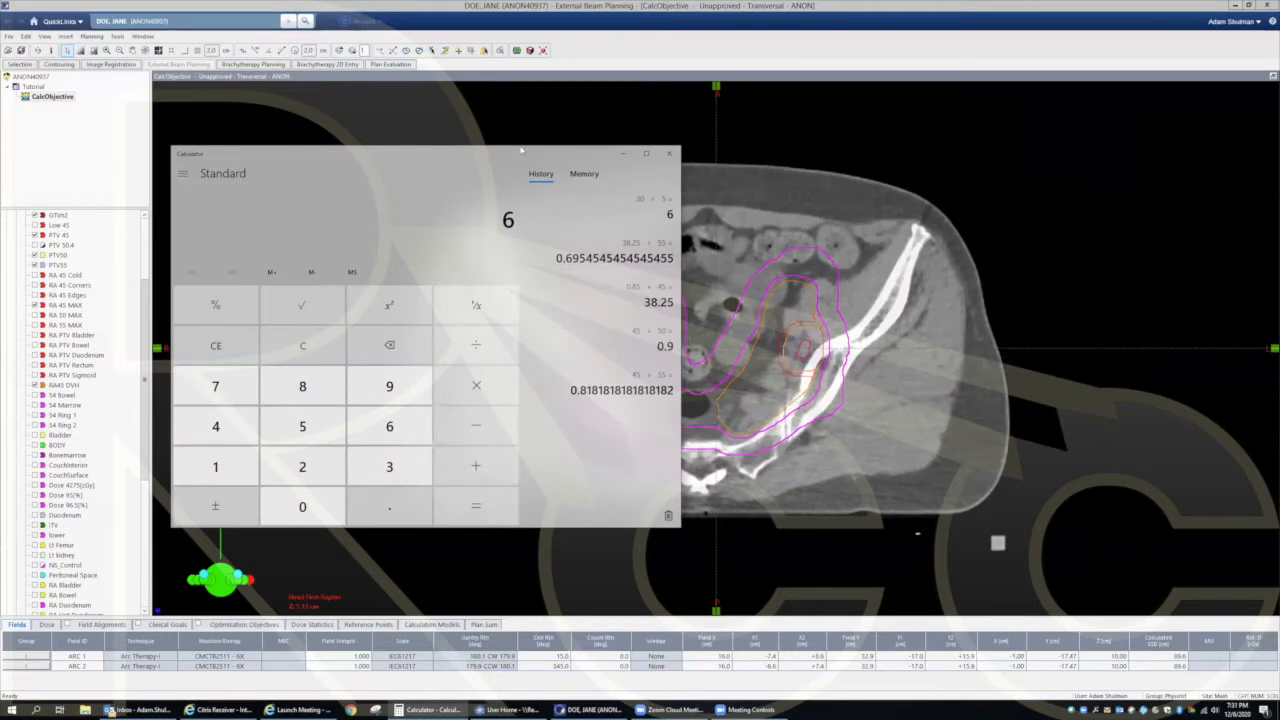
{"action": "left_click_drag", "start_coordinate": [521, 150], "coordinate": [736, 122]}
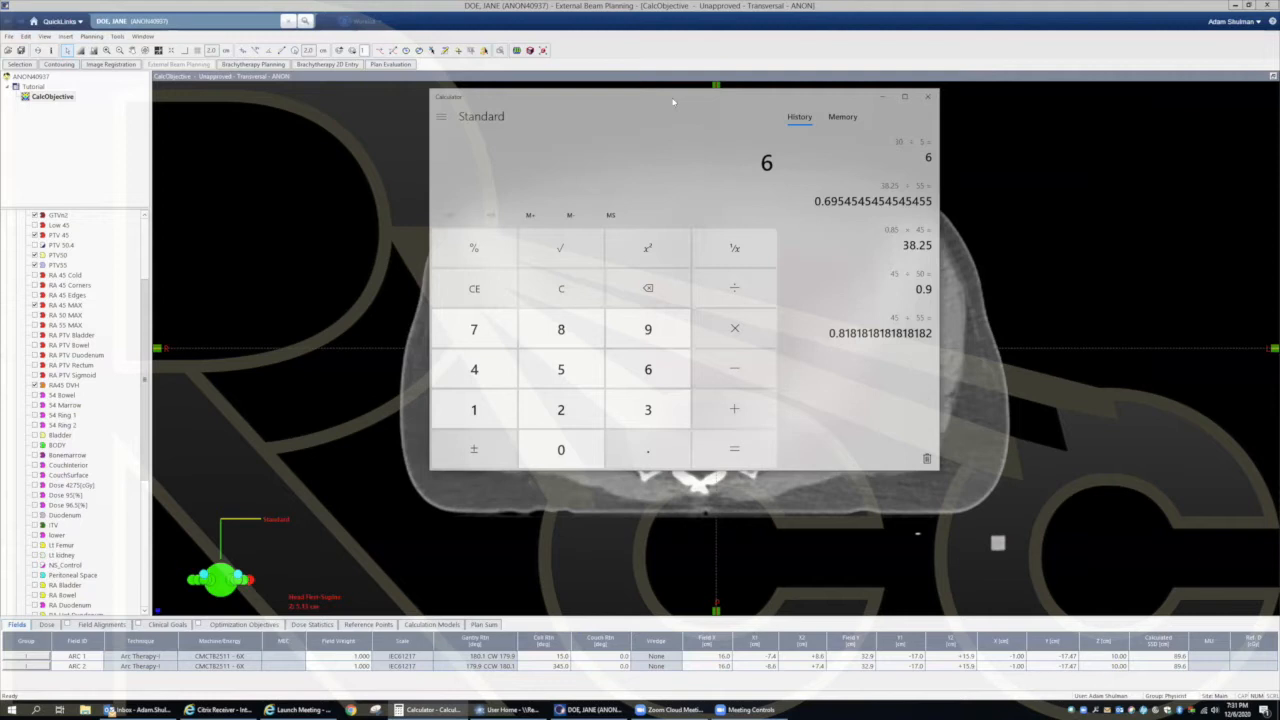
Step: Divide 38 by 50 in Calculator and return to the treatment plan
{"action": "type", "text": "38/50"}
{"action": "key", "text": "Return"}
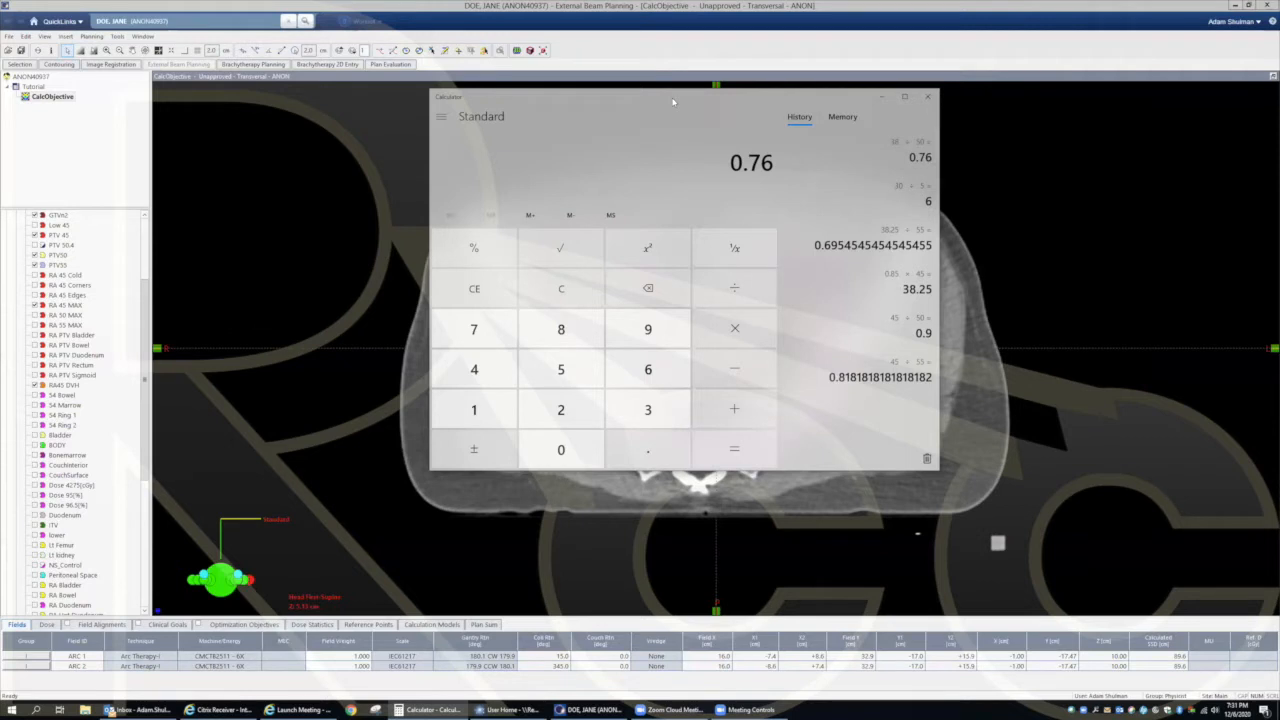
{"action": "left_click", "coordinate": [881, 97]}
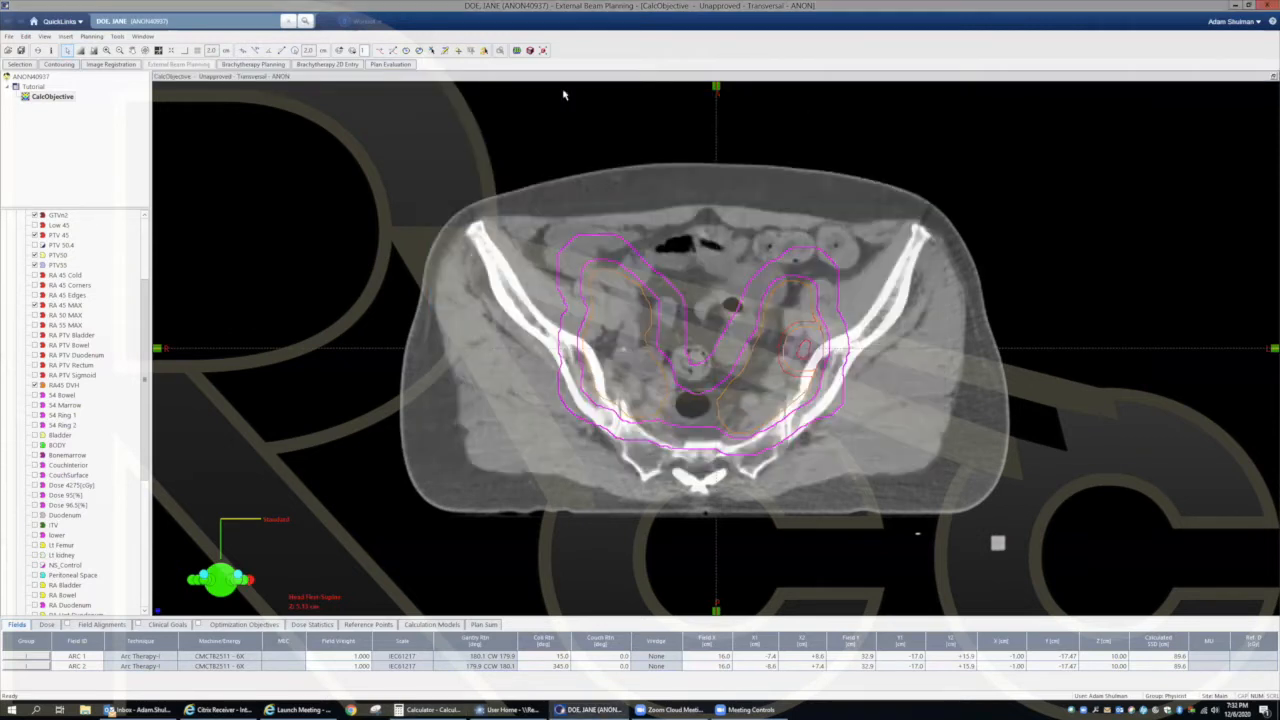
Step: Open the case in the Contouring workspace and zoom the transversal view in on the pelvic slice
{"action": "left_click", "coordinate": [58, 65]}
{"action": "left_click", "coordinate": [654, 302]}
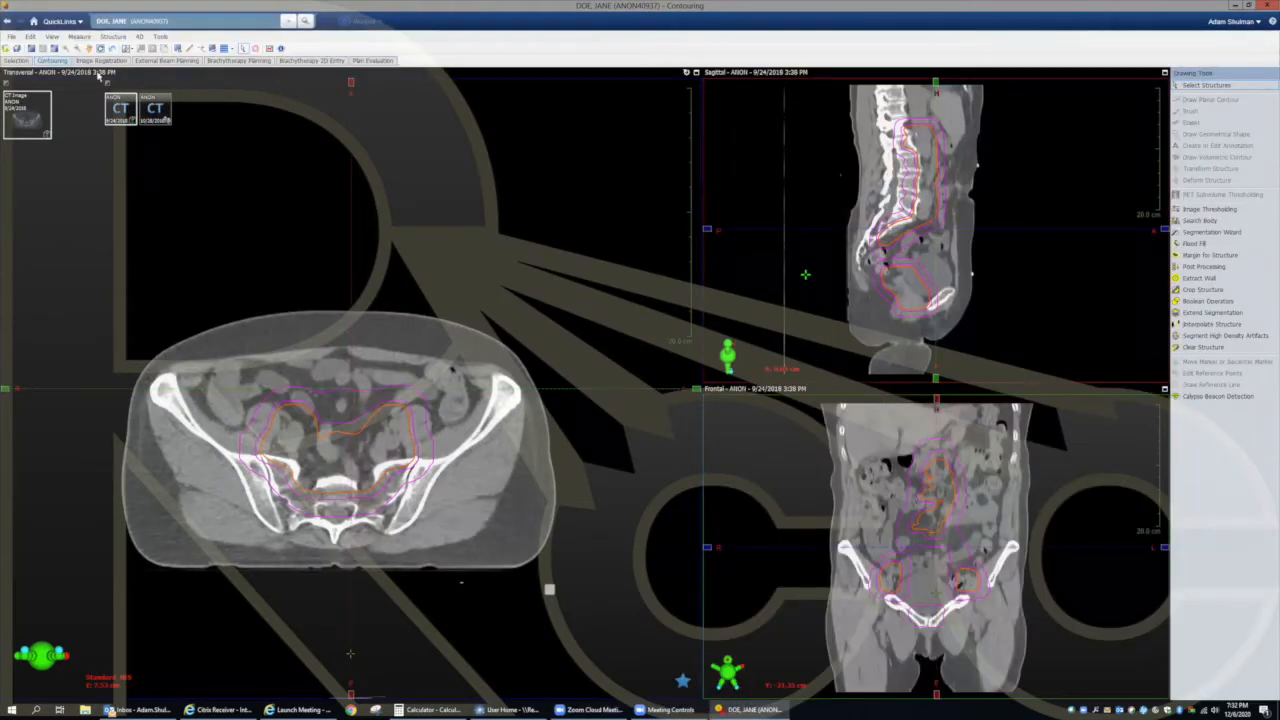
{"action": "left_click", "coordinate": [65, 48]}
{"action": "left_click_drag", "start_coordinate": [104, 289], "coordinate": [578, 602]}
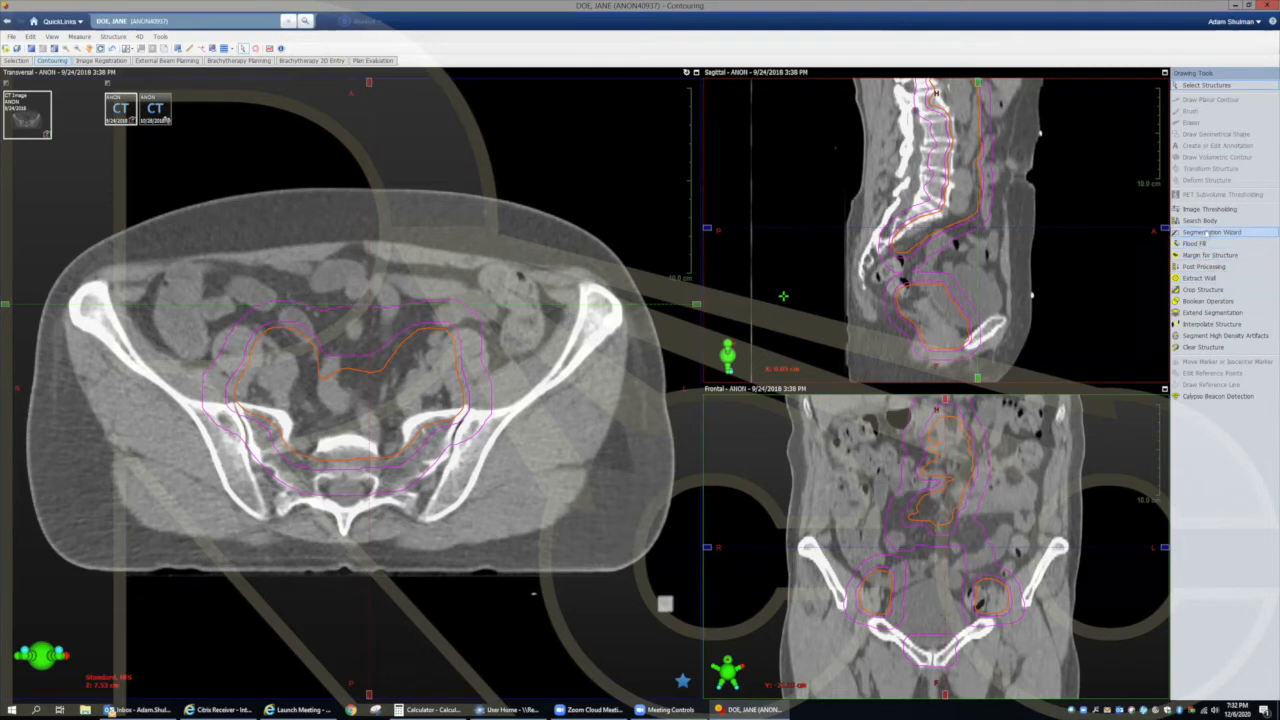
{"action": "left_click", "coordinate": [112, 37]}
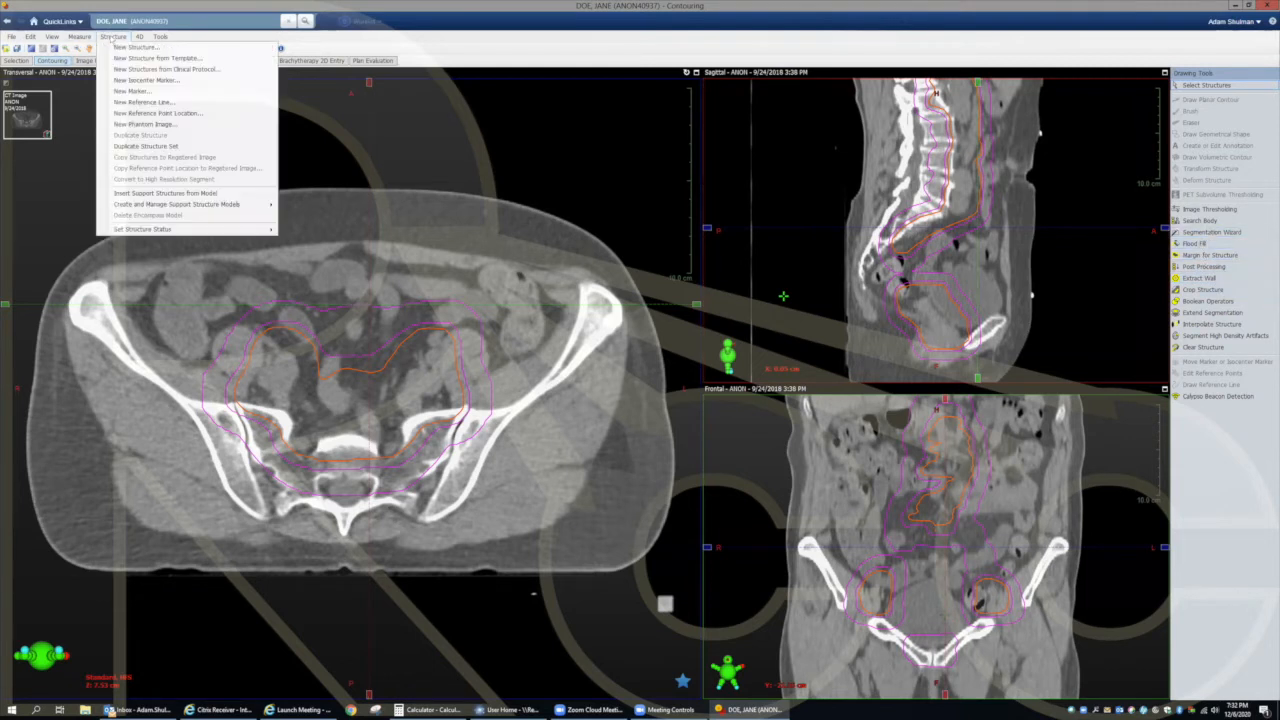
{"action": "left_click", "coordinate": [130, 47]}
{"action": "left_click", "coordinate": [537, 307]}
{"action": "type", "text": "temp"}
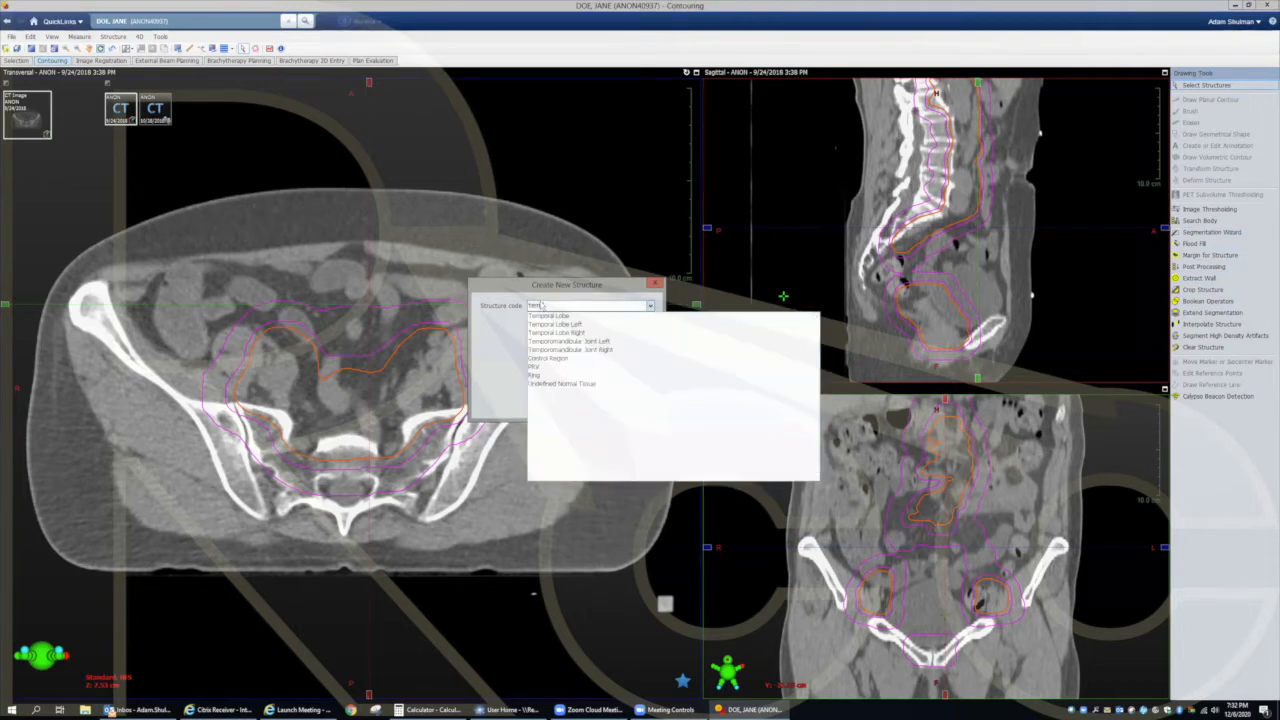
{"action": "left_click", "coordinate": [560, 384]}
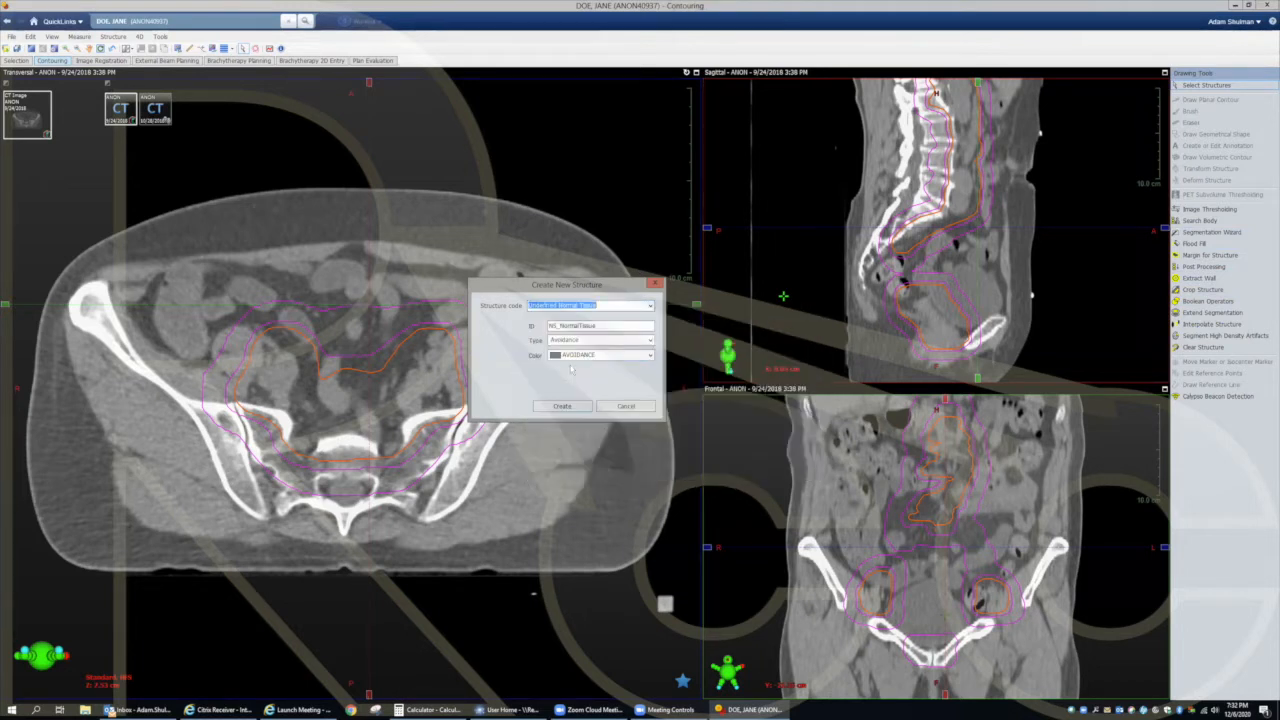
{"action": "left_click_drag", "start_coordinate": [610, 325], "coordinate": [546, 326]}
{"action": "type", "text": "temp"}
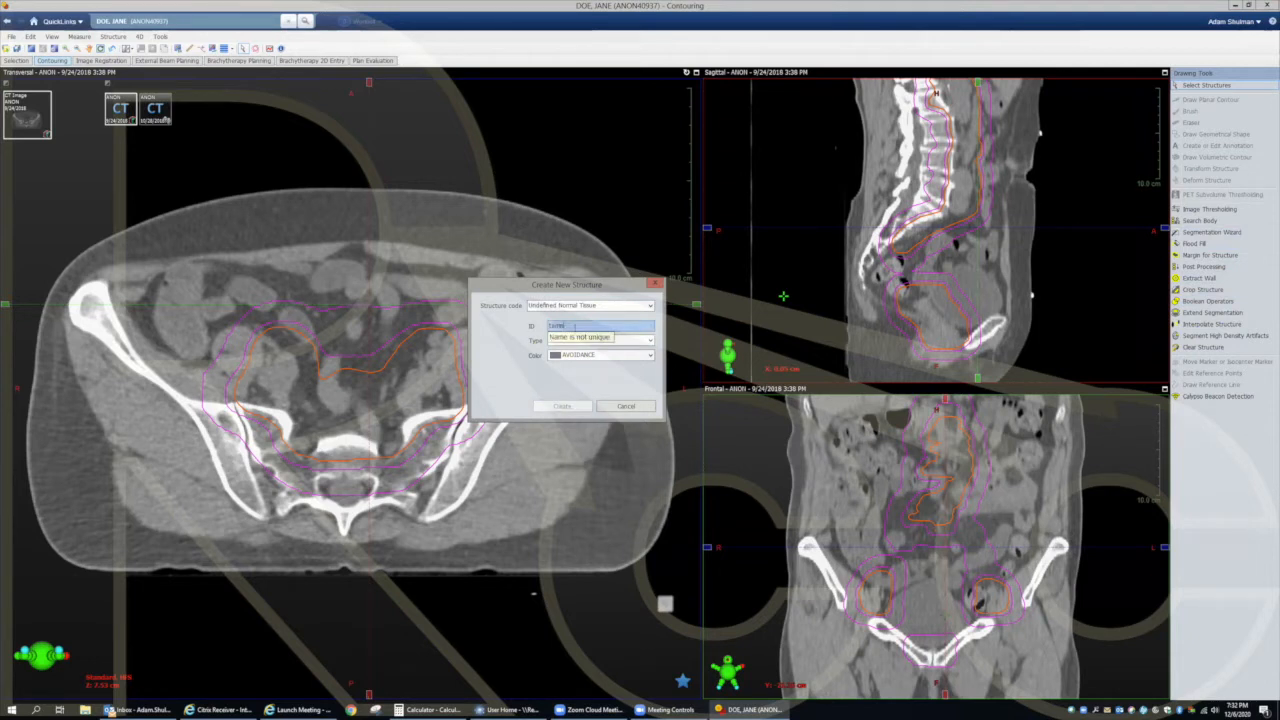
{"action": "left_click", "coordinate": [626, 407]}
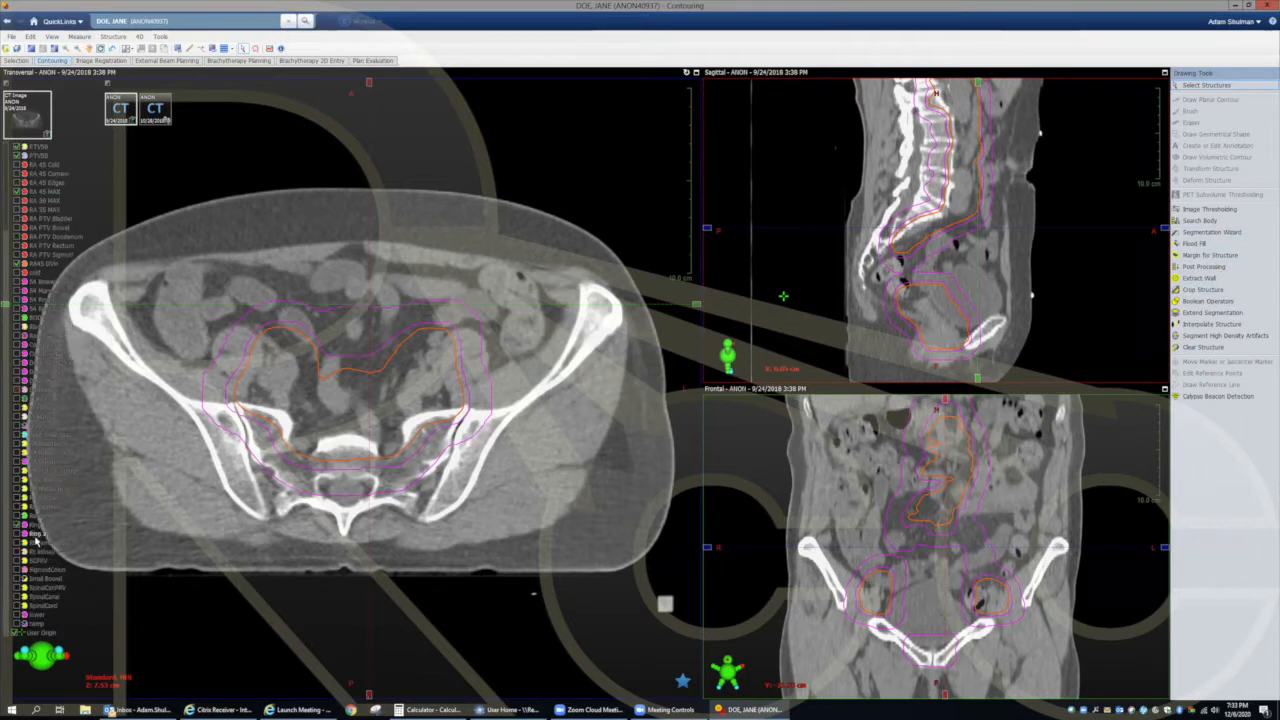
Step: Create a new structure with the ID temp2, using the Undefined Normal Tissue structure code
{"action": "left_click", "coordinate": [113, 36]}
{"action": "left_click", "coordinate": [270, 164]}
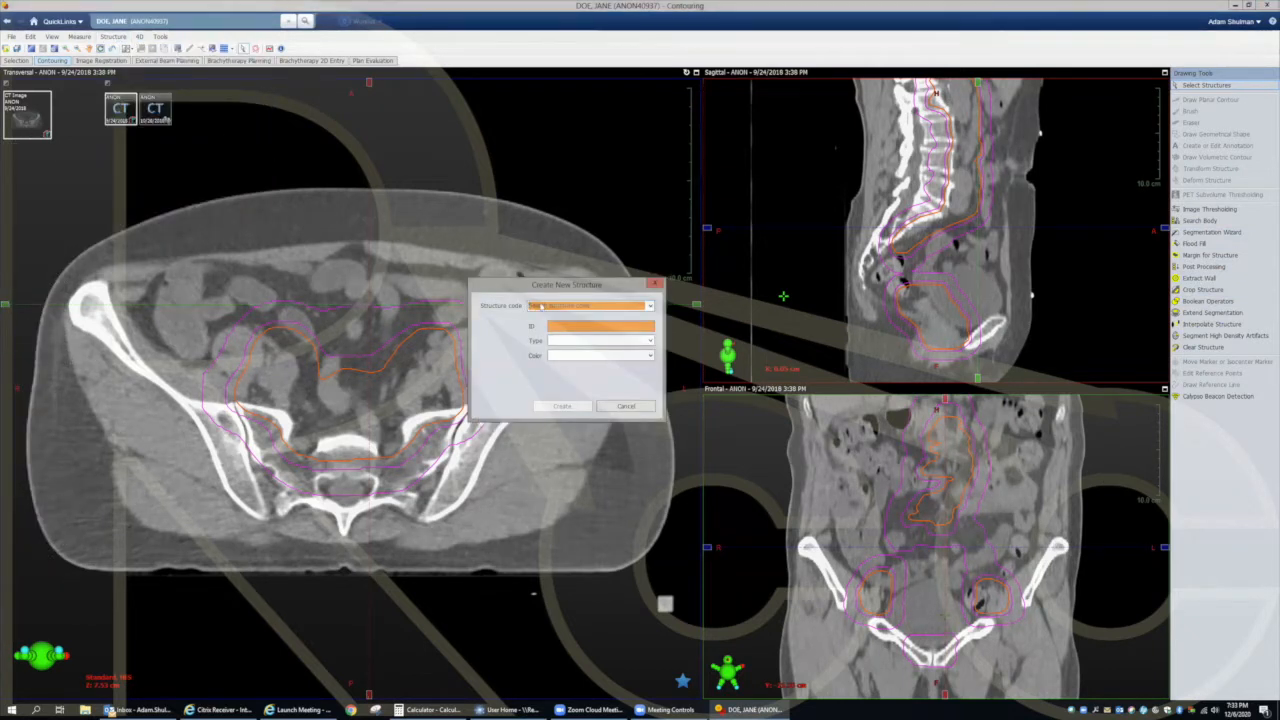
{"action": "left_click", "coordinate": [541, 307]}
{"action": "type", "text": "ns"}
{"action": "left_click", "coordinate": [549, 376]}
{"action": "key", "text": "Tab"}
{"action": "type", "text": "bowel"}
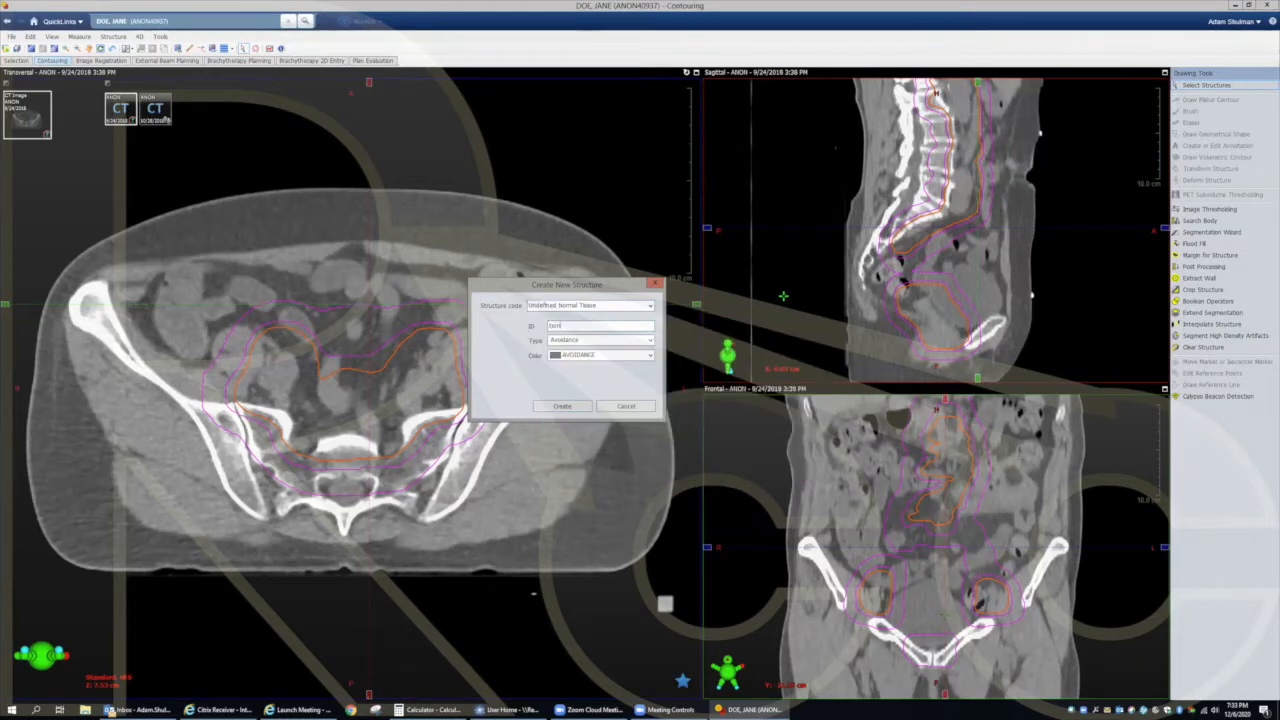
{"action": "type", "text": "temp2"}
{"action": "left_click", "coordinate": [562, 405]}
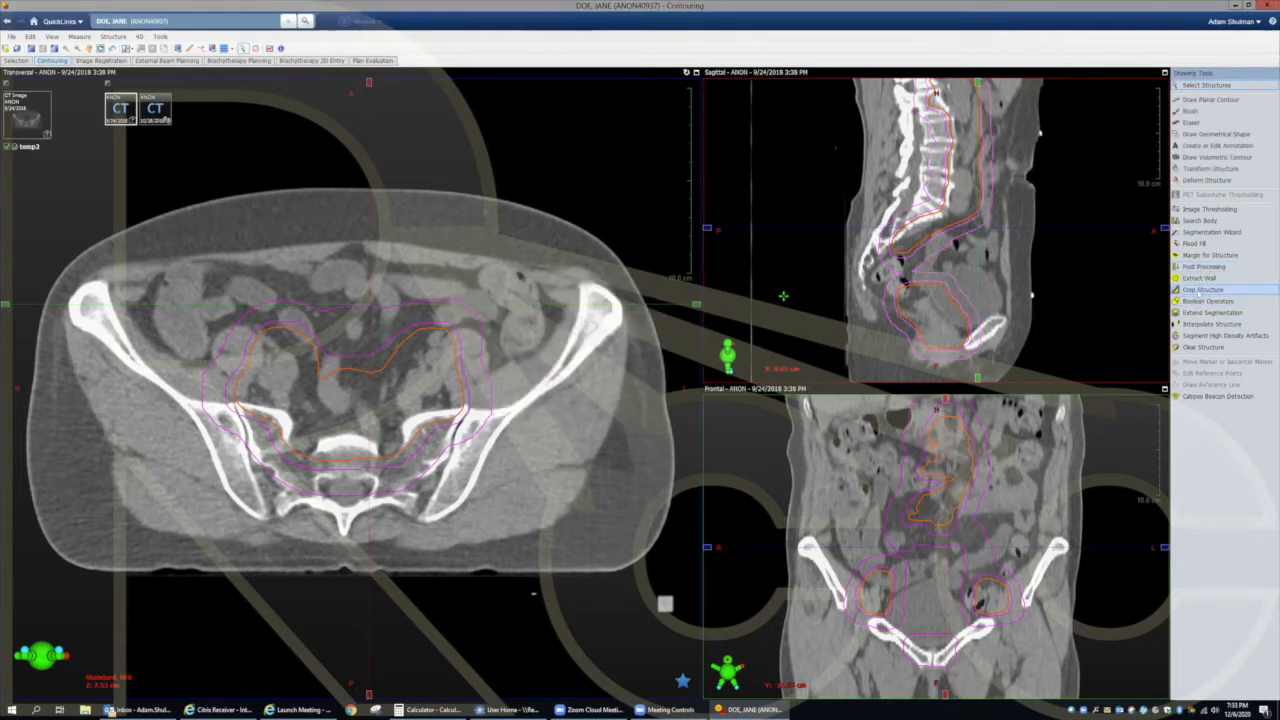
Step: Create a symmetrical 0.5 cm outer margin around PTV50 and write it into the temp structure
{"action": "left_click", "coordinate": [1201, 257]}
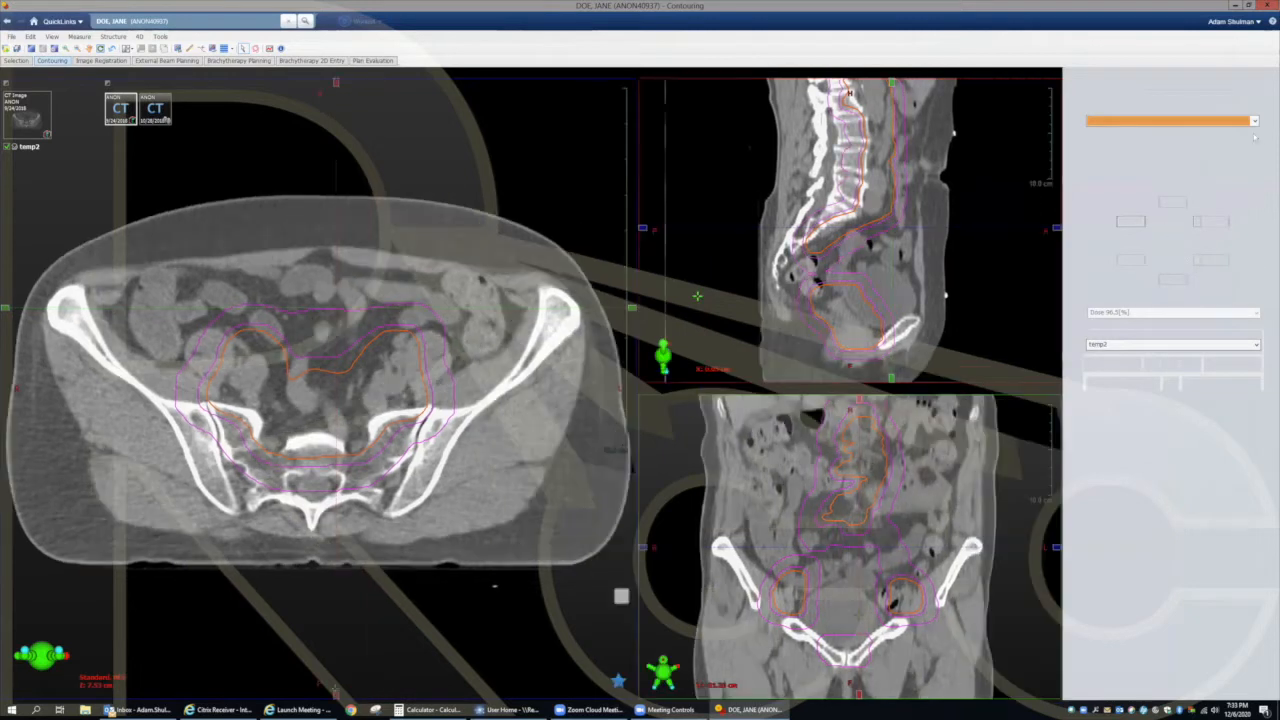
{"action": "left_click", "coordinate": [1170, 121]}
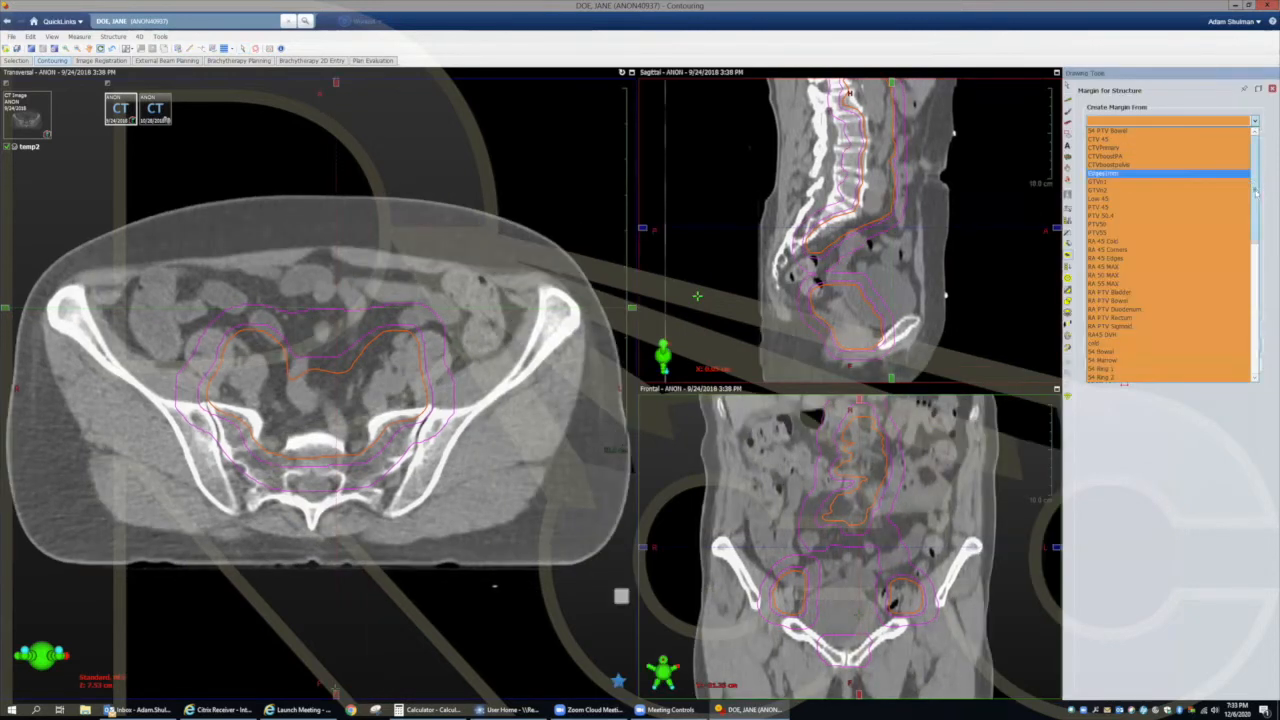
{"action": "left_click", "coordinate": [1115, 231]}
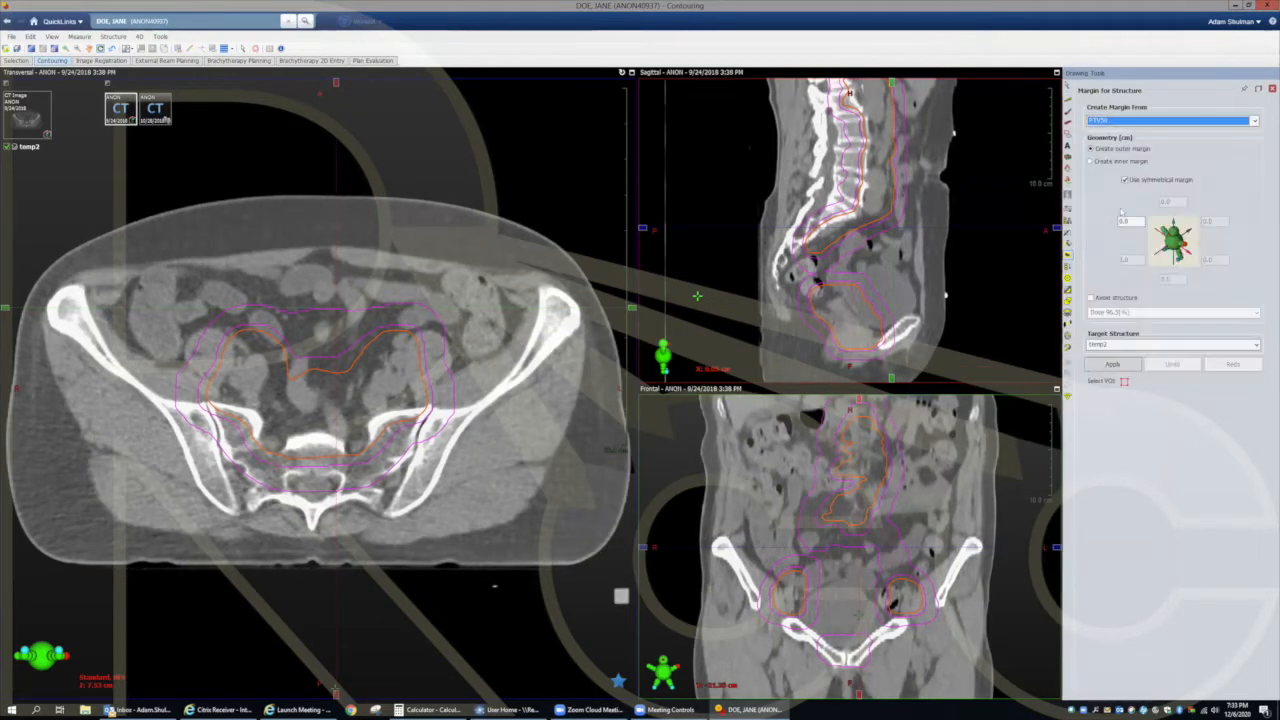
{"action": "double_click", "coordinate": [1126, 221]}
{"action": "type", "text": ".5"}
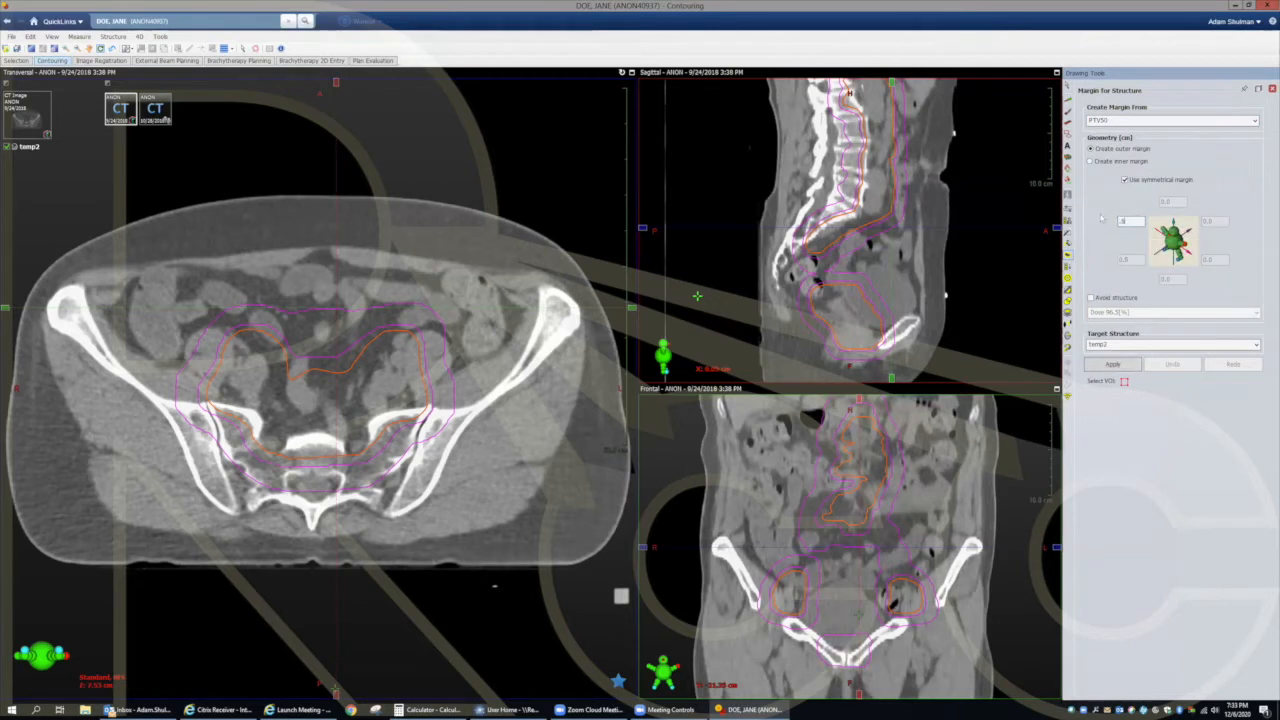
{"action": "left_click", "coordinate": [1117, 345]}
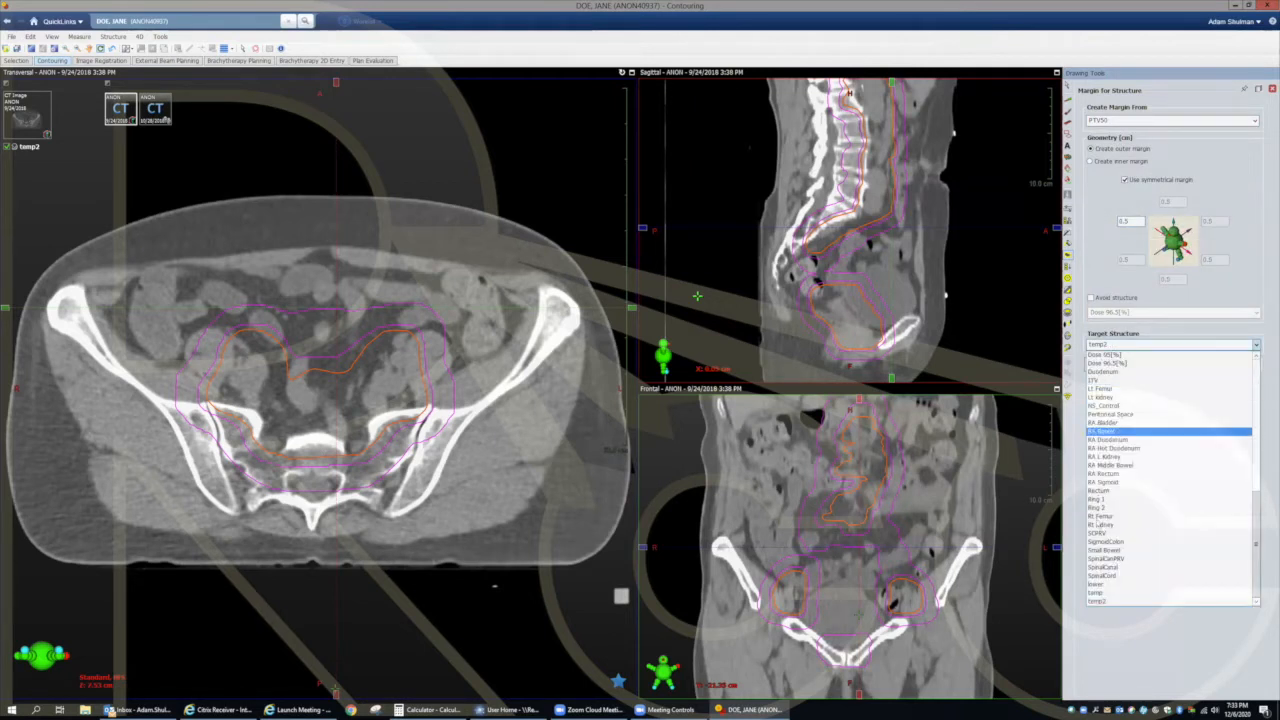
{"action": "left_click", "coordinate": [1130, 592]}
{"action": "left_click", "coordinate": [1112, 364]}
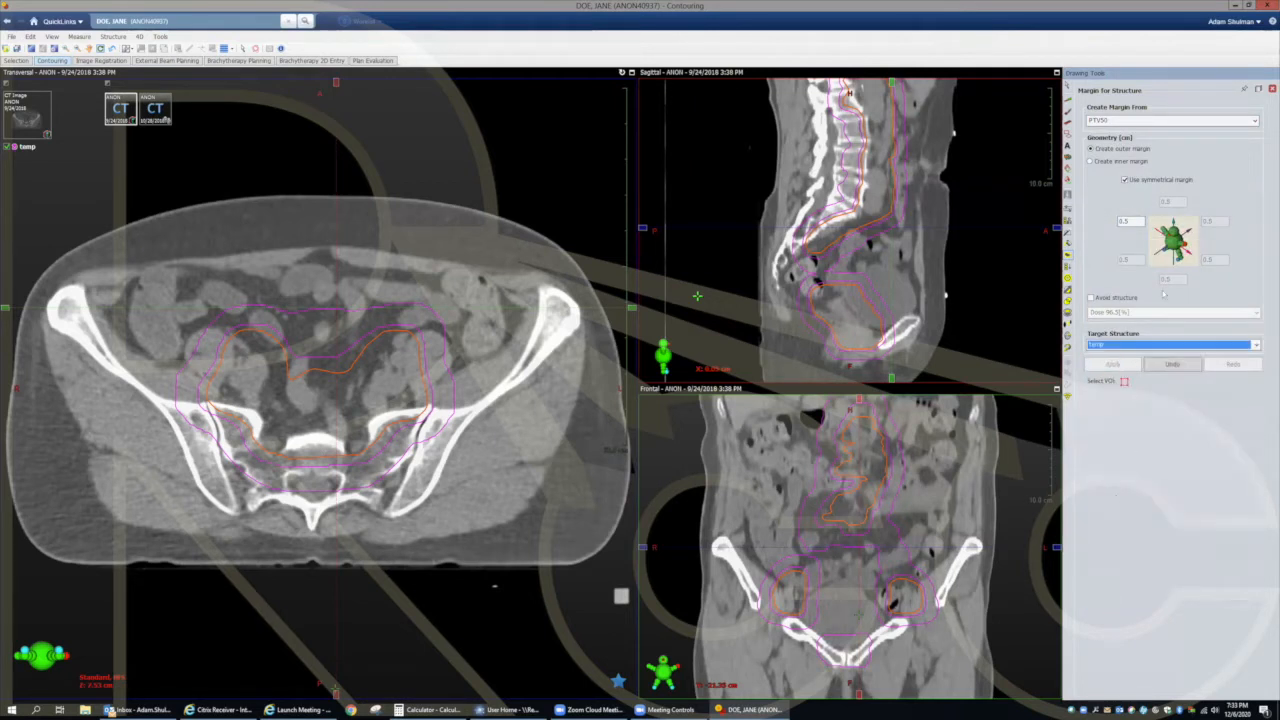
Step: Create a symmetrical 0.6 cm outer margin around PTV55 and write it into the temp2 structure
{"action": "left_click", "coordinate": [1255, 121]}
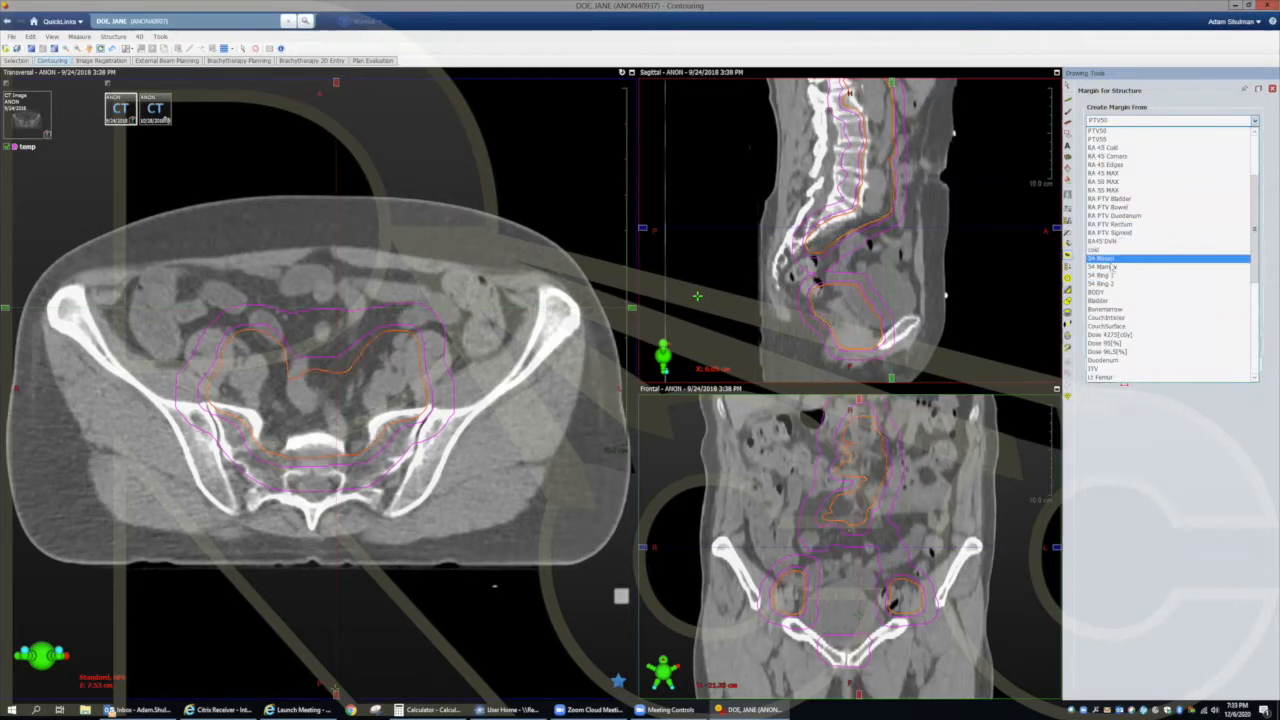
{"action": "left_click", "coordinate": [1100, 139]}
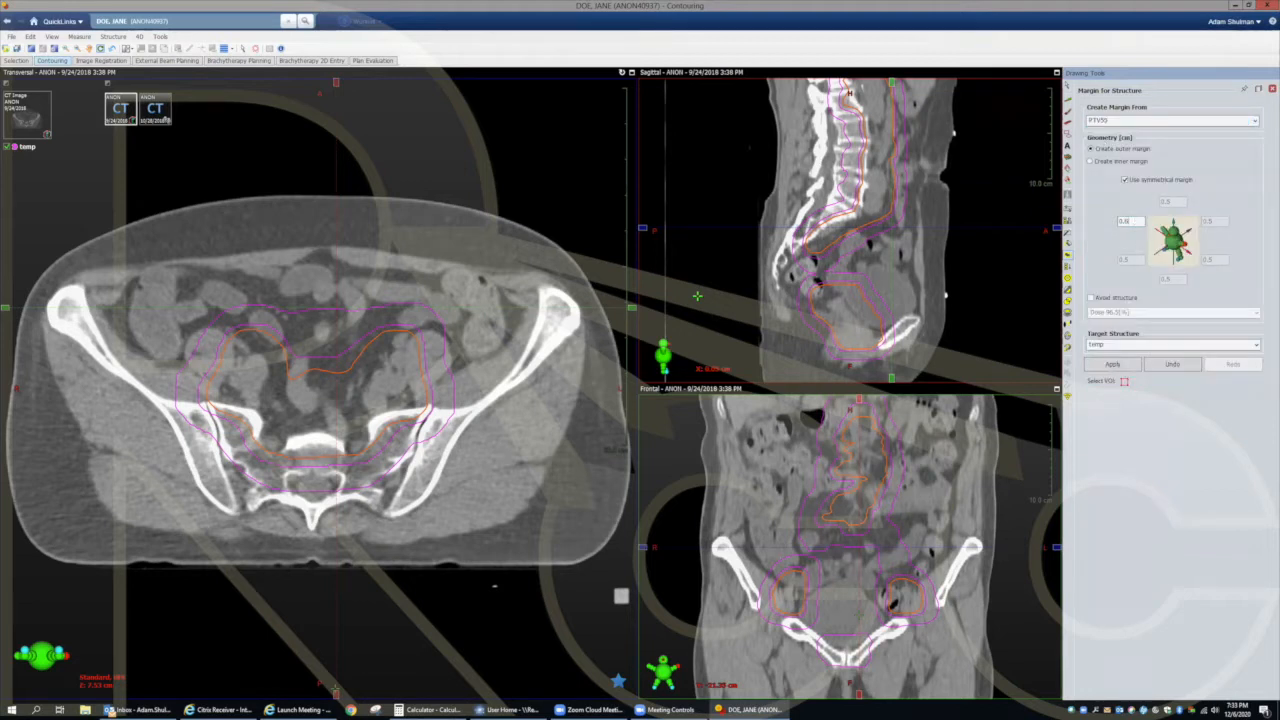
{"action": "left_click", "coordinate": [1108, 346]}
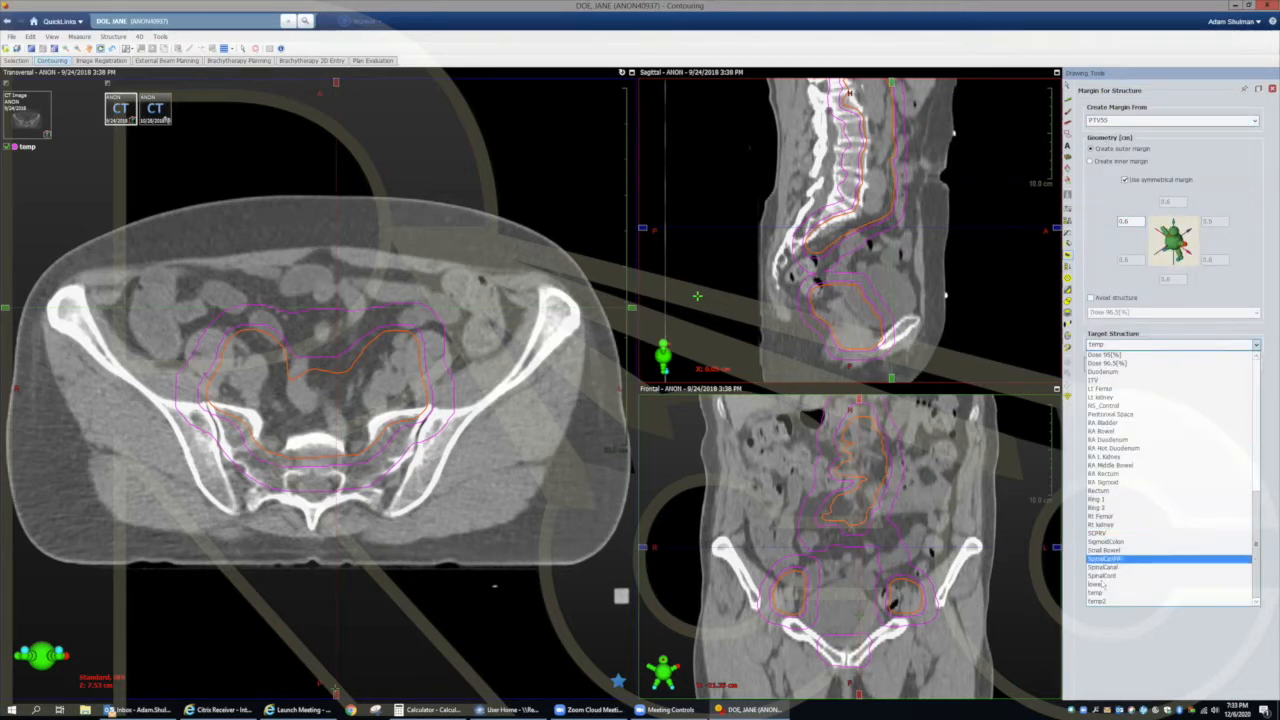
{"action": "left_click", "coordinate": [1097, 602]}
{"action": "left_click", "coordinate": [1124, 366]}
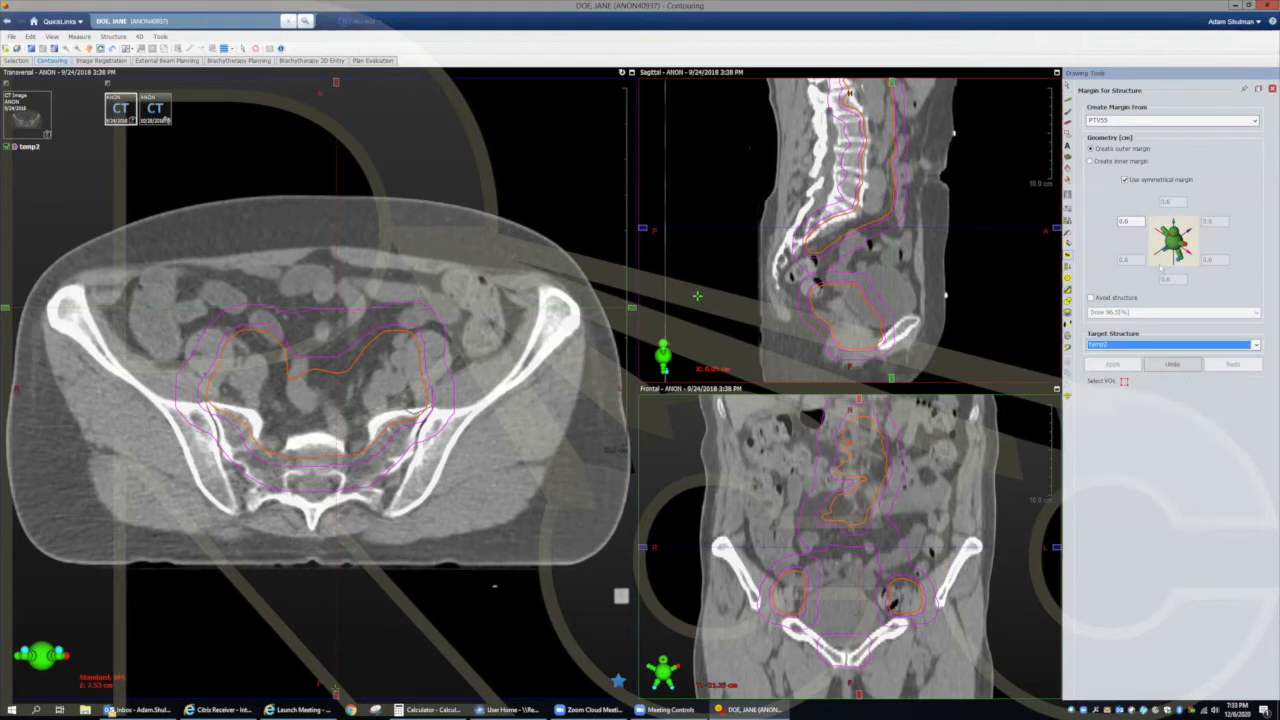
Step: Subtract the union of temp and temp2 from Ring 1 with an advanced Boolean expression, with Ring 1 as the target structure
{"action": "left_click", "coordinate": [1067, 302]}
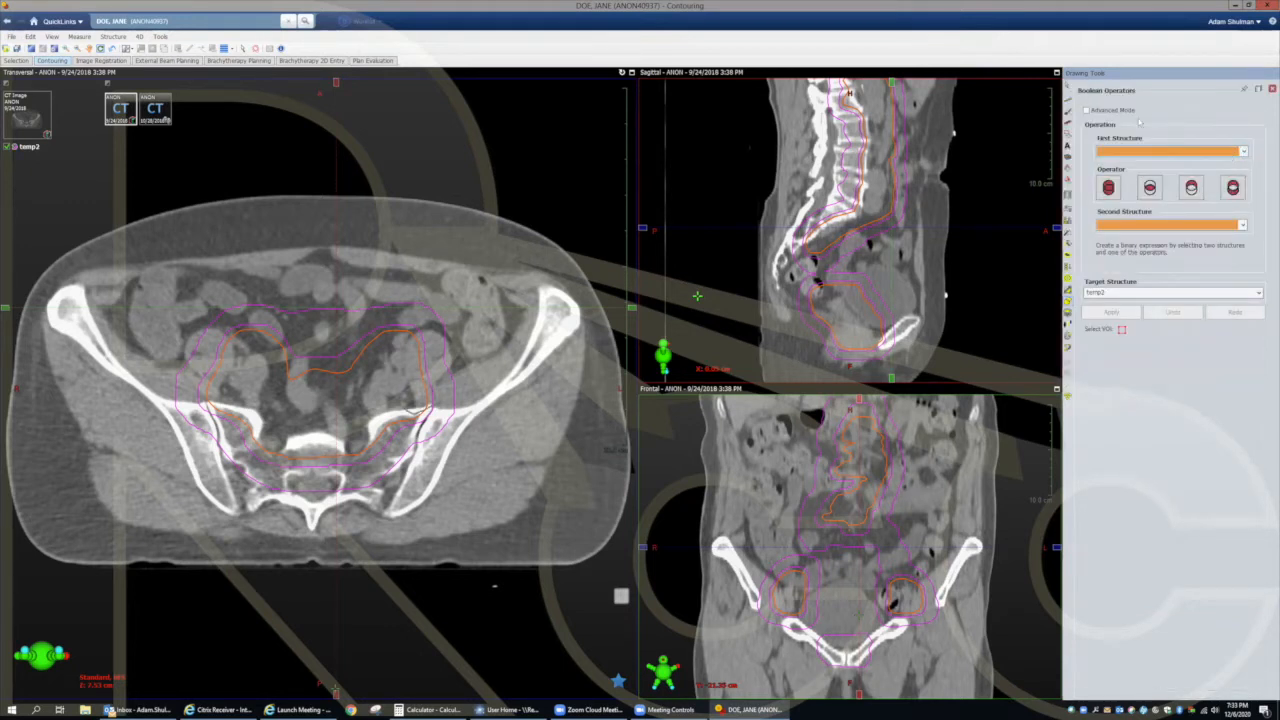
{"action": "left_click", "coordinate": [1088, 110]}
{"action": "left_click_drag", "start_coordinate": [1161, 149], "coordinate": [1167, 198]}
{"action": "left_click", "coordinate": [1099, 211]}
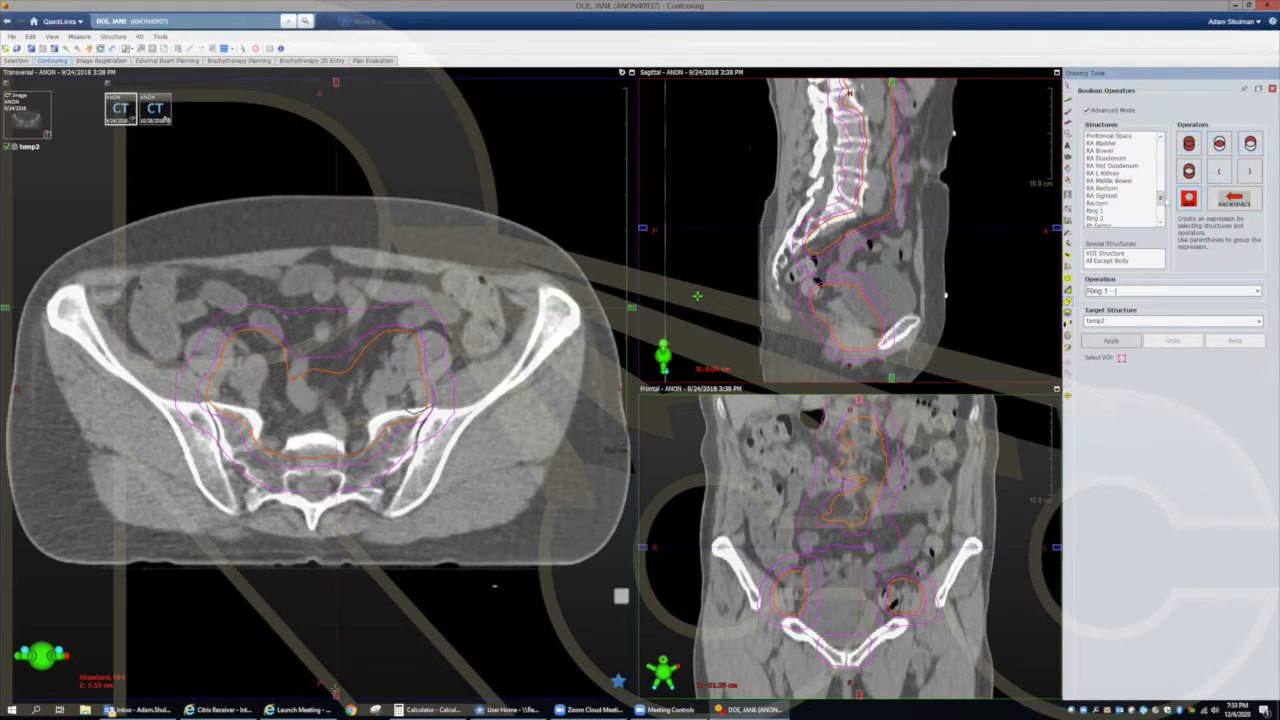
{"action": "left_click_drag", "start_coordinate": [1163, 200], "coordinate": [1163, 214]}
{"action": "left_click", "coordinate": [1108, 212]}
{"action": "left_click", "coordinate": [1189, 143]}
{"action": "left_click", "coordinate": [1100, 218]}
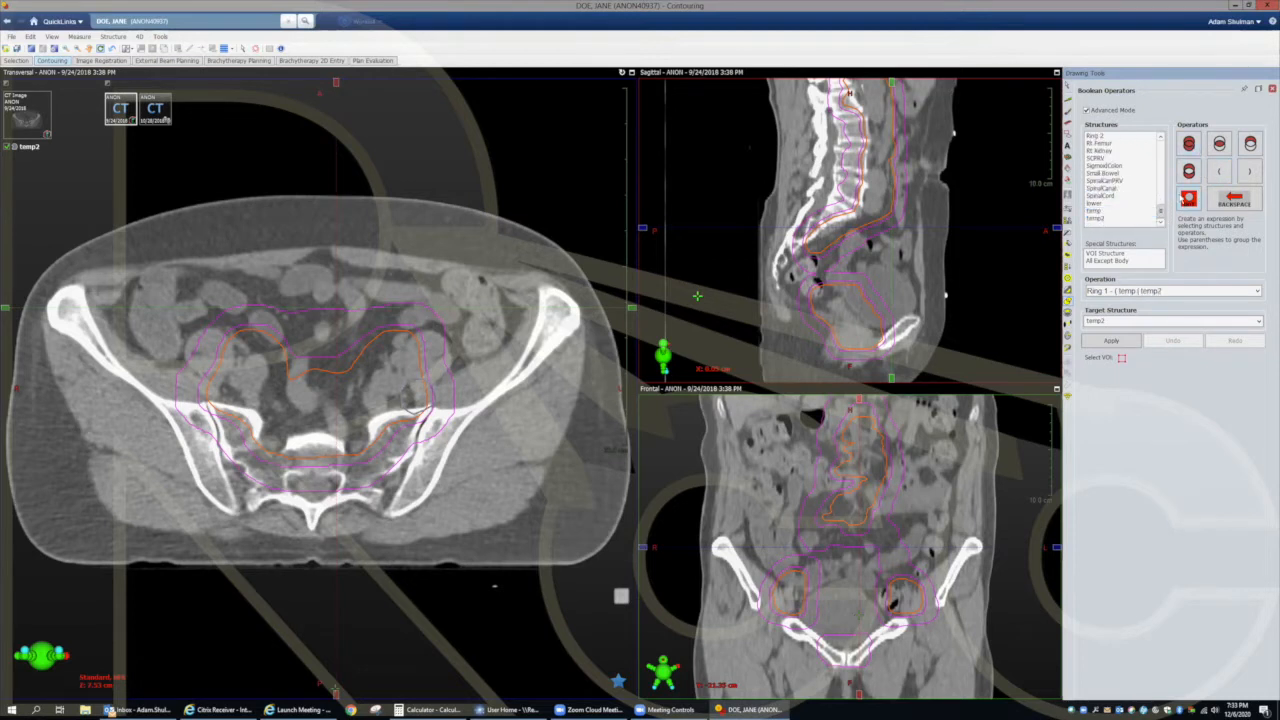
{"action": "left_click", "coordinate": [1248, 172]}
{"action": "left_click", "coordinate": [1258, 320]}
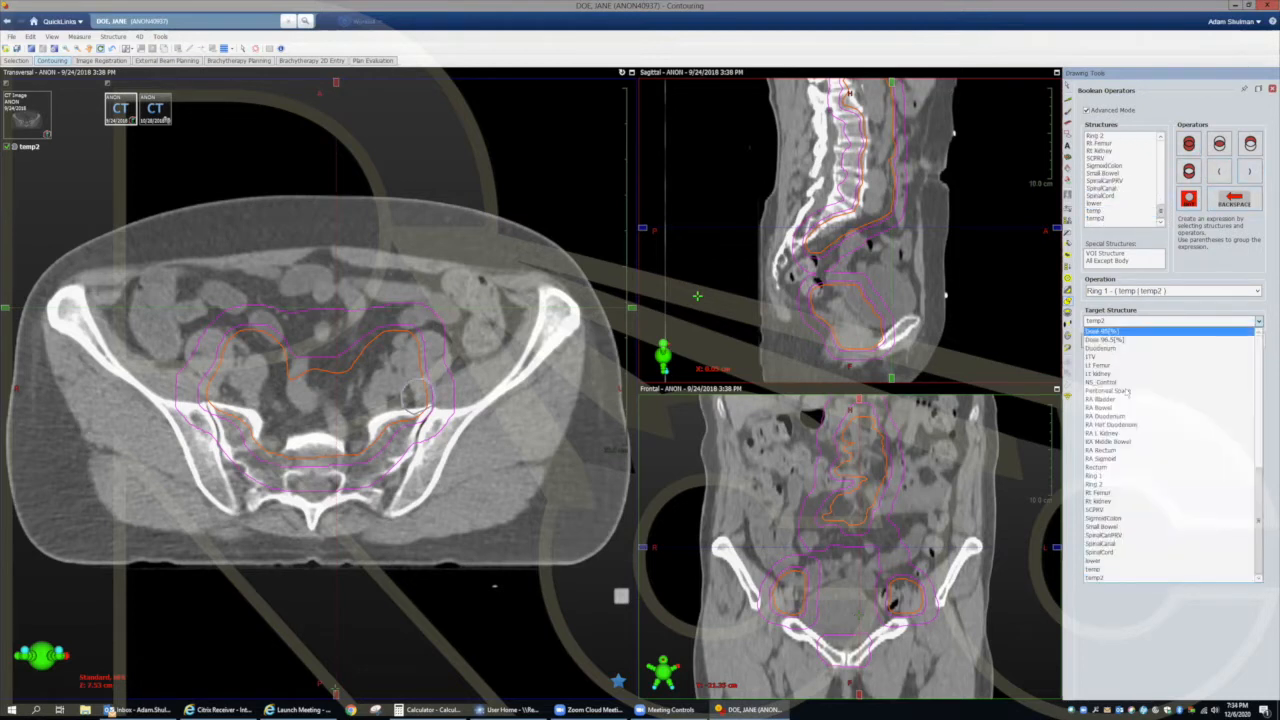
{"action": "left_click", "coordinate": [1120, 477]}
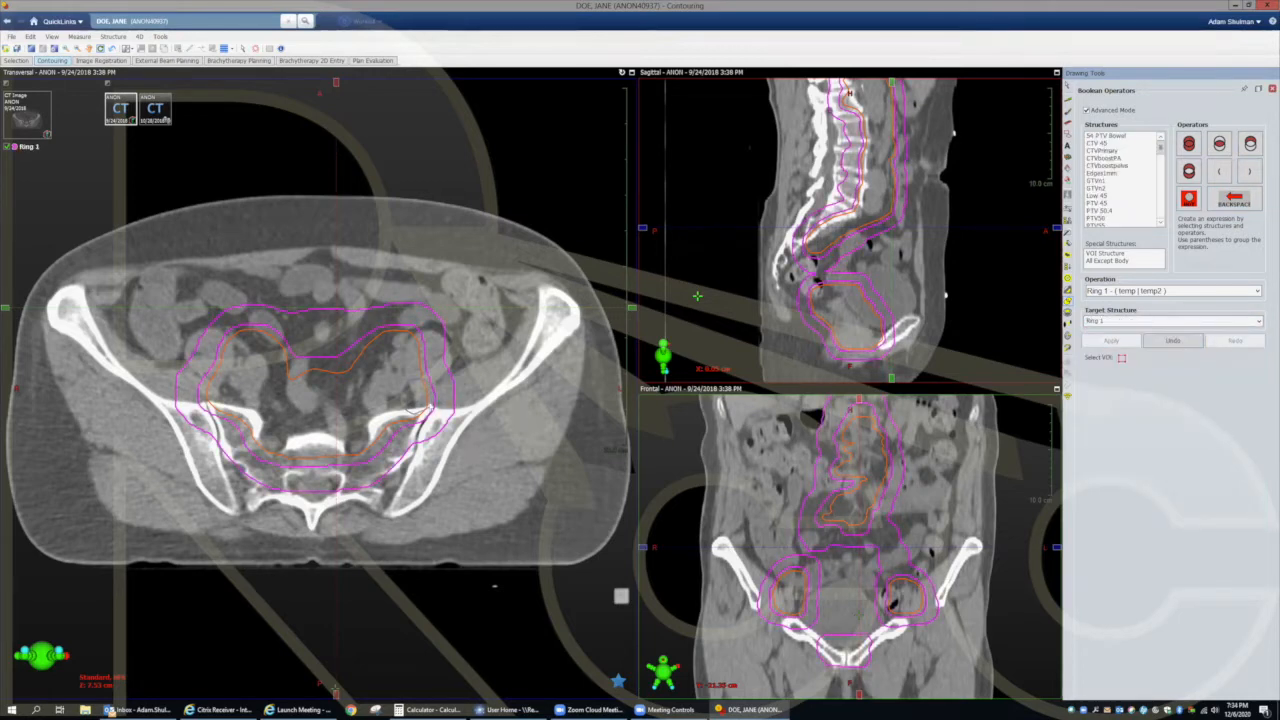
Step: Check the trimmed Ring 1 on neighbouring pelvic slices and display the Ring 2 contour around it
{"action": "scroll", "coordinate": [494, 586], "scroll_direction": "down", "scroll_amount": 5}
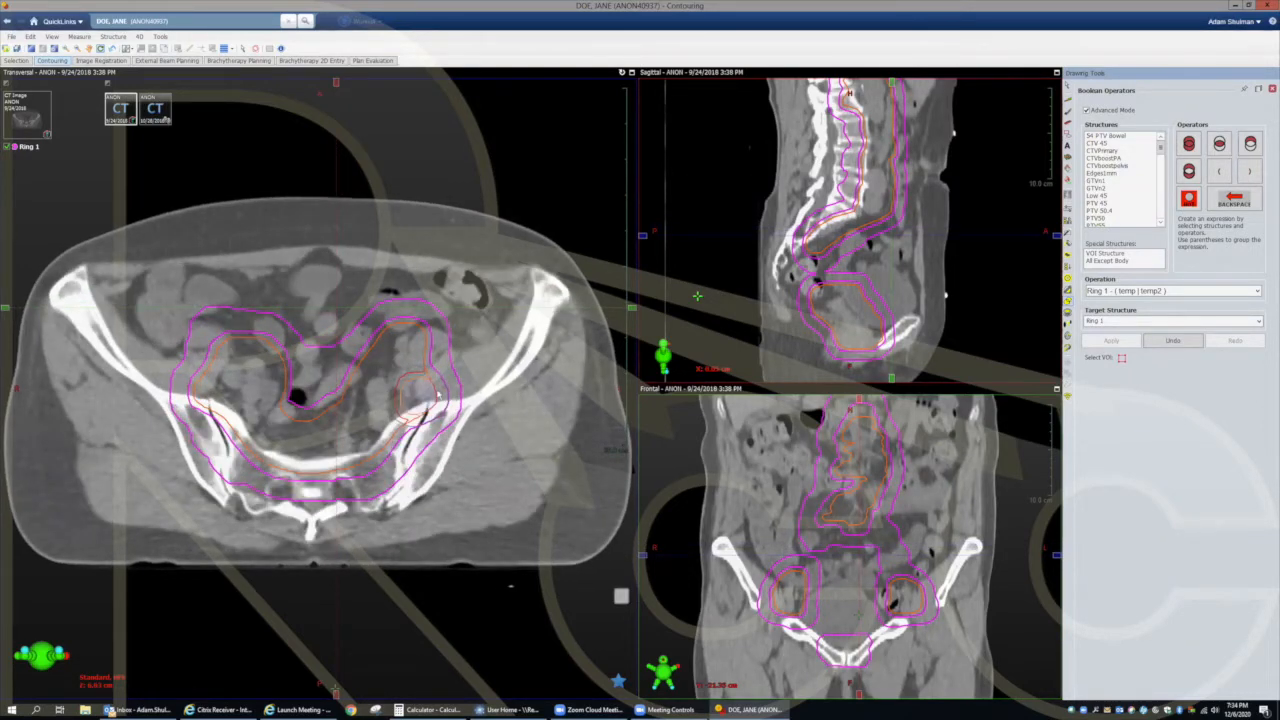
{"action": "scroll", "coordinate": [510, 586], "scroll_direction": "down", "scroll_amount": 8}
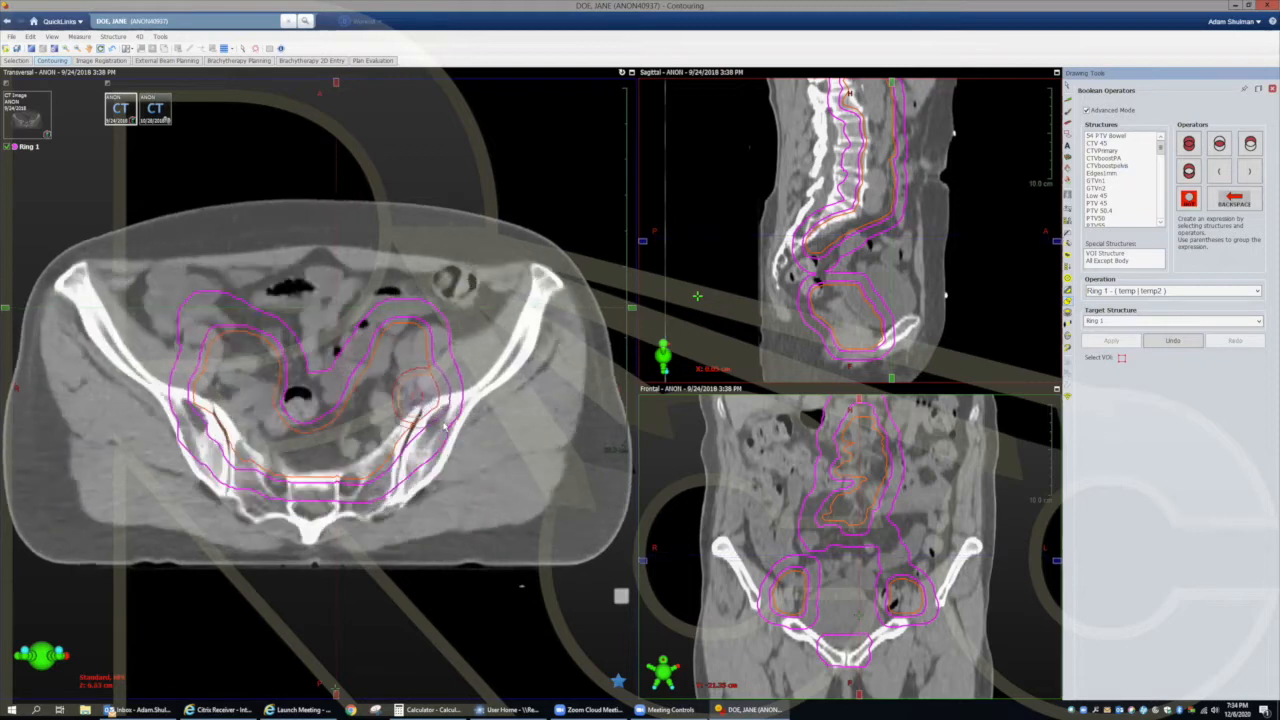
{"action": "scroll", "coordinate": [548, 585], "scroll_direction": "up", "scroll_amount": 3}
{"action": "mouse_move", "coordinate": [24, 116]}
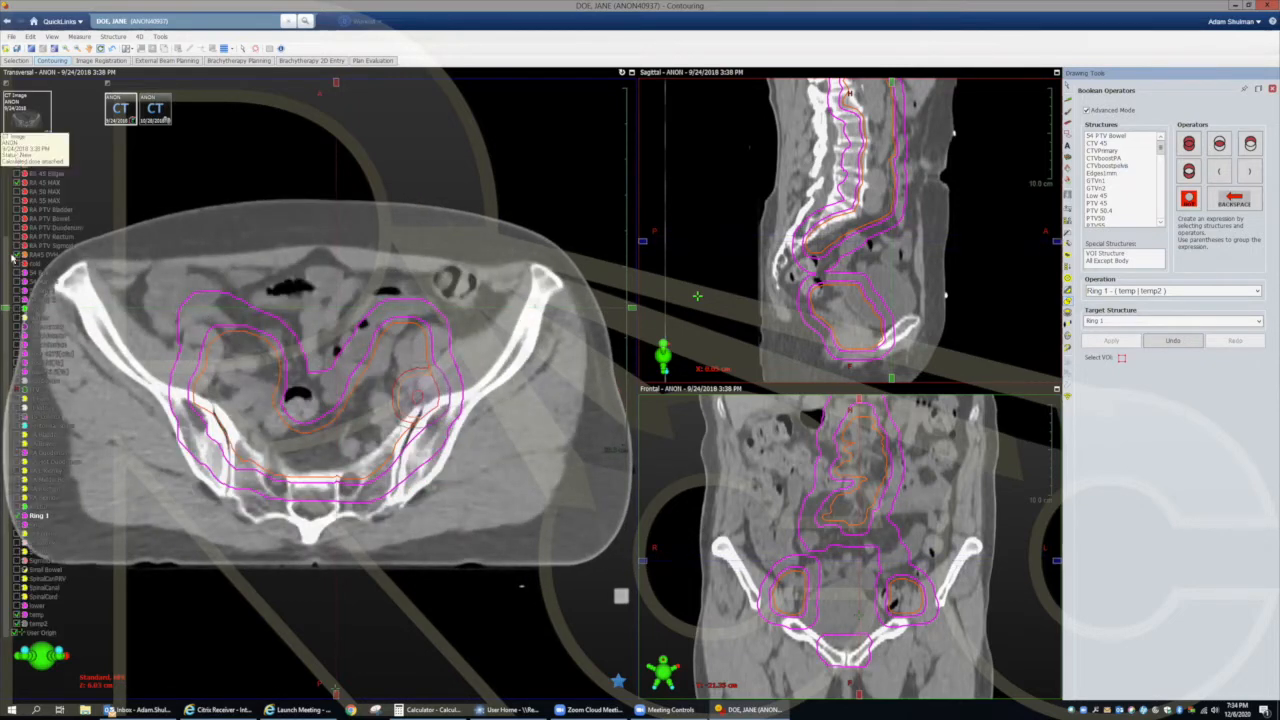
{"action": "left_click", "coordinate": [17, 524]}
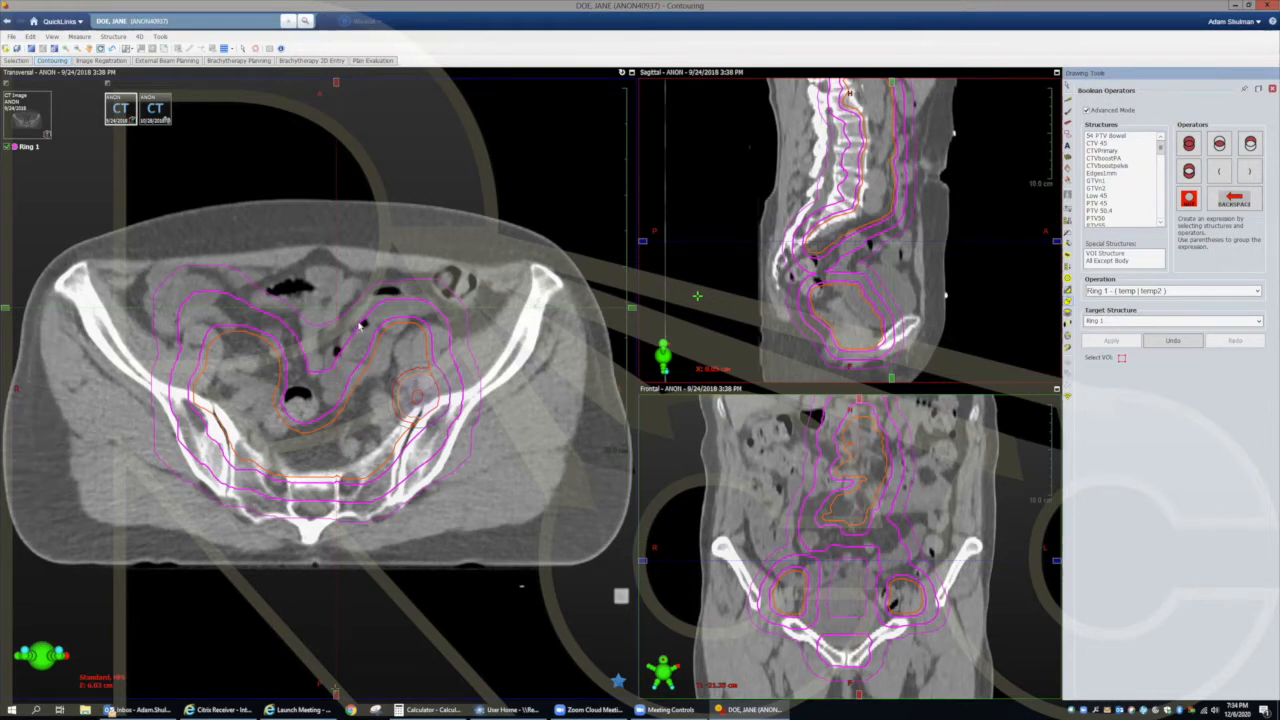
Step: Switch to Calculator, multiply 13 by 5, move the window off the transversal slice, and multiply 3 by 13
{"action": "left_click", "coordinate": [426, 708]}
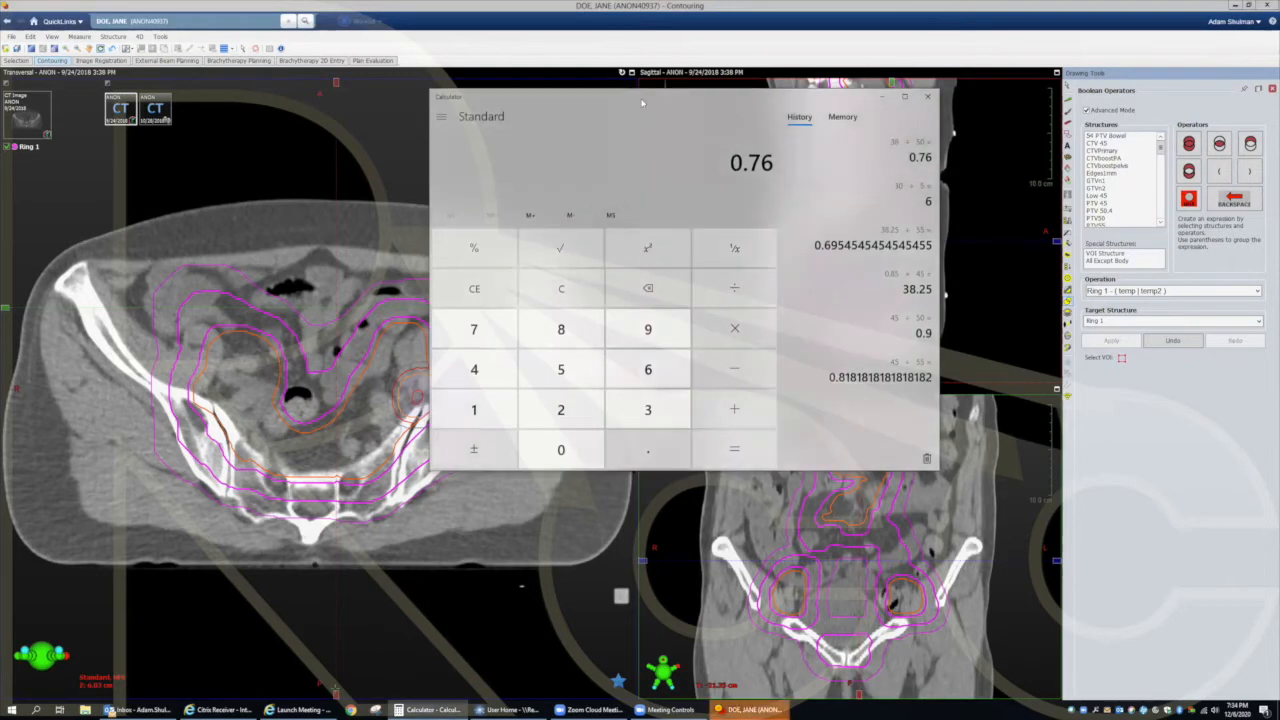
{"action": "type", "text": "1."}
{"action": "key", "text": "BackSpace"}
{"action": "key", "text": "BackSpace"}
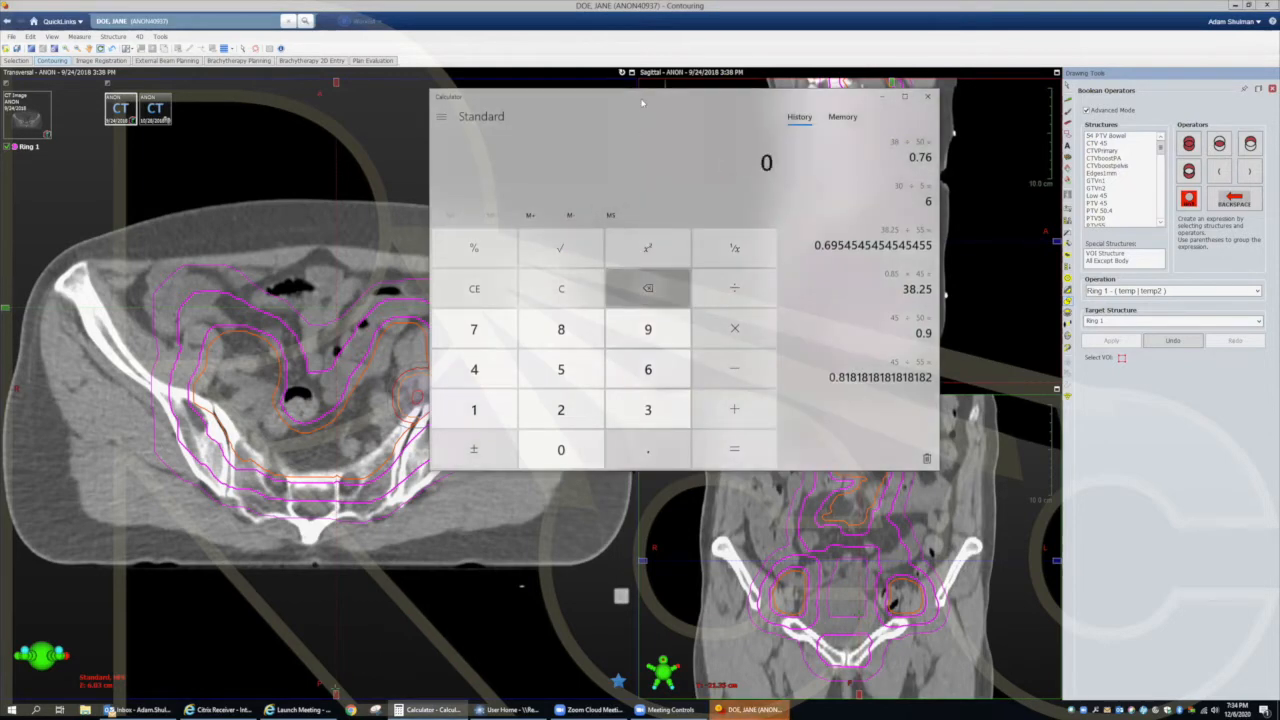
{"action": "type", "text": "13"}
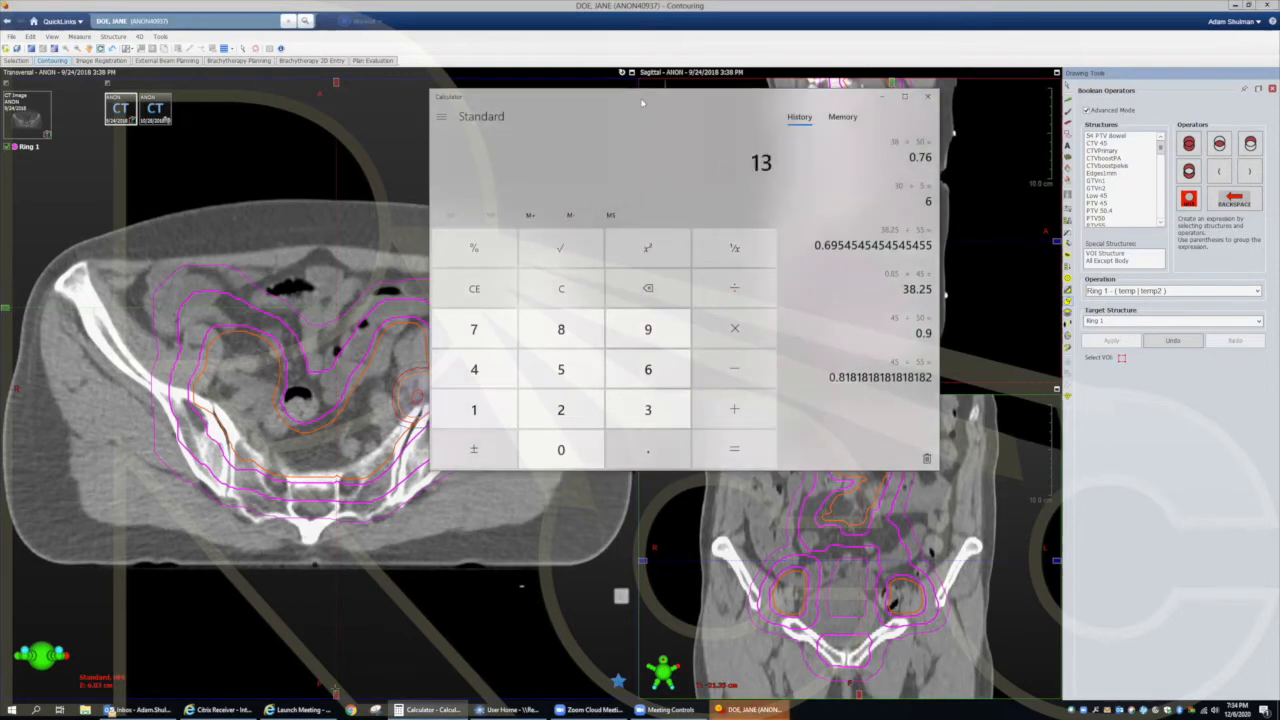
{"action": "type", "text": "*5"}
{"action": "key", "text": "Return"}
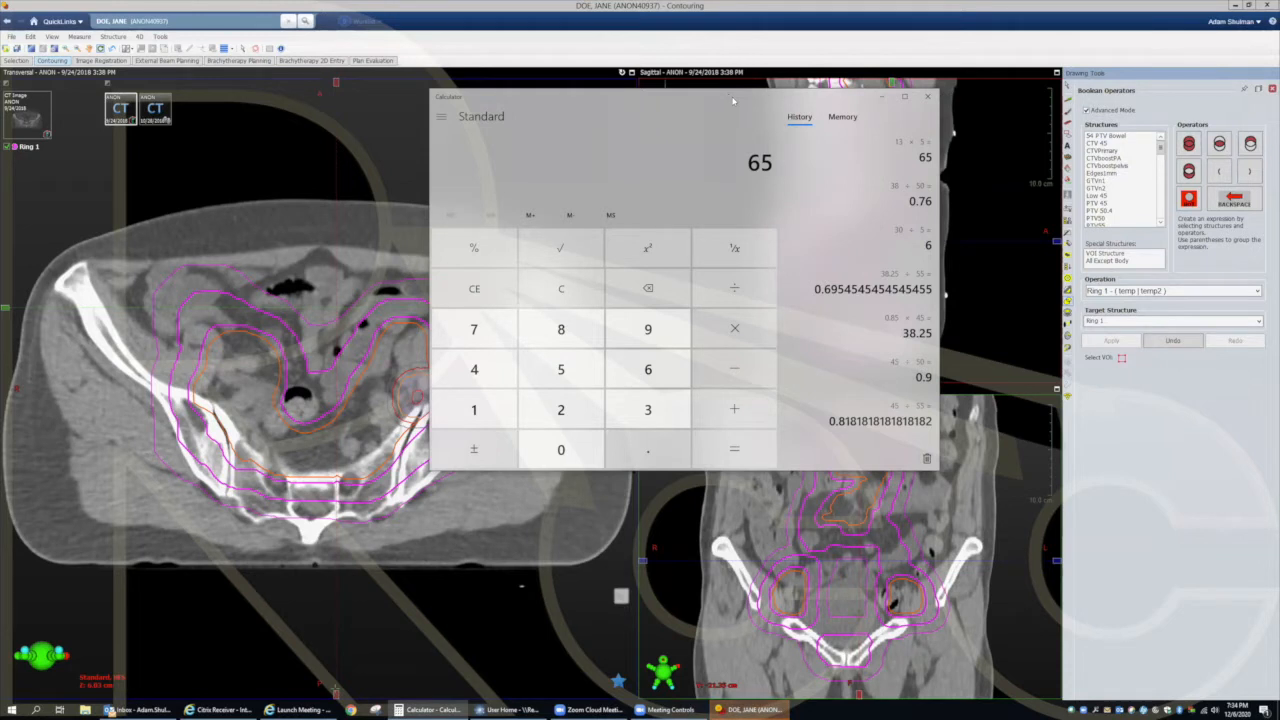
{"action": "left_click_drag", "start_coordinate": [725, 104], "coordinate": [793, 109]}
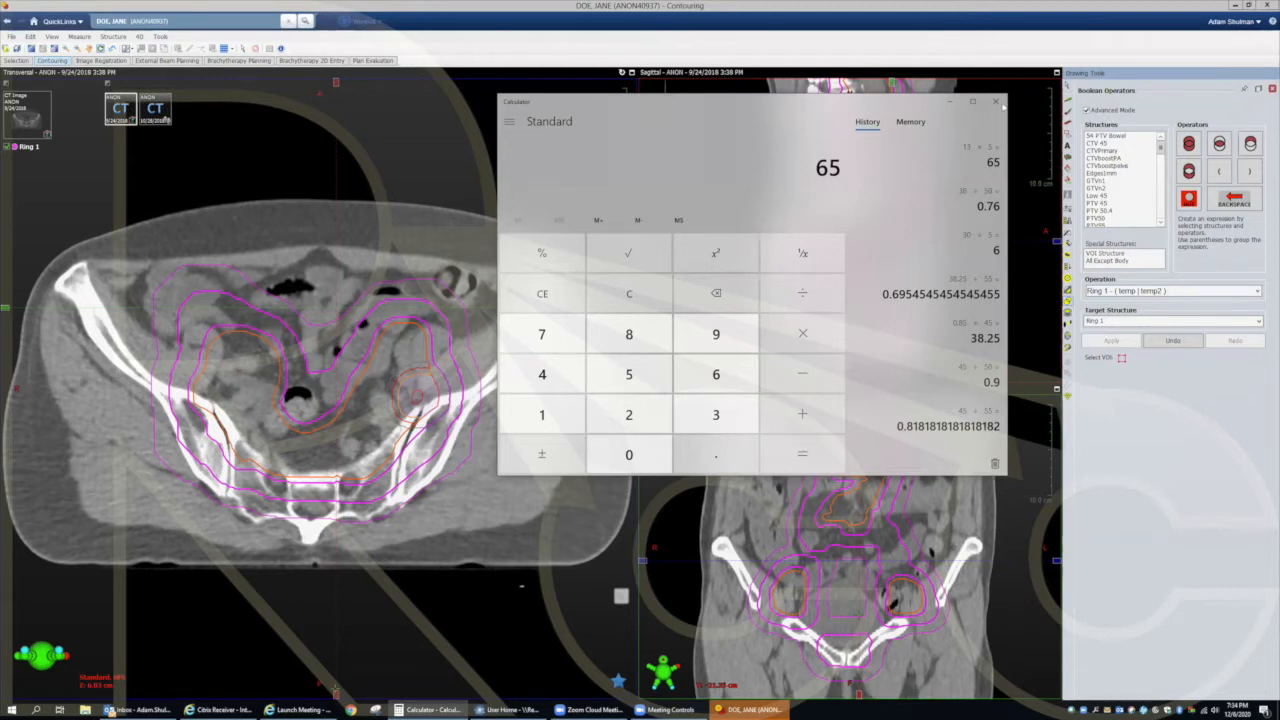
{"action": "type", "text": "3*13"}
{"action": "key", "text": "Return"}
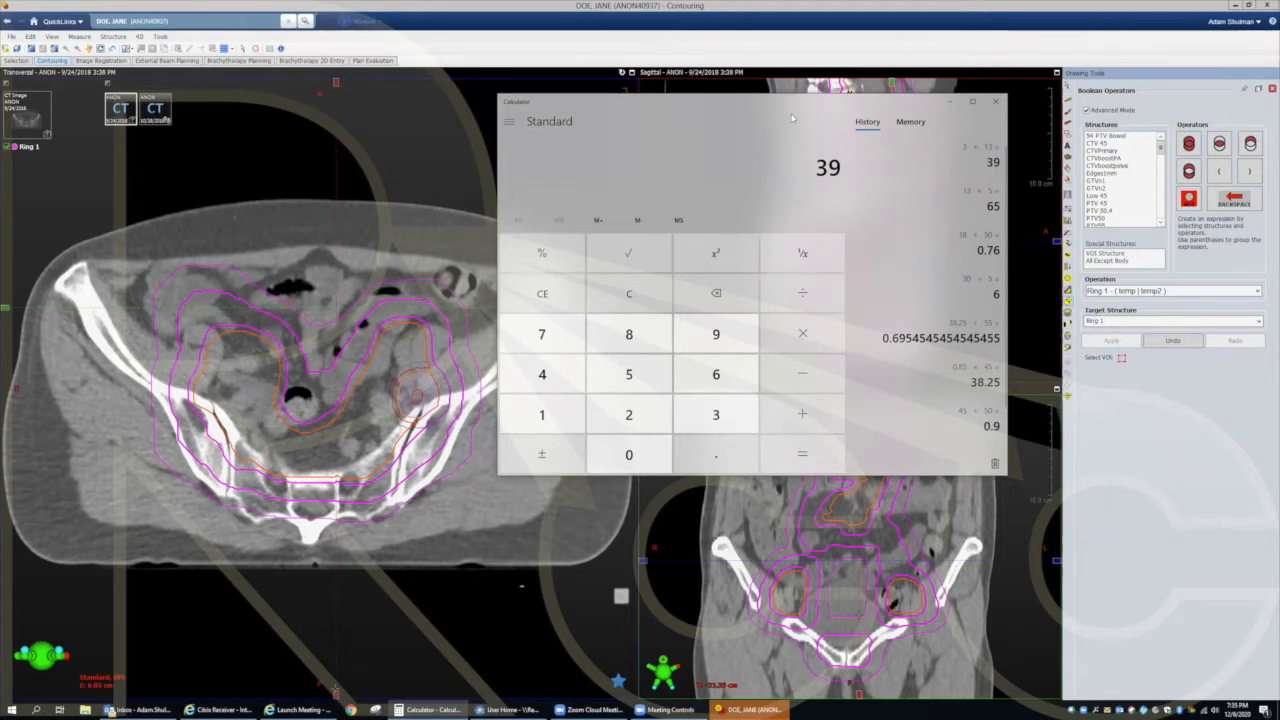
Step: Minimize Calculator, close the Boolean Operators tool, and open the case in the External Beam Planning workspace
{"action": "left_click", "coordinate": [949, 101]}
{"action": "left_click", "coordinate": [16, 48]}
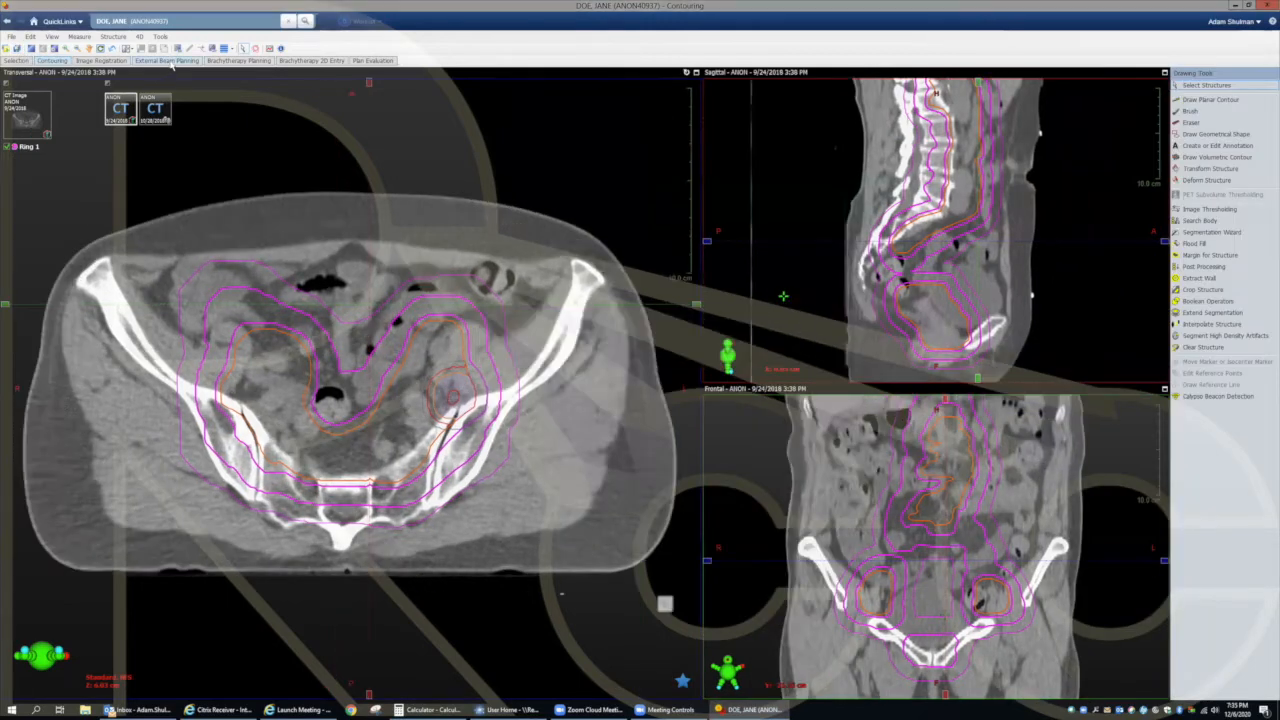
{"action": "left_click", "coordinate": [167, 60]}
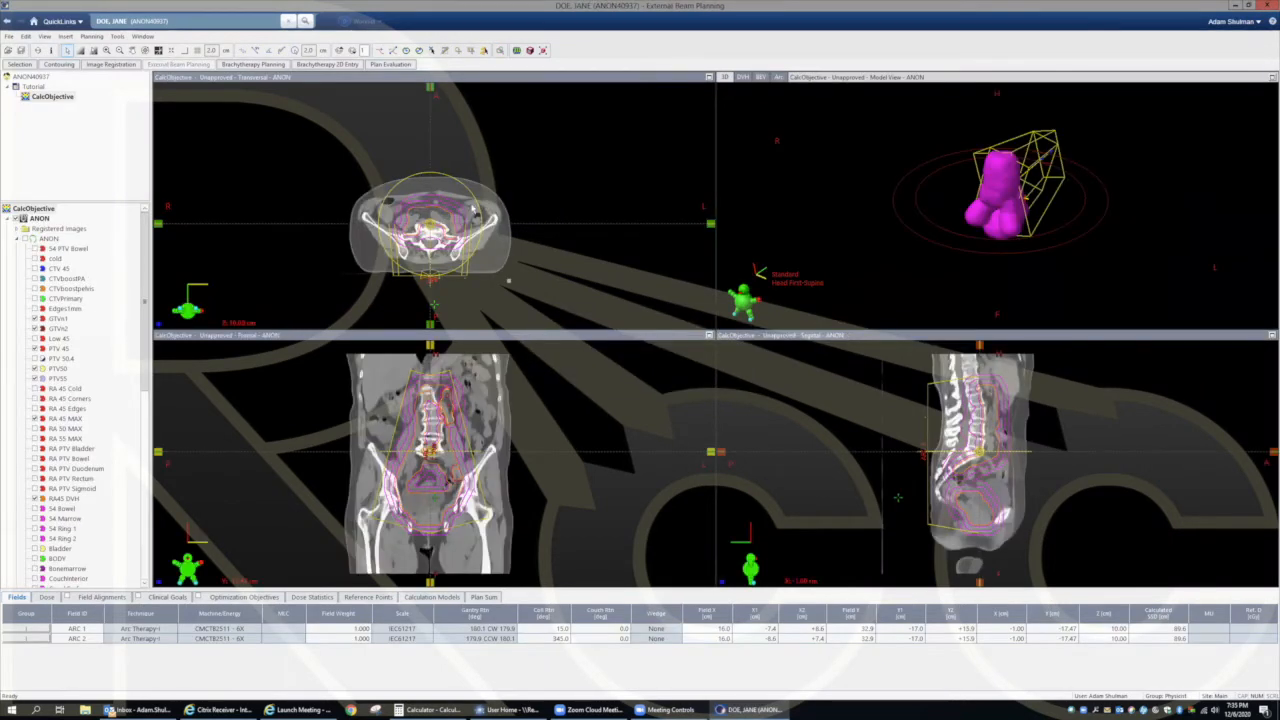
Step: Maximize the transversal view on the pelvic slice with the boost node and magnify the node beside the iliac bone
{"action": "left_click", "coordinate": [106, 50]}
{"action": "left_click_drag", "start_coordinate": [338, 166], "coordinate": [540, 292]}
{"action": "left_click", "coordinate": [107, 51]}
{"action": "scroll", "coordinate": [420, 205], "scroll_direction": "down", "scroll_amount": 6}
{"action": "scroll", "coordinate": [420, 205], "scroll_direction": "down", "scroll_amount": 6}
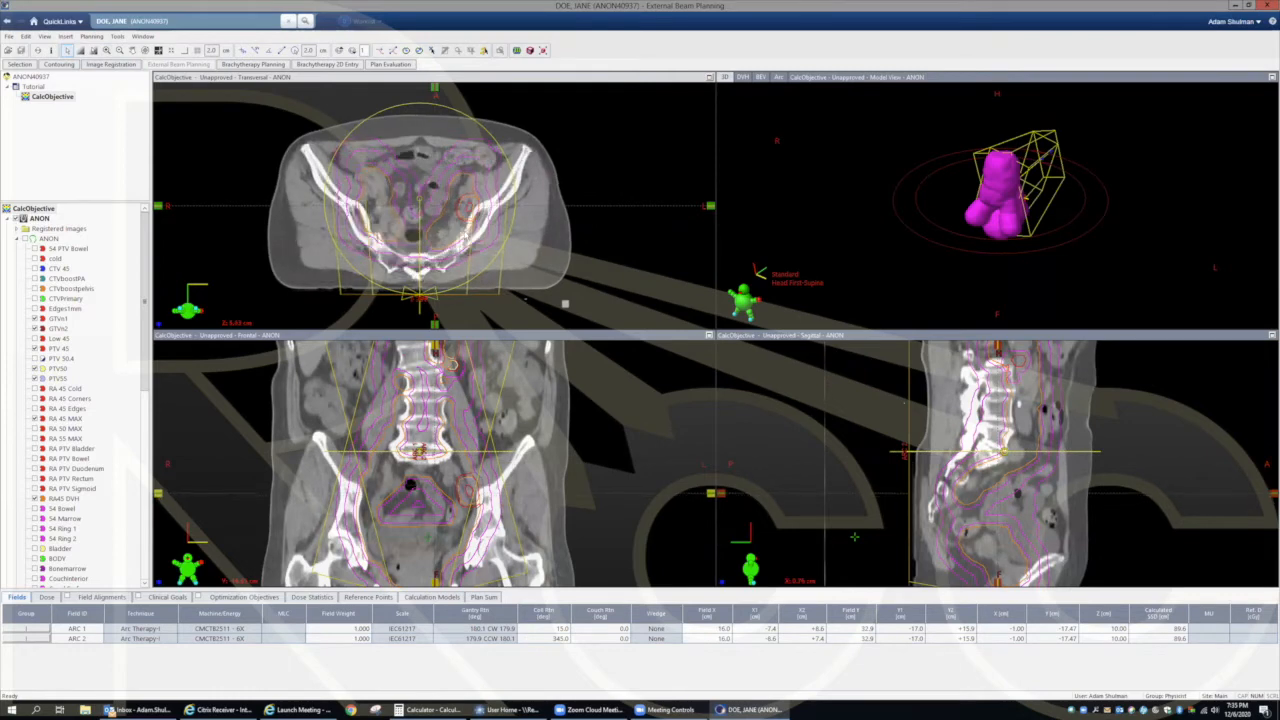
{"action": "left_click", "coordinate": [106, 51]}
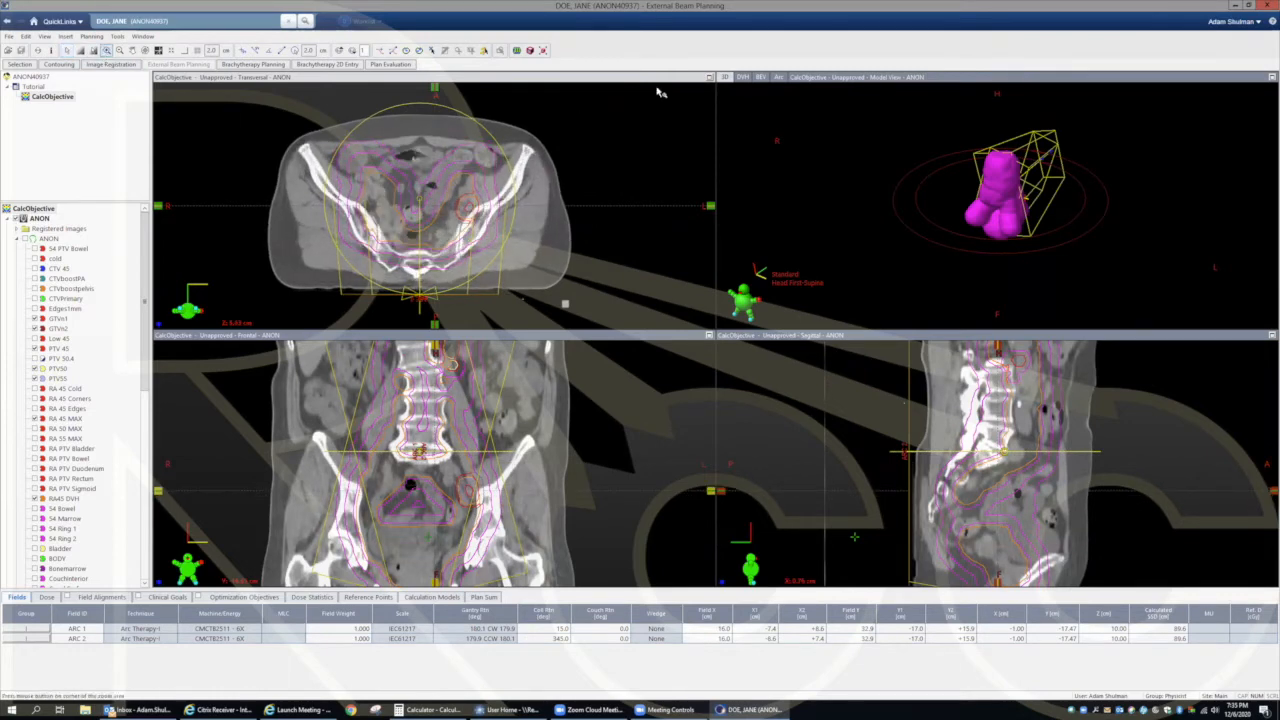
{"action": "left_click", "coordinate": [710, 77]}
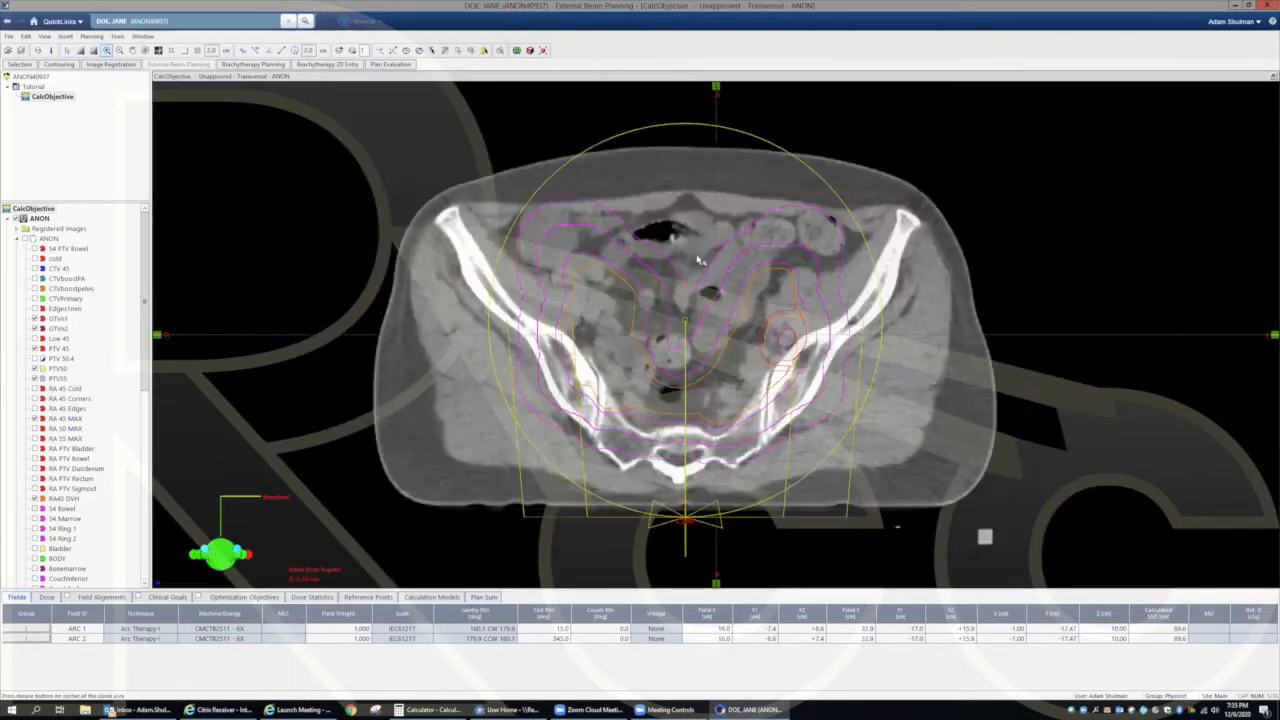
{"action": "left_click_drag", "start_coordinate": [731, 291], "coordinate": [843, 394]}
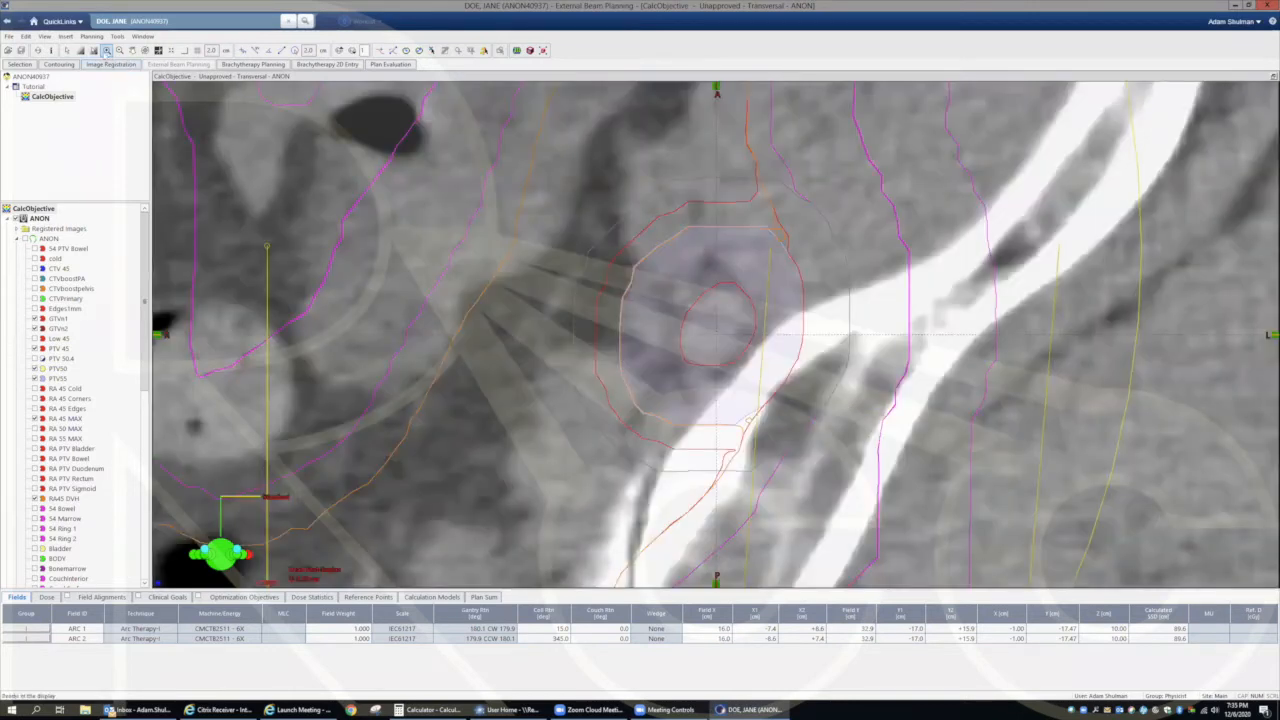
Step: Display RA 55 MAX and measure the gap between it and the node's GTV, then remove the measurement and restore the full slice
{"action": "scroll", "coordinate": [142, 368], "scroll_direction": "down", "scroll_amount": 2}
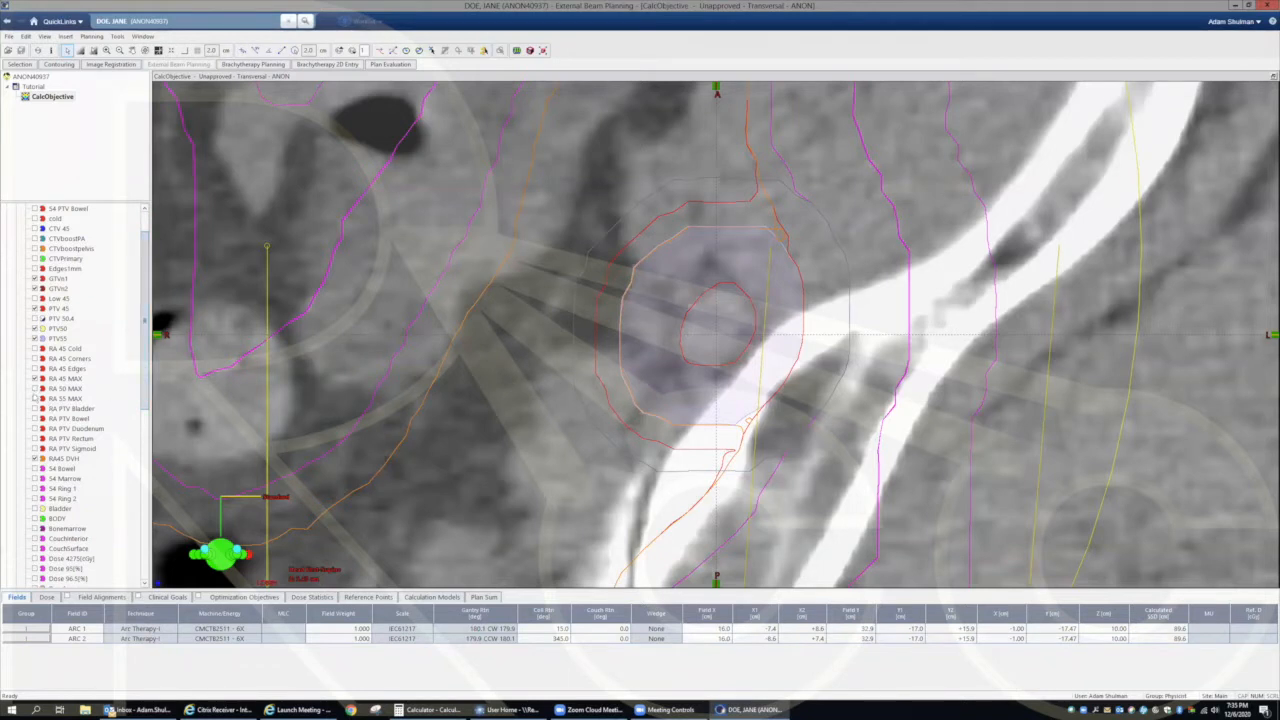
{"action": "left_click", "coordinate": [35, 398]}
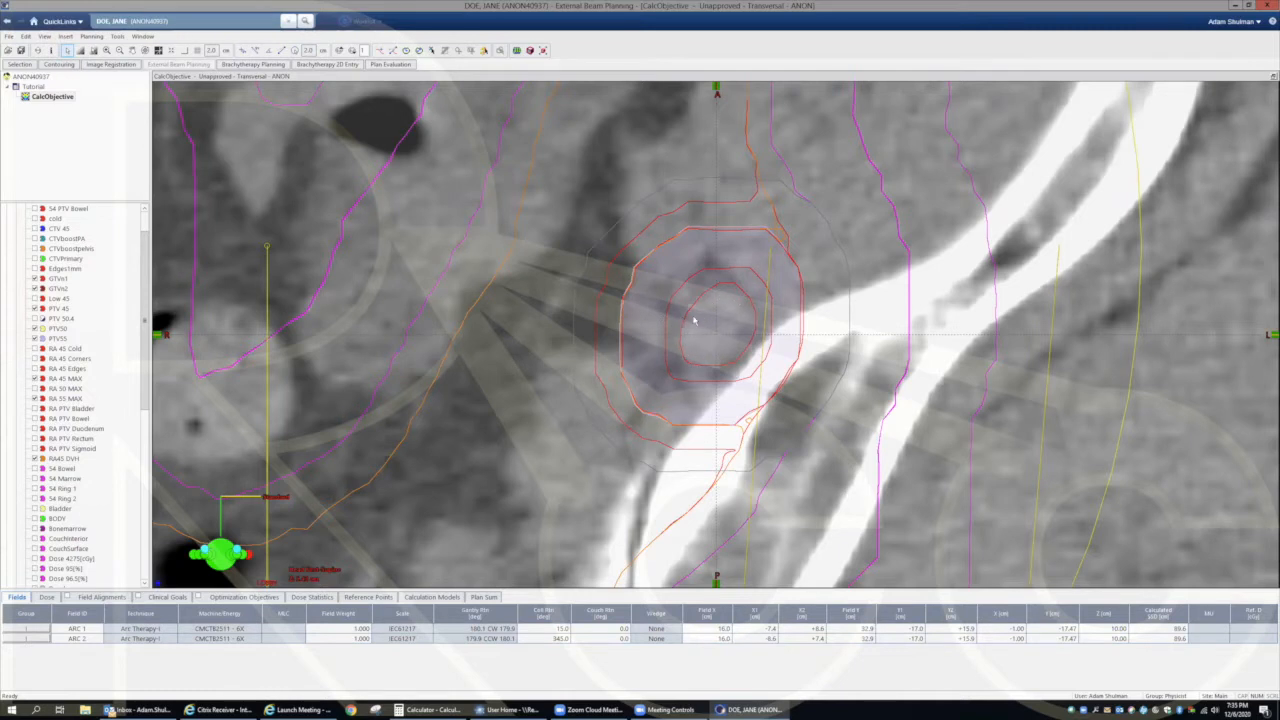
{"action": "left_click", "coordinate": [255, 50]}
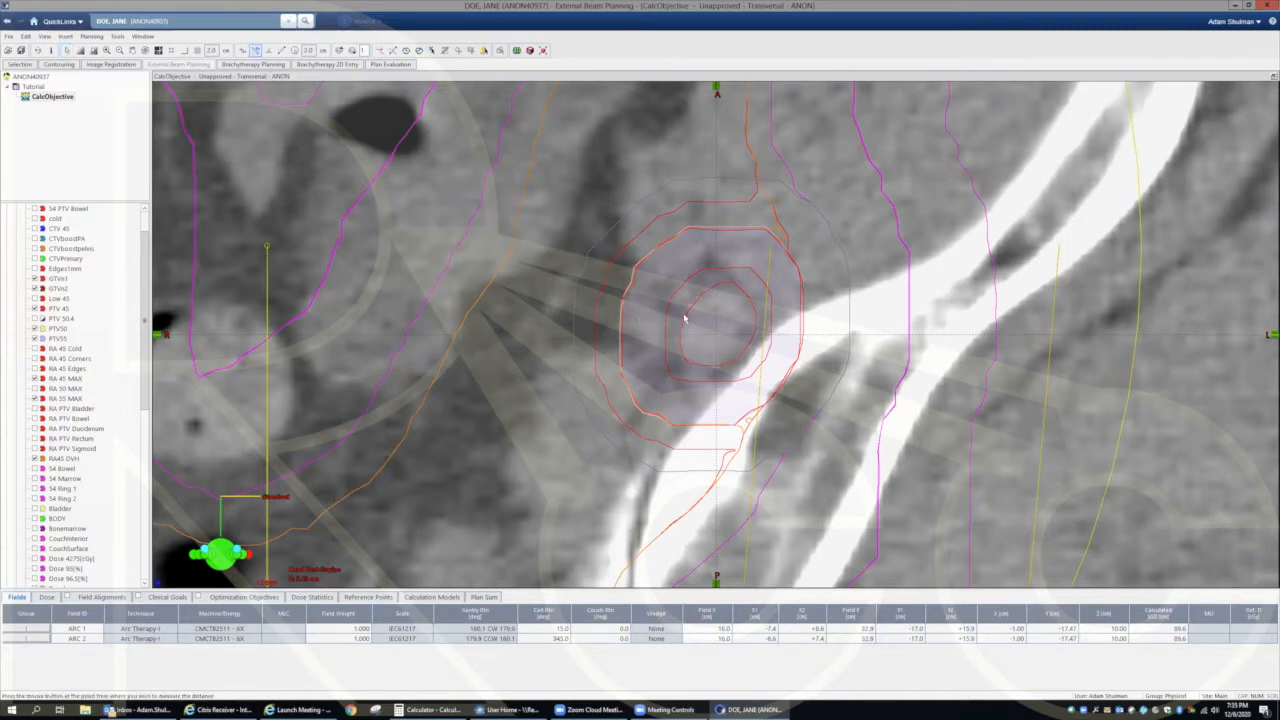
{"action": "left_click_drag", "start_coordinate": [689, 317], "coordinate": [684, 280]}
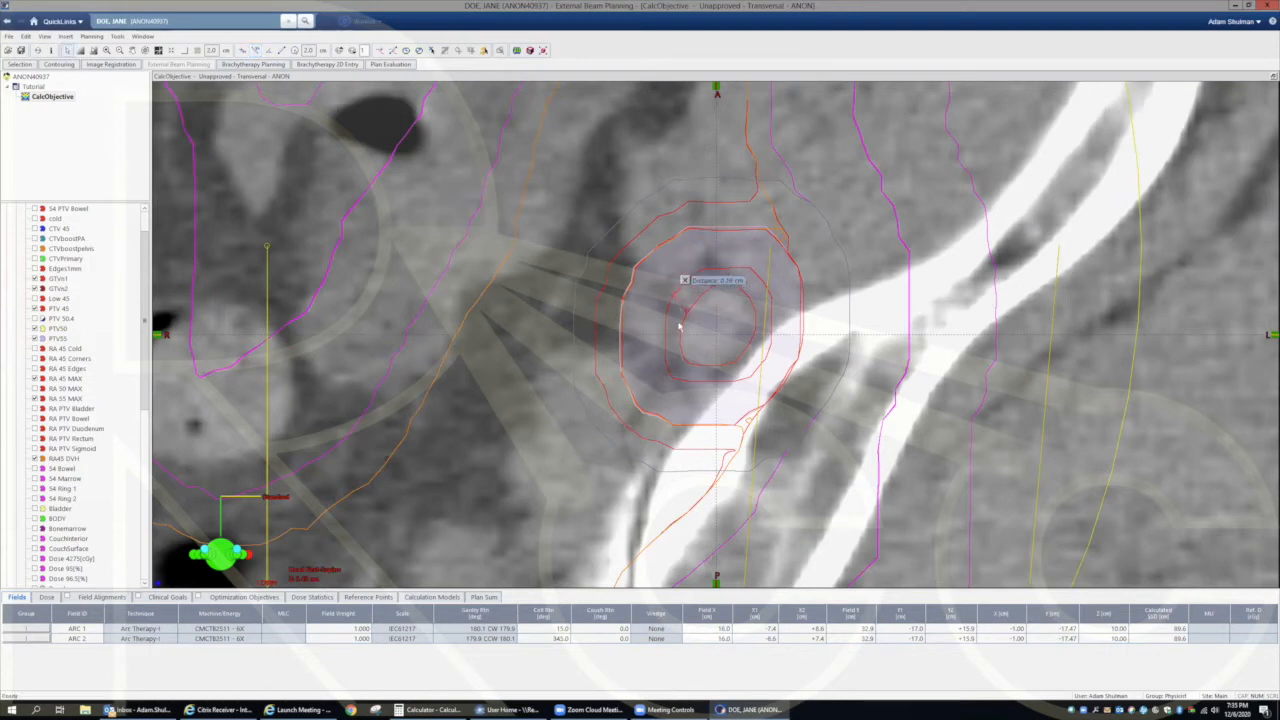
{"action": "left_click", "coordinate": [685, 281]}
{"action": "left_click", "coordinate": [120, 51]}
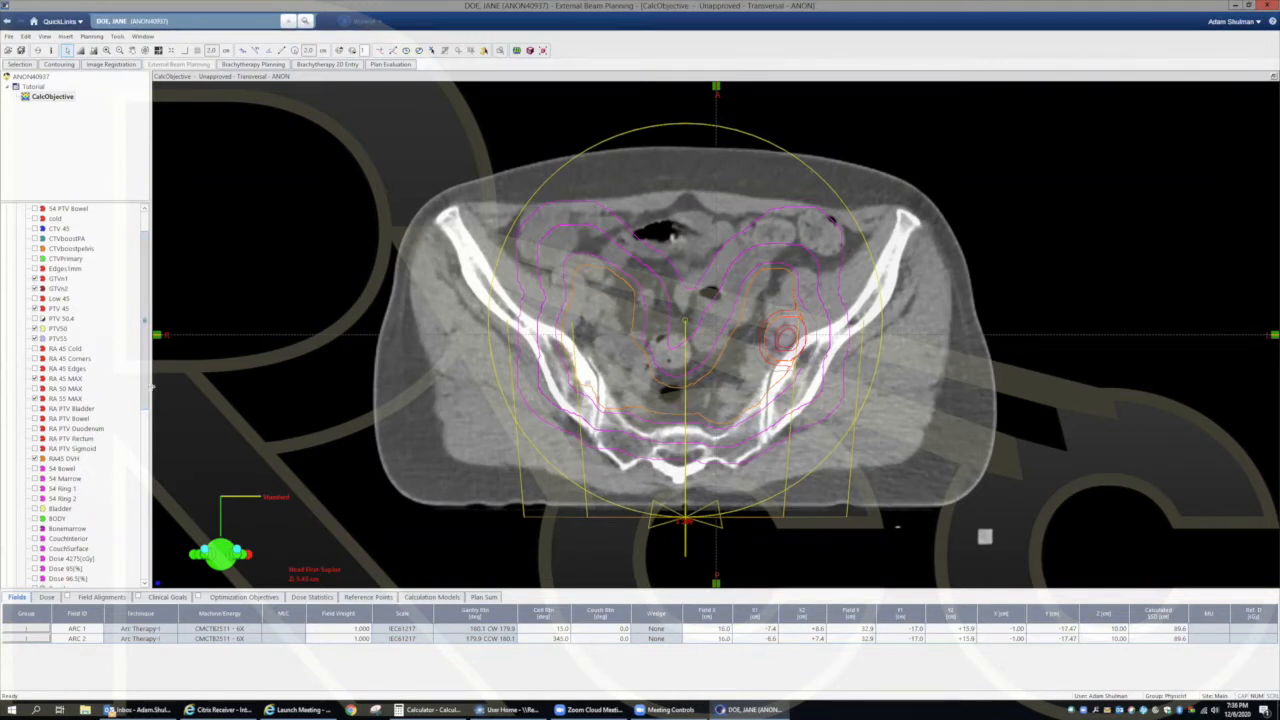
Step: Hide the Ring 1, Ring 2, RA 55 MAX and RA 45 MAX contours
{"action": "left_click_drag", "start_coordinate": [150, 395], "coordinate": [148, 475]}
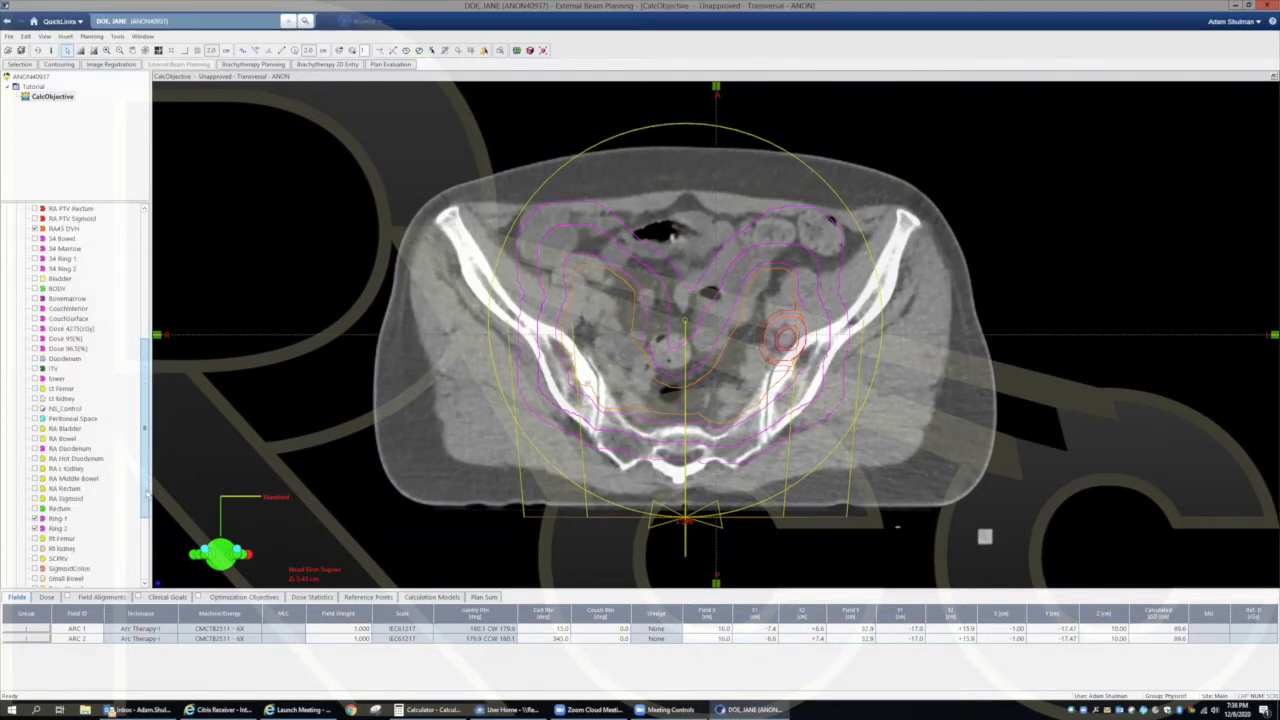
{"action": "left_click", "coordinate": [36, 527]}
{"action": "left_click", "coordinate": [36, 527]}
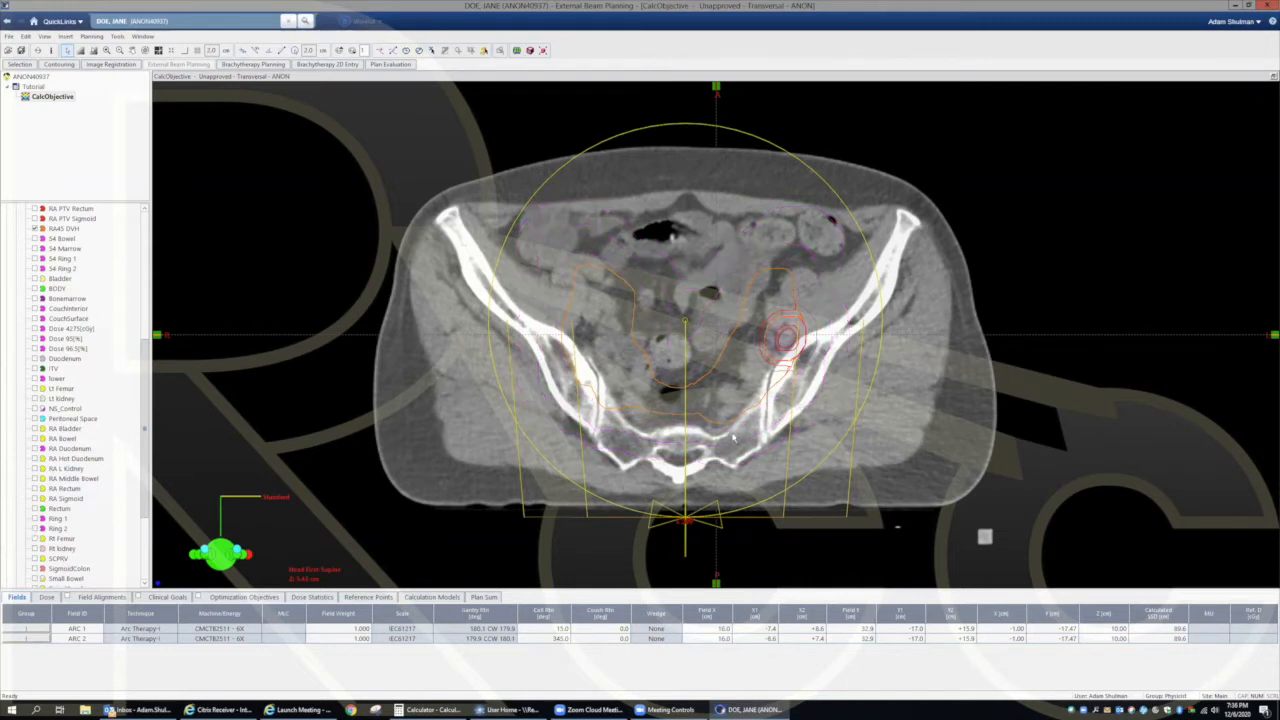
{"action": "left_click_drag", "start_coordinate": [147, 375], "coordinate": [133, 313]}
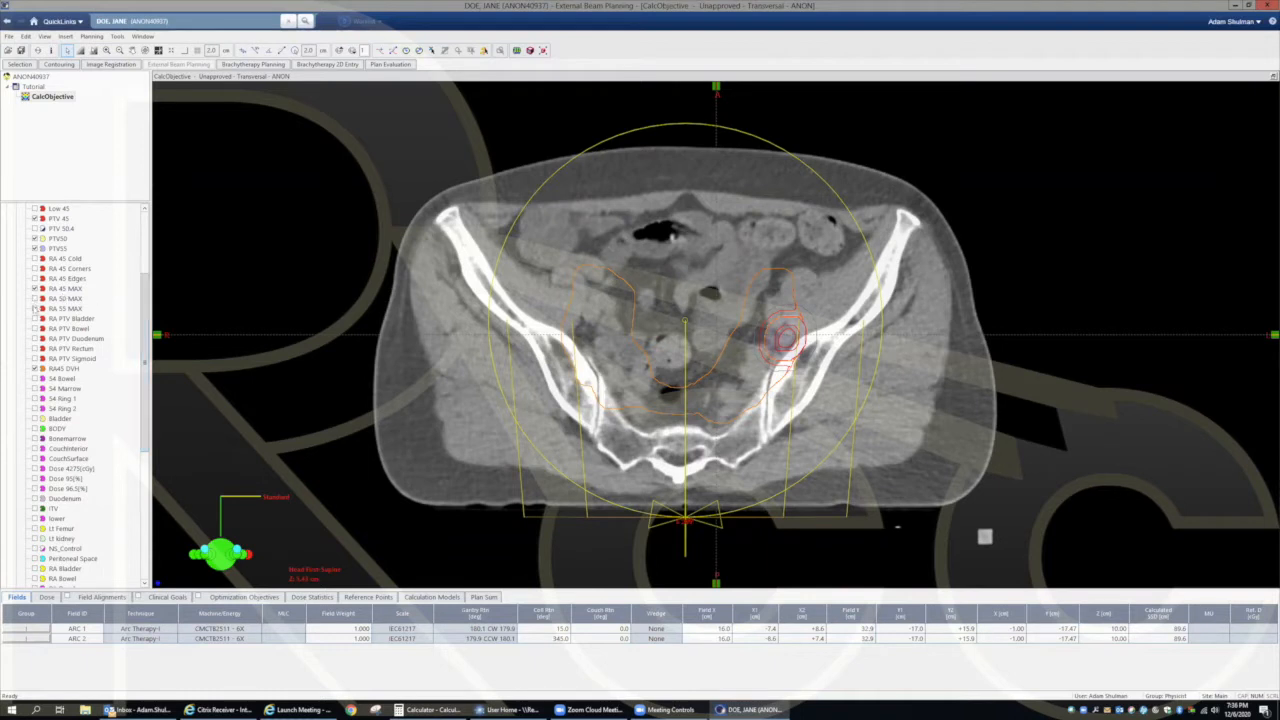
{"action": "left_click", "coordinate": [36, 308]}
{"action": "left_click", "coordinate": [36, 288]}
{"action": "scroll", "coordinate": [112, 538], "scroll_direction": "down", "scroll_amount": 8}
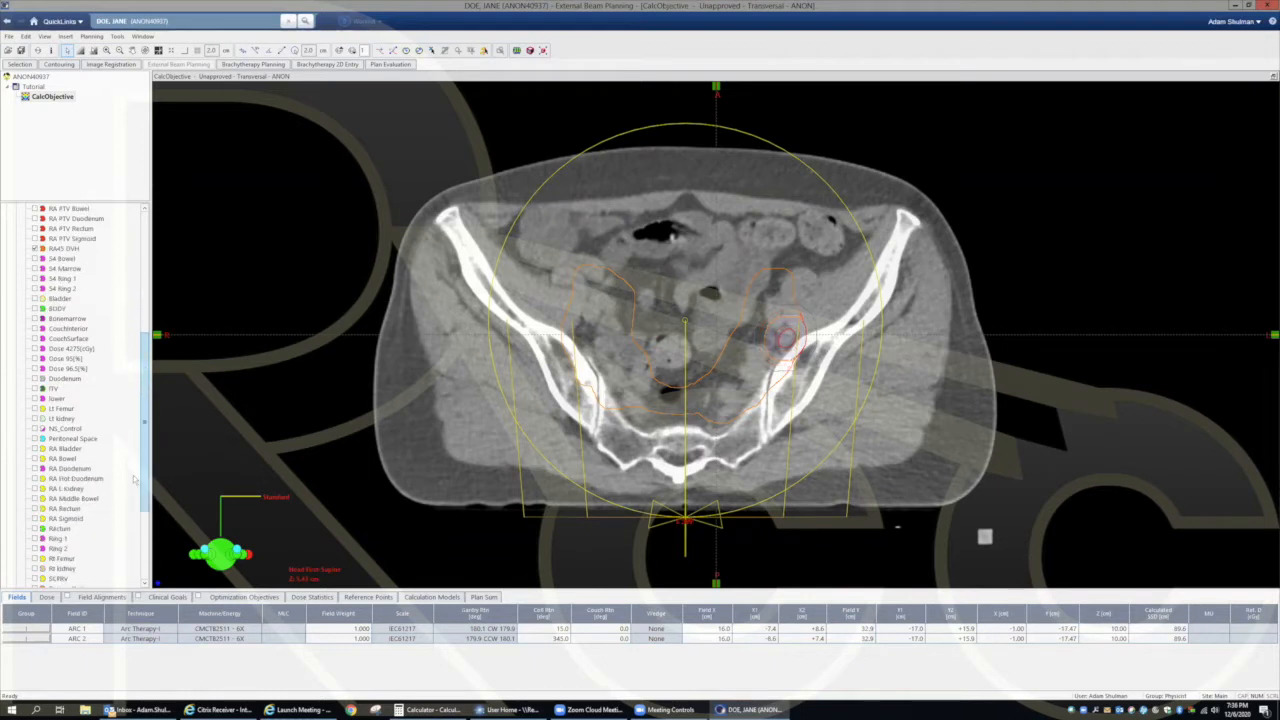
{"action": "left_click", "coordinate": [36, 538]}
{"action": "left_click", "coordinate": [36, 528]}
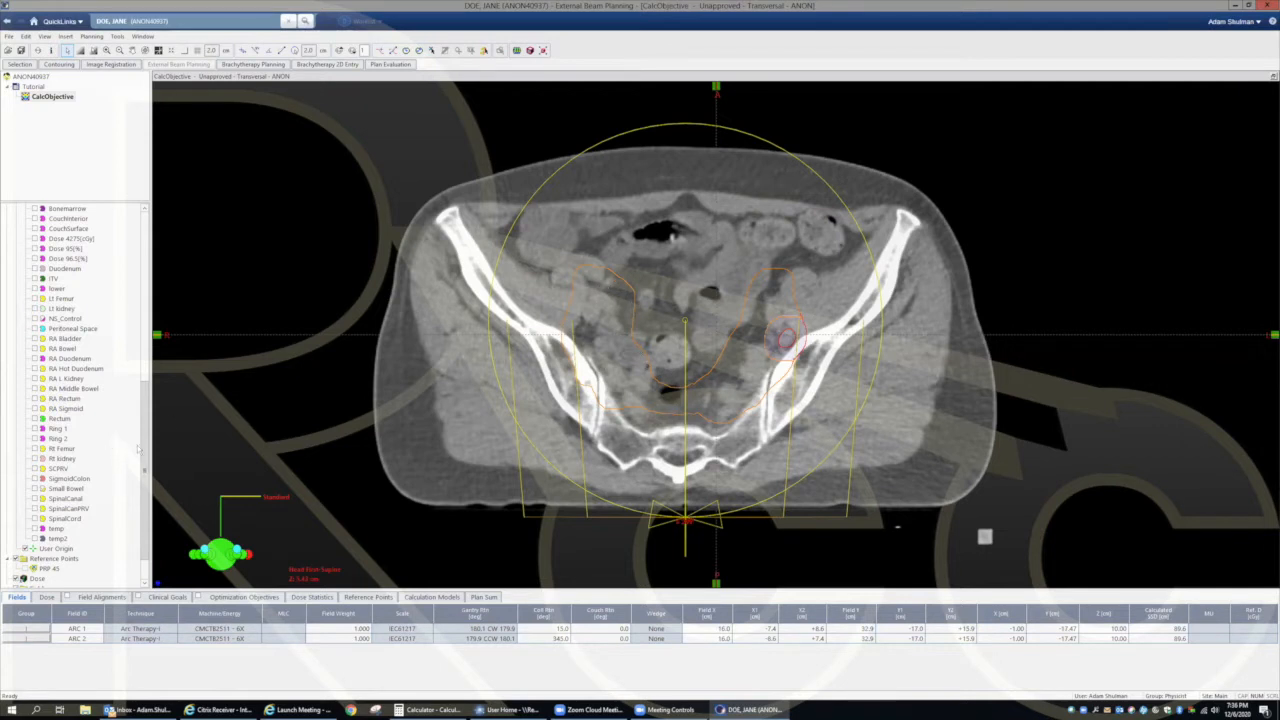
Step: Display RA 45 Edges and examine its contour against RA45 DVH across the pelvic slices
{"action": "left_click_drag", "start_coordinate": [145, 456], "coordinate": [147, 318]}
{"action": "left_click", "coordinate": [35, 348]}
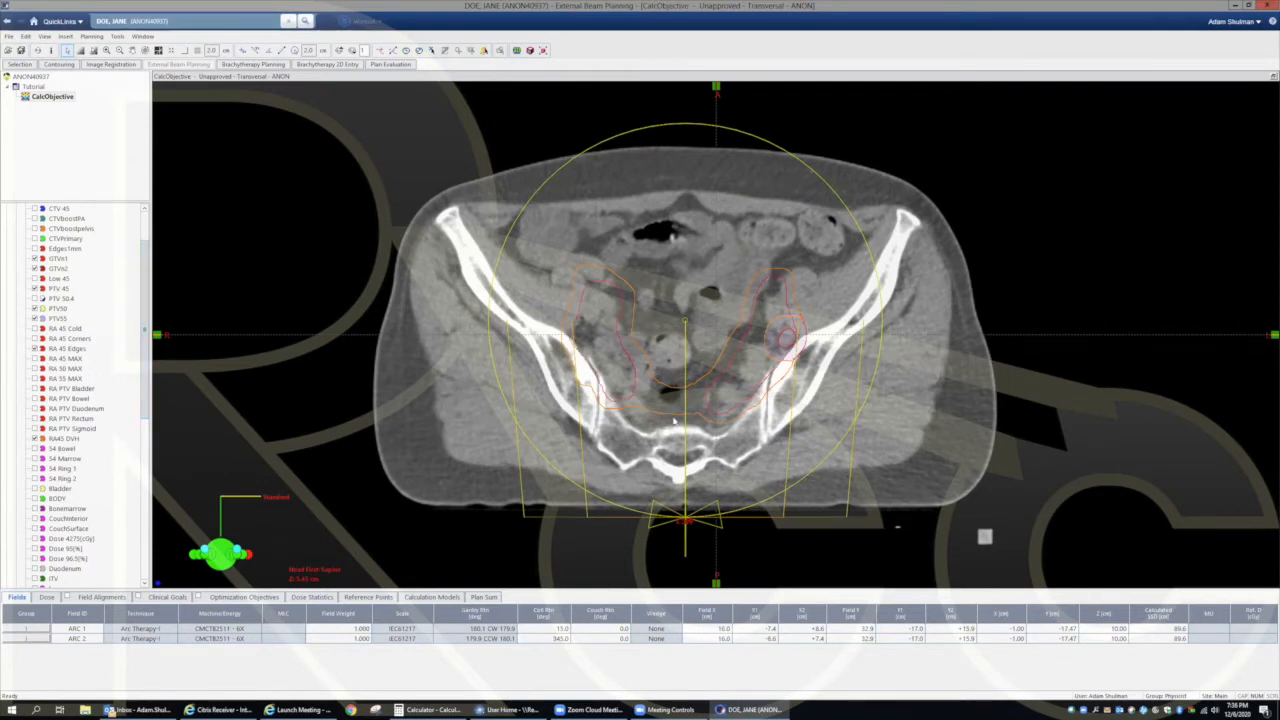
{"action": "scroll", "coordinate": [706, 398], "scroll_direction": "up", "scroll_amount": 3}
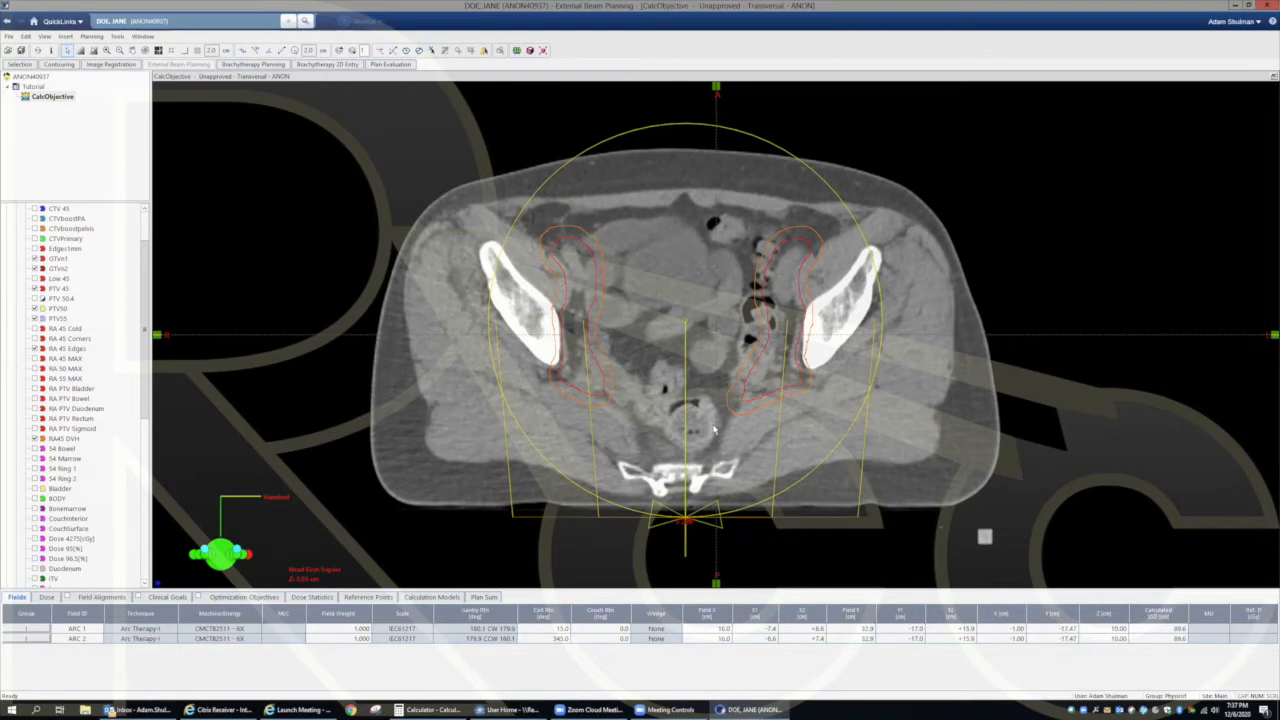
{"action": "scroll", "coordinate": [695, 419], "scroll_direction": "down", "scroll_amount": 8}
{"action": "scroll", "coordinate": [701, 417], "scroll_direction": "down", "scroll_amount": 4}
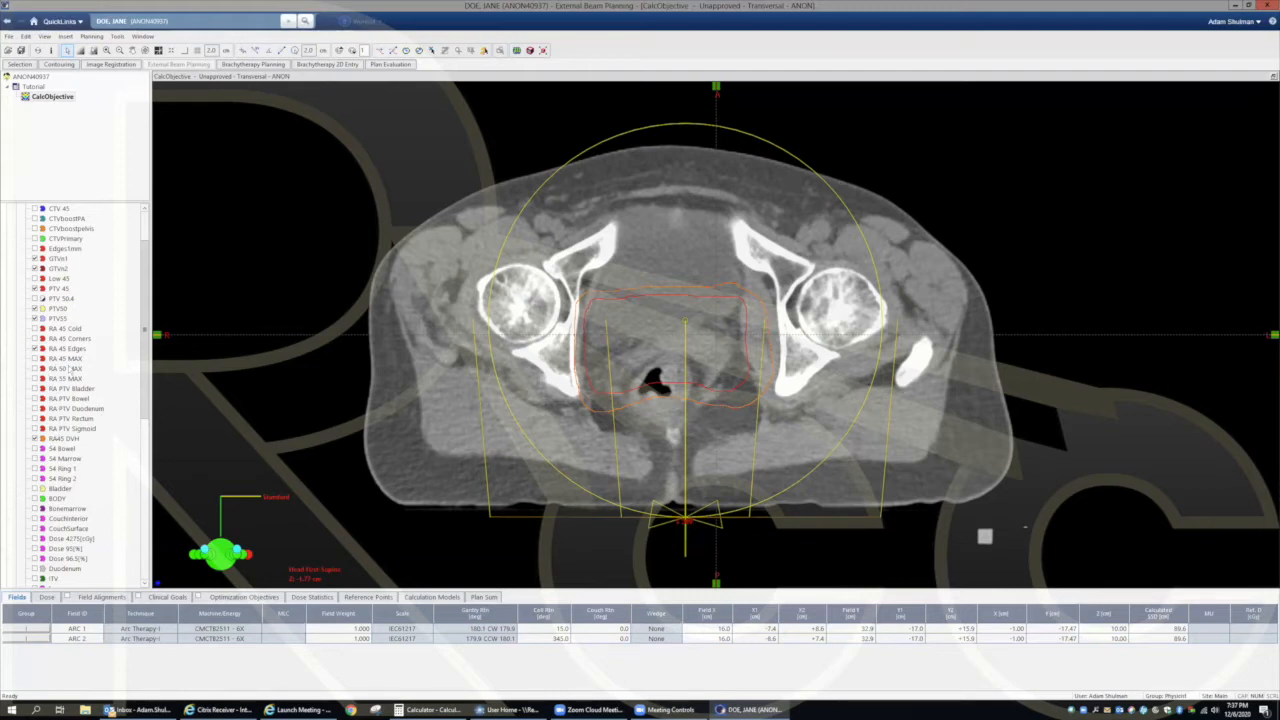
{"action": "scroll", "coordinate": [678, 346], "scroll_direction": "up", "scroll_amount": 15}
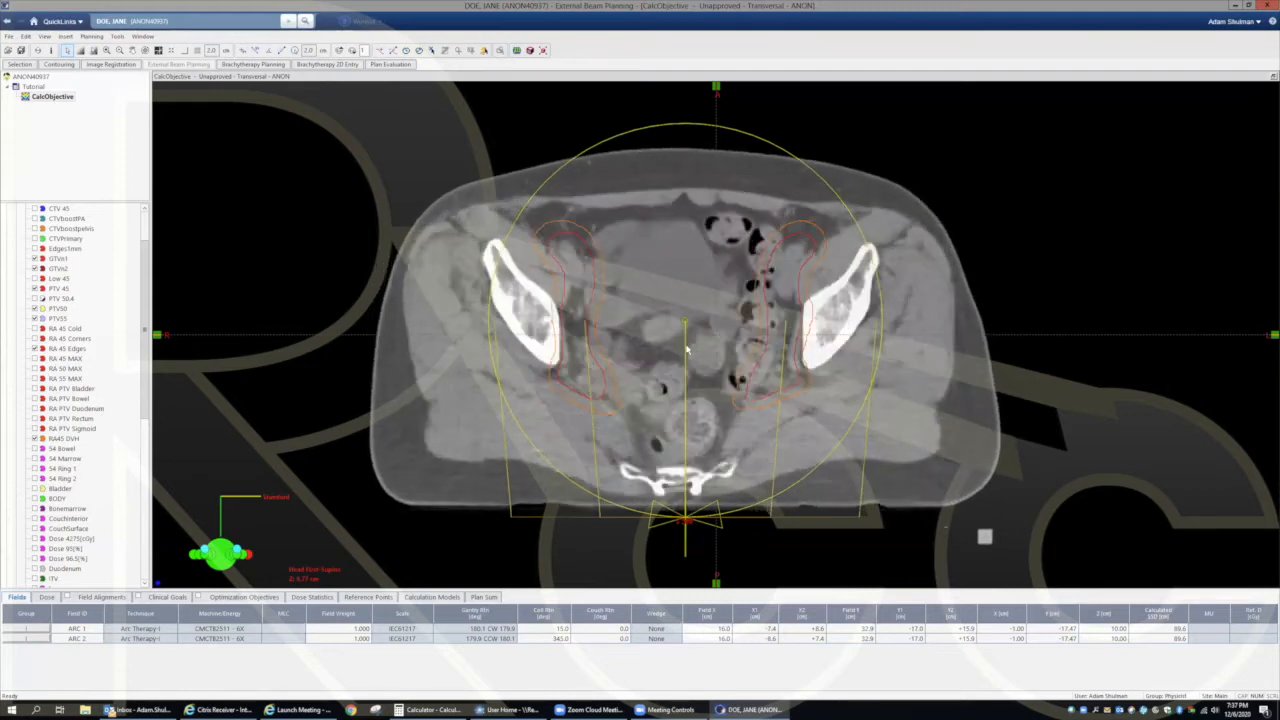
{"action": "scroll", "coordinate": [686, 349], "scroll_direction": "up", "scroll_amount": 4}
{"action": "scroll", "coordinate": [580, 256], "scroll_direction": "up", "scroll_amount": 2}
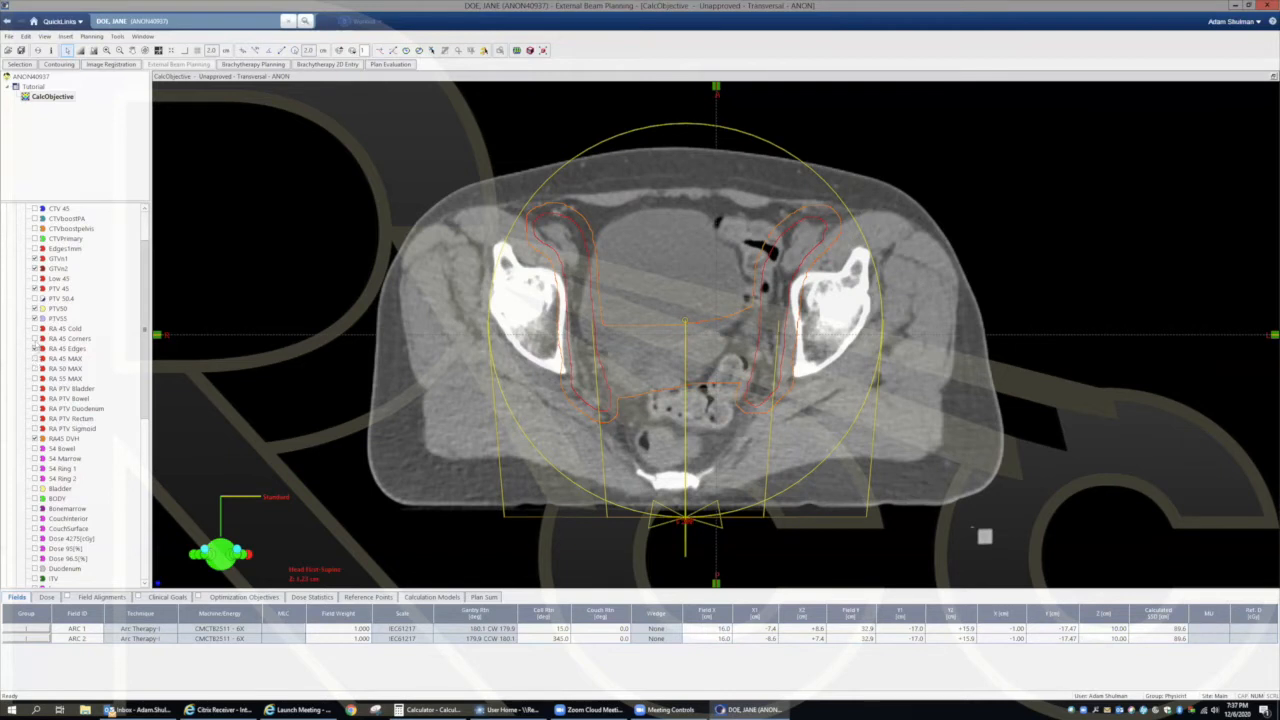
Step: Replace the RA 45 Edges contour with RA 45 Corners and examine the corner regions on the pelvic slices
{"action": "left_click", "coordinate": [35, 348]}
{"action": "left_click", "coordinate": [36, 349]}
{"action": "scroll", "coordinate": [781, 256], "scroll_direction": "up", "scroll_amount": 8}
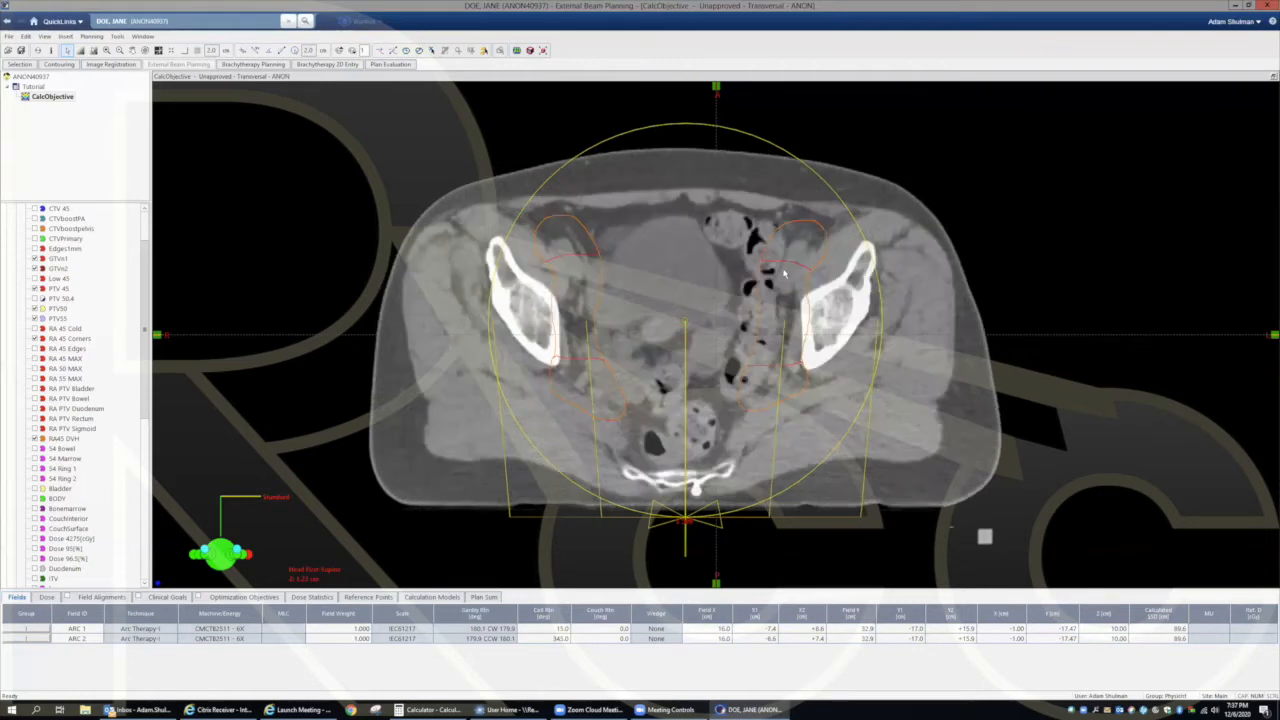
{"action": "scroll", "coordinate": [760, 388], "scroll_direction": "up", "scroll_amount": 8}
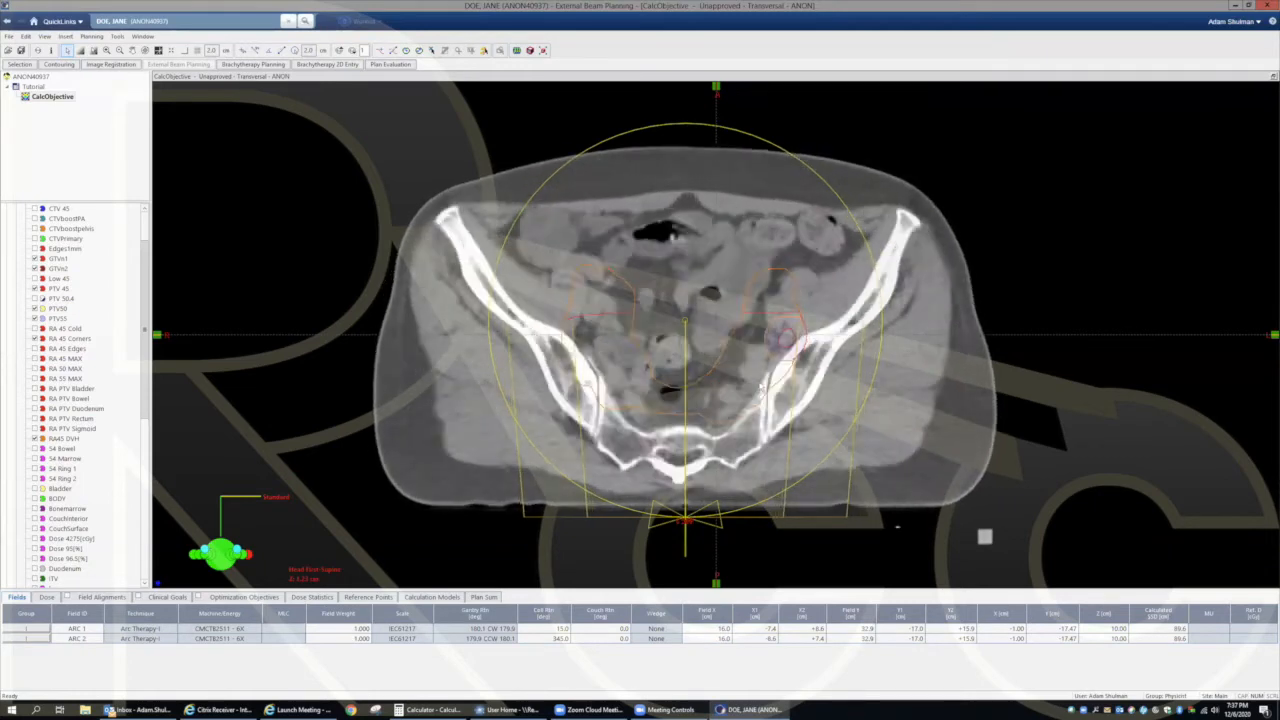
{"action": "scroll", "coordinate": [763, 320], "scroll_direction": "down", "scroll_amount": 8}
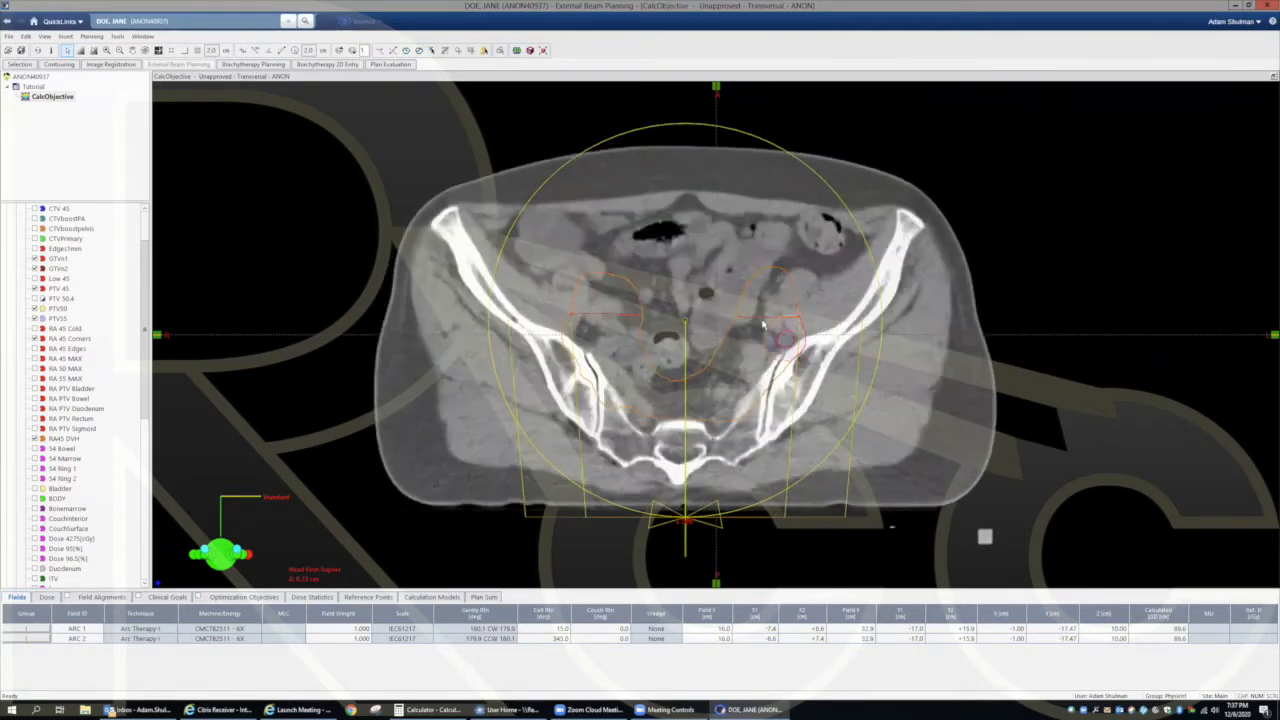
{"action": "scroll", "coordinate": [763, 333], "scroll_direction": "up", "scroll_amount": 6}
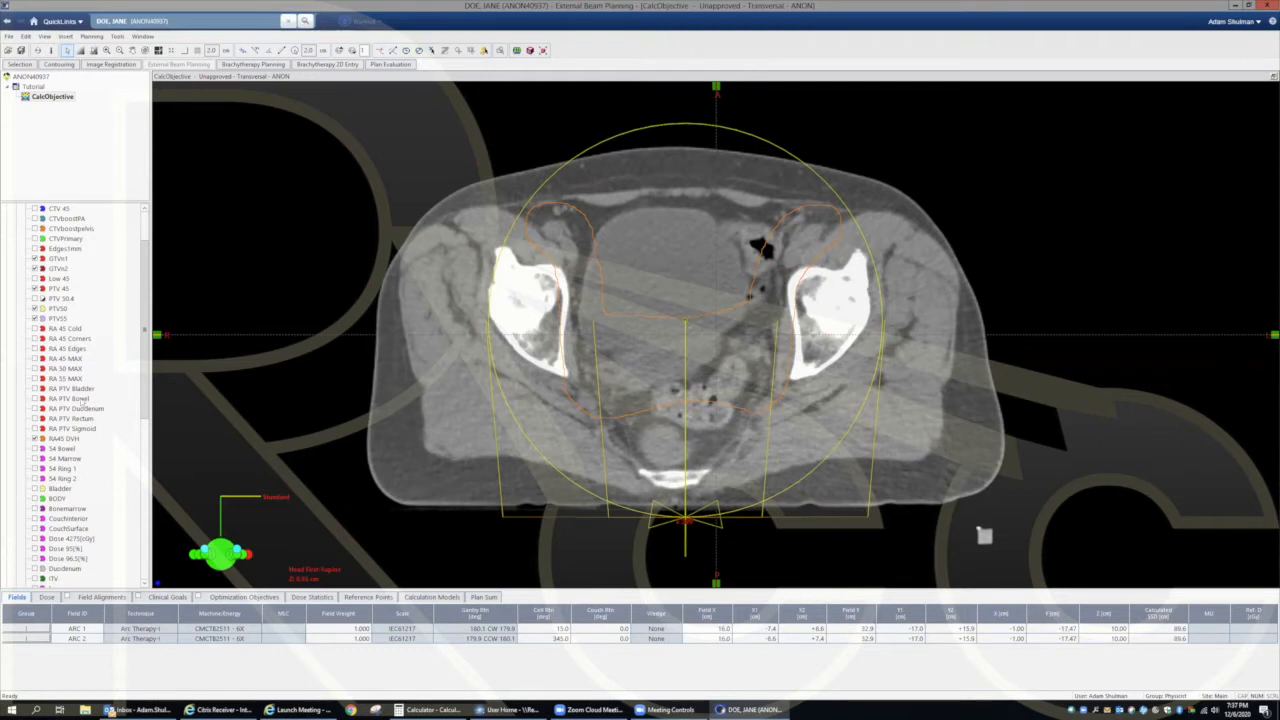
Step: Examine the shape of the RA45 DVH contour on the lower pelvic slices with RA 45 Corners hidden
{"action": "left_click_drag", "start_coordinate": [145, 383], "coordinate": [142, 343]}
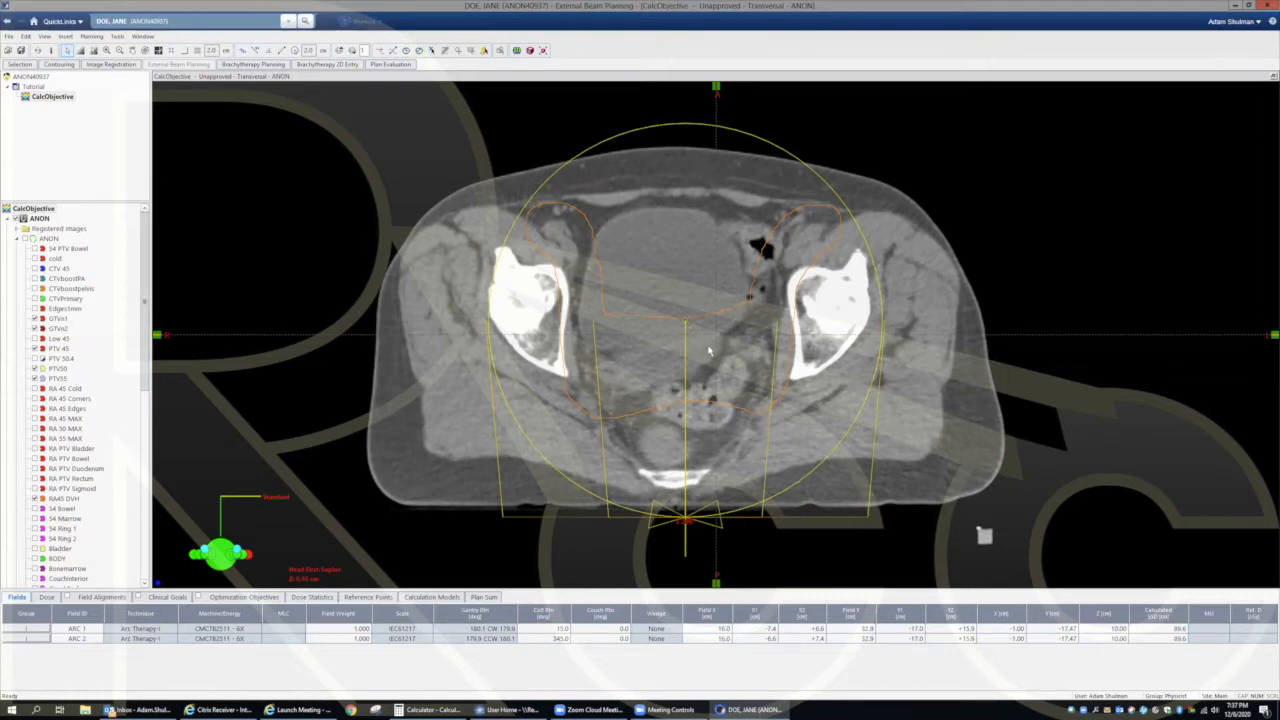
{"action": "scroll", "coordinate": [700, 340], "scroll_direction": "down", "scroll_amount": 5}
{"action": "scroll", "coordinate": [703, 340], "scroll_direction": "down", "scroll_amount": 4}
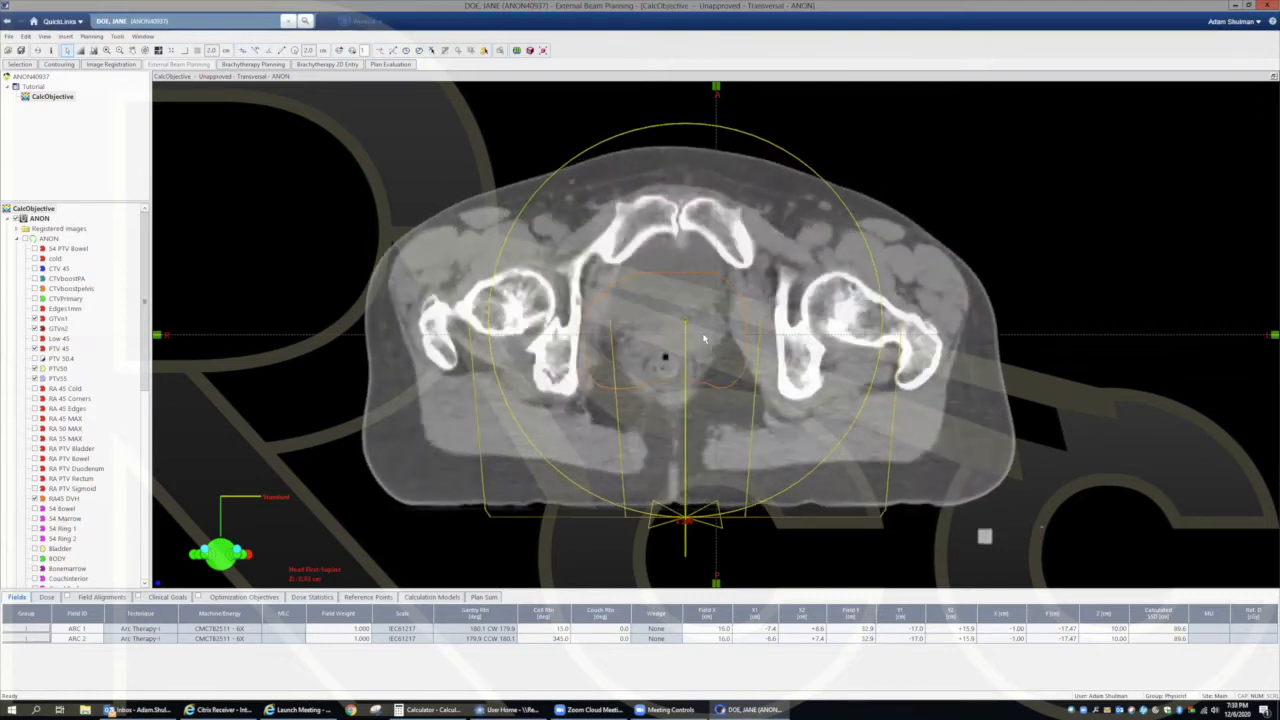
{"action": "scroll", "coordinate": [703, 340], "scroll_direction": "up", "scroll_amount": 4}
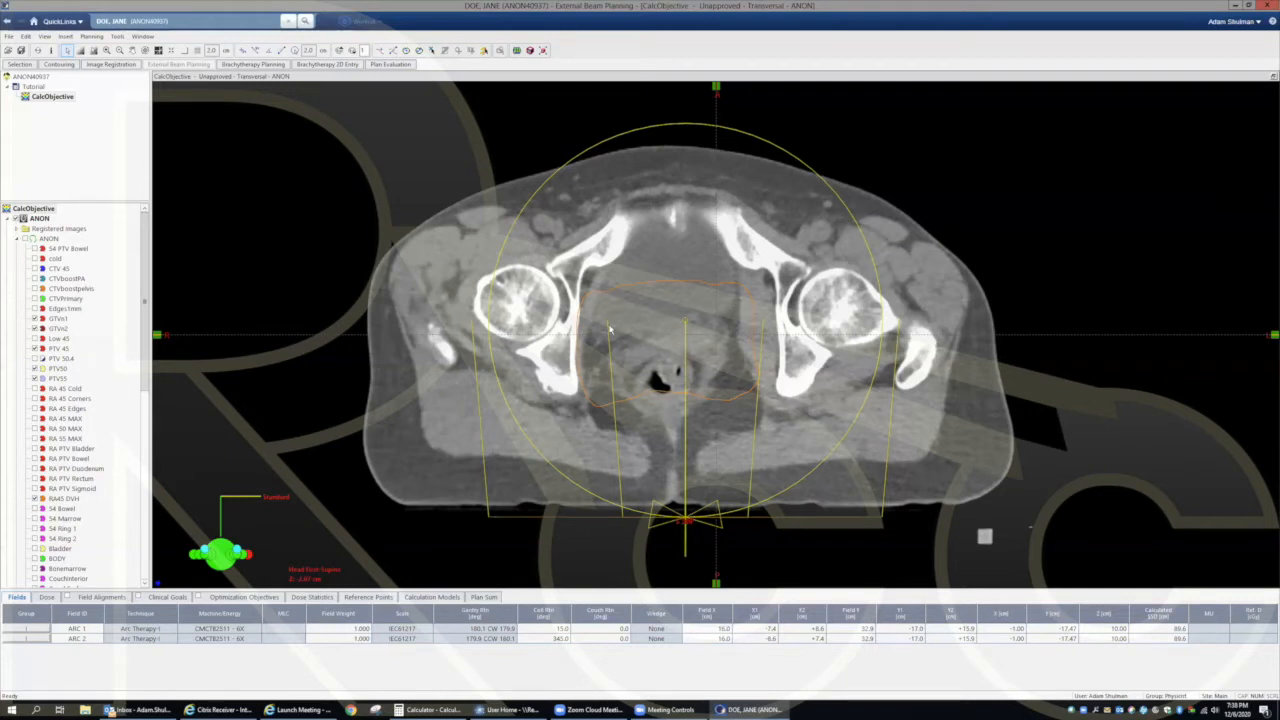
{"action": "scroll", "coordinate": [678, 352], "scroll_direction": "up", "scroll_amount": 5}
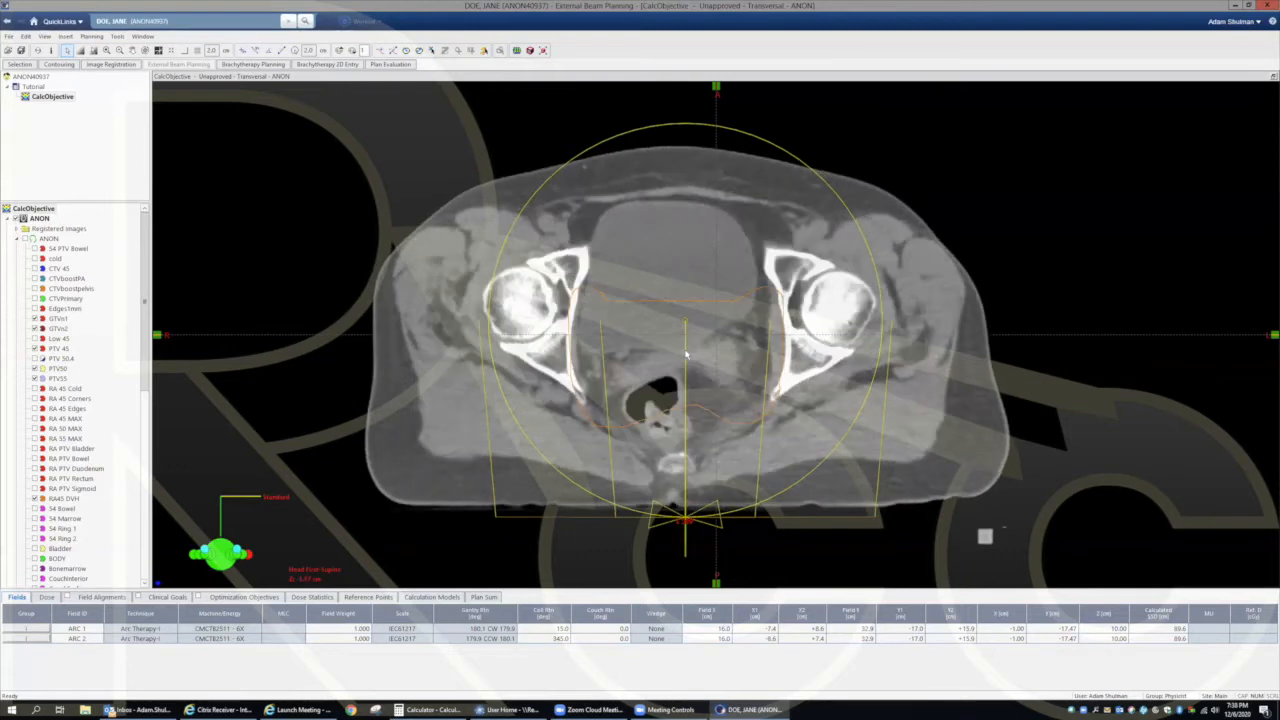
{"action": "scroll", "coordinate": [686, 355], "scroll_direction": "up", "scroll_amount": 5}
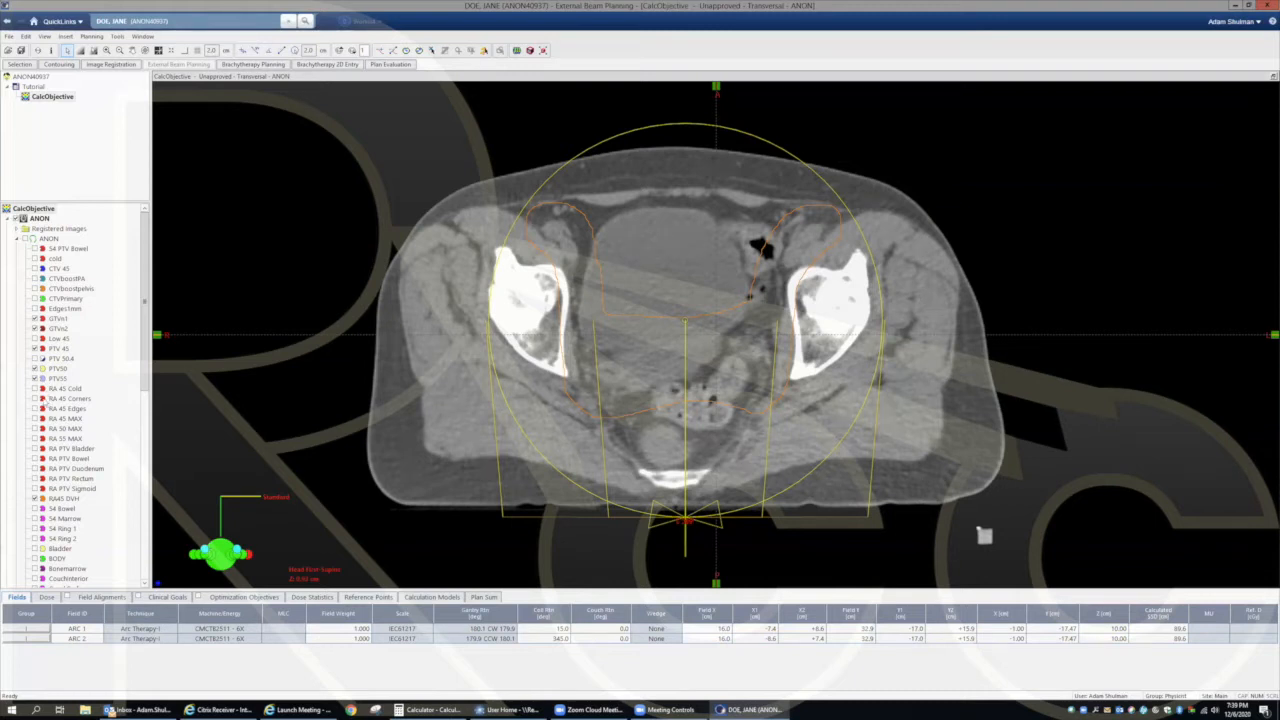
Step: Display RA 45 Corners again and examine its contours from the pelvis through the para-aortic slices and back
{"action": "left_click", "coordinate": [35, 398]}
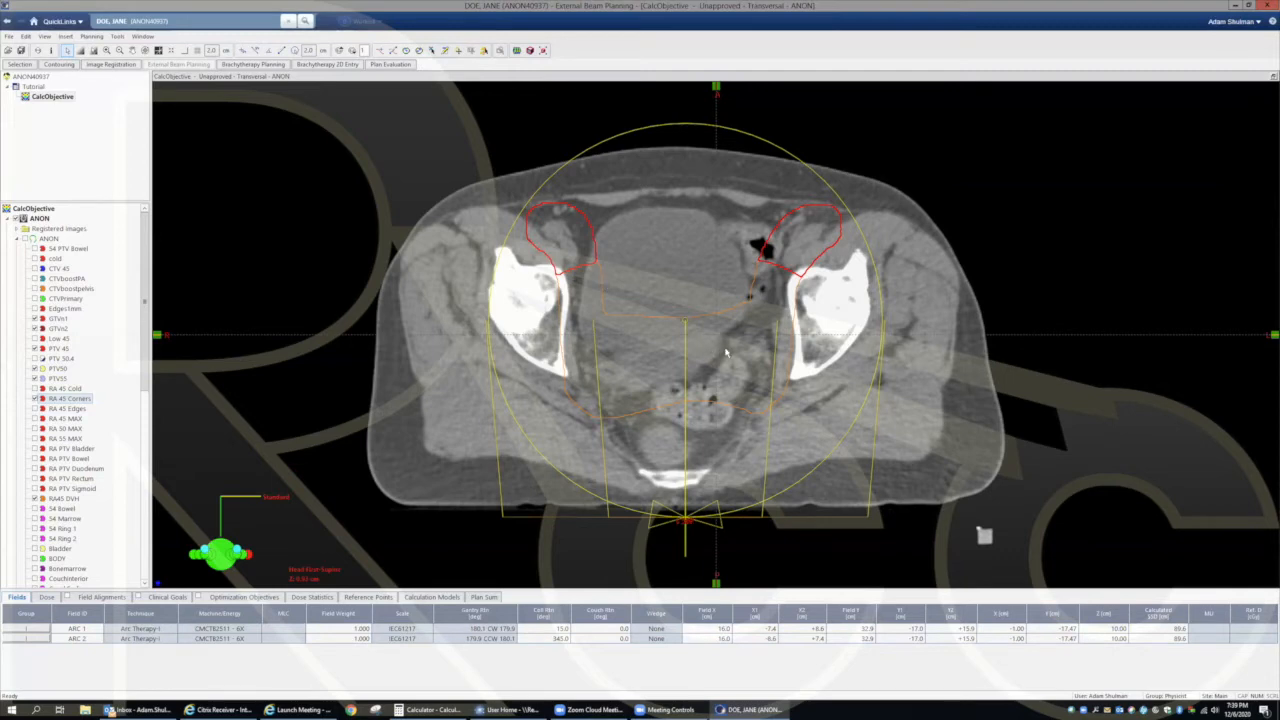
{"action": "scroll", "coordinate": [722, 346], "scroll_direction": "up", "scroll_amount": 10}
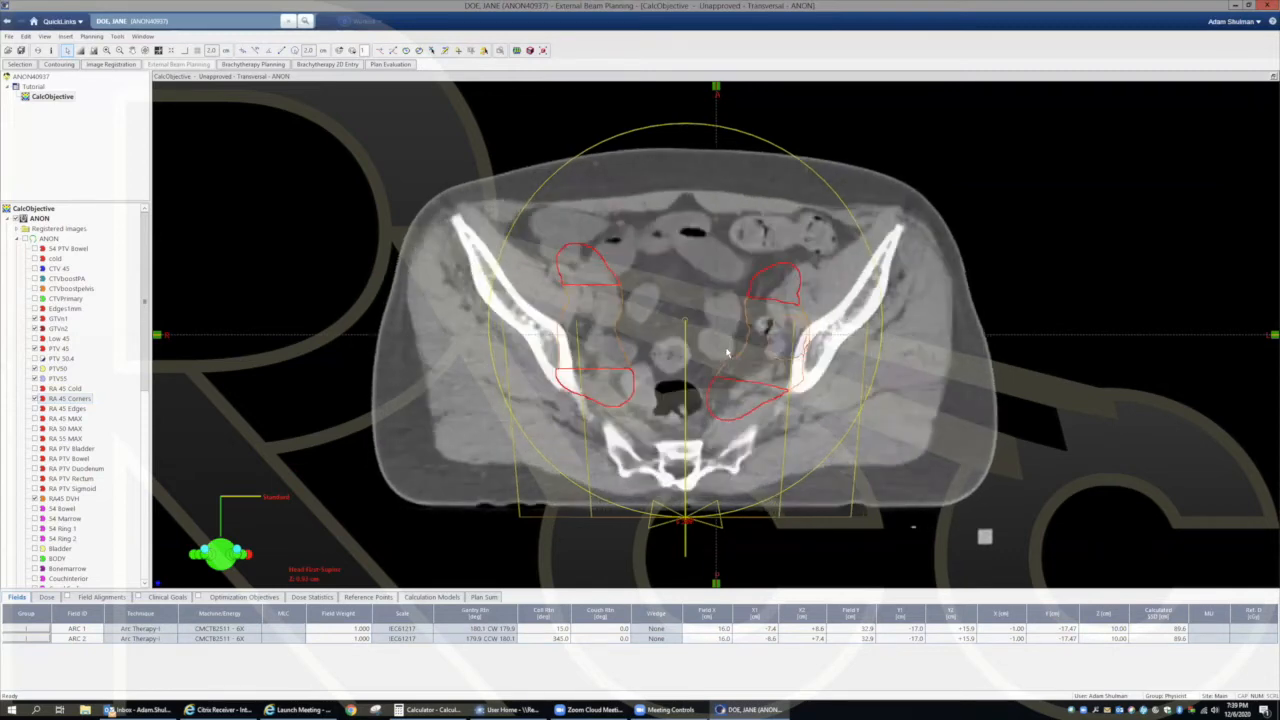
{"action": "scroll", "coordinate": [727, 352], "scroll_direction": "up", "scroll_amount": 10}
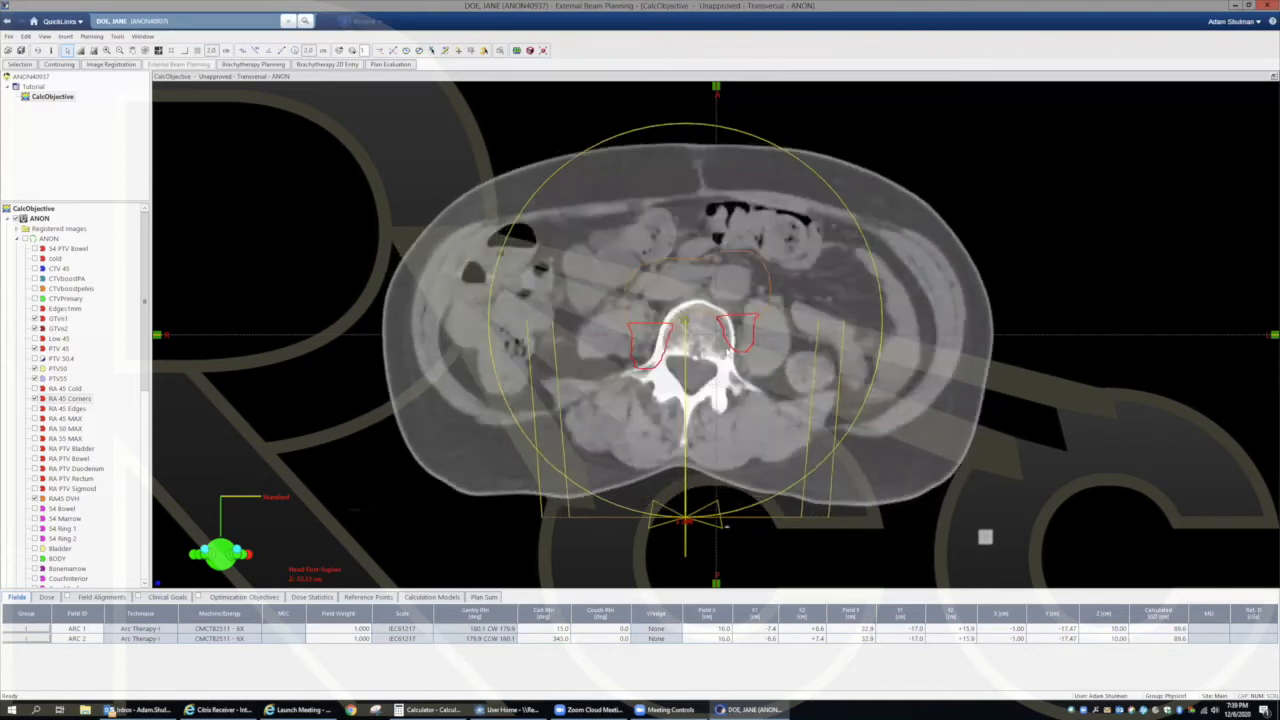
{"action": "scroll", "coordinate": [727, 352], "scroll_direction": "up", "scroll_amount": 10}
{"action": "scroll", "coordinate": [727, 352], "scroll_direction": "down", "scroll_amount": 10}
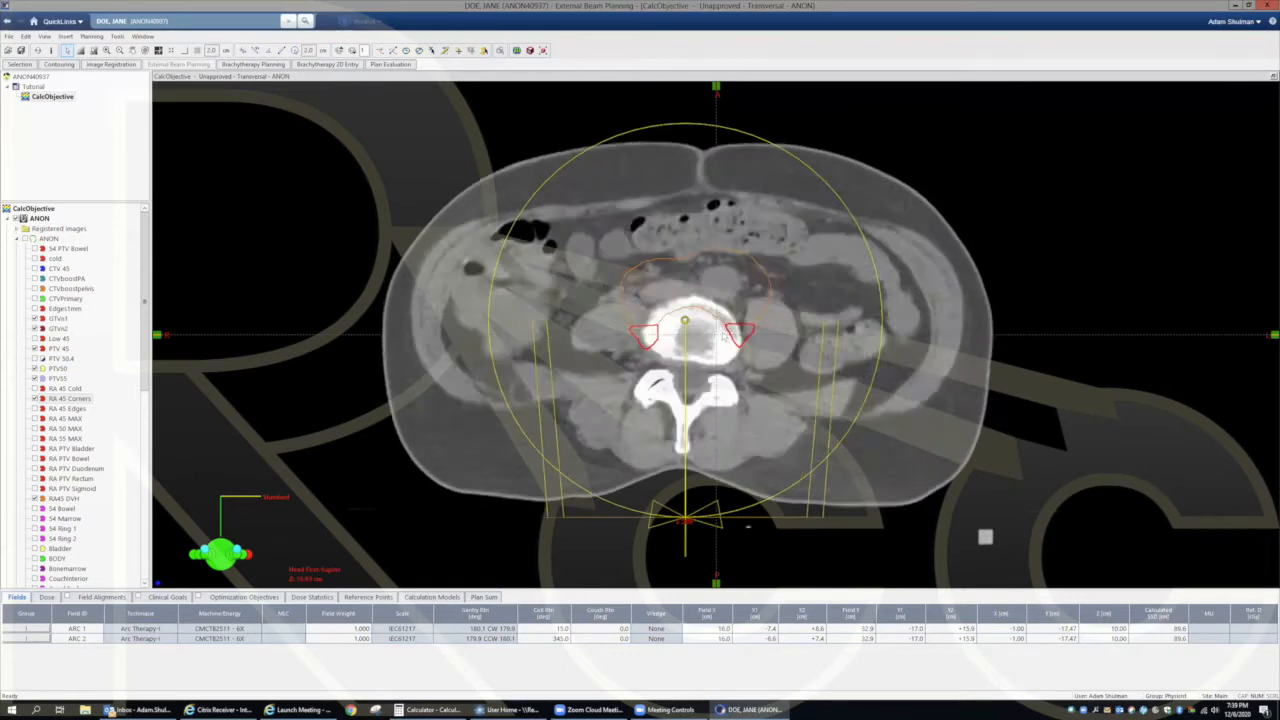
{"action": "scroll", "coordinate": [724, 338], "scroll_direction": "down", "scroll_amount": 10}
{"action": "scroll", "coordinate": [724, 335], "scroll_direction": "down", "scroll_amount": 8}
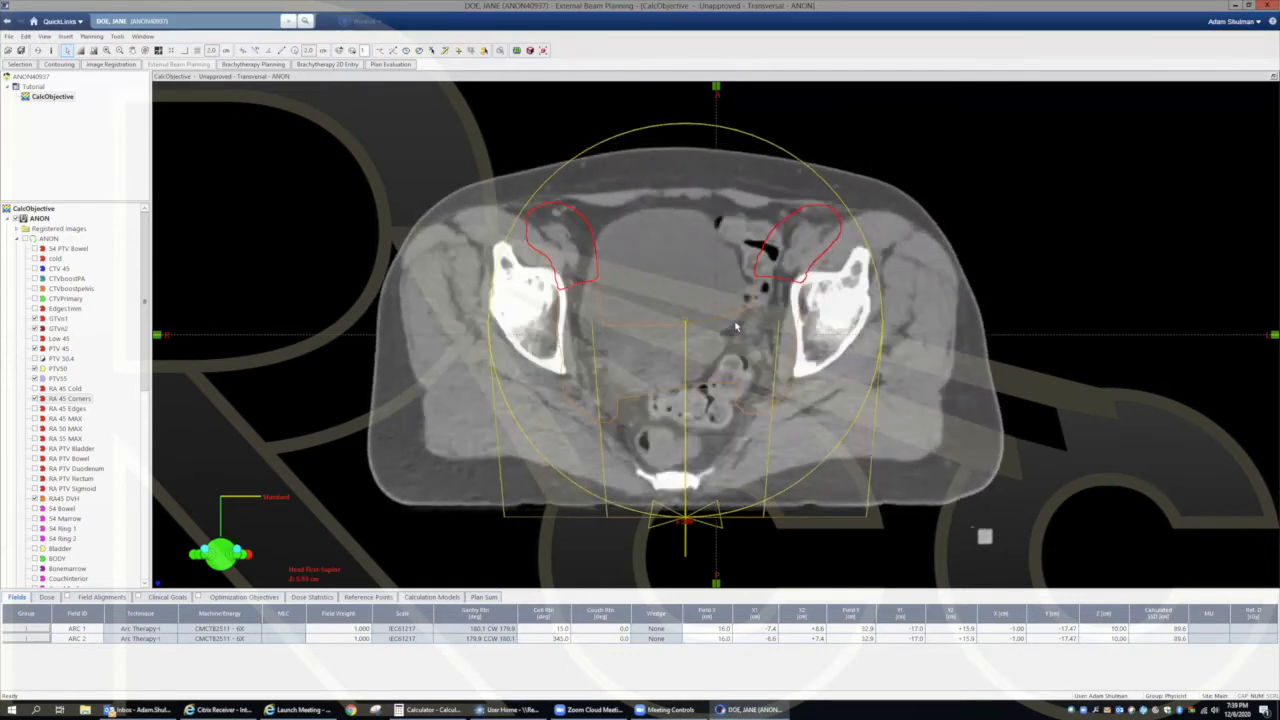
{"action": "scroll", "coordinate": [736, 327], "scroll_direction": "up", "scroll_amount": 3}
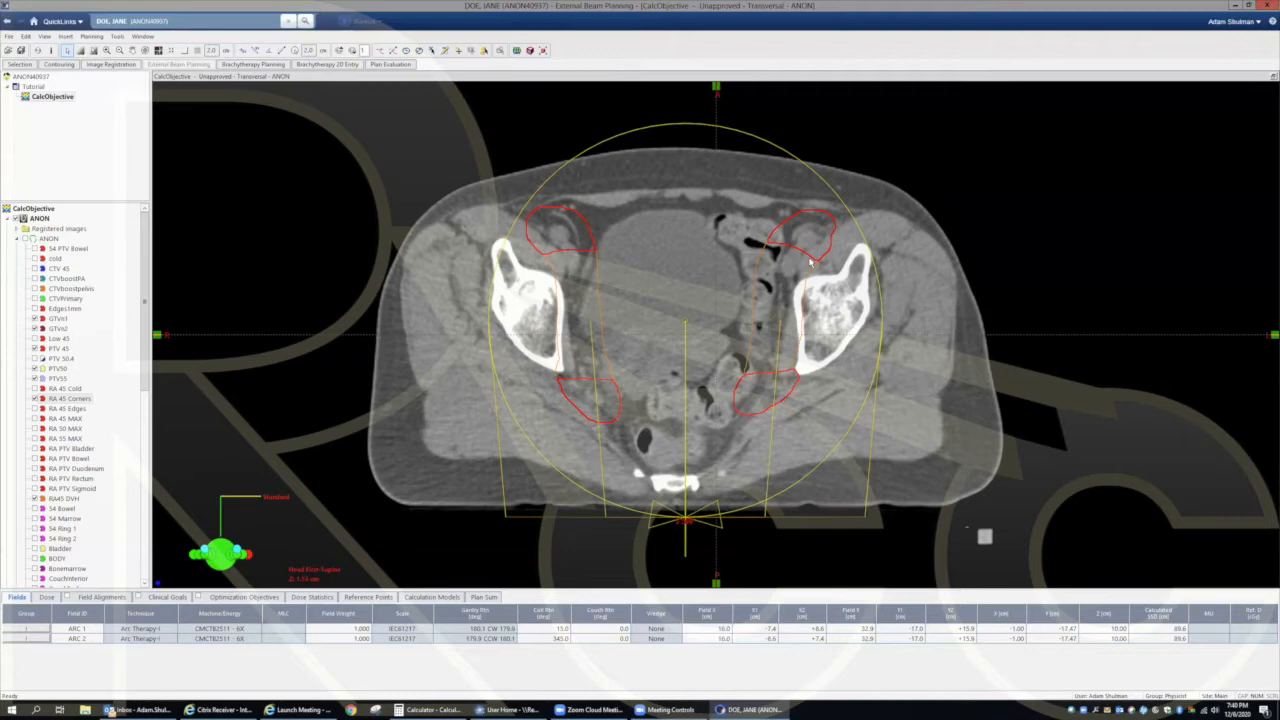
{"action": "scroll", "coordinate": [776, 311], "scroll_direction": "down", "scroll_amount": 4}
{"action": "scroll", "coordinate": [787, 290], "scroll_direction": "down", "scroll_amount": 1}
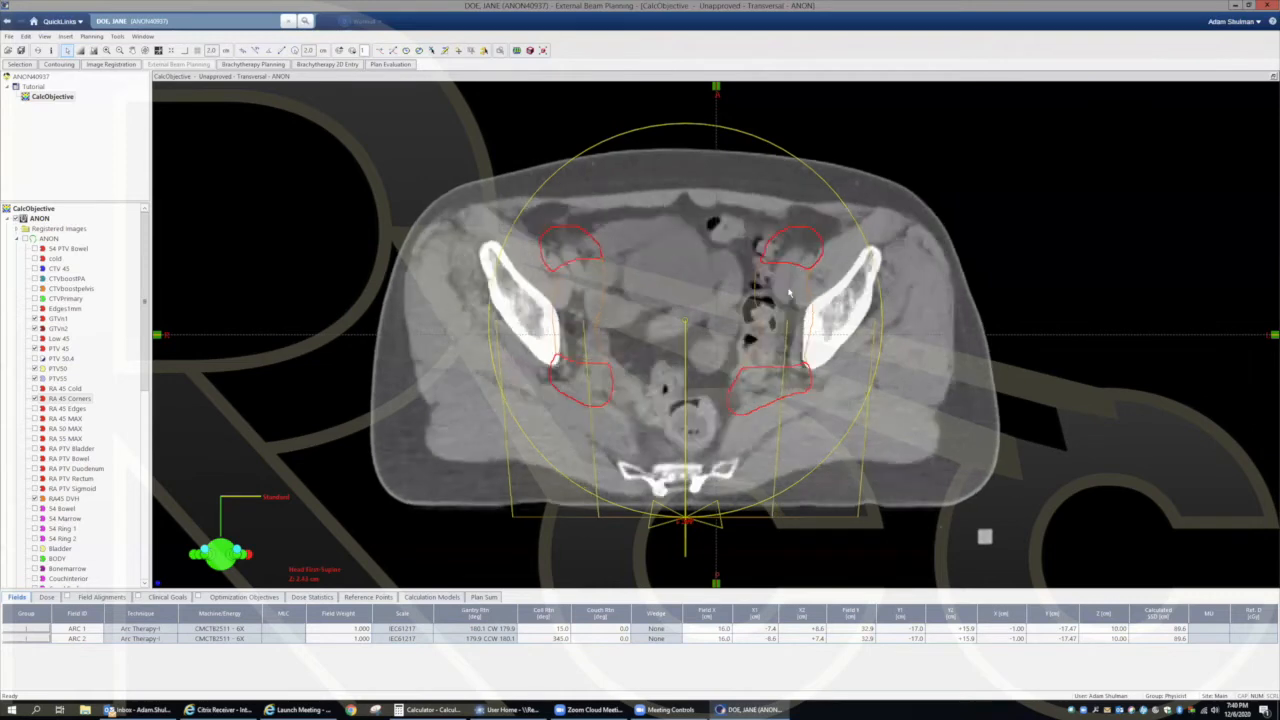
Step: Examine how the RA 45 Corners regions change between the femoral head level and the mid-pelvic slices
{"action": "scroll", "coordinate": [788, 291], "scroll_direction": "up", "scroll_amount": 6}
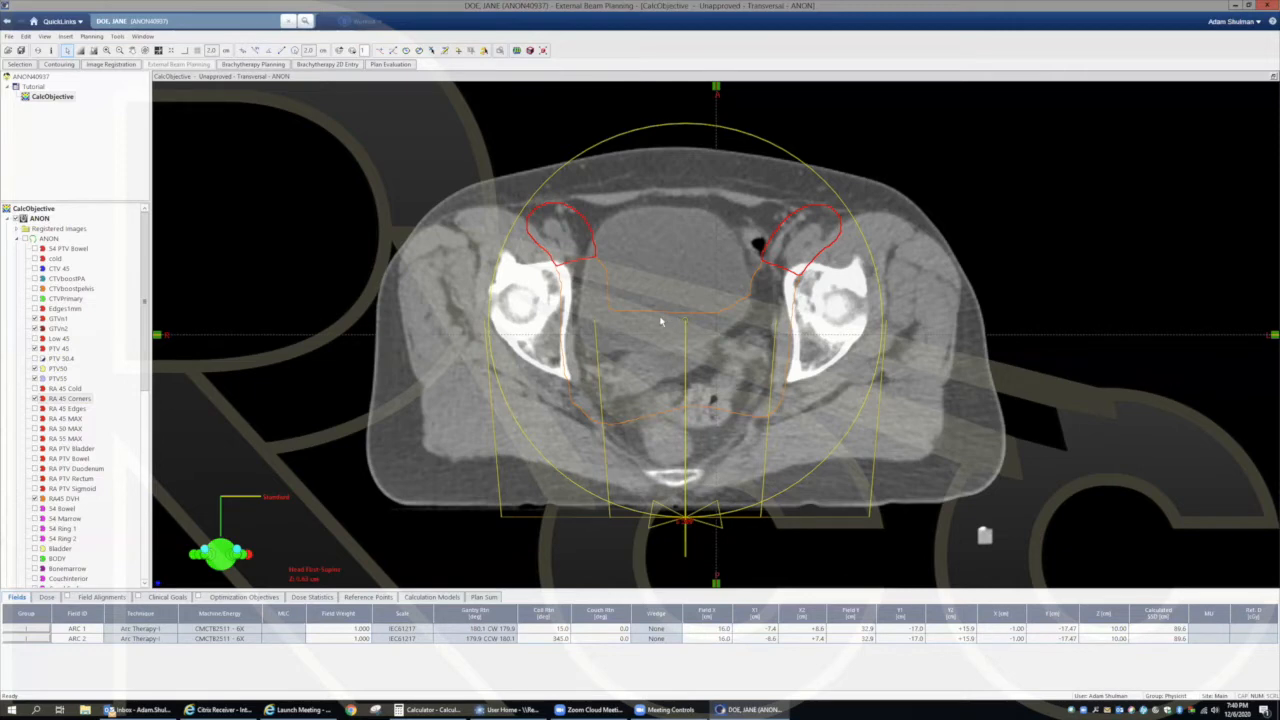
{"action": "scroll", "coordinate": [693, 331], "scroll_direction": "down", "scroll_amount": 5}
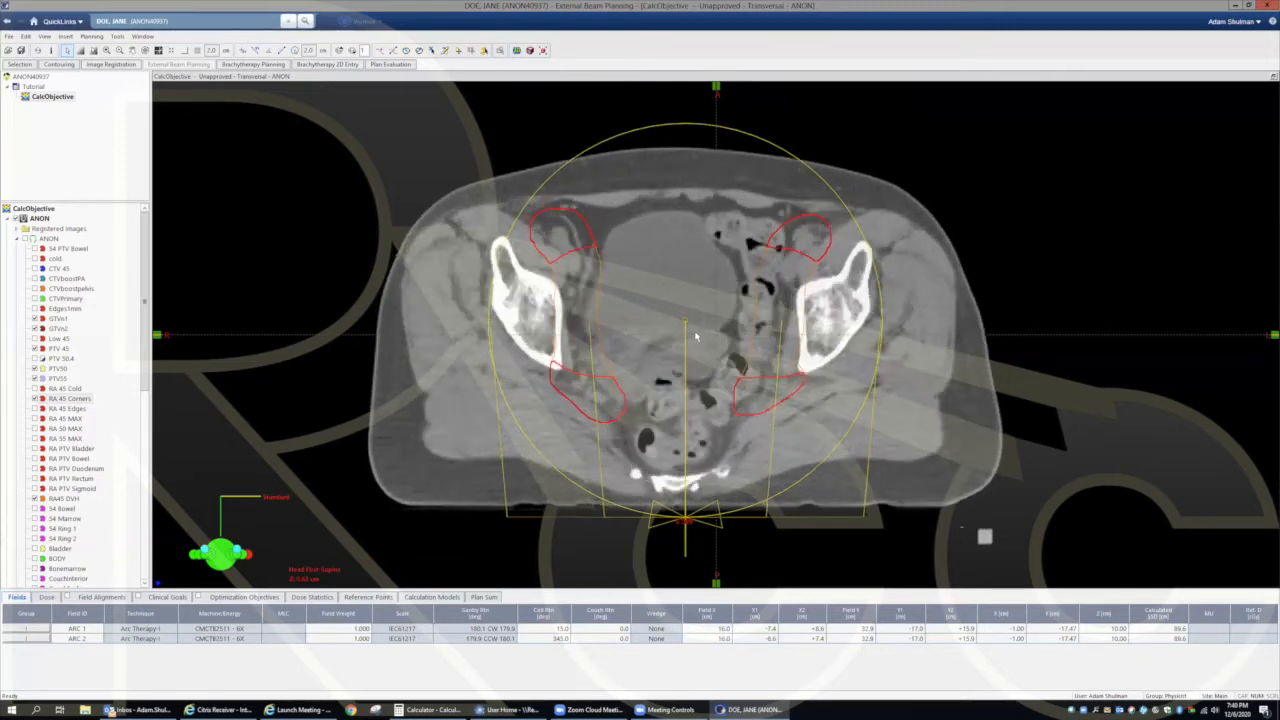
{"action": "scroll", "coordinate": [696, 337], "scroll_direction": "down", "scroll_amount": 8}
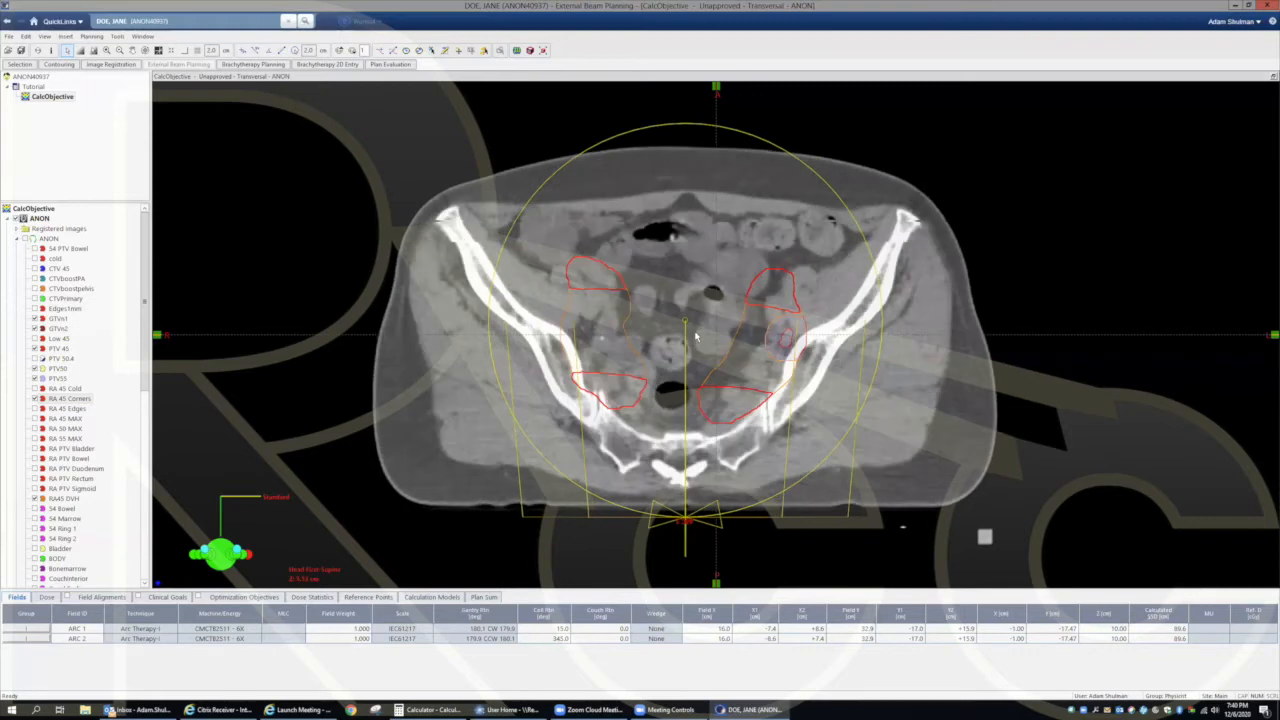
{"action": "scroll", "coordinate": [696, 337], "scroll_direction": "down", "scroll_amount": 6}
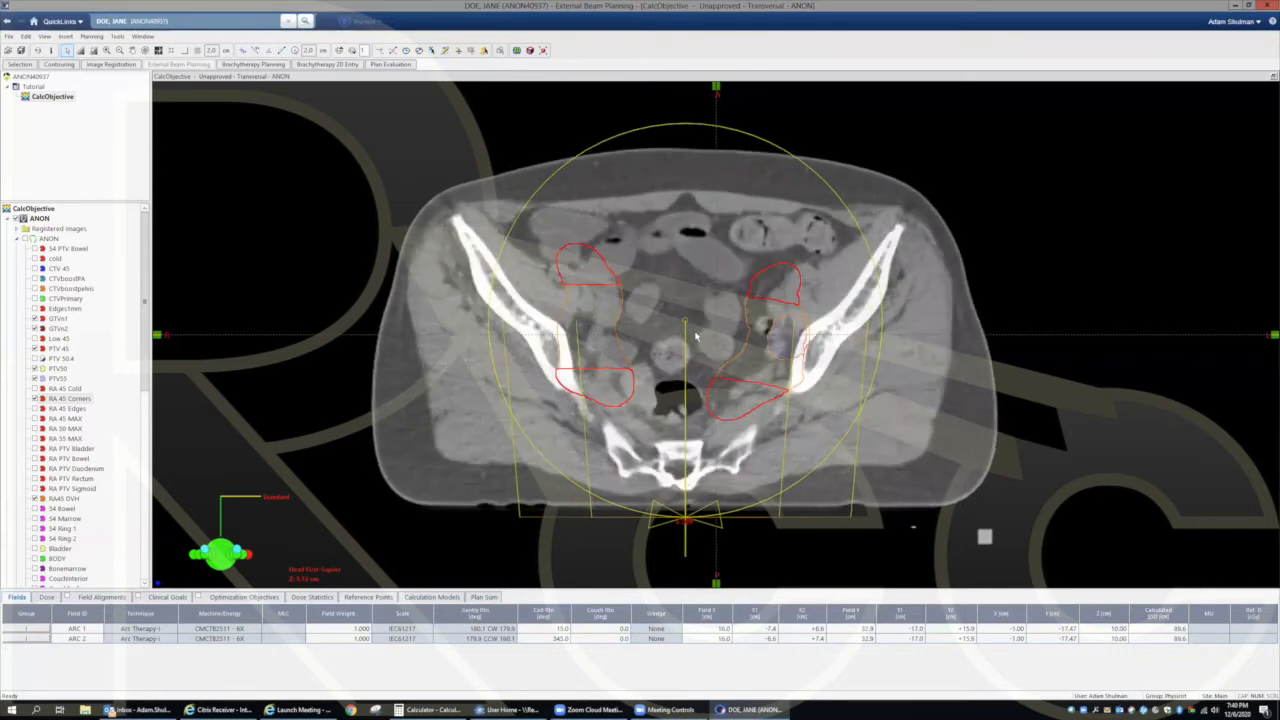
{"action": "scroll", "coordinate": [696, 337], "scroll_direction": "up", "scroll_amount": 6}
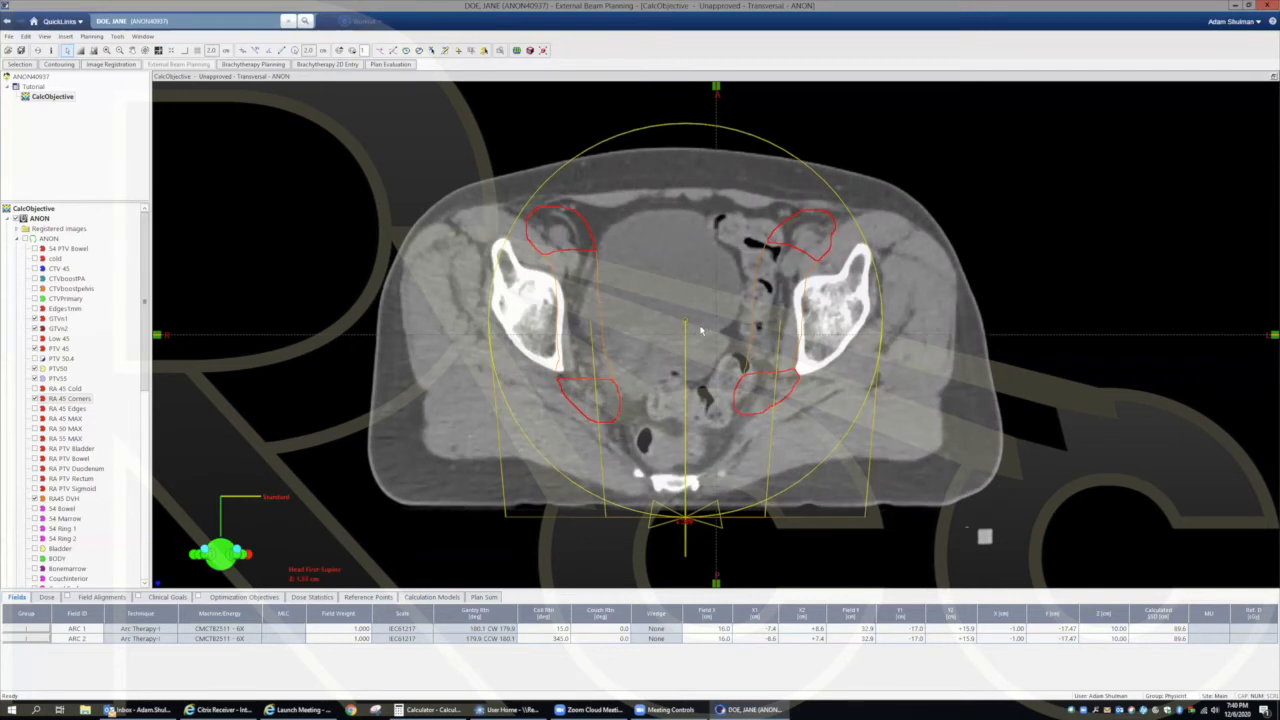
{"action": "scroll", "coordinate": [700, 329], "scroll_direction": "up", "scroll_amount": 5}
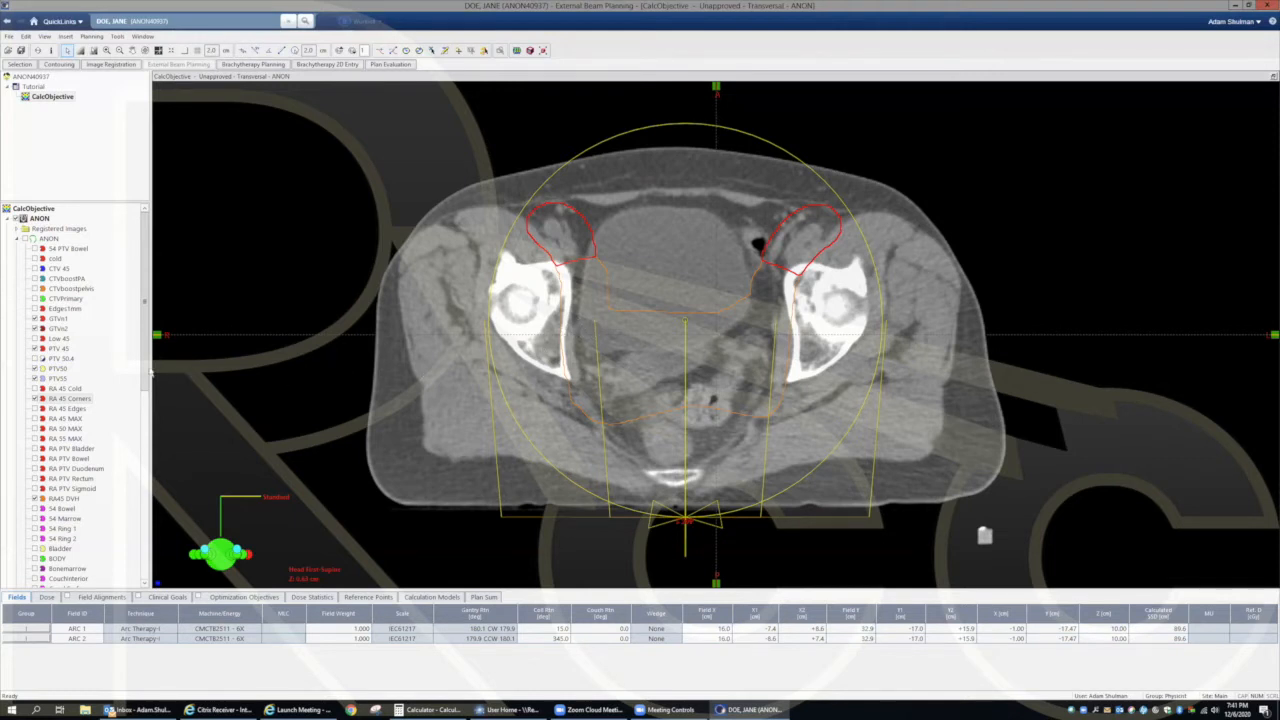
Step: Display the Bladder contour and briefly toggle RA PTV Bladder on the femoral head slice
{"action": "left_click_drag", "start_coordinate": [146, 375], "coordinate": [157, 530]}
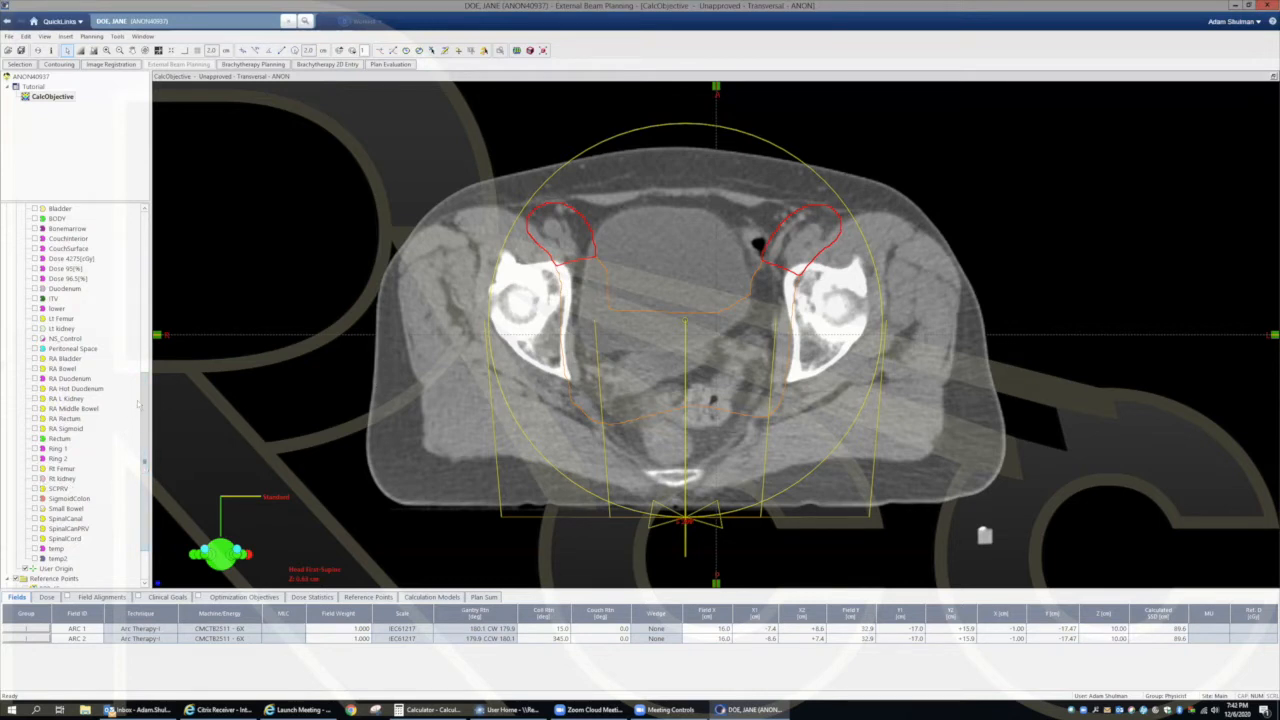
{"action": "left_click", "coordinate": [35, 209]}
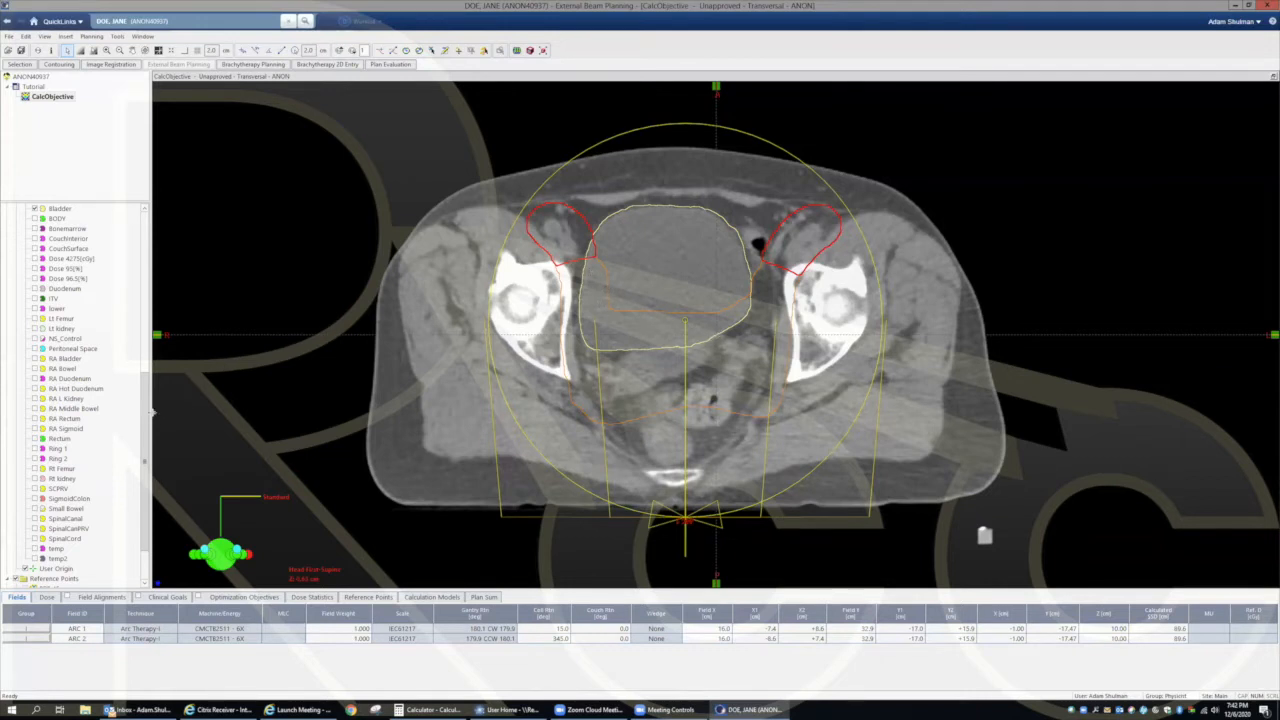
{"action": "left_click_drag", "start_coordinate": [149, 418], "coordinate": [147, 250]}
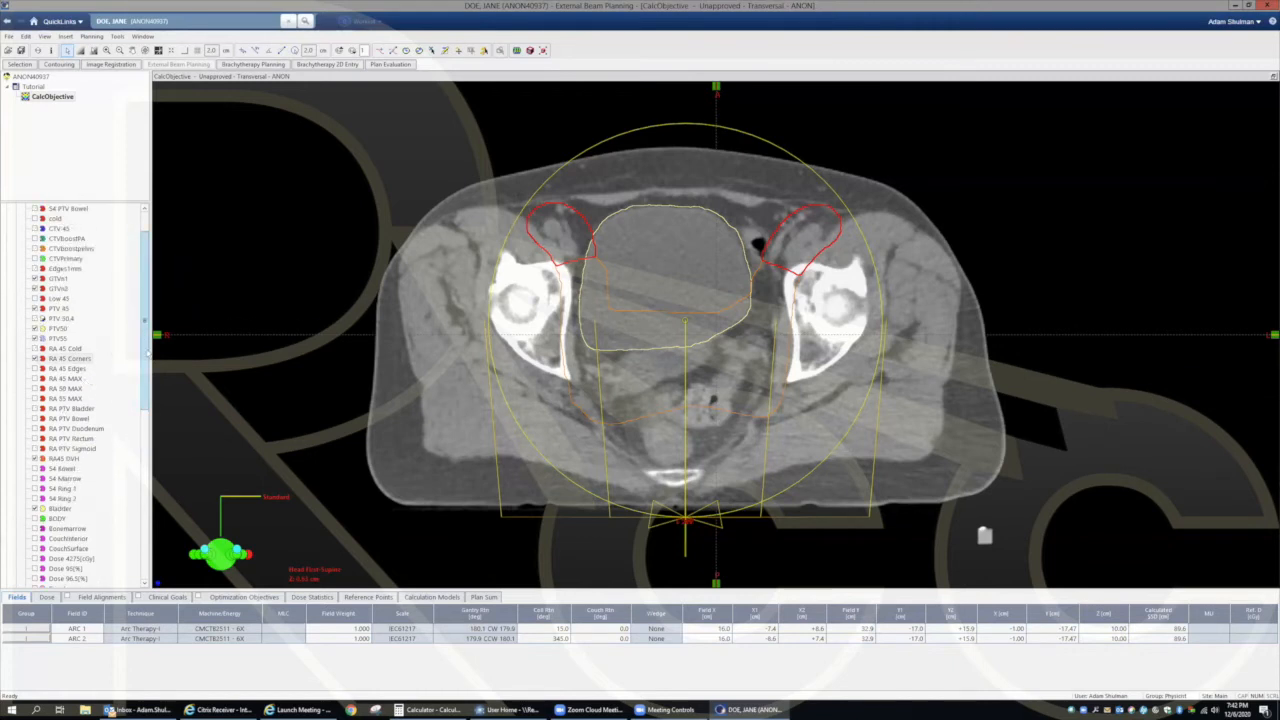
{"action": "scroll", "coordinate": [144, 318], "scroll_direction": "down", "scroll_amount": 1}
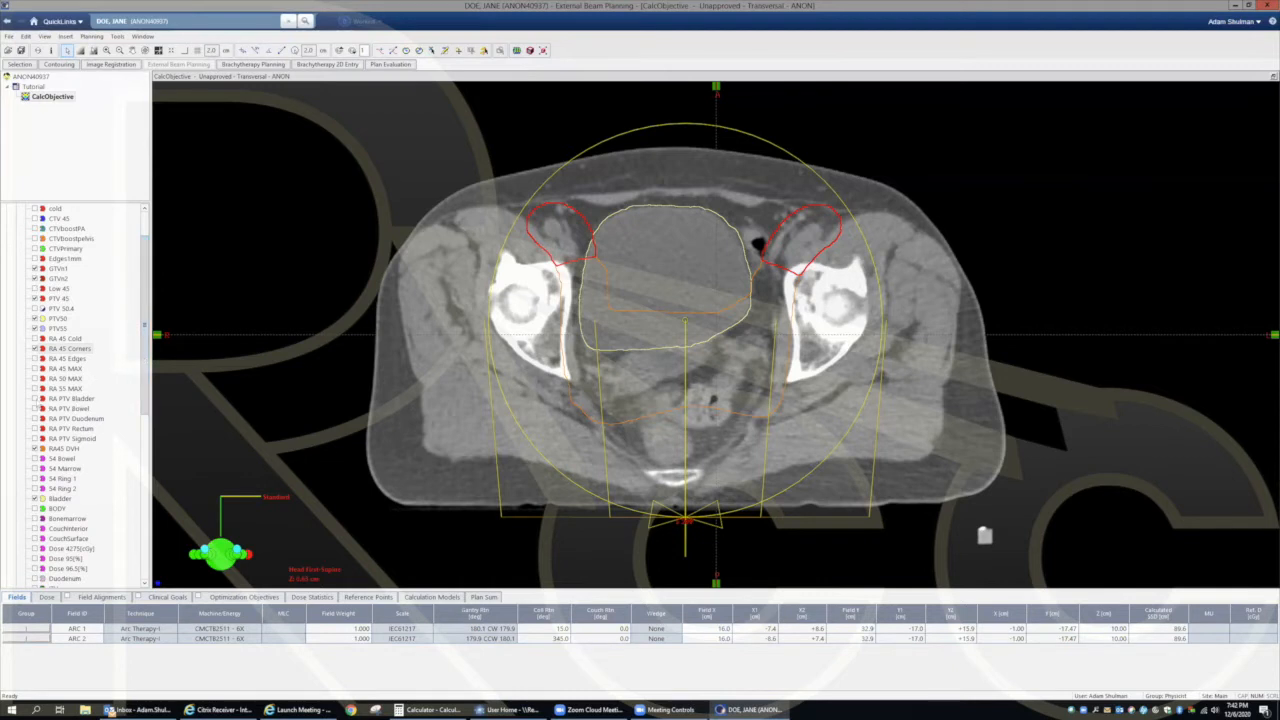
{"action": "left_click", "coordinate": [35, 398]}
{"action": "left_click", "coordinate": [36, 399]}
Step: Display RA Bladder and compare its shape with the Bladder and RA45 DVH contours across the pelvic slices
{"action": "left_click_drag", "start_coordinate": [145, 378], "coordinate": [133, 477]}
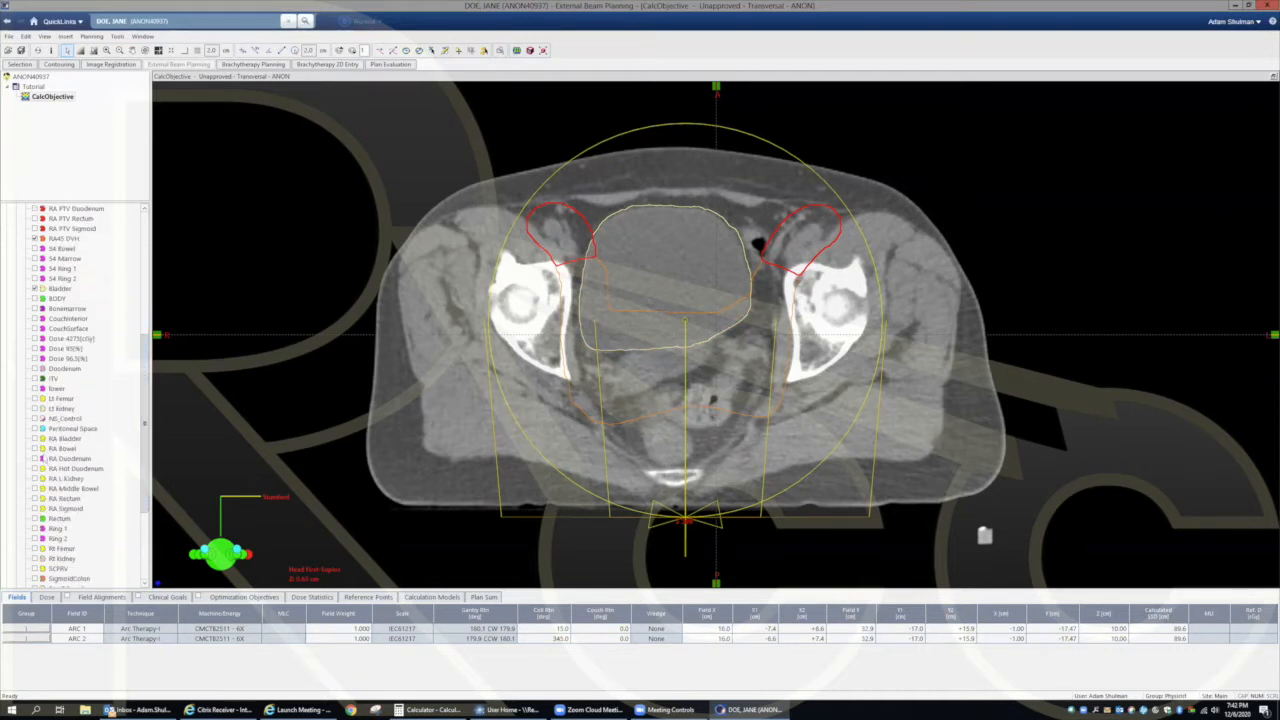
{"action": "left_click", "coordinate": [35, 438]}
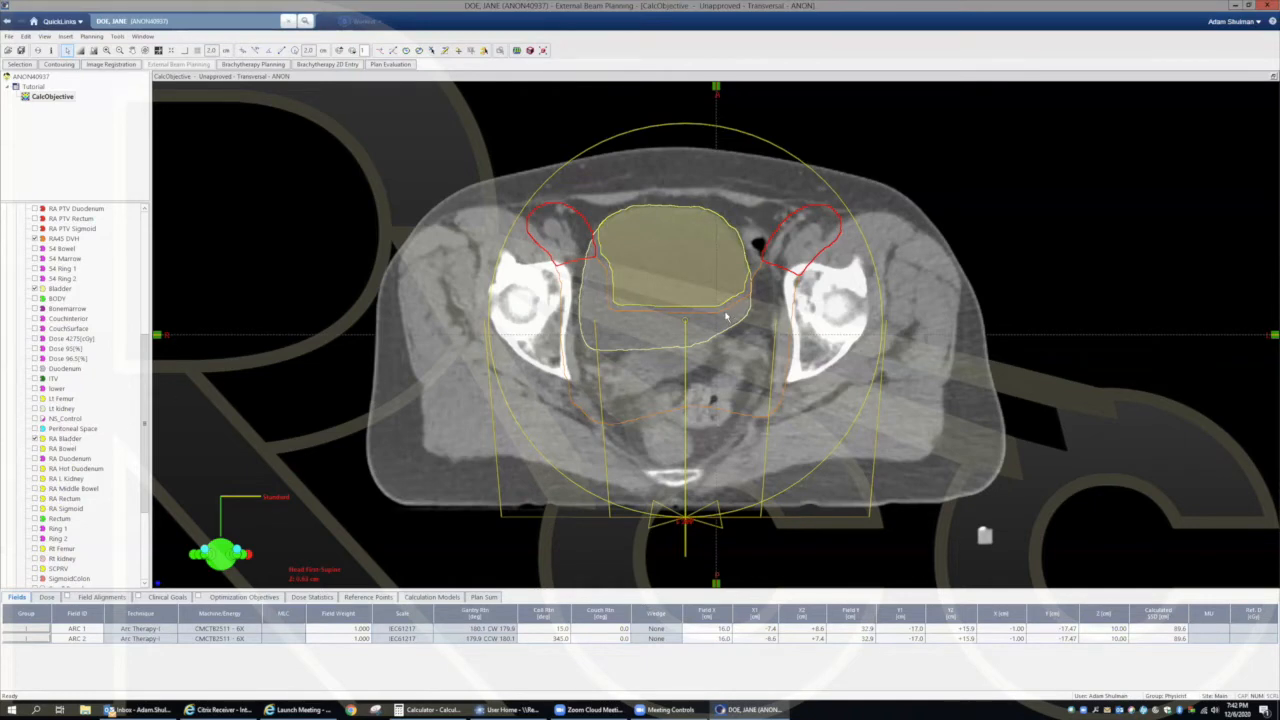
{"action": "scroll", "coordinate": [727, 317], "scroll_direction": "up", "scroll_amount": 8}
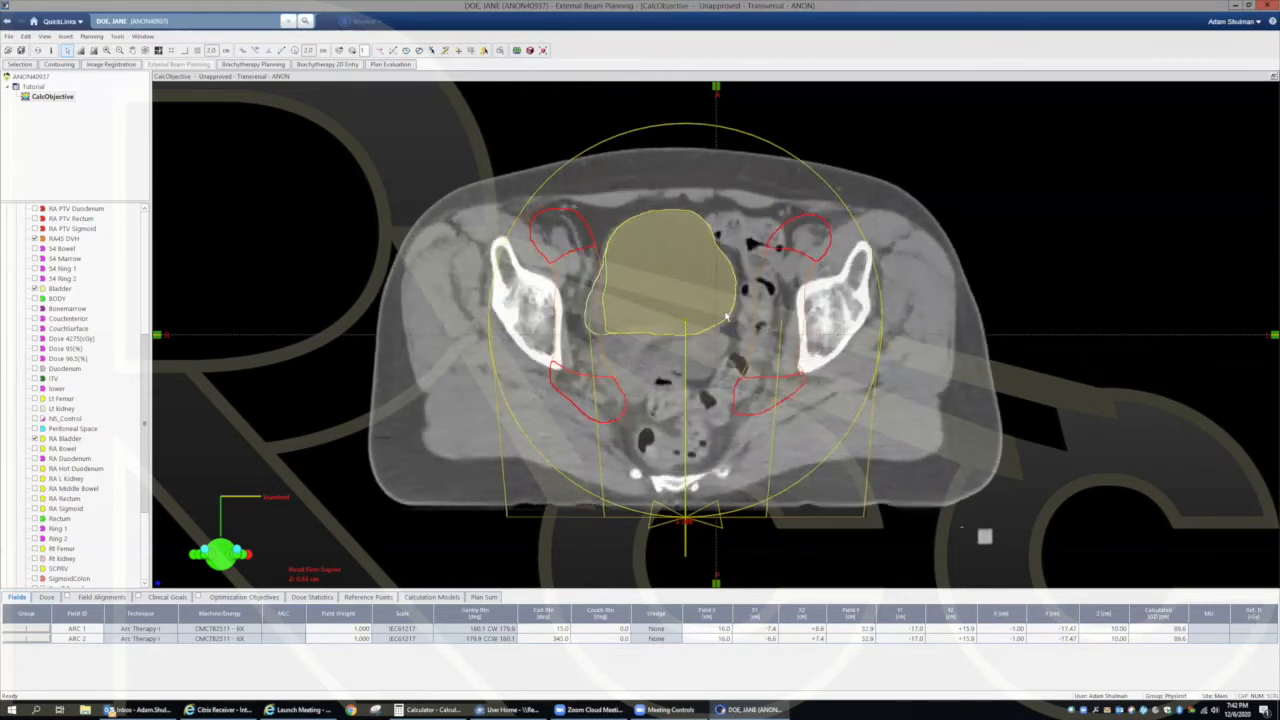
{"action": "scroll", "coordinate": [727, 317], "scroll_direction": "down", "scroll_amount": 5}
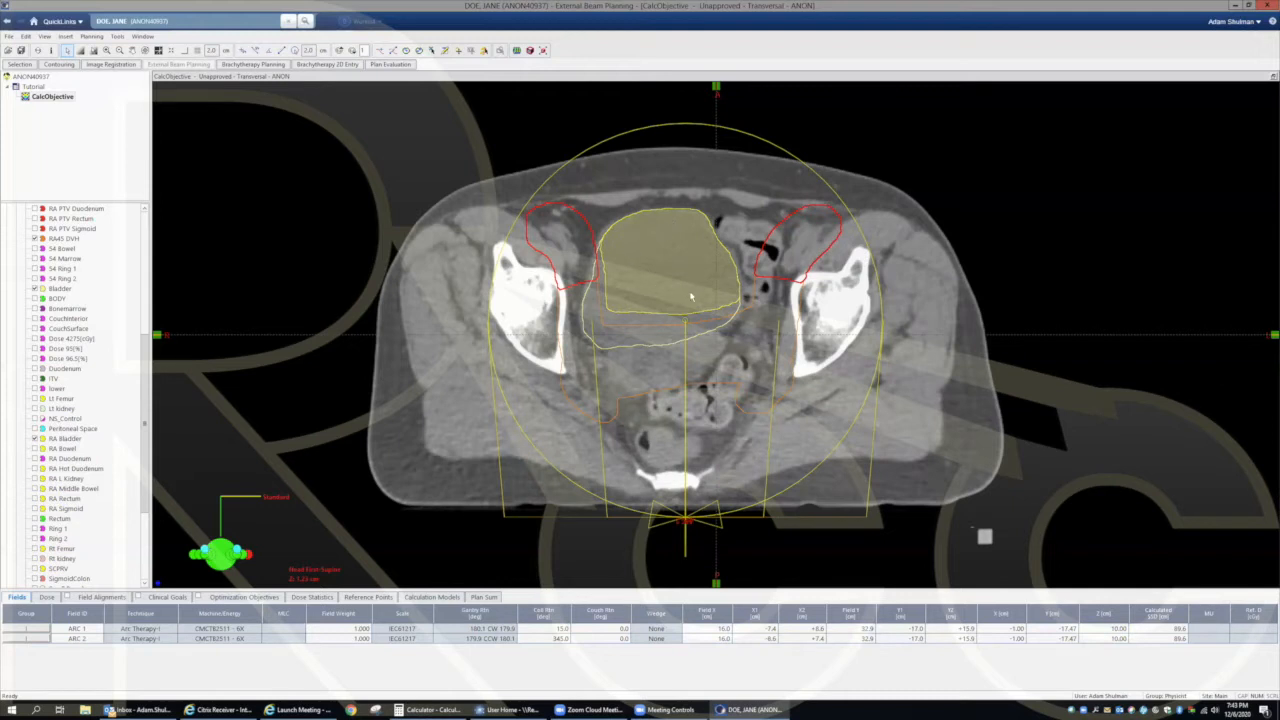
{"action": "scroll", "coordinate": [625, 313], "scroll_direction": "down", "scroll_amount": 4}
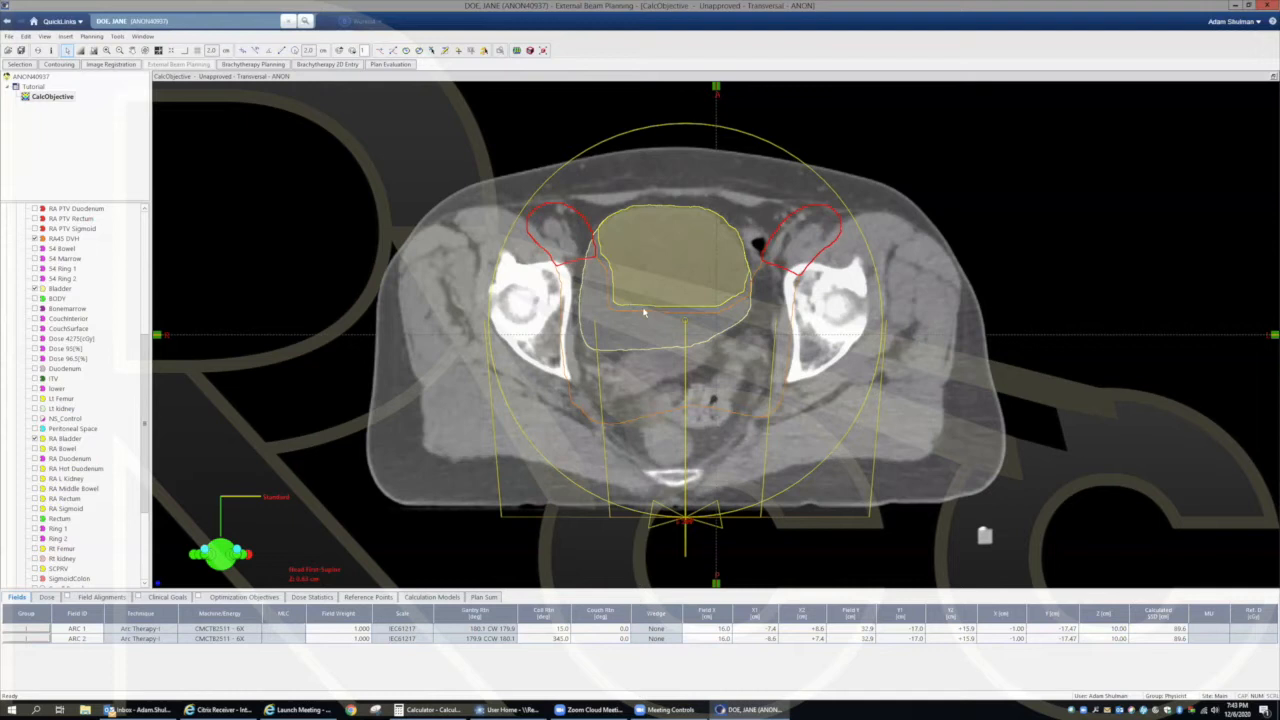
Step: Display RA Hot Duodenum, RA L Kidney and RA Middle Bowel, hide RA Bowel again and highlight RA Middle Bowel
{"action": "left_click", "coordinate": [35, 528]}
{"action": "left_click_drag", "start_coordinate": [145, 487], "coordinate": [147, 516]}
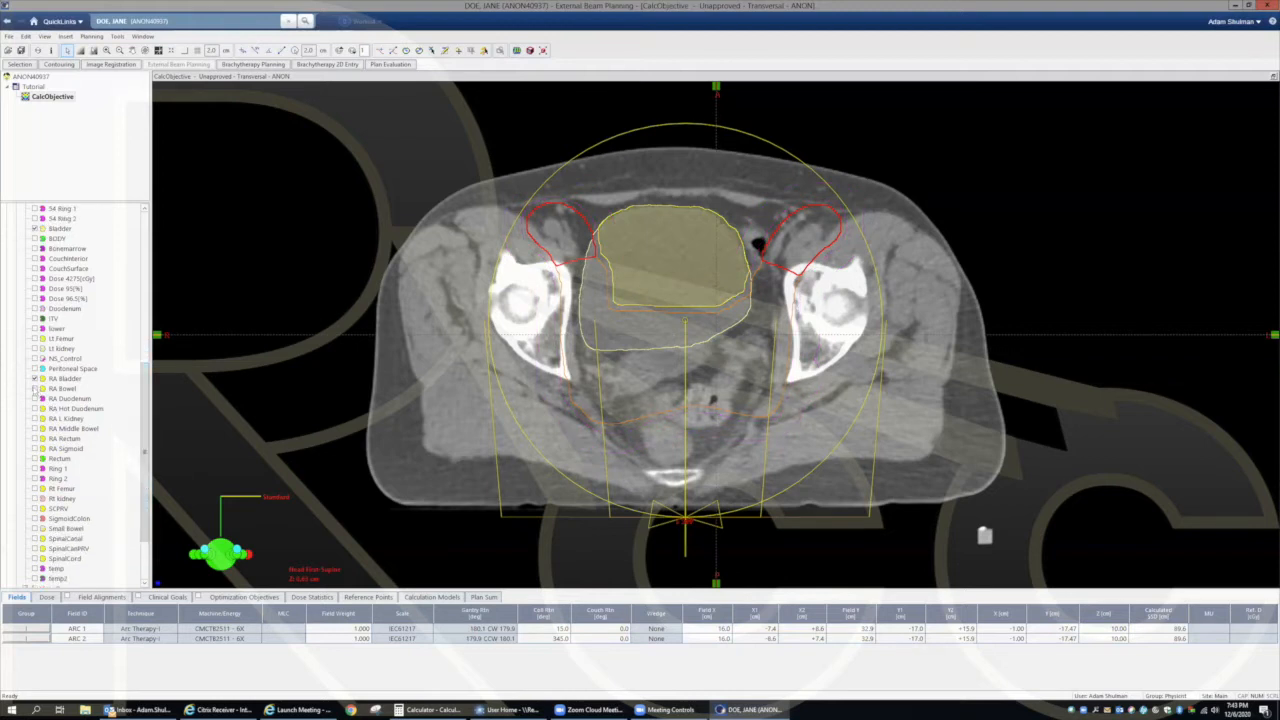
{"action": "left_click", "coordinate": [35, 389]}
{"action": "left_click", "coordinate": [35, 419]}
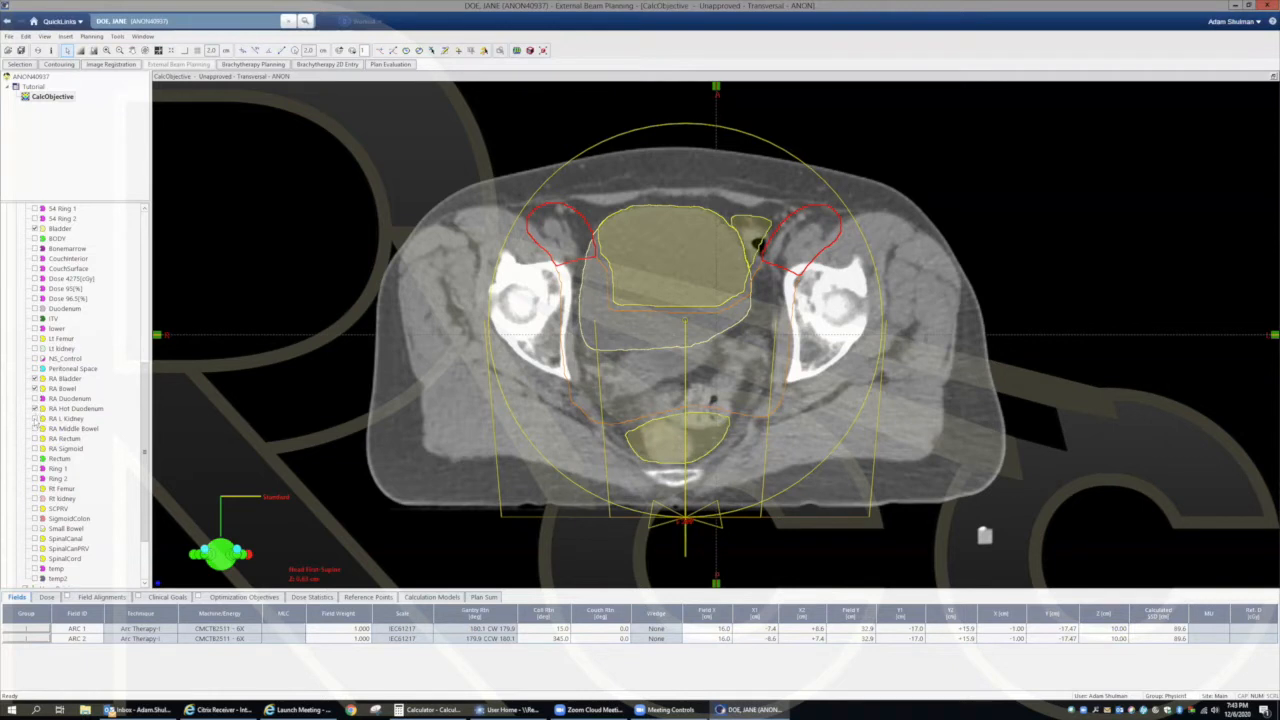
{"action": "left_click", "coordinate": [35, 428]}
{"action": "left_click", "coordinate": [35, 389]}
{"action": "left_click", "coordinate": [80, 428]}
Step: Examine RA Middle Bowel from the pelvis up to the upper sacrum and compare it there with RA Bowel
{"action": "scroll", "coordinate": [705, 378], "scroll_direction": "up", "scroll_amount": 5}
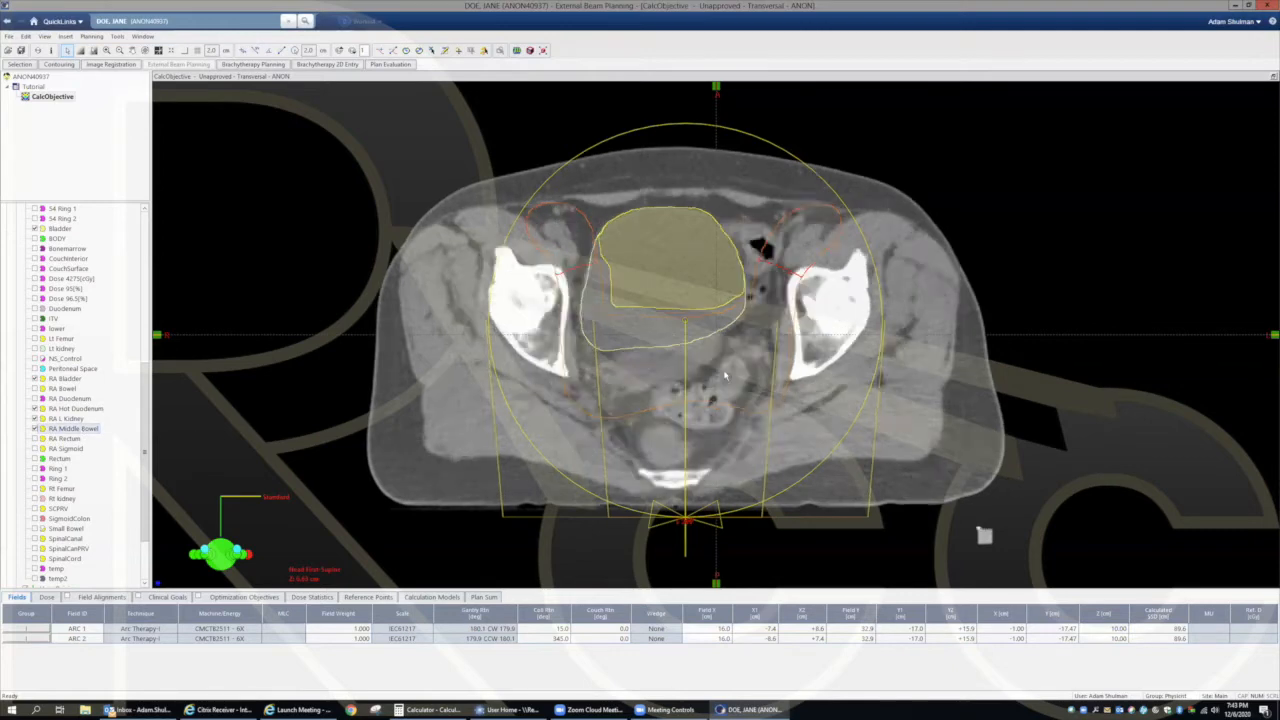
{"action": "scroll", "coordinate": [725, 375], "scroll_direction": "up", "scroll_amount": 3}
{"action": "scroll", "coordinate": [655, 242], "scroll_direction": "up", "scroll_amount": 2}
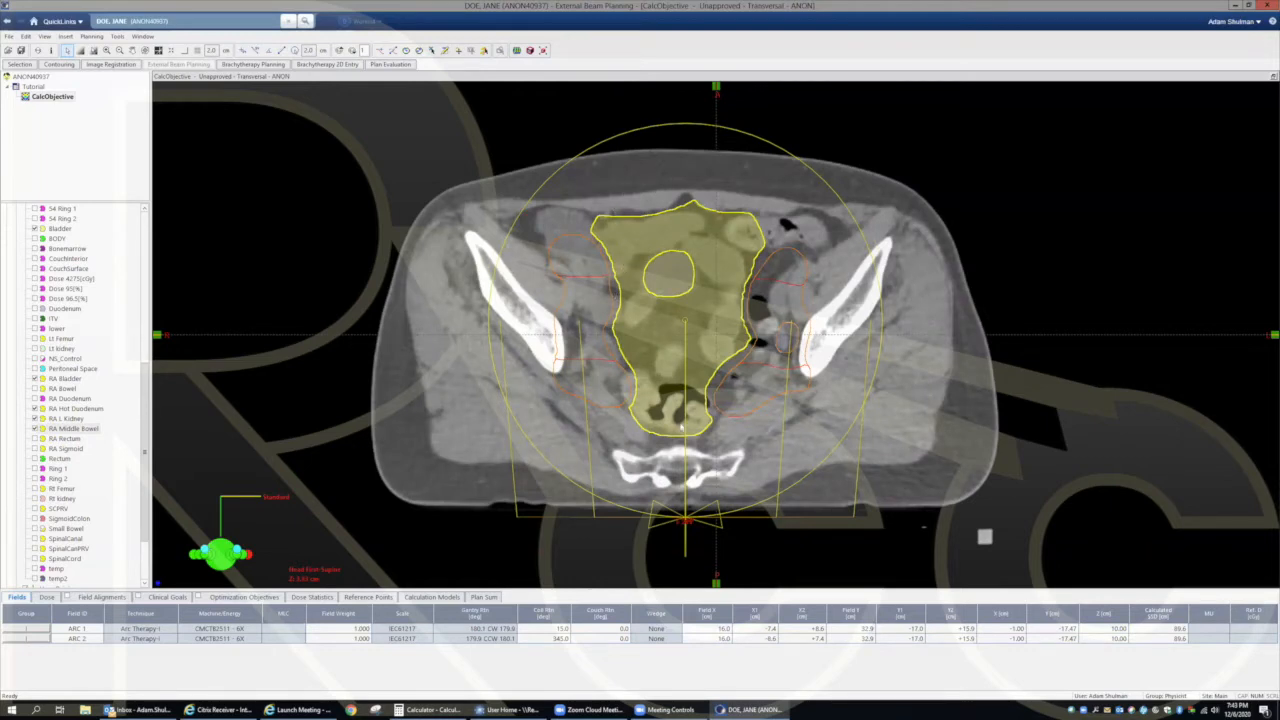
{"action": "scroll", "coordinate": [706, 313], "scroll_direction": "up", "scroll_amount": 10}
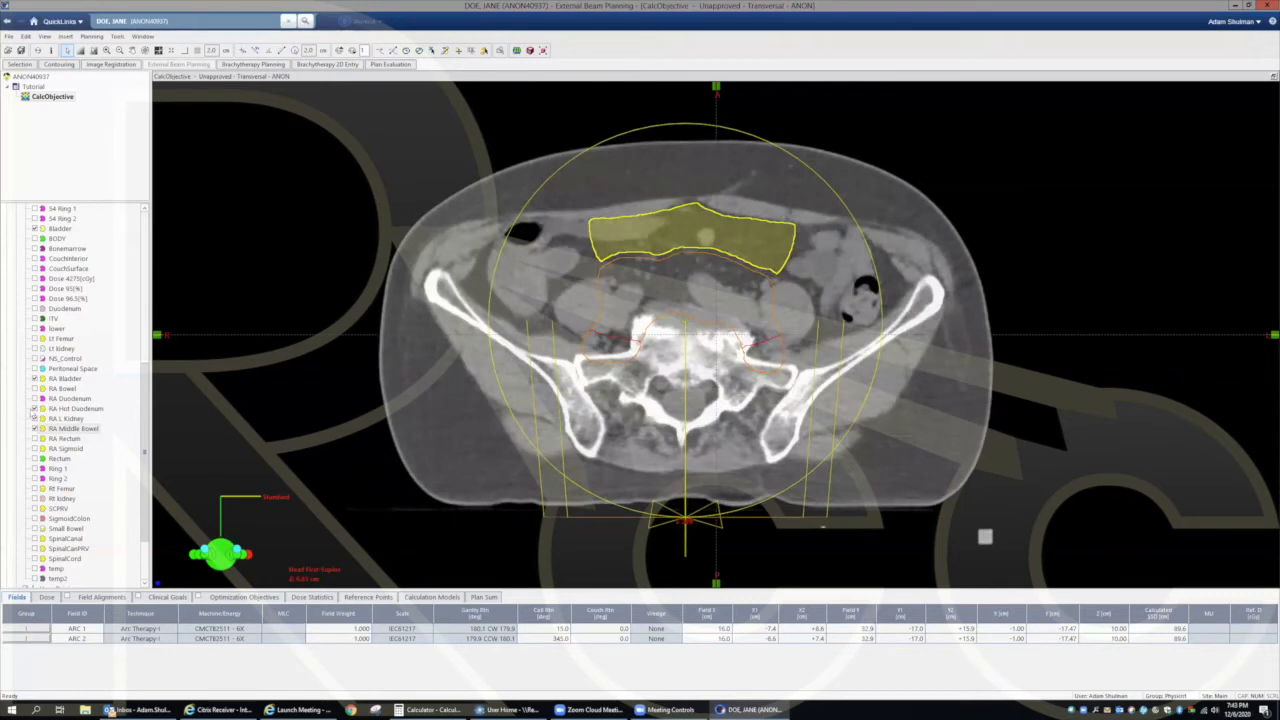
{"action": "left_click", "coordinate": [35, 389]}
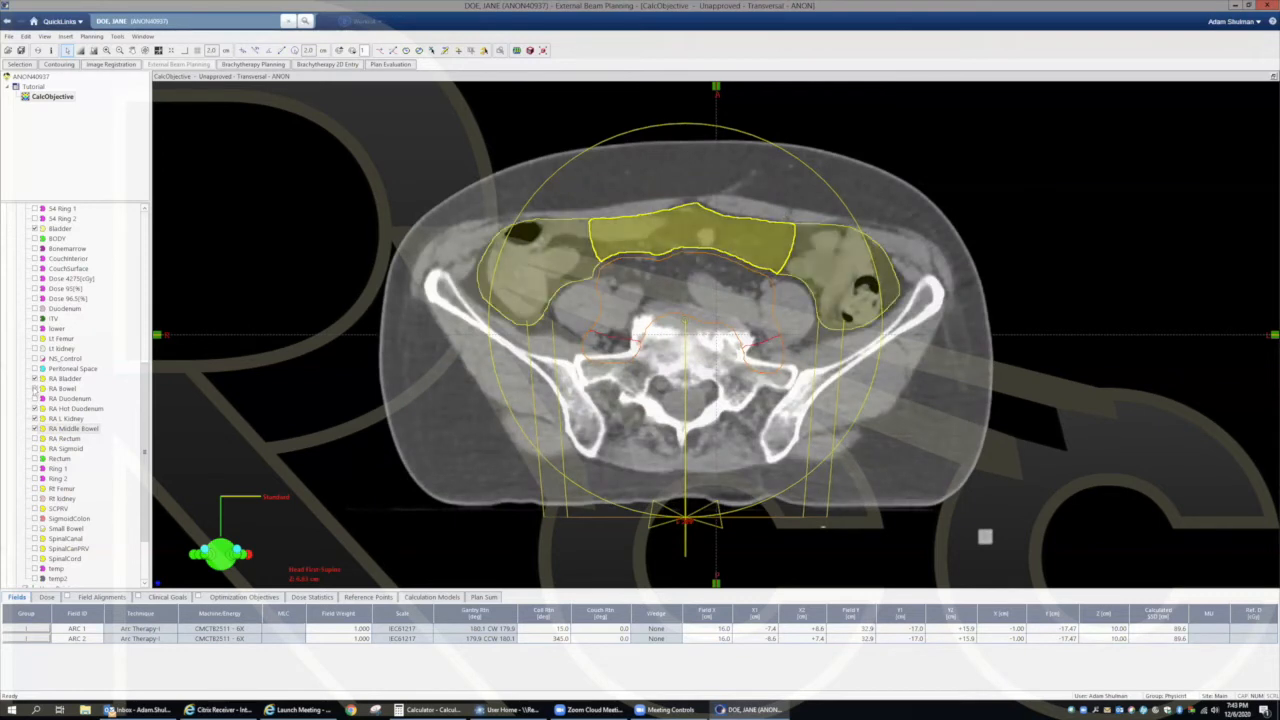
{"action": "left_click", "coordinate": [35, 389]}
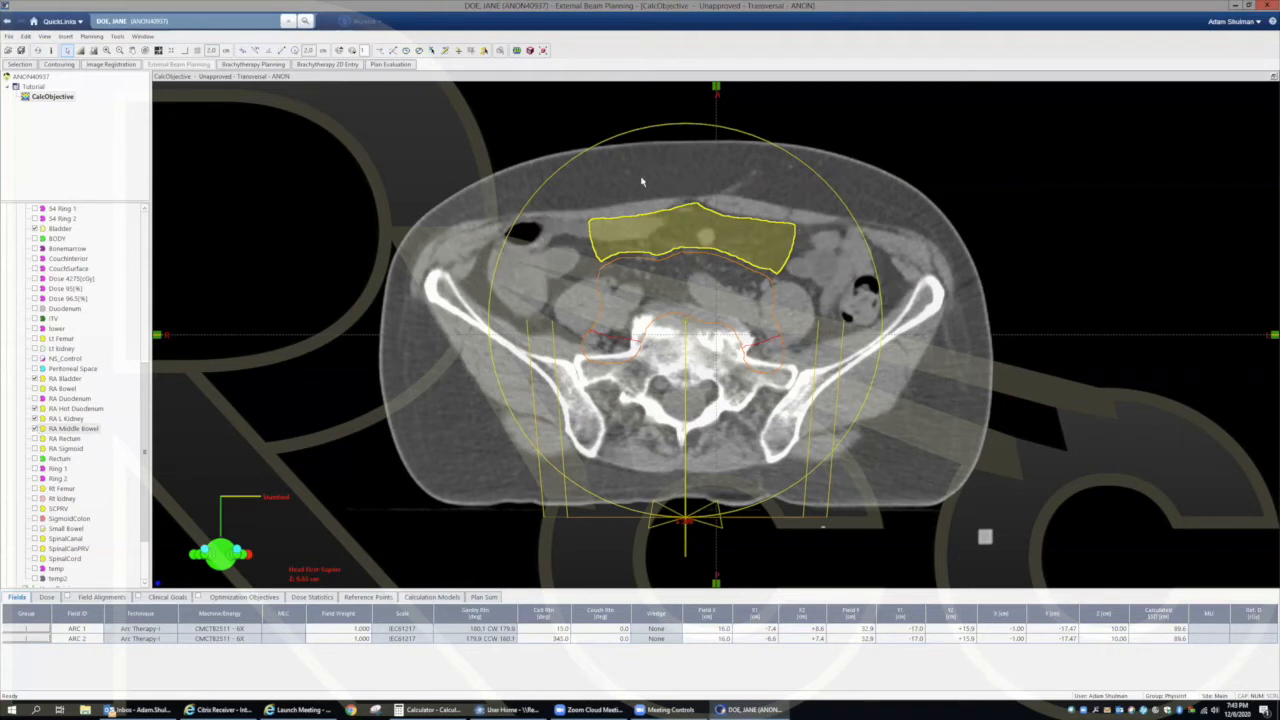
Step: Review RA Middle Bowel in the pelvis, hide RA L Kidney and RA Hot Duodenum, and follow it up to the para-aortic level
{"action": "scroll", "coordinate": [697, 344], "scroll_direction": "down", "scroll_amount": 10}
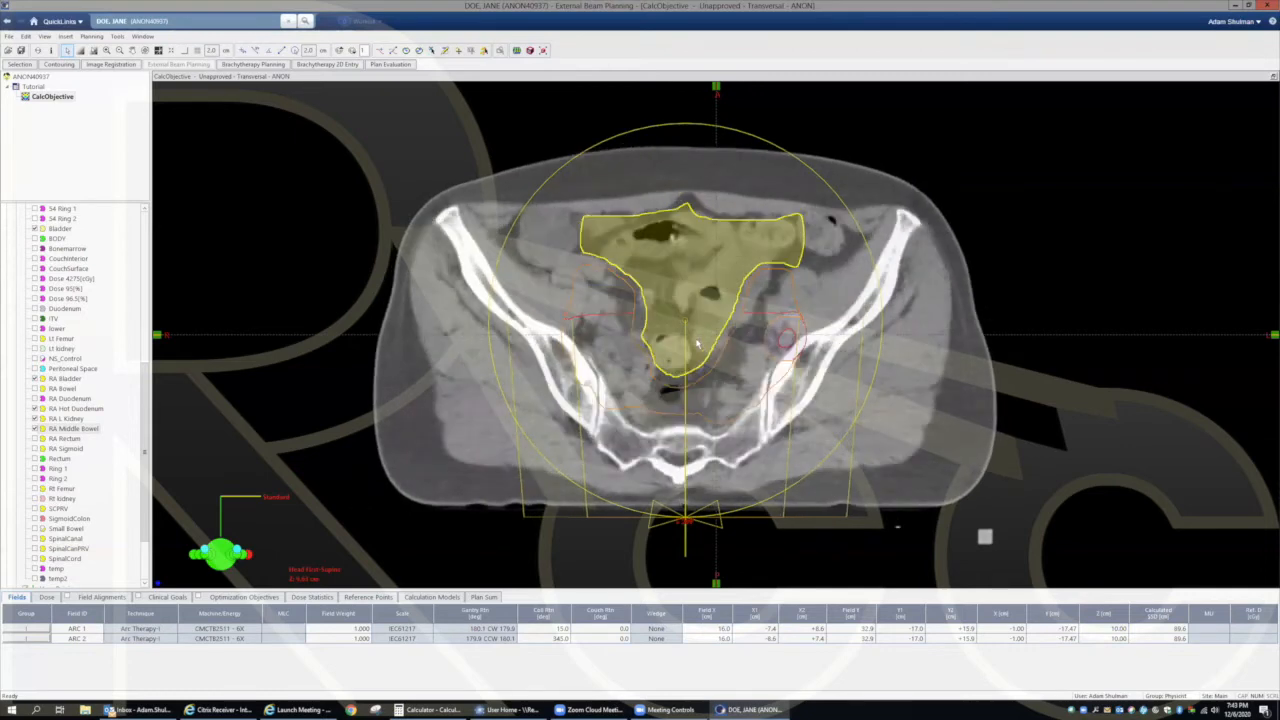
{"action": "scroll", "coordinate": [697, 344], "scroll_direction": "down", "scroll_amount": 3}
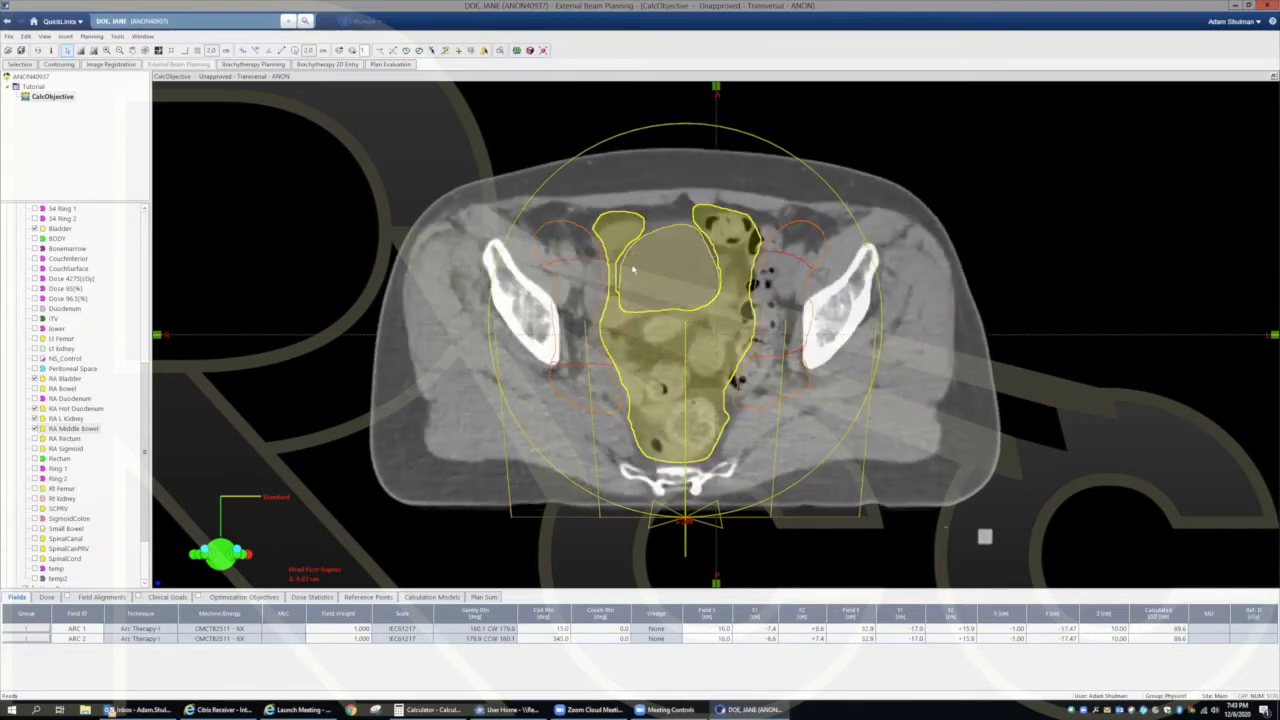
{"action": "left_click", "coordinate": [35, 418]}
{"action": "left_click", "coordinate": [36, 408]}
{"action": "scroll", "coordinate": [746, 405], "scroll_direction": "up", "scroll_amount": 15}
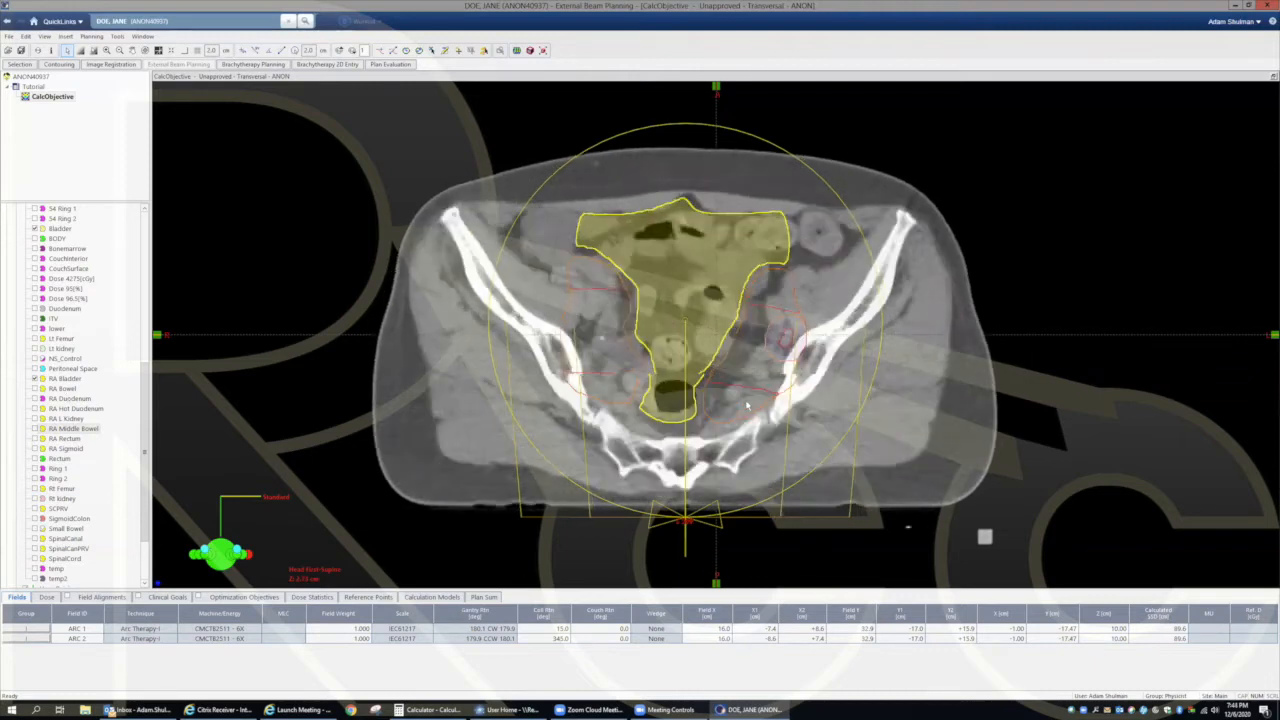
{"action": "scroll", "coordinate": [746, 405], "scroll_direction": "up", "scroll_amount": 10}
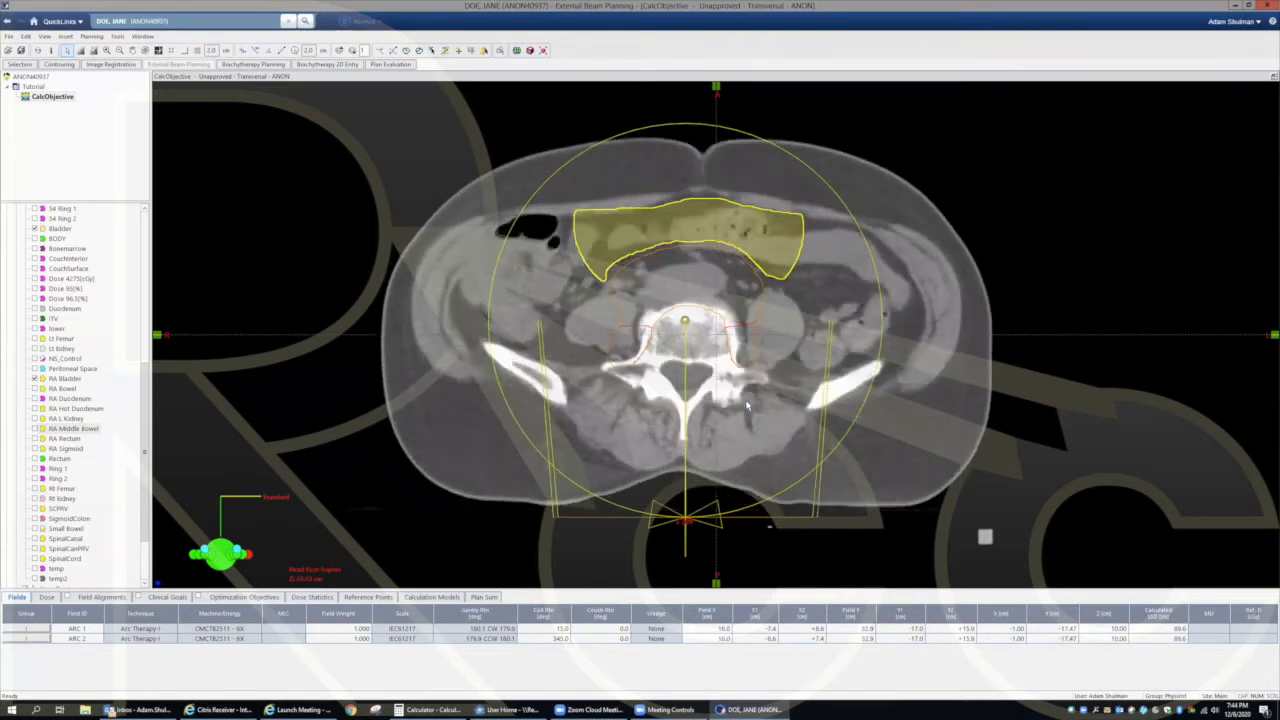
{"action": "scroll", "coordinate": [738, 404], "scroll_direction": "up", "scroll_amount": 6}
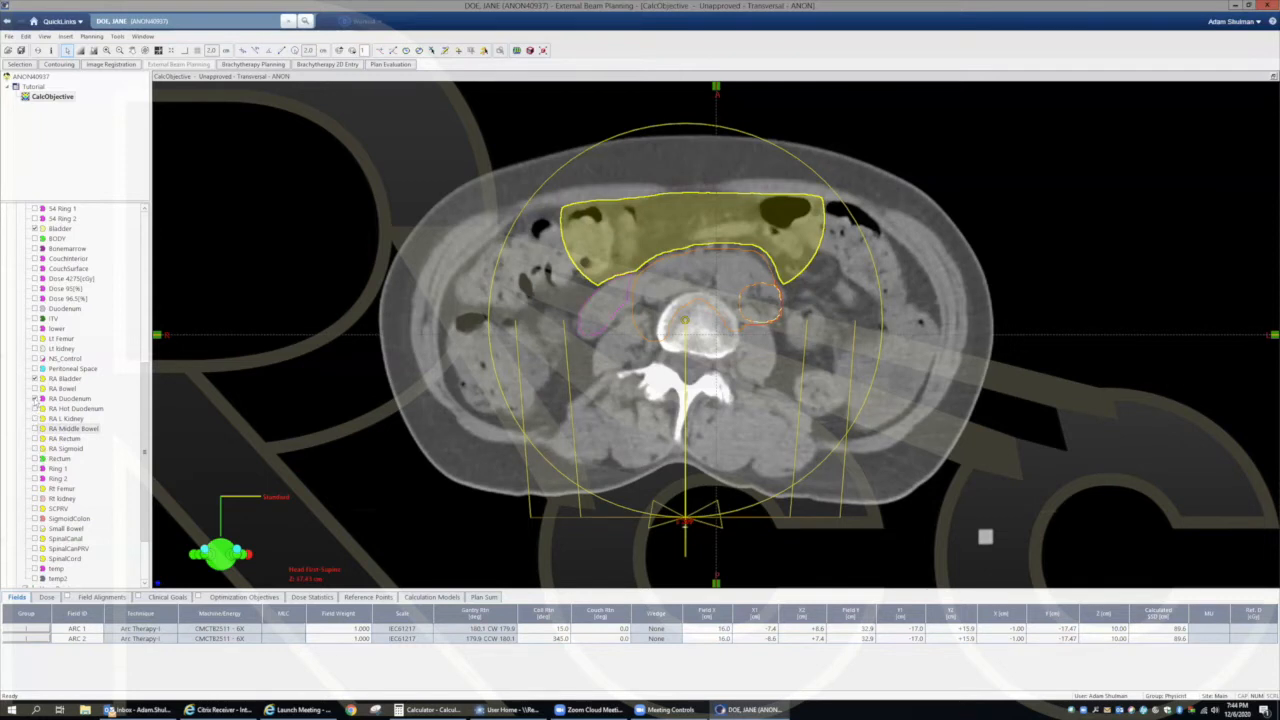
Step: Display Rt kidney and RA L Kidney and examine them together with RA Duodenum through the upper abdominal slices
{"action": "left_click", "coordinate": [35, 498]}
{"action": "scroll", "coordinate": [772, 382], "scroll_direction": "down", "scroll_amount": 8}
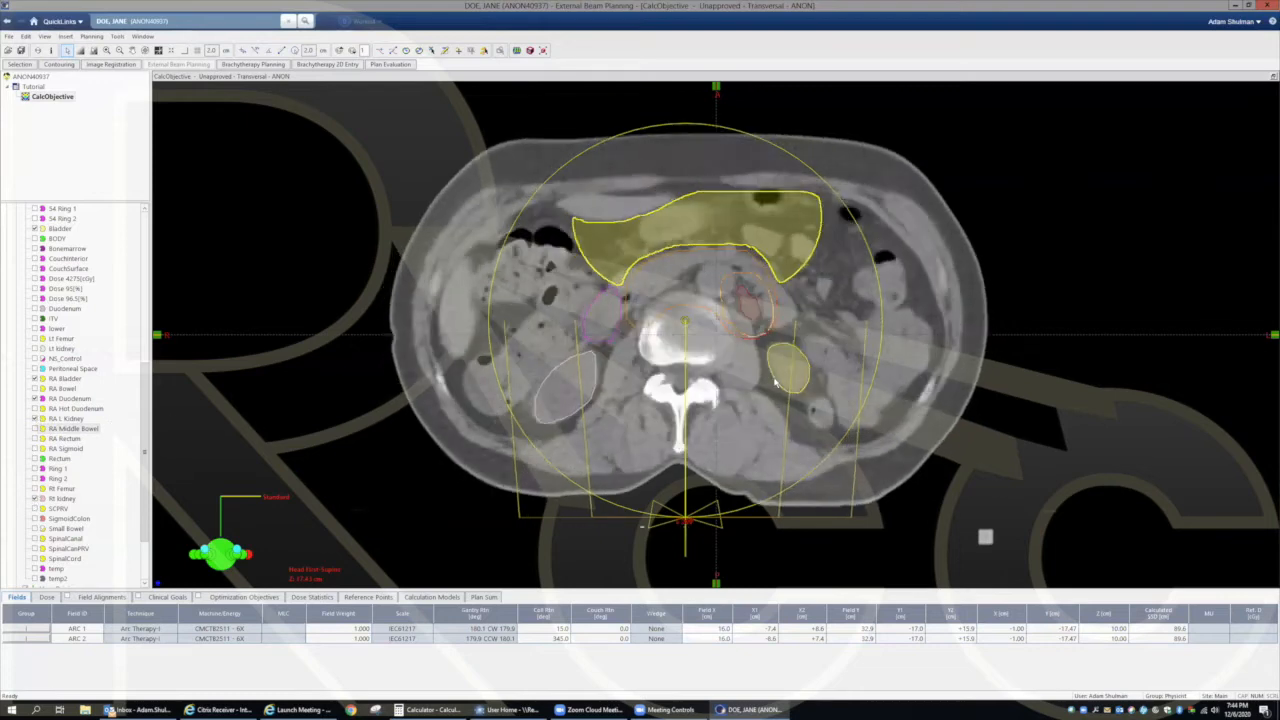
{"action": "scroll", "coordinate": [775, 382], "scroll_direction": "down", "scroll_amount": 10}
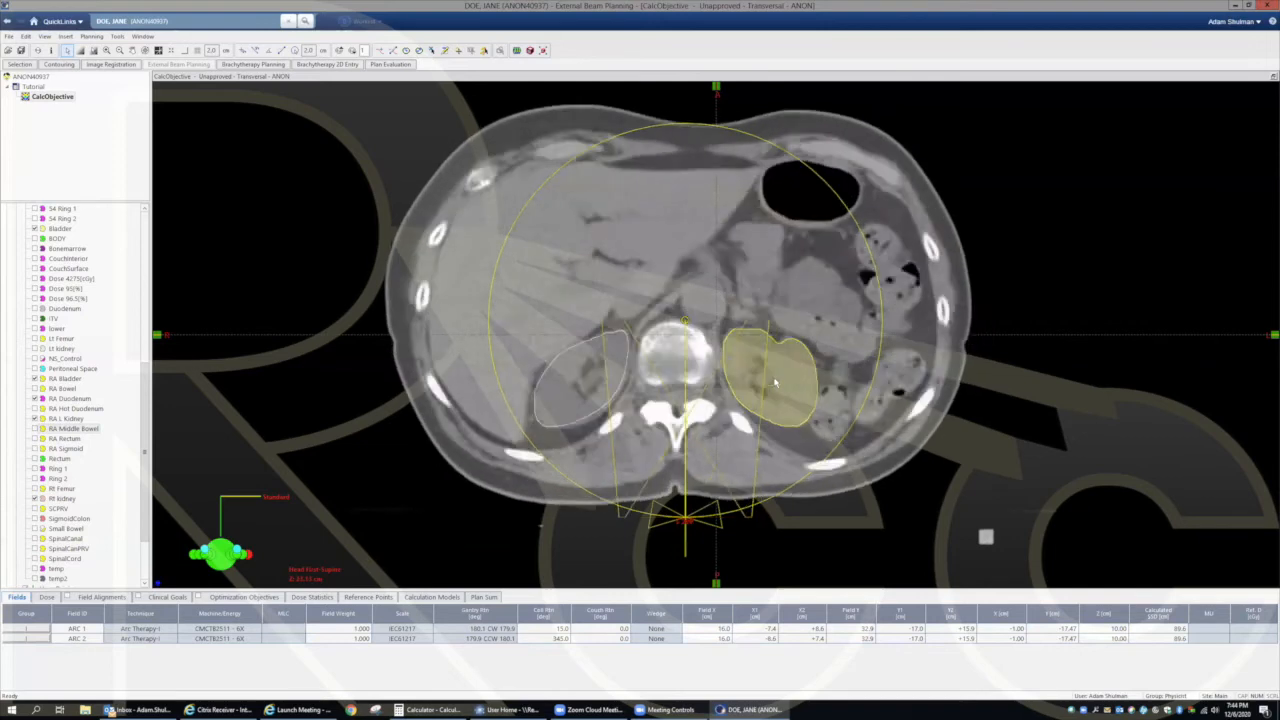
{"action": "scroll", "coordinate": [768, 392], "scroll_direction": "down", "scroll_amount": 5}
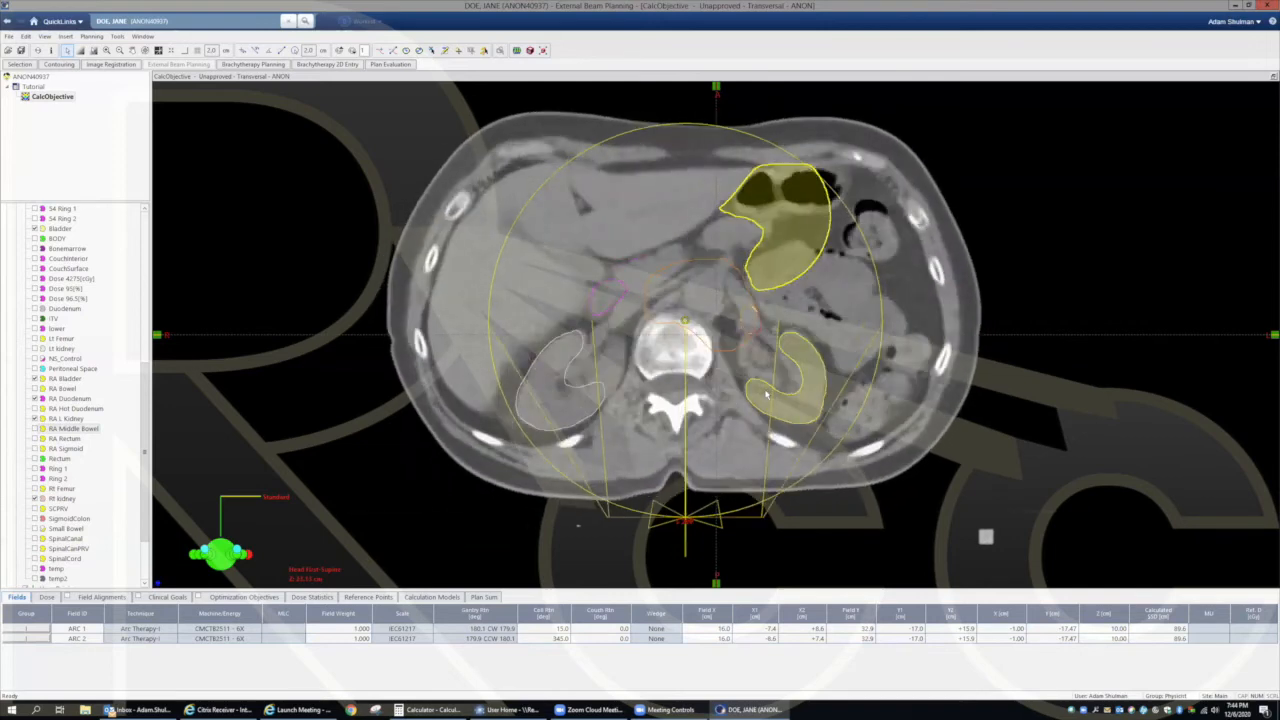
{"action": "scroll", "coordinate": [767, 395], "scroll_direction": "up", "scroll_amount": 10}
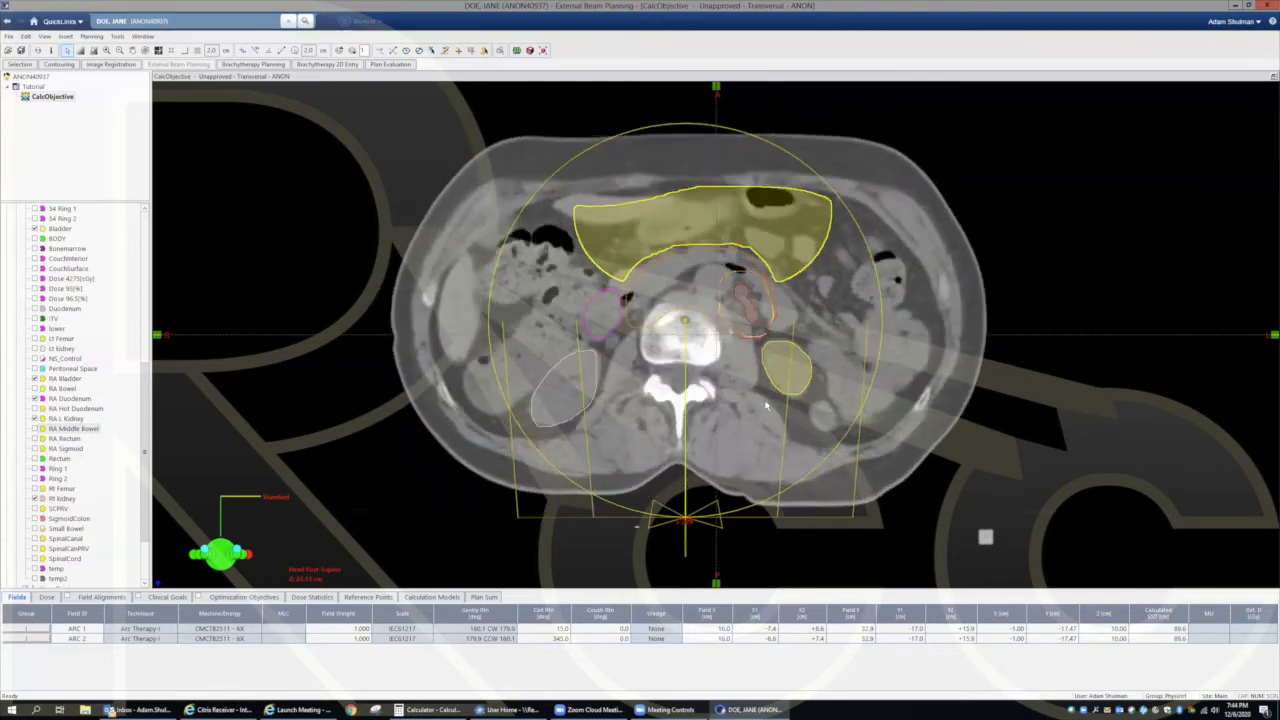
Step: Examine RA Middle Bowel relative to the RA45 DVH contour from the lower kidney level down into the pelvis
{"action": "scroll", "coordinate": [765, 405], "scroll_direction": "up", "scroll_amount": 10}
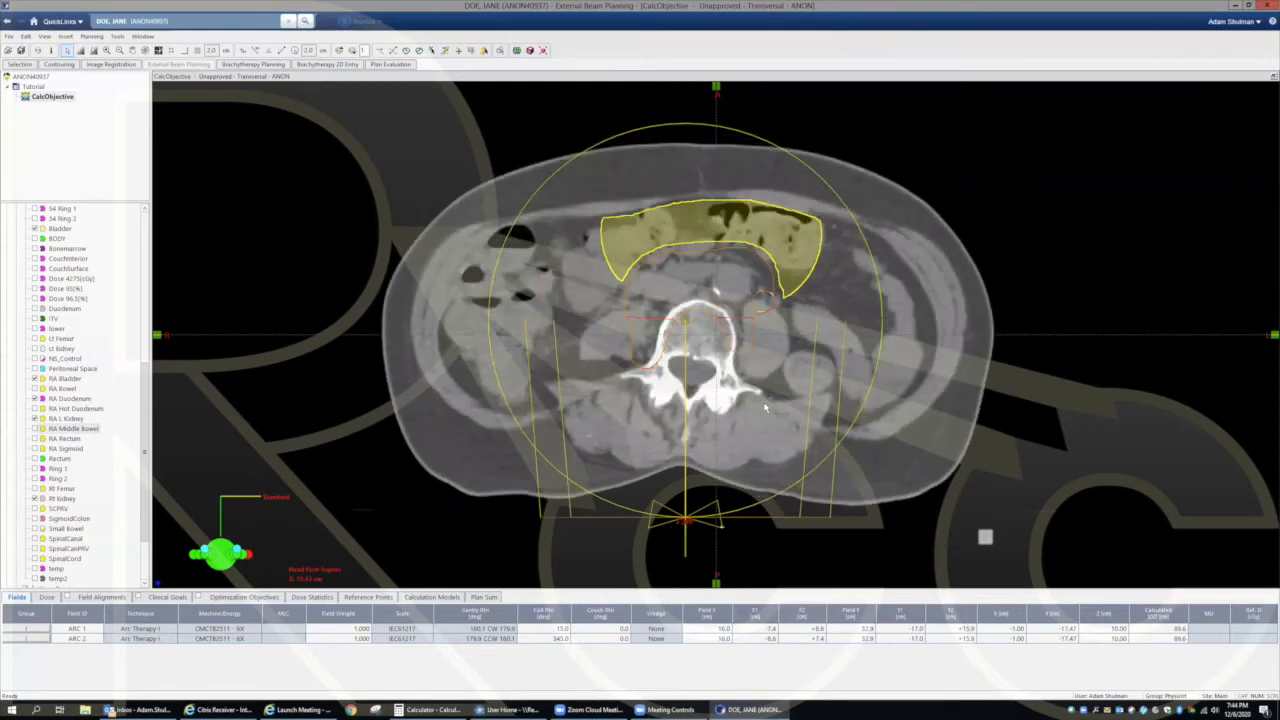
{"action": "scroll", "coordinate": [765, 405], "scroll_direction": "up", "scroll_amount": 8}
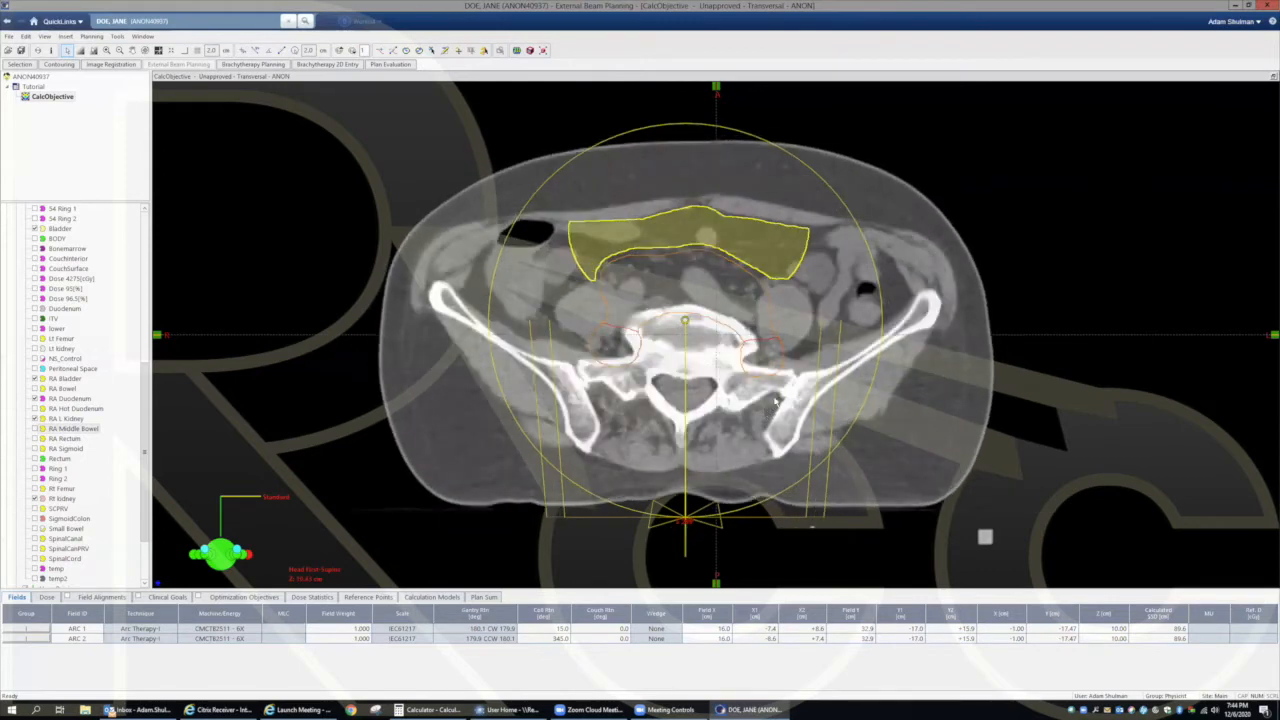
{"action": "scroll", "coordinate": [776, 401], "scroll_direction": "up", "scroll_amount": 6}
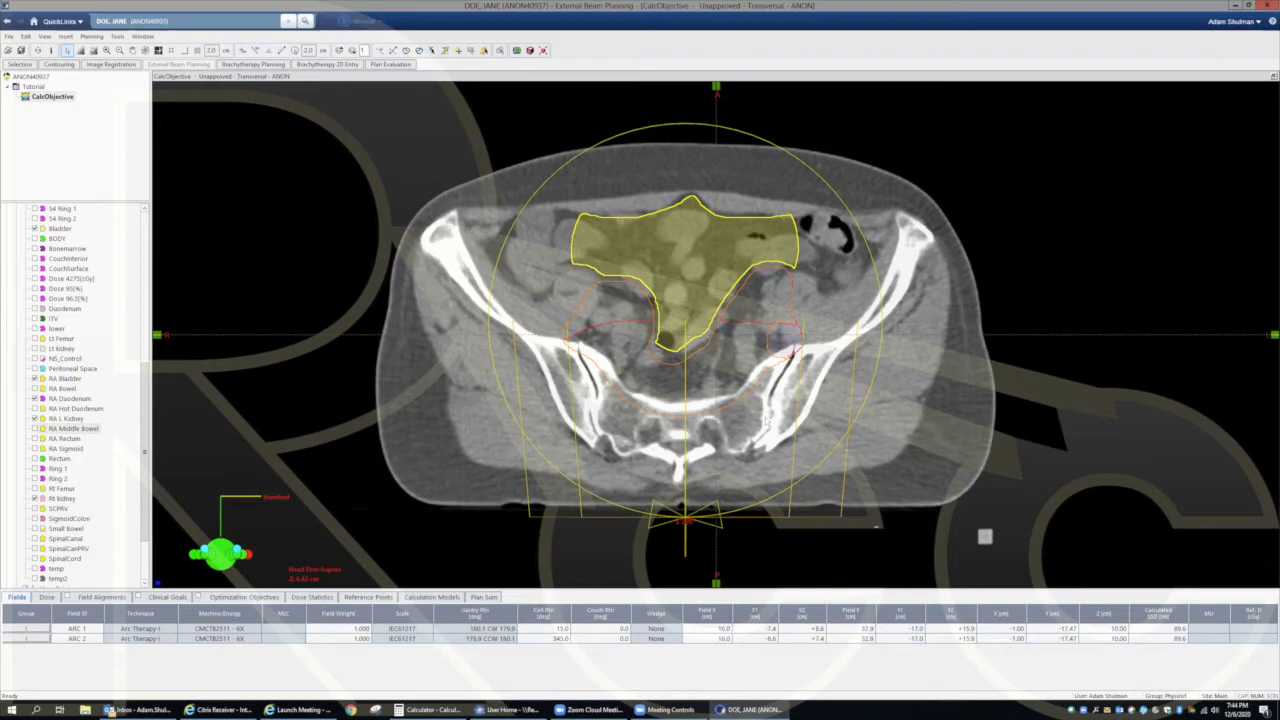
{"action": "scroll", "coordinate": [740, 417], "scroll_direction": "down", "scroll_amount": 8}
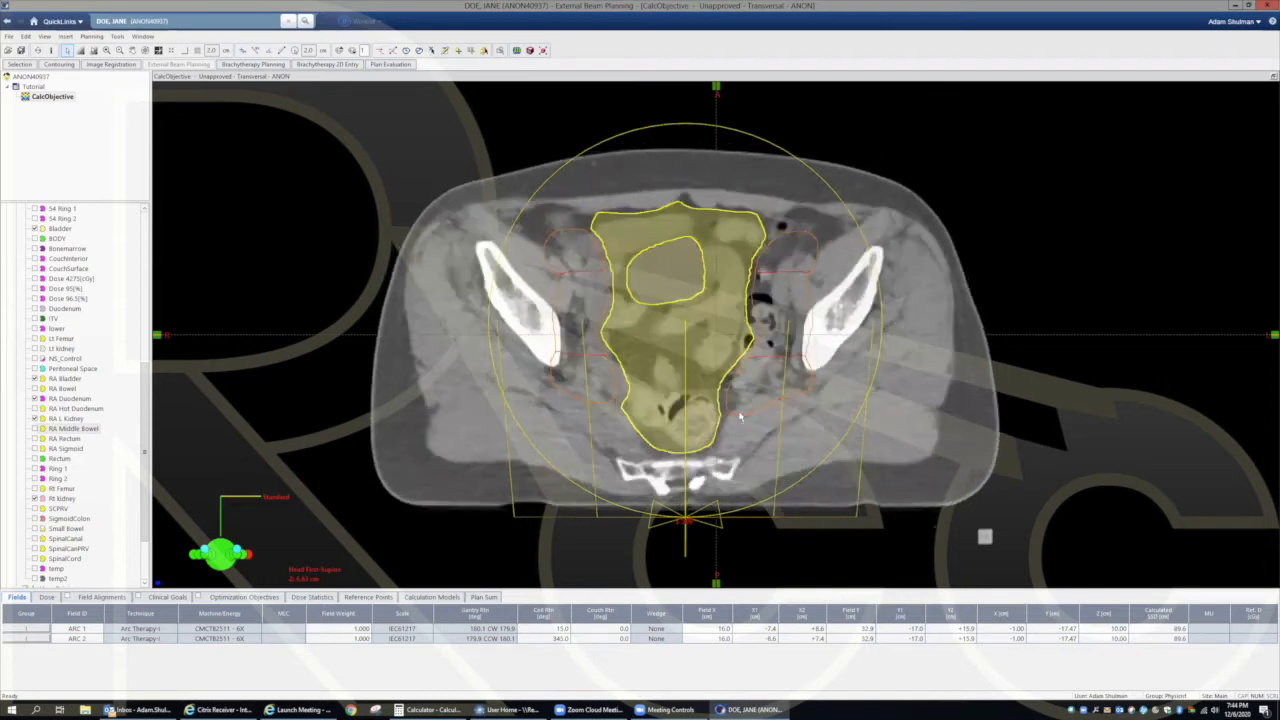
Step: Examine RA Middle Bowel and RA Bladder relative to the RA45 DVH contour from the pubic level up to the upper sacrum
{"action": "scroll", "coordinate": [740, 417], "scroll_direction": "down", "scroll_amount": 10}
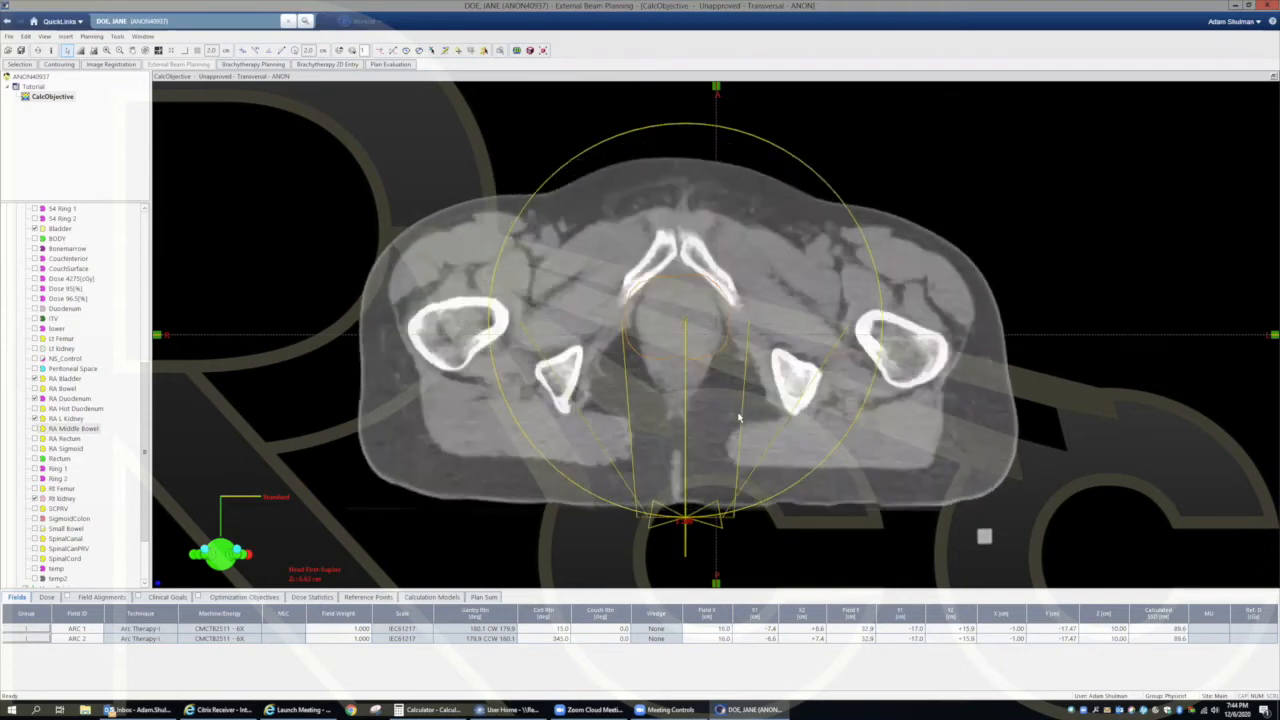
{"action": "scroll", "coordinate": [740, 417], "scroll_direction": "up", "scroll_amount": 5}
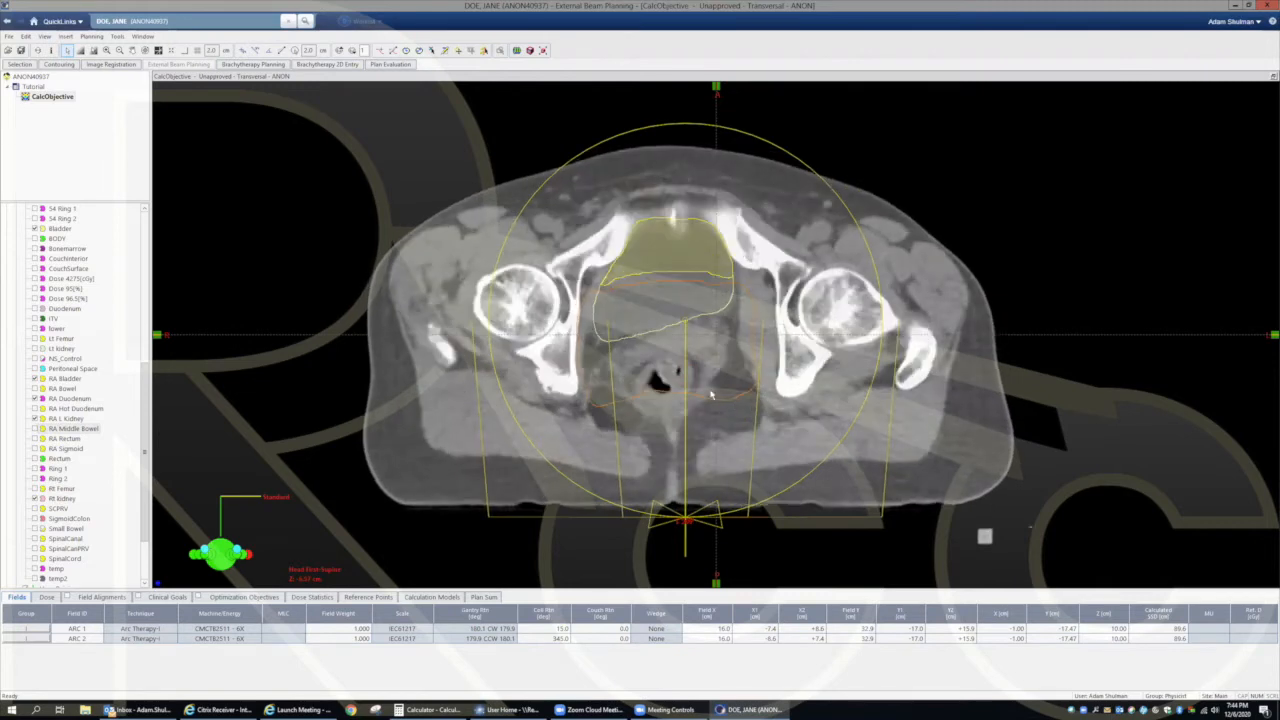
{"action": "scroll", "coordinate": [714, 397], "scroll_direction": "up", "scroll_amount": 8}
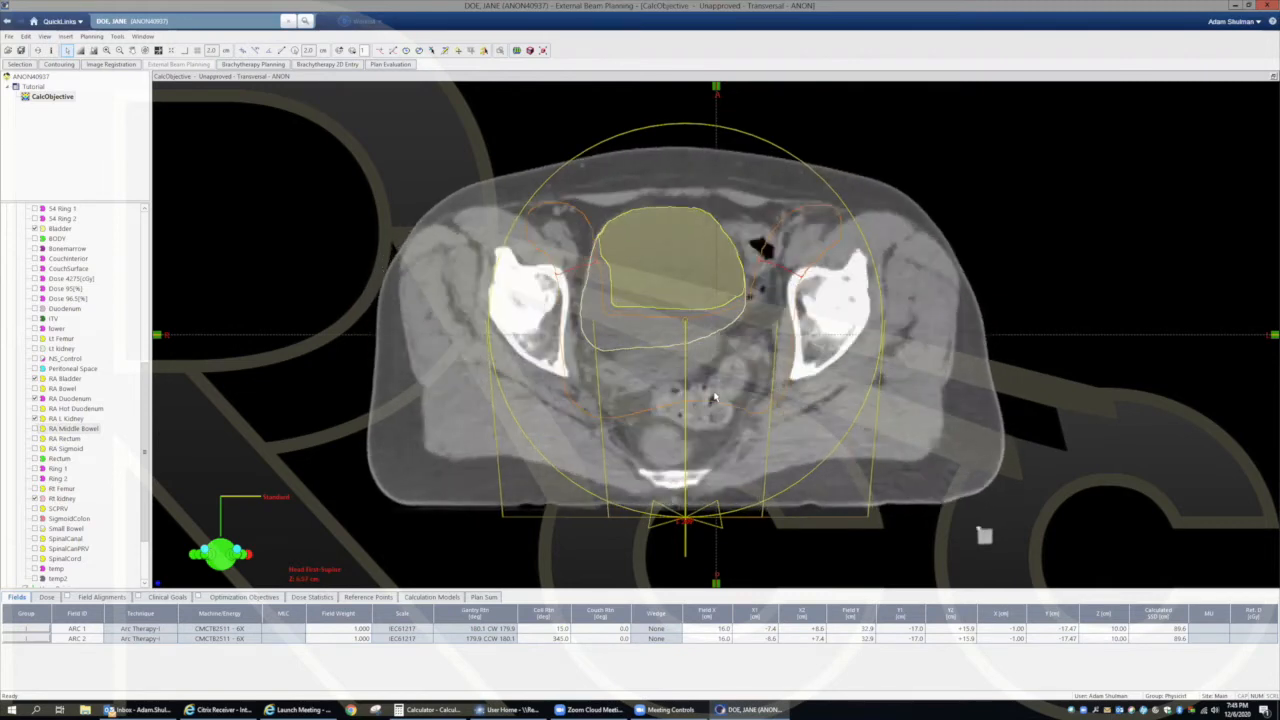
{"action": "scroll", "coordinate": [722, 399], "scroll_direction": "up", "scroll_amount": 2}
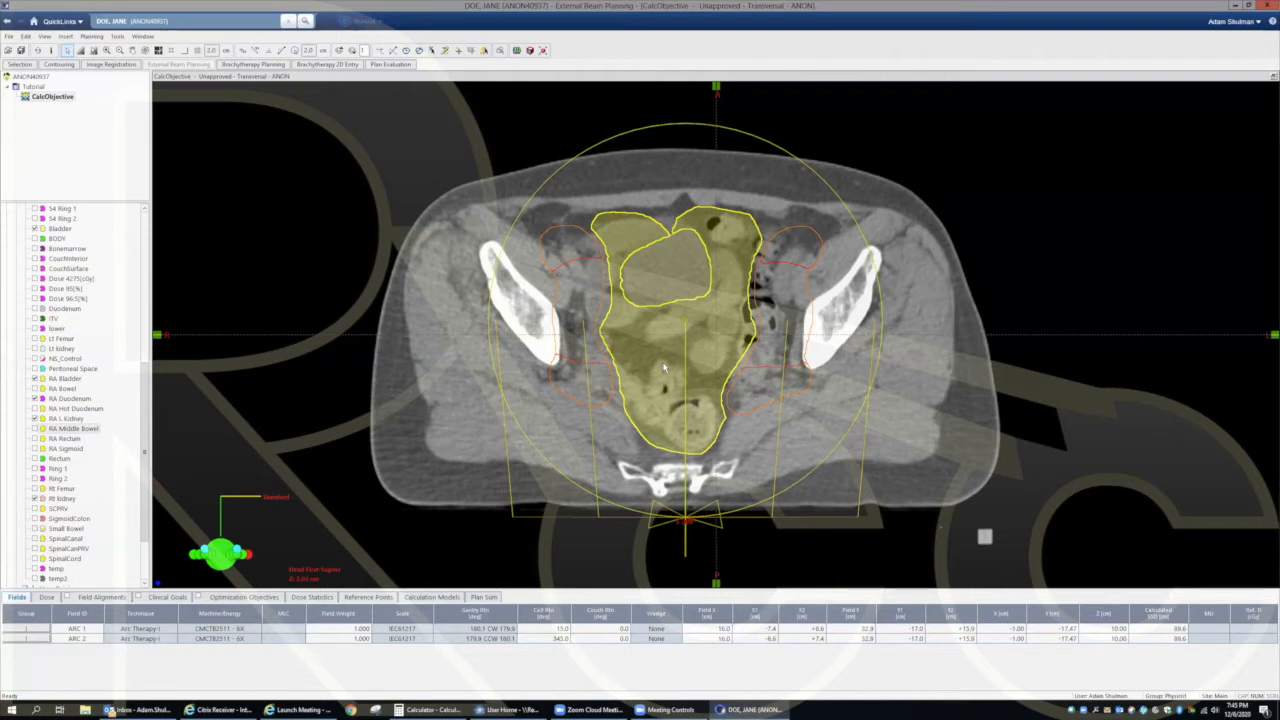
{"action": "scroll", "coordinate": [664, 367], "scroll_direction": "up", "scroll_amount": 4}
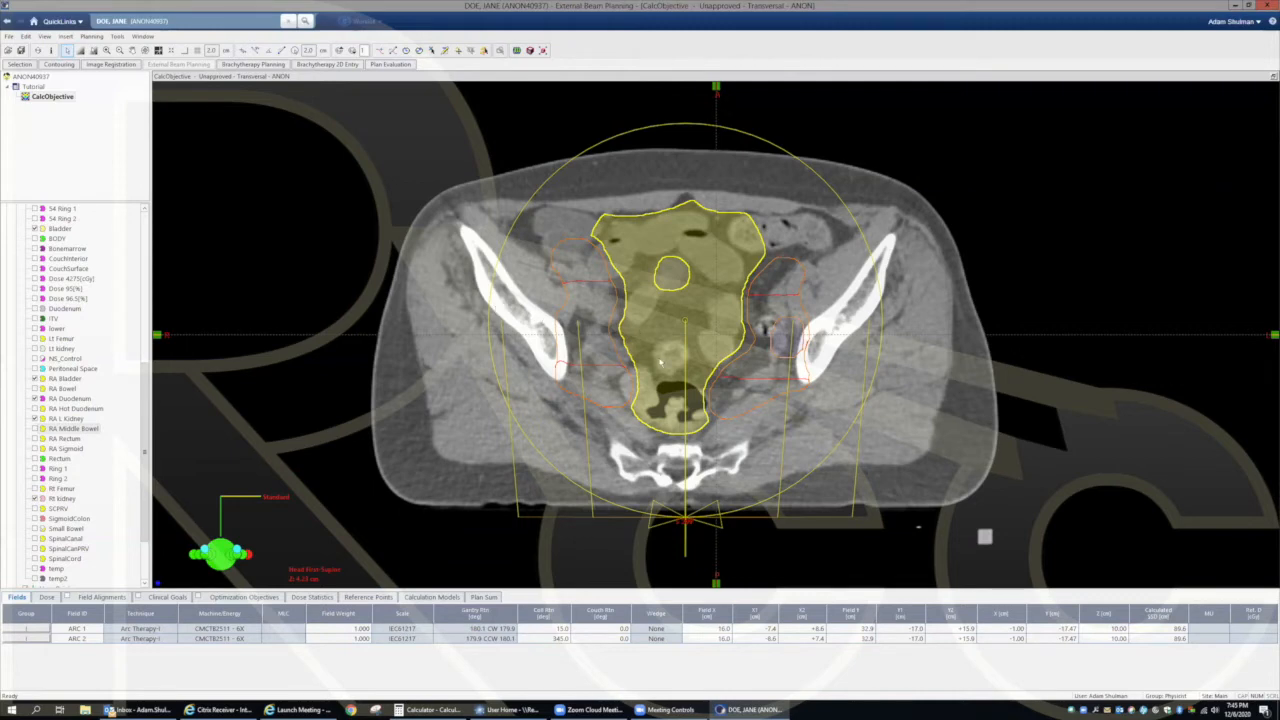
{"action": "scroll", "coordinate": [660, 365], "scroll_direction": "down", "scroll_amount": 10}
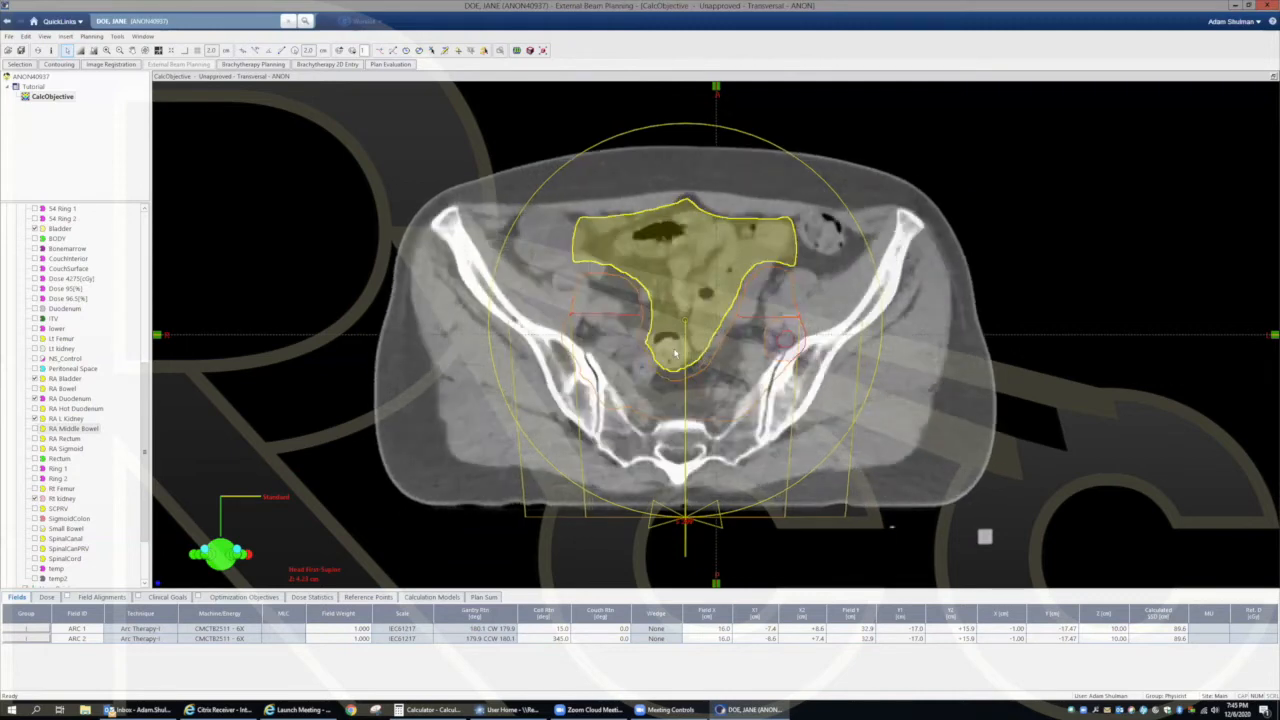
{"action": "scroll", "coordinate": [676, 352], "scroll_direction": "down", "scroll_amount": 8}
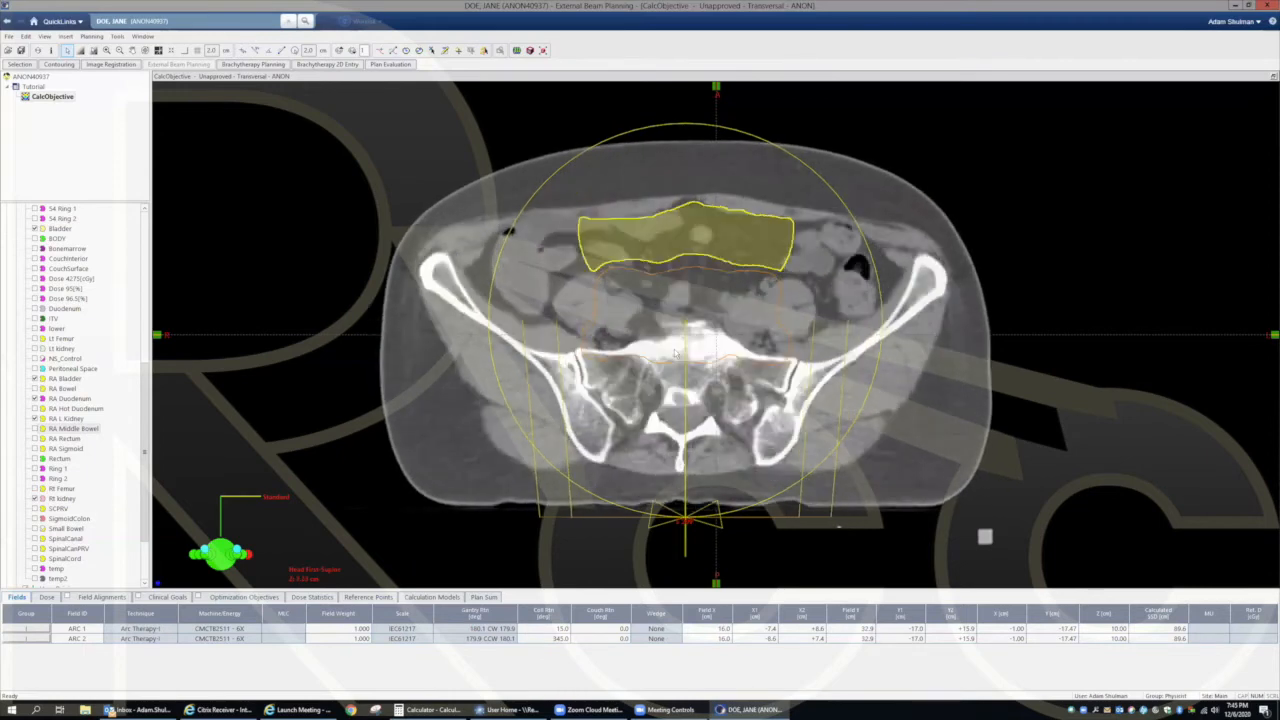
{"action": "scroll", "coordinate": [672, 355], "scroll_direction": "down", "scroll_amount": 8}
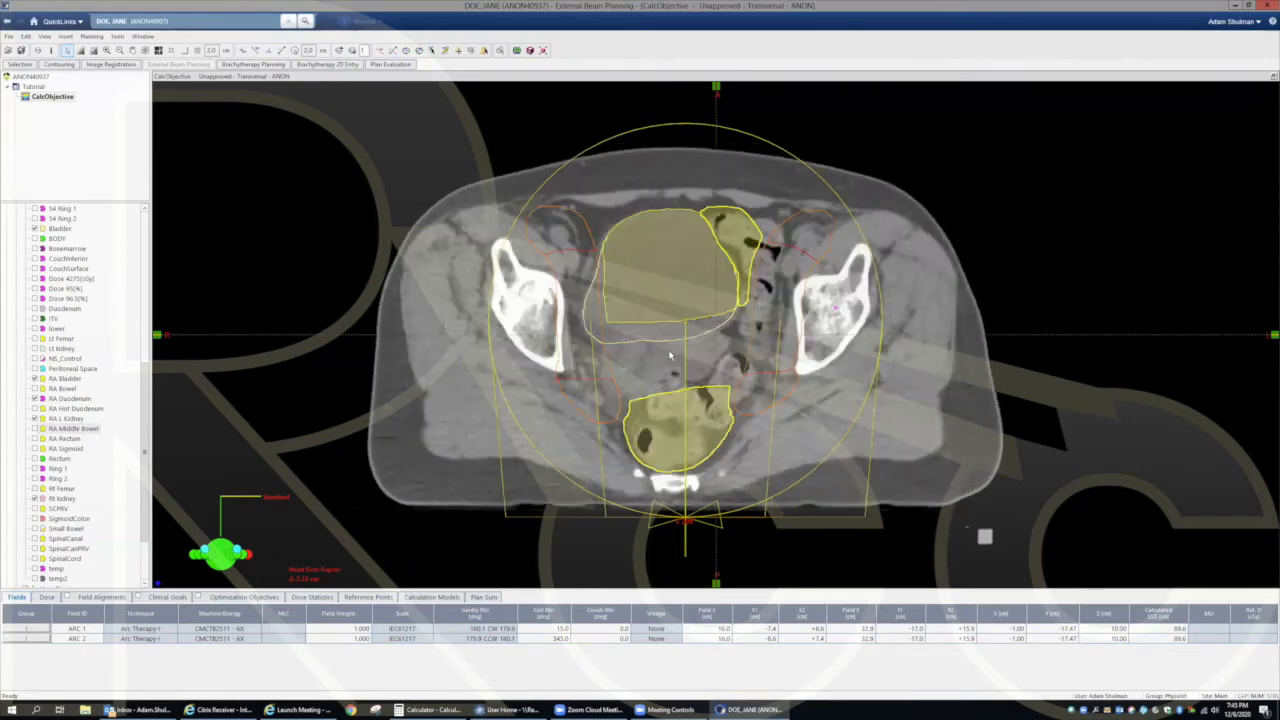
{"action": "scroll", "coordinate": [670, 355], "scroll_direction": "down", "scroll_amount": 8}
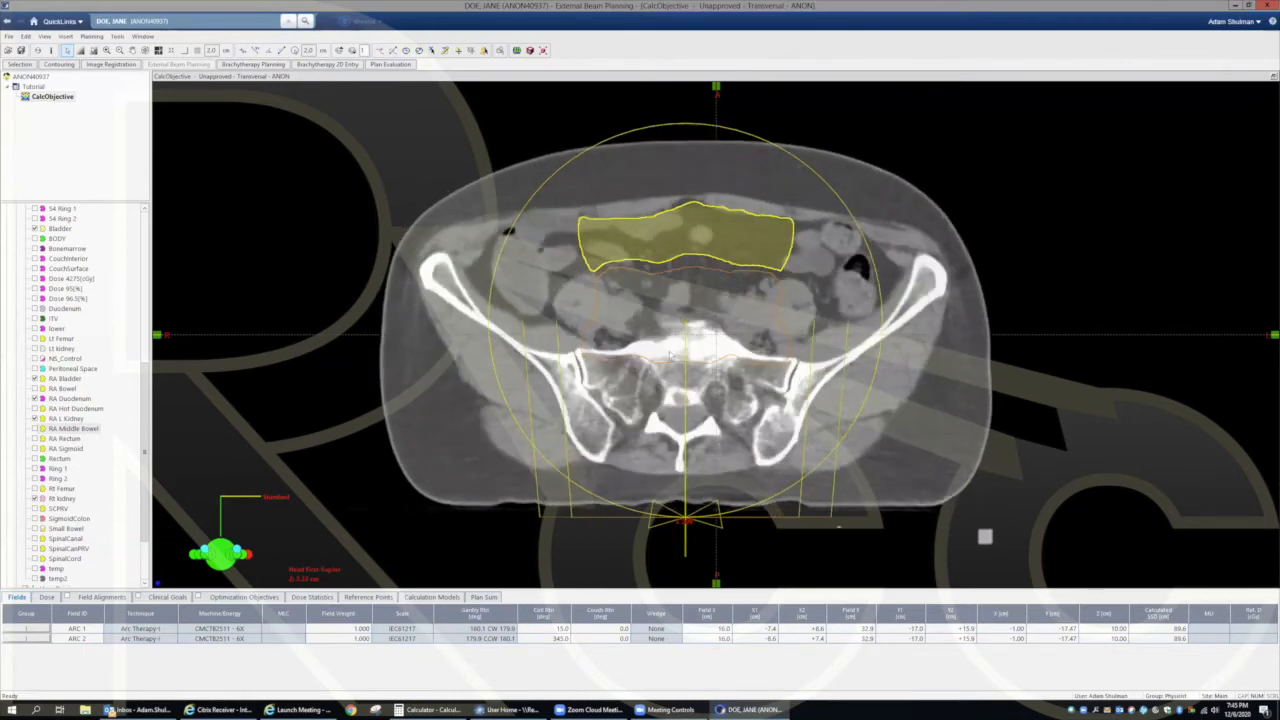
Step: Display 54 PTV Bowel and examine it from the upper sacrum down through the pelvic slices
{"action": "left_click_drag", "start_coordinate": [146, 428], "coordinate": [142, 284]}
{"action": "left_click", "coordinate": [36, 248]}
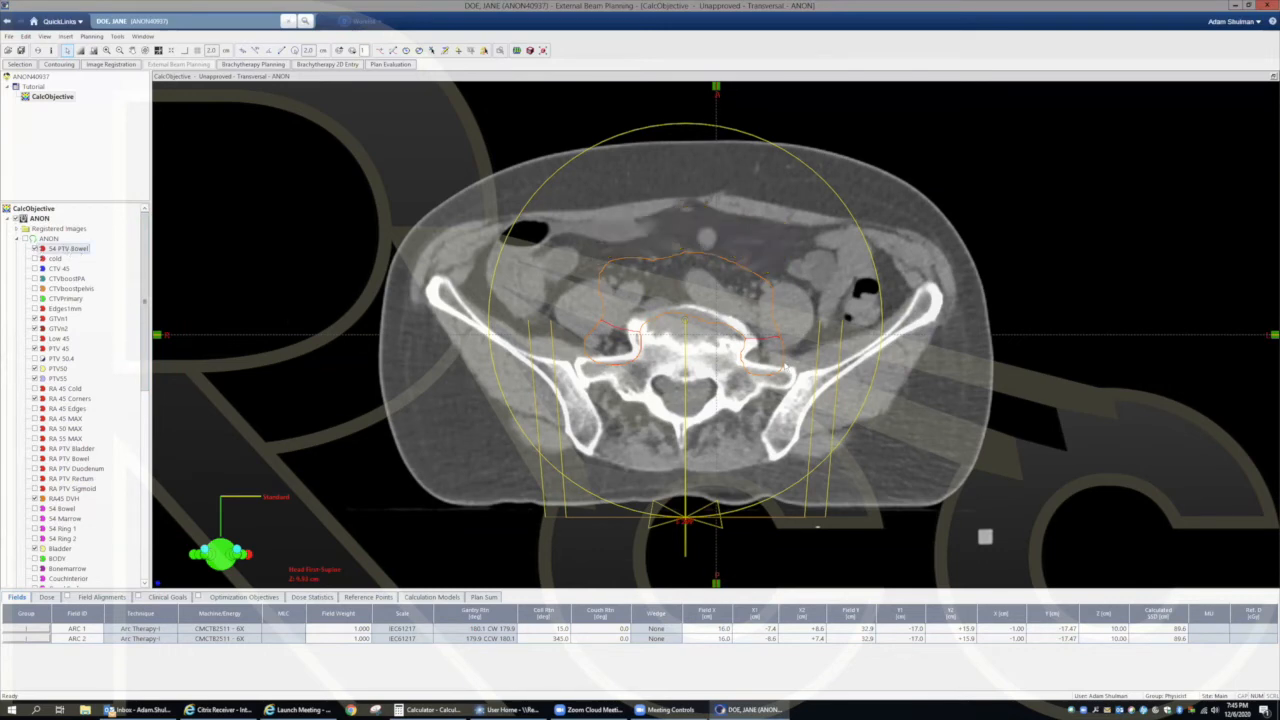
{"action": "scroll", "coordinate": [822, 359], "scroll_direction": "down", "scroll_amount": 5}
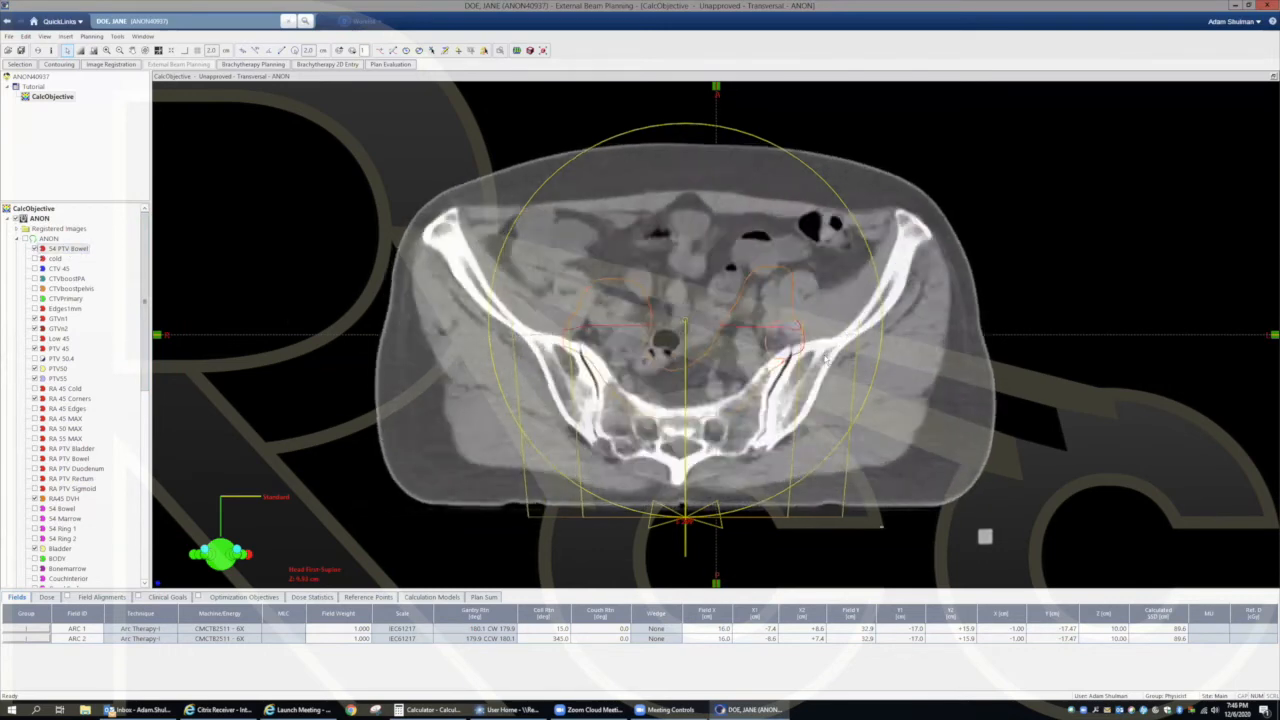
{"action": "scroll", "coordinate": [826, 359], "scroll_direction": "down", "scroll_amount": 10}
{"action": "scroll", "coordinate": [770, 348], "scroll_direction": "up", "scroll_amount": 8}
{"action": "scroll", "coordinate": [810, 333], "scroll_direction": "up", "scroll_amount": 1}
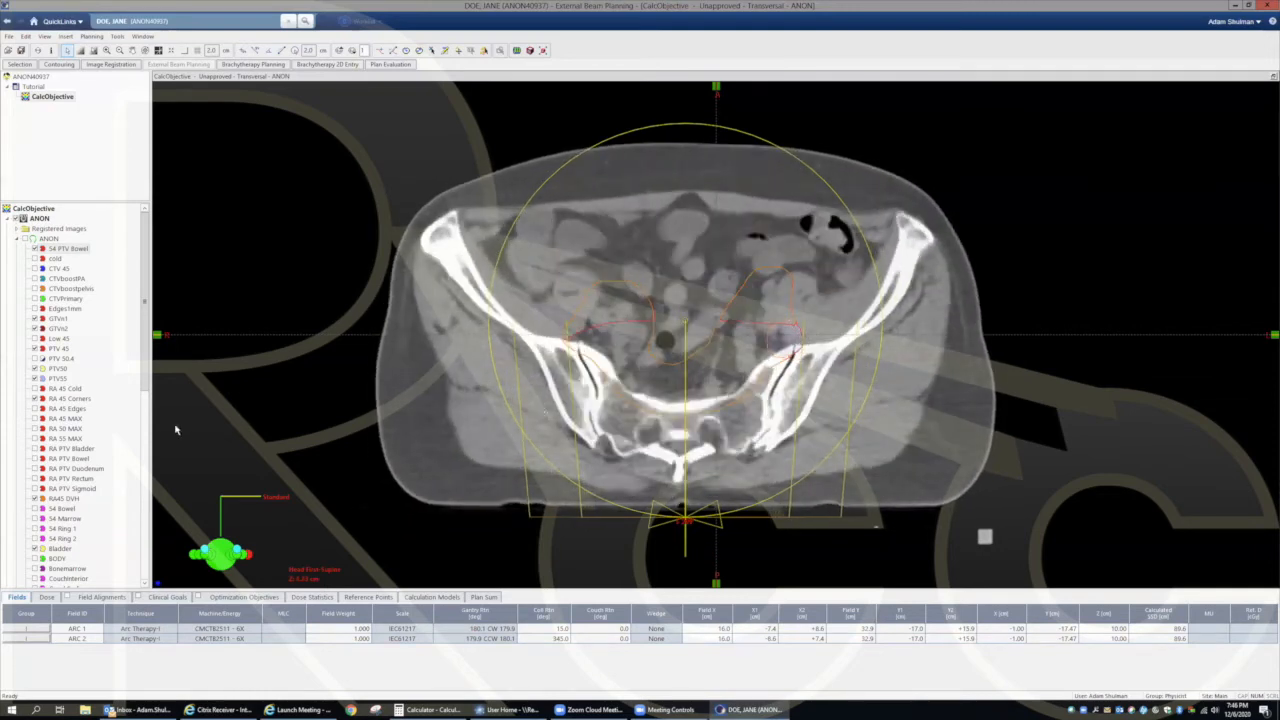
Step: Highlight RA PTV Bowel and inspect its overlap with the target on the sacral slice
{"action": "scroll", "coordinate": [95, 405], "scroll_direction": "down", "scroll_amount": 2}
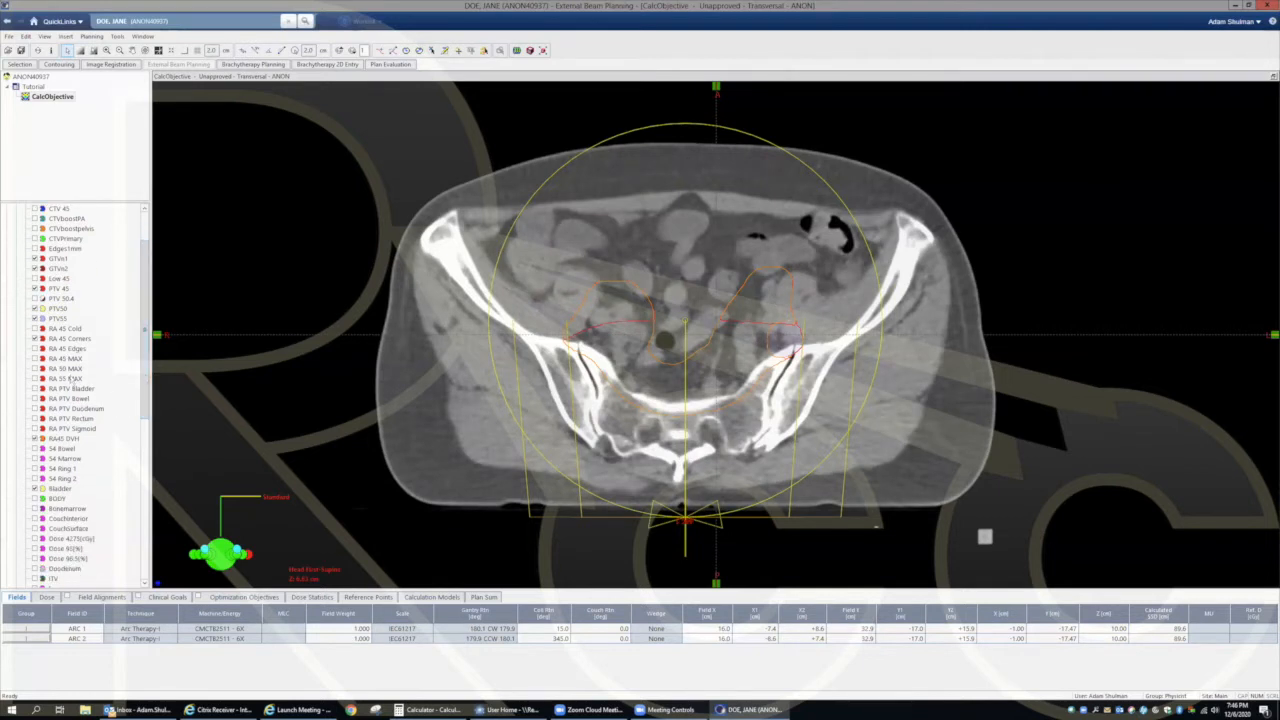
{"action": "left_click", "coordinate": [35, 398]}
{"action": "left_click", "coordinate": [67, 400]}
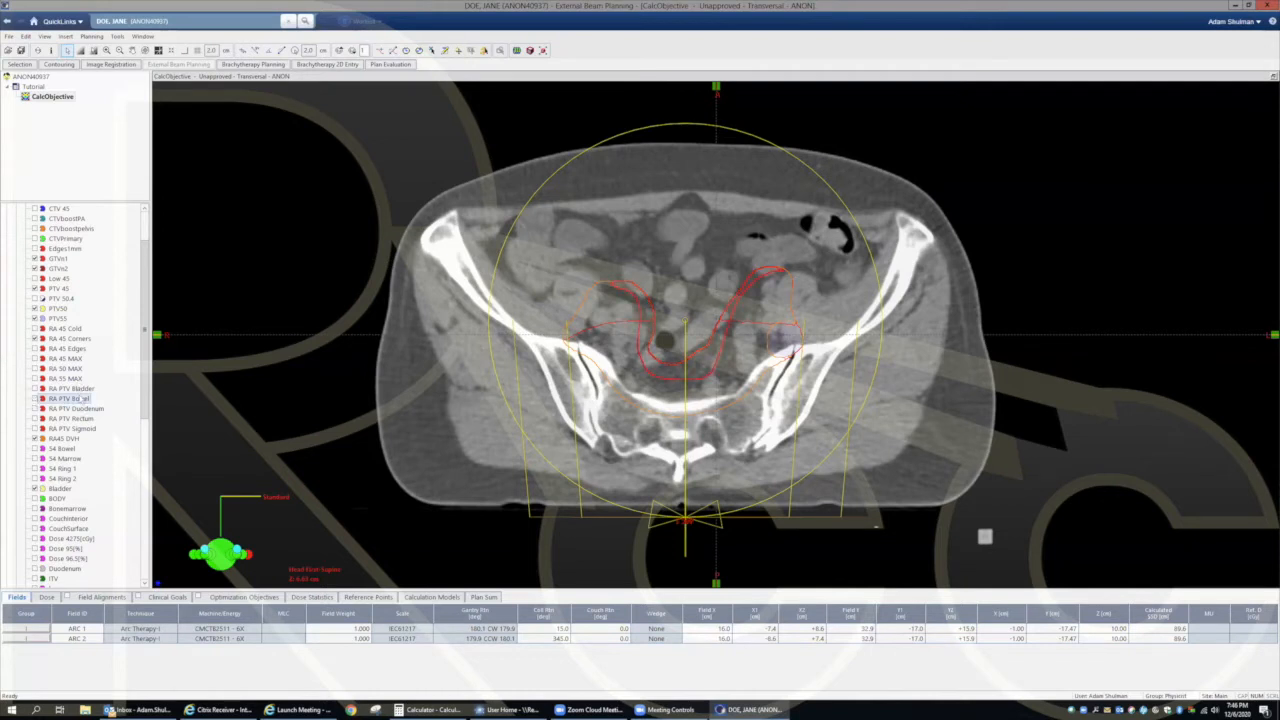
{"action": "scroll", "coordinate": [78, 386], "scroll_direction": "down", "scroll_amount": 2}
{"action": "scroll", "coordinate": [60, 436], "scroll_direction": "up", "scroll_amount": 4}
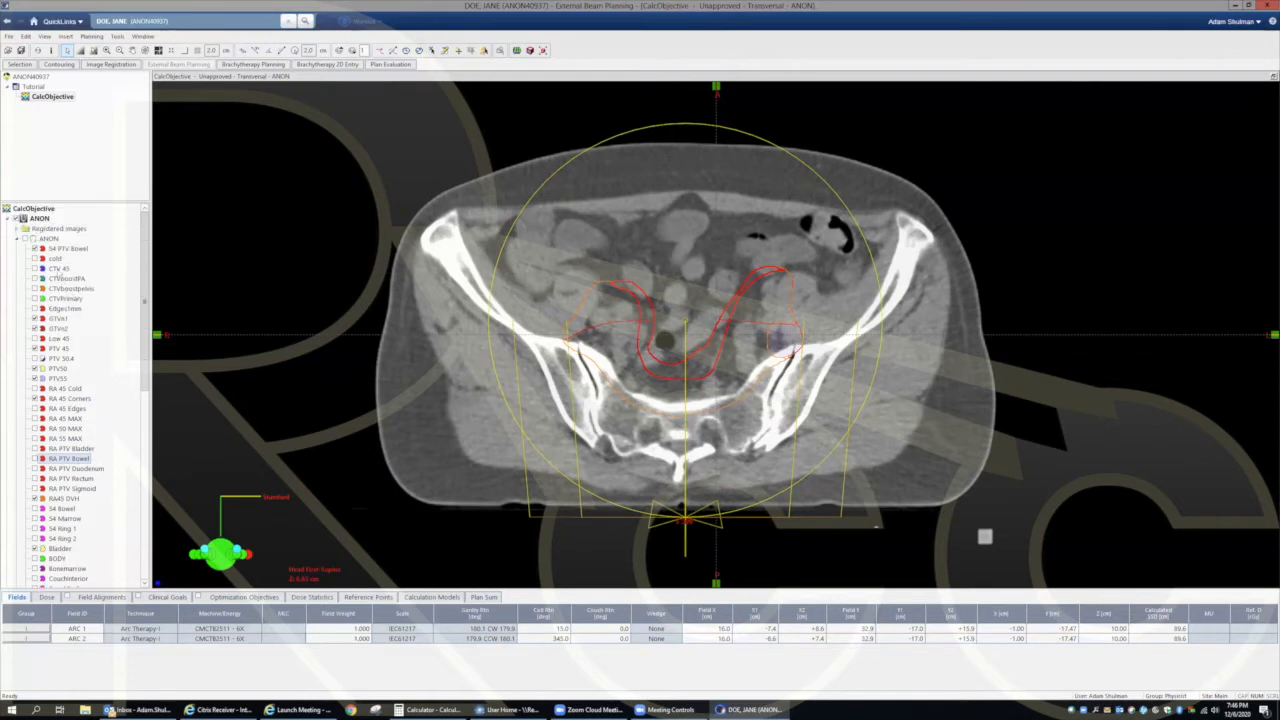
Step: Highlight 54 PTV Bowel for comparison at the sacrum and follow it up to the para-aortic nodal boost
{"action": "left_click", "coordinate": [66, 249]}
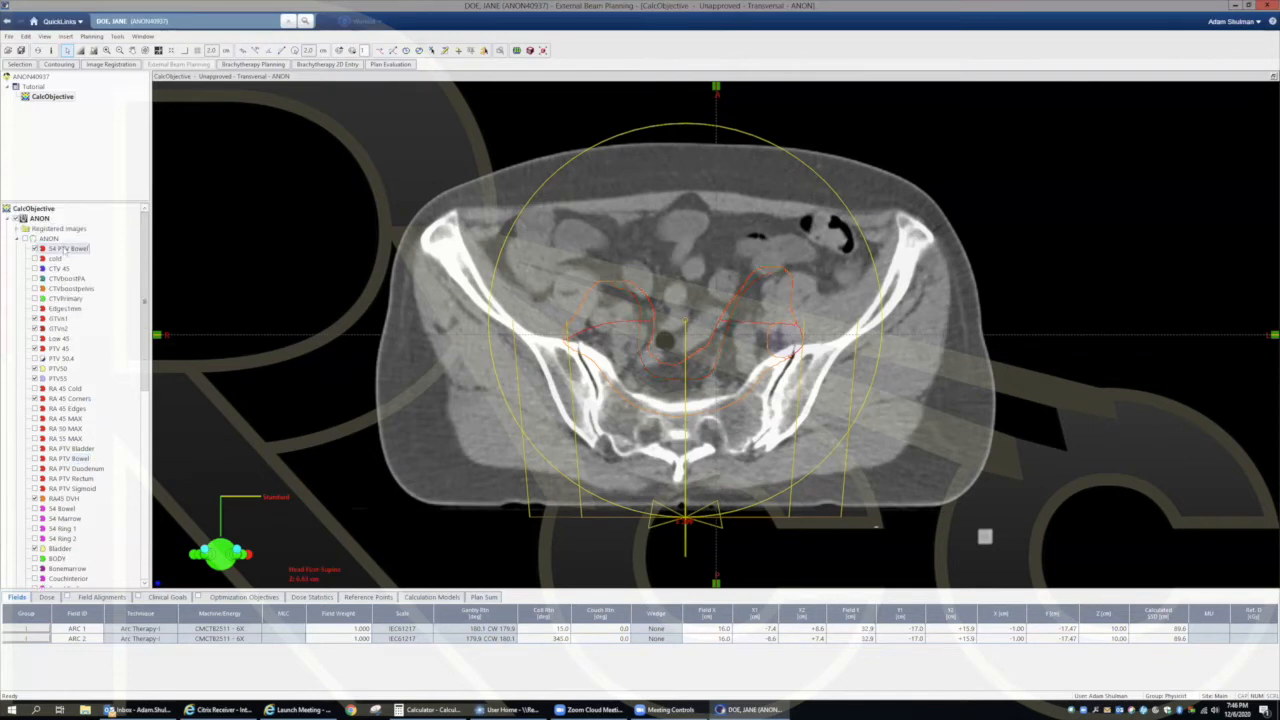
{"action": "scroll", "coordinate": [789, 396], "scroll_direction": "up", "scroll_amount": 10}
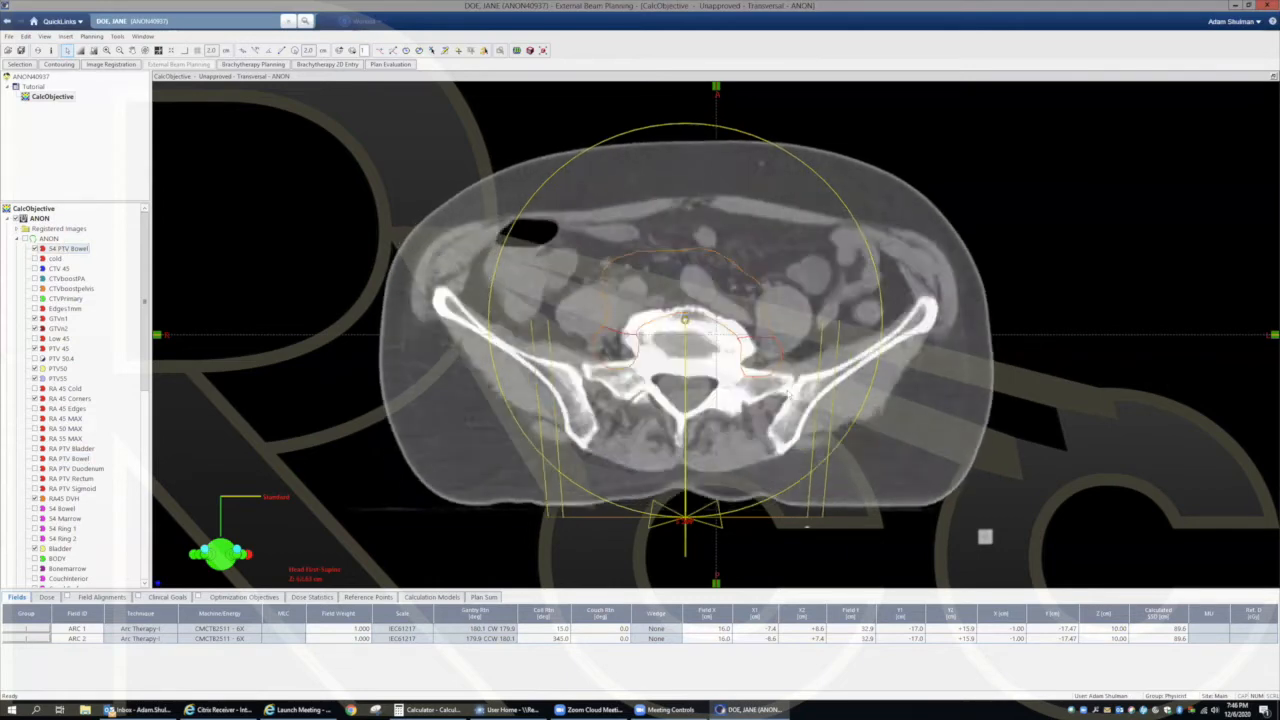
{"action": "scroll", "coordinate": [789, 396], "scroll_direction": "up", "scroll_amount": 6}
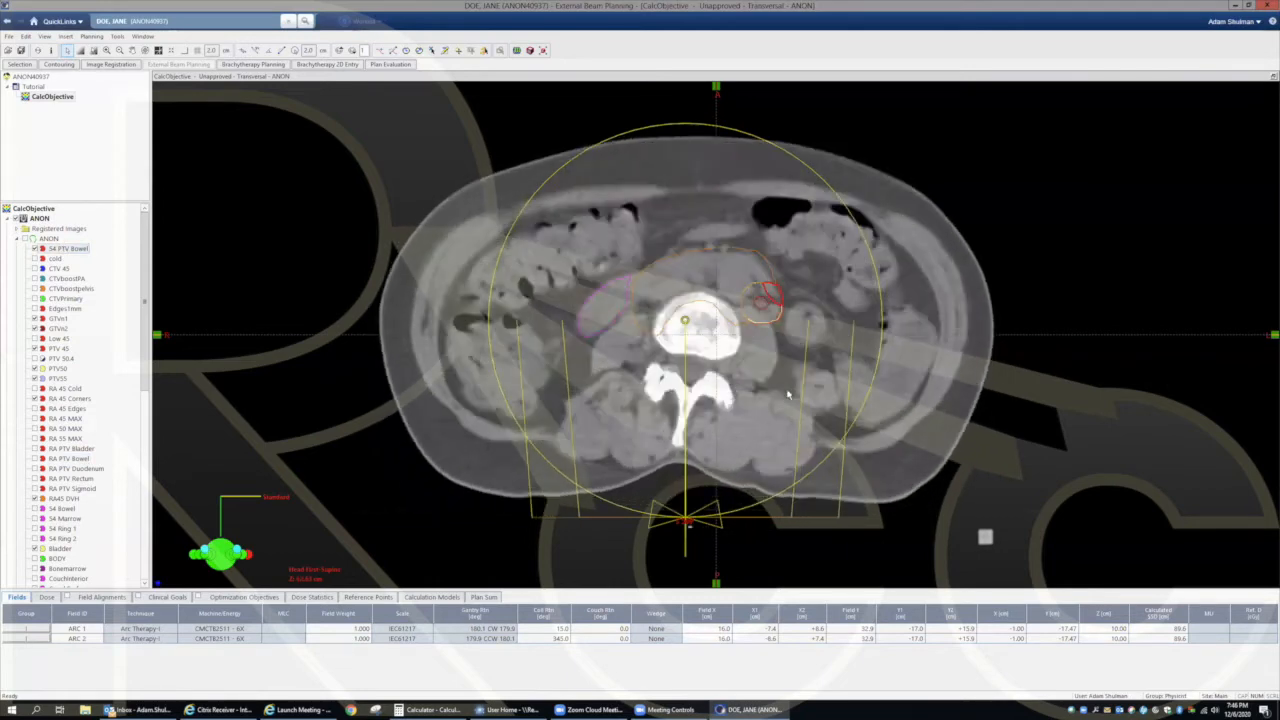
{"action": "scroll", "coordinate": [769, 326], "scroll_direction": "up", "scroll_amount": 2}
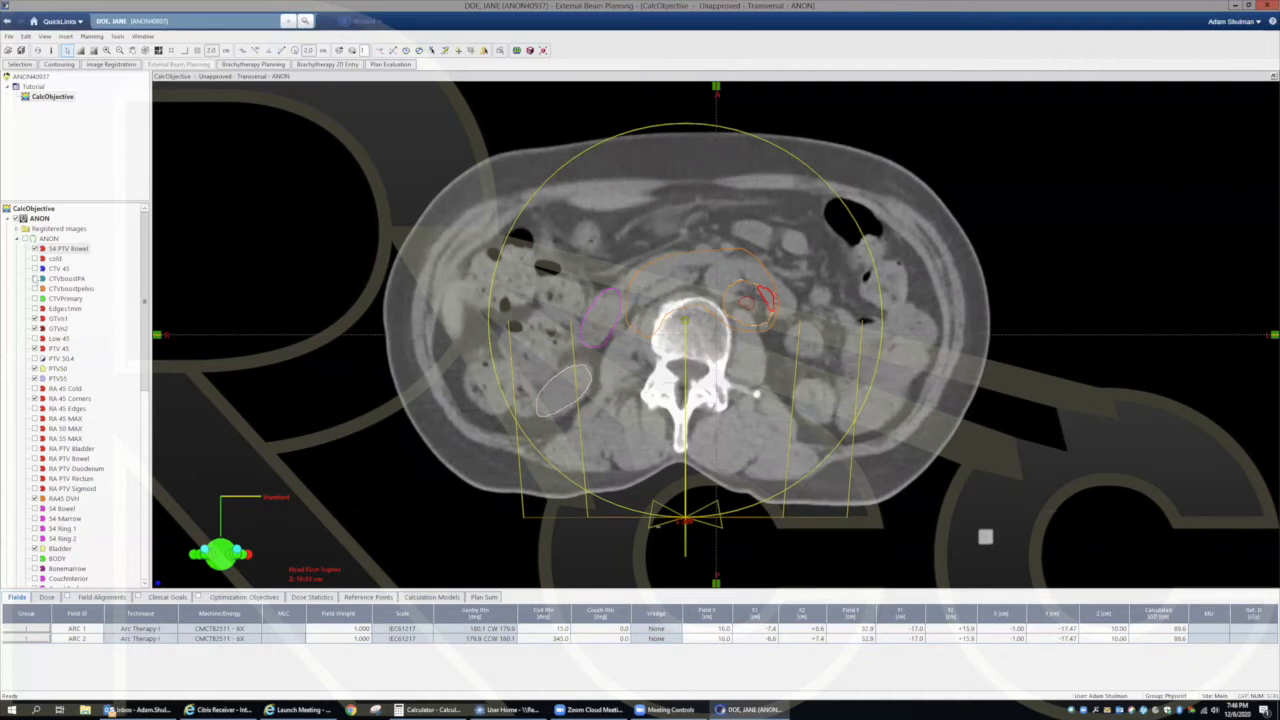
Step: Examine 54 PTV Bowel around the para-aortic nodal boost, together with RA Duodenum and both kidneys, across the renal slices
{"action": "left_click_drag", "start_coordinate": [146, 318], "coordinate": [137, 443]}
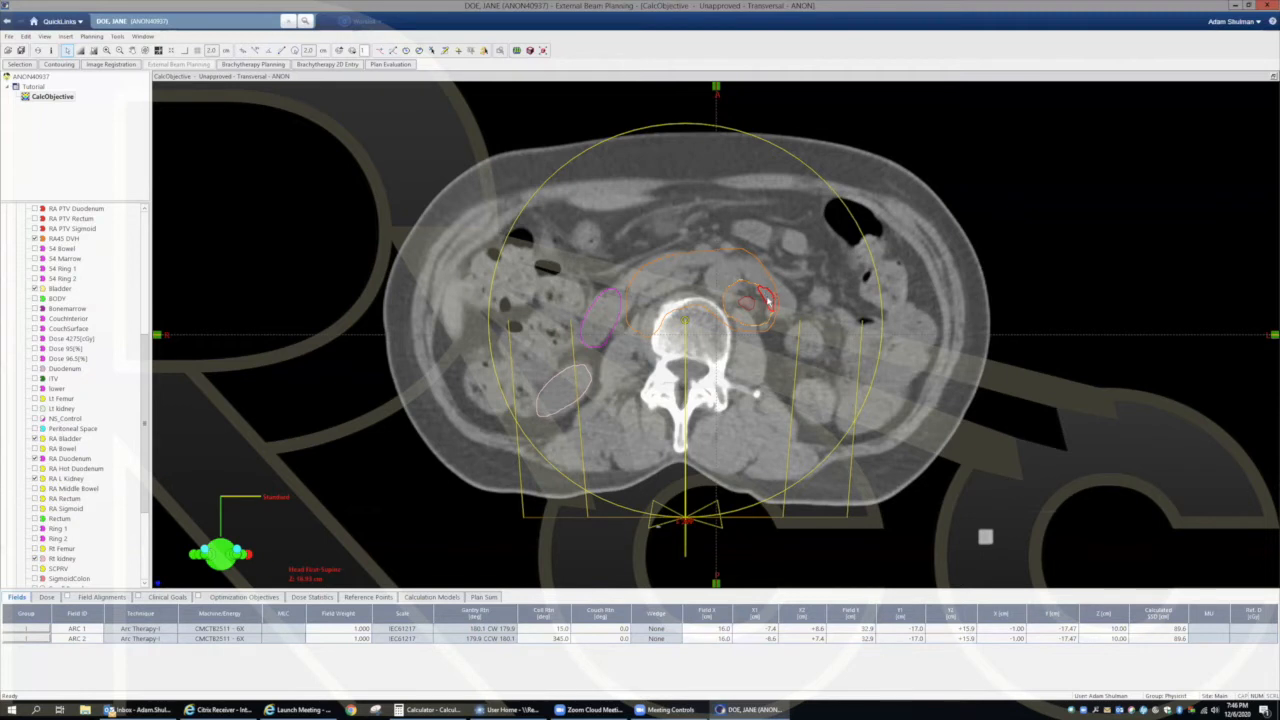
{"action": "scroll", "coordinate": [760, 318], "scroll_direction": "down", "scroll_amount": 1}
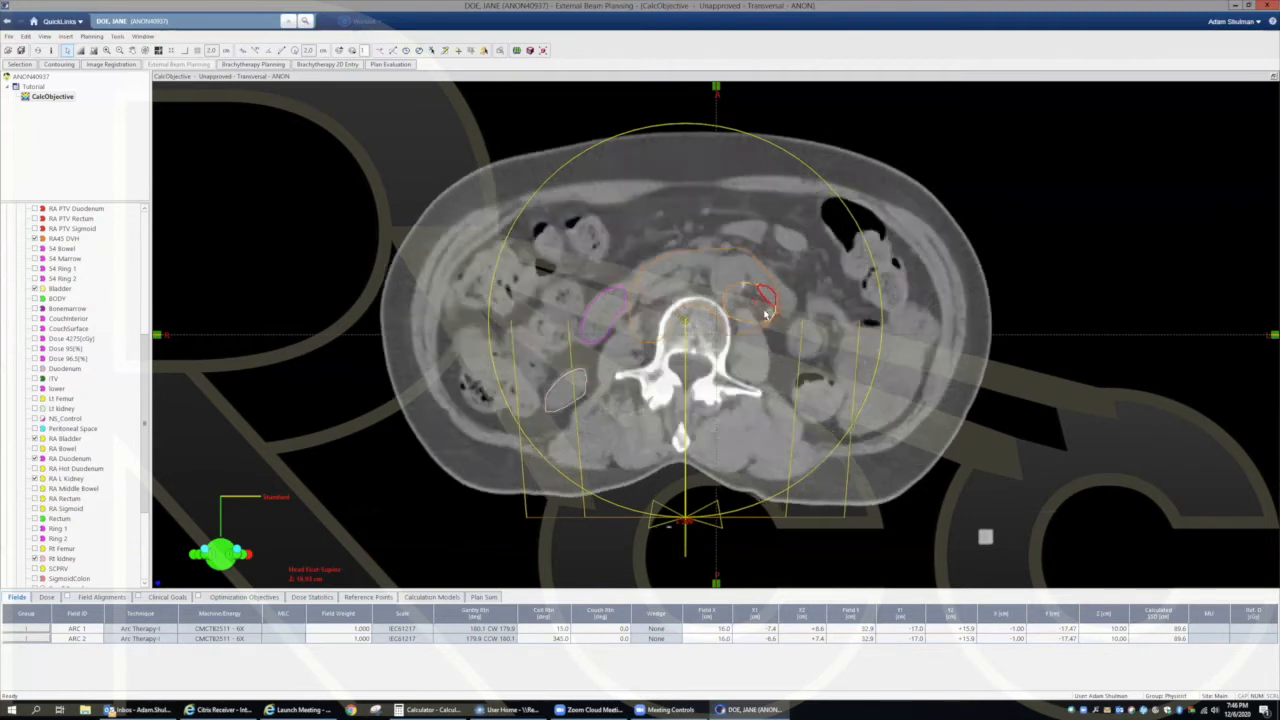
{"action": "scroll", "coordinate": [770, 324], "scroll_direction": "down", "scroll_amount": 1}
{"action": "scroll", "coordinate": [771, 325], "scroll_direction": "up", "scroll_amount": 6}
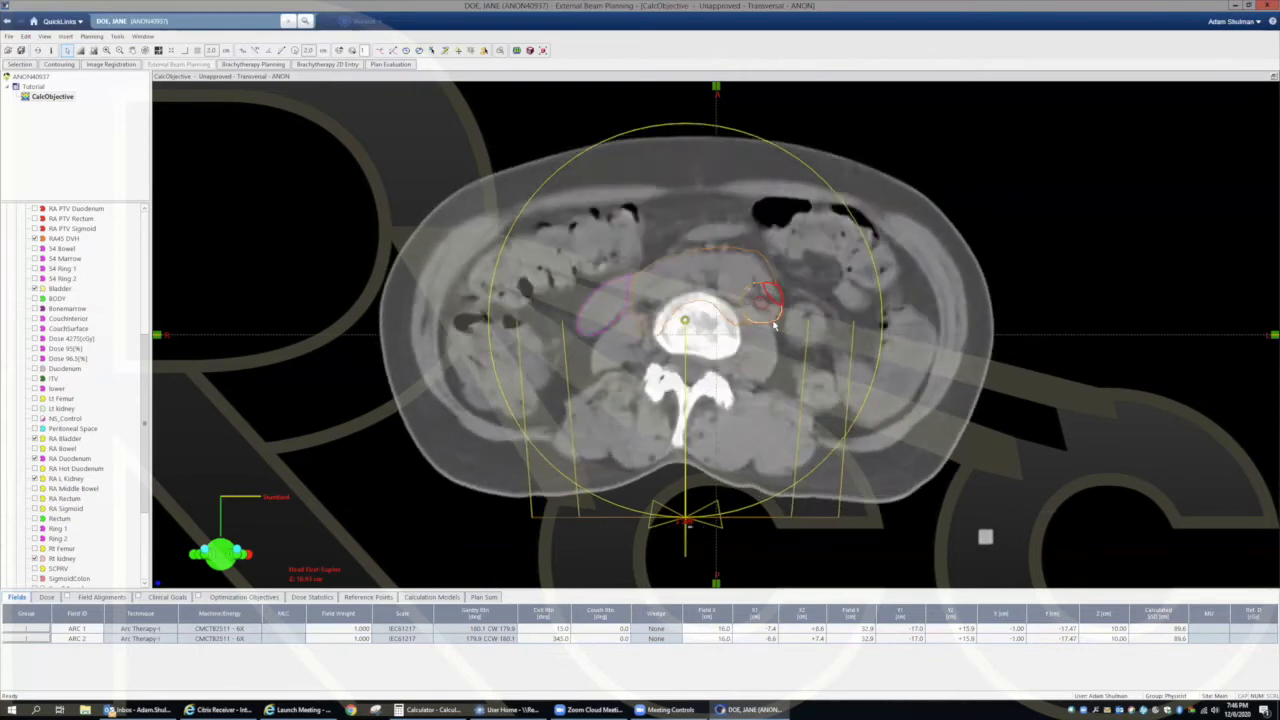
{"action": "scroll", "coordinate": [774, 330], "scroll_direction": "up", "scroll_amount": 1}
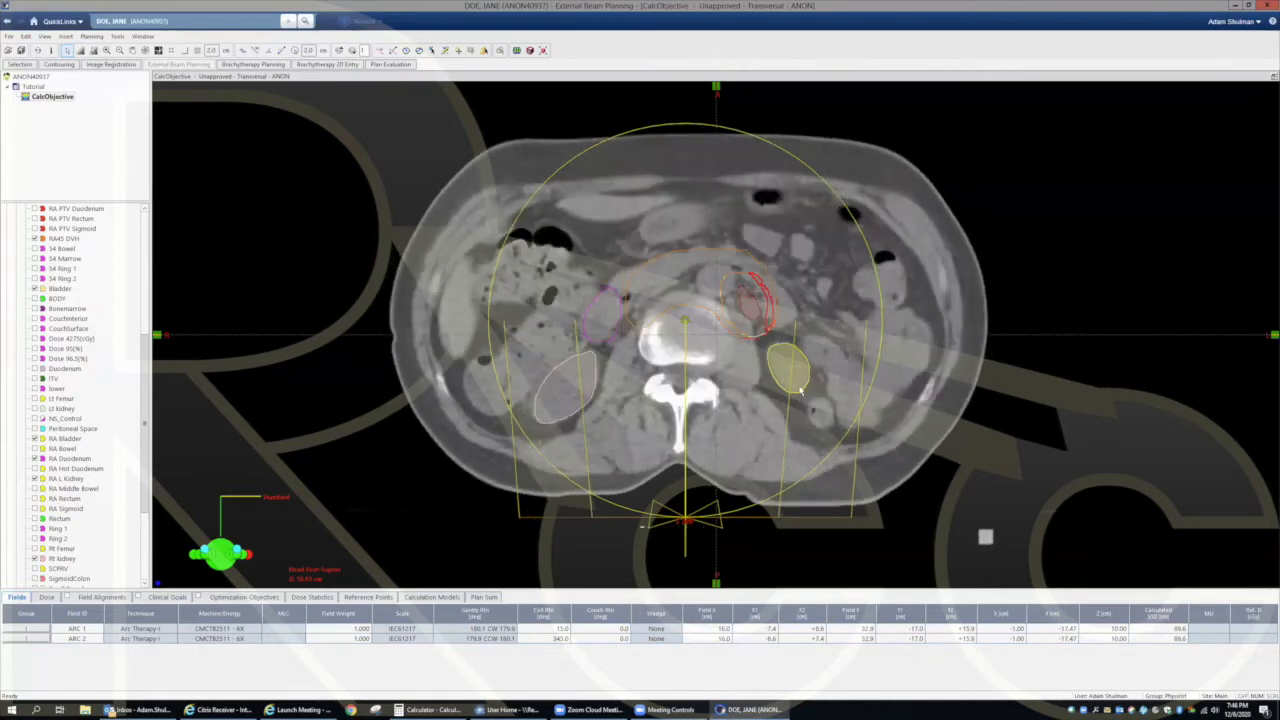
{"action": "scroll", "coordinate": [737, 357], "scroll_direction": "up", "scroll_amount": 6}
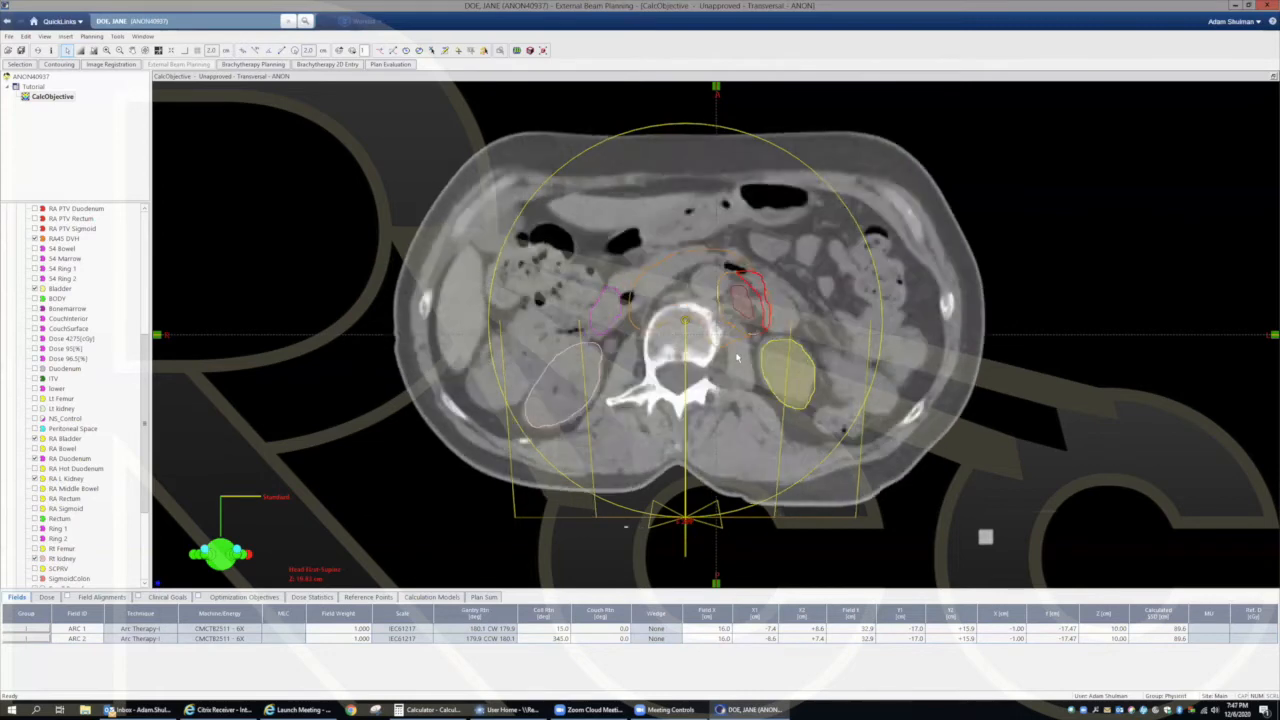
{"action": "scroll", "coordinate": [737, 357], "scroll_direction": "up", "scroll_amount": 8}
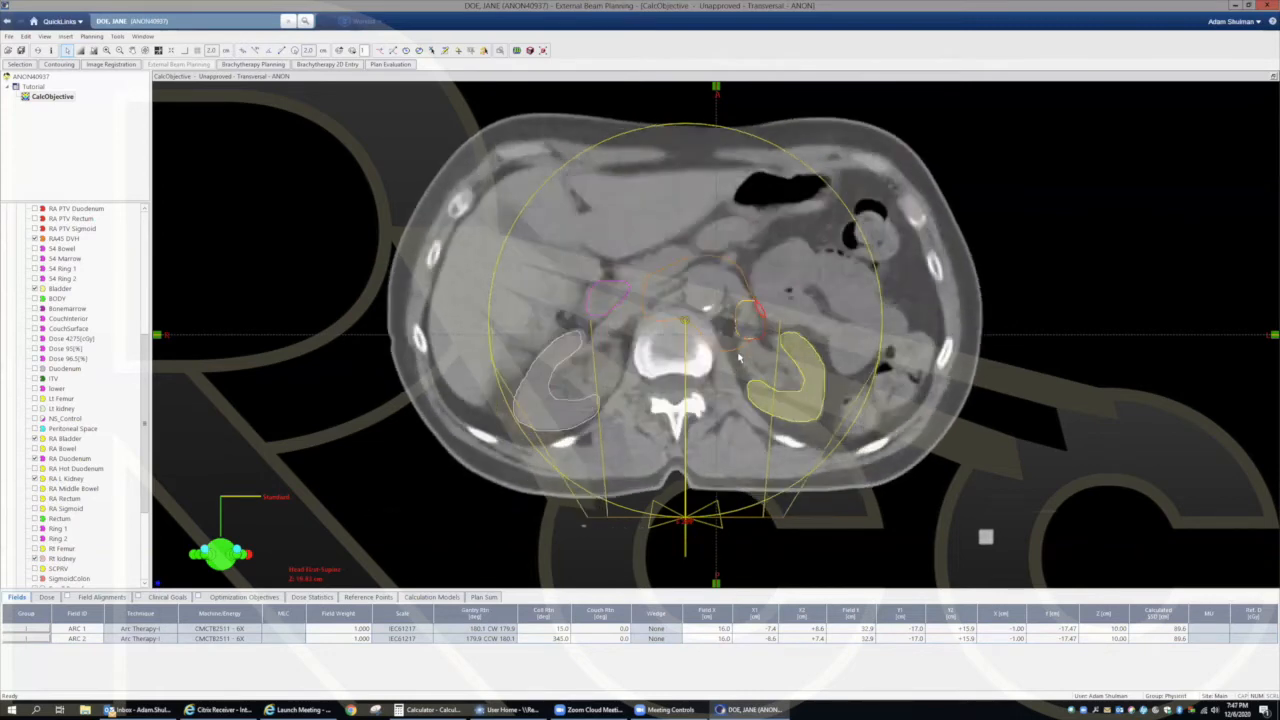
{"action": "scroll", "coordinate": [739, 356], "scroll_direction": "up", "scroll_amount": 6}
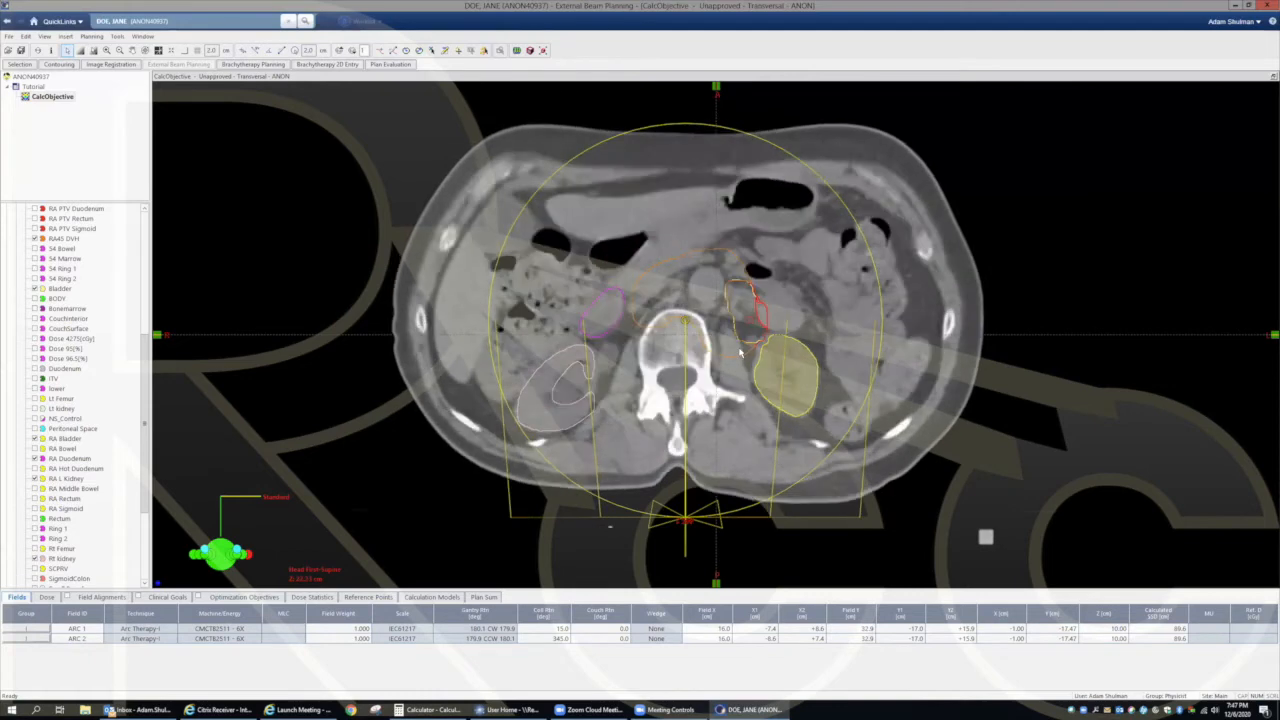
{"action": "scroll", "coordinate": [740, 353], "scroll_direction": "up", "scroll_amount": 6}
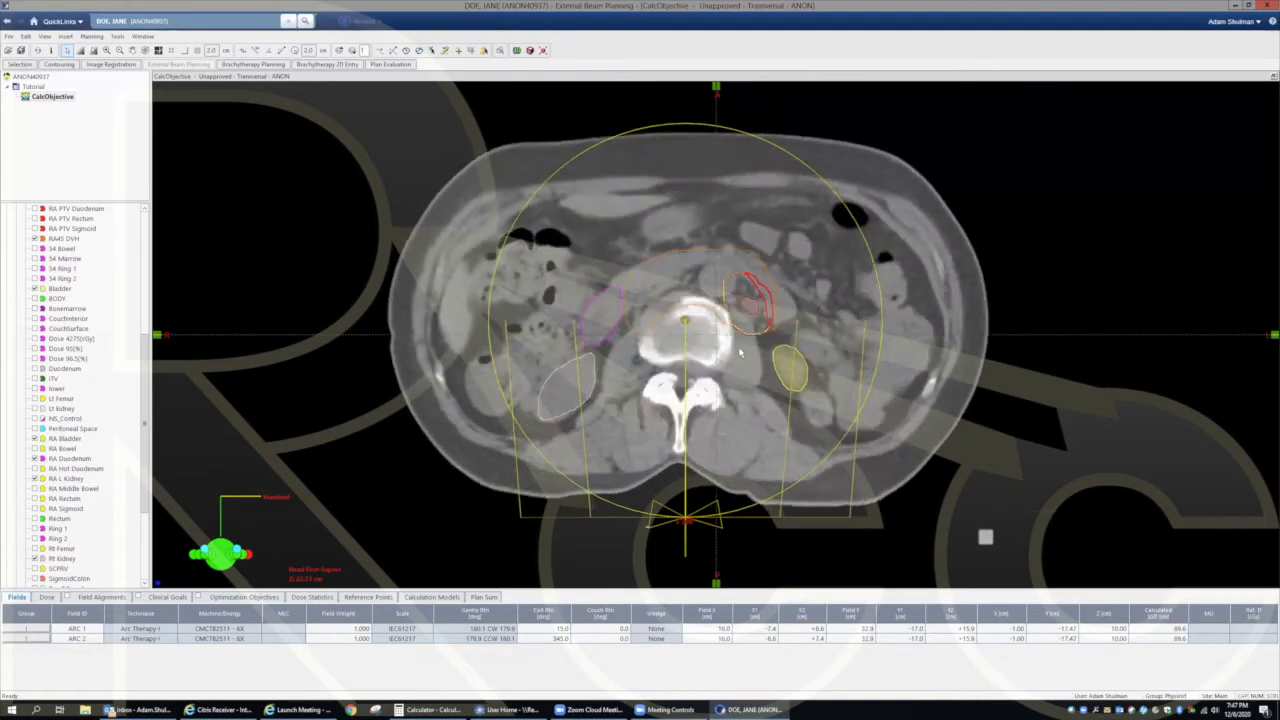
{"action": "scroll", "coordinate": [740, 352], "scroll_direction": "up", "scroll_amount": 1}
Step: Hide 54 PTV Bowel, highlight PTV50, and review the targets from the lower kidney level down to the sacrum
{"action": "left_click_drag", "start_coordinate": [145, 363], "coordinate": [145, 300]}
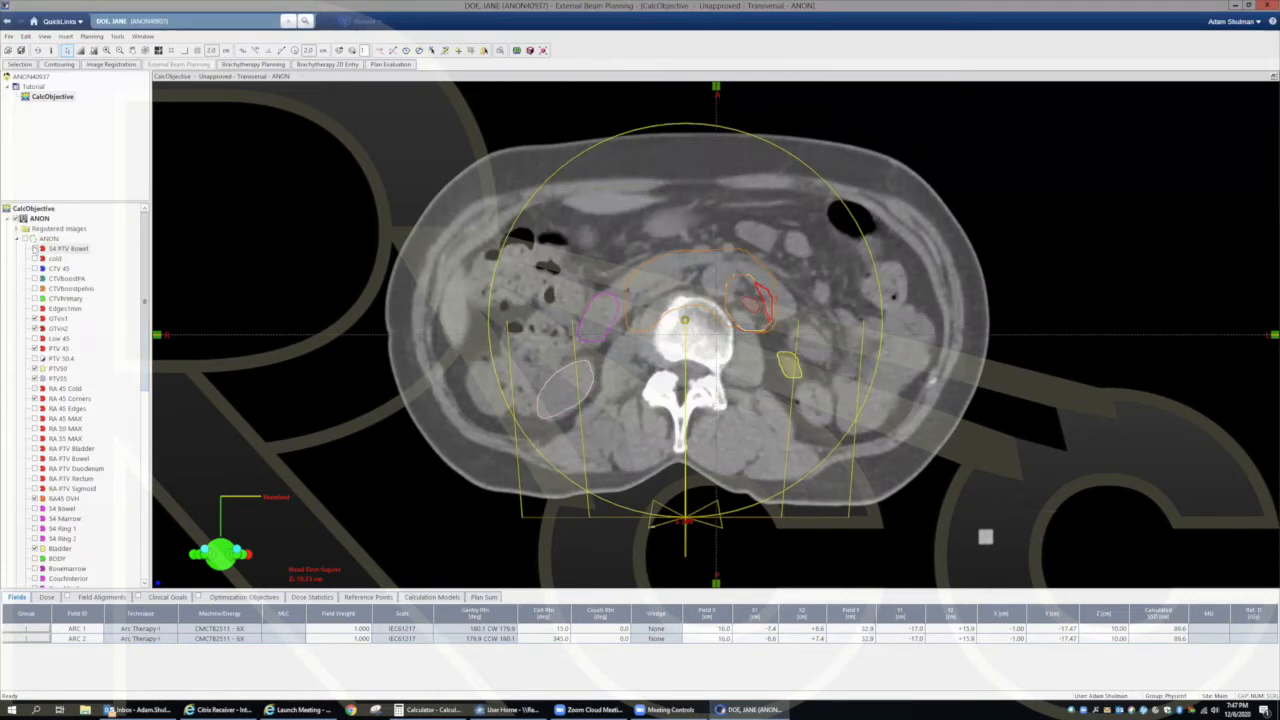
{"action": "left_click", "coordinate": [64, 369]}
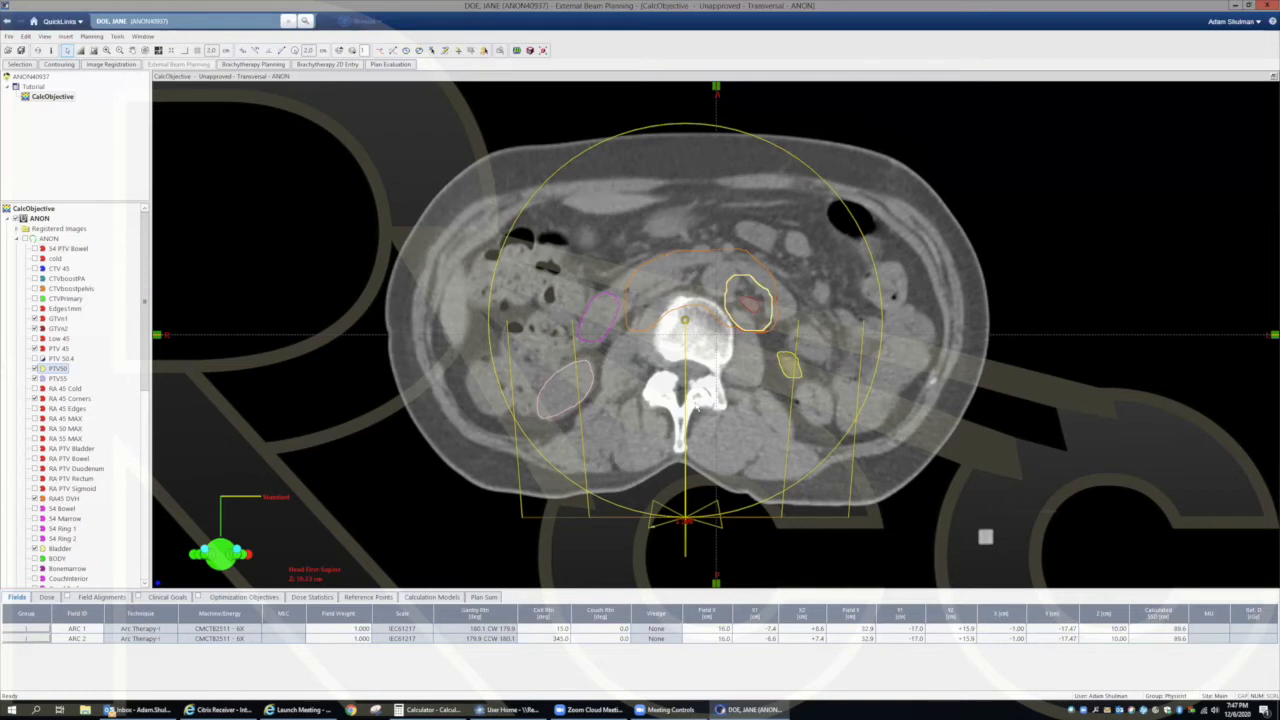
{"action": "scroll", "coordinate": [704, 360], "scroll_direction": "down", "scroll_amount": 1}
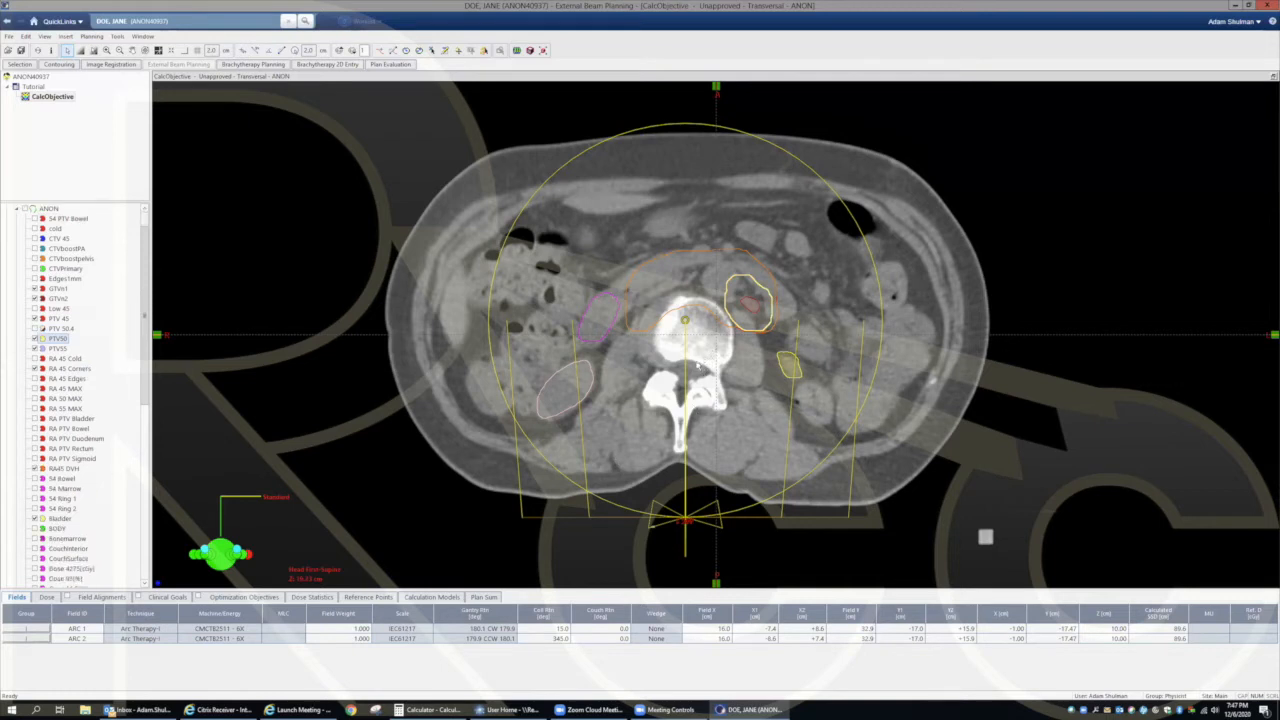
{"action": "scroll", "coordinate": [705, 350], "scroll_direction": "down", "scroll_amount": 2}
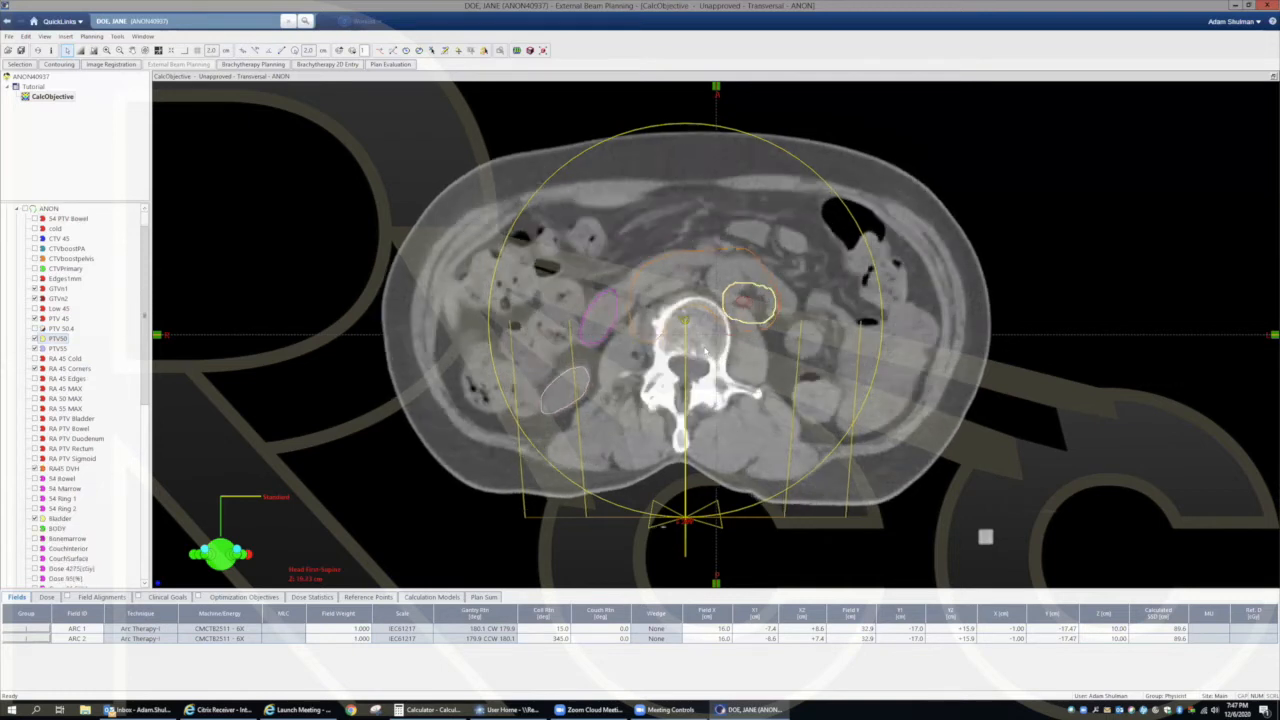
{"action": "scroll", "coordinate": [704, 350], "scroll_direction": "down", "scroll_amount": 1}
{"action": "scroll", "coordinate": [709, 356], "scroll_direction": "down", "scroll_amount": 5}
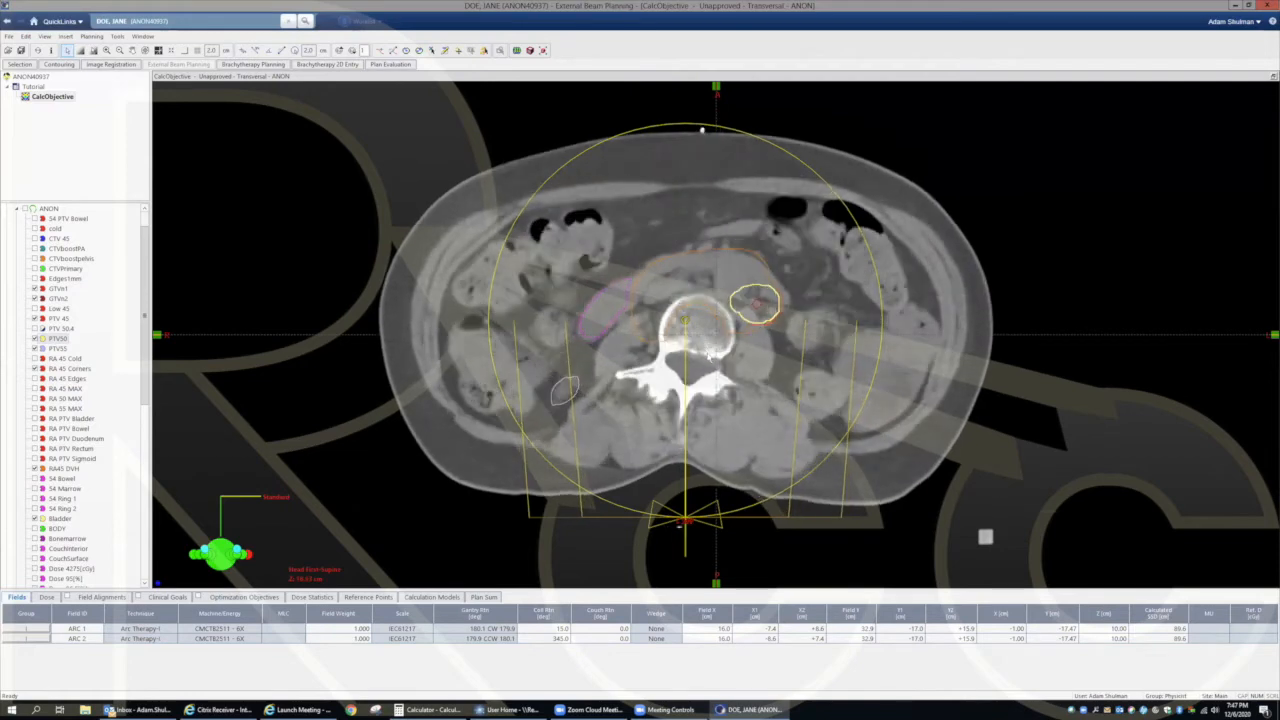
{"action": "scroll", "coordinate": [709, 356], "scroll_direction": "down", "scroll_amount": 6}
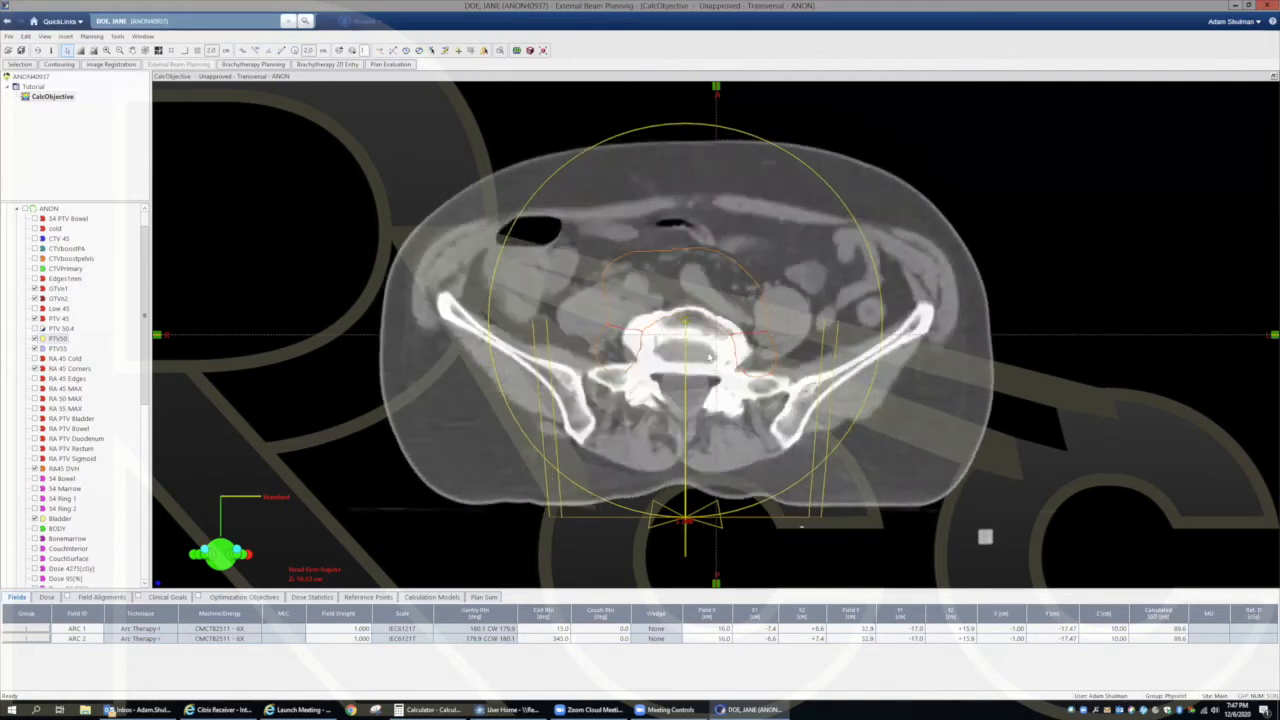
{"action": "scroll", "coordinate": [709, 356], "scroll_direction": "down", "scroll_amount": 5}
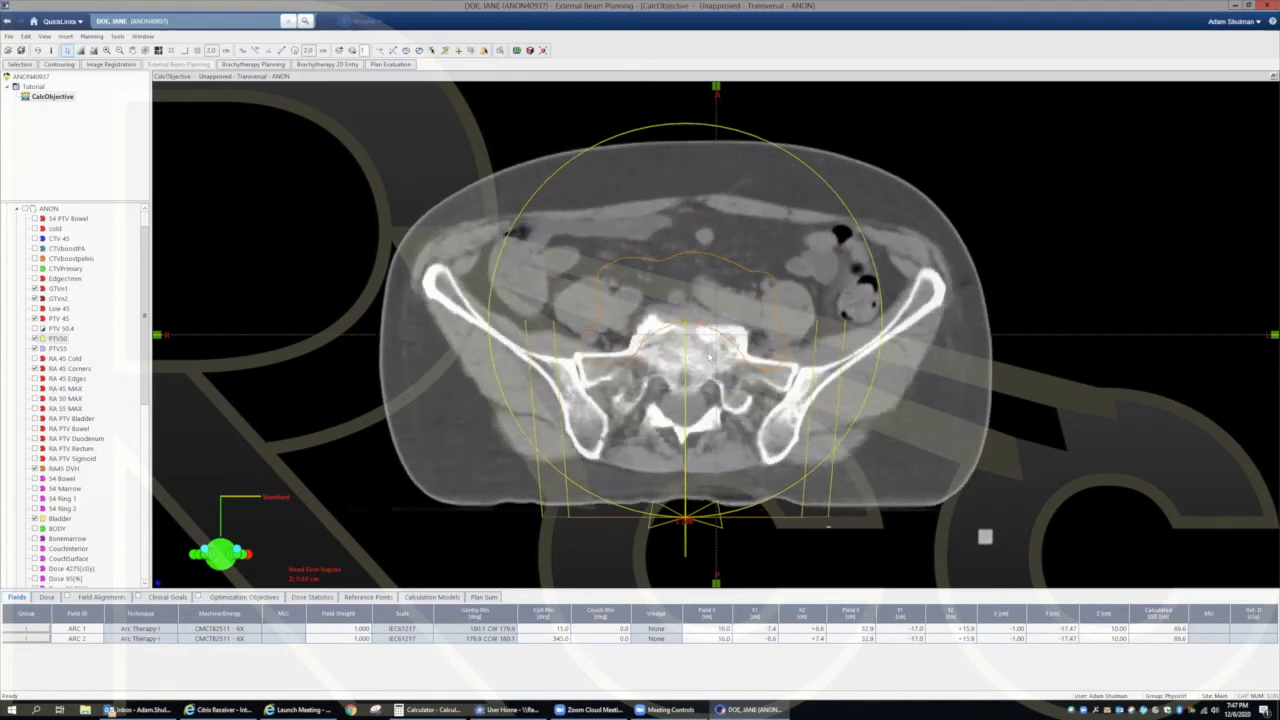
{"action": "scroll", "coordinate": [709, 356], "scroll_direction": "down", "scroll_amount": 3}
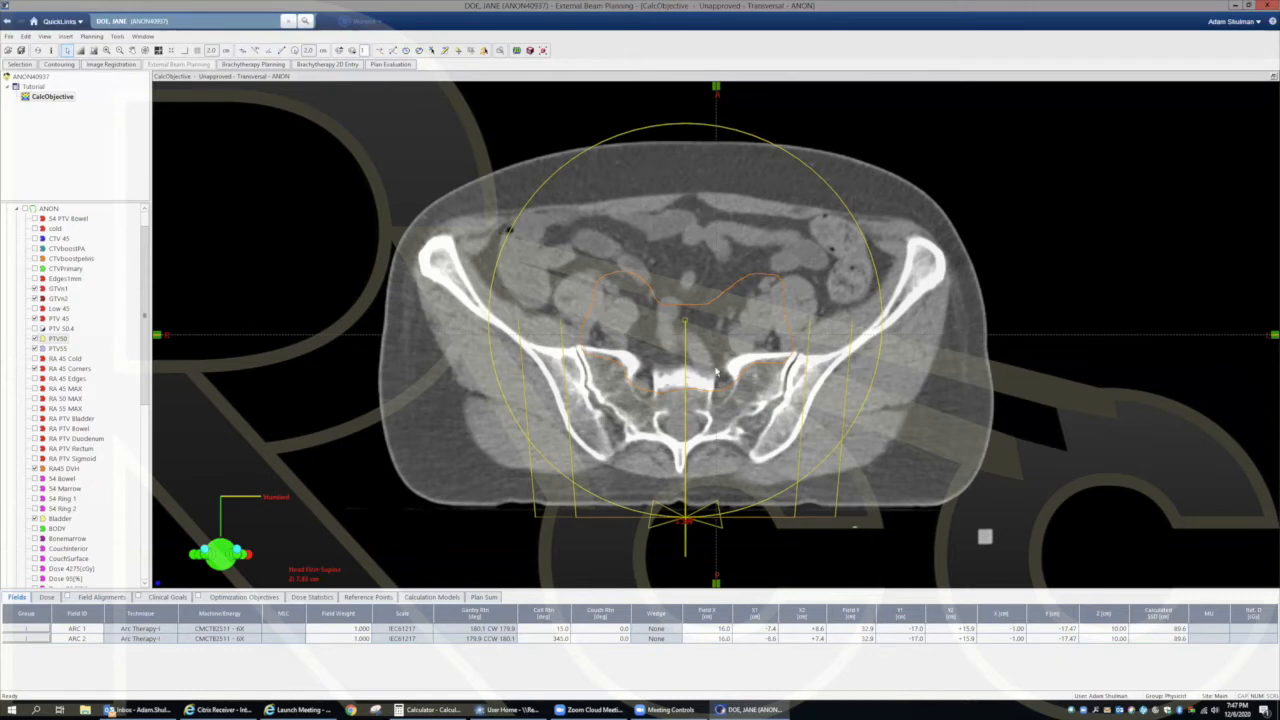
Step: Review the targets down through the sacral slices and save the plan
{"action": "scroll", "coordinate": [706, 367], "scroll_direction": "down", "scroll_amount": 2}
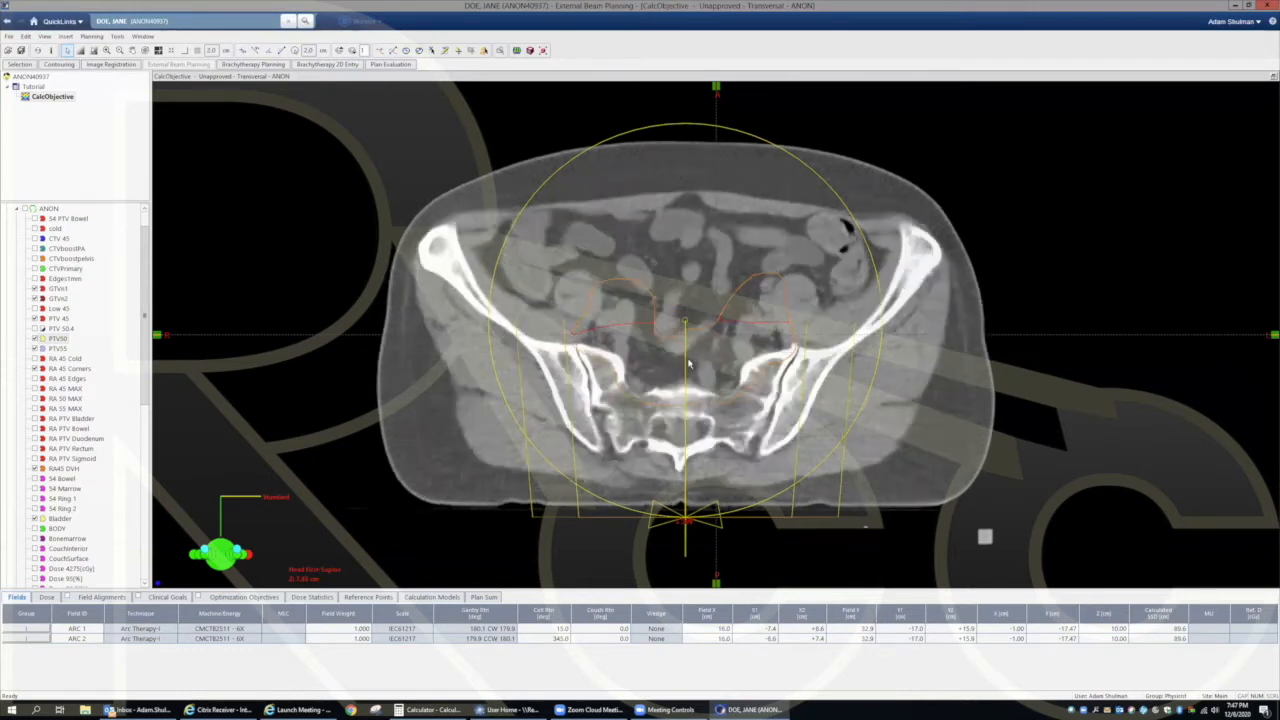
{"action": "scroll", "coordinate": [688, 365], "scroll_direction": "down", "scroll_amount": 1}
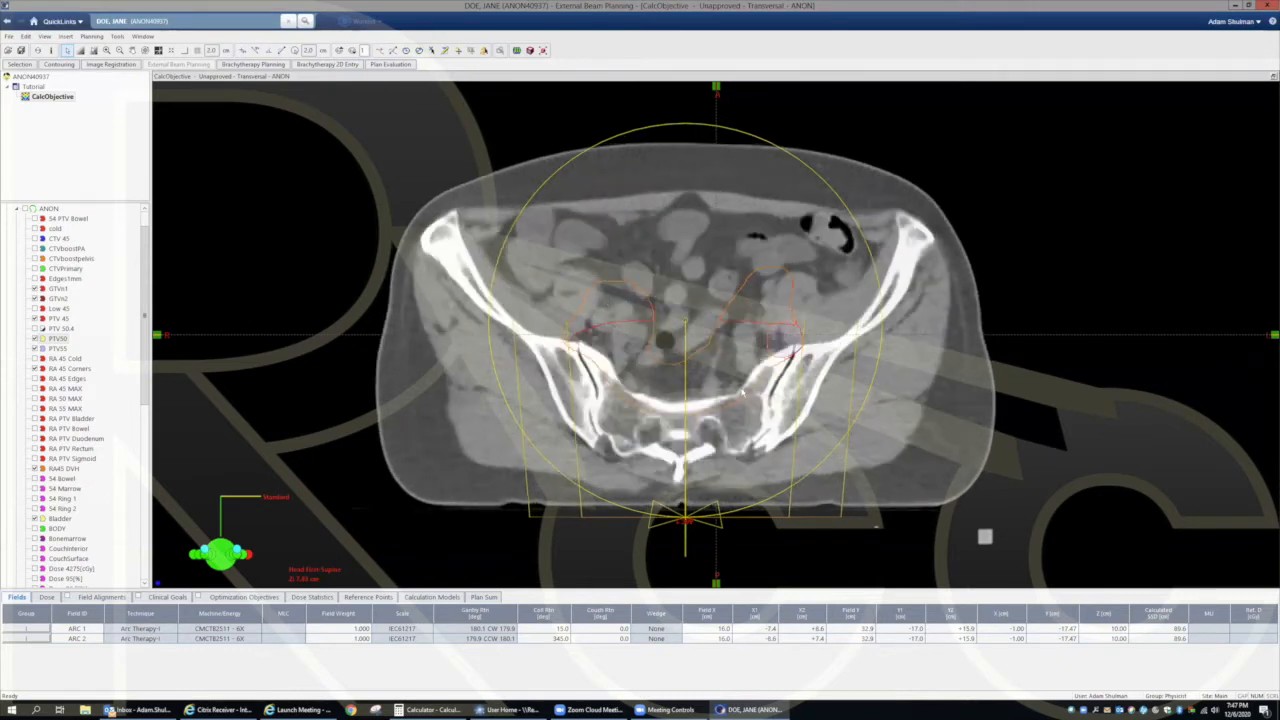
{"action": "scroll", "coordinate": [733, 374], "scroll_direction": "down", "scroll_amount": 3}
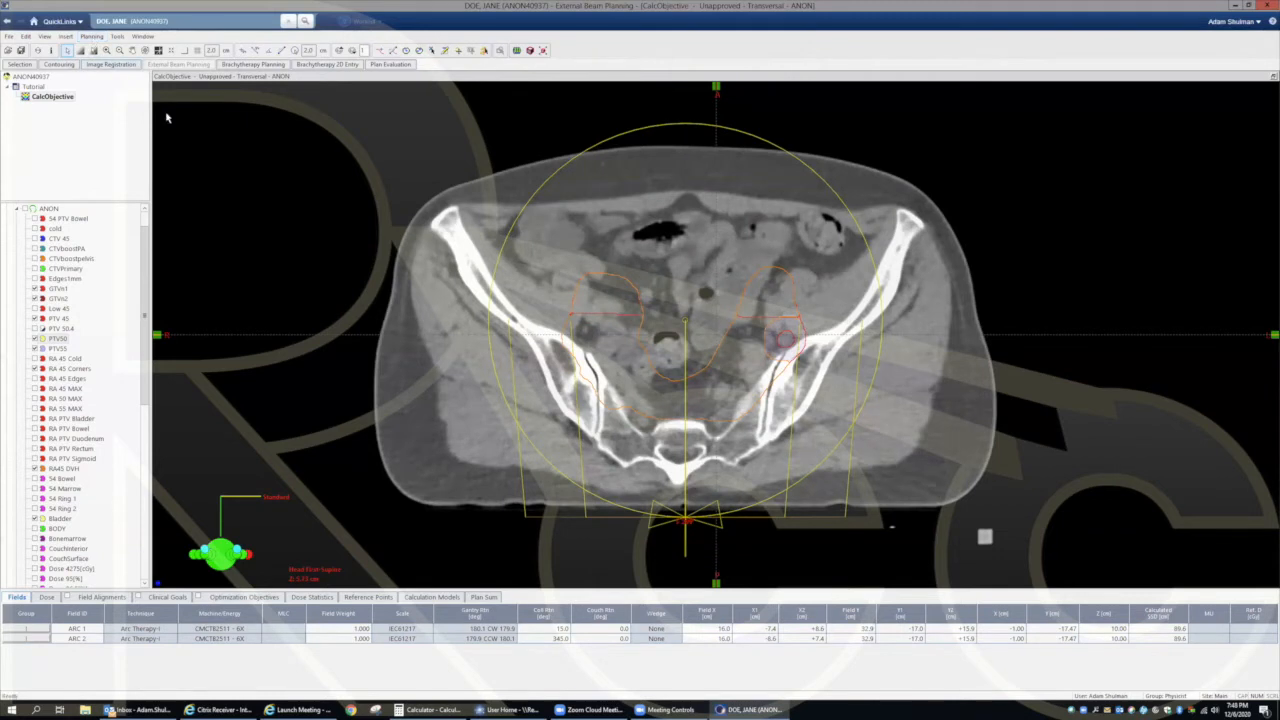
{"action": "left_click", "coordinate": [22, 50]}
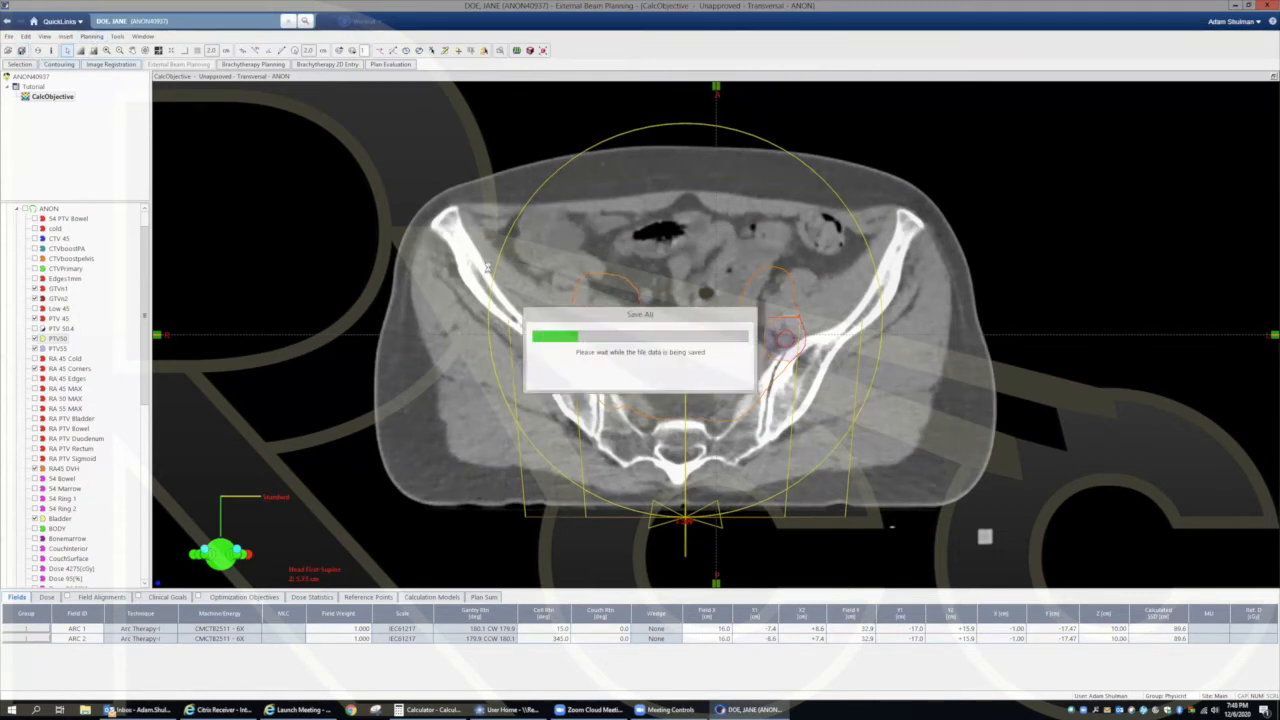
Step: Display the SpinalCord, SpinalCanPRV, SpinalCanal and SCPRV structures
{"action": "scroll", "coordinate": [139, 490], "scroll_direction": "down", "scroll_amount": 11}
{"action": "scroll", "coordinate": [139, 490], "scroll_direction": "down", "scroll_amount": 3}
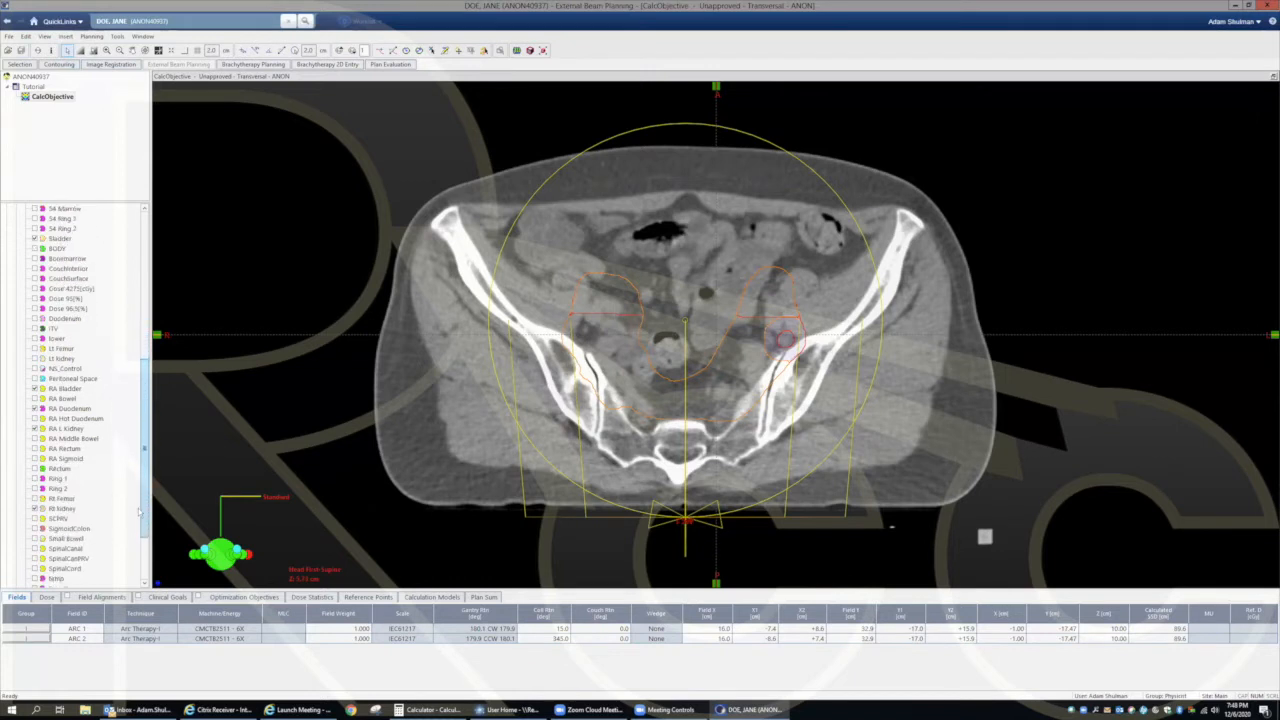
{"action": "left_click", "coordinate": [35, 518]}
{"action": "left_click", "coordinate": [35, 508]}
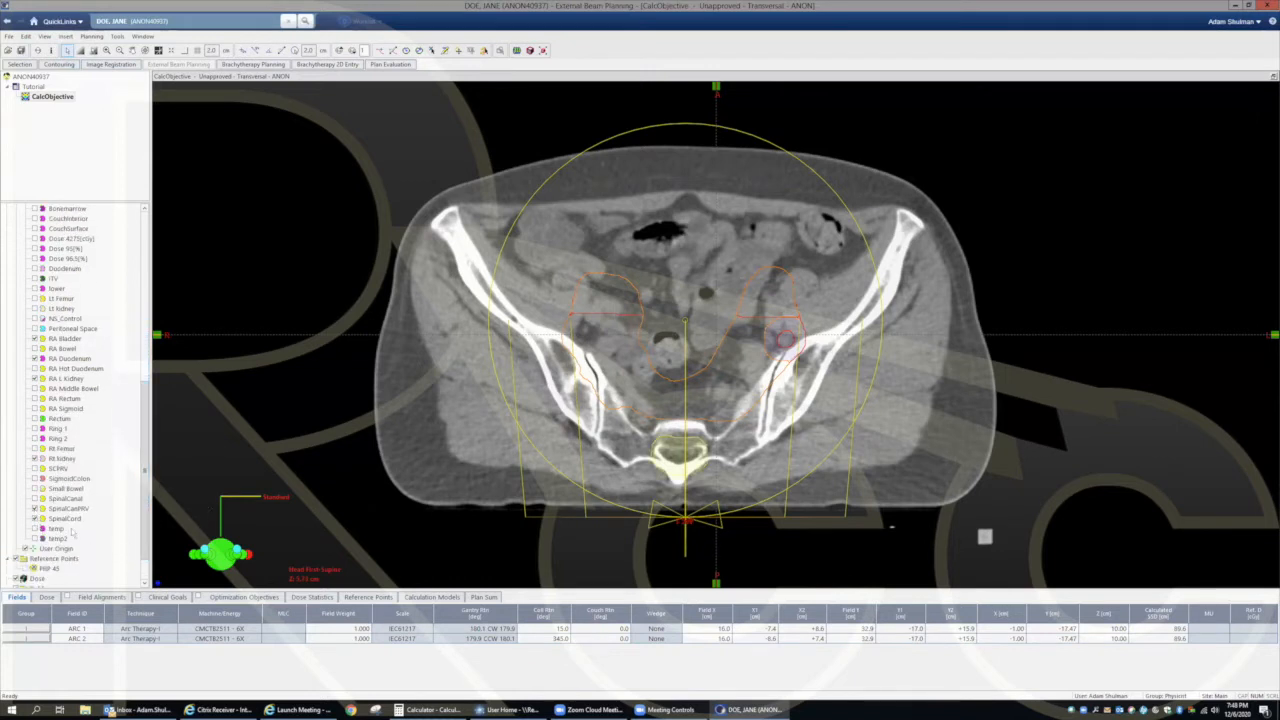
{"action": "left_click", "coordinate": [68, 519]}
{"action": "left_click", "coordinate": [35, 498]}
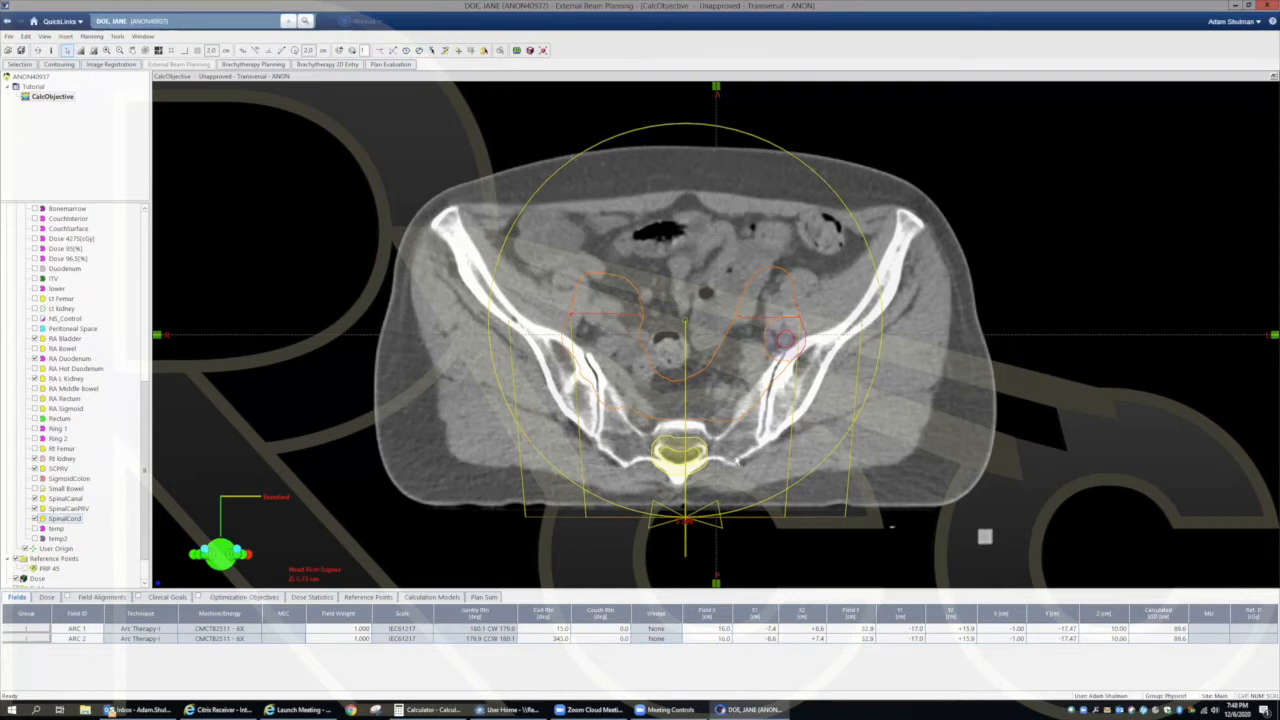
Step: Follow the spinal canal up to the lumbar spine and measure a distance from its anterior edge into the vertebral body
{"action": "scroll", "coordinate": [731, 465], "scroll_direction": "up", "scroll_amount": 8}
{"action": "scroll", "coordinate": [734, 459], "scroll_direction": "up", "scroll_amount": 3}
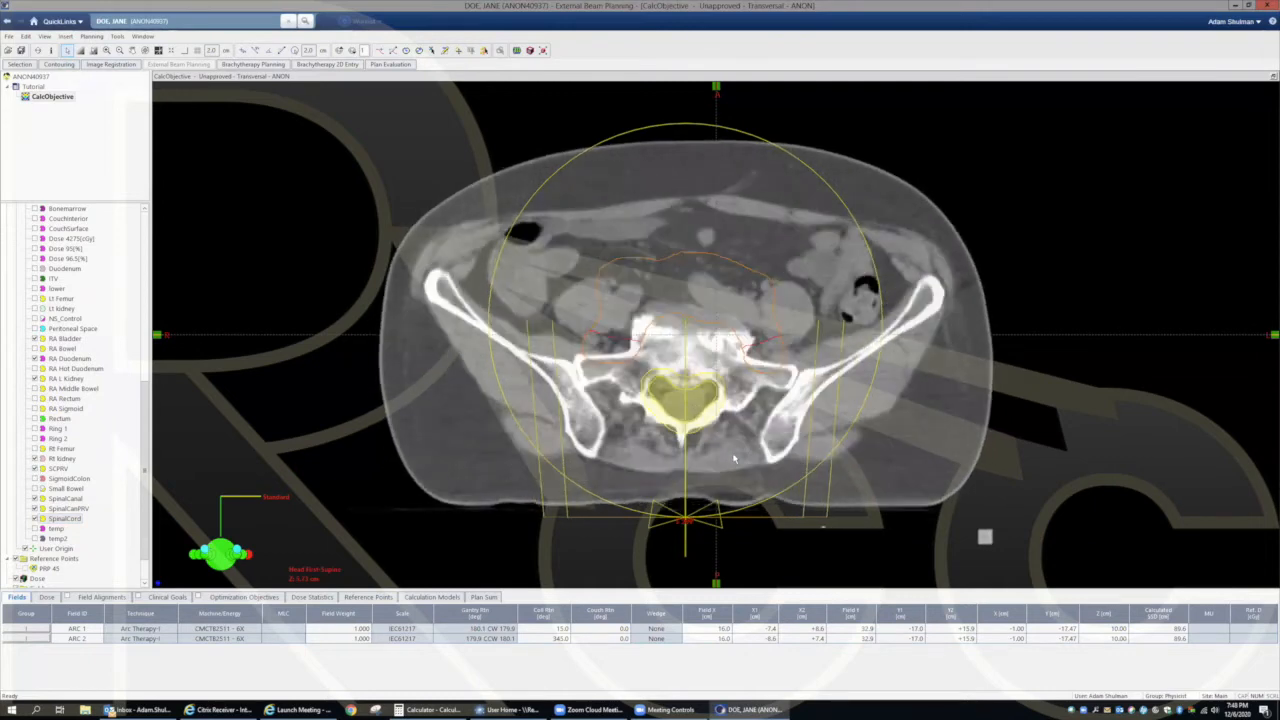
{"action": "scroll", "coordinate": [734, 459], "scroll_direction": "up", "scroll_amount": 4}
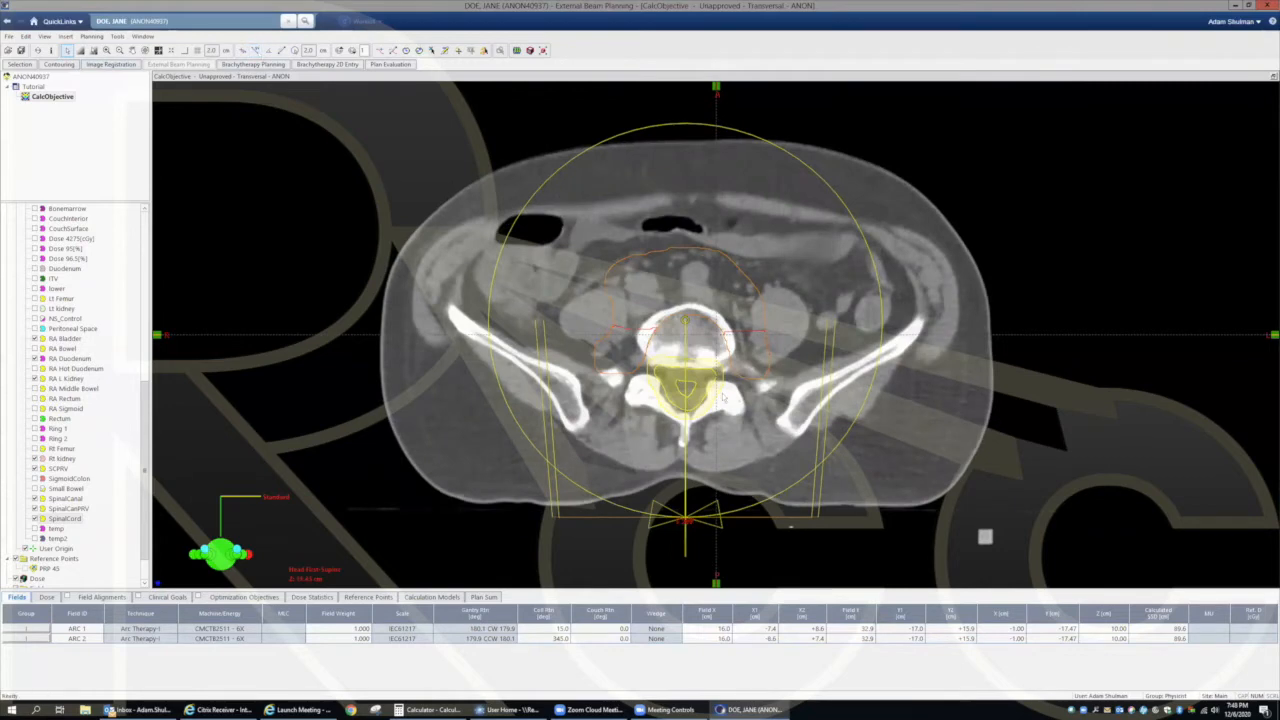
{"action": "scroll", "coordinate": [728, 398], "scroll_direction": "up", "scroll_amount": 3}
{"action": "scroll", "coordinate": [726, 400], "scroll_direction": "up", "scroll_amount": 2}
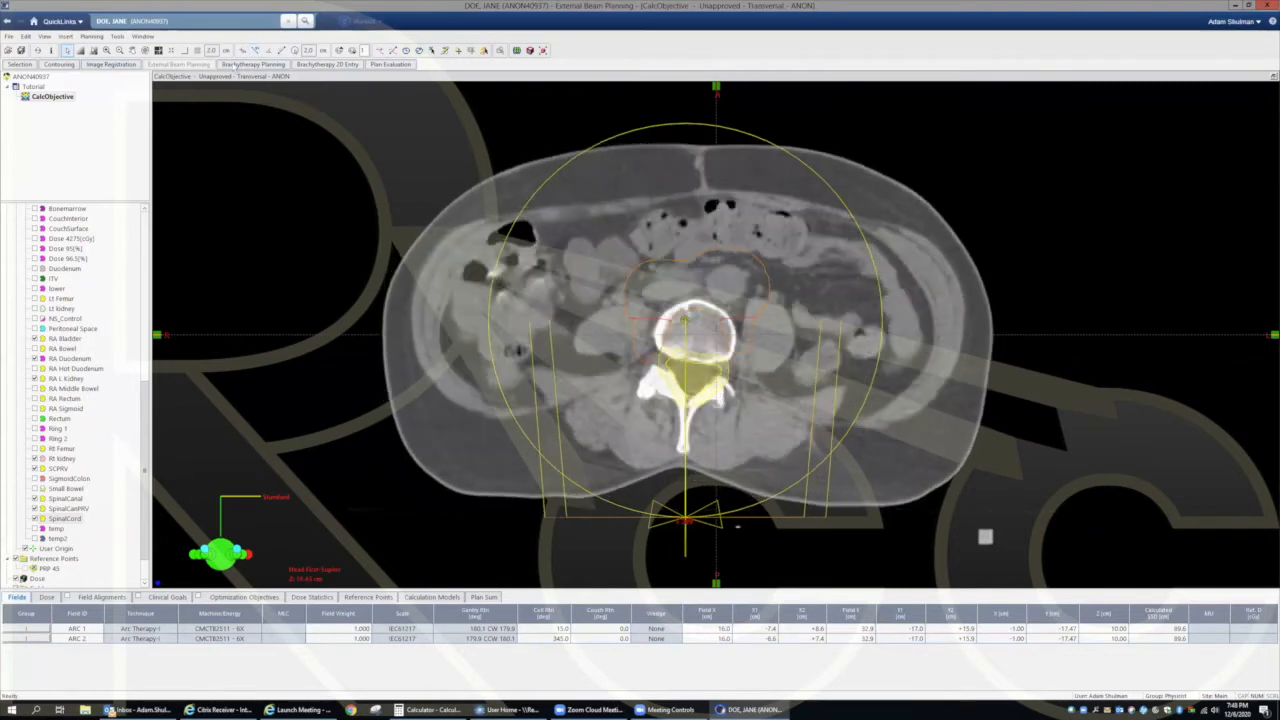
{"action": "left_click", "coordinate": [256, 50]}
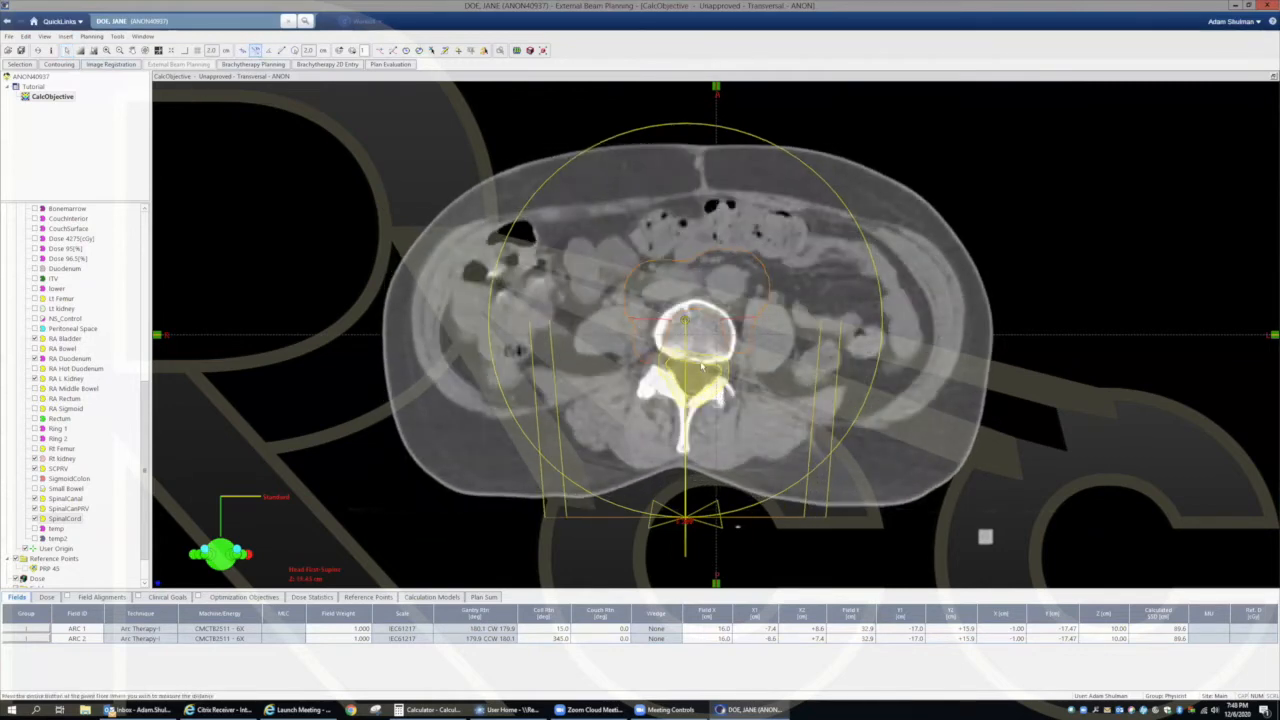
{"action": "left_click_drag", "start_coordinate": [702, 368], "coordinate": [715, 343]}
Step: Examine the spinal cord, canal and PRV contours beside the target on the mid-lumbar slices
{"action": "scroll", "coordinate": [711, 346], "scroll_direction": "down", "scroll_amount": 4}
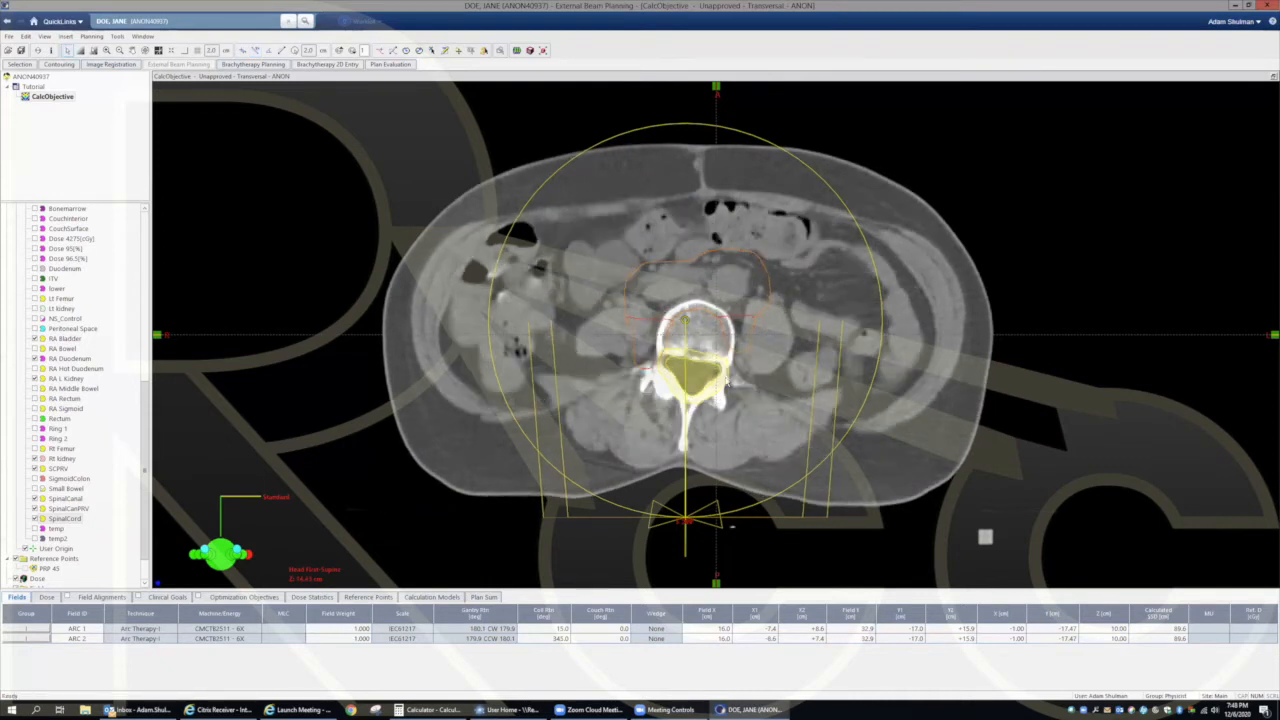
{"action": "scroll", "coordinate": [664, 364], "scroll_direction": "down", "scroll_amount": 1}
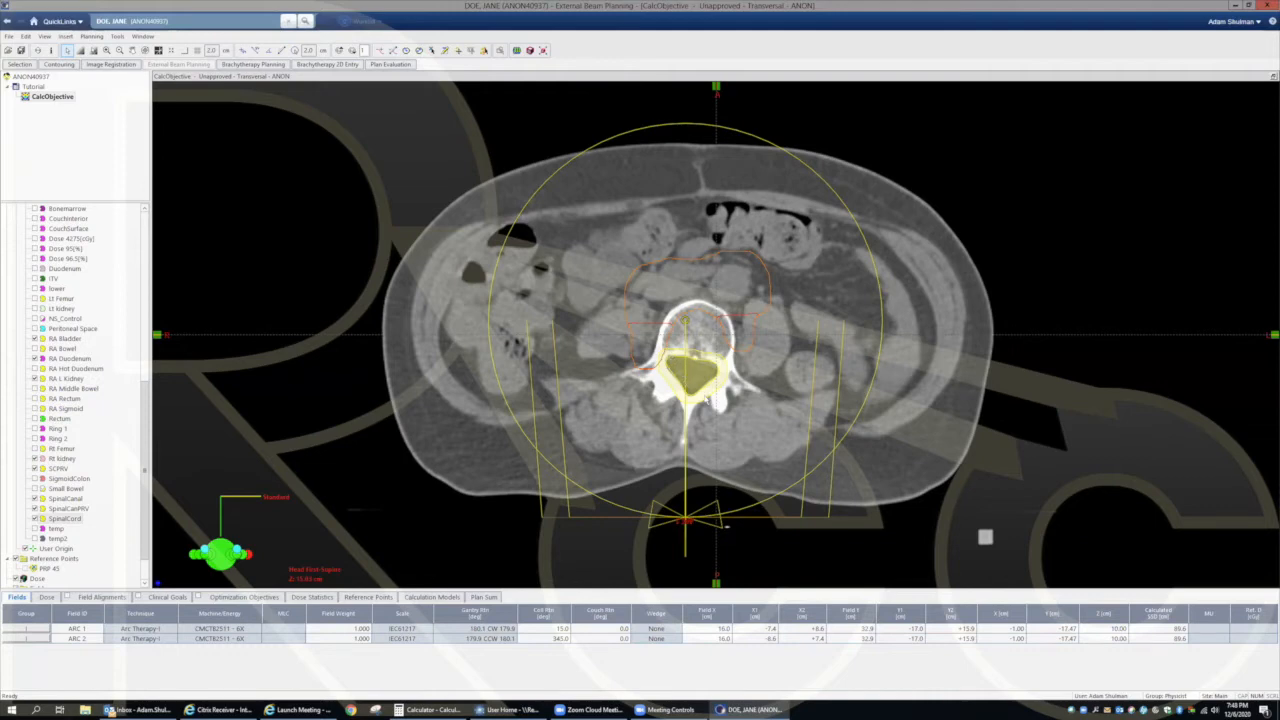
{"action": "scroll", "coordinate": [767, 295], "scroll_direction": "down", "scroll_amount": 1}
{"action": "scroll", "coordinate": [704, 386], "scroll_direction": "down", "scroll_amount": 6}
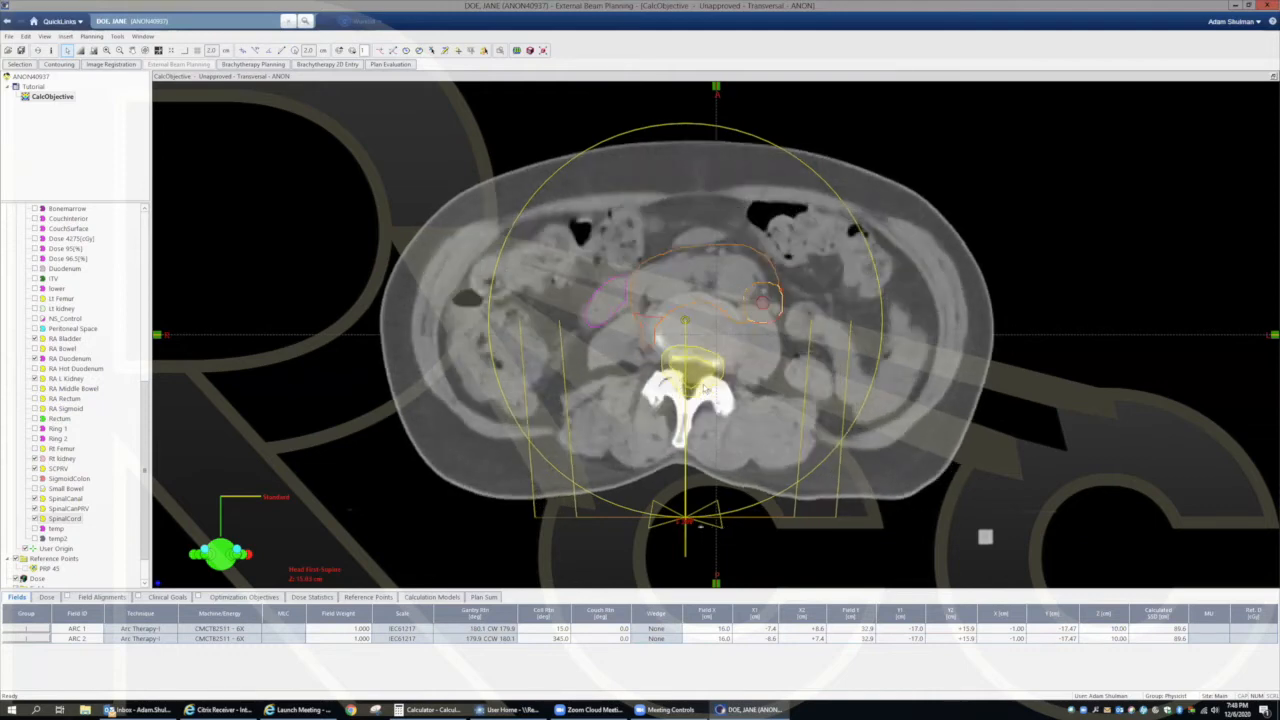
{"action": "scroll", "coordinate": [704, 386], "scroll_direction": "down", "scroll_amount": 5}
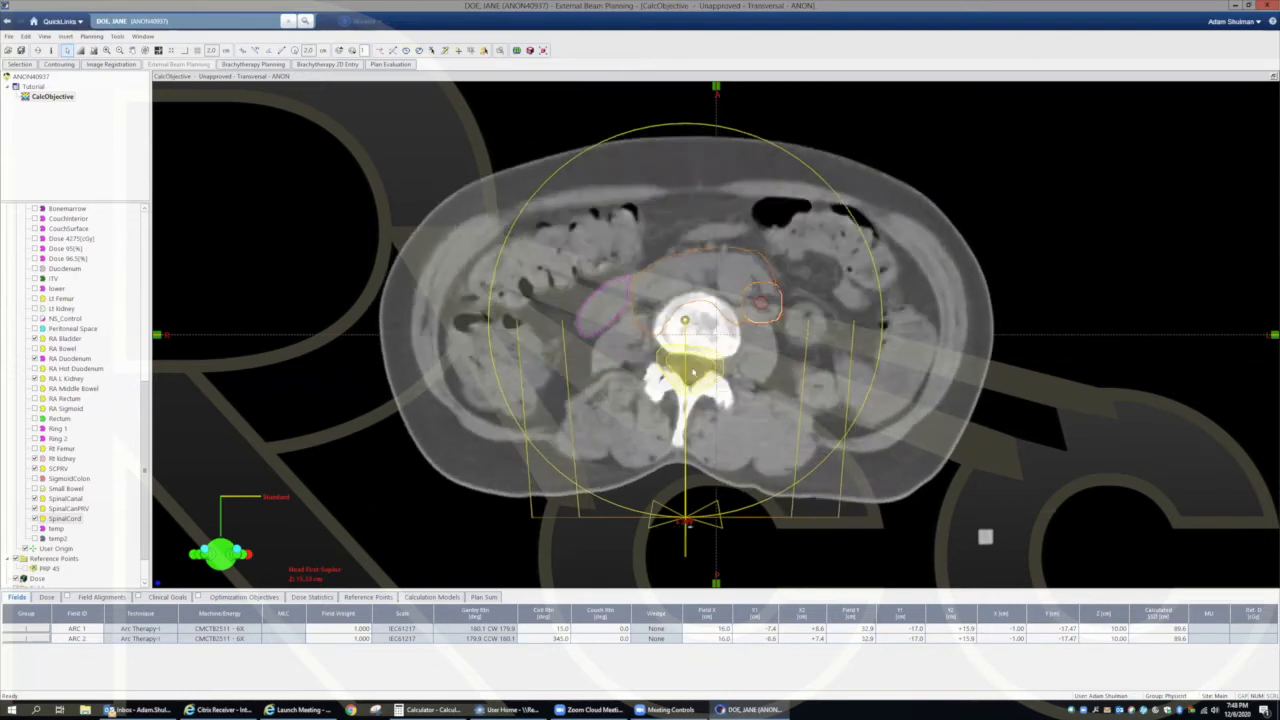
{"action": "scroll", "coordinate": [687, 364], "scroll_direction": "down", "scroll_amount": 2}
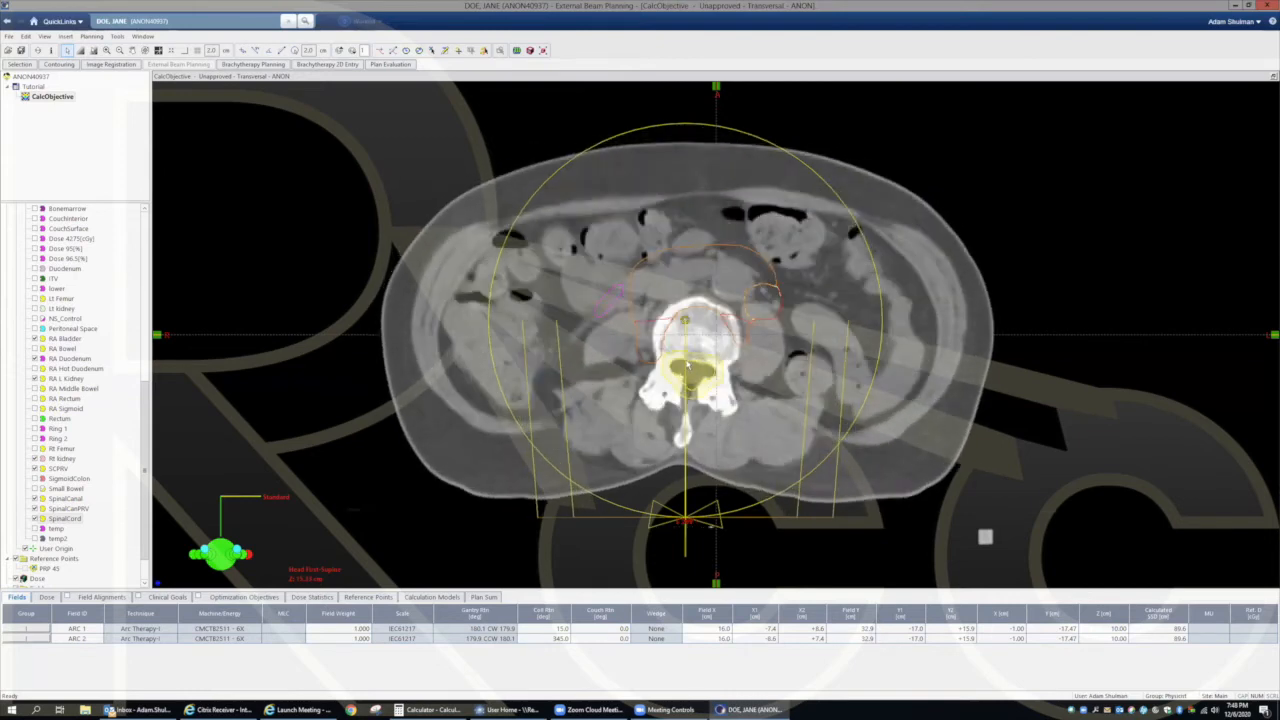
{"action": "scroll", "coordinate": [687, 366], "scroll_direction": "down", "scroll_amount": 1}
{"action": "scroll", "coordinate": [675, 365], "scroll_direction": "down", "scroll_amount": 1}
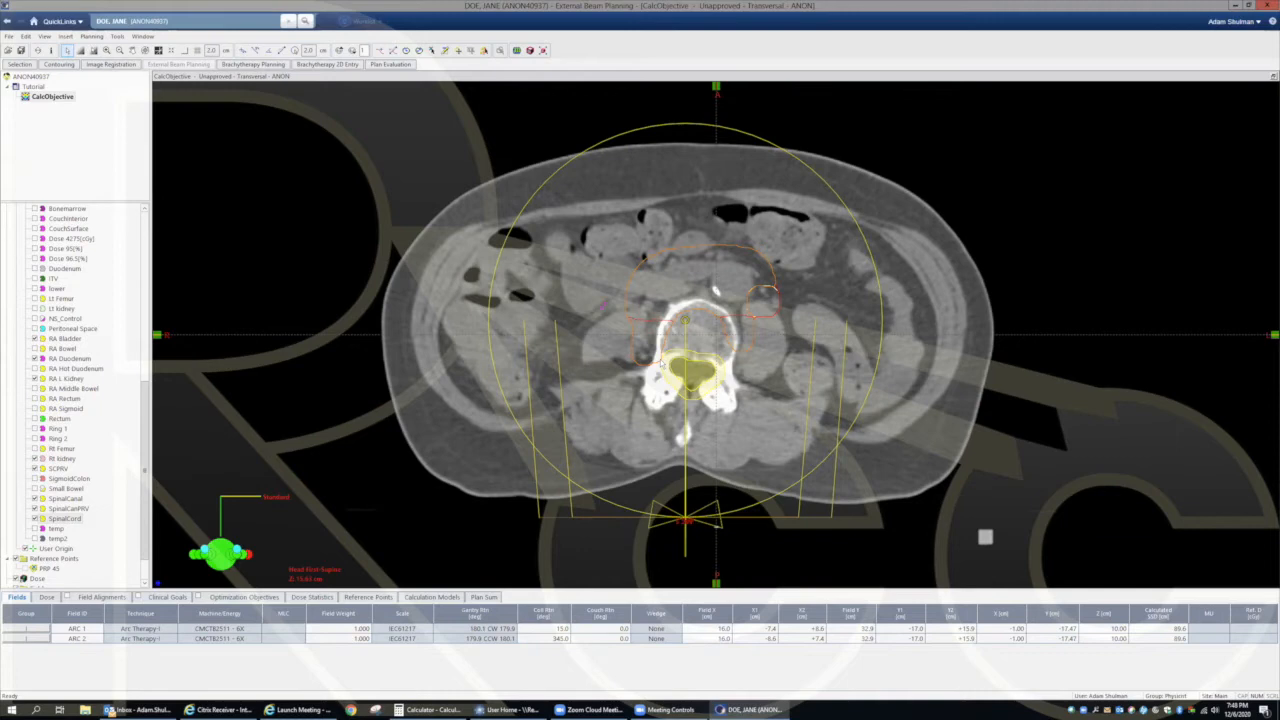
Step: Follow the spinal structures alongside the para-aortic nodal boost up to the renal slices
{"action": "scroll", "coordinate": [640, 352], "scroll_direction": "down", "scroll_amount": 6}
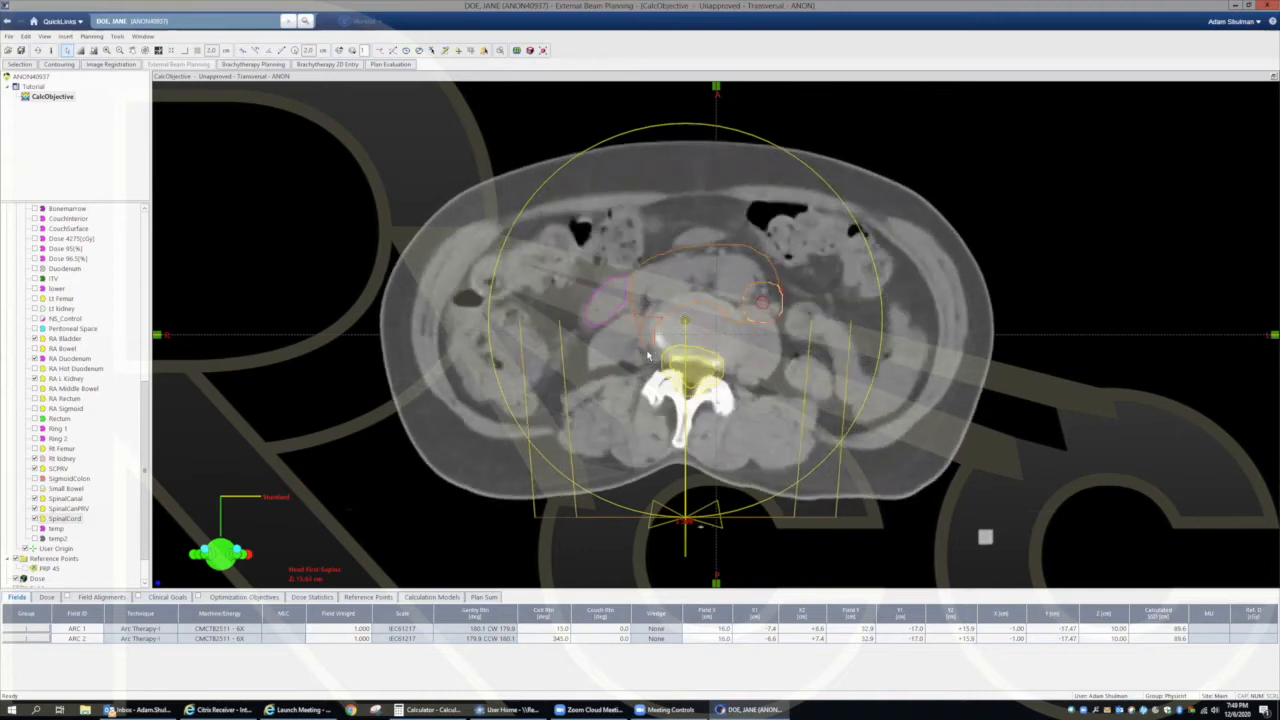
{"action": "scroll", "coordinate": [648, 355], "scroll_direction": "down", "scroll_amount": 4}
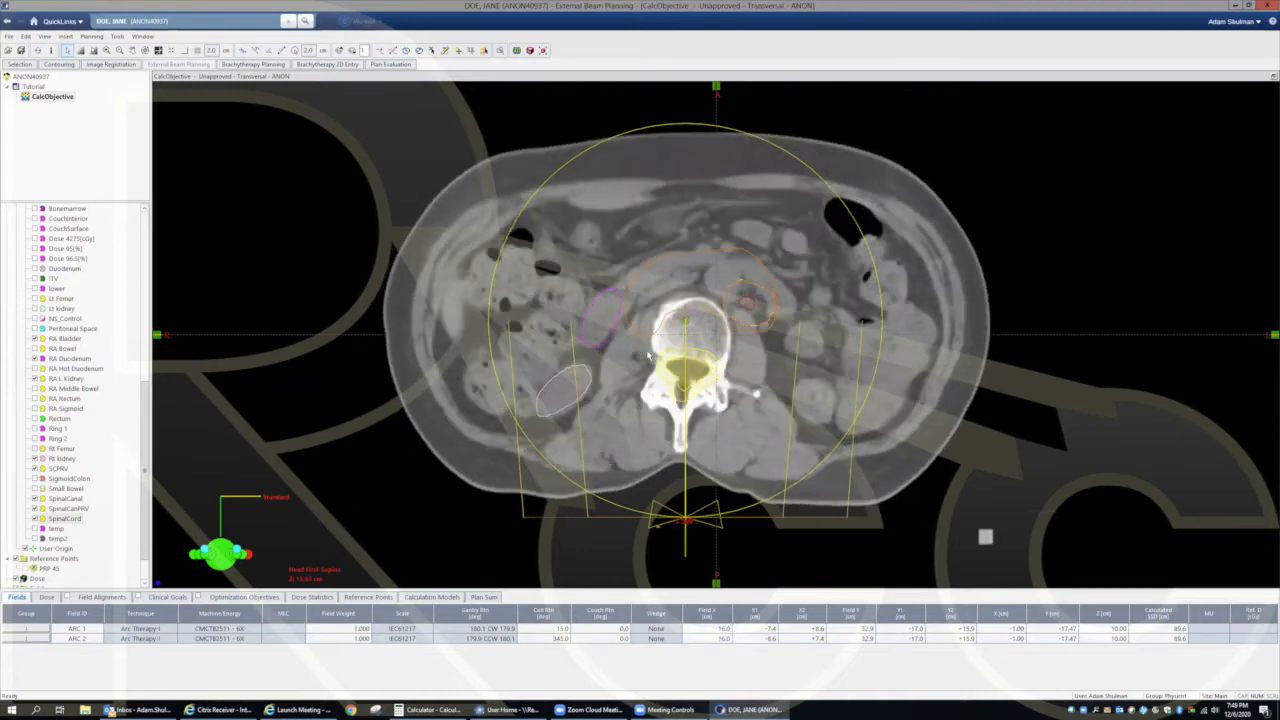
{"action": "scroll", "coordinate": [648, 355], "scroll_direction": "down", "scroll_amount": 6}
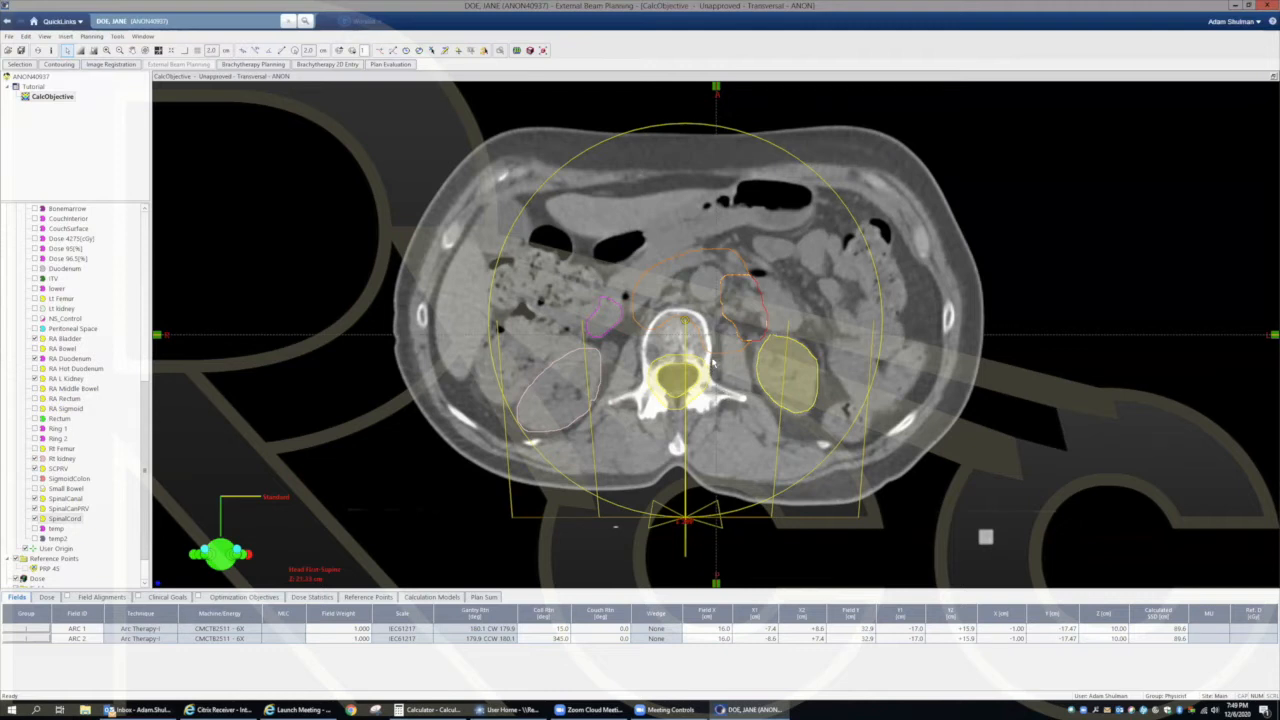
{"action": "scroll", "coordinate": [710, 368], "scroll_direction": "down", "scroll_amount": 2}
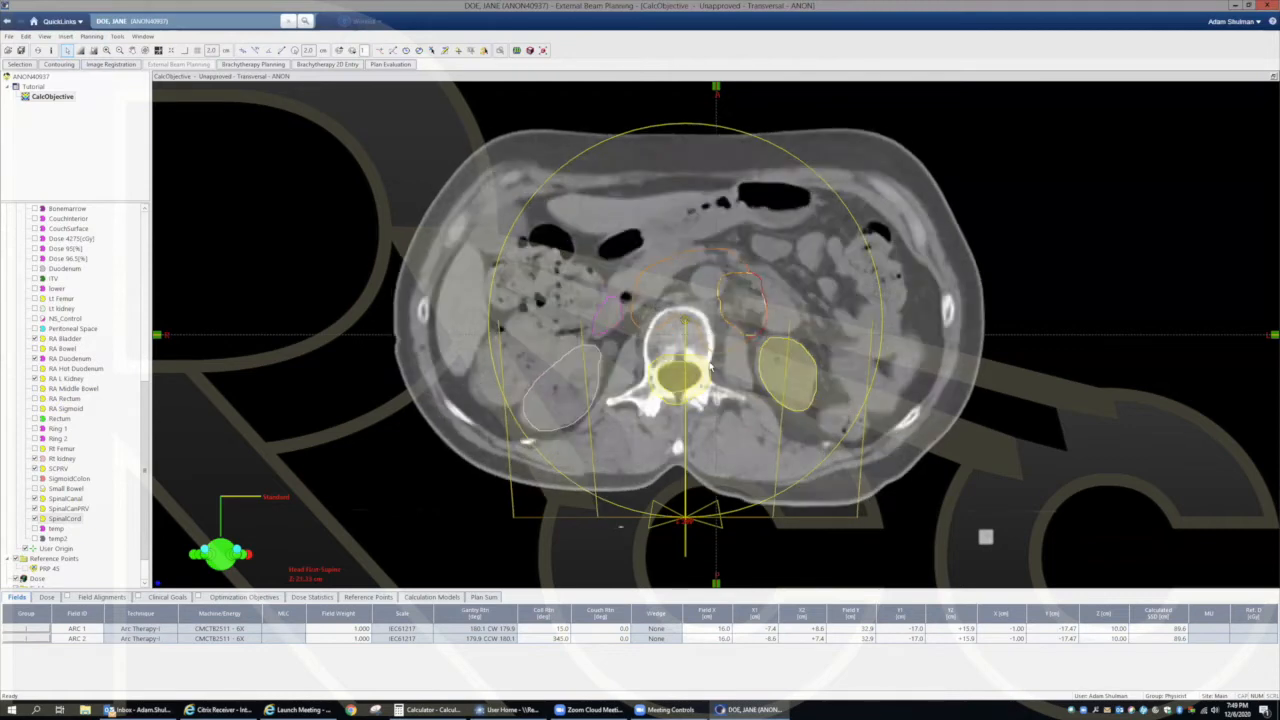
{"action": "scroll", "coordinate": [710, 368], "scroll_direction": "down", "scroll_amount": 2}
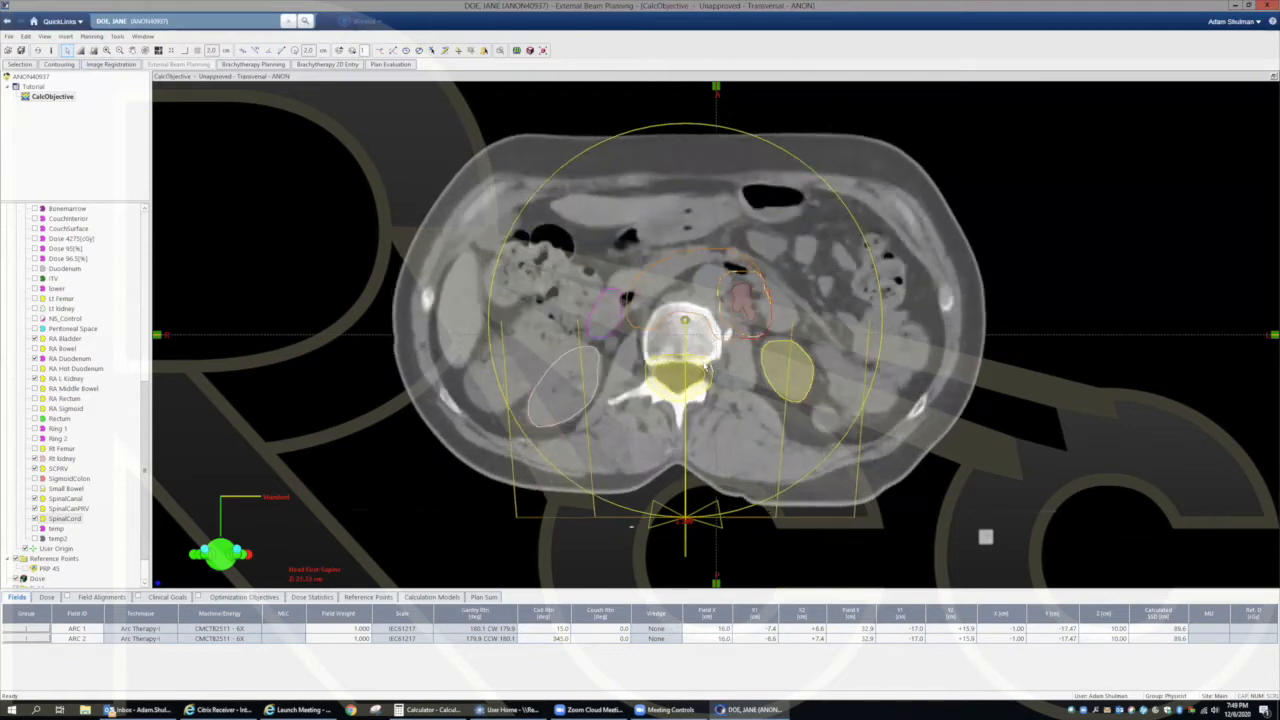
{"action": "scroll", "coordinate": [710, 368], "scroll_direction": "down", "scroll_amount": 2}
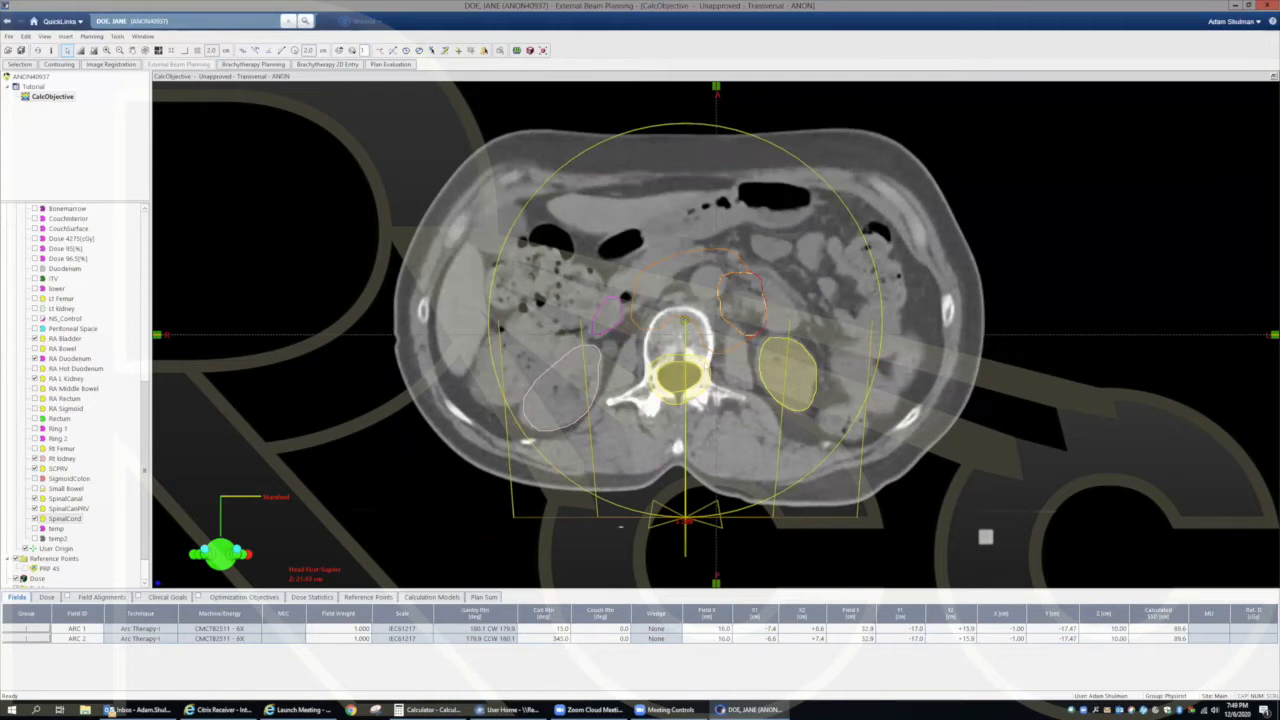
Step: Trace the spinal cord and canal PRVs from the kidneys down to the iliac crests and back to the mid-lumbar level
{"action": "scroll", "coordinate": [662, 364], "scroll_direction": "down", "scroll_amount": 6}
{"action": "scroll", "coordinate": [662, 364], "scroll_direction": "down", "scroll_amount": 6}
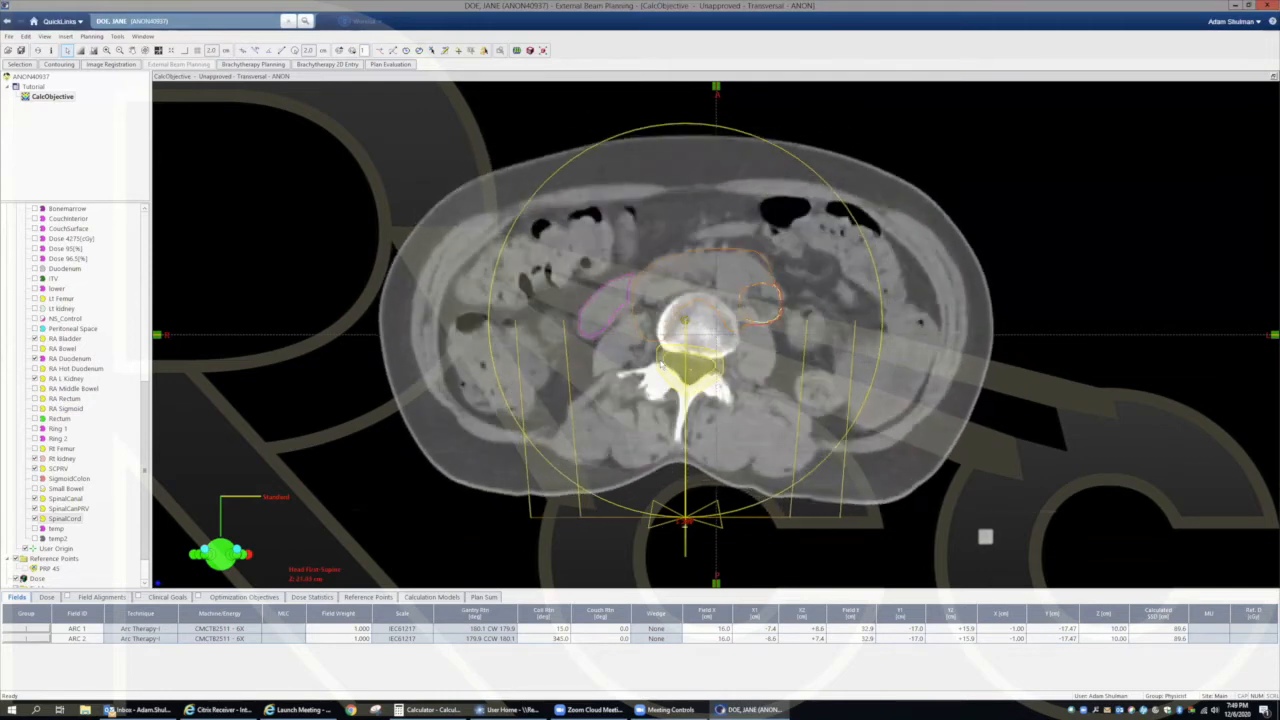
{"action": "scroll", "coordinate": [661, 364], "scroll_direction": "down", "scroll_amount": 2}
{"action": "scroll", "coordinate": [662, 364], "scroll_direction": "down", "scroll_amount": 3}
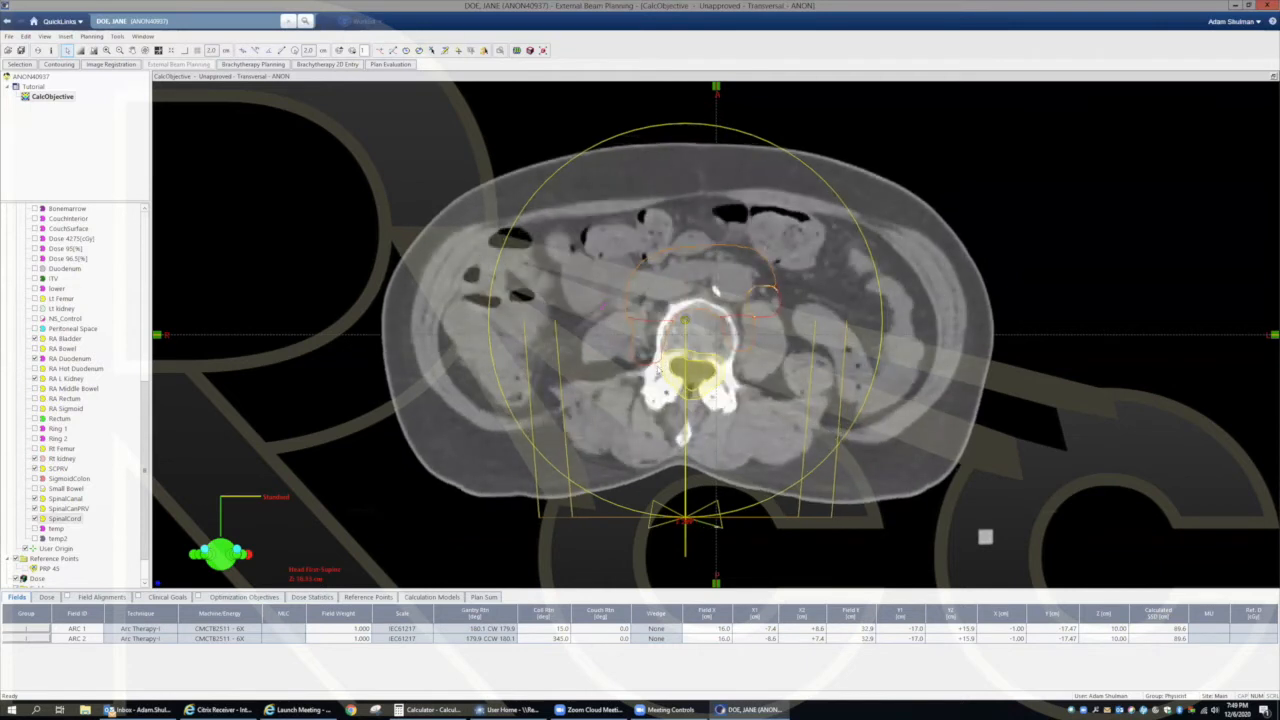
{"action": "scroll", "coordinate": [660, 370], "scroll_direction": "down", "scroll_amount": 1}
{"action": "scroll", "coordinate": [686, 382], "scroll_direction": "down", "scroll_amount": 8}
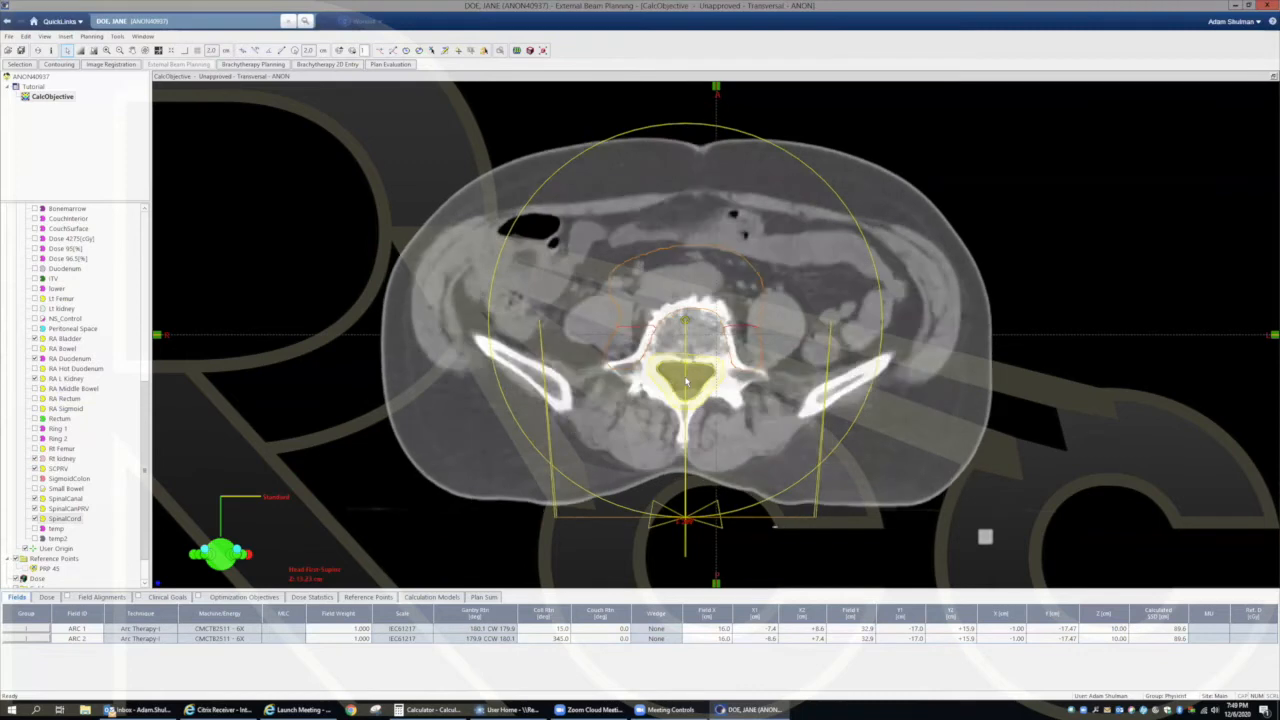
{"action": "scroll", "coordinate": [686, 382], "scroll_direction": "up", "scroll_amount": 6}
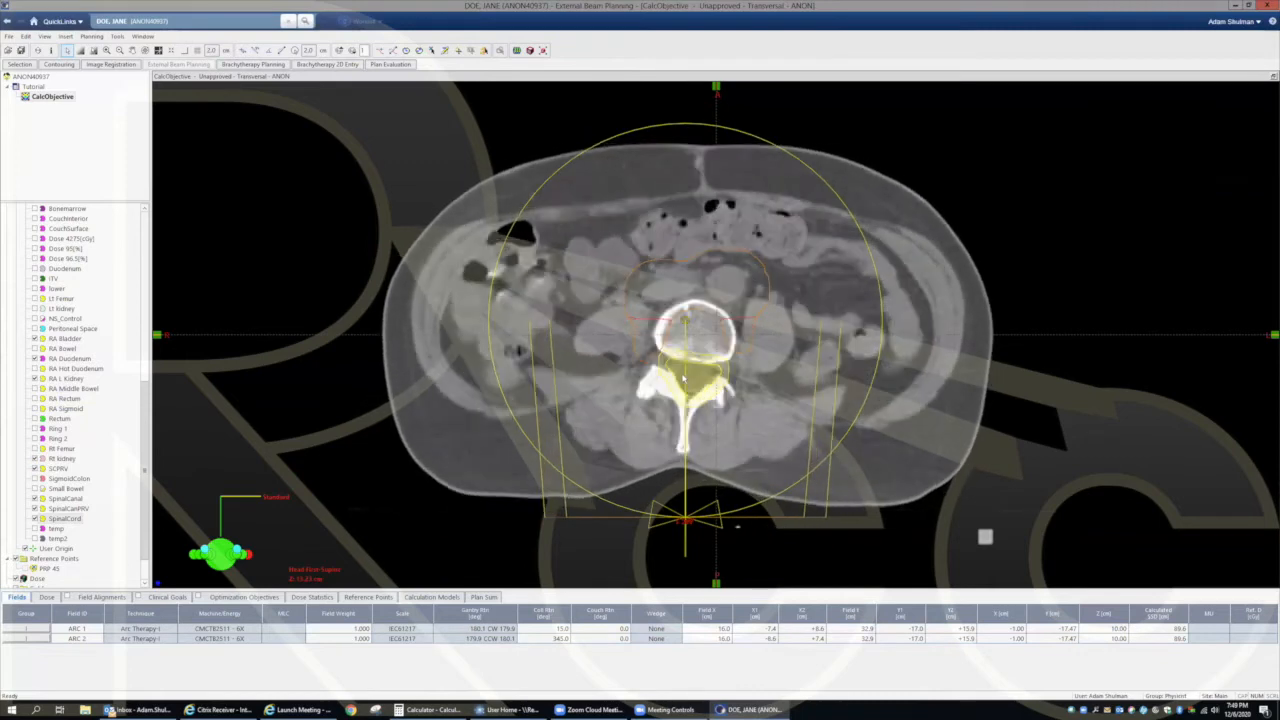
{"action": "scroll", "coordinate": [685, 377], "scroll_direction": "up", "scroll_amount": 1}
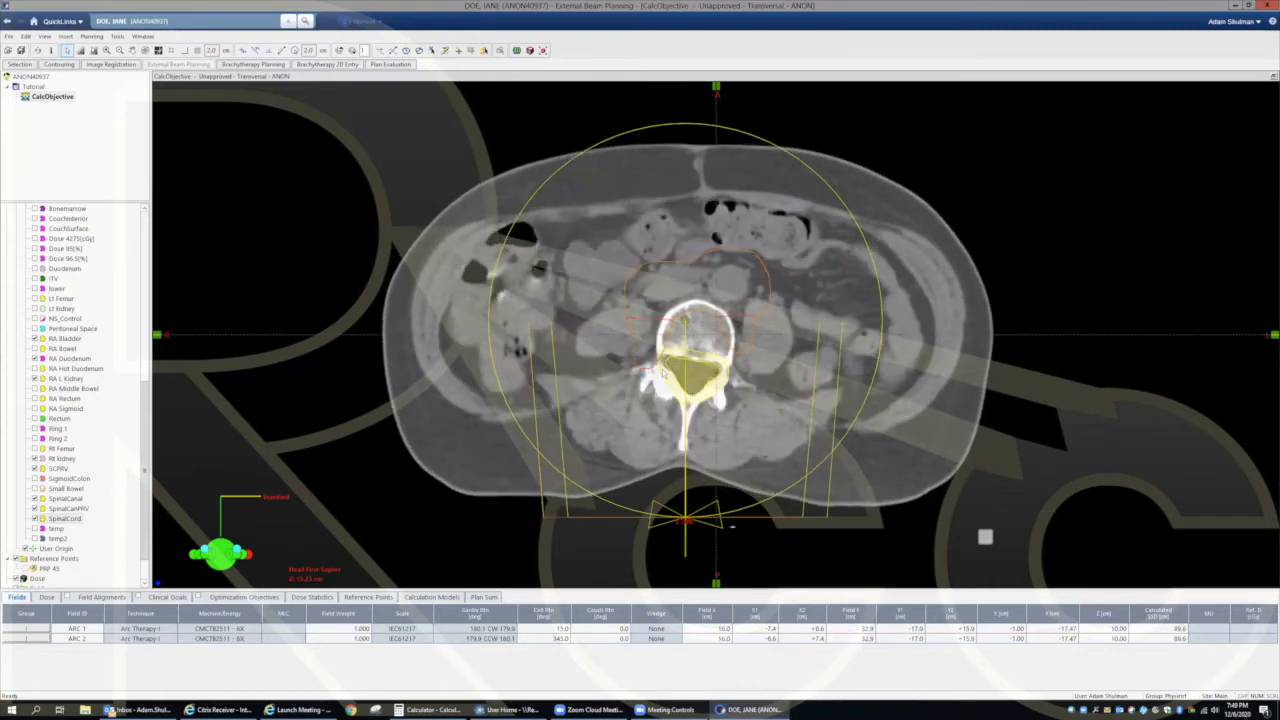
{"action": "scroll", "coordinate": [645, 367], "scroll_direction": "up", "scroll_amount": 1}
Step: Enlarge the 3D model view and set the beam's-eye view to ARC 1
{"action": "left_click", "coordinate": [1273, 76]}
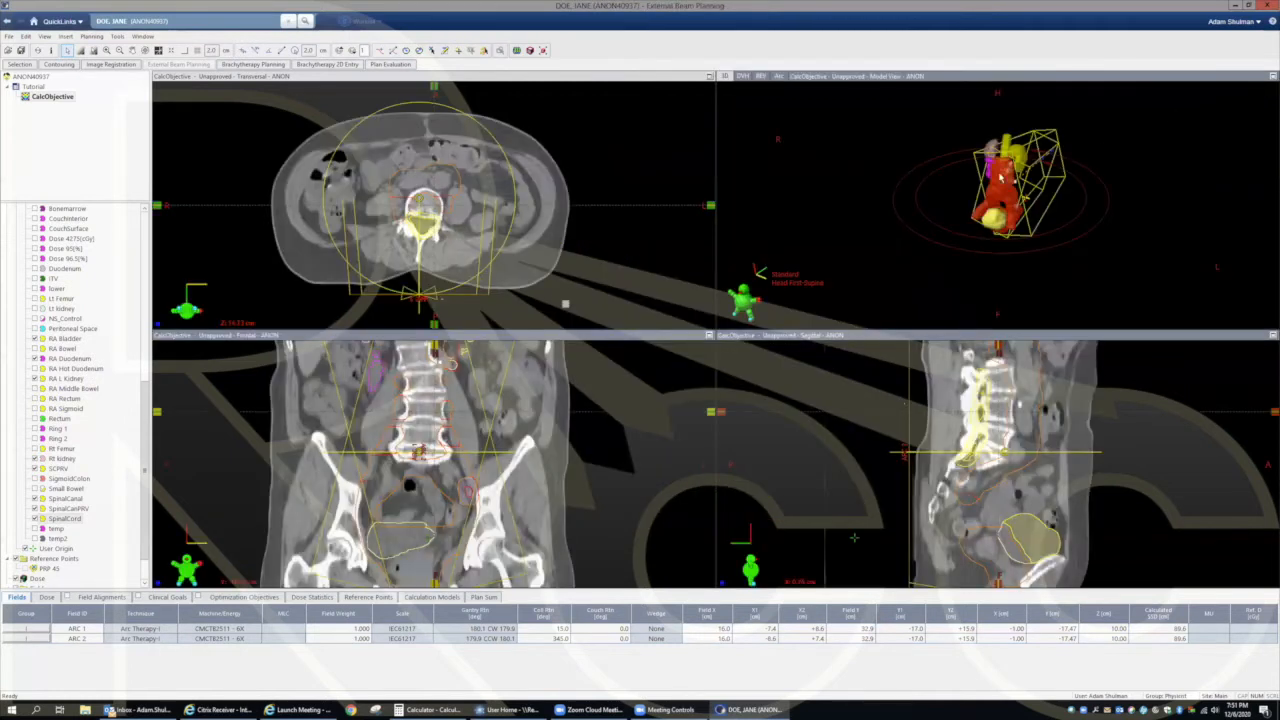
{"action": "left_click", "coordinate": [1271, 80]}
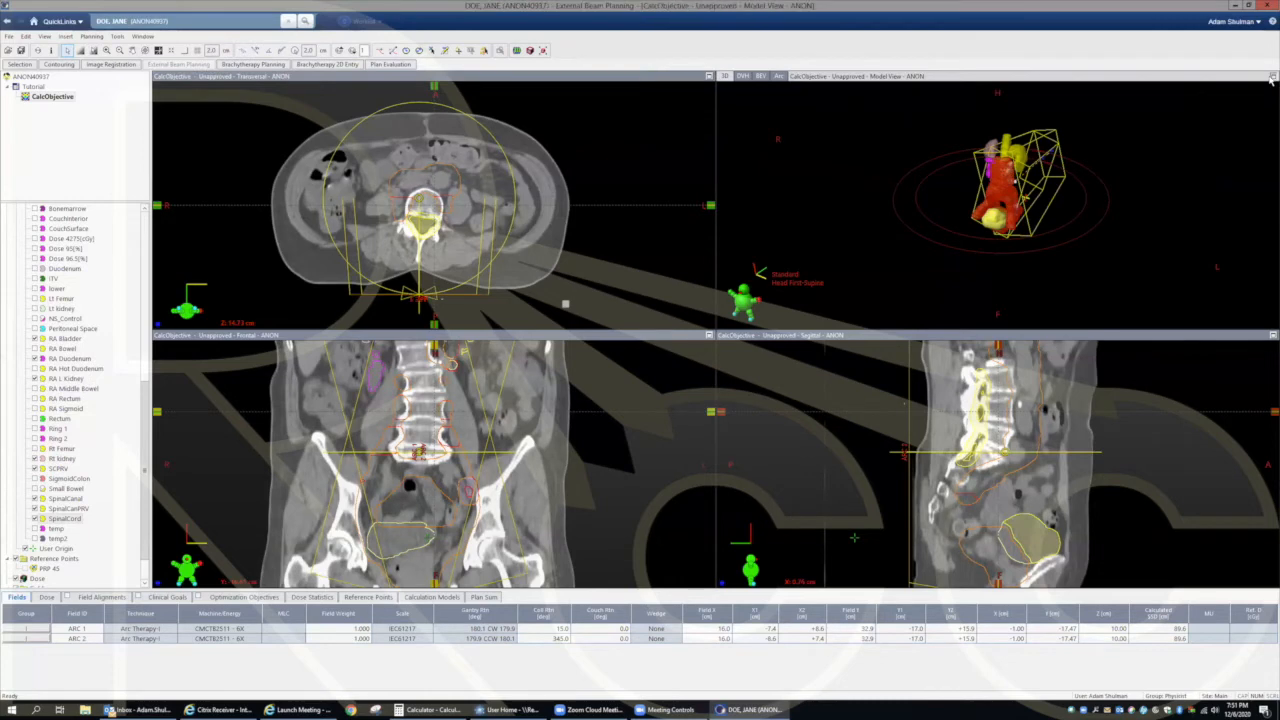
{"action": "left_click", "coordinate": [1271, 80]}
{"action": "right_click", "coordinate": [790, 308]}
{"action": "mouse_move", "coordinate": [837, 391]}
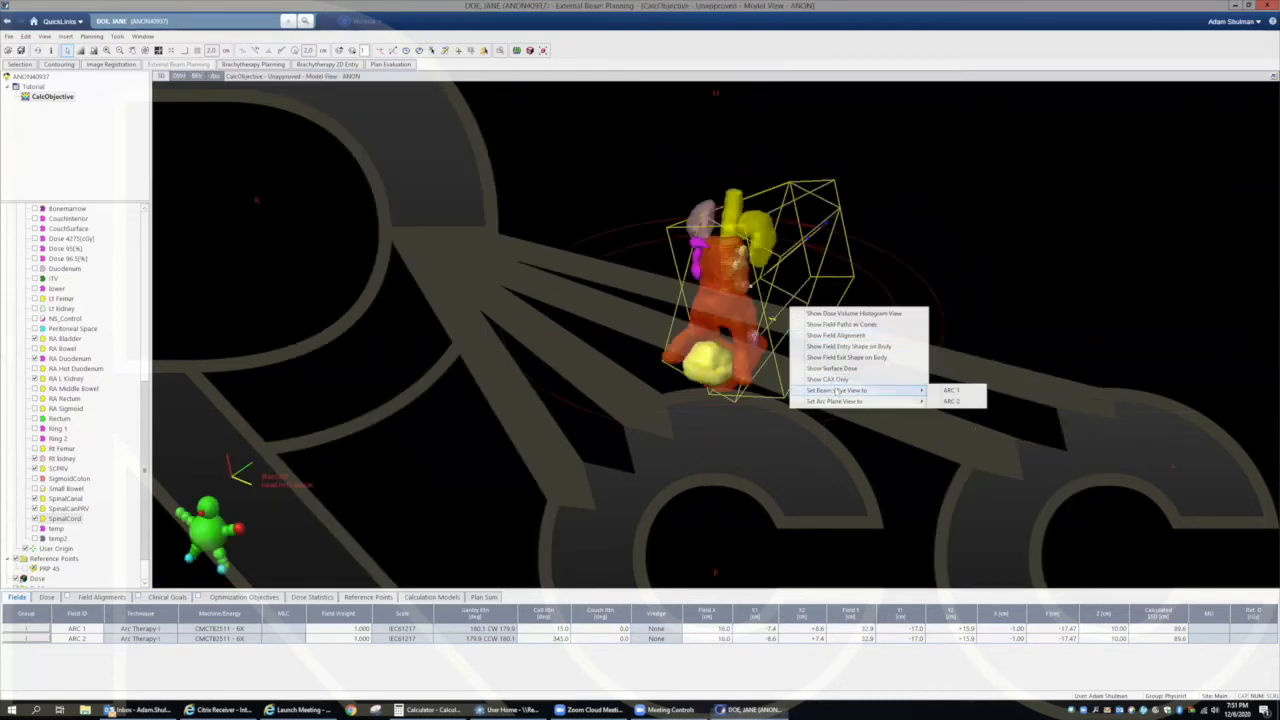
{"action": "left_click", "coordinate": [945, 391]}
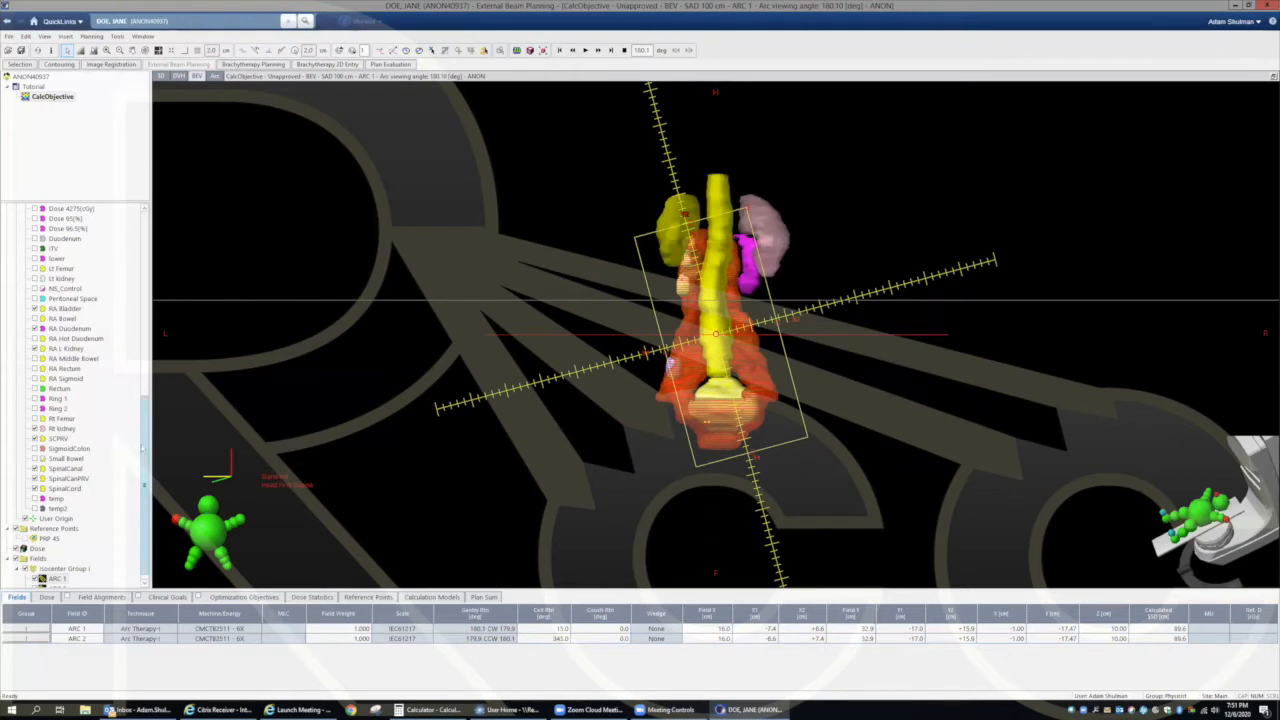
Step: Hide all structures in the beam's-eye view except PTV 45, PTV50 and PTV55
{"action": "left_click_drag", "start_coordinate": [143, 449], "coordinate": [147, 245]}
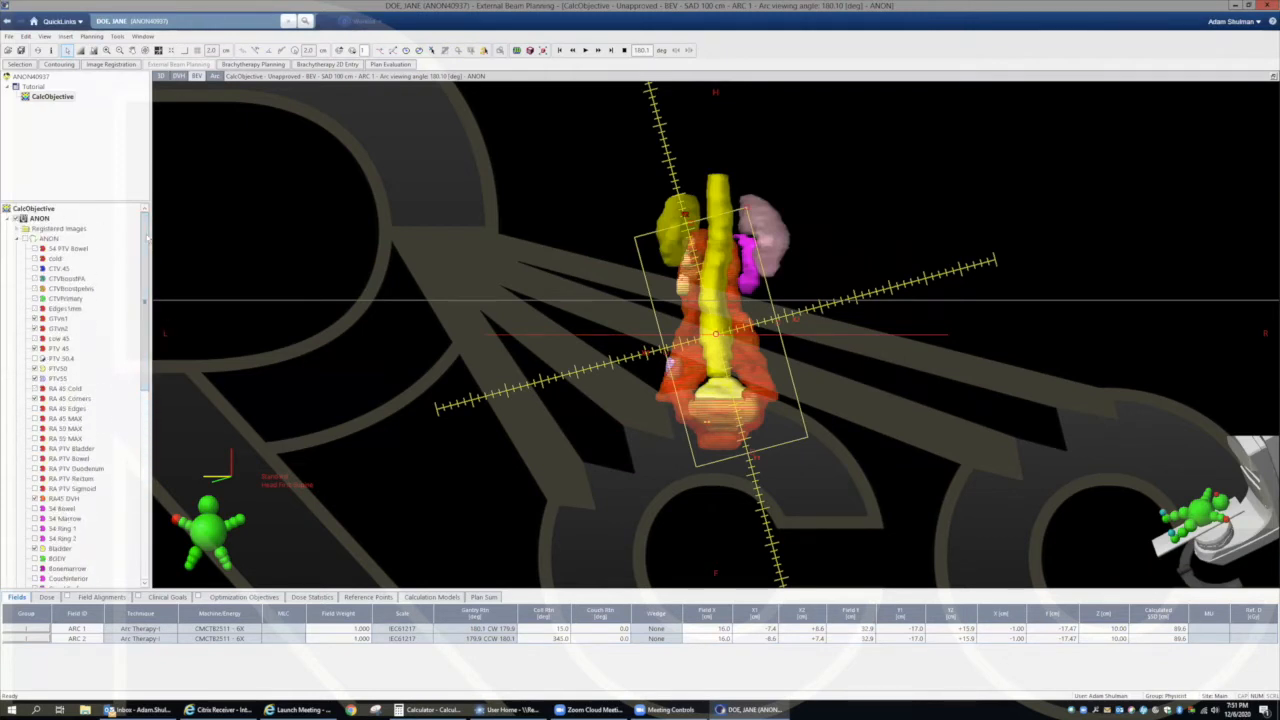
{"action": "left_click", "coordinate": [29, 239]}
{"action": "left_click", "coordinate": [29, 239]}
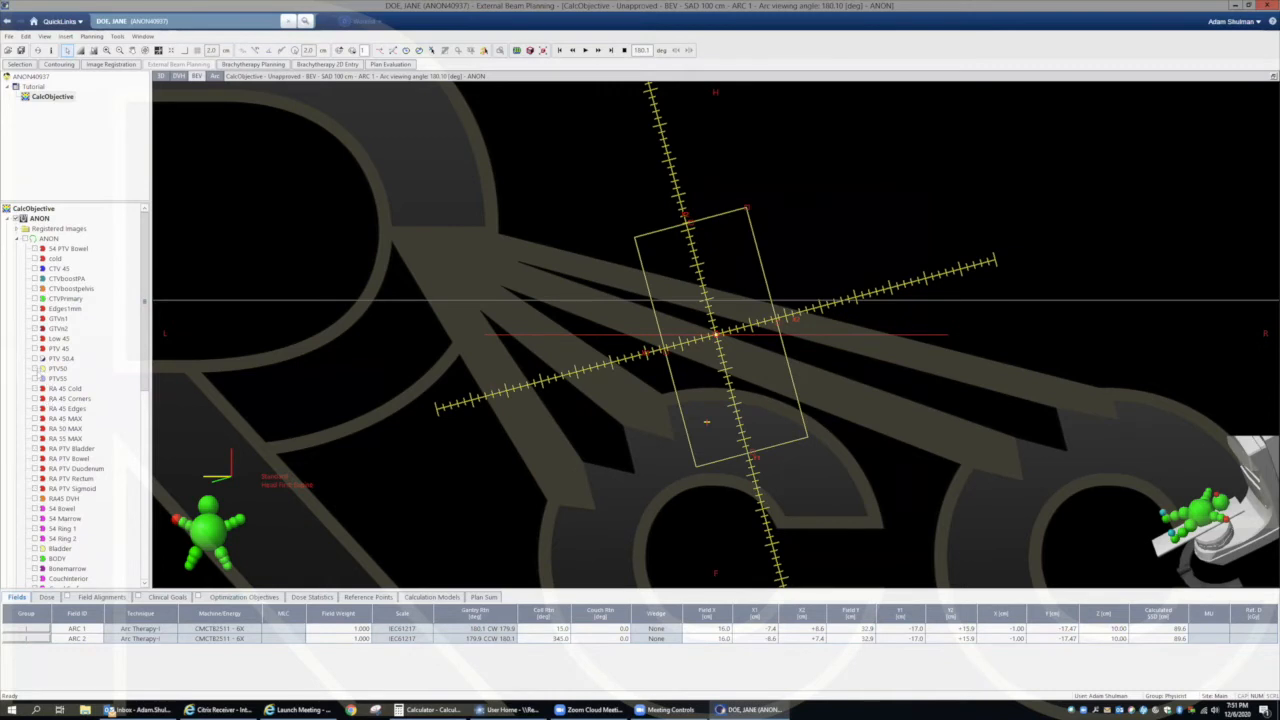
{"action": "left_click", "coordinate": [35, 378]}
{"action": "left_click", "coordinate": [35, 368]}
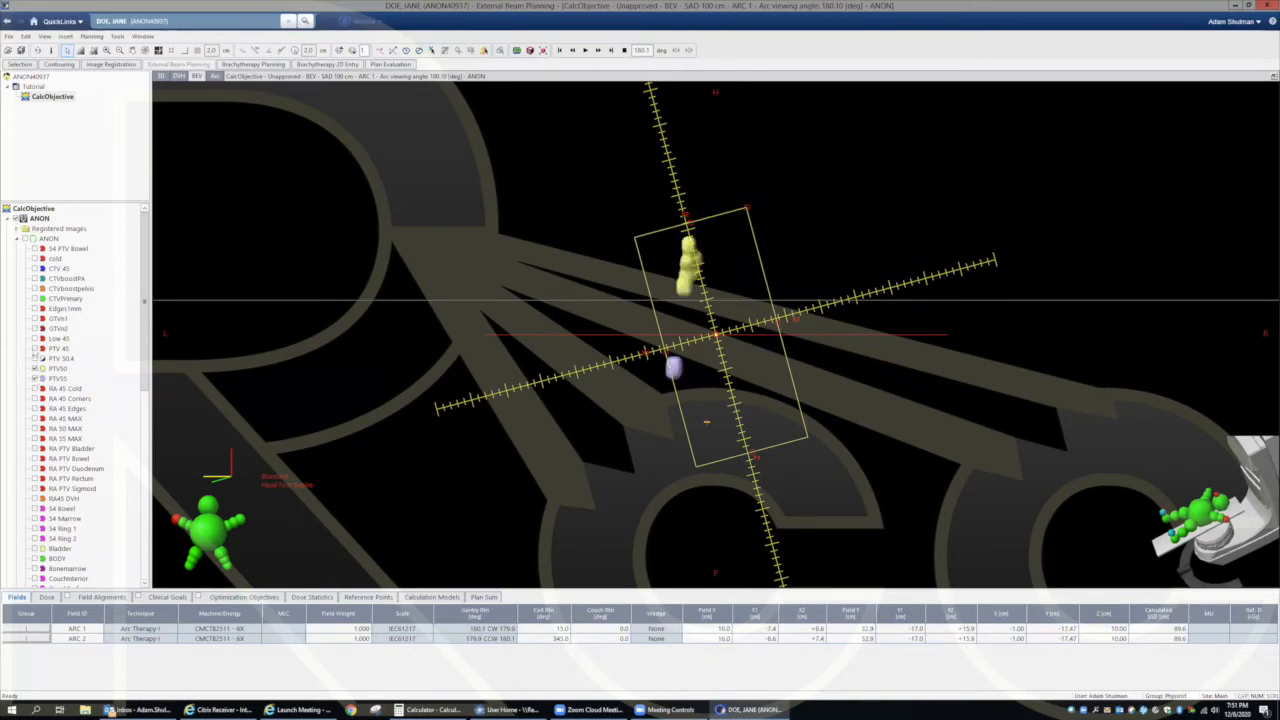
{"action": "left_click", "coordinate": [35, 348]}
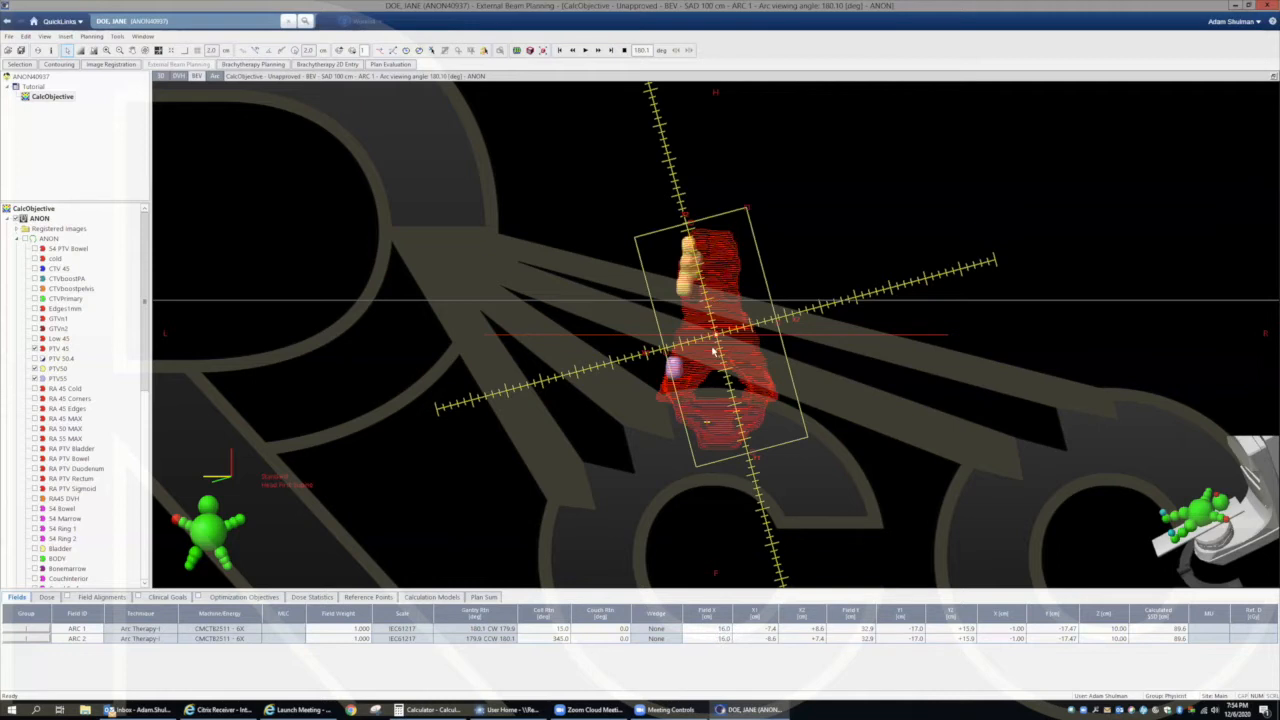
Step: Play the ARC 1 gantry rotation around the PTVs and switch the beam's-eye view to ARC 2
{"action": "left_click", "coordinate": [585, 50]}
{"action": "left_click_drag", "start_coordinate": [146, 376], "coordinate": [152, 538]}
{"action": "left_click", "coordinate": [60, 579]}
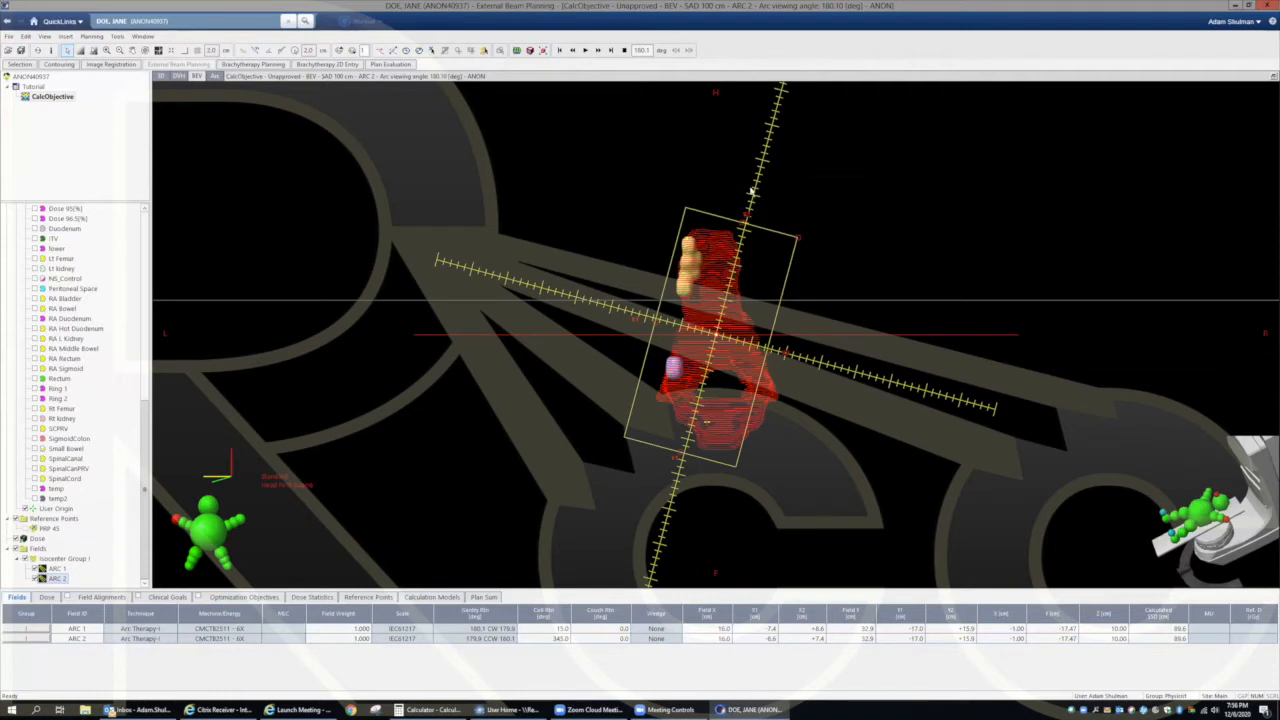
Step: Open the VMAT optimization for the CalcObjective plan and look through its full list of objectives
{"action": "left_click", "coordinate": [92, 36]}
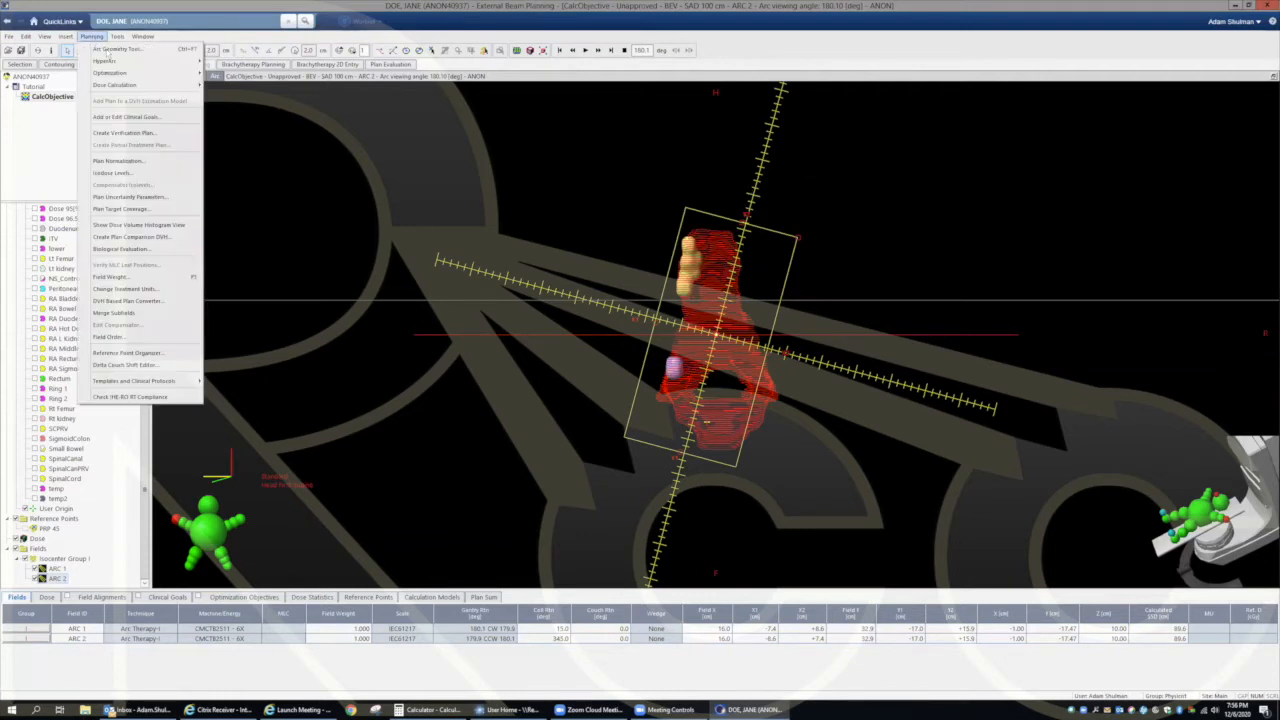
{"action": "mouse_move", "coordinate": [155, 74]}
{"action": "left_click", "coordinate": [225, 77]}
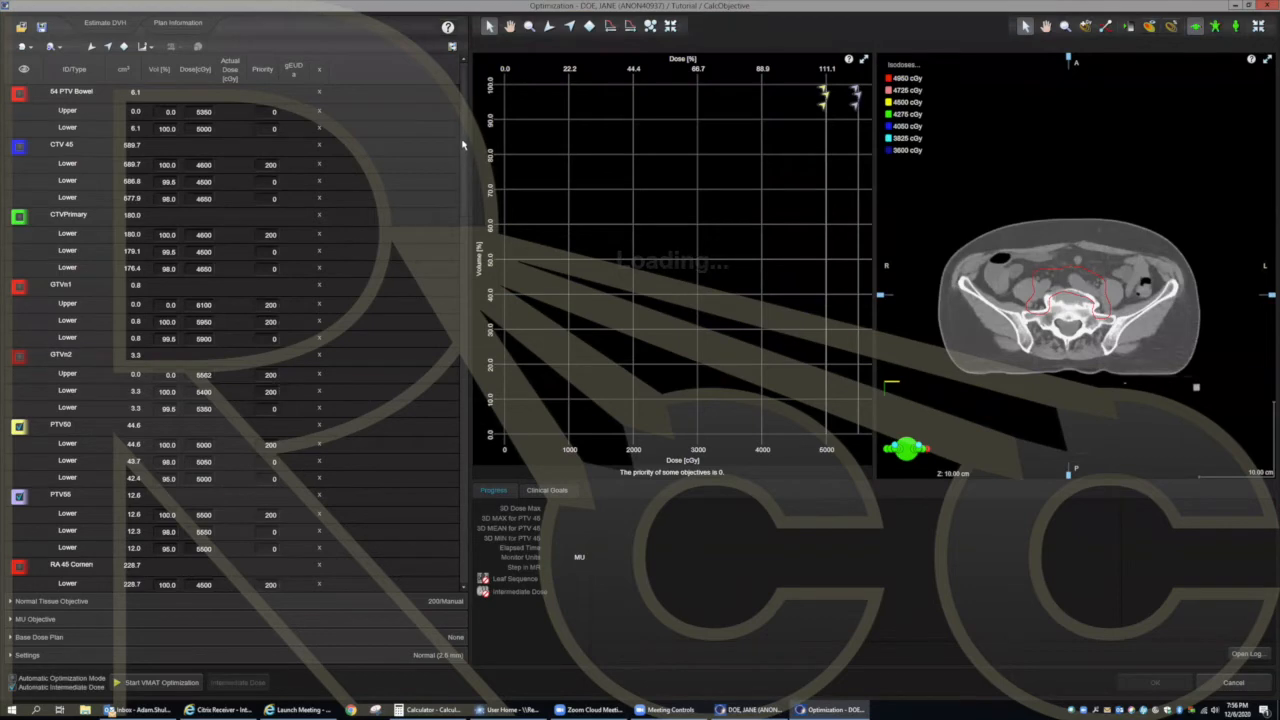
{"action": "left_click_drag", "start_coordinate": [463, 145], "coordinate": [451, 558]}
{"action": "left_click_drag", "start_coordinate": [460, 498], "coordinate": [467, 99]}
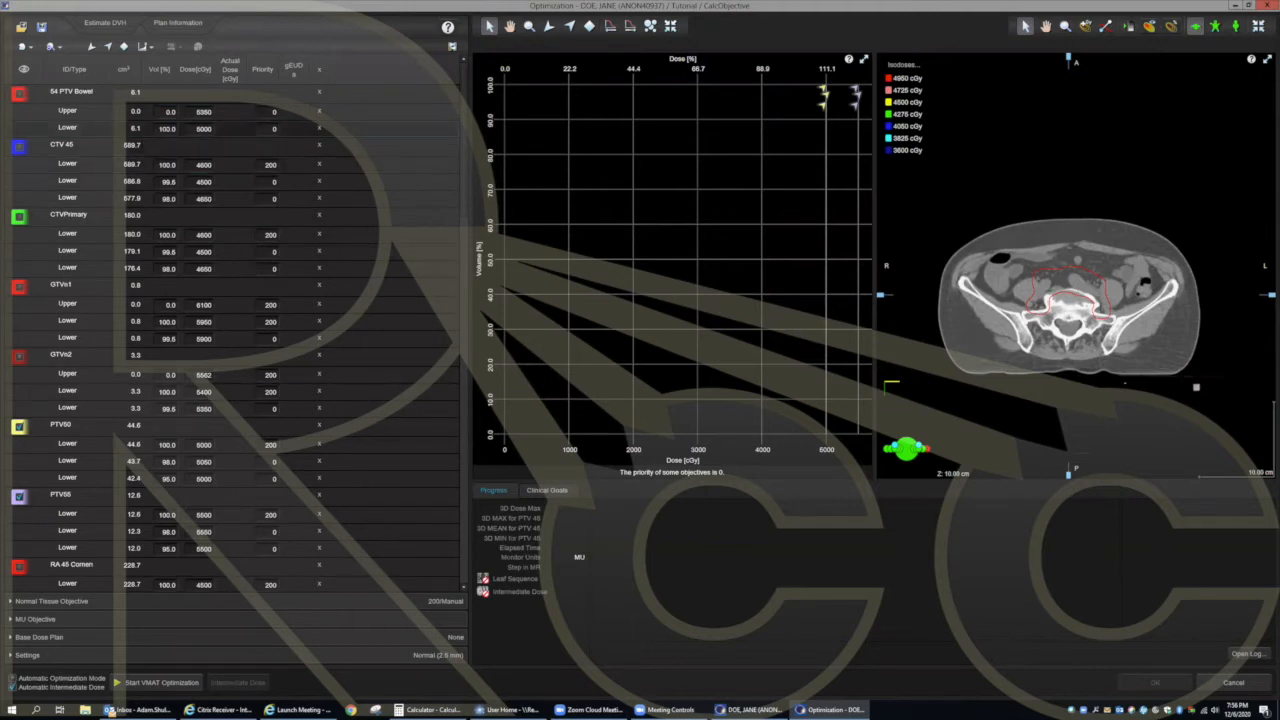
Step: Review the volume and dose of the lower objectives for S4 PTV Bowel, CTV 45 and CTVPrimary
{"action": "left_click", "coordinate": [167, 129]}
{"action": "left_click", "coordinate": [204, 129]}
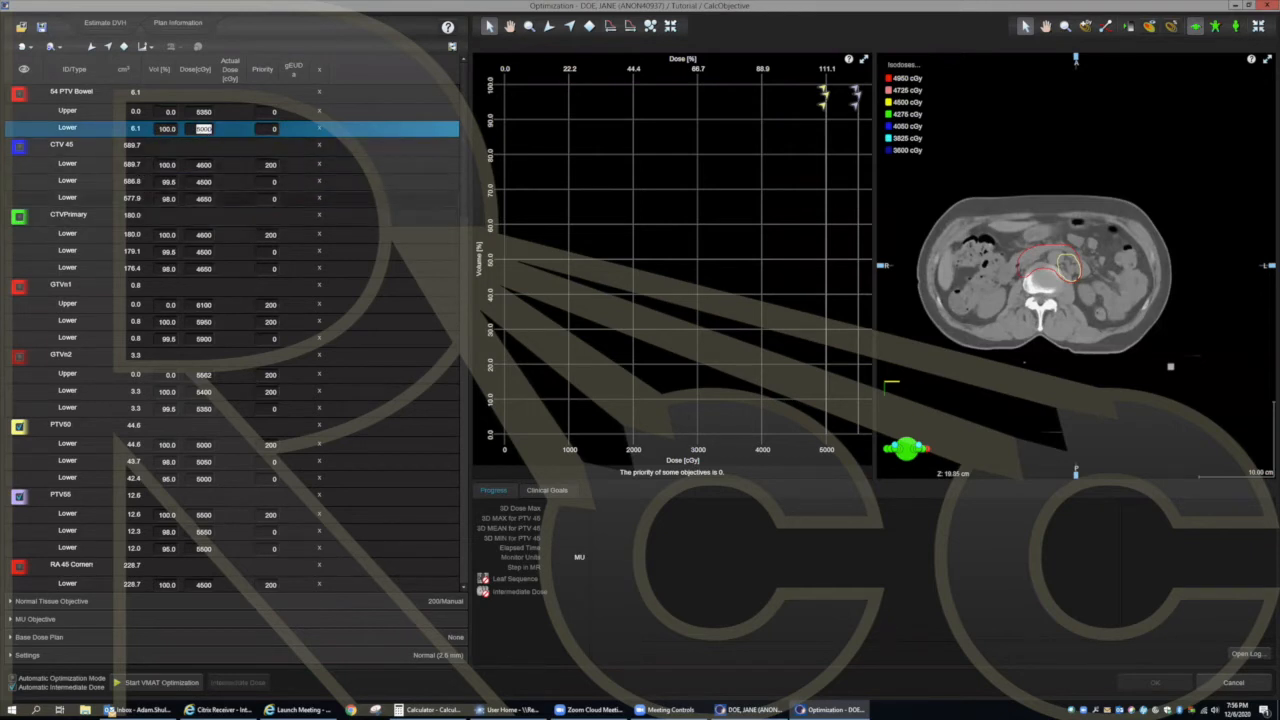
{"action": "left_click", "coordinate": [167, 164]}
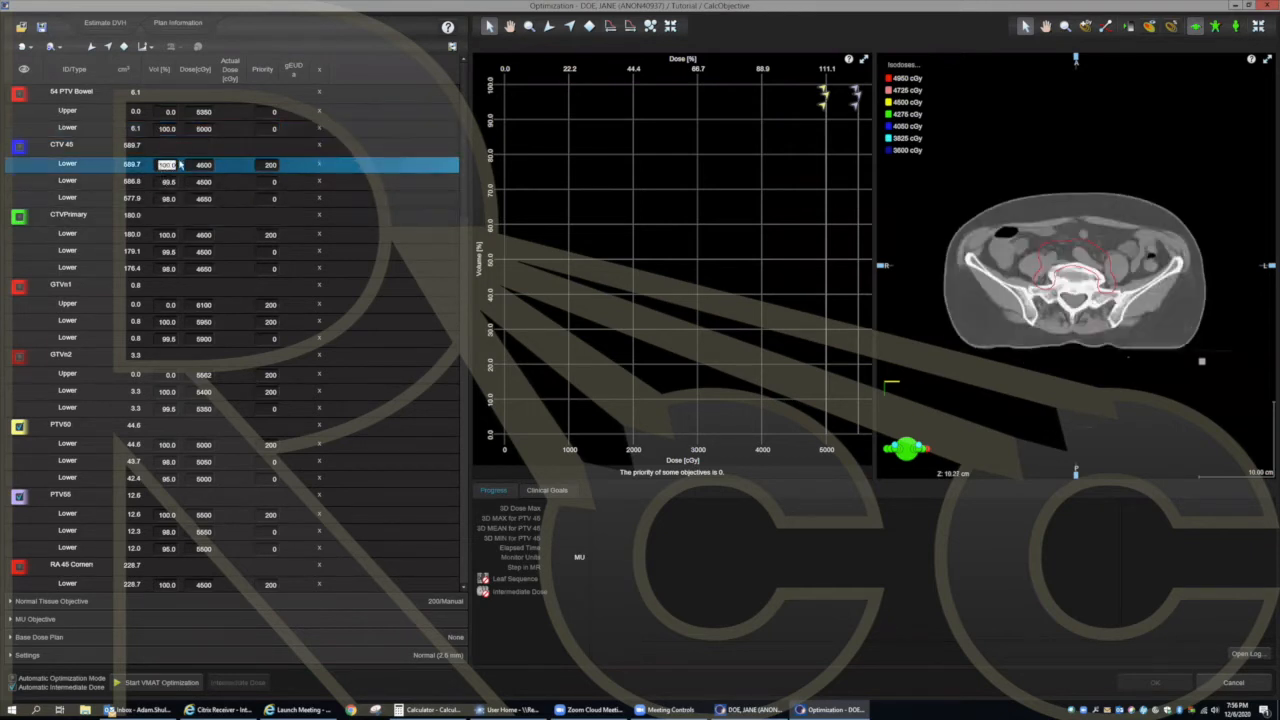
{"action": "left_click", "coordinate": [201, 168]}
{"action": "left_click", "coordinate": [161, 166]}
{"action": "left_click", "coordinate": [195, 168]}
{"action": "left_click", "coordinate": [166, 234]}
{"action": "left_click", "coordinate": [201, 236]}
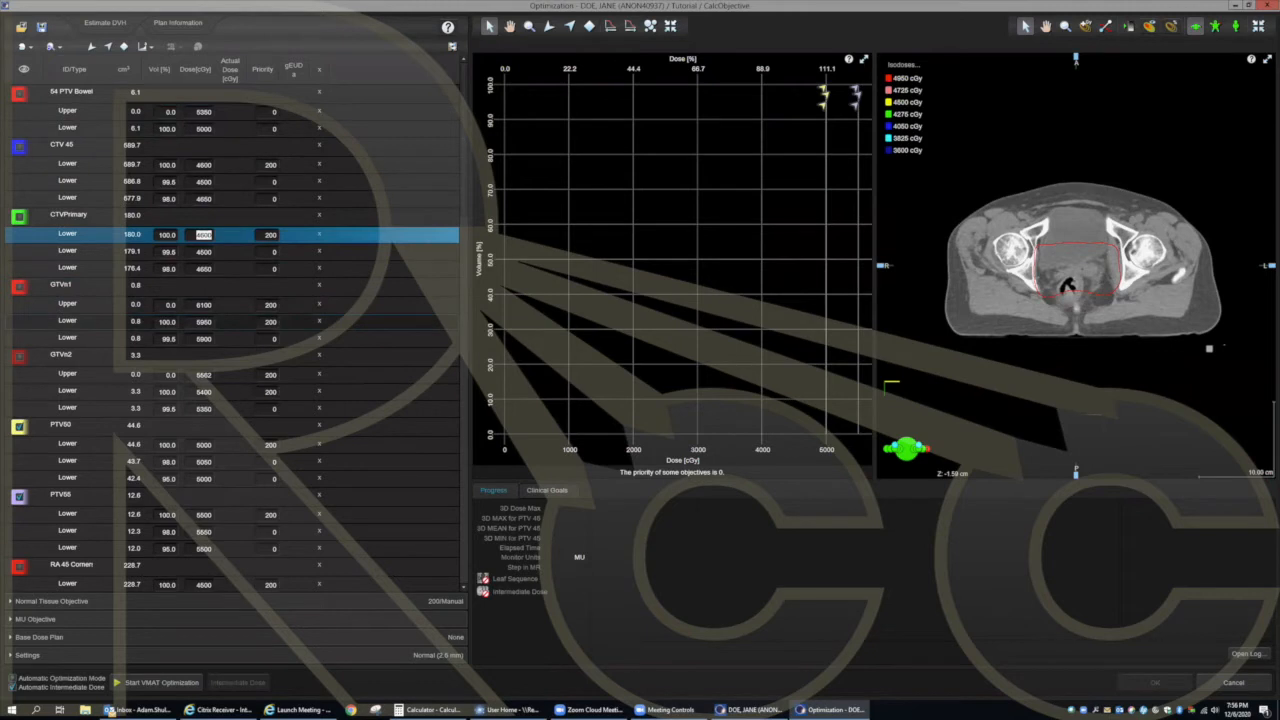
Step: Check the GTVn1 100% volume lower objective by calculating 55 × 1.07 in the Calculator
{"action": "left_click", "coordinate": [168, 322]}
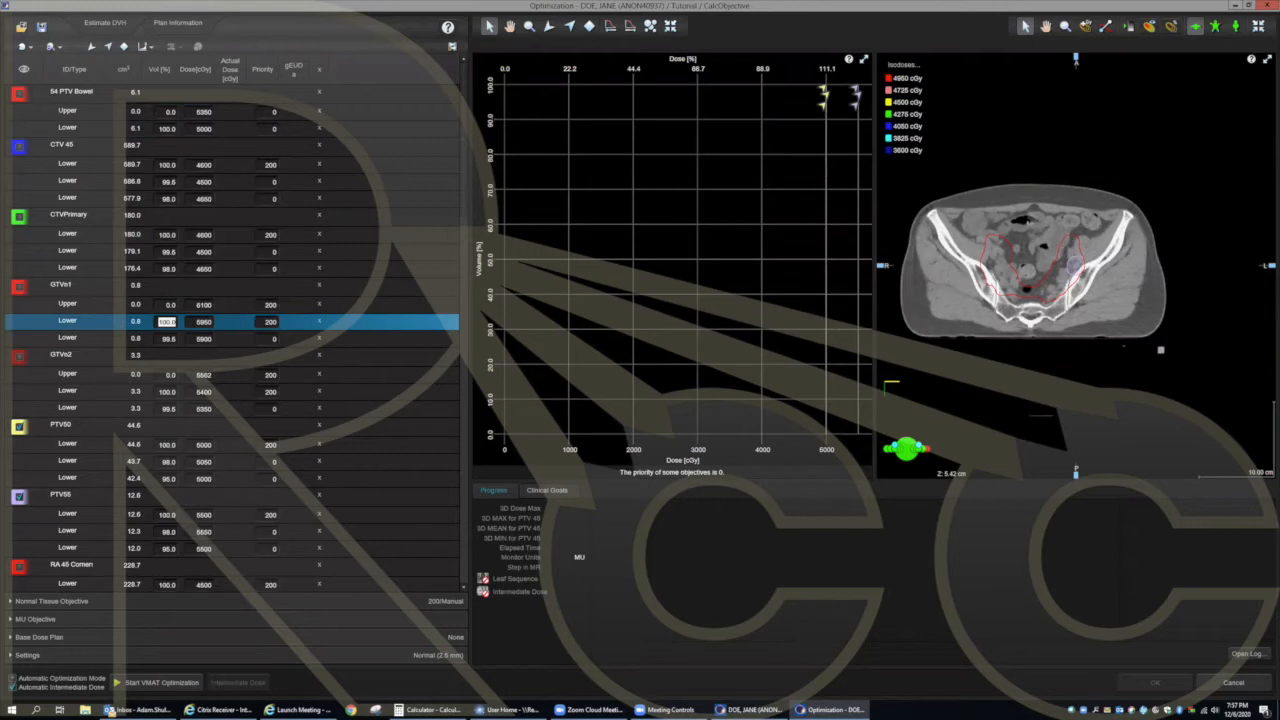
{"action": "left_click", "coordinate": [432, 709]}
{"action": "type", "text": "55 × "}
{"action": "type", "text": "1.07"}
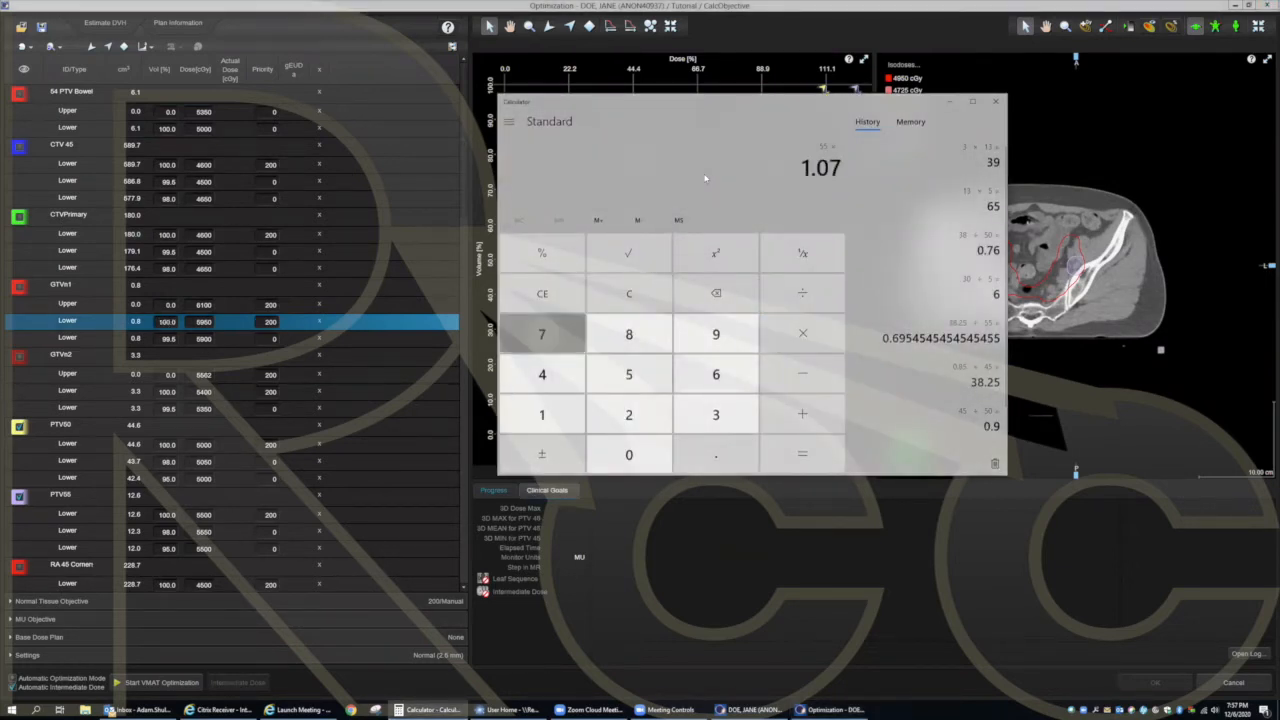
{"action": "key", "text": "Return"}
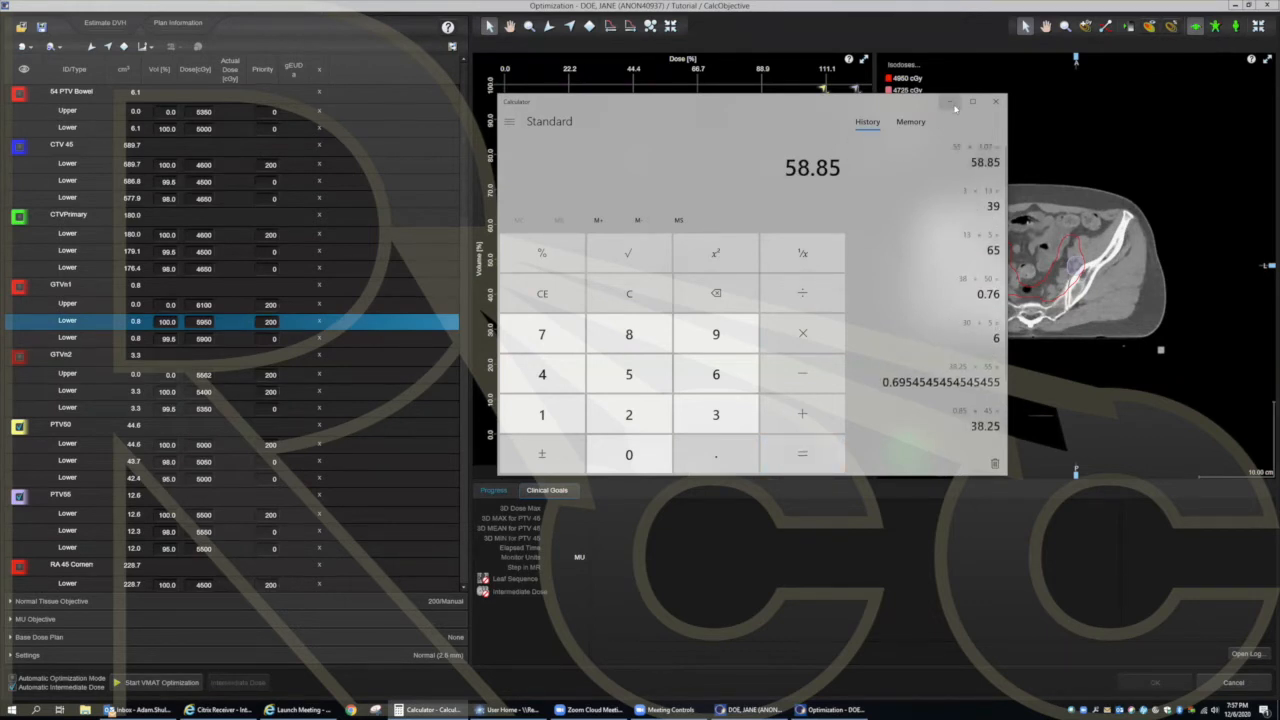
{"action": "left_click", "coordinate": [949, 102]}
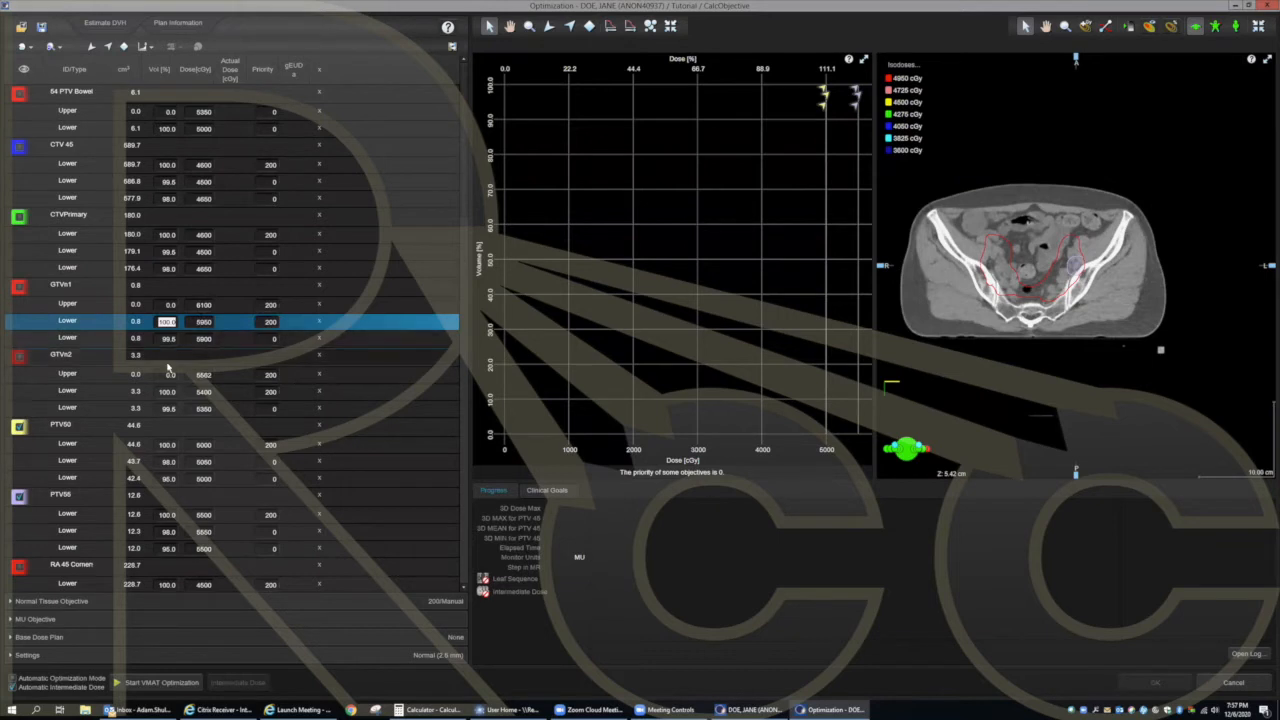
Step: Review the lower objectives for GTVn2, PTV50 and PTV55, including the 98% volume dose levels of both PTVs
{"action": "left_click", "coordinate": [167, 391]}
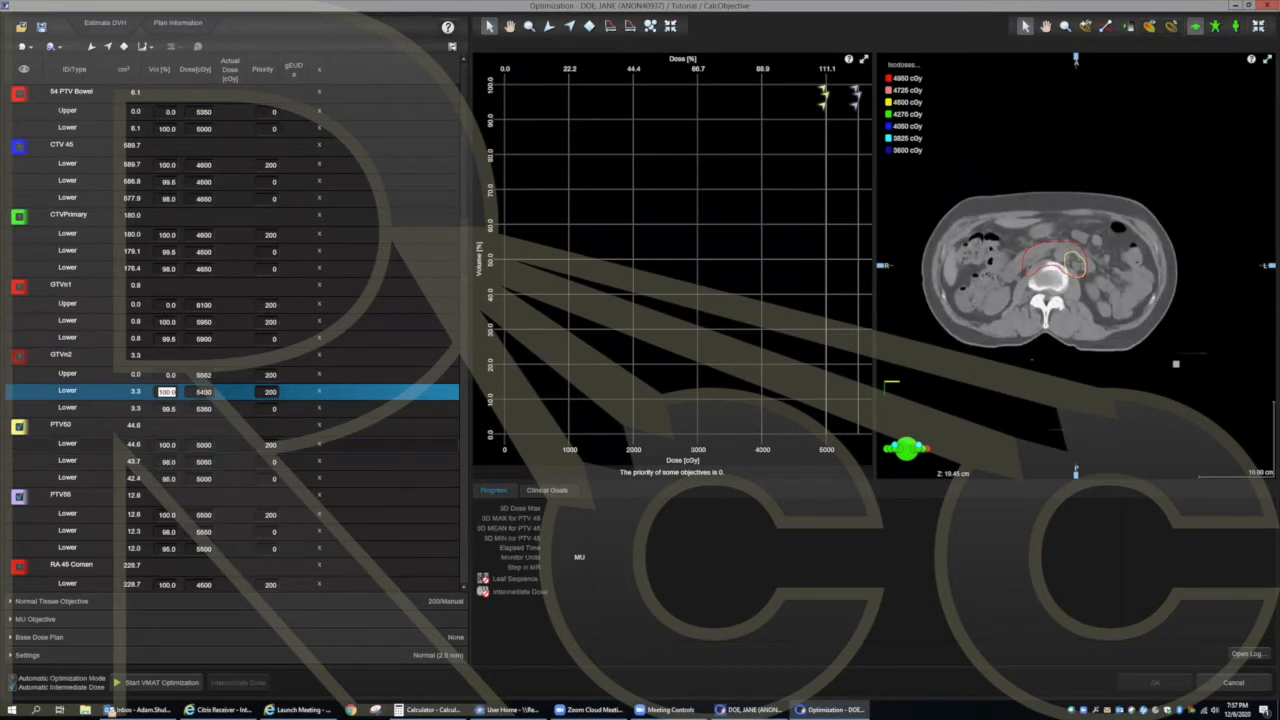
{"action": "left_click", "coordinate": [167, 444]}
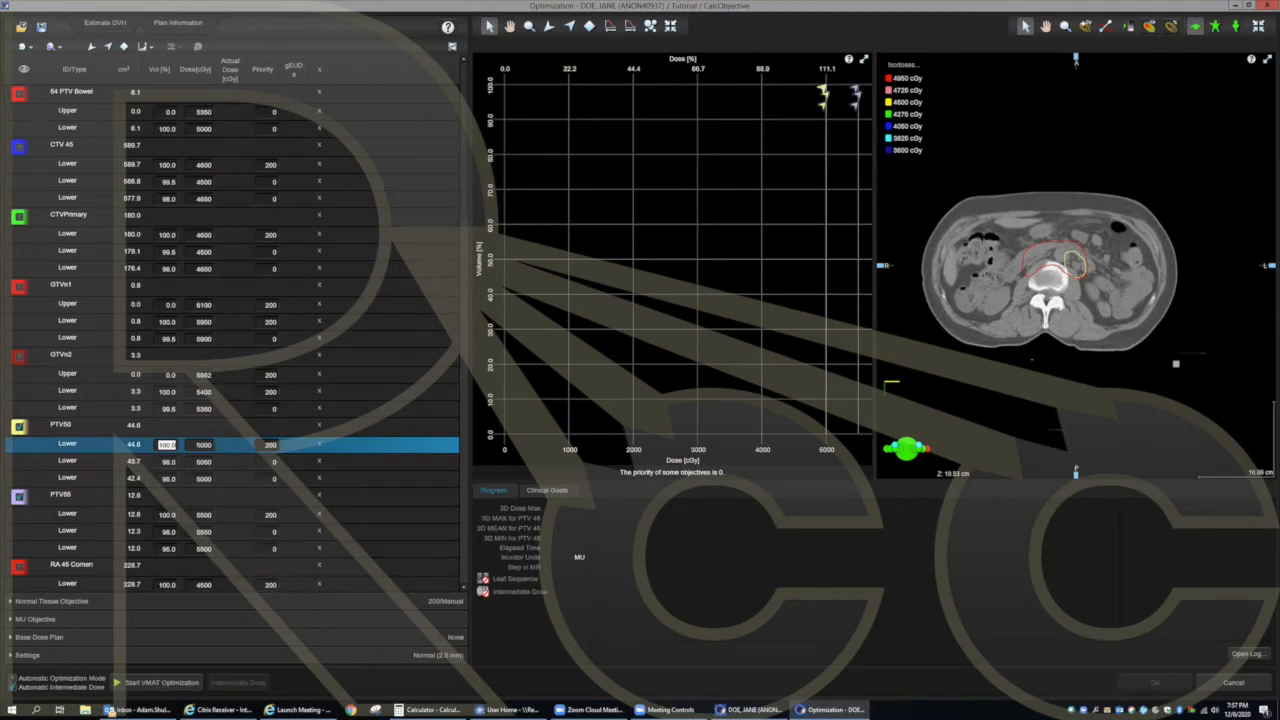
{"action": "left_click", "coordinate": [168, 461]}
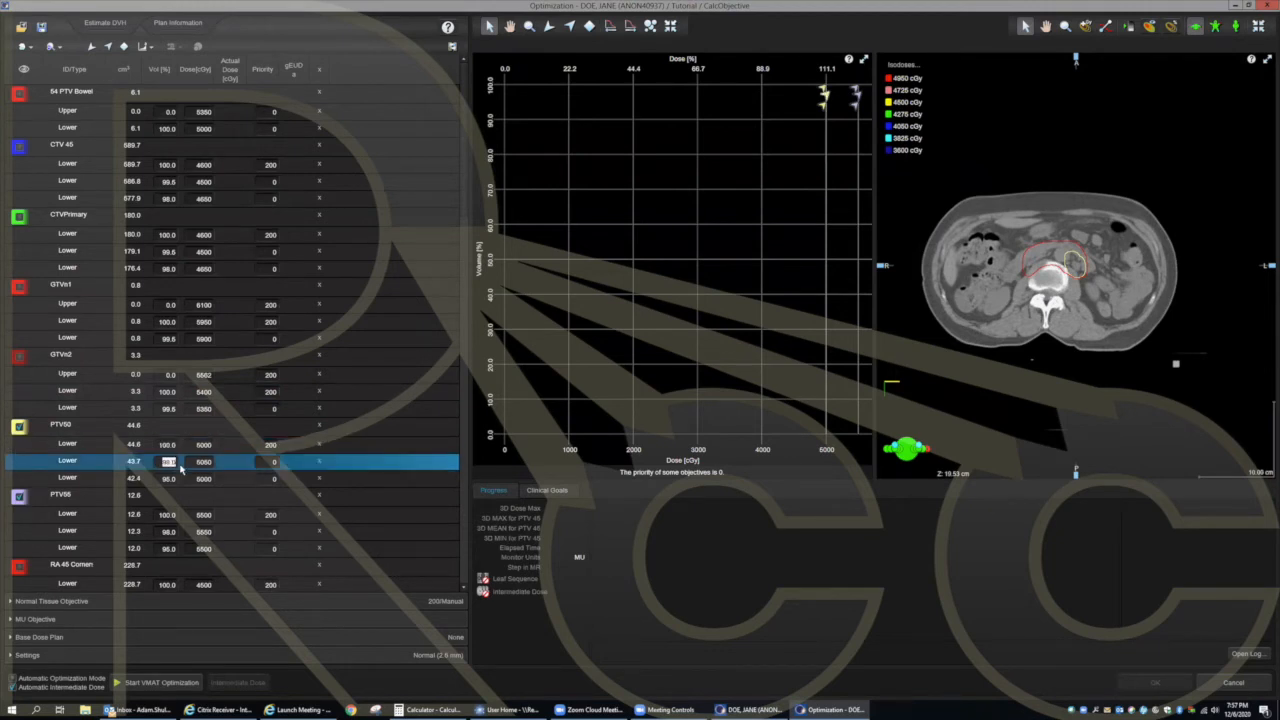
{"action": "left_click", "coordinate": [203, 463]}
{"action": "scroll", "coordinate": [203, 465], "scroll_direction": "down", "scroll_amount": 1}
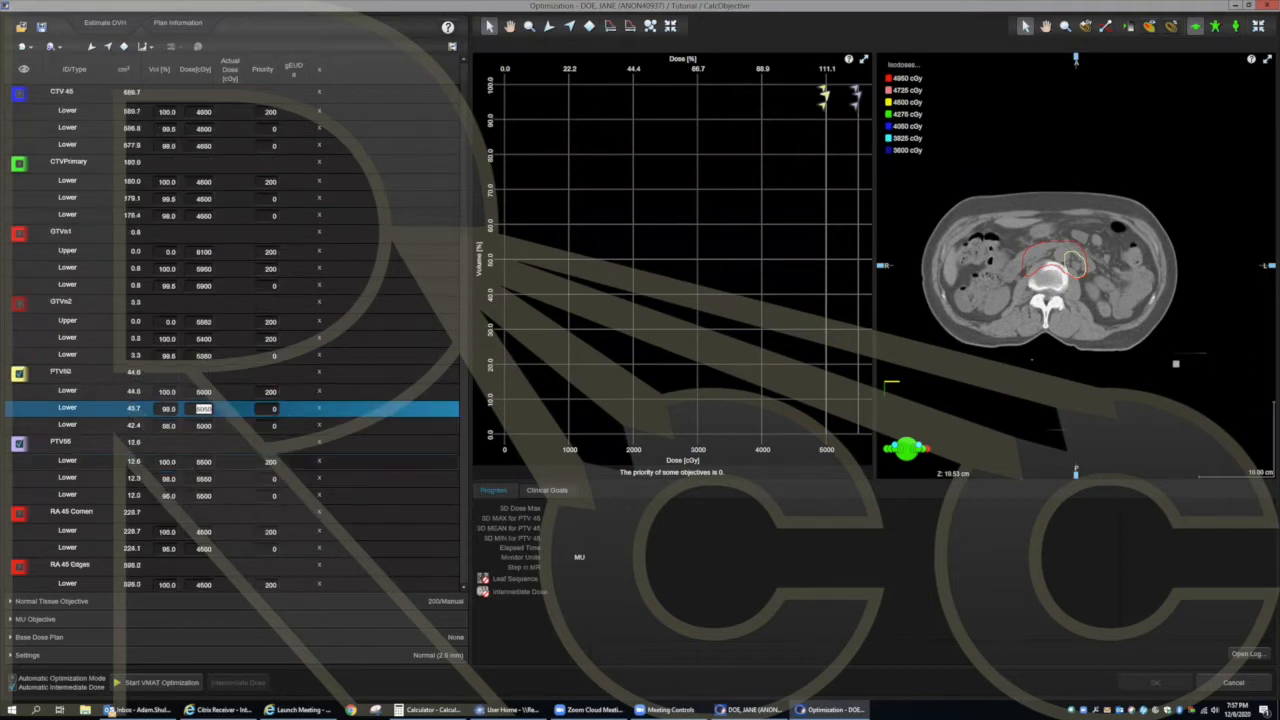
{"action": "scroll", "coordinate": [175, 472], "scroll_direction": "down", "scroll_amount": 1}
{"action": "left_click", "coordinate": [166, 409]}
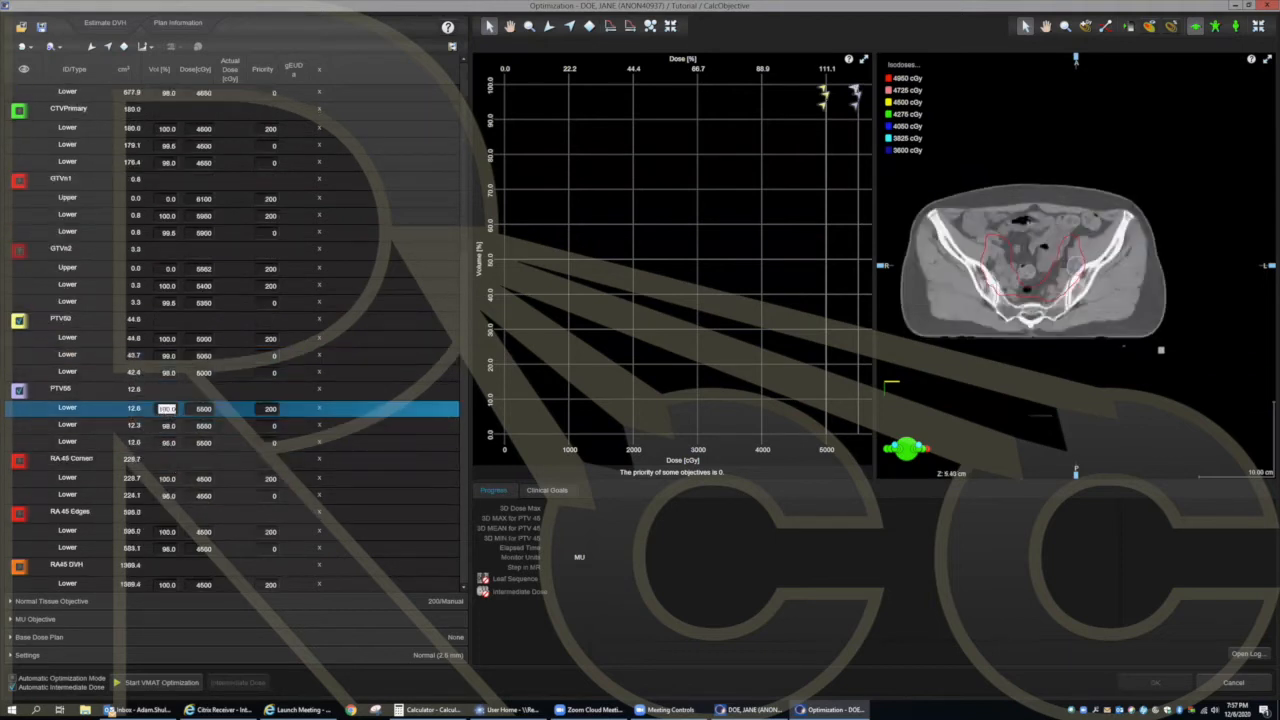
{"action": "left_click", "coordinate": [203, 425]}
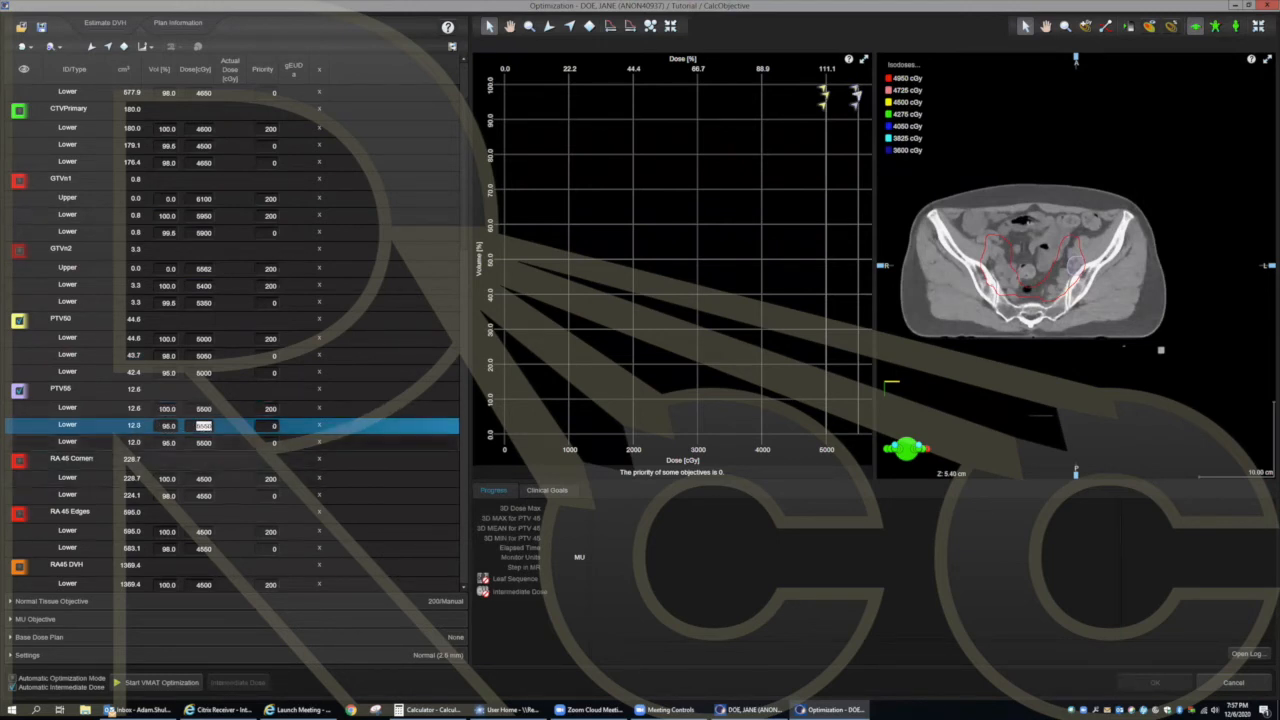
Step: Review the volume and dose of the lower objectives for the RA 45 Corners and RA 45 Edges structures
{"action": "scroll", "coordinate": [230, 340], "scroll_direction": "down", "scroll_amount": 2}
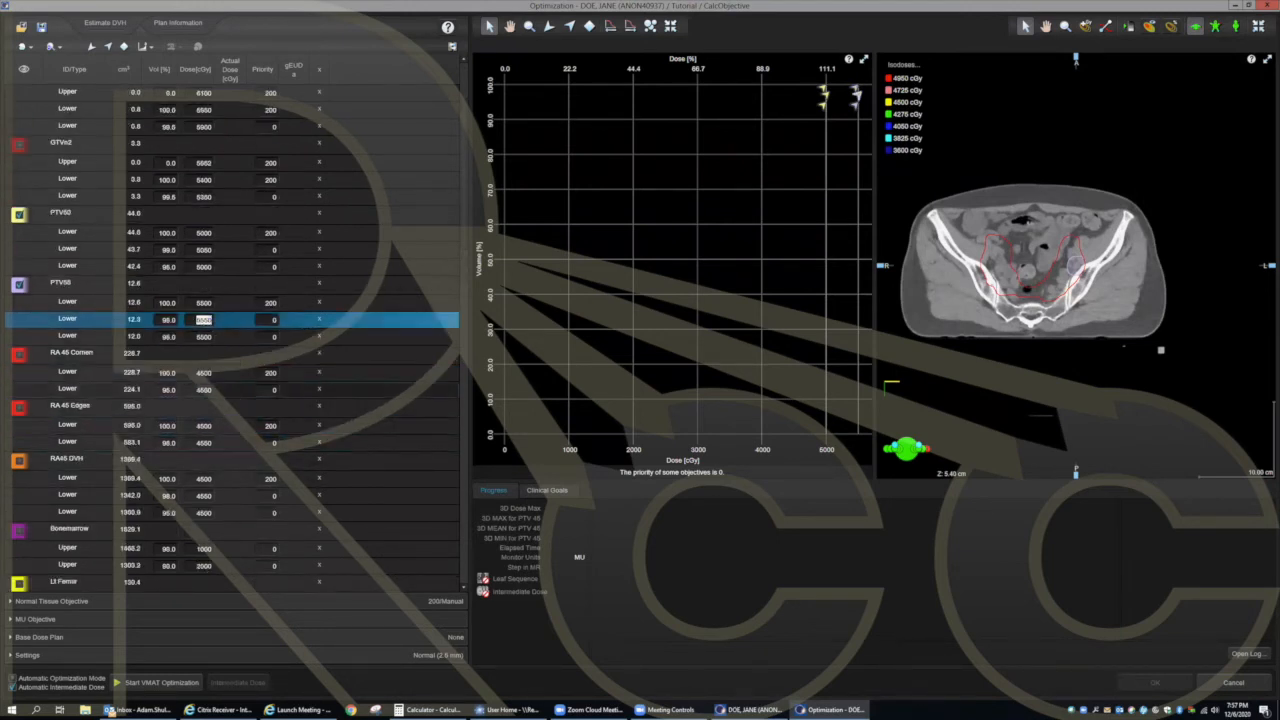
{"action": "left_click", "coordinate": [168, 374]}
{"action": "left_click", "coordinate": [204, 373]}
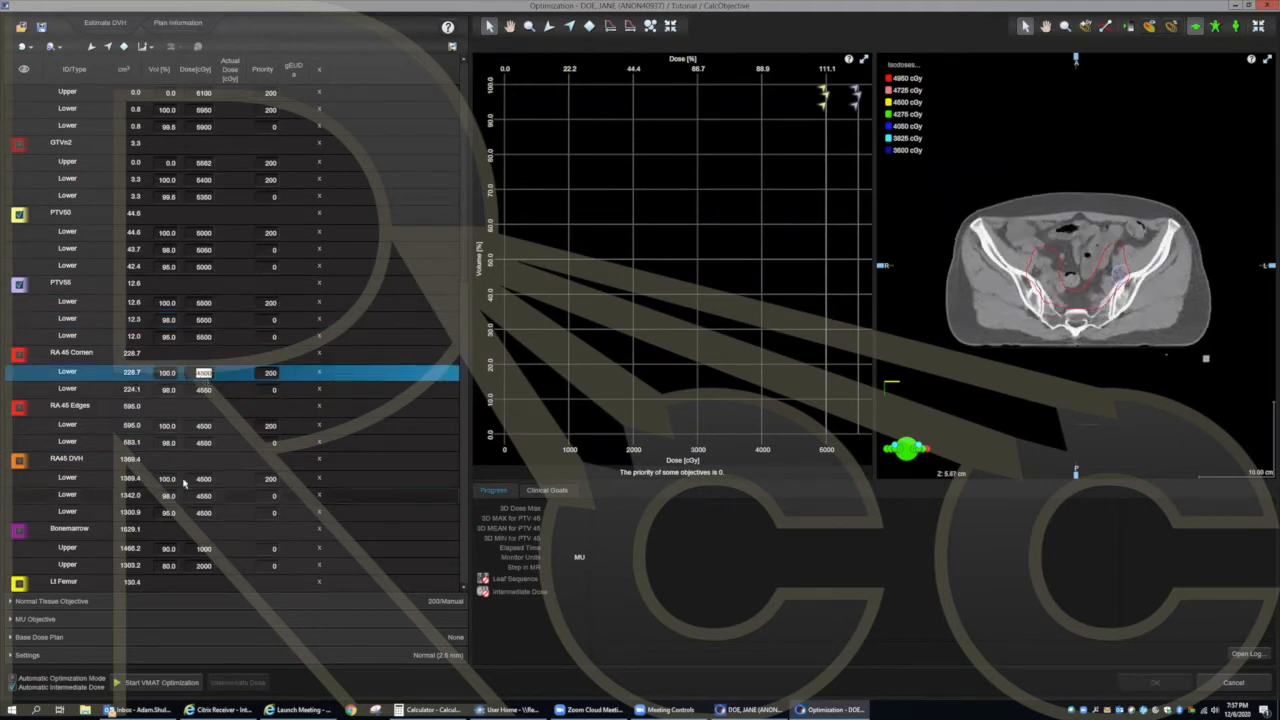
{"action": "left_click", "coordinate": [168, 427]}
{"action": "left_click", "coordinate": [204, 426]}
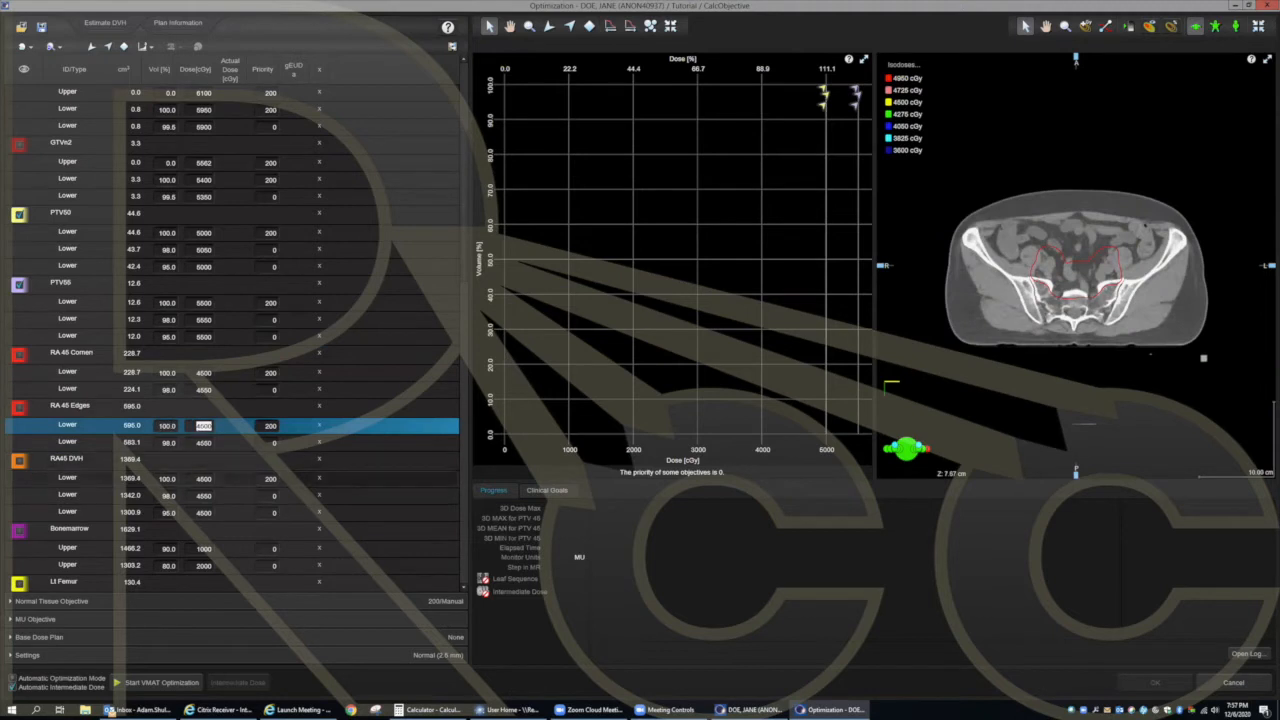
{"action": "scroll", "coordinate": [185, 488], "scroll_direction": "down", "scroll_amount": 1}
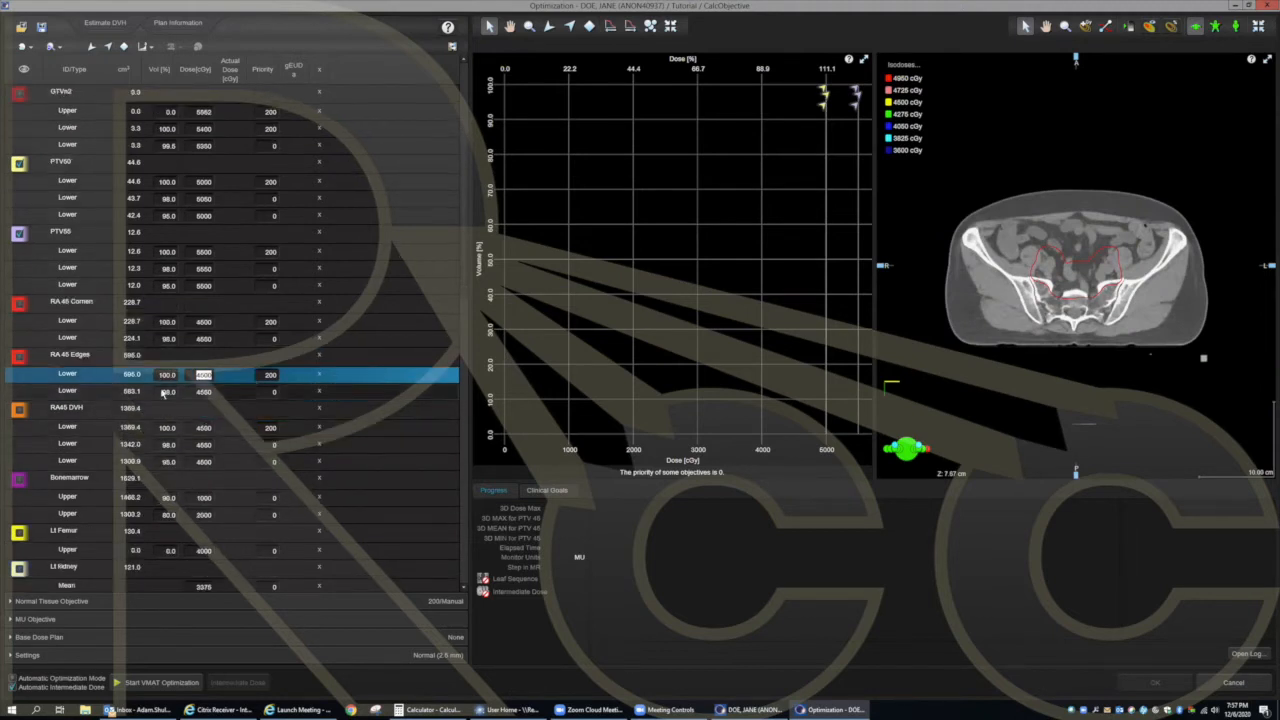
{"action": "left_click", "coordinate": [168, 391]}
{"action": "left_click", "coordinate": [204, 391]}
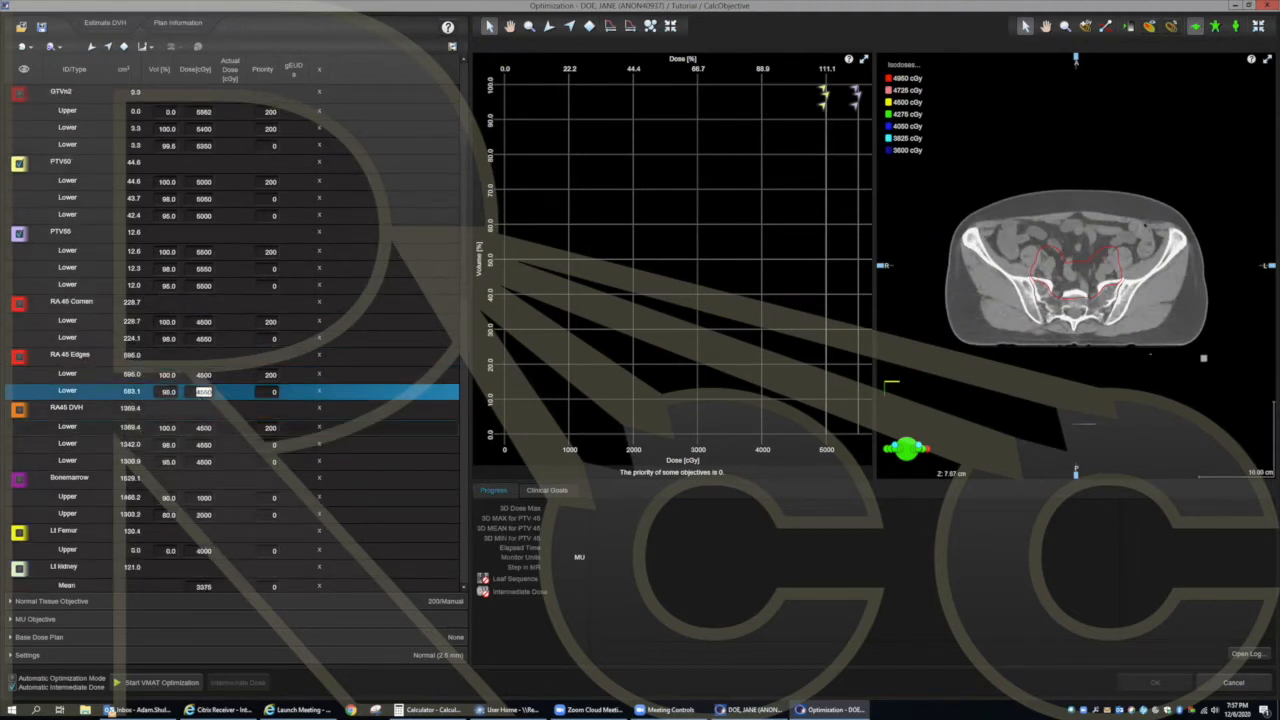
Step: Display RA45 DVH on the histogram and CT slice, and check its 100% and 98% volume lower objectives
{"action": "scroll", "coordinate": [230, 340], "scroll_direction": "down", "scroll_amount": 1}
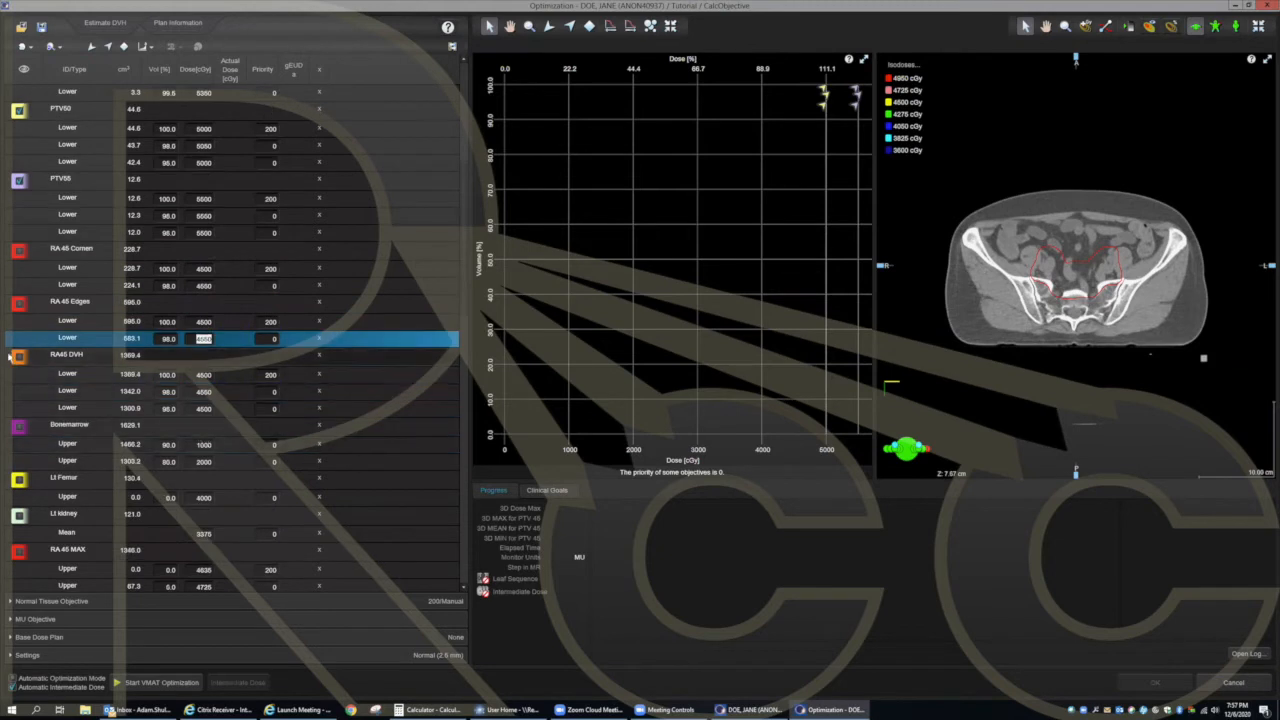
{"action": "type", "text": "4500"}
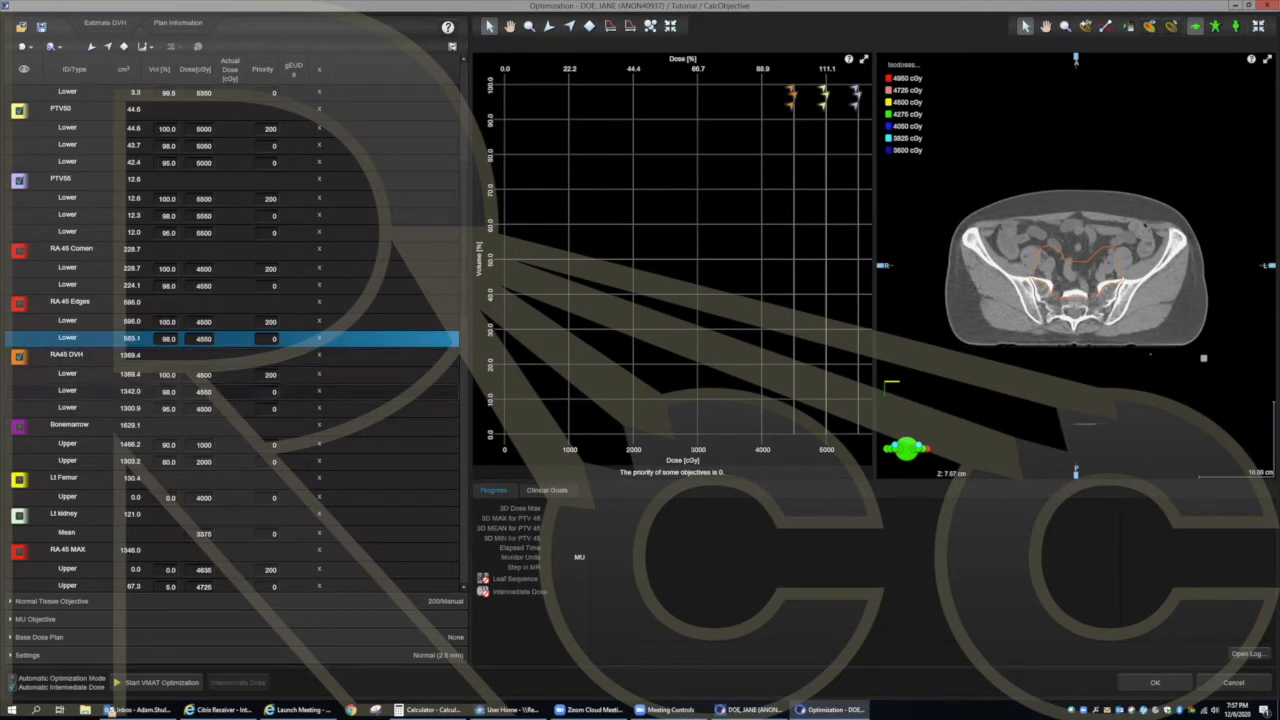
{"action": "left_click", "coordinate": [204, 375]}
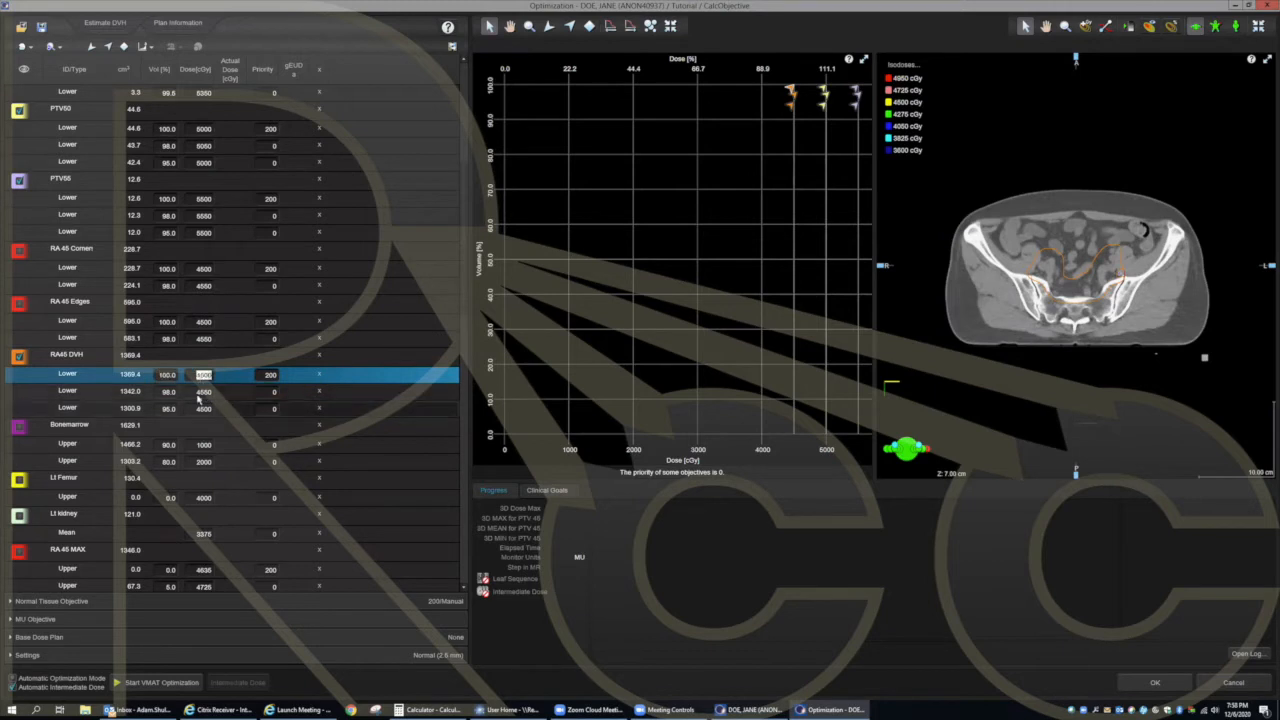
{"action": "left_click", "coordinate": [203, 391]}
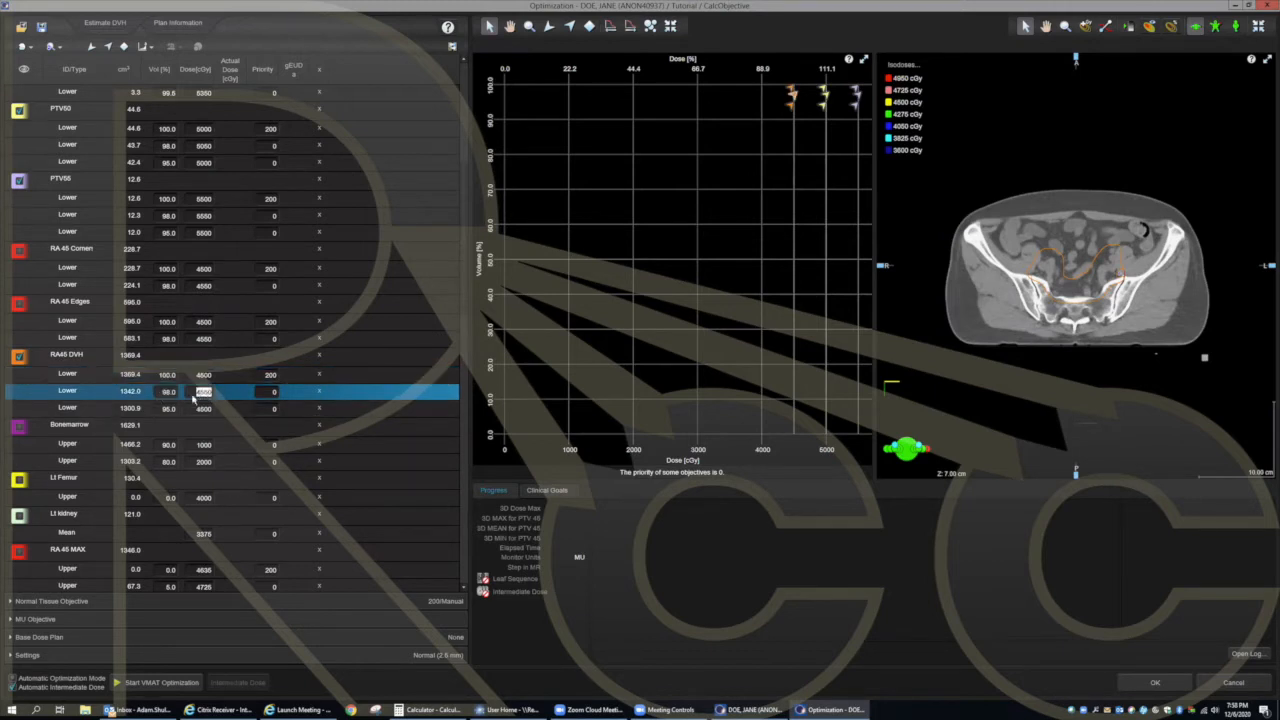
Step: Examine the upper objectives for RA 45 MAX, RA 50 MAX, RA 55 MAX and RA Bladder
{"action": "scroll", "coordinate": [100, 430], "scroll_direction": "down", "scroll_amount": 5}
{"action": "scroll", "coordinate": [100, 432], "scroll_direction": "down", "scroll_amount": 3}
{"action": "scroll", "coordinate": [103, 430], "scroll_direction": "up", "scroll_amount": 2}
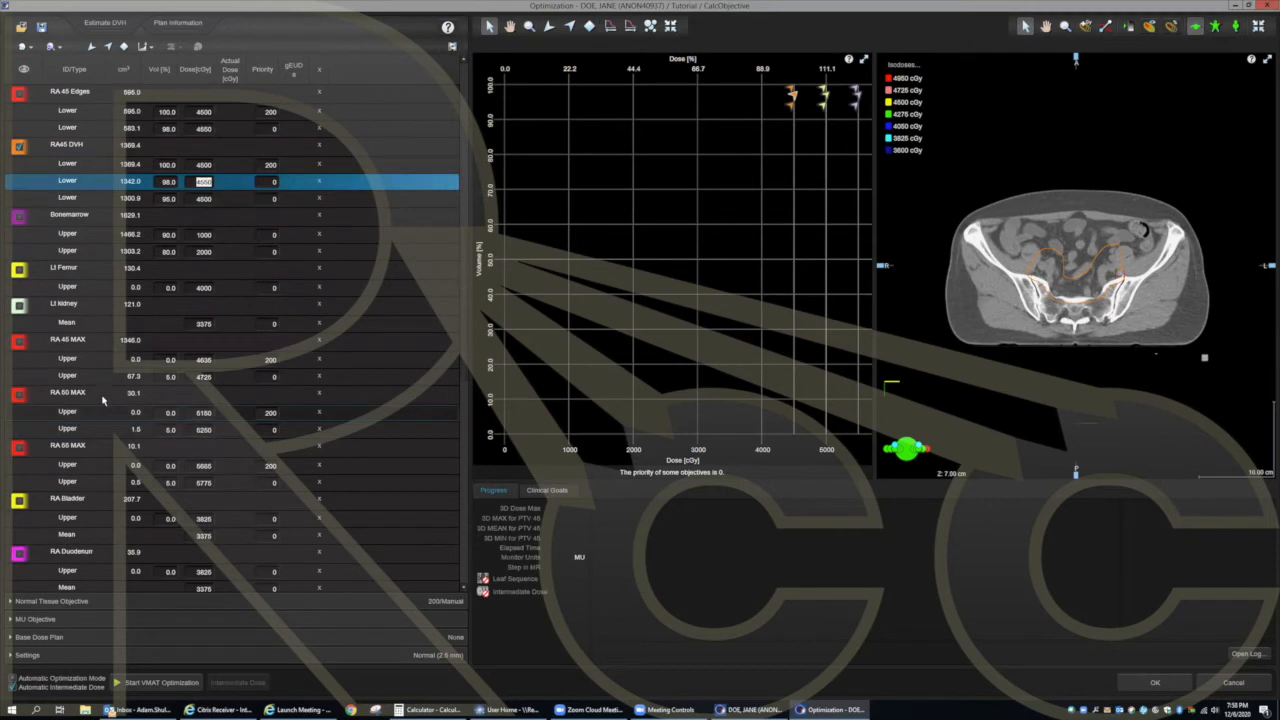
{"action": "left_click", "coordinate": [18, 342]}
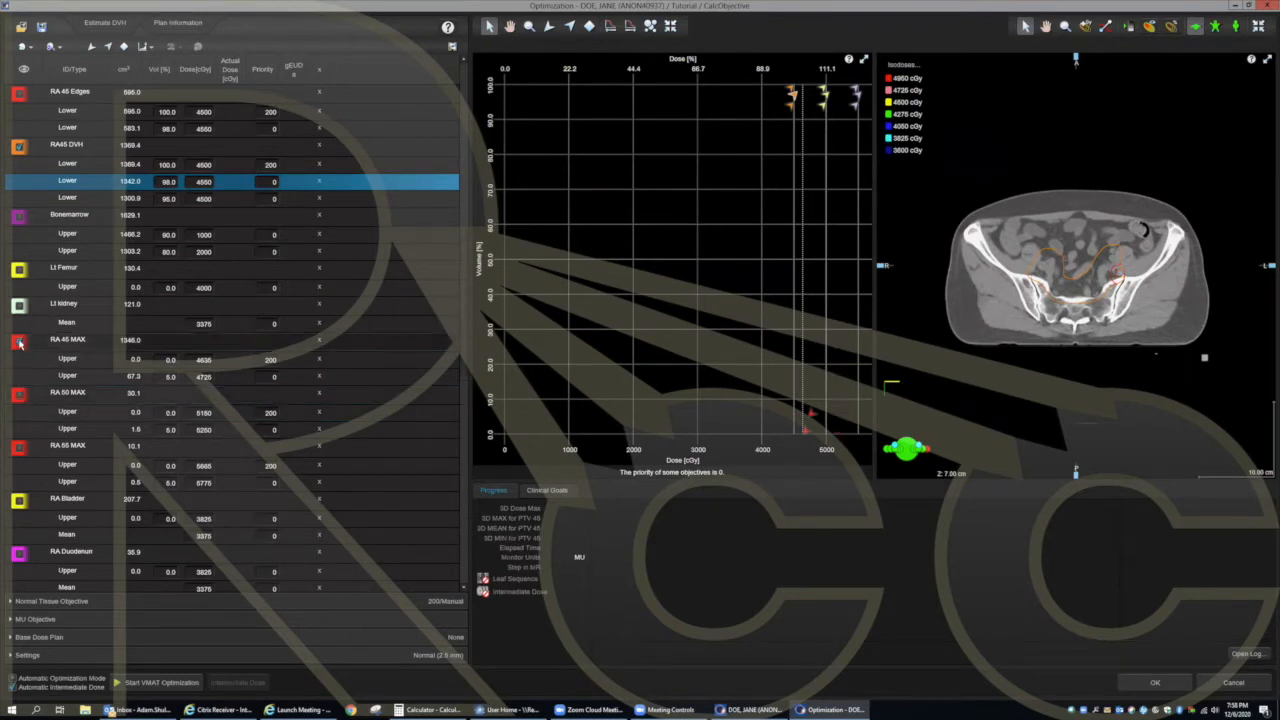
{"action": "scroll", "coordinate": [122, 445], "scroll_direction": "down", "scroll_amount": 1}
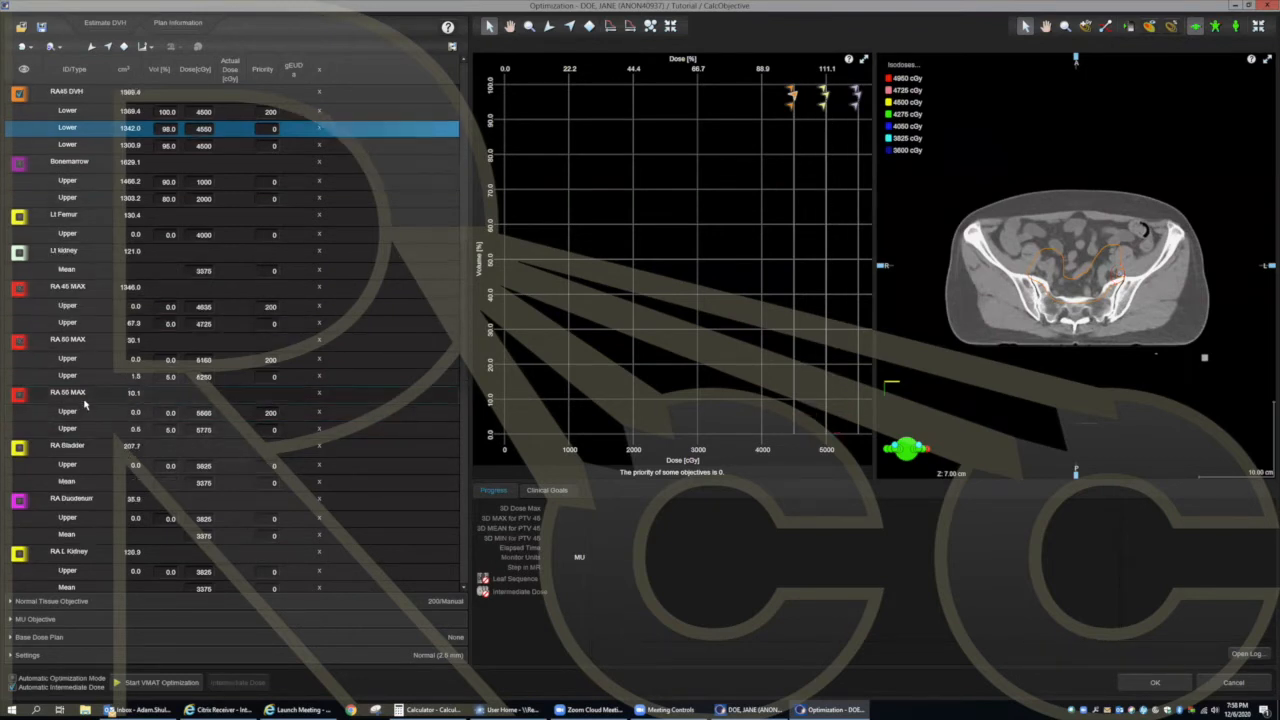
{"action": "scroll", "coordinate": [165, 440], "scroll_direction": "down", "scroll_amount": 1}
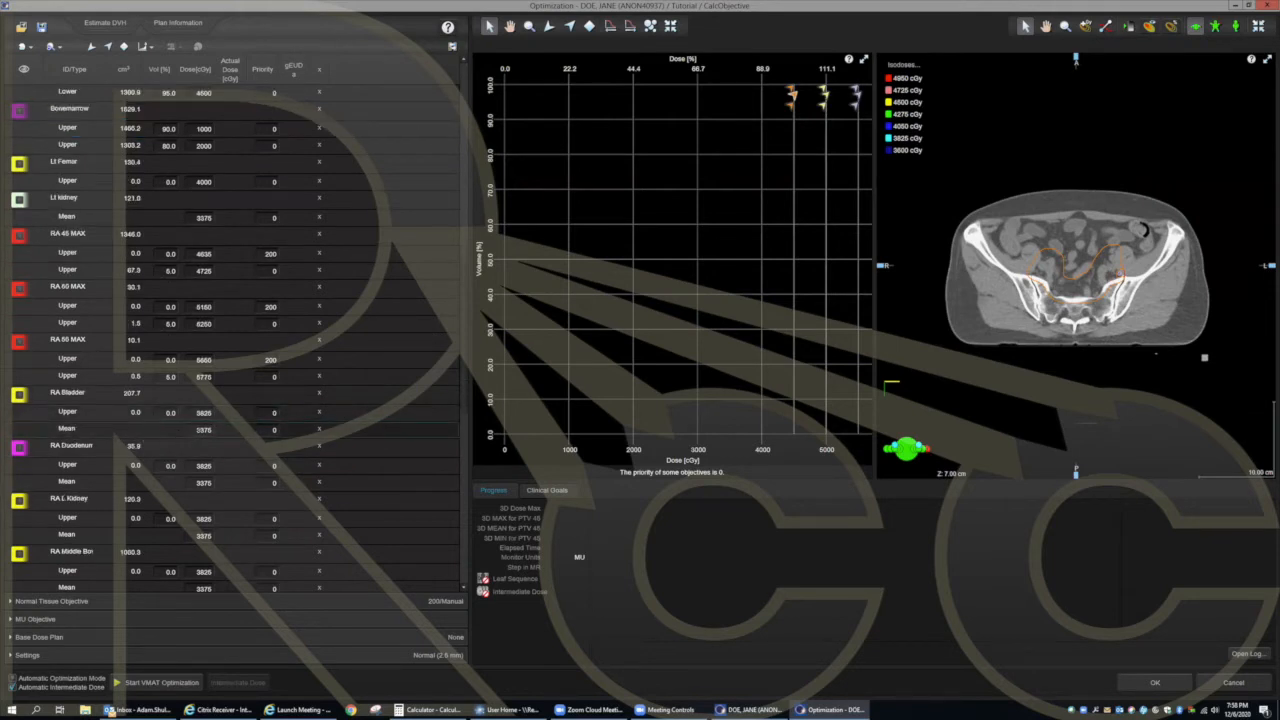
{"action": "left_click", "coordinate": [170, 413]}
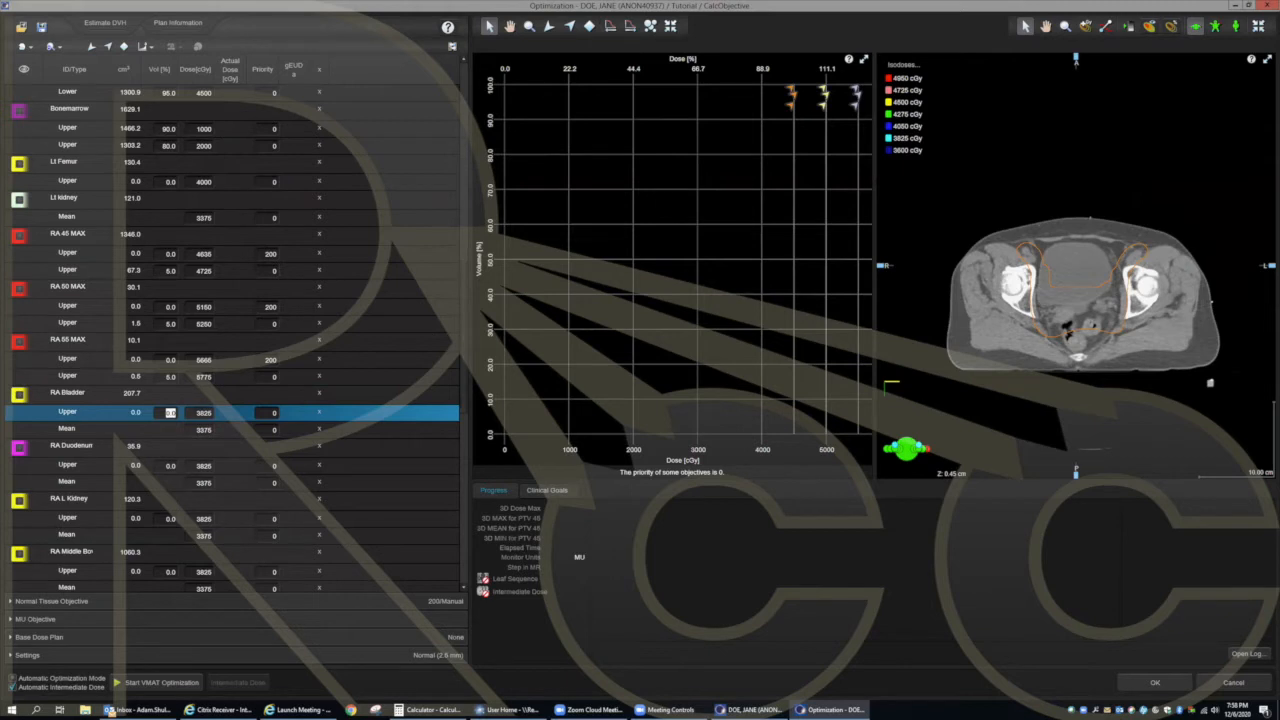
Step: Review the volume, dose and priority of the upper and mean objectives for RA Bladder
{"action": "left_click", "coordinate": [204, 413]}
{"action": "left_click", "coordinate": [167, 413]}
{"action": "left_click", "coordinate": [206, 414]}
{"action": "left_click", "coordinate": [204, 430]}
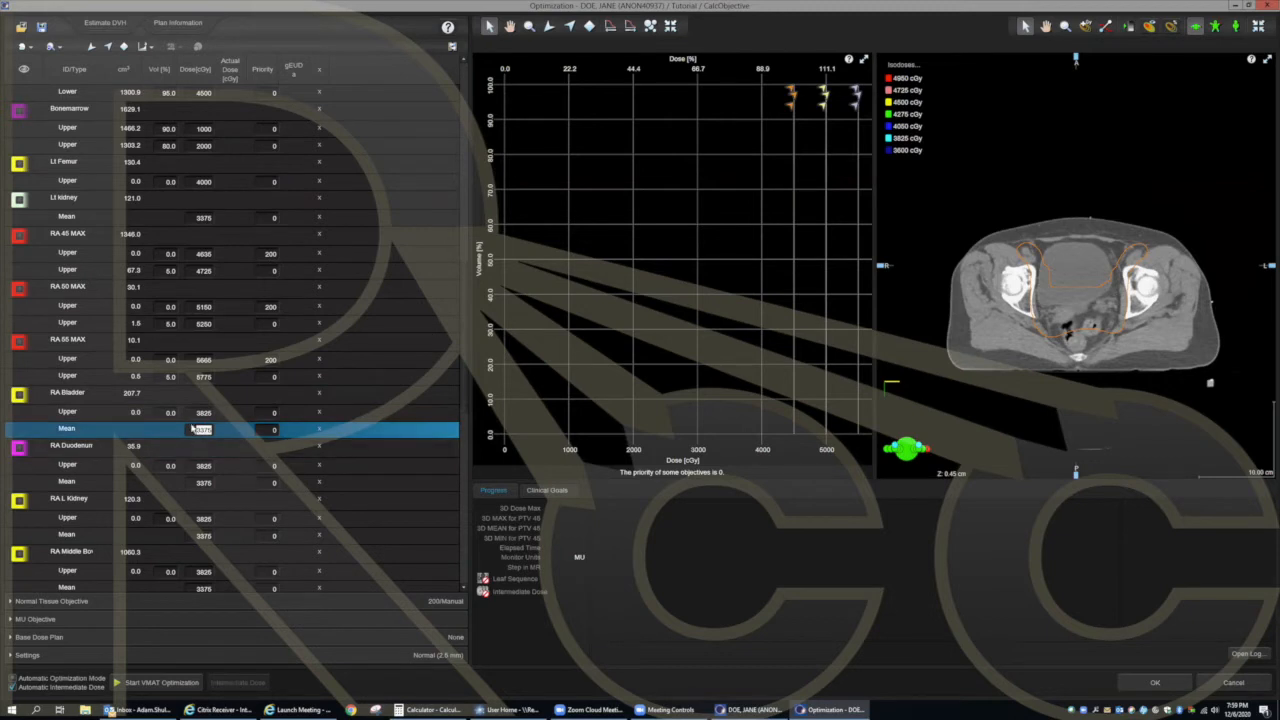
{"action": "left_click", "coordinate": [274, 430]}
{"action": "scroll", "coordinate": [230, 340], "scroll_direction": "down", "scroll_amount": 2}
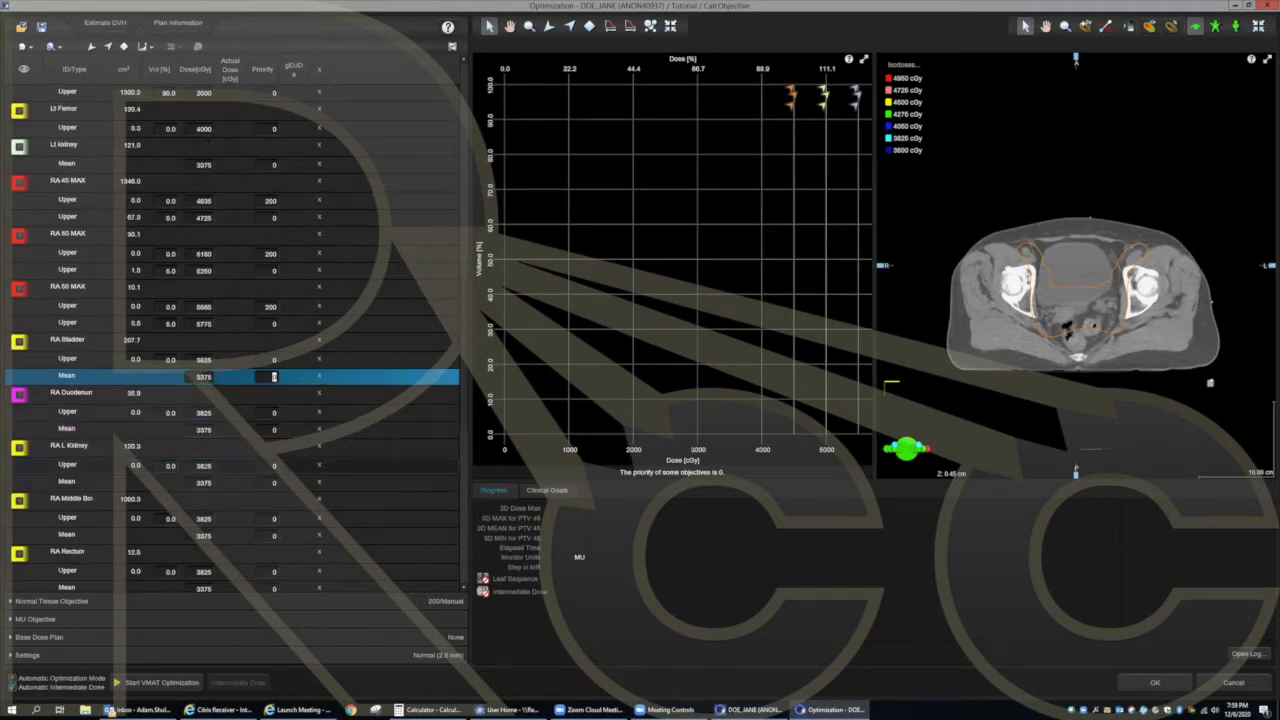
Step: Check the volume and dose of the Ring 1 upper objective
{"action": "scroll", "coordinate": [230, 340], "scroll_direction": "down", "scroll_amount": 3}
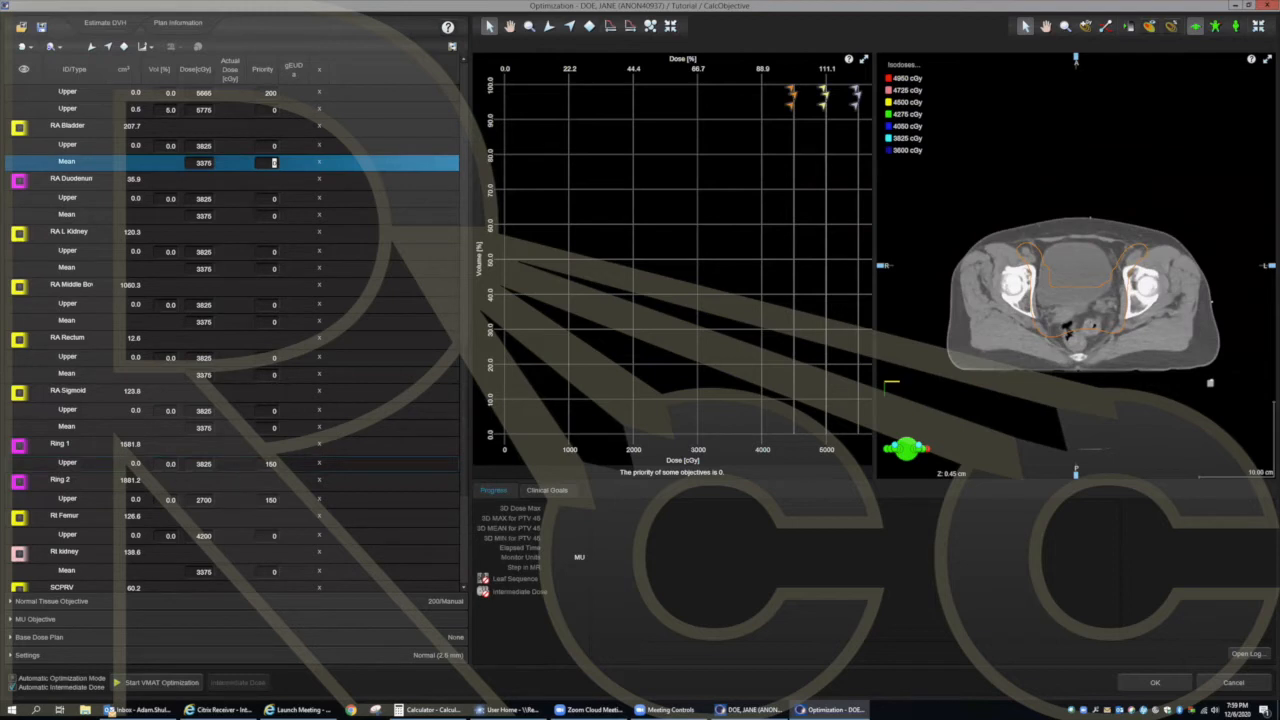
{"action": "left_click", "coordinate": [171, 463]}
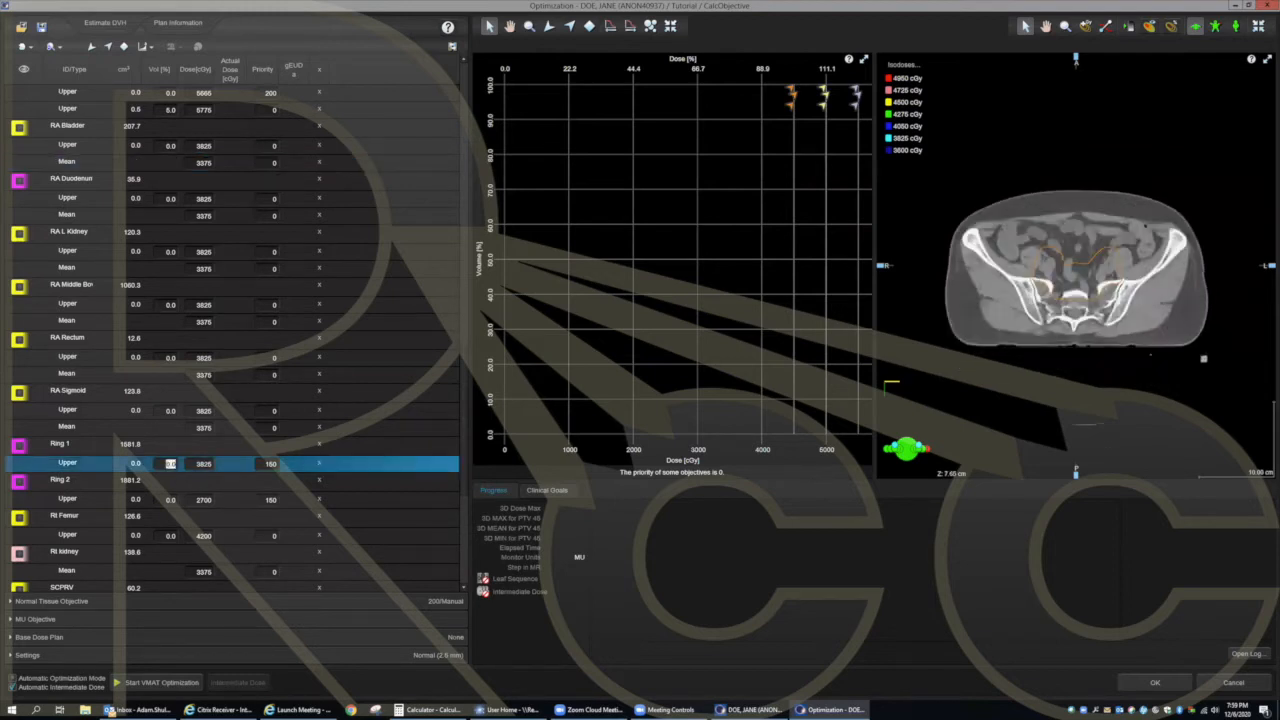
{"action": "key", "text": "Tab"}
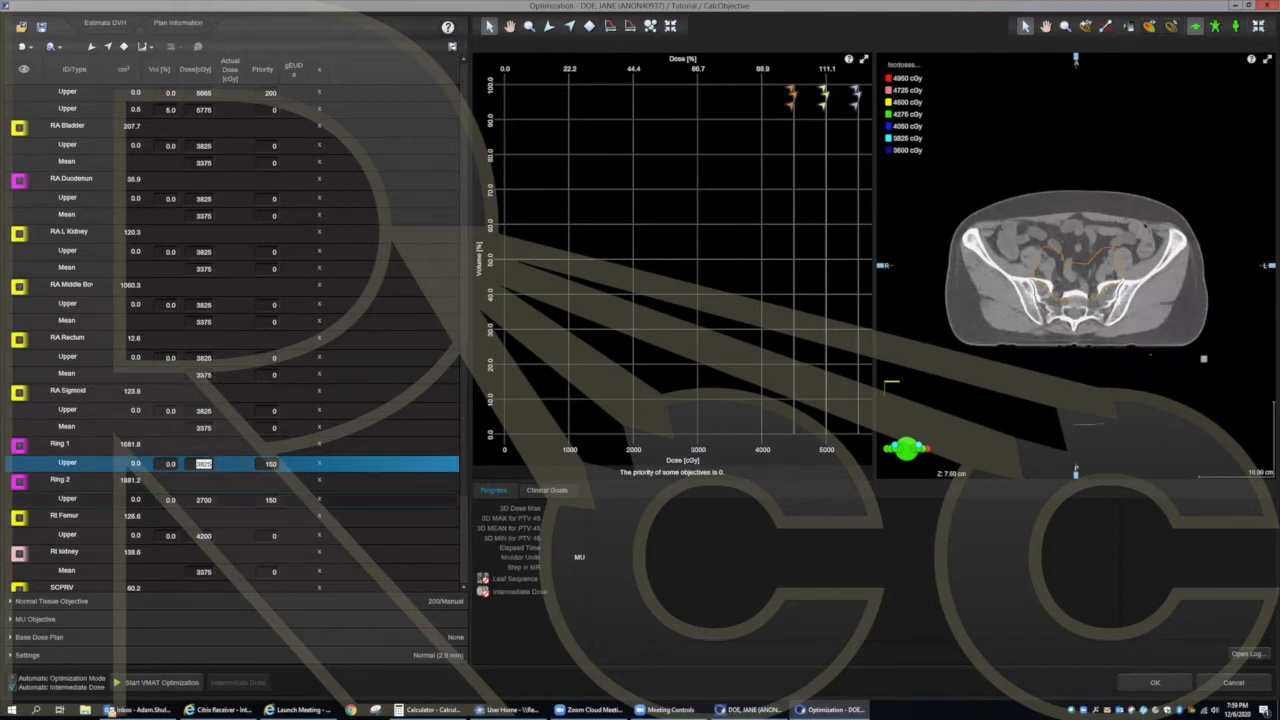
Step: Calculate 0.65 × 4500 in Calculator and set the Ring 2 upper objective dose to 2925 cGy
{"action": "left_click", "coordinate": [430, 709]}
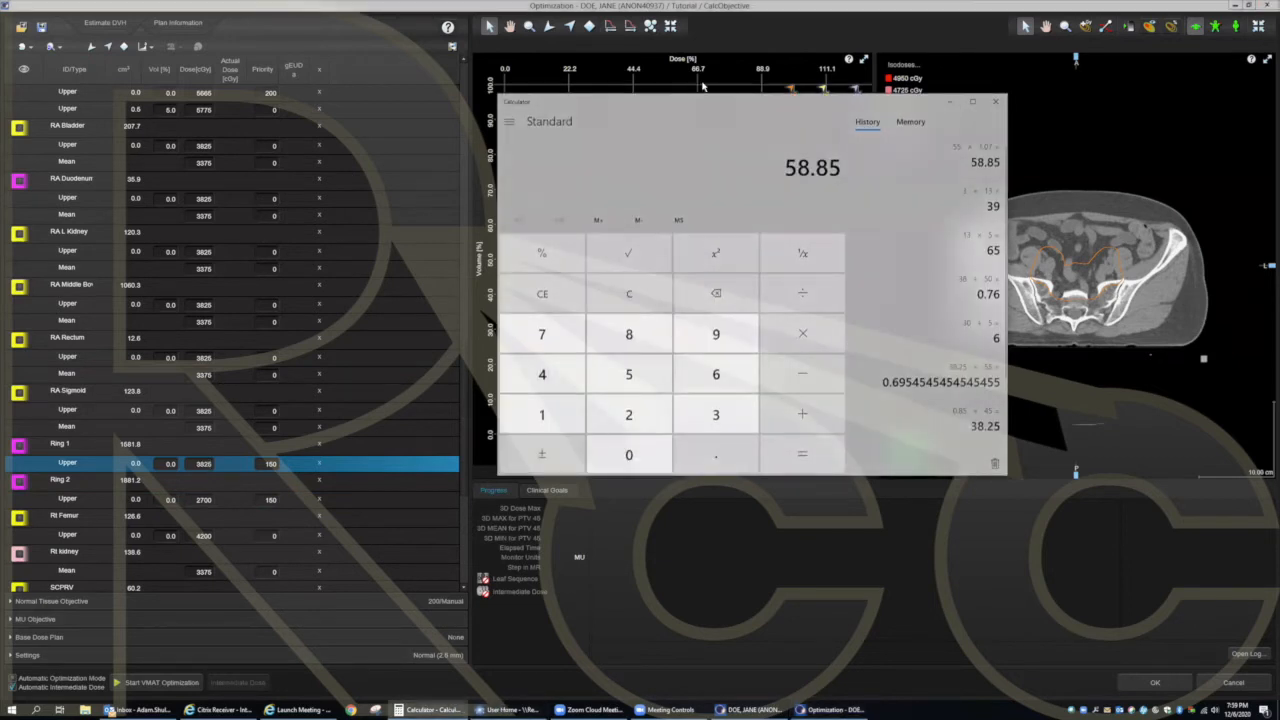
{"action": "type", "text": ".65*450"}
{"action": "type", "text": "0"}
{"action": "key", "text": "Return"}
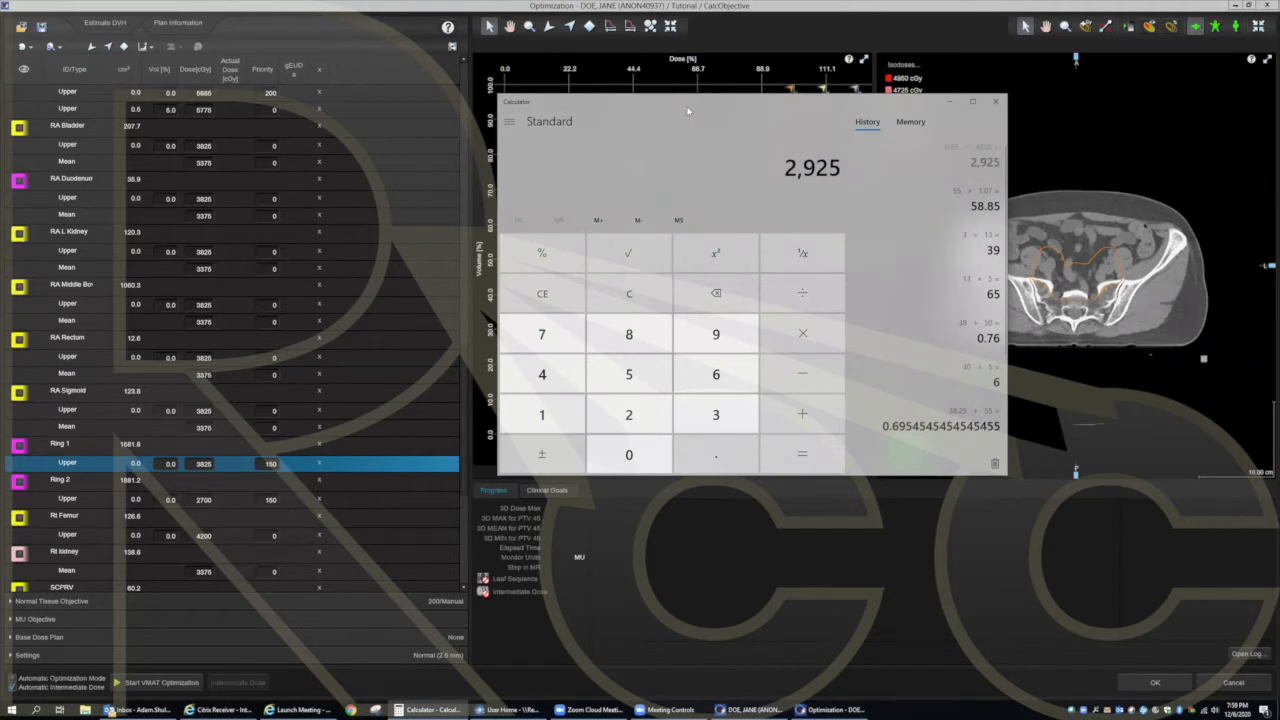
{"action": "left_click", "coordinate": [948, 101]}
{"action": "double_click", "coordinate": [202, 500]}
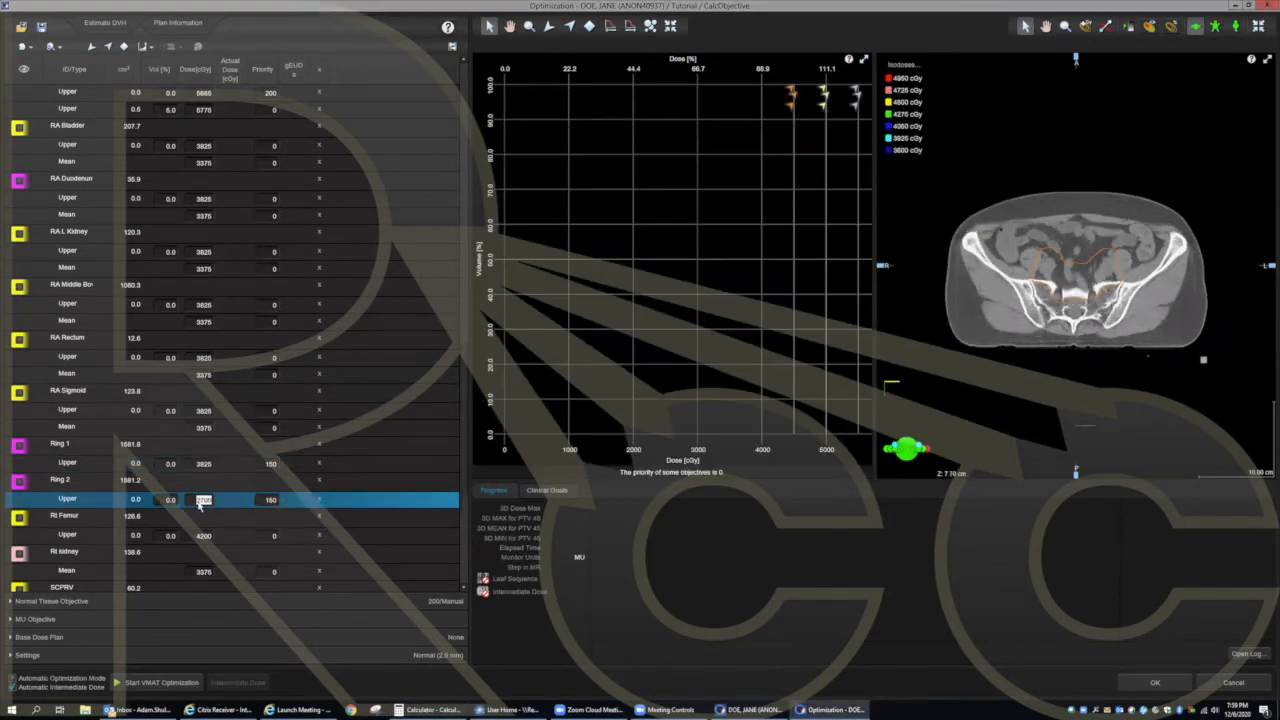
{"action": "type", "text": "2925"}
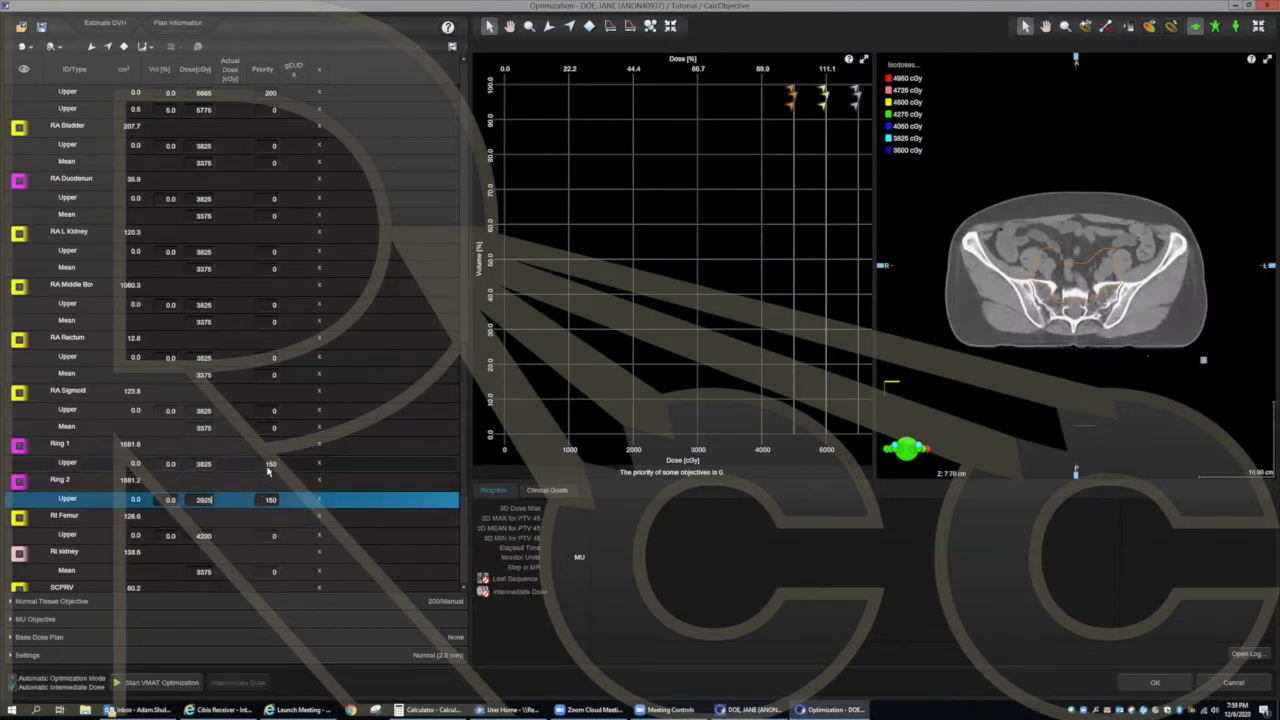
Step: Check the remaining organ-at-risk objectives below Ring 2 and open the Normal Tissue Objective settings
{"action": "scroll", "coordinate": [250, 492], "scroll_direction": "down", "scroll_amount": 4}
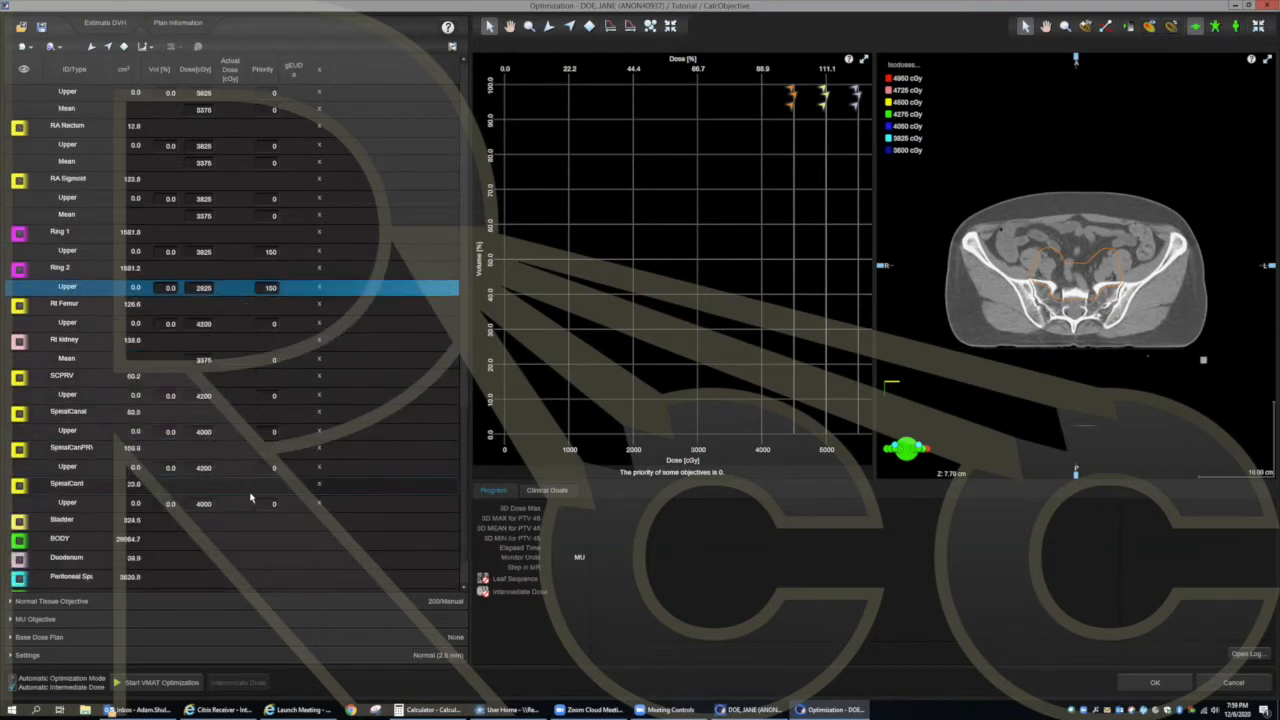
{"action": "scroll", "coordinate": [250, 497], "scroll_direction": "down", "scroll_amount": 2}
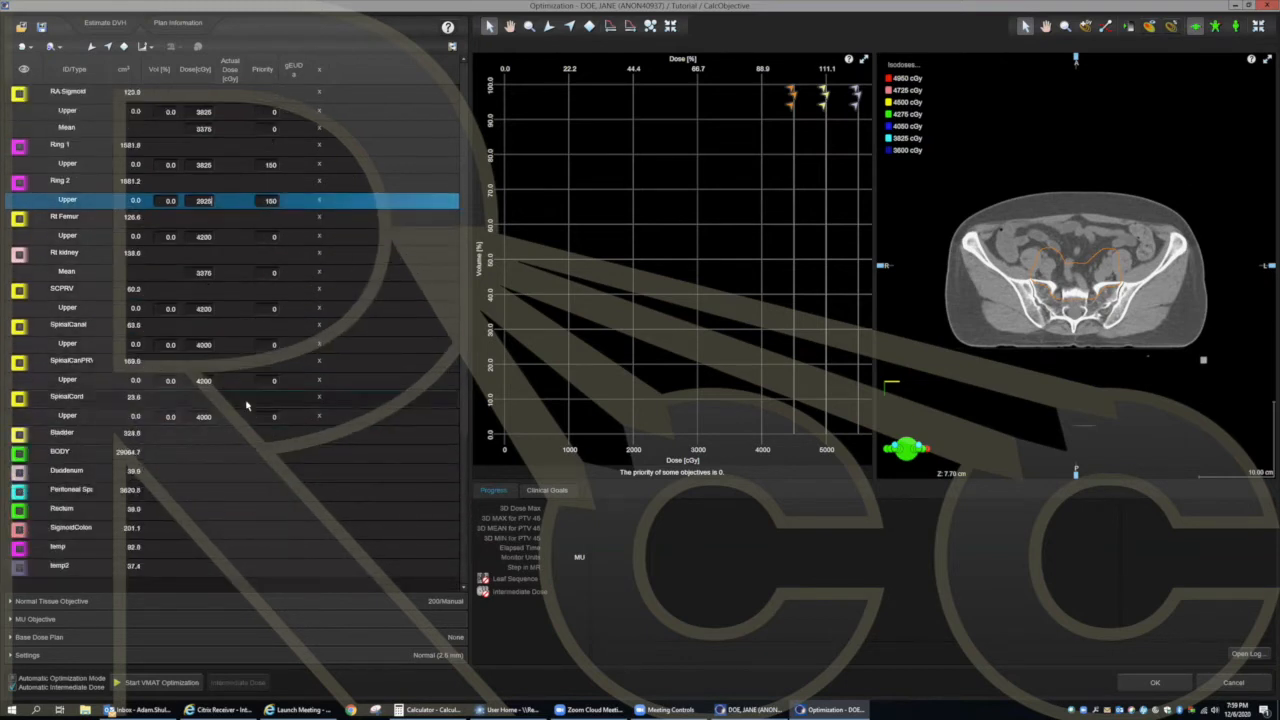
{"action": "left_click", "coordinate": [10, 602]}
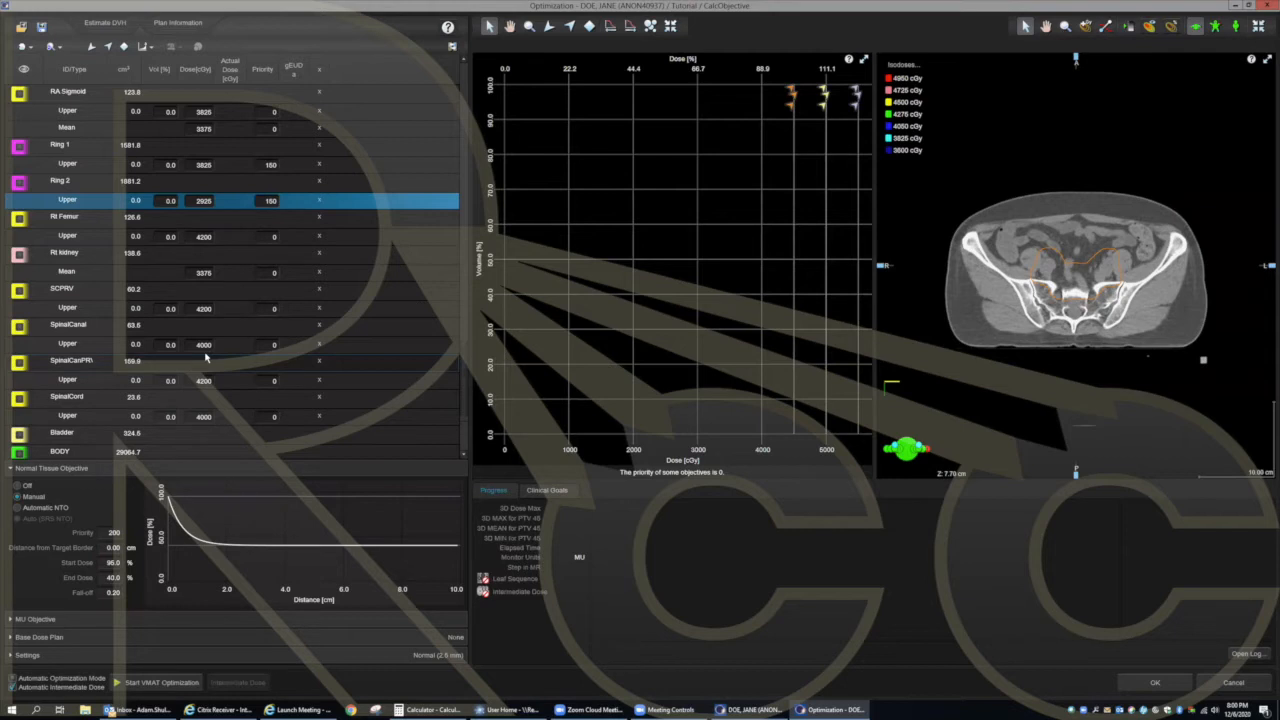
Step: Calculate 0.95 × 103 in Calculator to check the Normal Tissue Objective start dose
{"action": "left_click", "coordinate": [430, 709]}
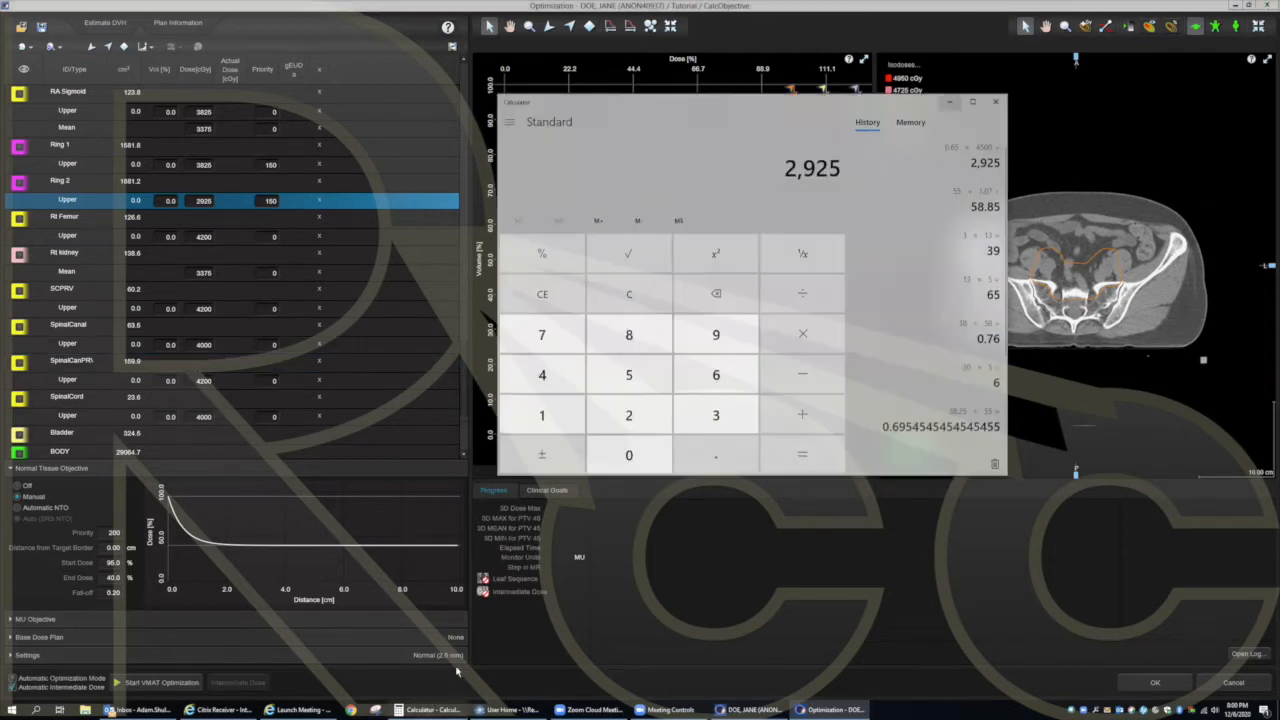
{"action": "type", "text": "0.9"}
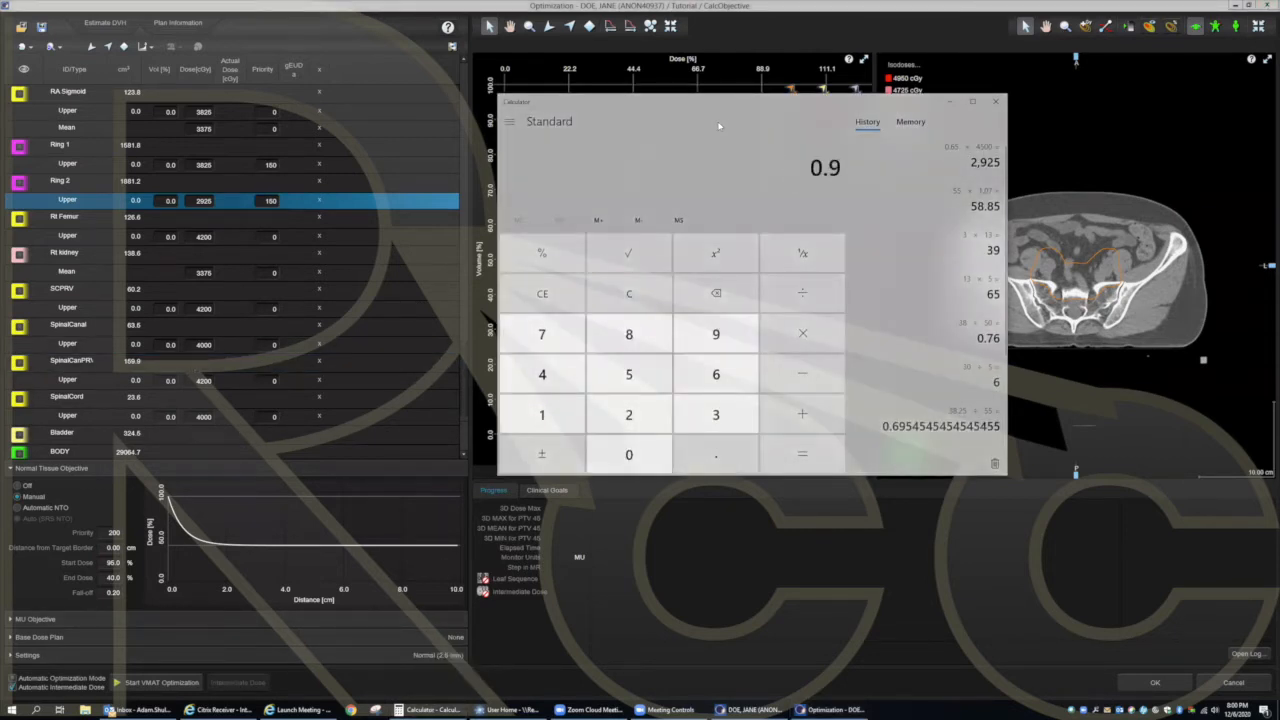
{"action": "type", "text": "5*103"}
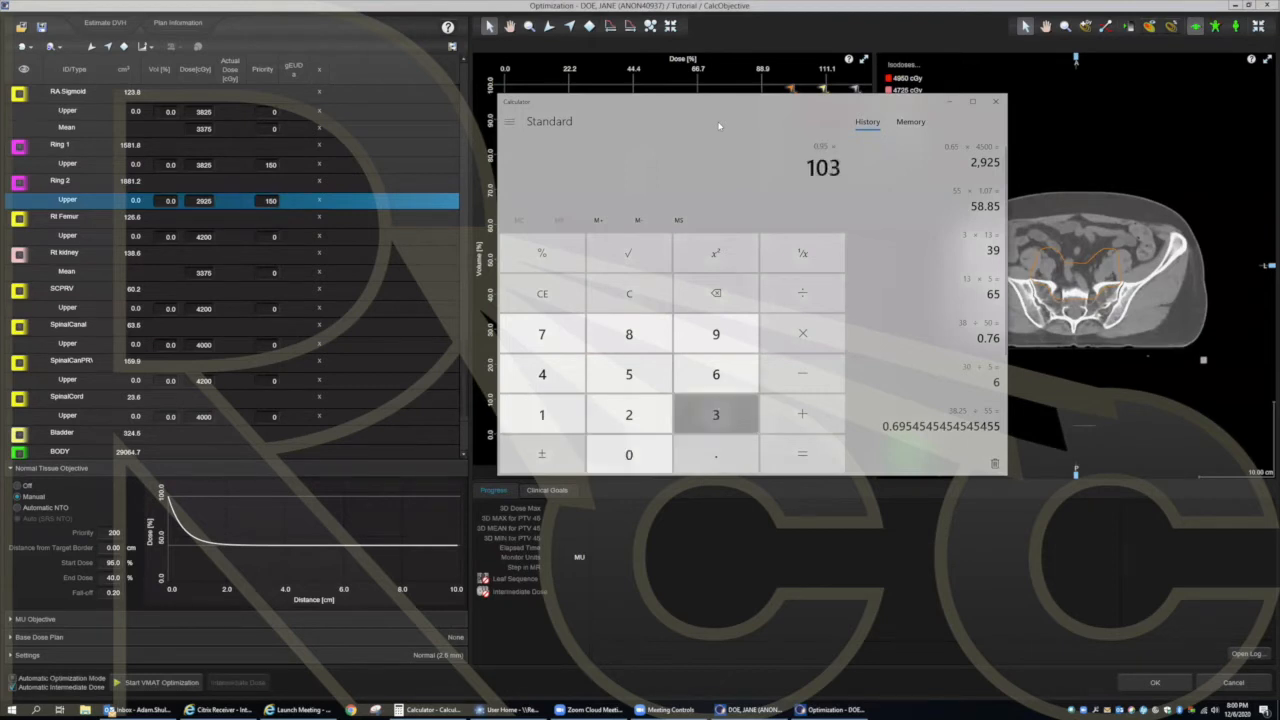
{"action": "key", "text": "Return"}
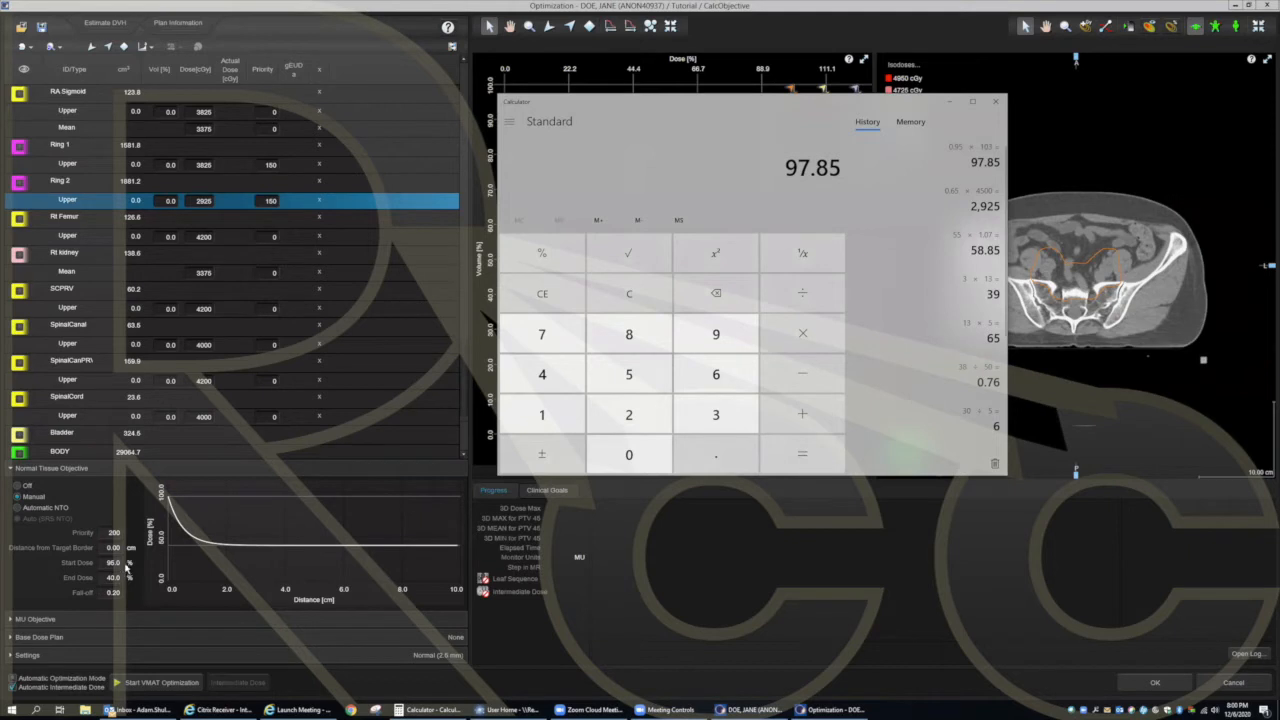
{"action": "left_click", "coordinate": [949, 102]}
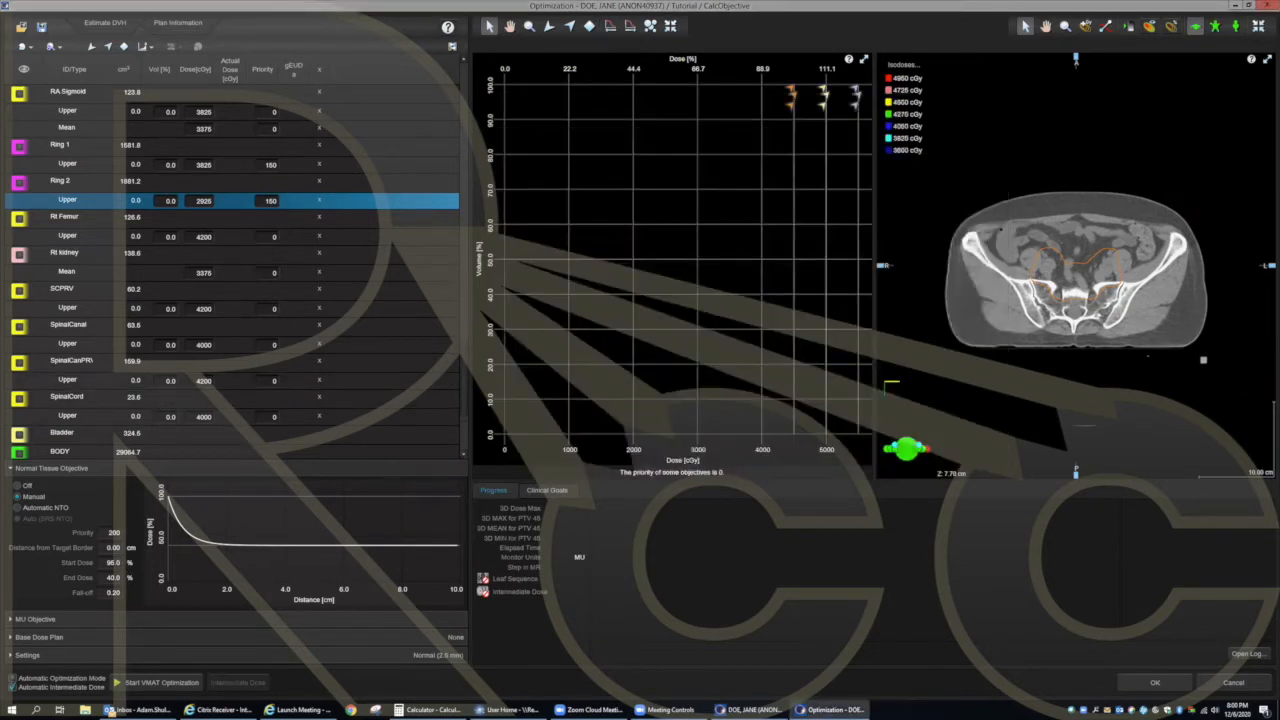
Step: Review the fall-off value of the Normal Tissue Objective and close its settings
{"action": "left_click", "coordinate": [115, 593]}
{"action": "left_click", "coordinate": [117, 594]}
{"action": "left_click", "coordinate": [9, 469]}
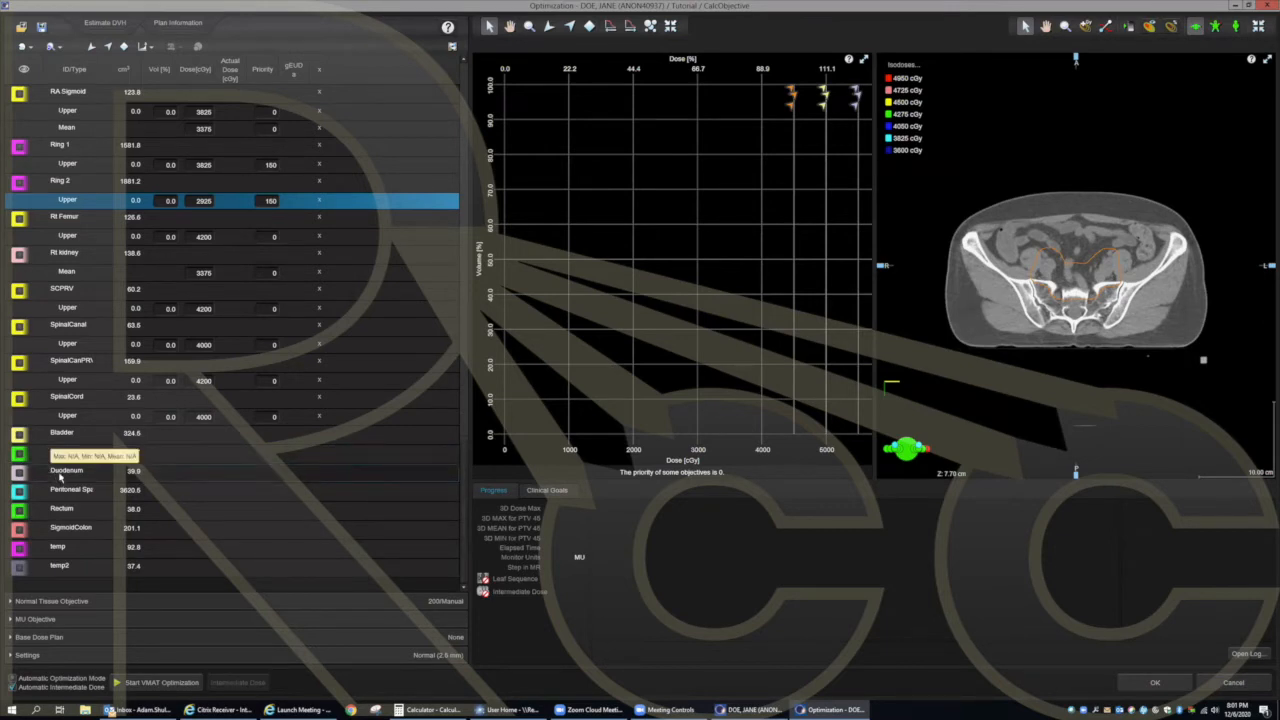
Step: Turn the Normal Tissue Objective off, restore it to Manual, and close its settings
{"action": "left_click", "coordinate": [12, 603]}
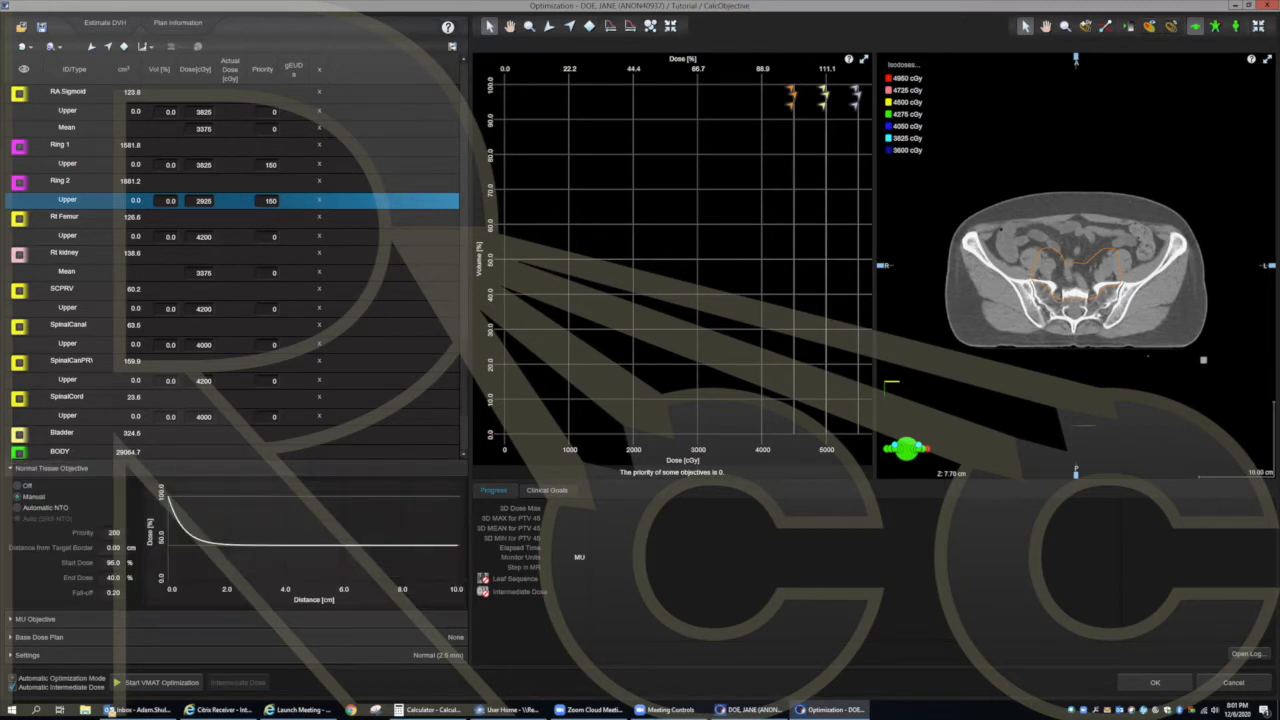
{"action": "left_click", "coordinate": [15, 487]}
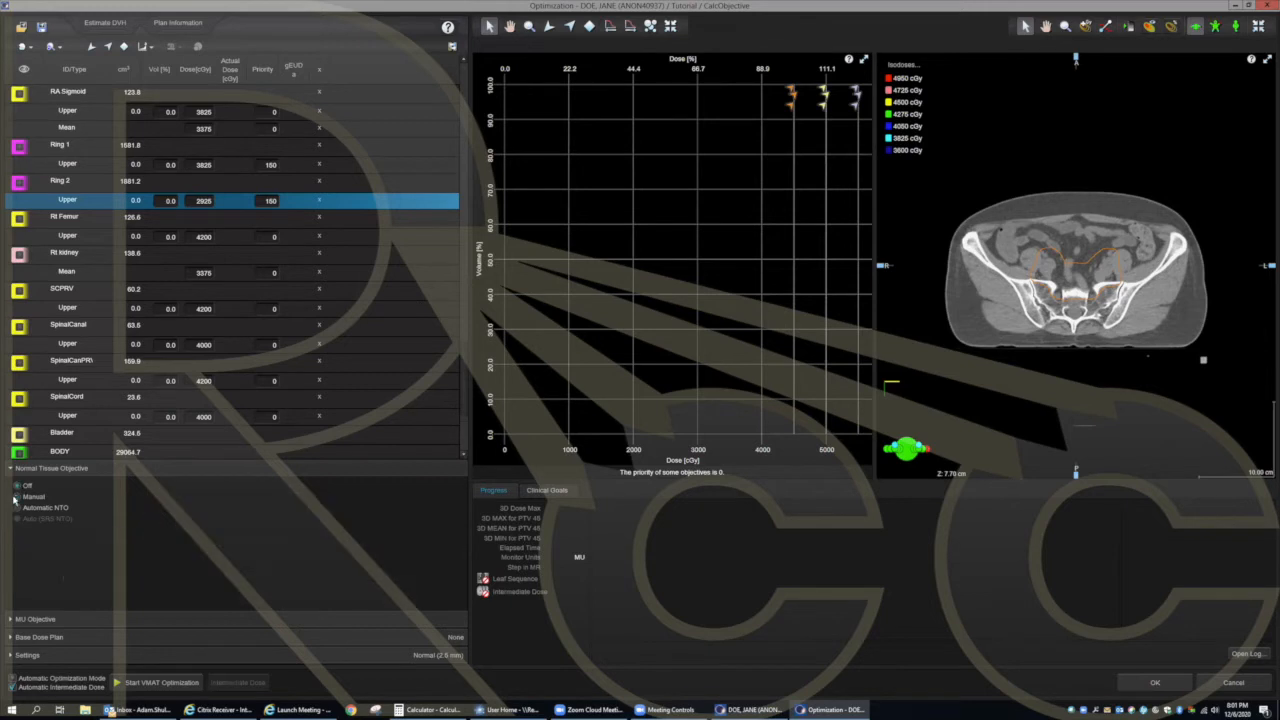
{"action": "left_click", "coordinate": [15, 497]}
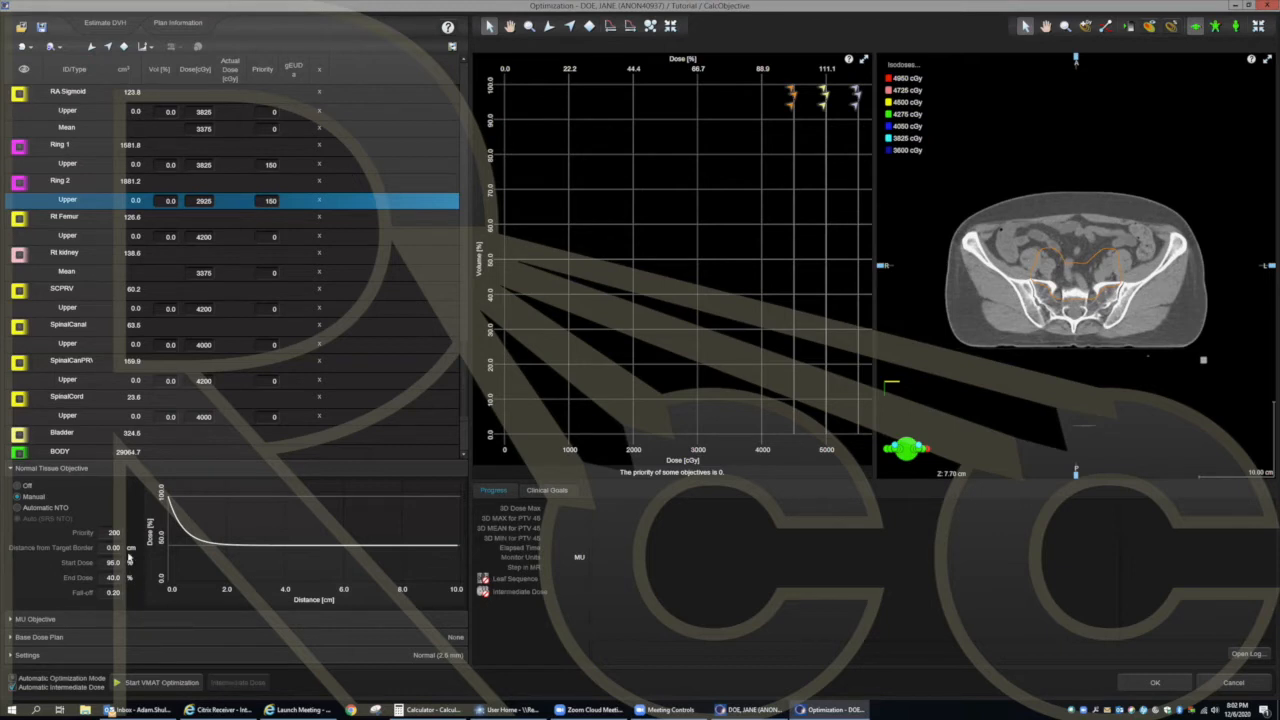
{"action": "left_click", "coordinate": [11, 468]}
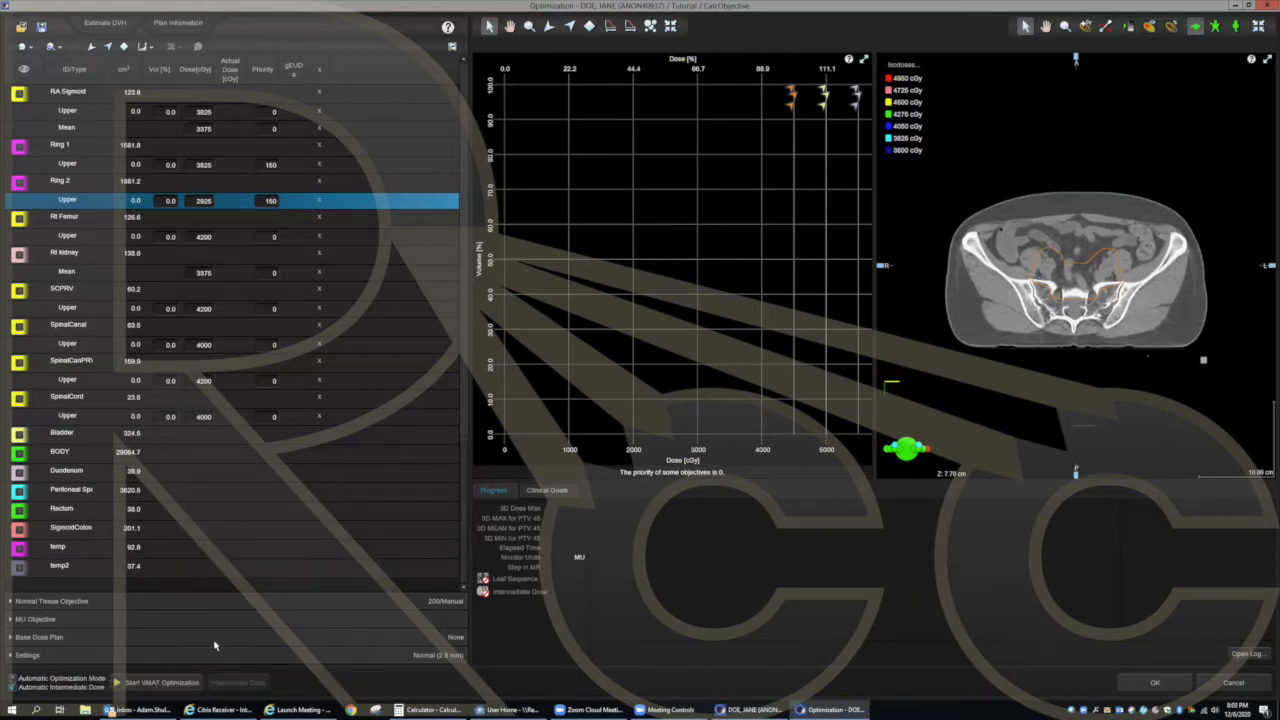
Step: Start the VMAT optimization and hold it at MR Level 1
{"action": "left_click", "coordinate": [153, 684]}
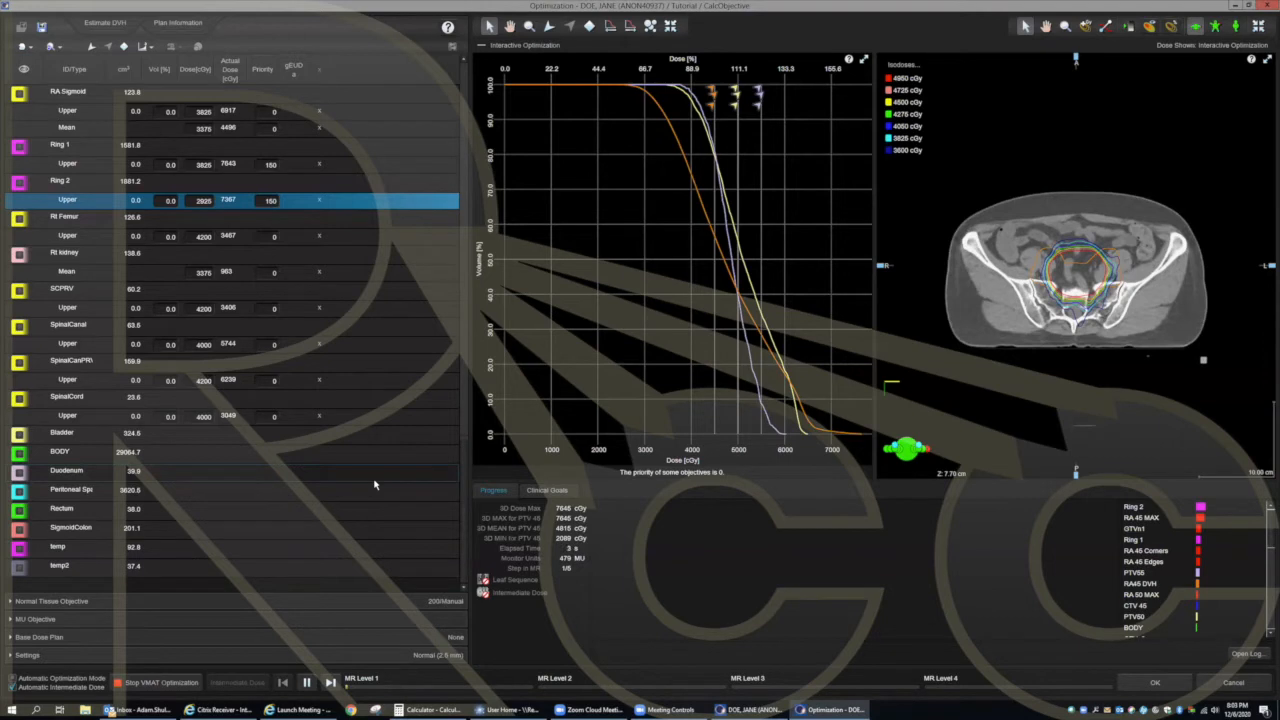
{"action": "left_click", "coordinate": [307, 682]}
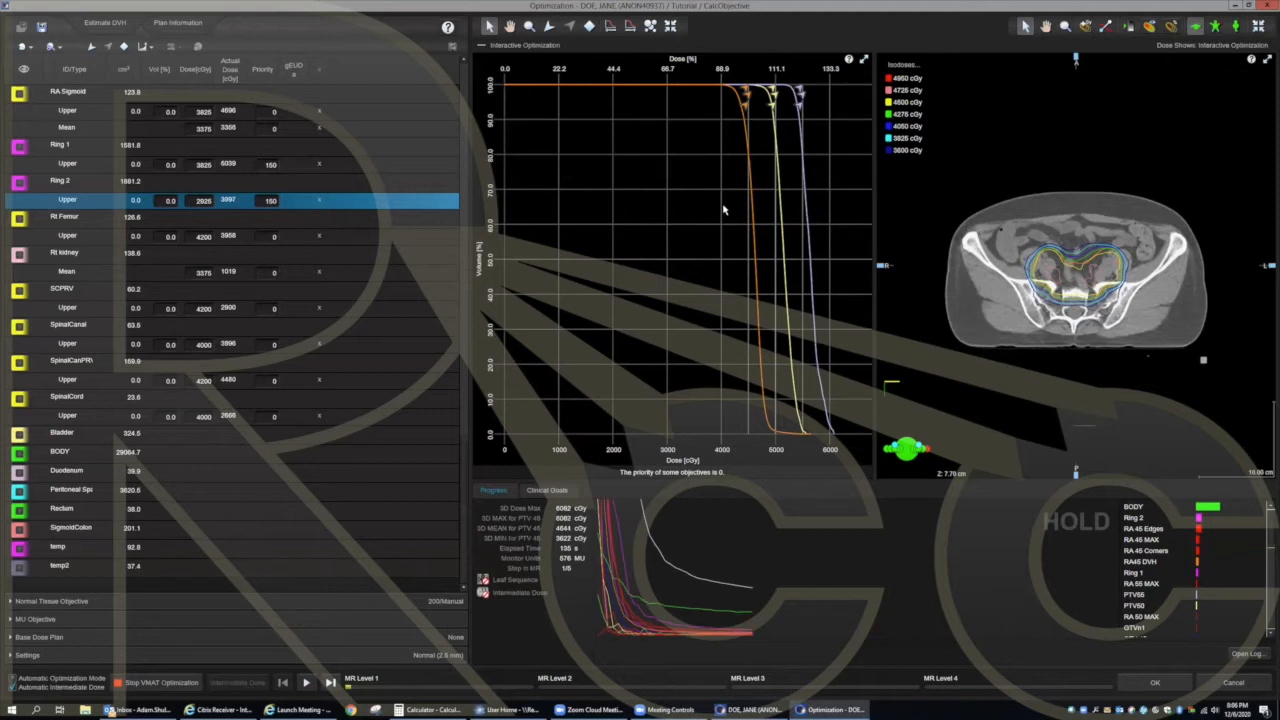
Step: Examine the target DVH curves and the isodose lines across the CT slices
{"action": "mouse_move", "coordinate": [735, 92]}
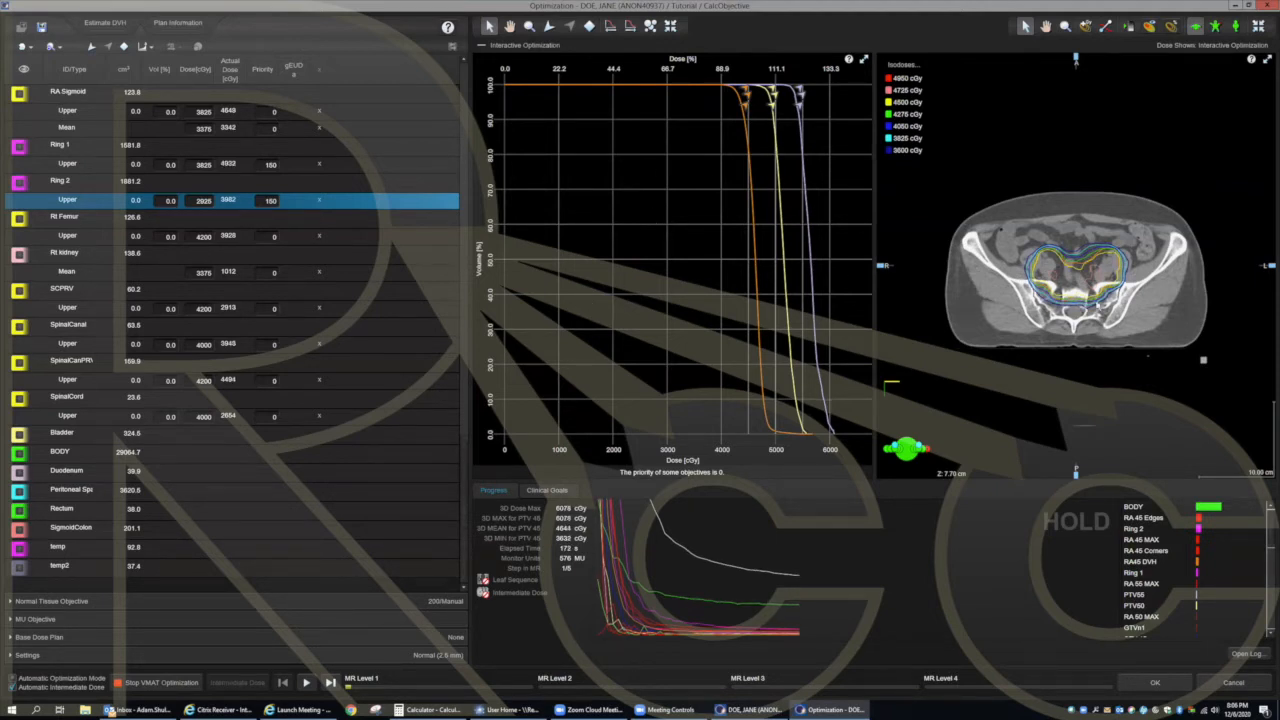
{"action": "scroll", "coordinate": [1087, 296], "scroll_direction": "down", "scroll_amount": 10}
{"action": "scroll", "coordinate": [1083, 296], "scroll_direction": "up", "scroll_amount": 8}
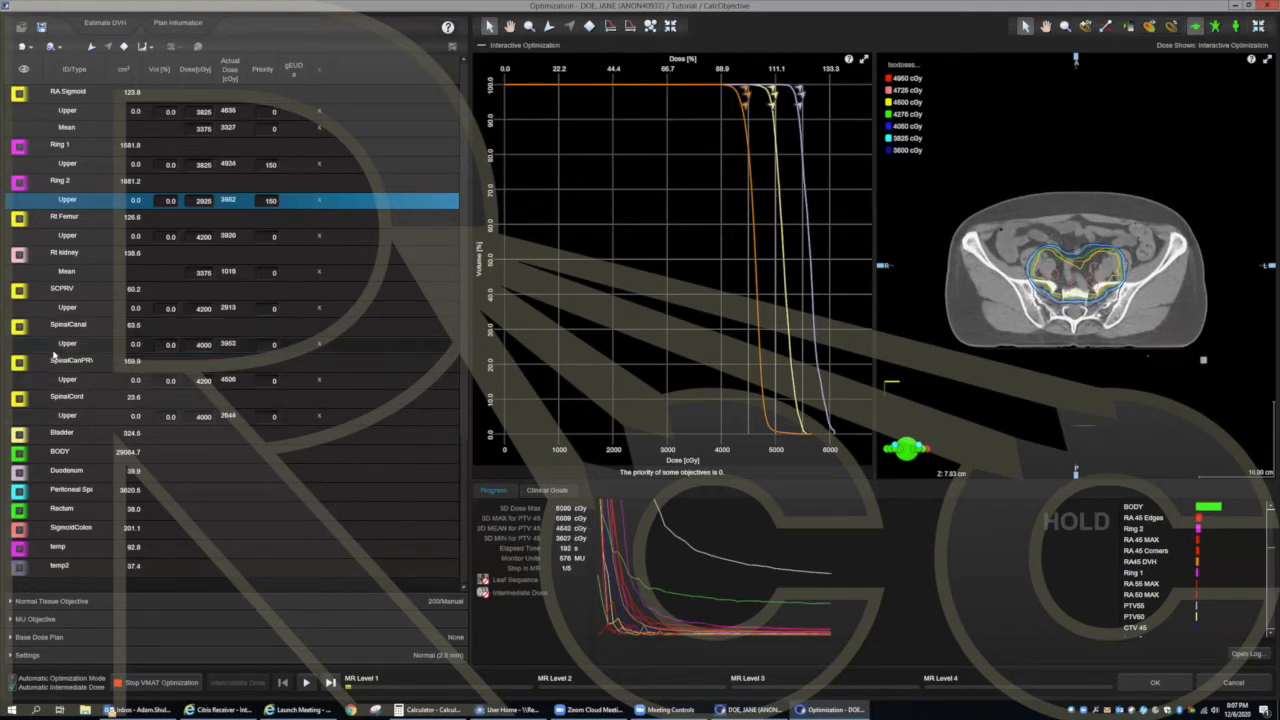
Step: Display Ring 1 and Ring 2 on the histogram and CT slice to review their dose
{"action": "scroll", "coordinate": [54, 352], "scroll_direction": "up", "scroll_amount": 2}
{"action": "left_click", "coordinate": [18, 252]}
{"action": "left_click", "coordinate": [18, 288]}
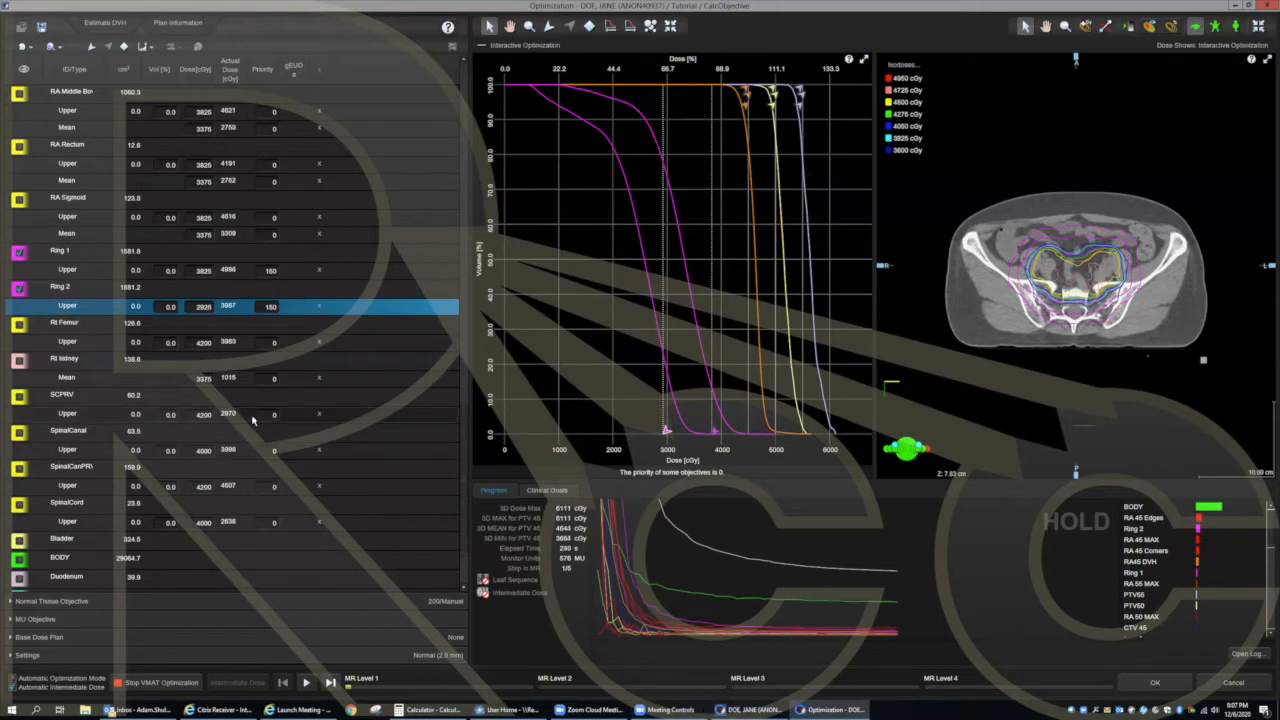
Step: Hide Ring 1 and Ring 2 from the histogram and CT slice
{"action": "scroll", "coordinate": [143, 237], "scroll_direction": "up", "scroll_amount": 3}
{"action": "scroll", "coordinate": [143, 237], "scroll_direction": "down", "scroll_amount": 4}
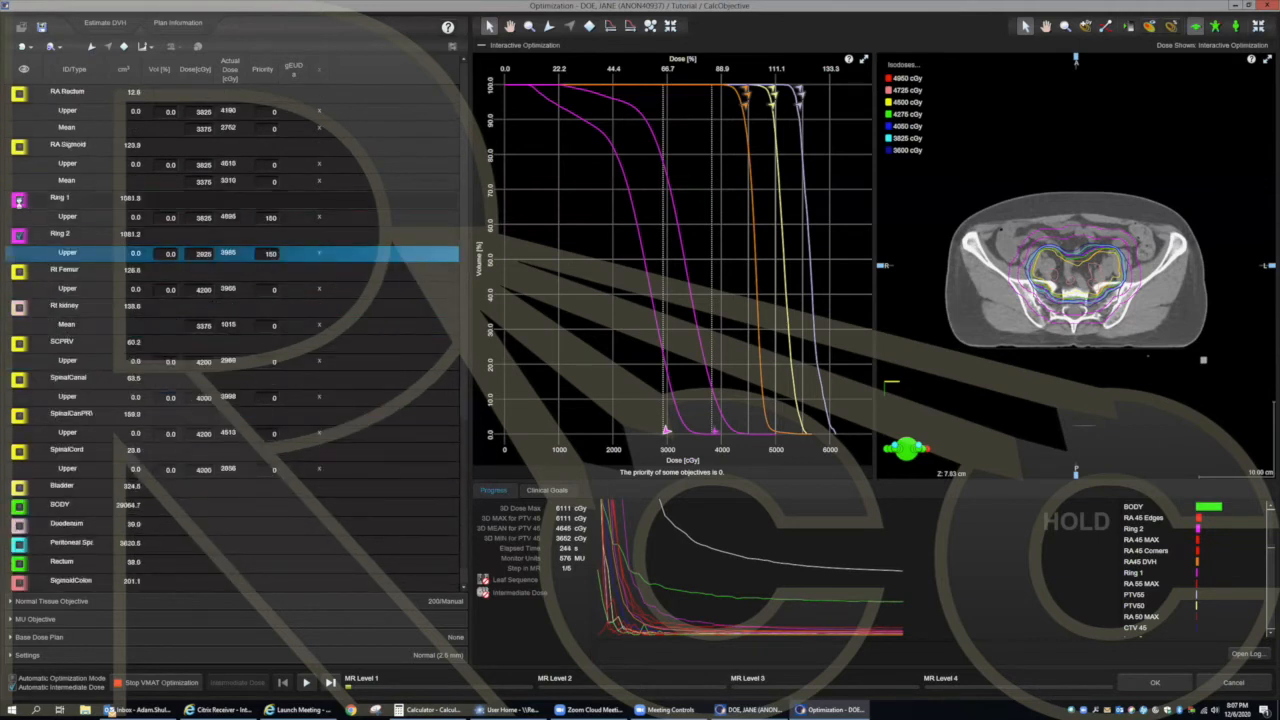
{"action": "left_click", "coordinate": [90, 198]}
{"action": "scroll", "coordinate": [100, 208], "scroll_direction": "up", "scroll_amount": 1}
{"action": "scroll", "coordinate": [100, 208], "scroll_direction": "up", "scroll_amount": 4}
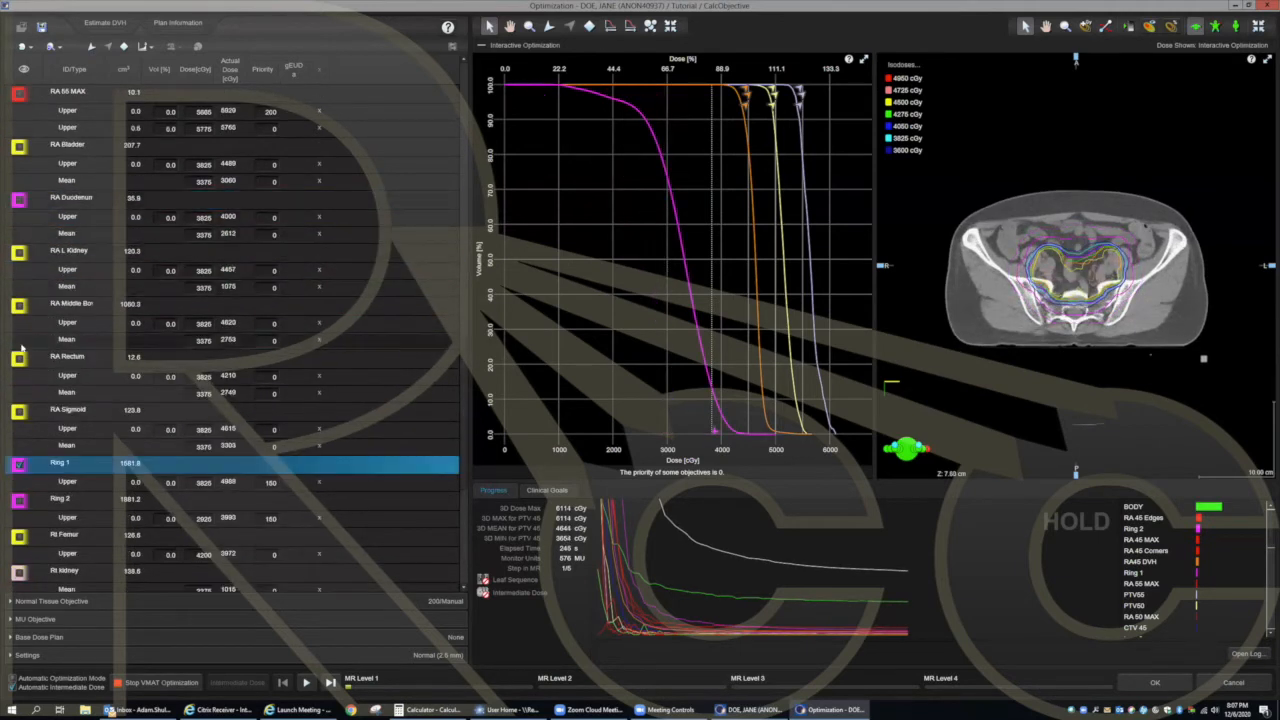
Step: Display CTV 45, CTVPrimary, GTVn1 and GTVn2 on the histogram and CT slice
{"action": "scroll", "coordinate": [136, 337], "scroll_direction": "up", "scroll_amount": 10}
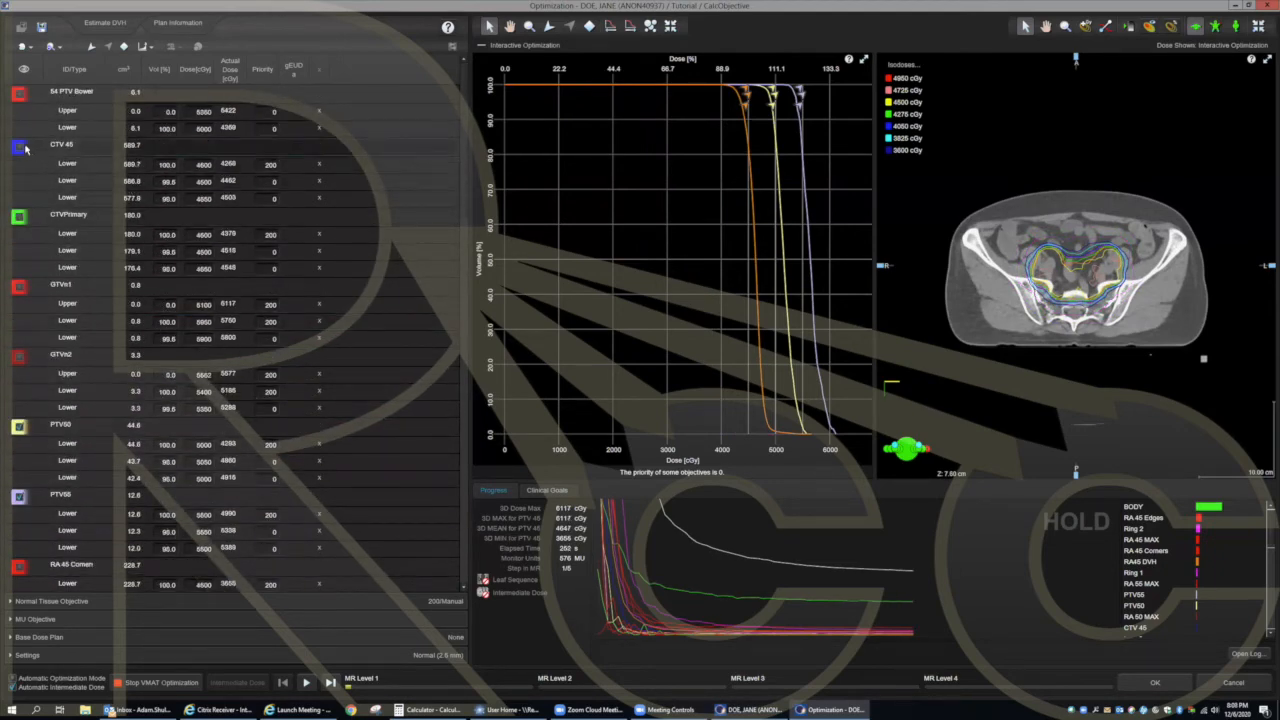
{"action": "left_click", "coordinate": [20, 148]}
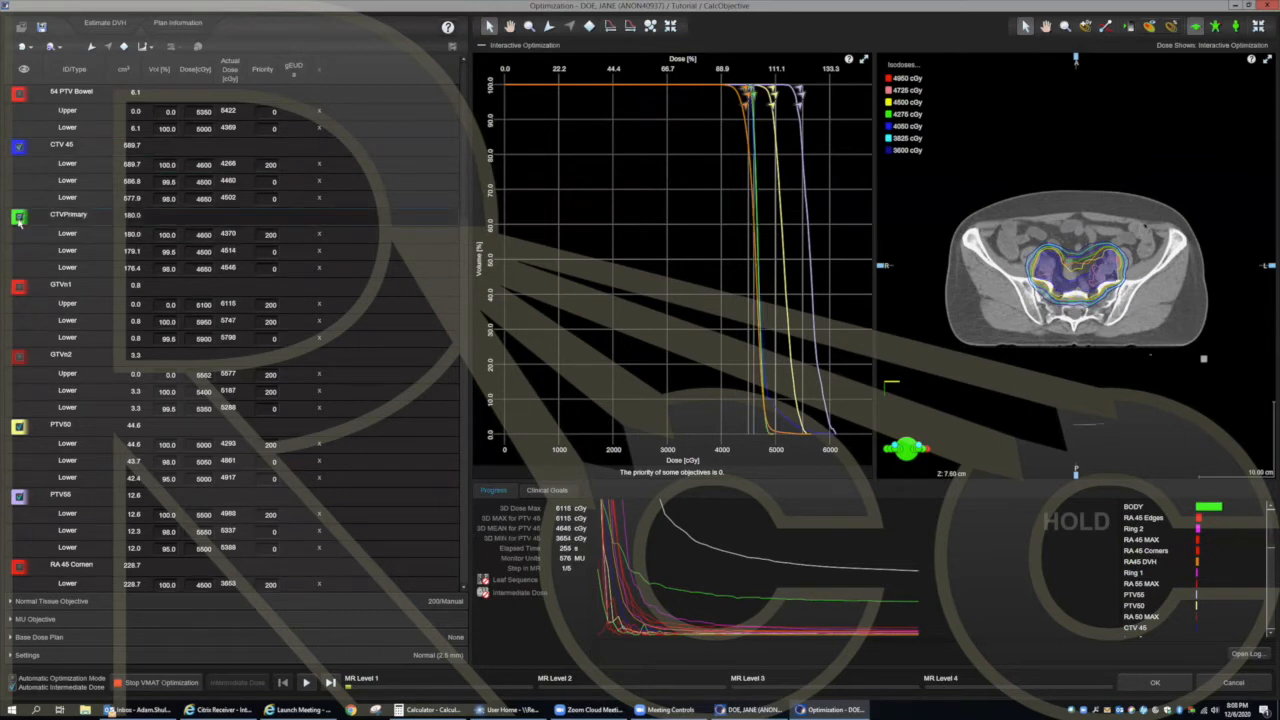
{"action": "left_click", "coordinate": [19, 288]}
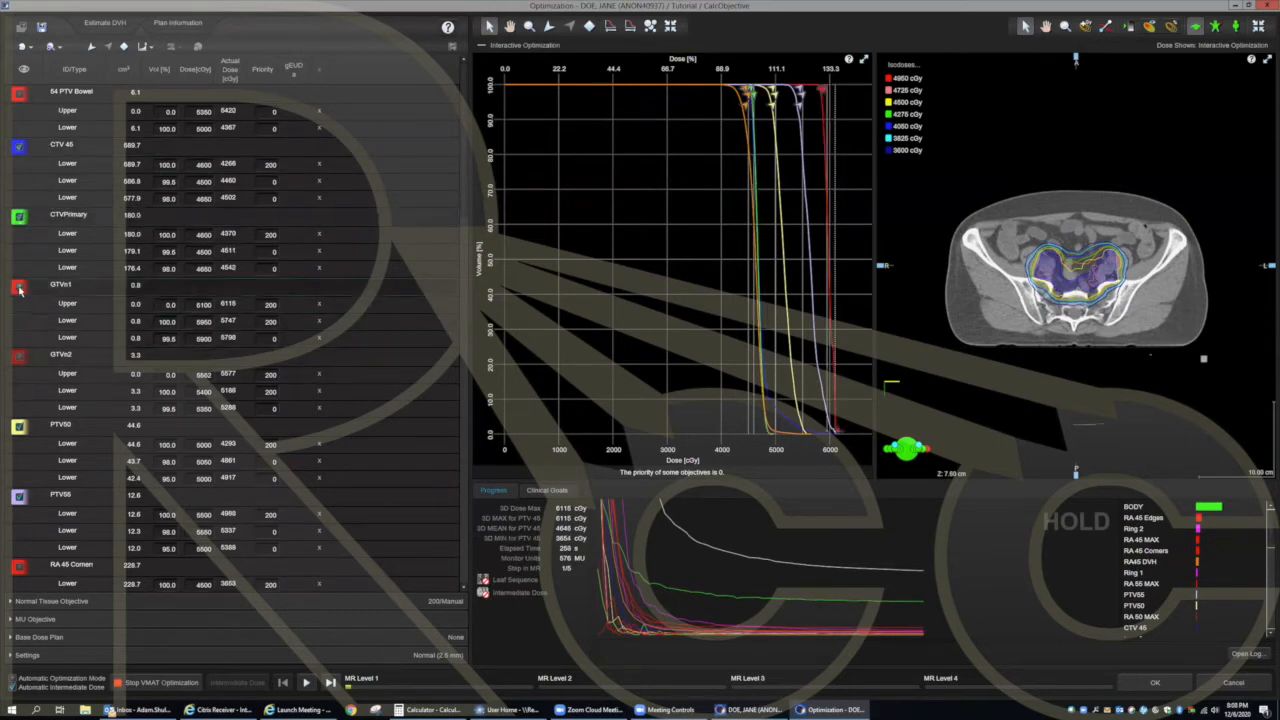
{"action": "left_click", "coordinate": [20, 358]}
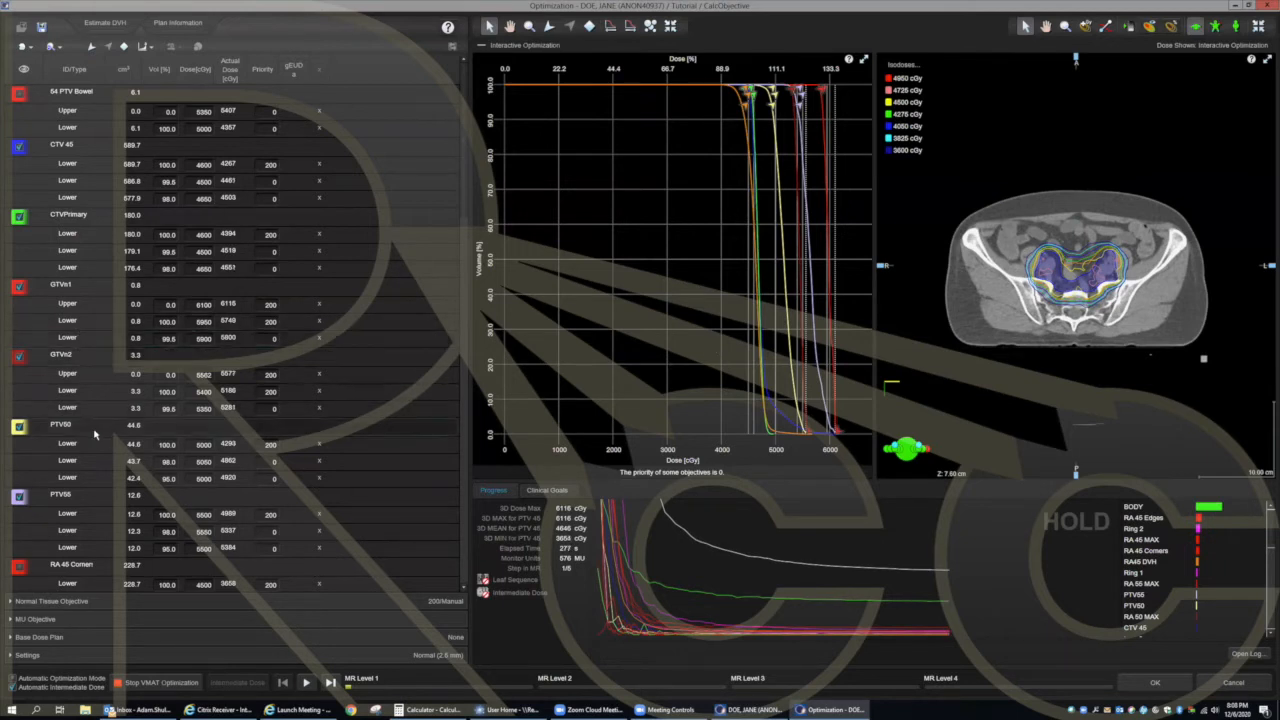
Step: Review the objectives list down to the kidneys and display the Rt kidney on the histogram and CT slice
{"action": "scroll", "coordinate": [95, 433], "scroll_direction": "down", "scroll_amount": 2}
{"action": "scroll", "coordinate": [95, 433], "scroll_direction": "down", "scroll_amount": 5}
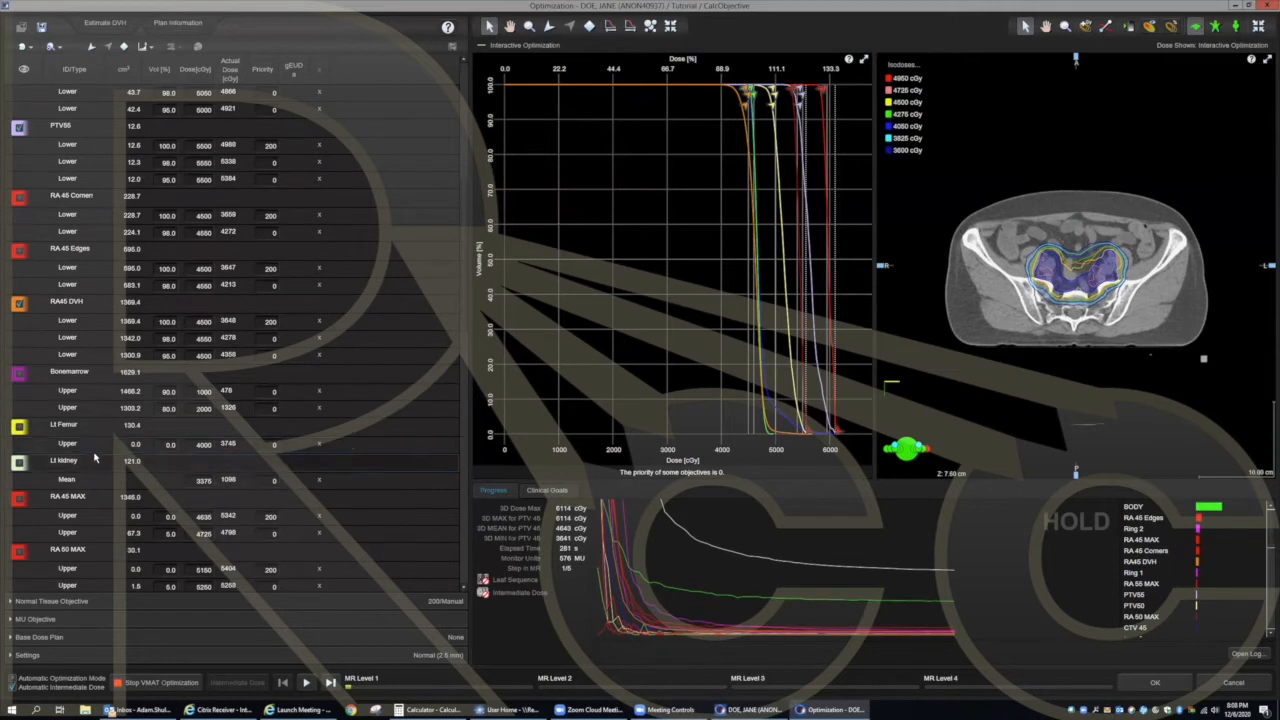
{"action": "scroll", "coordinate": [97, 458], "scroll_direction": "down", "scroll_amount": 6}
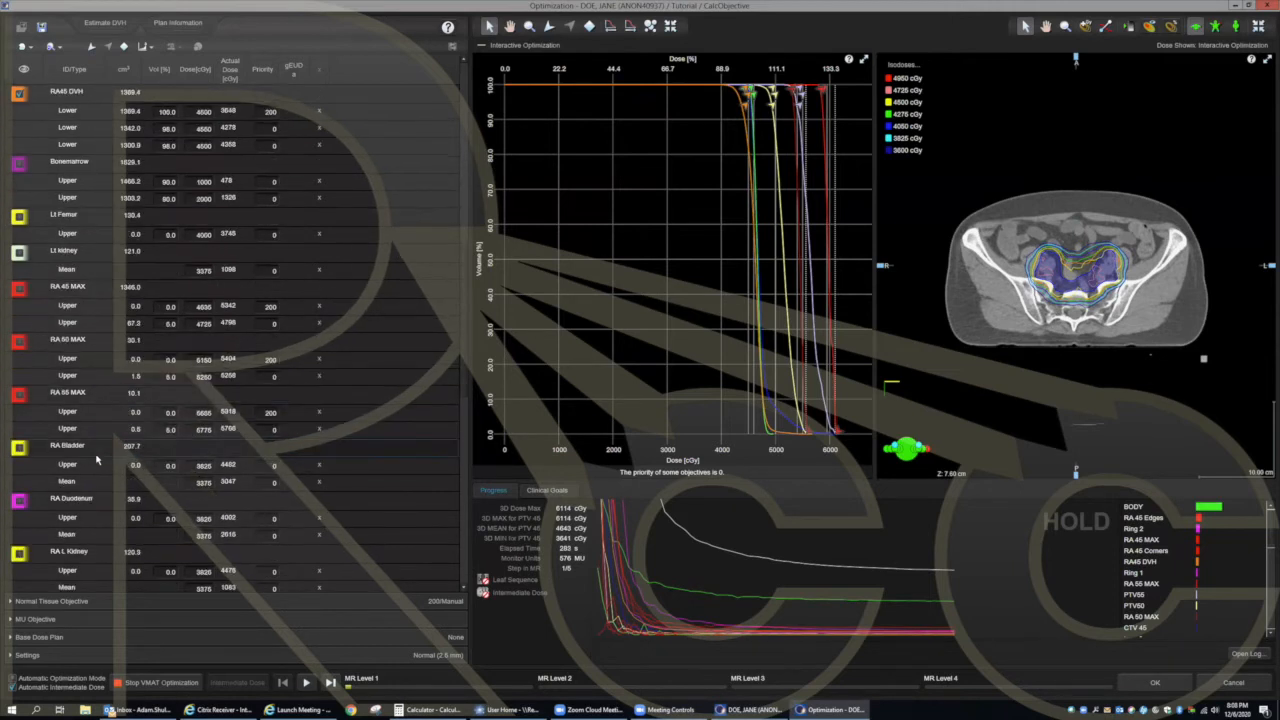
{"action": "scroll", "coordinate": [97, 459], "scroll_direction": "down", "scroll_amount": 1}
{"action": "scroll", "coordinate": [95, 462], "scroll_direction": "down", "scroll_amount": 2}
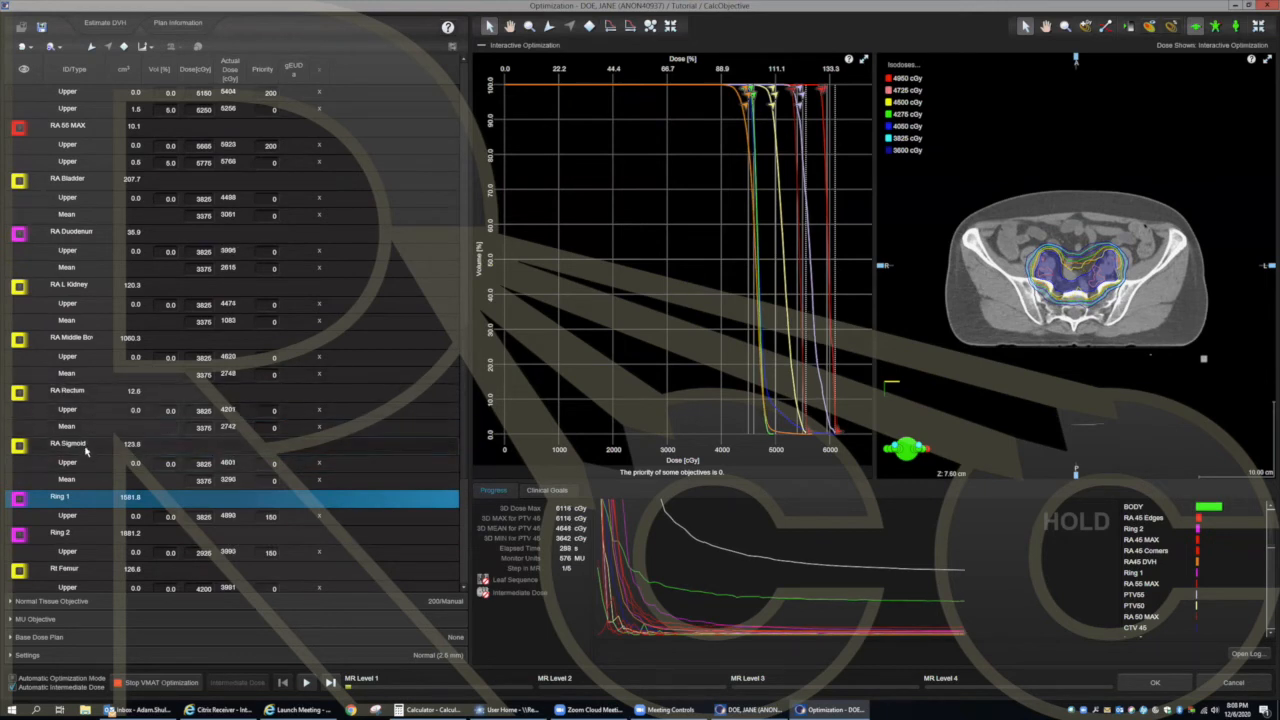
{"action": "scroll", "coordinate": [93, 463], "scroll_direction": "down", "scroll_amount": 1}
{"action": "scroll", "coordinate": [88, 490], "scroll_direction": "down", "scroll_amount": 1}
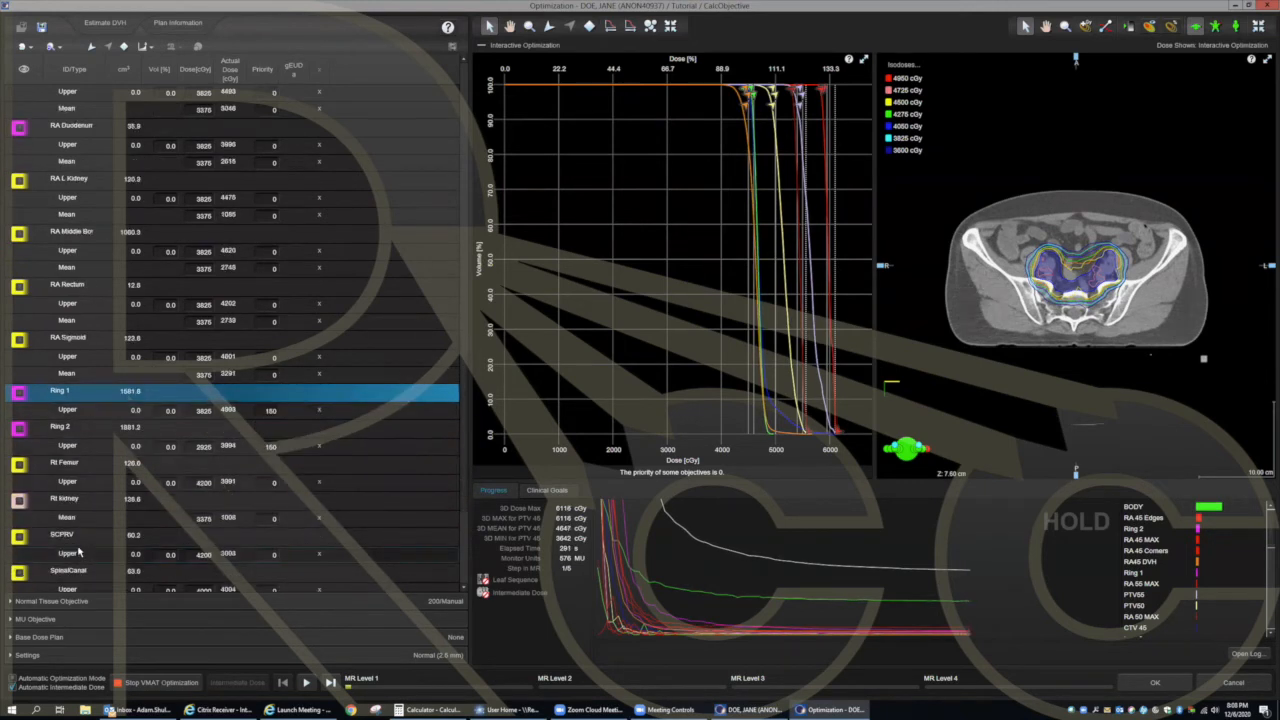
{"action": "left_click", "coordinate": [19, 502]}
{"action": "left_click", "coordinate": [64, 500]}
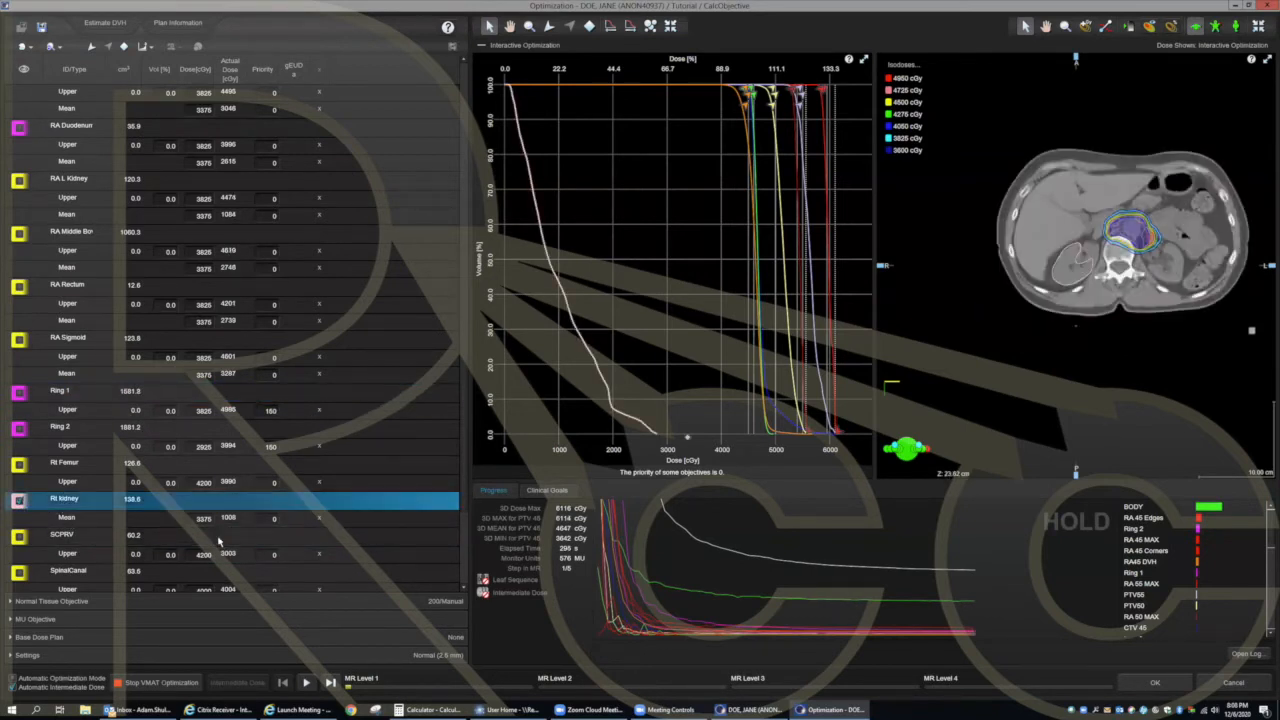
Step: Set the Rt kidney mean dose objective to 700 cGy with a priority of 150
{"action": "left_click", "coordinate": [203, 518]}
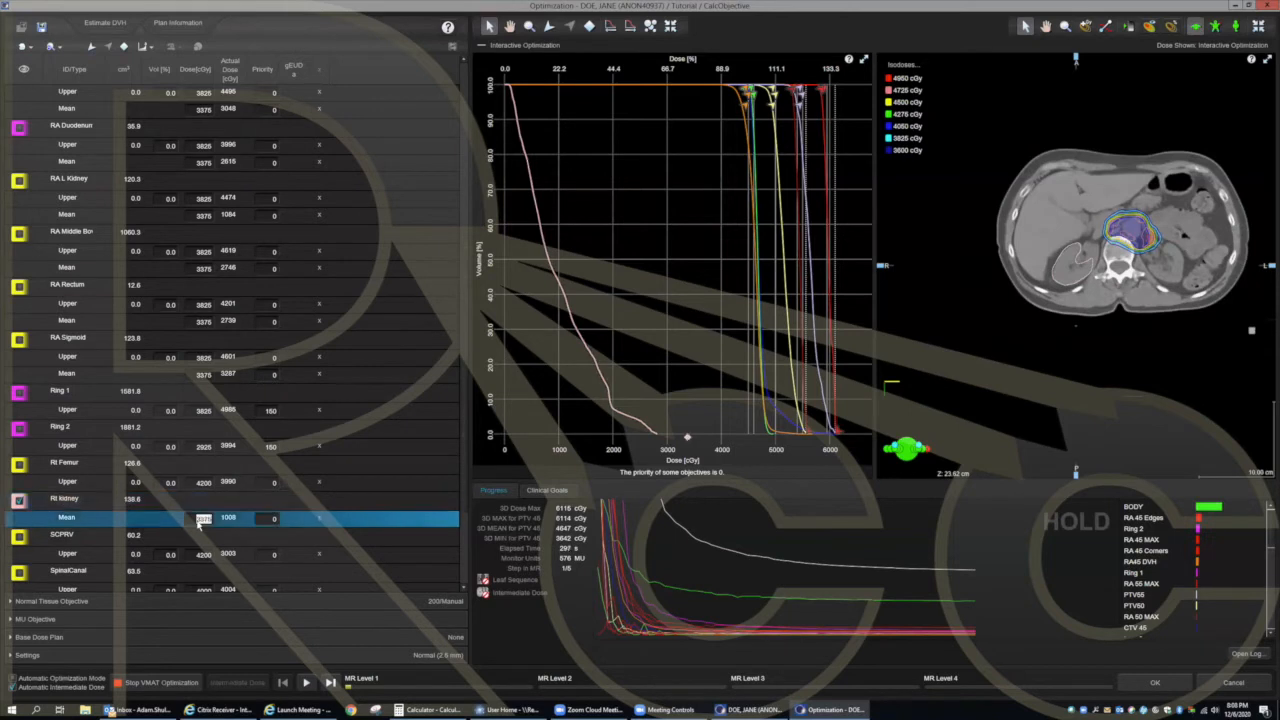
{"action": "type", "text": "700"}
{"action": "key", "text": "Tab"}
{"action": "type", "text": "150"}
{"action": "left_click", "coordinate": [199, 520]}
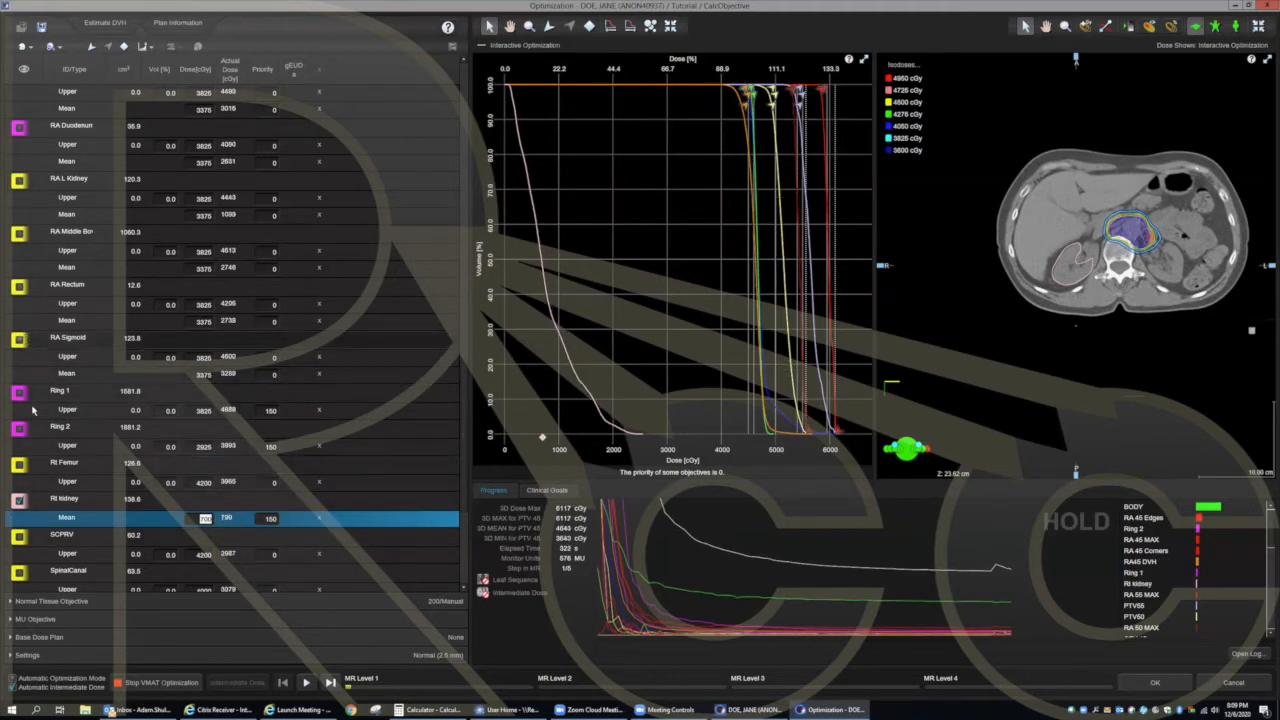
Step: Display RA L Kidney and set its mean dose objective to 800 cGy with a priority of 150
{"action": "scroll", "coordinate": [60, 540], "scroll_direction": "down", "scroll_amount": 2}
{"action": "scroll", "coordinate": [72, 550], "scroll_direction": "down", "scroll_amount": 3}
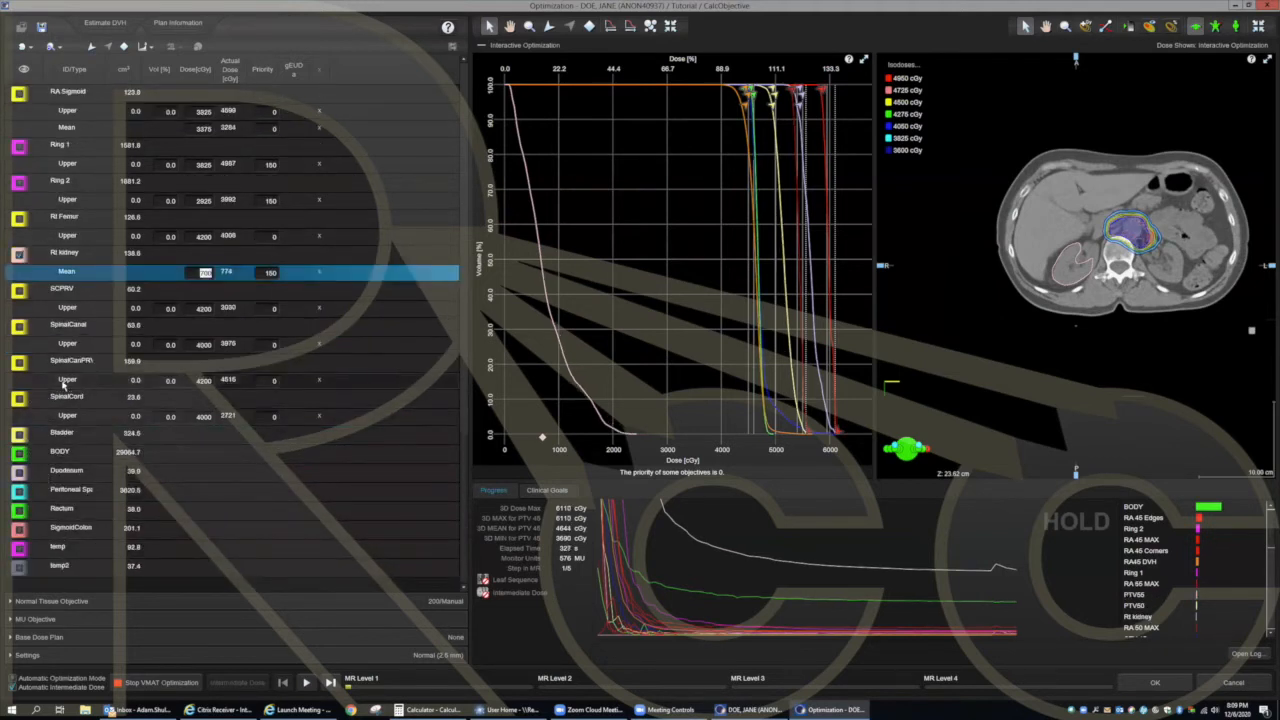
{"action": "scroll", "coordinate": [55, 290], "scroll_direction": "up", "scroll_amount": 6}
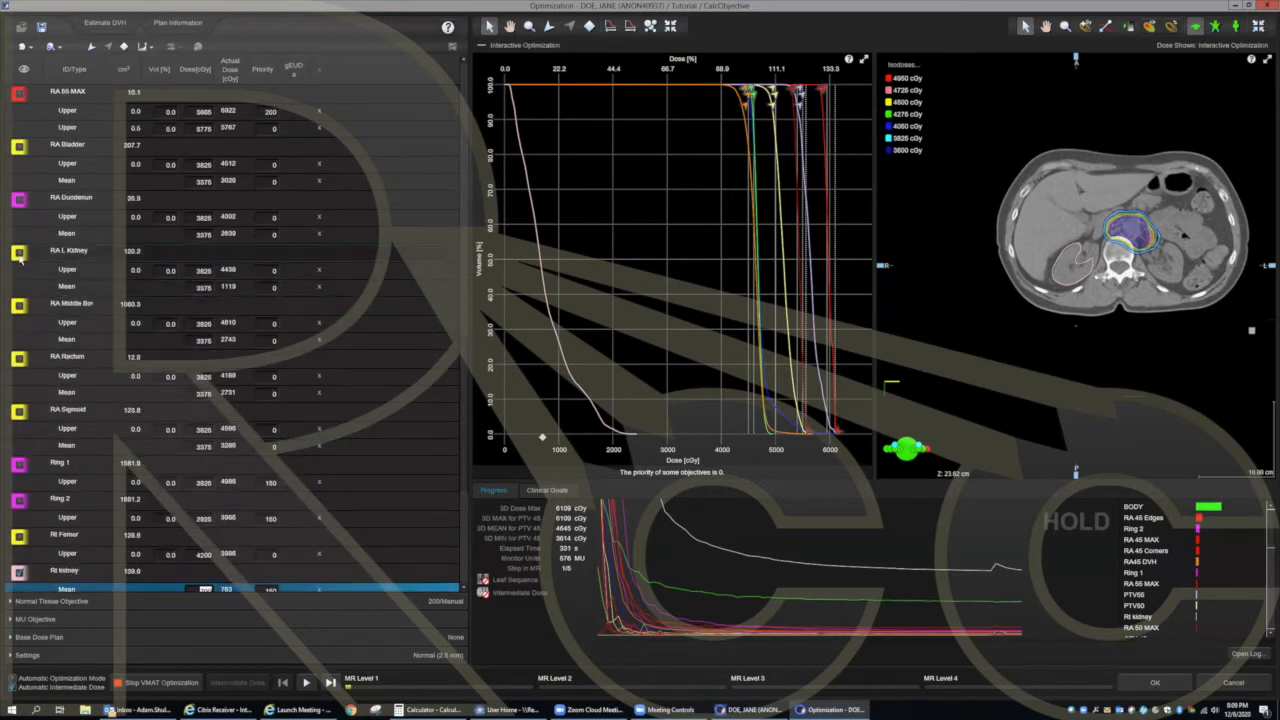
{"action": "left_click", "coordinate": [19, 253]}
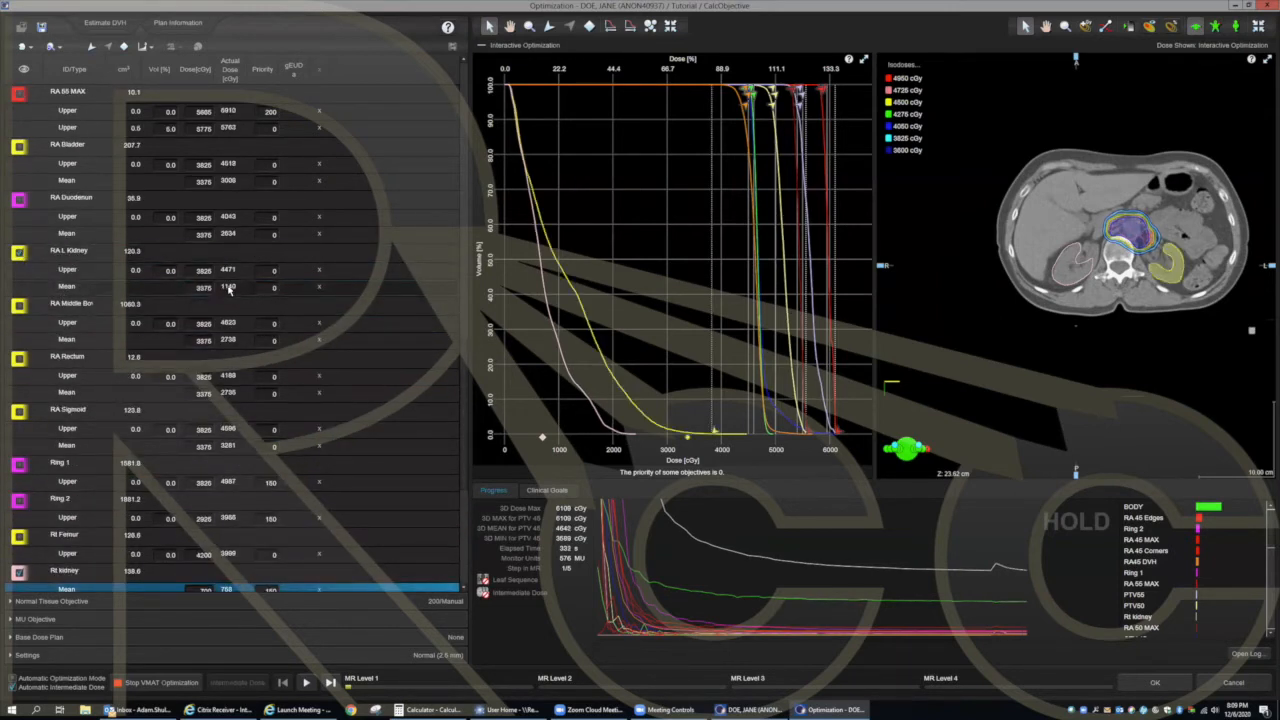
{"action": "left_click", "coordinate": [203, 288]}
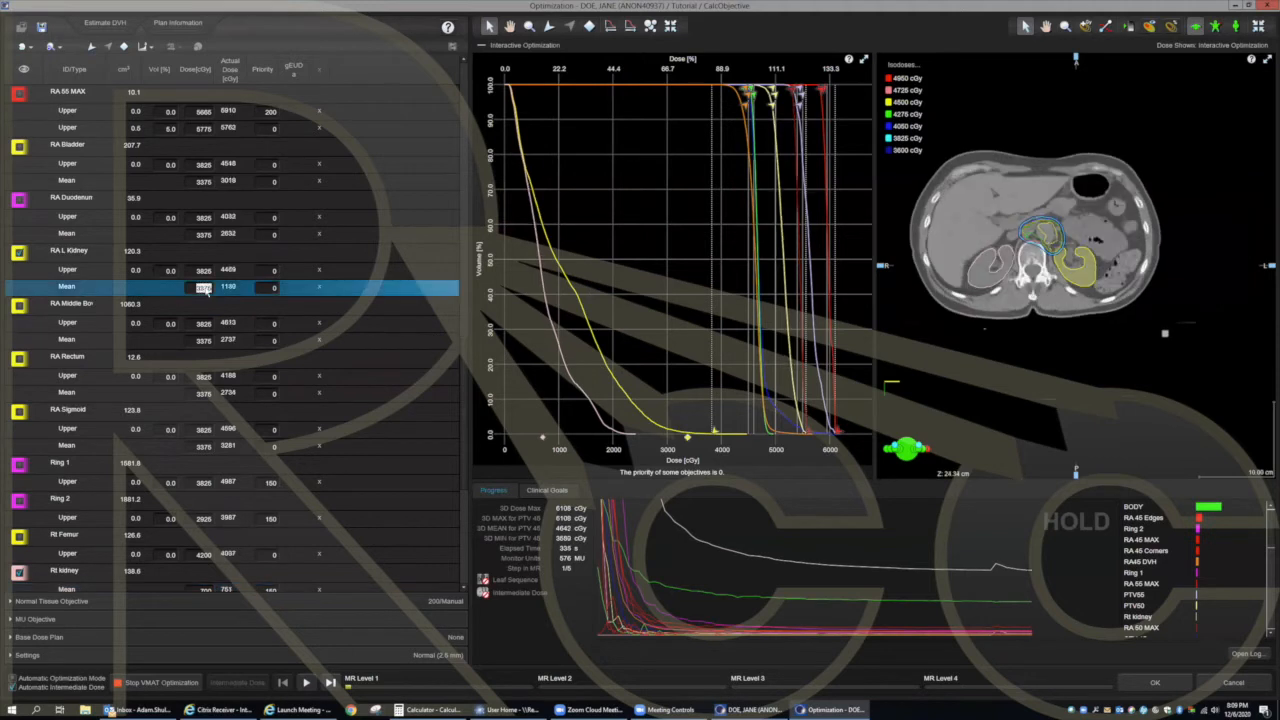
{"action": "type", "text": "600"}
{"action": "left_click", "coordinate": [261, 289]}
{"action": "type", "text": "150"}
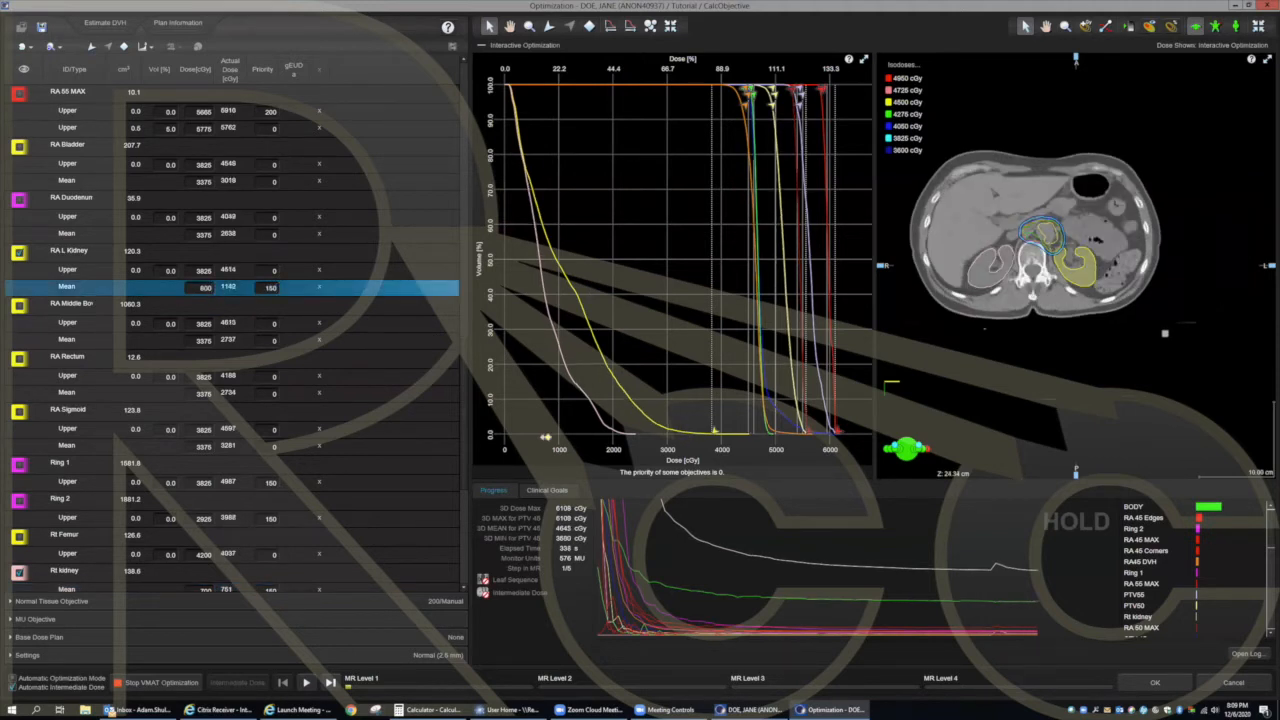
{"action": "left_click", "coordinate": [267, 273]}
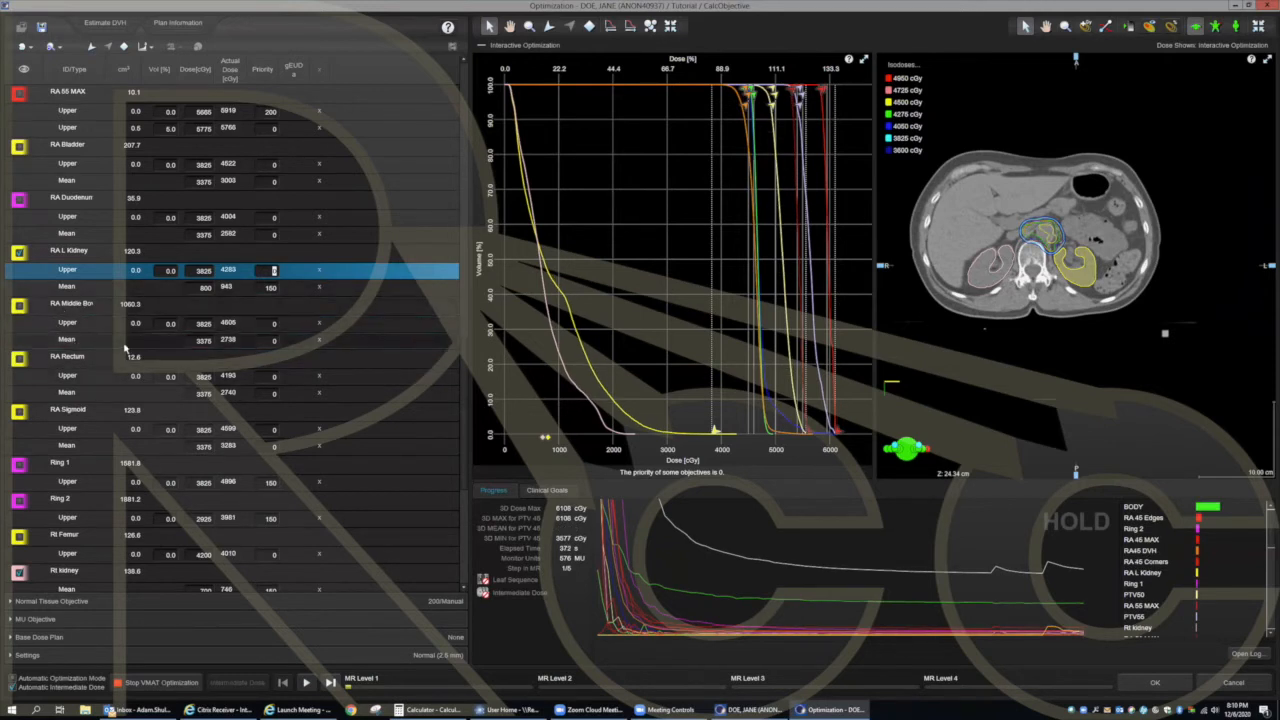
Step: Display RA Middle Bowel on the histogram and set its mean dose objective to 2300 cGy
{"action": "left_click", "coordinate": [203, 340]}
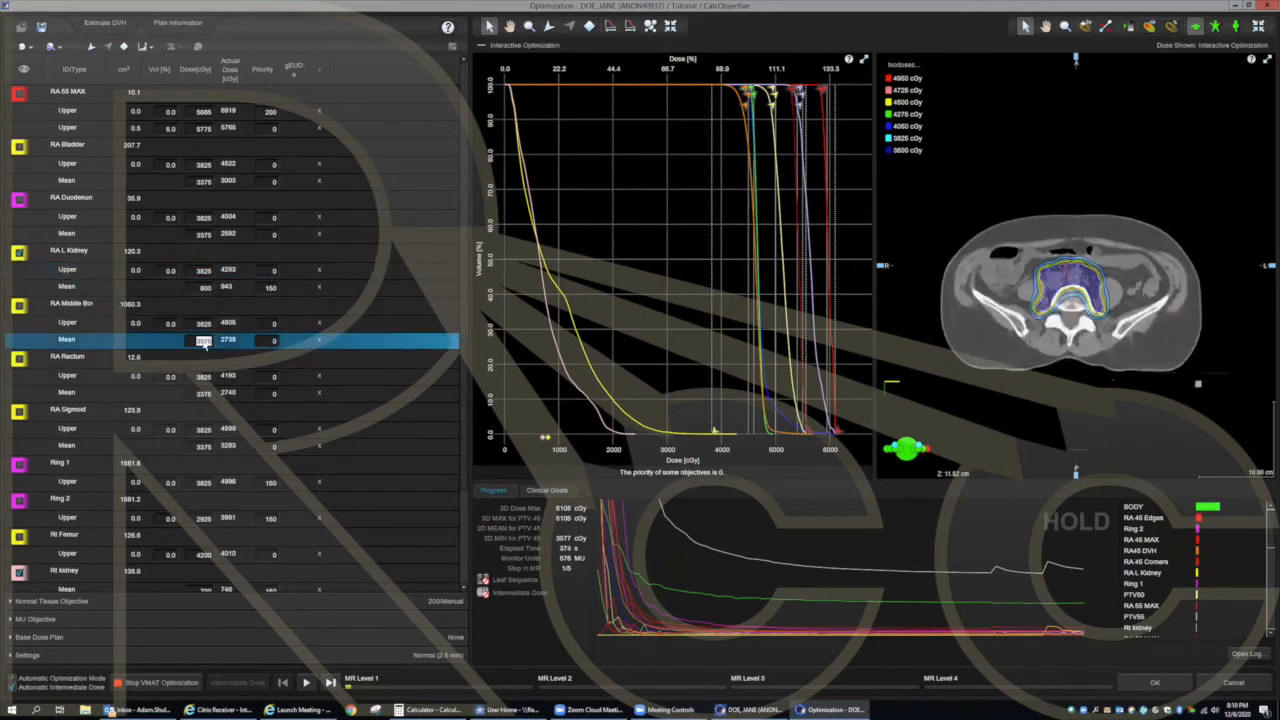
{"action": "left_click", "coordinate": [19, 305]}
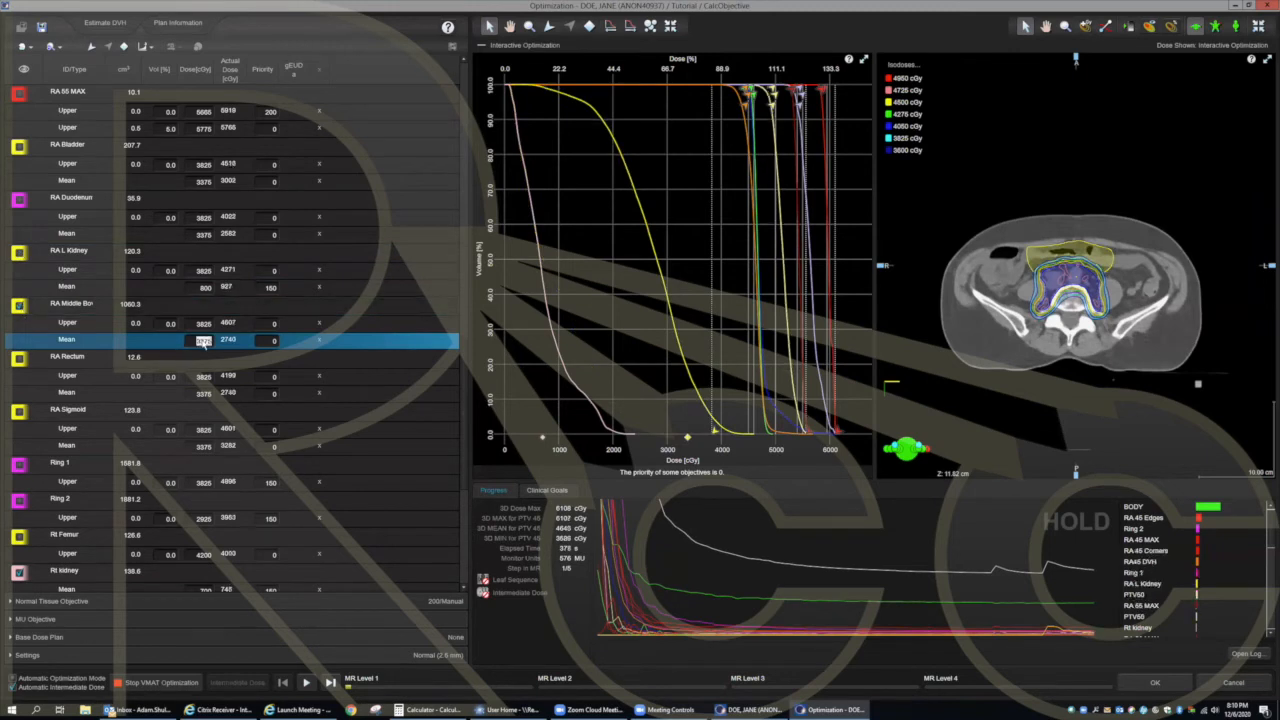
{"action": "type", "text": "2800"}
Step: Hide RA Middle Bowel and display RA Duodenum on the histogram instead
{"action": "left_click", "coordinate": [19, 306]}
{"action": "left_click", "coordinate": [19, 199]}
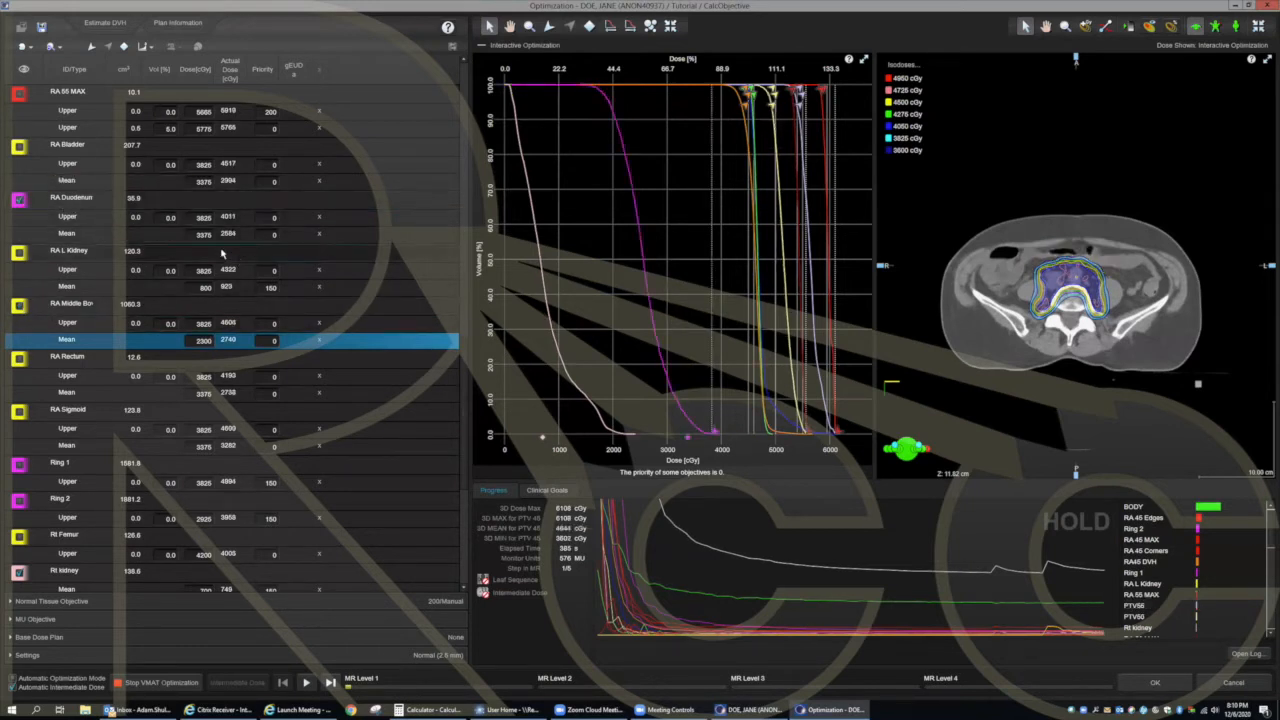
Step: Set the RA Duodenum mean objective to a dose of 2200 cGy with priority 150
{"action": "left_click", "coordinate": [204, 235]}
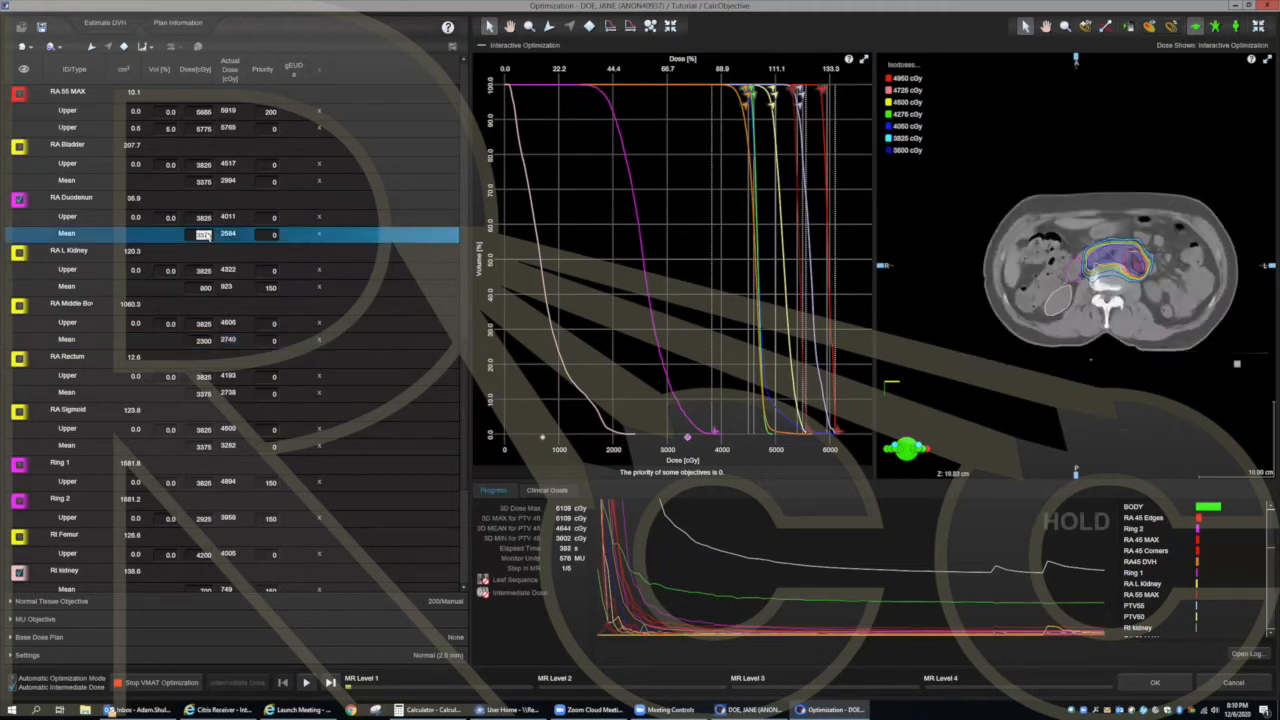
{"action": "type", "text": "2"}
{"action": "key", "text": "Tab"}
{"action": "type", "text": "150"}
{"action": "left_click", "coordinate": [272, 218]}
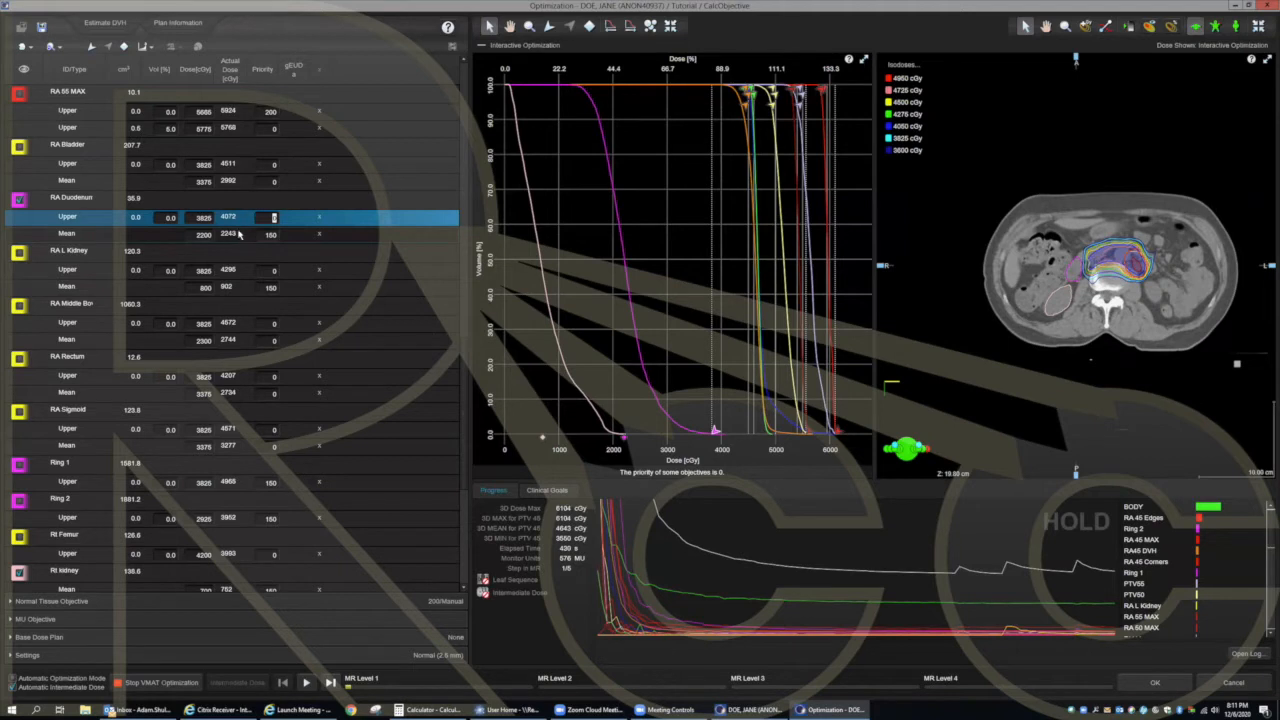
{"action": "left_click", "coordinate": [199, 237]}
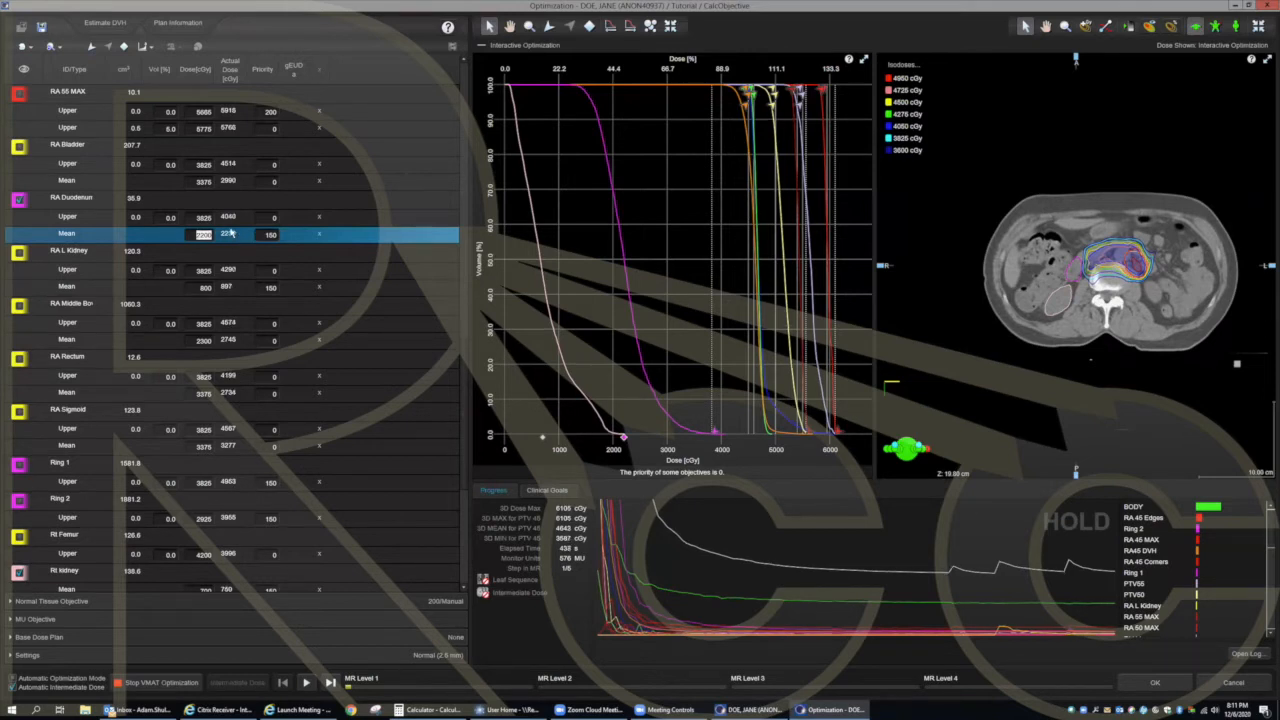
Step: Set the Rt kidney mean dose objective to 600 cGy
{"action": "scroll", "coordinate": [62, 487], "scroll_direction": "down", "scroll_amount": 2}
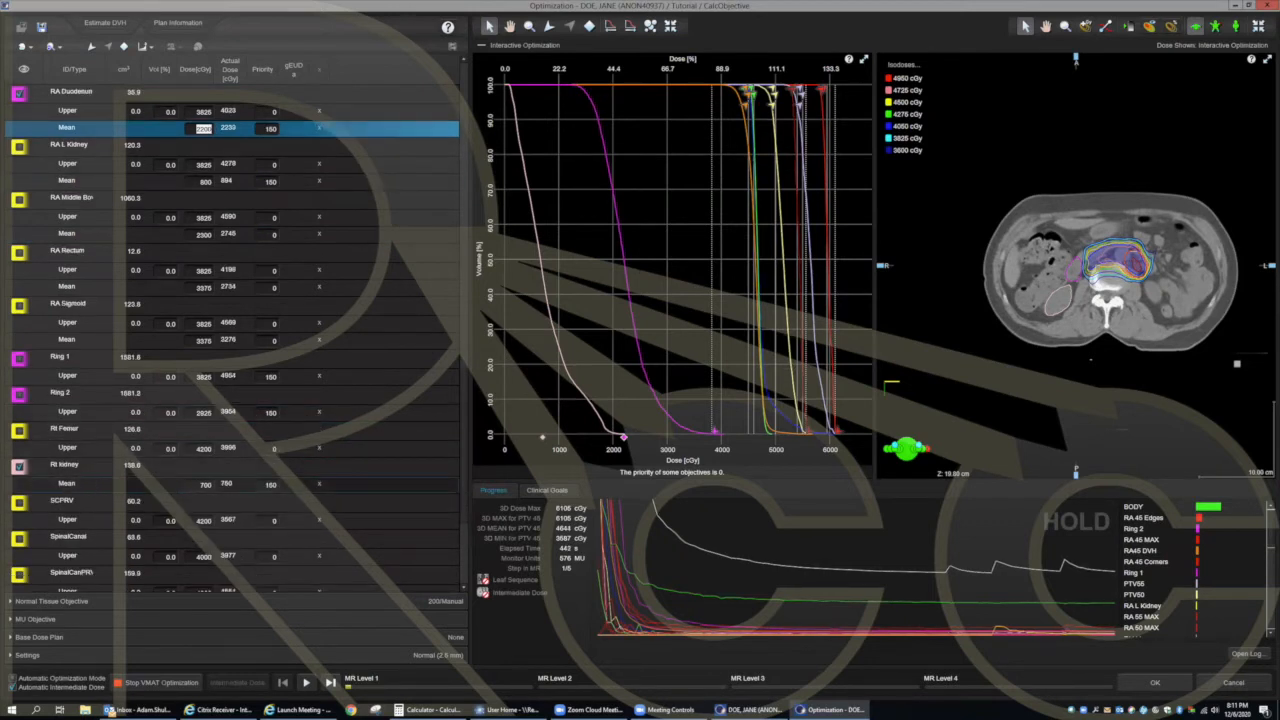
{"action": "left_click", "coordinate": [224, 488]}
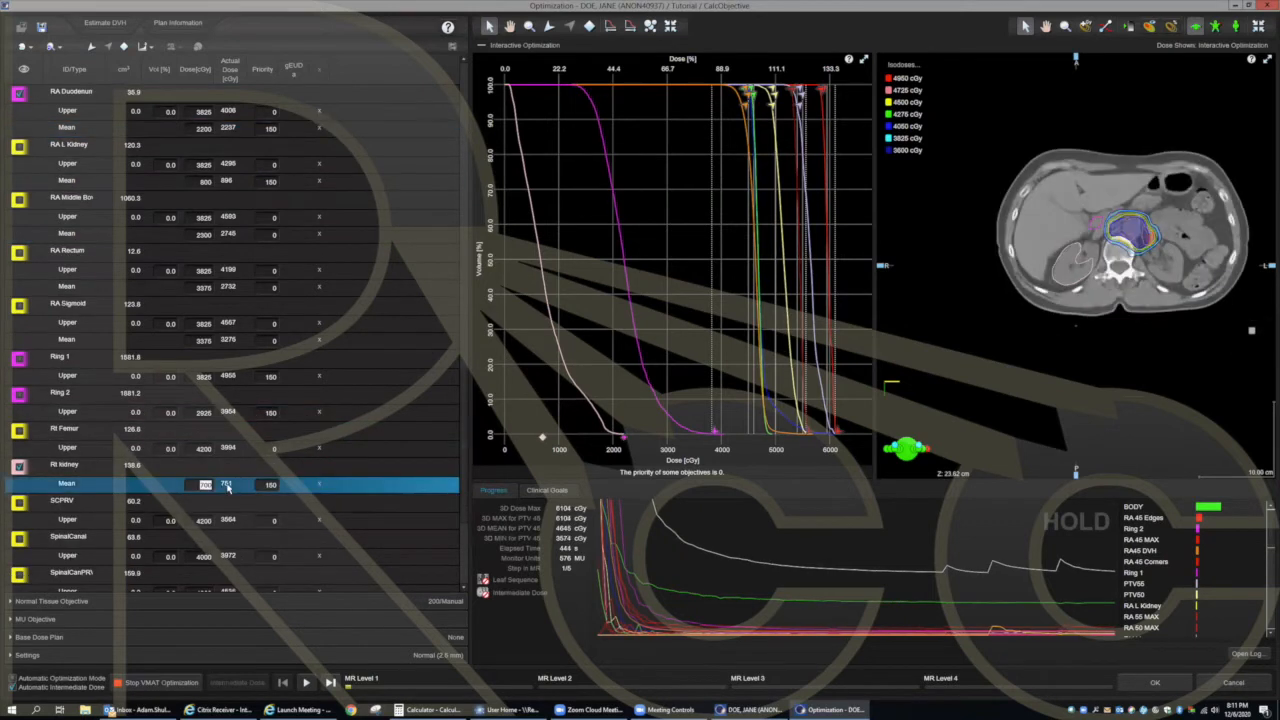
{"action": "scroll", "coordinate": [83, 397], "scroll_direction": "down", "scroll_amount": 3}
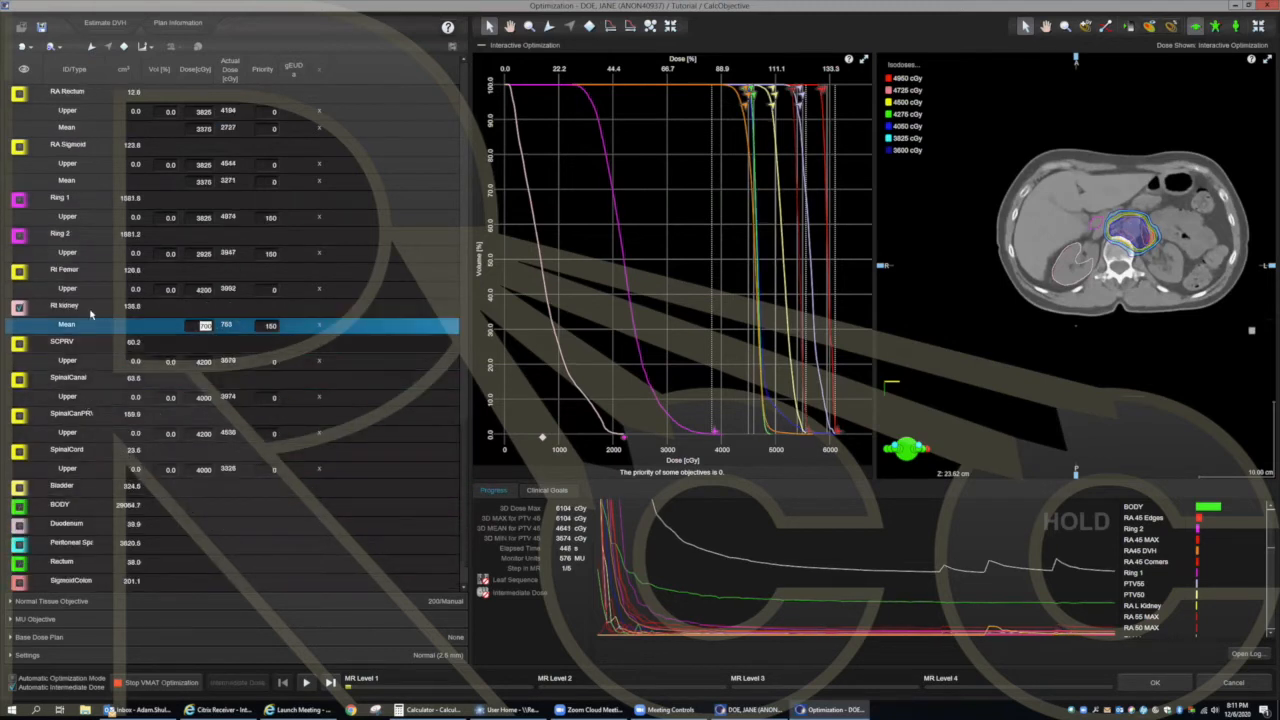
{"action": "scroll", "coordinate": [78, 300], "scroll_direction": "up", "scroll_amount": 2}
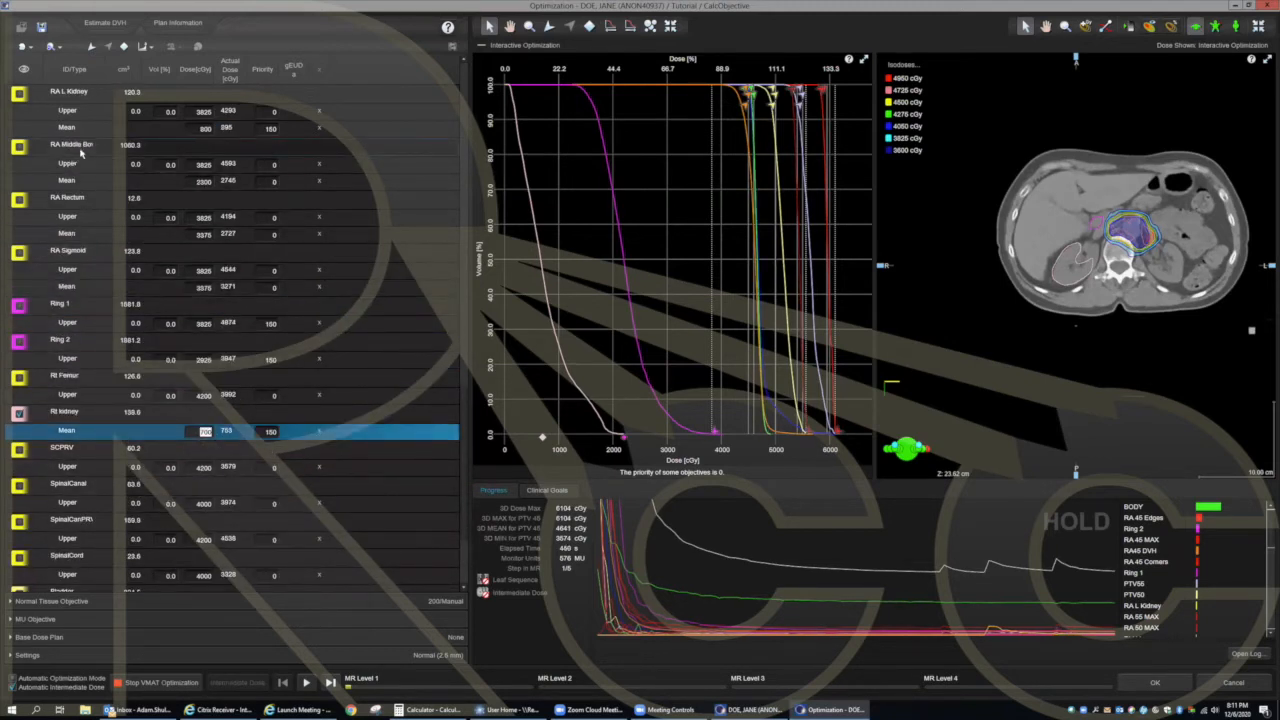
{"action": "scroll", "coordinate": [80, 155], "scroll_direction": "up", "scroll_amount": 1}
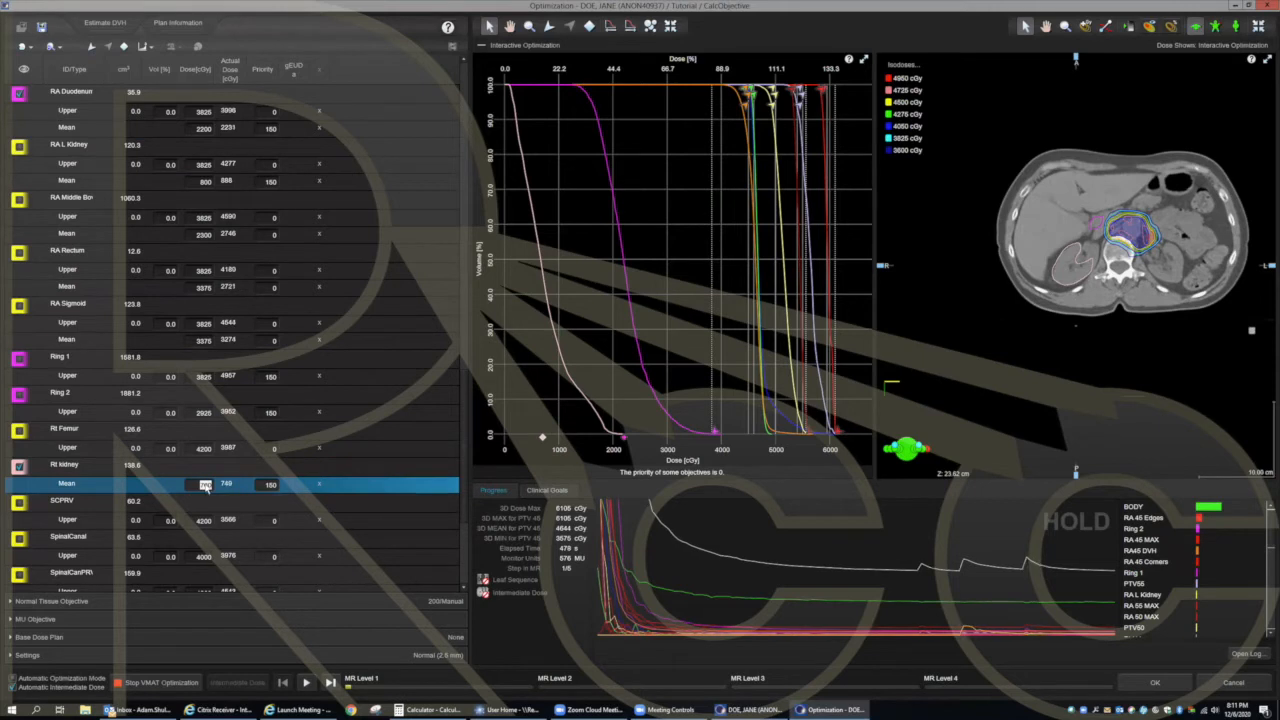
{"action": "type", "text": "600"}
{"action": "left_click", "coordinate": [262, 486]}
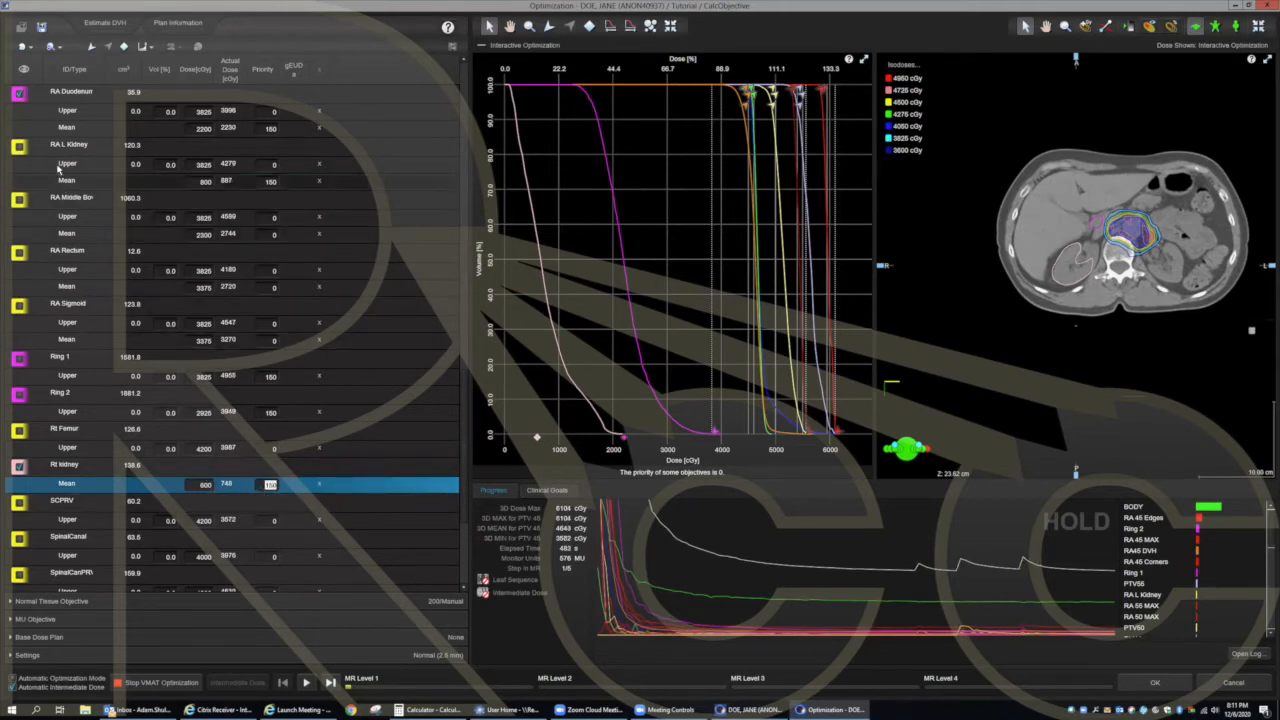
Step: Set the RA L Kidney mean dose objective to 750 cGy
{"action": "left_click", "coordinate": [204, 183]}
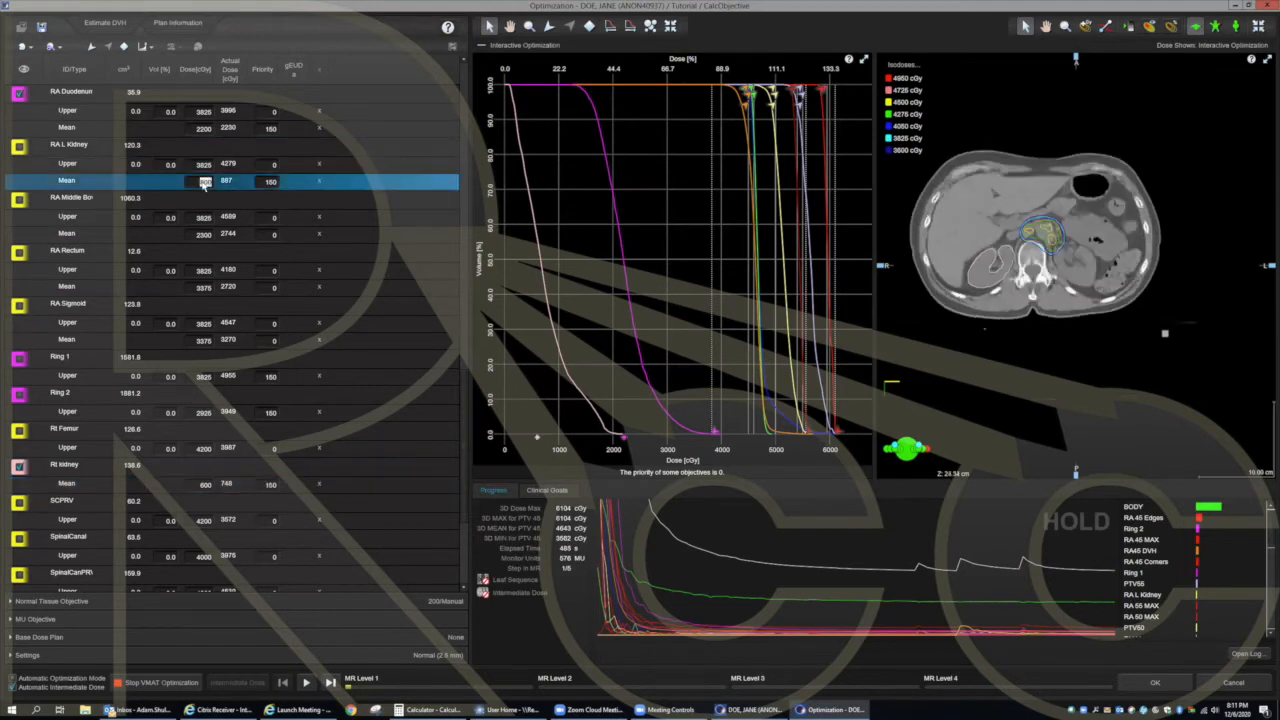
{"action": "type", "text": "750"}
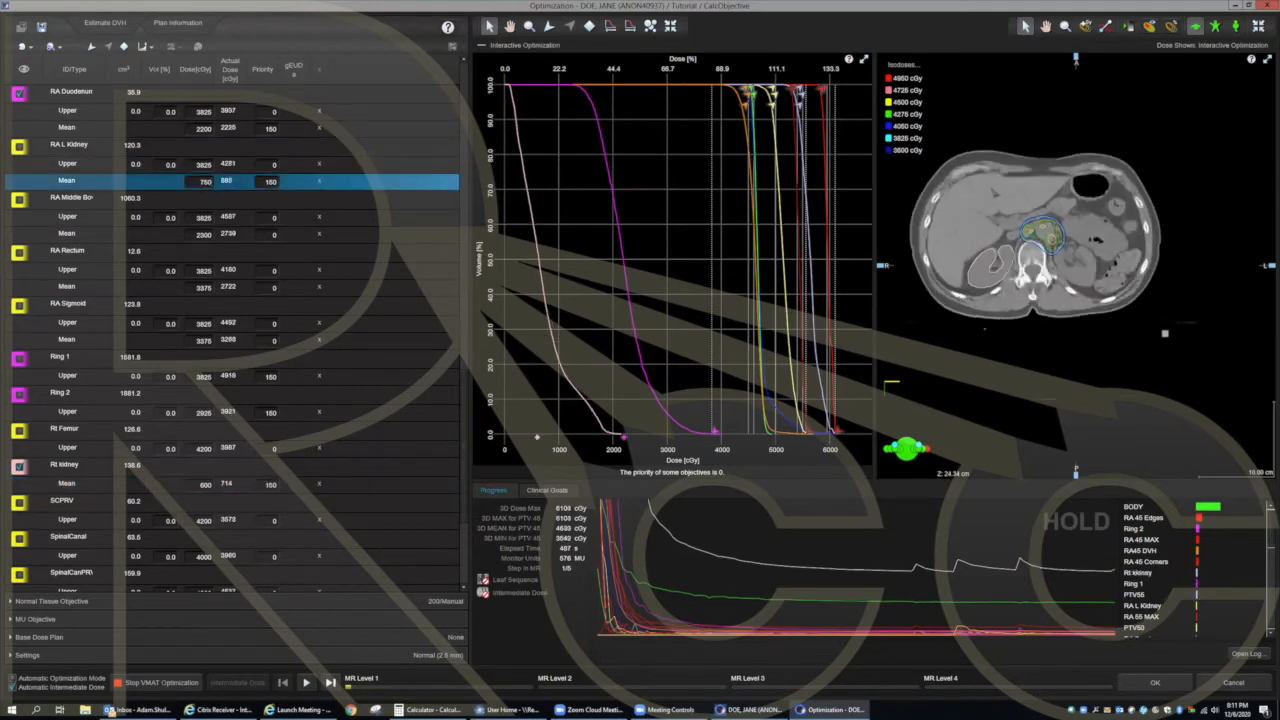
{"action": "left_click", "coordinate": [268, 184]}
Step: Reduce the RA Duodenum mean dose objective to 1800 cGy and, once the dose has responded, to 1700 cGy
{"action": "scroll", "coordinate": [173, 186], "scroll_direction": "up", "scroll_amount": 1}
{"action": "scroll", "coordinate": [173, 186], "scroll_direction": "up", "scroll_amount": 1}
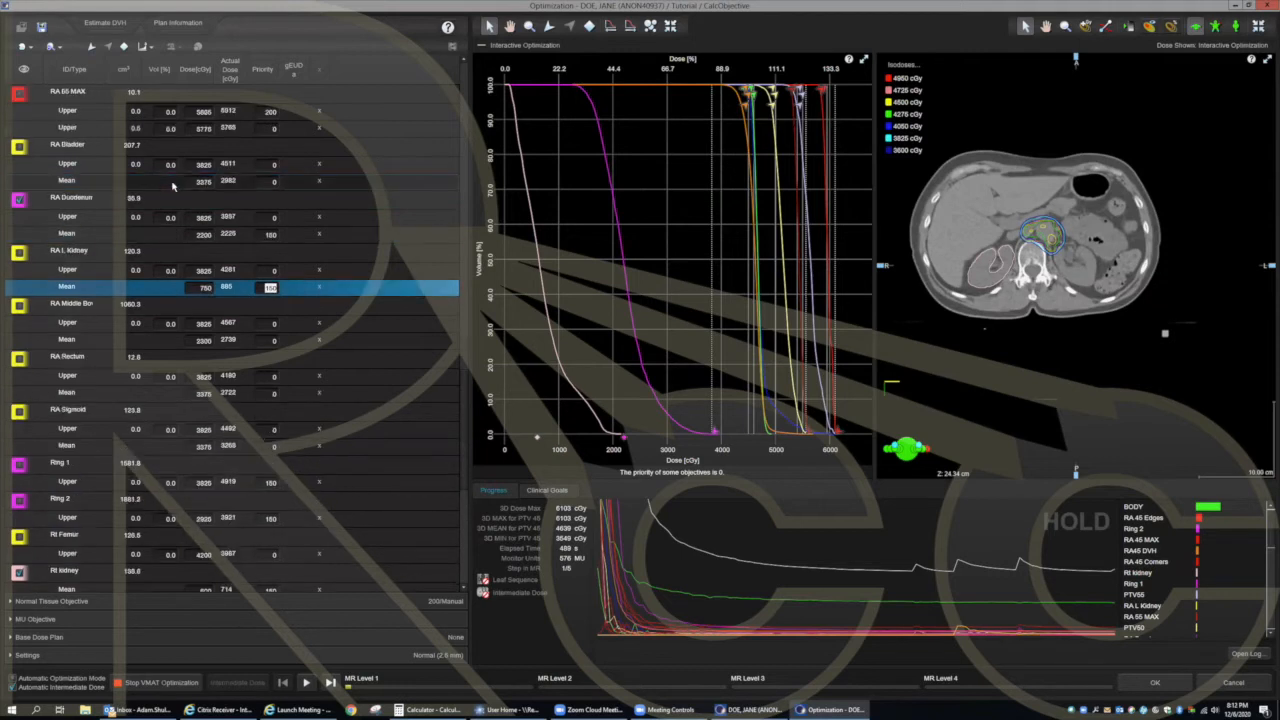
{"action": "left_click", "coordinate": [203, 235]}
{"action": "type", "text": "18"}
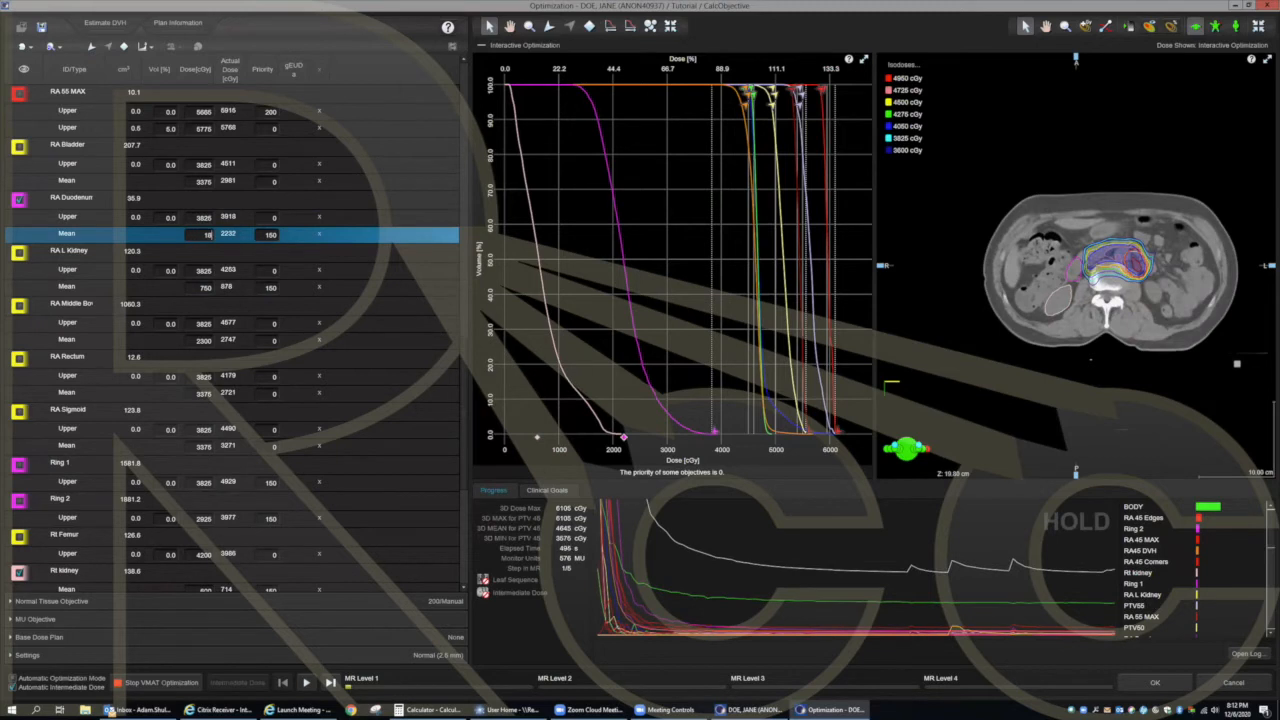
{"action": "double_click", "coordinate": [271, 236]}
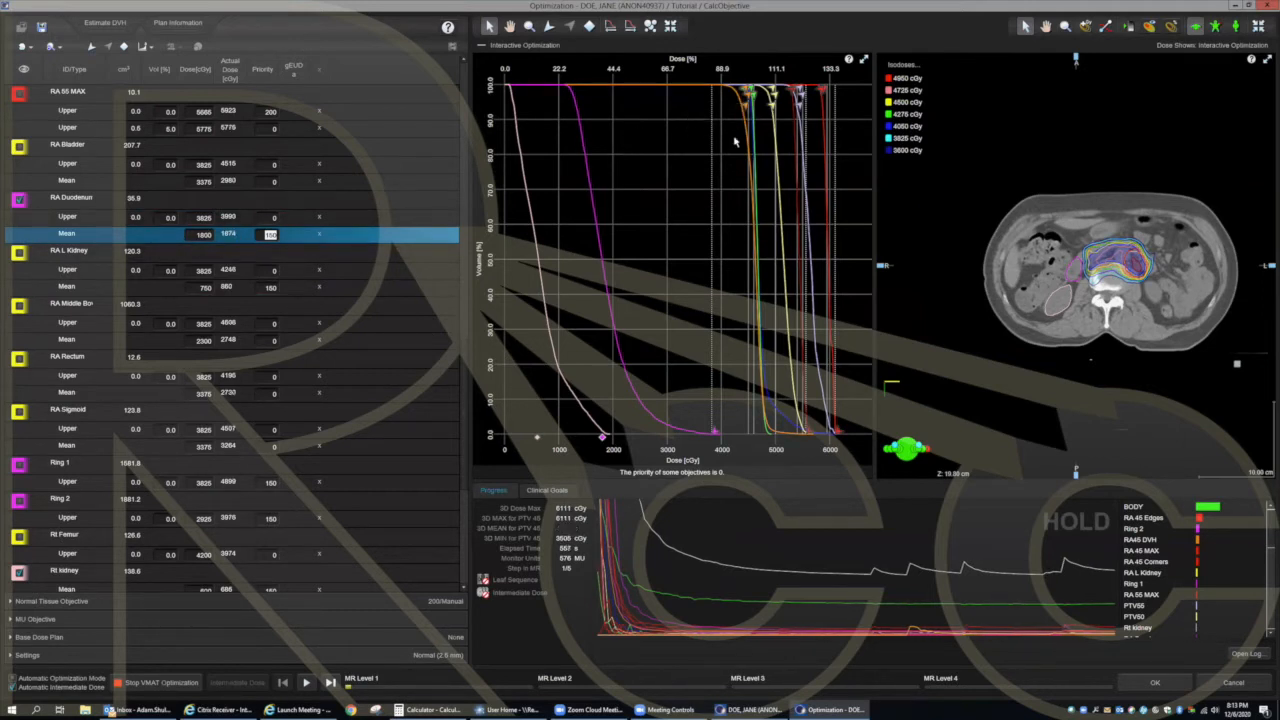
{"action": "left_click", "coordinate": [203, 234]}
{"action": "type", "text": "1700"}
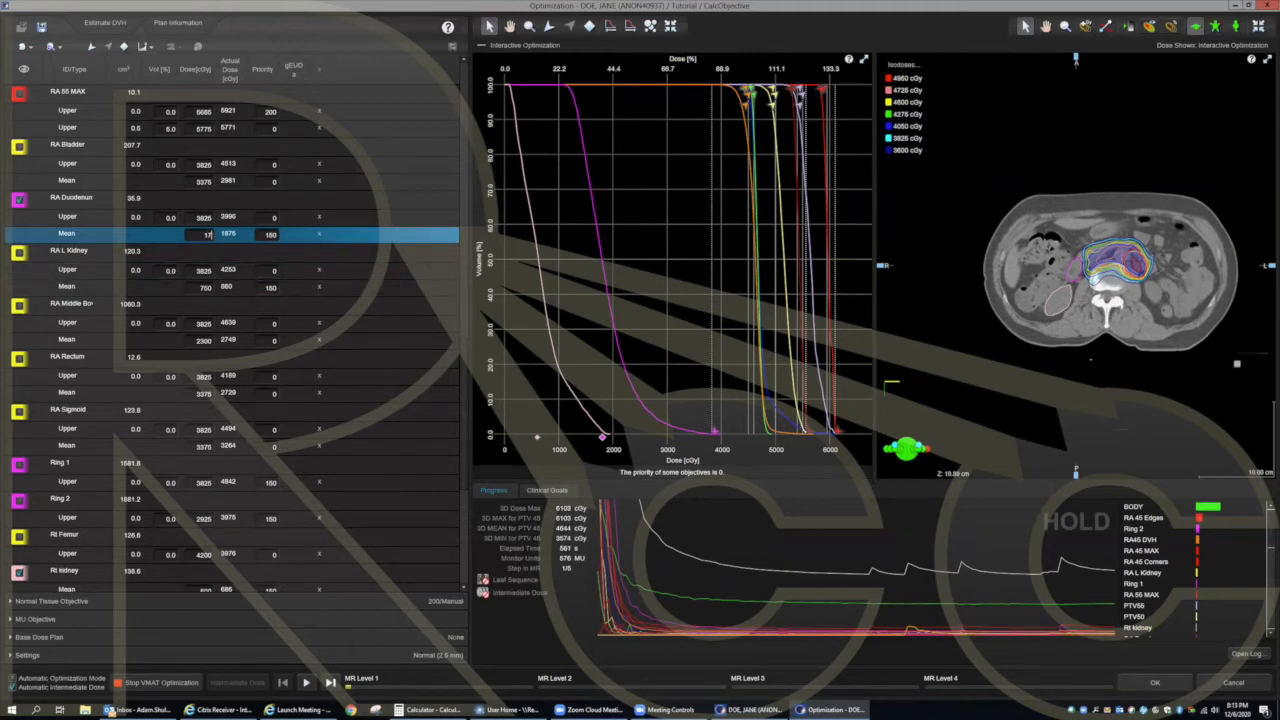
Step: Set the Rt kidney mean dose objective to 550 cGy and reduce it further to 500 cGy
{"action": "left_click", "coordinate": [206, 288]}
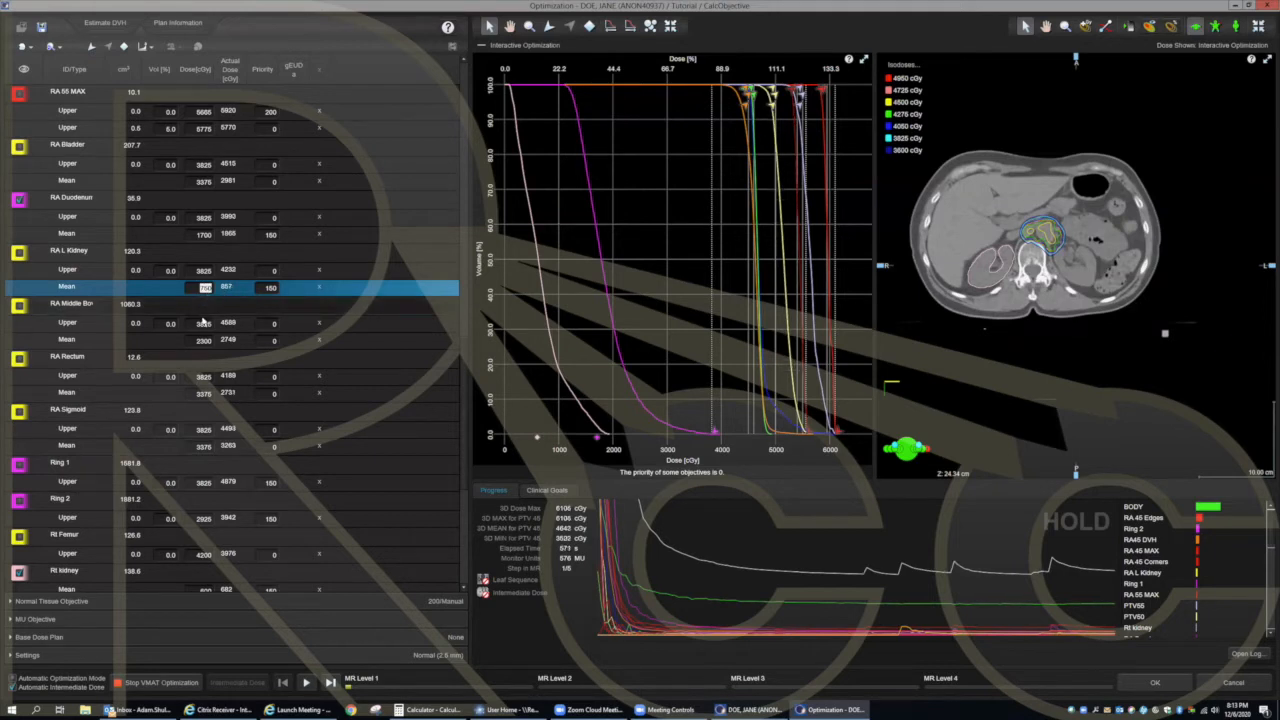
{"action": "scroll", "coordinate": [183, 404], "scroll_direction": "down", "scroll_amount": 2}
{"action": "scroll", "coordinate": [183, 404], "scroll_direction": "down", "scroll_amount": 1}
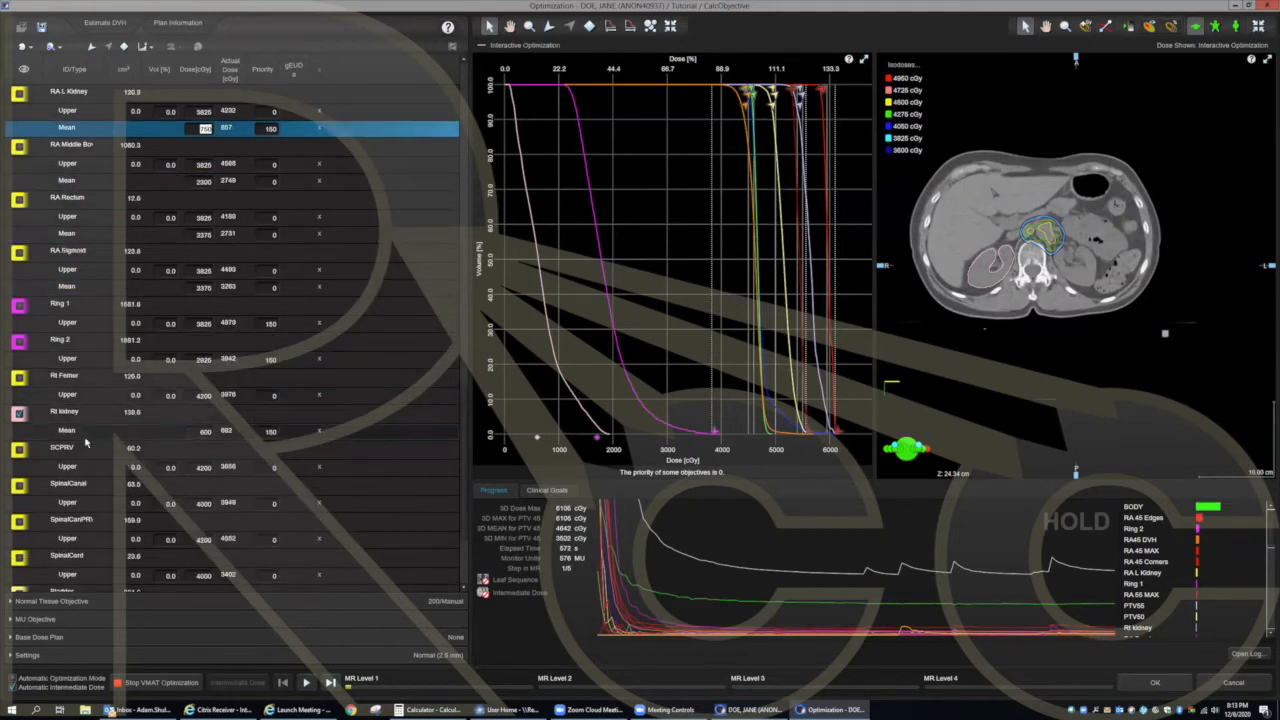
{"action": "left_click", "coordinate": [208, 433]}
{"action": "type", "text": "55"}
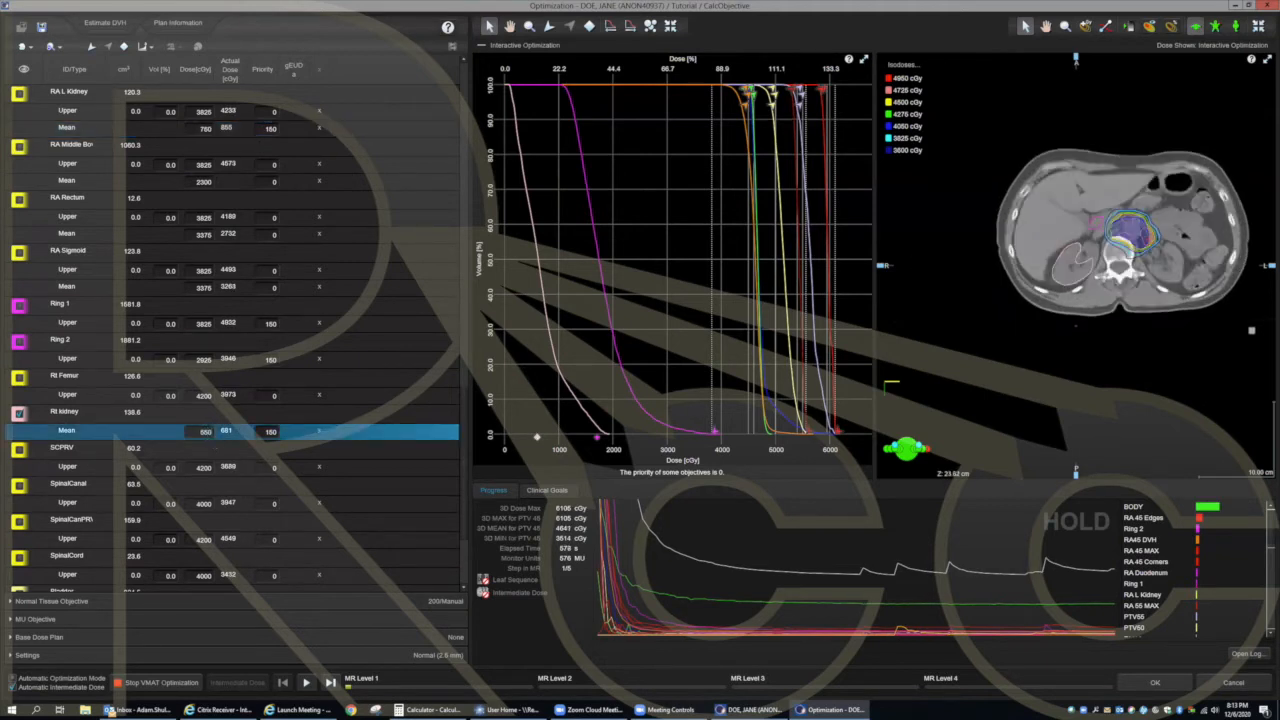
{"action": "type", "text": "0"}
{"action": "key", "text": "Return"}
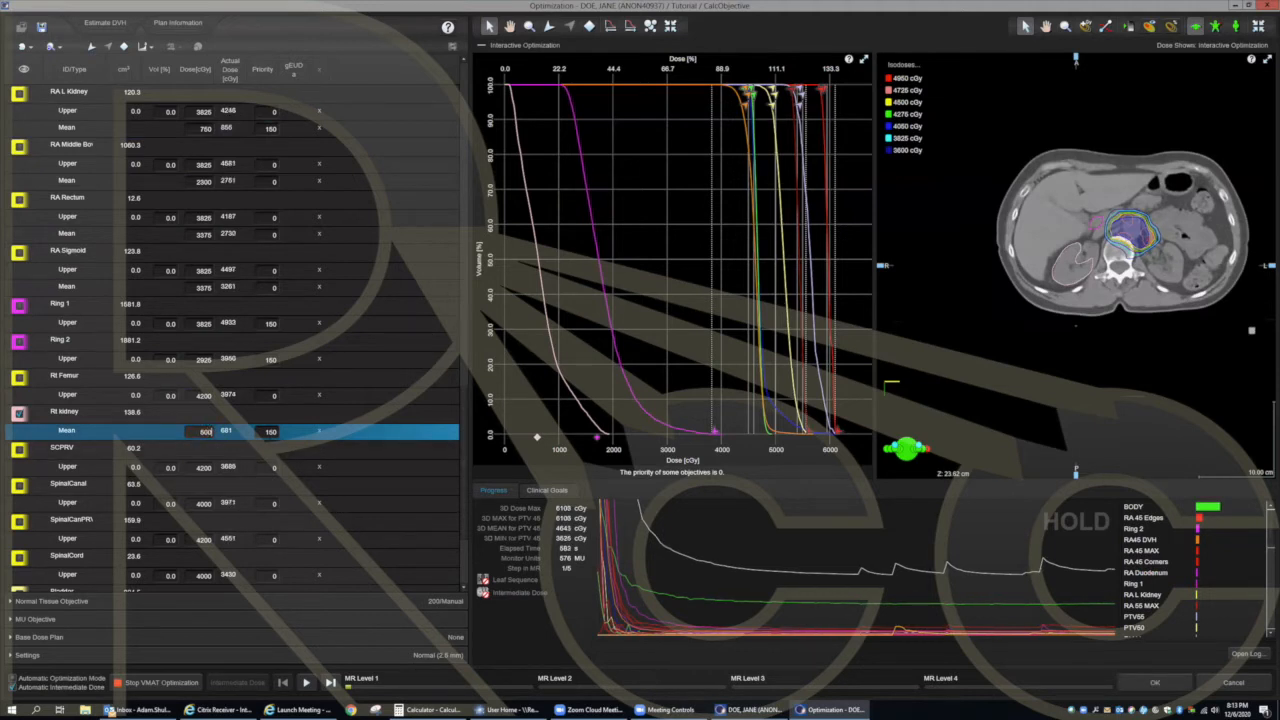
Step: Hide the DVH lines and objectives of Rt kidney and RA Duodenum
{"action": "left_click", "coordinate": [19, 413]}
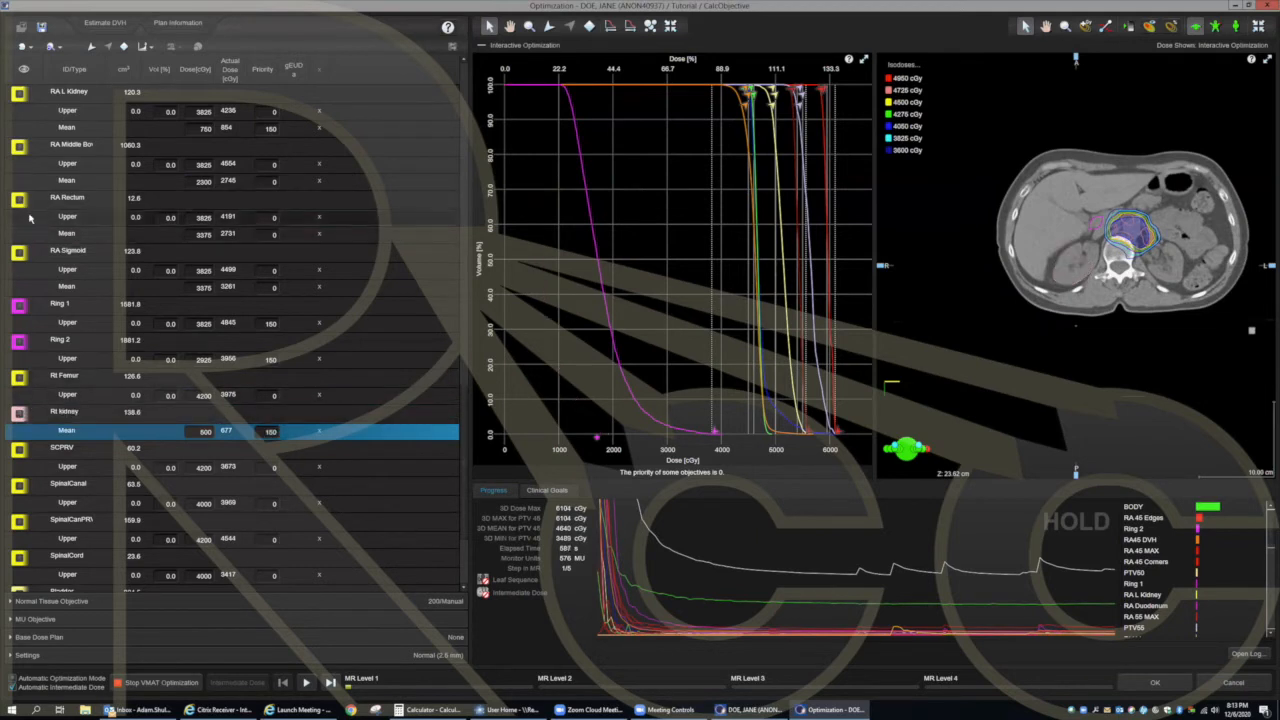
{"action": "scroll", "coordinate": [75, 240], "scroll_direction": "up", "scroll_amount": 2}
{"action": "left_click", "coordinate": [18, 147]}
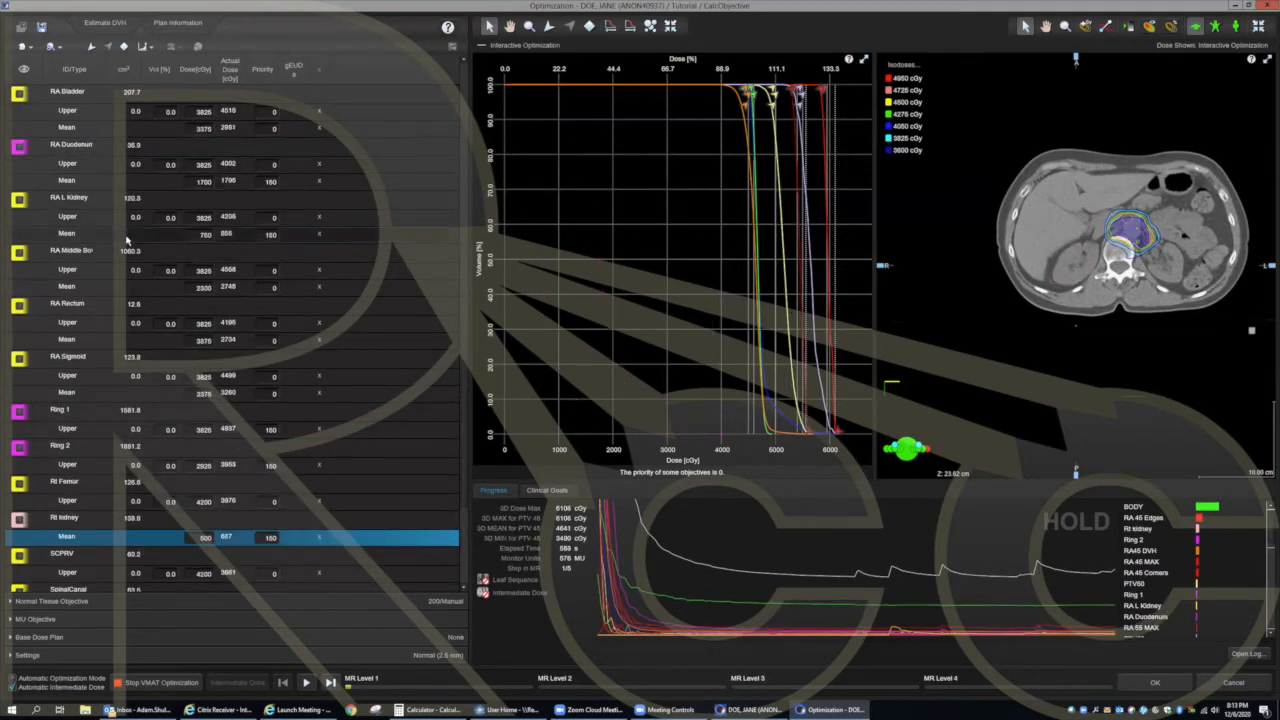
{"action": "scroll", "coordinate": [88, 352], "scroll_direction": "up", "scroll_amount": 1}
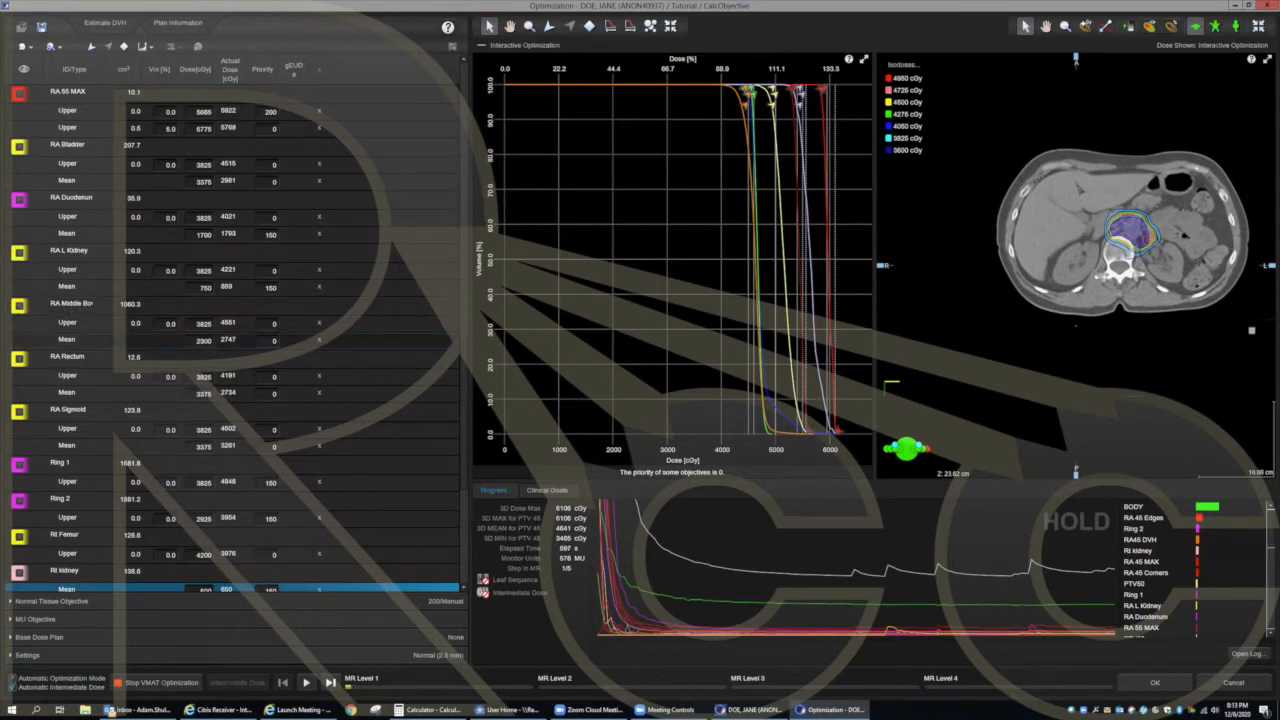
Step: Show the RA Middle Bowel DVH line and set its mean objective to 2400 cGy with priority 150
{"action": "left_click", "coordinate": [19, 306]}
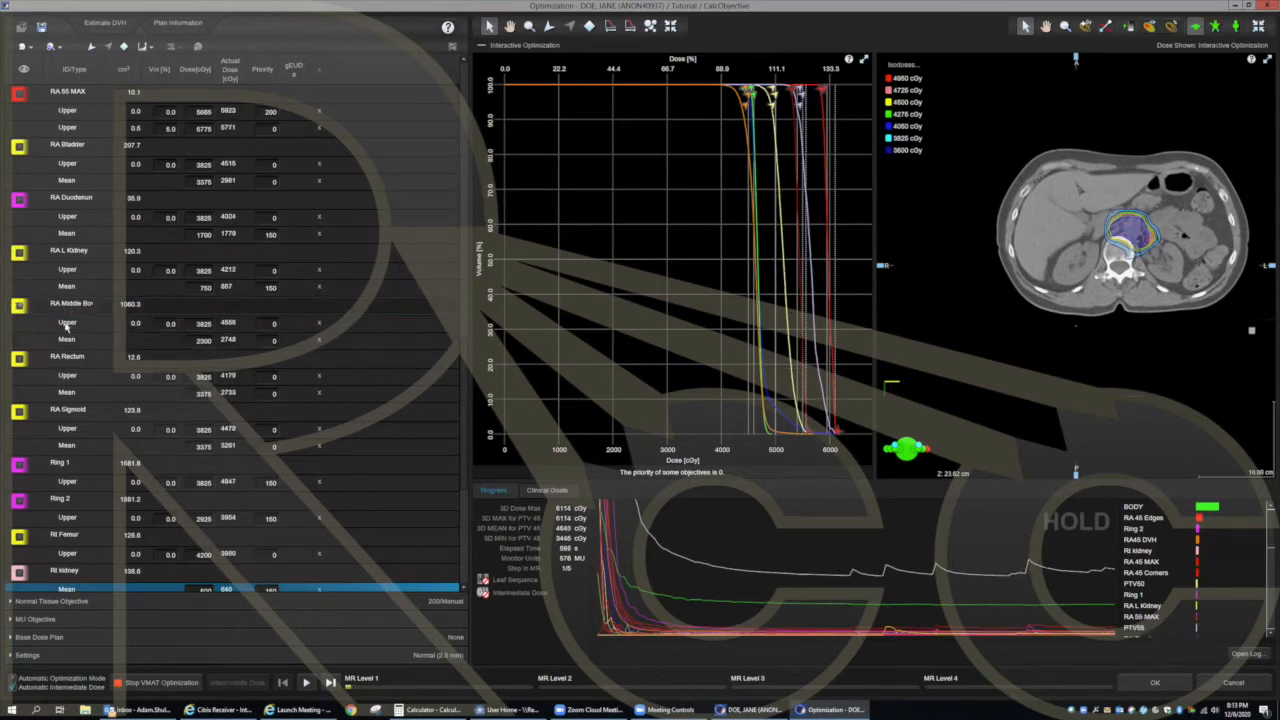
{"action": "left_click", "coordinate": [199, 343]}
{"action": "type", "text": "2400"}
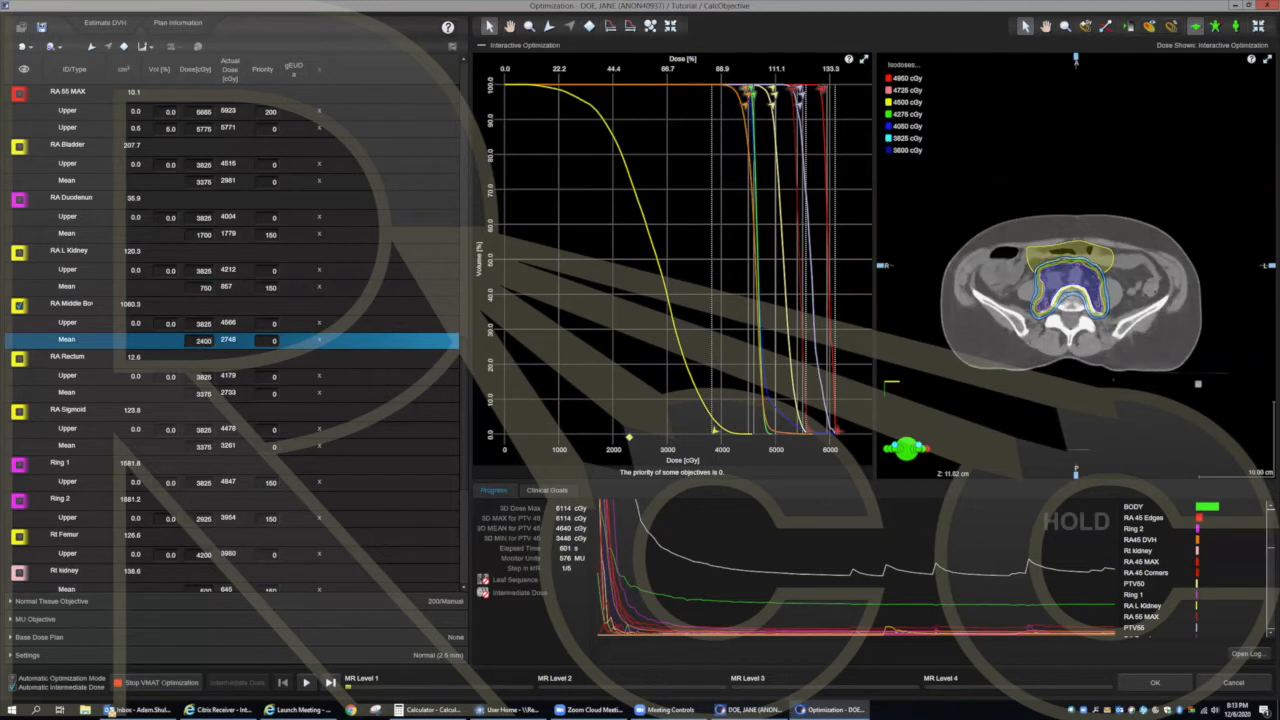
{"action": "key", "text": "Tab"}
{"action": "type", "text": "150"}
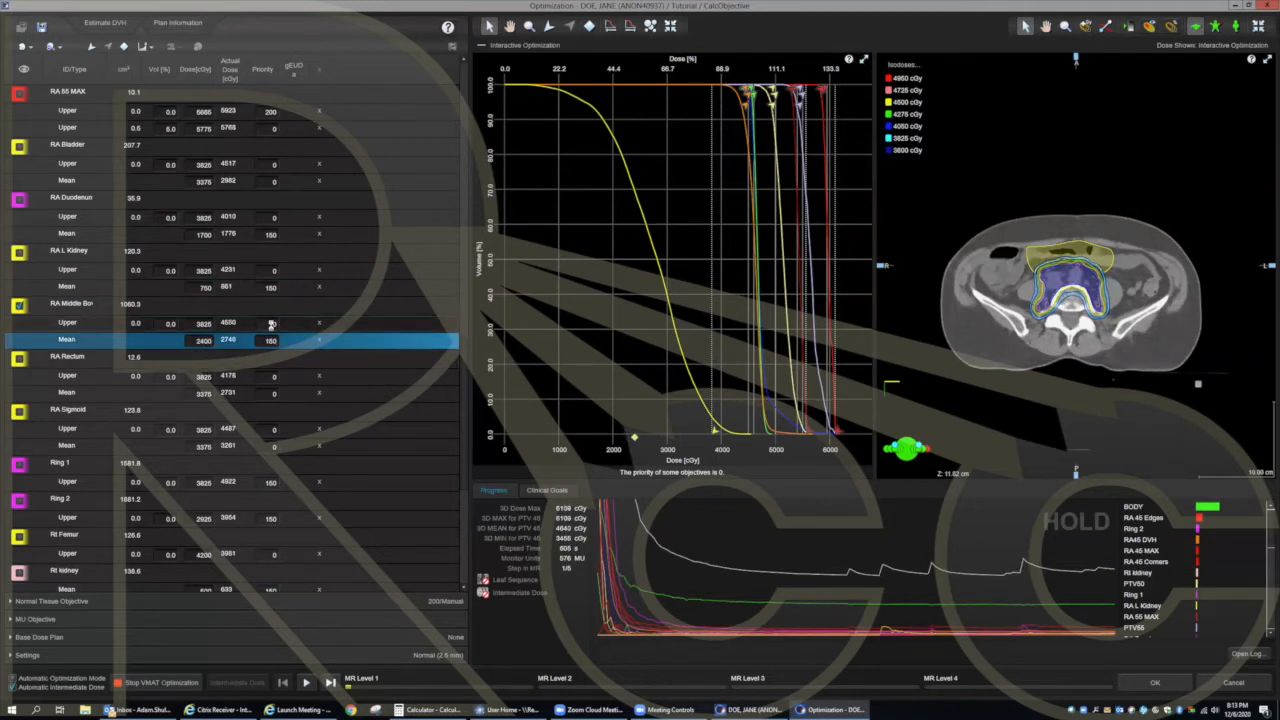
{"action": "double_click", "coordinate": [273, 324]}
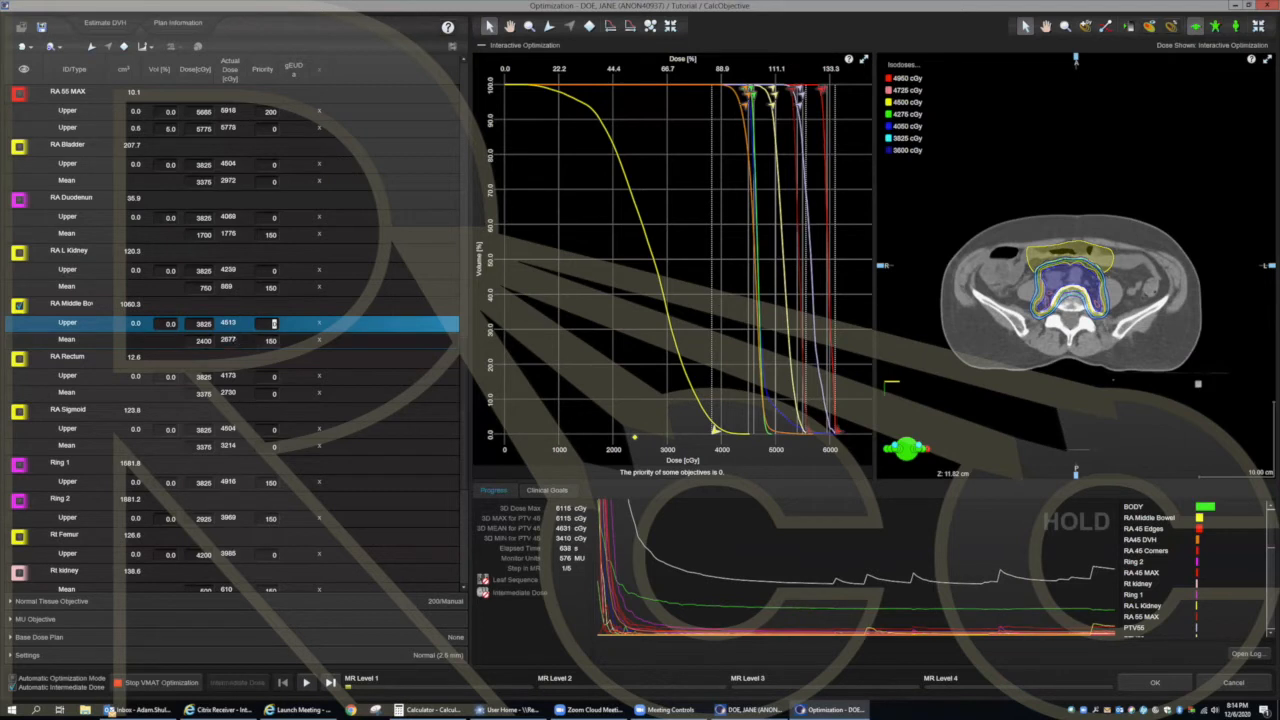
Step: Display RA Rectum instead of RA Middle Bowel in the DVH and set its mean objective to 2400 cGy with priority 150
{"action": "left_click", "coordinate": [21, 361]}
{"action": "left_click", "coordinate": [20, 308]}
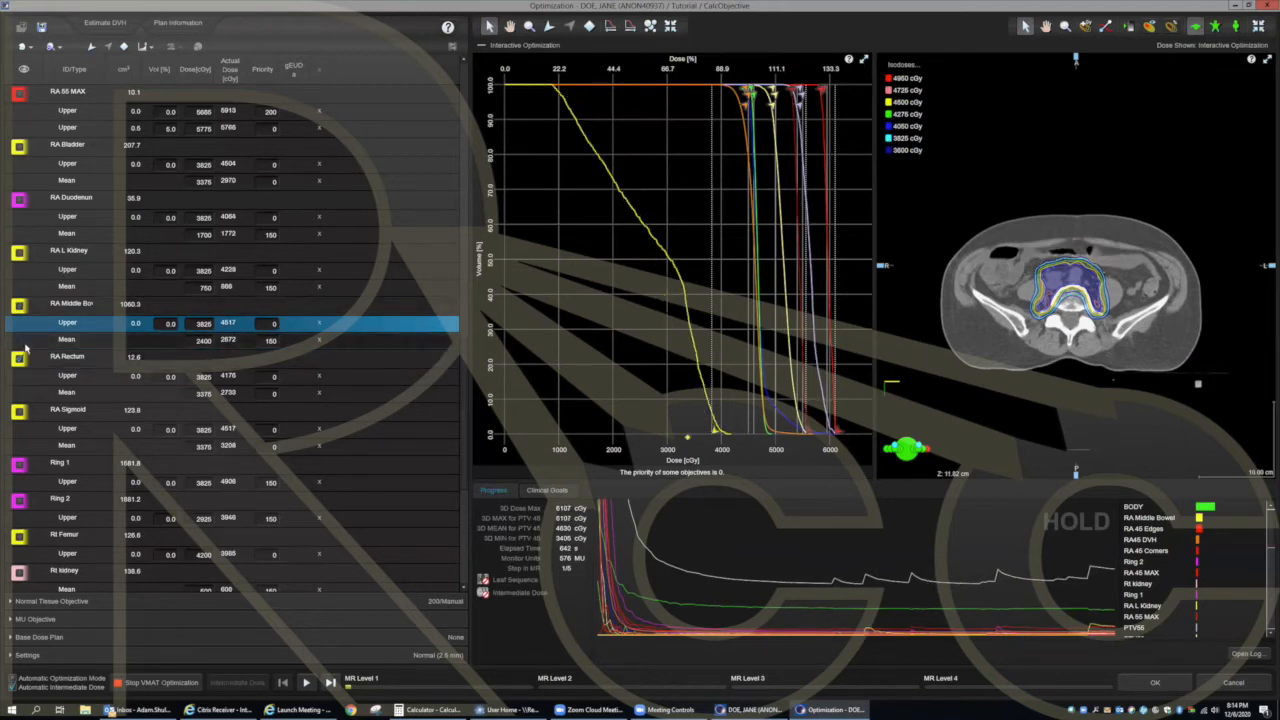
{"action": "left_click", "coordinate": [208, 394]}
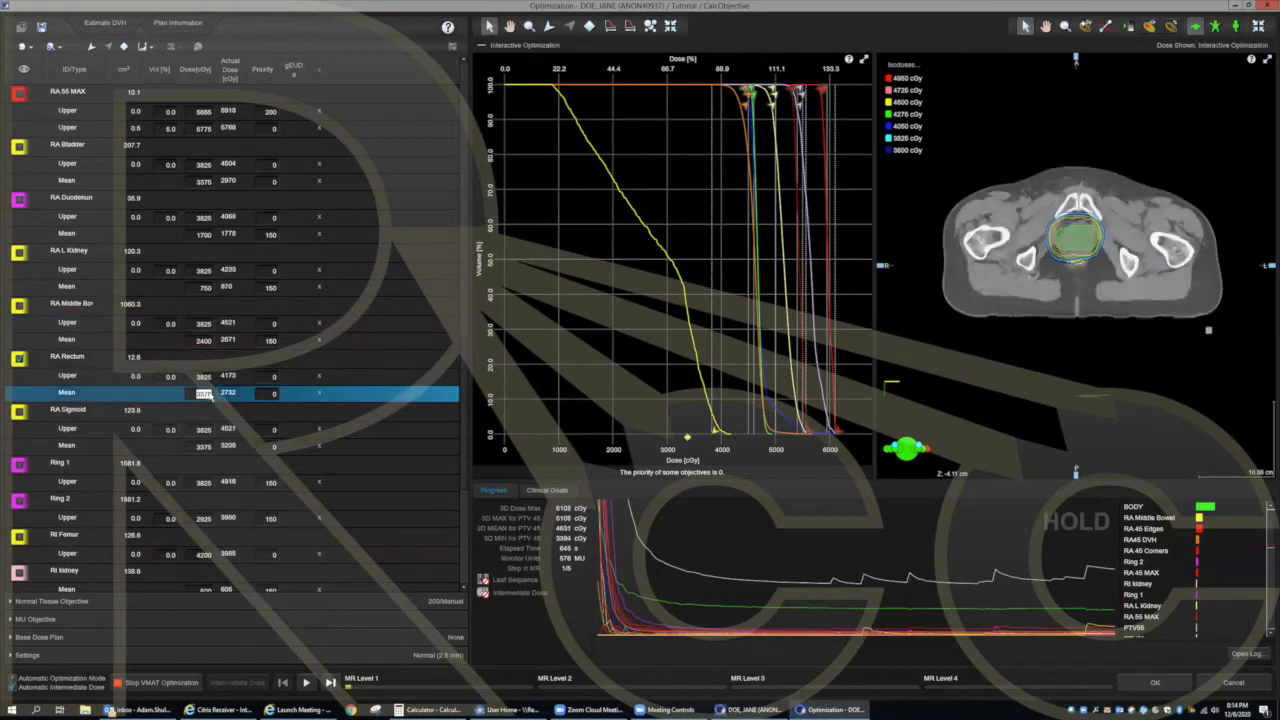
{"action": "type", "text": "2400"}
{"action": "key", "text": "Tab"}
{"action": "type", "text": "150"}
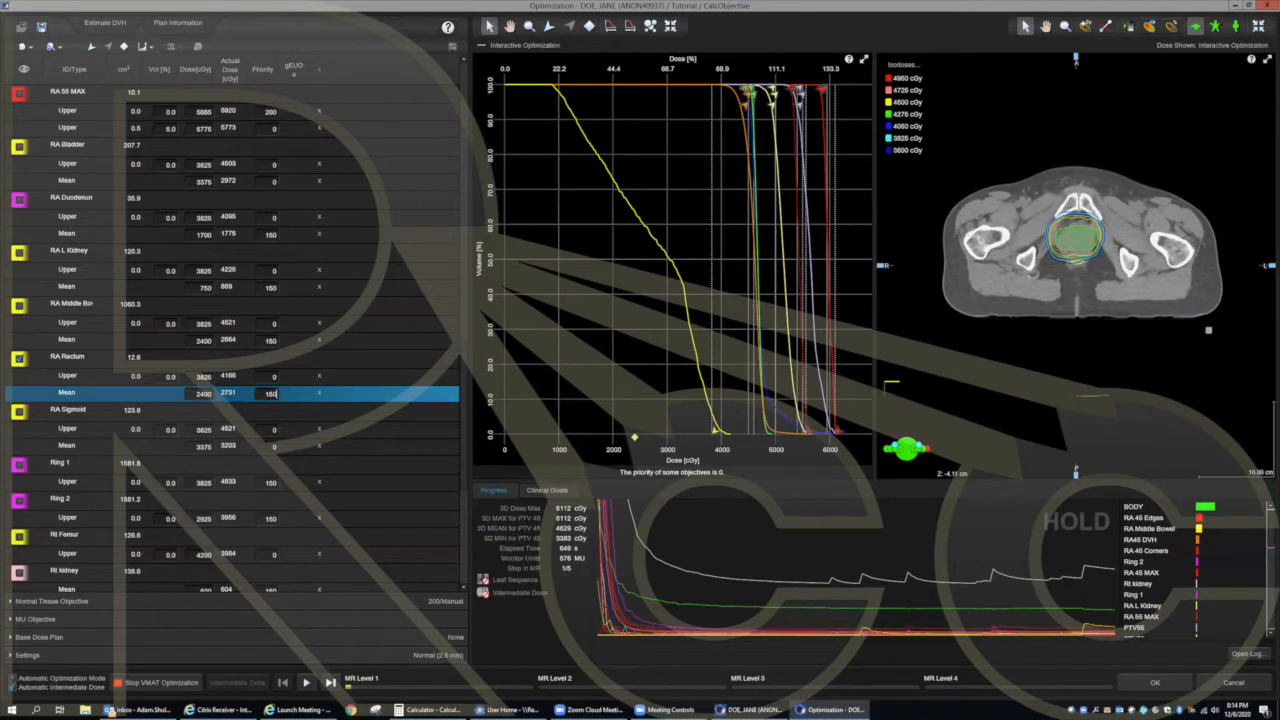
{"action": "left_click", "coordinate": [268, 378]}
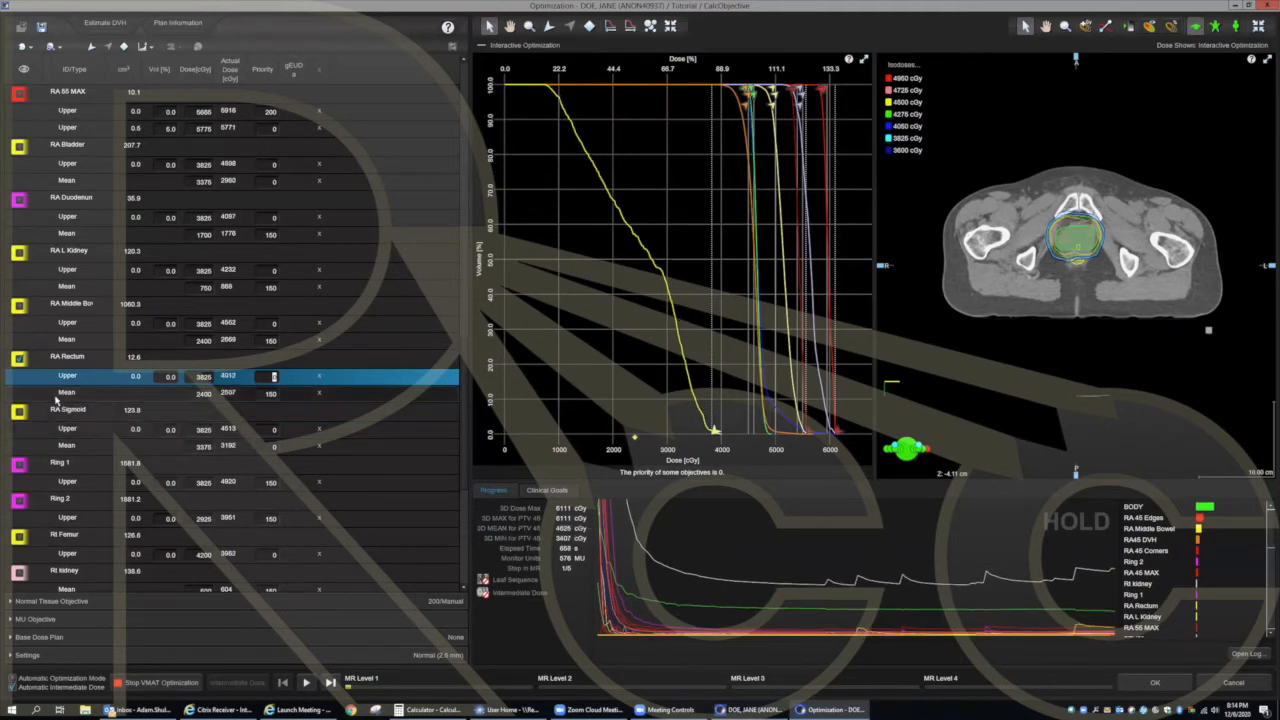
Step: Display RA Sigmoid instead of RA Rectum in the DVH and set its mean objective to 2700 cGy with priority 150
{"action": "left_click", "coordinate": [20, 361]}
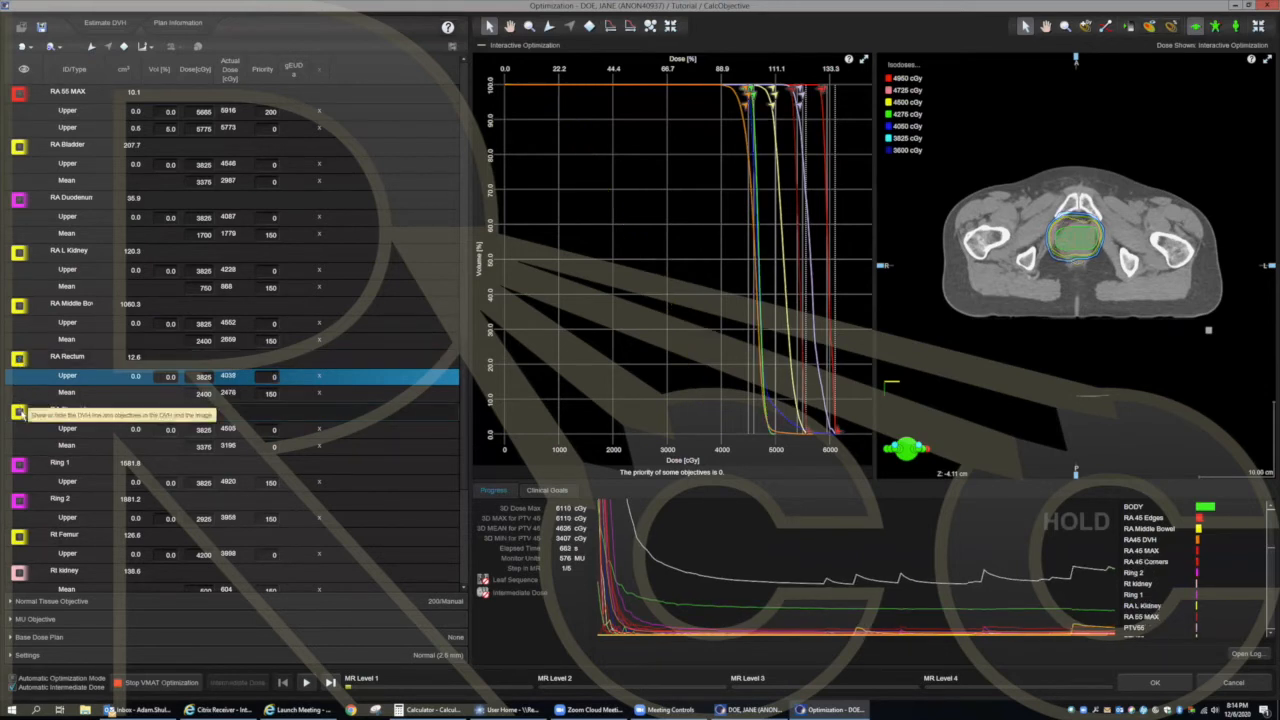
{"action": "left_click", "coordinate": [20, 412]}
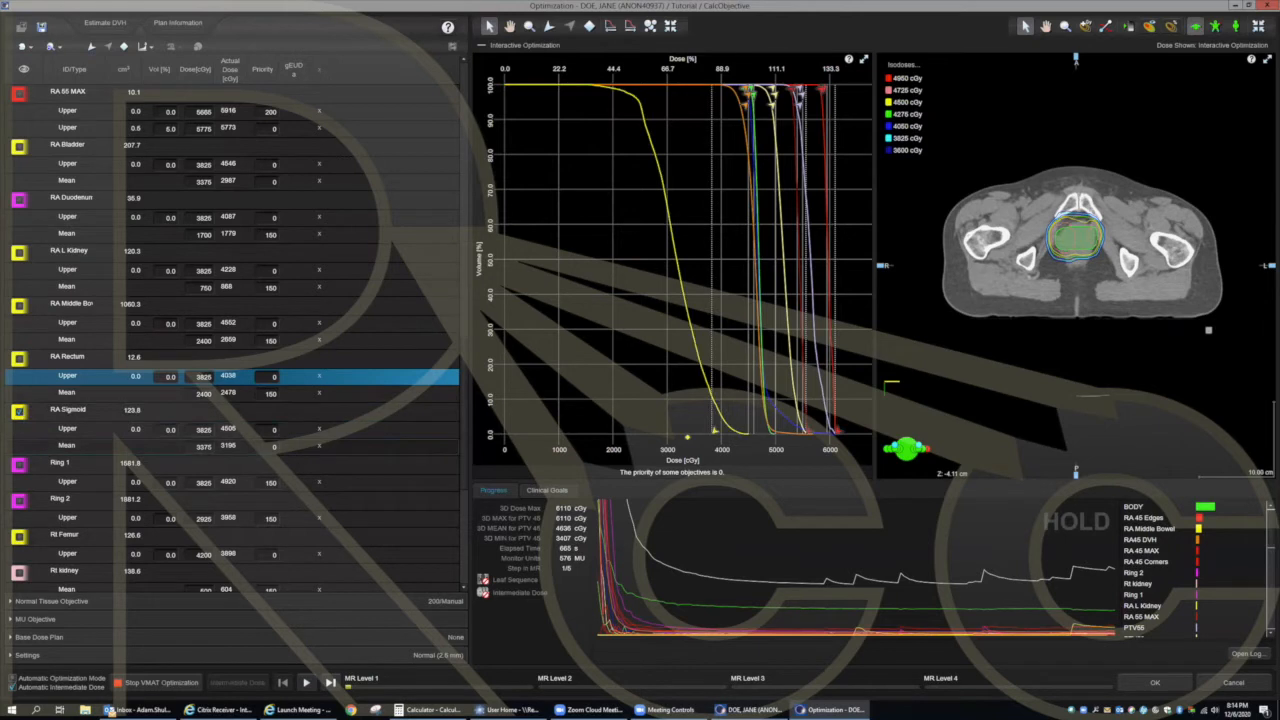
{"action": "left_click", "coordinate": [203, 447]}
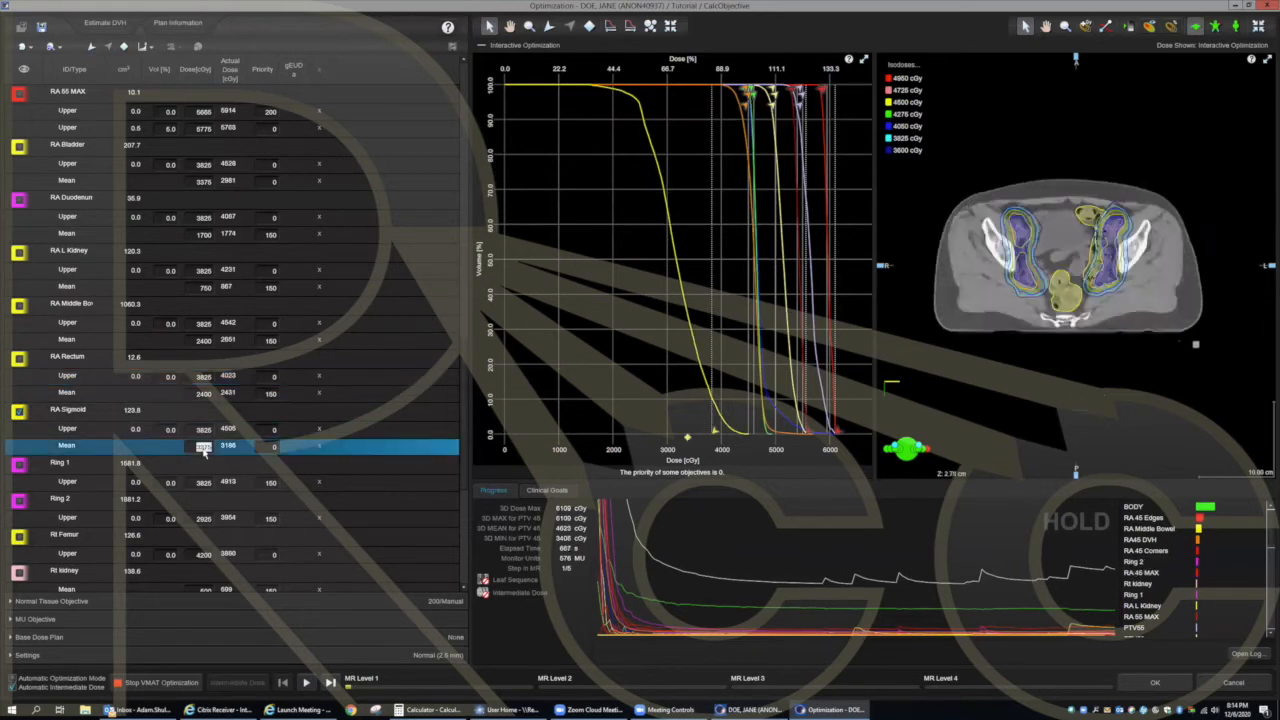
{"action": "type", "text": "2700"}
{"action": "key", "text": "Tab"}
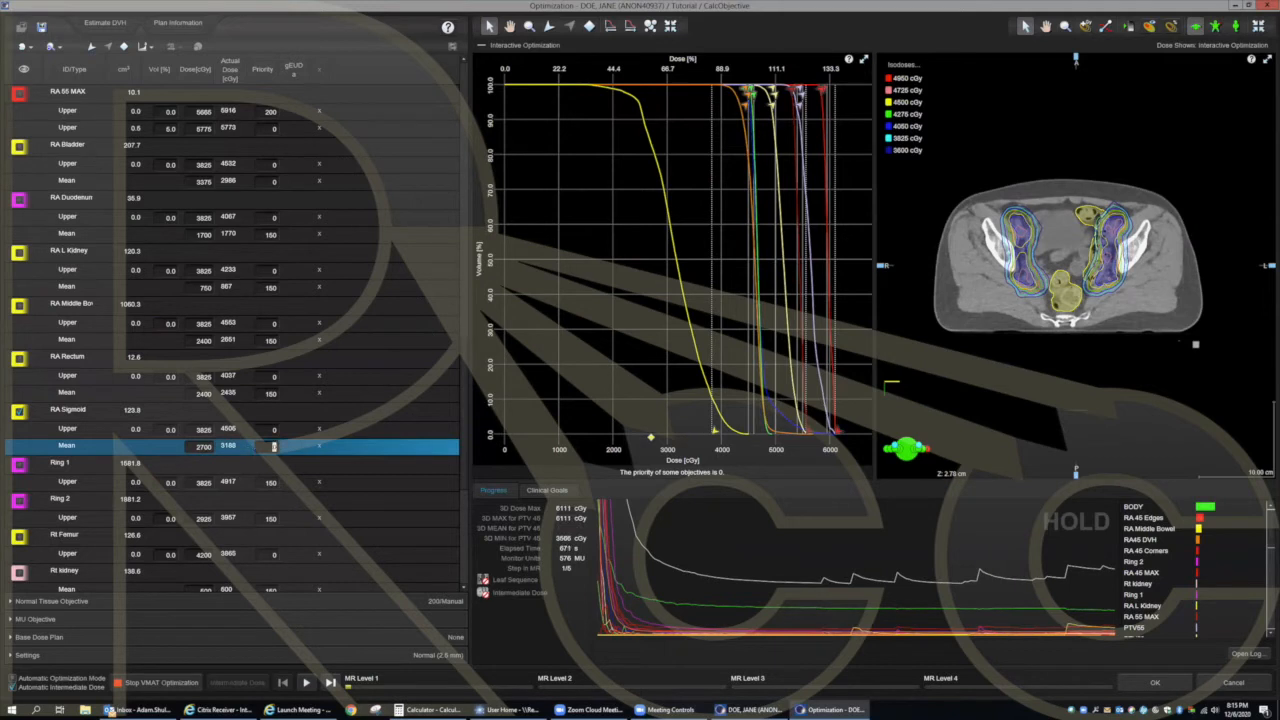
{"action": "type", "text": "150"}
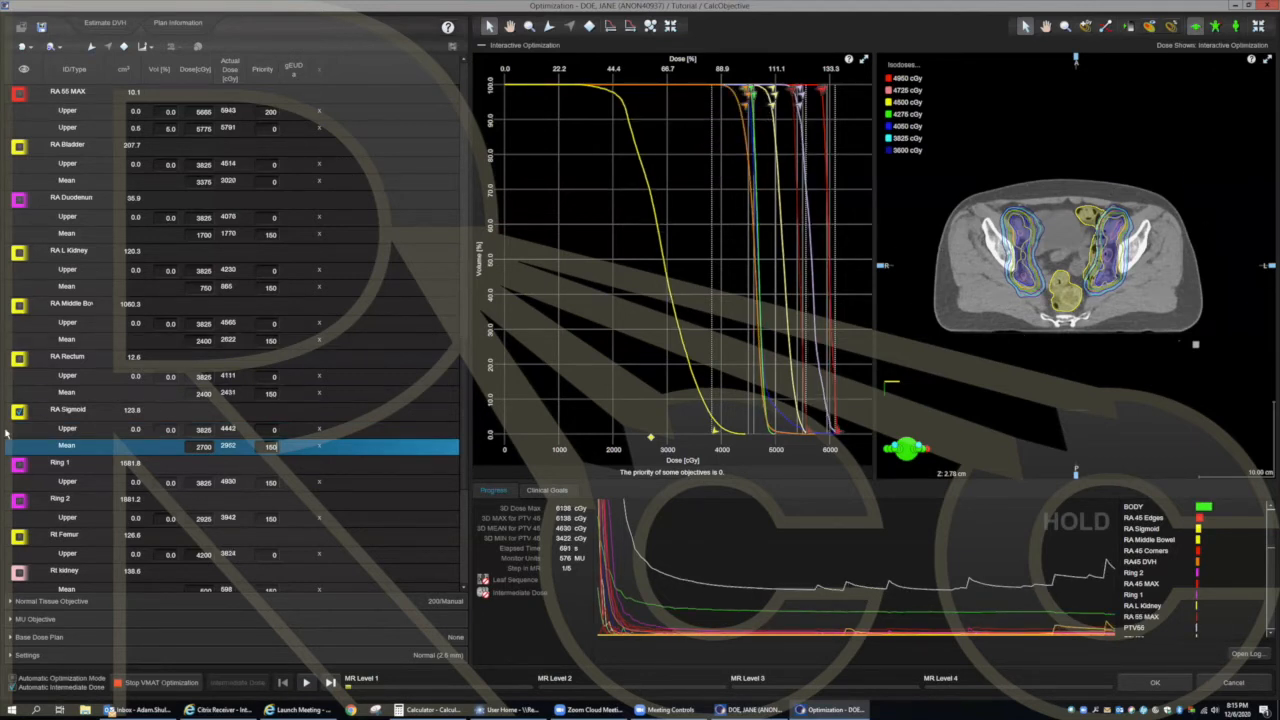
Step: Check the Ring 1 DVH line and leave both Ring 1 and RA Sigmoid hidden in the DVH
{"action": "left_click", "coordinate": [19, 464]}
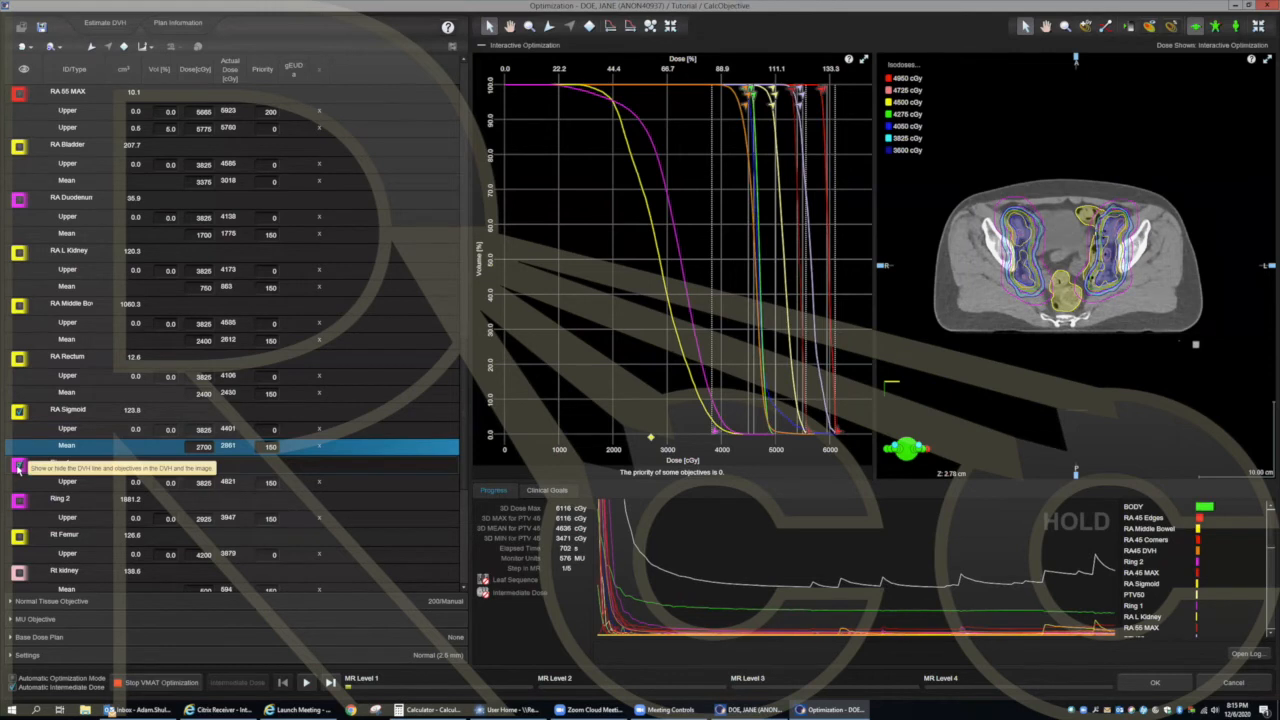
{"action": "left_click", "coordinate": [18, 467]}
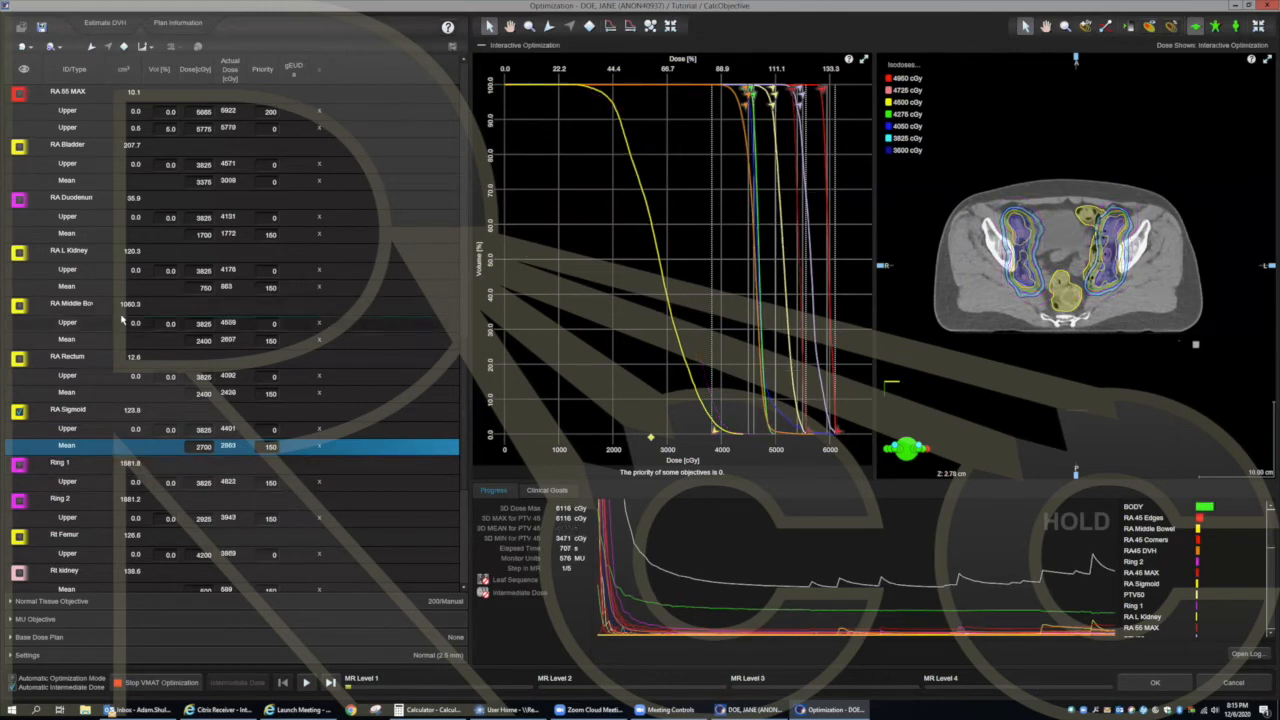
{"action": "left_click", "coordinate": [18, 411]}
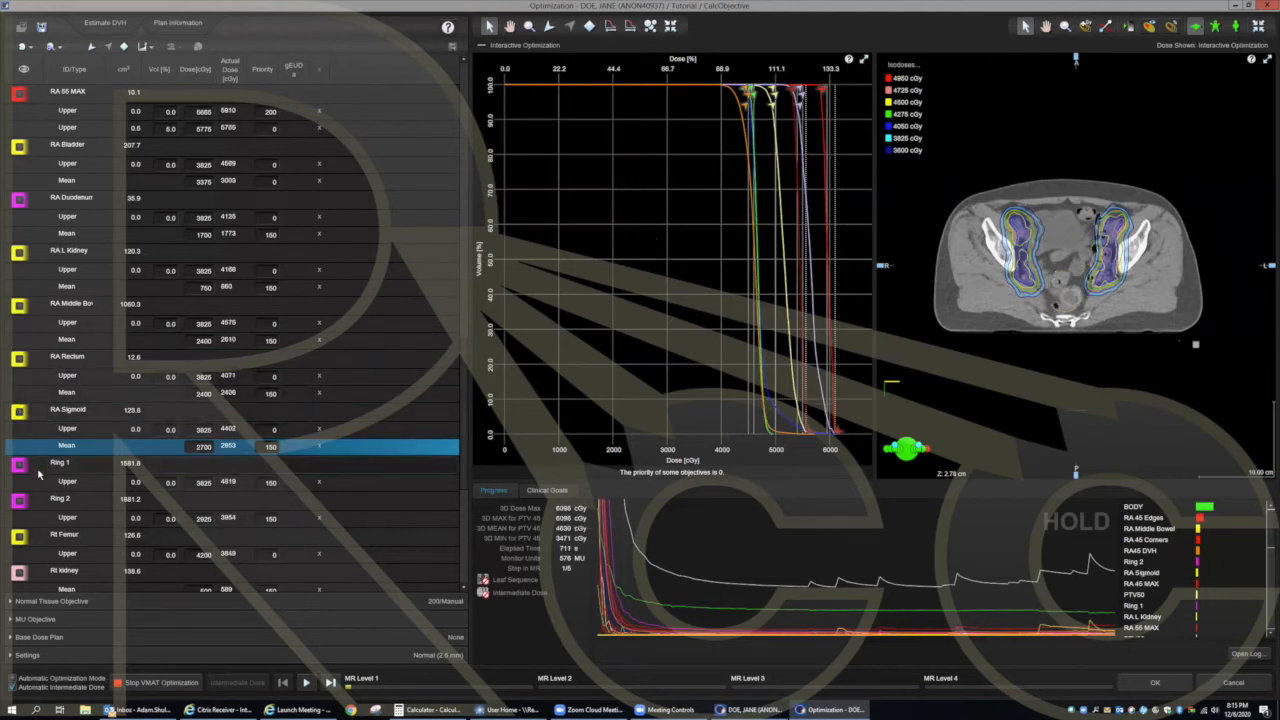
Step: Show the RA Bladder DVH line and set its mean objective to 2600 cGy with priority 150
{"action": "scroll", "coordinate": [50, 474], "scroll_direction": "down", "scroll_amount": 2}
{"action": "scroll", "coordinate": [60, 472], "scroll_direction": "up", "scroll_amount": 1}
{"action": "scroll", "coordinate": [58, 474], "scroll_direction": "up", "scroll_amount": 2}
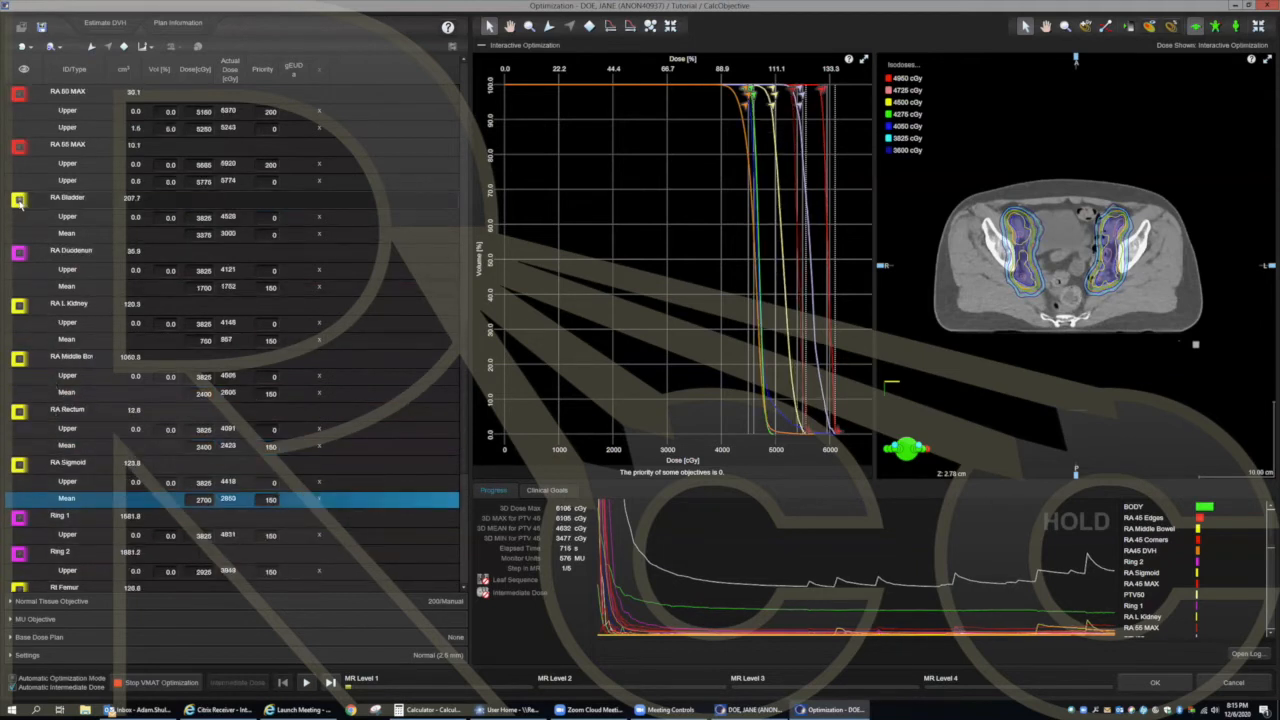
{"action": "left_click", "coordinate": [18, 201]}
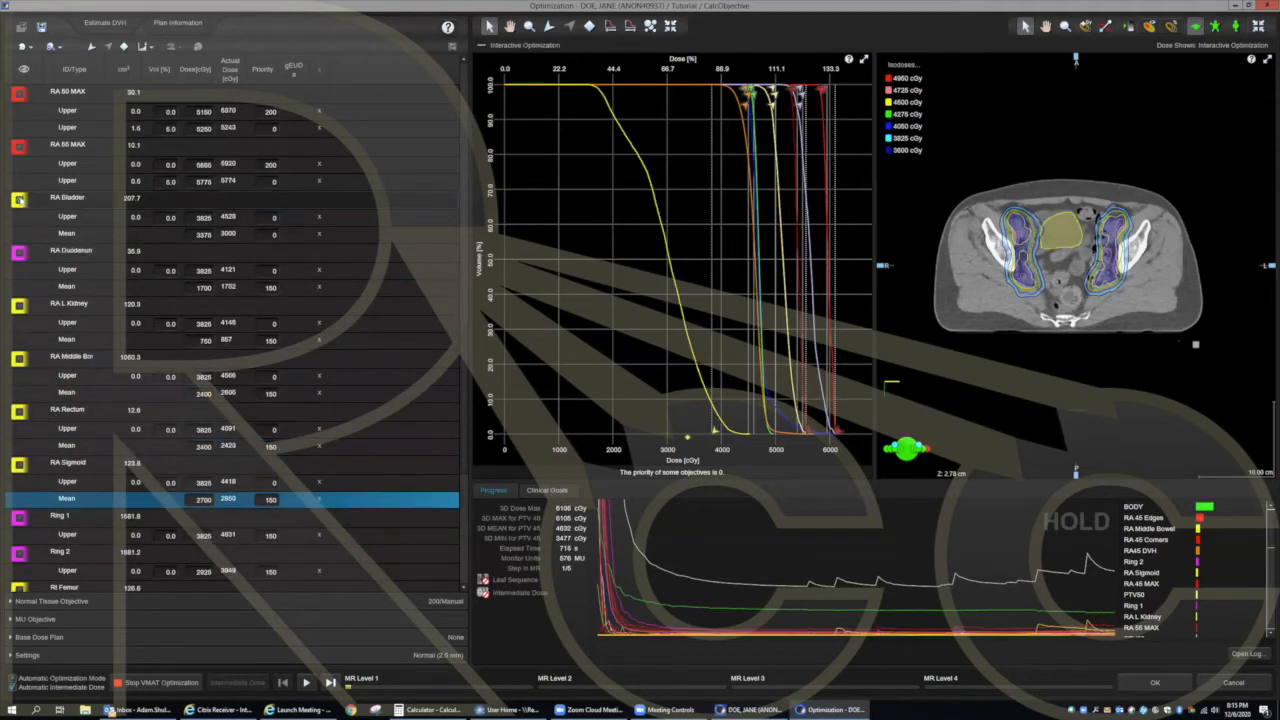
{"action": "double_click", "coordinate": [206, 236]}
{"action": "type", "text": "2800"}
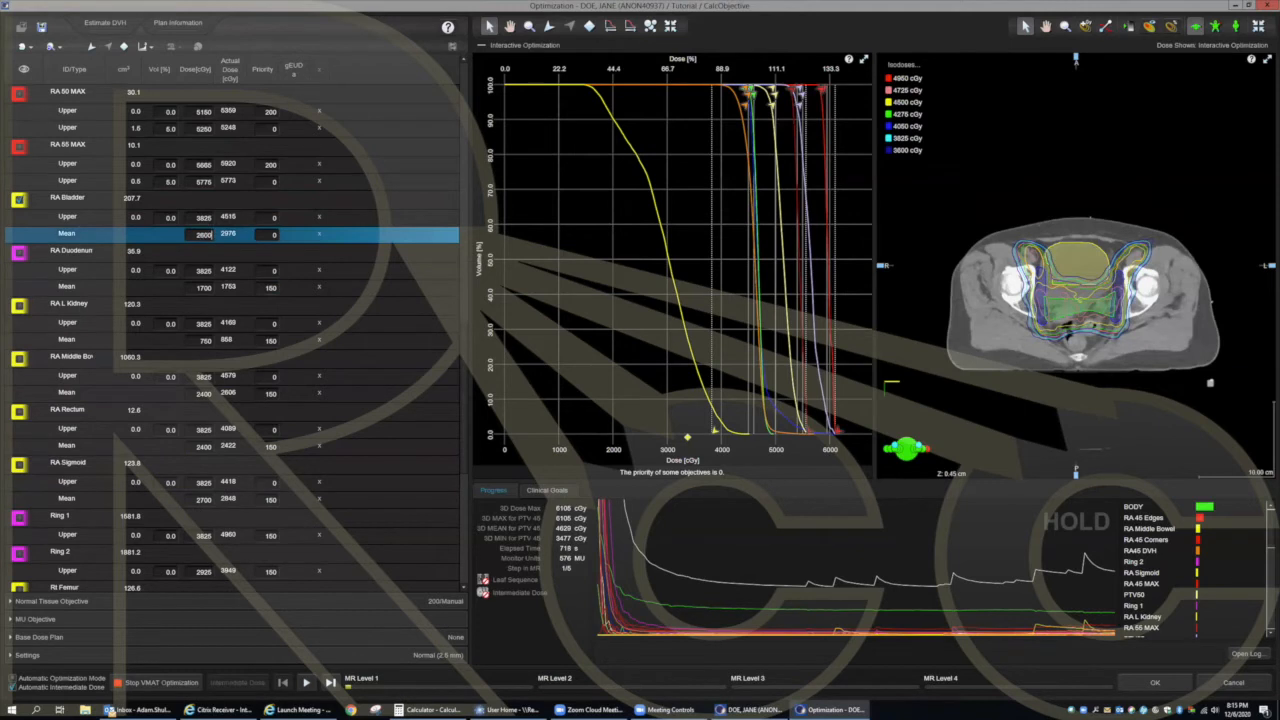
{"action": "left_click", "coordinate": [274, 234]}
{"action": "type", "text": "150"}
{"action": "left_click", "coordinate": [274, 217]}
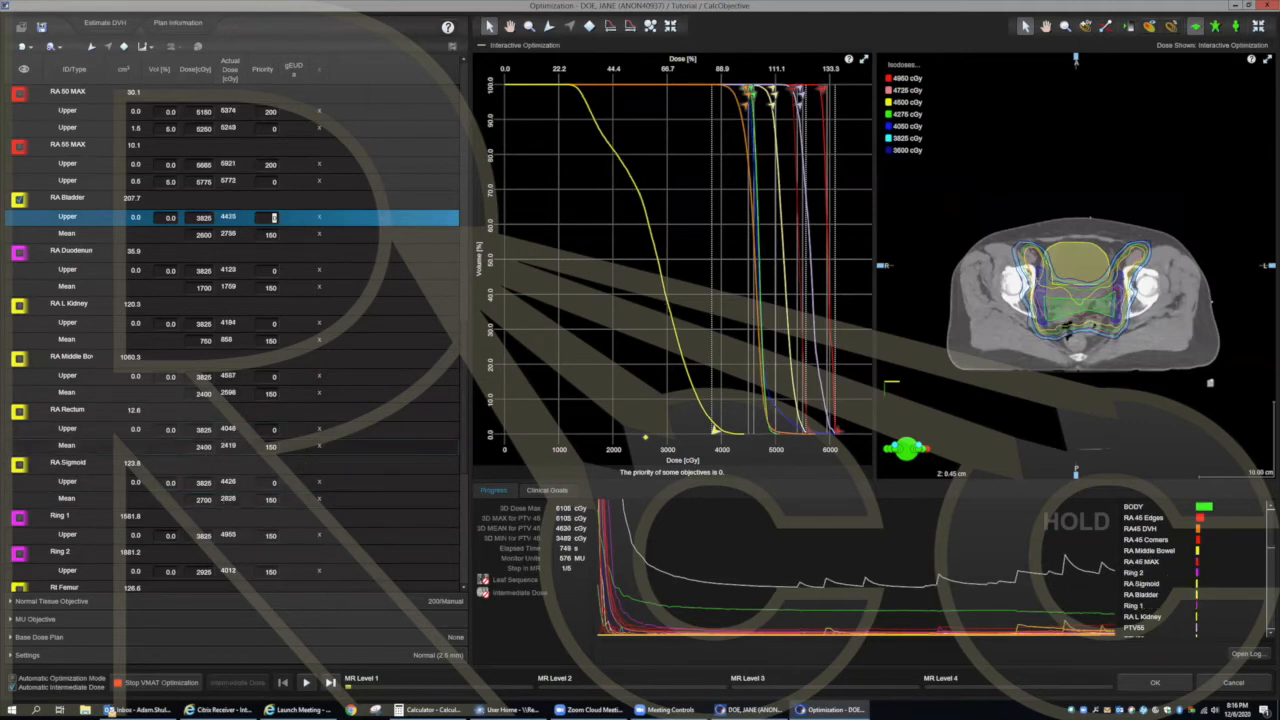
Step: Set the RA Rectum mean objective to 2000 cGy and show its line in the DVH
{"action": "left_click", "coordinate": [201, 446]}
{"action": "type", "text": "2000"}
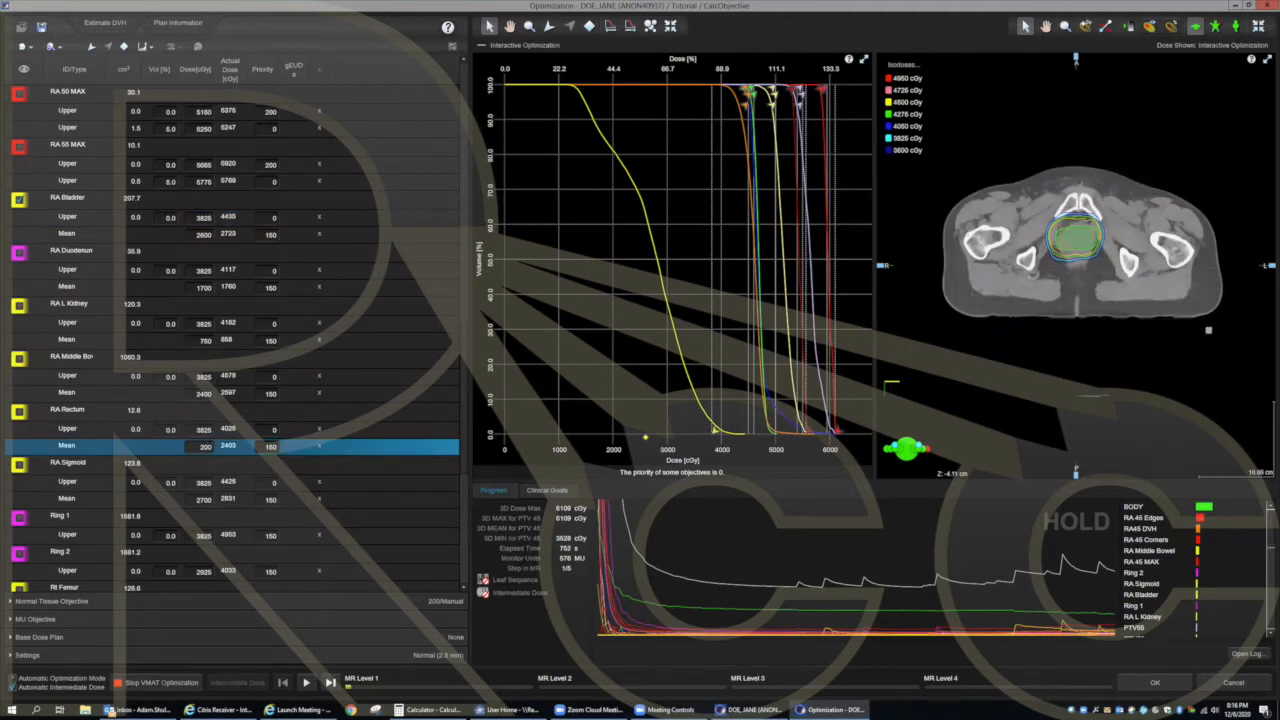
{"action": "left_click", "coordinate": [270, 447]}
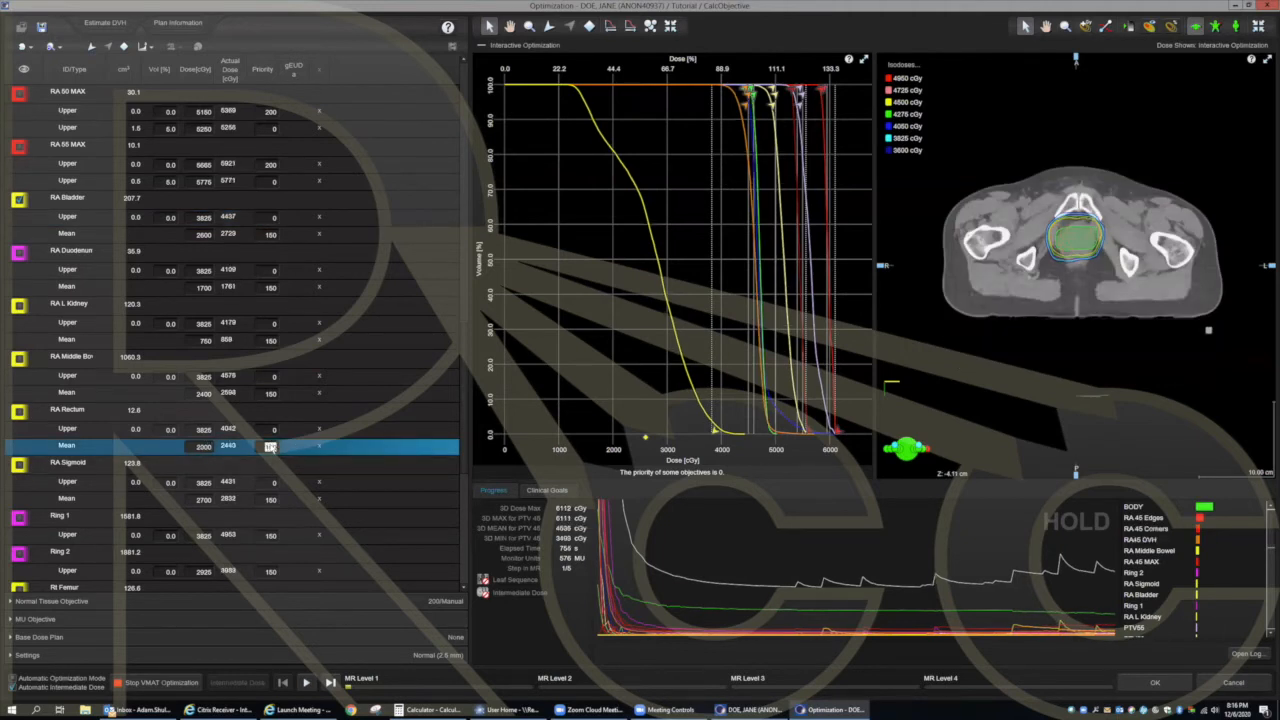
{"action": "left_click", "coordinate": [18, 411]}
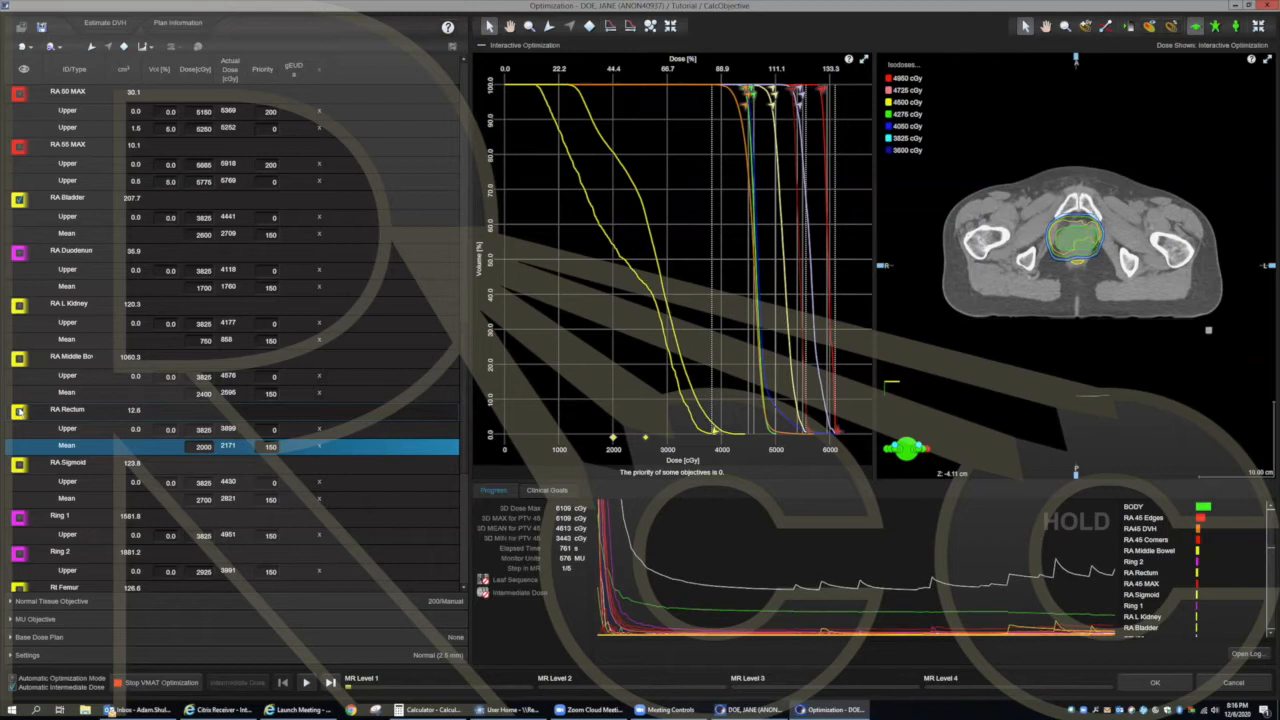
{"action": "mouse_move", "coordinate": [736, 97]}
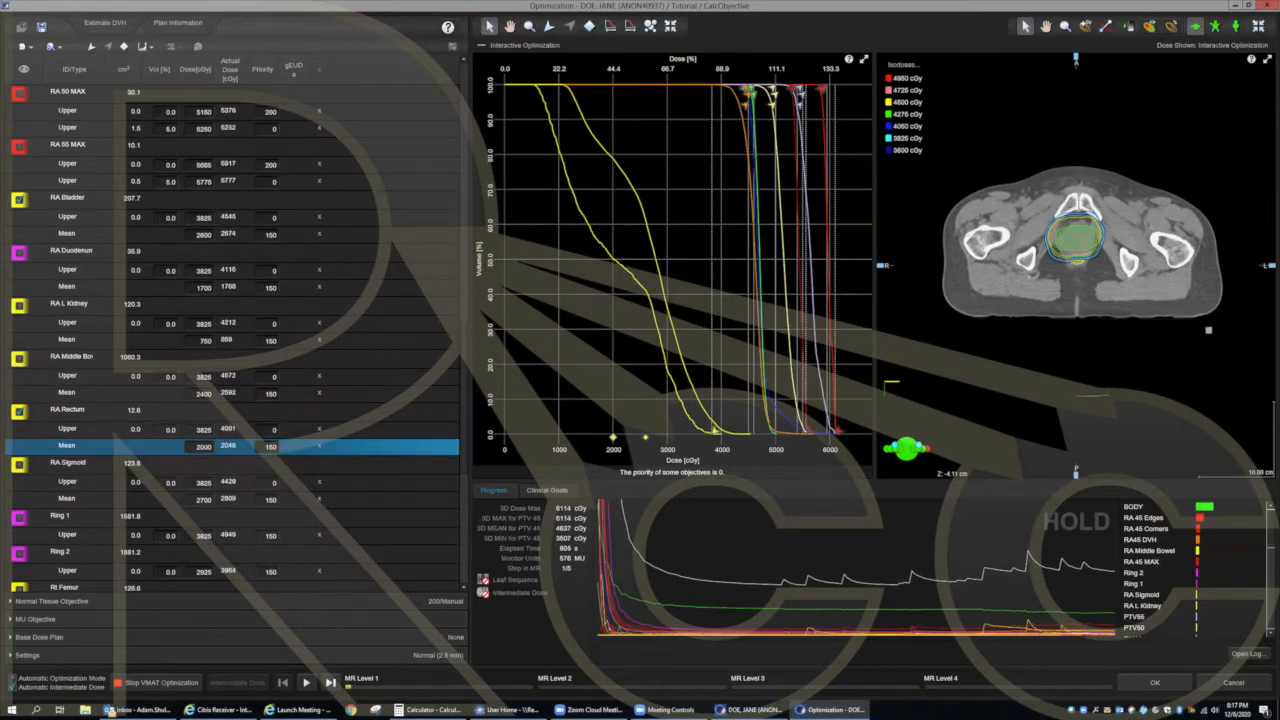
Step: Tighten the RA Rectum mean objective to 1800 cGy and hide its DVH line
{"action": "left_click", "coordinate": [203, 447]}
{"action": "type", "text": "1800"}
{"action": "key", "text": "Return"}
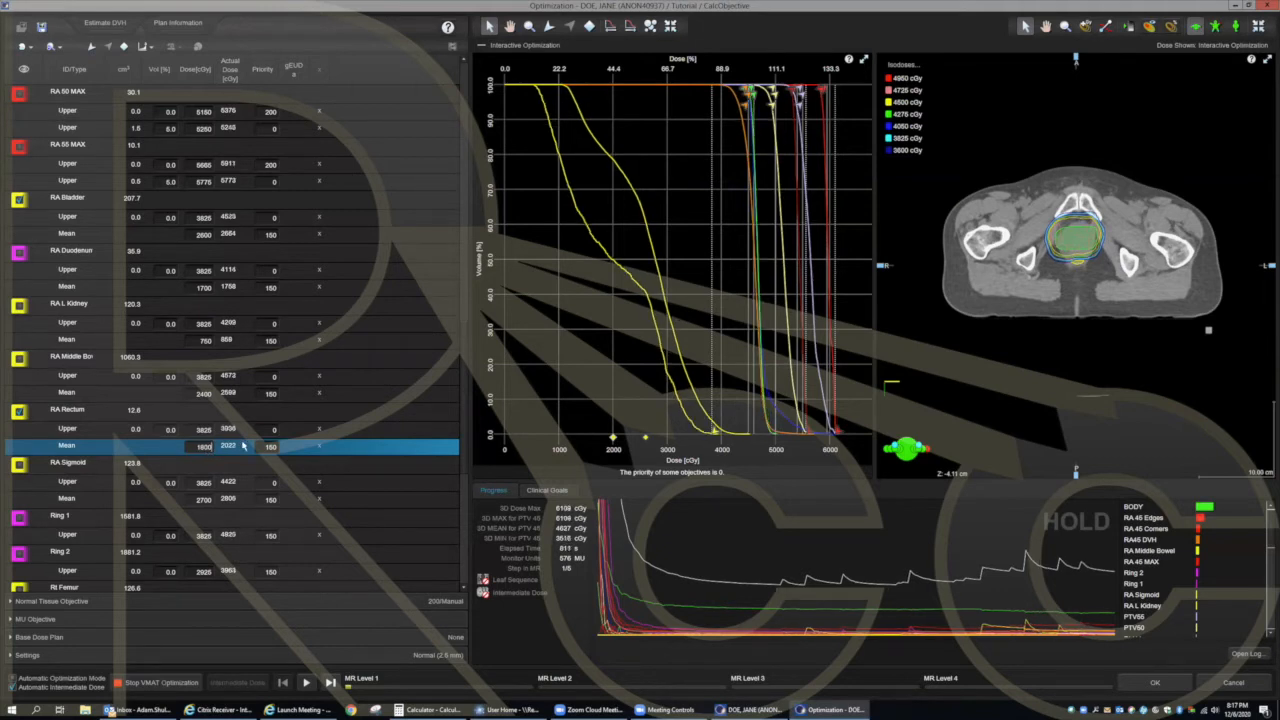
{"action": "left_click", "coordinate": [18, 412]}
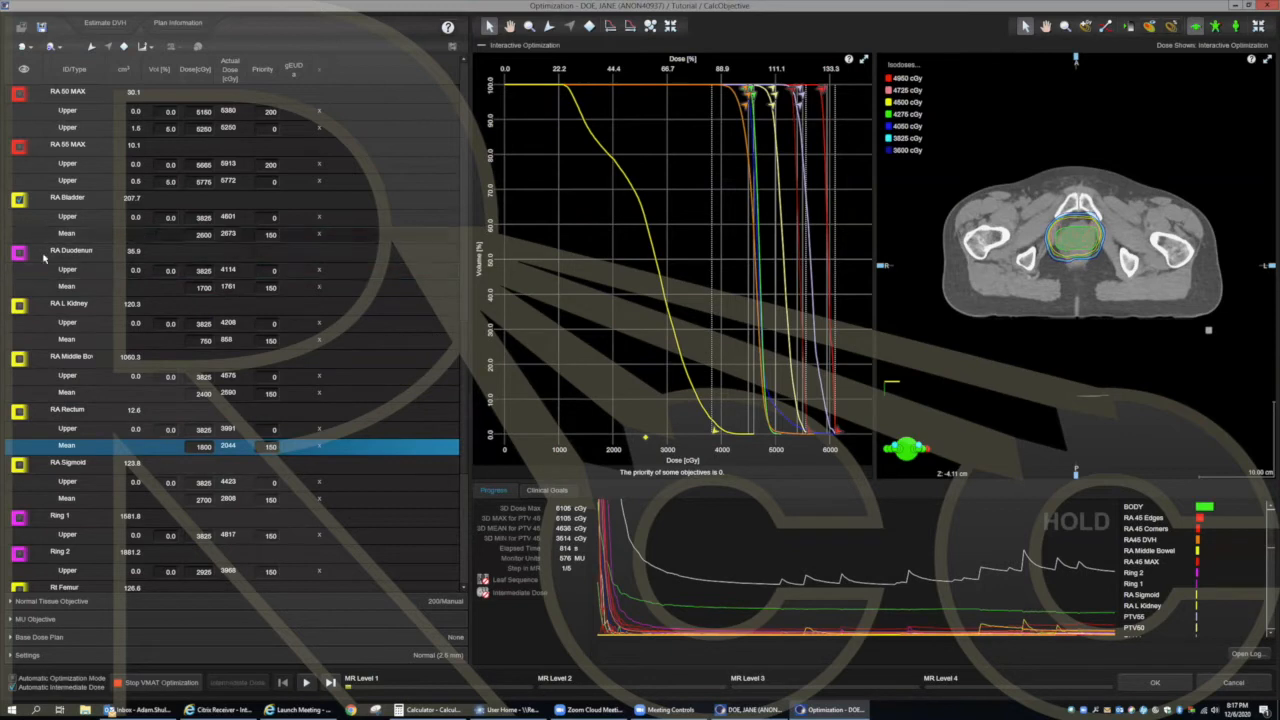
Step: Show Bonemarrow in the DVH and lower its two upper objectives to about 80% at 991 cGy and 61.5% at 1972 cGy
{"action": "scroll", "coordinate": [47, 453], "scroll_direction": "up", "scroll_amount": 8}
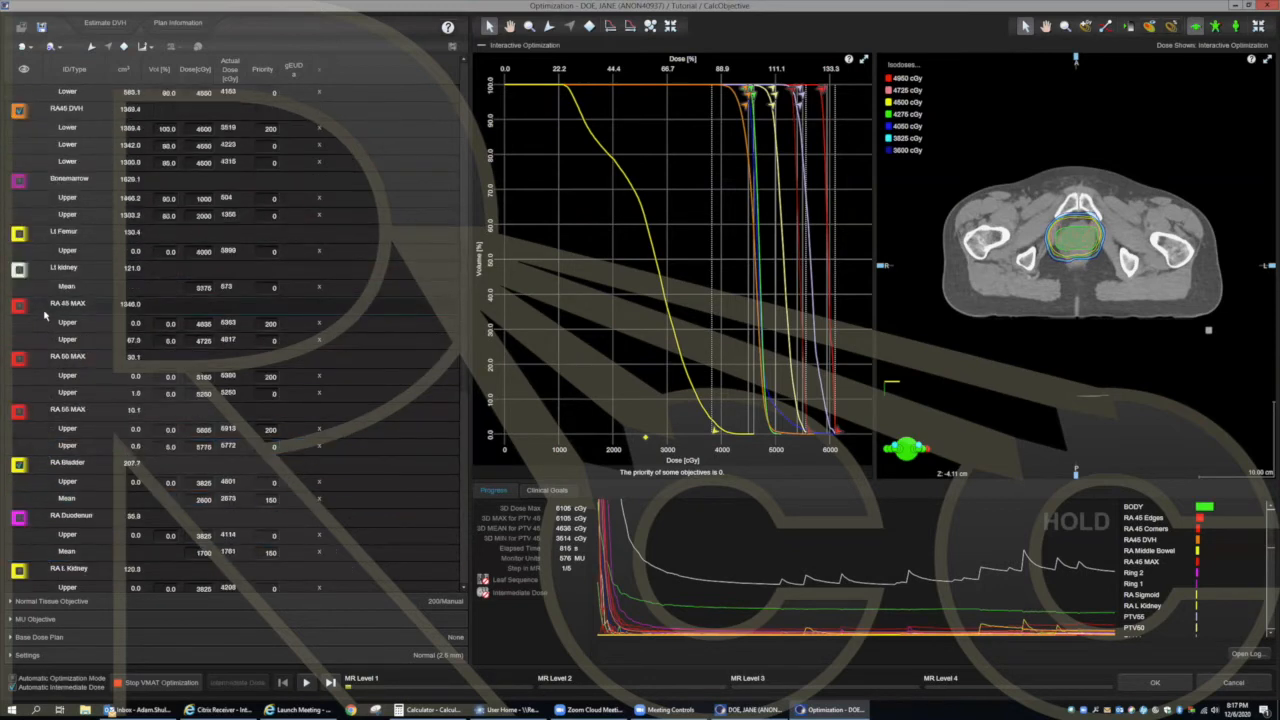
{"action": "left_click", "coordinate": [21, 392]}
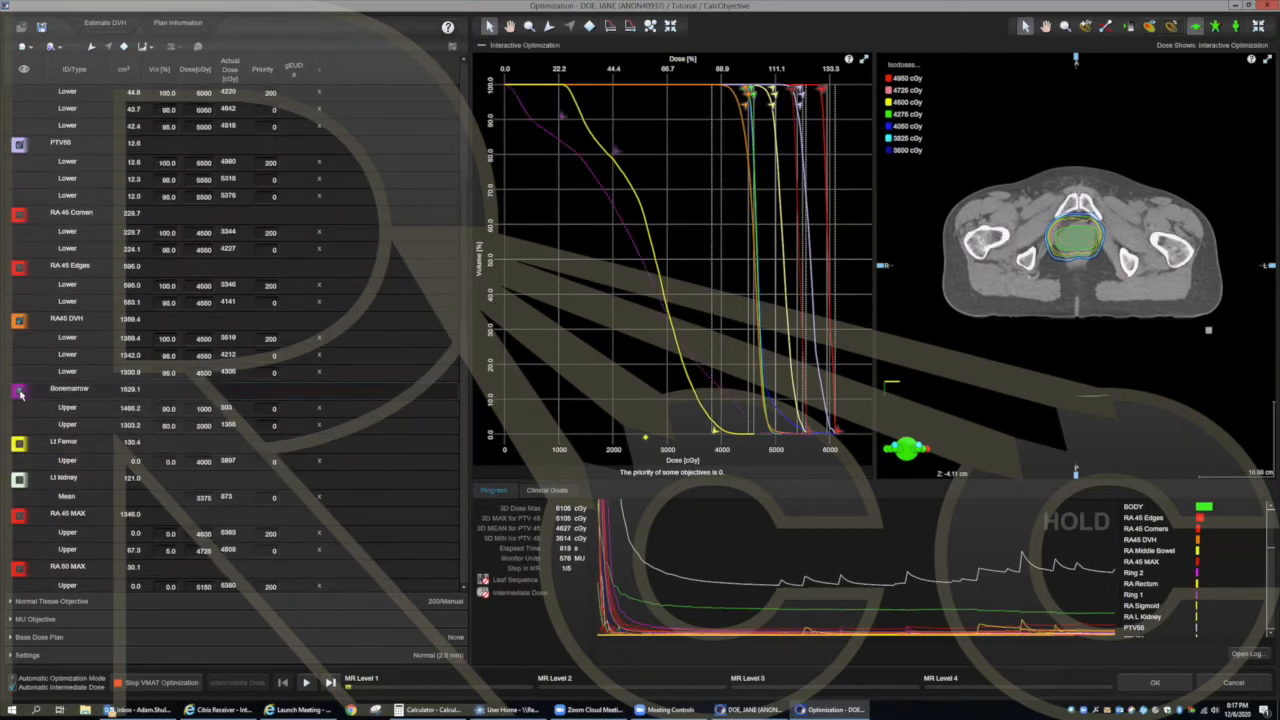
{"action": "mouse_move", "coordinate": [560, 118]}
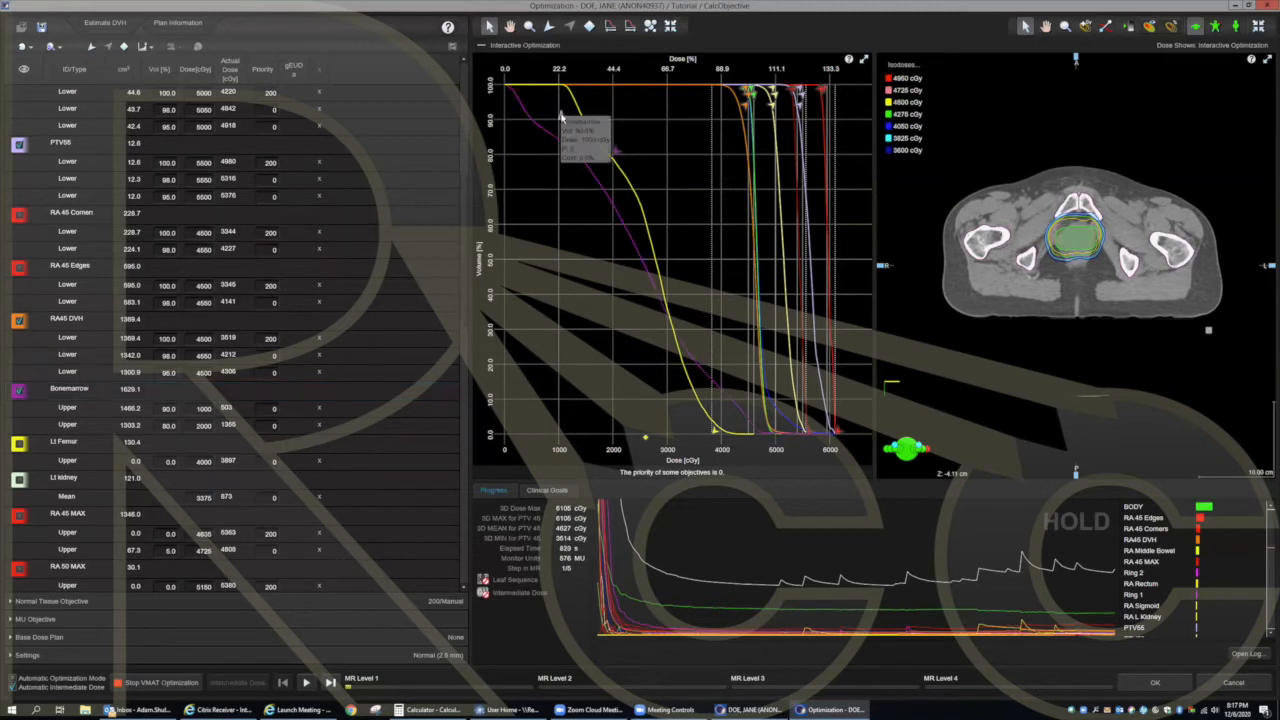
{"action": "left_click_drag", "start_coordinate": [560, 120], "coordinate": [562, 154]}
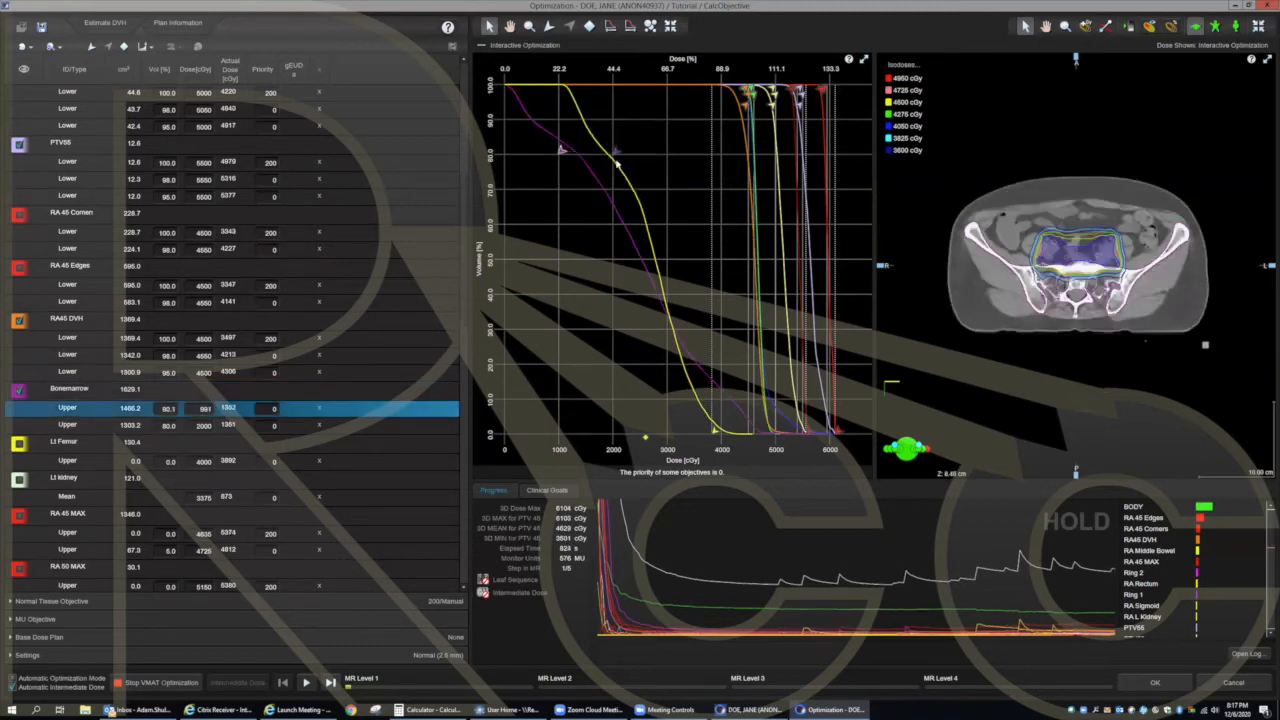
{"action": "left_click_drag", "start_coordinate": [616, 156], "coordinate": [615, 219]}
Step: Add a Bonemarrow upper objective at about 71% volume and 1439 cGy, and lower the 61.5% objective to about 60%
{"action": "left_click", "coordinate": [549, 26]}
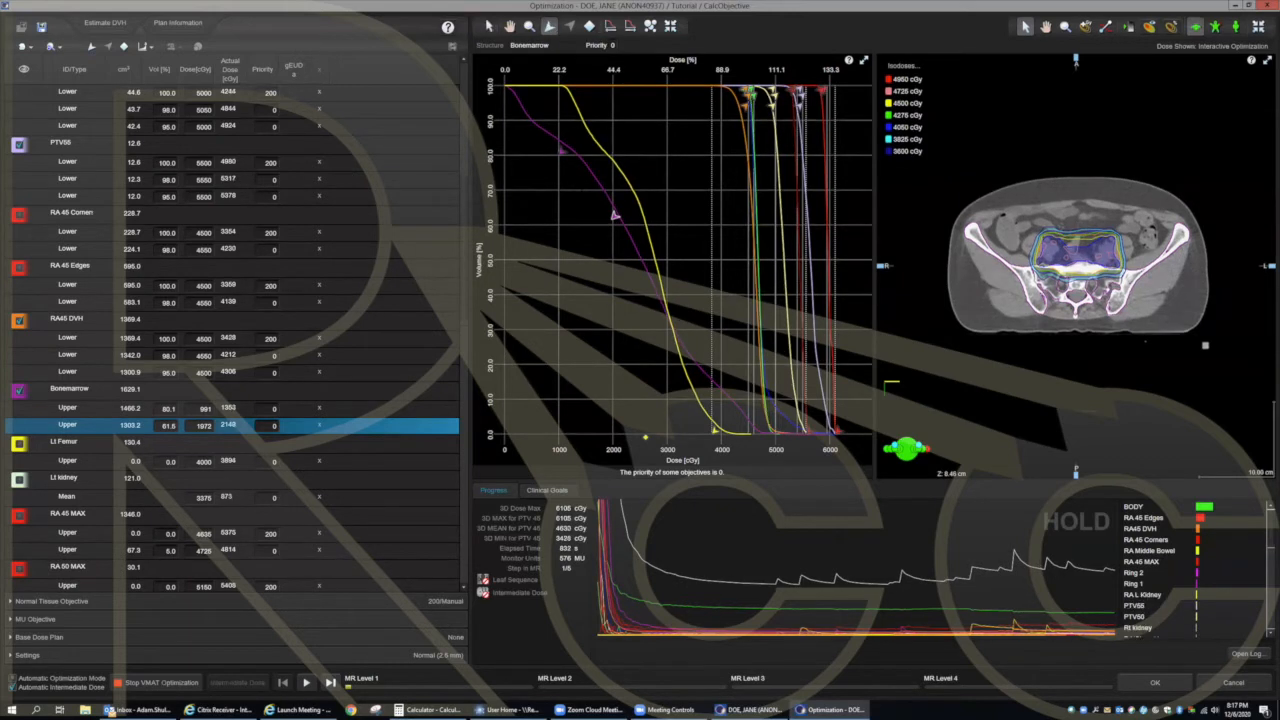
{"action": "left_click", "coordinate": [585, 184]}
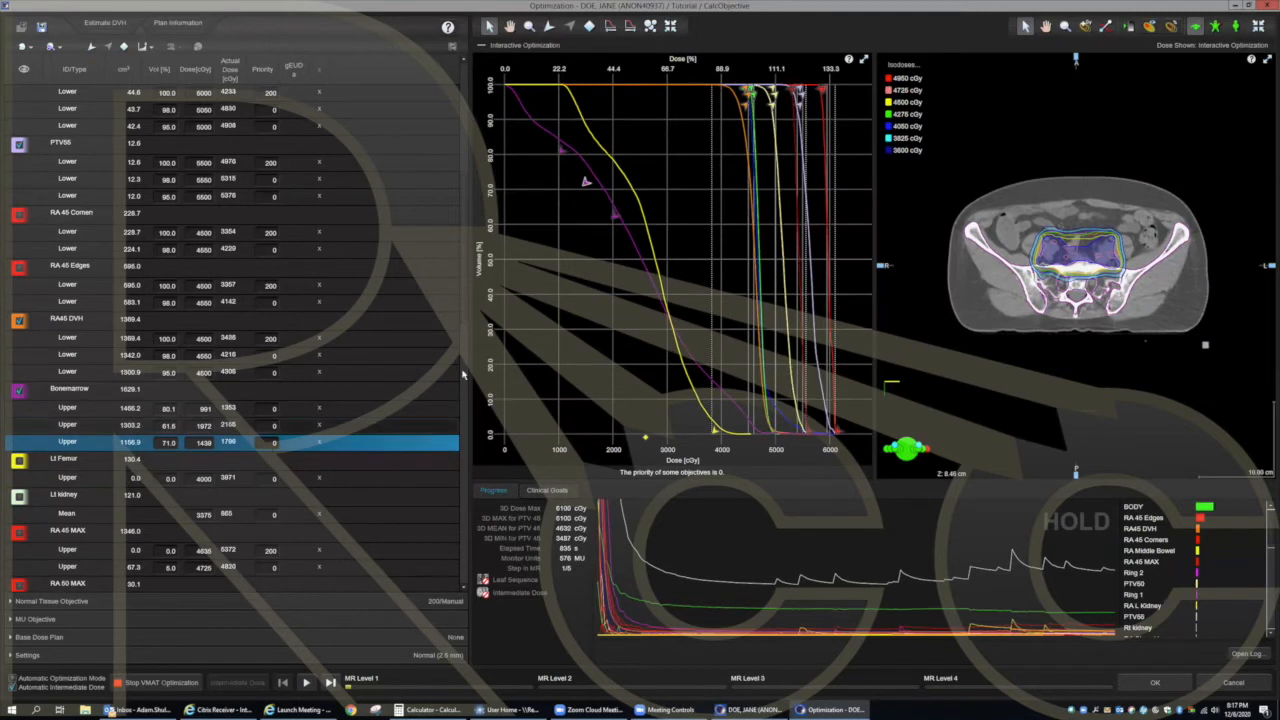
{"action": "left_click_drag", "start_coordinate": [613, 219], "coordinate": [614, 224]}
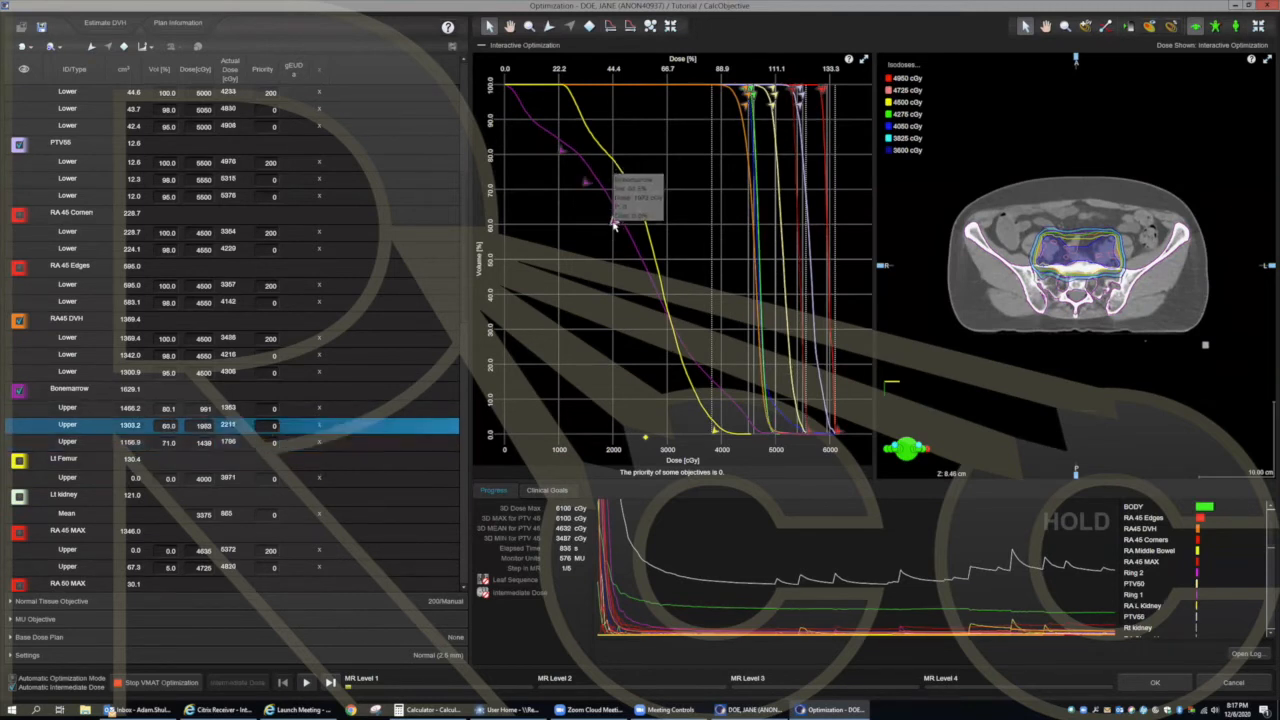
Step: Set the priority of all three Bonemarrow upper objectives to 150 and hide Bonemarrow in the DVH
{"action": "left_click", "coordinate": [560, 150]}
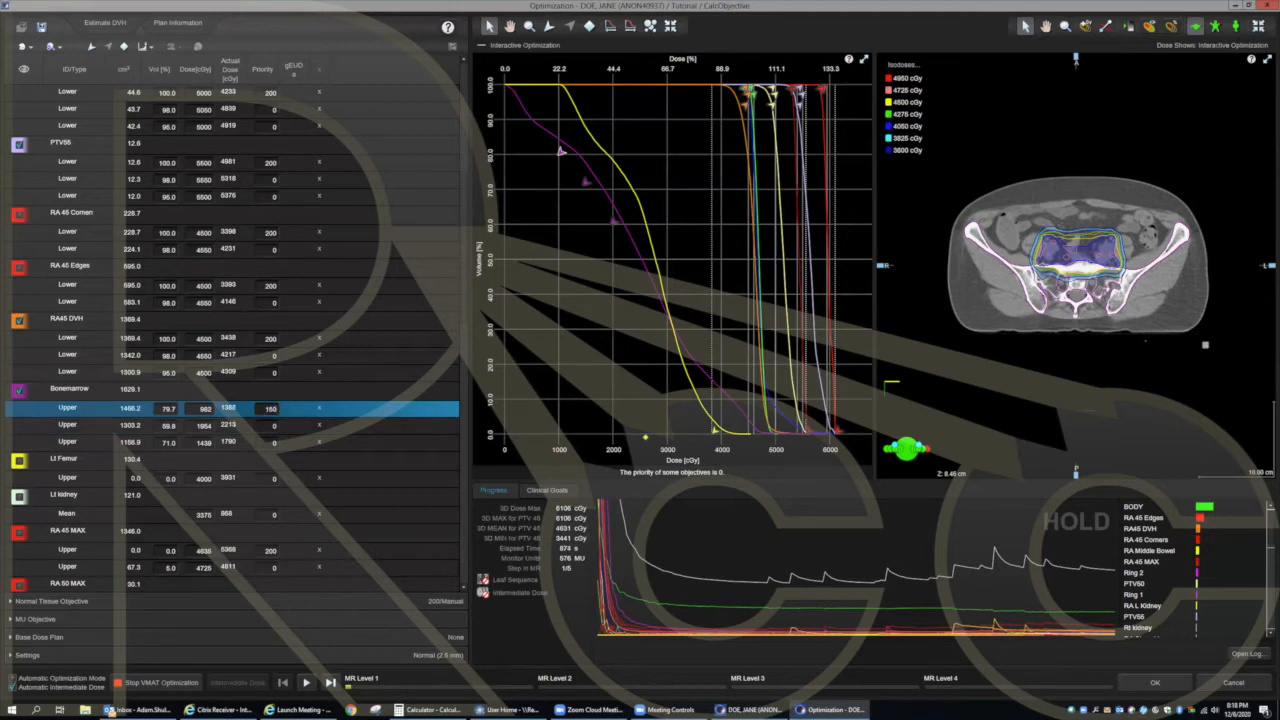
{"action": "double_click", "coordinate": [273, 426]}
{"action": "type", "text": "150"}
{"action": "double_click", "coordinate": [274, 442]}
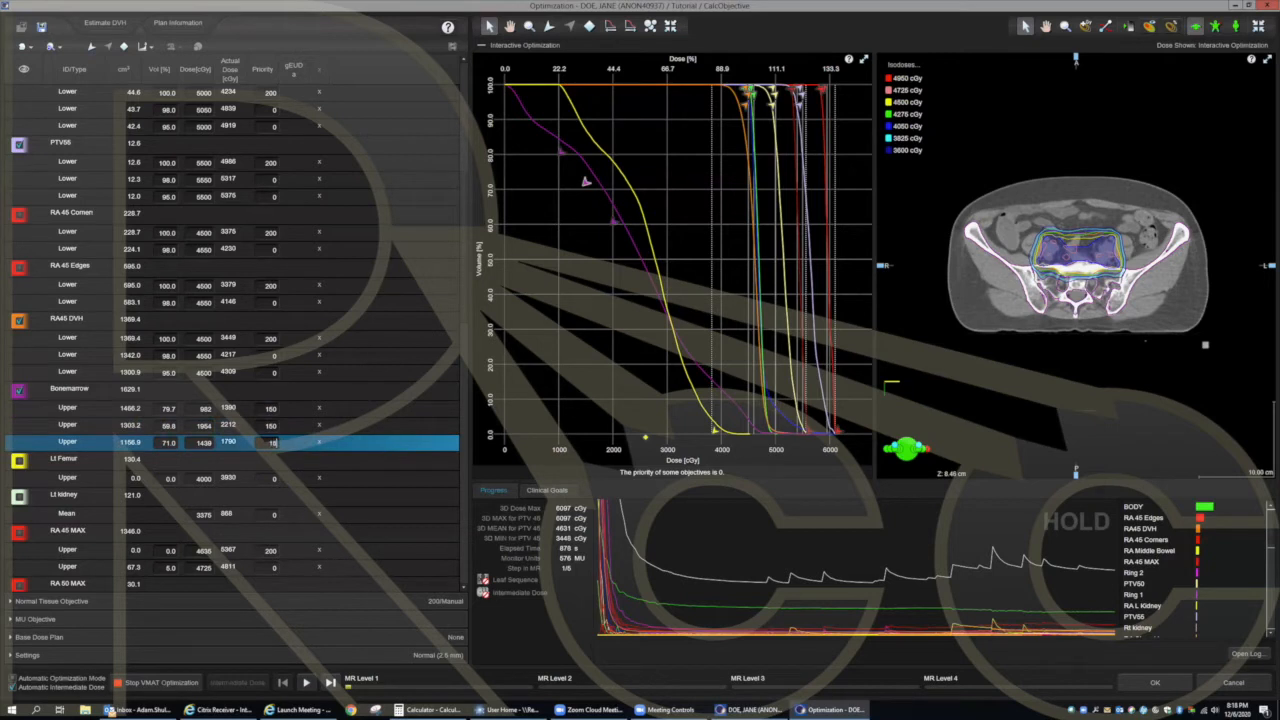
{"action": "double_click", "coordinate": [268, 427]}
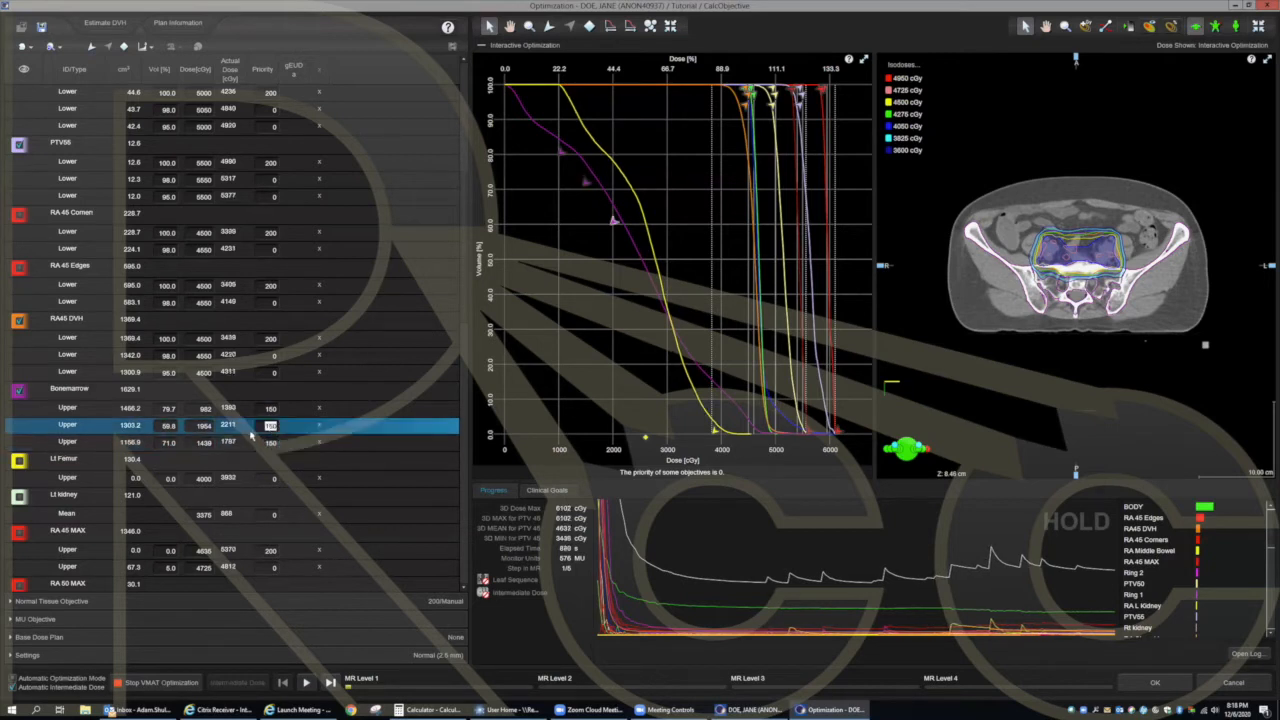
{"action": "left_click", "coordinate": [20, 391]}
Step: Tighten the RA Bladder mean objective to 2400 cGy
{"action": "scroll", "coordinate": [100, 390], "scroll_direction": "down", "scroll_amount": 1}
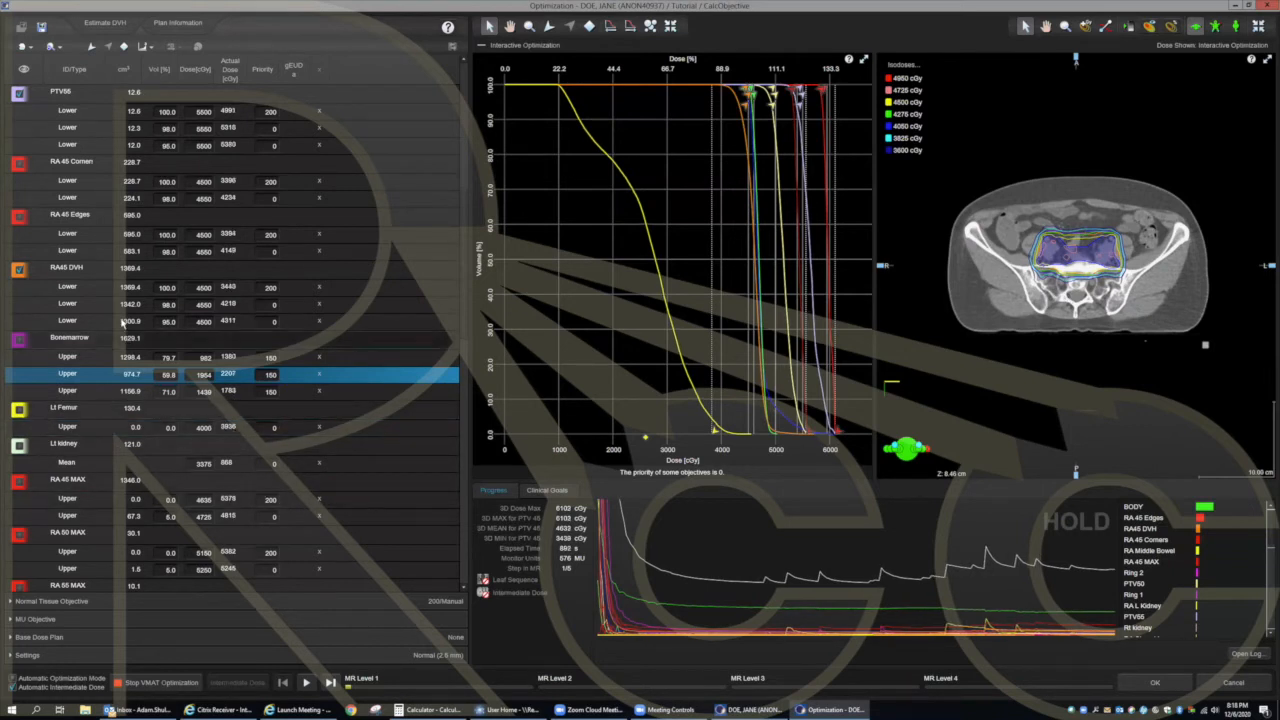
{"action": "scroll", "coordinate": [143, 350], "scroll_direction": "down", "scroll_amount": 3}
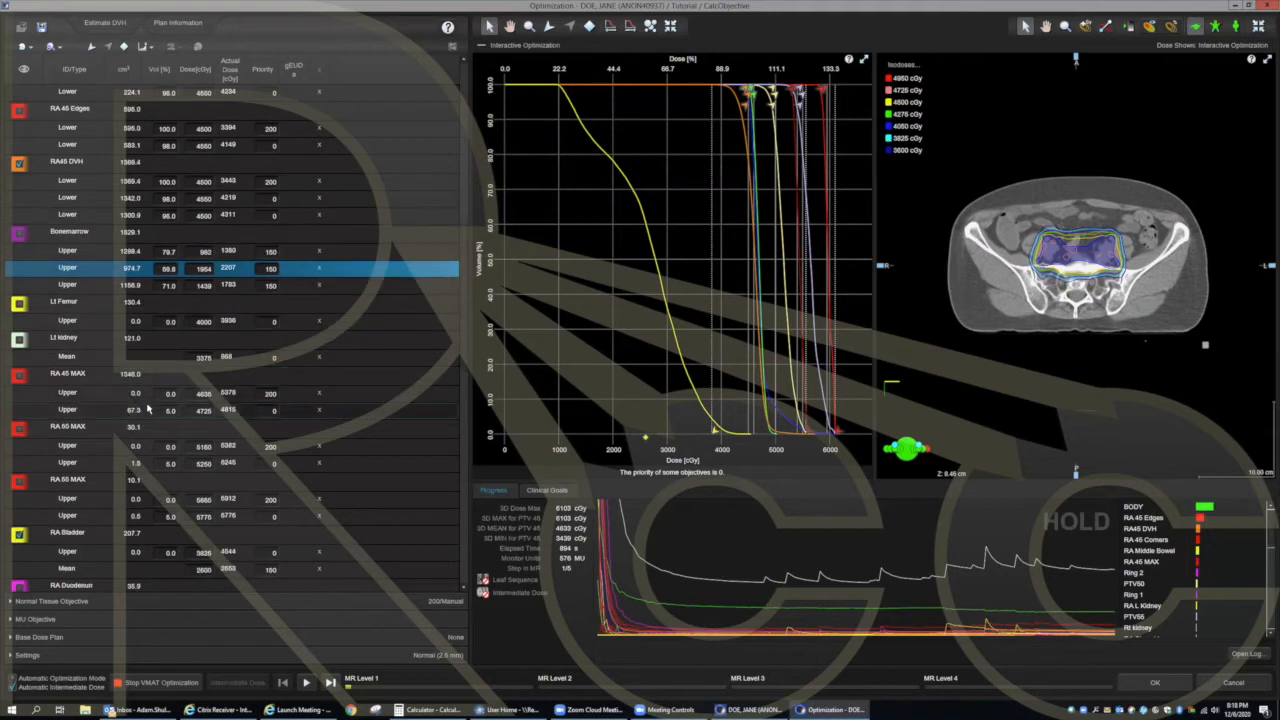
{"action": "scroll", "coordinate": [146, 468], "scroll_direction": "down", "scroll_amount": 1}
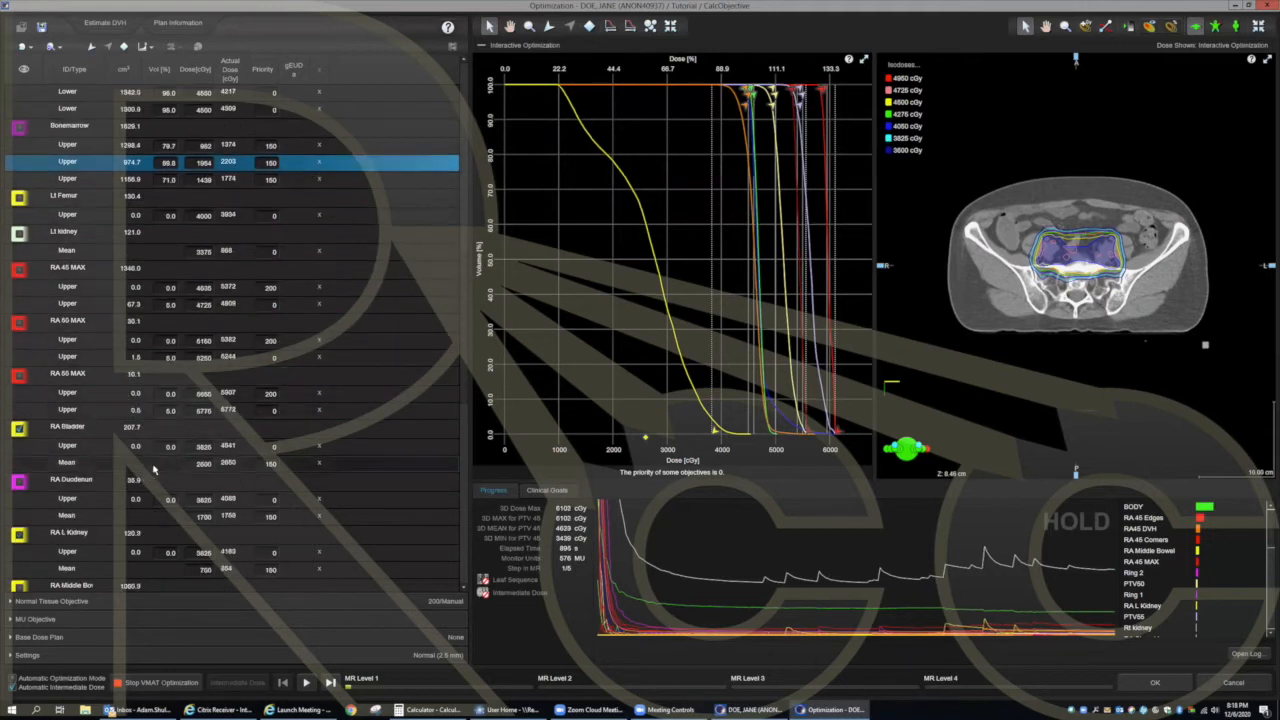
{"action": "left_click", "coordinate": [203, 464]}
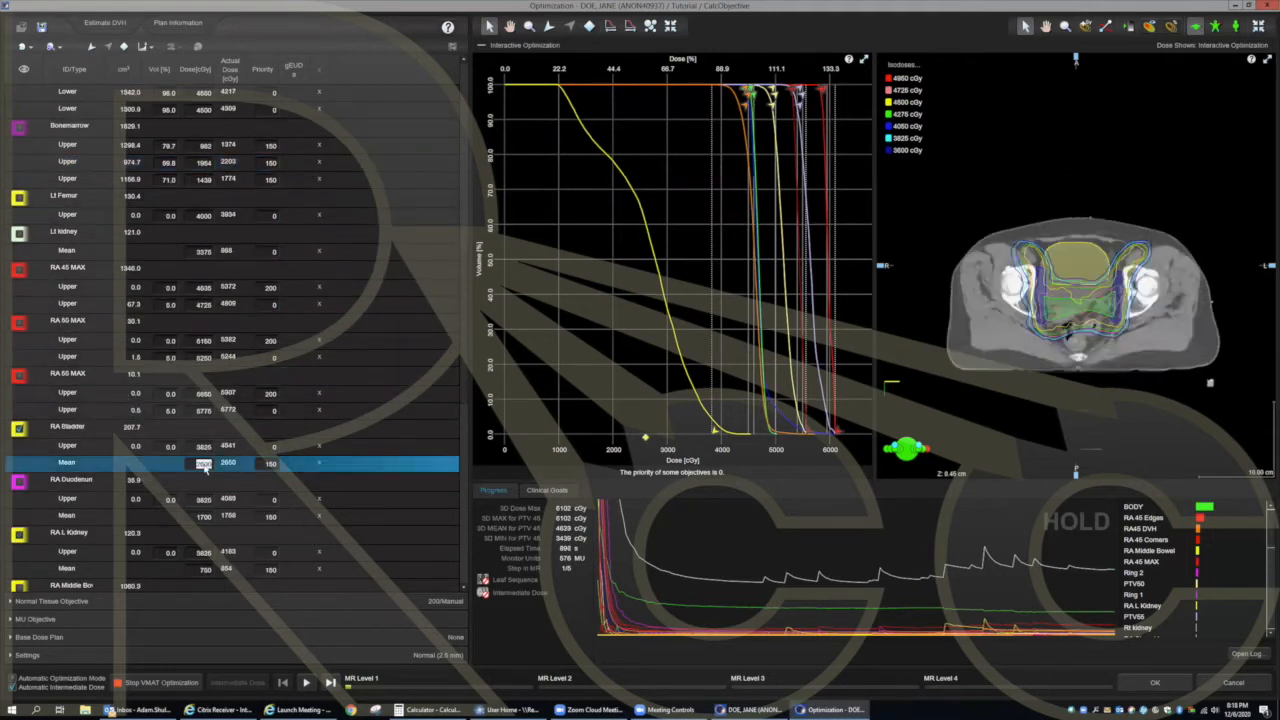
{"action": "type", "text": "2400"}
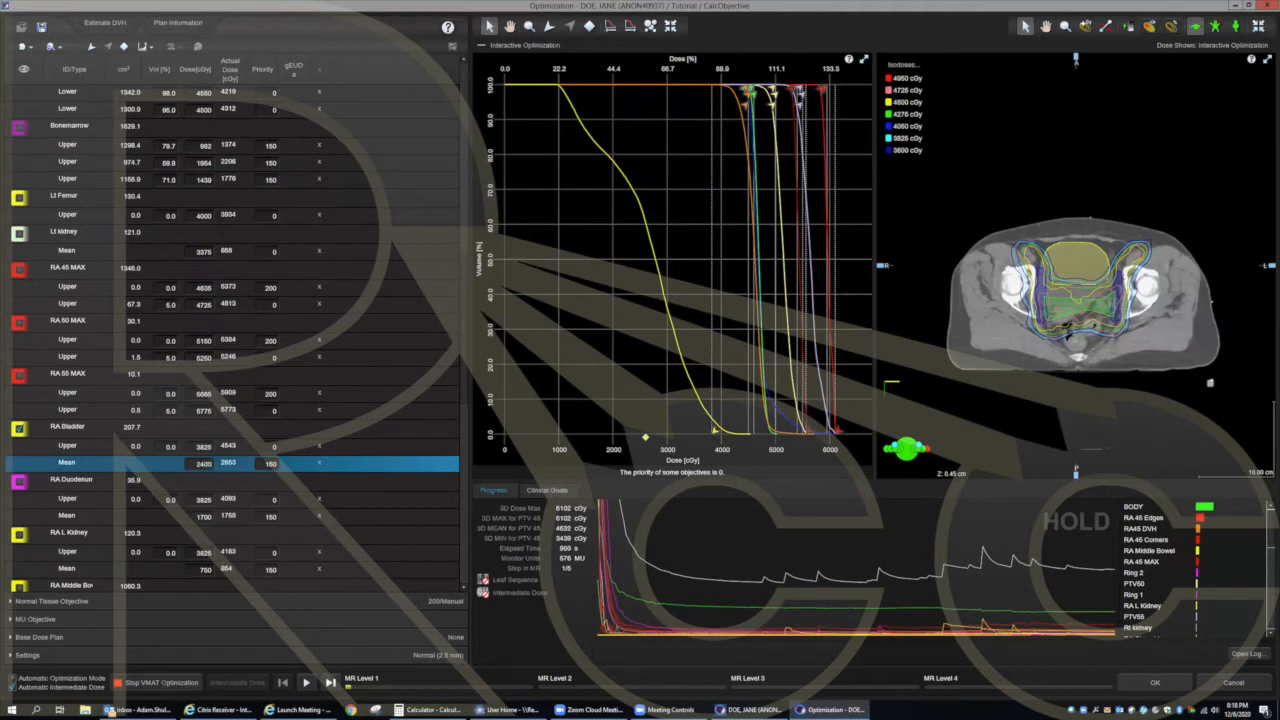
{"action": "left_click", "coordinate": [204, 447]}
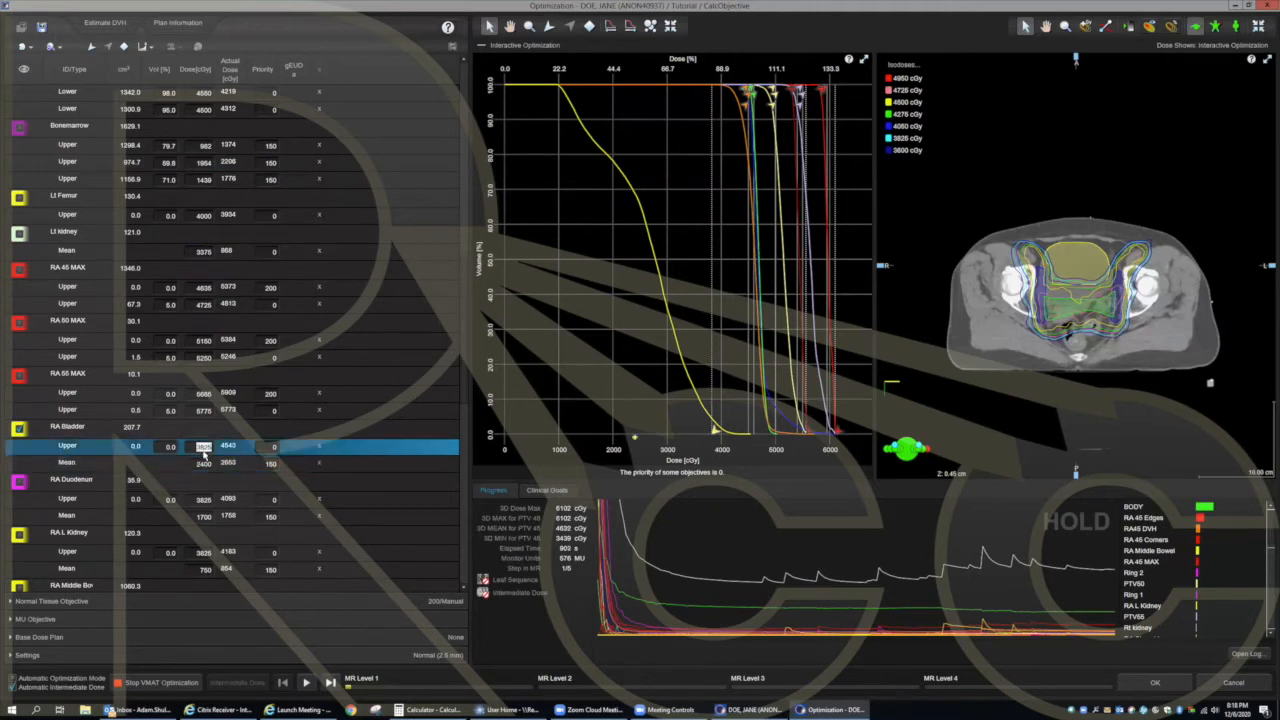
Step: Set the mean objectives of RA Rectum to 1700 cGy and RA Sigmoid to 2650 cGy
{"action": "scroll", "coordinate": [83, 516], "scroll_direction": "down", "scroll_amount": 2}
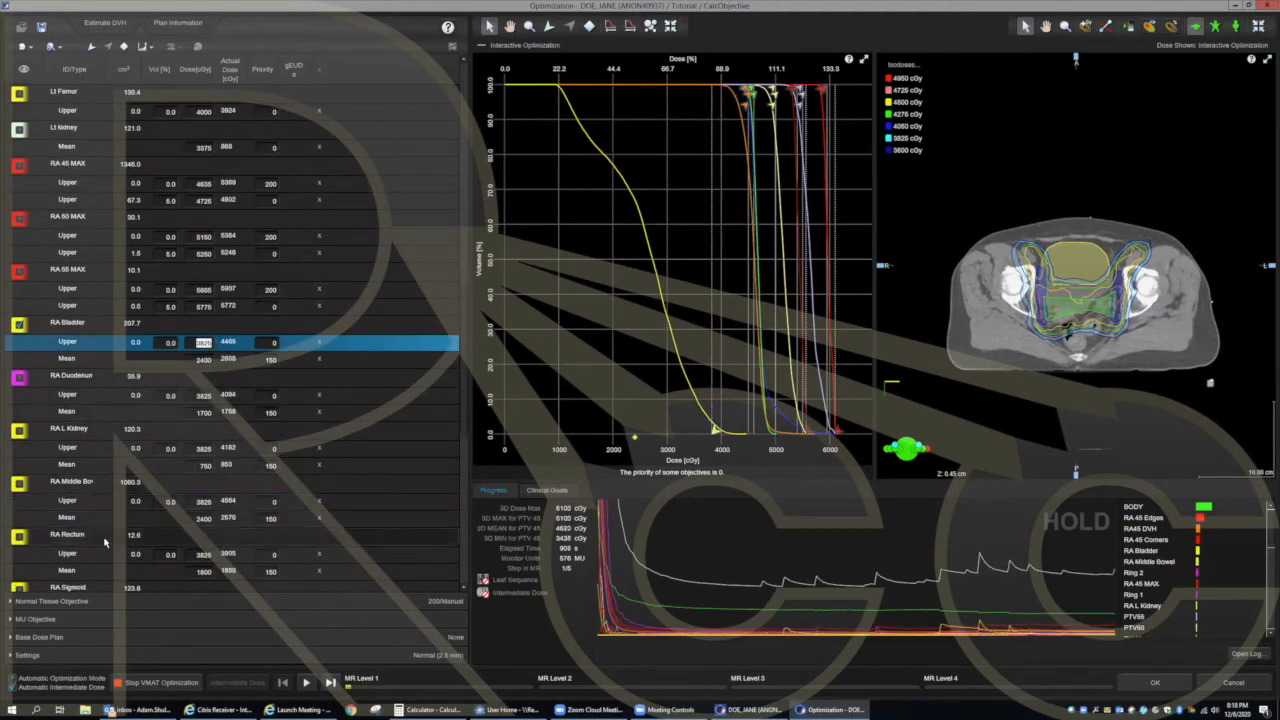
{"action": "scroll", "coordinate": [104, 541], "scroll_direction": "down", "scroll_amount": 1}
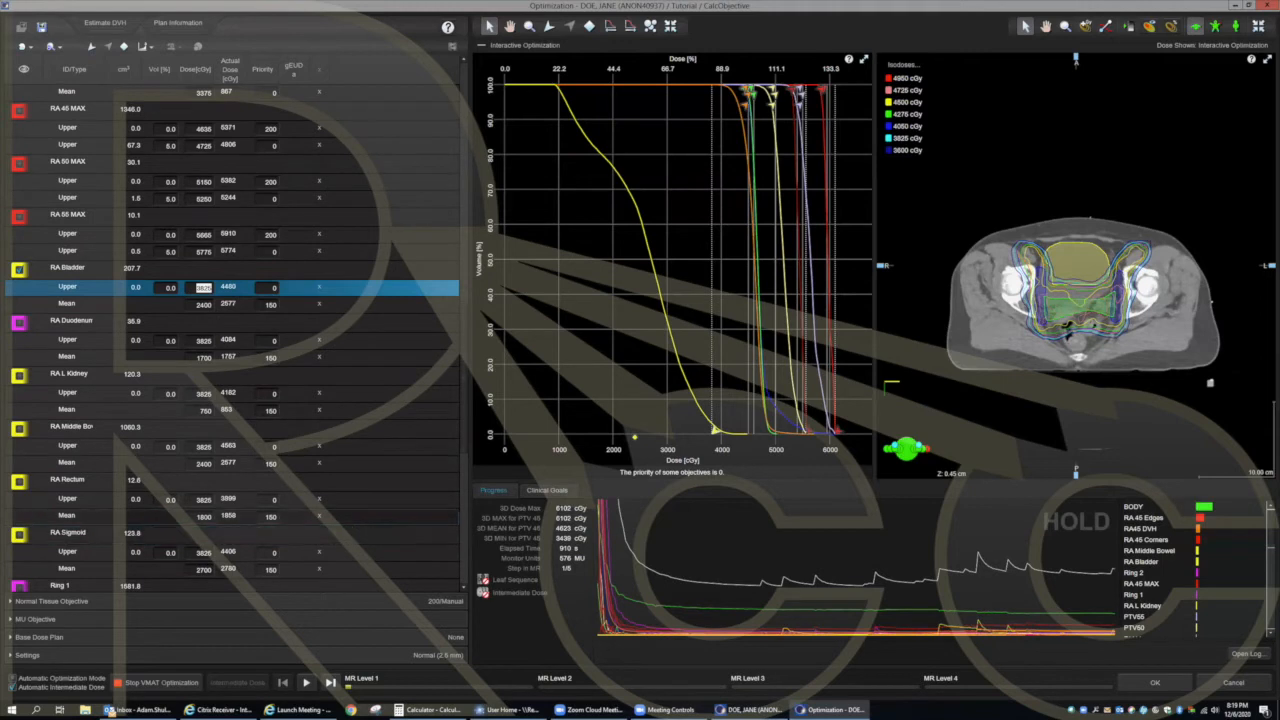
{"action": "left_click", "coordinate": [204, 516]}
{"action": "key", "text": "BackSpace"}
{"action": "type", "text": "1700"}
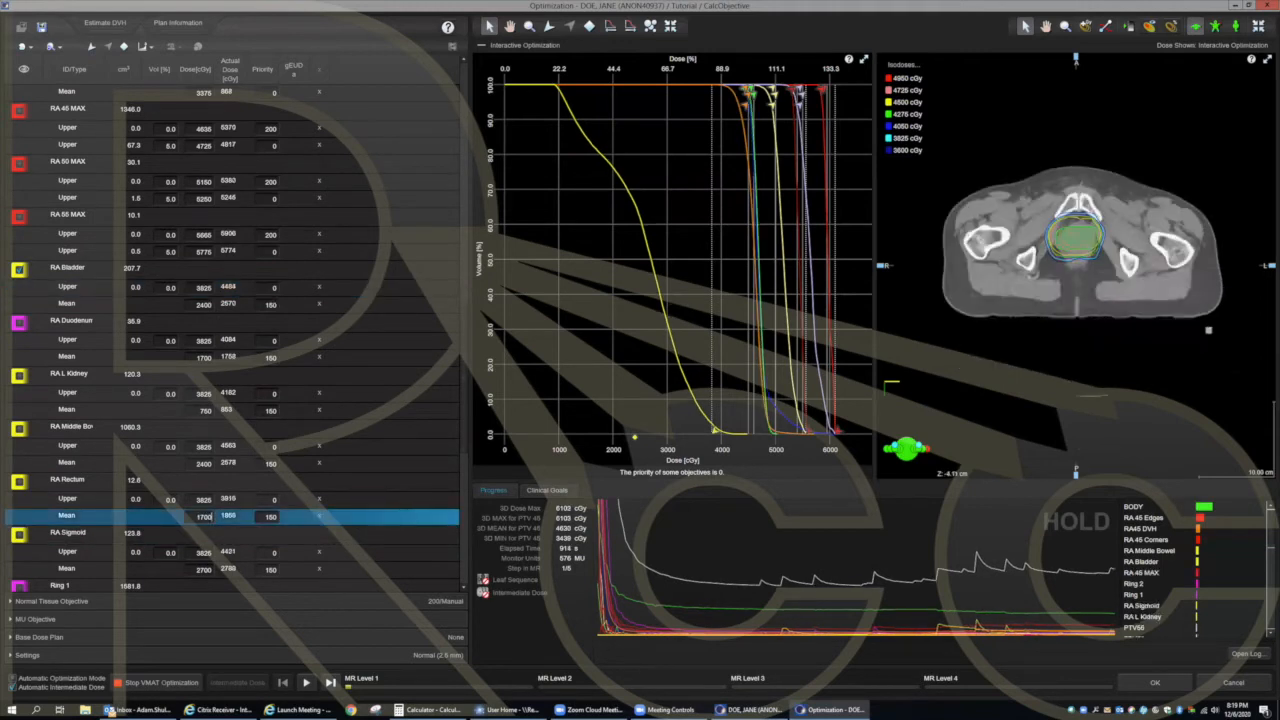
{"action": "left_click", "coordinate": [205, 499]}
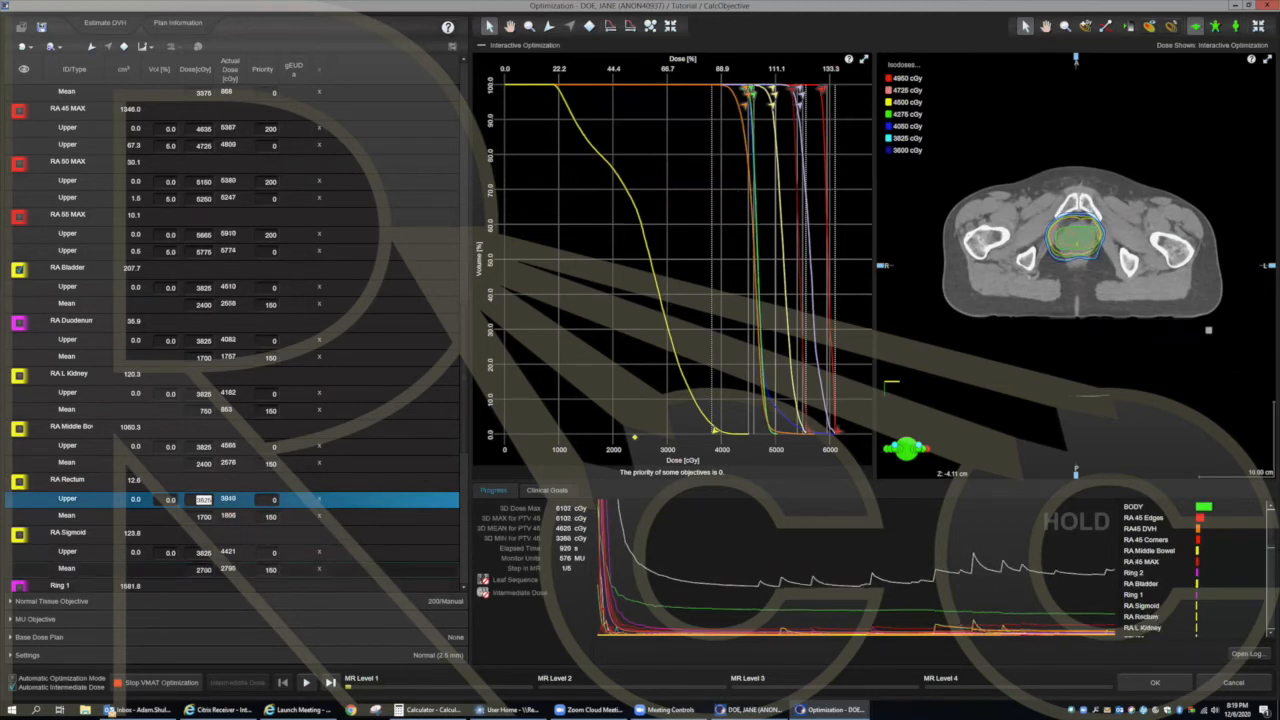
{"action": "left_click", "coordinate": [203, 569]}
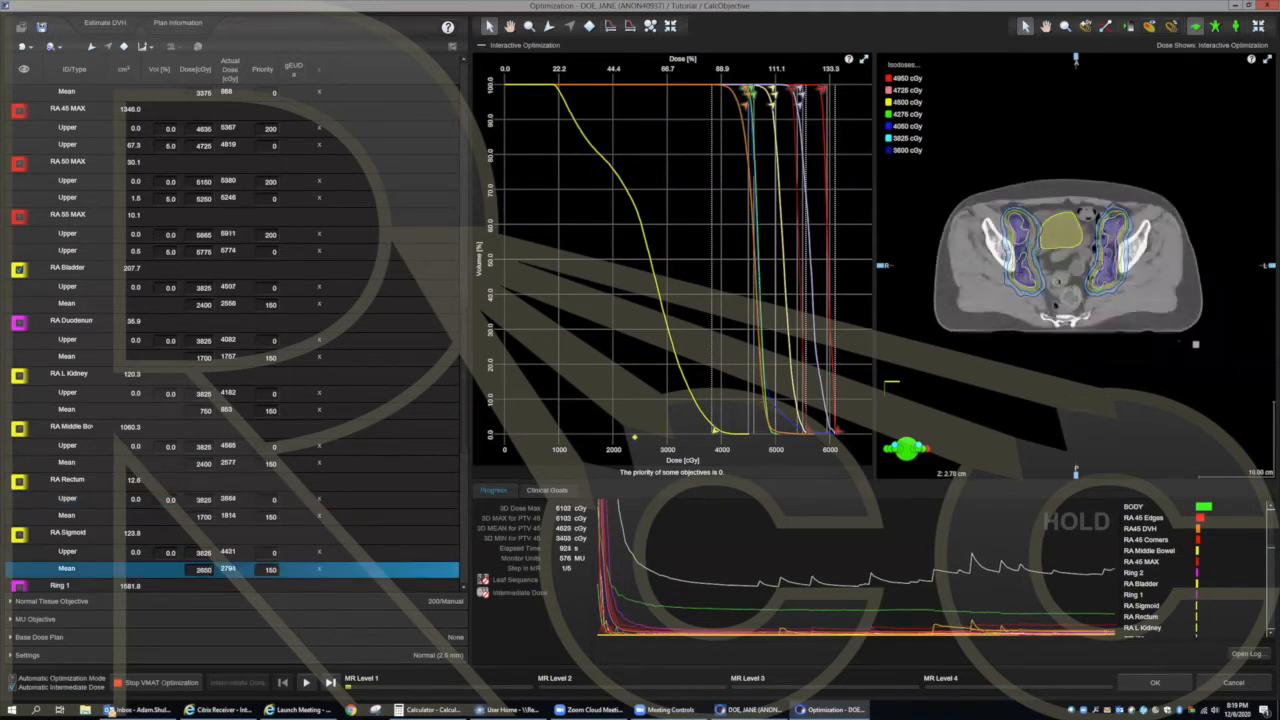
{"action": "left_click", "coordinate": [192, 558]}
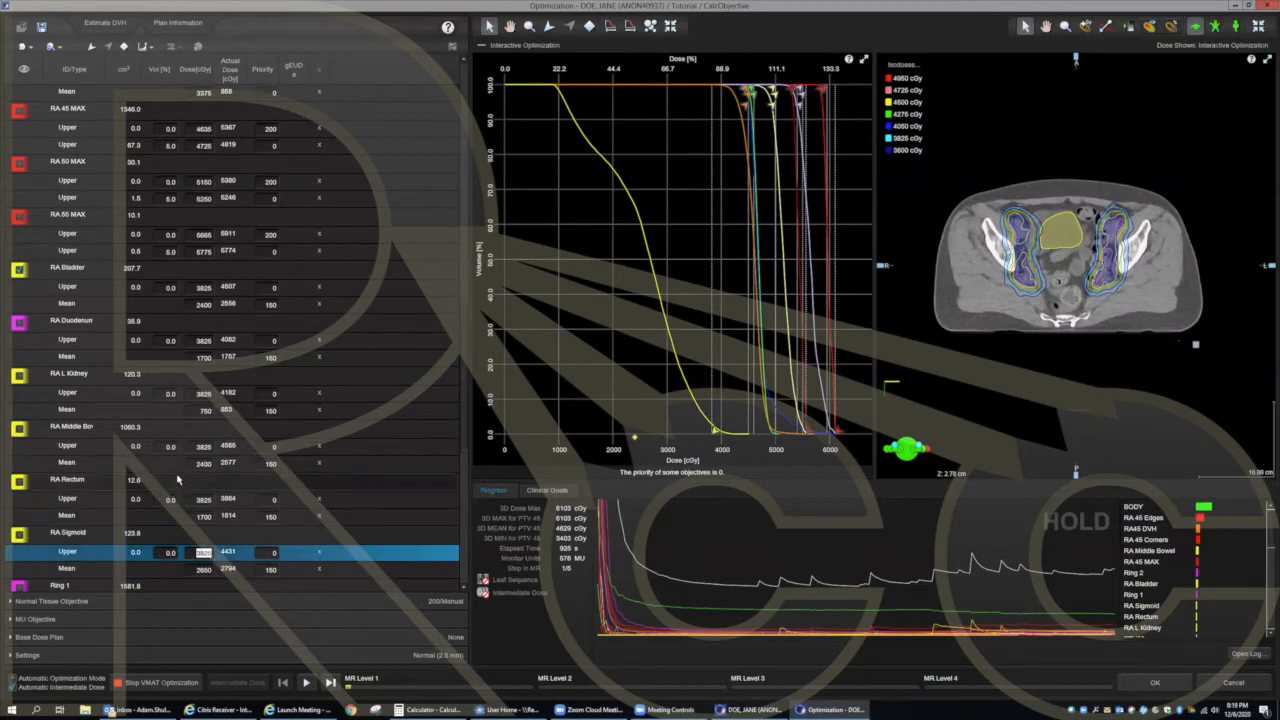
Step: Resume the VMAT optimization and pause it again once it reaches step 2 of MR Level 1
{"action": "scroll", "coordinate": [176, 481], "scroll_direction": "down", "scroll_amount": 3}
{"action": "scroll", "coordinate": [176, 481], "scroll_direction": "up", "scroll_amount": 2}
{"action": "scroll", "coordinate": [147, 493], "scroll_direction": "down", "scroll_amount": 3}
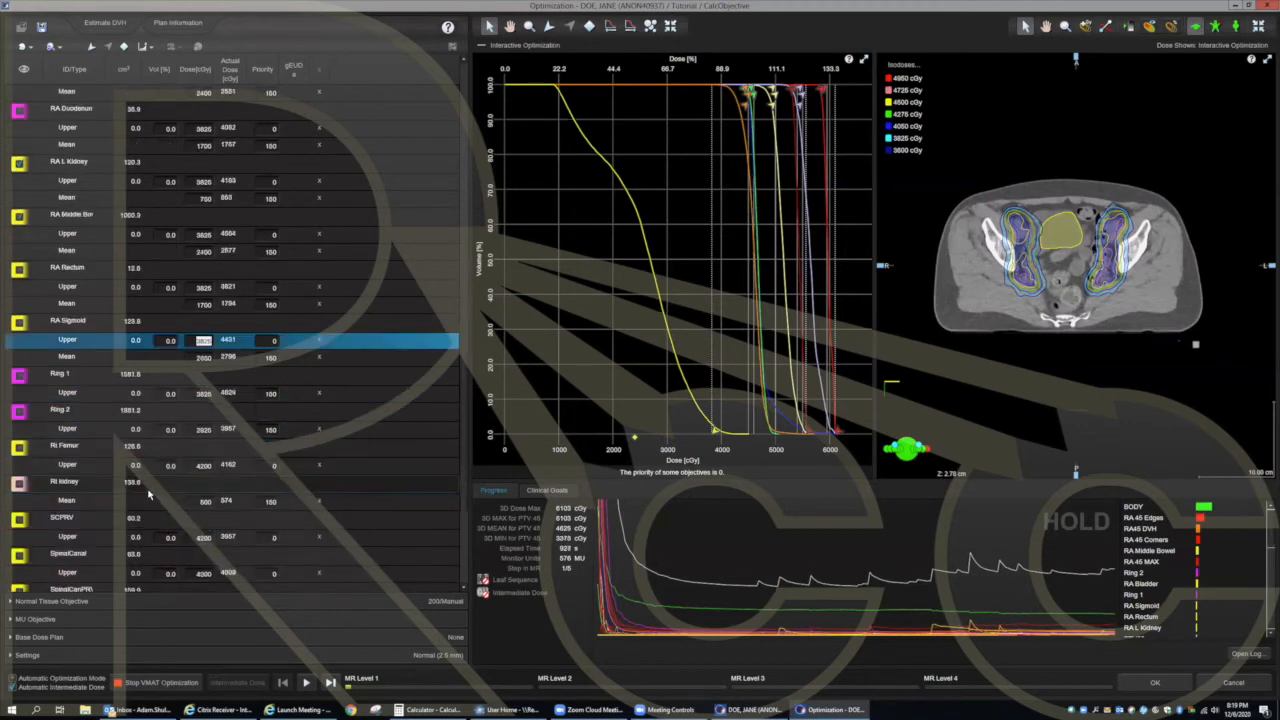
{"action": "scroll", "coordinate": [152, 494], "scroll_direction": "down", "scroll_amount": 1}
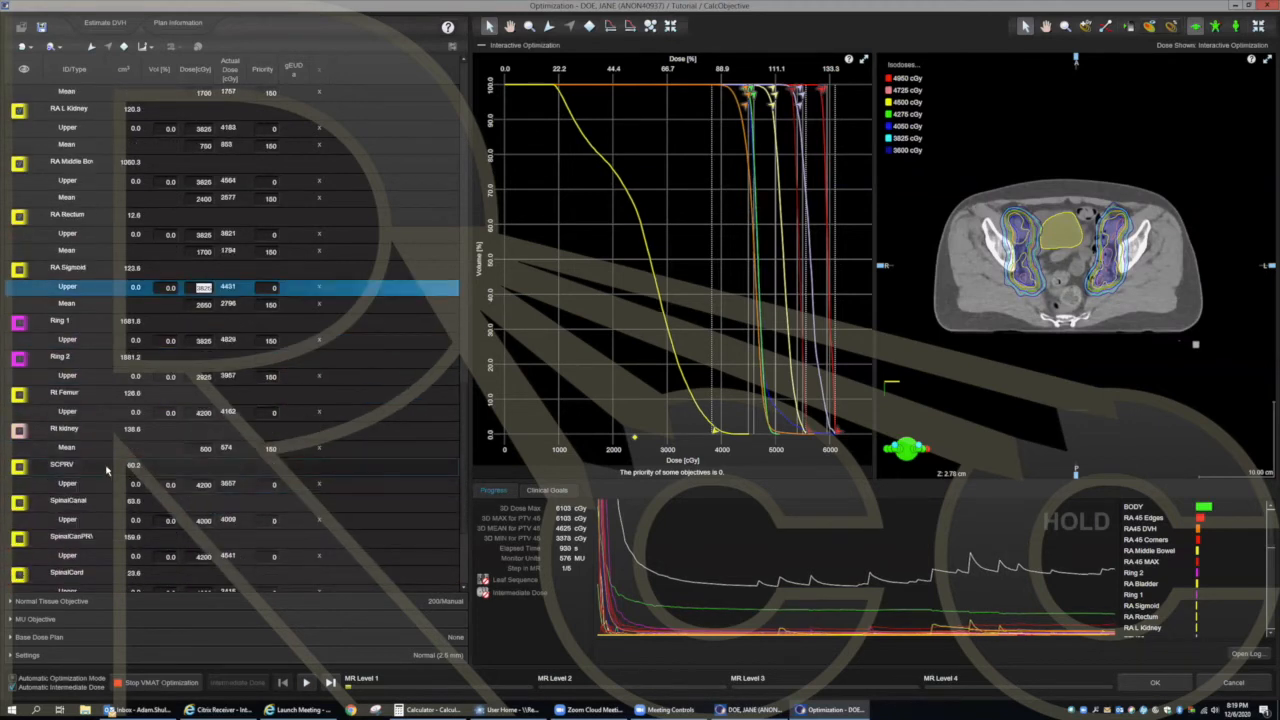
{"action": "scroll", "coordinate": [120, 477], "scroll_direction": "down", "scroll_amount": 1}
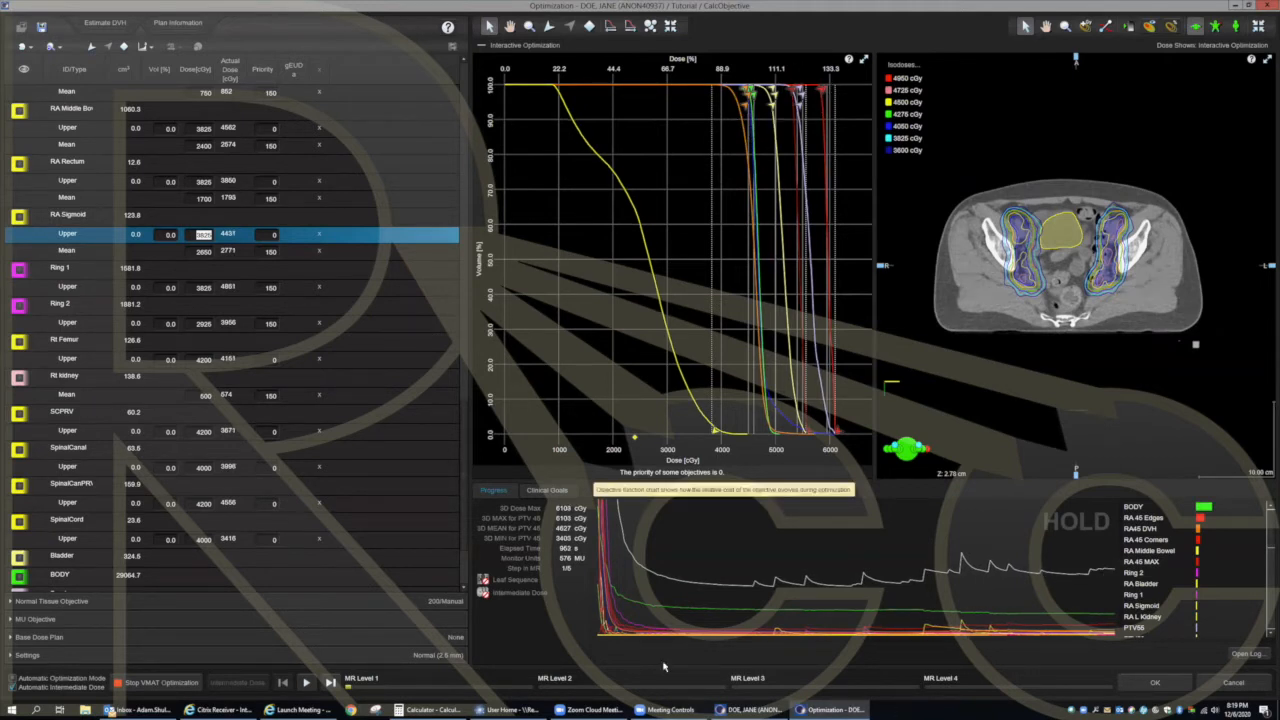
{"action": "left_click", "coordinate": [306, 682]}
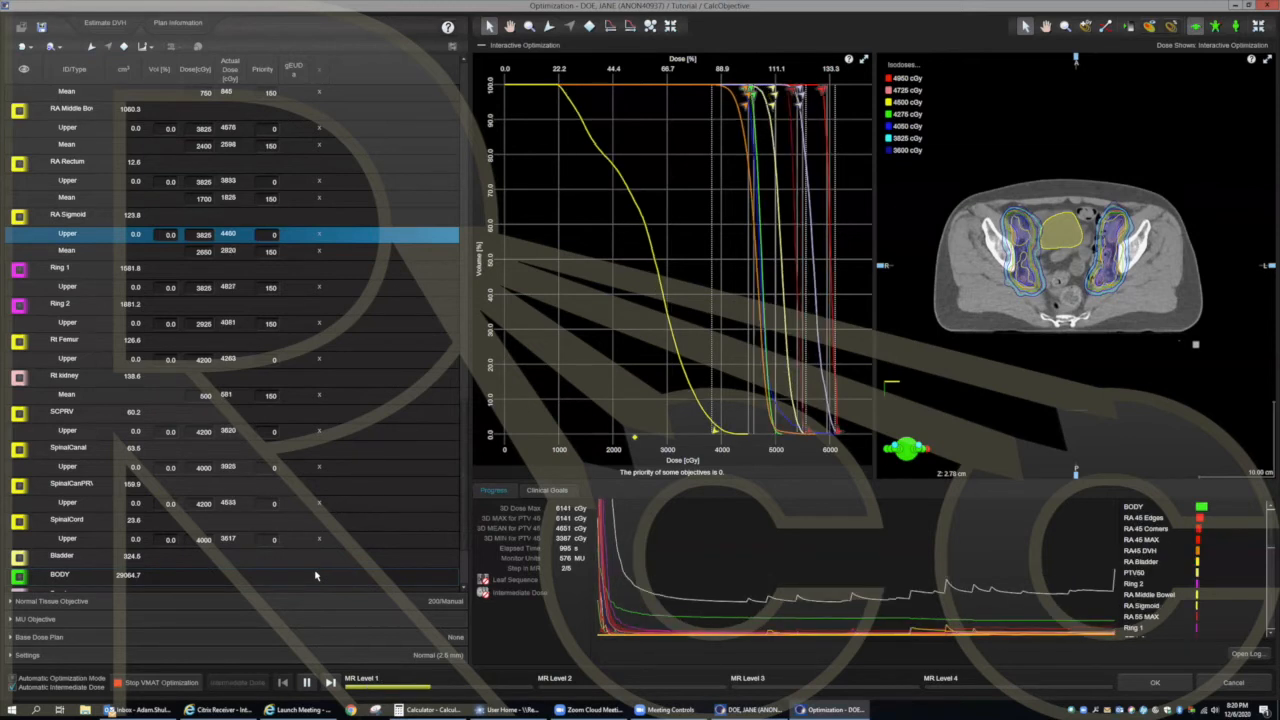
{"action": "left_click", "coordinate": [307, 682]}
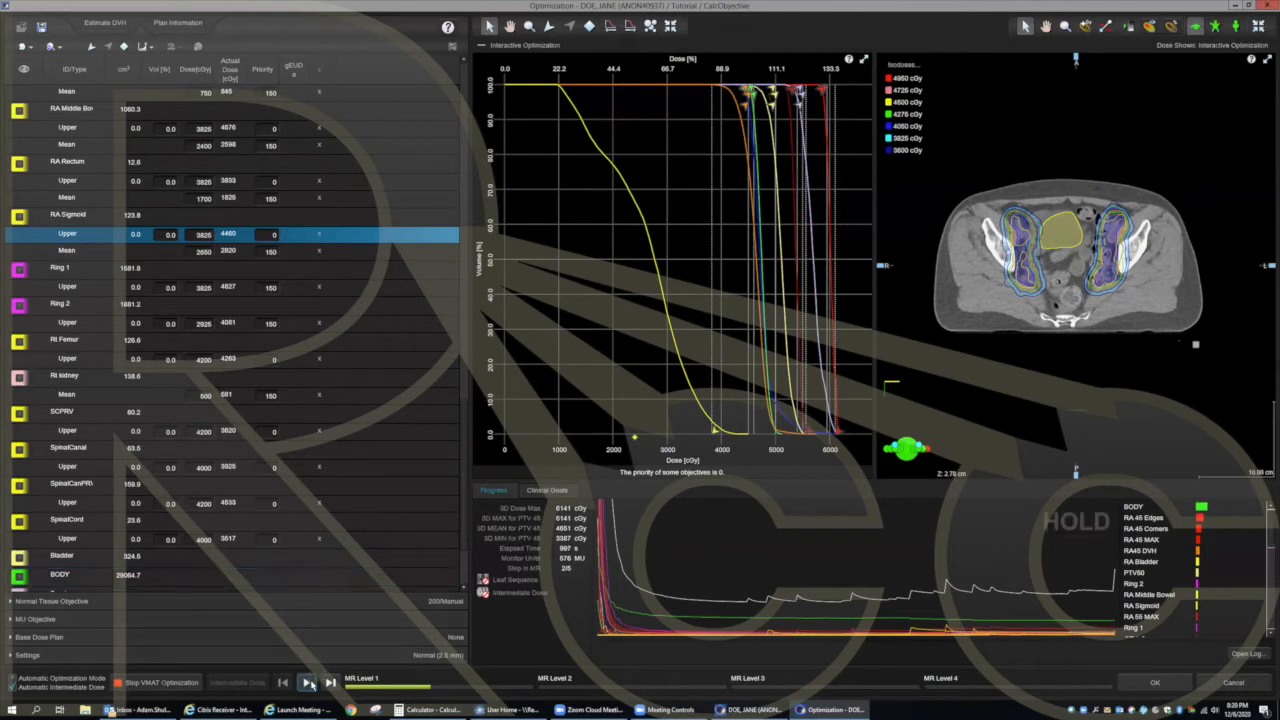
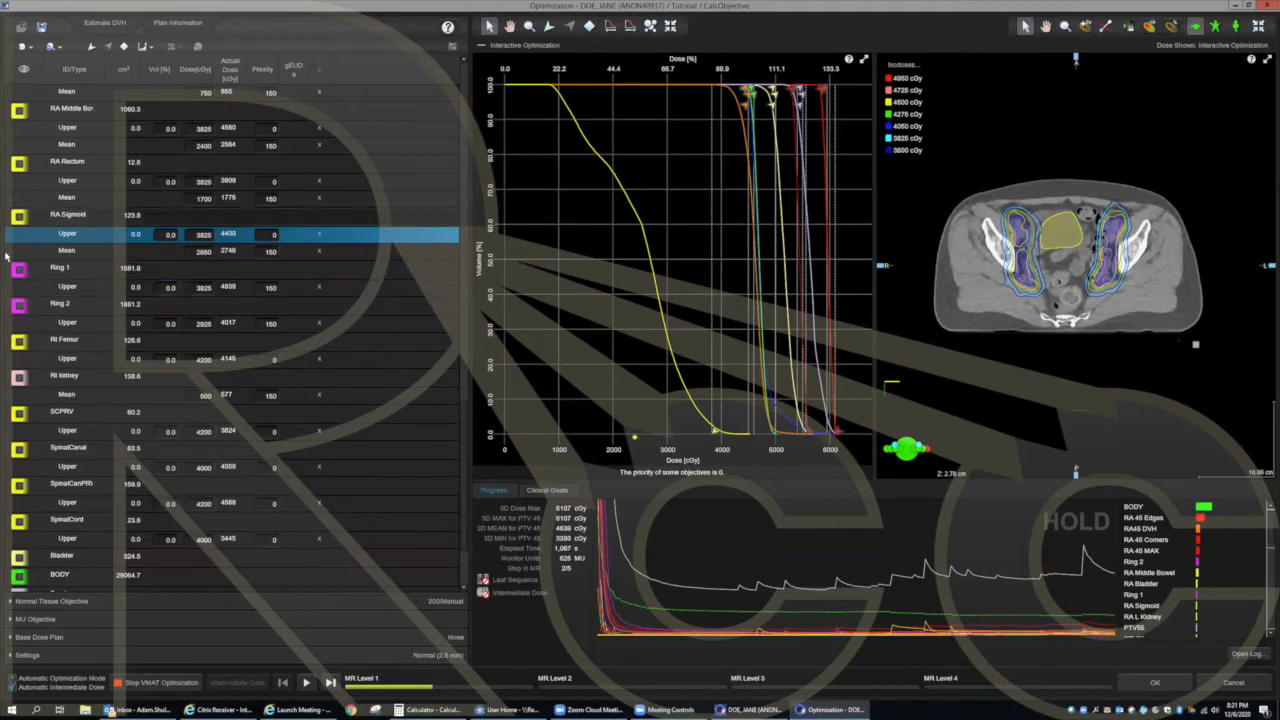
Step: Set the volume of CTVPrimary's 4500 cGy lower objective to 99.2%
{"action": "scroll", "coordinate": [139, 323], "scroll_direction": "up", "scroll_amount": 10}
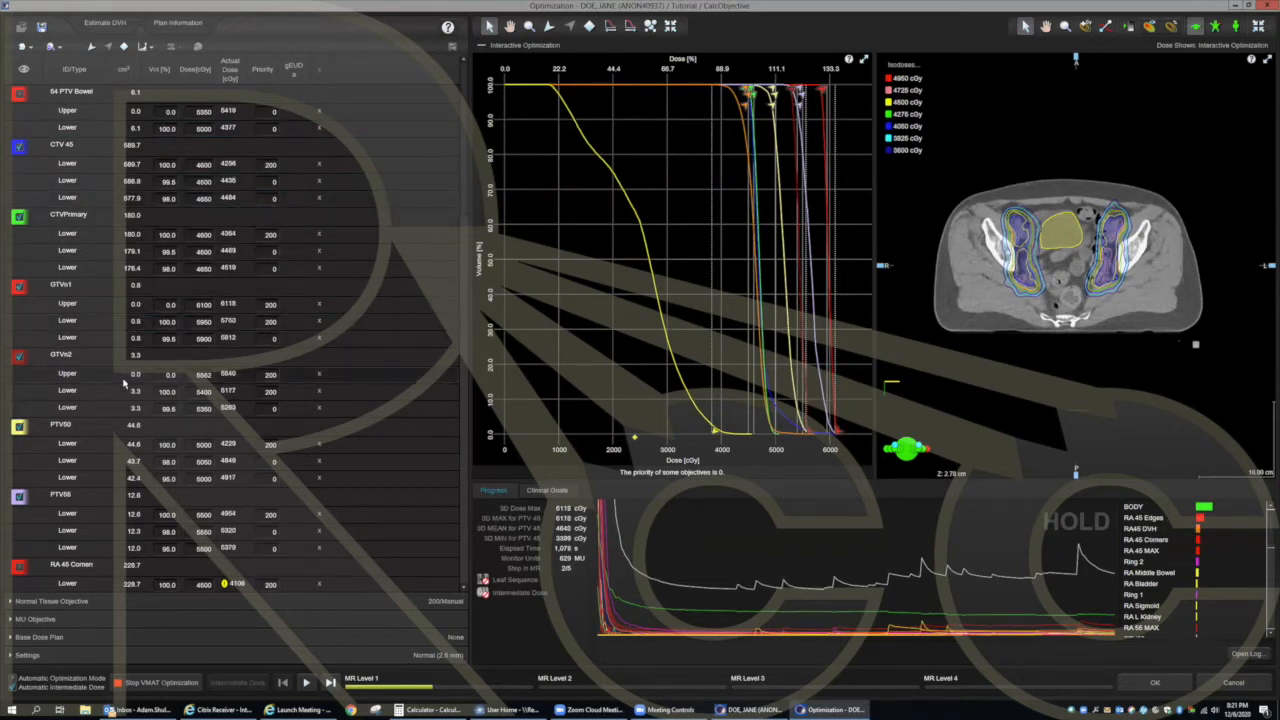
{"action": "left_click", "coordinate": [167, 480]}
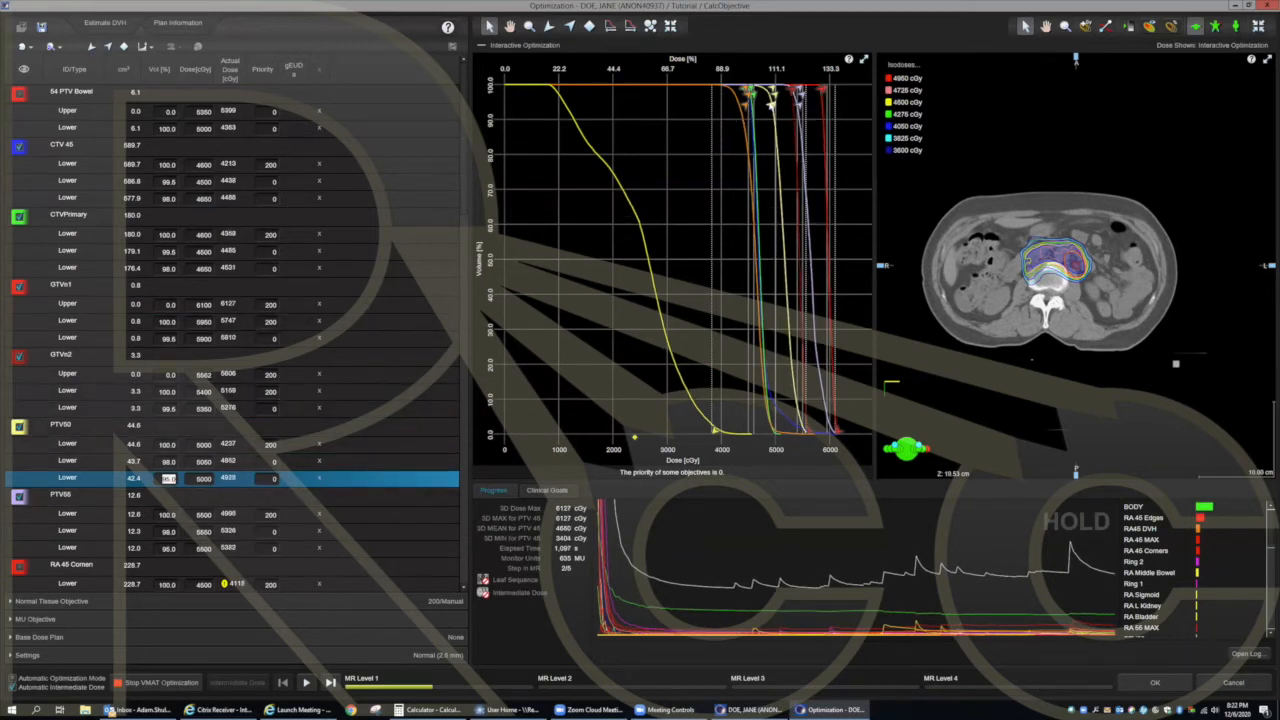
{"action": "mouse_move", "coordinate": [773, 106]}
{"action": "mouse_move", "coordinate": [777, 132]}
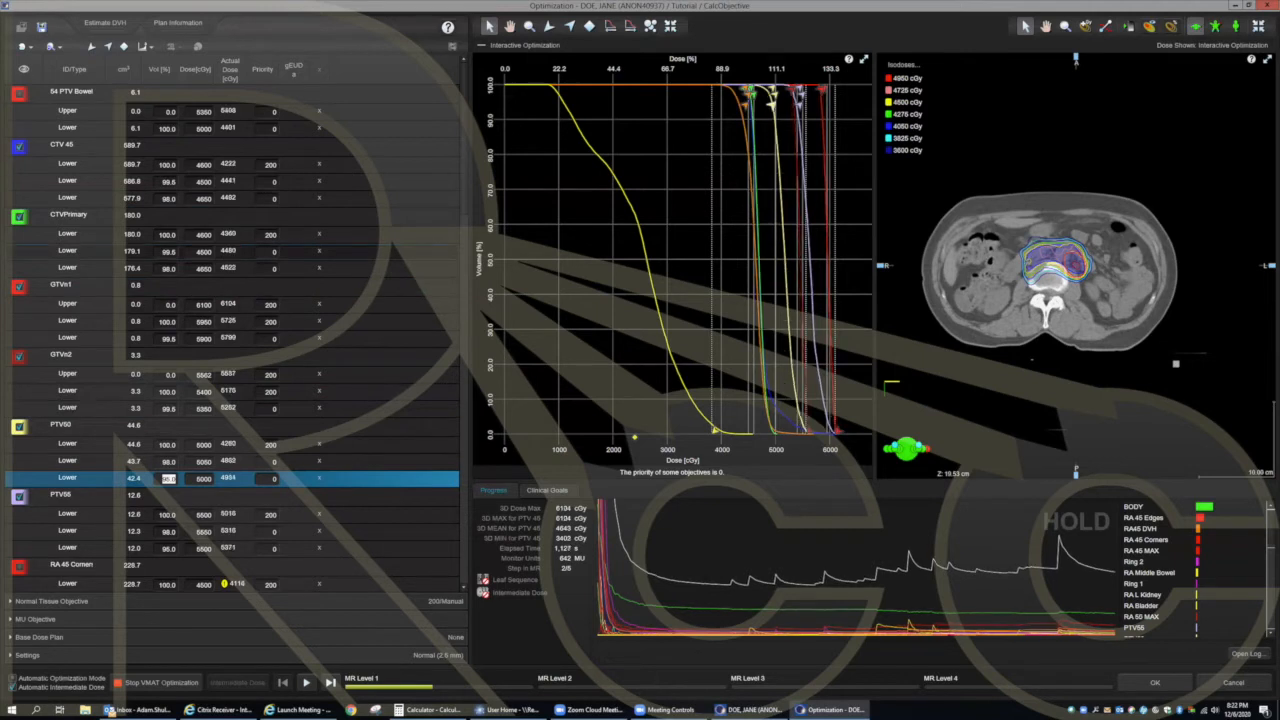
{"action": "left_click", "coordinate": [170, 252]}
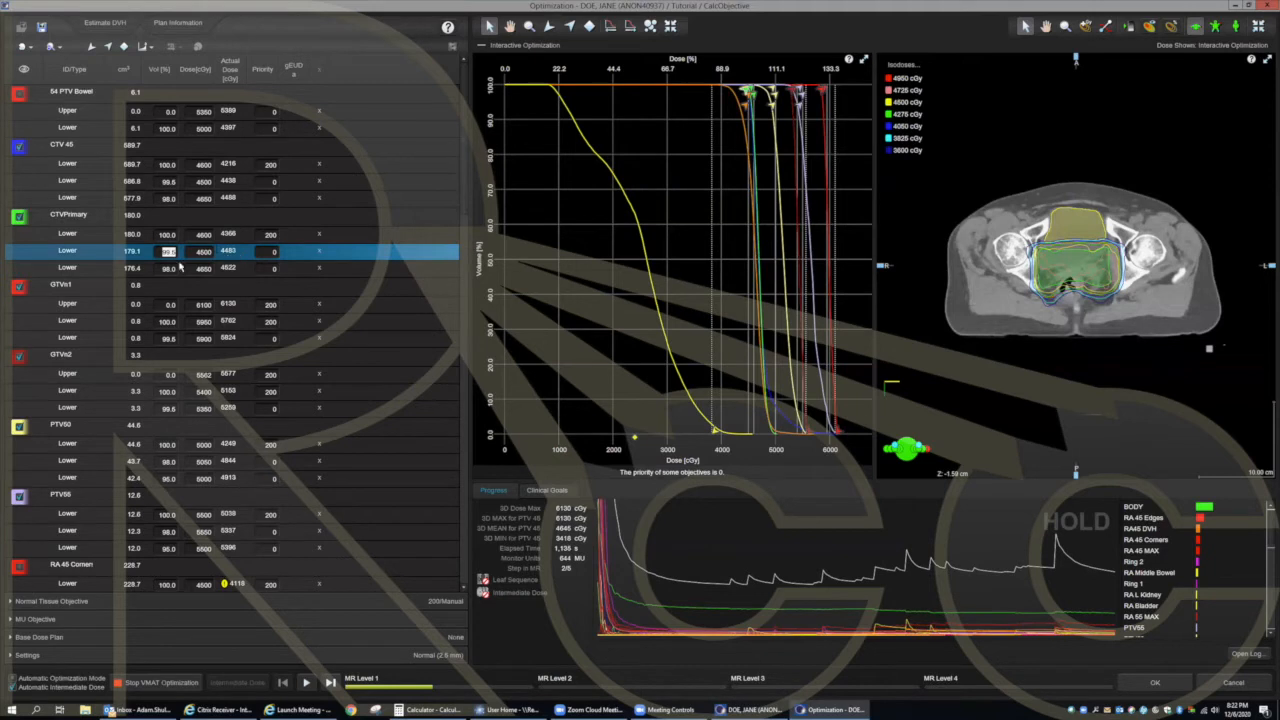
{"action": "left_click", "coordinate": [173, 254]}
{"action": "key", "text": "BackSpace"}
{"action": "type", "text": "2"}
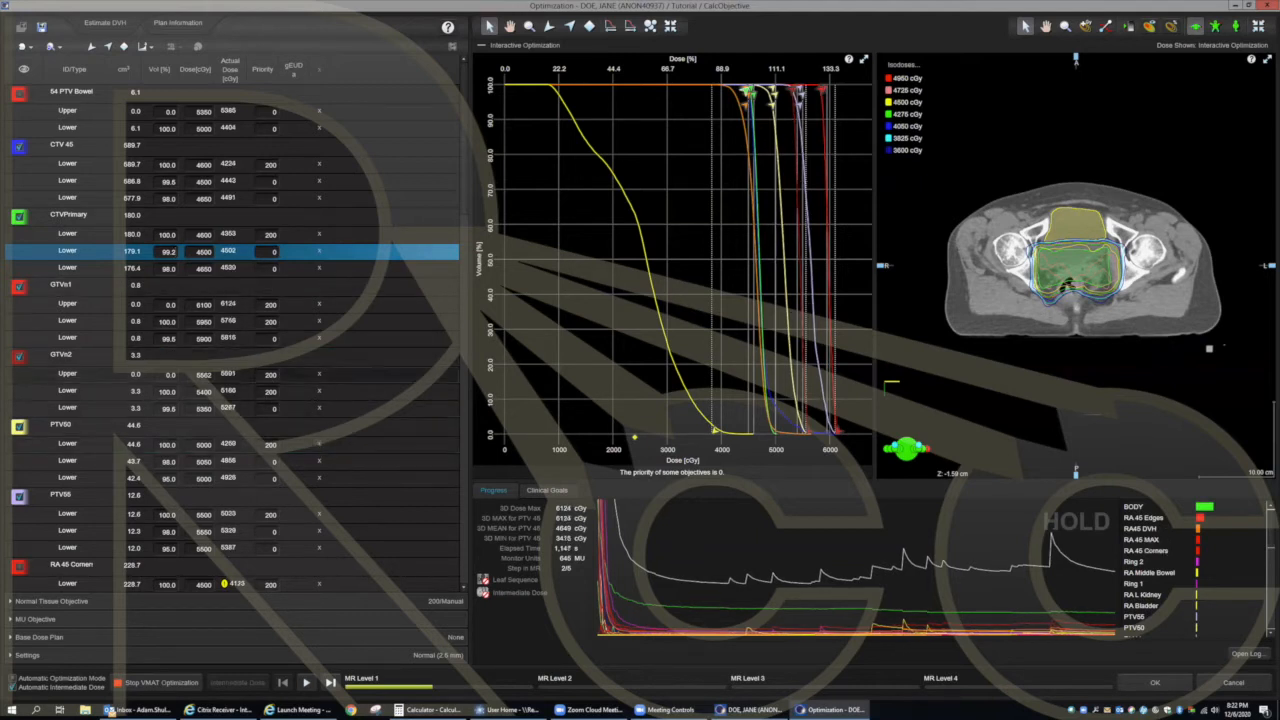
Step: Examine the Bonemarrow and Lt Kidney curves in the DVH and the kidney's CT slice, leaving both structures hidden
{"action": "scroll", "coordinate": [229, 302], "scroll_direction": "down", "scroll_amount": 5}
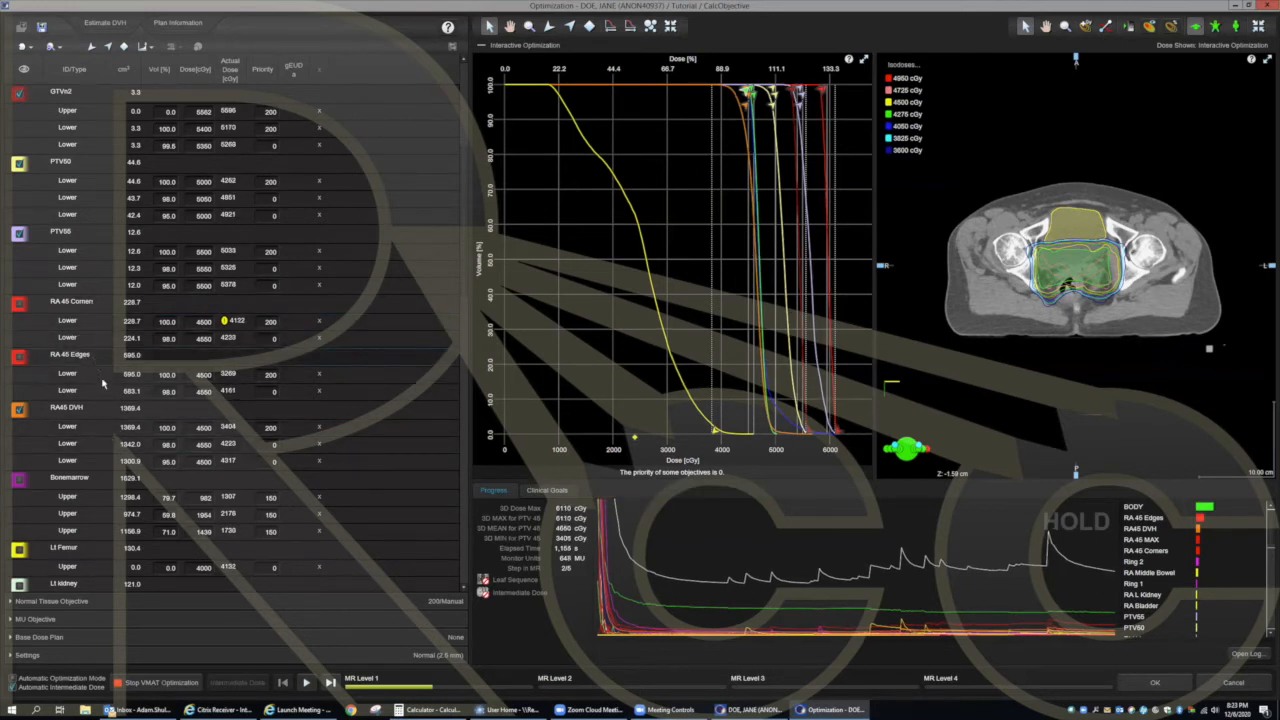
{"action": "scroll", "coordinate": [108, 404], "scroll_direction": "down", "scroll_amount": 2}
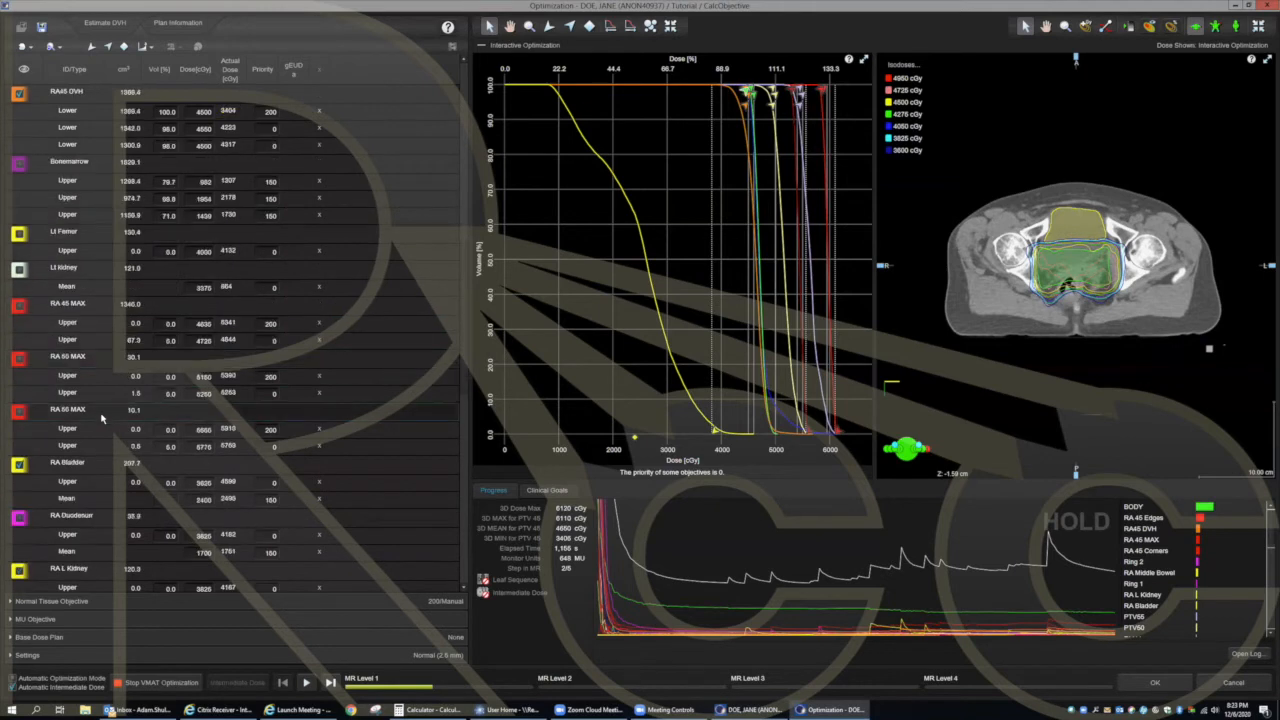
{"action": "scroll", "coordinate": [88, 371], "scroll_direction": "down", "scroll_amount": 1}
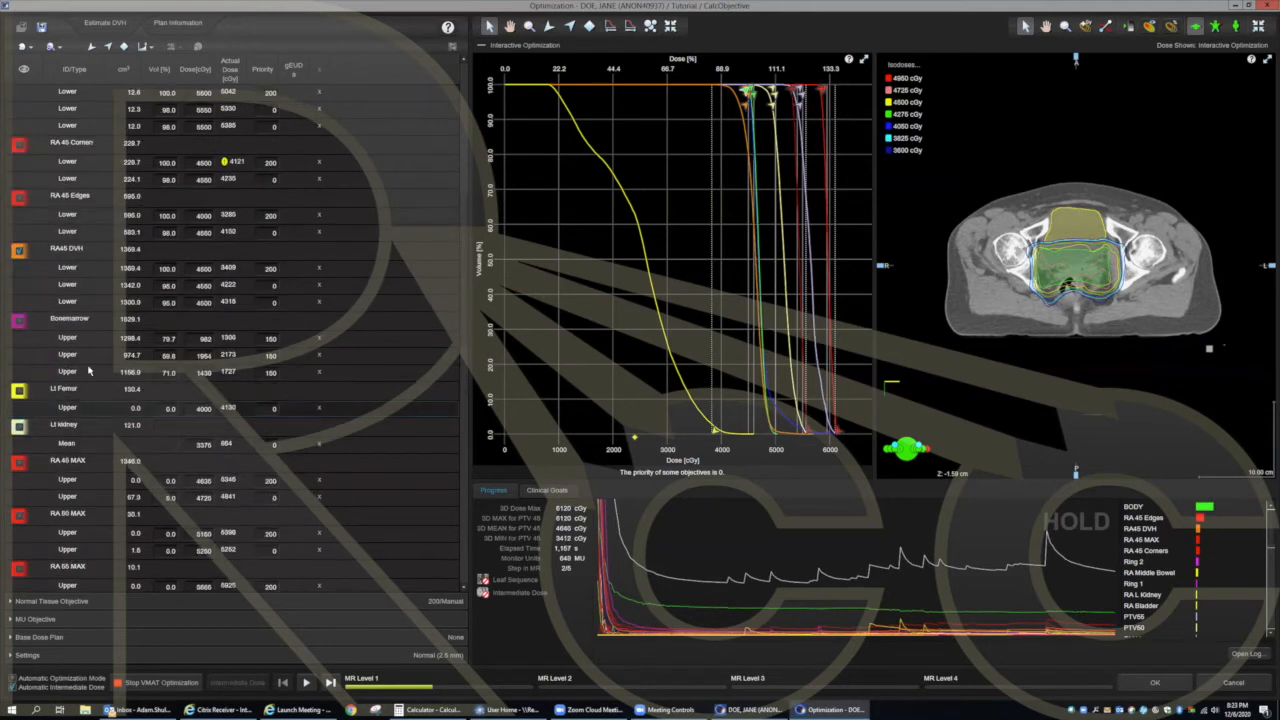
{"action": "left_click", "coordinate": [19, 322]}
{"action": "left_click", "coordinate": [19, 322]}
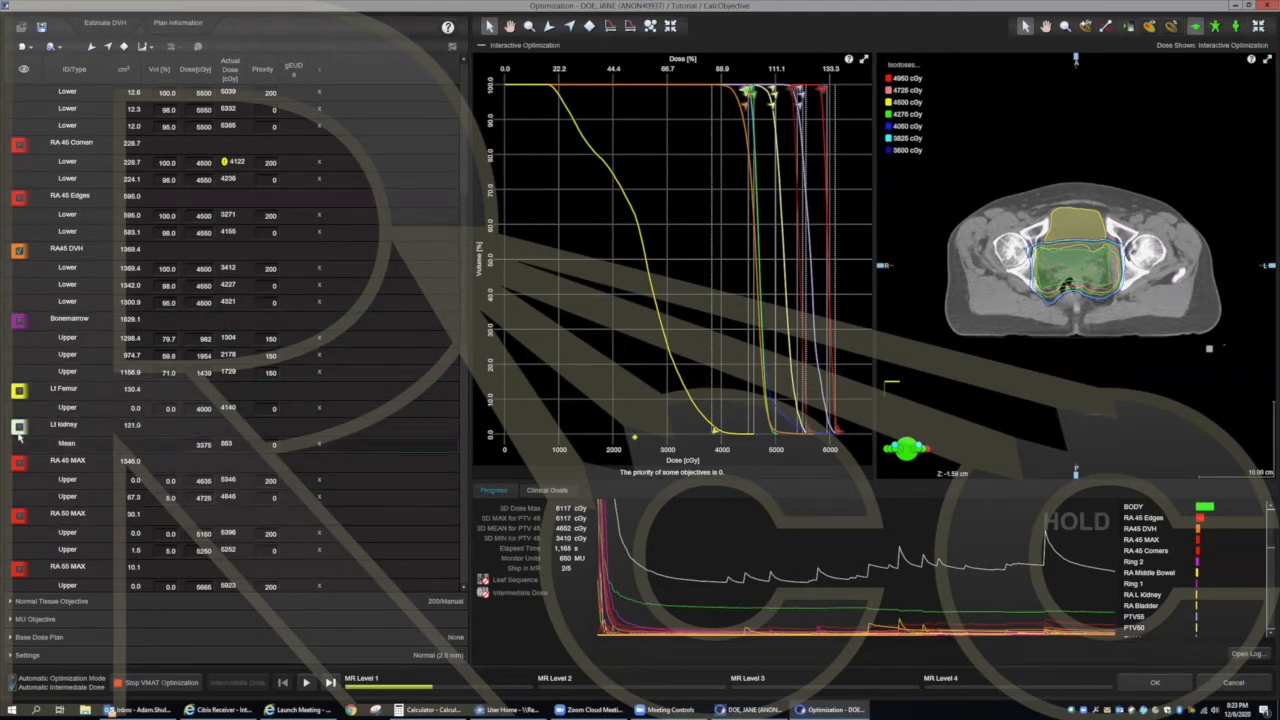
{"action": "left_click", "coordinate": [19, 427]}
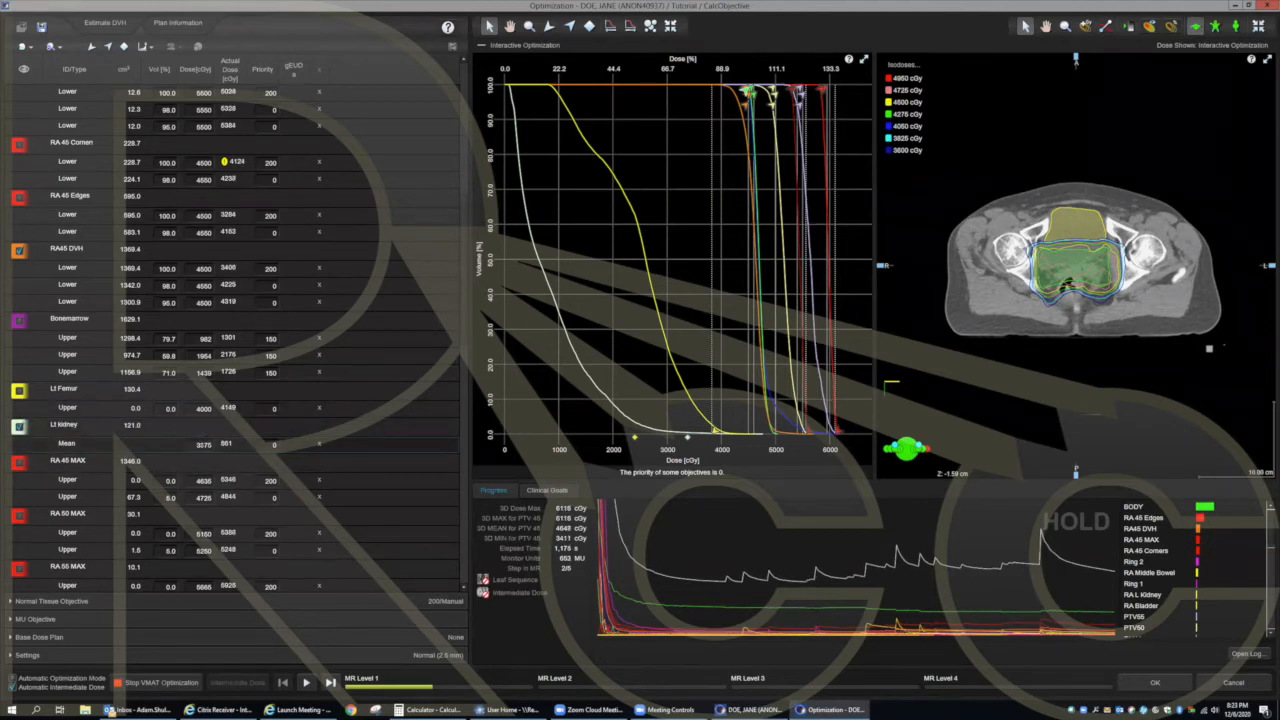
{"action": "left_click", "coordinate": [203, 445]}
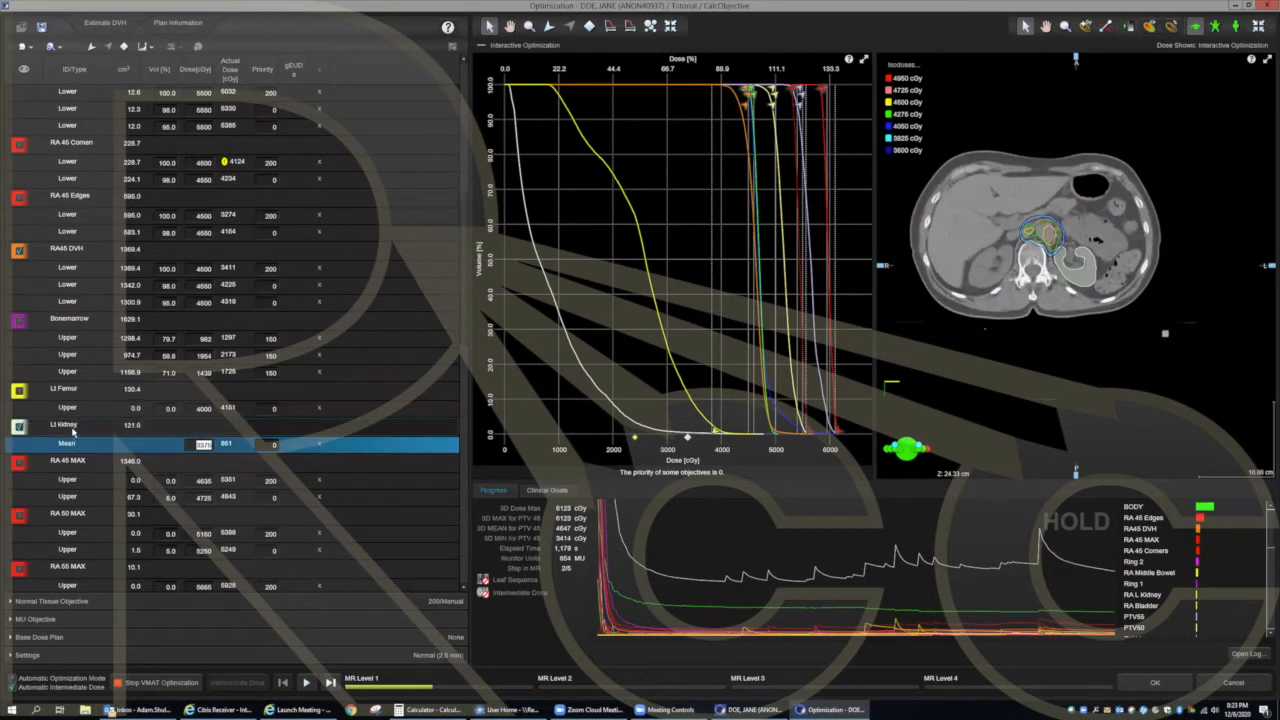
{"action": "scroll", "coordinate": [104, 480], "scroll_direction": "down", "scroll_amount": 2}
{"action": "scroll", "coordinate": [104, 480], "scroll_direction": "down", "scroll_amount": 2}
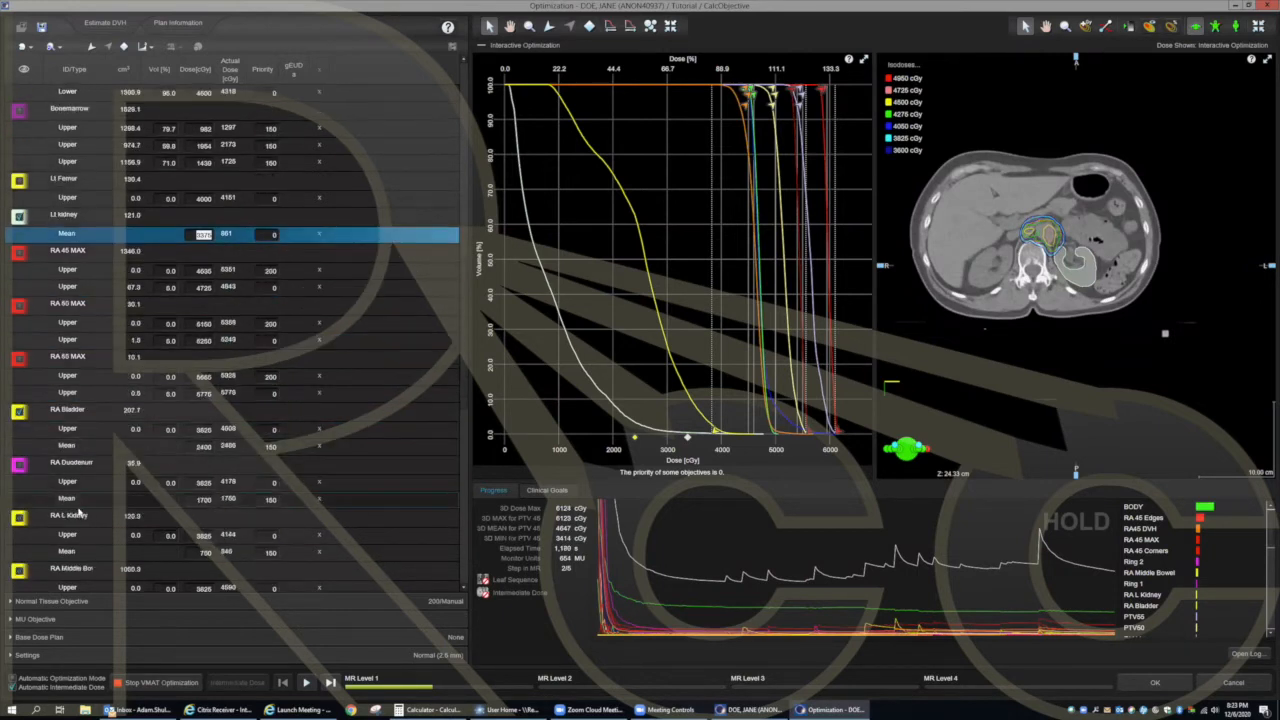
{"action": "left_click", "coordinate": [19, 216]}
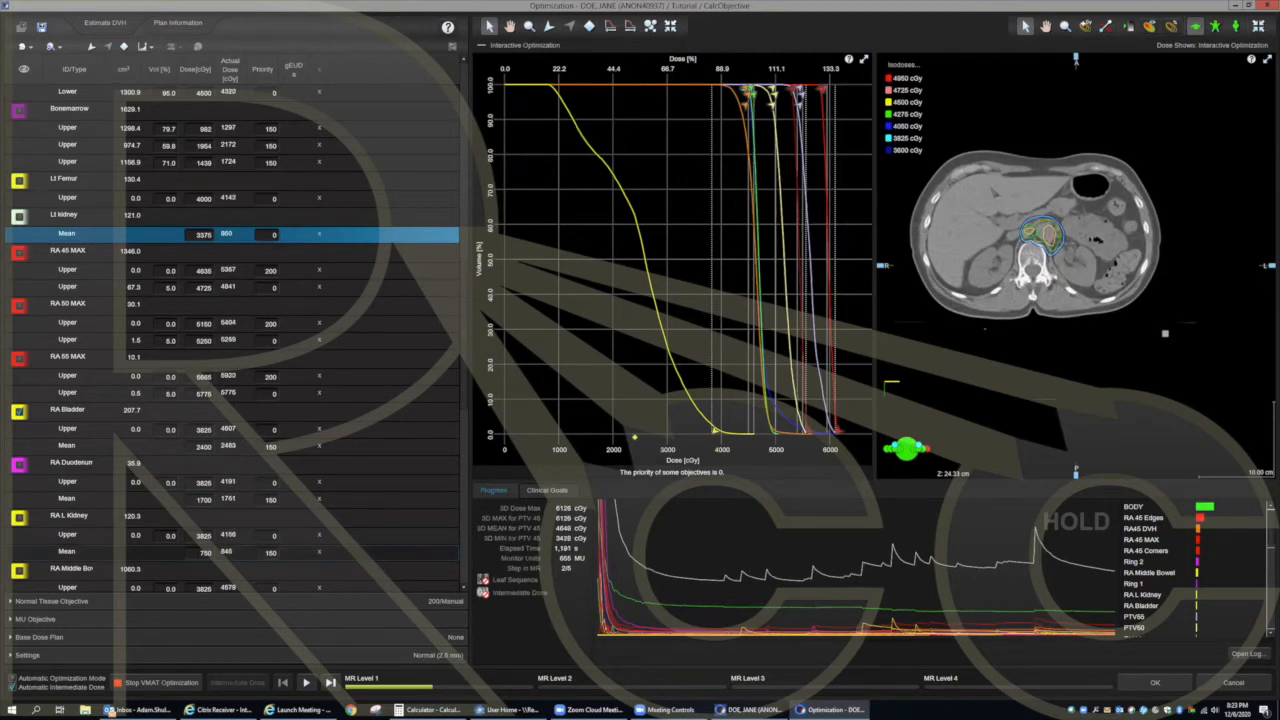
Step: Delete the mean objective of Lt Kidney, keeping the one of RA L Kidney
{"action": "left_click", "coordinate": [198, 553]}
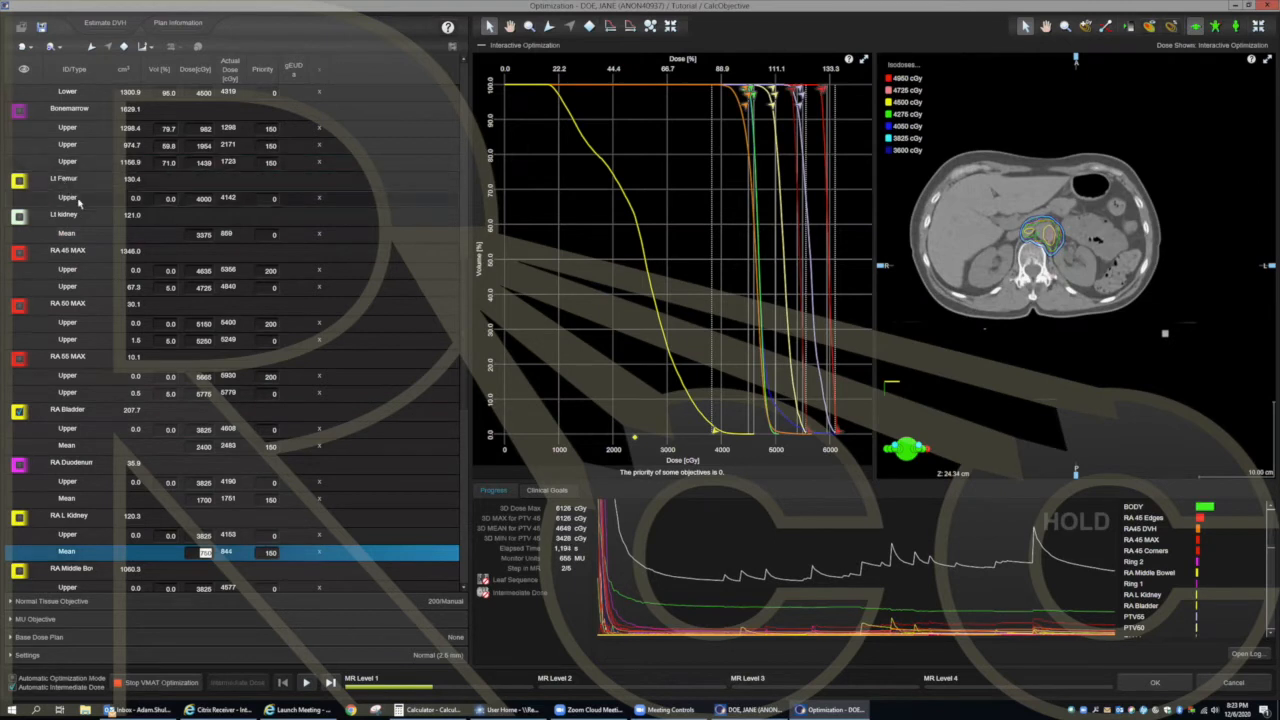
{"action": "scroll", "coordinate": [75, 230], "scroll_direction": "up", "scroll_amount": 3}
{"action": "scroll", "coordinate": [76, 258], "scroll_direction": "up", "scroll_amount": 2}
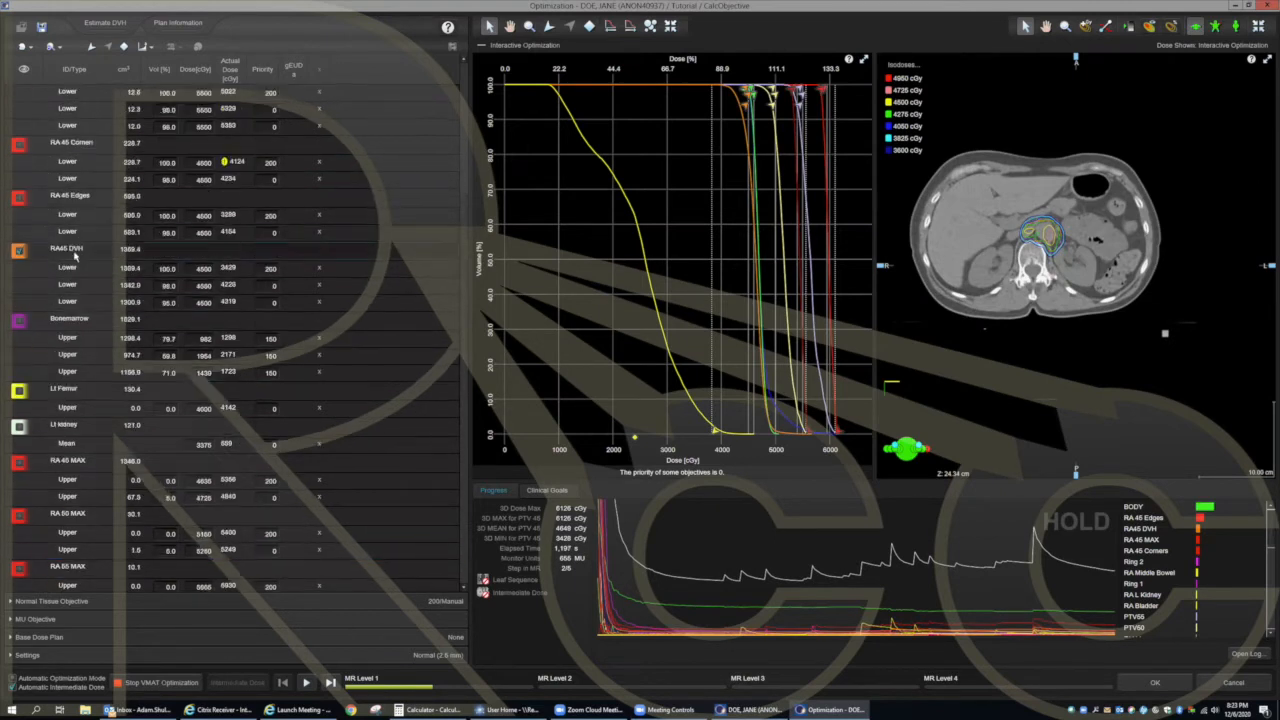
{"action": "scroll", "coordinate": [83, 281], "scroll_direction": "down", "scroll_amount": 2}
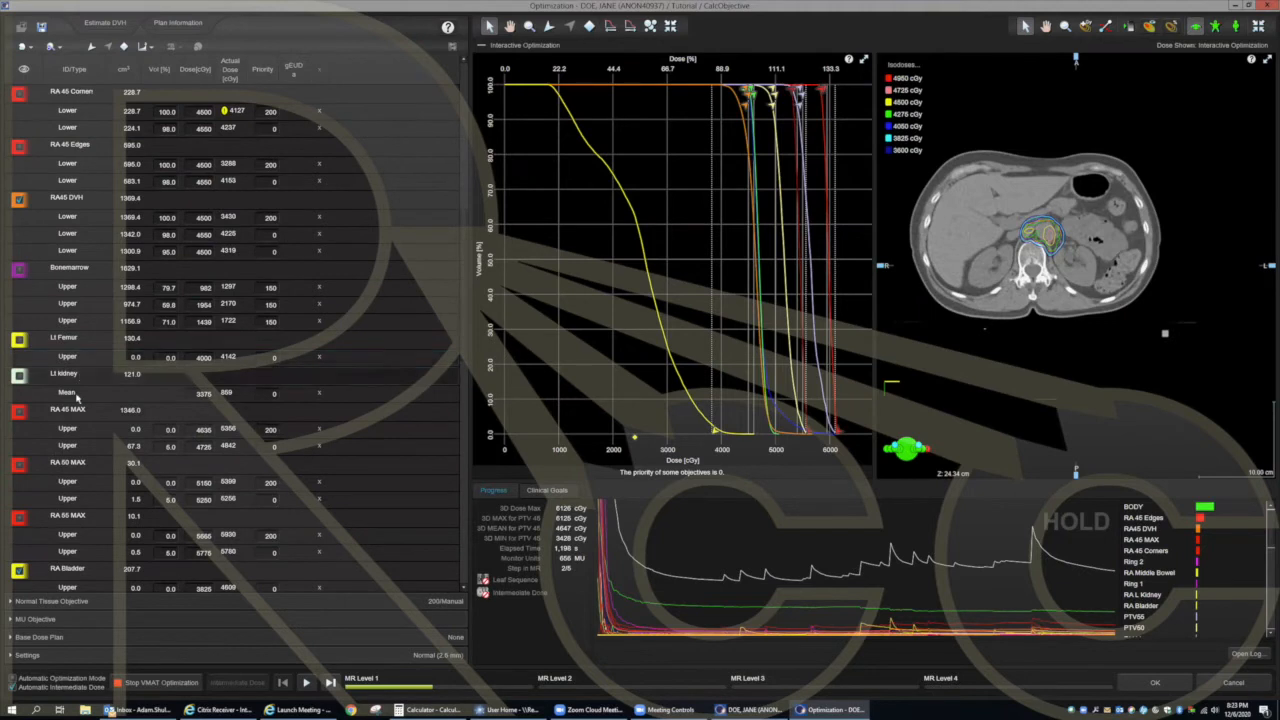
{"action": "left_click", "coordinate": [318, 394]}
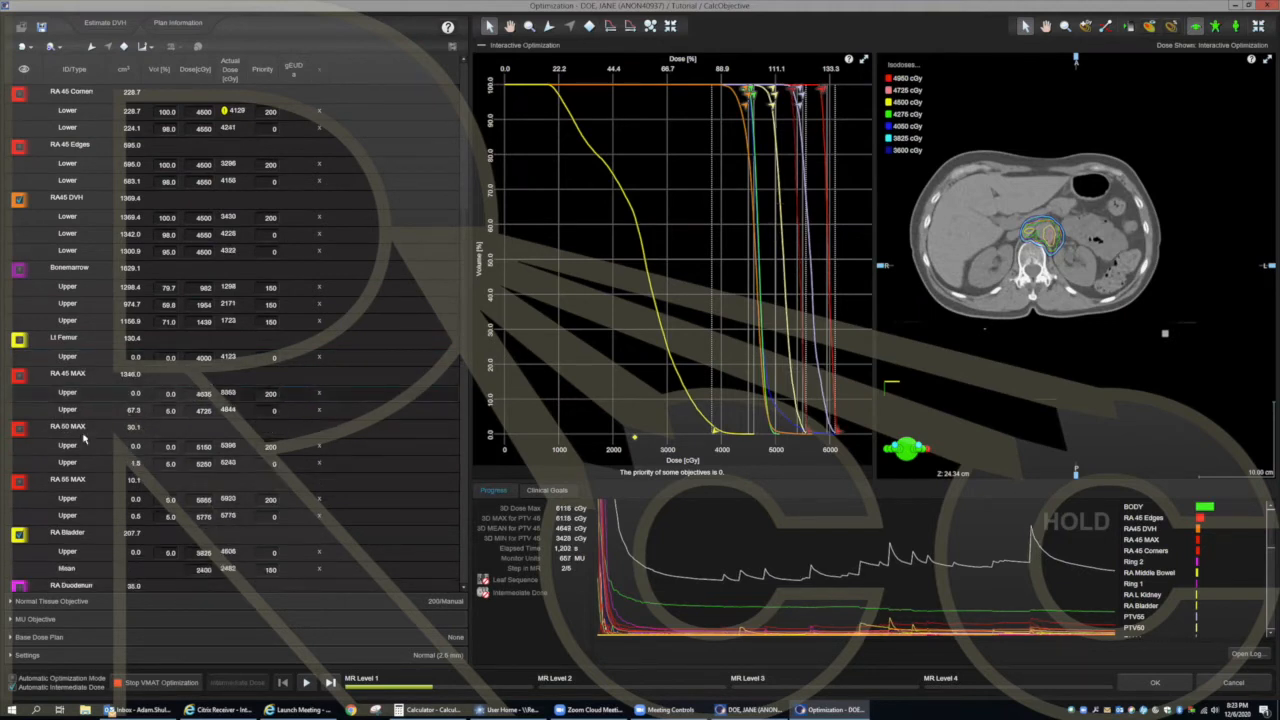
Step: Tighten the RA Bladder mean objective to 2200 cGy
{"action": "scroll", "coordinate": [95, 500], "scroll_direction": "down", "scroll_amount": 1}
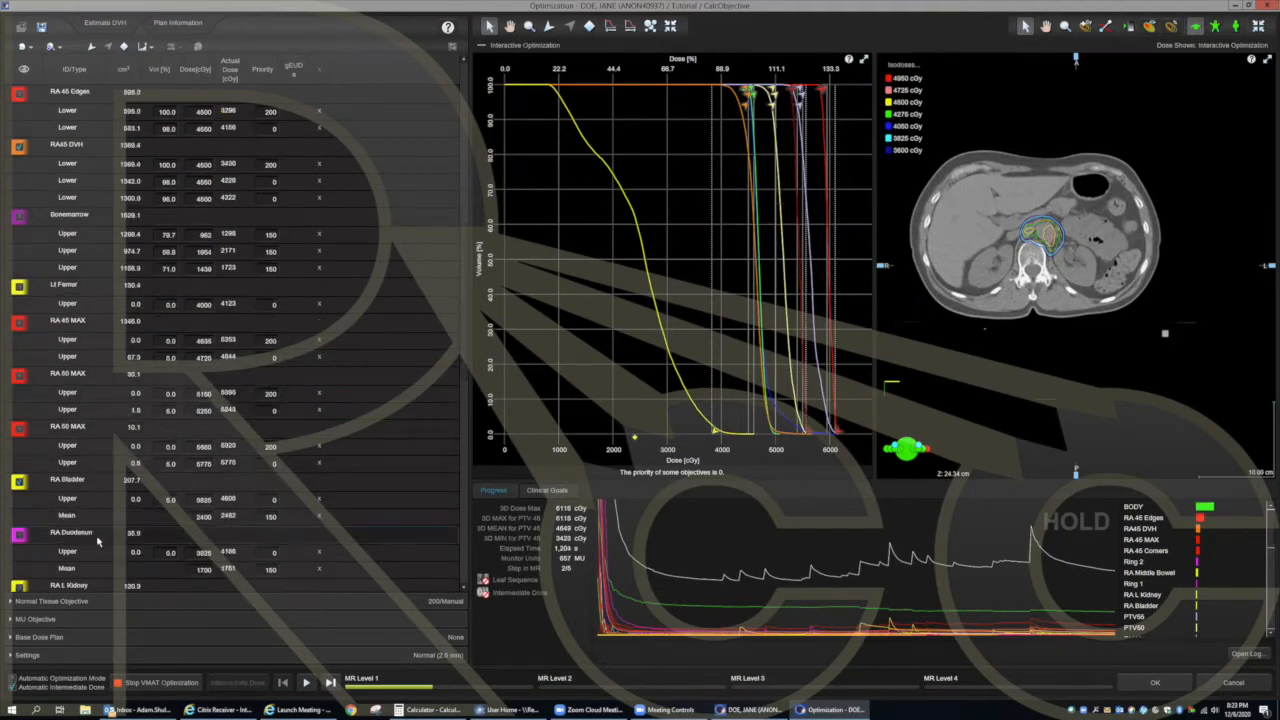
{"action": "left_click", "coordinate": [203, 516]}
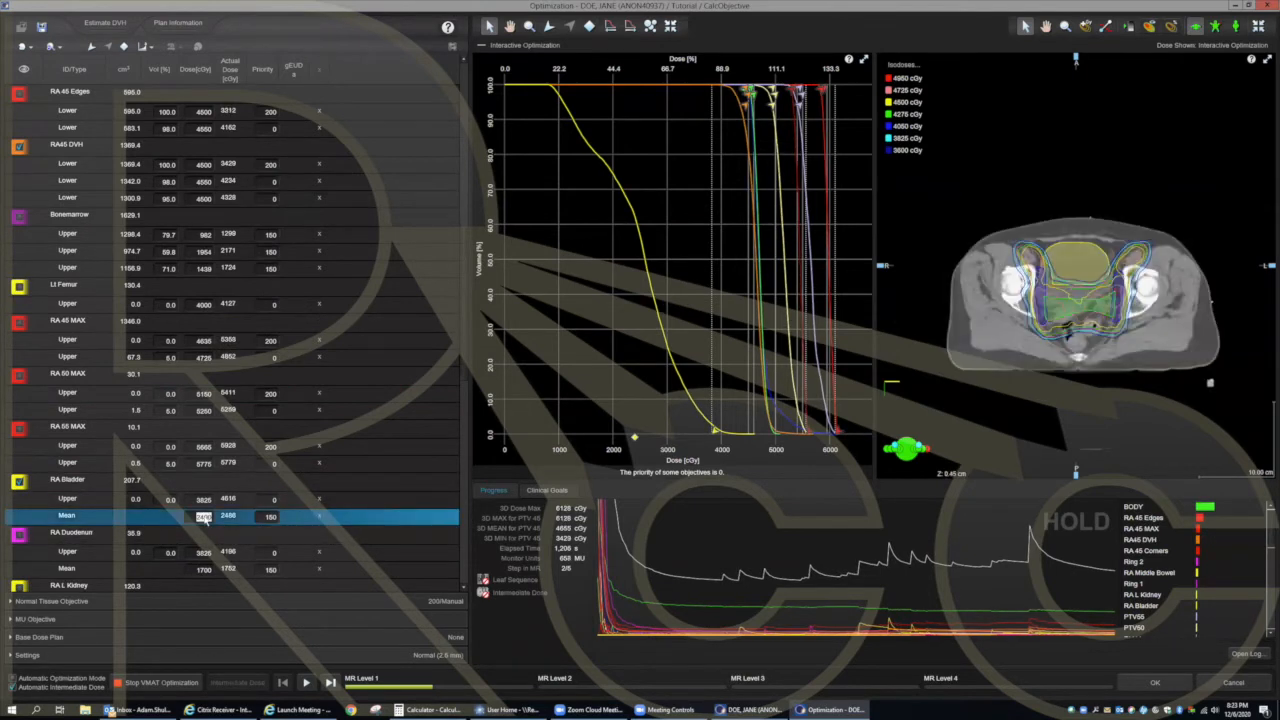
{"action": "type", "text": "2200"}
{"action": "left_click", "coordinate": [265, 517]}
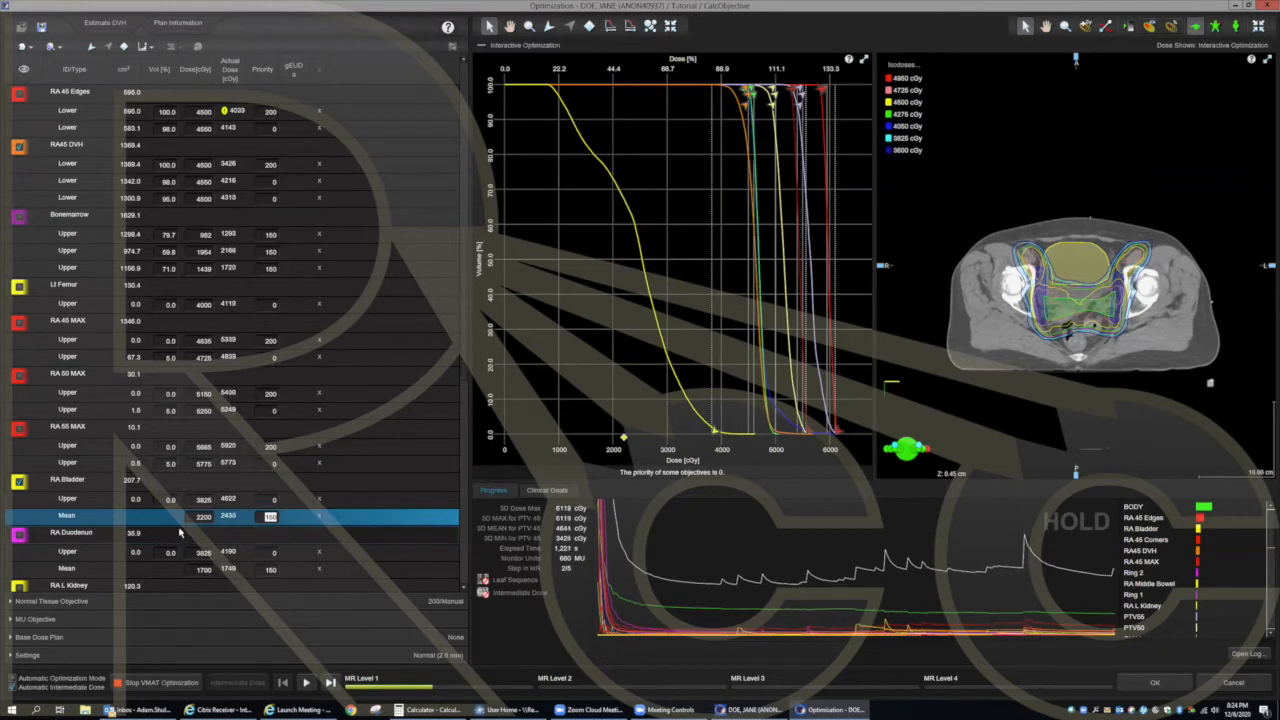
Step: Show RA Duodenum instead of RA Bladder in the DVH and set its mean objective to 1500 cGy
{"action": "scroll", "coordinate": [180, 533], "scroll_direction": "down", "scroll_amount": 1}
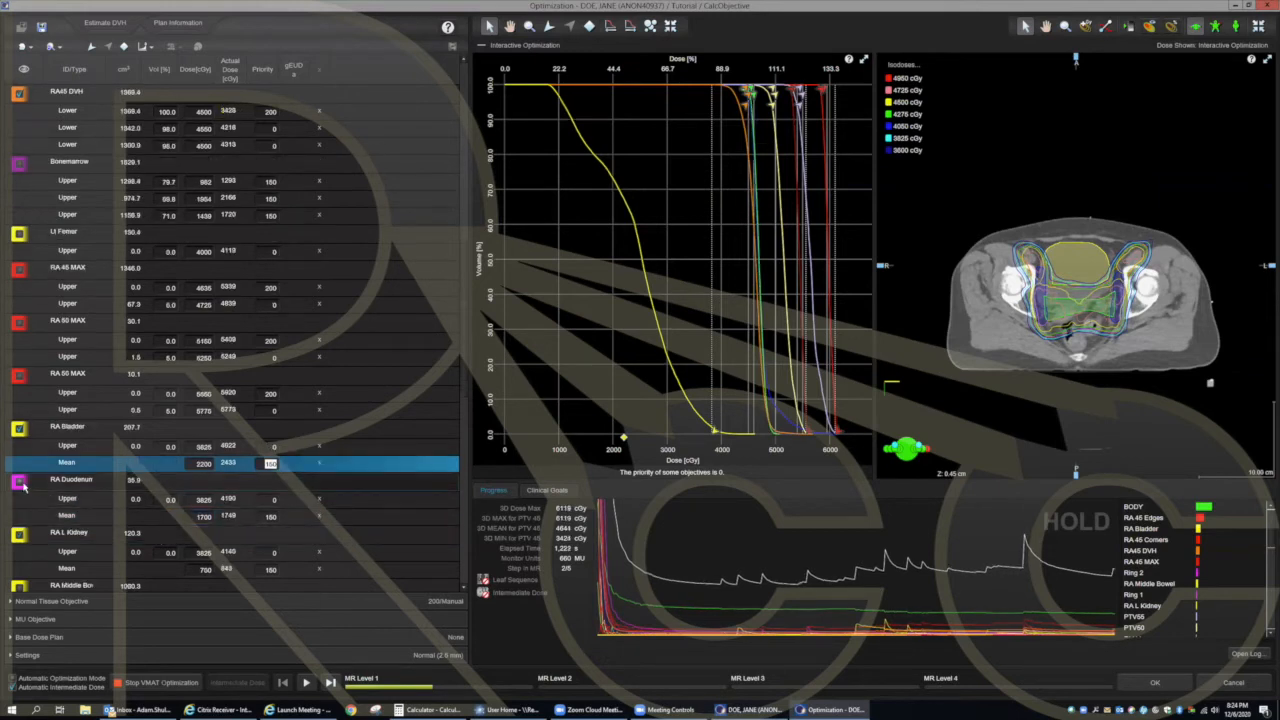
{"action": "left_click", "coordinate": [201, 516]}
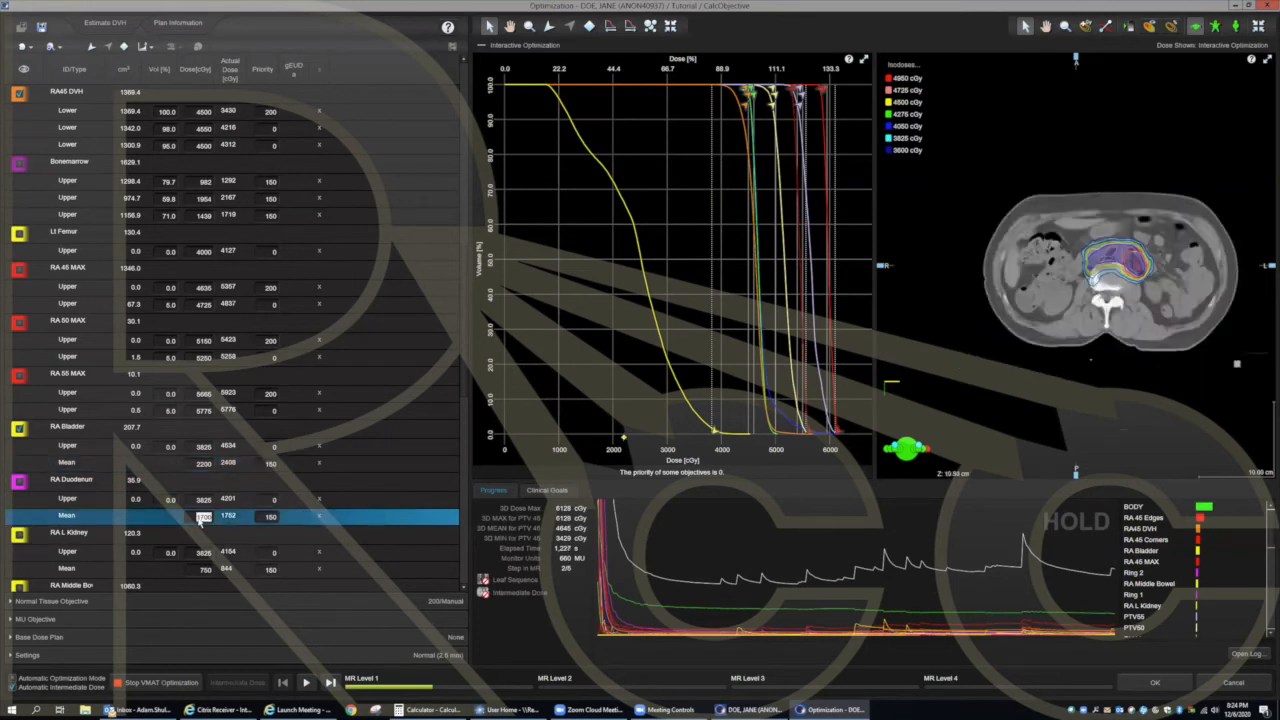
{"action": "left_click", "coordinate": [19, 430]}
{"action": "left_click", "coordinate": [18, 481]}
{"action": "left_click", "coordinate": [203, 518]}
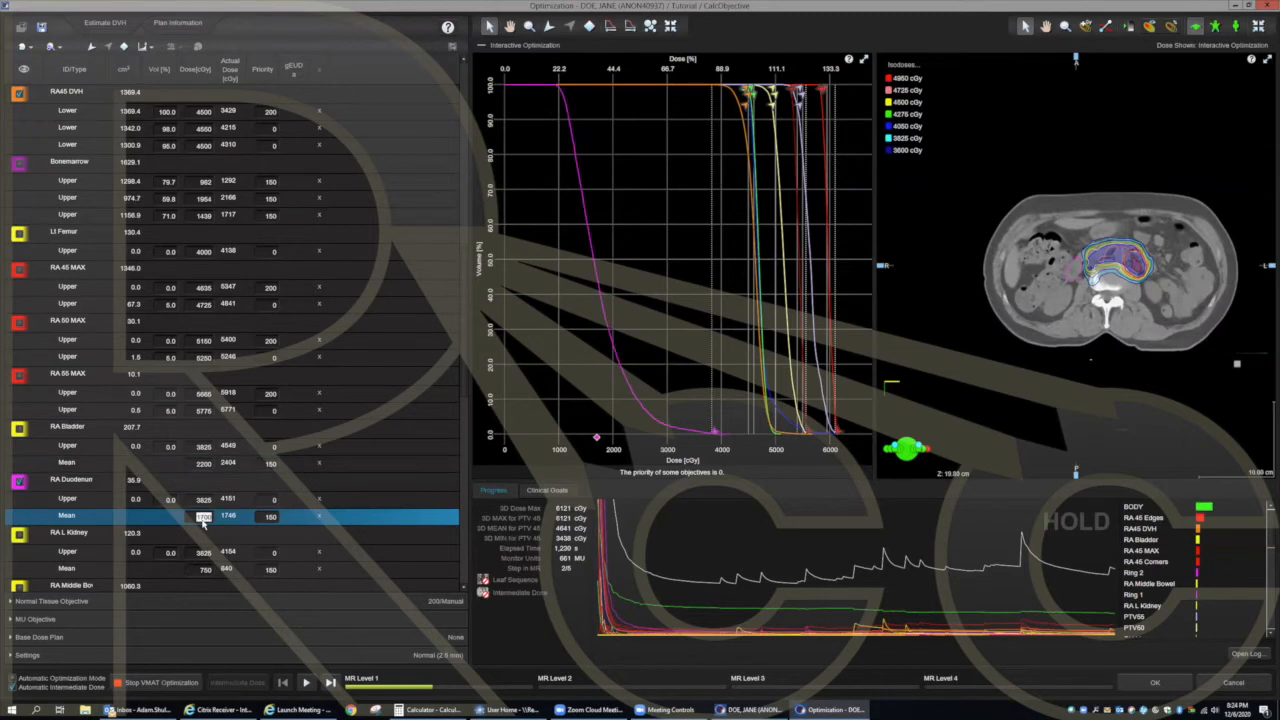
{"action": "type", "text": "1500"}
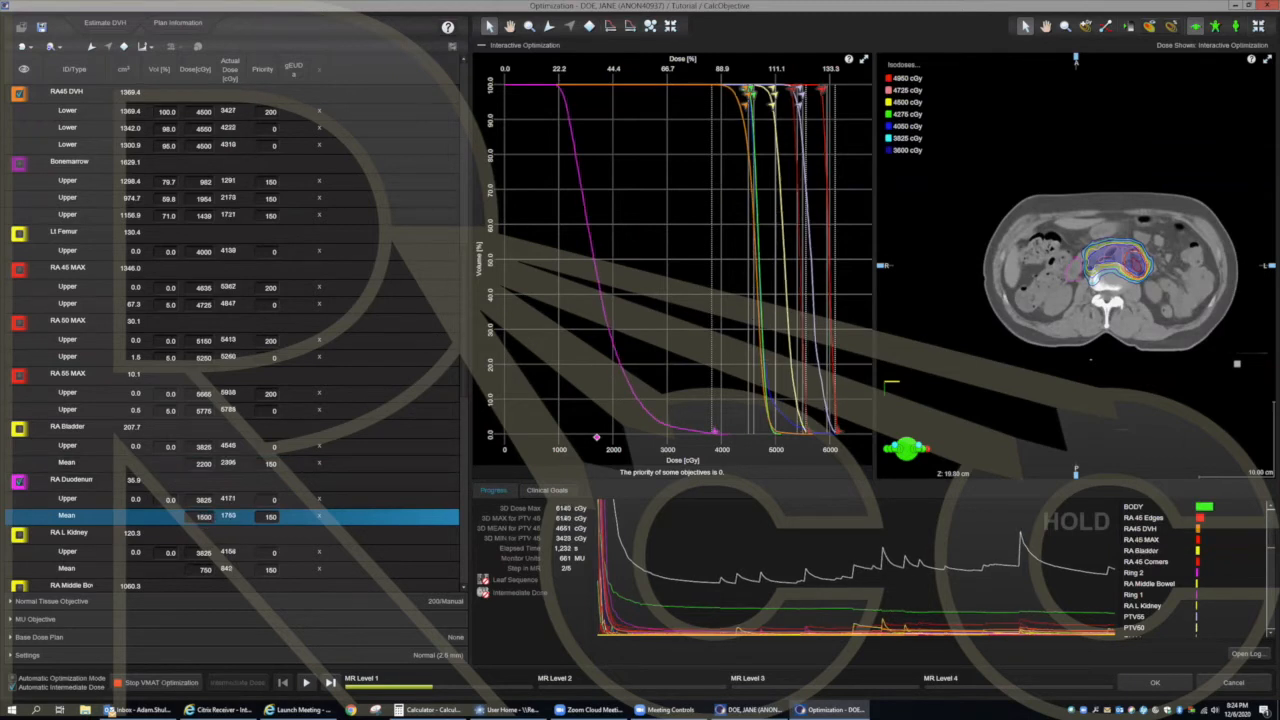
{"action": "left_click", "coordinate": [203, 499]}
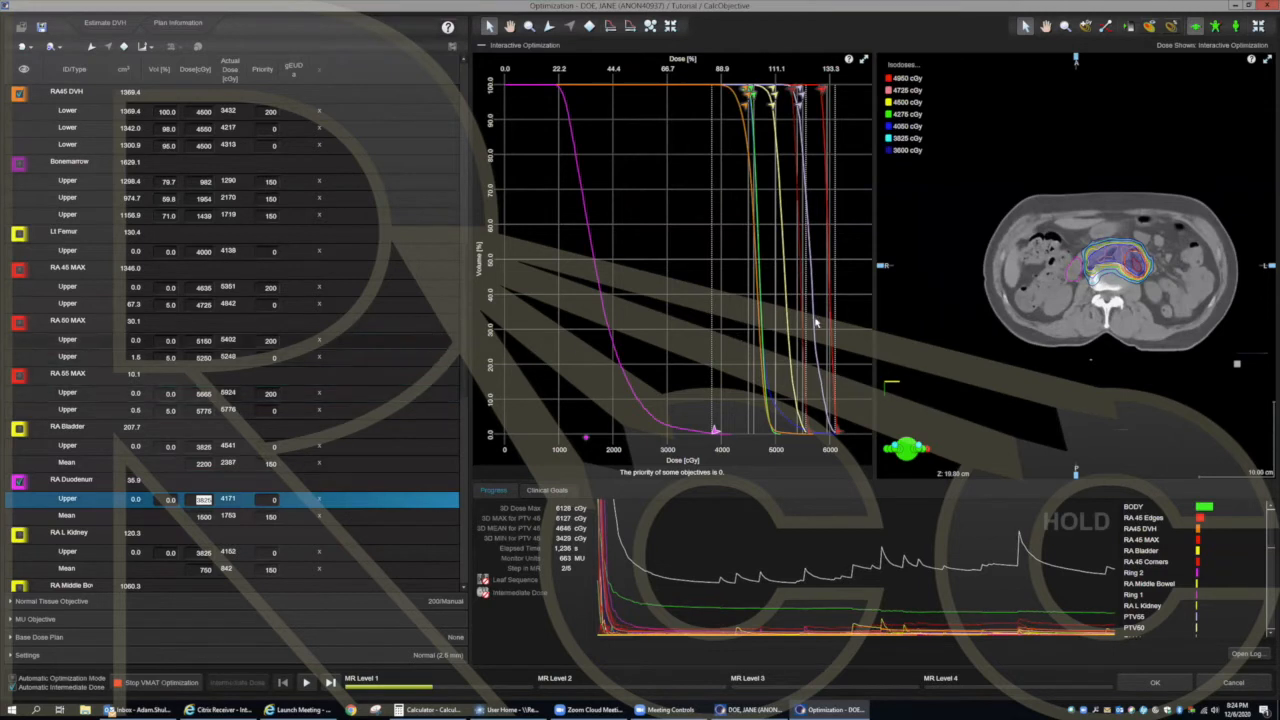
{"action": "mouse_move", "coordinate": [604, 315]}
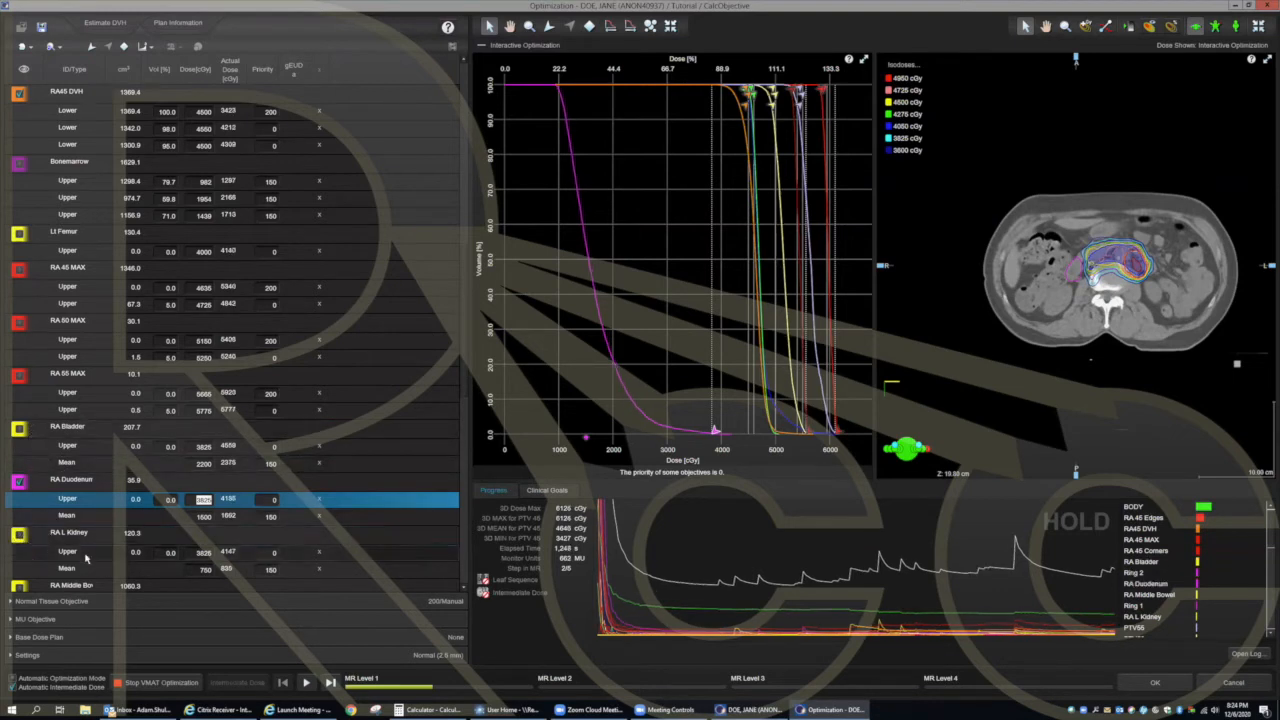
Step: Show RA L Kidney instead of RA Duodenum in the DVH and set its mean objective to 650 cGy
{"action": "left_click", "coordinate": [19, 484]}
{"action": "left_click", "coordinate": [19, 536]}
{"action": "left_click", "coordinate": [205, 569]}
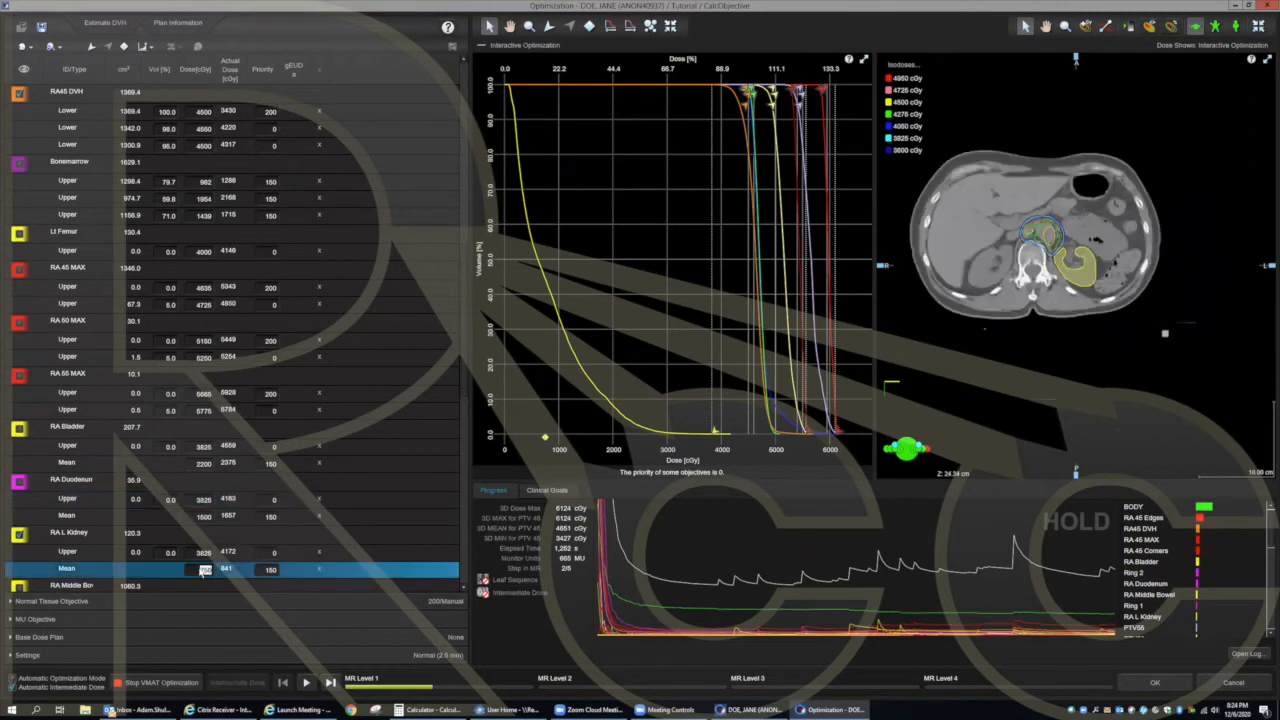
{"action": "type", "text": "650"}
{"action": "key", "text": "Tab"}
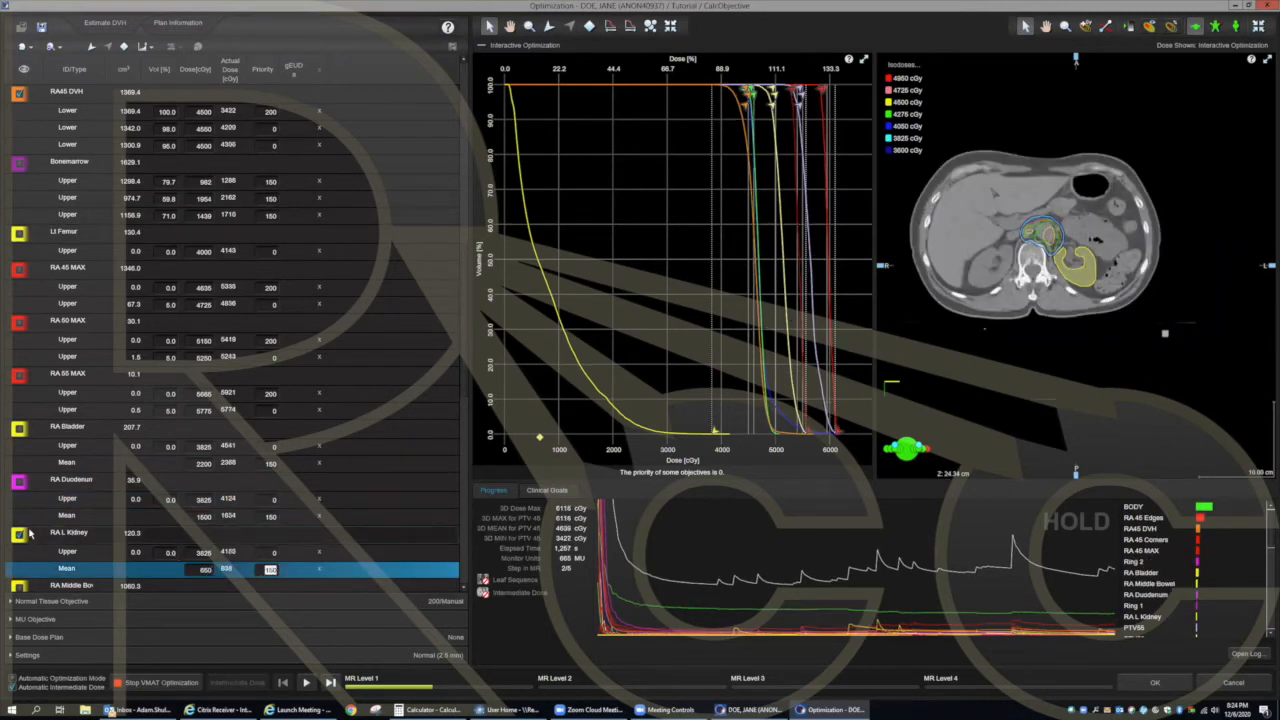
{"action": "scroll", "coordinate": [30, 535], "scroll_direction": "down", "scroll_amount": 3}
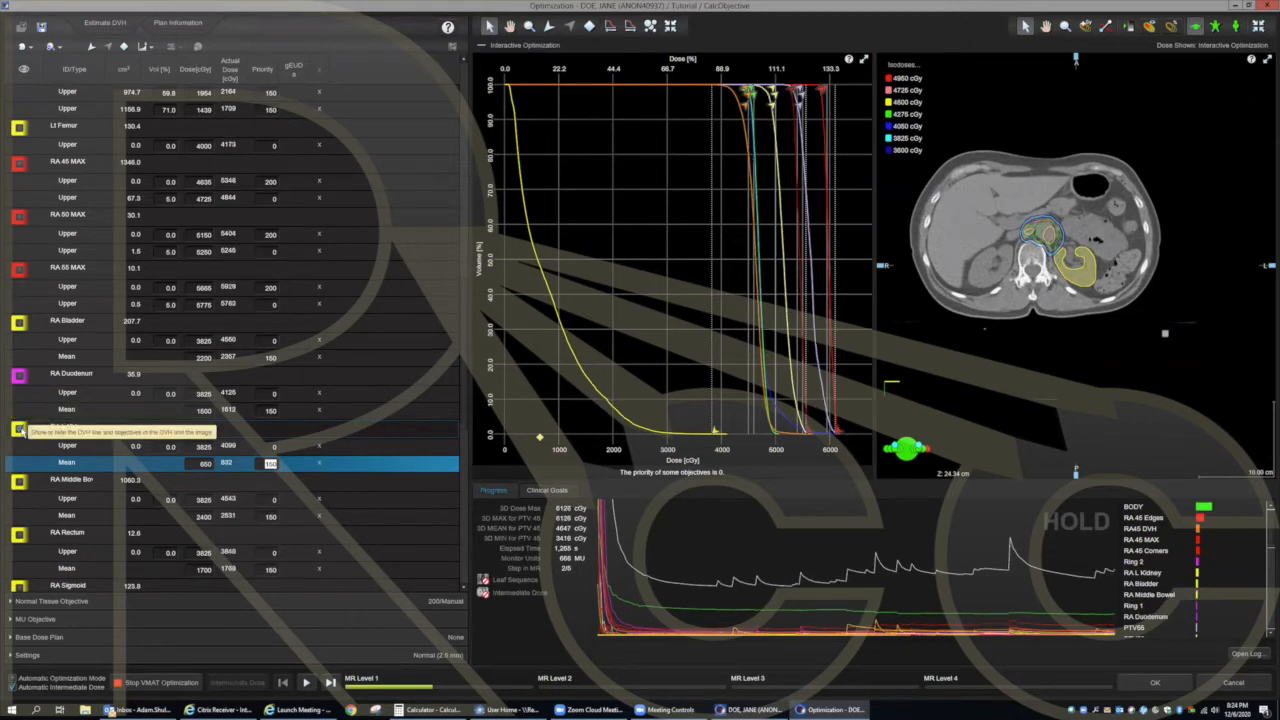
Step: Show RA Middle Bowel instead of RA L Kidney in the DVH and set its mean objective to 2300 cGy
{"action": "left_click", "coordinate": [20, 430]}
{"action": "left_click", "coordinate": [19, 482]}
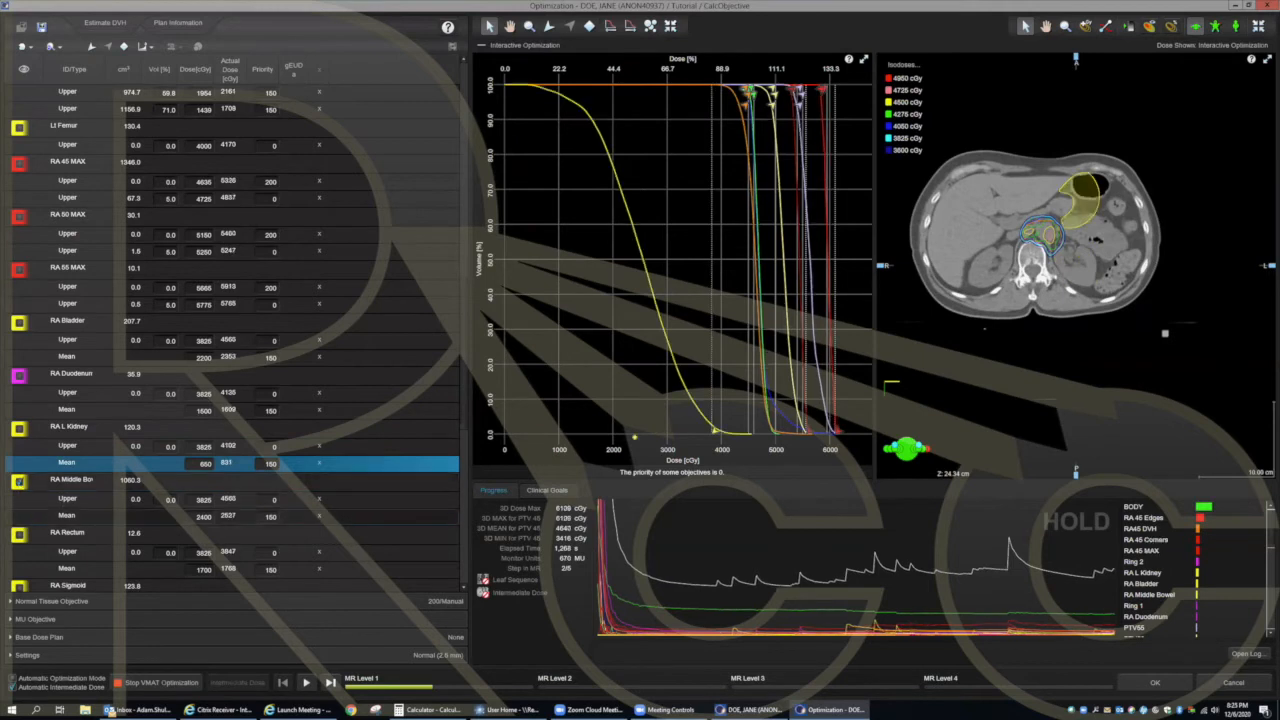
{"action": "left_click", "coordinate": [202, 518]}
{"action": "type", "text": "22"}
{"action": "left_click", "coordinate": [270, 516]}
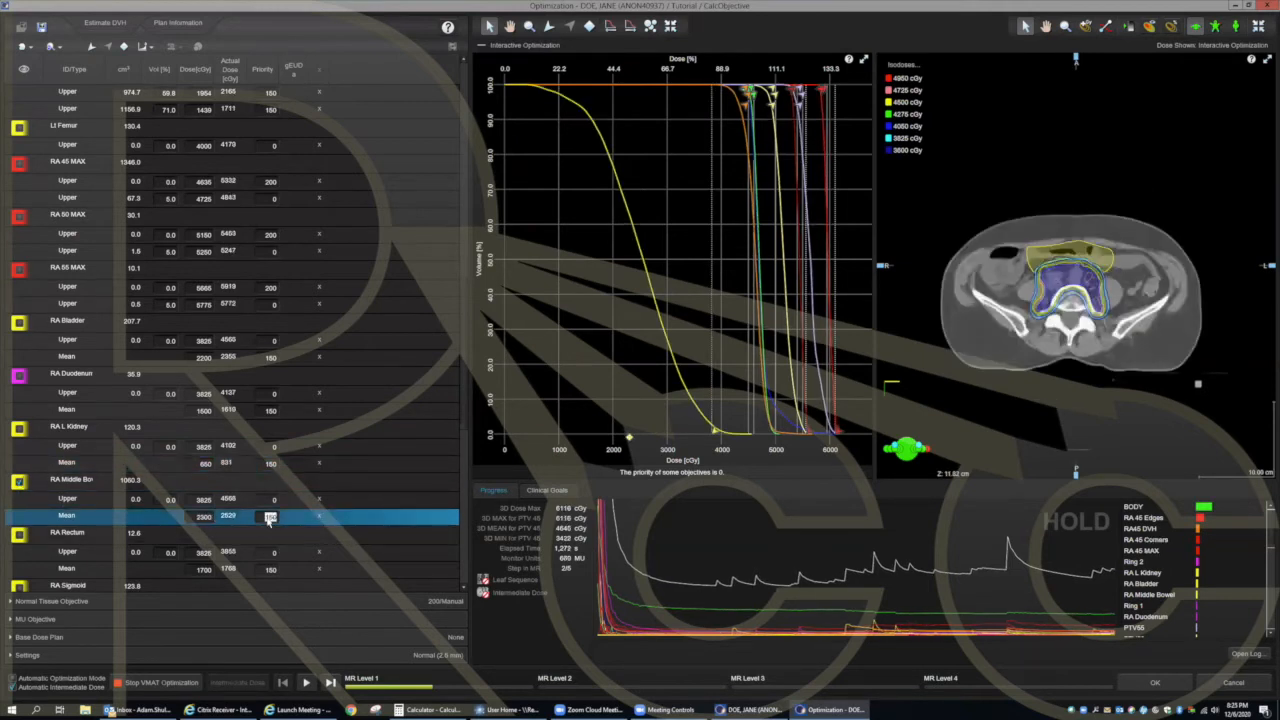
Step: Show RA Rectum instead of RA Middle Bowel in the DVH and set its mean objective to 1500 cGy
{"action": "left_click", "coordinate": [19, 482]}
{"action": "left_click", "coordinate": [19, 535]}
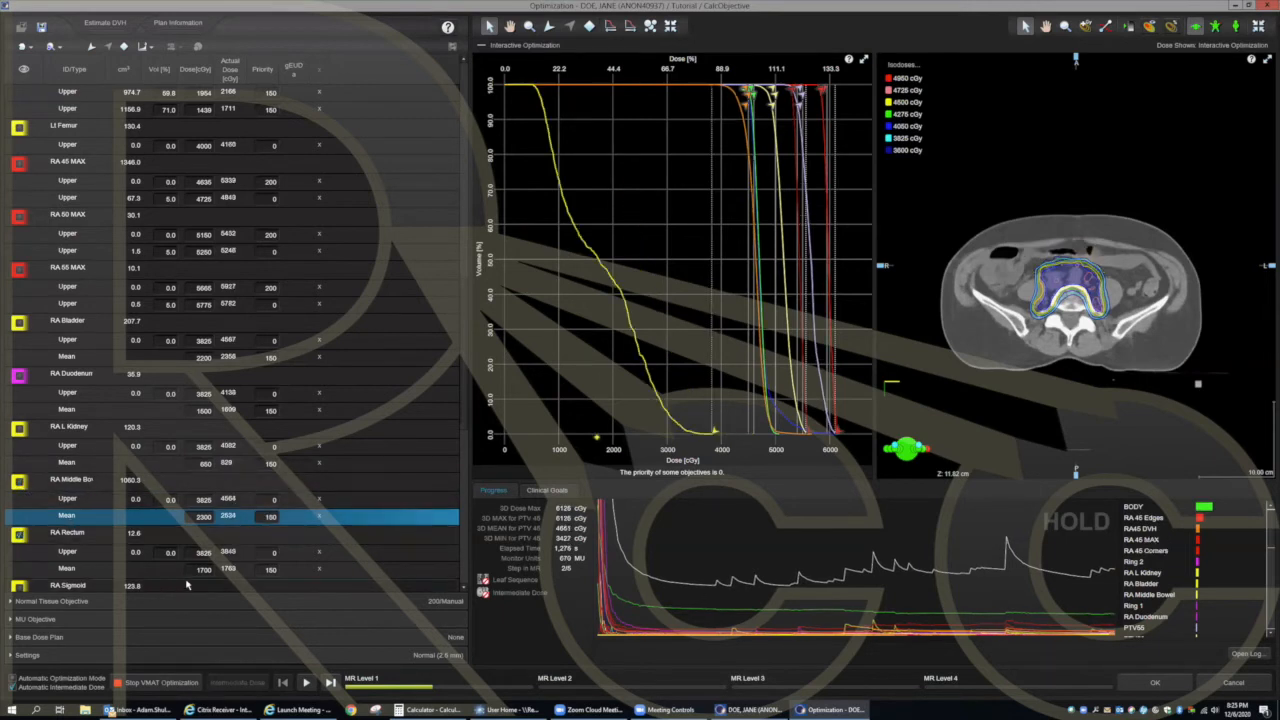
{"action": "left_click", "coordinate": [203, 569]}
{"action": "type", "text": "150"}
{"action": "key", "text": "Tab"}
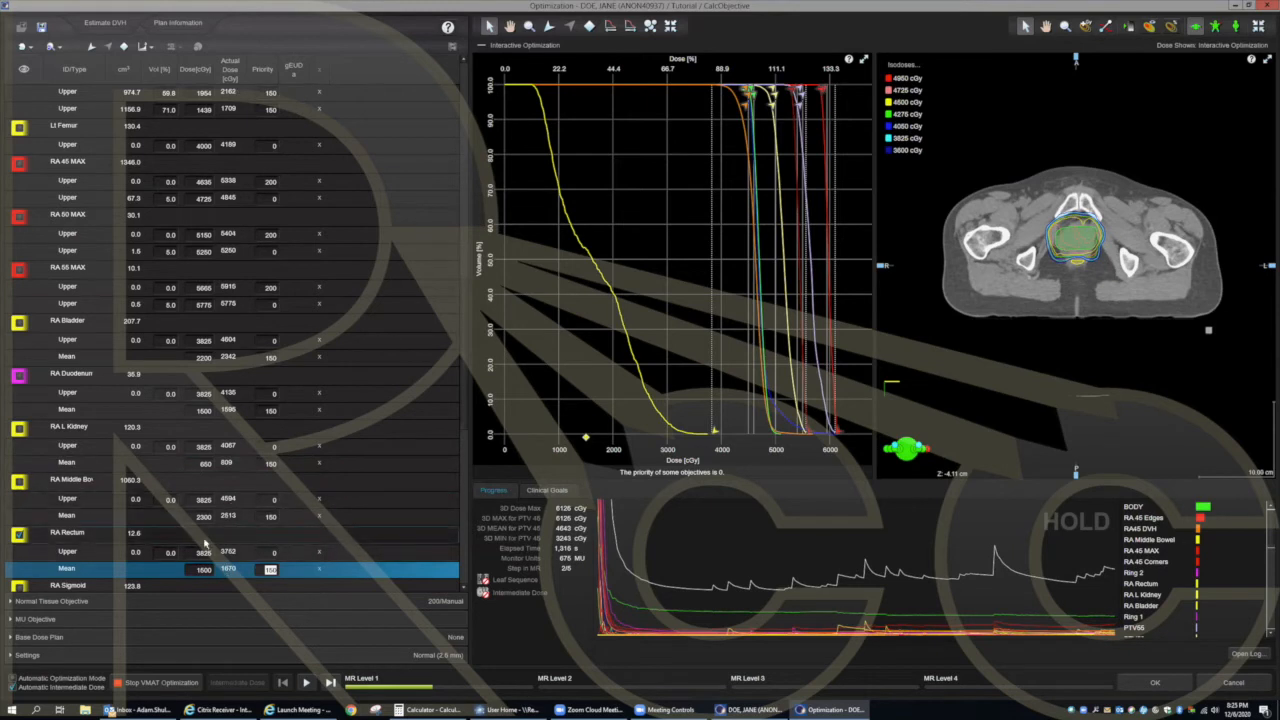
Step: Show RA Sigmoid instead of RA Rectum in the DVH and set its mean objective to 2500 cGy
{"action": "scroll", "coordinate": [60, 550], "scroll_direction": "down", "scroll_amount": 1}
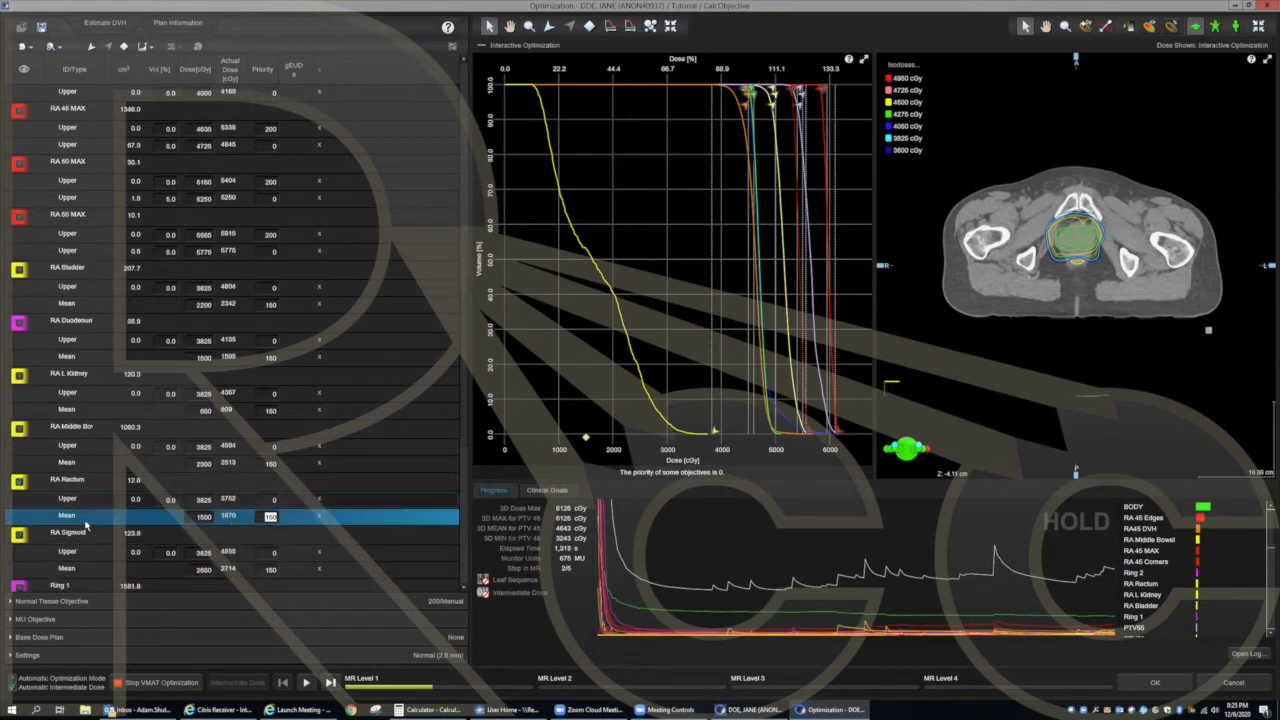
{"action": "left_click", "coordinate": [19, 483]}
{"action": "left_click", "coordinate": [19, 536]}
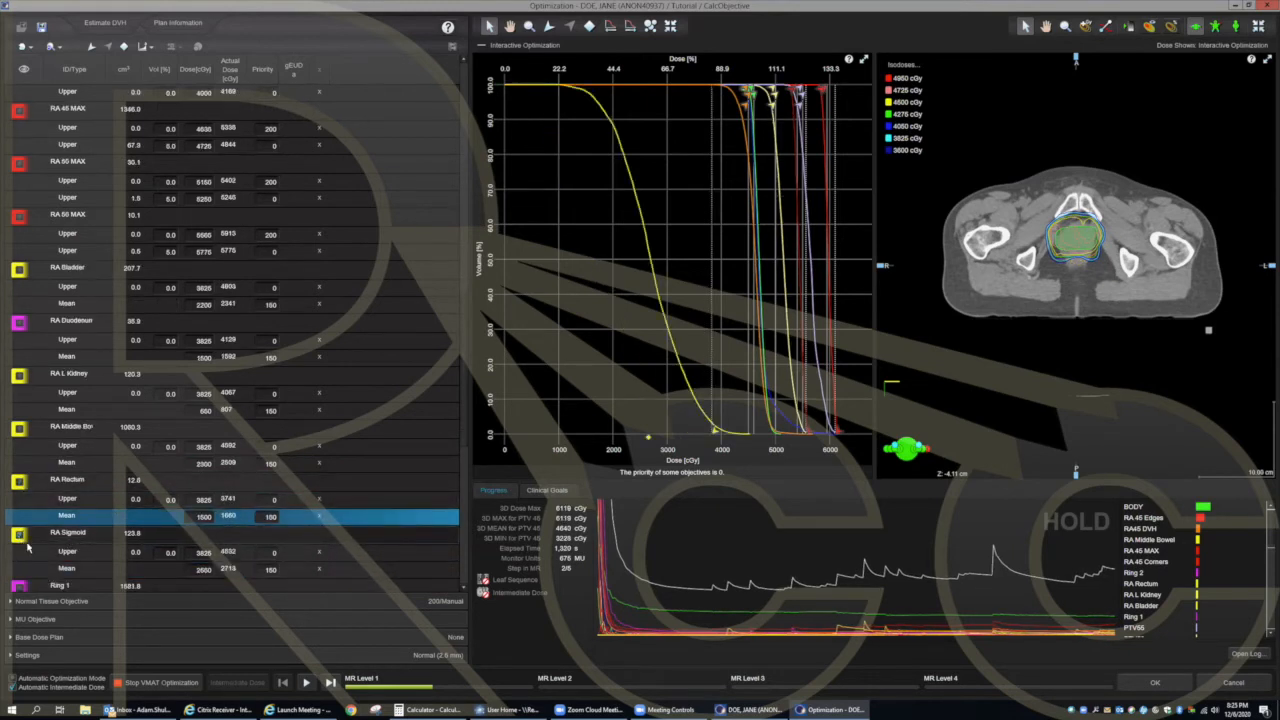
{"action": "left_click", "coordinate": [204, 570]}
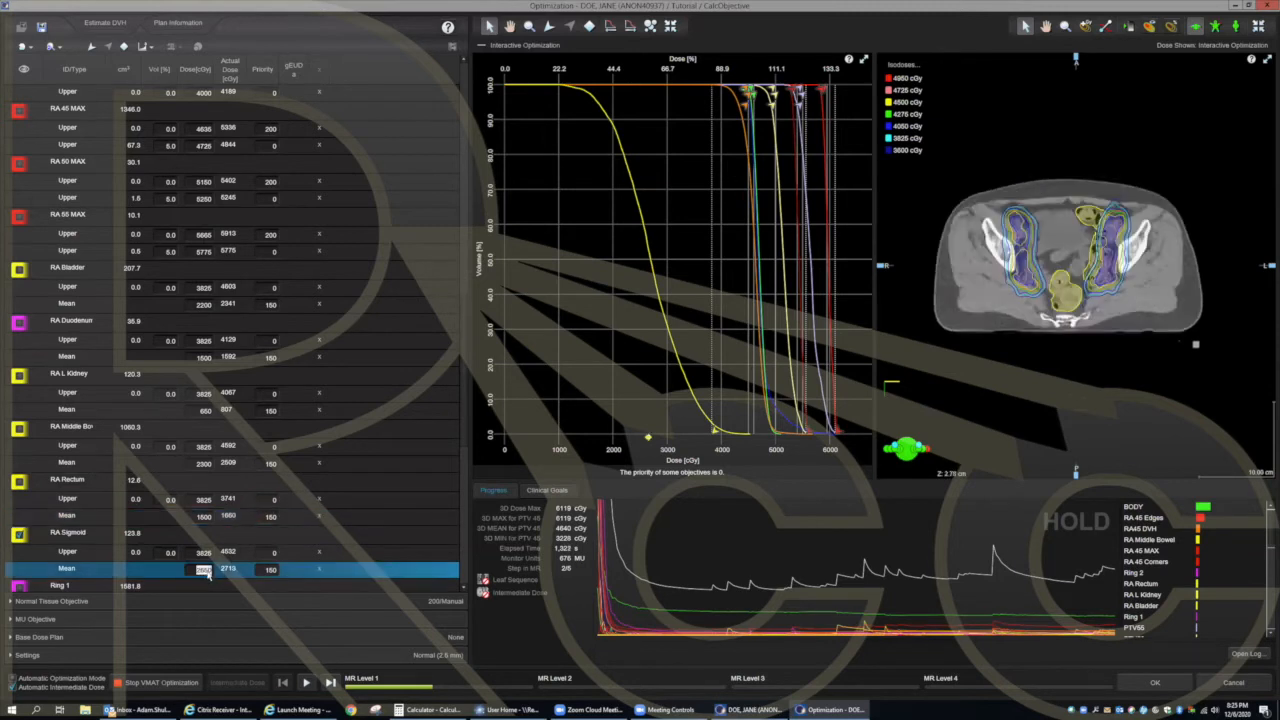
{"action": "type", "text": "2"}
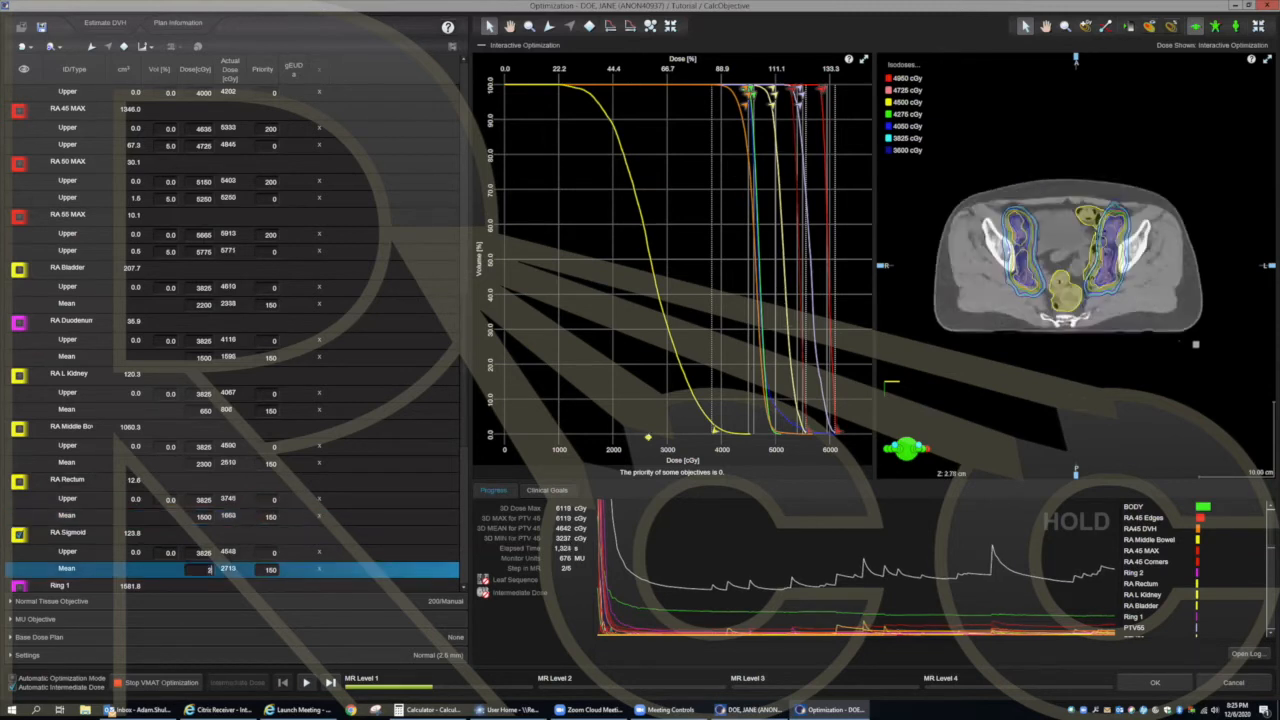
{"action": "type", "text": "500"}
{"action": "key", "text": "Tab"}
{"action": "key", "text": "Return"}
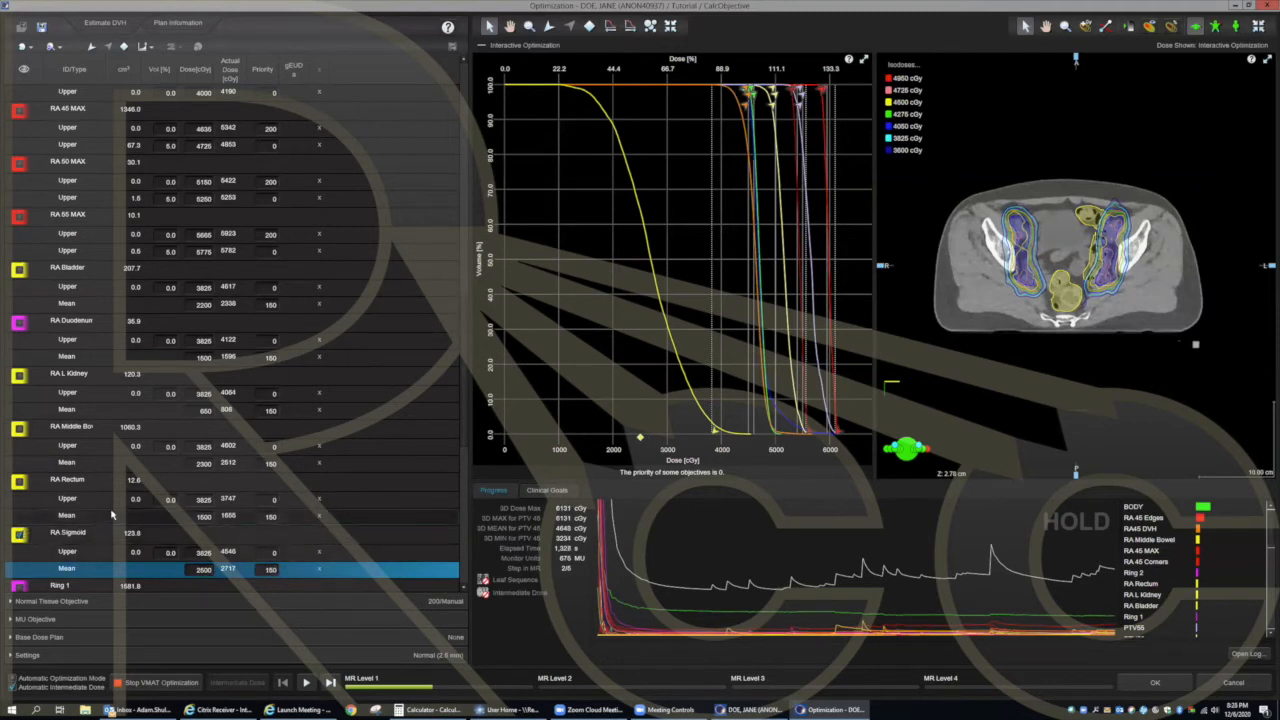
Step: Set the Rt kidney mean objective to 400 cGy and show Rt kidney instead of RA Sigmoid in the DVH
{"action": "left_click", "coordinate": [20, 536]}
{"action": "scroll", "coordinate": [91, 509], "scroll_direction": "down", "scroll_amount": 4}
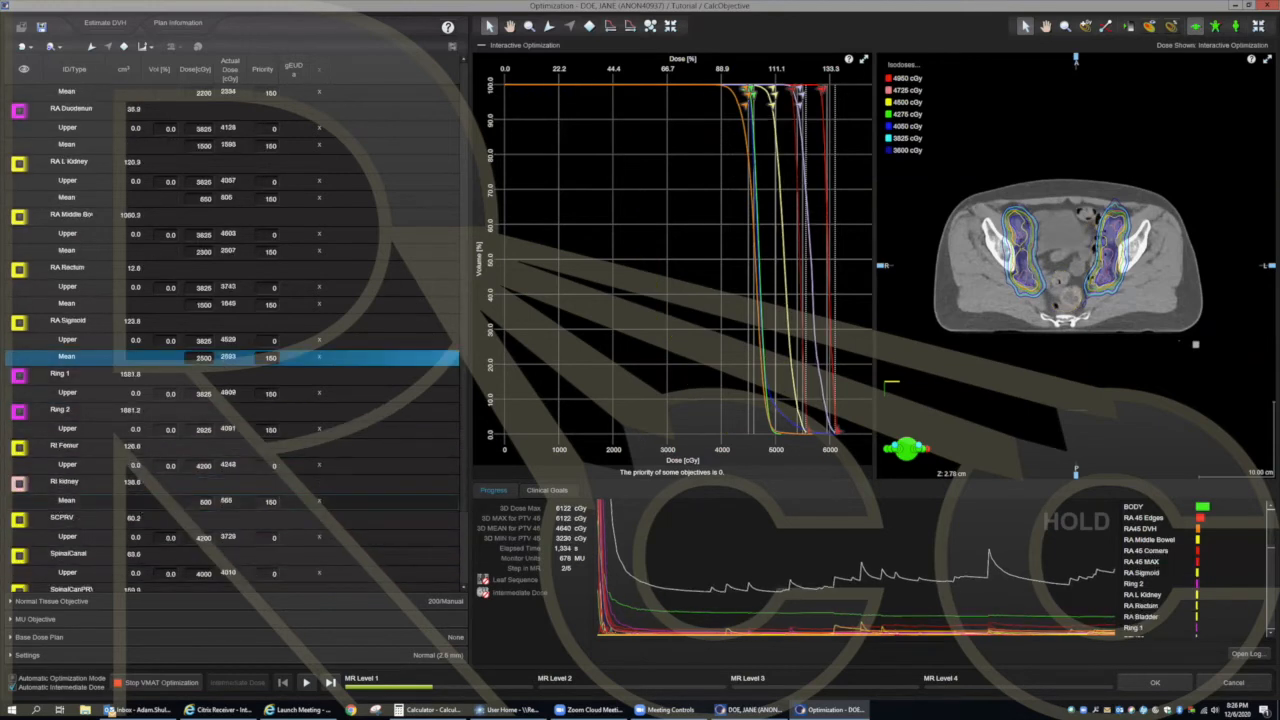
{"action": "left_click", "coordinate": [203, 502]}
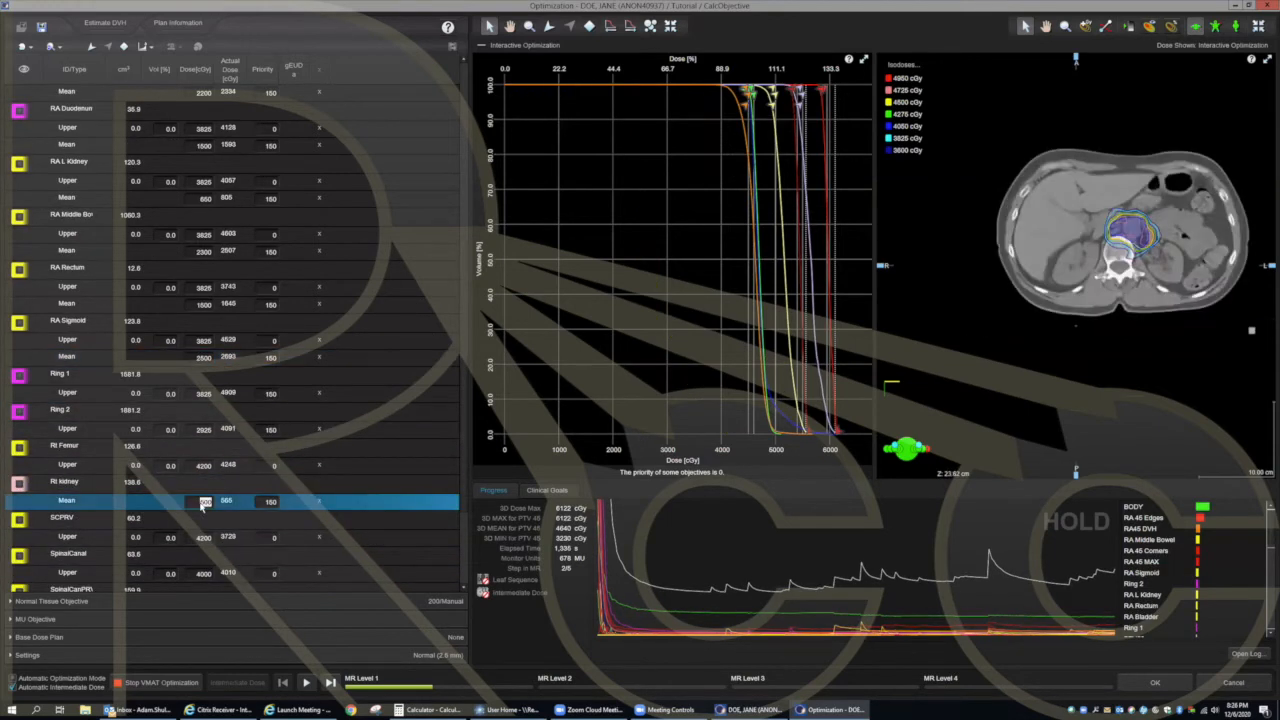
{"action": "type", "text": "40"}
{"action": "key", "text": "Tab"}
{"action": "left_click", "coordinate": [18, 485]}
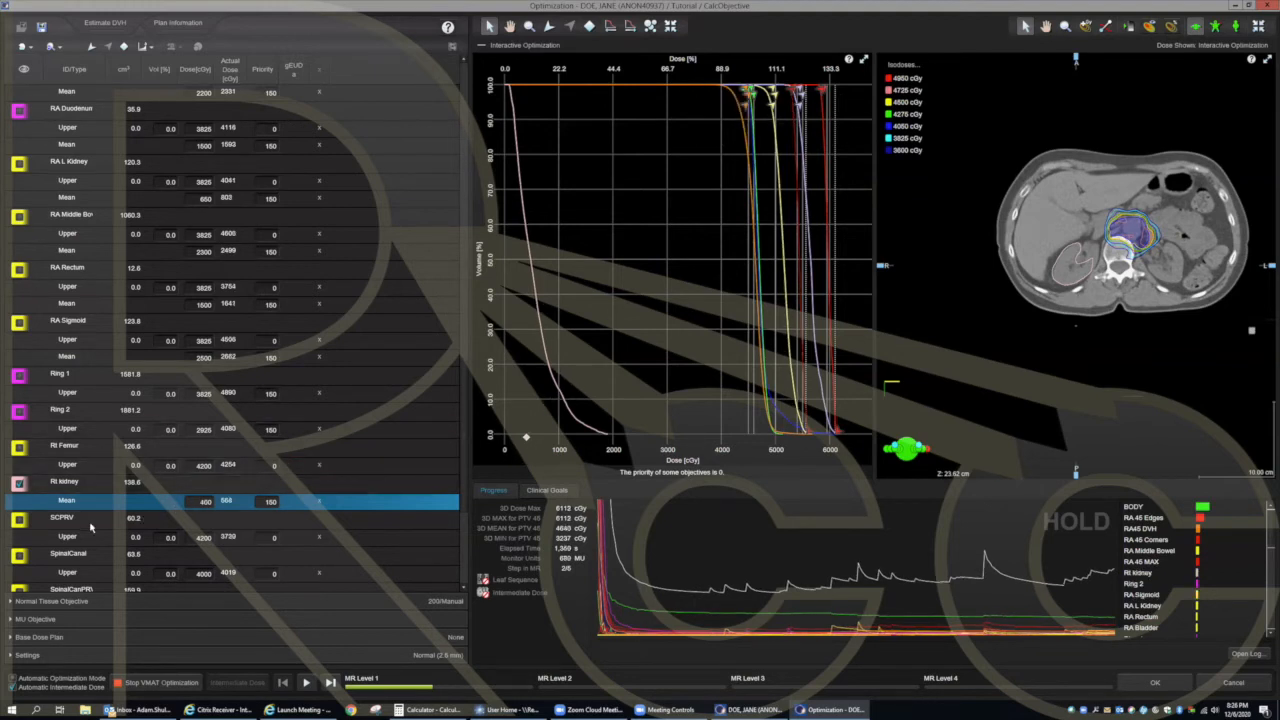
Step: Display Ring 1 and Ring 2 briefly in the DVH to check their curves against their upper objectives
{"action": "scroll", "coordinate": [101, 526], "scroll_direction": "down", "scroll_amount": 2}
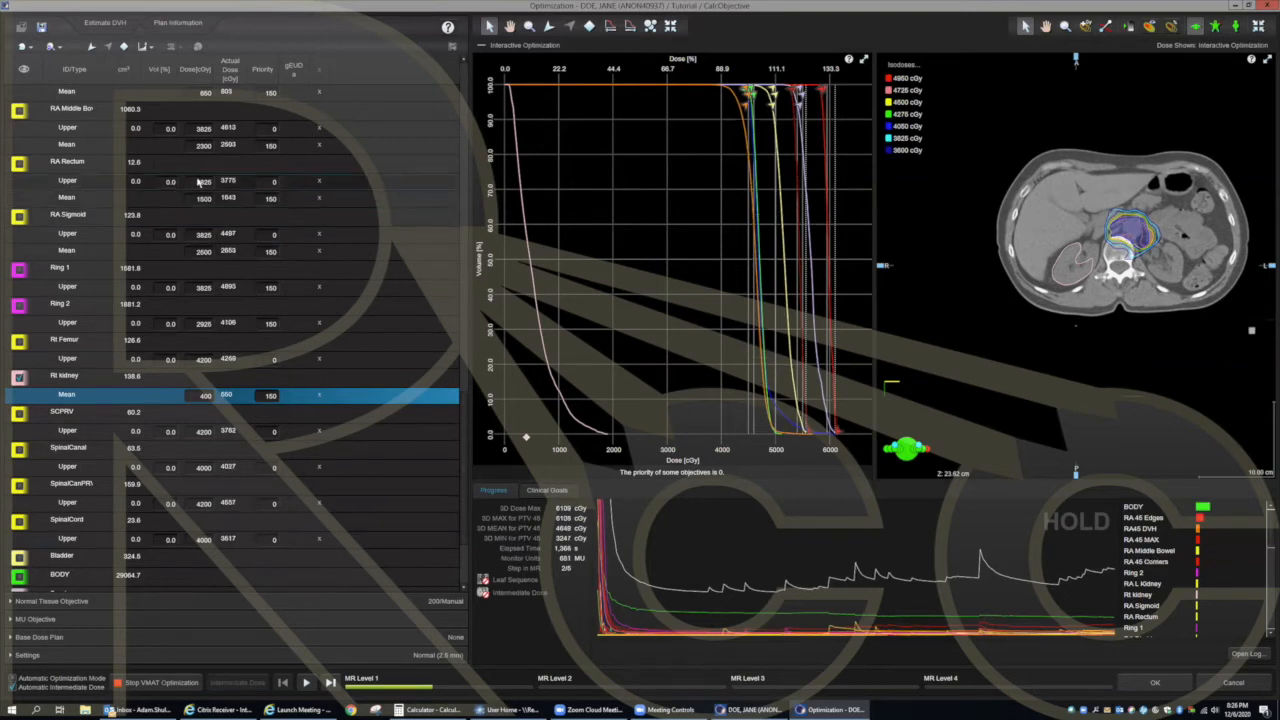
{"action": "scroll", "coordinate": [200, 170], "scroll_direction": "up", "scroll_amount": 1}
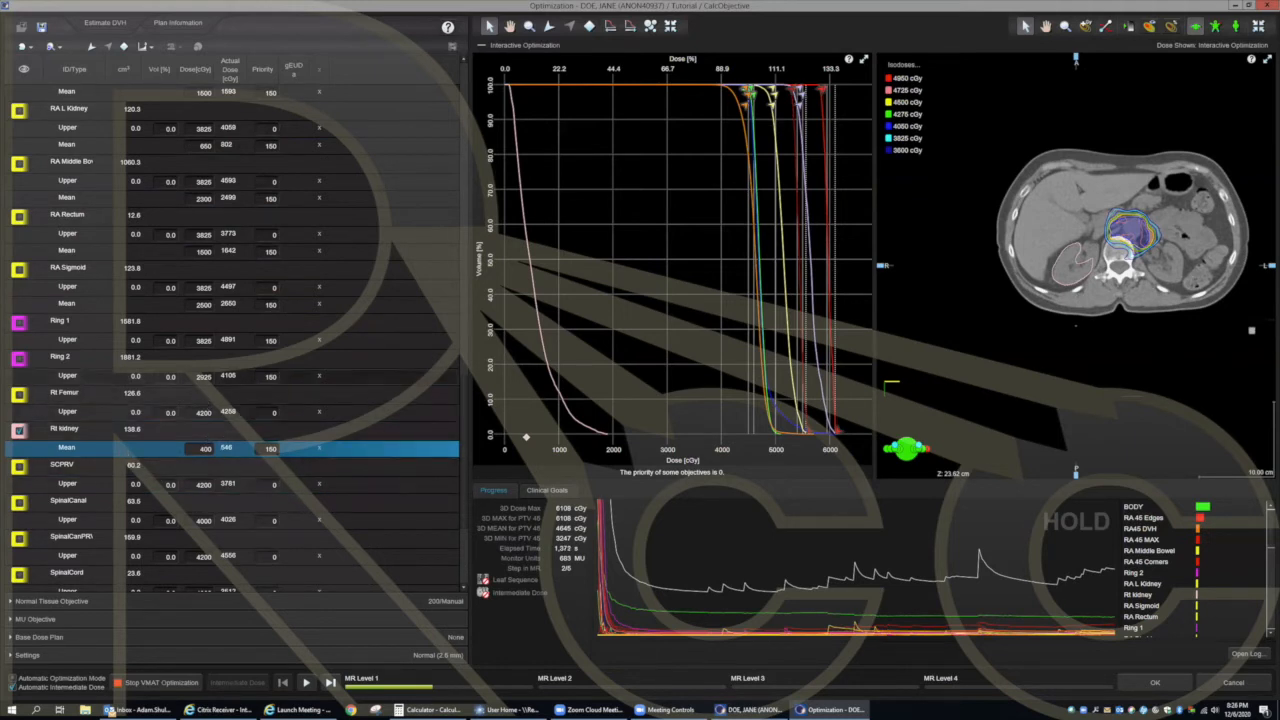
{"action": "left_click", "coordinate": [18, 324]}
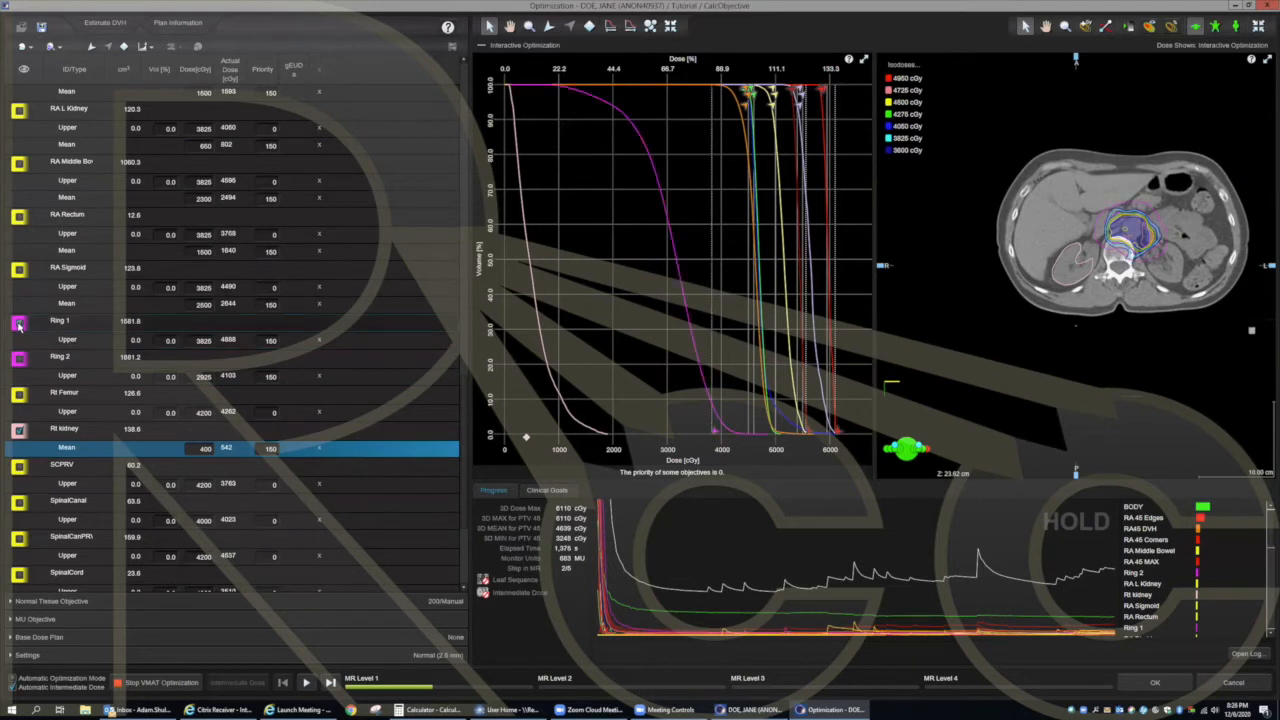
{"action": "left_click", "coordinate": [19, 358]}
{"action": "left_click", "coordinate": [20, 359]}
{"action": "left_click", "coordinate": [19, 324]}
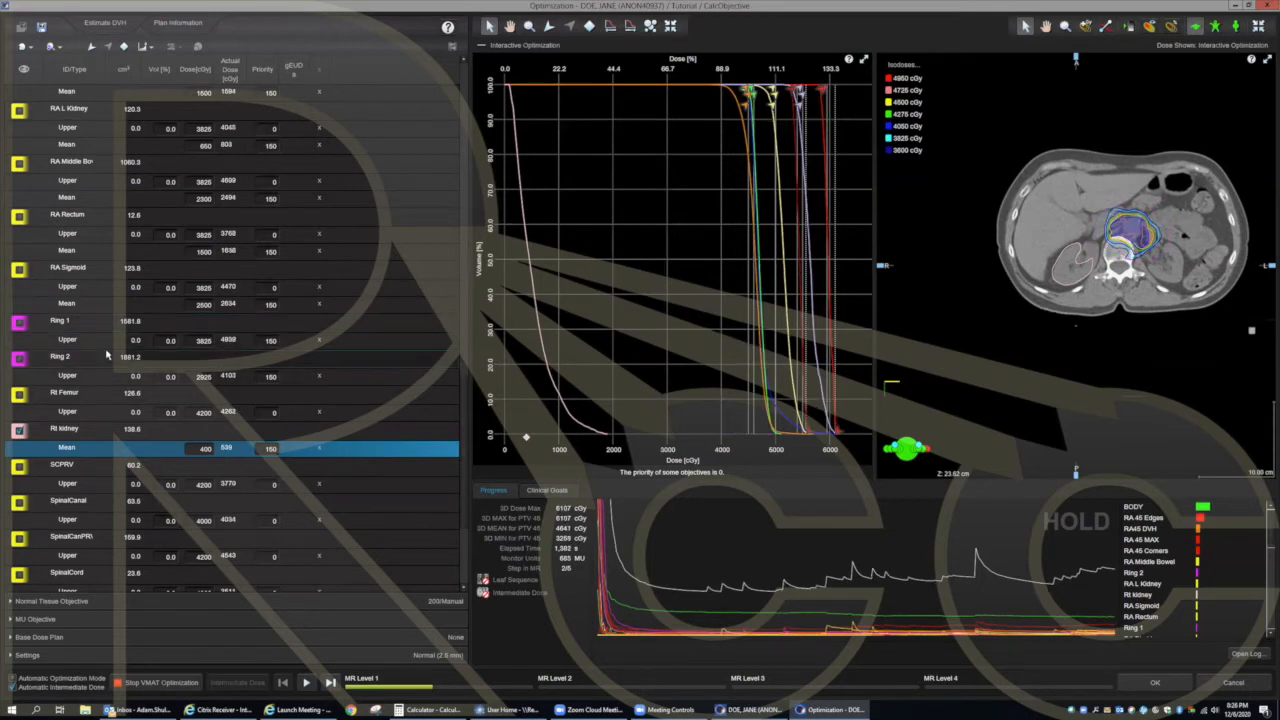
Step: Tighten the RA Duodenum mean objective to 1450 cGy
{"action": "scroll", "coordinate": [62, 280], "scroll_direction": "up", "scroll_amount": 1}
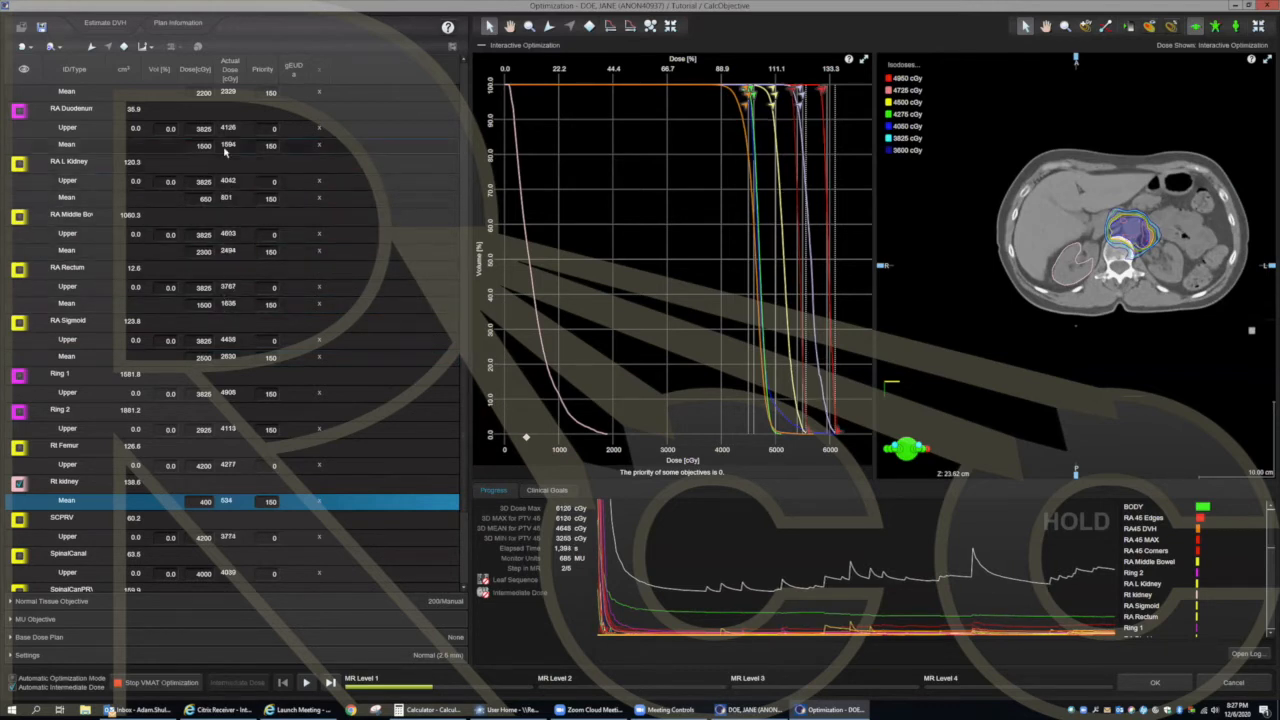
{"action": "scroll", "coordinate": [226, 150], "scroll_direction": "up", "scroll_amount": 1}
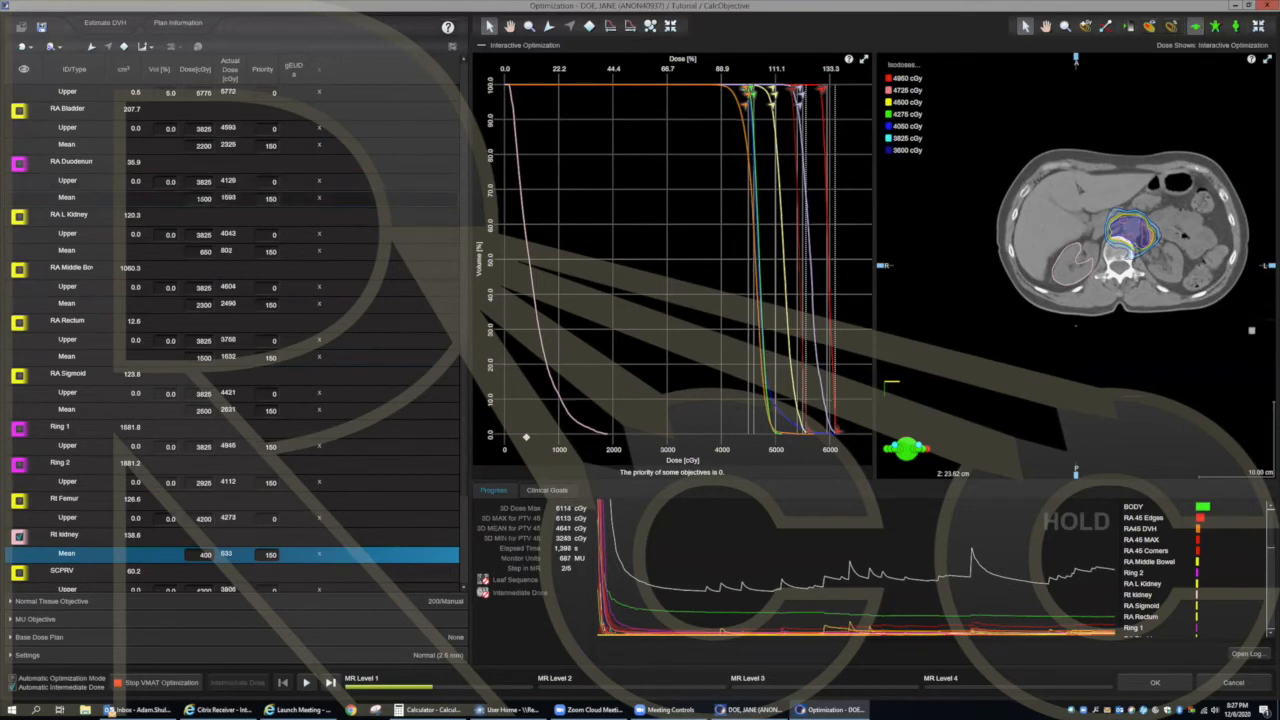
{"action": "left_click", "coordinate": [203, 198]}
{"action": "left_click", "coordinate": [203, 198]}
{"action": "type", "text": "1450"}
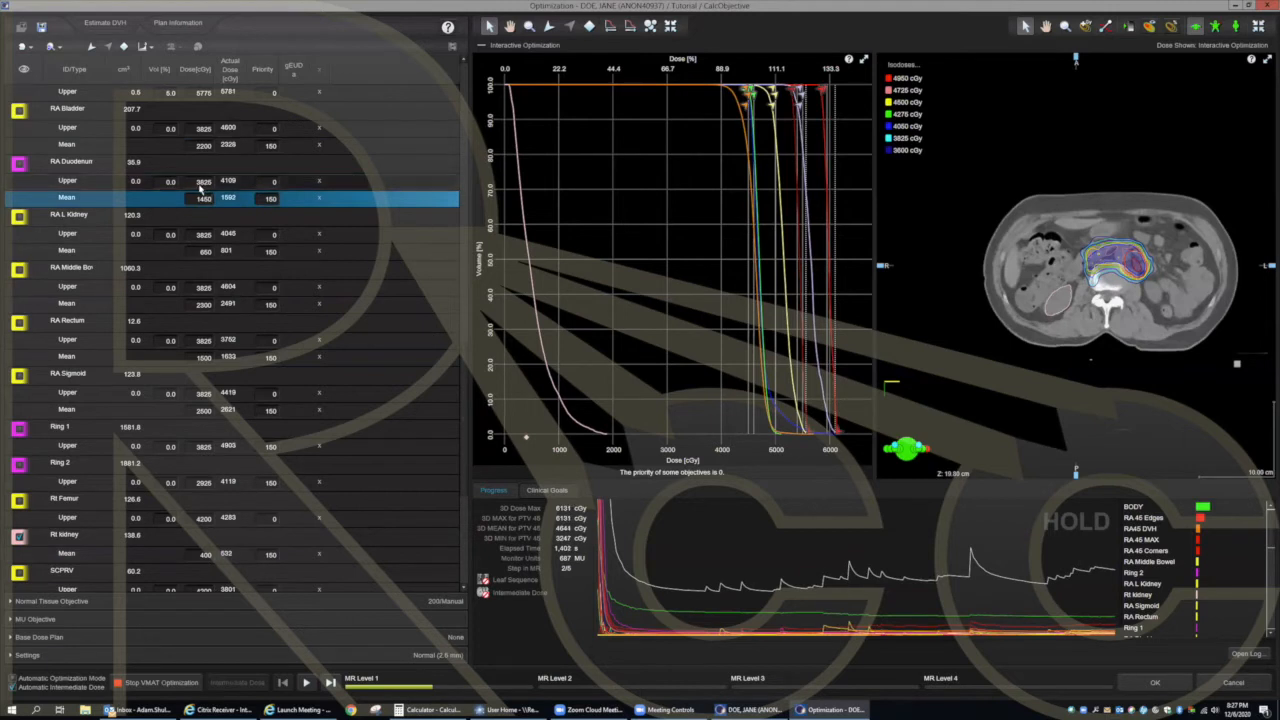
{"action": "left_click", "coordinate": [203, 181]}
Step: Resume the held optimization and put it back on hold at step 3/5 of MR level 1
{"action": "scroll", "coordinate": [211, 177], "scroll_direction": "up", "scroll_amount": 2}
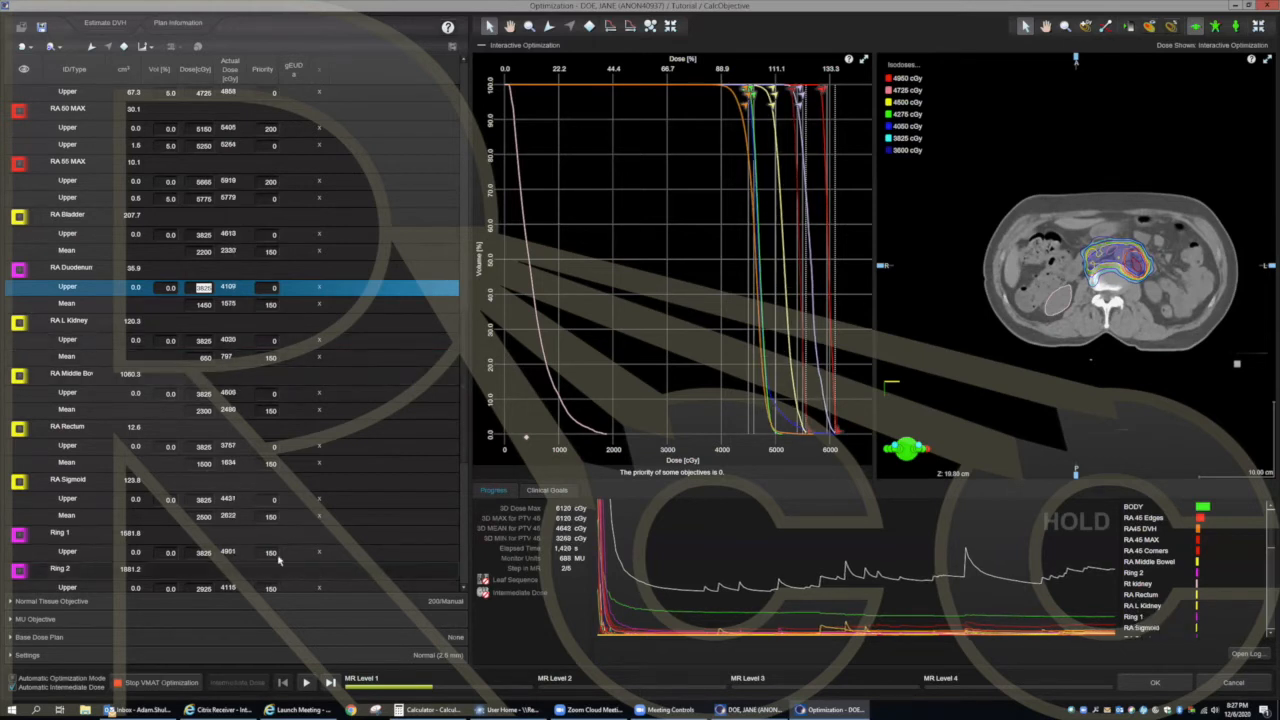
{"action": "scroll", "coordinate": [160, 373], "scroll_direction": "up", "scroll_amount": 3}
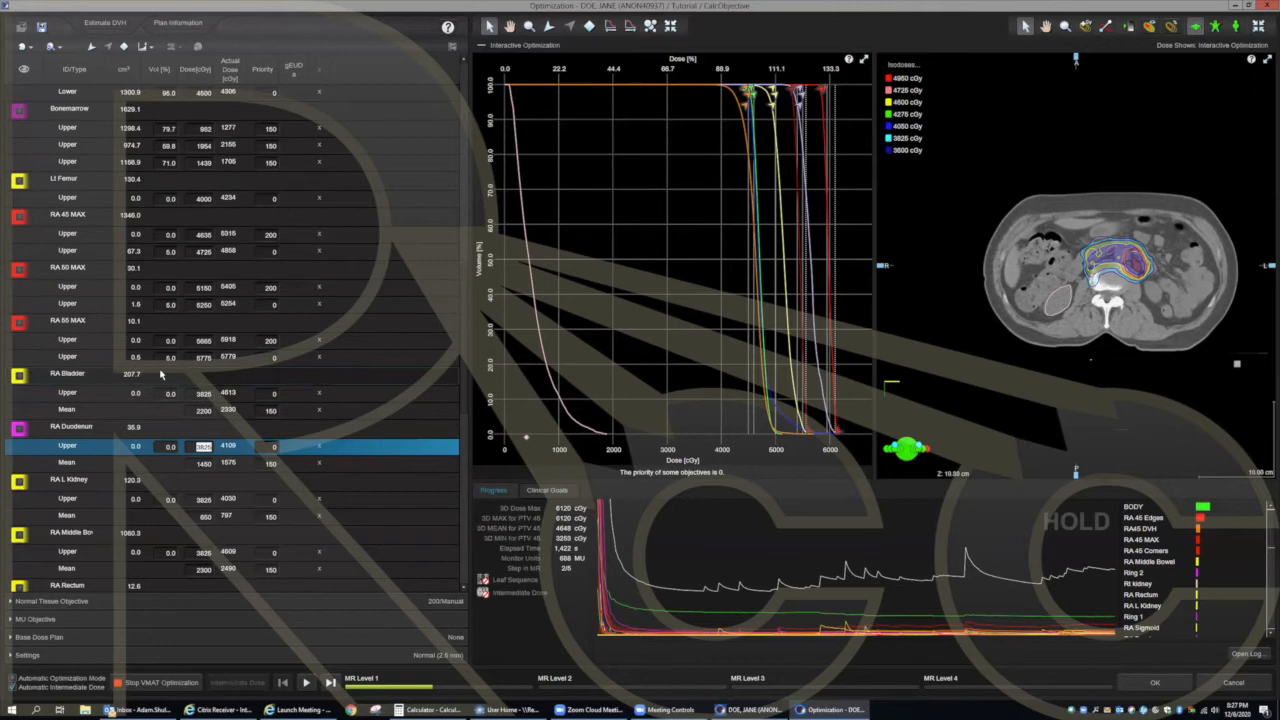
{"action": "scroll", "coordinate": [160, 373], "scroll_direction": "up", "scroll_amount": 1}
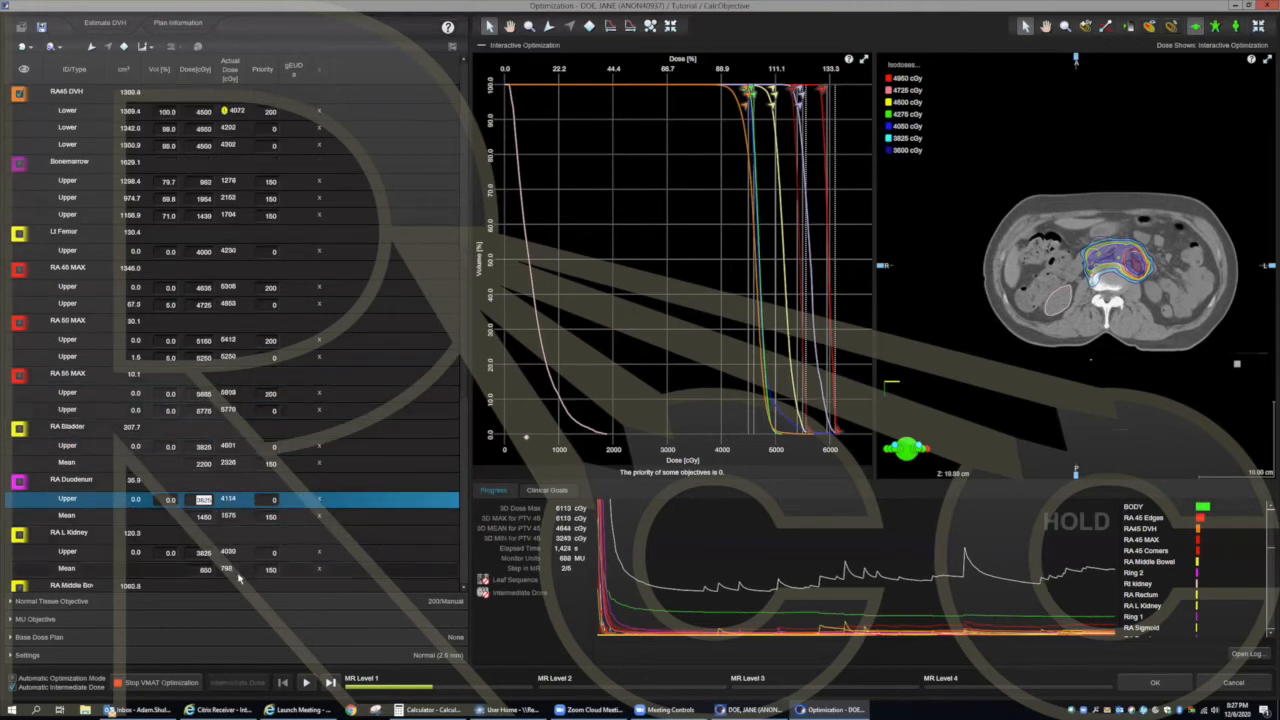
{"action": "left_click", "coordinate": [306, 682]}
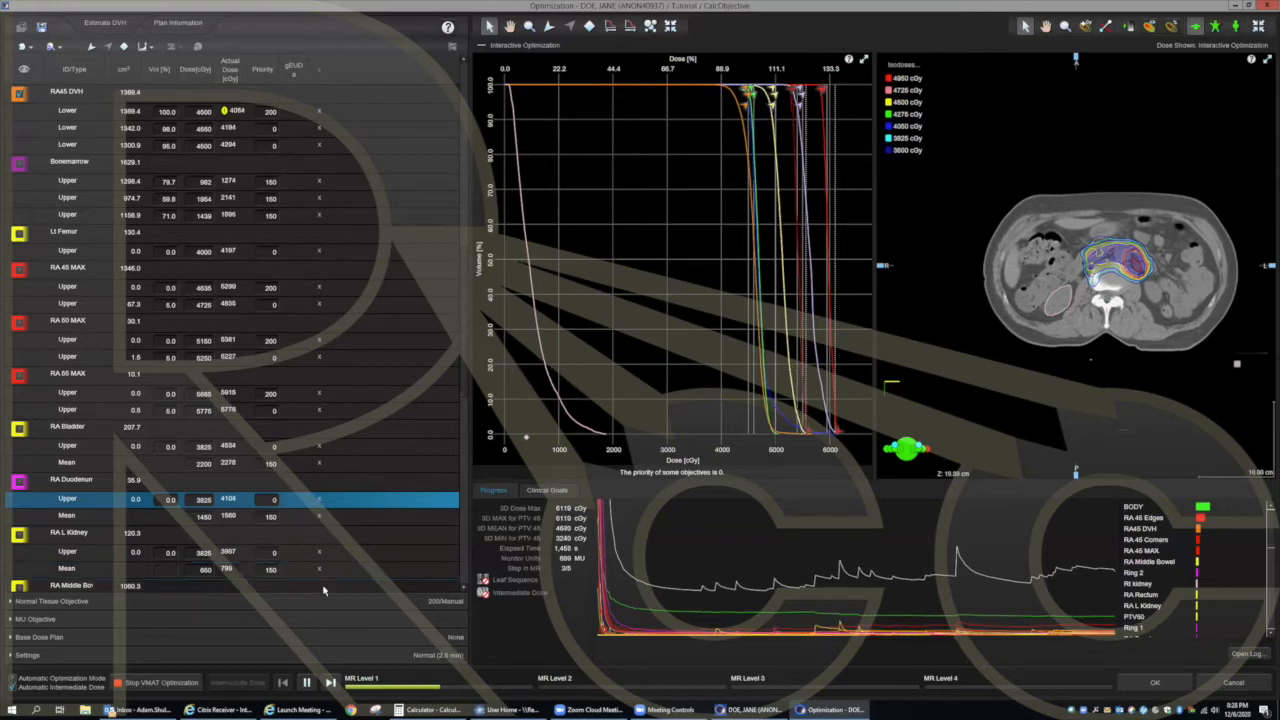
{"action": "left_click", "coordinate": [307, 683]}
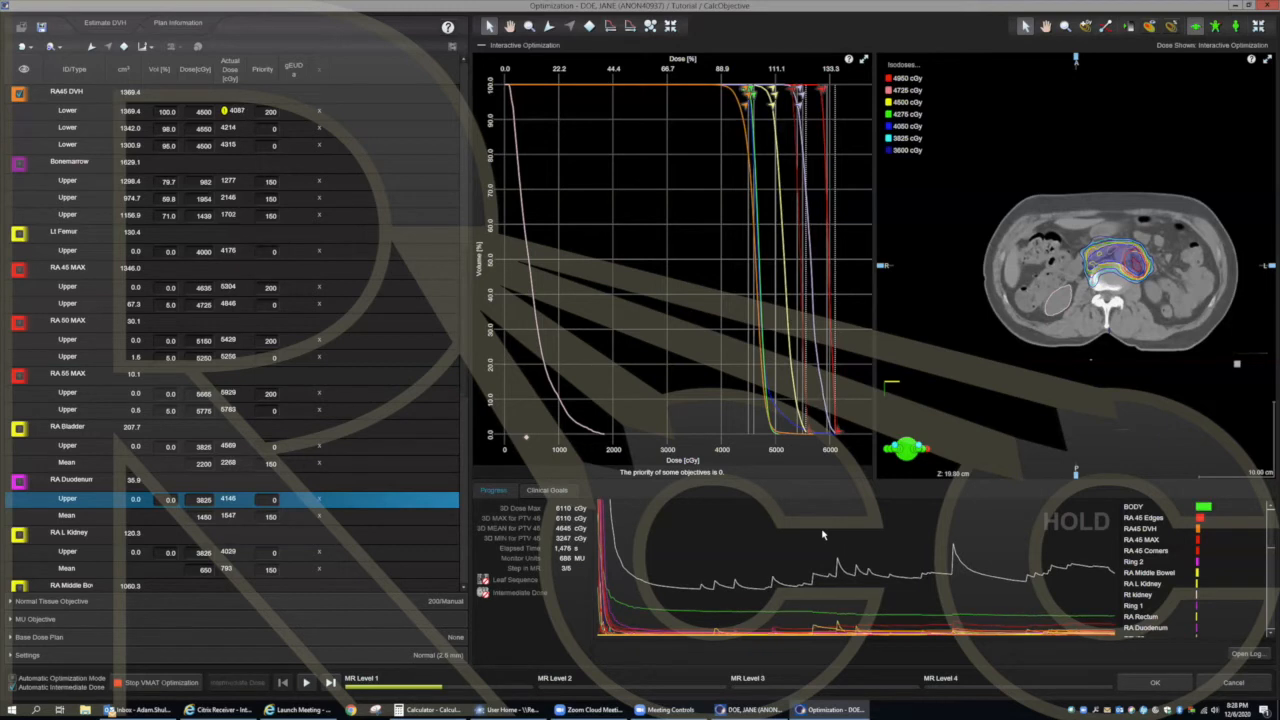
Step: Compare the actual doses with the objectives across the list, from the GTV and PTV targets to the organs at risk
{"action": "scroll", "coordinate": [180, 371], "scroll_direction": "up", "scroll_amount": 1}
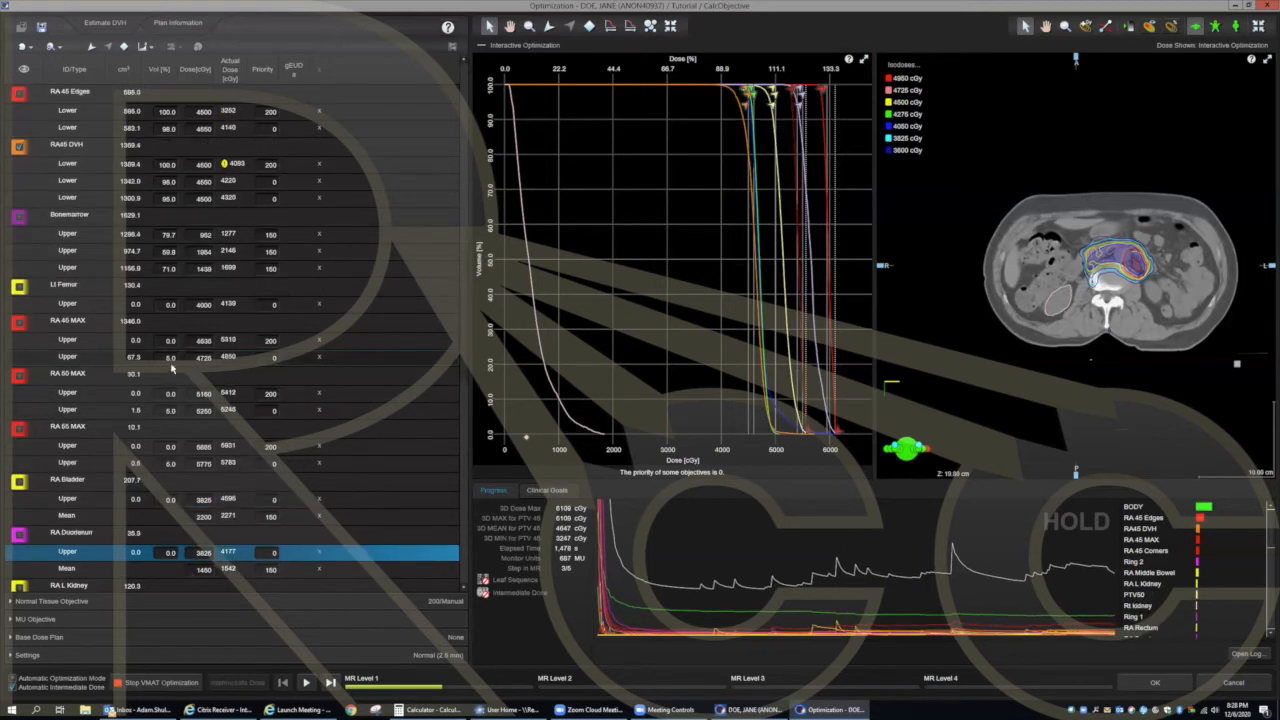
{"action": "scroll", "coordinate": [125, 374], "scroll_direction": "up", "scroll_amount": 4}
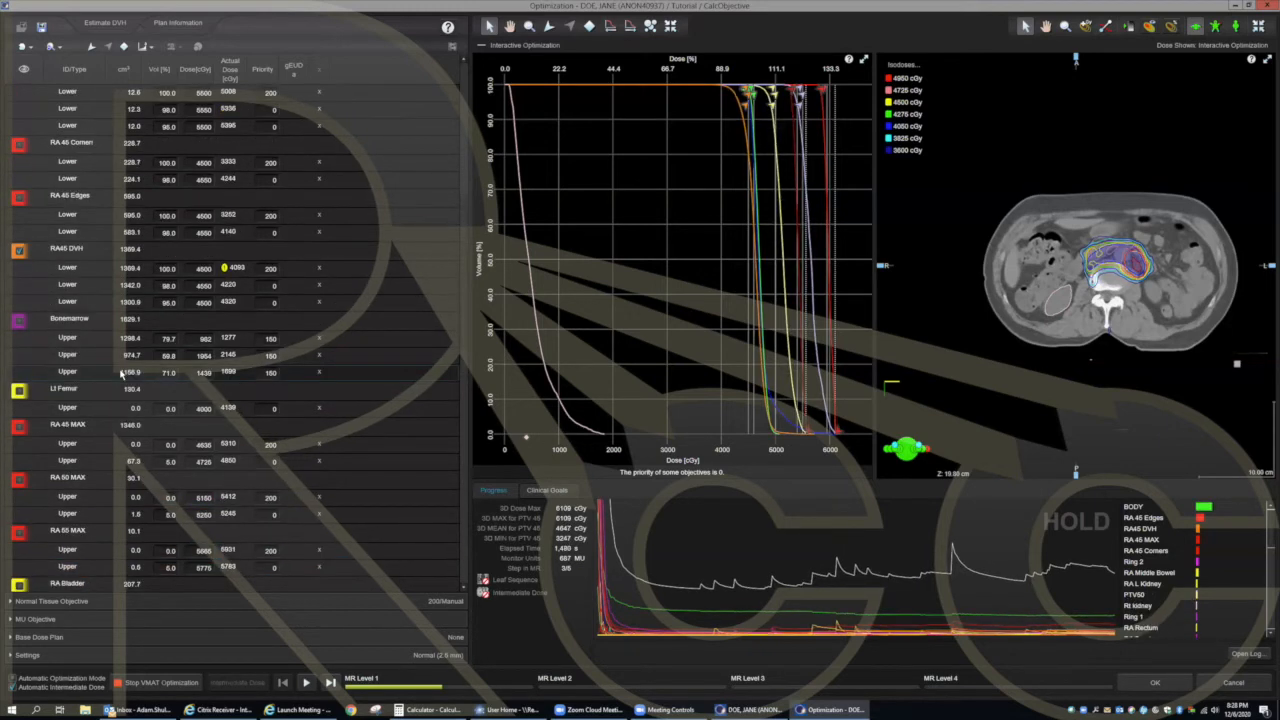
{"action": "scroll", "coordinate": [120, 373], "scroll_direction": "up", "scroll_amount": 2}
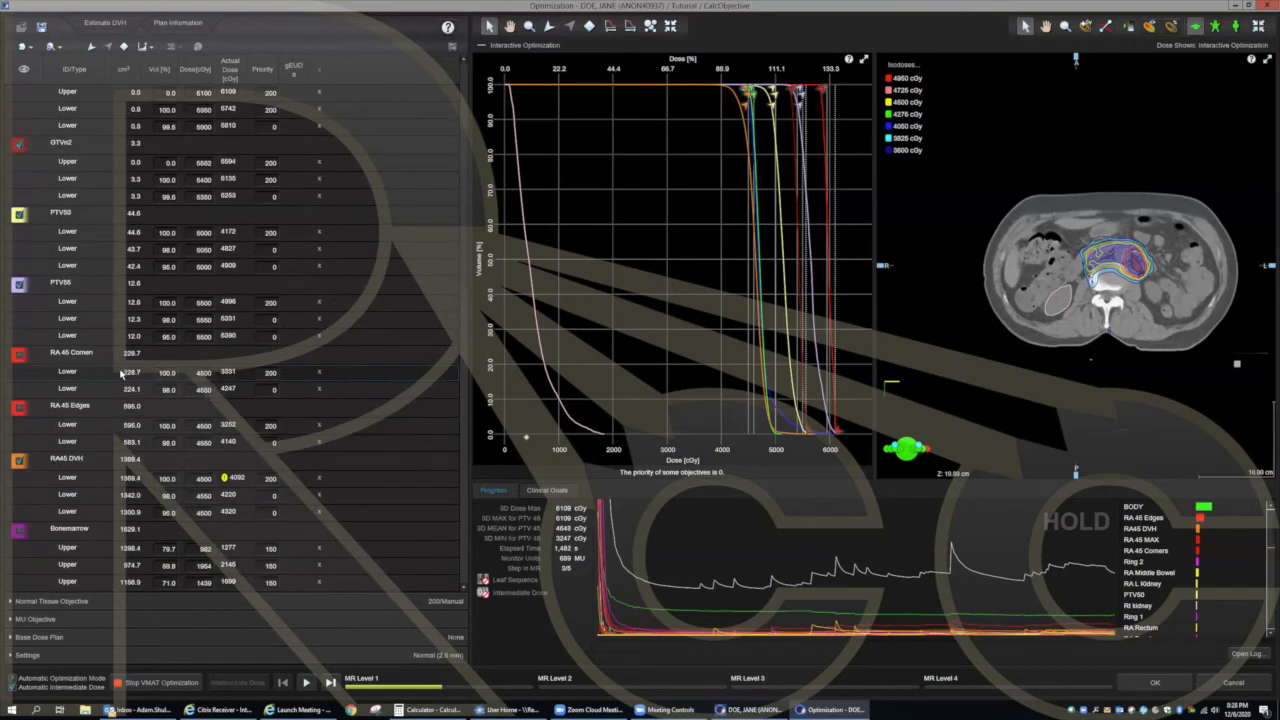
{"action": "scroll", "coordinate": [120, 374], "scroll_direction": "down", "scroll_amount": 4}
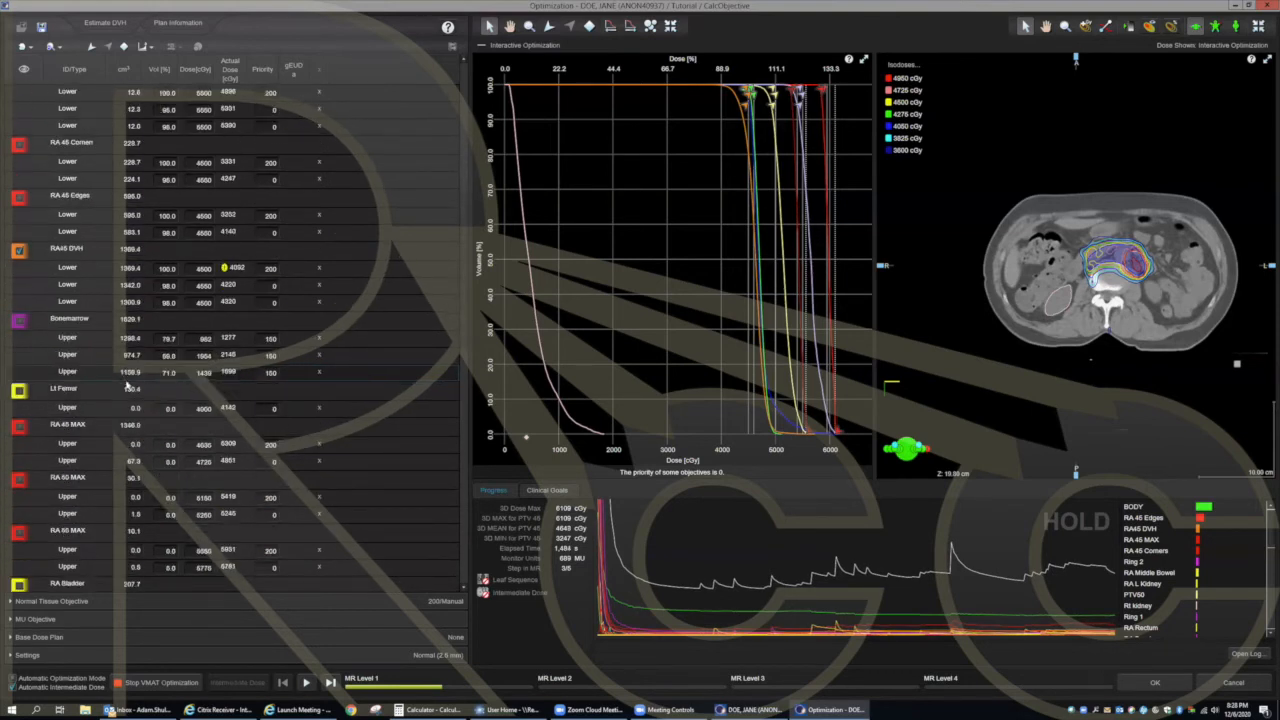
{"action": "scroll", "coordinate": [127, 385], "scroll_direction": "down", "scroll_amount": 2}
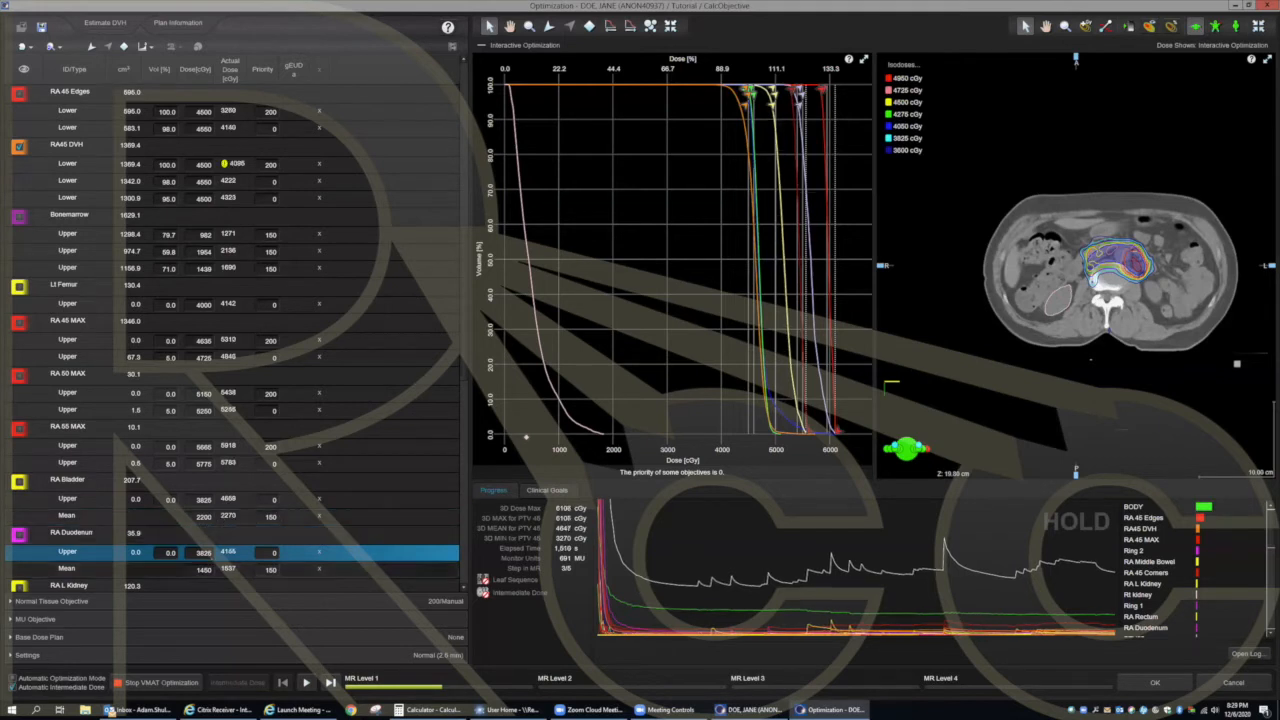
{"action": "scroll", "coordinate": [212, 540], "scroll_direction": "down", "scroll_amount": 2}
{"action": "scroll", "coordinate": [208, 540], "scroll_direction": "down", "scroll_amount": 2}
{"action": "scroll", "coordinate": [130, 450], "scroll_direction": "up", "scroll_amount": 3}
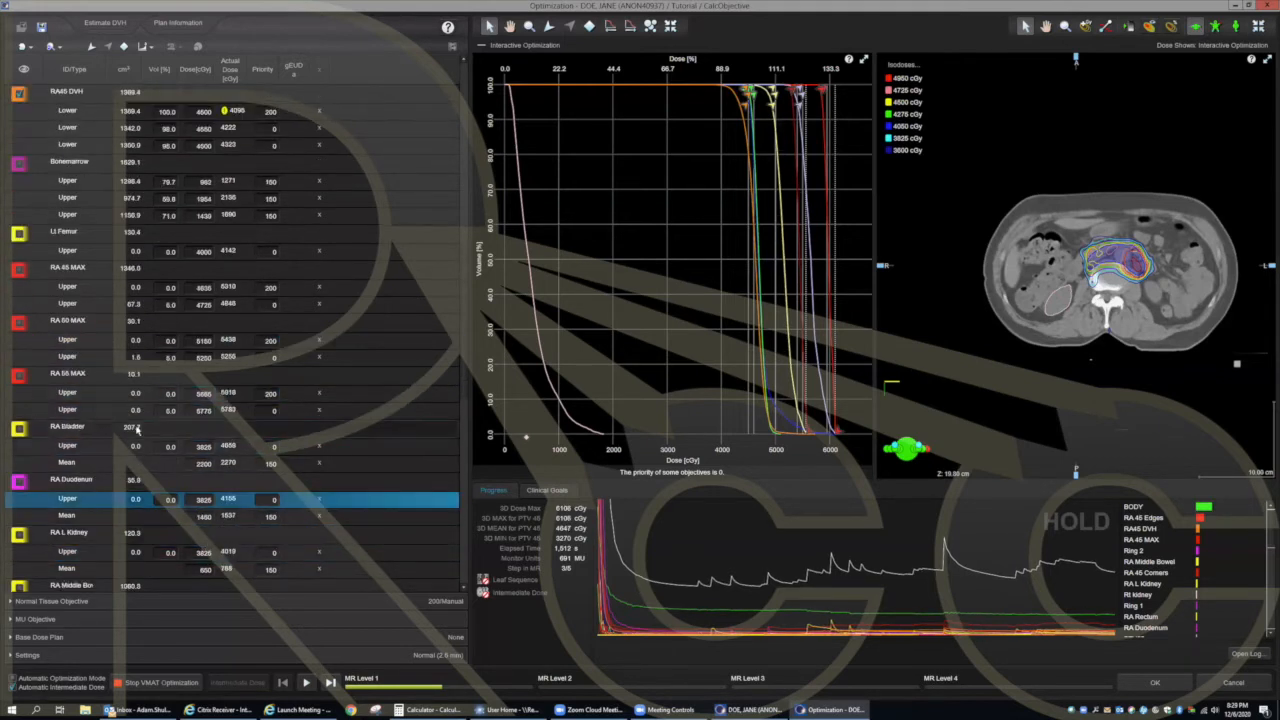
Step: Tighten the three Bonemarrow upper objectives on its DVH curve to 59.0% at 1899 cGy, 70.7% at 1403 cGy and 79.3% volume, and hide the curve
{"action": "left_click", "coordinate": [20, 164]}
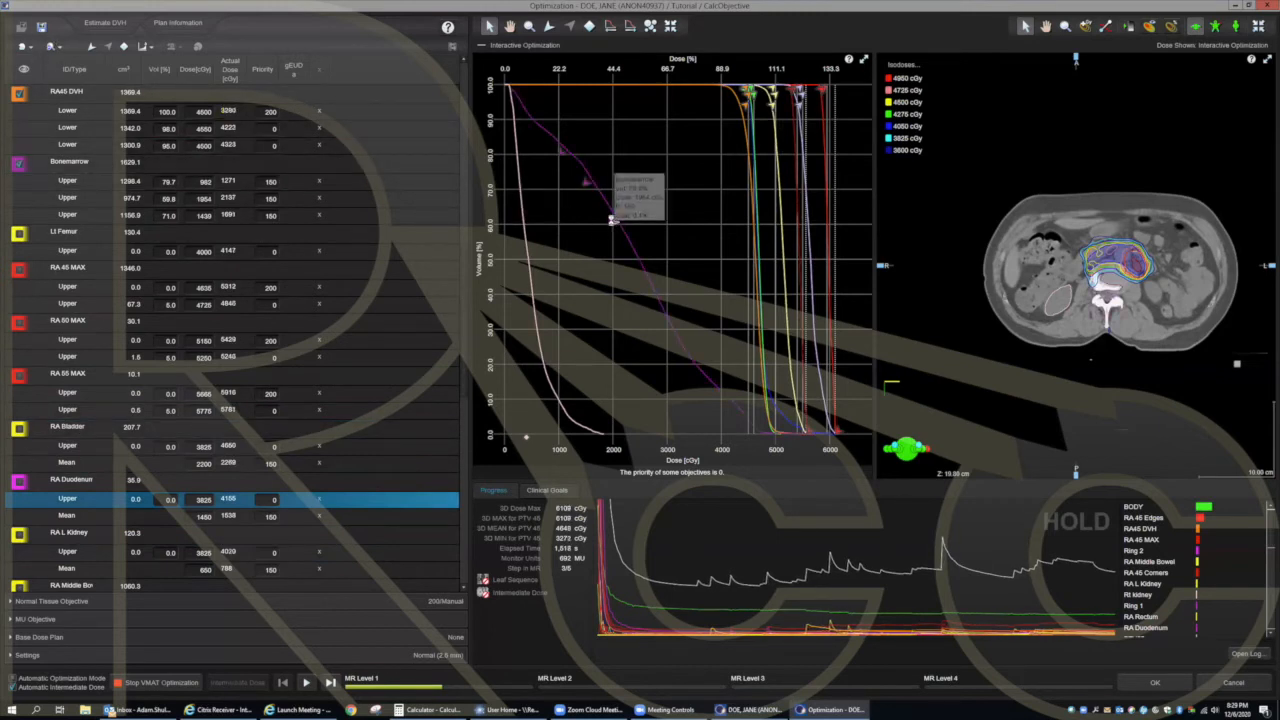
{"action": "left_click", "coordinate": [612, 220]}
{"action": "left_click", "coordinate": [585, 188]}
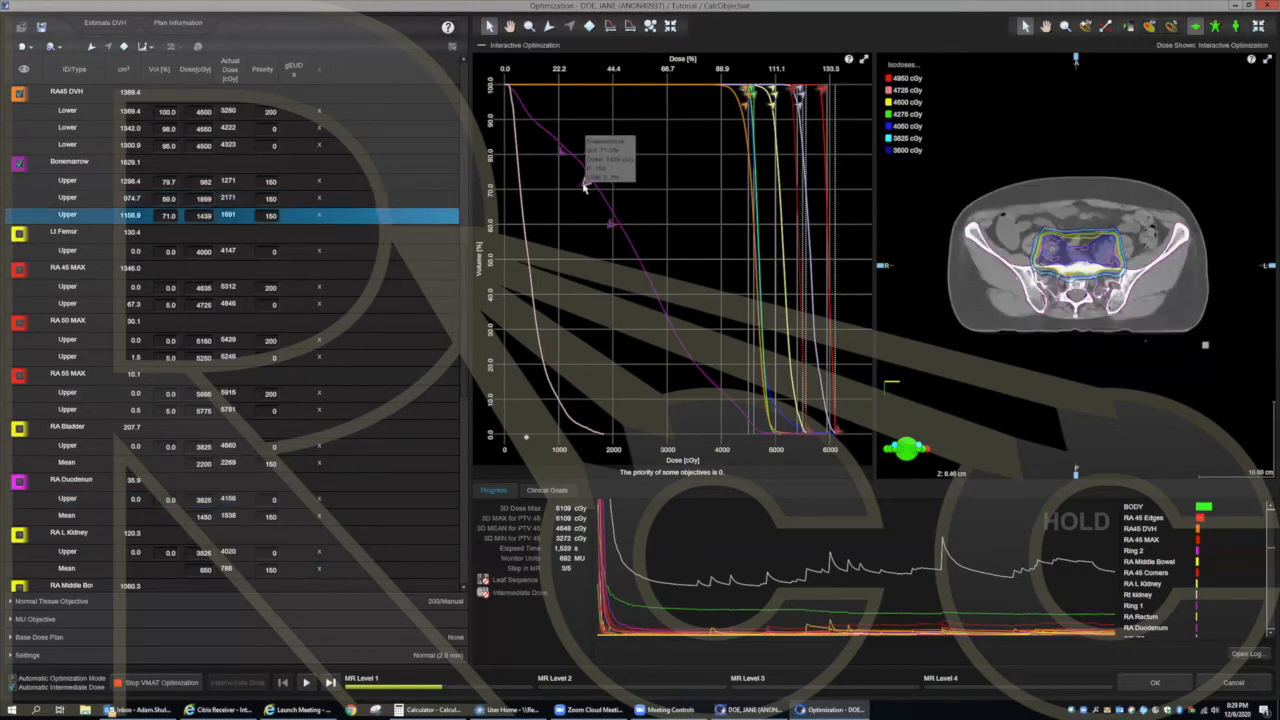
{"action": "left_click", "coordinate": [561, 155]}
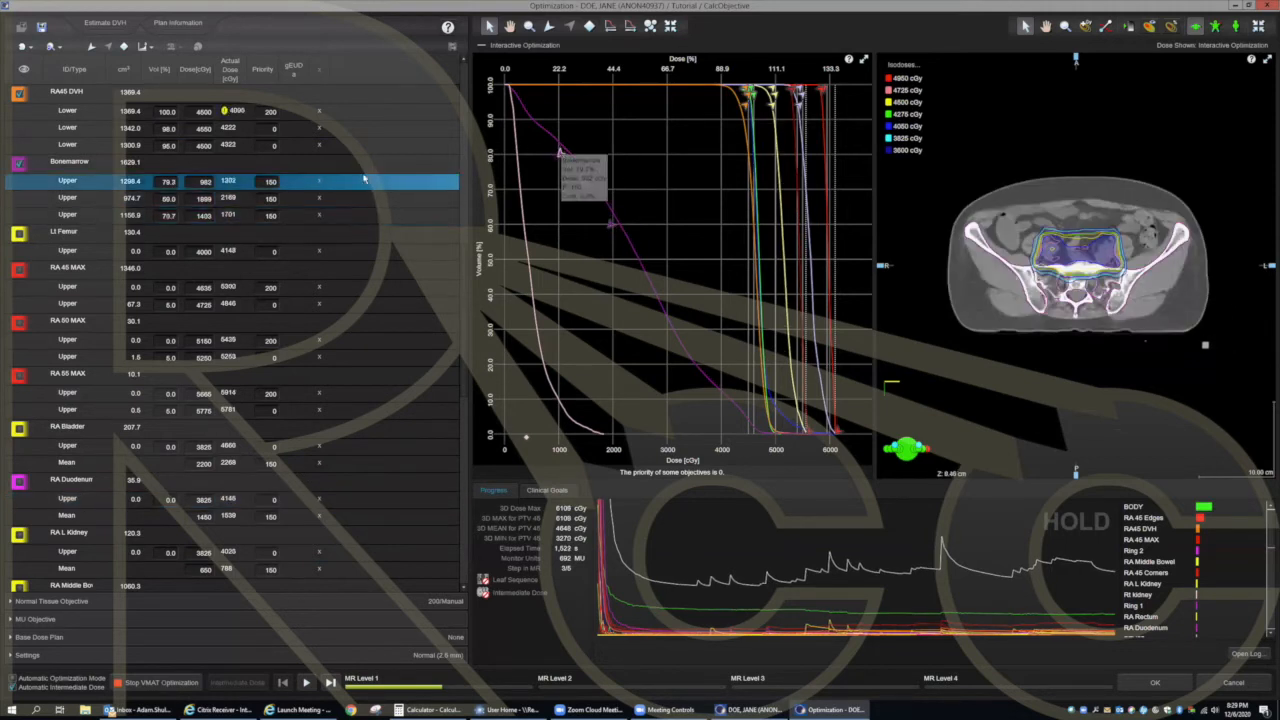
{"action": "left_click", "coordinate": [18, 162]}
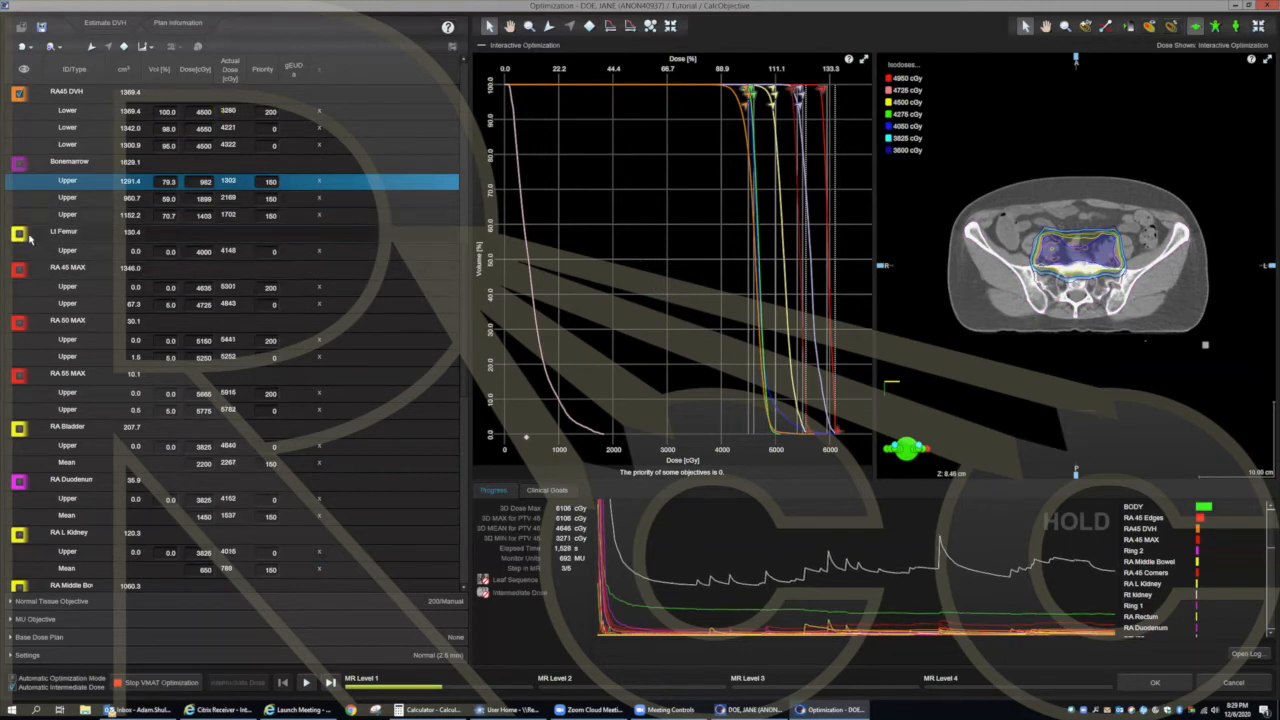
Step: Tighten the RA Bladder mean objective to 2100 cGy
{"action": "left_click", "coordinate": [201, 464]}
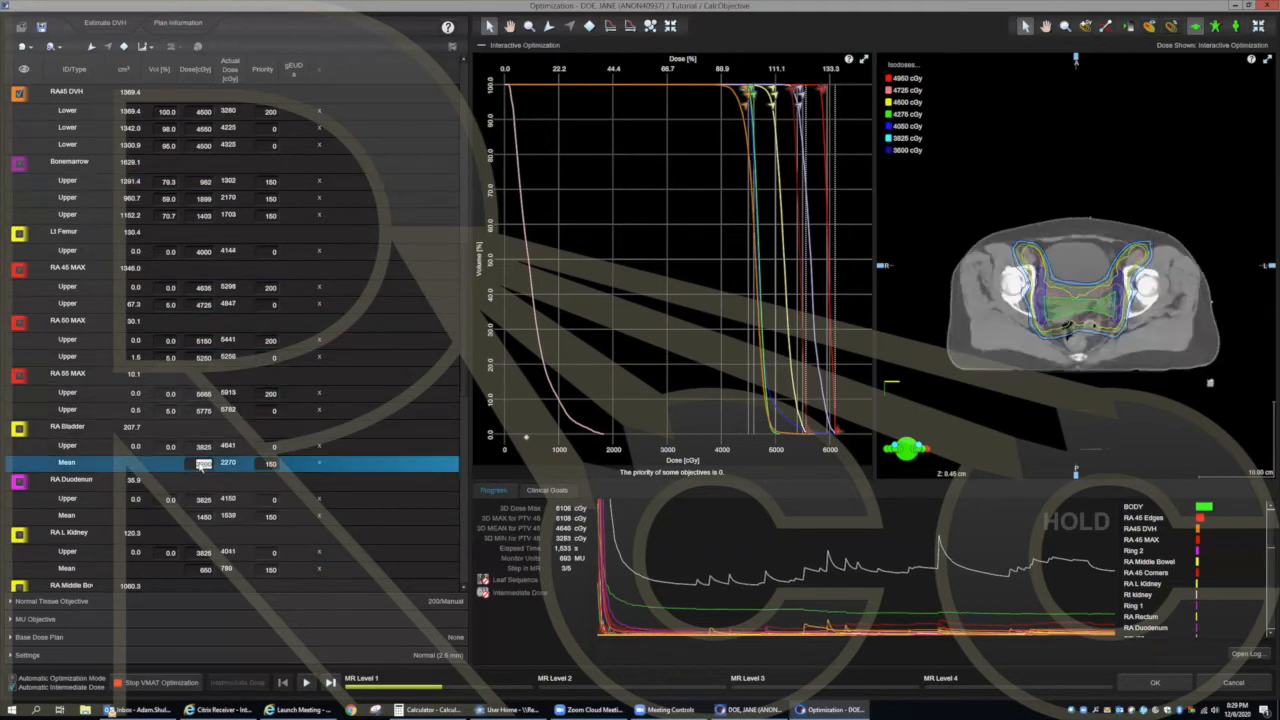
{"action": "type", "text": "2100"}
{"action": "left_click", "coordinate": [269, 465]}
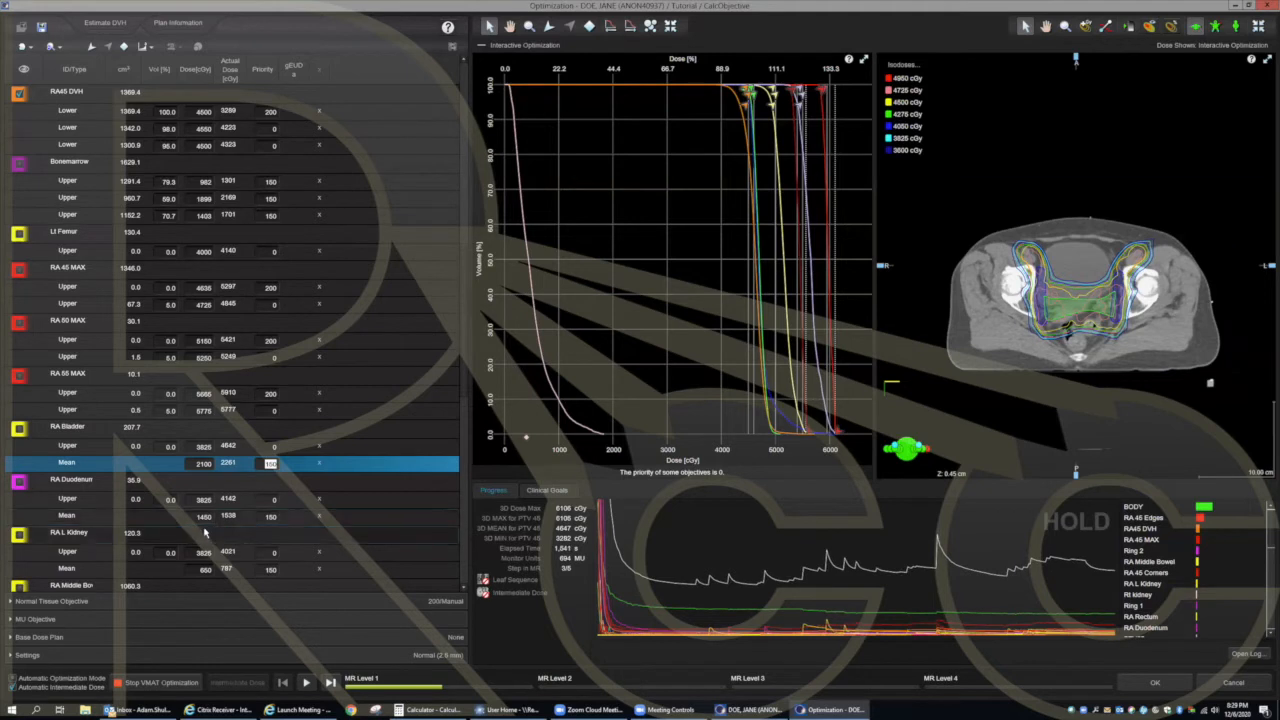
Step: Tighten the RA Sigmoid mean objective to 2400 cGy
{"action": "scroll", "coordinate": [207, 530], "scroll_direction": "down", "scroll_amount": 1}
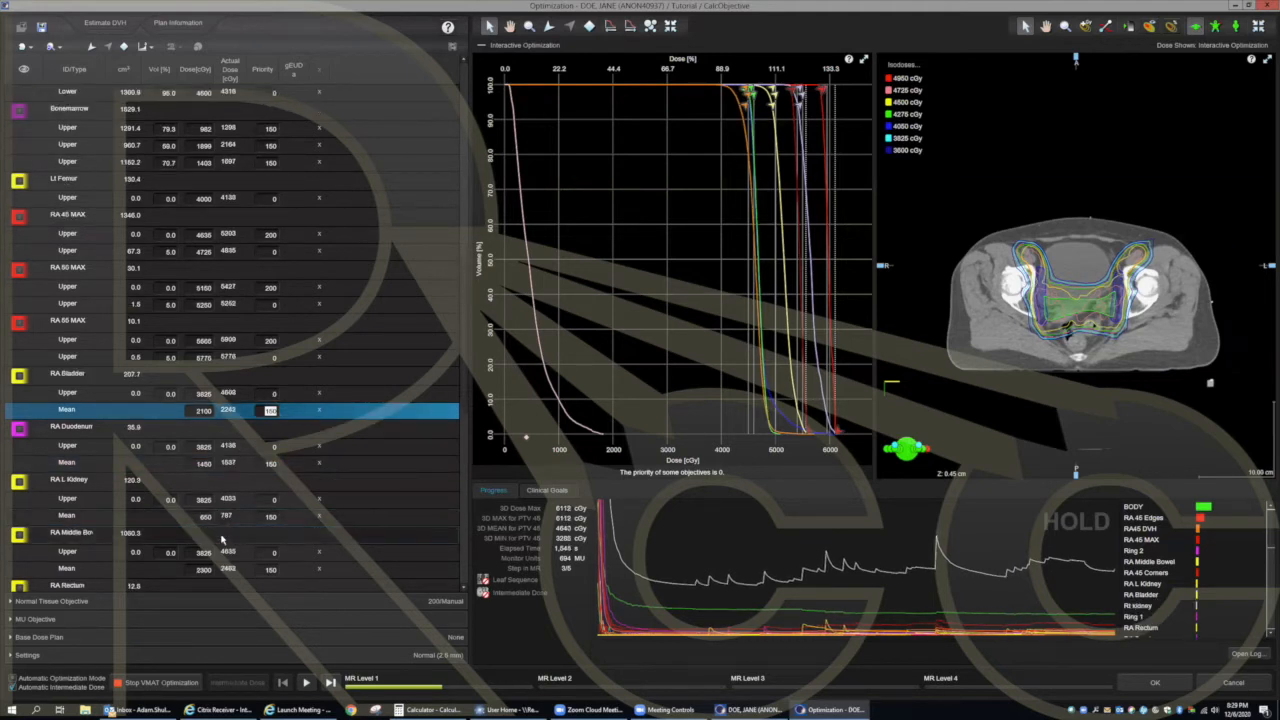
{"action": "scroll", "coordinate": [226, 552], "scroll_direction": "down", "scroll_amount": 1}
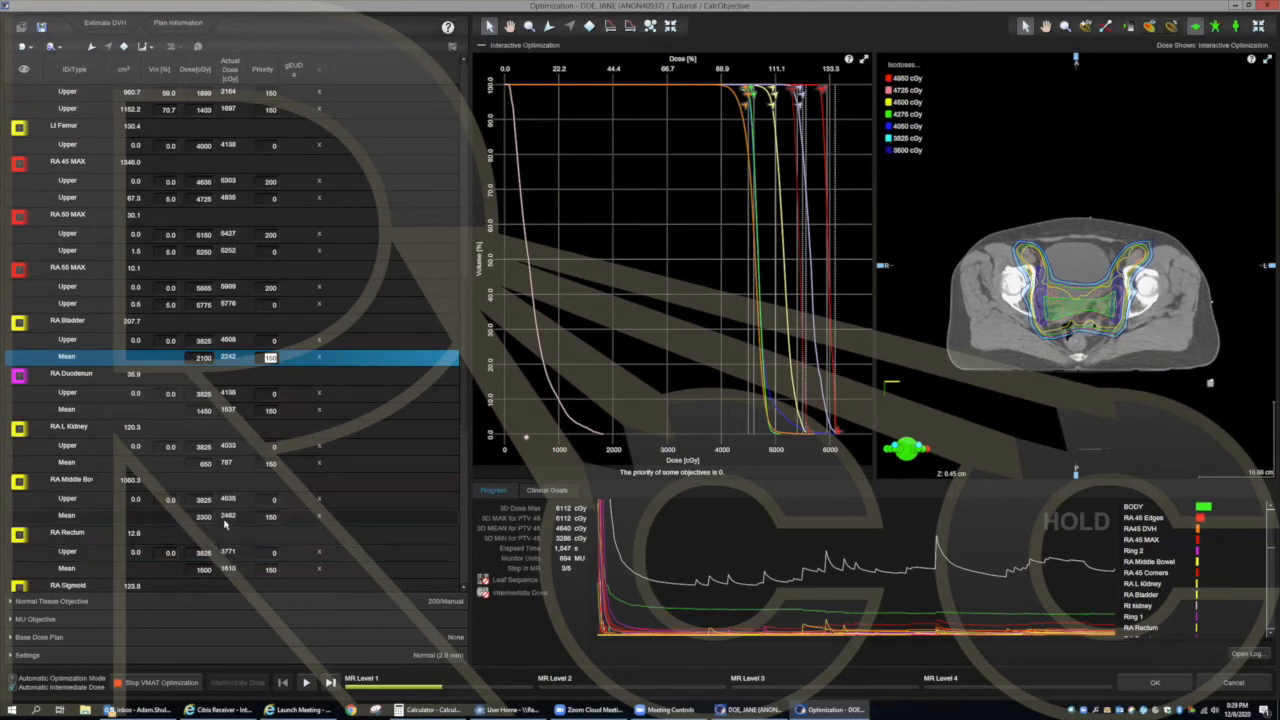
{"action": "scroll", "coordinate": [228, 545], "scroll_direction": "down", "scroll_amount": 1}
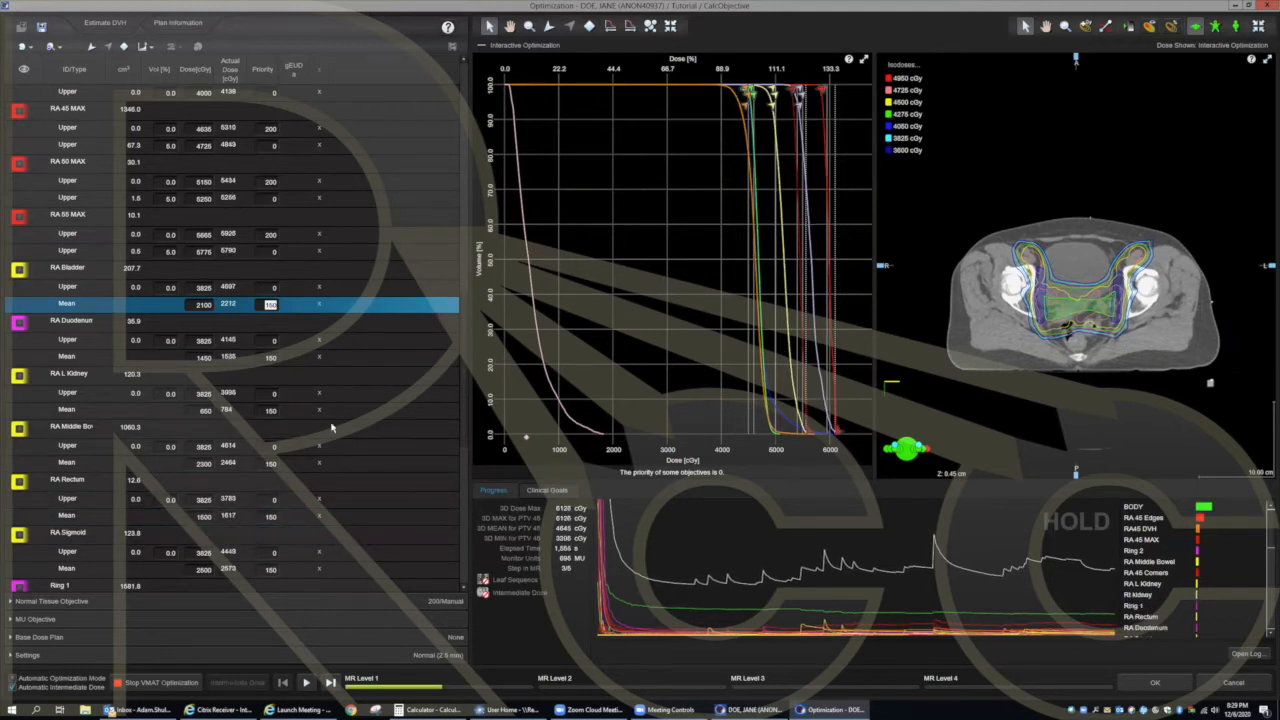
{"action": "scroll", "coordinate": [245, 515], "scroll_direction": "down", "scroll_amount": 1}
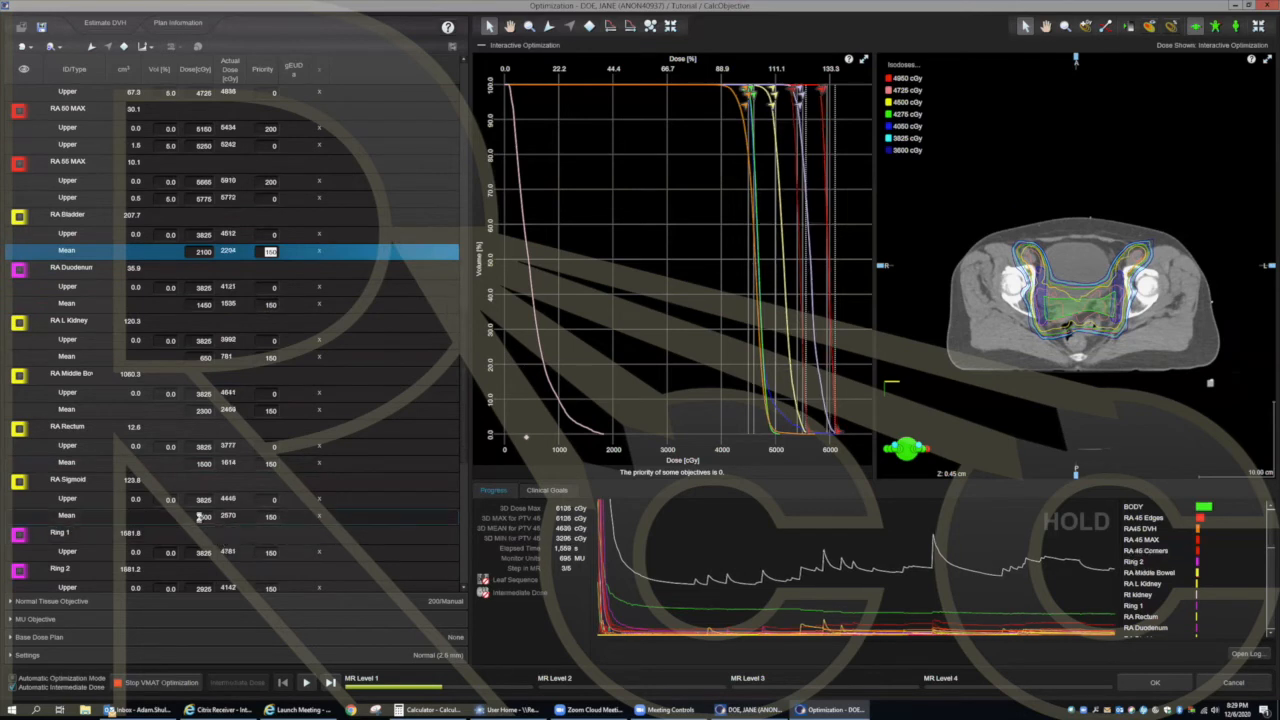
{"action": "left_click", "coordinate": [202, 517]}
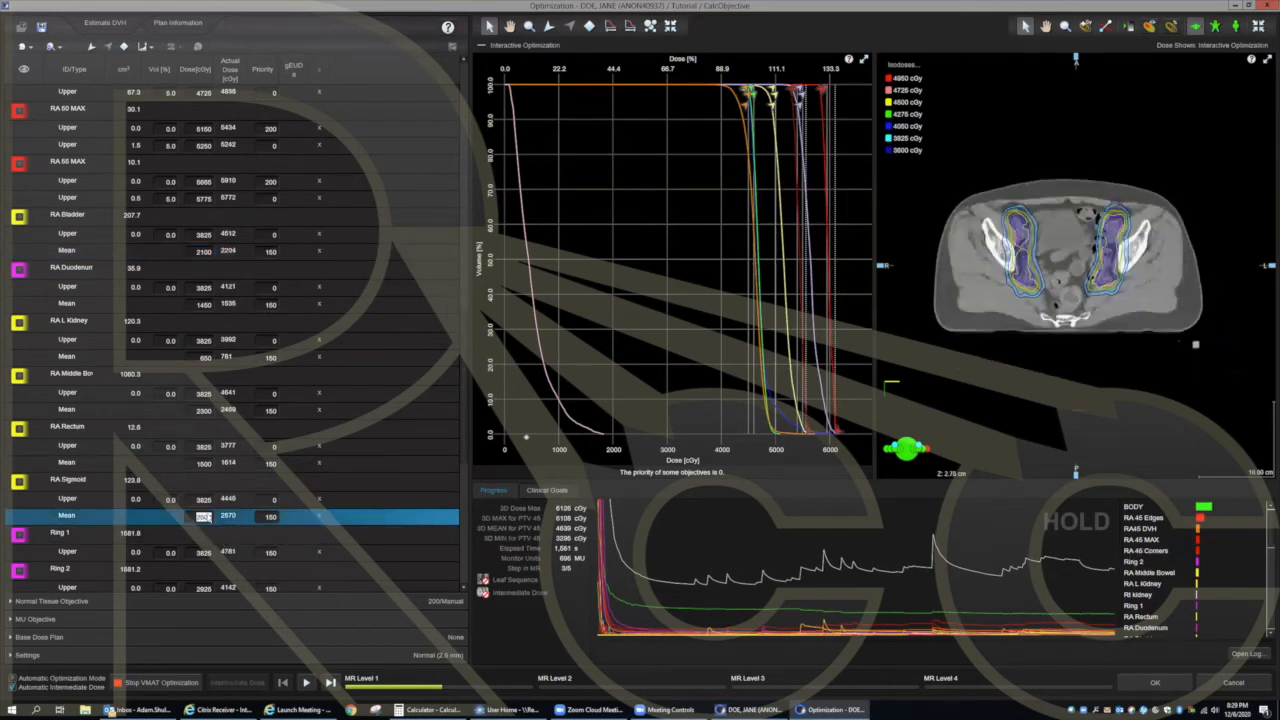
{"action": "type", "text": "2400"}
{"action": "key", "text": "Up"}
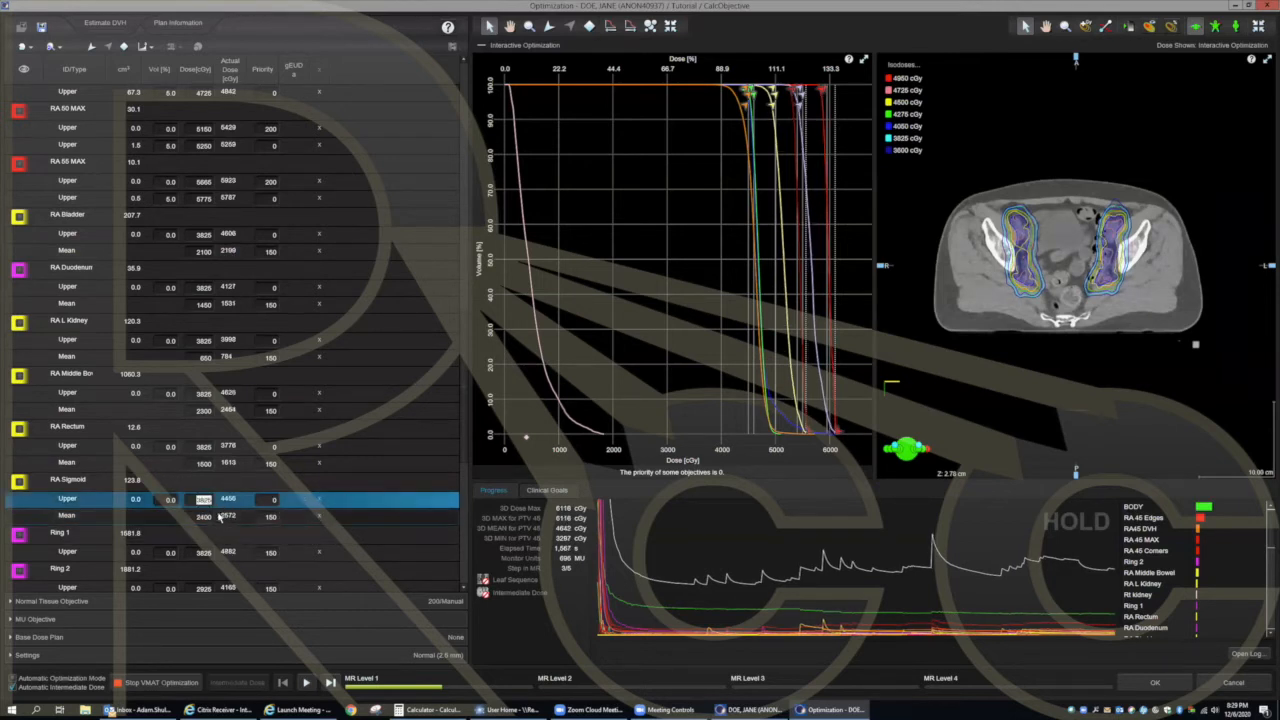
Step: Tighten the Rt kidney mean objective to 350 cGy
{"action": "scroll", "coordinate": [207, 530], "scroll_direction": "down", "scroll_amount": 1}
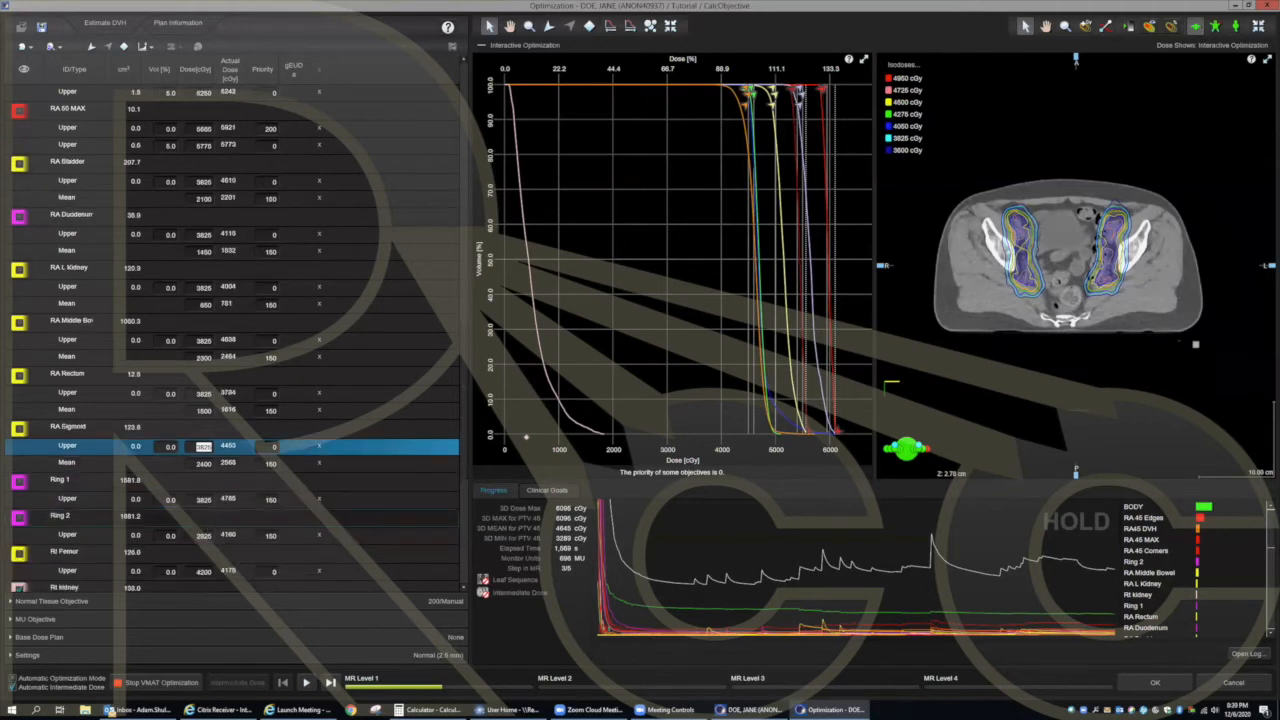
{"action": "scroll", "coordinate": [207, 530], "scroll_direction": "down", "scroll_amount": 1}
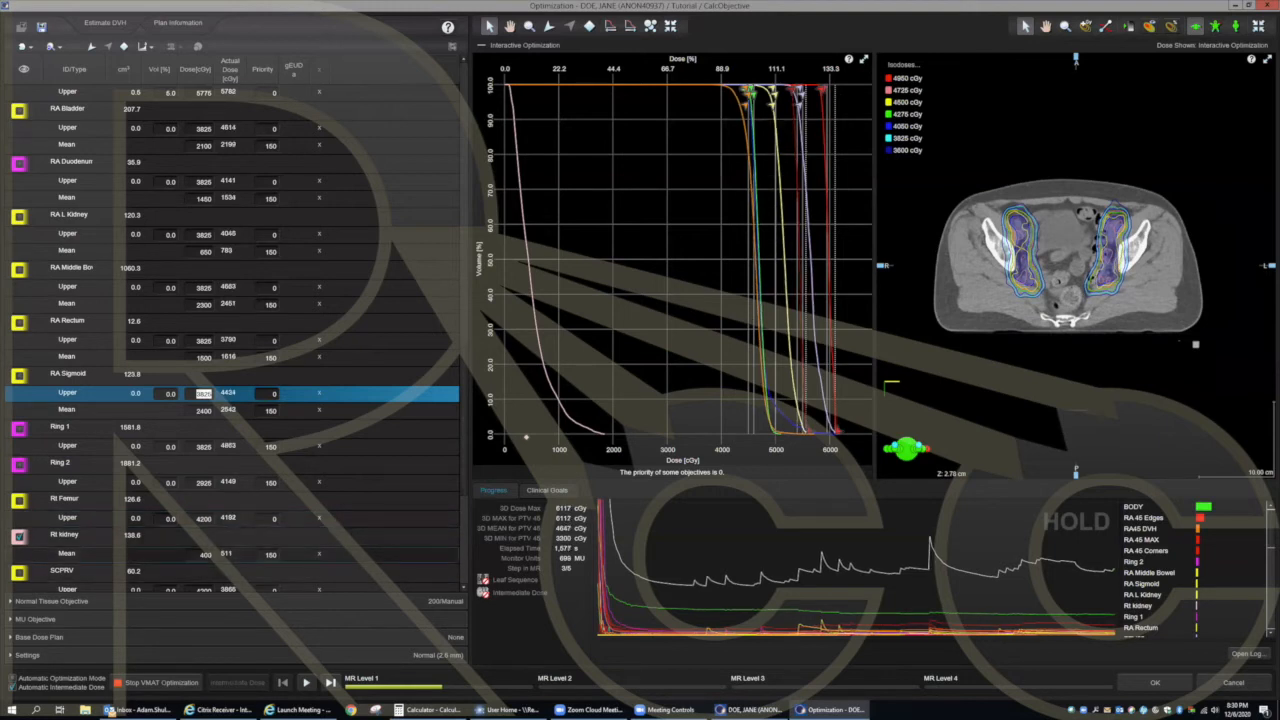
{"action": "left_click", "coordinate": [205, 555]}
{"action": "type", "text": "30"}
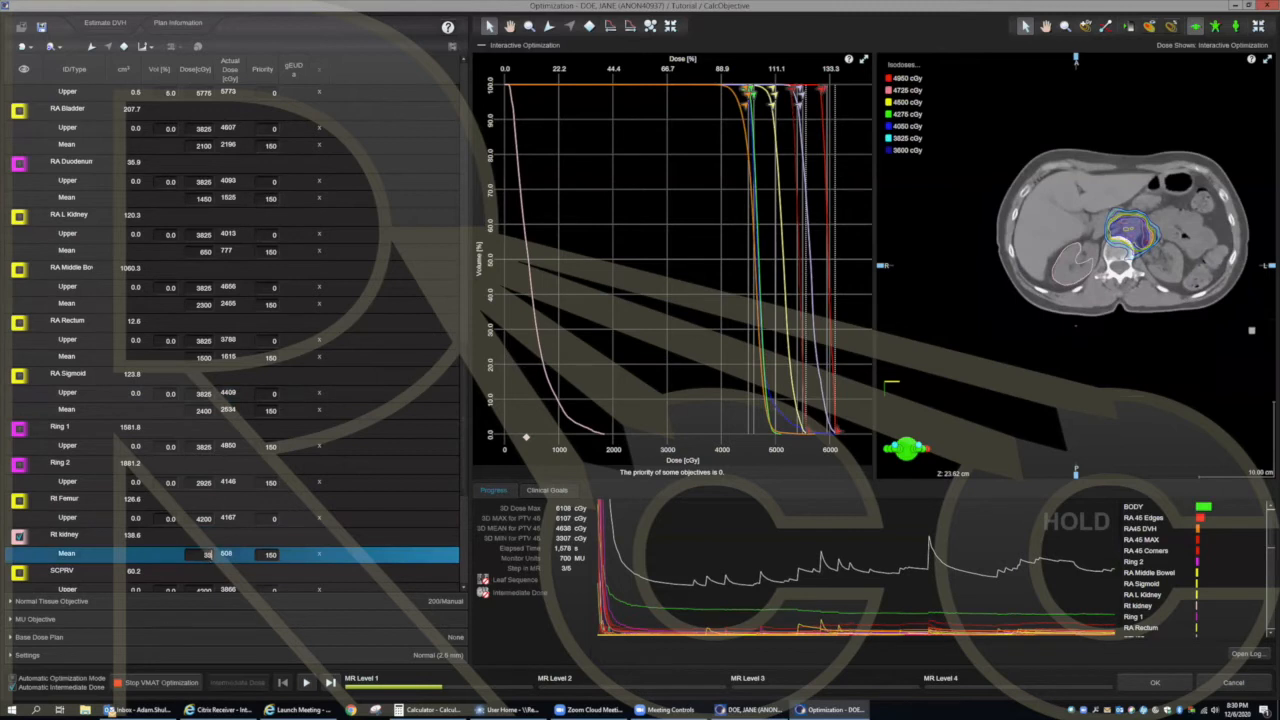
{"action": "key", "text": "Tab"}
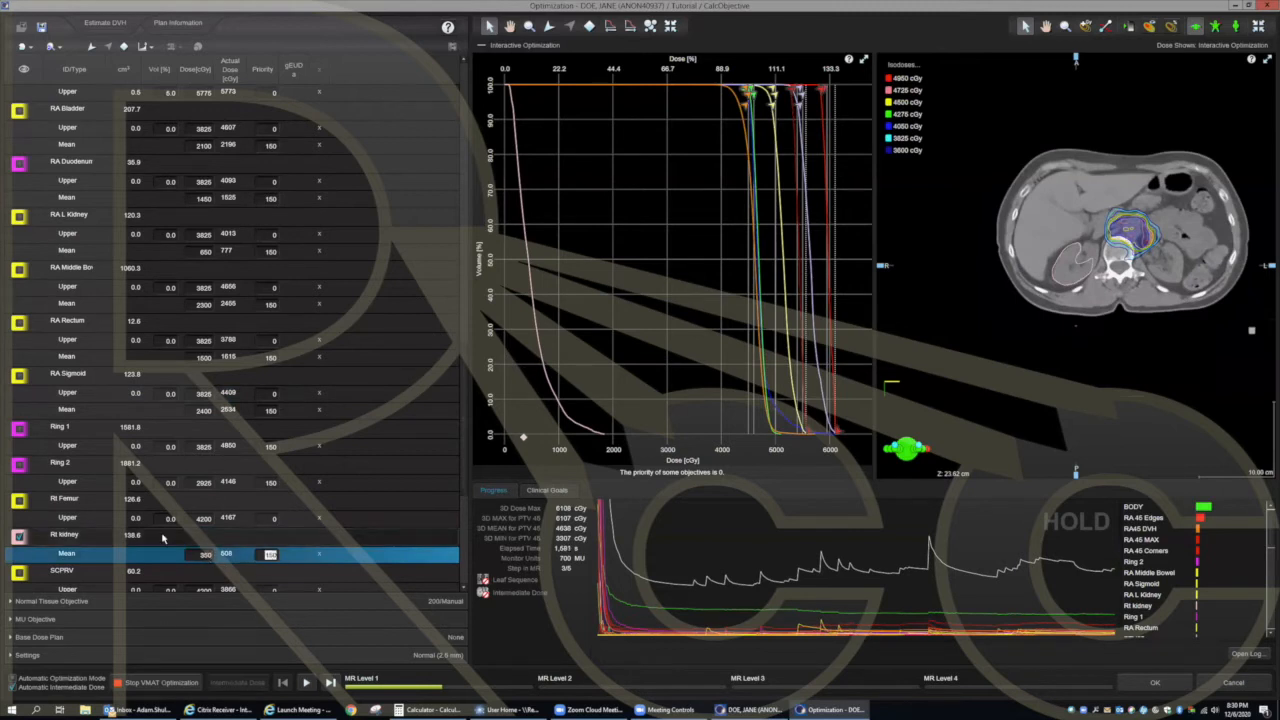
{"action": "scroll", "coordinate": [175, 537], "scroll_direction": "down", "scroll_amount": 1}
{"action": "scroll", "coordinate": [186, 534], "scroll_direction": "down", "scroll_amount": 1}
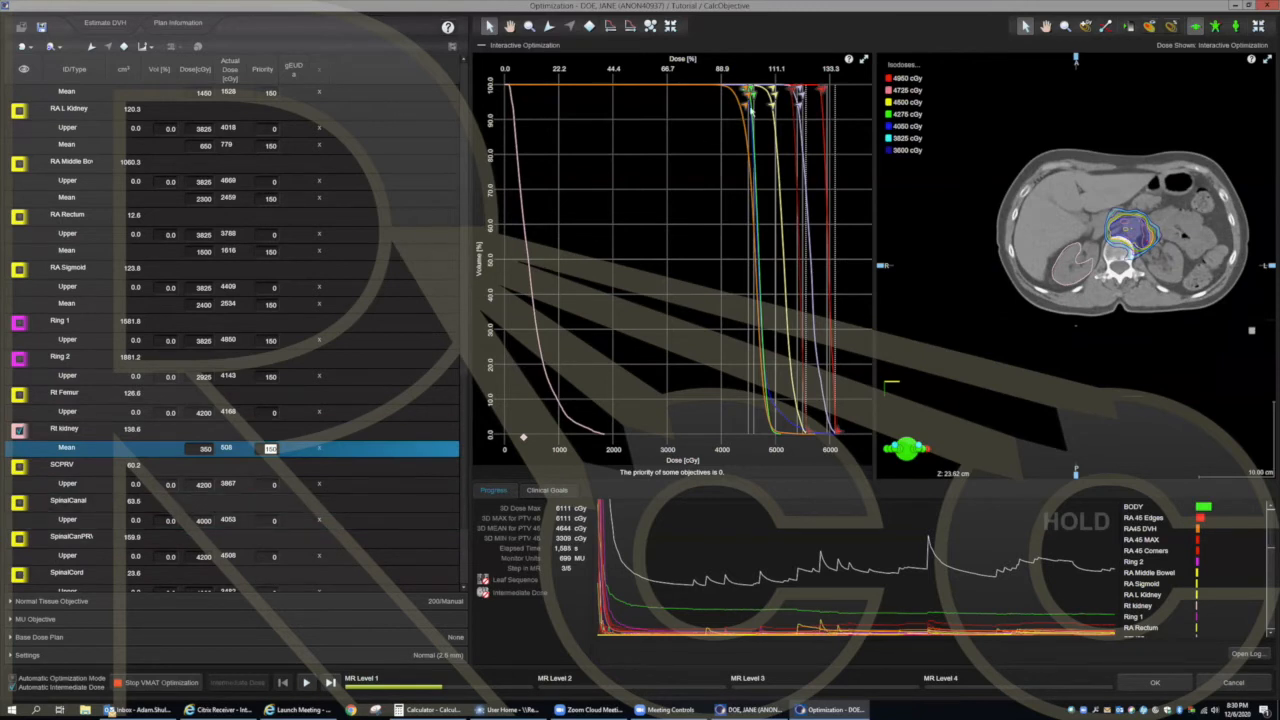
Step: Resume the held optimization and put it back on hold at step 4/5 of MR level 1
{"action": "mouse_move", "coordinate": [737, 95]}
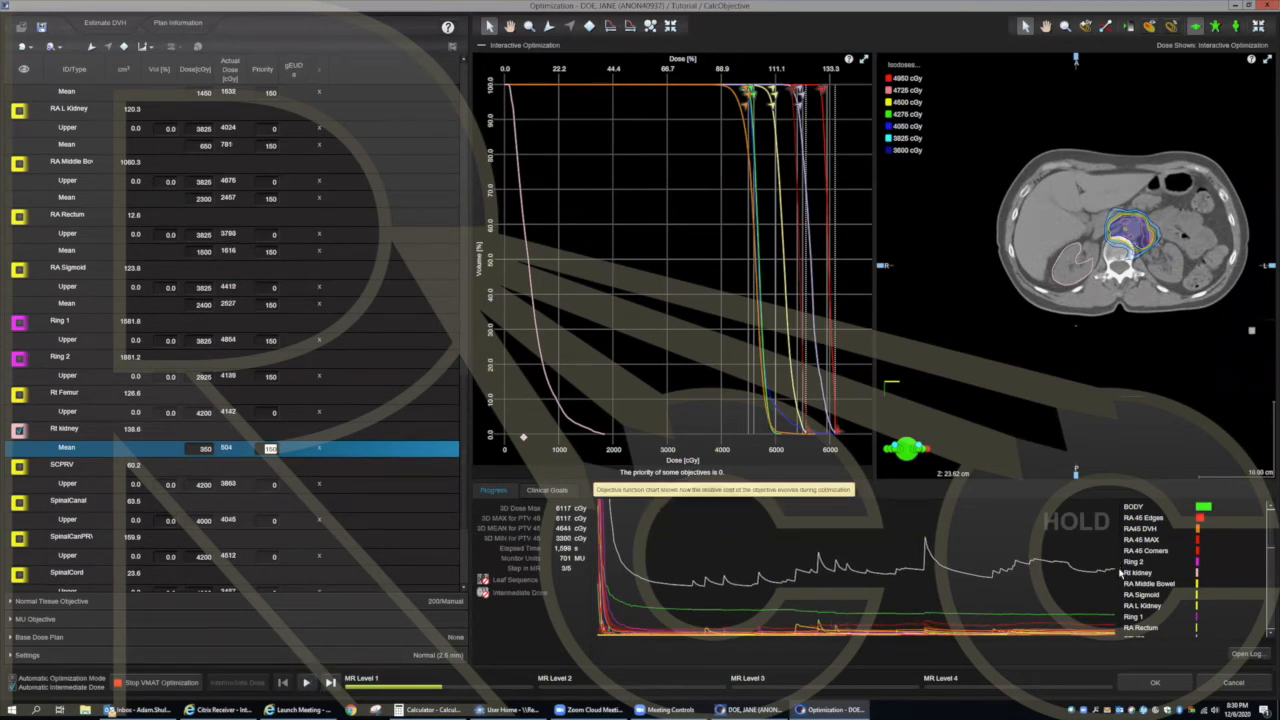
{"action": "left_click", "coordinate": [306, 682]}
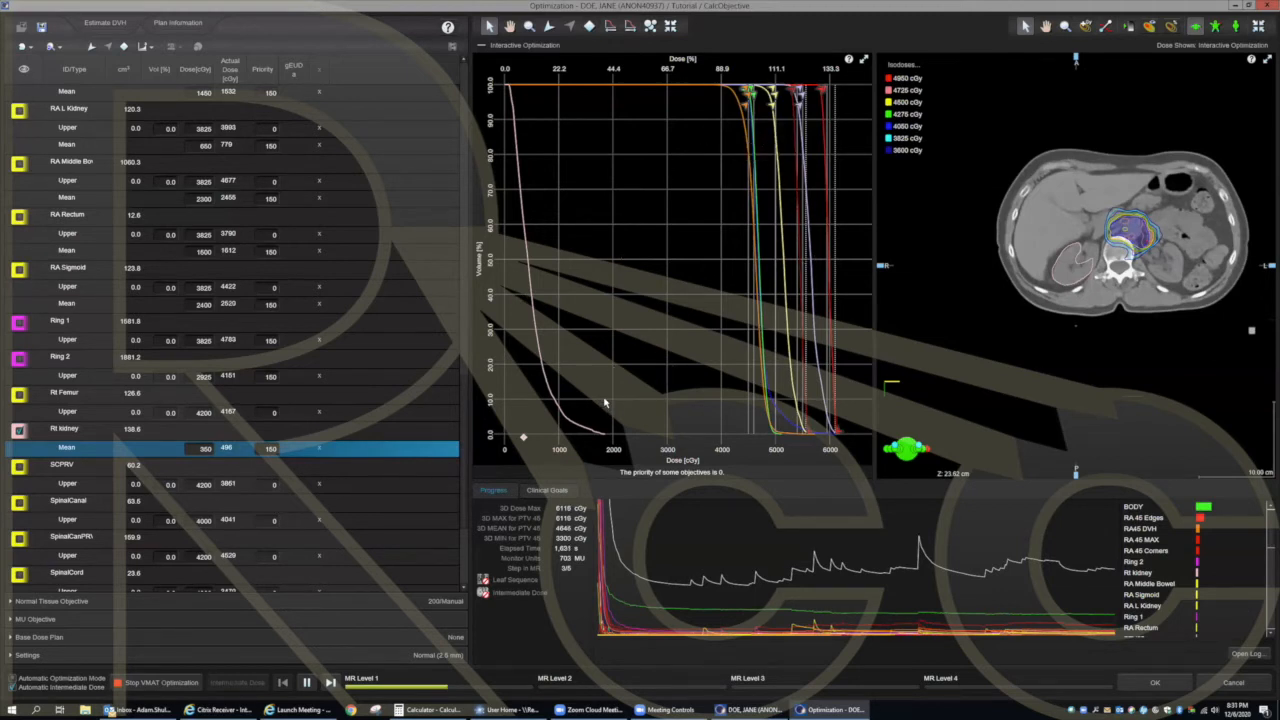
{"action": "left_click", "coordinate": [306, 682]}
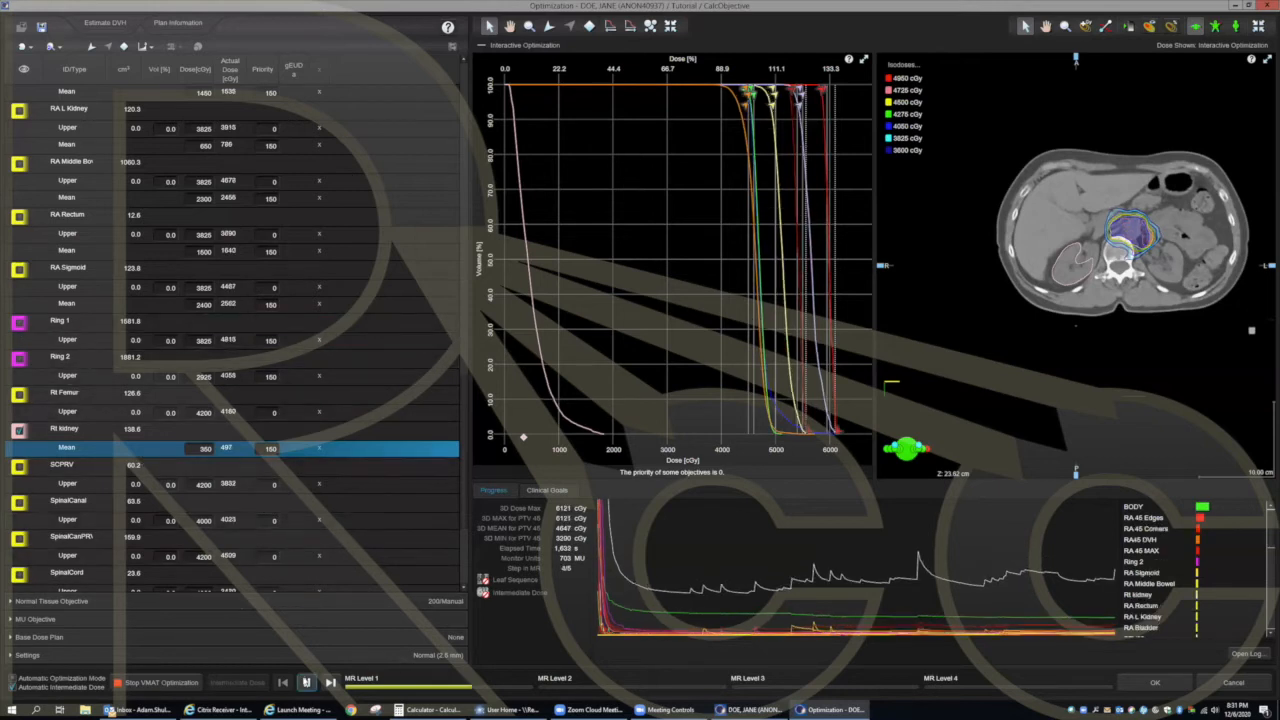
Step: Show the Ring 1 and Ring 2 DVH curves briefly to check them, and hide both again
{"action": "left_click", "coordinate": [18, 324]}
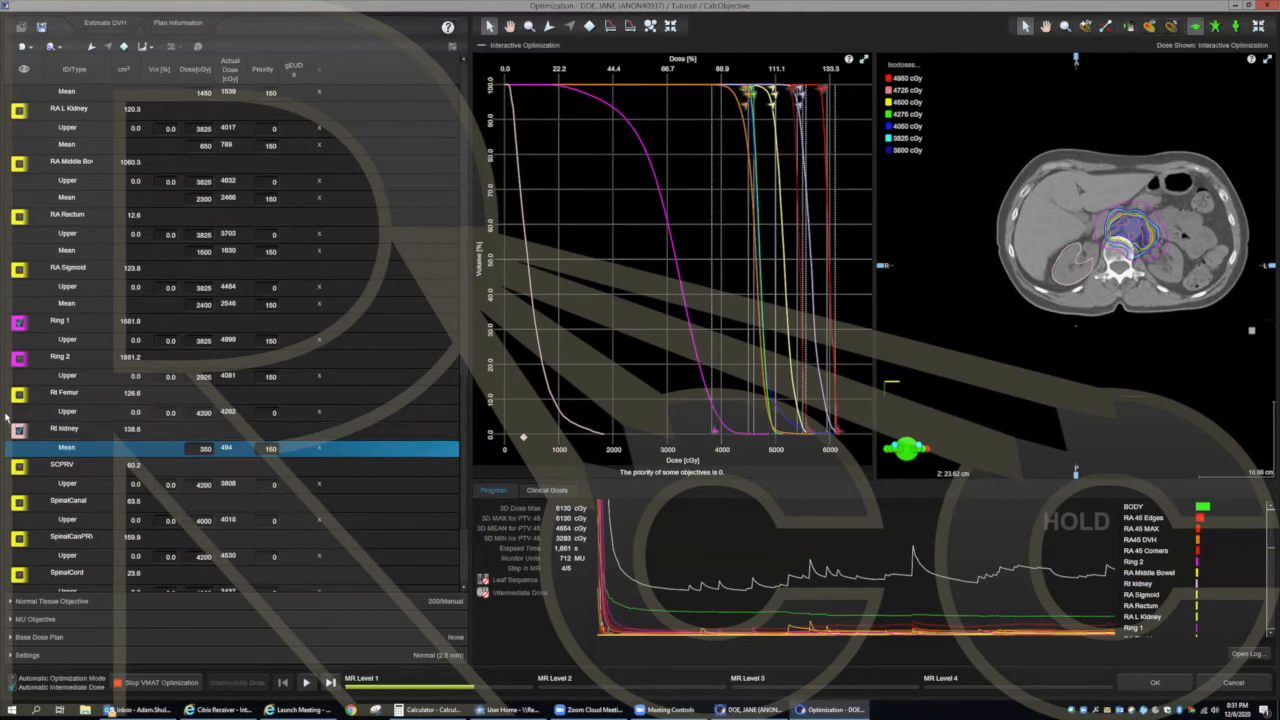
{"action": "left_click", "coordinate": [19, 359]}
{"action": "left_click", "coordinate": [19, 359]}
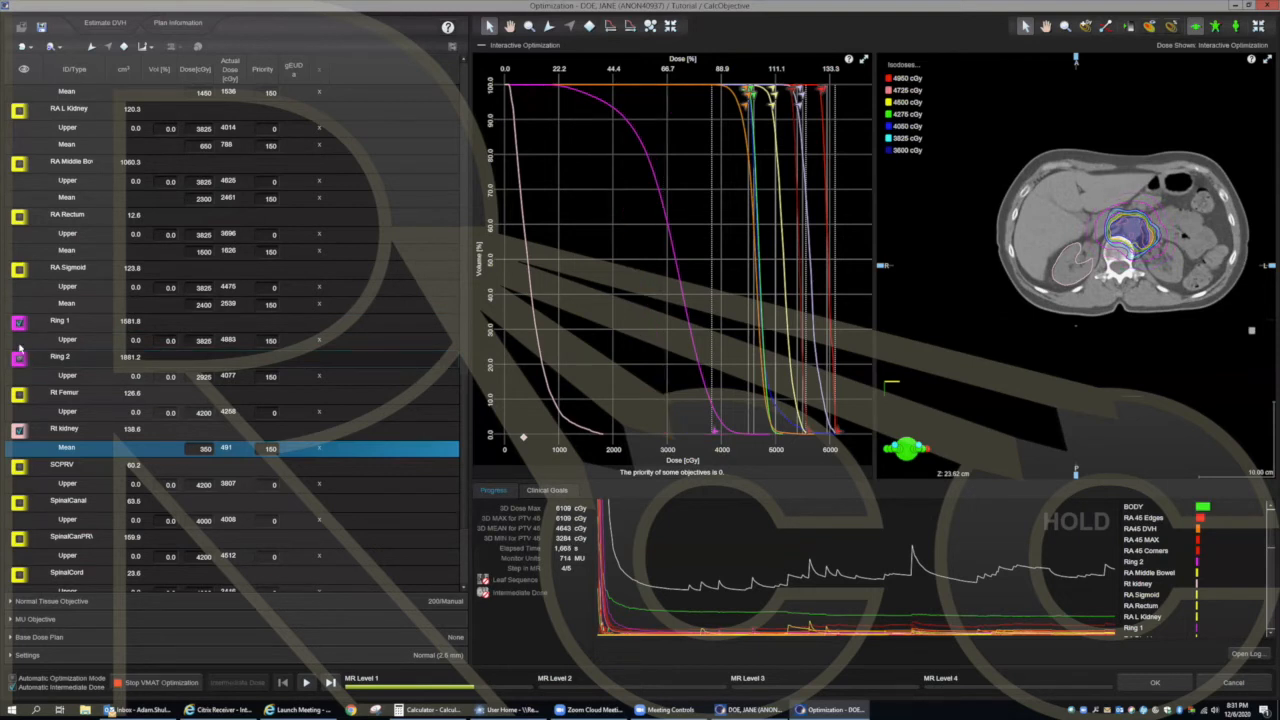
{"action": "left_click", "coordinate": [19, 322]}
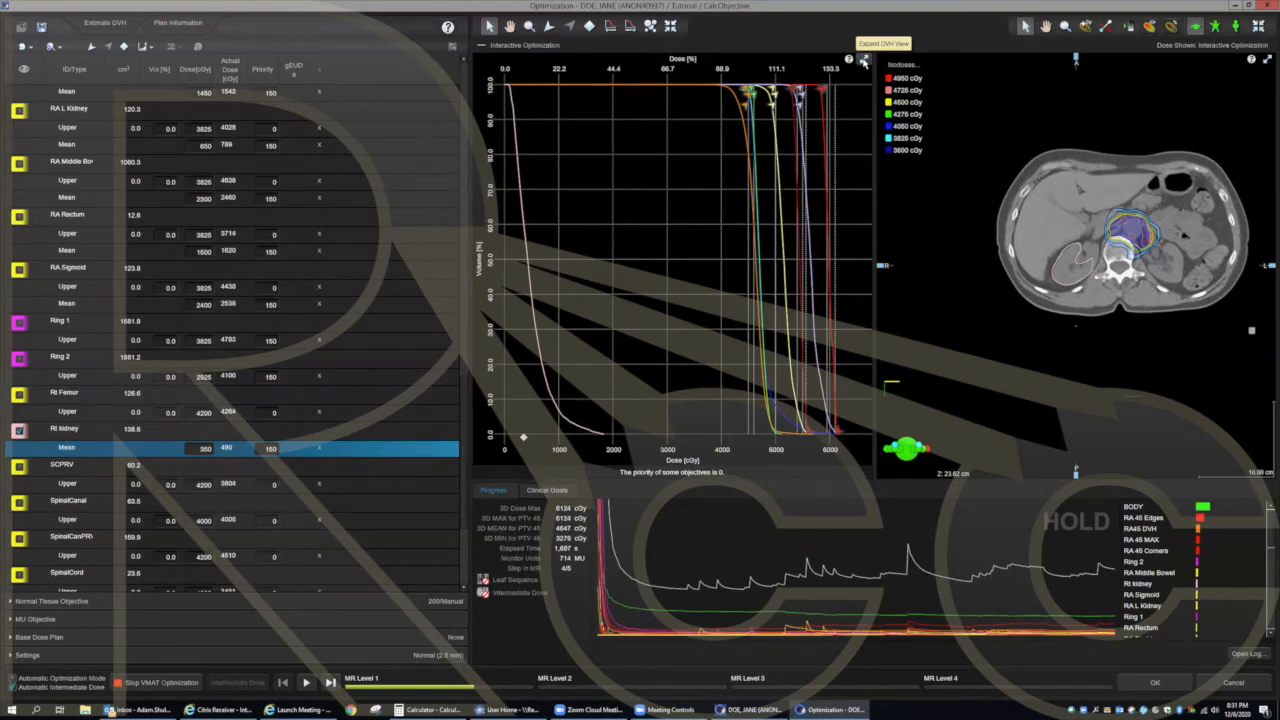
Step: Expand the DVH view to examine the target curves against their objectives, and restore the normal layout
{"action": "mouse_move", "coordinate": [828, 112]}
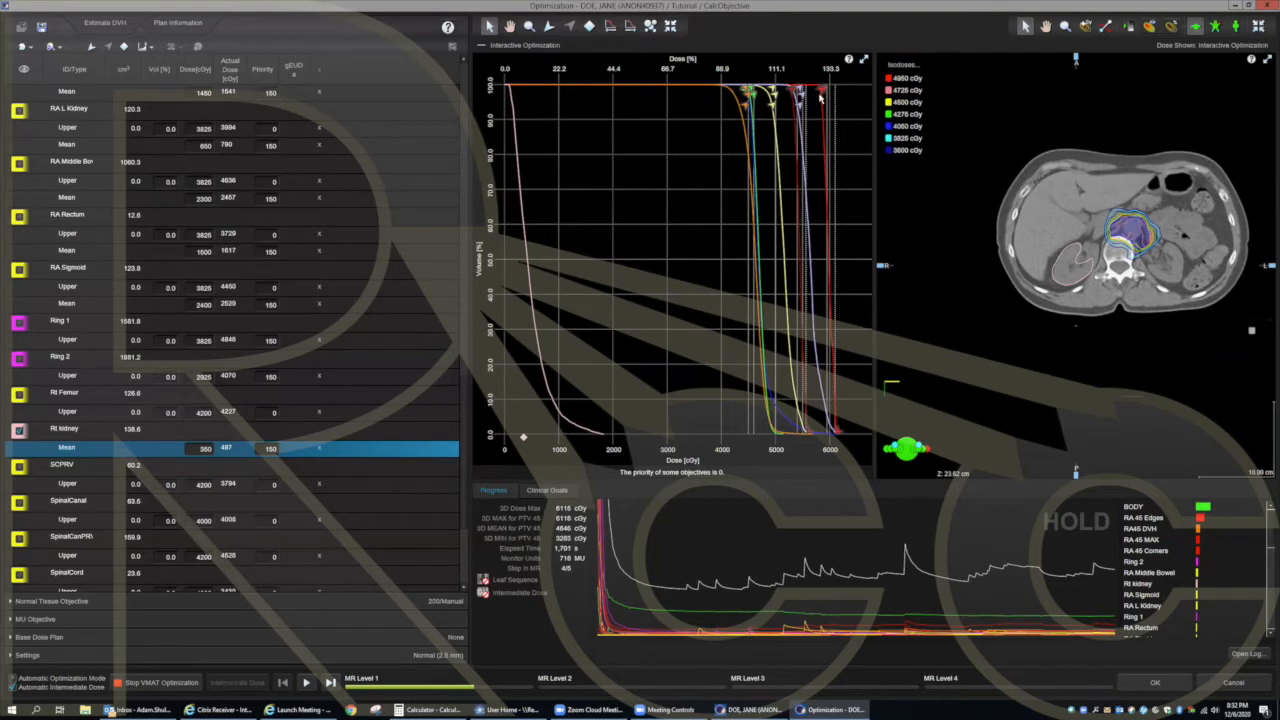
{"action": "left_click", "coordinate": [864, 60]}
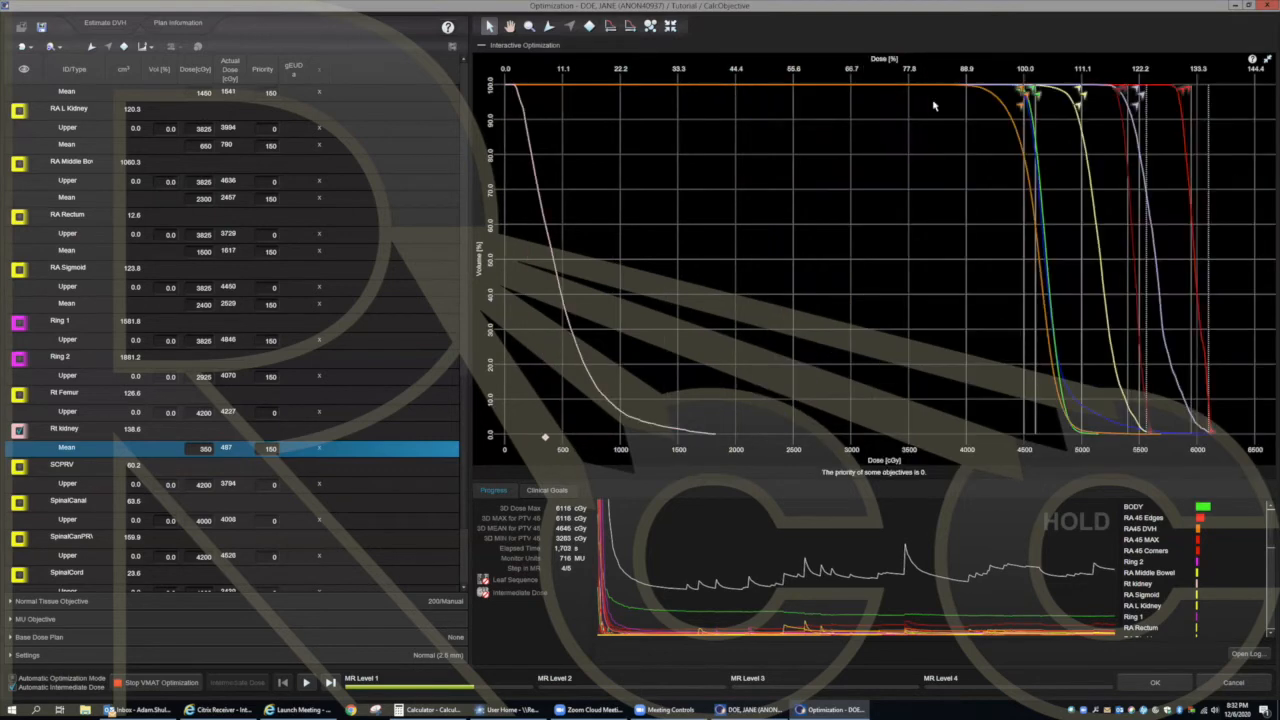
{"action": "left_click", "coordinate": [1266, 60]}
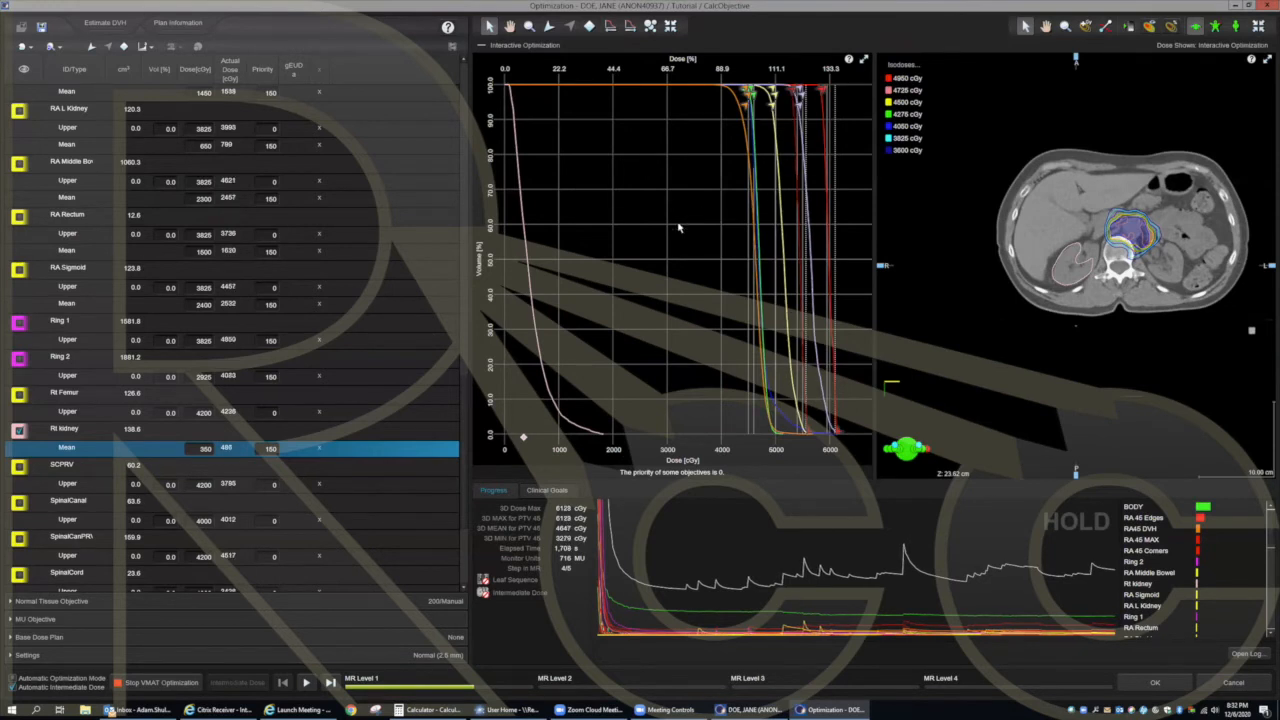
Step: Resume the optimization, hold it at step 5/5 of MR level 1, and let it continue to a hold at step 1/2 of MR level 2
{"action": "left_click", "coordinate": [307, 683]}
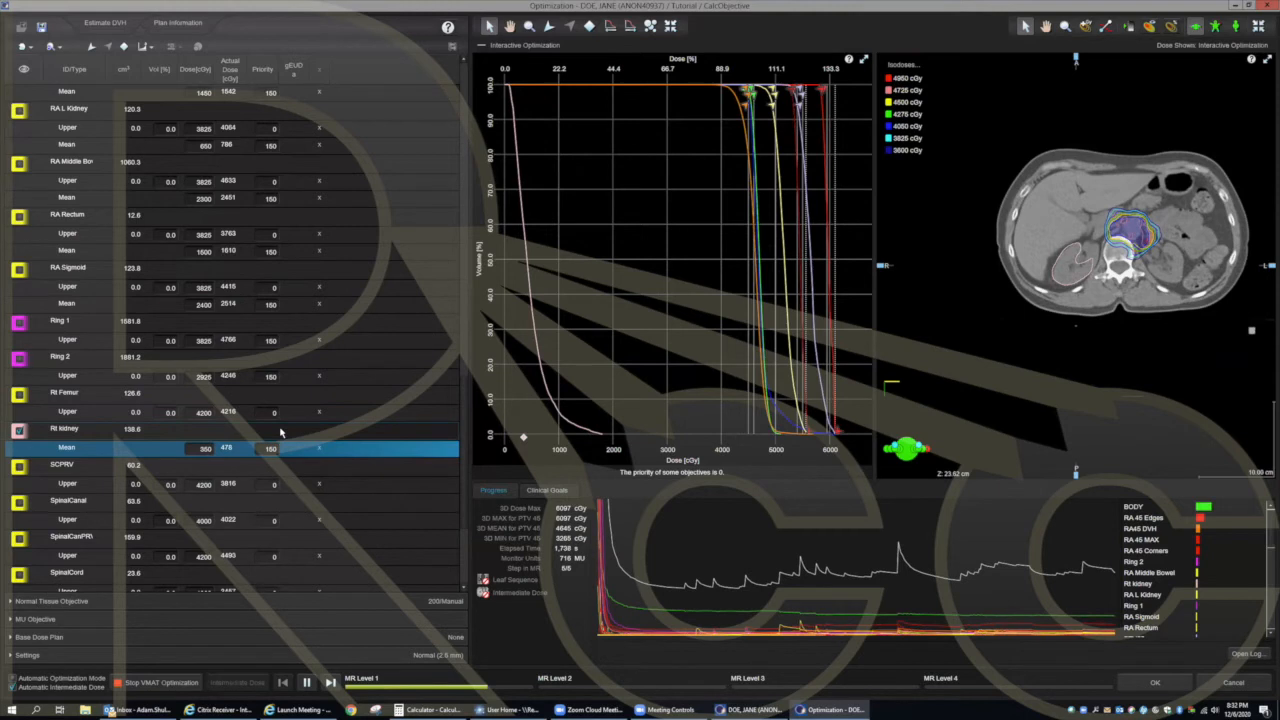
{"action": "left_click", "coordinate": [306, 682]}
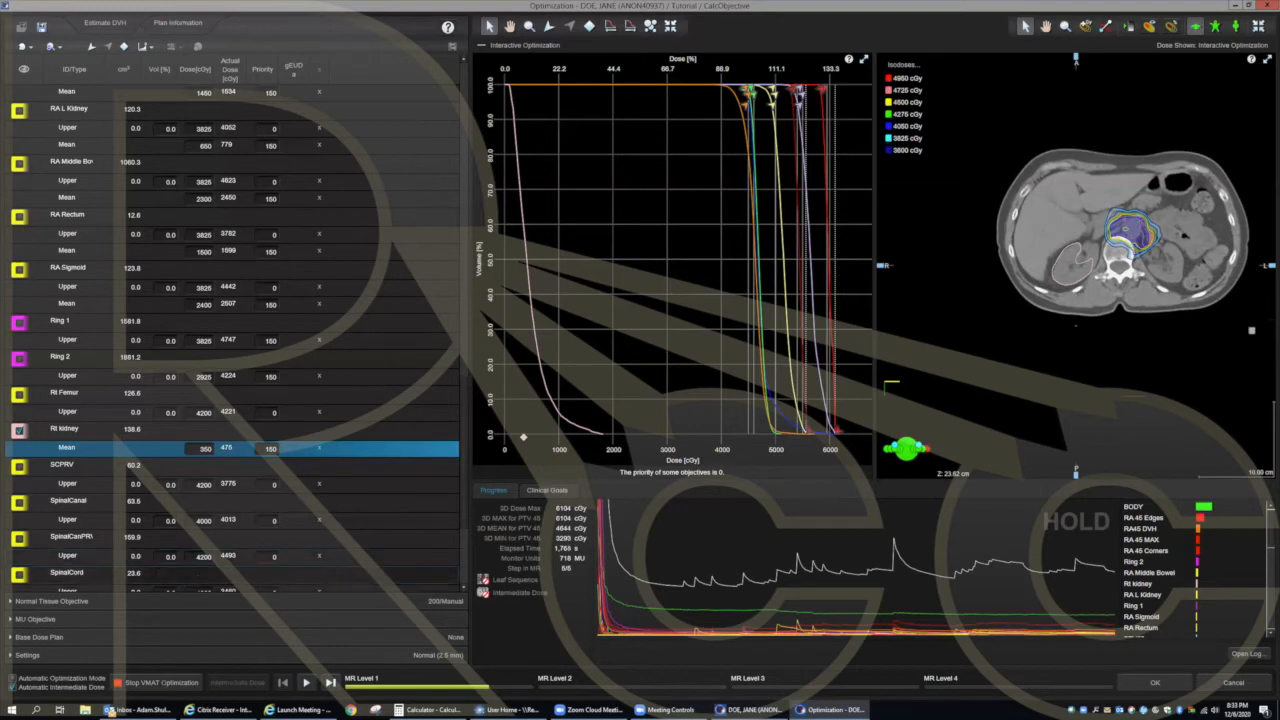
{"action": "left_click", "coordinate": [307, 683]}
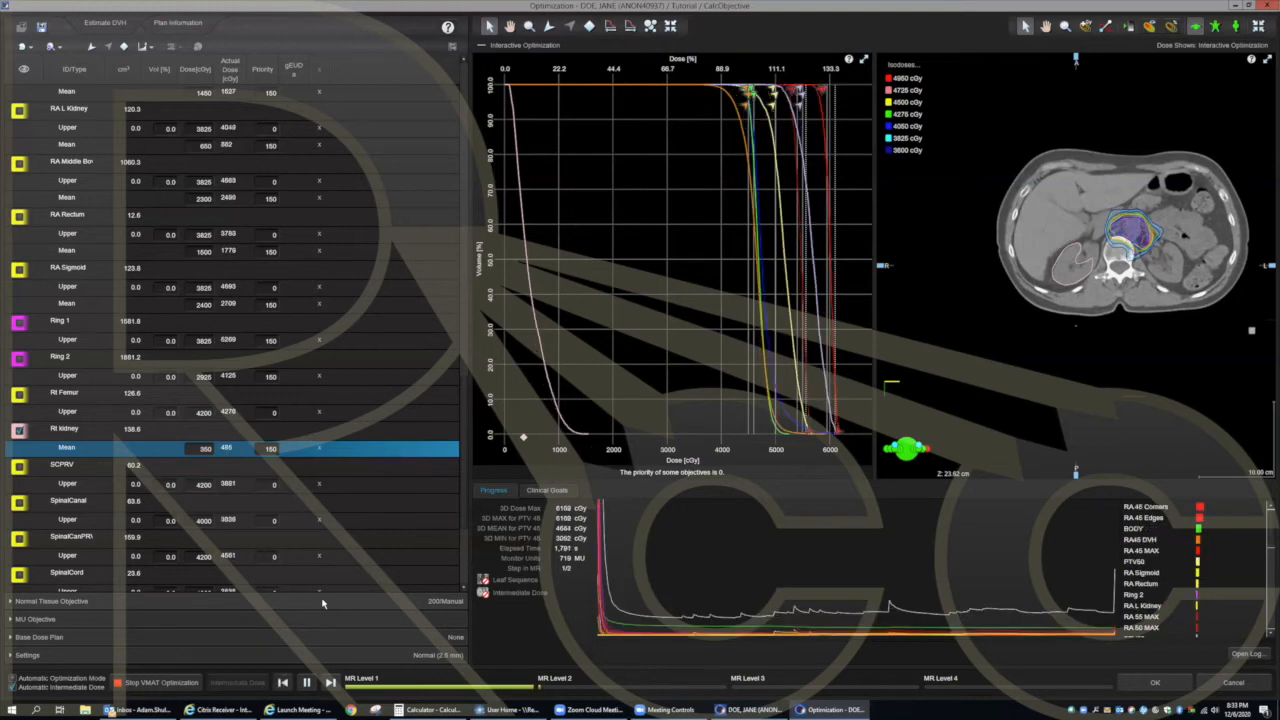
{"action": "left_click", "coordinate": [306, 682]}
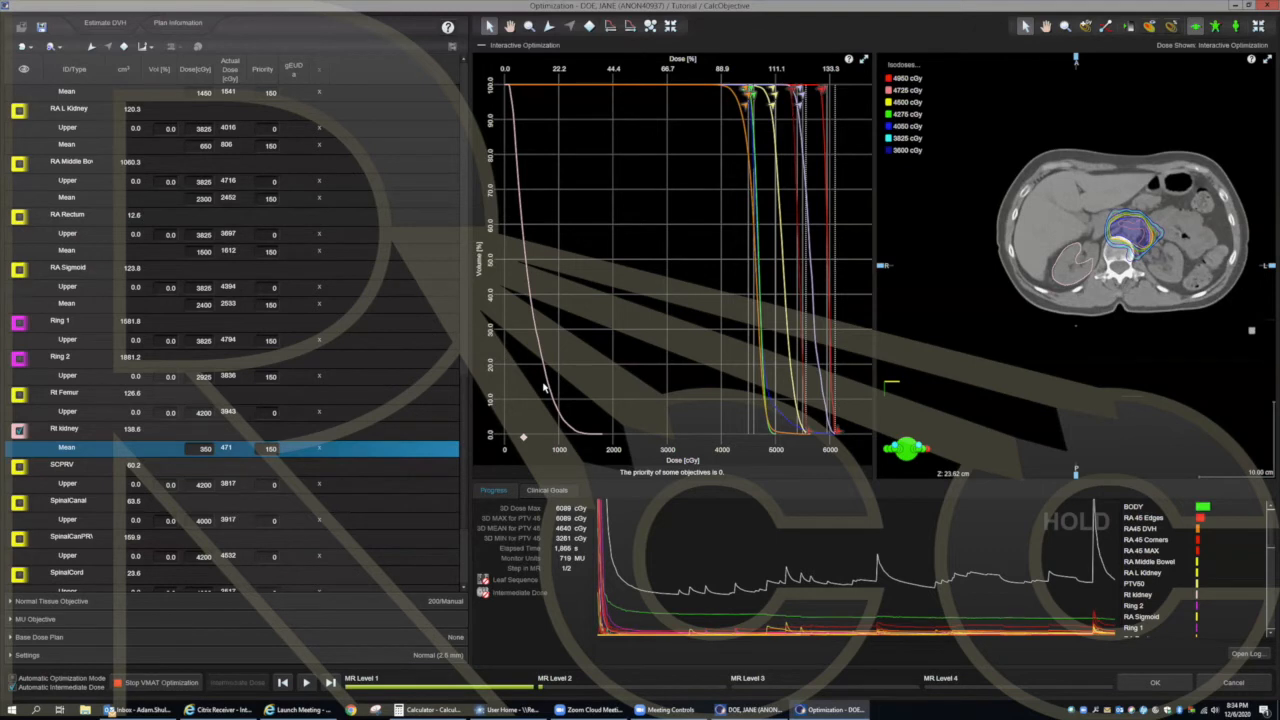
{"action": "mouse_move", "coordinate": [551, 394]}
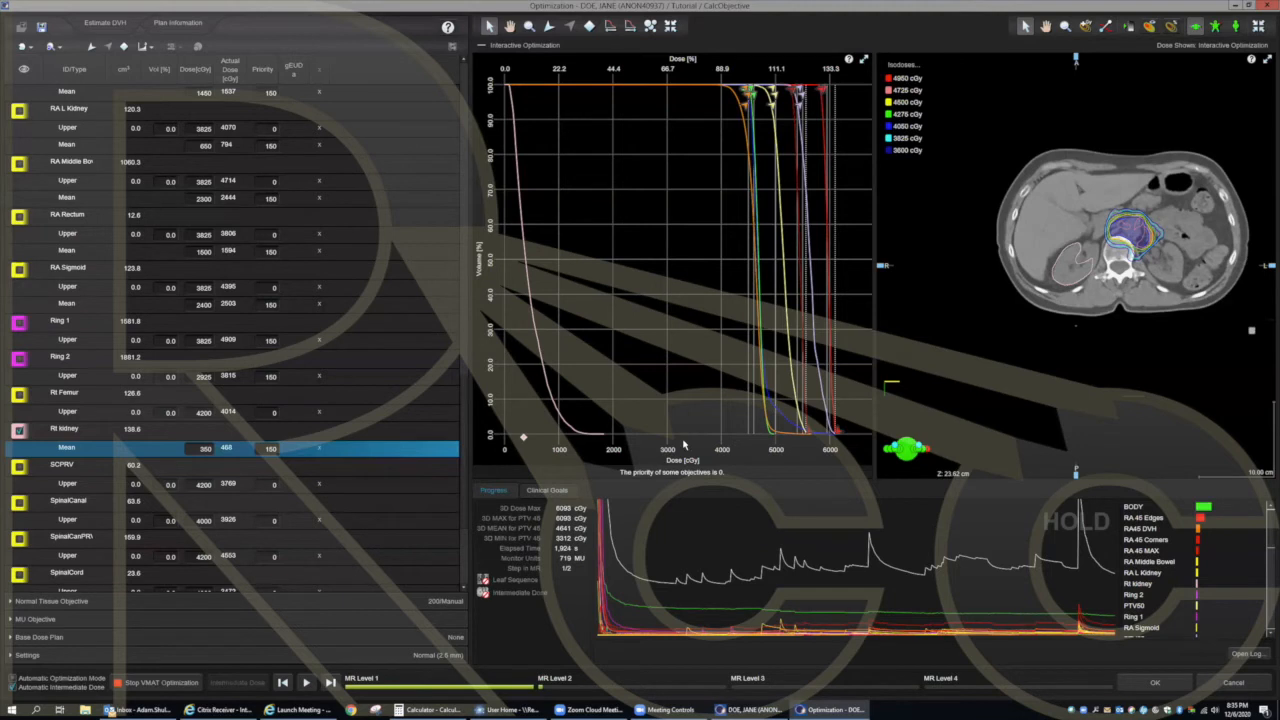
{"action": "mouse_move", "coordinate": [743, 91]}
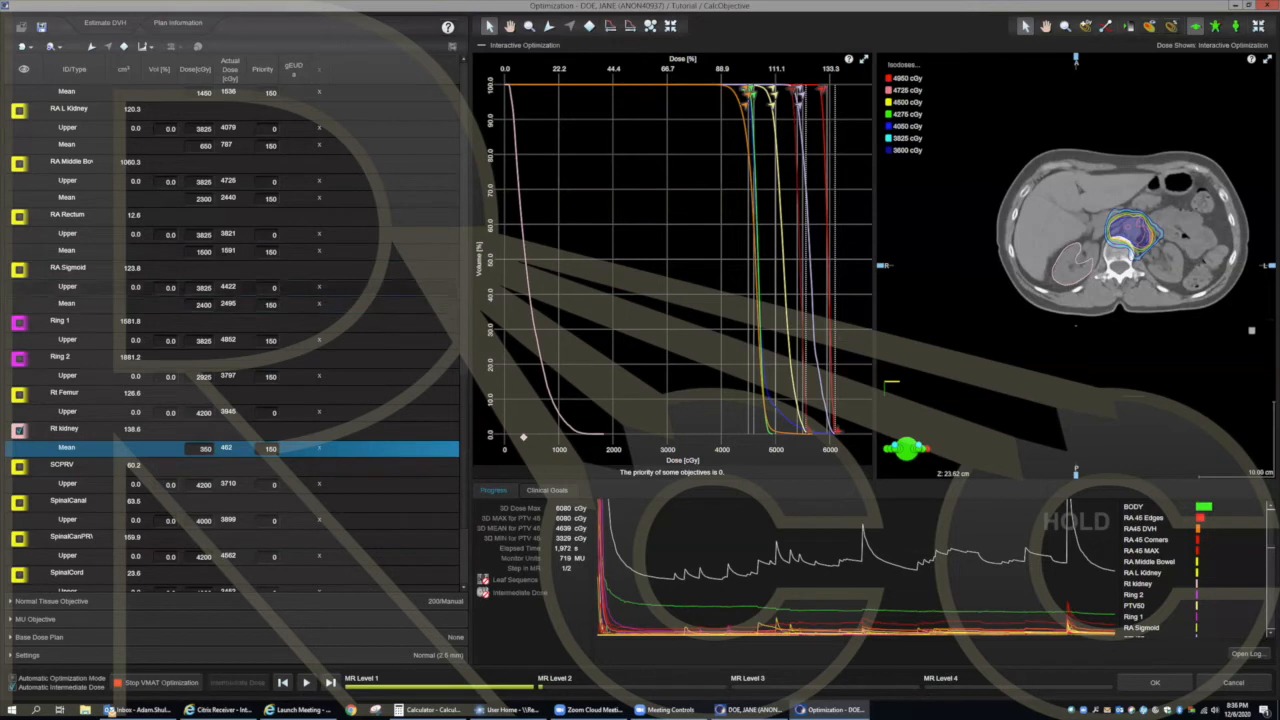
Step: Set the priority of the RA Sigmoid and RA Rectum upper objectives to 150
{"action": "left_click", "coordinate": [272, 287]}
{"action": "type", "text": "150"}
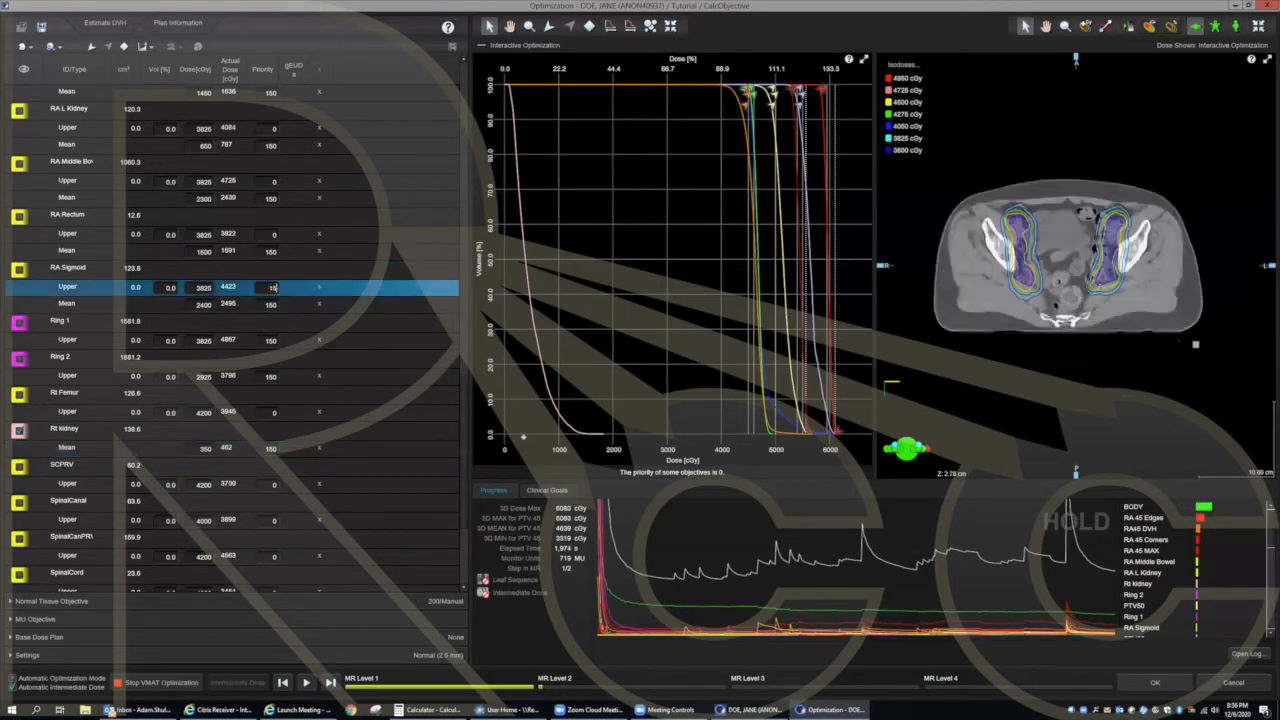
{"action": "left_click", "coordinate": [273, 234]}
{"action": "type", "text": "150"}
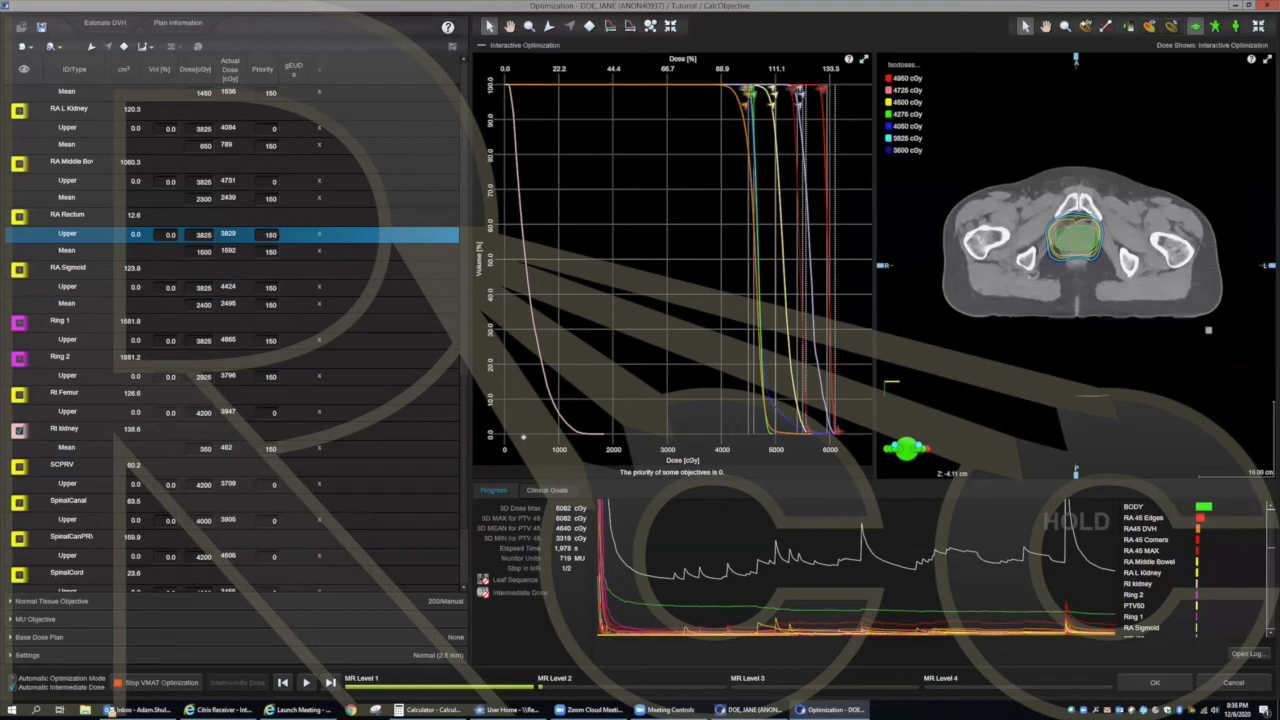
{"action": "left_click", "coordinate": [280, 287]}
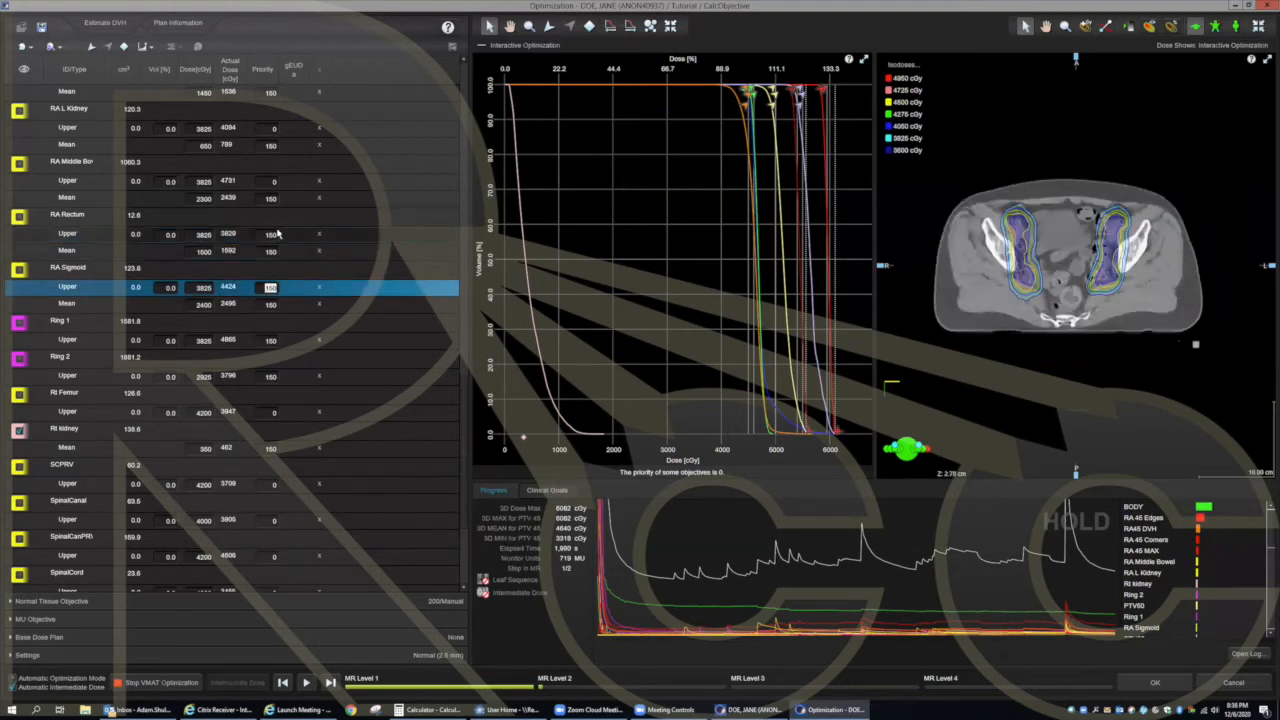
Step: Set the priority of the RA Middle Bowel and RA L Kidney upper objectives to 150
{"action": "left_click", "coordinate": [274, 182]}
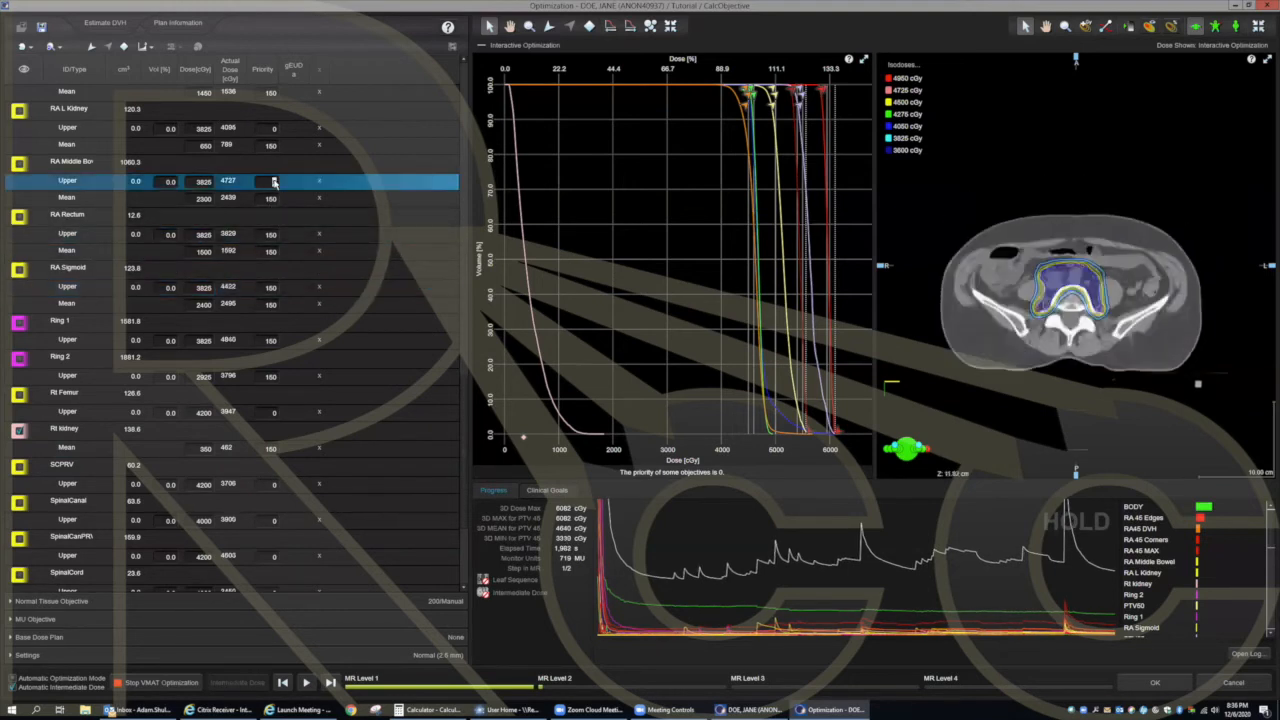
{"action": "type", "text": "0"}
{"action": "key", "text": "Return"}
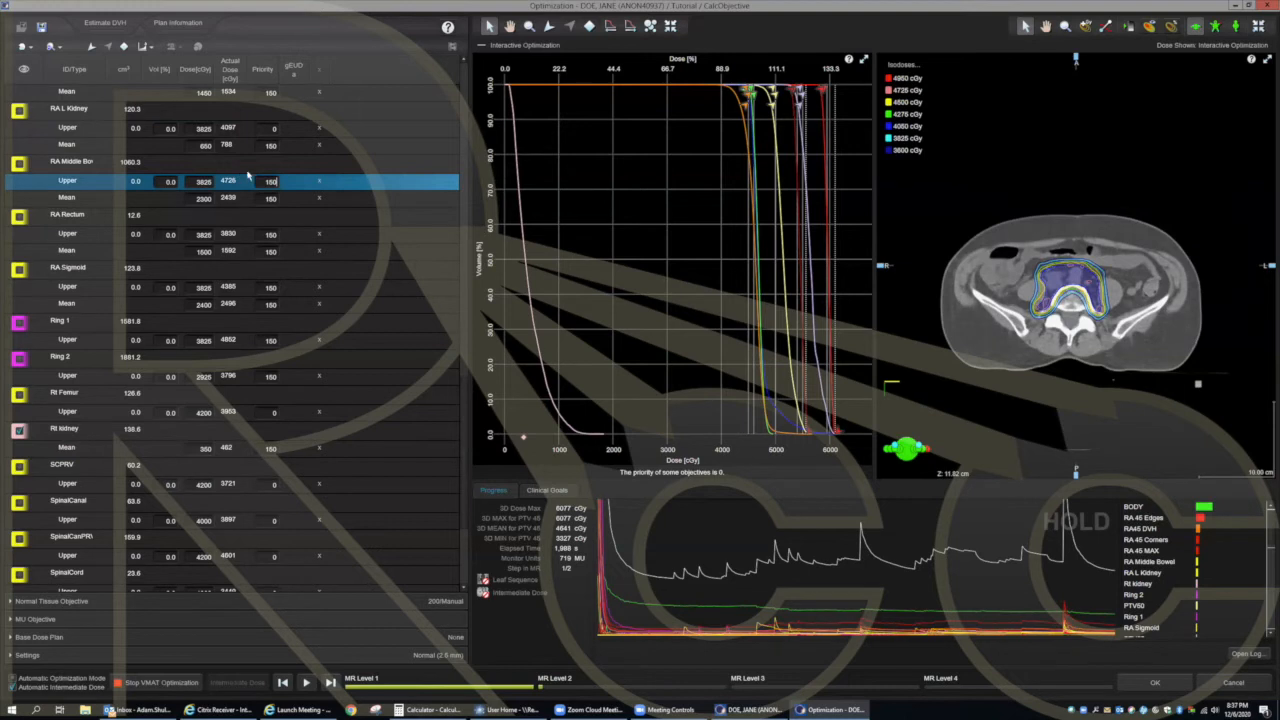
{"action": "left_click", "coordinate": [272, 128]}
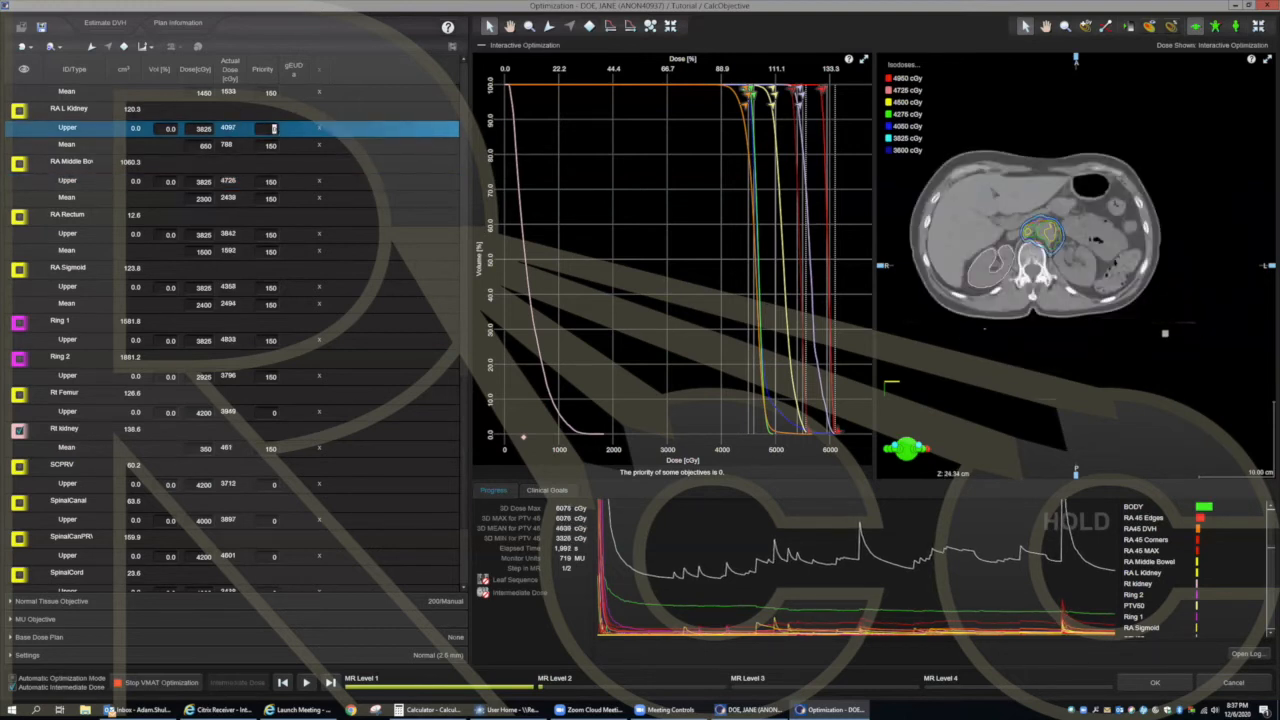
{"action": "type", "text": "150"}
{"action": "key", "text": "Return"}
{"action": "scroll", "coordinate": [466, 395], "scroll_direction": "up", "scroll_amount": 5}
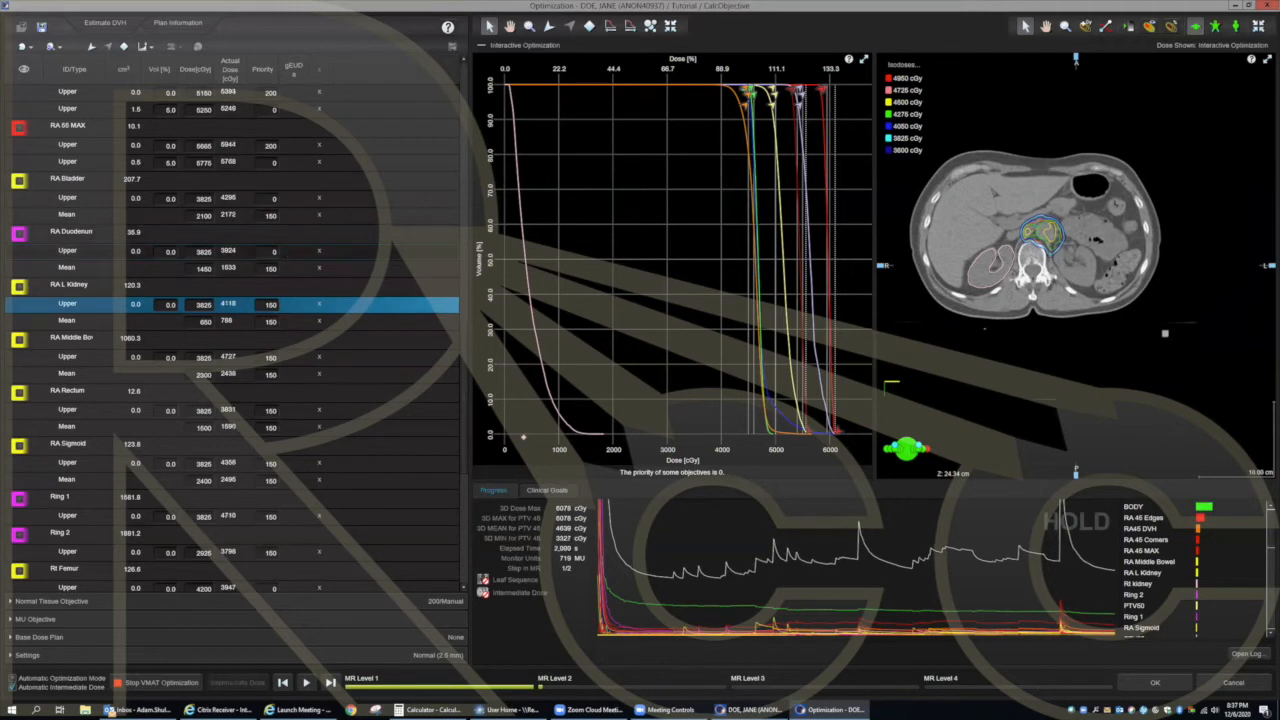
Step: Set the priority of the RA Duodenum and RA Bladder upper objectives to 150
{"action": "left_click", "coordinate": [274, 251]}
{"action": "type", "text": "150"}
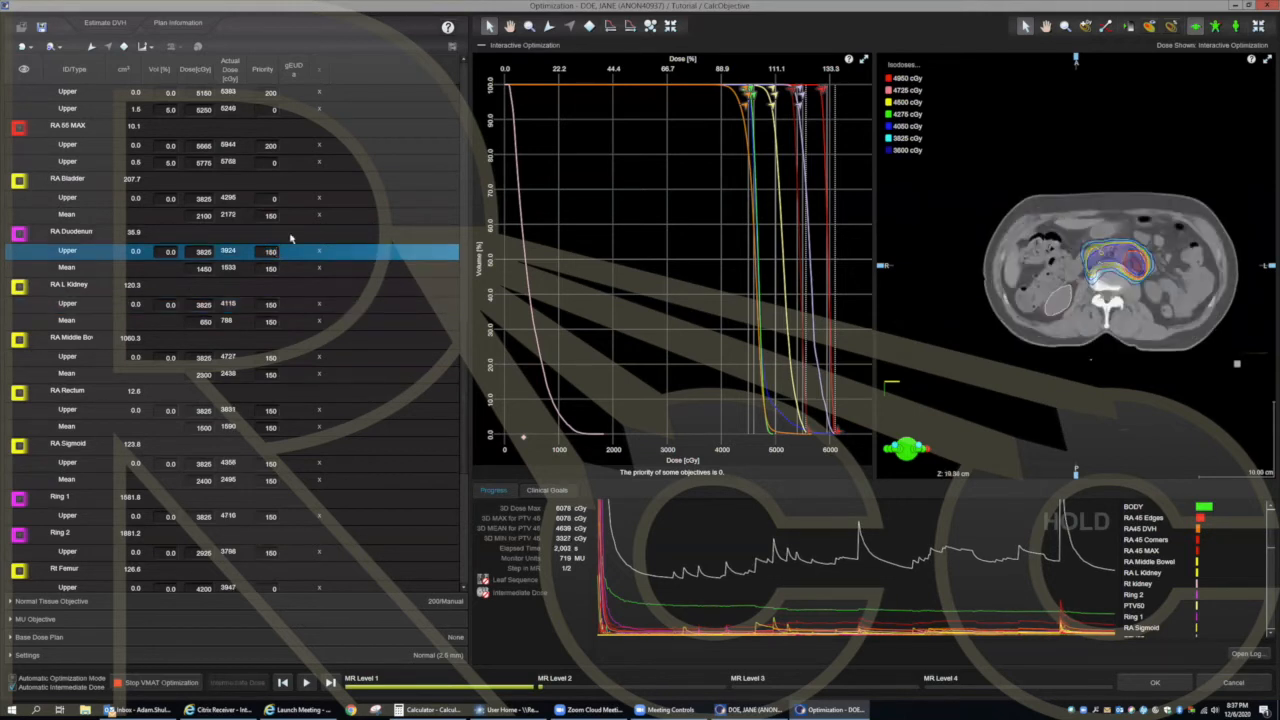
{"action": "left_click", "coordinate": [273, 199]}
{"action": "type", "text": "150"}
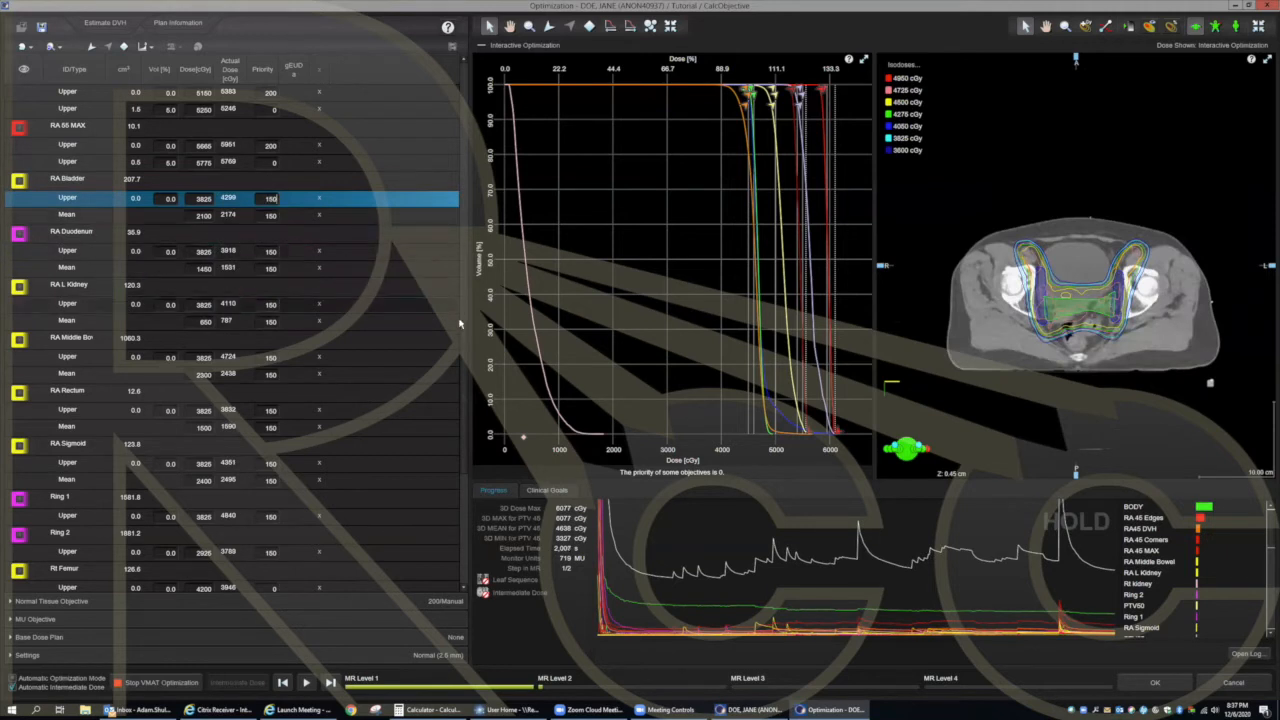
Step: Replace the Rt kidney DVH curve with the SCPRV curve, and set the SCPRV upper objective to 3400 cGy with priority 150
{"action": "scroll", "coordinate": [447, 413], "scroll_direction": "down", "scroll_amount": 3}
{"action": "scroll", "coordinate": [447, 413], "scroll_direction": "down", "scroll_amount": 4}
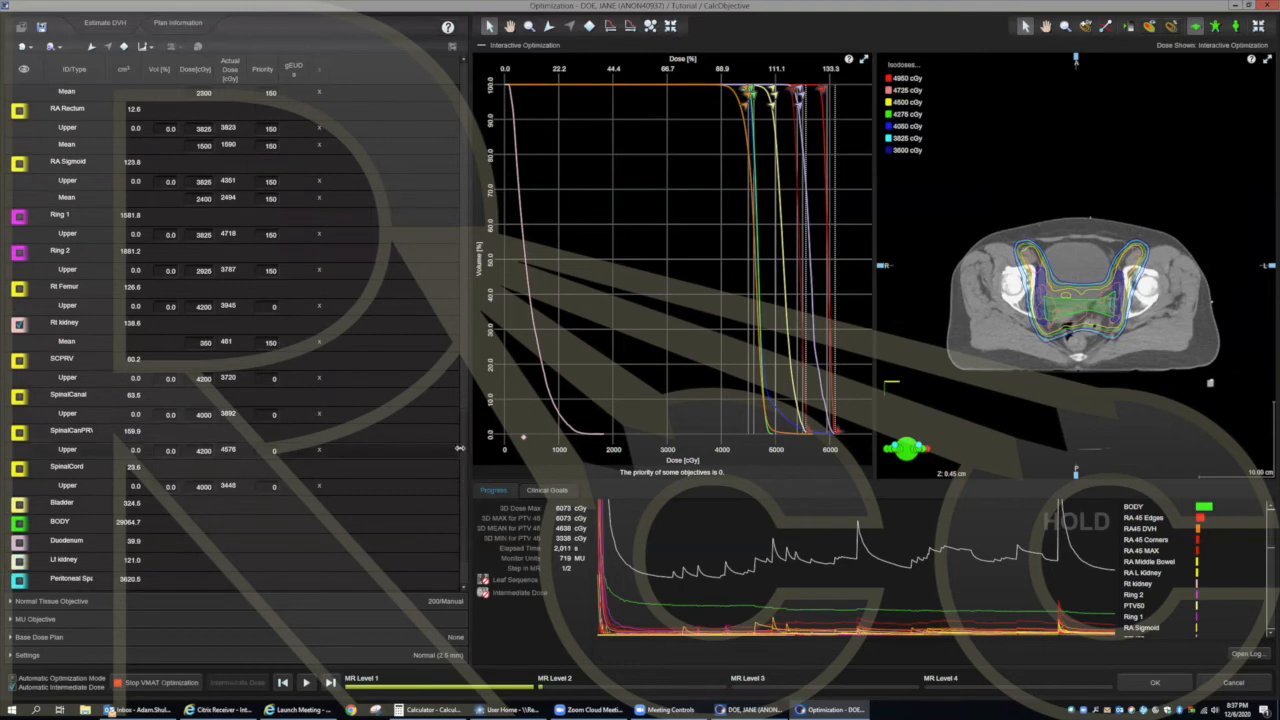
{"action": "left_click", "coordinate": [19, 327]}
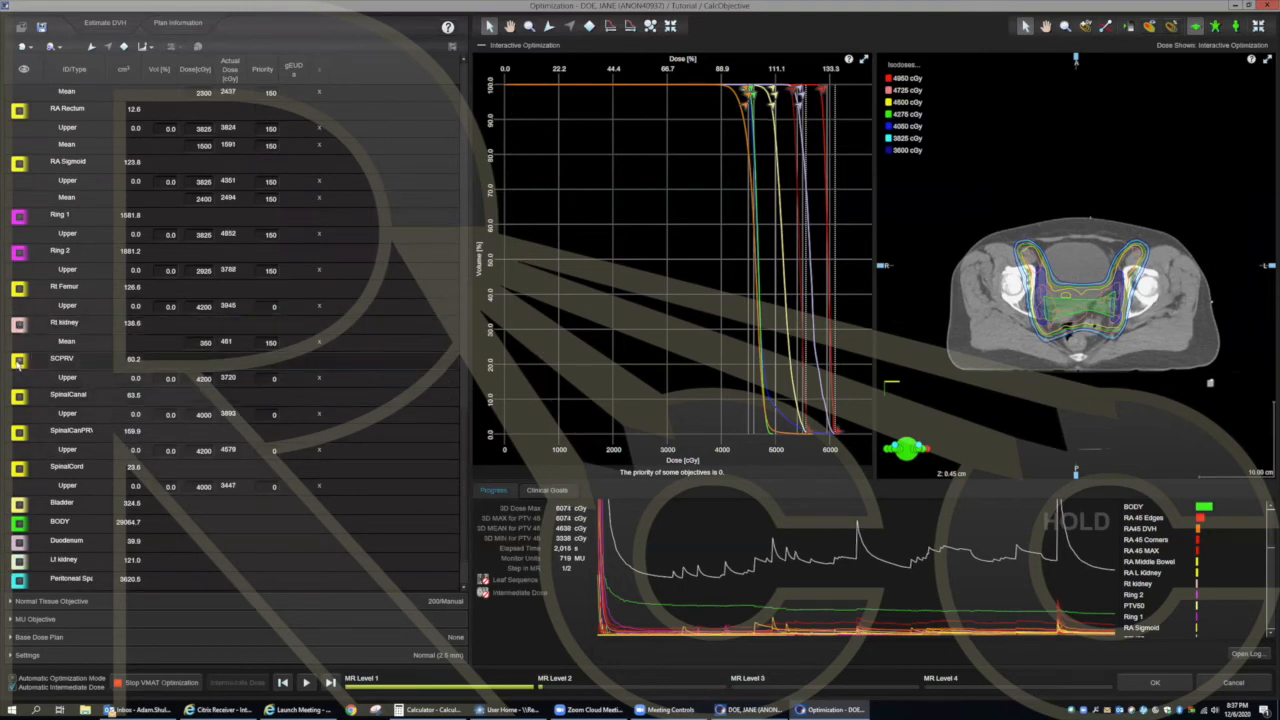
{"action": "left_click", "coordinate": [18, 362]}
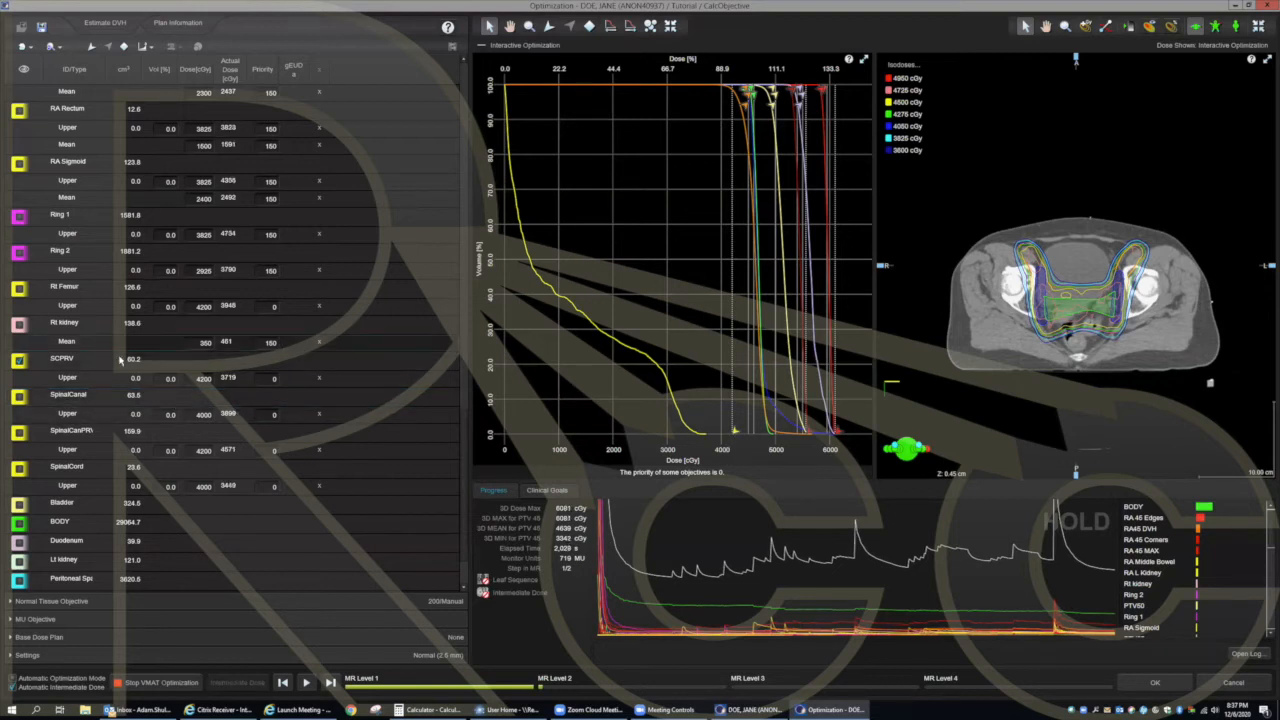
{"action": "left_click", "coordinate": [204, 380]}
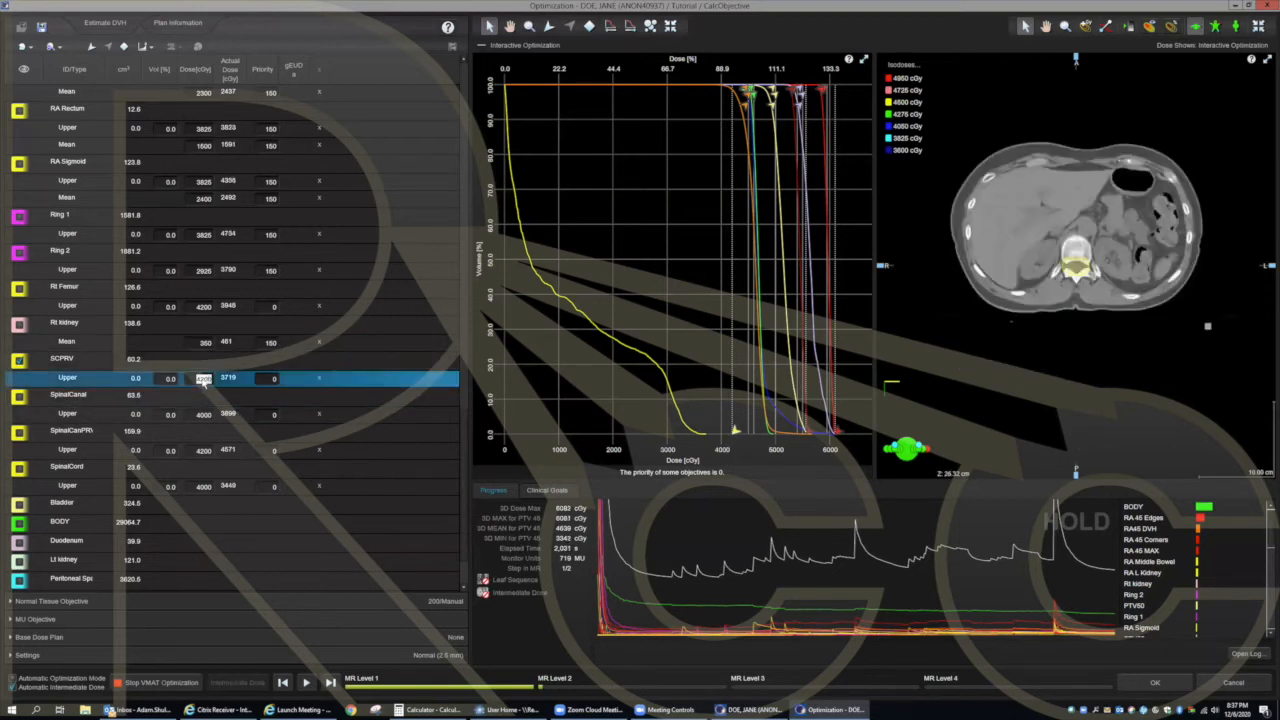
{"action": "type", "text": "3400"}
{"action": "key", "text": "Return"}
{"action": "key", "text": "Tab"}
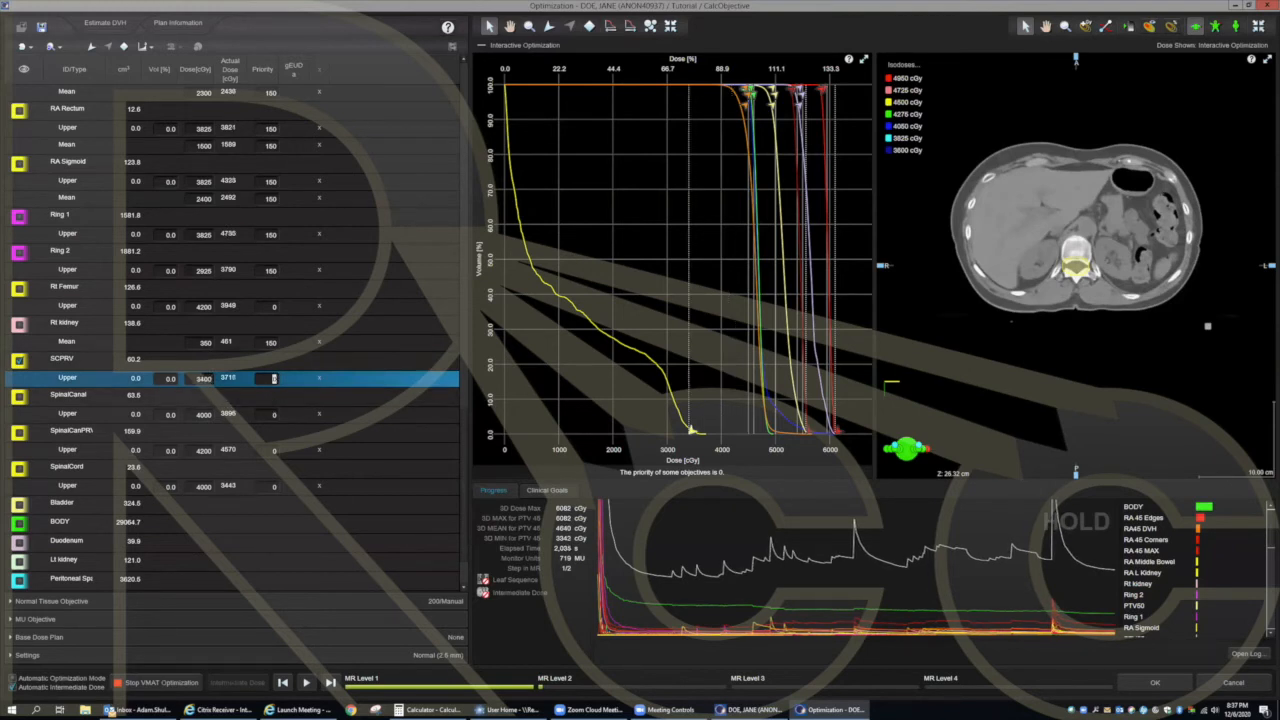
{"action": "type", "text": "150"}
{"action": "left_click", "coordinate": [199, 383]}
Step: Show the SpinalCord DVH curve and set its upper objective to 3200 cGy with priority 150
{"action": "left_click", "coordinate": [18, 469]}
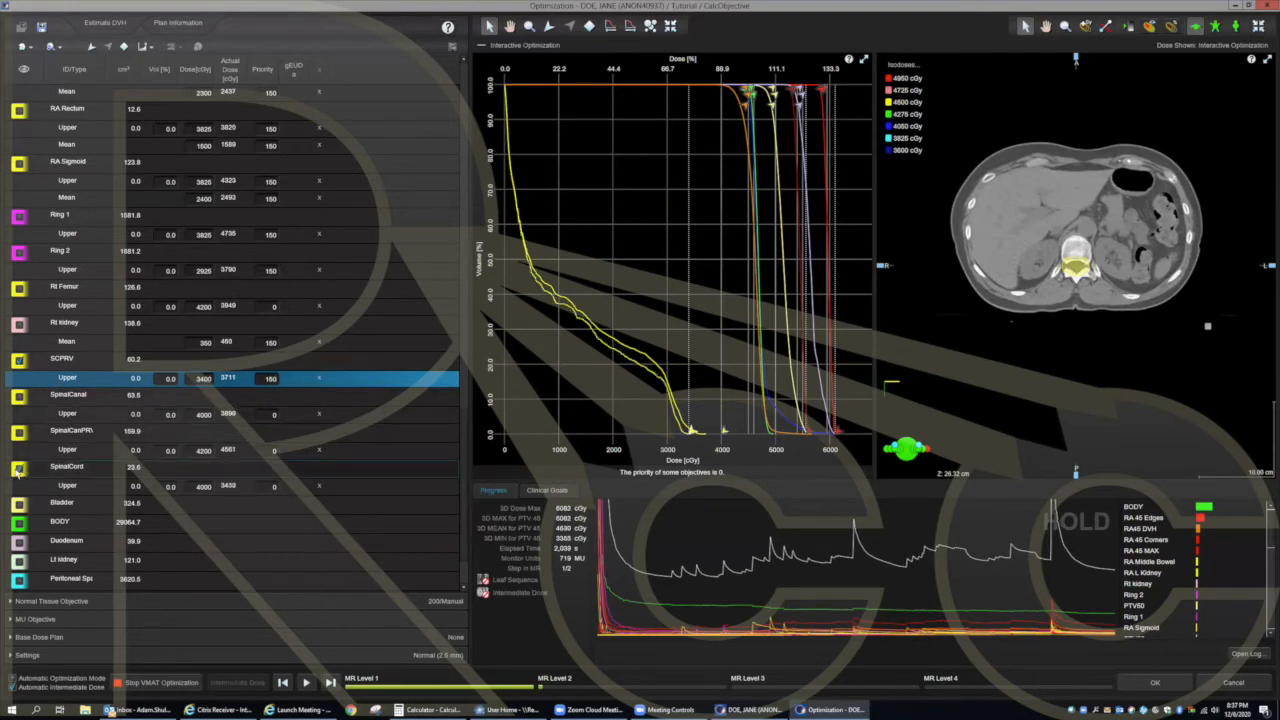
{"action": "left_click", "coordinate": [204, 486]}
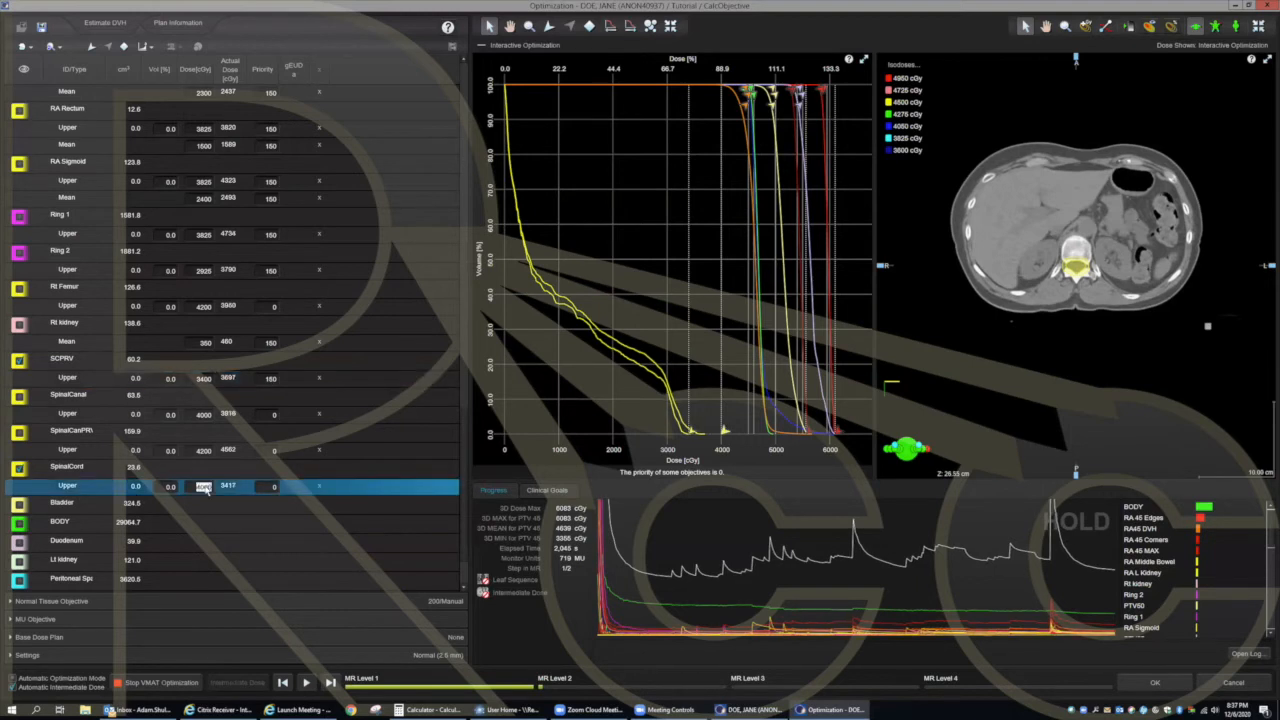
{"action": "type", "text": "3200"}
{"action": "key", "text": "Return"}
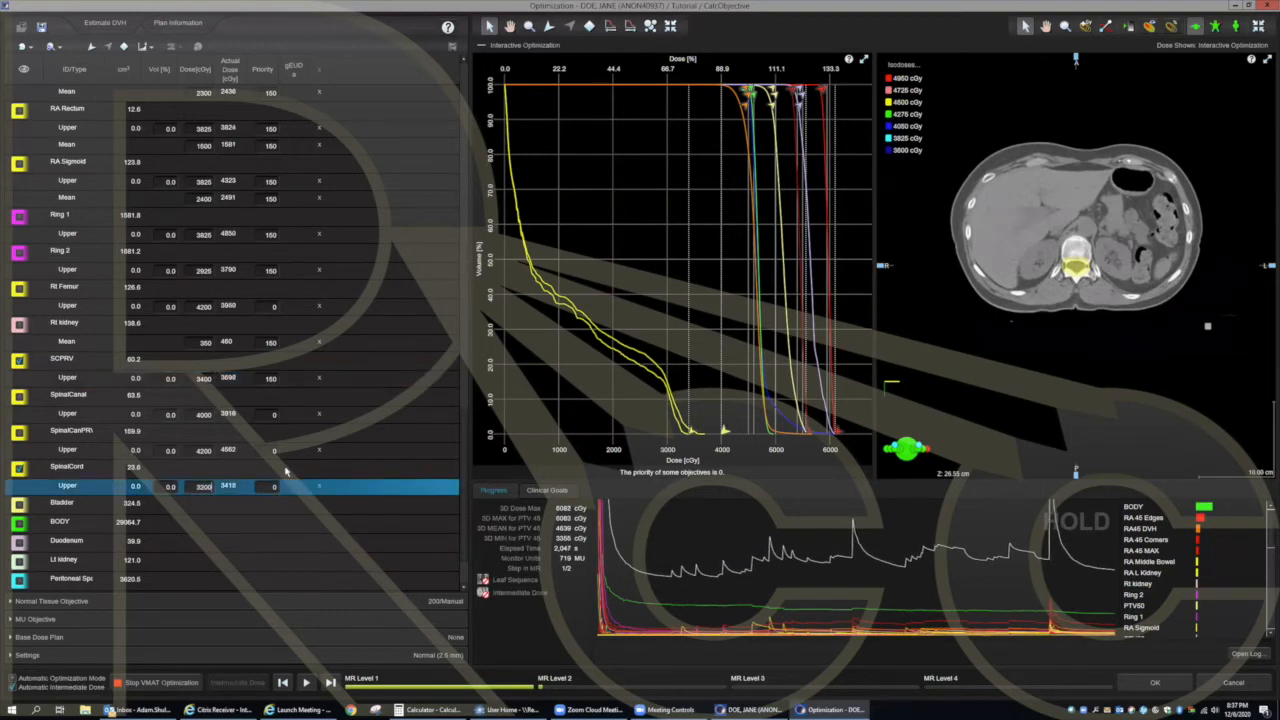
{"action": "left_click", "coordinate": [275, 486]}
{"action": "type", "text": "150"}
Step: Raise the priority of the SCPRV and SpinalCord upper objectives to 250
{"action": "left_click", "coordinate": [270, 379]}
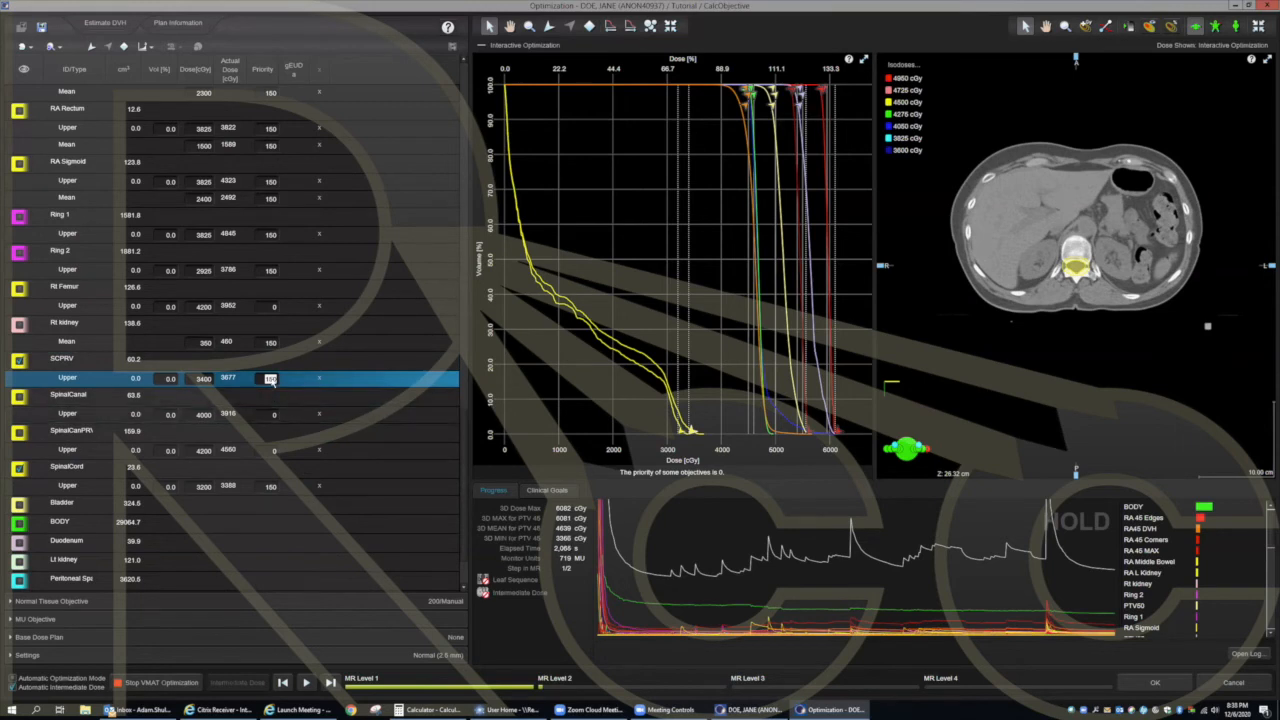
{"action": "type", "text": "280"}
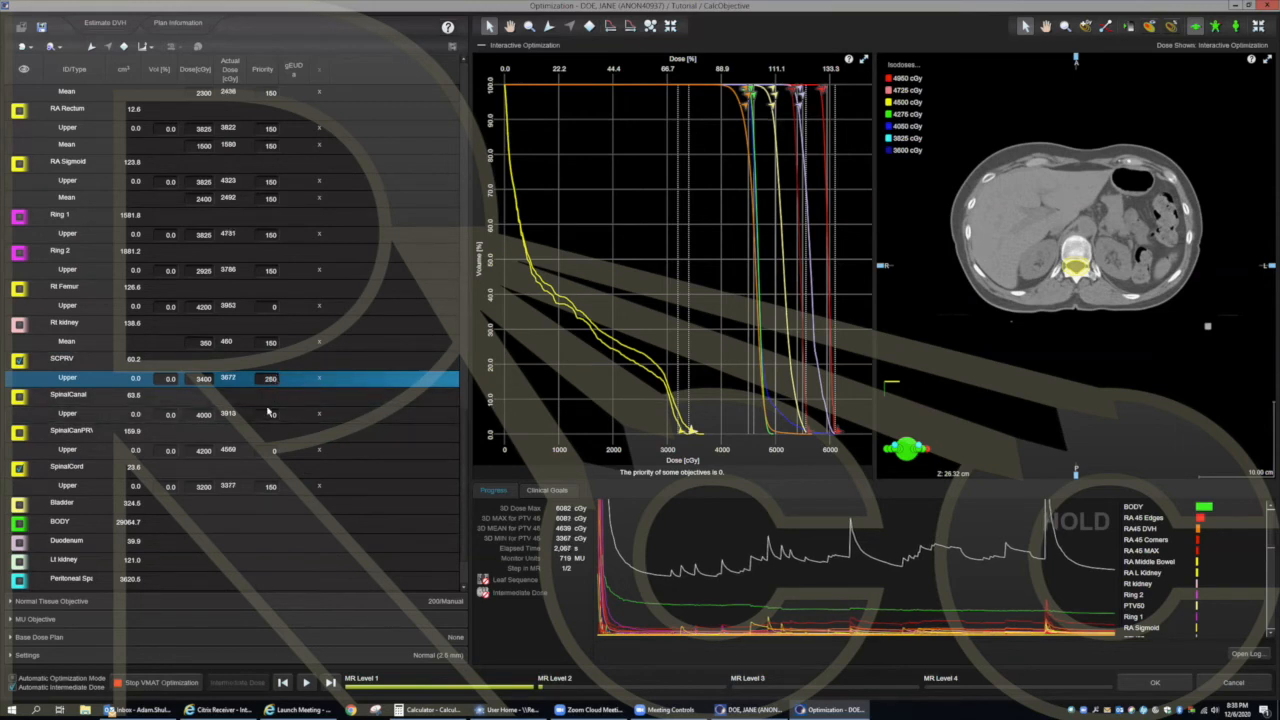
{"action": "left_click", "coordinate": [270, 487]}
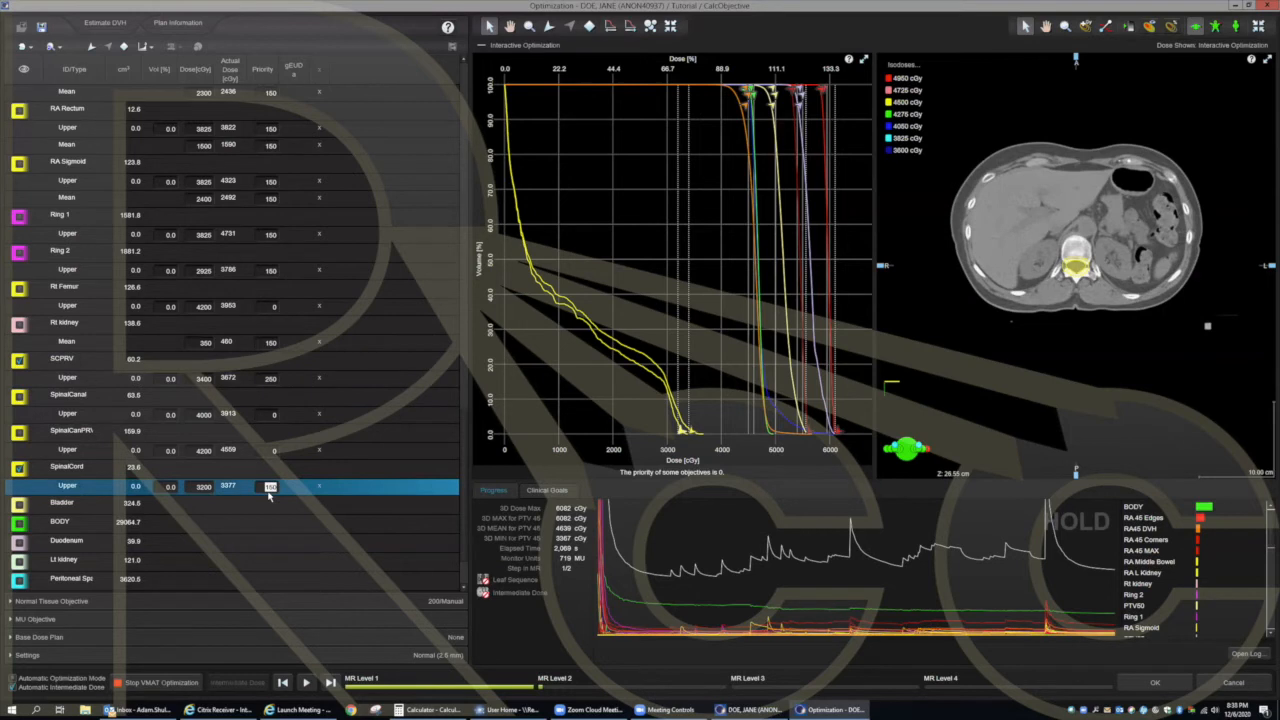
{"action": "type", "text": "250"}
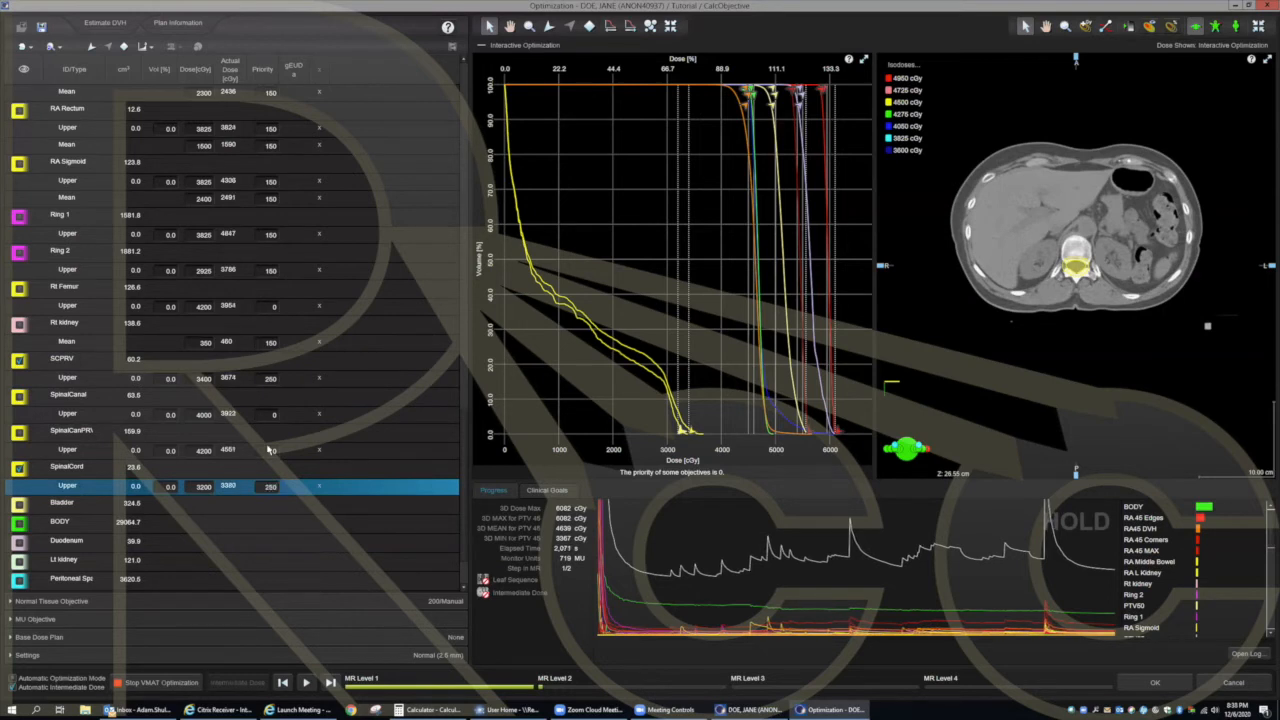
Step: Lower the SCPRV upper objective to 3200 cGy and the SpinalCord upper objective to 3000 cGy
{"action": "left_click", "coordinate": [270, 378]}
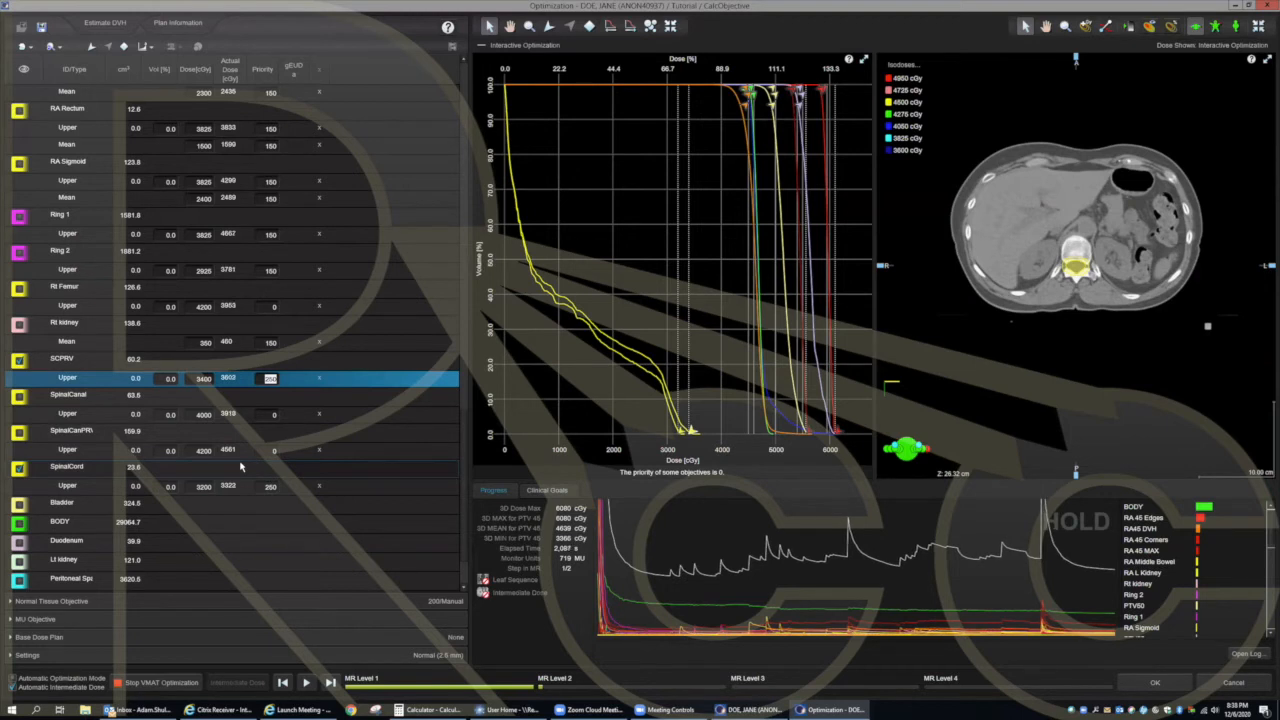
{"action": "type", "text": "350"}
{"action": "left_click", "coordinate": [204, 380]}
{"action": "type", "text": "32"}
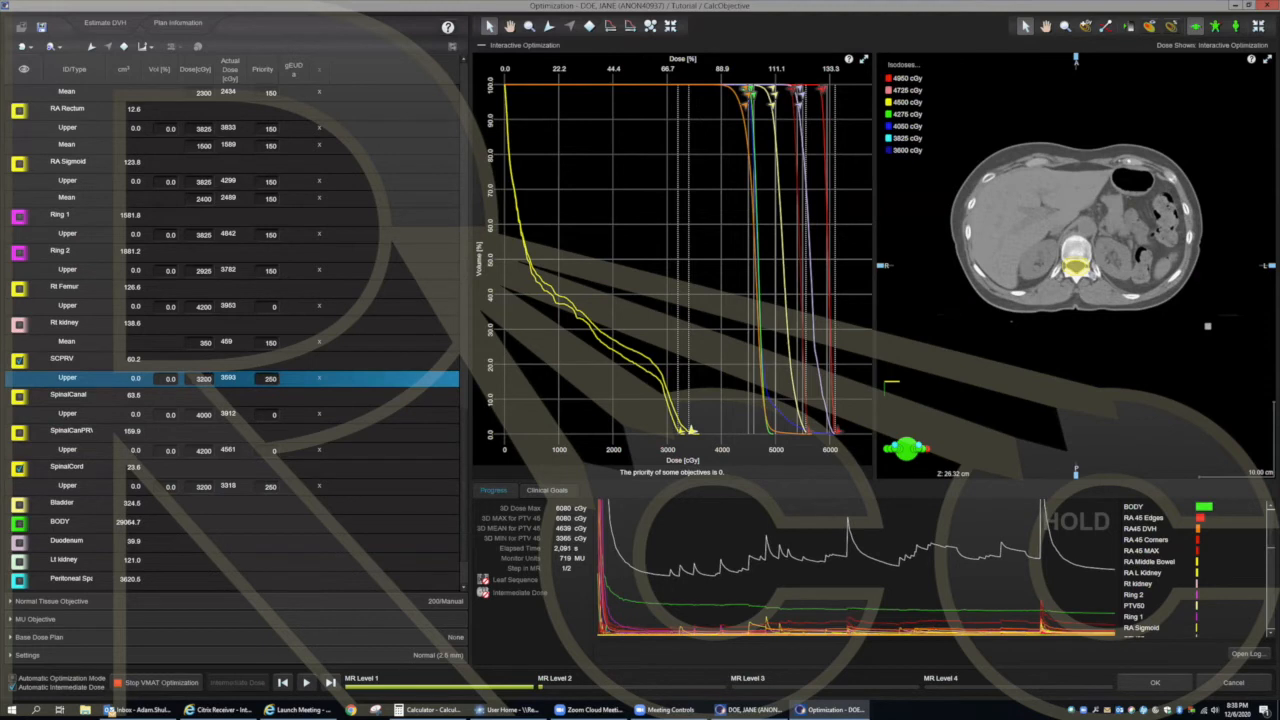
{"action": "left_click", "coordinate": [204, 487]}
{"action": "type", "text": "3000"}
{"action": "key", "text": "Return"}
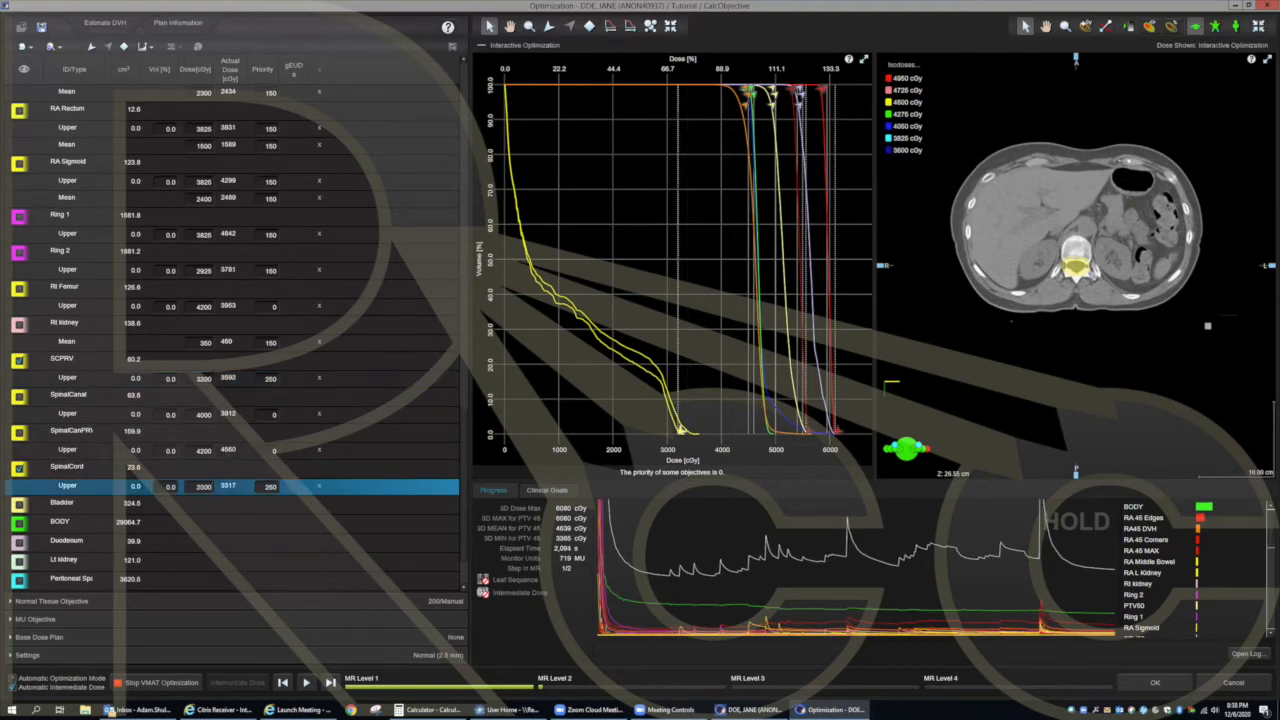
Step: Tighten the upper dose objectives to 3000 cGy for SCPRV and 2800 cGy for SpinalCord
{"action": "left_click", "coordinate": [204, 379]}
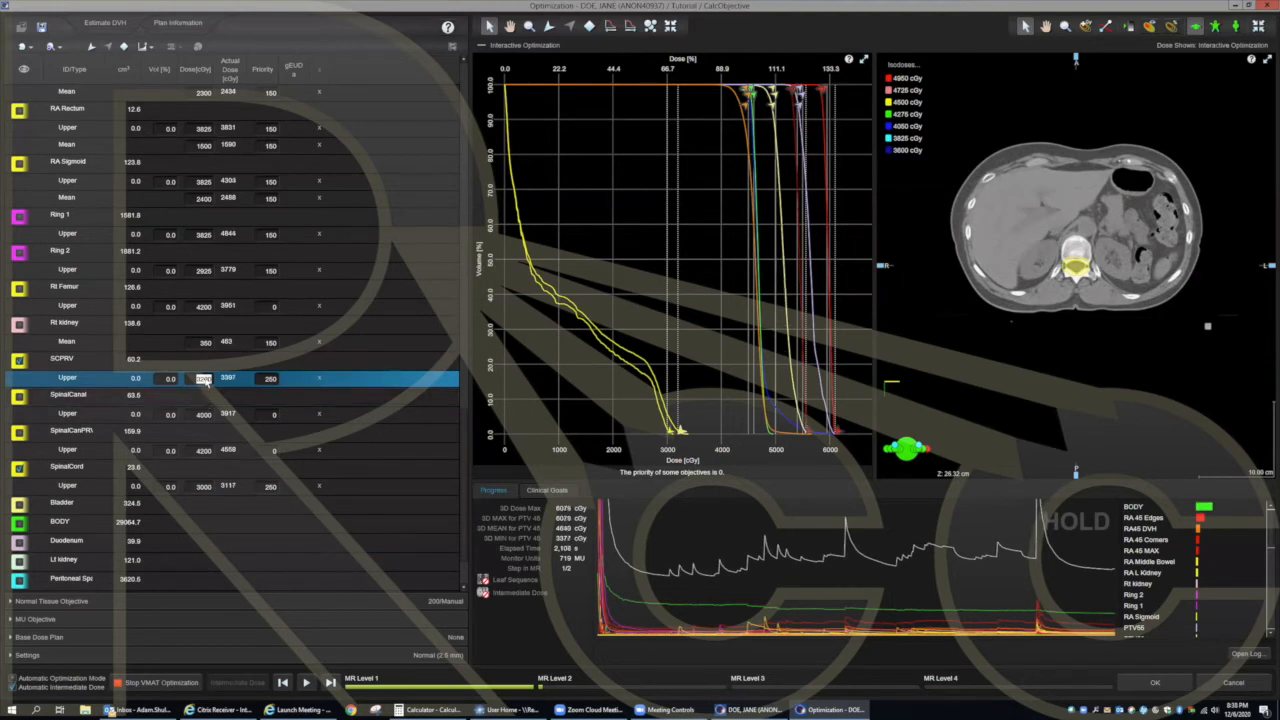
{"action": "type", "text": "3000"}
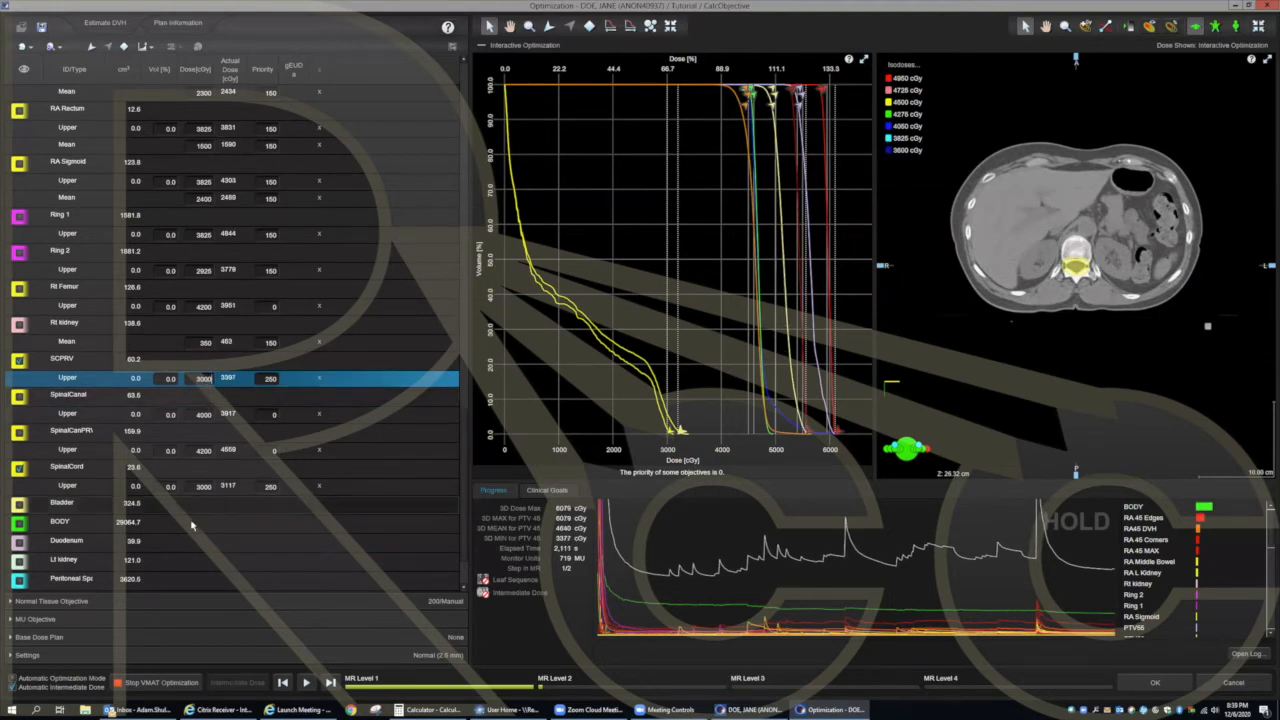
{"action": "left_click", "coordinate": [203, 486]}
{"action": "type", "text": "2800"}
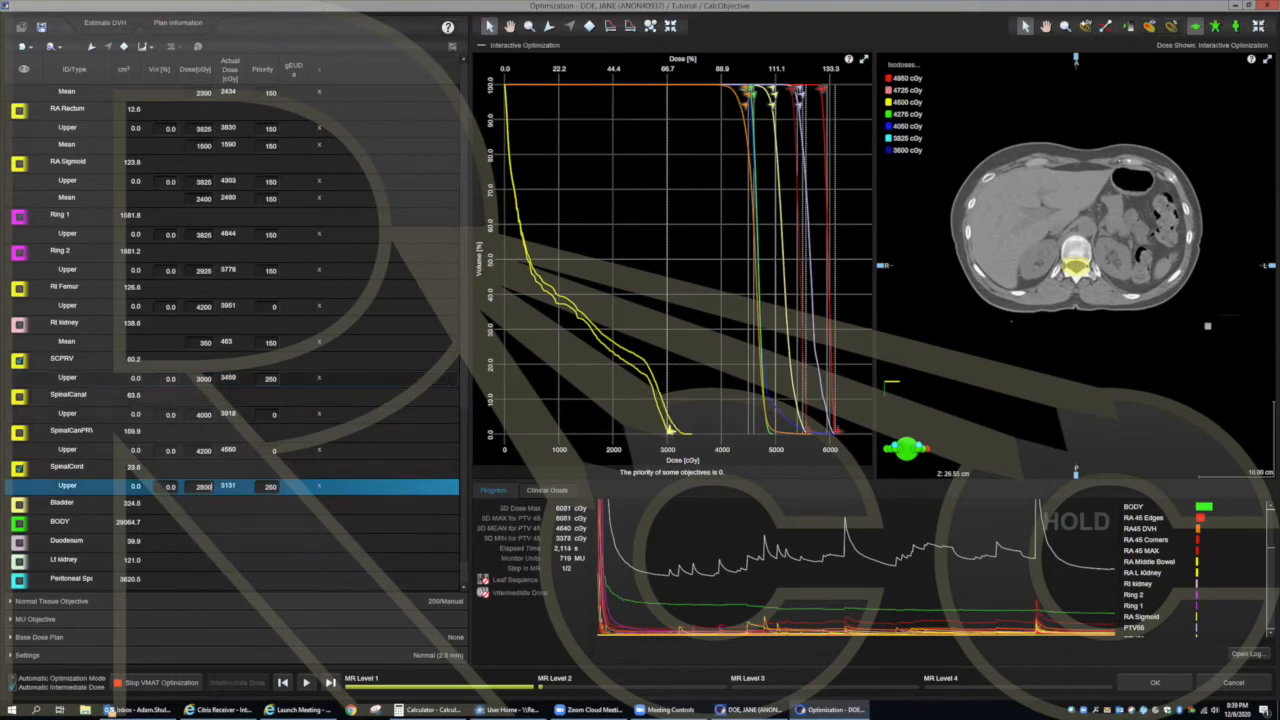
{"action": "key", "text": "Return"}
Step: Reduce the upper dose objectives to 2800 cGy for SCPRV and 2600 cGy for SpinalCord
{"action": "left_click", "coordinate": [201, 377]}
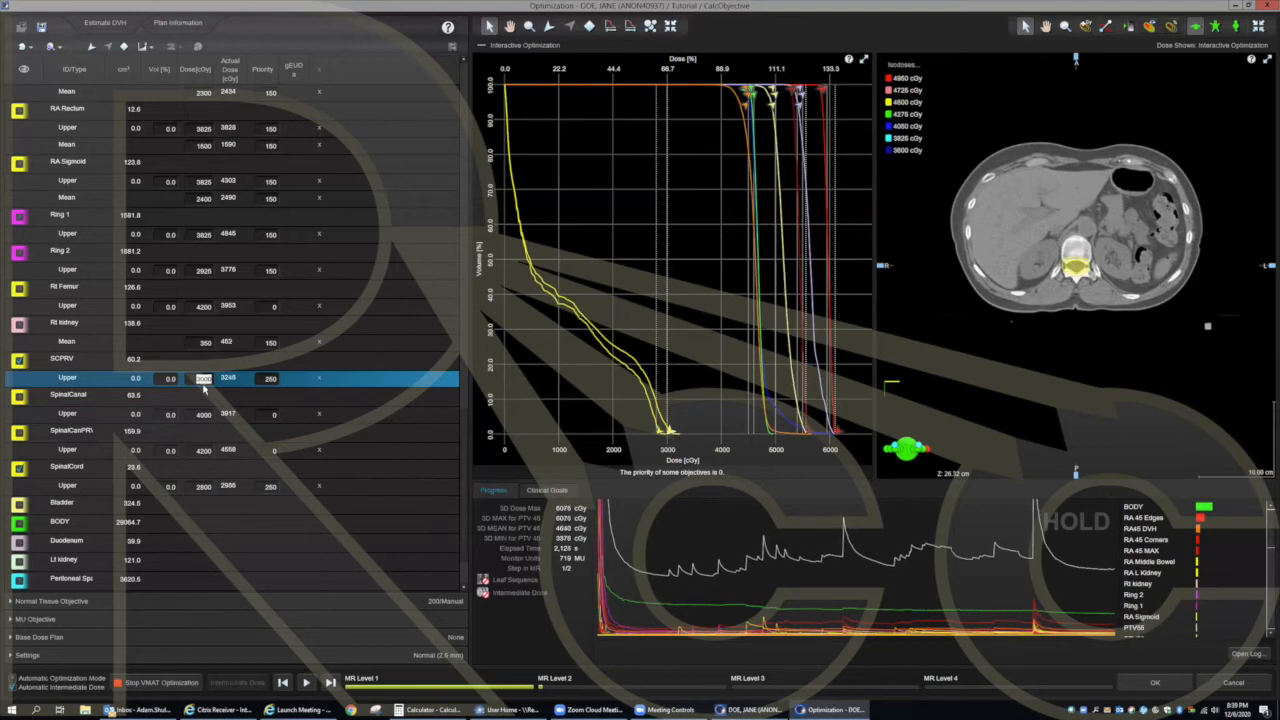
{"action": "left_click", "coordinate": [205, 379]}
{"action": "double_click", "coordinate": [205, 379]}
{"action": "type", "text": "2800"}
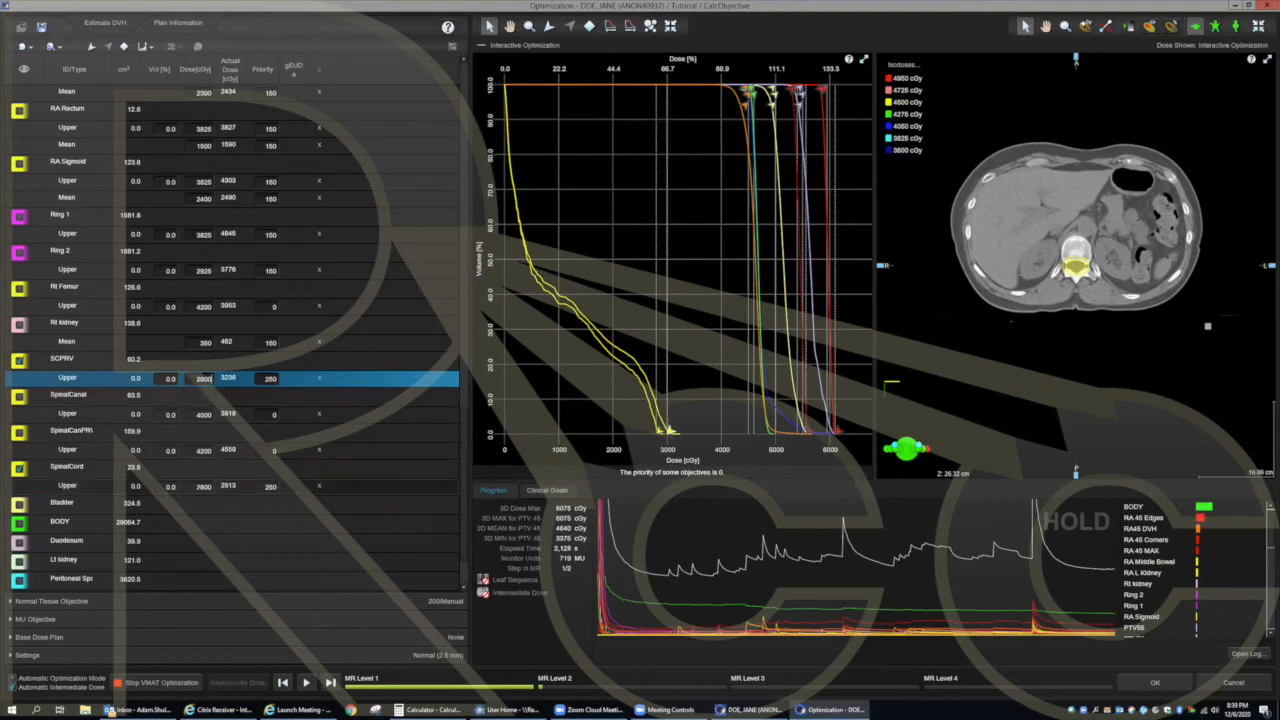
{"action": "left_click", "coordinate": [202, 487]}
{"action": "type", "text": "2600"}
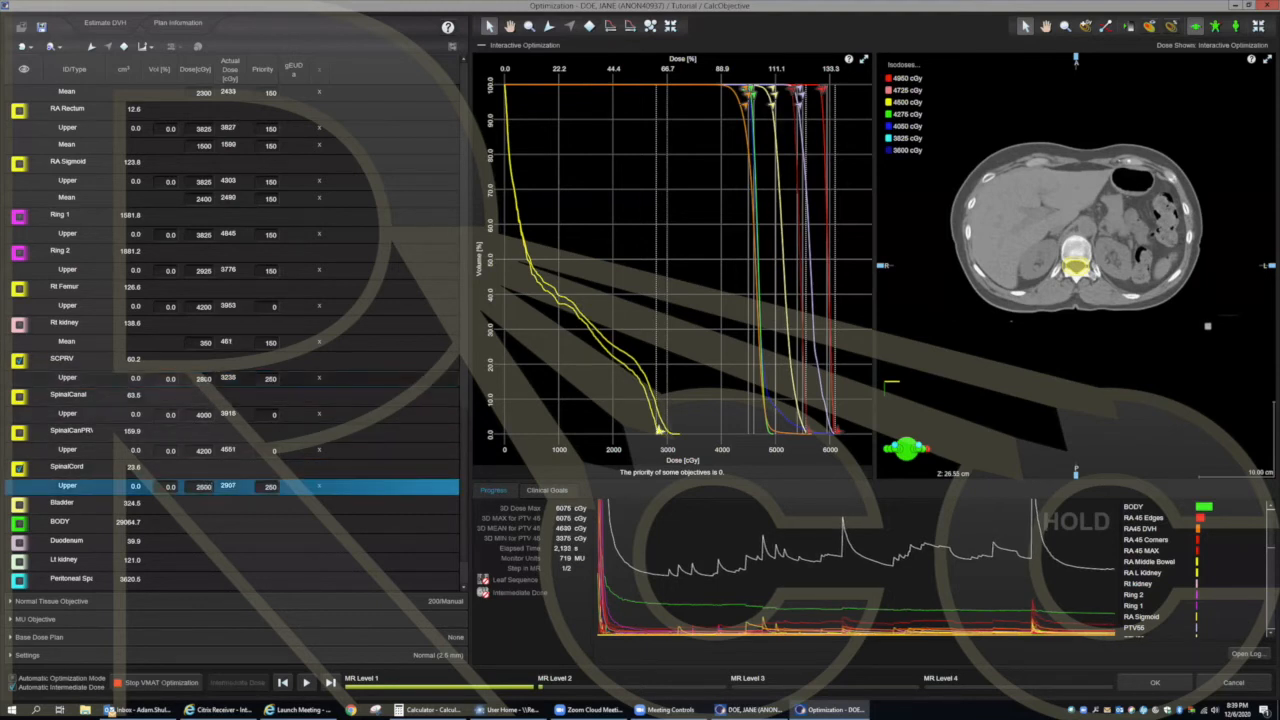
Step: Show the SpinalCanPRV DVH curve and set its upper objective to 4450 cGy with priority 300
{"action": "left_click", "coordinate": [204, 379]}
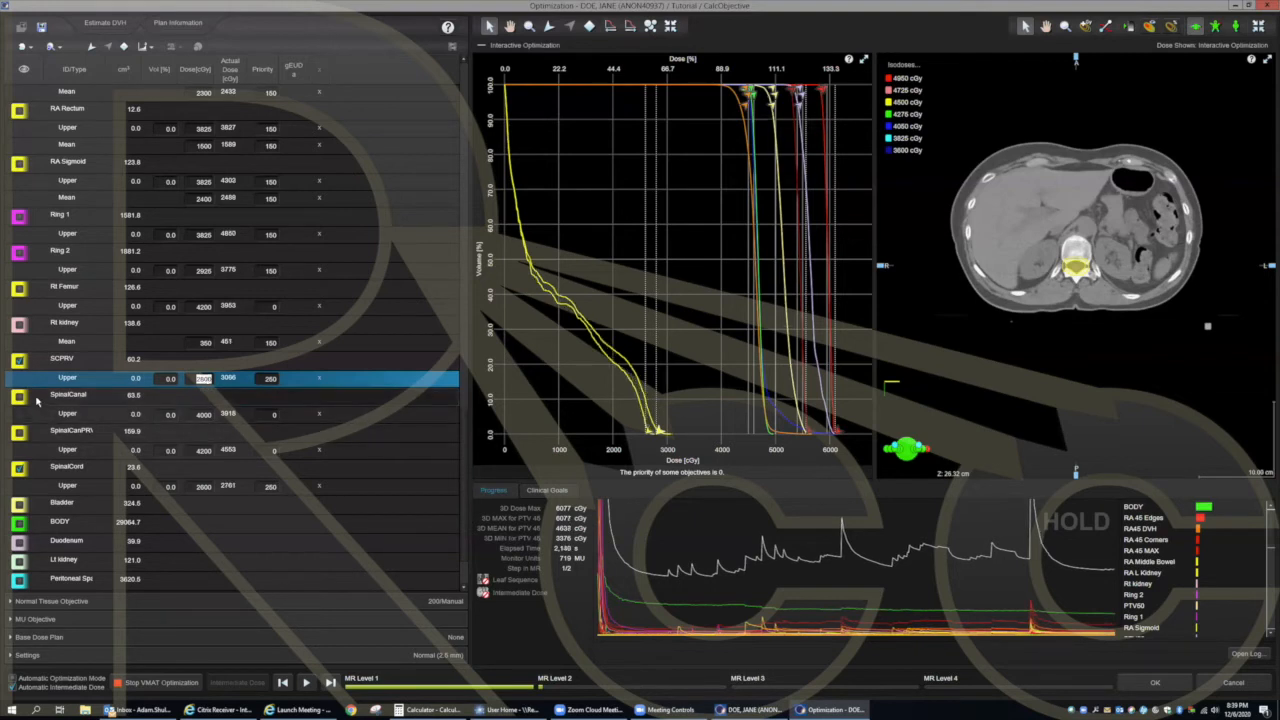
{"action": "left_click", "coordinate": [19, 432]}
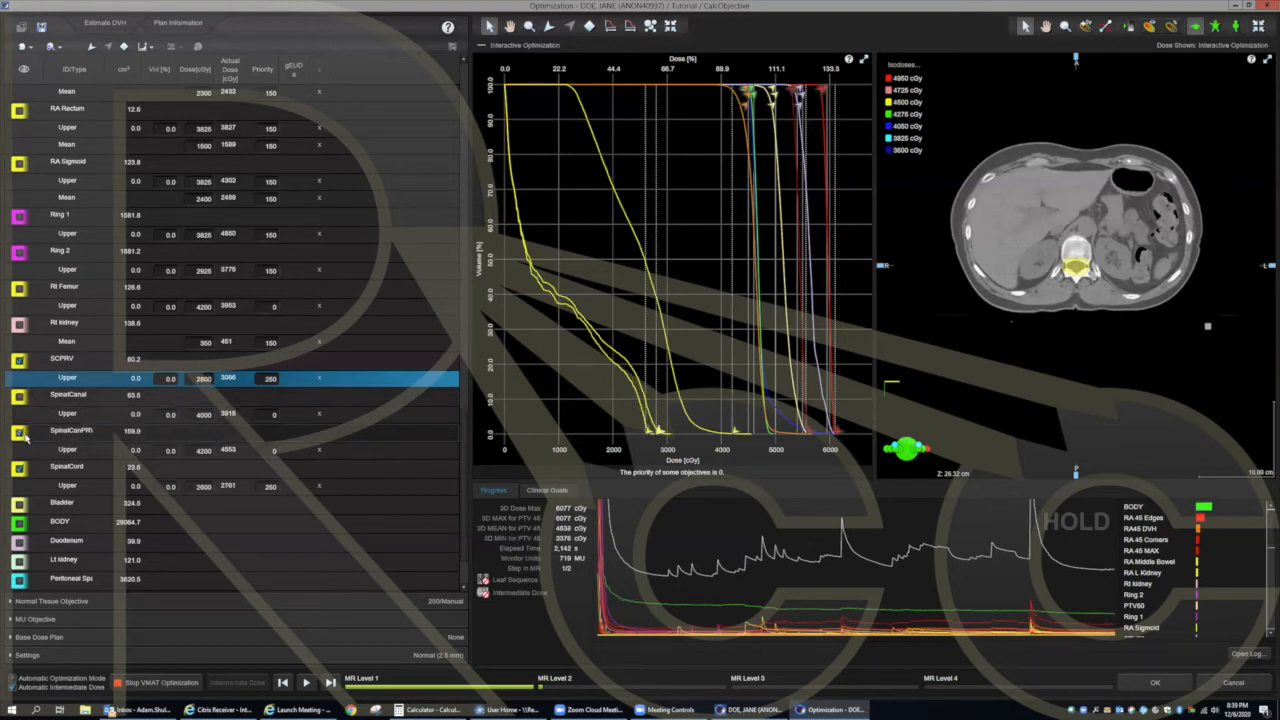
{"action": "left_click", "coordinate": [204, 450]}
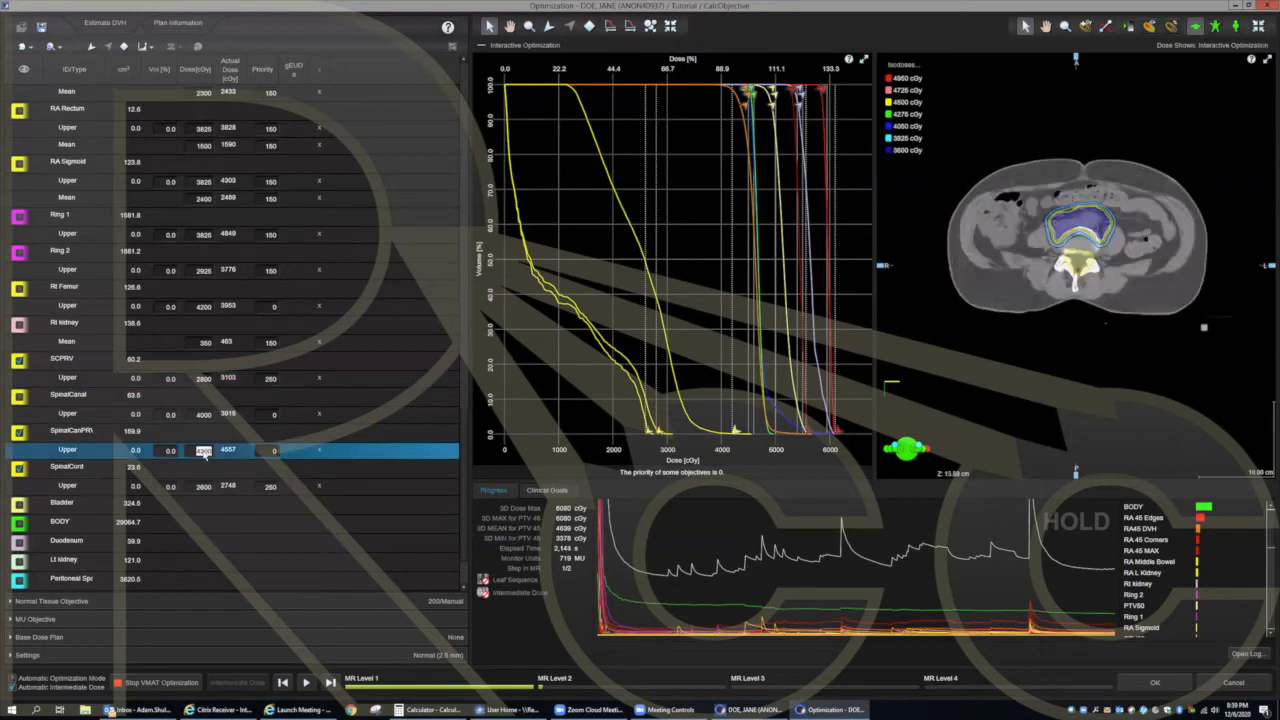
{"action": "type", "text": "4460"}
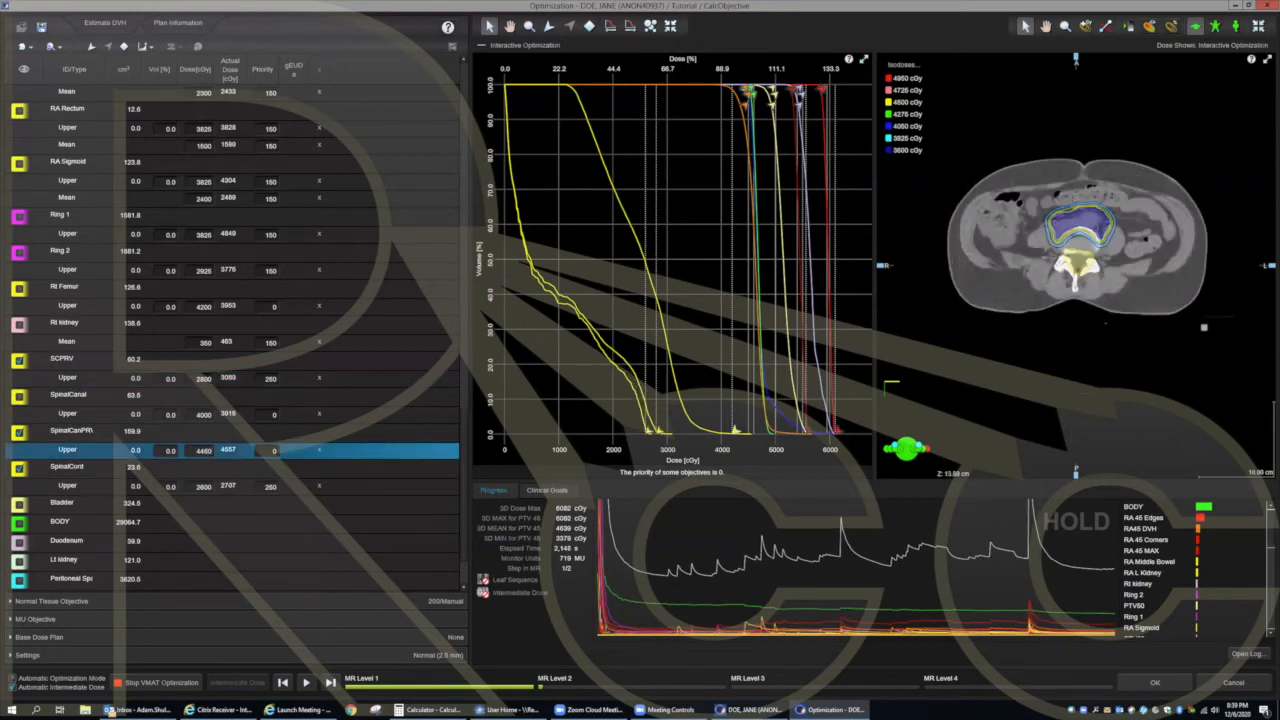
{"action": "left_click", "coordinate": [274, 450]}
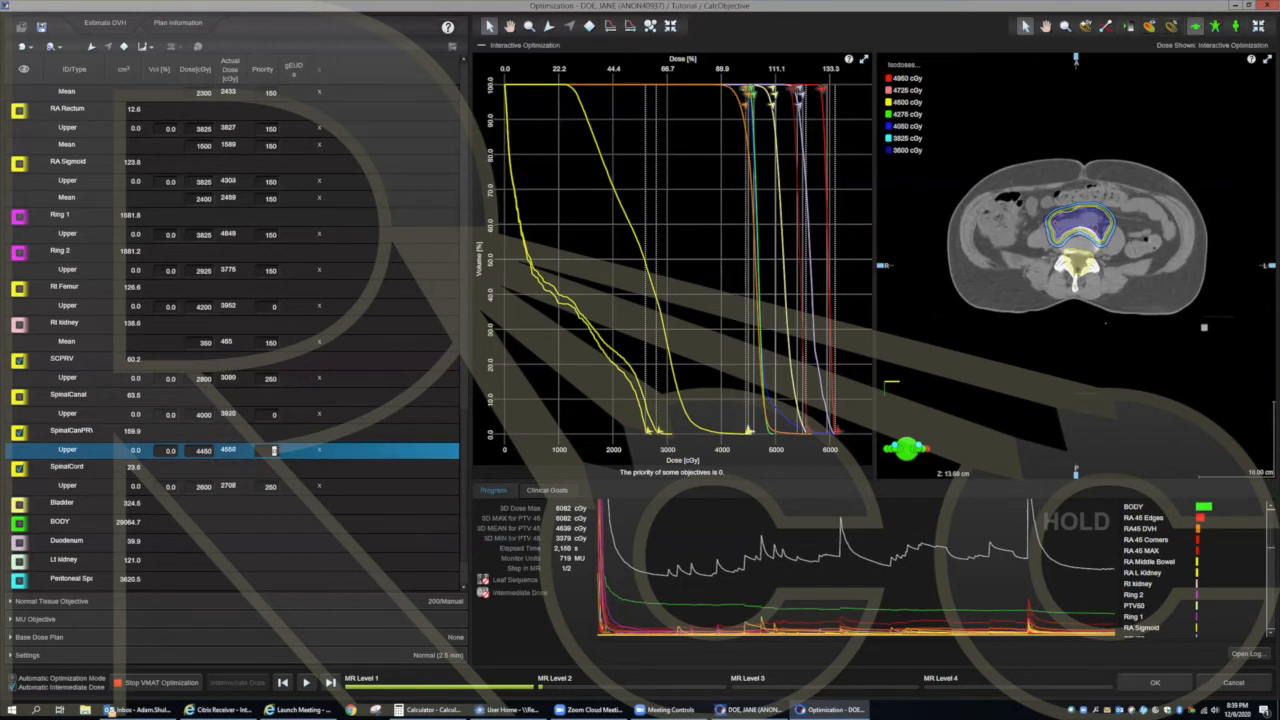
{"action": "type", "text": "300"}
{"action": "key", "text": "Return"}
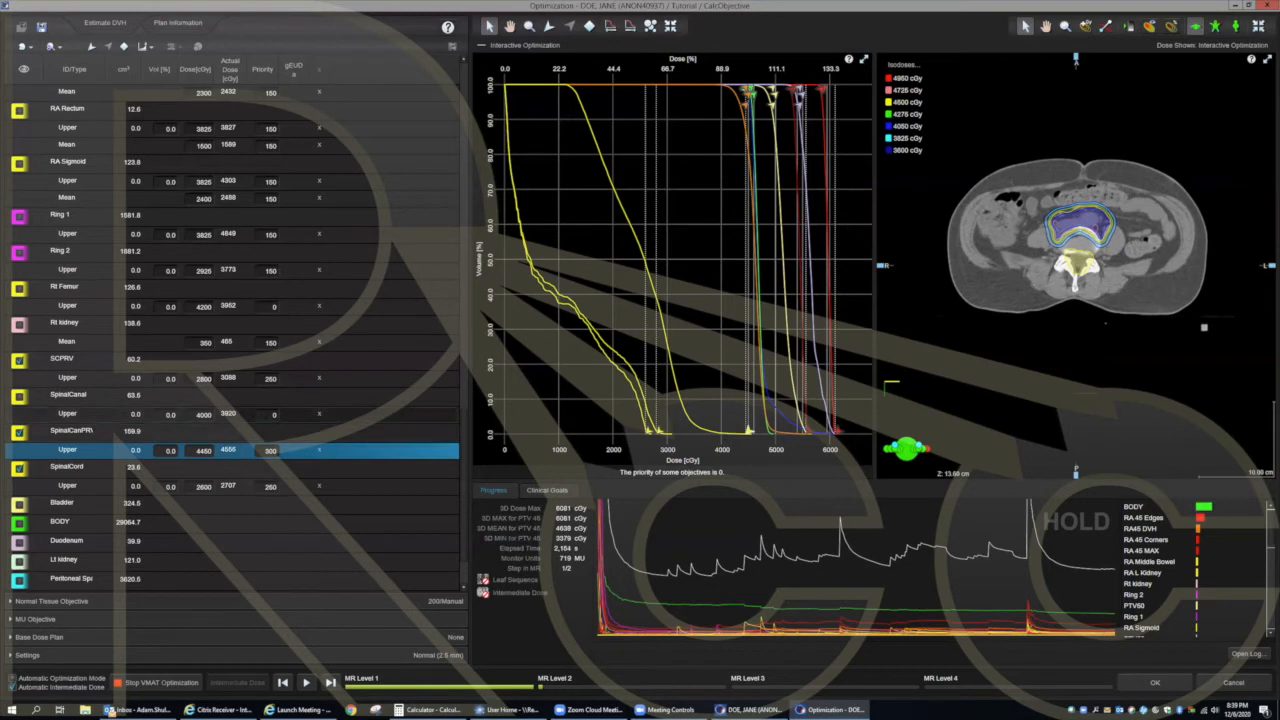
Step: Show the SpinalCanal DVH curve and set its upper objective to 3700 cGy with priority 150
{"action": "left_click", "coordinate": [274, 414]}
{"action": "left_click", "coordinate": [21, 398]}
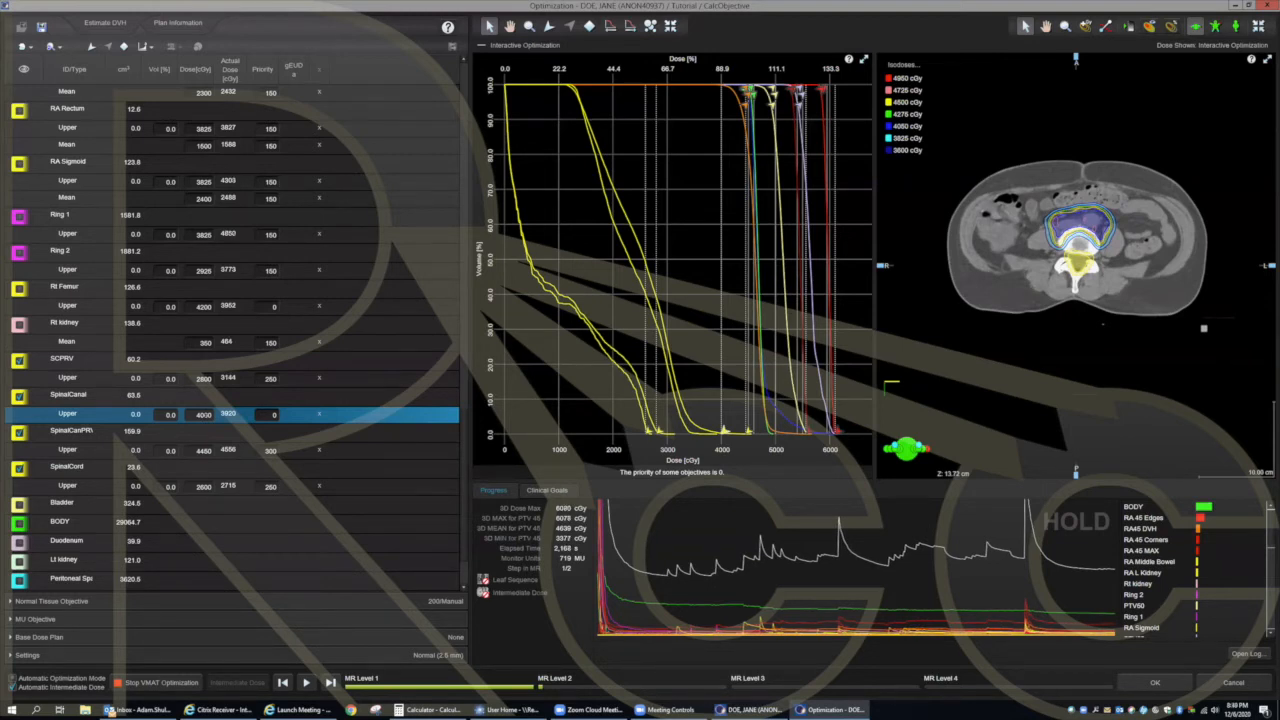
{"action": "double_click", "coordinate": [204, 415]}
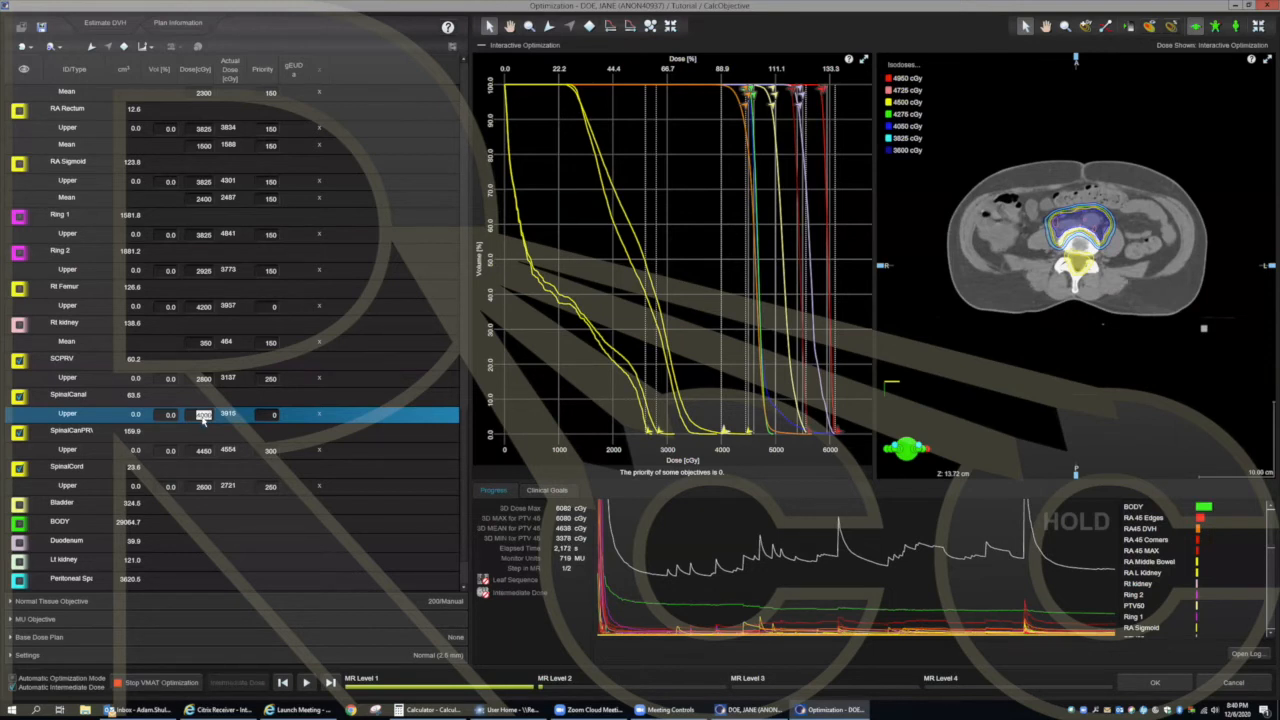
{"action": "type", "text": "3700"}
{"action": "double_click", "coordinate": [262, 415]}
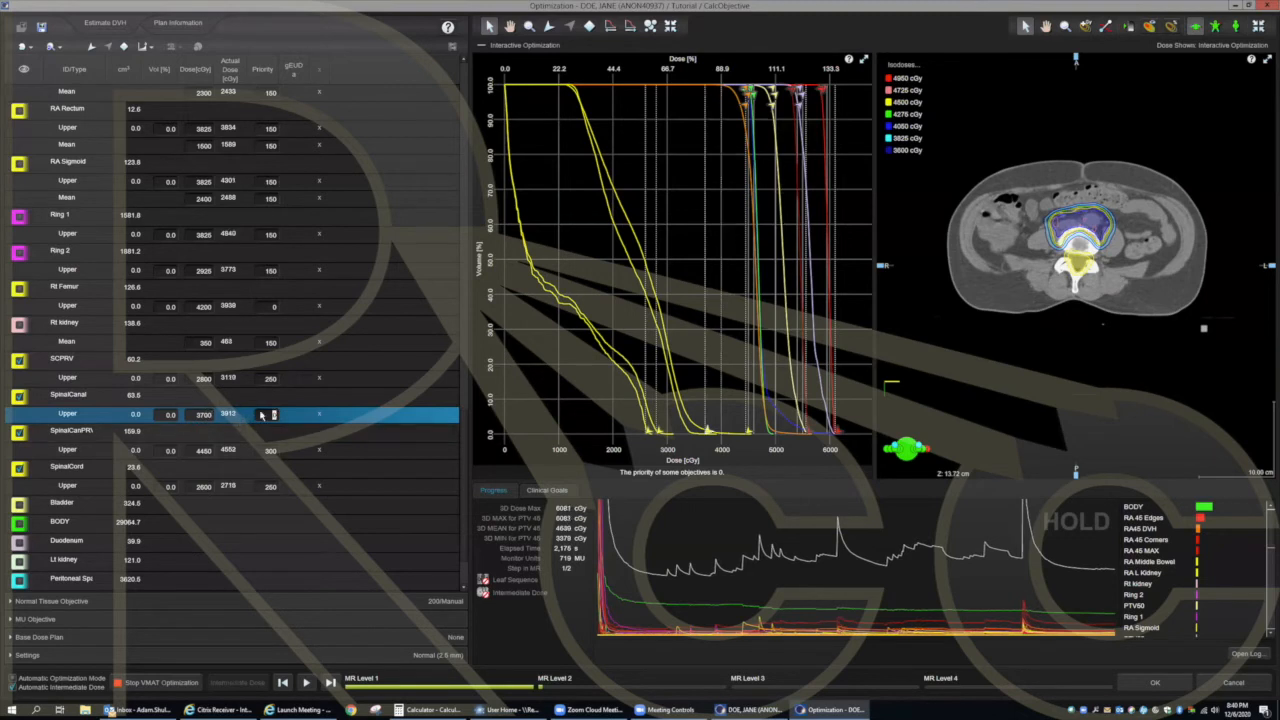
{"action": "type", "text": "150"}
Step: Lower the SpinalCanal upper dose objective to 3600 cGy
{"action": "double_click", "coordinate": [270, 450]}
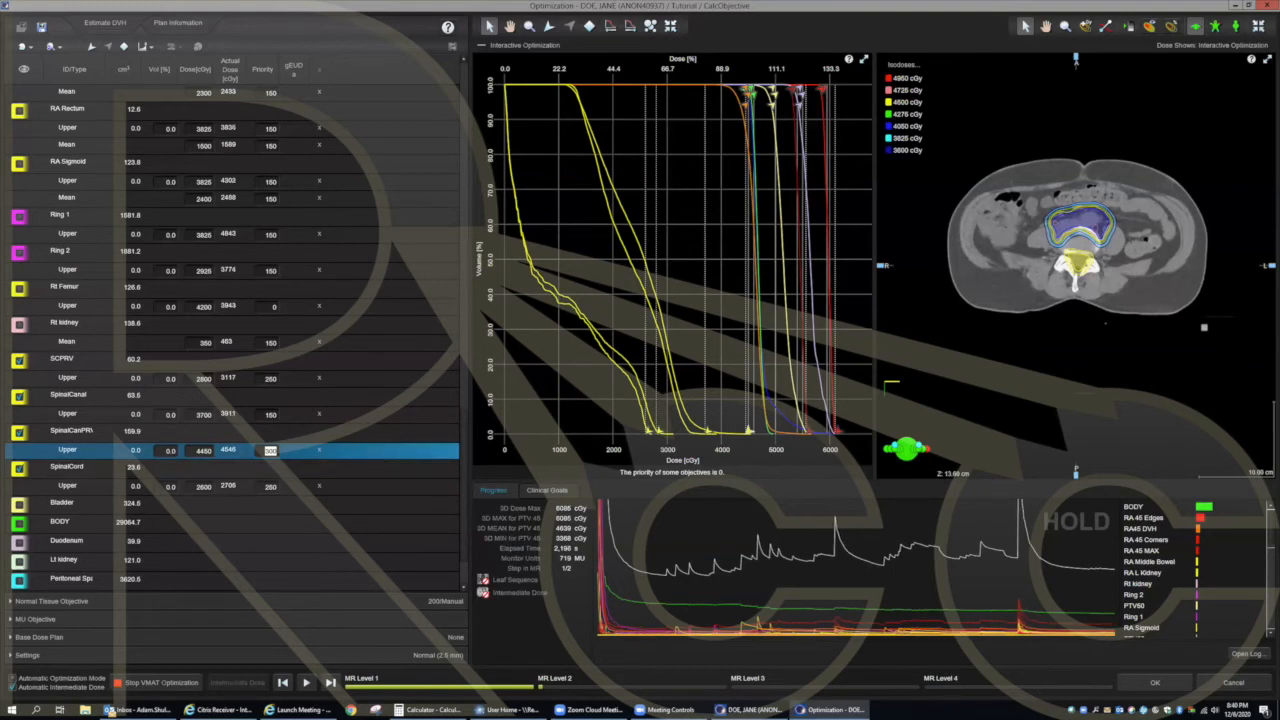
{"action": "left_click", "coordinate": [203, 414]}
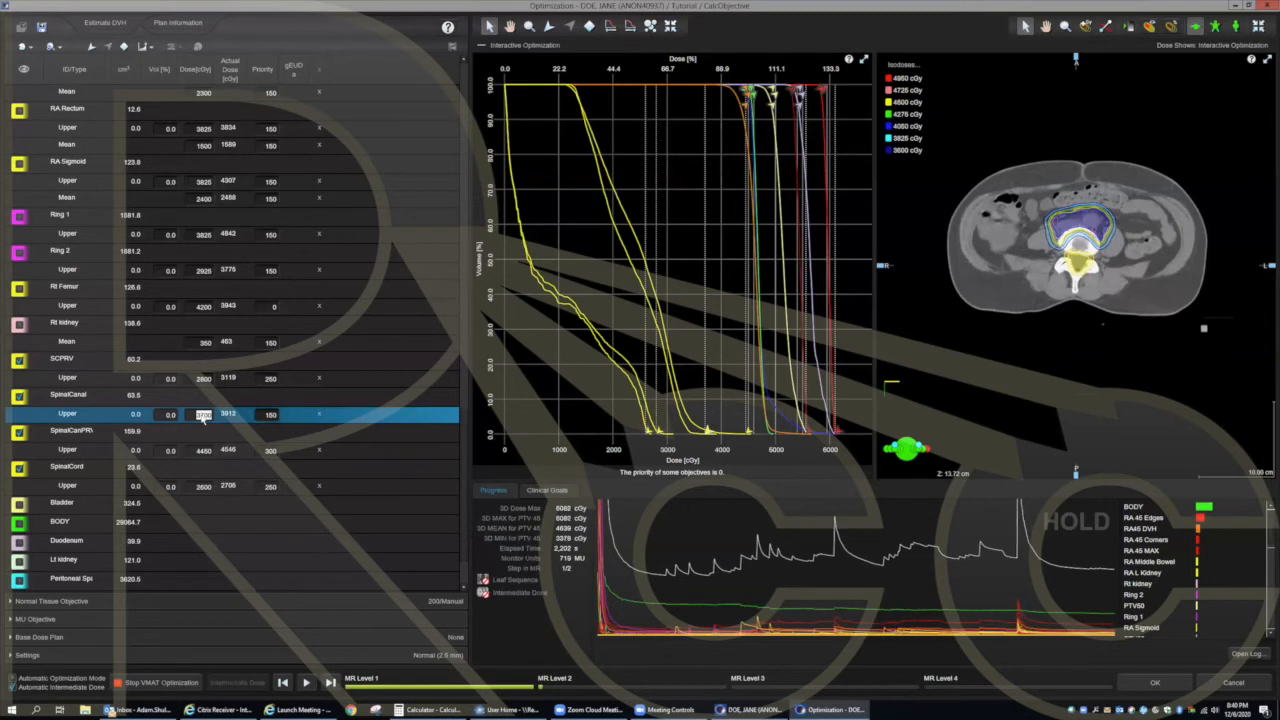
{"action": "type", "text": "3600"}
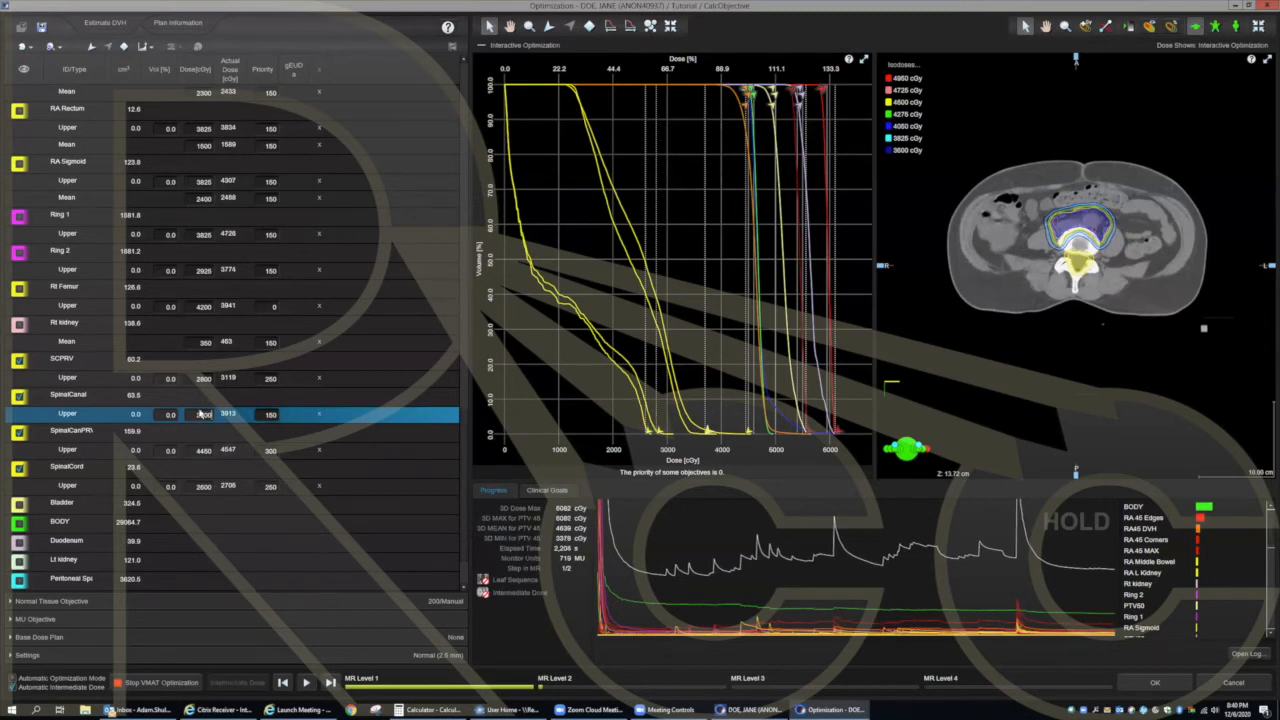
Step: Set the priority of the SpinalCanal upper objective to 300
{"action": "left_click", "coordinate": [268, 415]}
{"action": "type", "text": "30"}
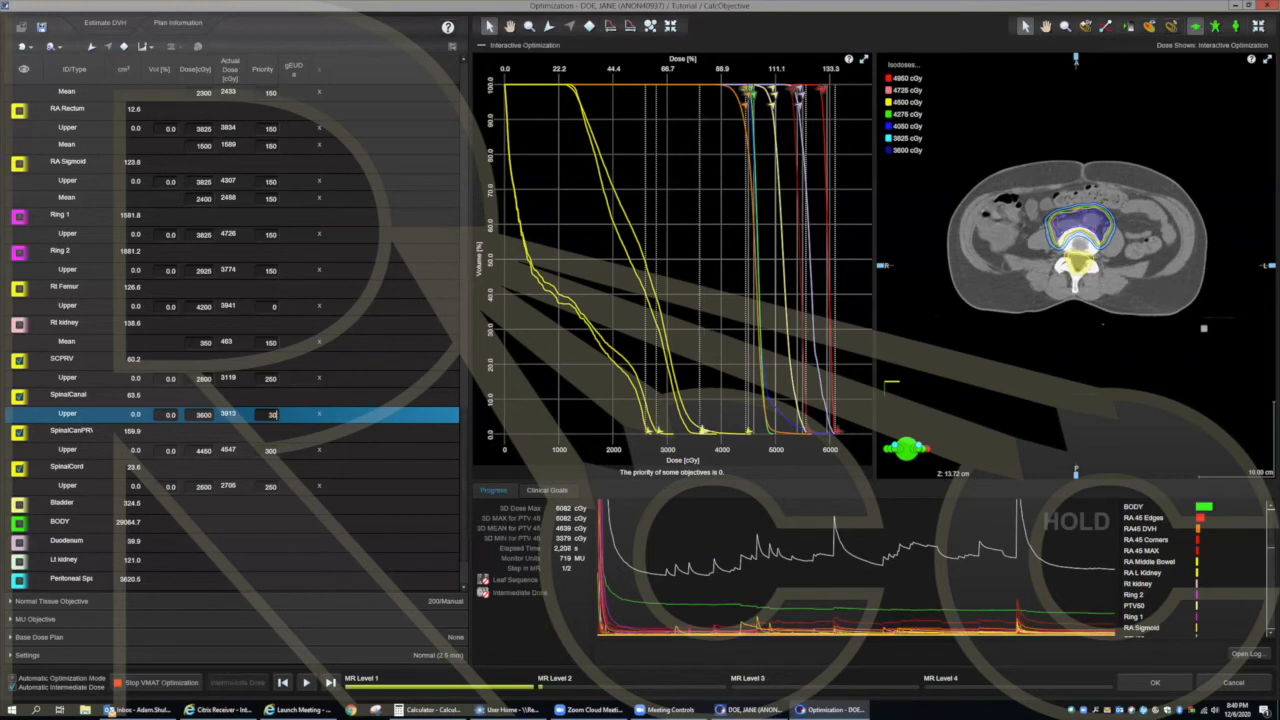
{"action": "type", "text": "0"}
{"action": "left_click", "coordinate": [272, 450]}
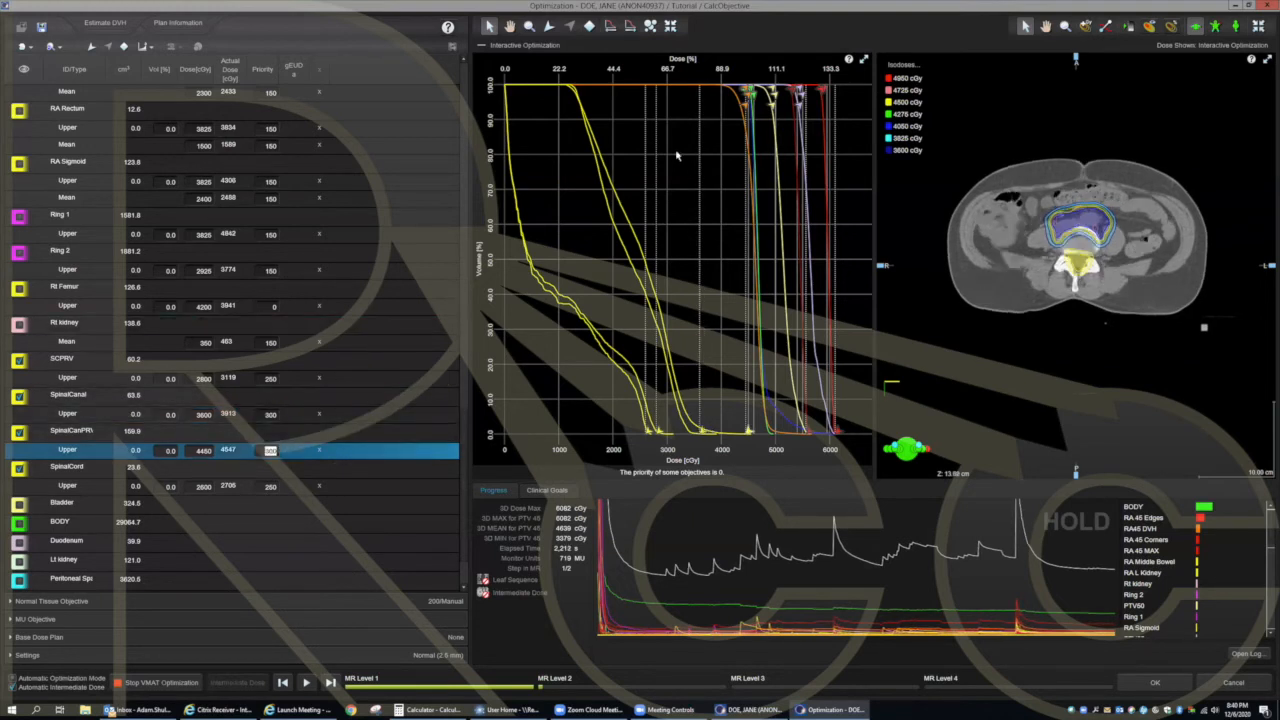
{"action": "mouse_move", "coordinate": [703, 431]}
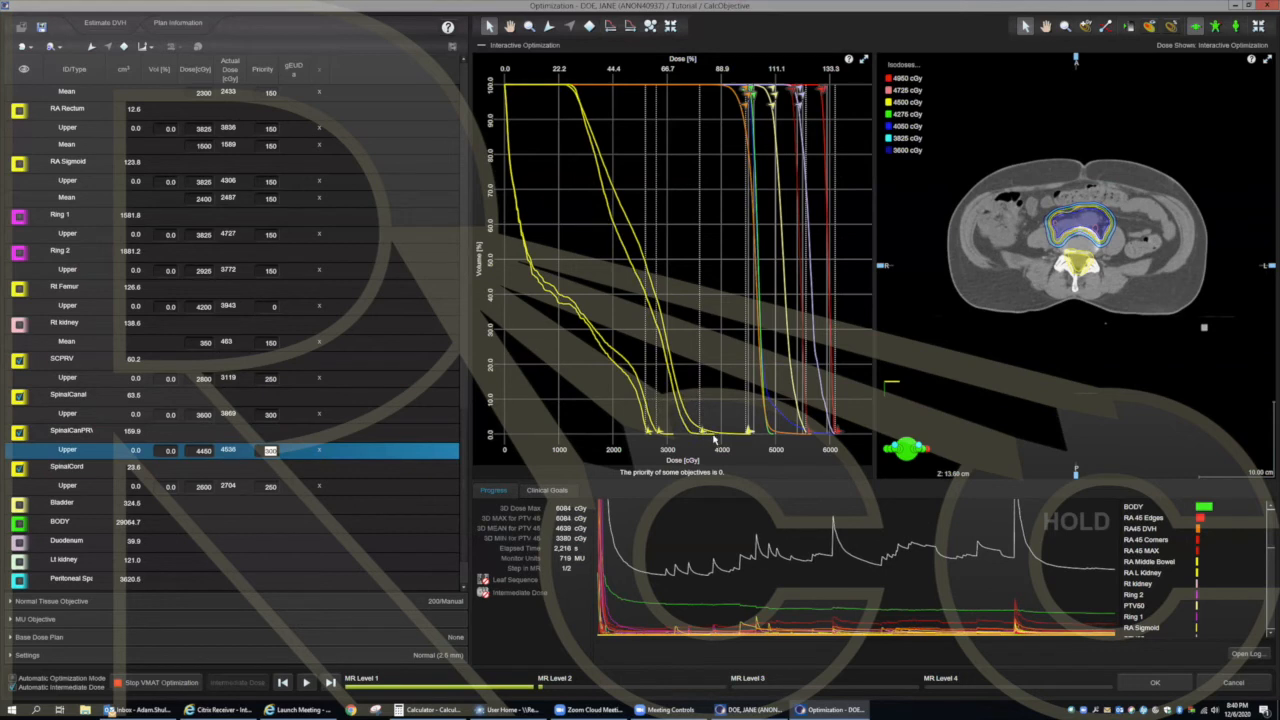
{"action": "mouse_move", "coordinate": [749, 98]}
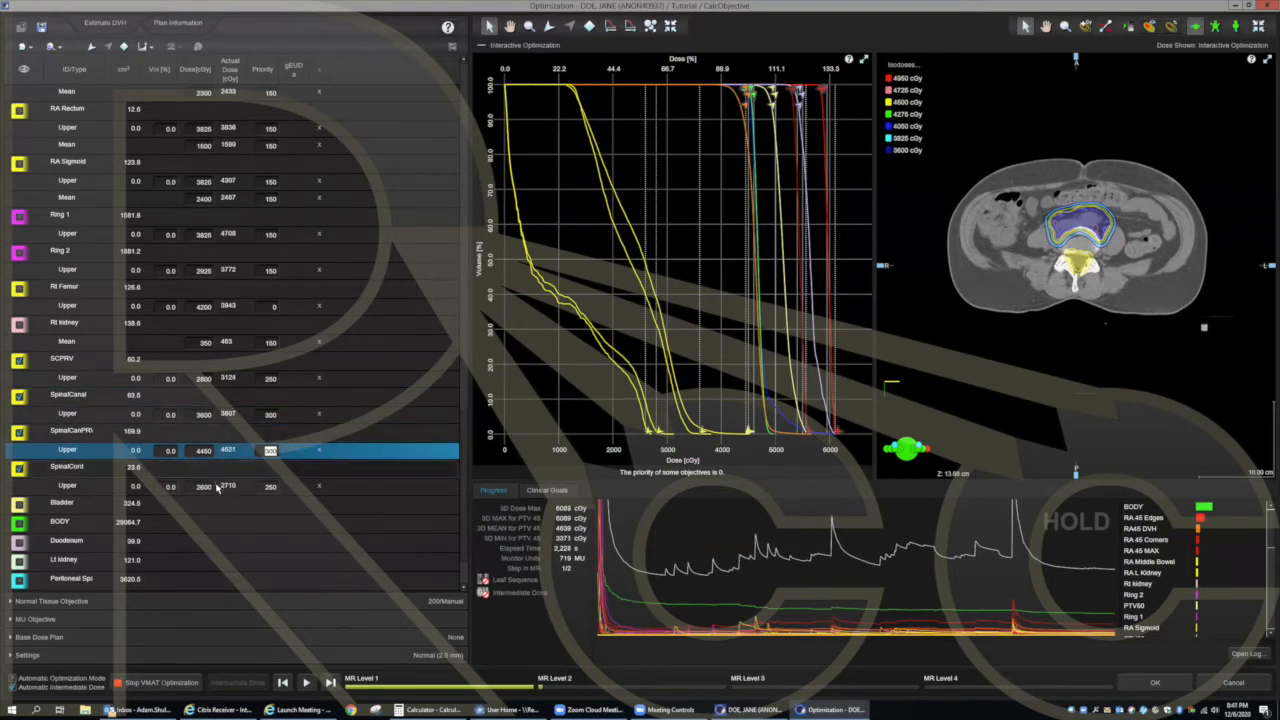
Step: Continue the held optimization and hide the DVH curves of SpinalCord, SpinalCanPRV, SpinalCanal and SCPRV
{"action": "scroll", "coordinate": [237, 500], "scroll_direction": "down", "scroll_amount": 1}
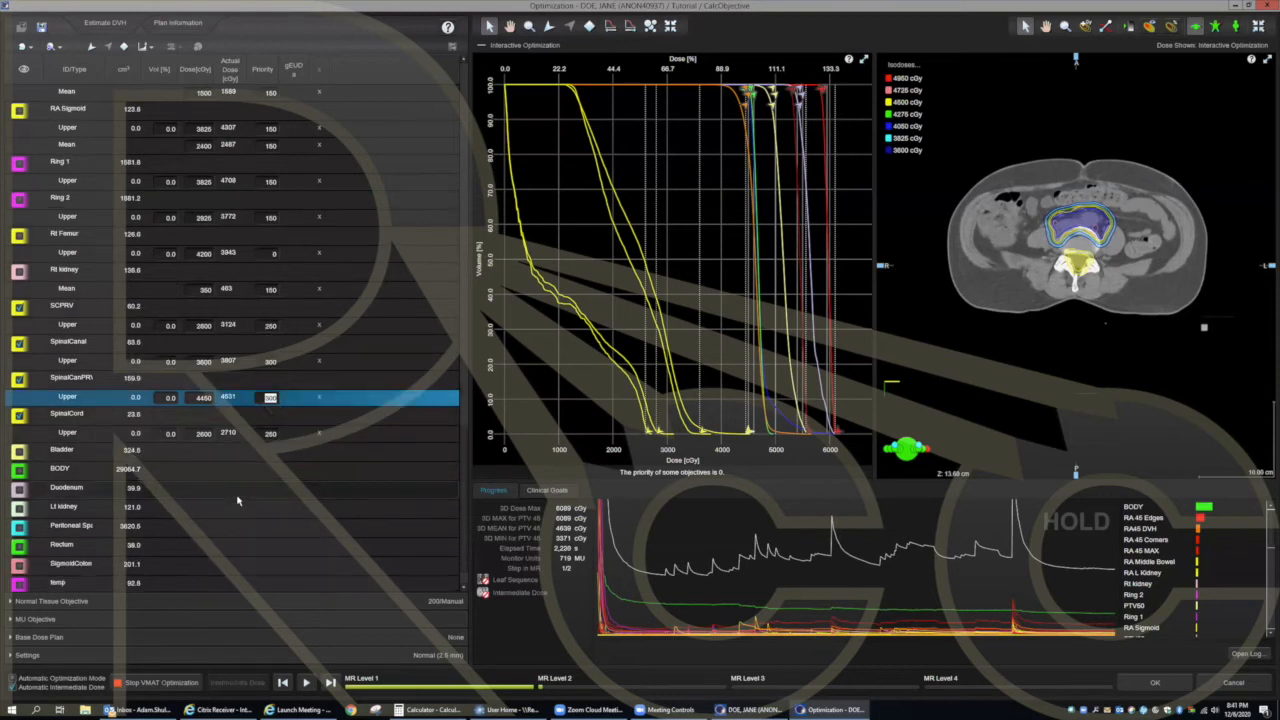
{"action": "scroll", "coordinate": [237, 500], "scroll_direction": "up", "scroll_amount": 3}
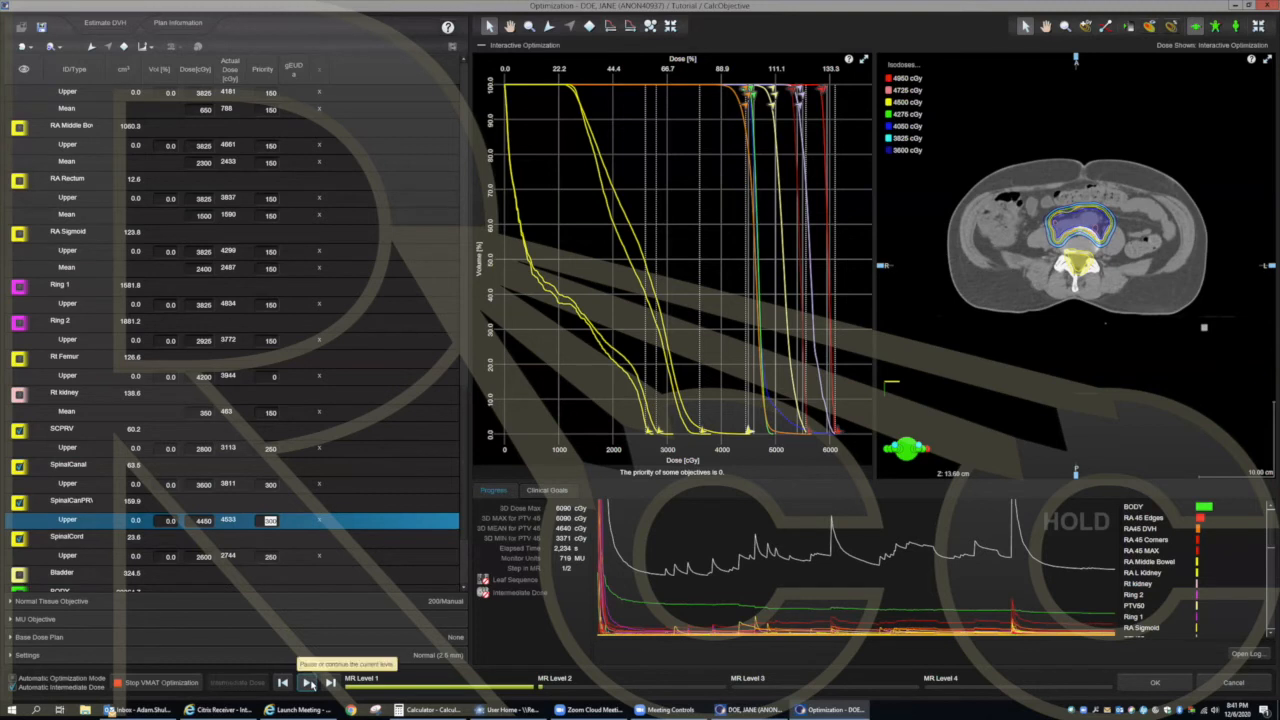
{"action": "left_click", "coordinate": [310, 683]}
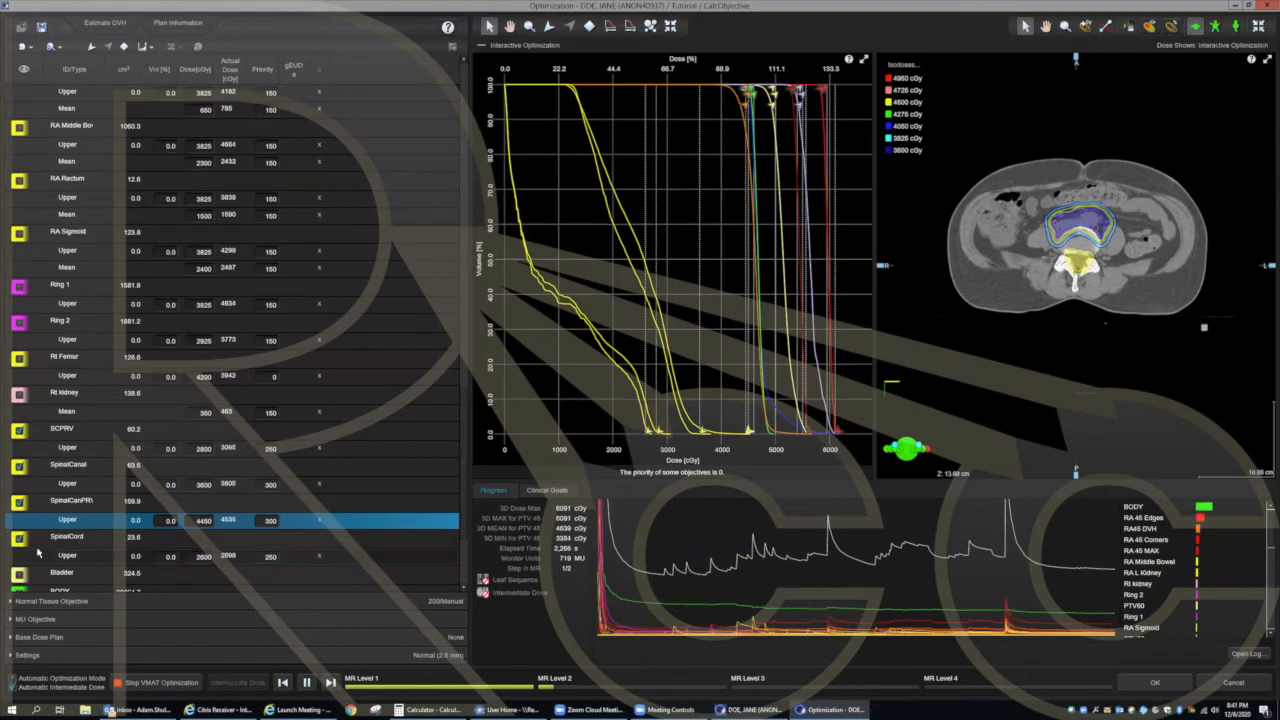
{"action": "left_click", "coordinate": [19, 503]}
{"action": "left_click", "coordinate": [19, 467]}
{"action": "left_click", "coordinate": [19, 431]}
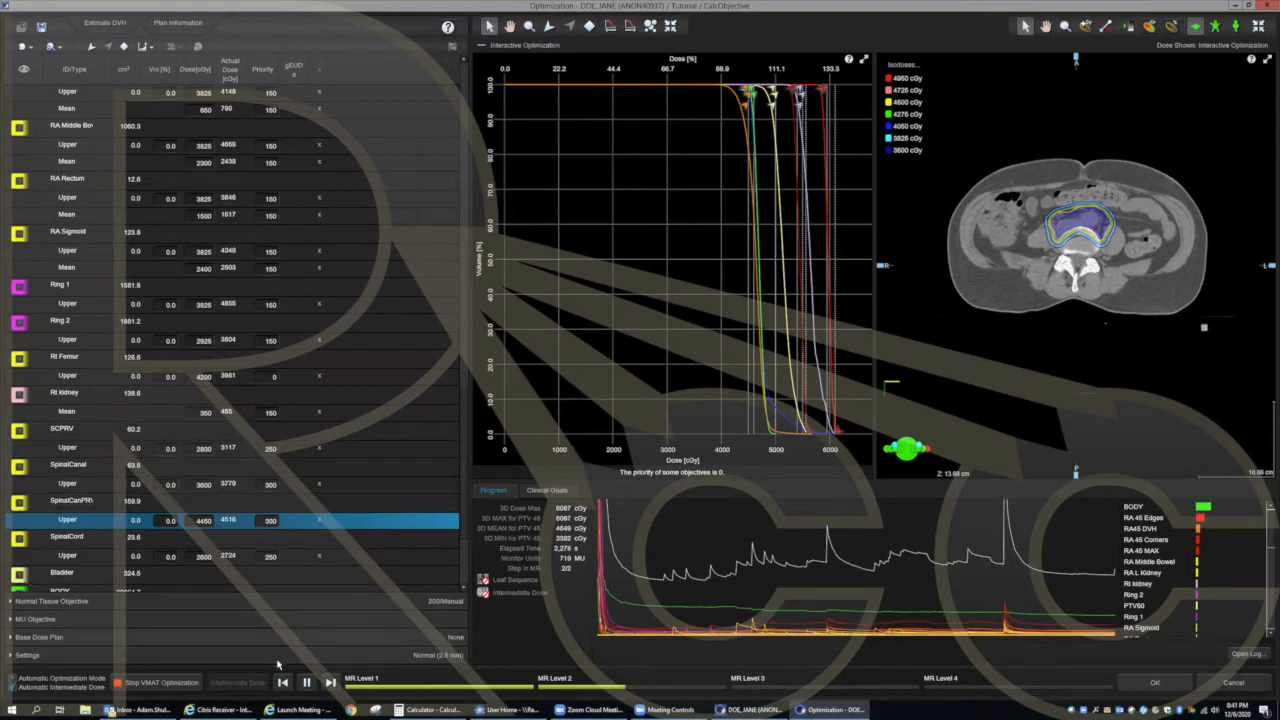
Step: Advance the optimization from MR Level 2 into MR Level 3 and hold it there
{"action": "left_click", "coordinate": [307, 682]}
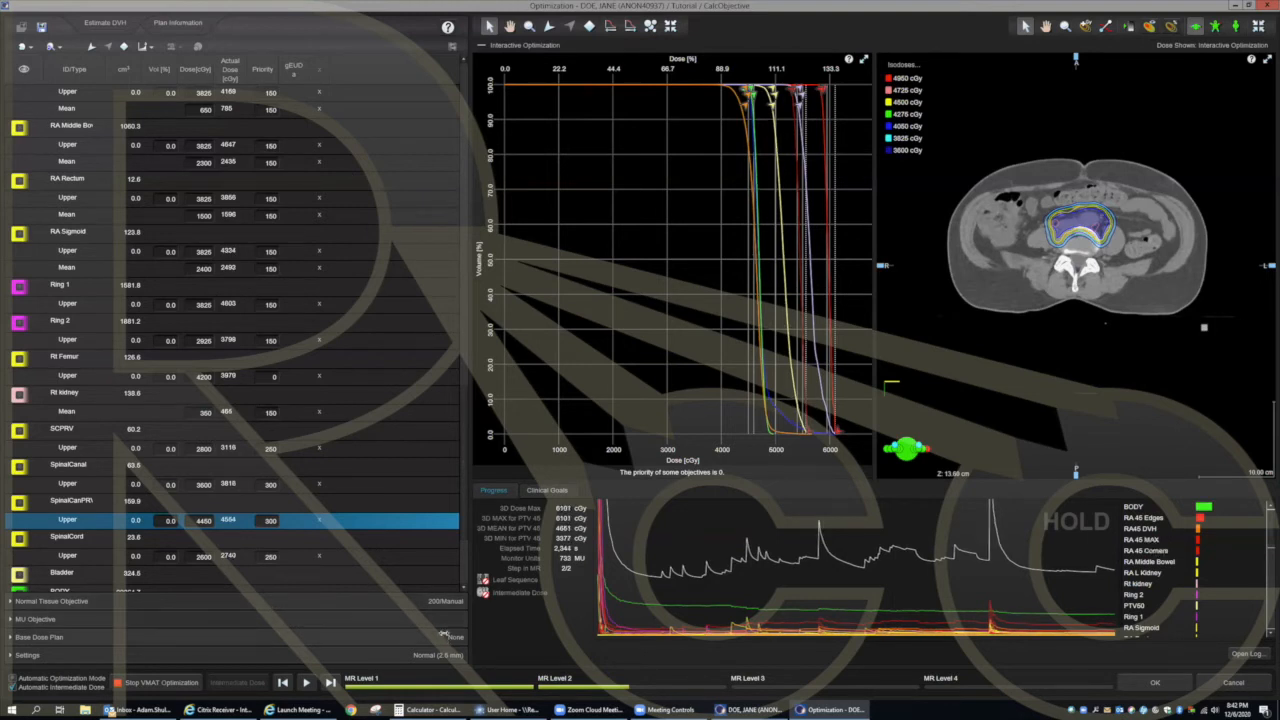
{"action": "left_click", "coordinate": [306, 682]}
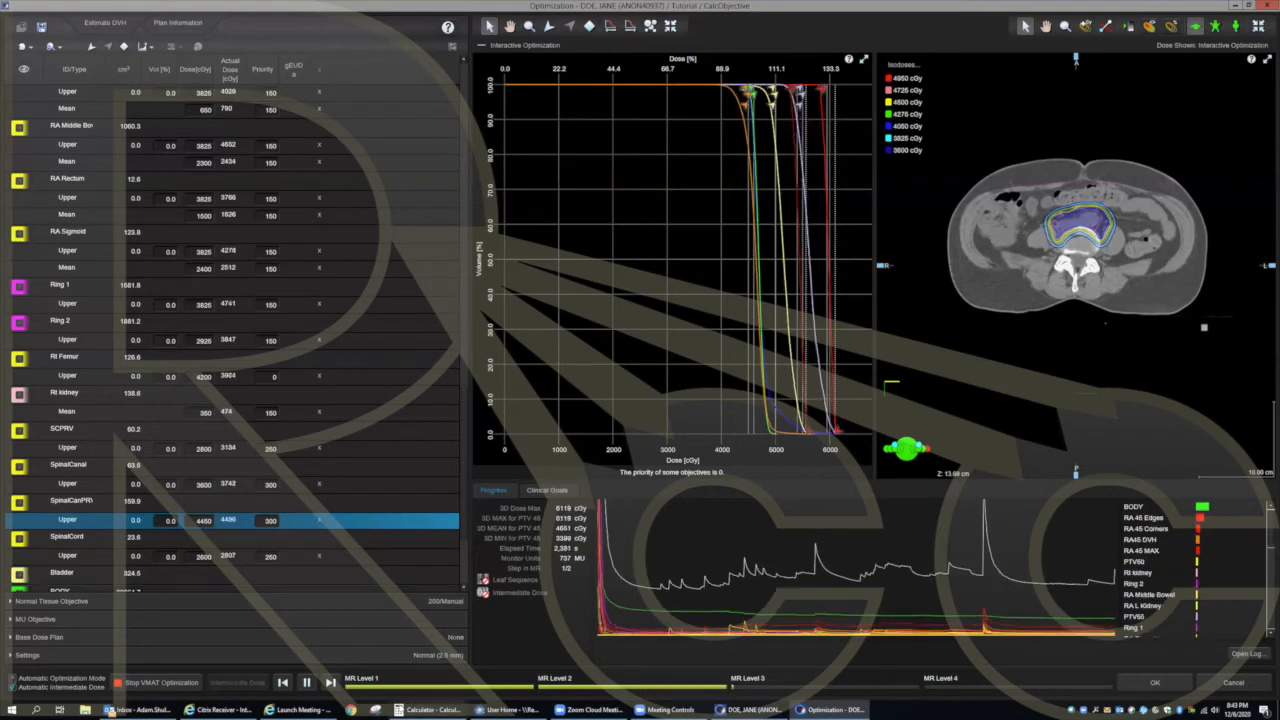
{"action": "left_click", "coordinate": [306, 682]}
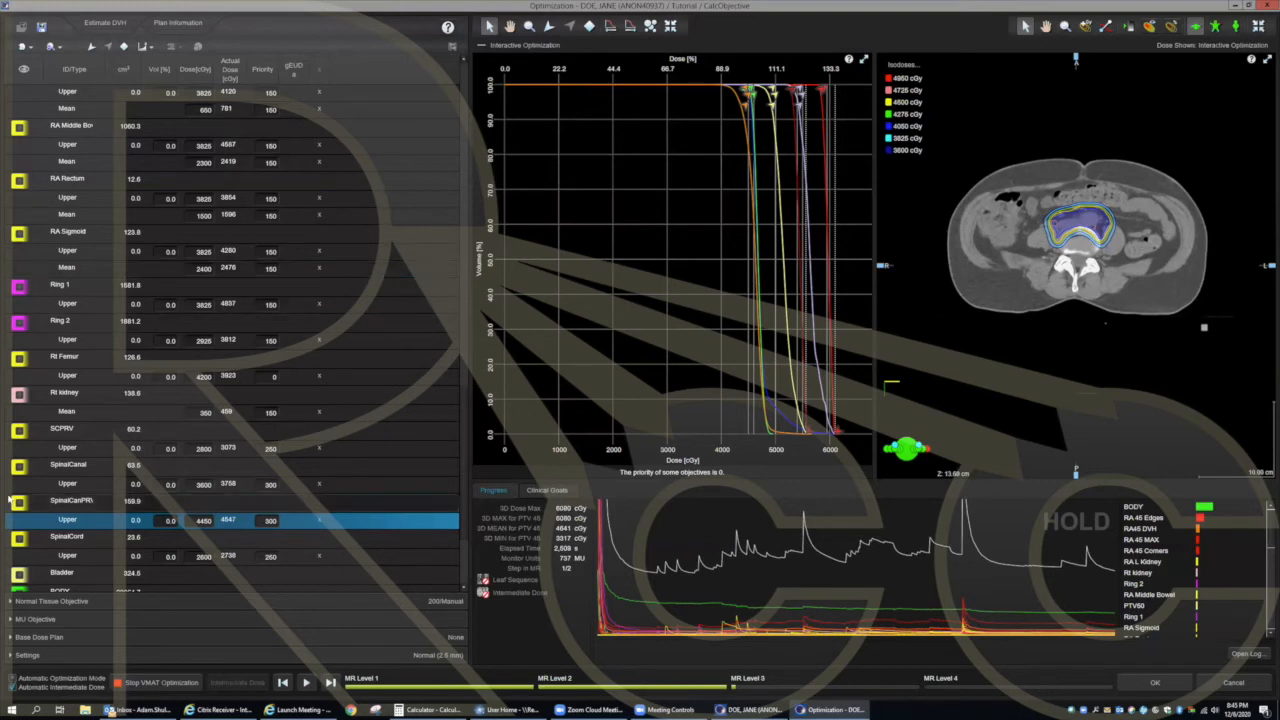
Step: Show the Rt kidney DVH curve and add two upper objectives on it, about 785 cGy at 14.1% and 434 cGy at 47.1% volume
{"action": "left_click", "coordinate": [20, 396]}
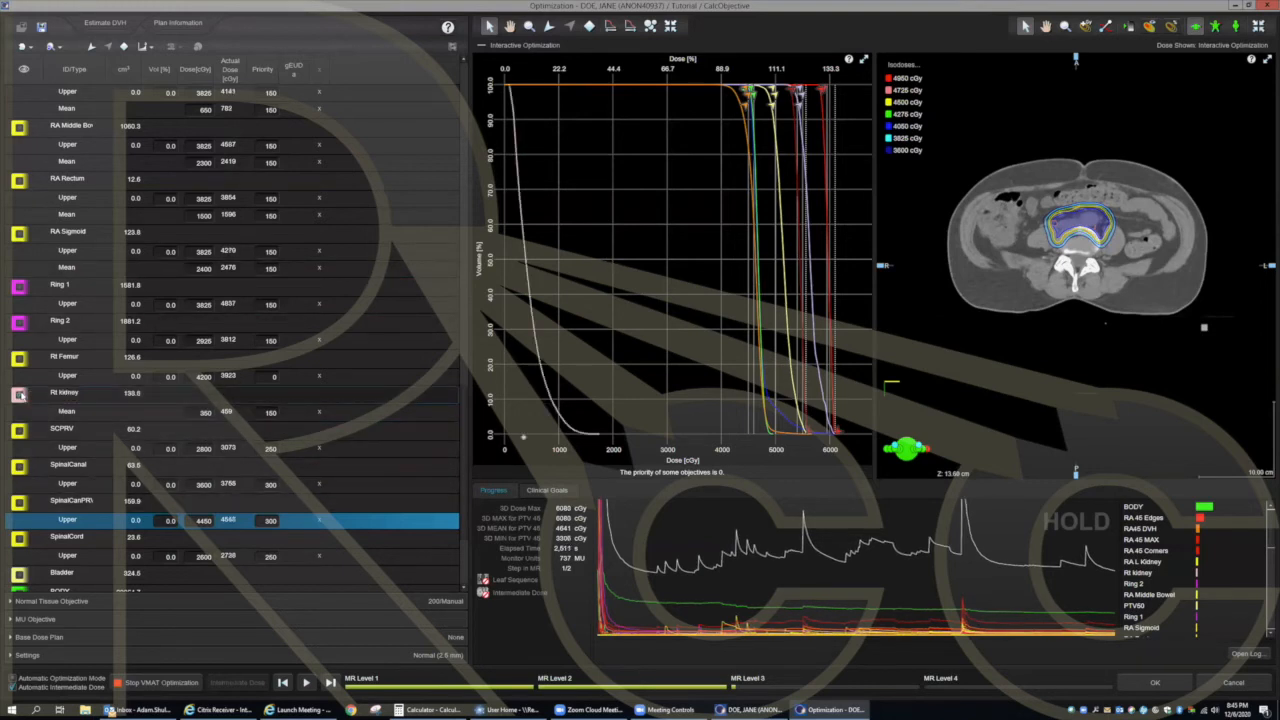
{"action": "left_click", "coordinate": [57, 396]}
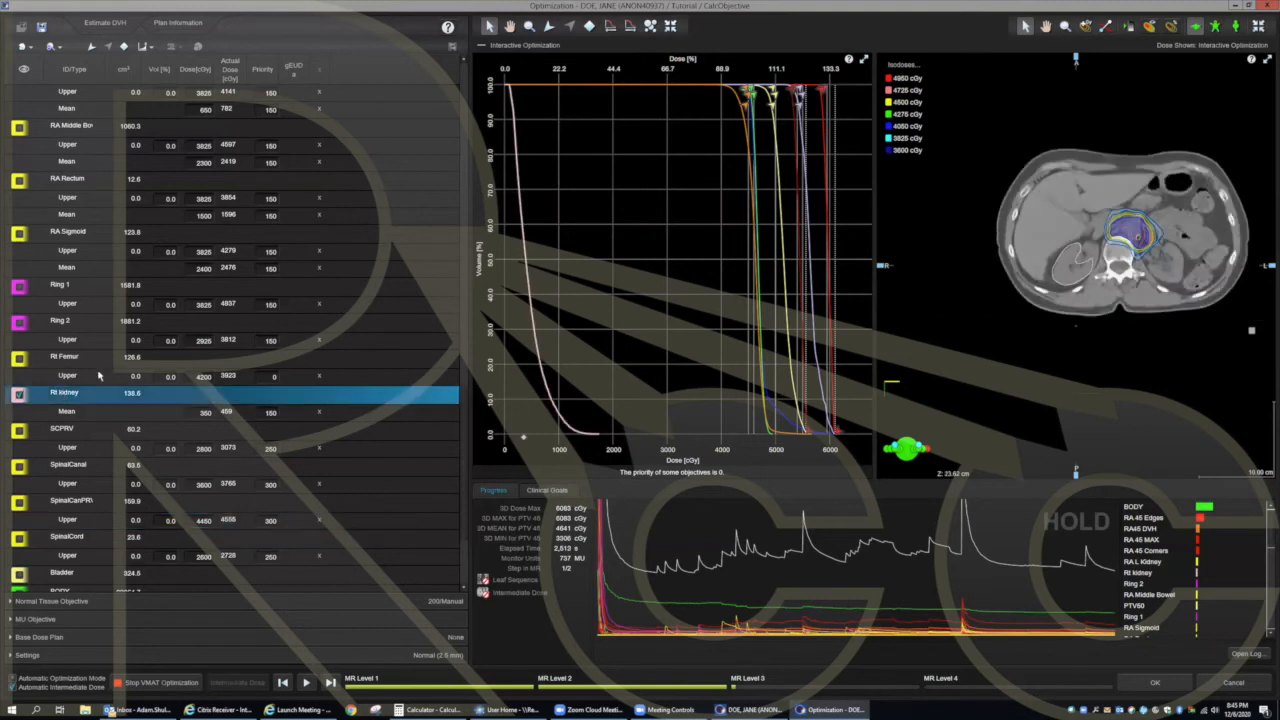
{"action": "left_click", "coordinate": [548, 27]}
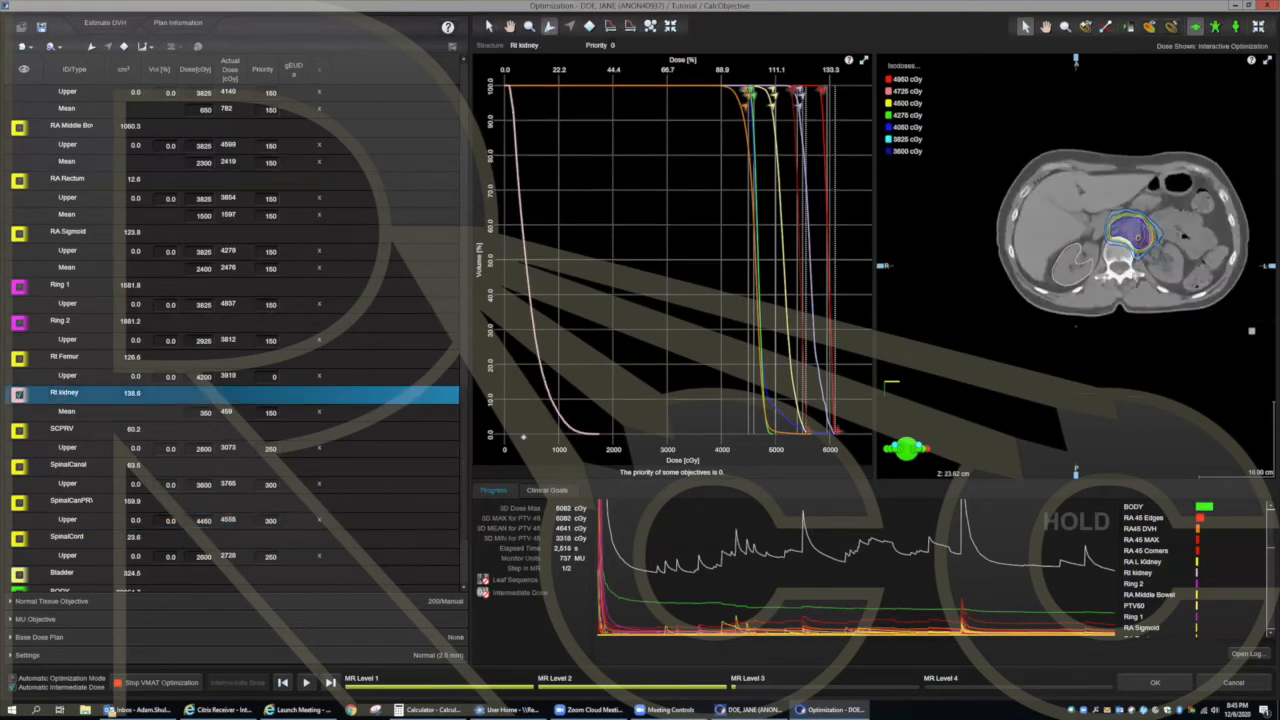
{"action": "left_click", "coordinate": [548, 381]}
{"action": "left_click", "coordinate": [548, 27]}
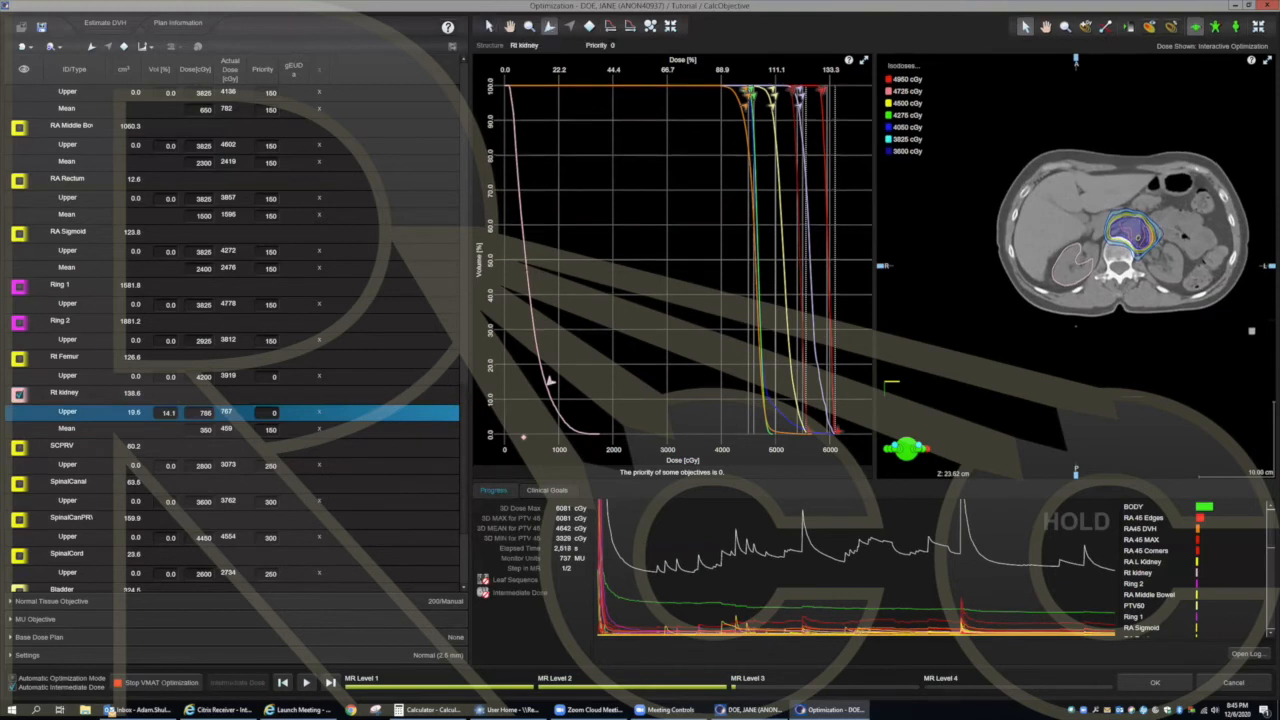
{"action": "left_click", "coordinate": [531, 266]}
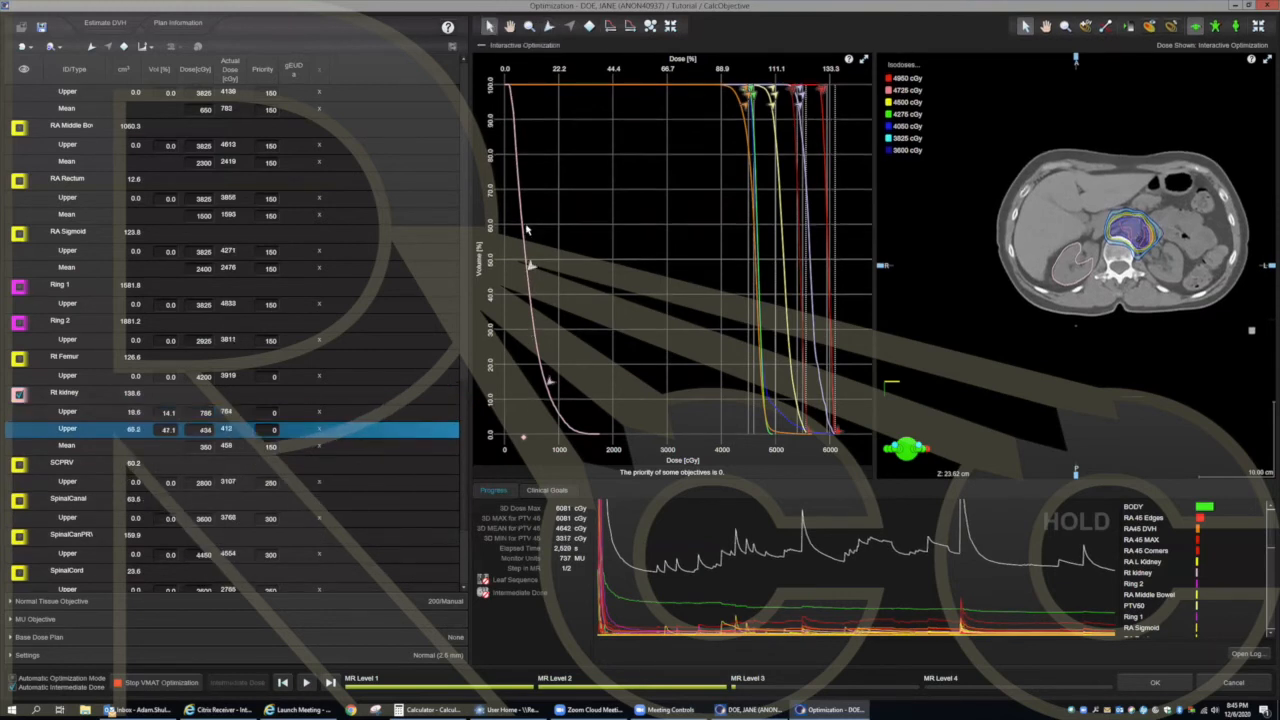
Step: Set the priority of both new Rt kidney upper objectives to 300 and hide the kidney's DVH curve
{"action": "type", "text": "500"}
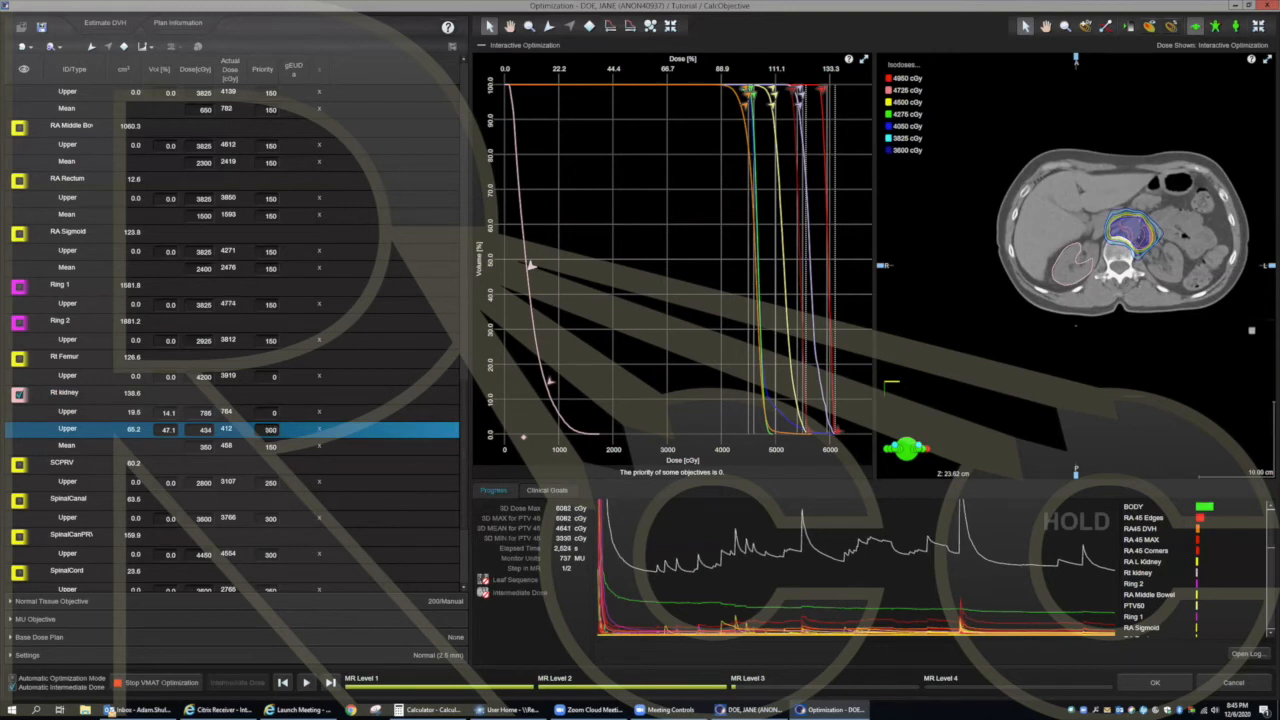
{"action": "double_click", "coordinate": [273, 413]}
{"action": "type", "text": "300"}
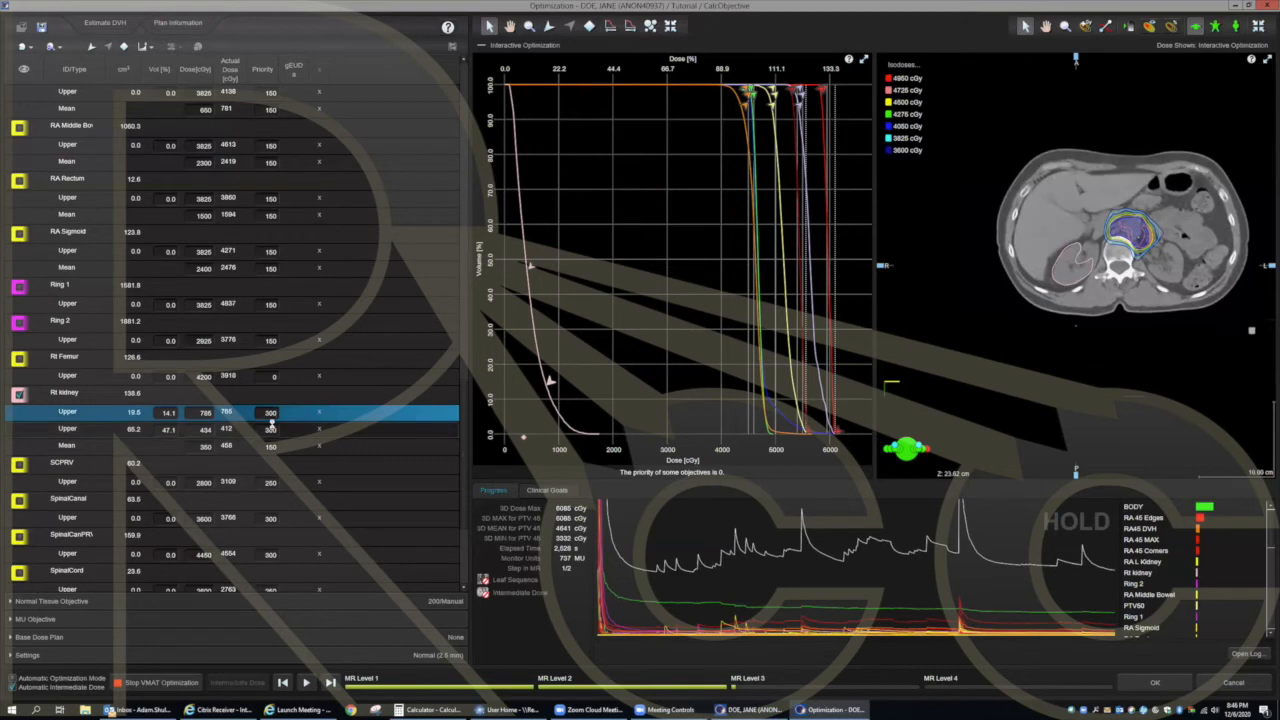
{"action": "double_click", "coordinate": [270, 428]}
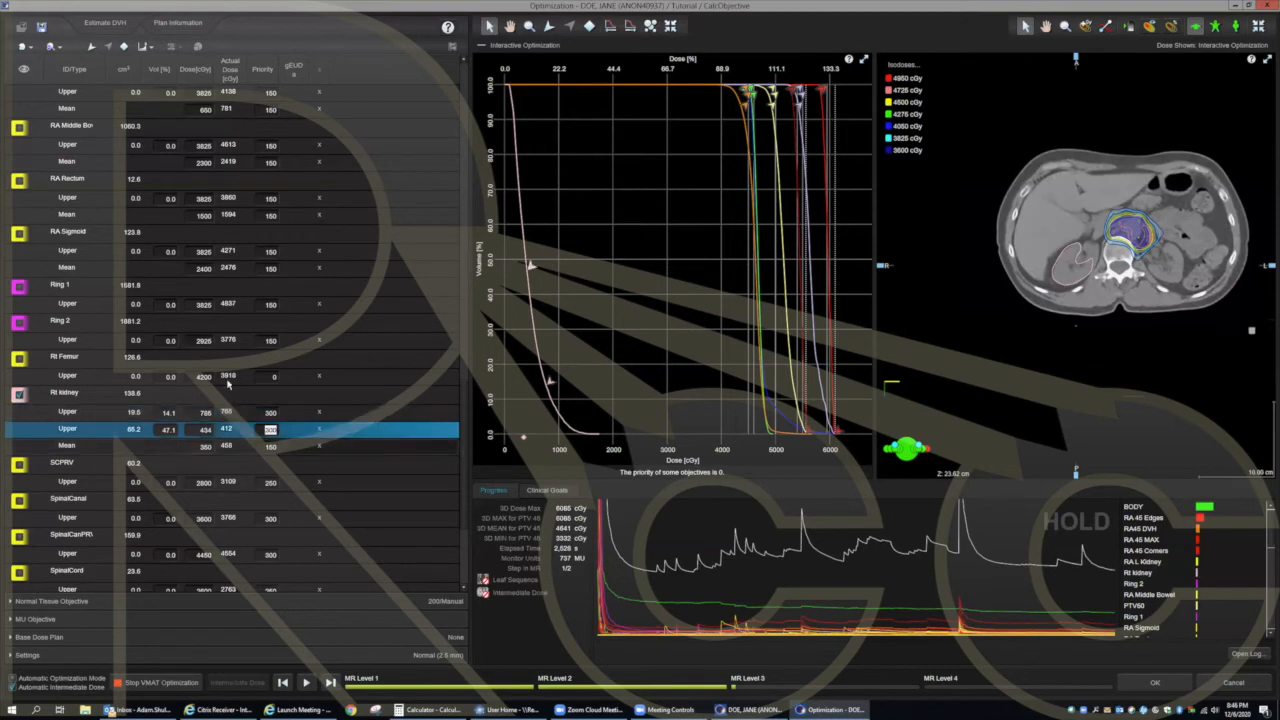
{"action": "left_click", "coordinate": [19, 395]}
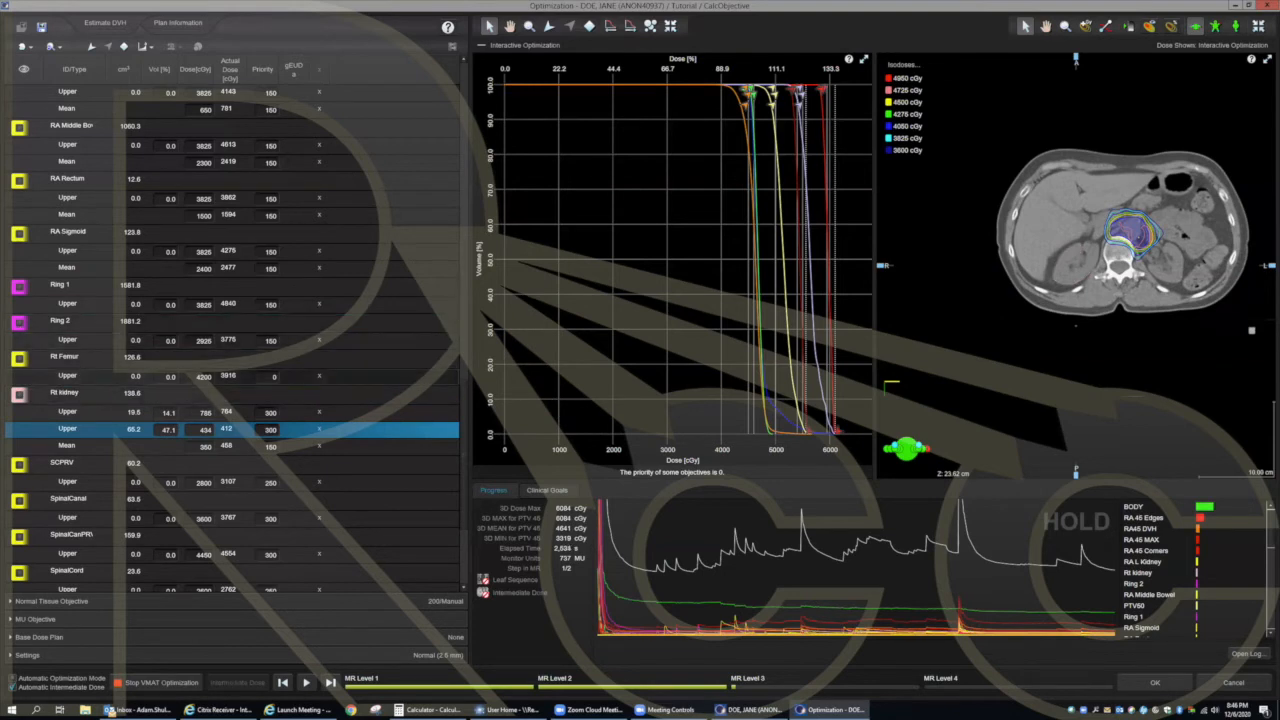
Step: Set the Rt Femur upper objective to 3900 cGy with priority 150
{"action": "left_click", "coordinate": [205, 377]}
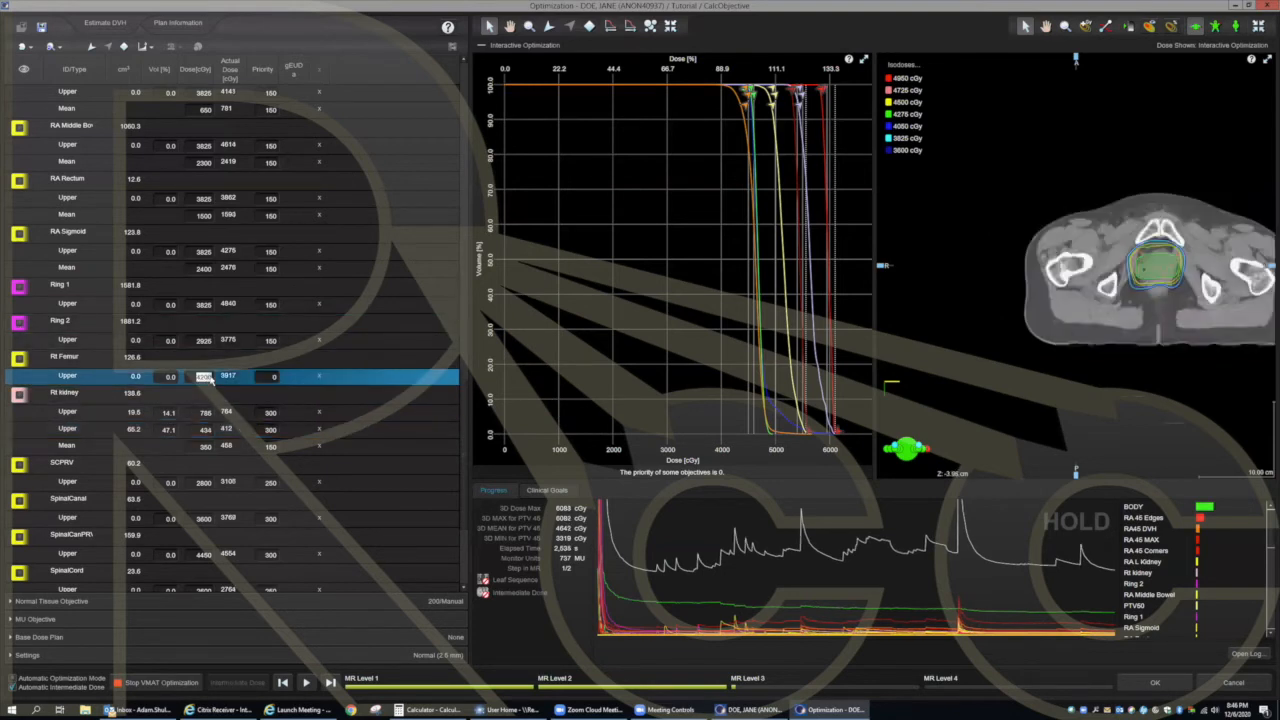
{"action": "type", "text": "3800"}
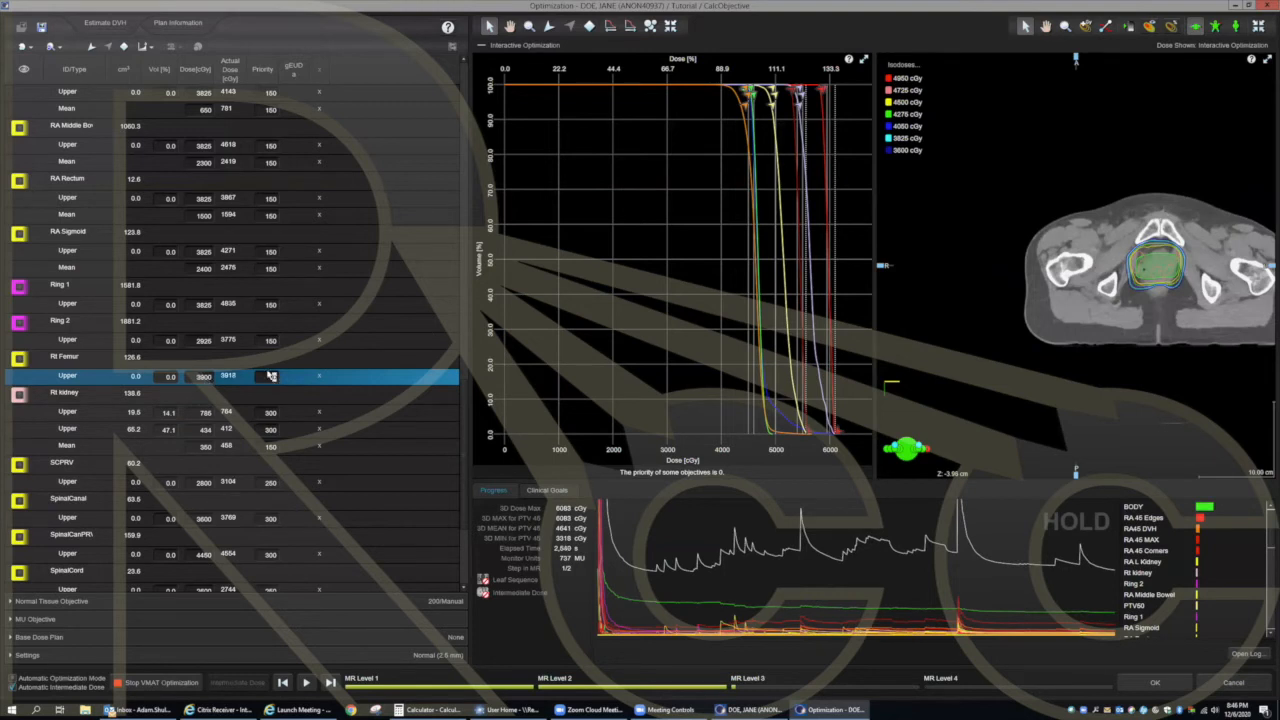
{"action": "type", "text": "150"}
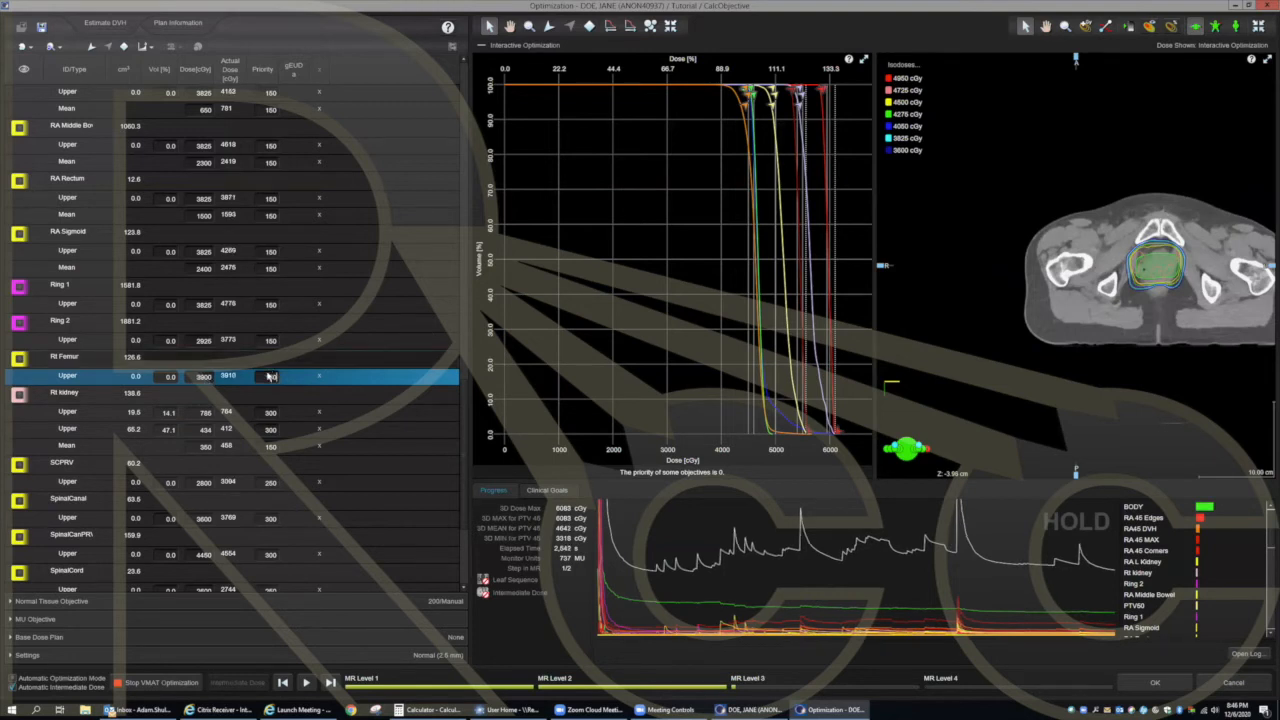
{"action": "left_click_drag", "start_coordinate": [212, 378], "coordinate": [169, 388]}
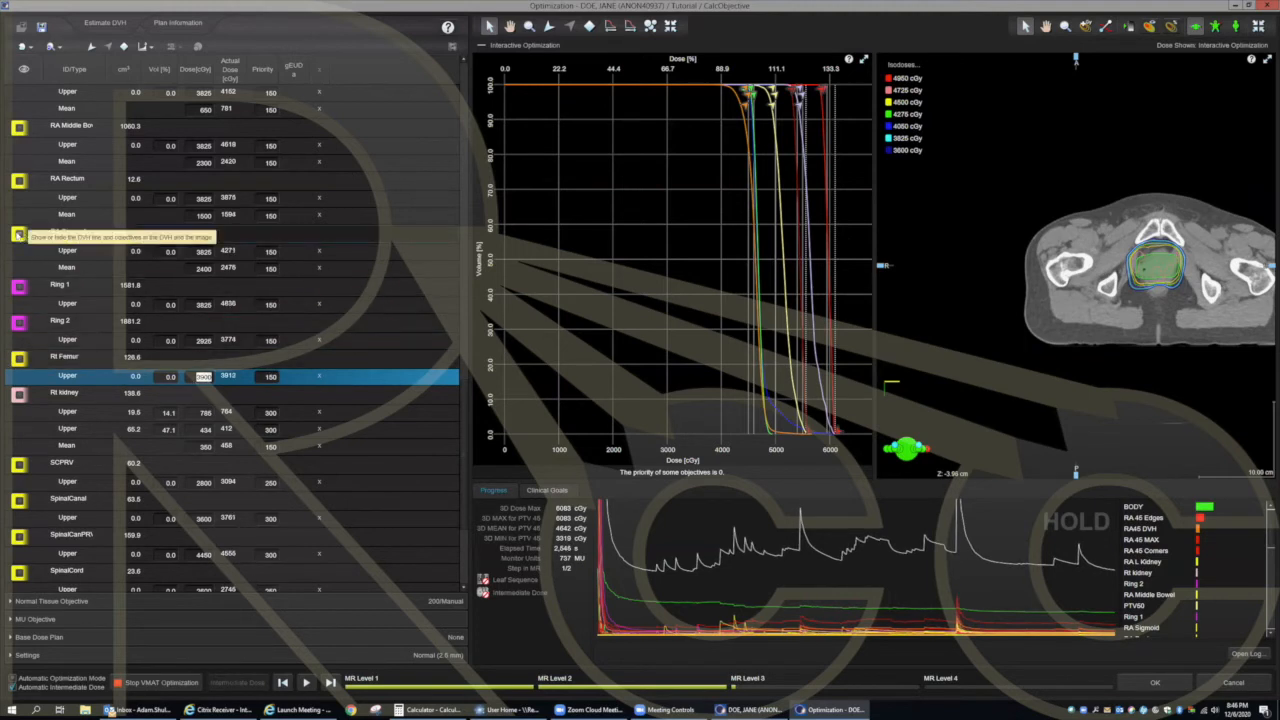
Step: Show the RA Sigmoid DVH curve and add two upper objectives on it, about 2832 cGy at 28.3% and 2021 cGy at 75% volume
{"action": "left_click", "coordinate": [56, 233]}
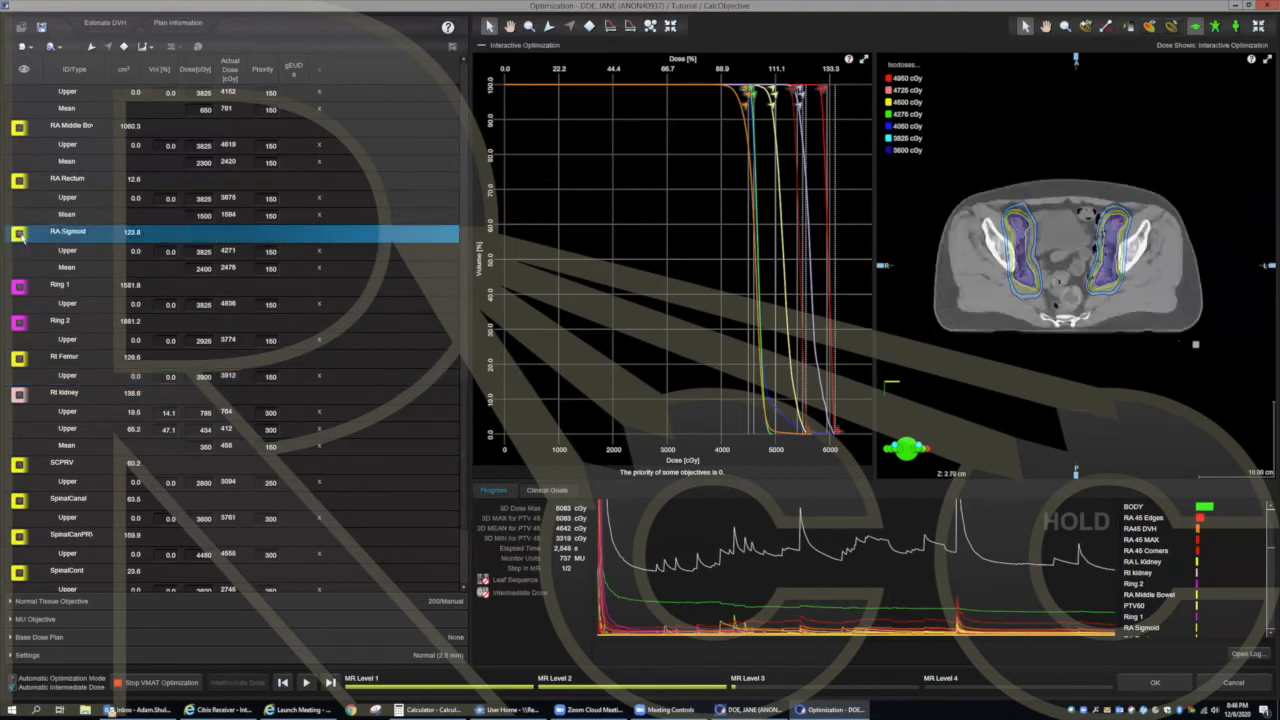
{"action": "left_click", "coordinate": [19, 235]}
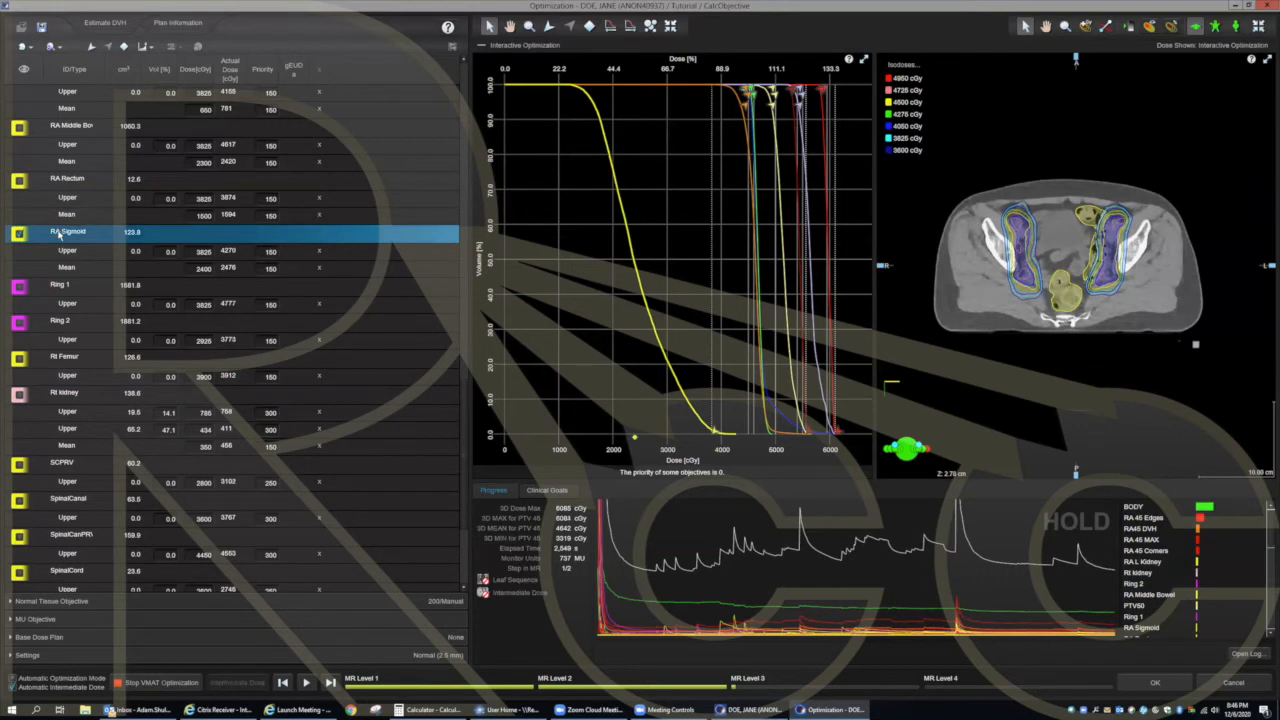
{"action": "left_click", "coordinate": [549, 26]}
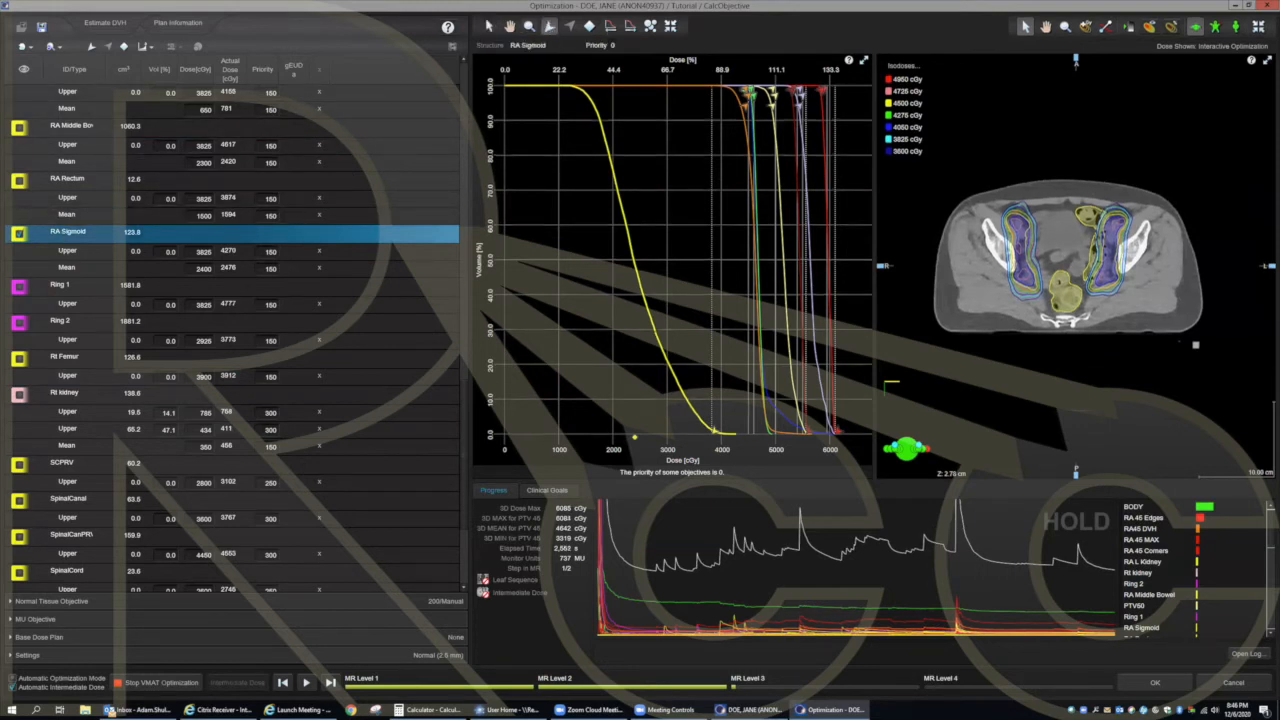
{"action": "left_click", "coordinate": [660, 333]}
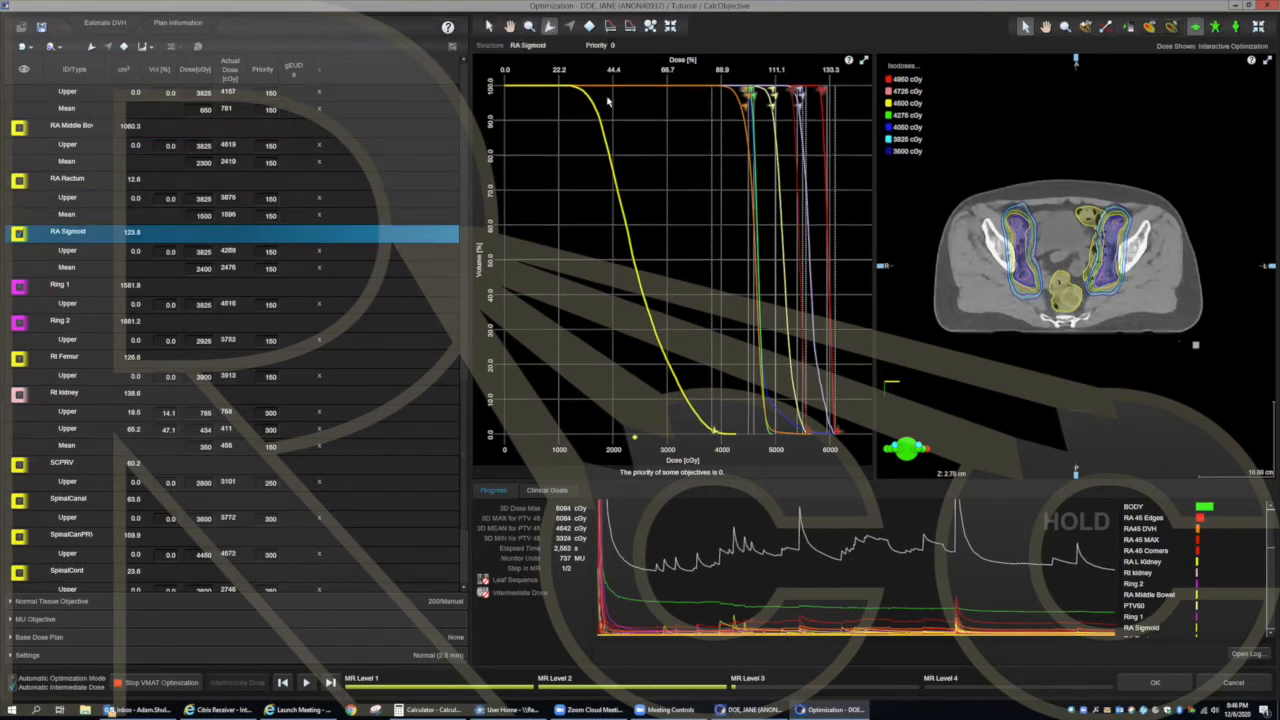
{"action": "left_click", "coordinate": [553, 27]}
{"action": "left_click", "coordinate": [616, 170]}
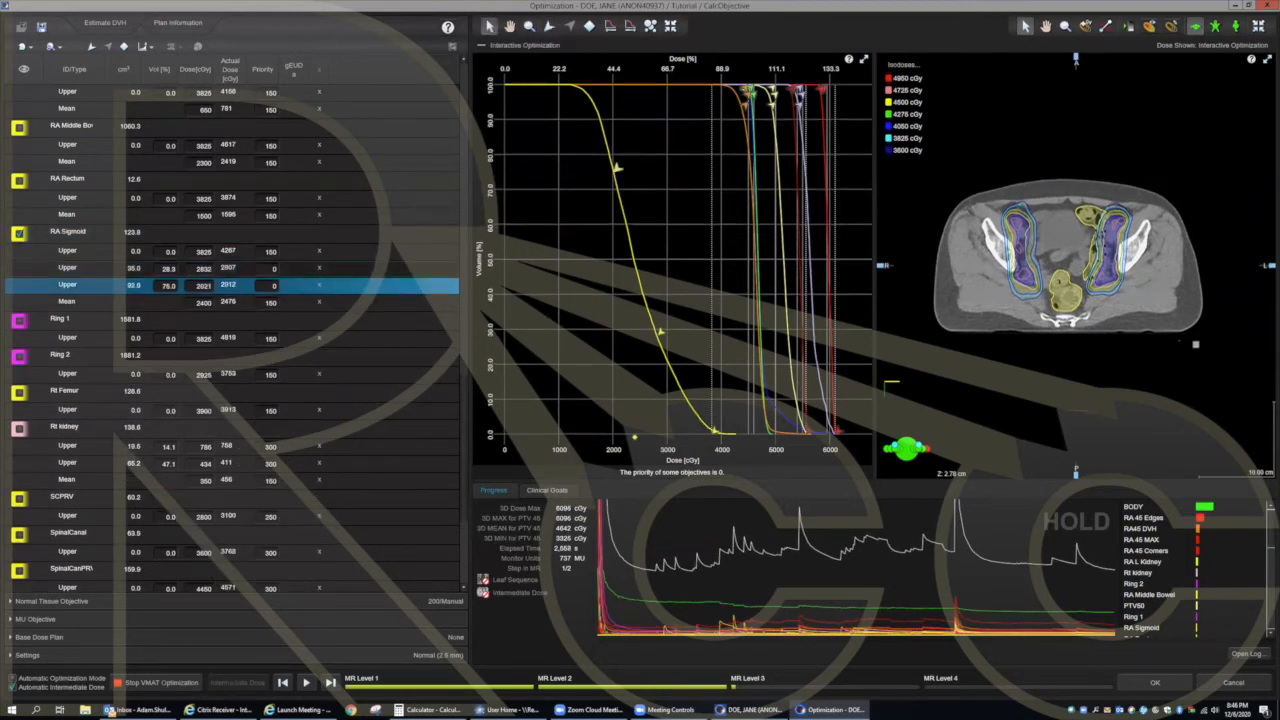
Step: Set the priority of both new RA Sigmoid upper objectives to 300 and hide the sigmoid's DVH curve
{"action": "left_click", "coordinate": [274, 269]}
{"action": "type", "text": "300"}
{"action": "key", "text": "Return"}
{"action": "type", "text": "300"}
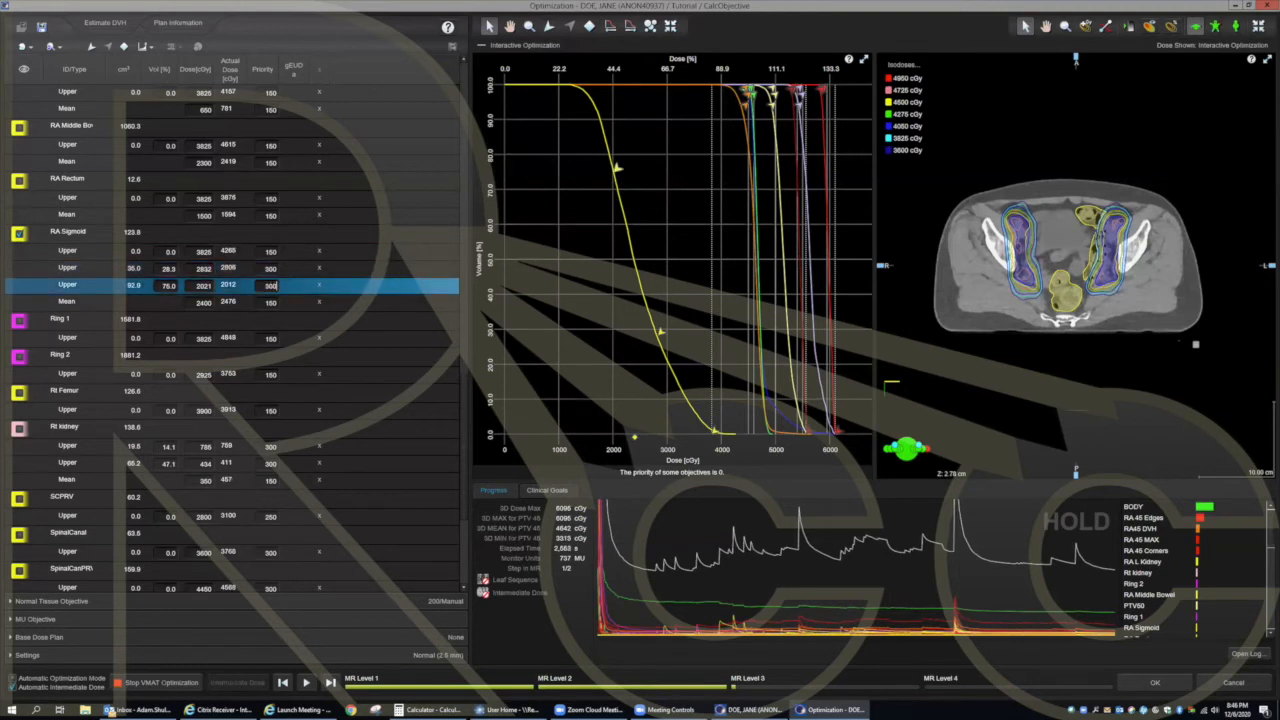
{"action": "key", "text": "Up"}
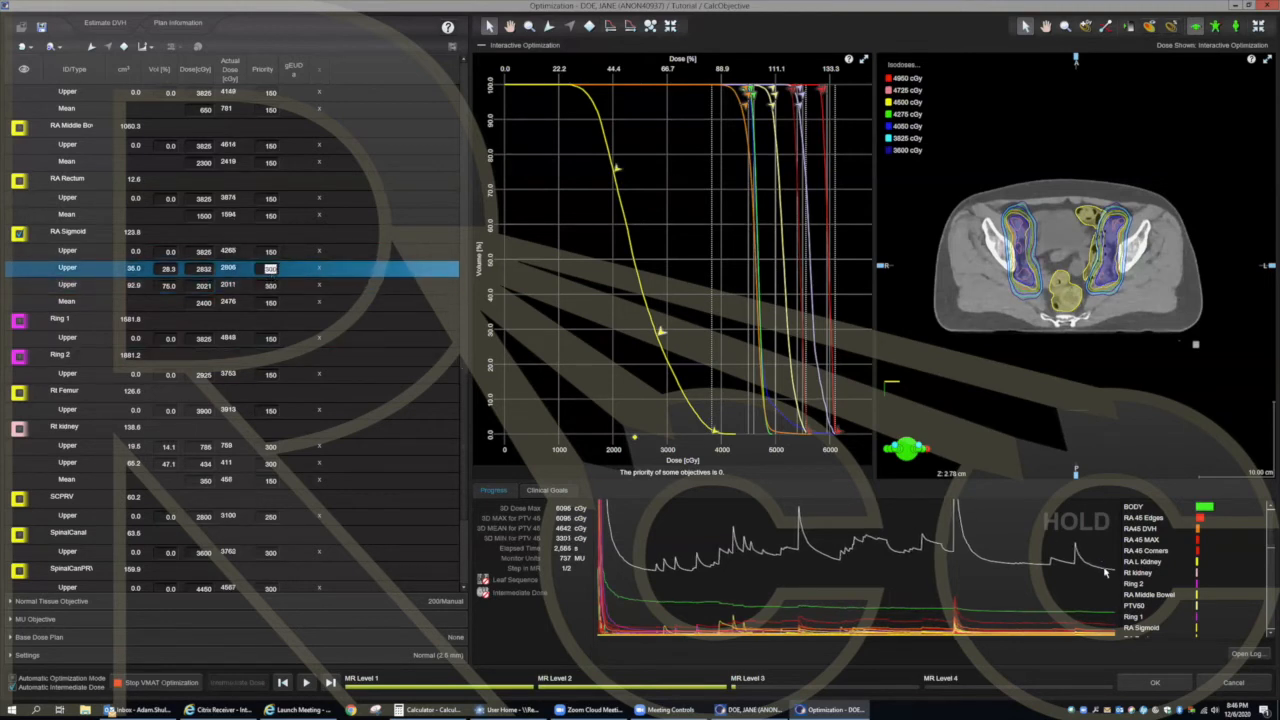
{"action": "left_click", "coordinate": [19, 234]}
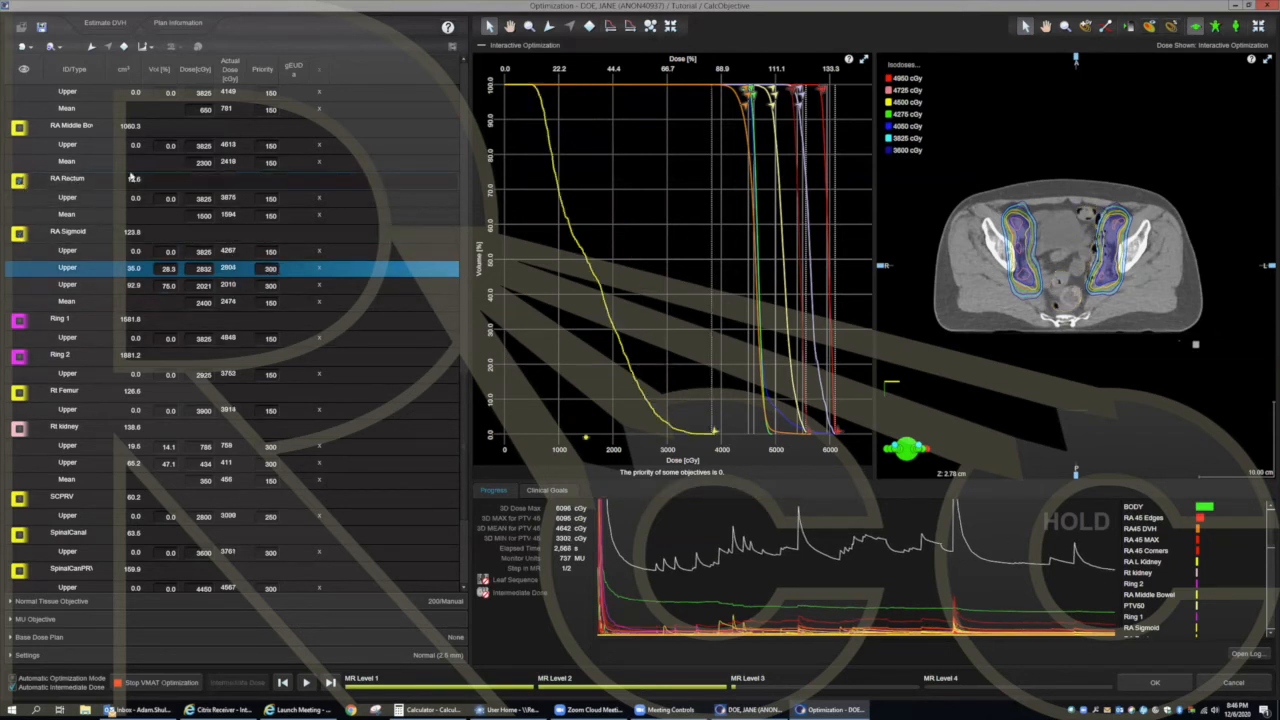
Step: Add two upper objectives on the RA Rectum DVH curve, about 2425 cGy at 16.1% and 1227 cGy at 58.8% volume
{"action": "left_click", "coordinate": [92, 180]}
{"action": "left_click", "coordinate": [549, 26]}
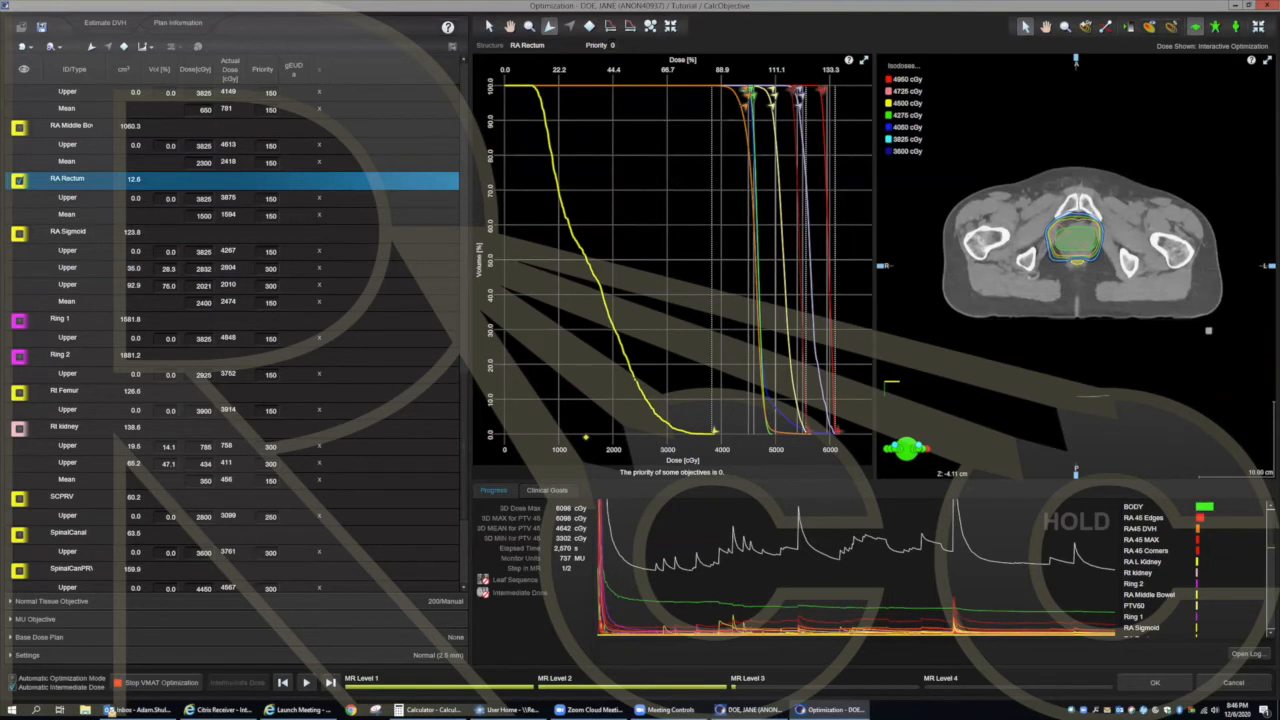
{"action": "left_click", "coordinate": [638, 383]}
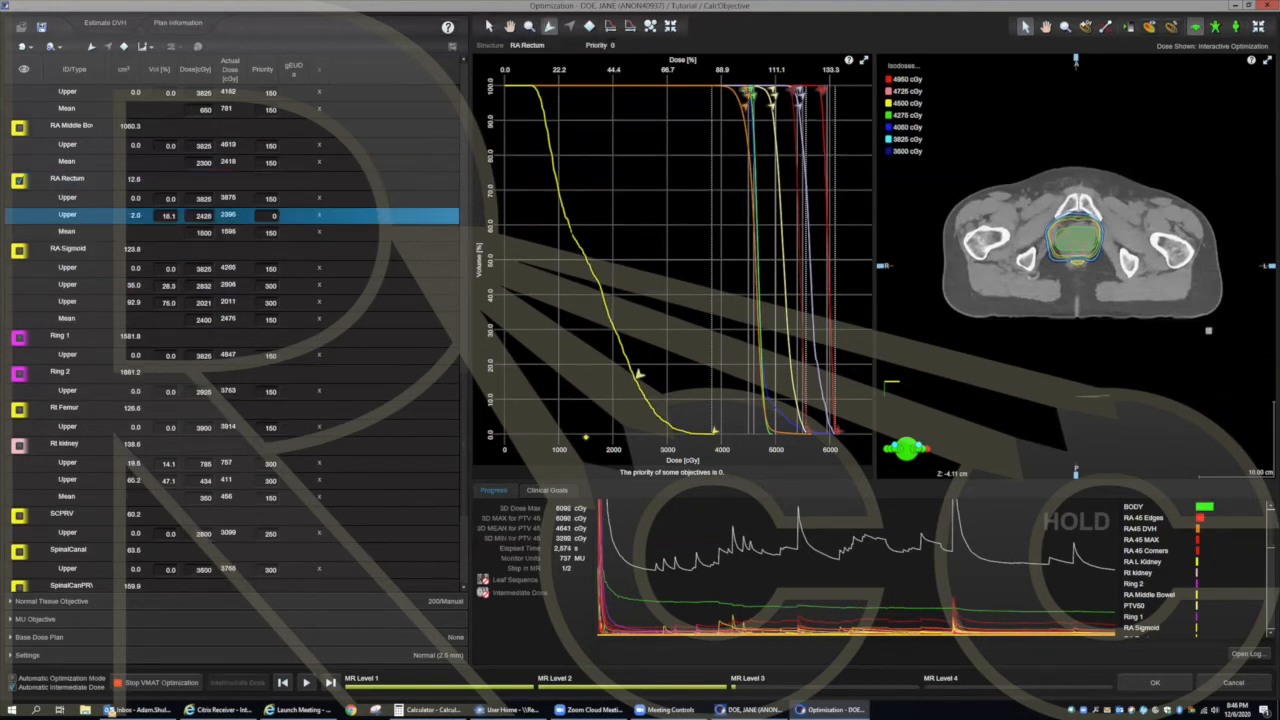
{"action": "left_click", "coordinate": [572, 230]}
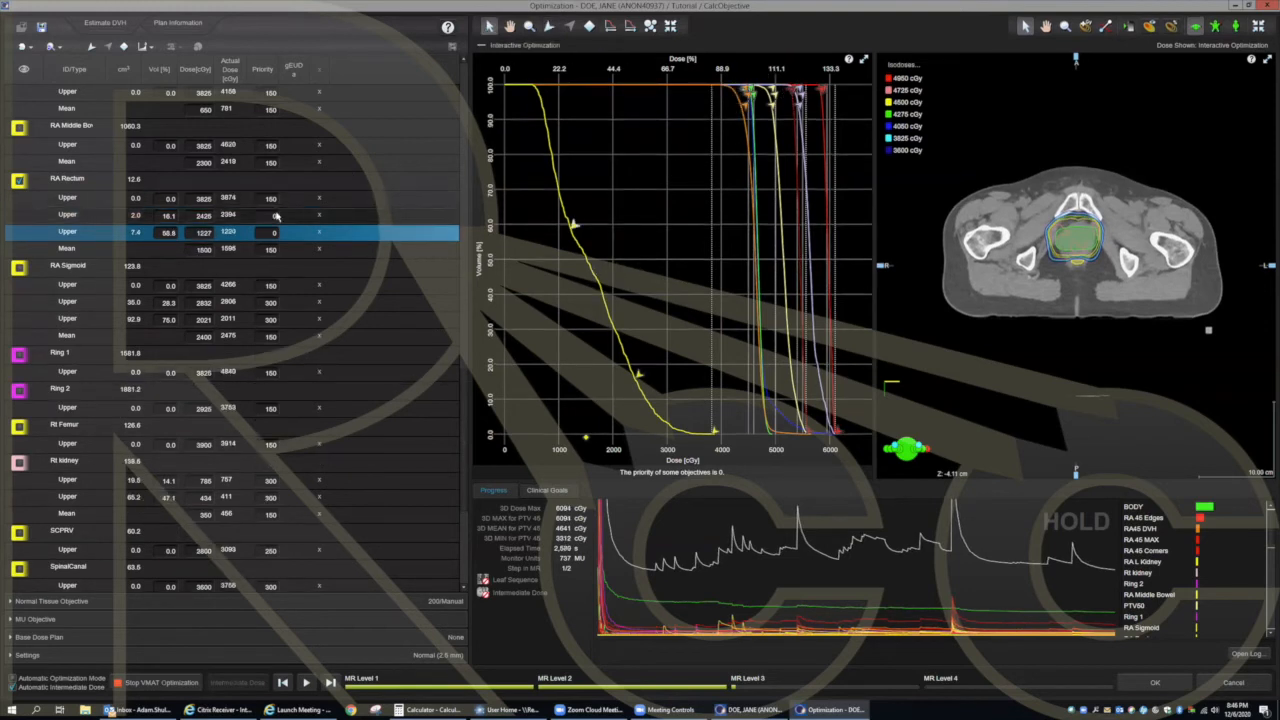
Step: Set the priority of both new RA Rectum upper objectives to 300 and hide the rectum's DVH curve
{"action": "left_click", "coordinate": [277, 215]}
{"action": "type", "text": "300"}
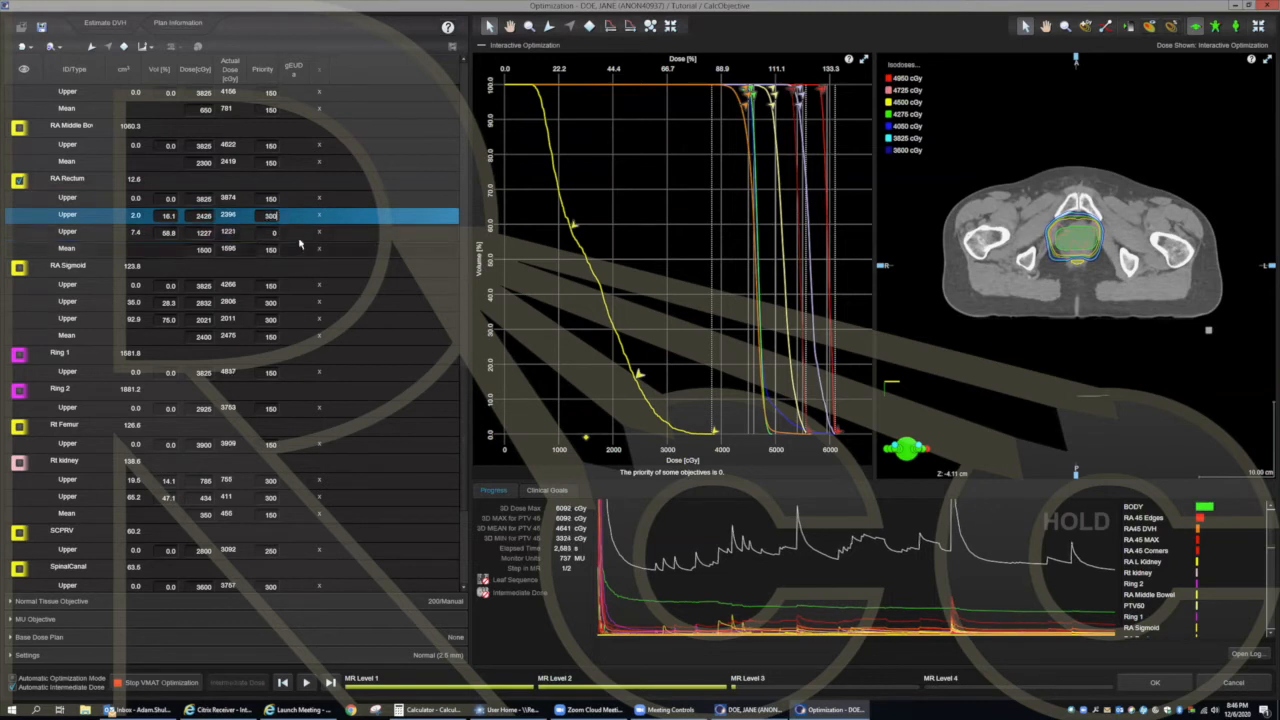
{"action": "left_click", "coordinate": [274, 232]}
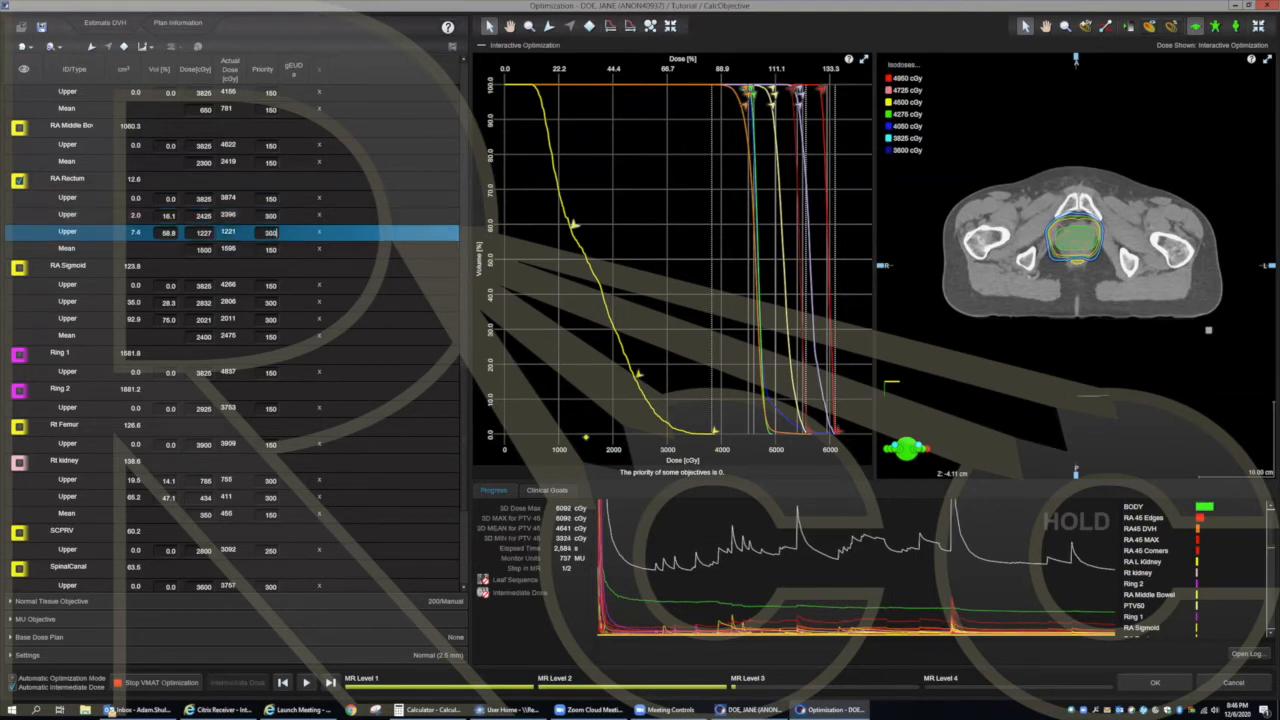
{"action": "key", "text": "Up"}
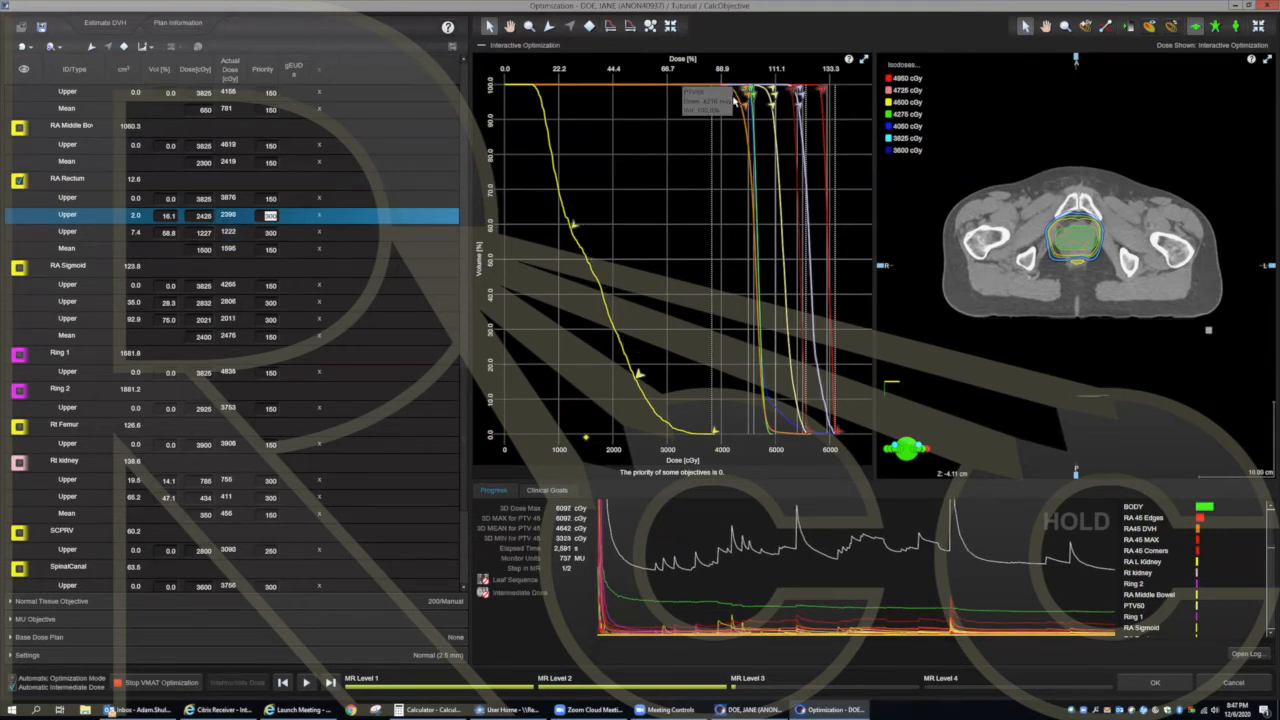
{"action": "mouse_move", "coordinate": [750, 96]}
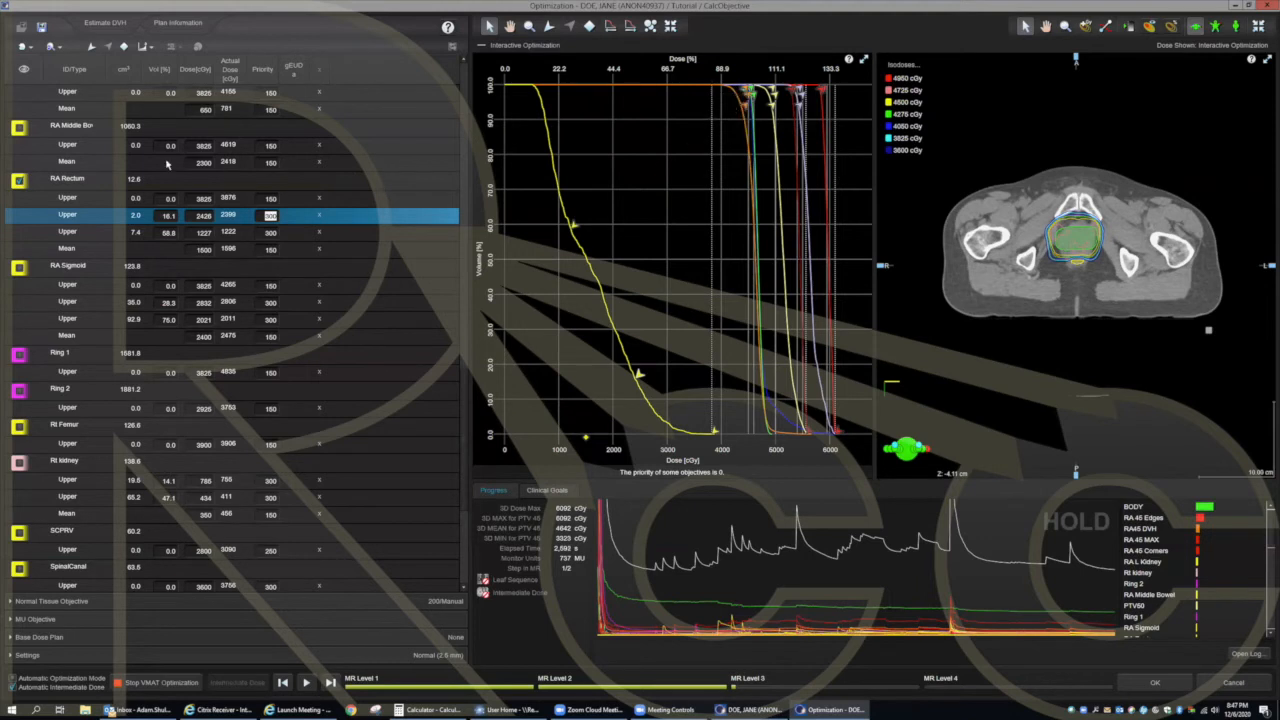
{"action": "left_click", "coordinate": [19, 181]}
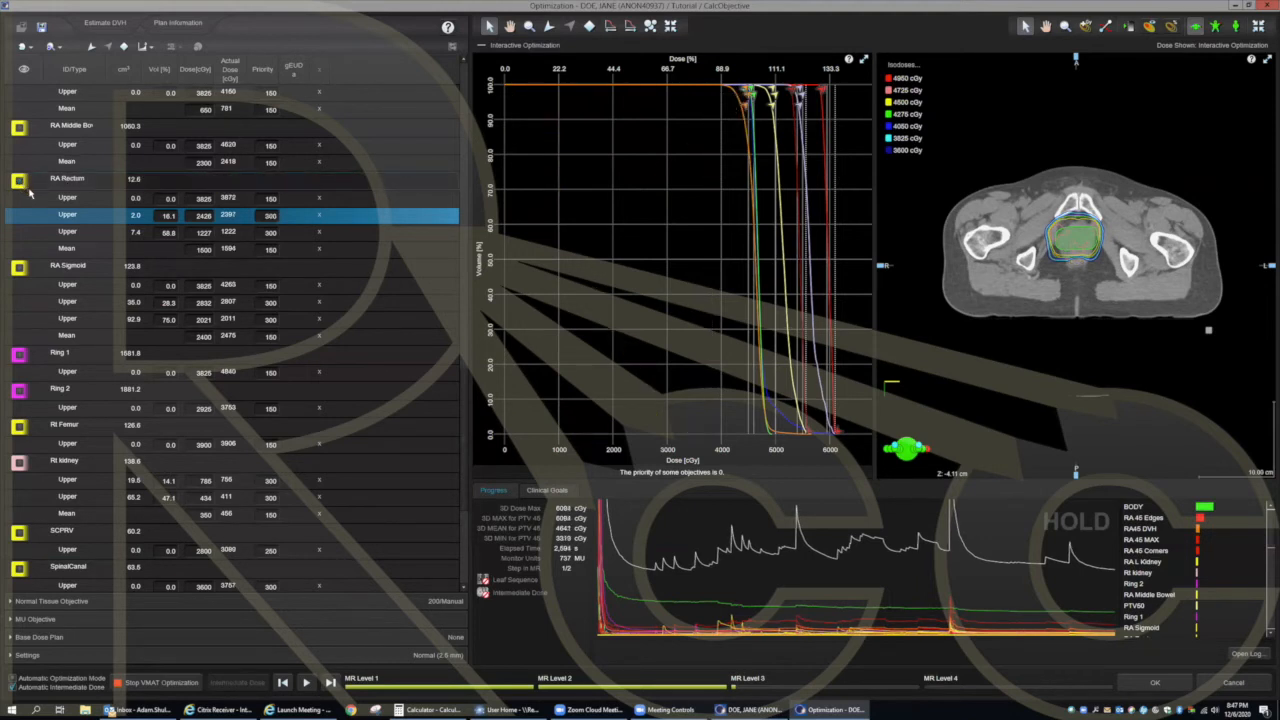
Step: Show the RA Middle Bowel DVH curve and add two upper objectives on it, about 3063 cGy at 20.2% and 2059 cGy at 70.4% volume
{"action": "left_click", "coordinate": [19, 128]}
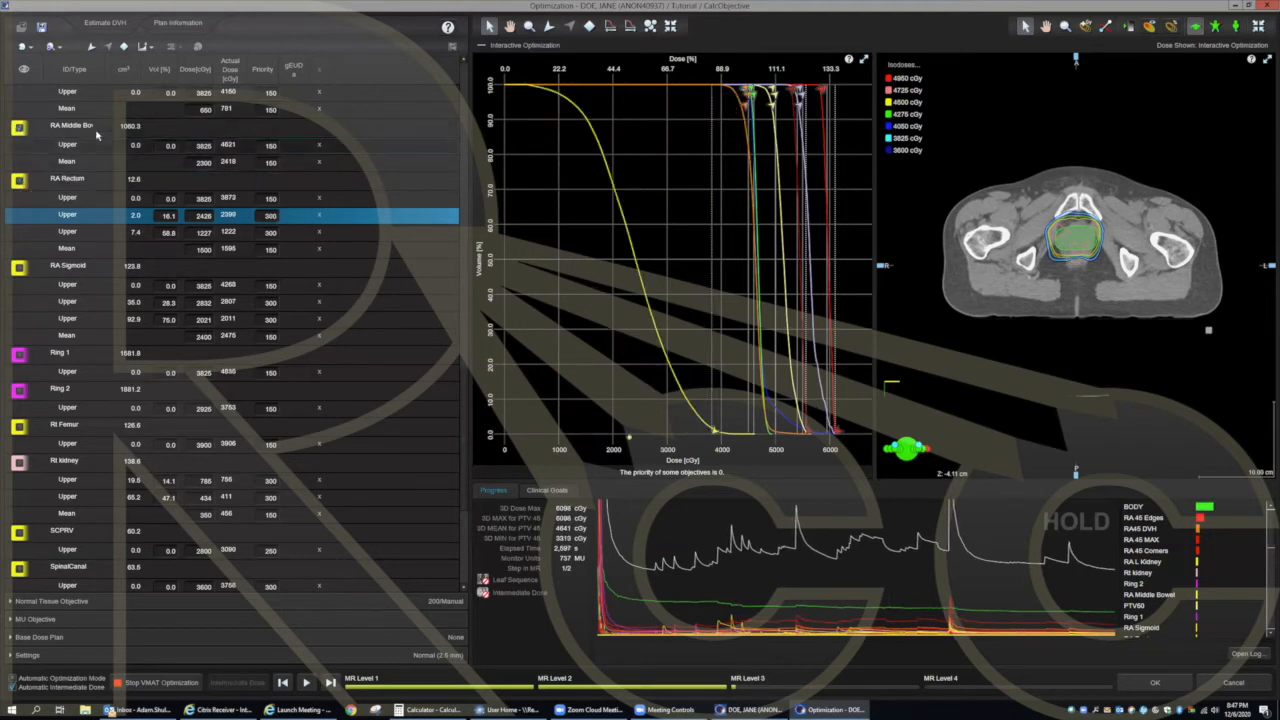
{"action": "left_click", "coordinate": [181, 123]}
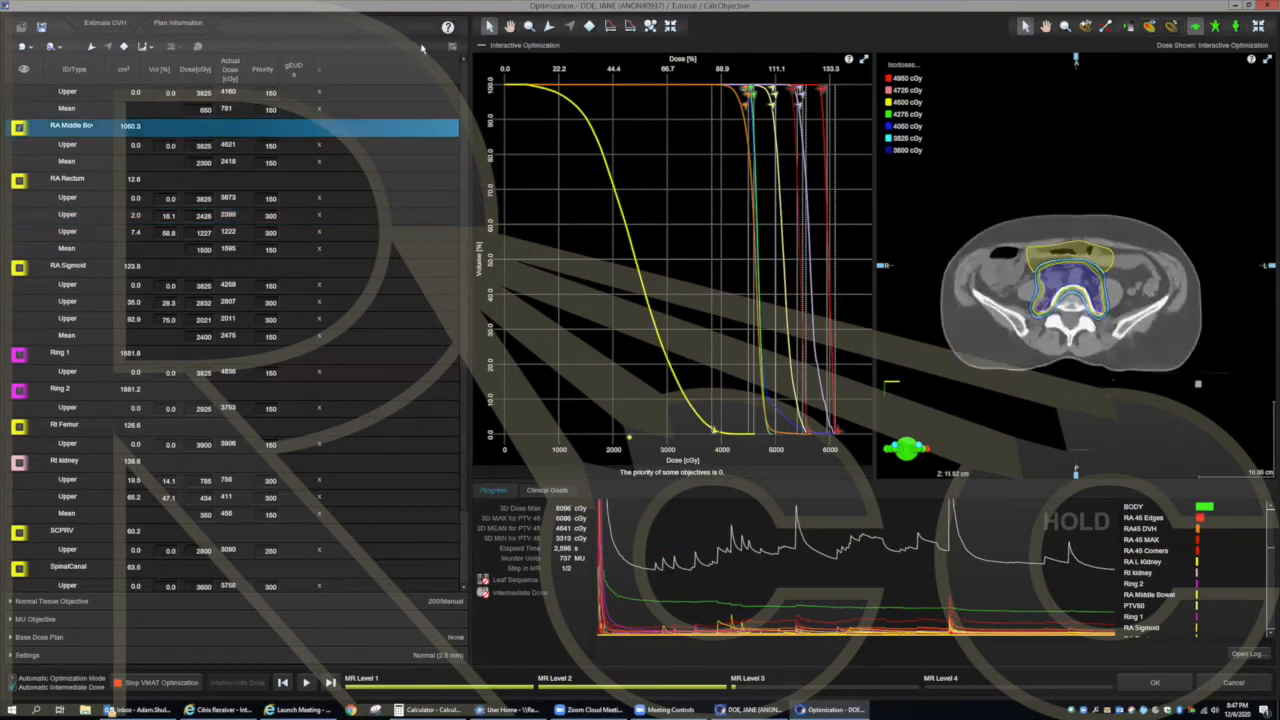
{"action": "left_click", "coordinate": [549, 26]}
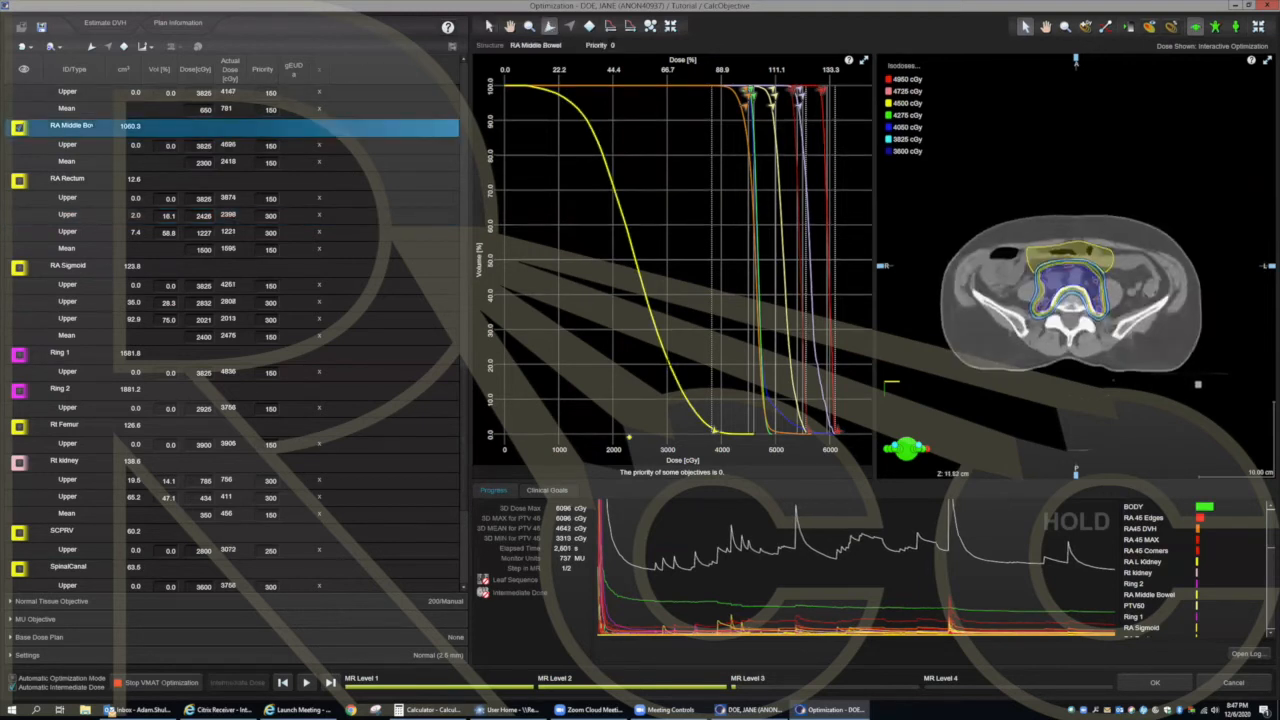
{"action": "left_click", "coordinate": [670, 361]}
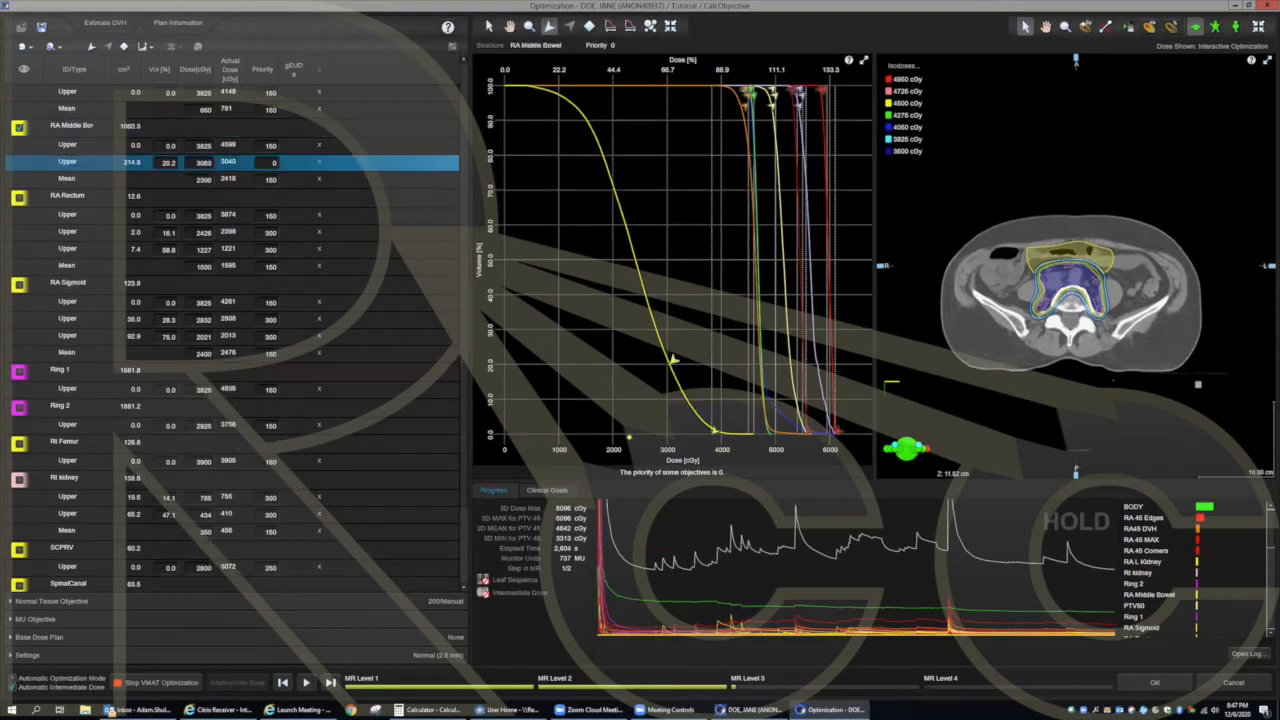
{"action": "left_click", "coordinate": [636, 216]}
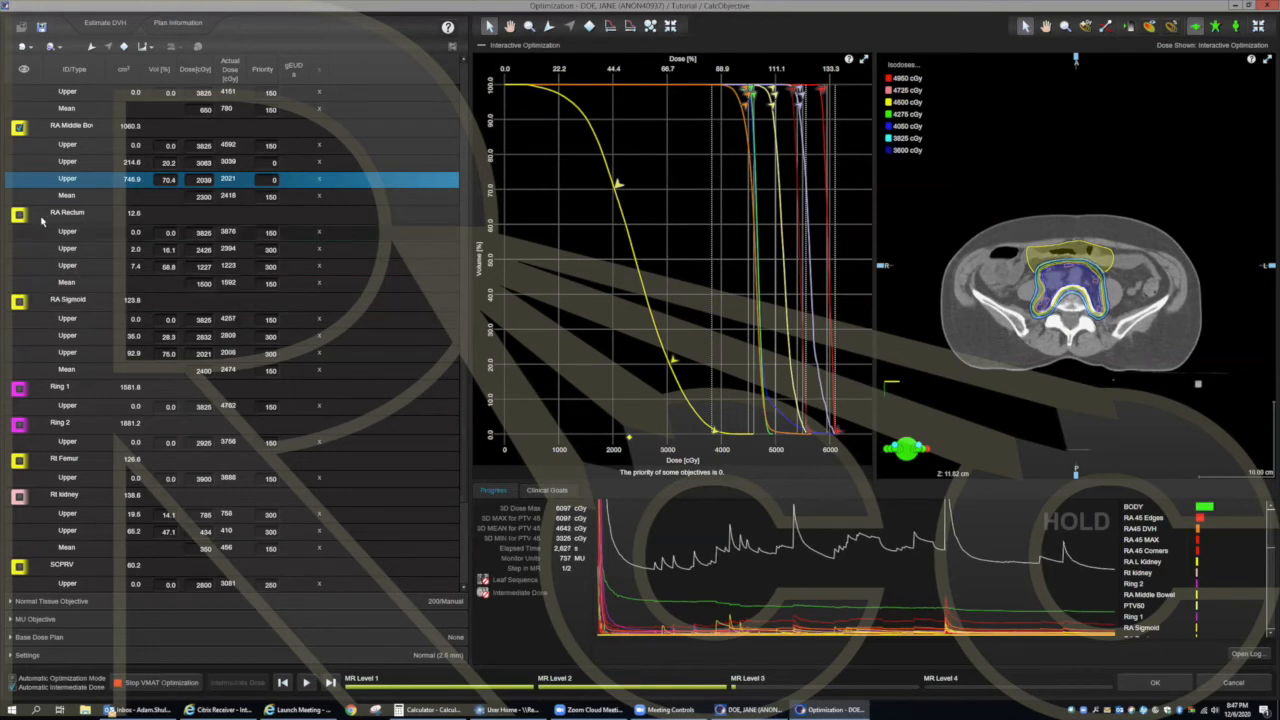
Step: Show the RA Rectum DVH curve and move the RA Middle Bowel upper objectives to about 2915 cGy at 19.4% and 1938 cGy at 68.9% volume
{"action": "left_click", "coordinate": [18, 214]}
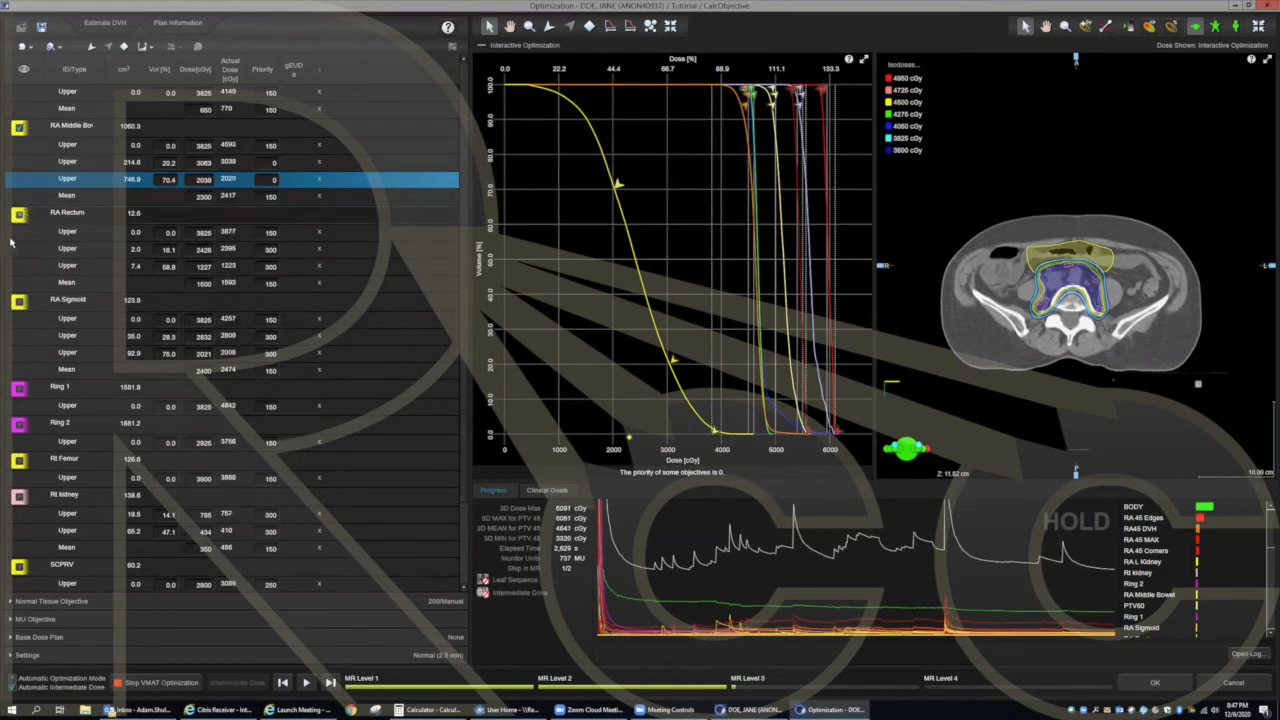
{"action": "left_click", "coordinate": [18, 302]}
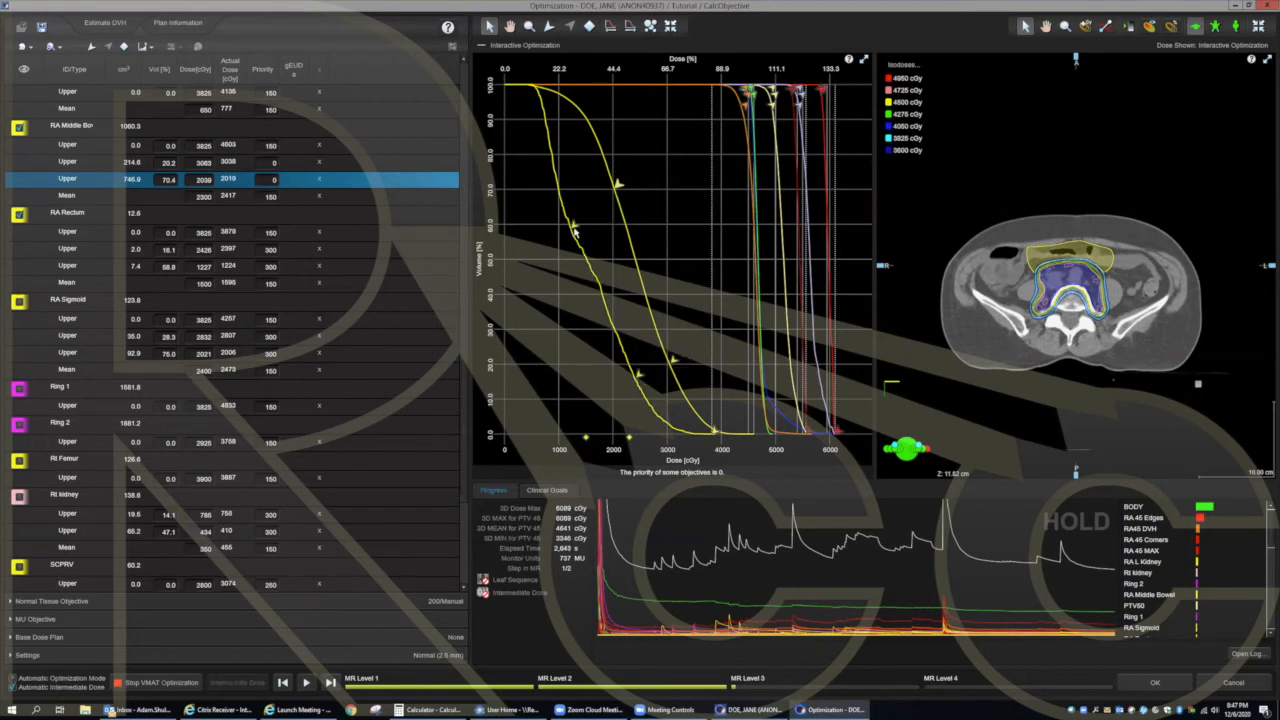
{"action": "mouse_move", "coordinate": [616, 191]}
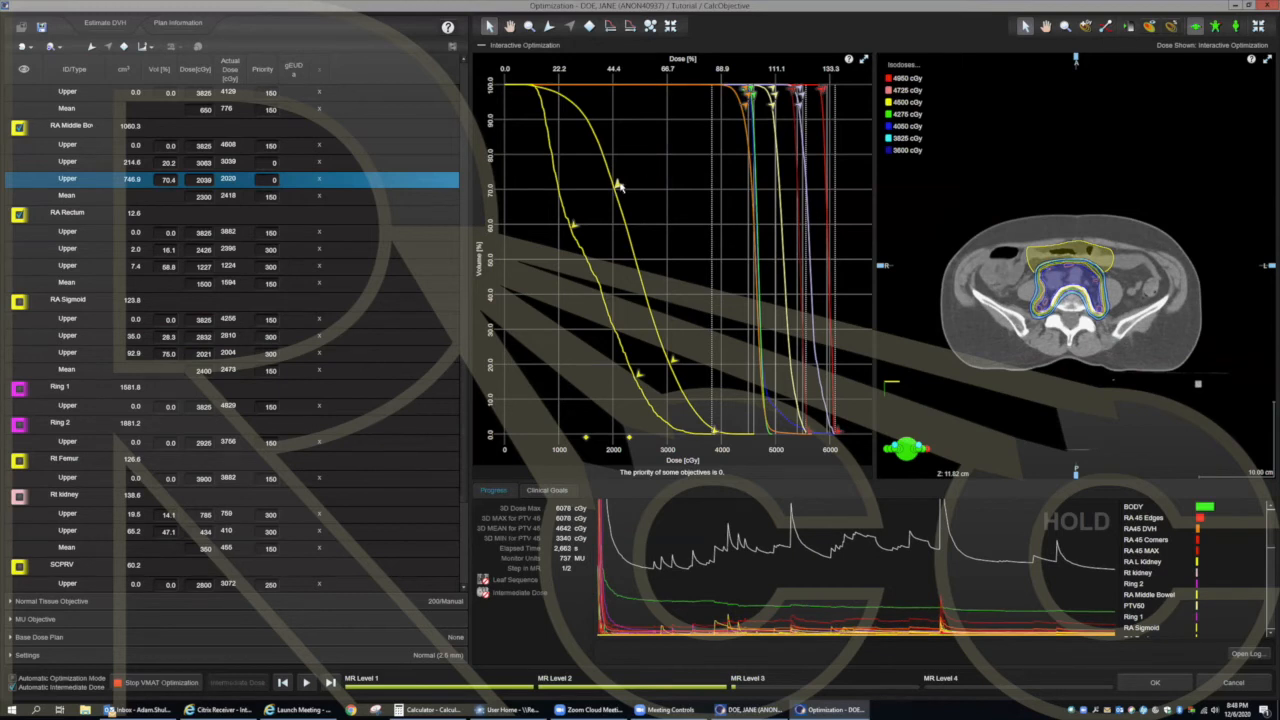
{"action": "left_click_drag", "start_coordinate": [619, 186], "coordinate": [626, 178]}
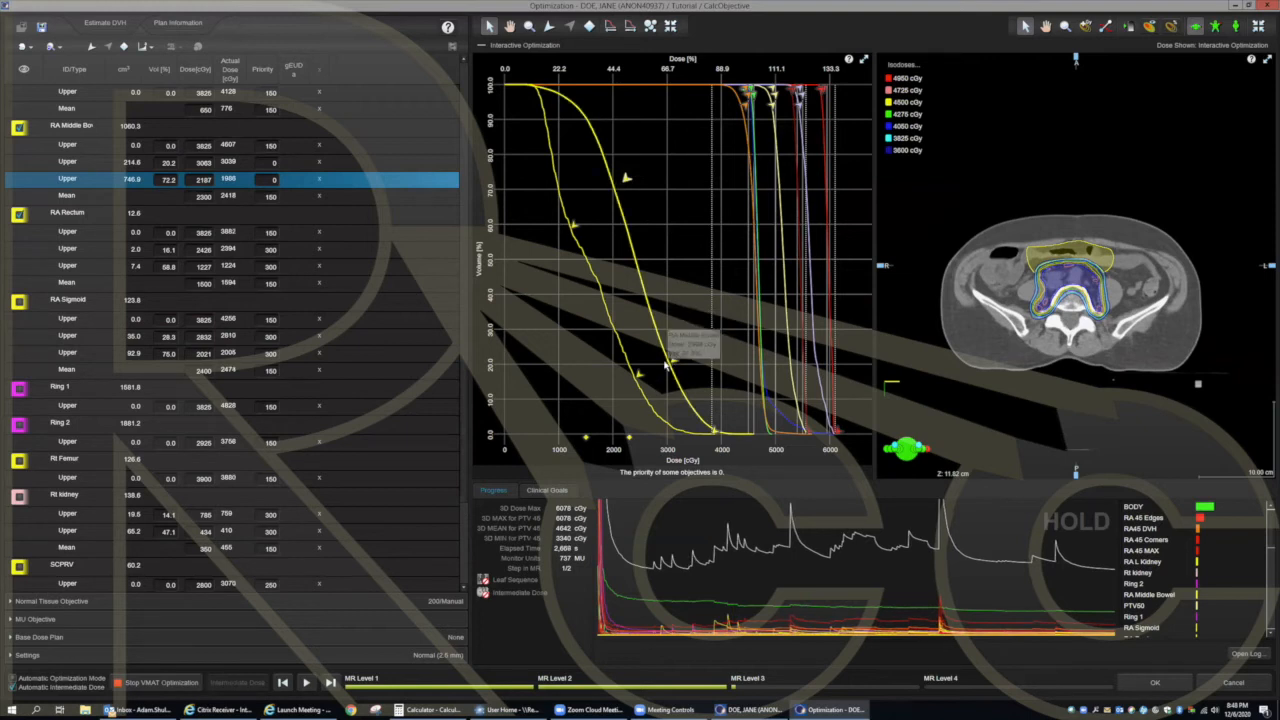
{"action": "mouse_move", "coordinate": [670, 362]}
{"action": "left_click_drag", "start_coordinate": [670, 362], "coordinate": [665, 362]}
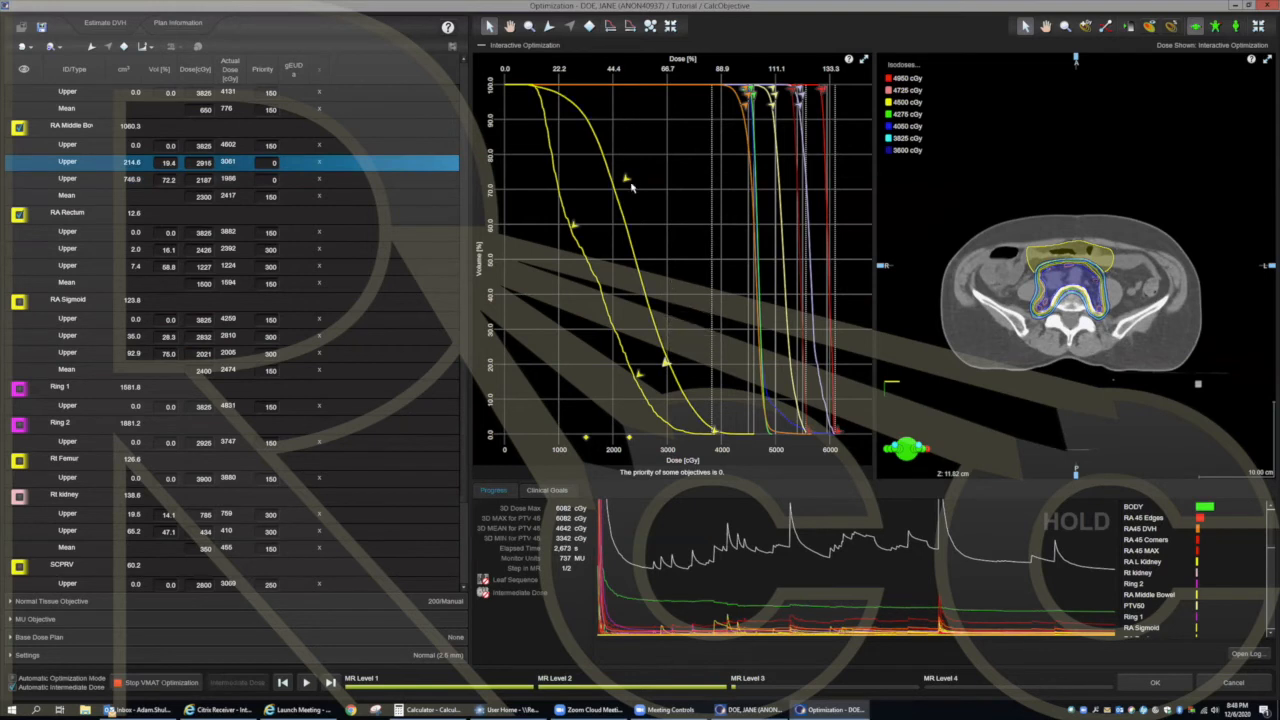
{"action": "mouse_move", "coordinate": [626, 180]}
{"action": "left_click_drag", "start_coordinate": [626, 180], "coordinate": [613, 190]}
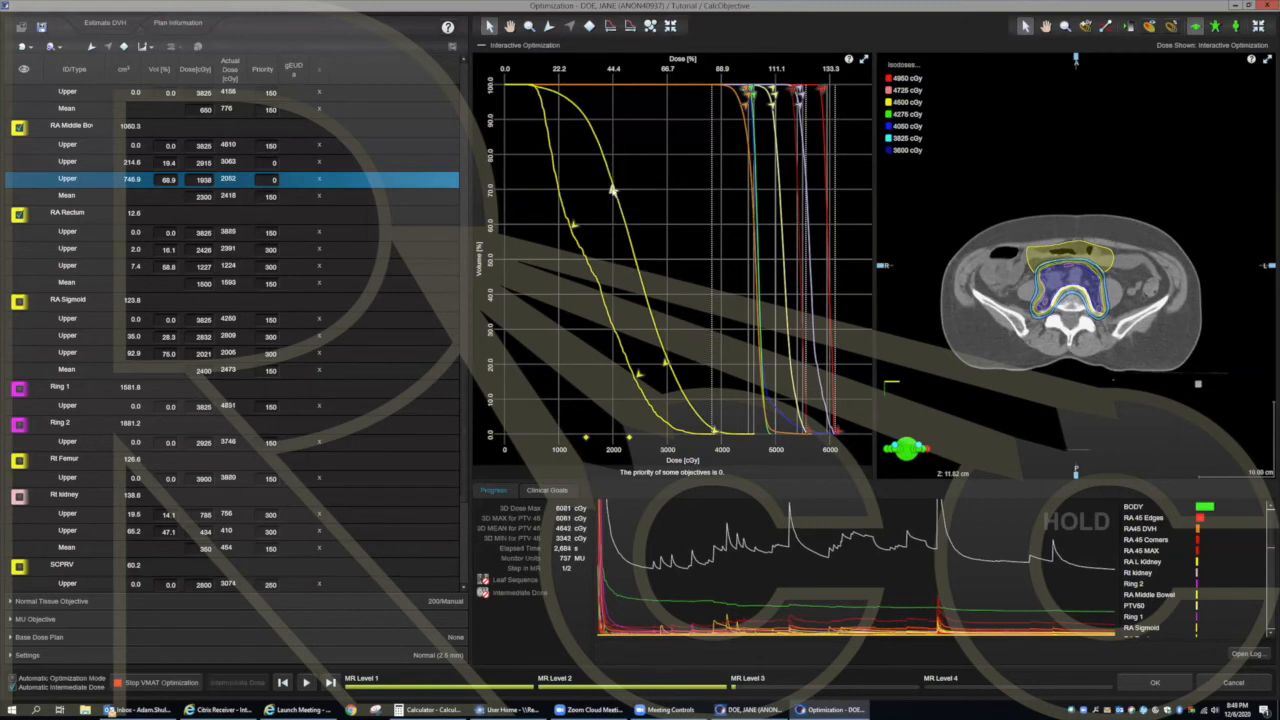
Step: Move the RA Middle Bowel upper objectives outside the curve, to about 2214 cGy at 71.3% and 3183 cGy at 21% volume
{"action": "mouse_move", "coordinate": [613, 191]}
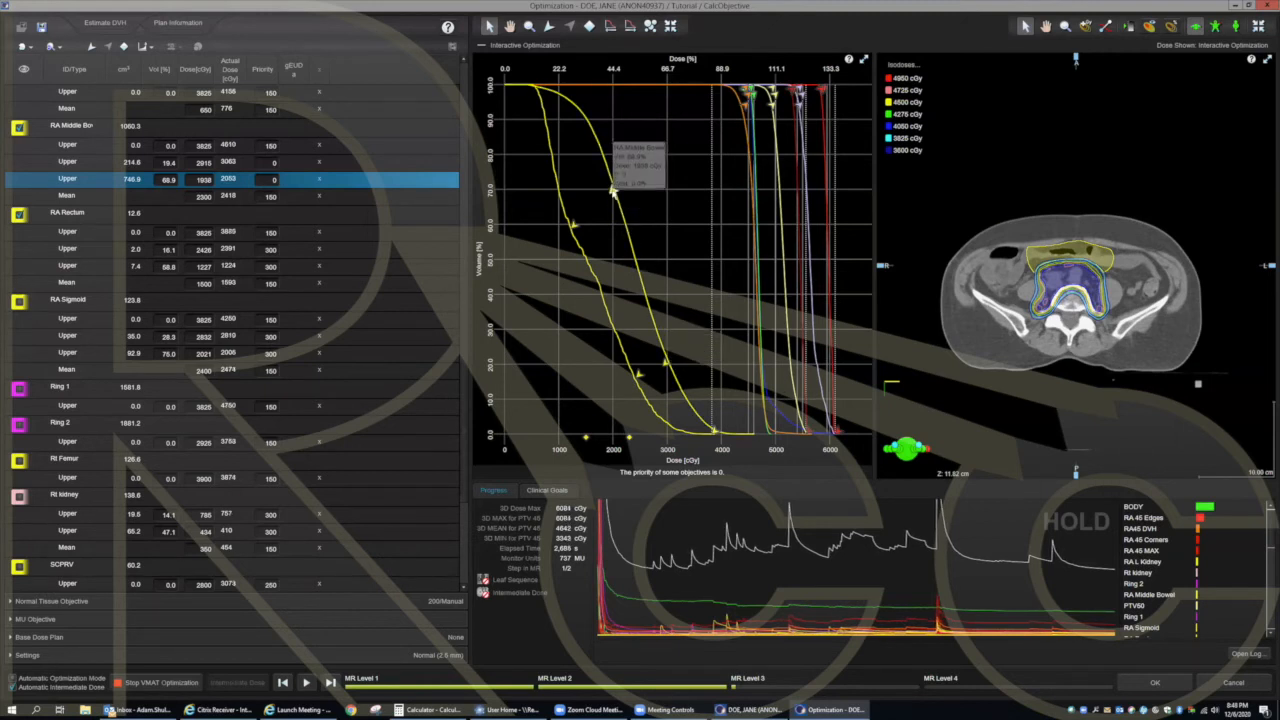
{"action": "left_click_drag", "start_coordinate": [613, 191], "coordinate": [617, 188]}
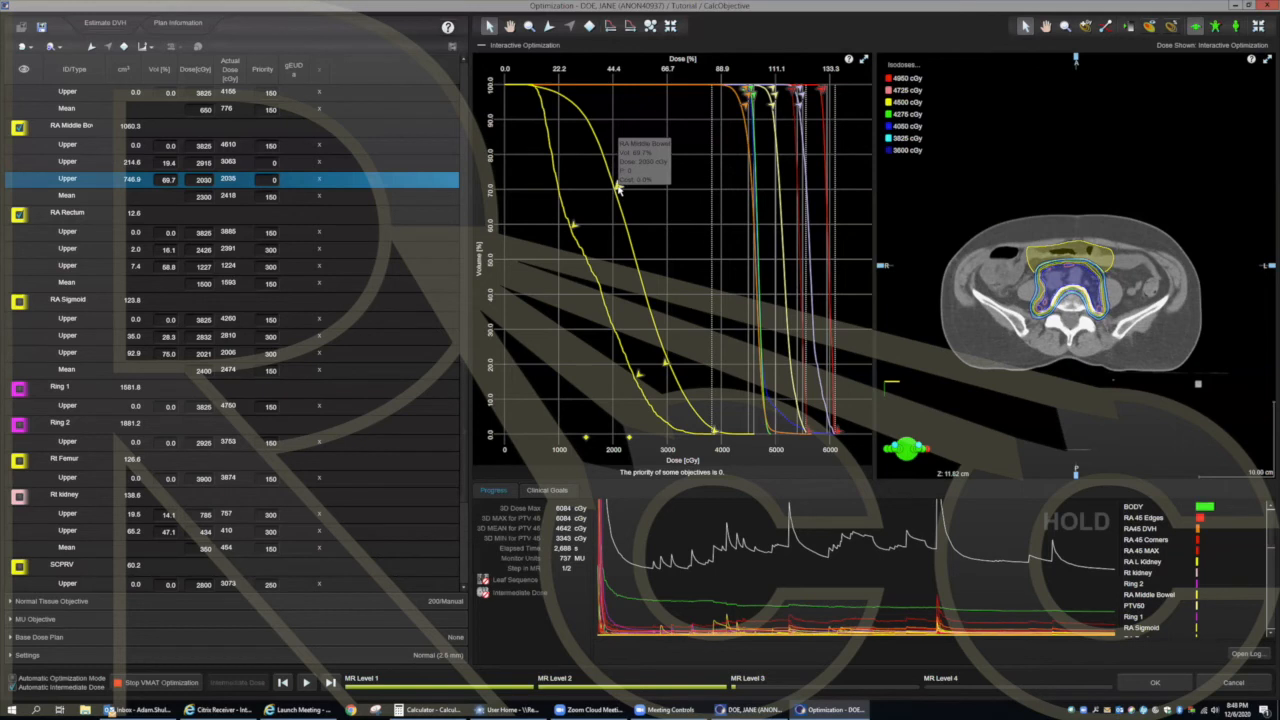
{"action": "left_click_drag", "start_coordinate": [617, 188], "coordinate": [628, 181]}
{"action": "mouse_move", "coordinate": [664, 364]}
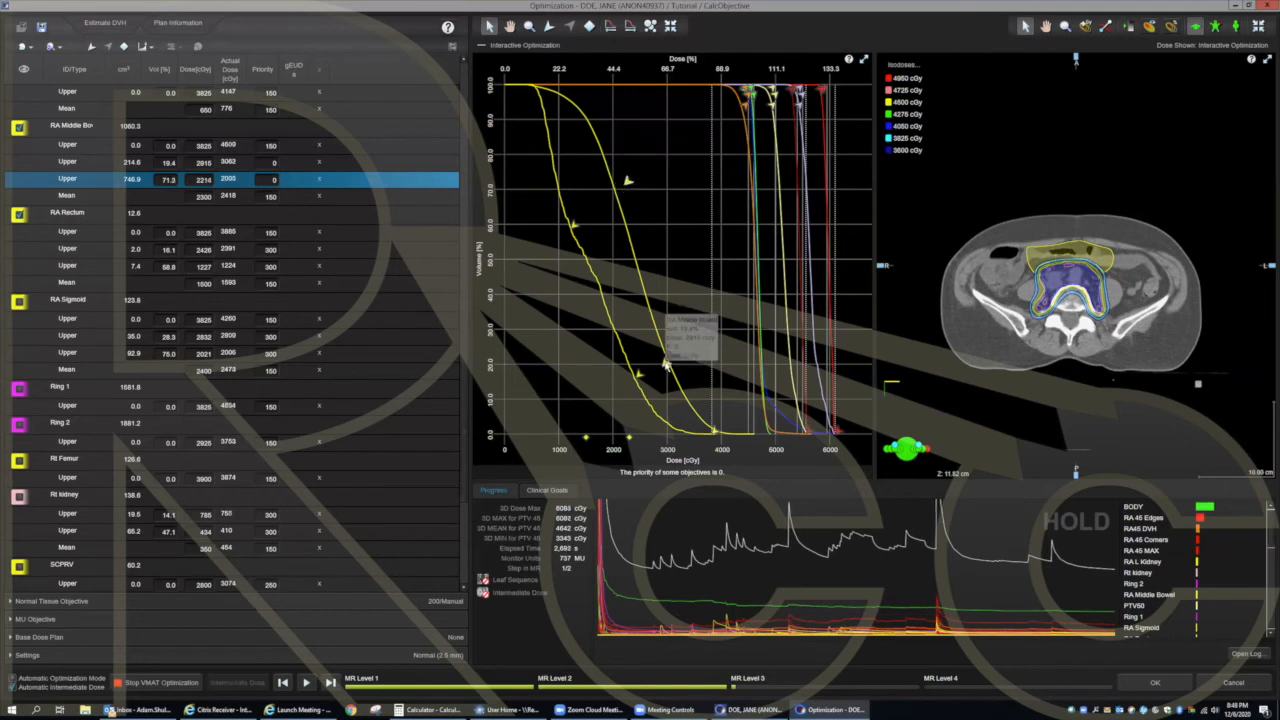
{"action": "left_click_drag", "start_coordinate": [664, 364], "coordinate": [683, 357]}
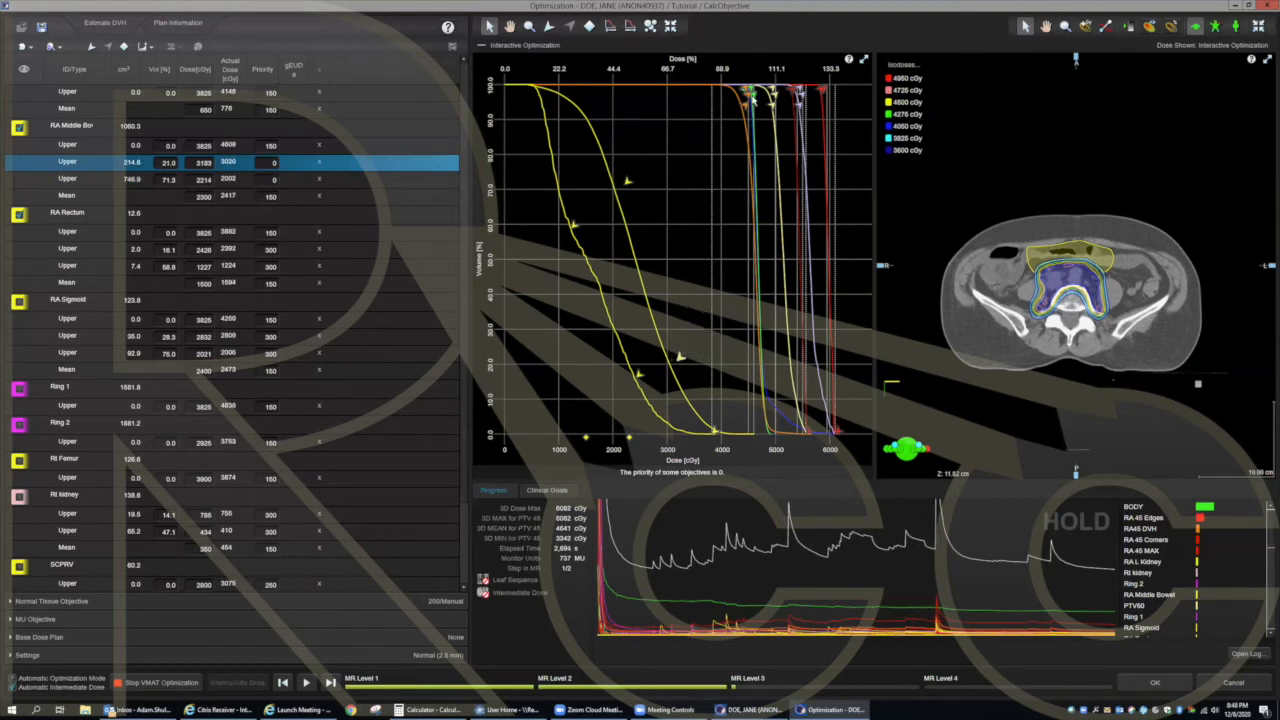
{"action": "mouse_move", "coordinate": [746, 113]}
{"action": "mouse_move", "coordinate": [628, 183]}
Step: Move the RA Middle Bowel upper objectives to about 2068 cGy at 69% and 3064 cGy at 20.5% volume, and set both priorities to 300
{"action": "left_click_drag", "start_coordinate": [628, 183], "coordinate": [618, 191]}
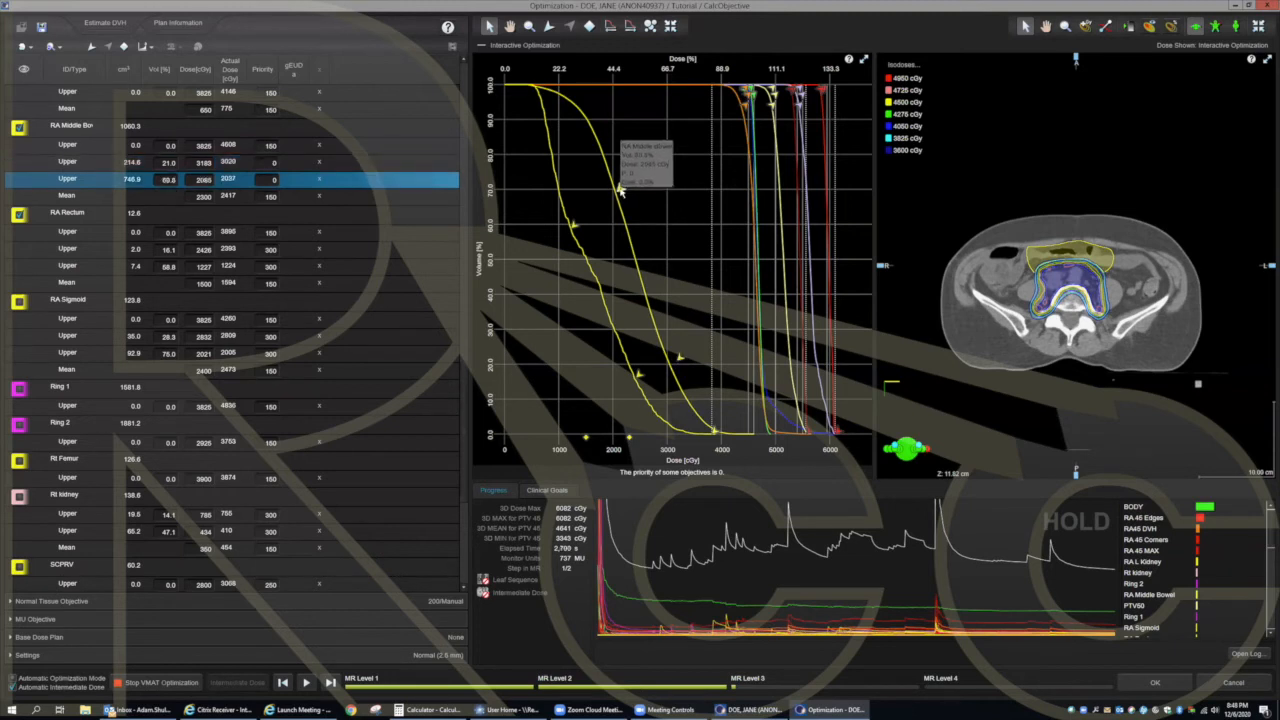
{"action": "left_click_drag", "start_coordinate": [681, 357], "coordinate": [672, 358]}
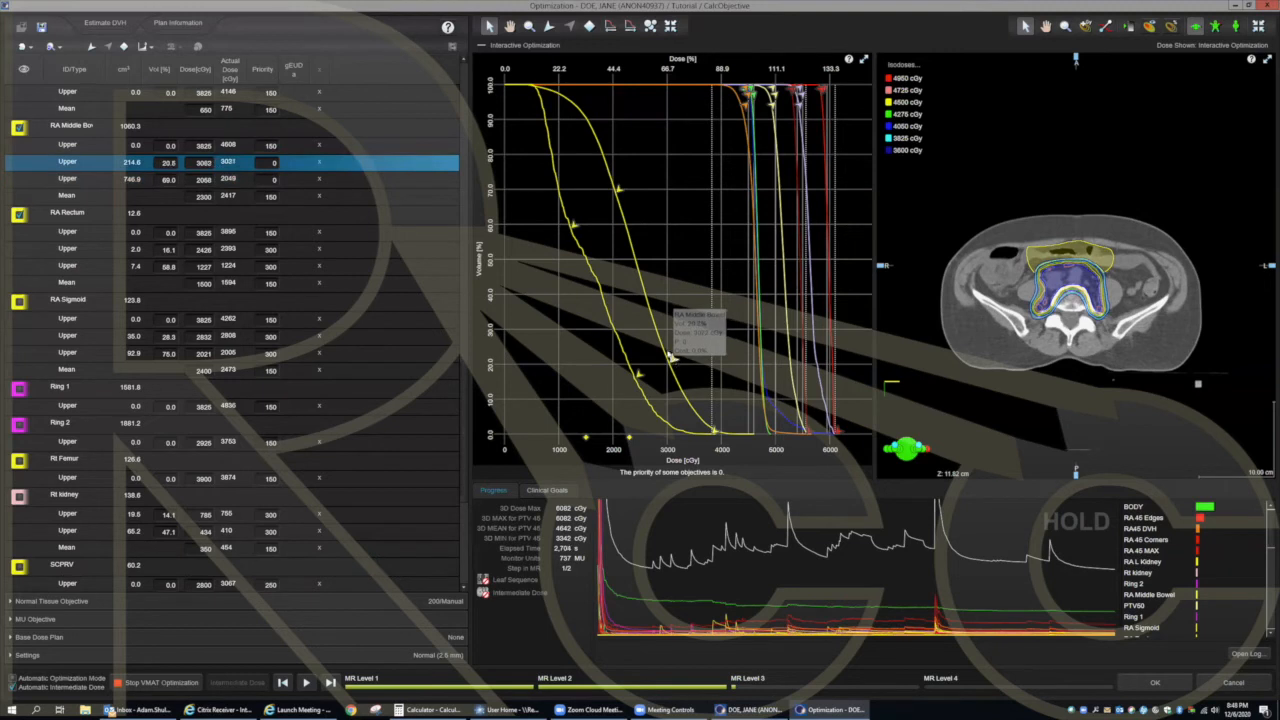
{"action": "type", "text": "500"}
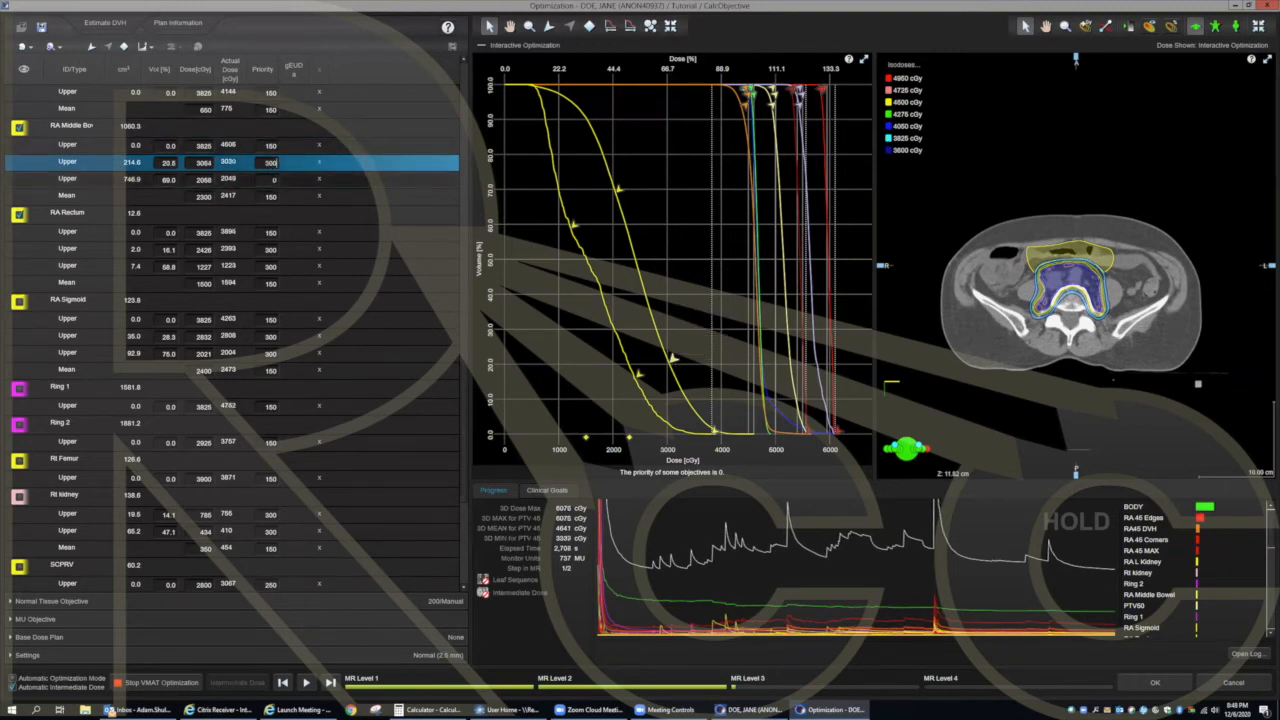
{"action": "left_click", "coordinate": [274, 179]}
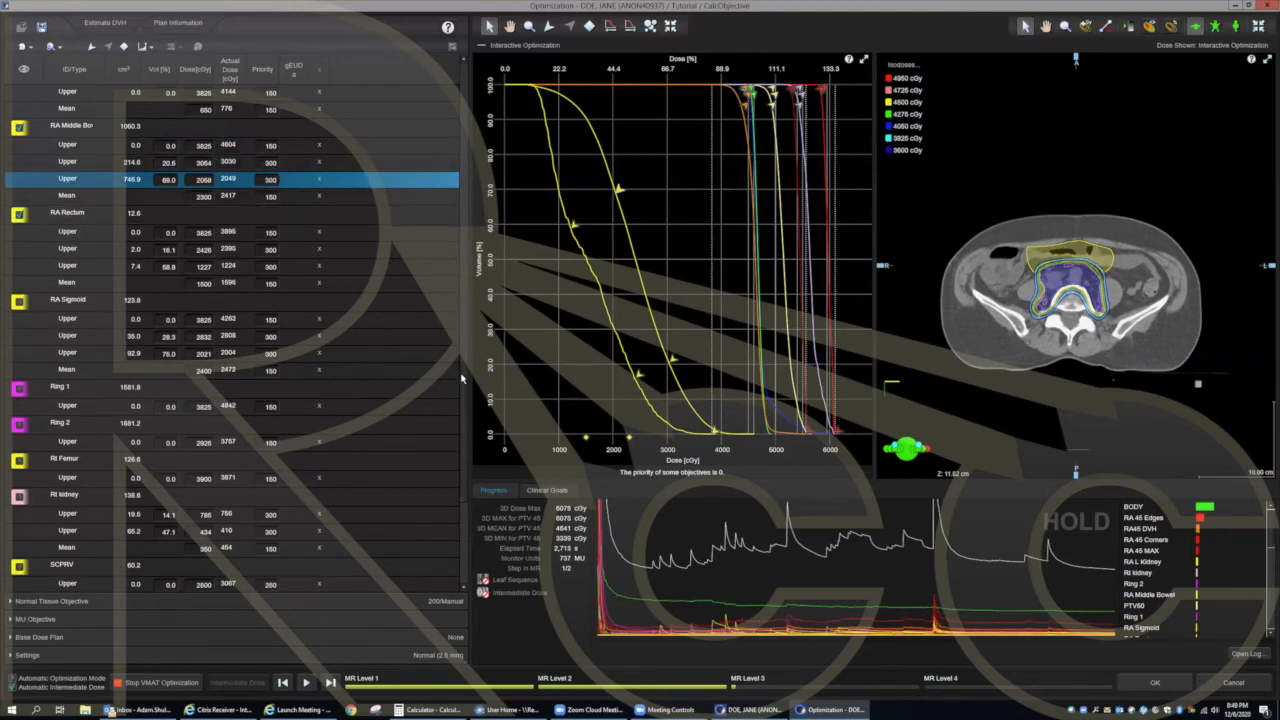
Step: Hide the DVH curves of RA Middle Bowel and RA Rectum
{"action": "scroll", "coordinate": [462, 343], "scroll_direction": "up", "scroll_amount": 2}
{"action": "scroll", "coordinate": [462, 343], "scroll_direction": "up", "scroll_amount": 5}
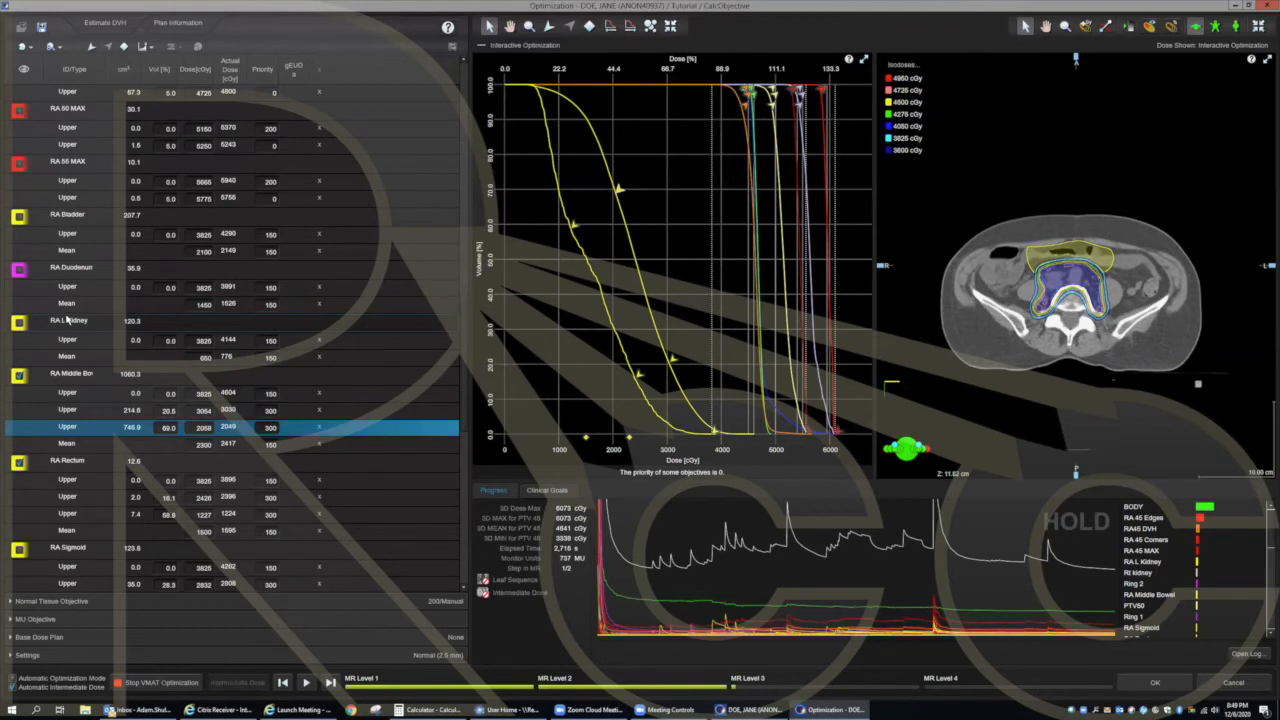
{"action": "left_click", "coordinate": [21, 377]}
{"action": "left_click", "coordinate": [20, 464]}
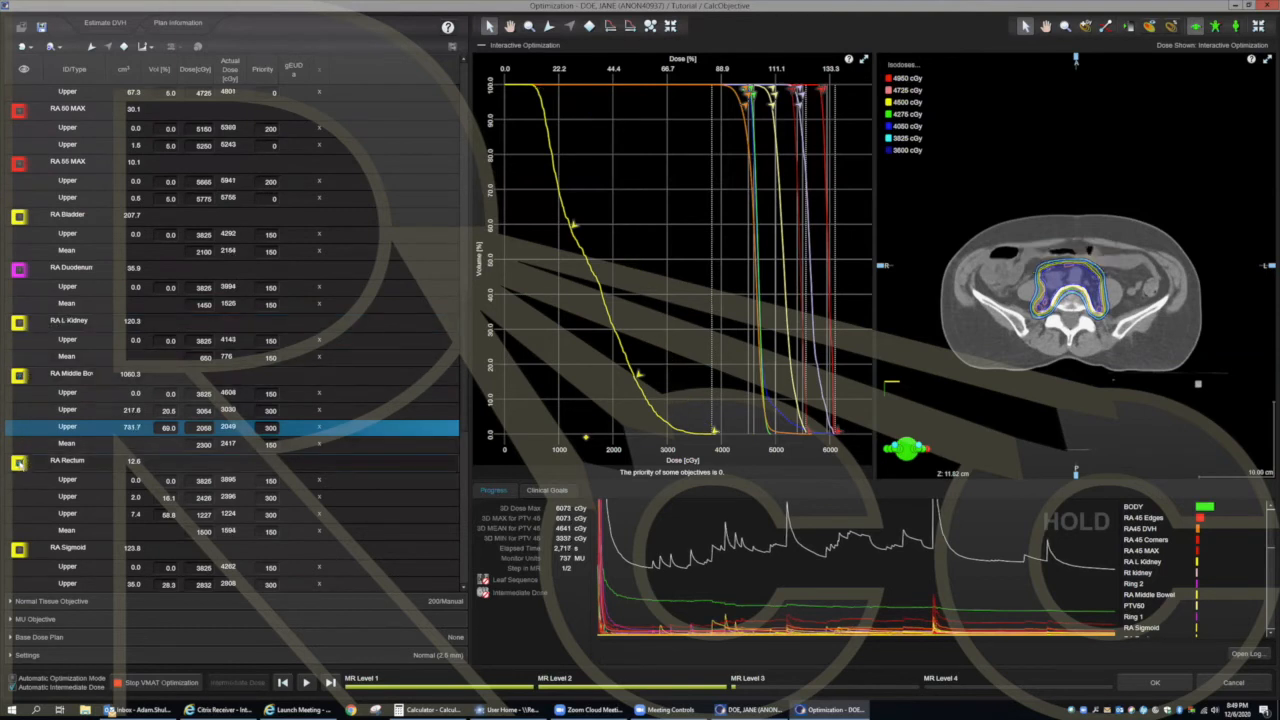
Step: Show the RA L Kidney DVH curve and add two upper objectives on it, about 1449 cGy at 15.1% and 508 cGy at 55.7% volume
{"action": "left_click", "coordinate": [27, 331]}
{"action": "left_click", "coordinate": [19, 324]}
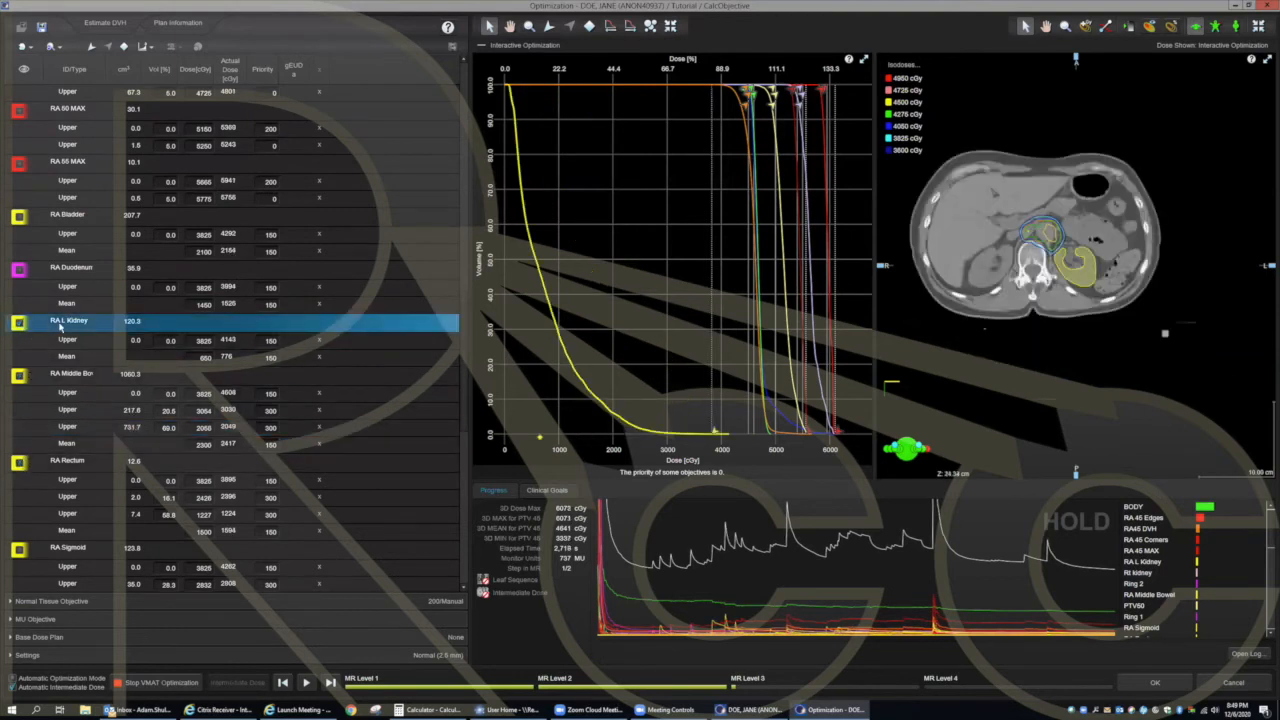
{"action": "left_click", "coordinate": [549, 26]}
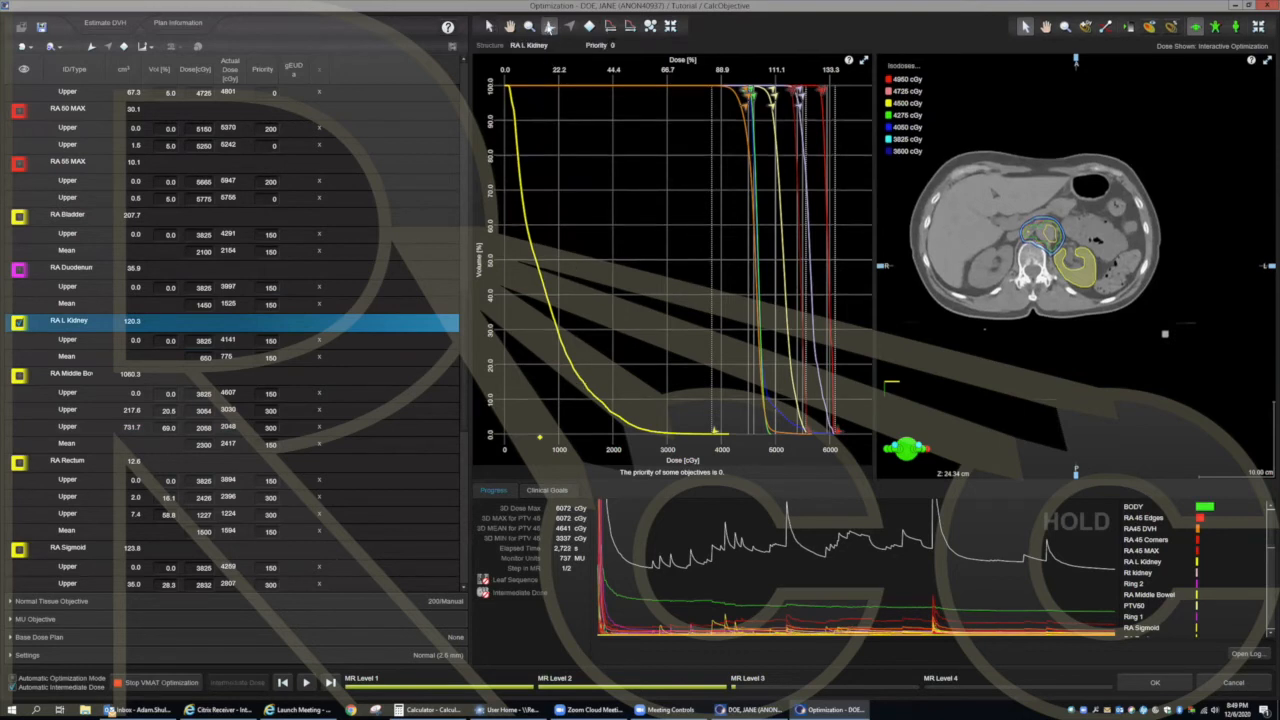
{"action": "left_click", "coordinate": [585, 379]}
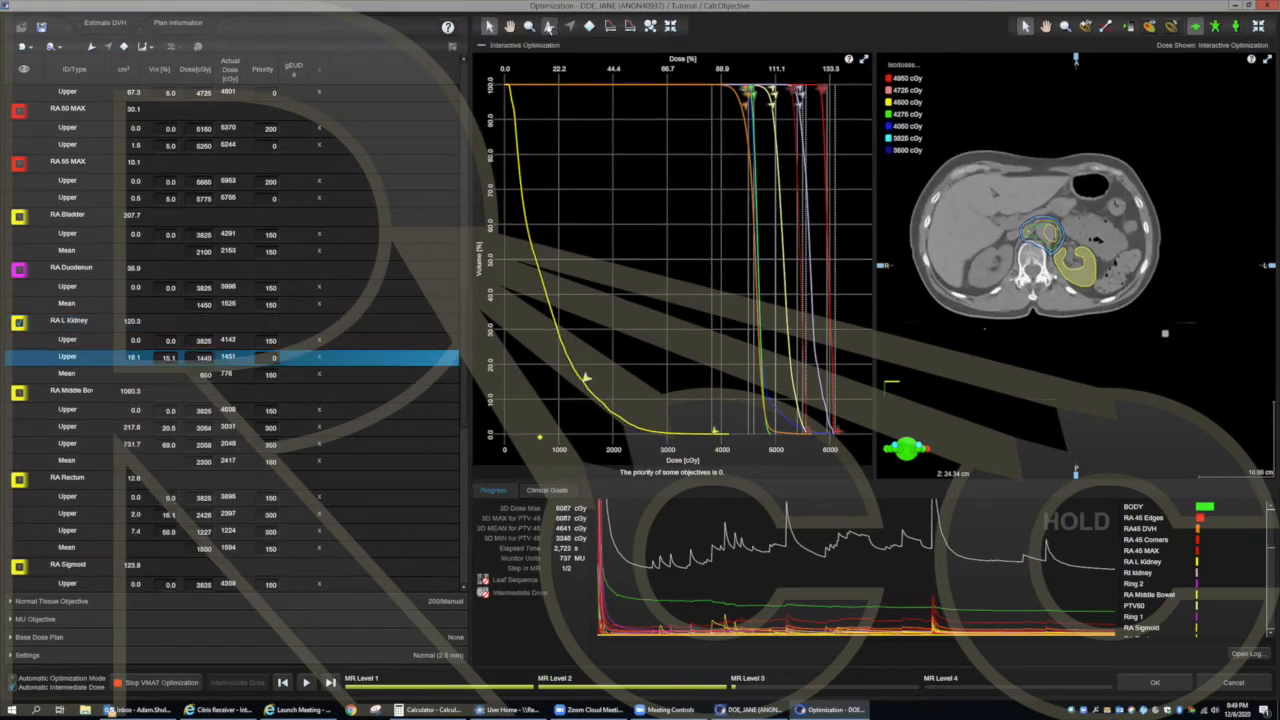
{"action": "left_click", "coordinate": [533, 243]}
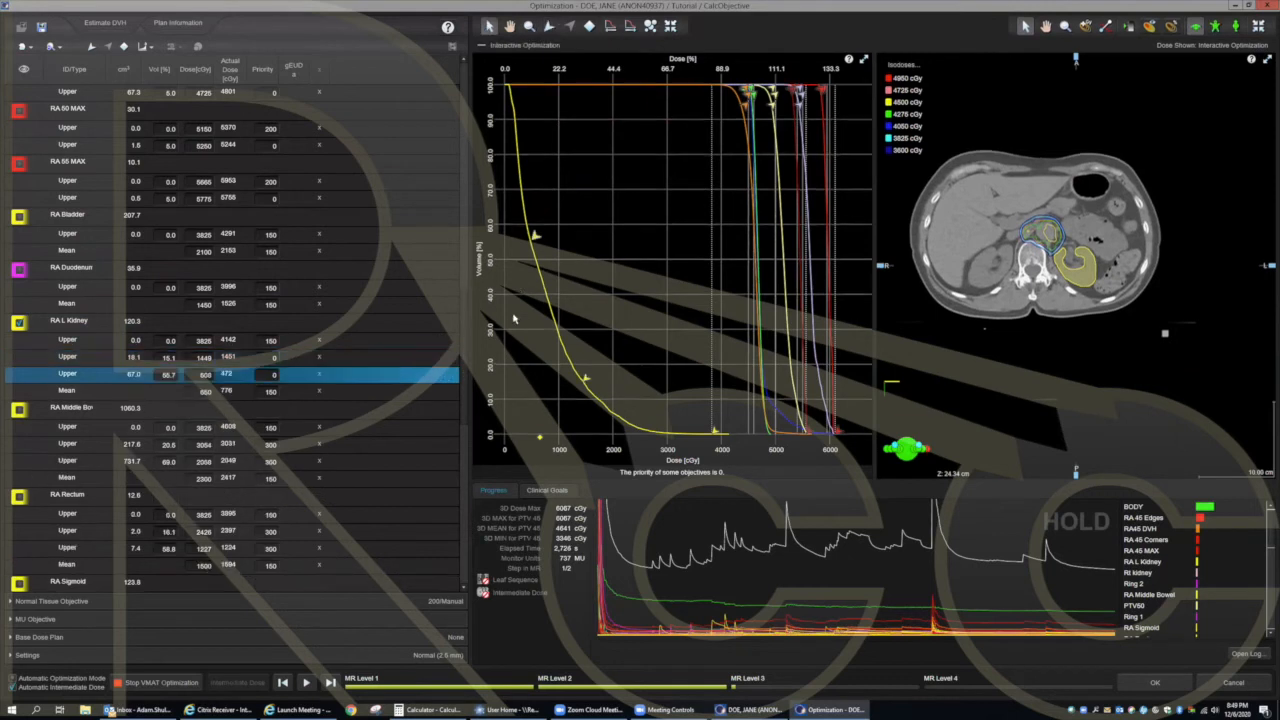
Step: Set the priority of both new RA L Kidney upper objectives to 300 and hide the kidney's DVH curve
{"action": "left_click", "coordinate": [277, 358]}
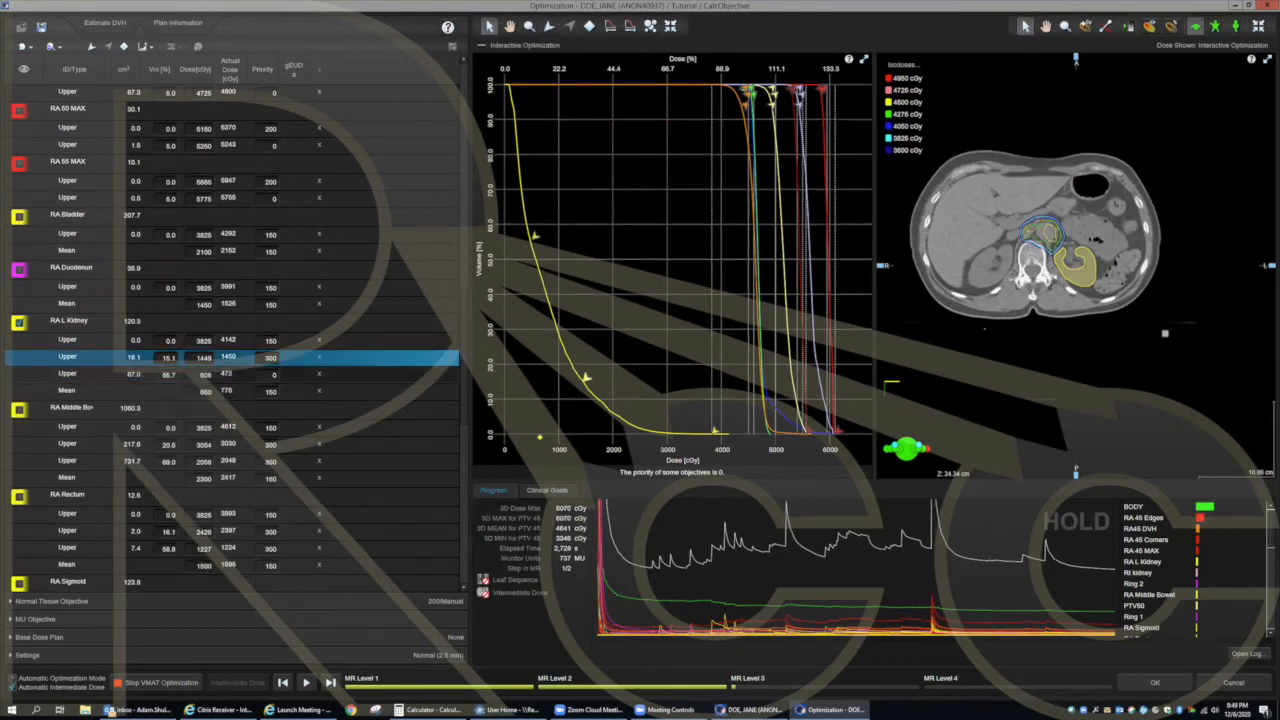
{"action": "left_click", "coordinate": [274, 374]}
{"action": "type", "text": "300"}
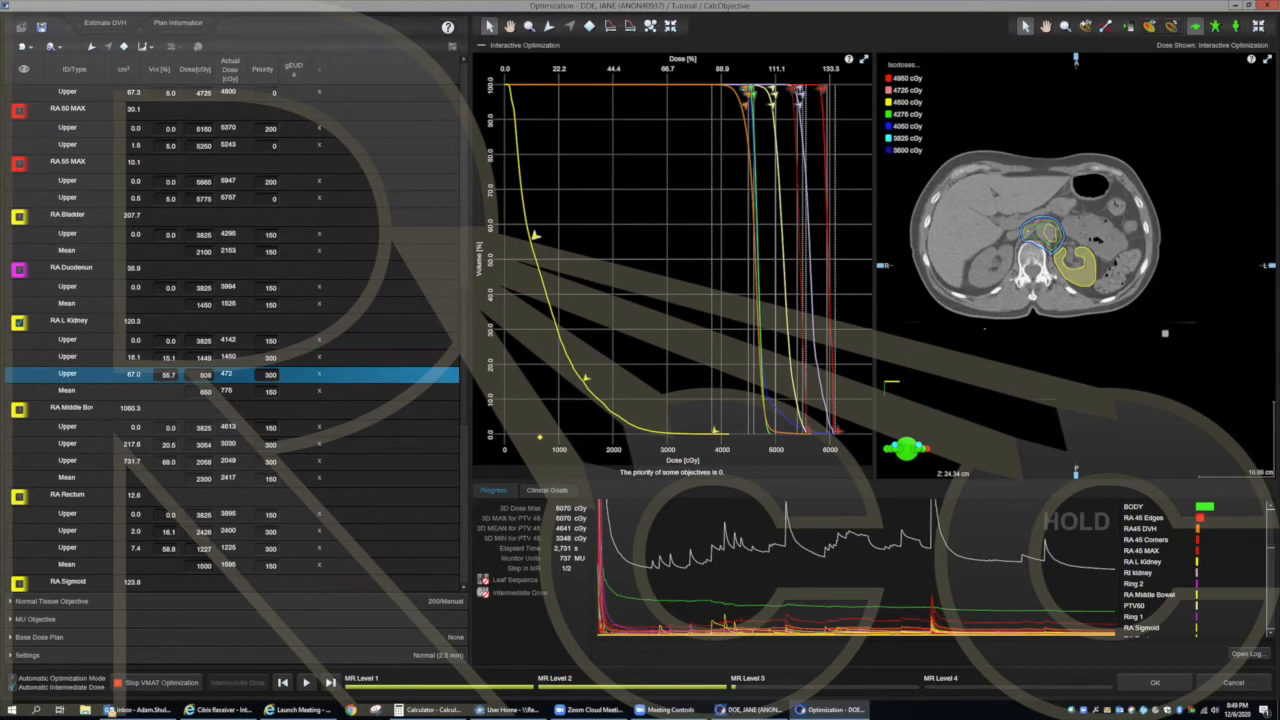
{"action": "left_click", "coordinate": [19, 322]}
Step: Show the RA Duodenum DVH curve and add two upper objectives on it, about 1845 cGy at 22.2% and 1301 cGy at 63.7% volume
{"action": "left_click", "coordinate": [19, 270]}
{"action": "left_click", "coordinate": [66, 267]}
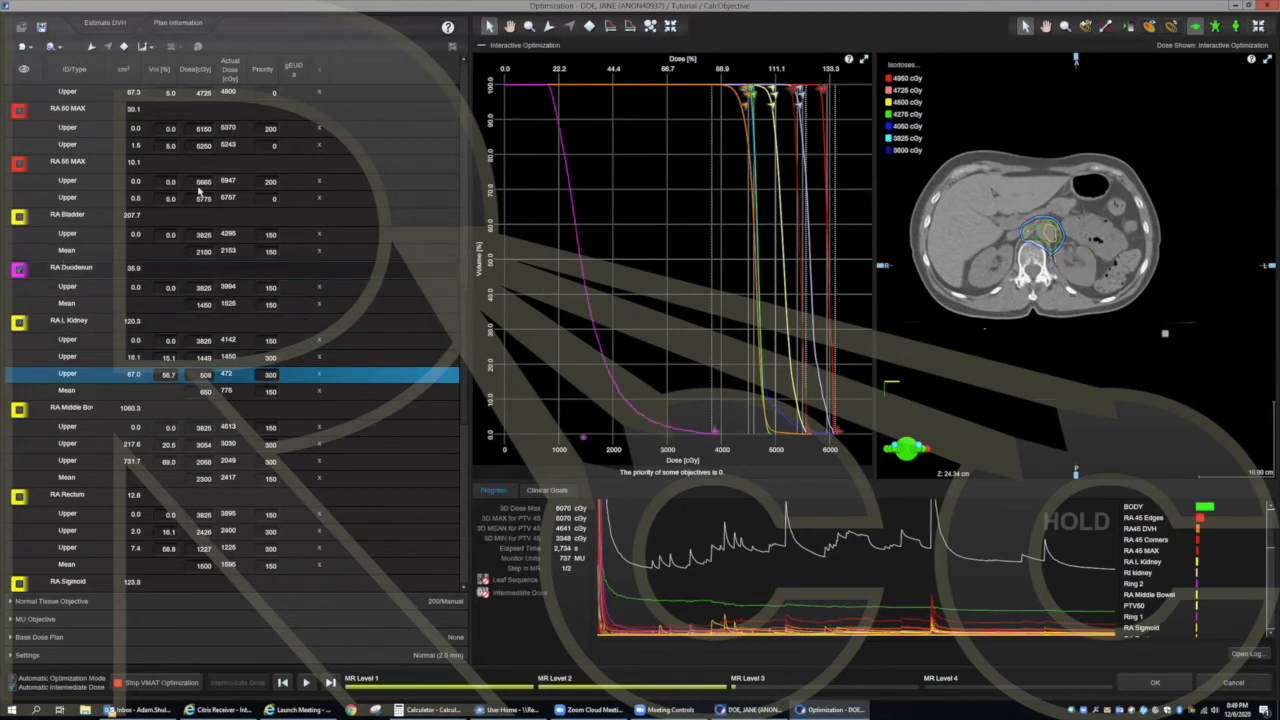
{"action": "left_click", "coordinate": [549, 27]}
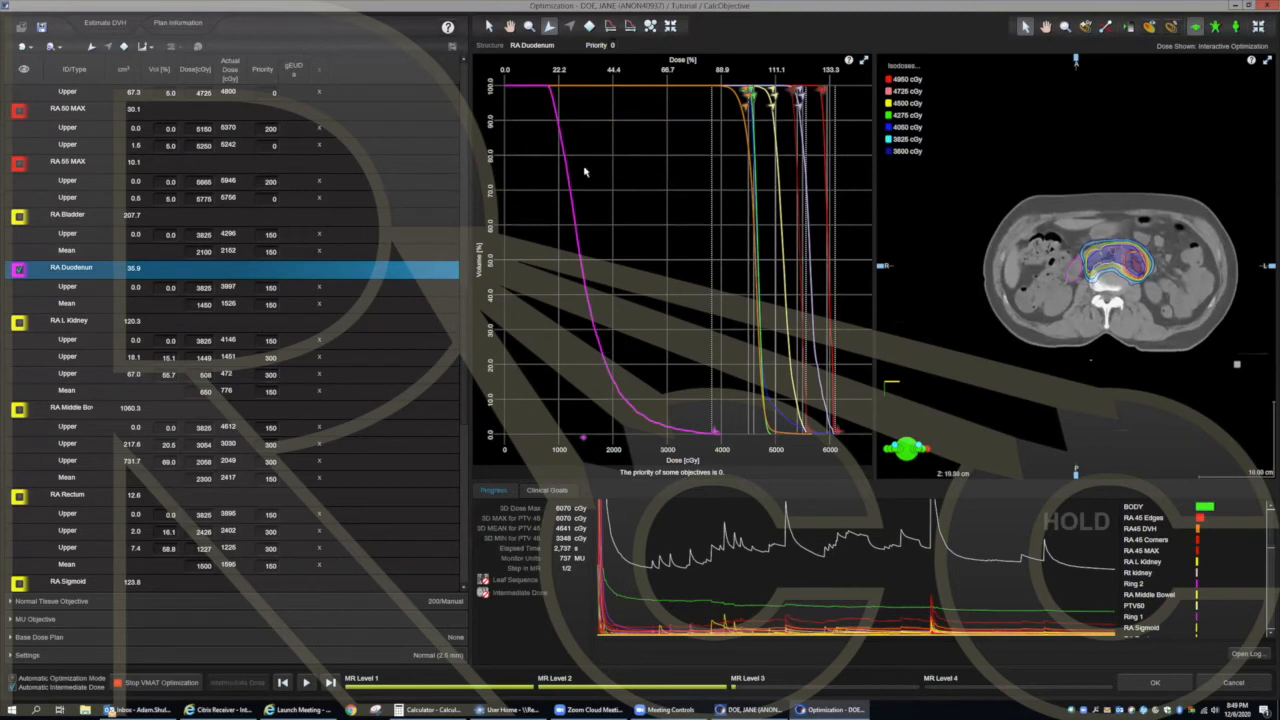
{"action": "left_click", "coordinate": [605, 354]}
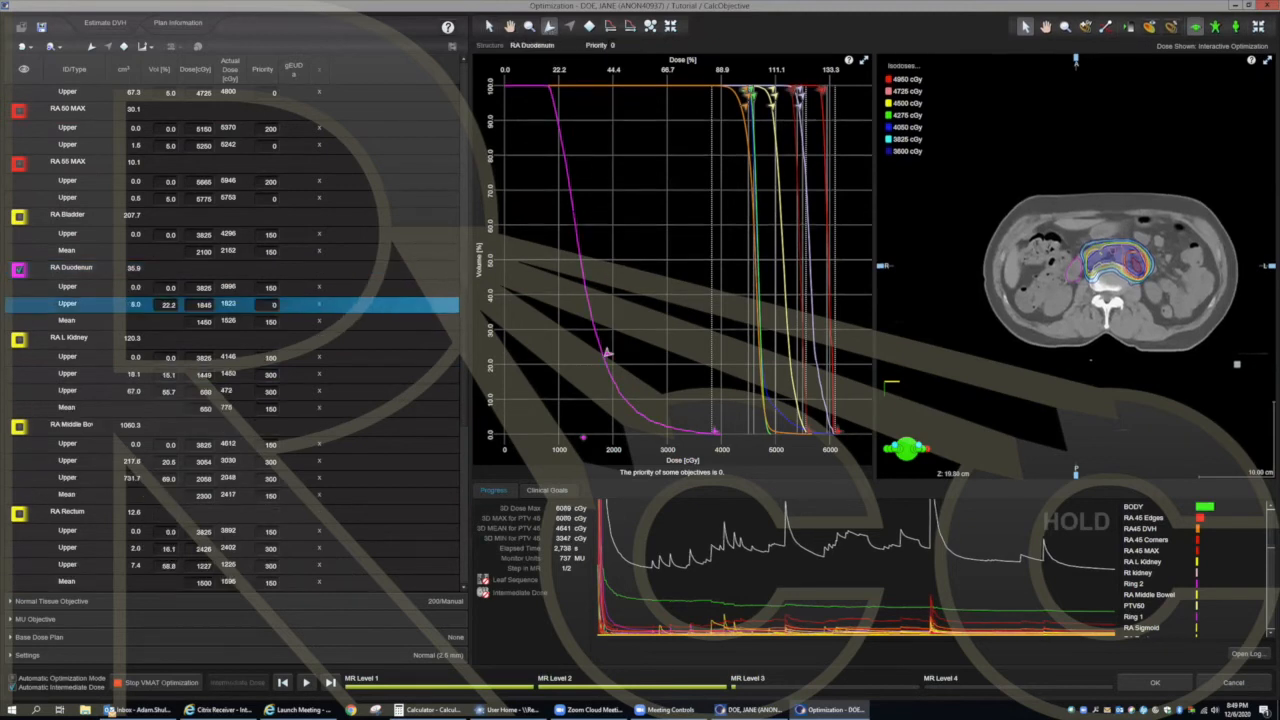
{"action": "left_click", "coordinate": [577, 208]}
Step: Set the priority of both new RA Duodenum upper objectives to 300 and hide the duodenum's DVH curve
{"action": "left_click", "coordinate": [260, 305]}
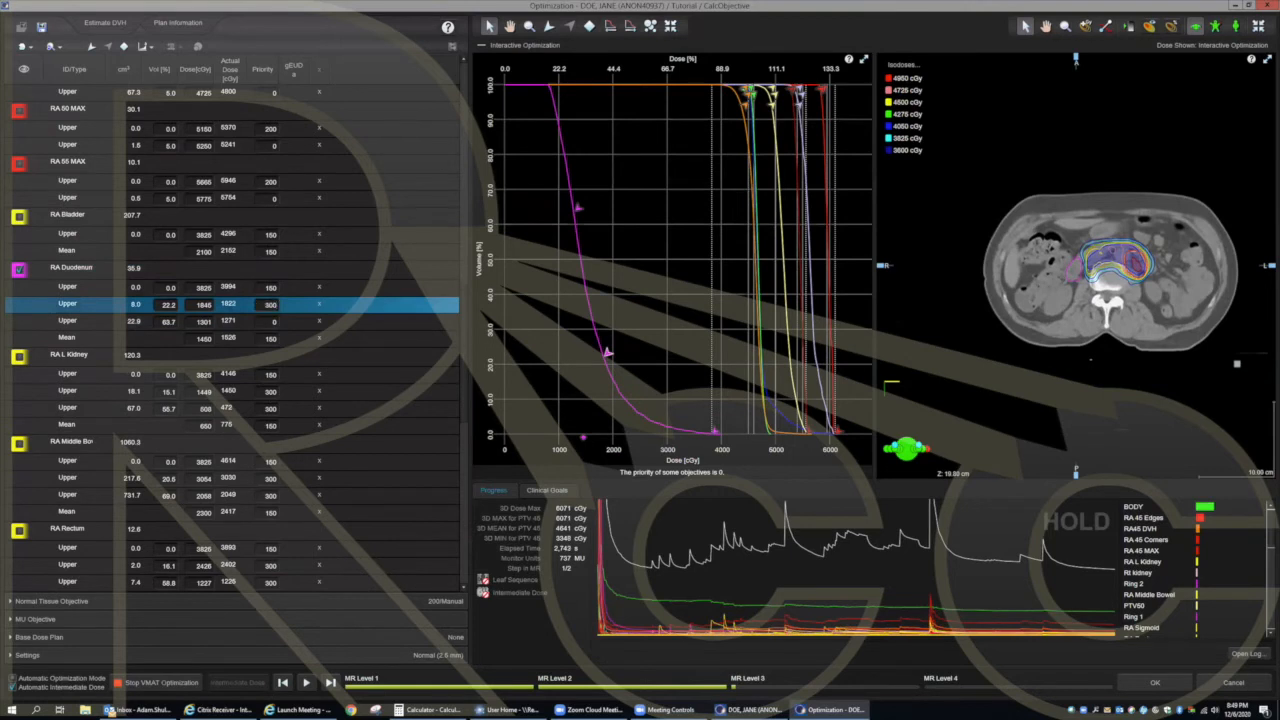
{"action": "left_click", "coordinate": [266, 321]}
{"action": "type", "text": "300"}
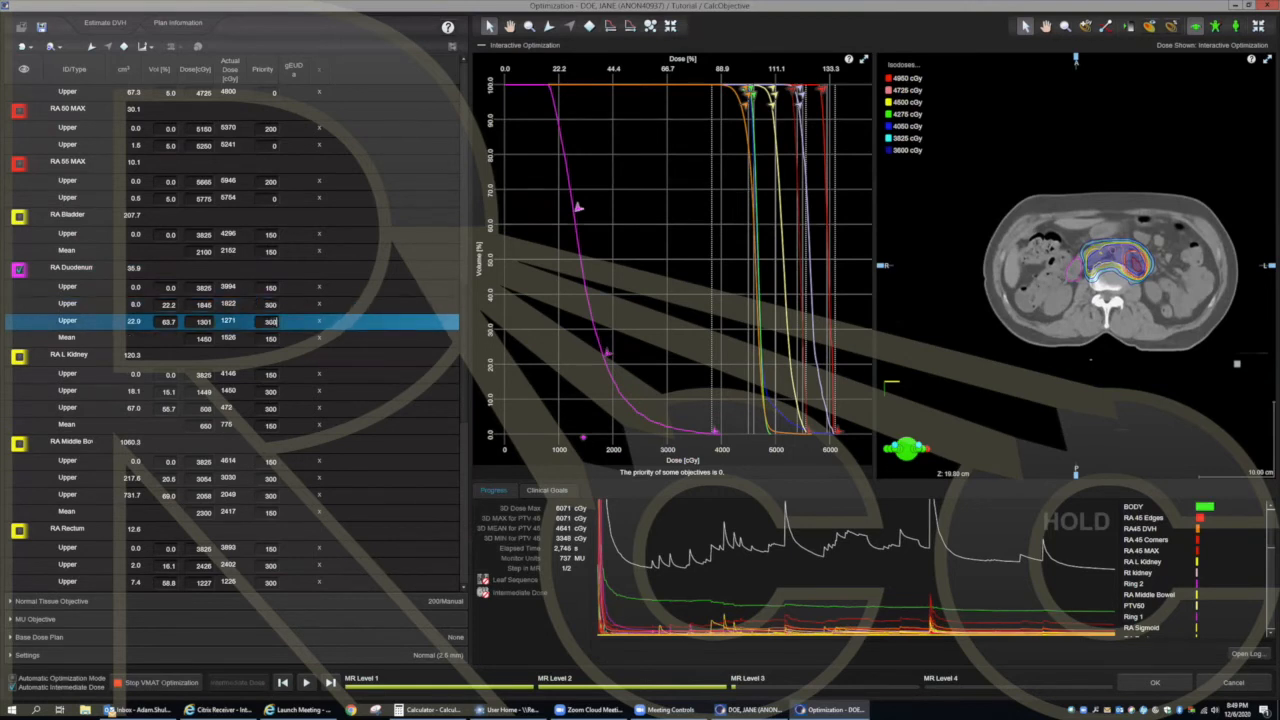
{"action": "left_click", "coordinate": [19, 271]}
Step: Show the RA Bladder DVH curve and add two upper objectives on it, about 2786 cGy at 22.8% and 1670 cGy at 72.9% volume
{"action": "left_click", "coordinate": [21, 218]}
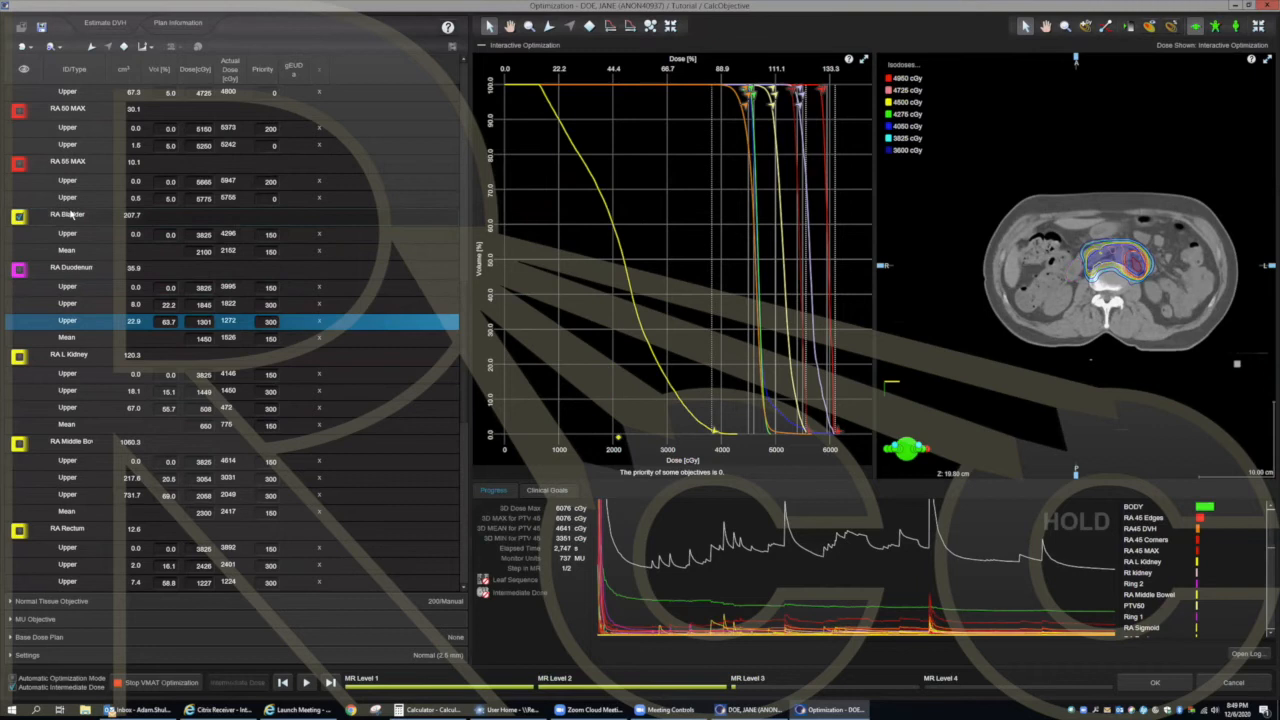
{"action": "left_click", "coordinate": [80, 210]}
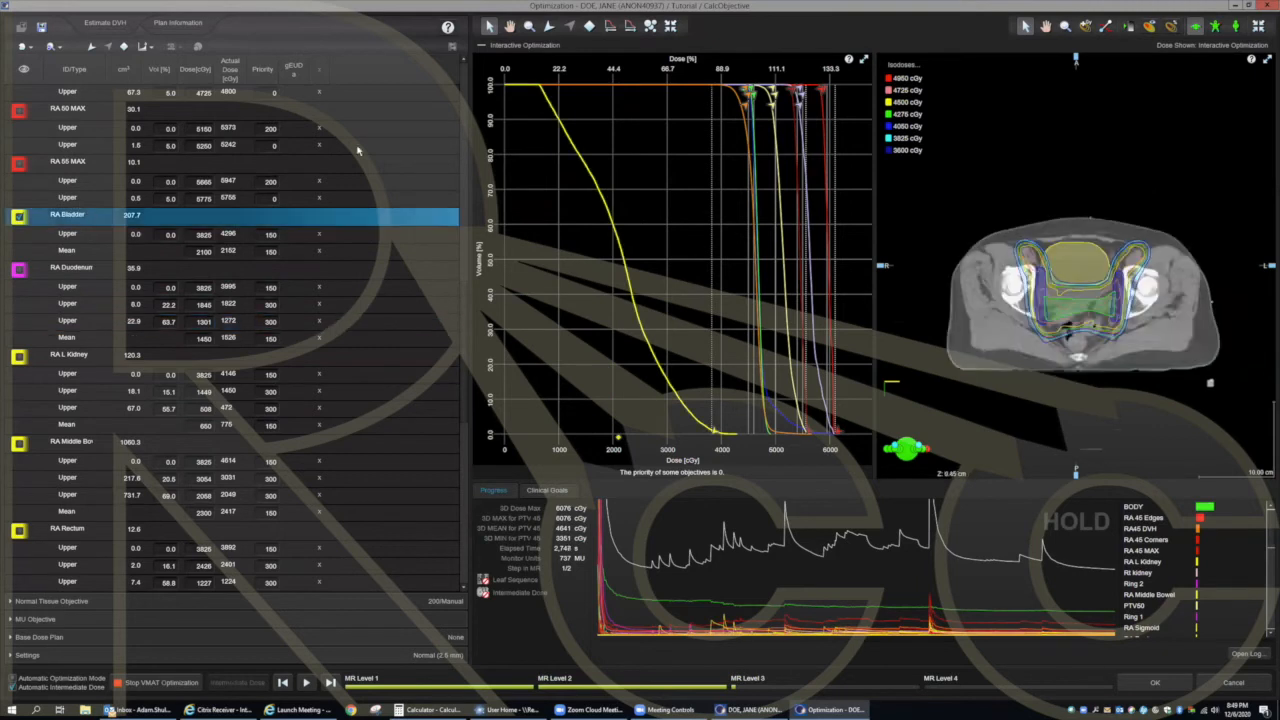
{"action": "left_click", "coordinate": [549, 28]}
{"action": "left_click", "coordinate": [655, 352]}
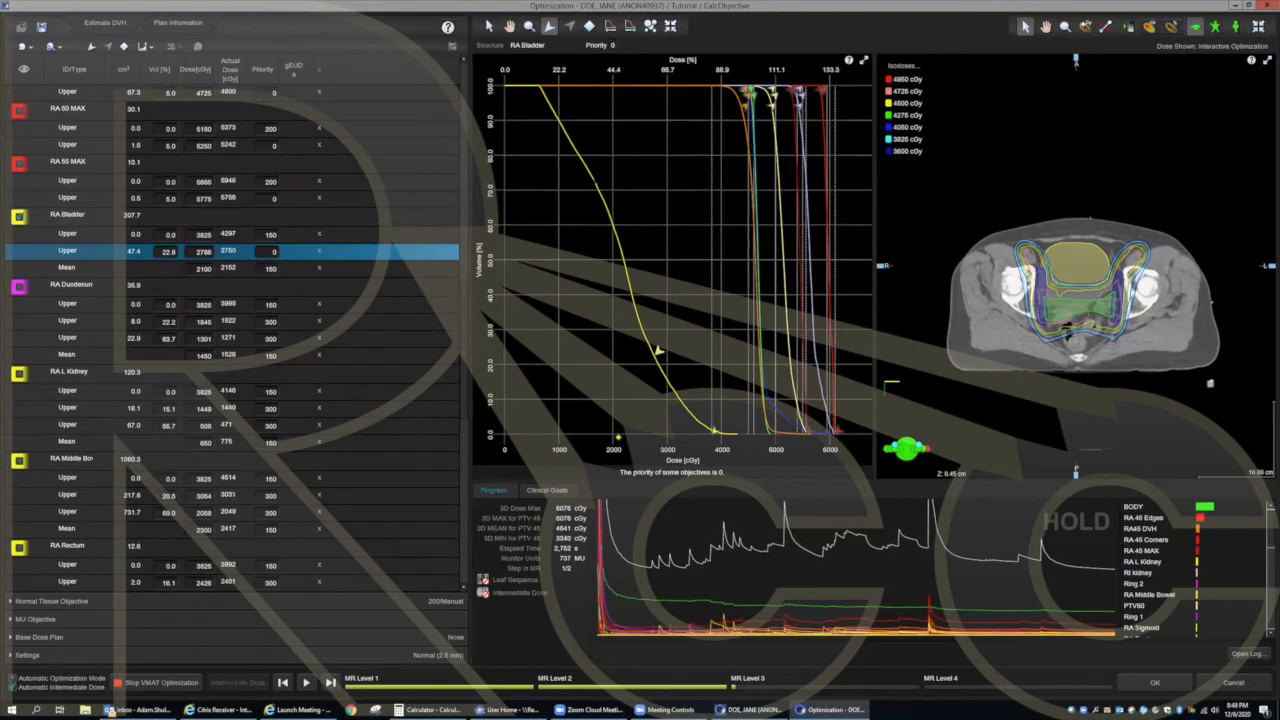
{"action": "left_click", "coordinate": [597, 176]}
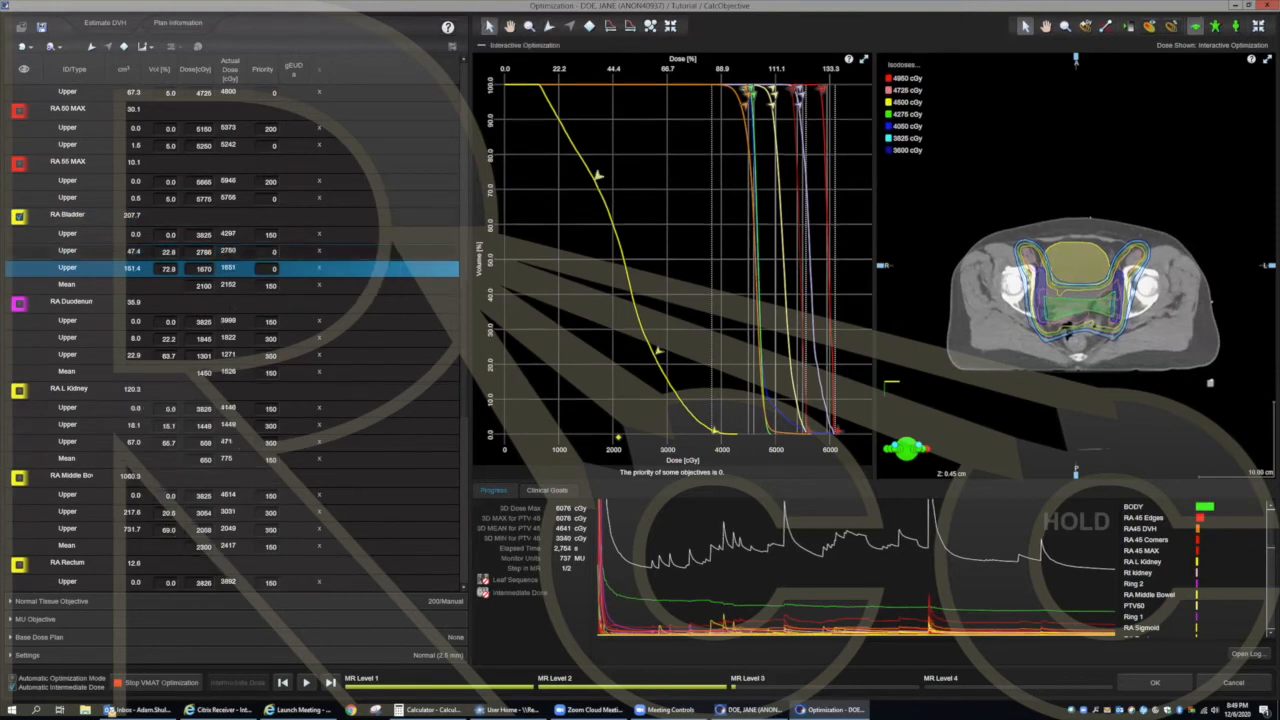
Step: Set the priority of both new RA Bladder upper objectives to 300 and hide the bladder's DVH curve
{"action": "left_click", "coordinate": [273, 252]}
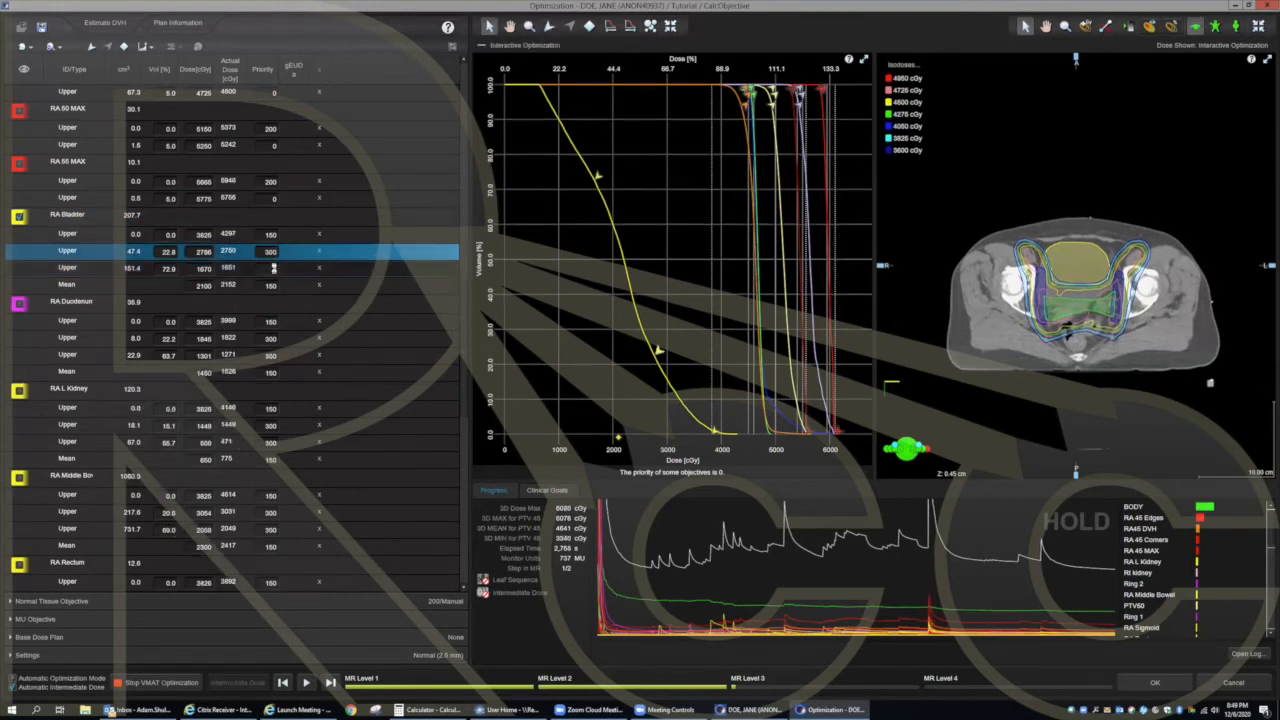
{"action": "left_click", "coordinate": [274, 268]}
{"action": "key", "text": "Return"}
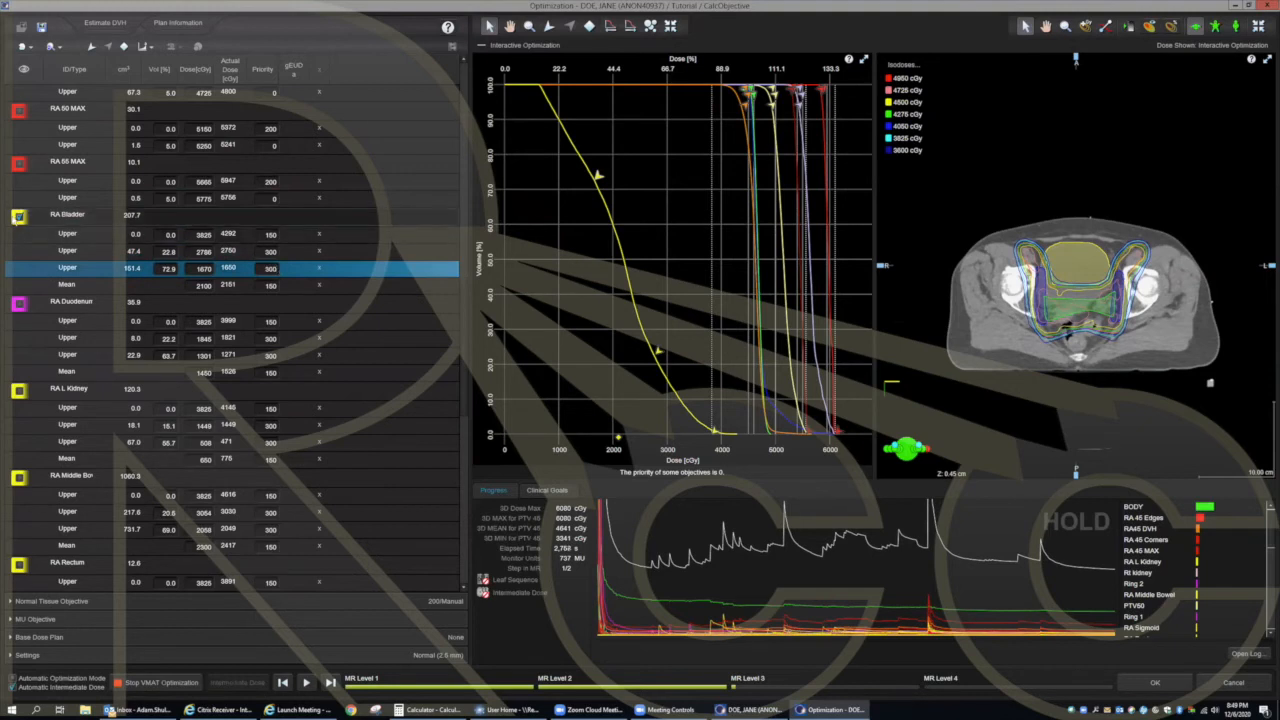
Step: Show the Bonemarrow DVH curve and add two upper objectives on it, about 2039 cGy at 61.7% and 1144 cGy at 83.9% volume
{"action": "scroll", "coordinate": [30, 200], "scroll_direction": "up", "scroll_amount": 5}
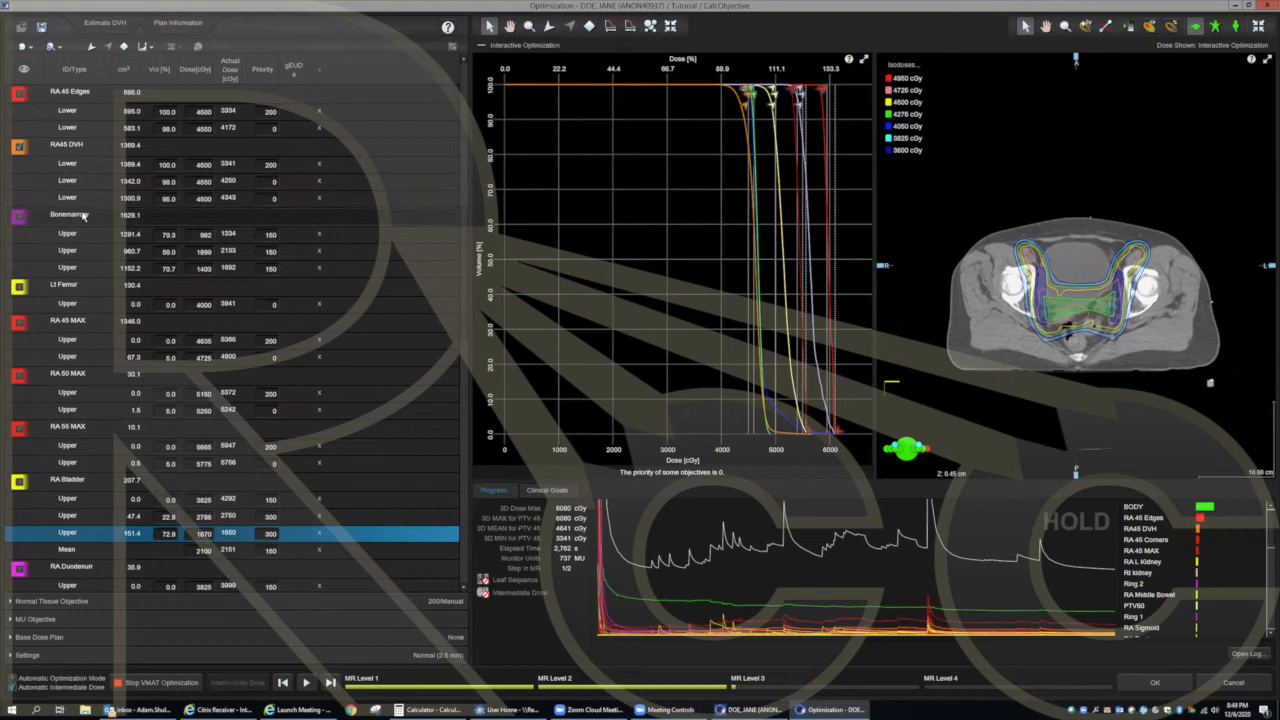
{"action": "left_click", "coordinate": [84, 214]}
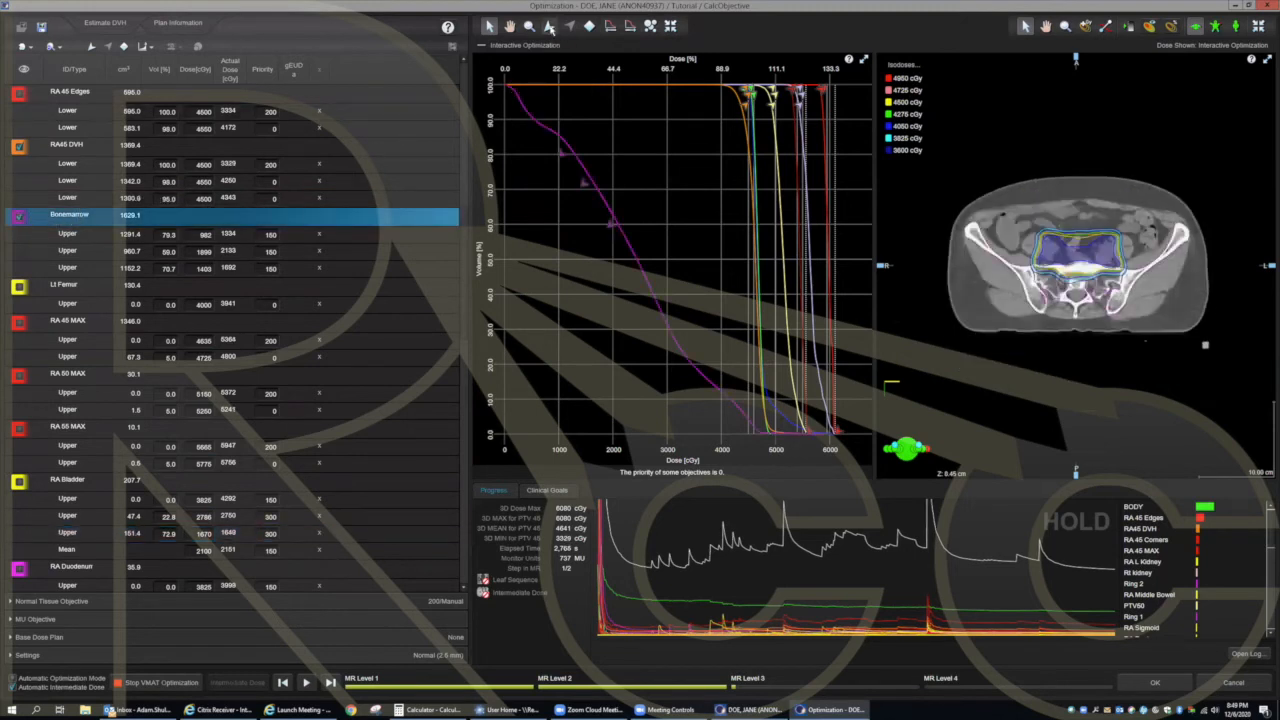
{"action": "left_click", "coordinate": [549, 26]}
{"action": "left_click", "coordinate": [614, 216]}
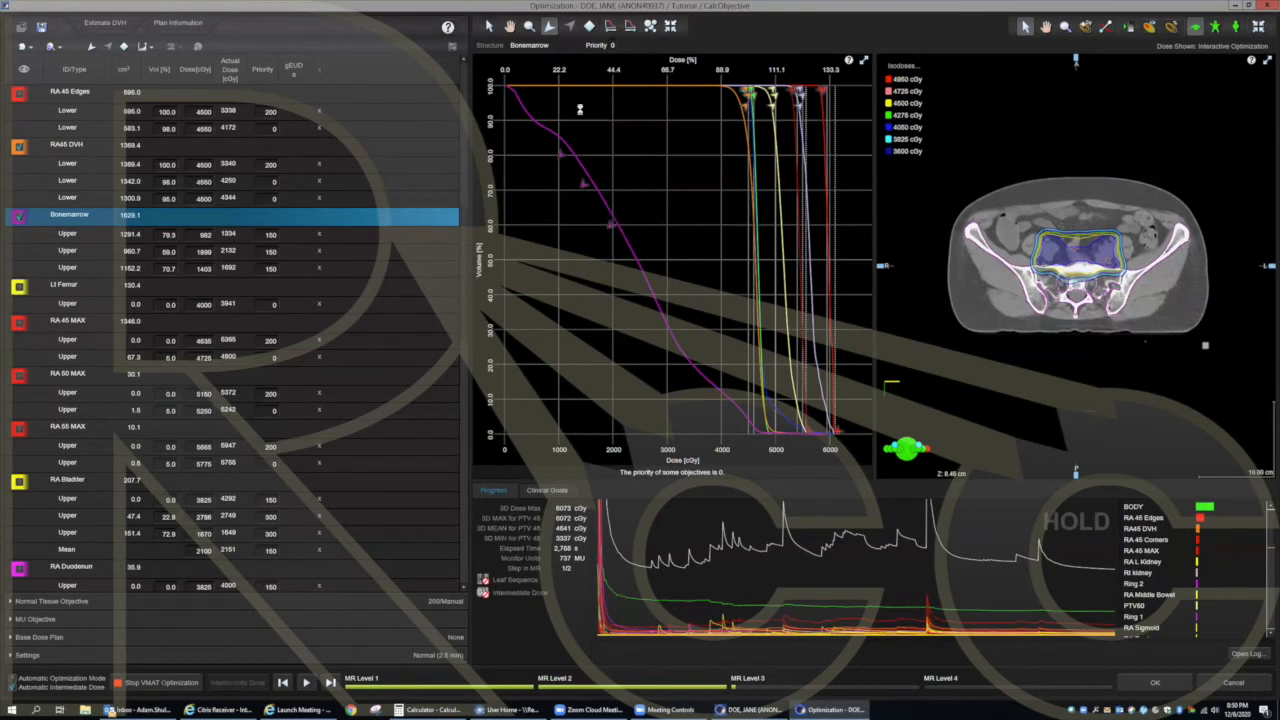
{"action": "left_click", "coordinate": [549, 26]}
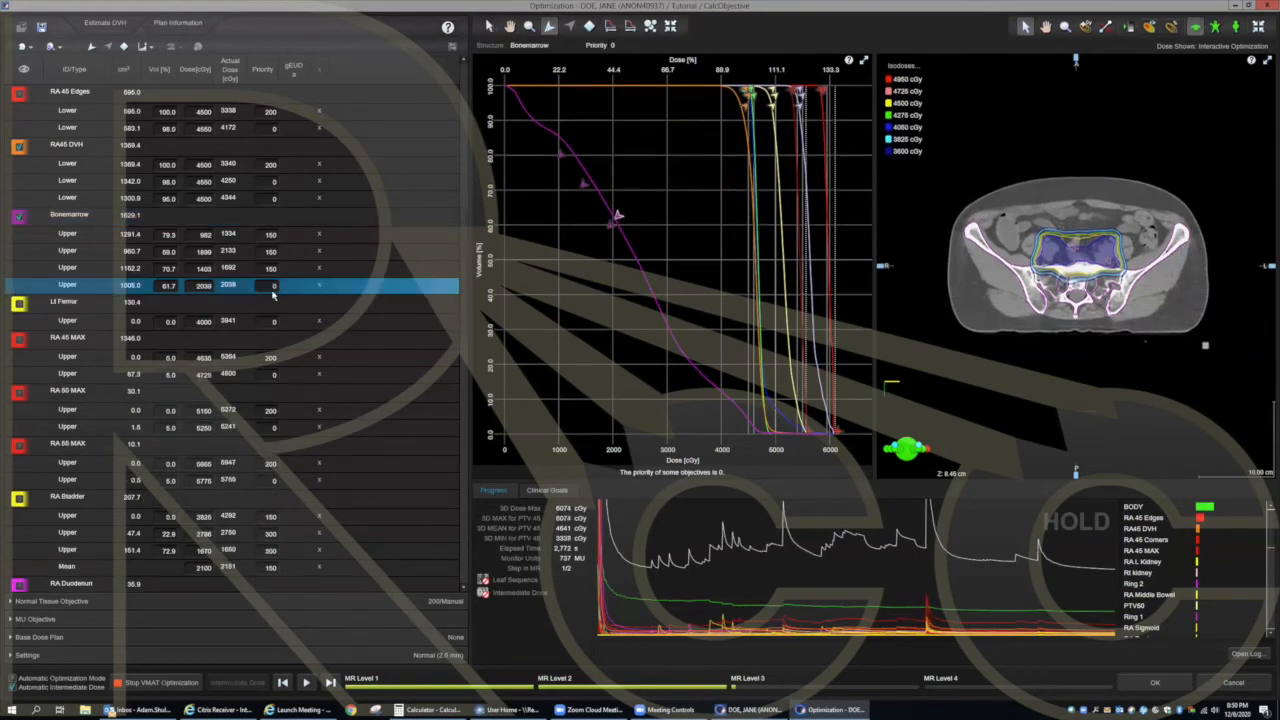
{"action": "left_click", "coordinate": [570, 137]}
Step: Set the priority of both new Bonemarrow upper objectives to 300 and hide the bone marrow's DVH curve
{"action": "left_click", "coordinate": [272, 286]}
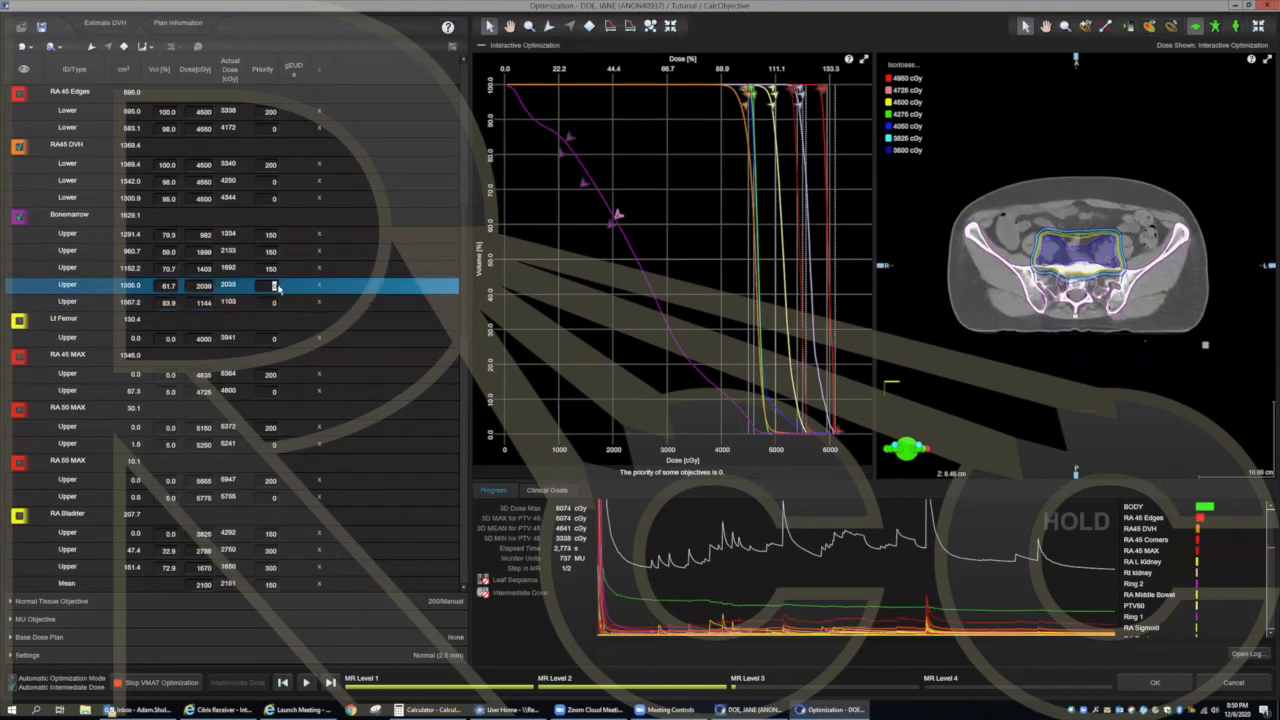
{"action": "type", "text": "300"}
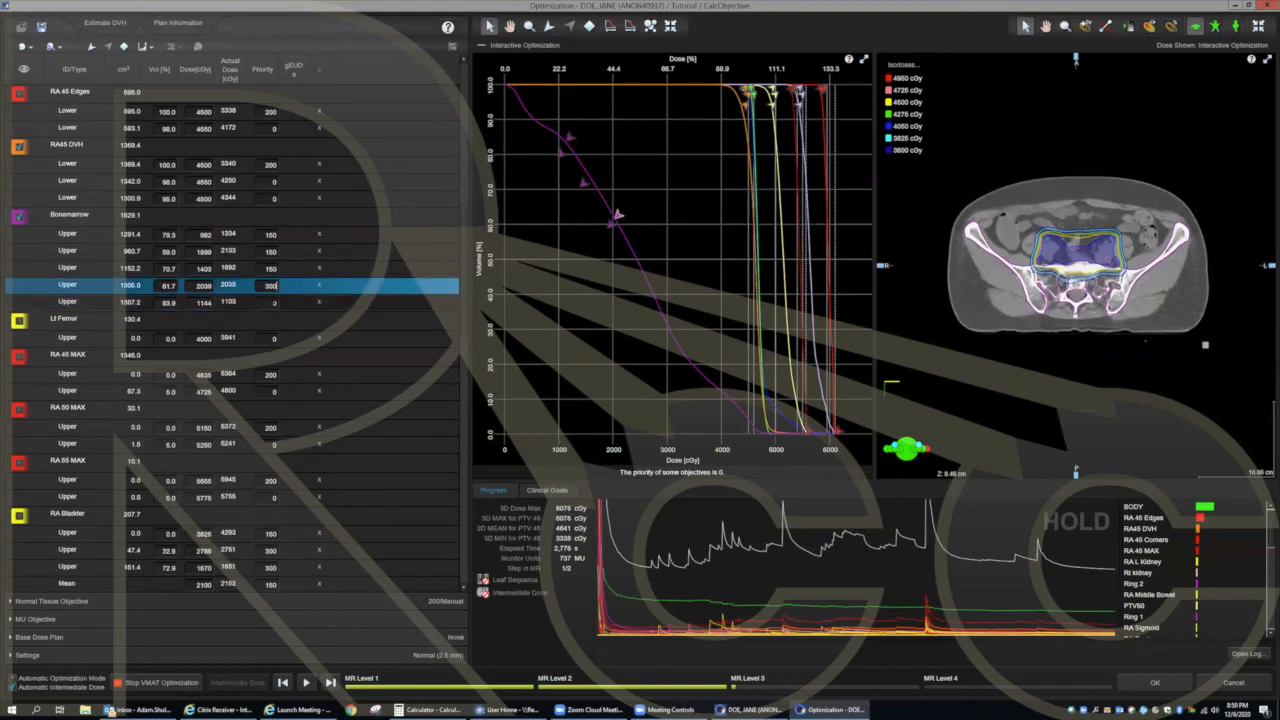
{"action": "key", "text": "Return"}
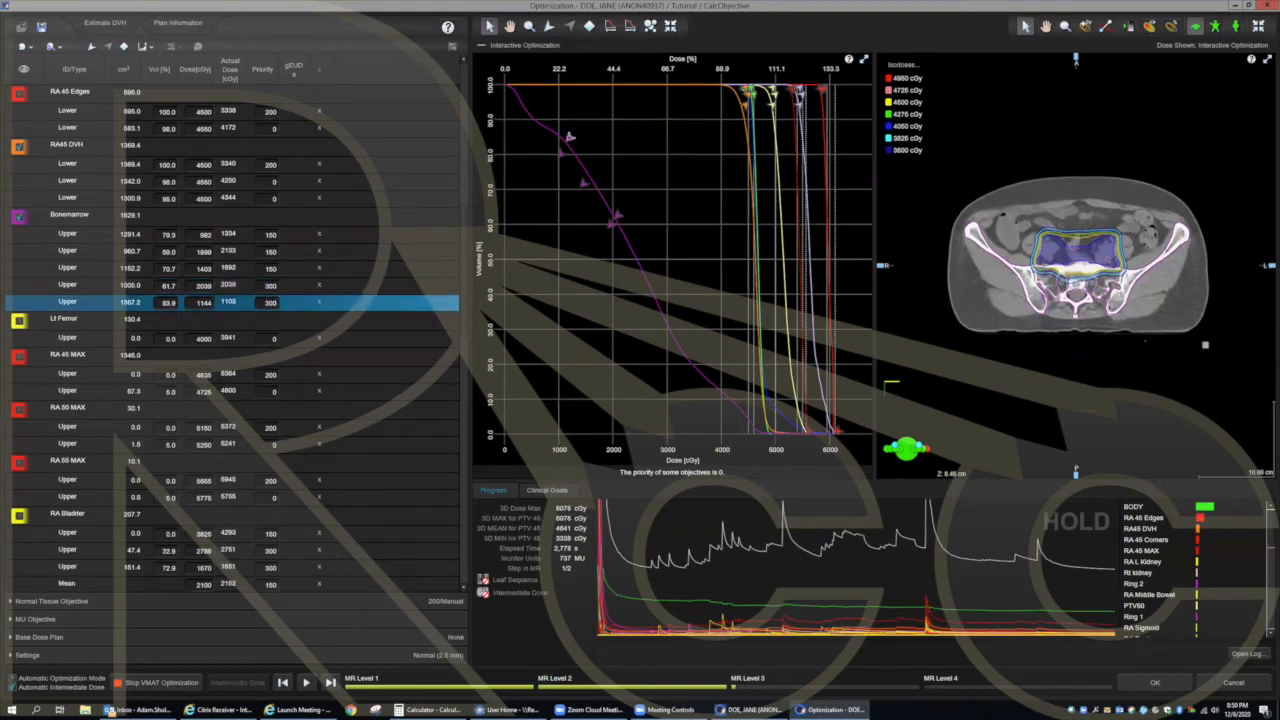
{"action": "left_click", "coordinate": [261, 286]}
{"action": "left_click", "coordinate": [19, 217]}
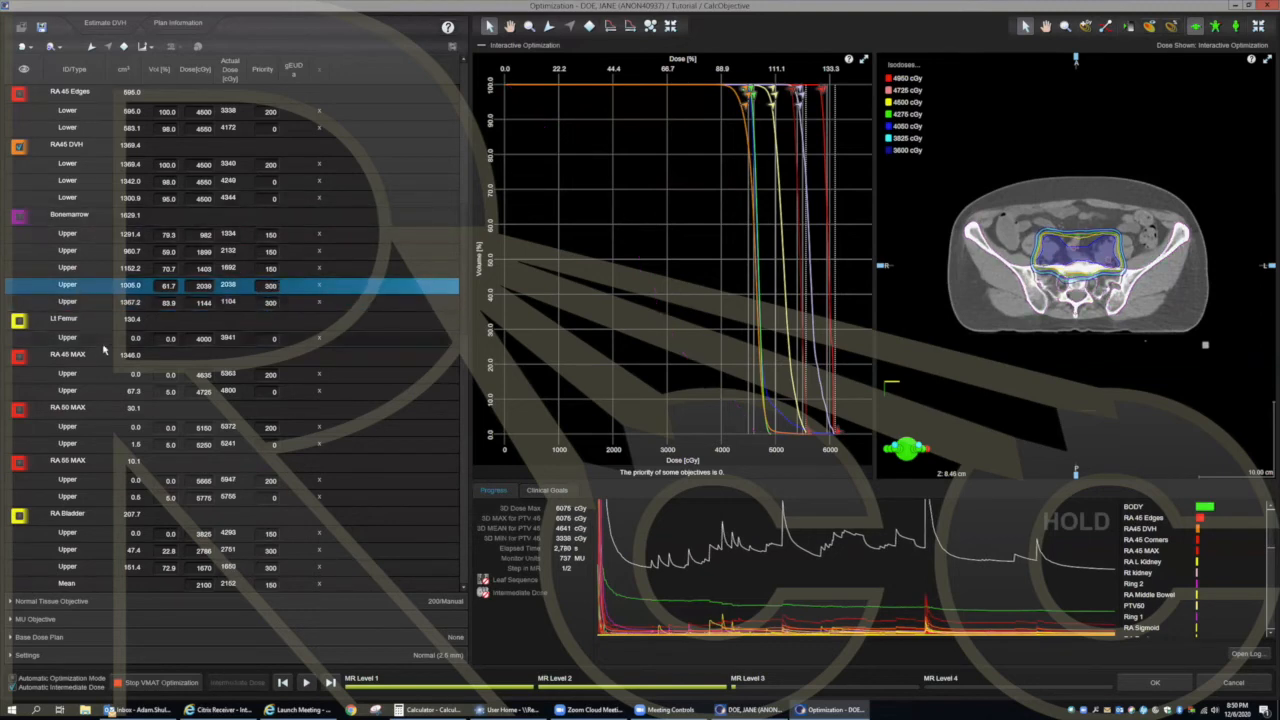
Step: Show the Ring 1 and Ring 2 DVH curves to examine them against their upper objectives, and hide both again
{"action": "scroll", "coordinate": [108, 363], "scroll_direction": "down", "scroll_amount": 6}
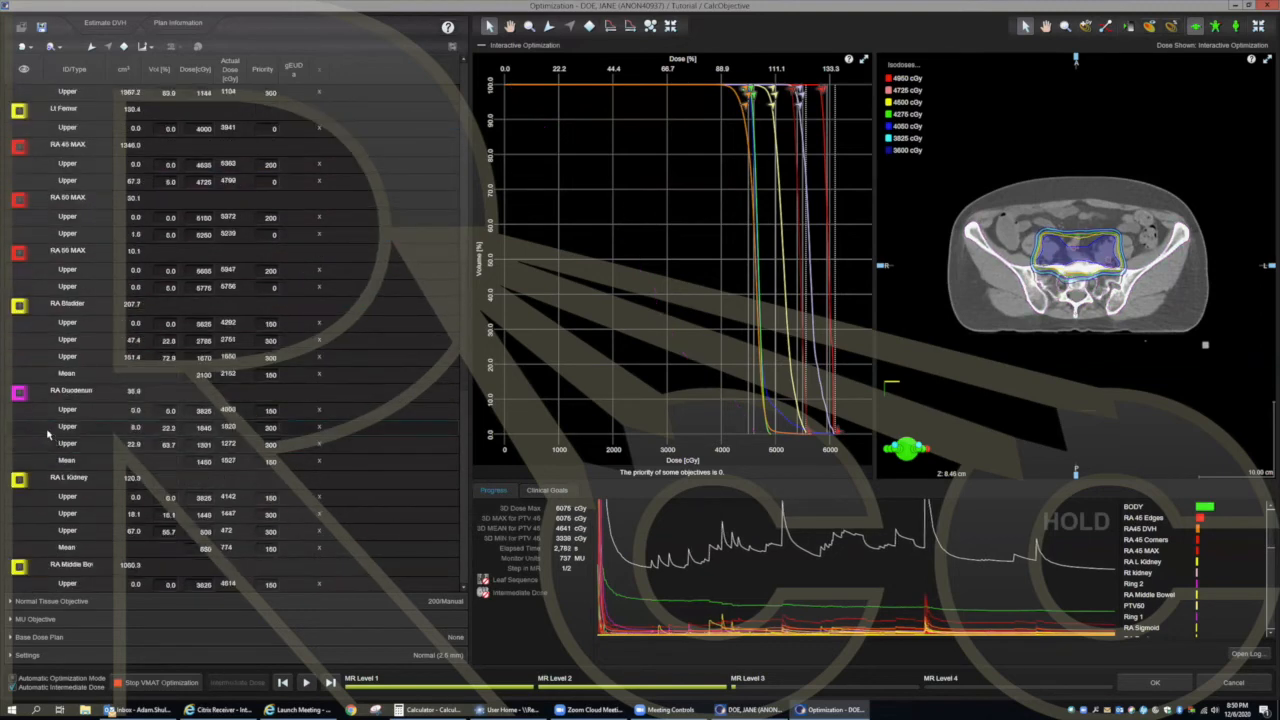
{"action": "scroll", "coordinate": [47, 435], "scroll_direction": "down", "scroll_amount": 2}
{"action": "left_click", "coordinate": [20, 461]}
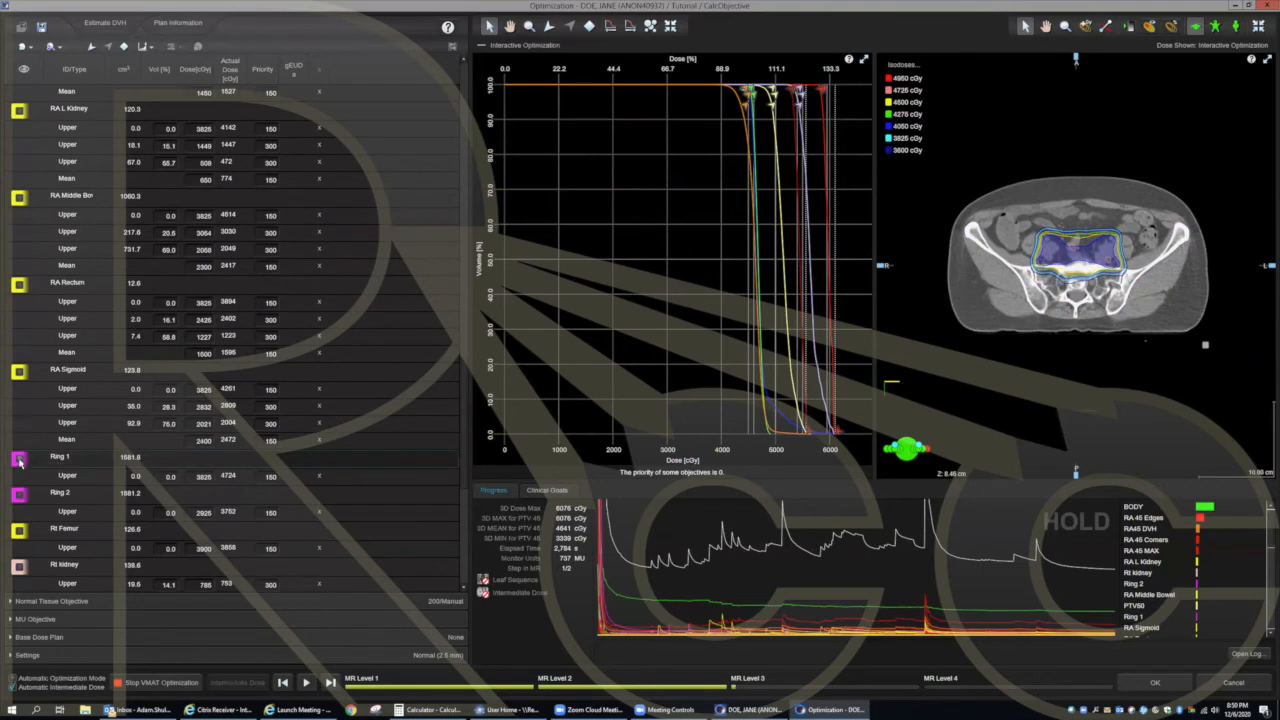
{"action": "left_click", "coordinate": [20, 497]}
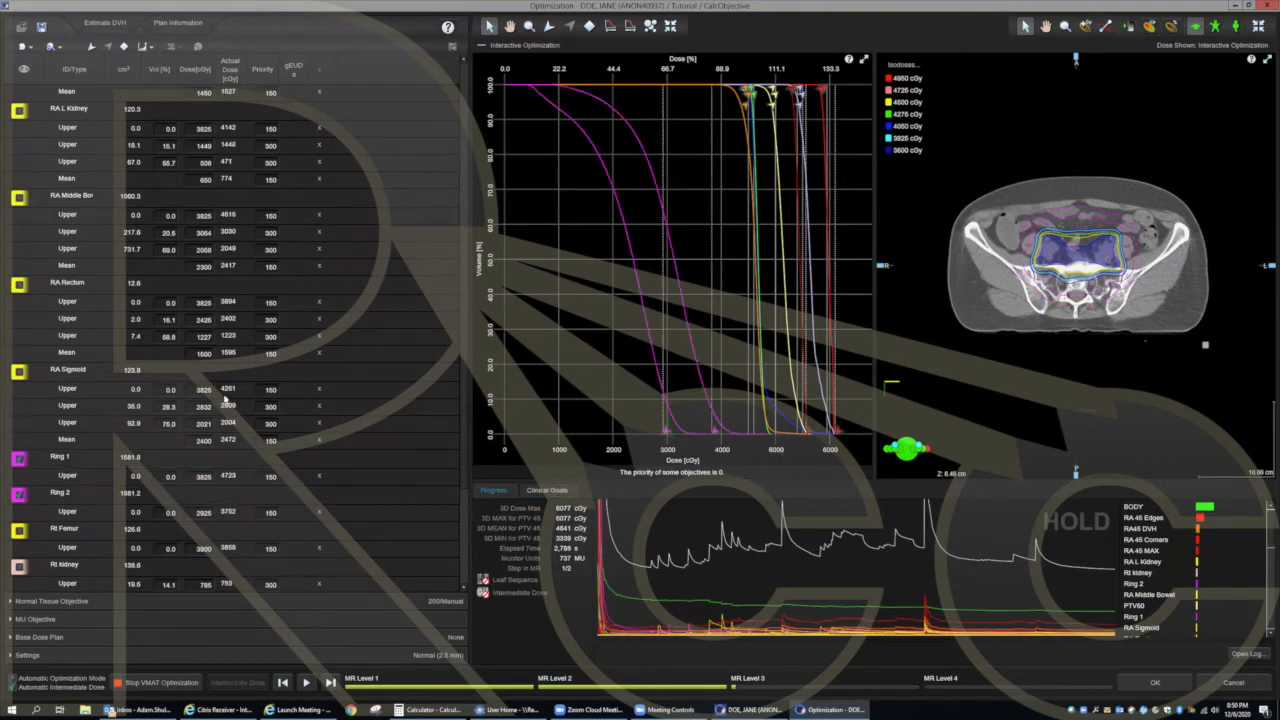
{"action": "left_click", "coordinate": [20, 461]}
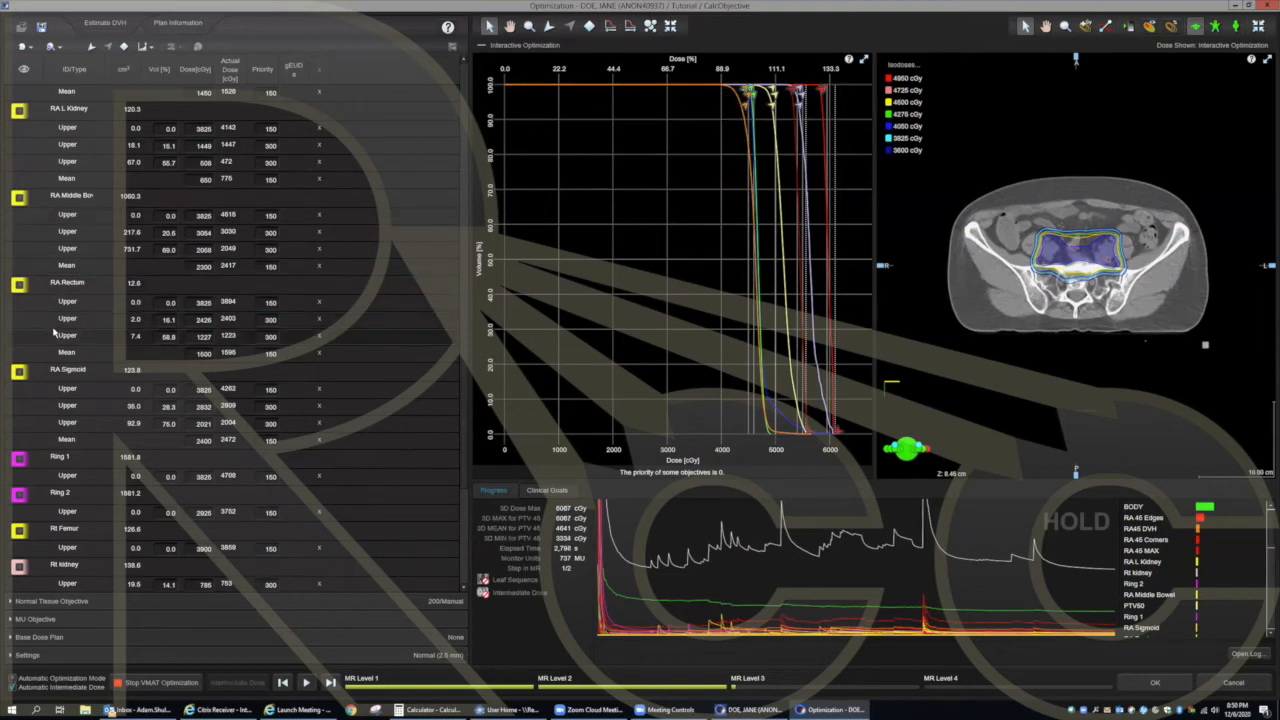
Step: Show the RA 45 Edges DVH curve and examine its shoulder against the other target curves
{"action": "scroll", "coordinate": [60, 330], "scroll_direction": "up", "scroll_amount": 6}
{"action": "scroll", "coordinate": [60, 330], "scroll_direction": "up", "scroll_amount": 3}
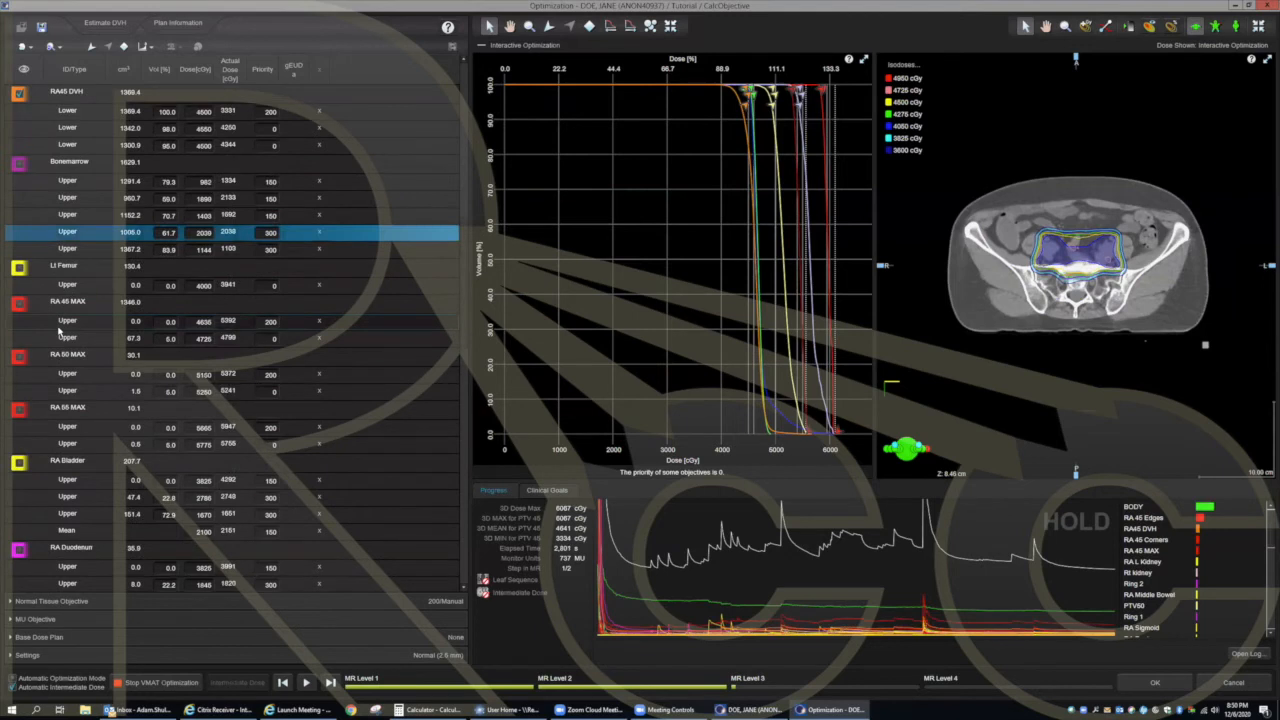
{"action": "scroll", "coordinate": [58, 330], "scroll_direction": "up", "scroll_amount": 5}
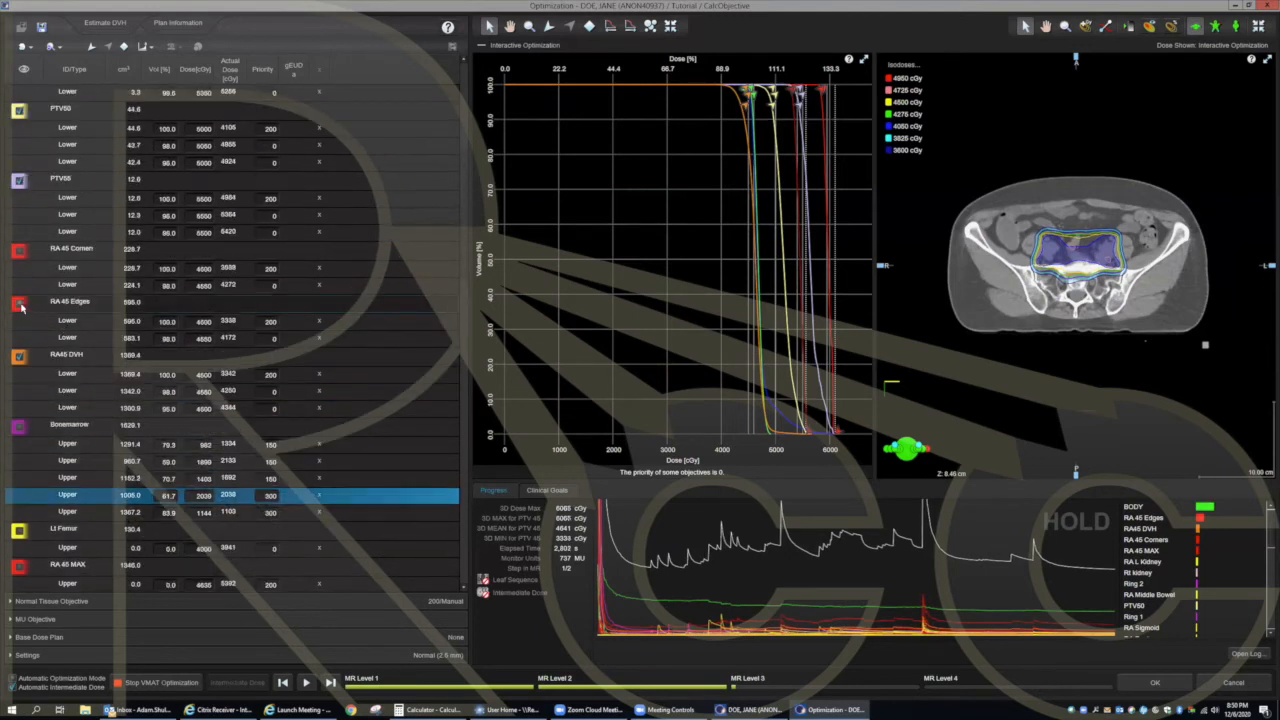
{"action": "left_click", "coordinate": [19, 306]}
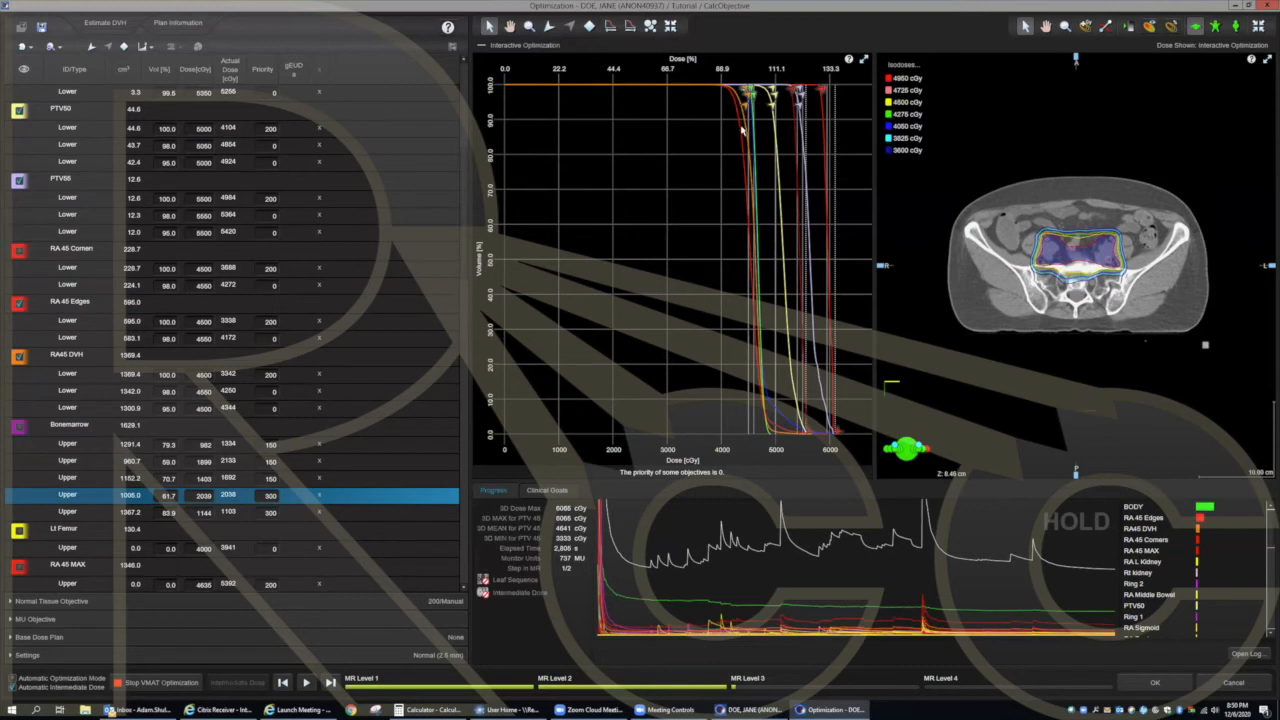
{"action": "mouse_move", "coordinate": [743, 125]}
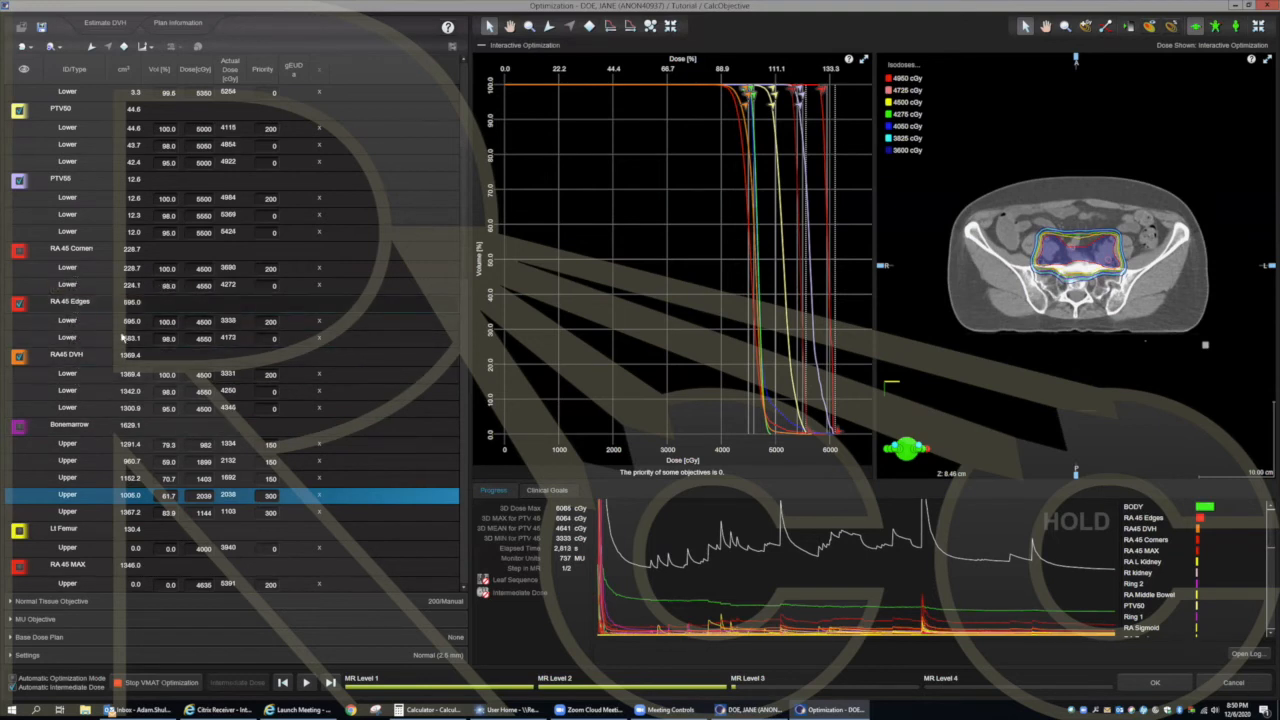
Step: Set the priority of both RA 45 Edges lower objectives, at 100% and 98% volume, to 250
{"action": "left_click", "coordinate": [73, 302]}
{"action": "left_click", "coordinate": [267, 325]}
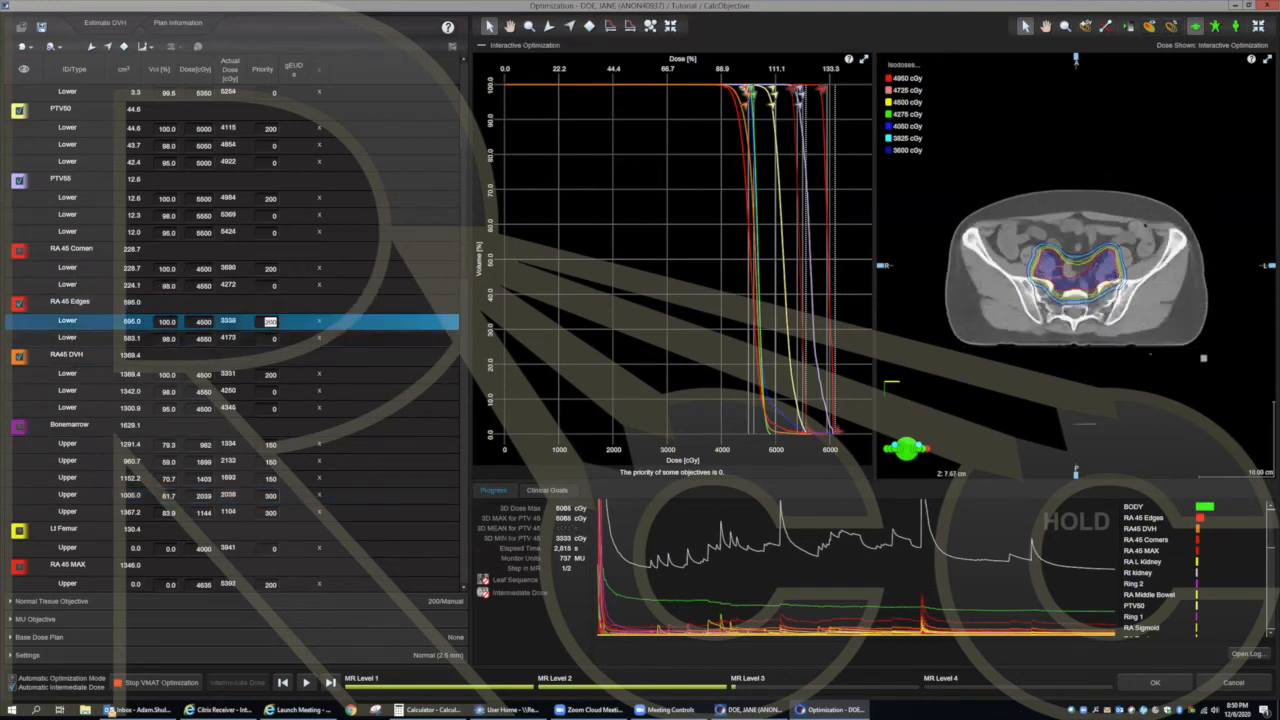
{"action": "key", "text": "Down"}
{"action": "left_click", "coordinate": [270, 338]}
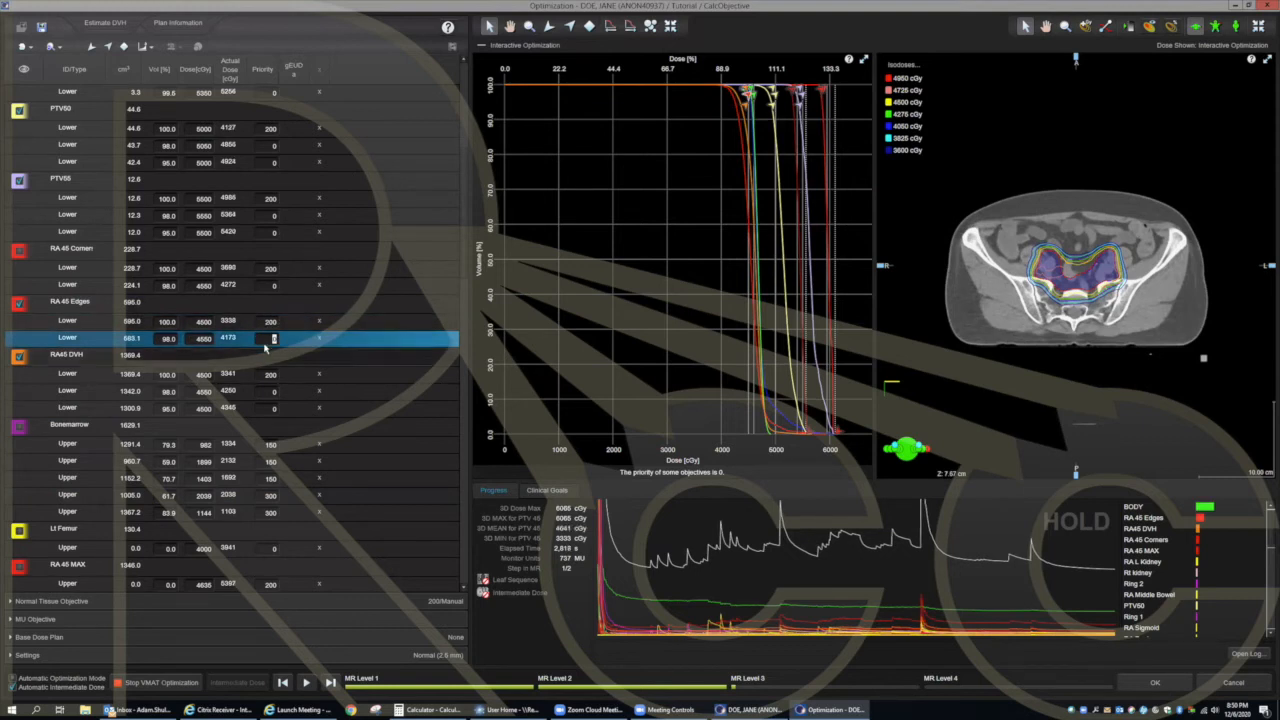
{"action": "type", "text": "200"}
{"action": "left_click", "coordinate": [268, 326]}
{"action": "type", "text": "2"}
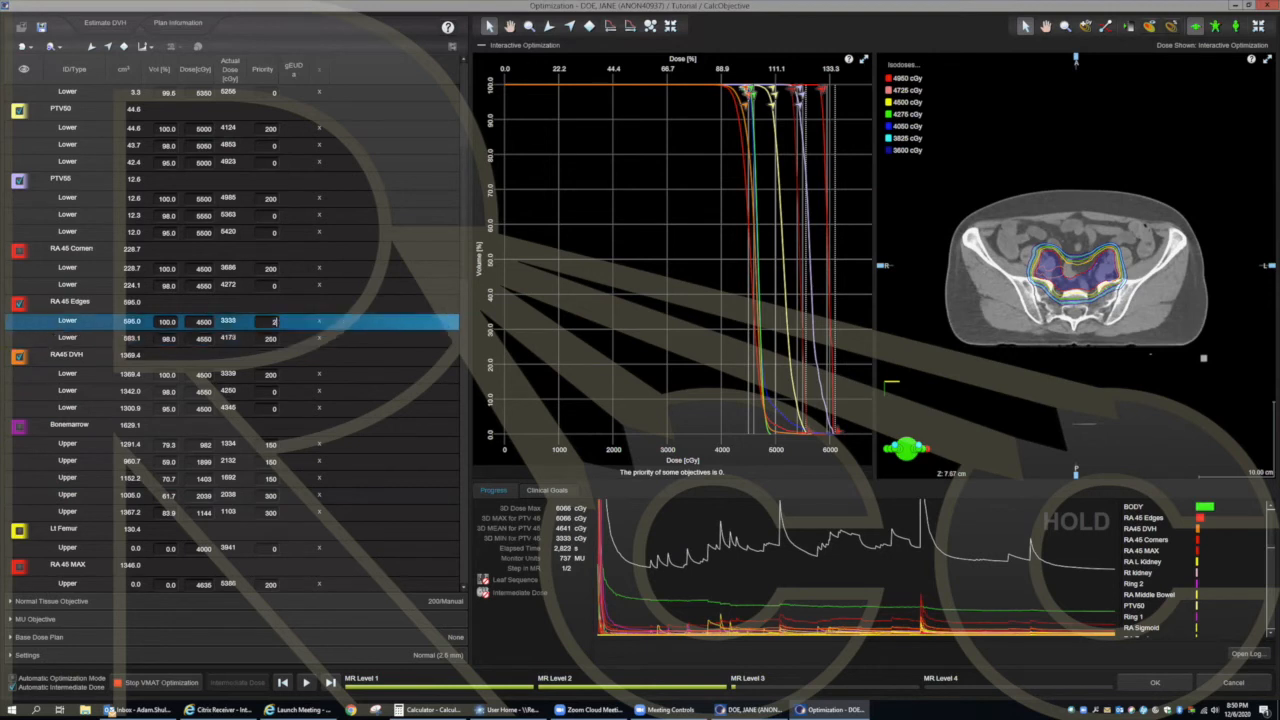
{"action": "type", "text": "50"}
{"action": "left_click", "coordinate": [272, 339]}
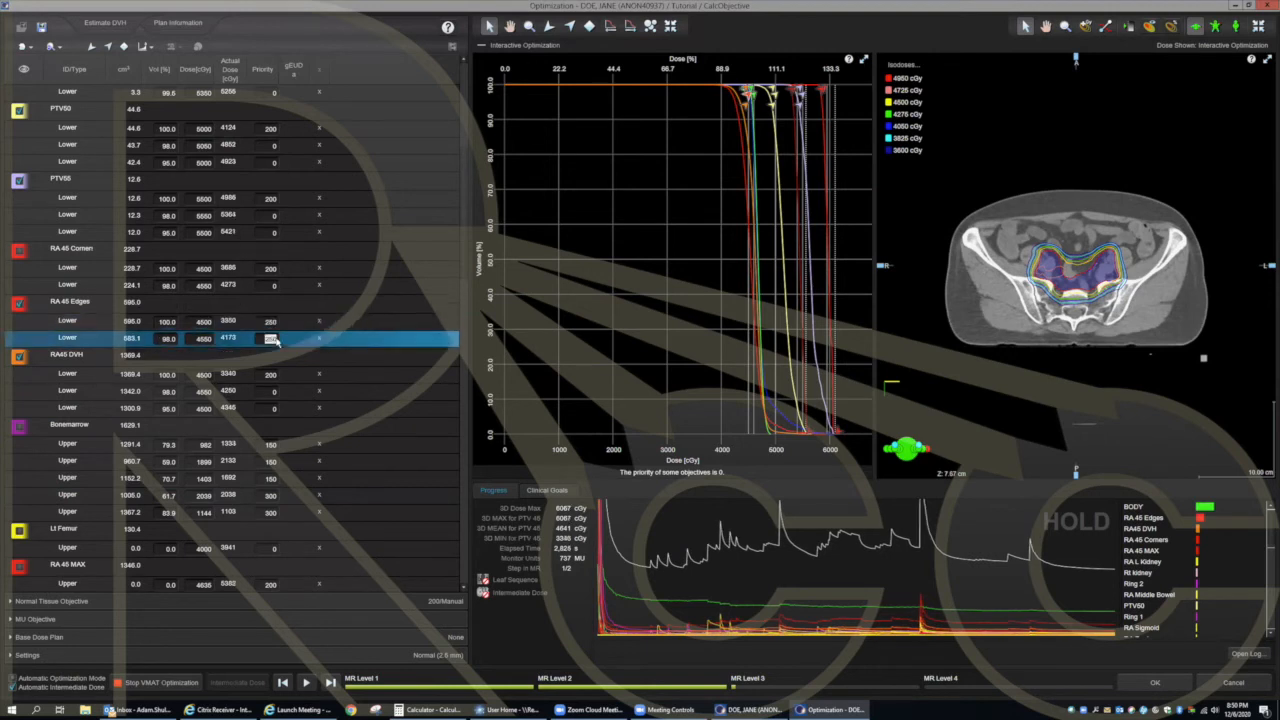
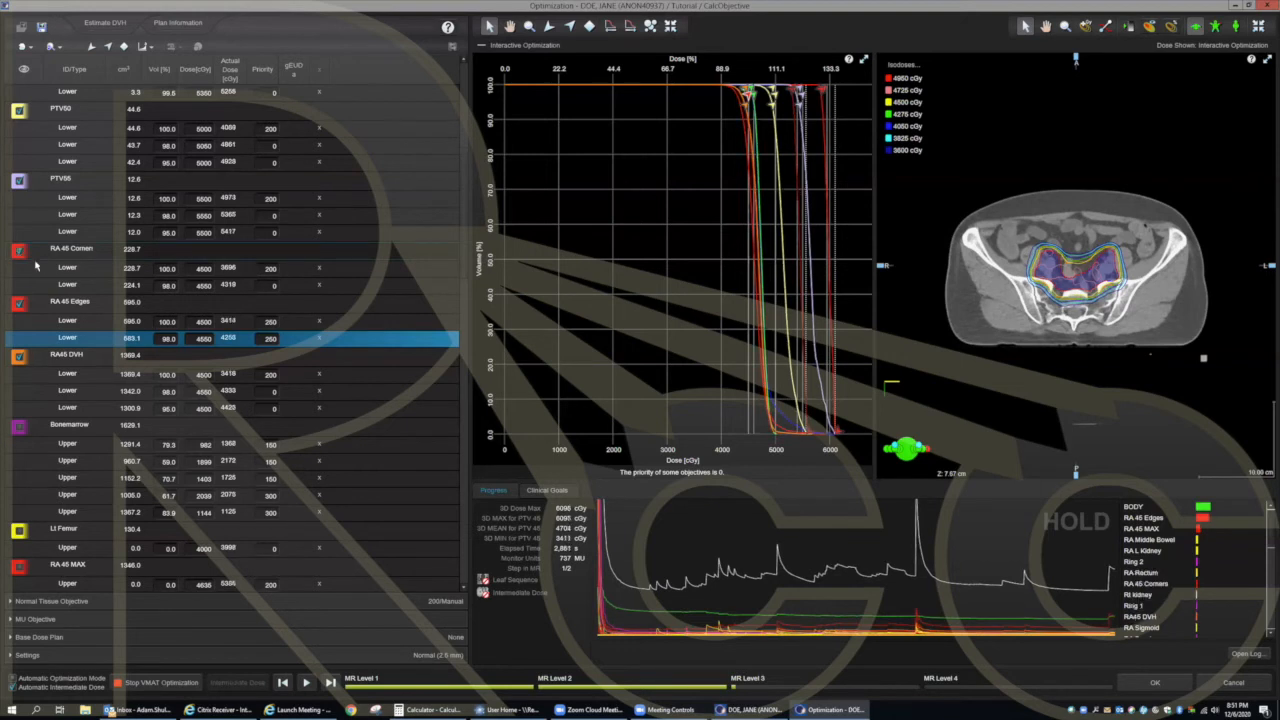
Step: Set the priority of the RA 45 Corners lower objectives to 200 for 98% volume and 250 for 100% volume
{"action": "left_click", "coordinate": [272, 285]}
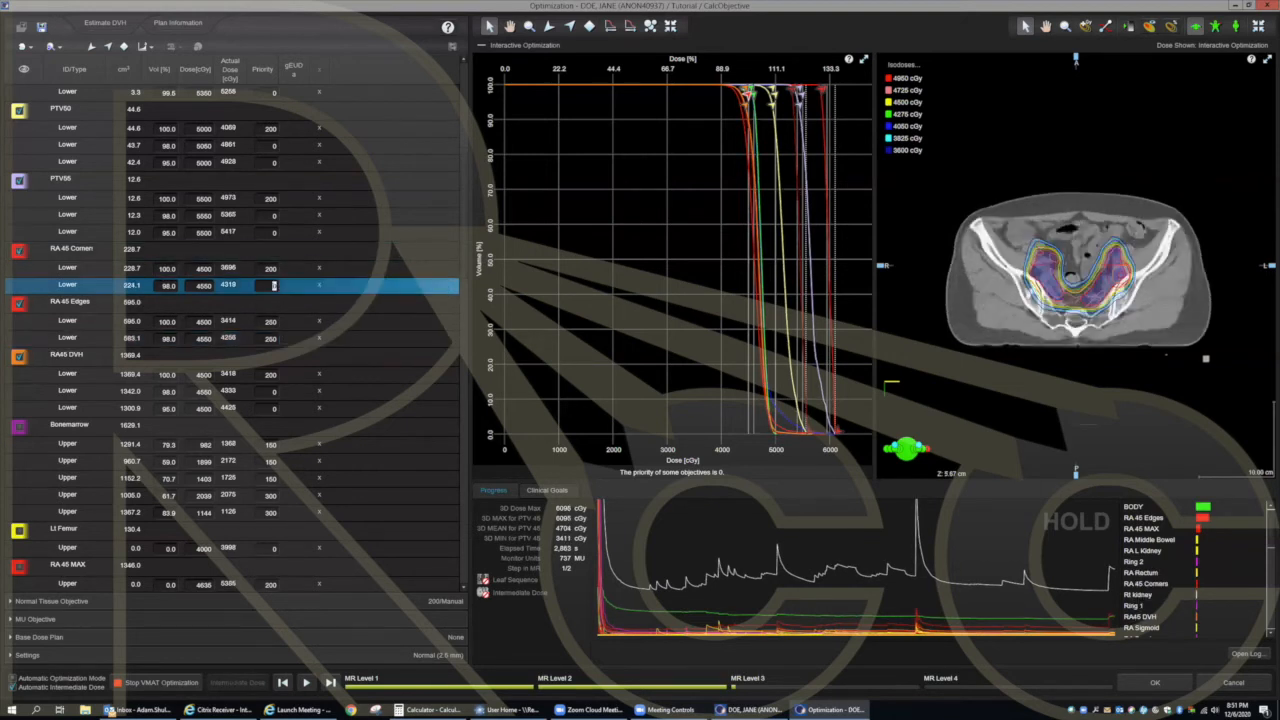
{"action": "type", "text": "200"}
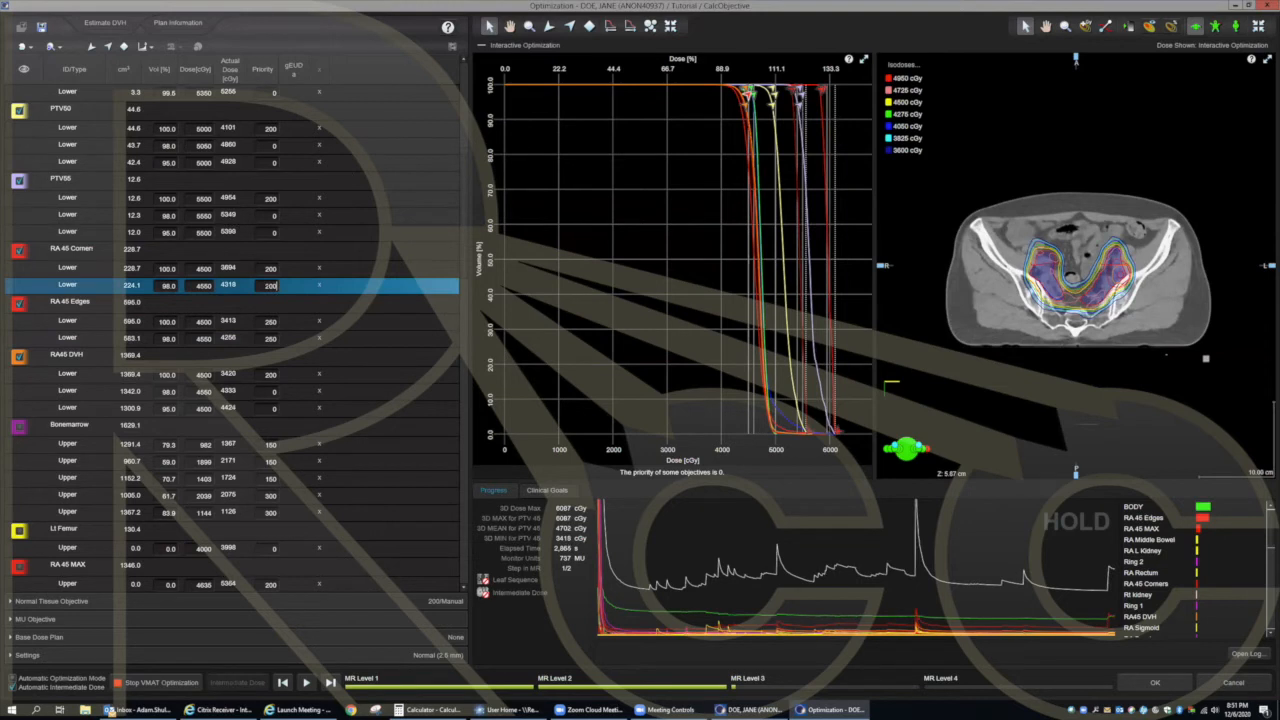
{"action": "left_click", "coordinate": [272, 268]}
{"action": "type", "text": "2"}
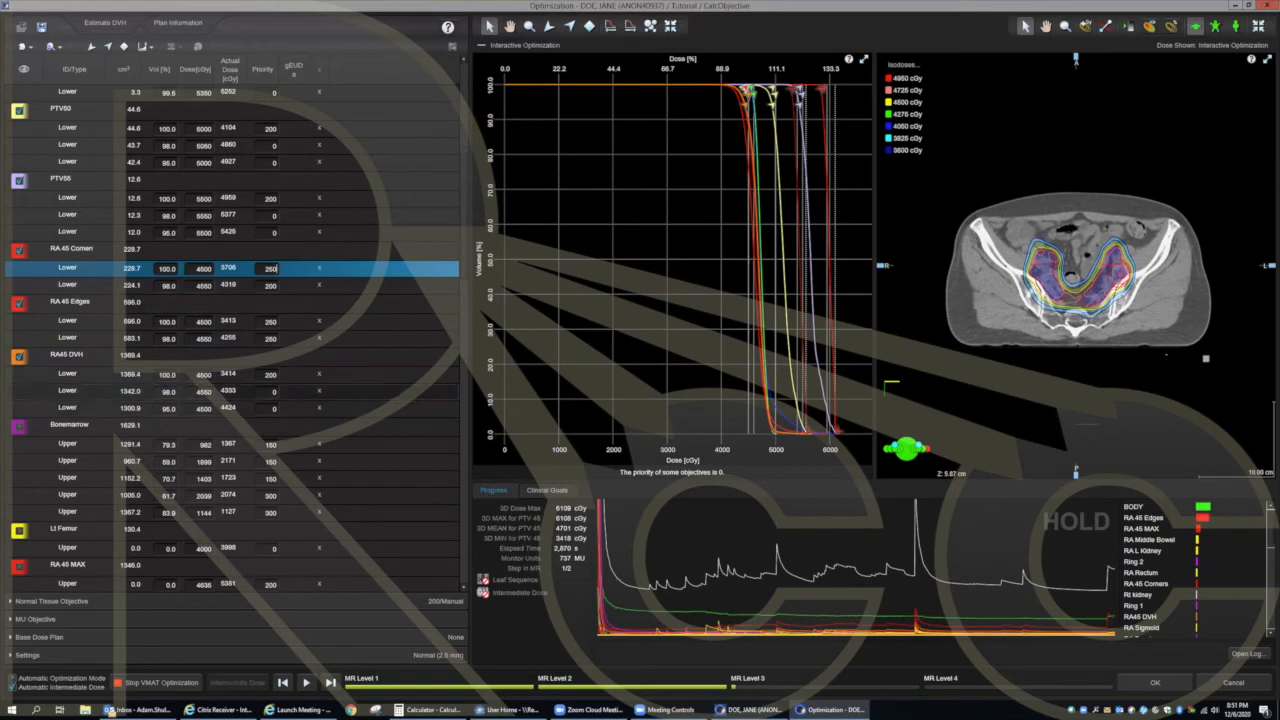
Step: Set the priority of the RA45 DVH lower objectives to 200 for 98% volume and 250 for 100% volume
{"action": "left_click", "coordinate": [187, 396]}
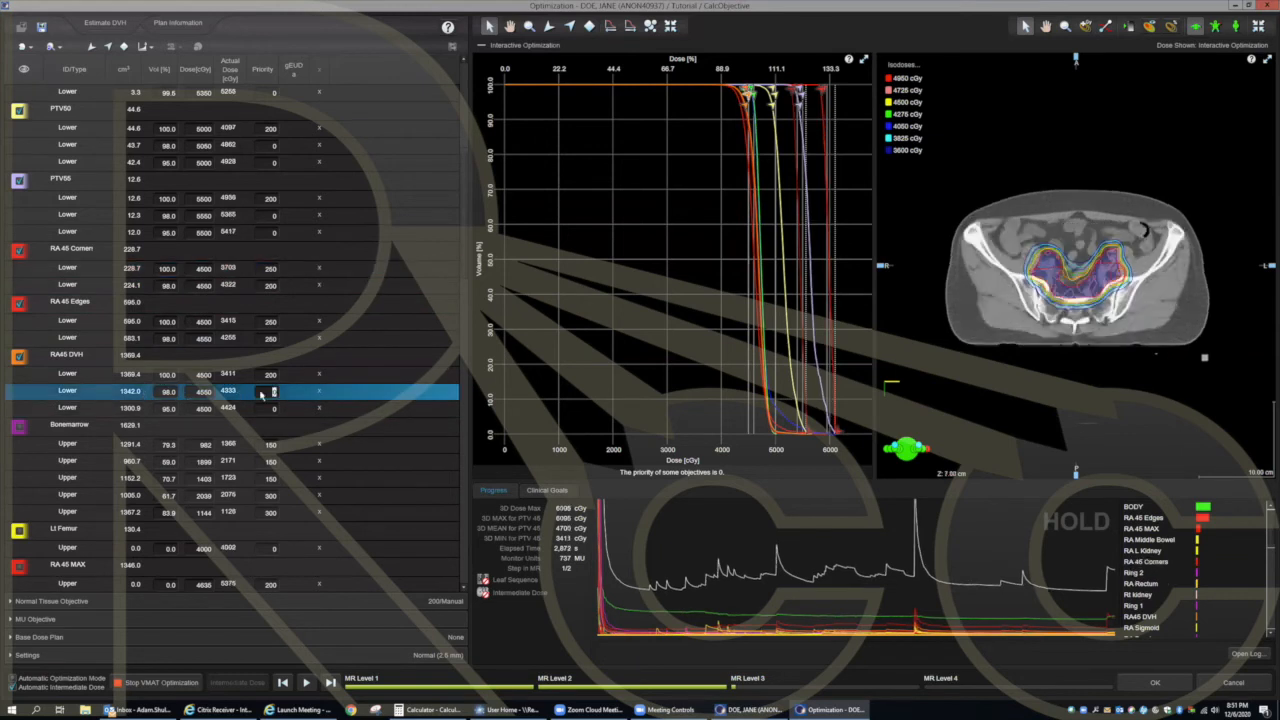
{"action": "type", "text": "200"}
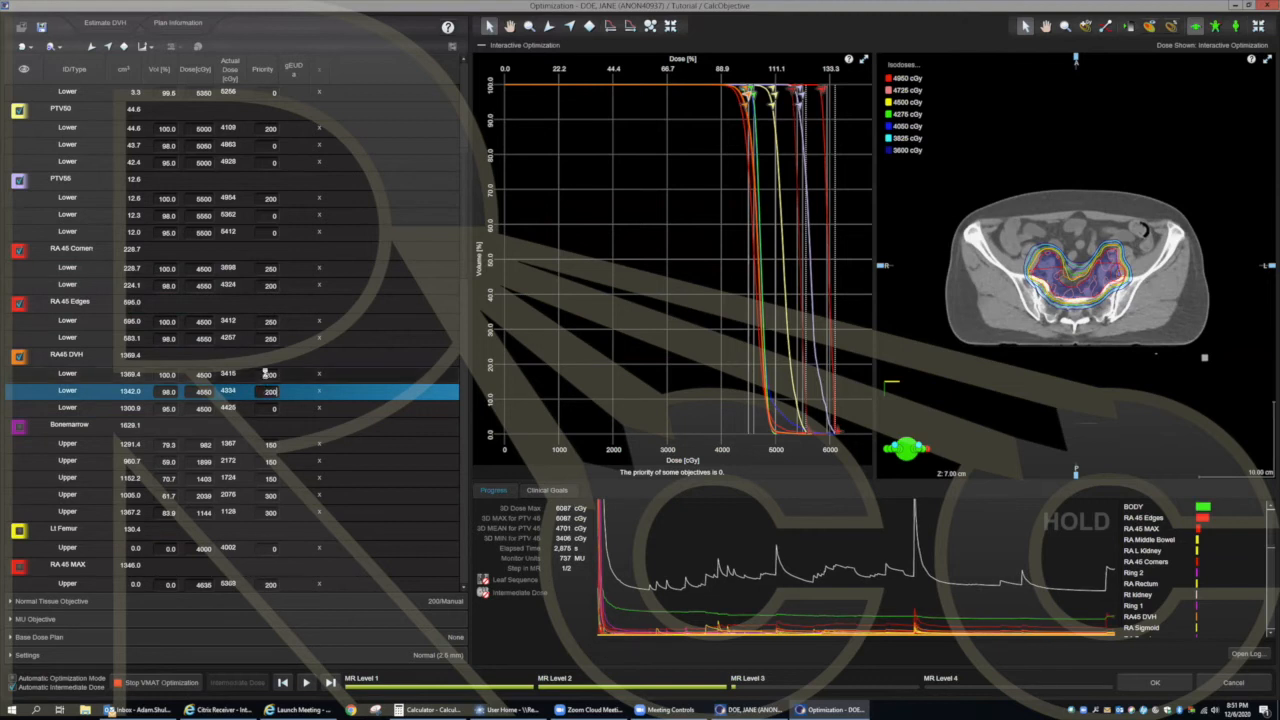
{"action": "left_click", "coordinate": [266, 374]}
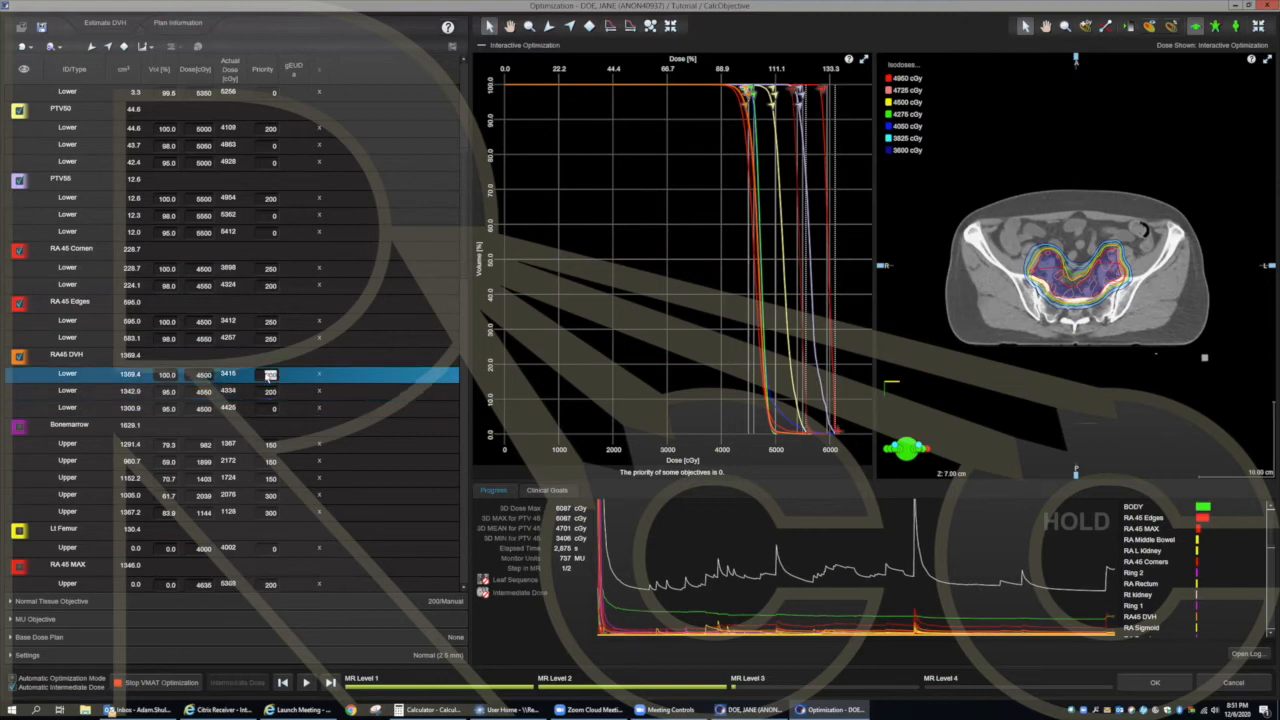
{"action": "type", "text": "250"}
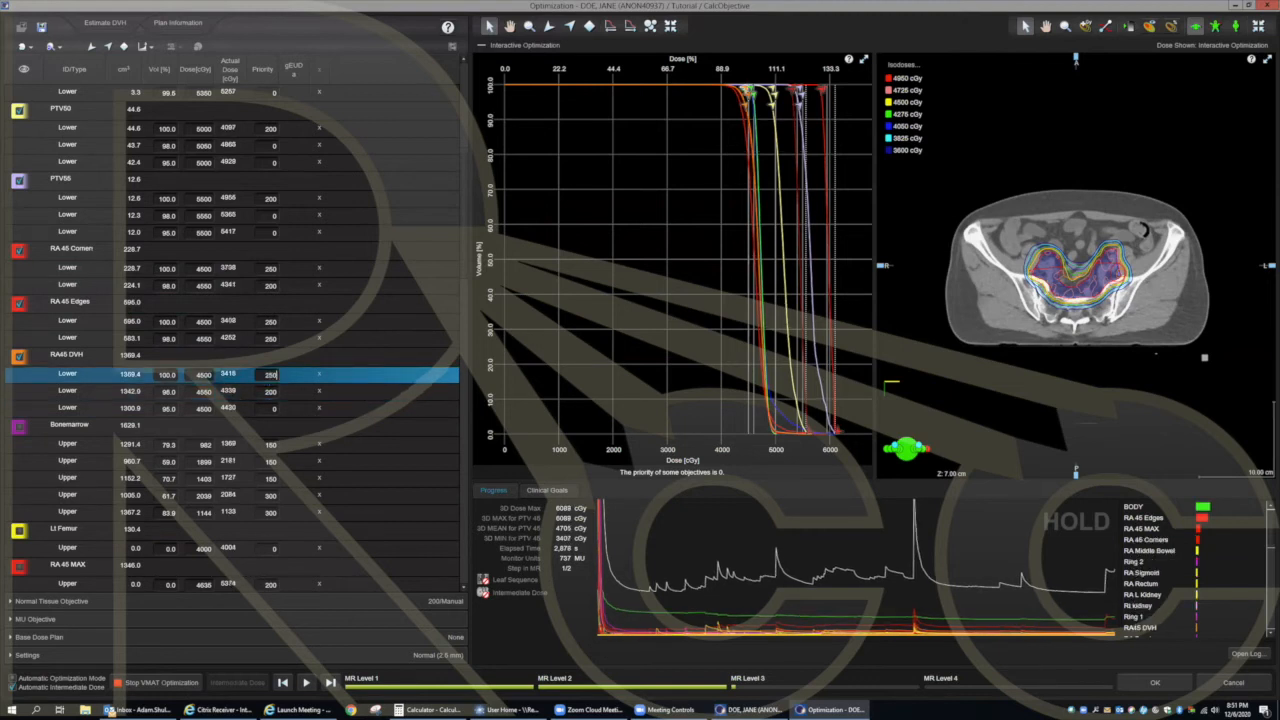
{"action": "left_click", "coordinate": [270, 391]}
Step: Set the volume of the middle lower objective to 99.9% for both CTVPrimary and CTV 45
{"action": "scroll", "coordinate": [197, 259], "scroll_direction": "up", "scroll_amount": 3}
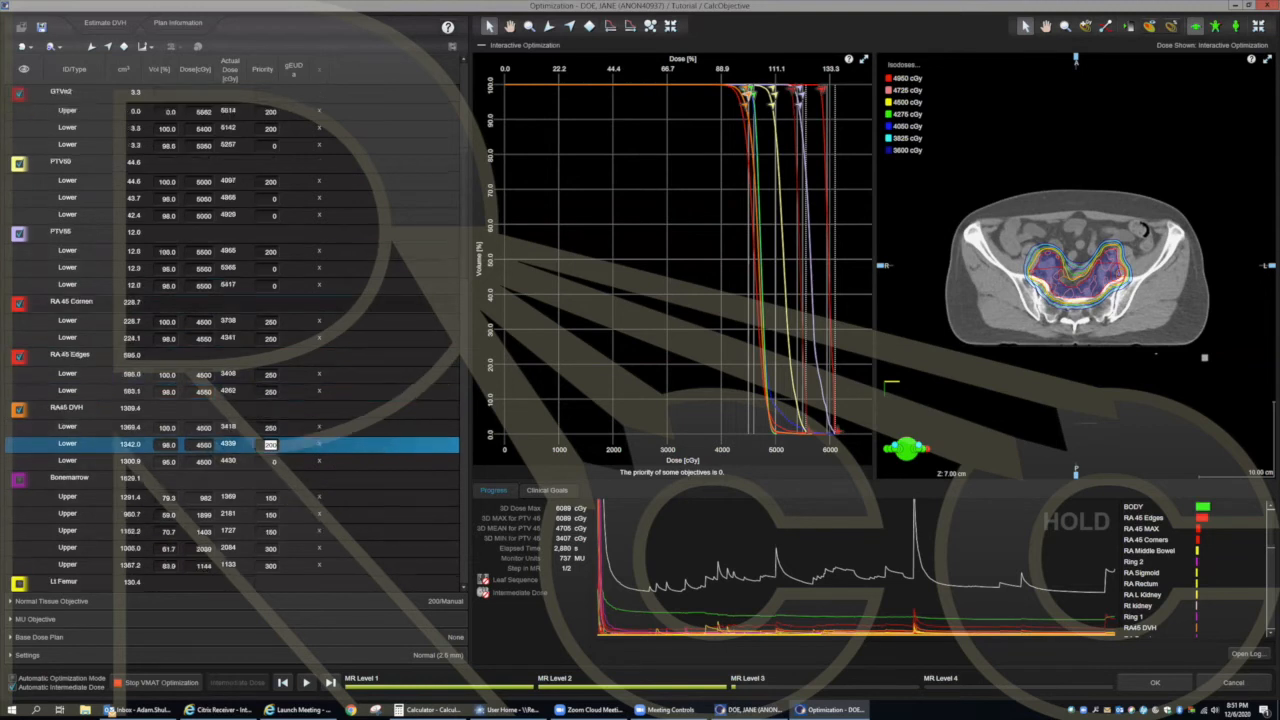
{"action": "scroll", "coordinate": [197, 259], "scroll_direction": "up", "scroll_amount": 3}
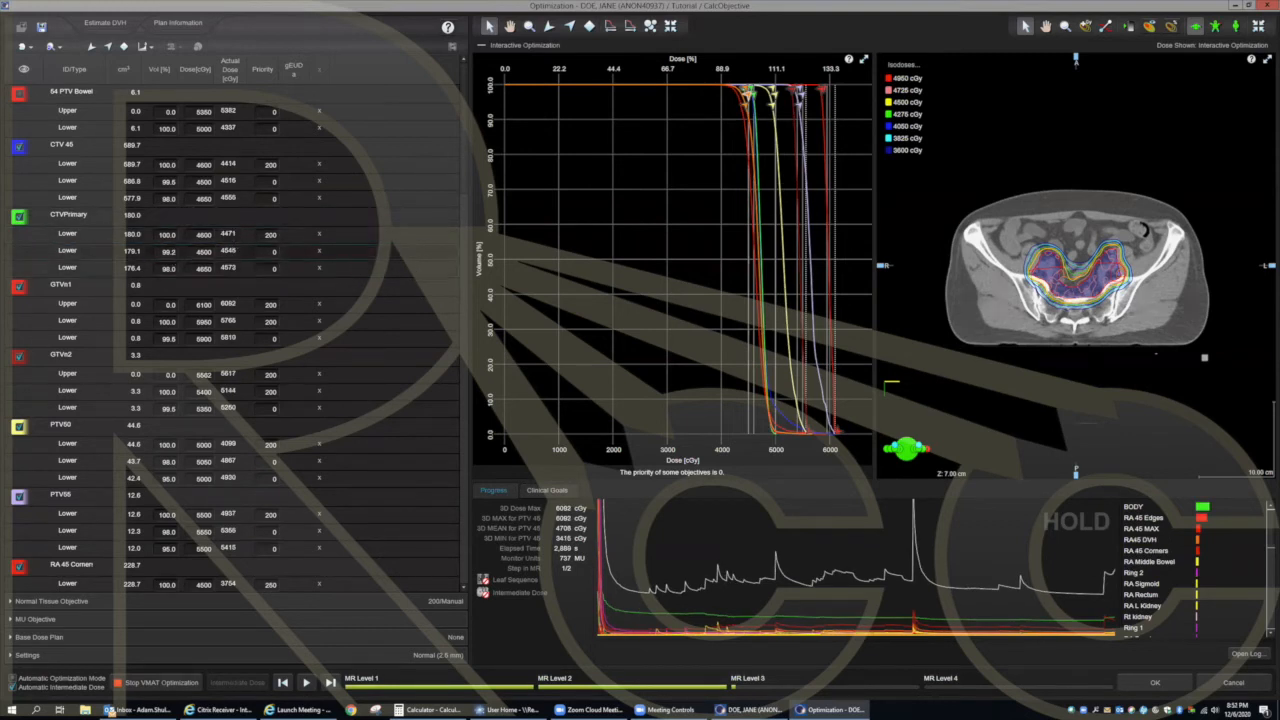
{"action": "left_click", "coordinate": [173, 252]}
{"action": "type", "text": "99.3"}
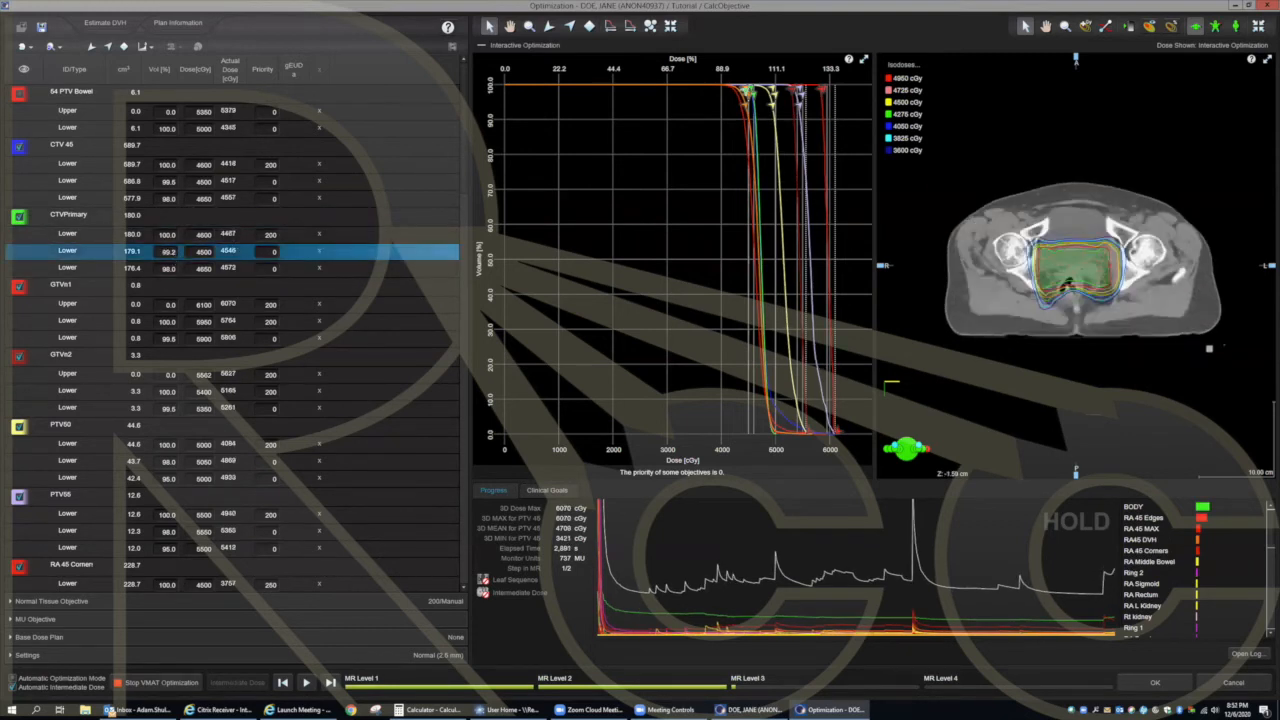
{"action": "key", "text": "BackSpace"}
{"action": "type", "text": "8"}
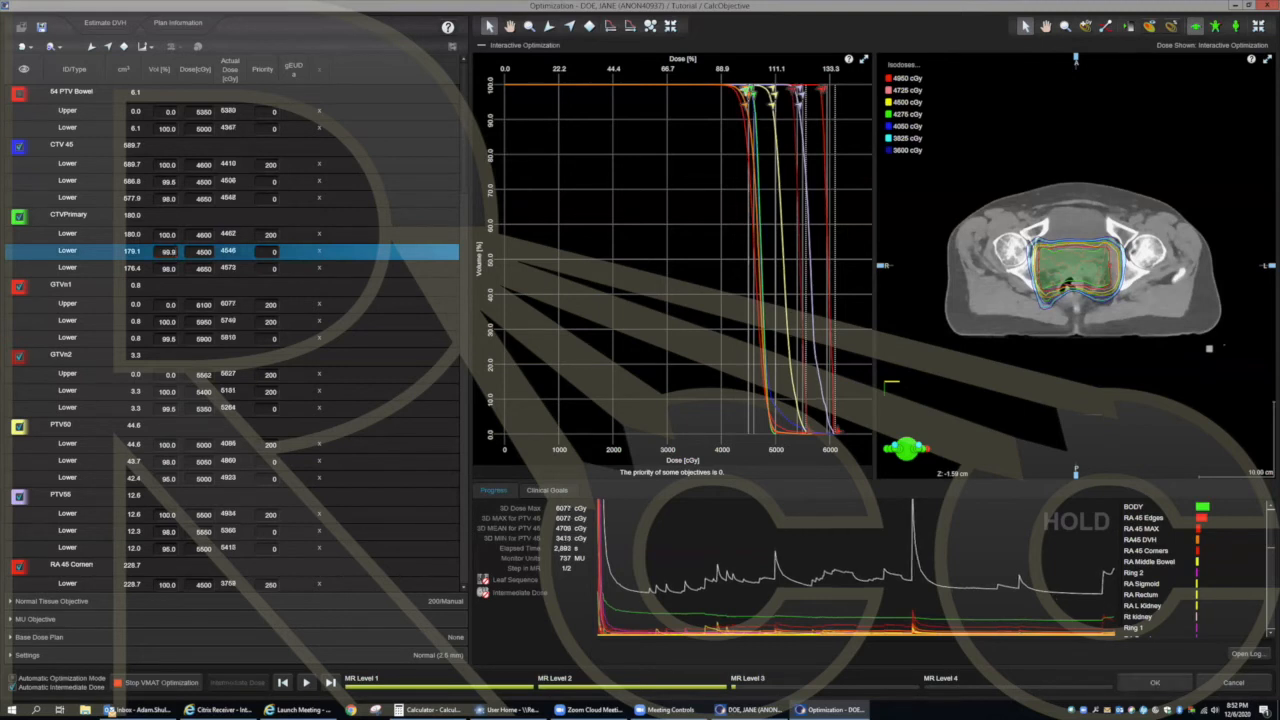
{"action": "key", "text": "Tab"}
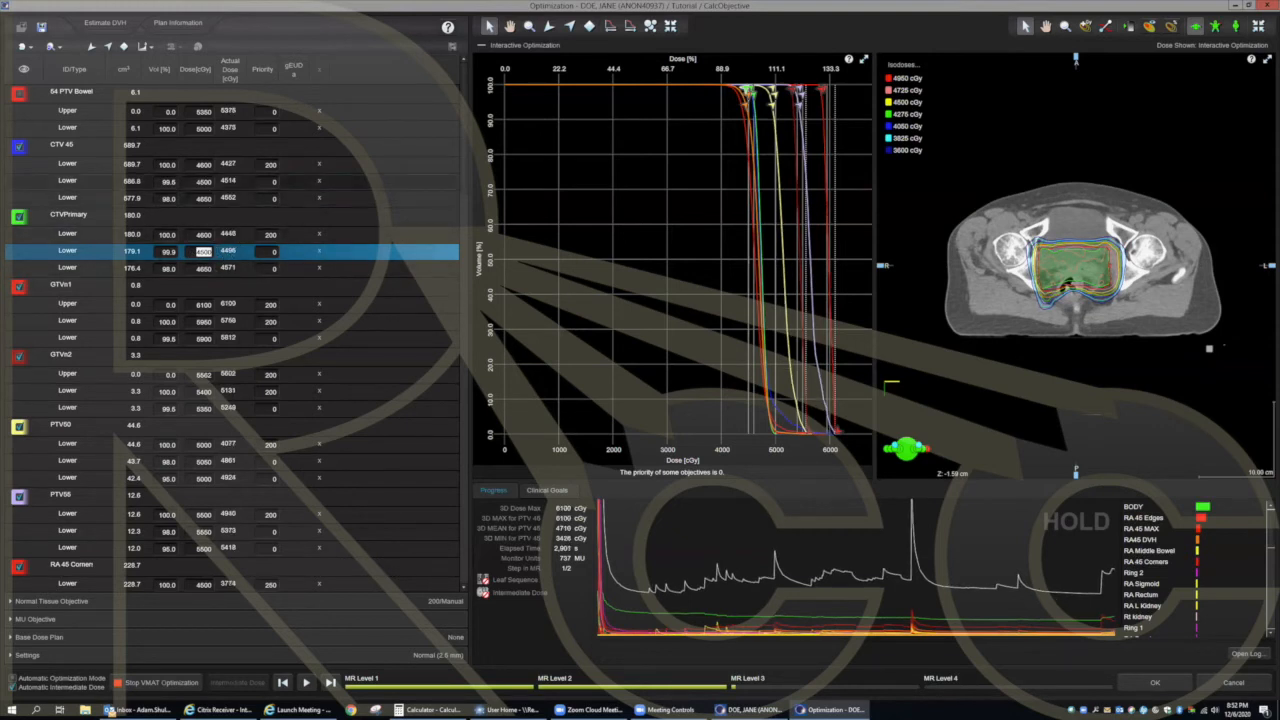
{"action": "left_click", "coordinate": [175, 181]}
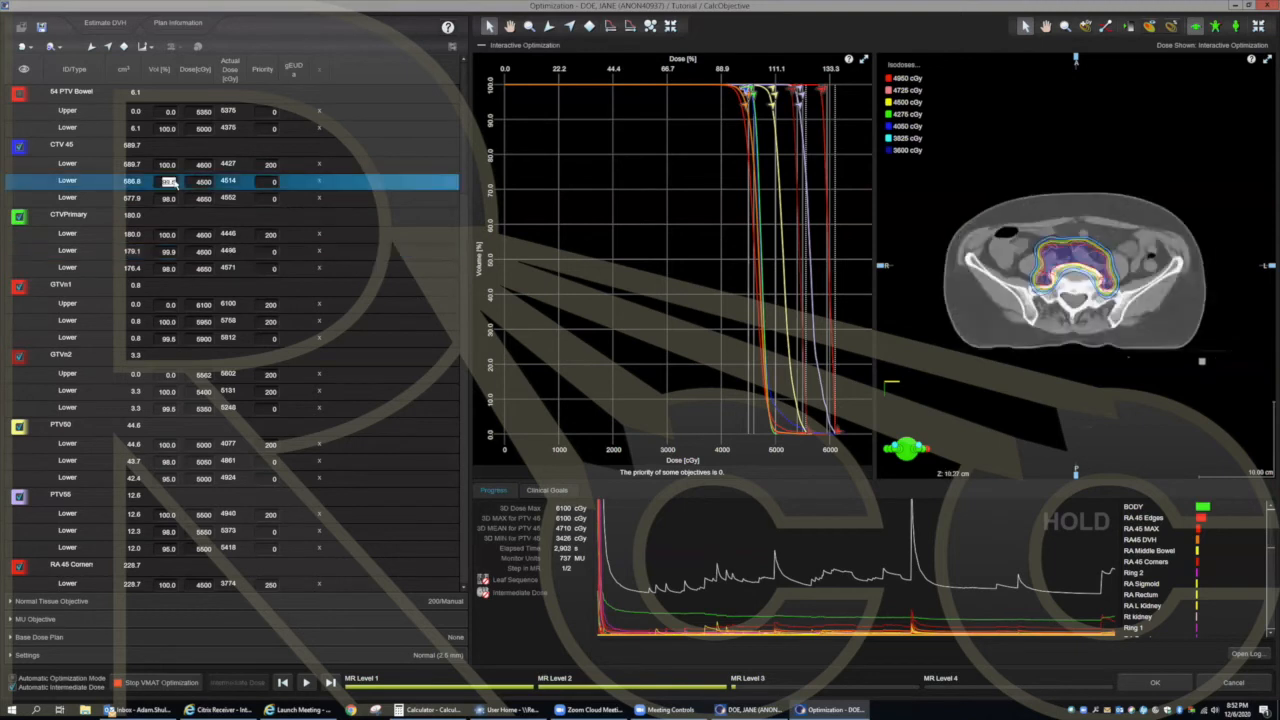
{"action": "key", "text": "BackSpace"}
{"action": "type", "text": "99.9"}
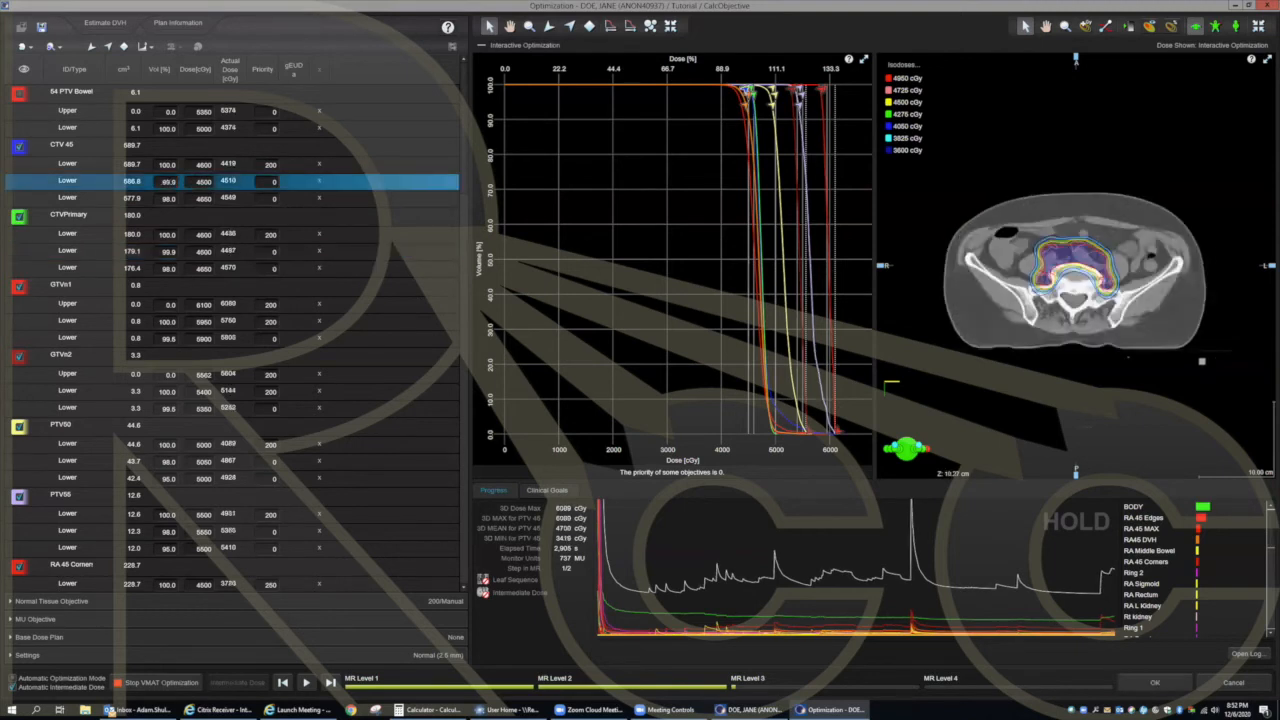
{"action": "key", "text": "Tab"}
Step: Set the priority of the CTV 45 lower objective at 100% volume to 225 and the volume of its middle lower objective to 99.8%
{"action": "left_click", "coordinate": [271, 165]}
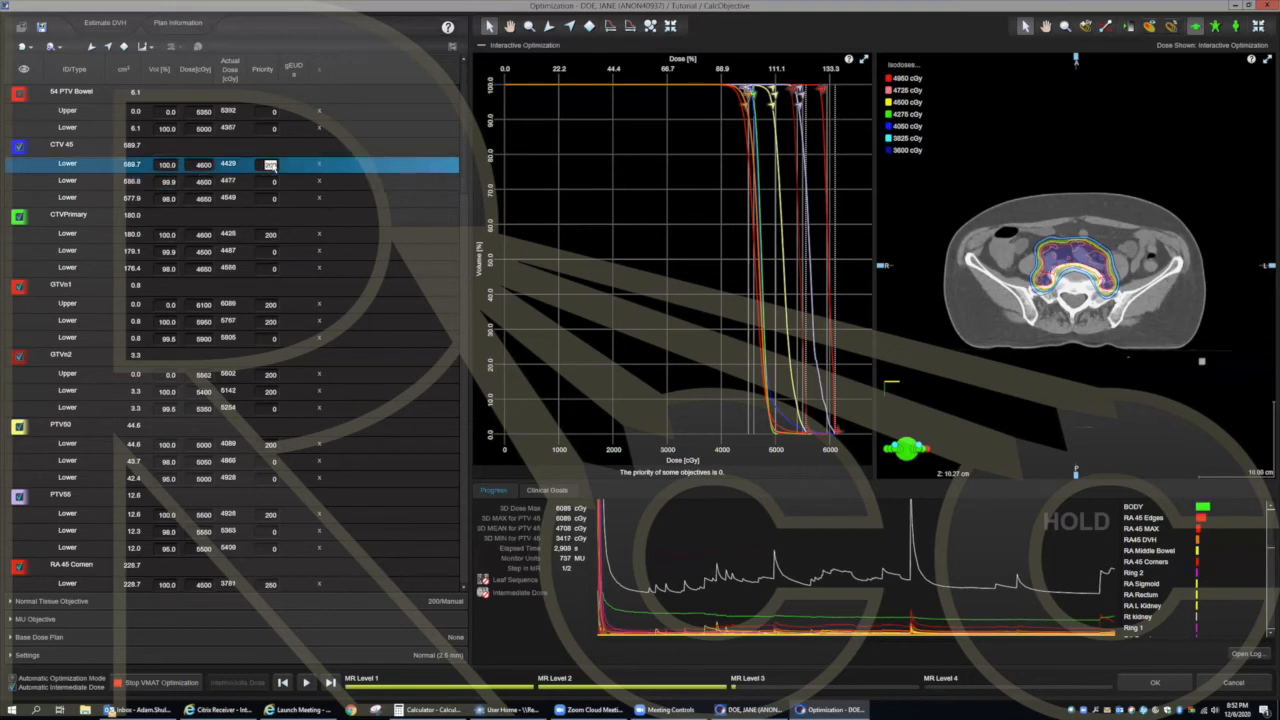
{"action": "left_click", "coordinate": [273, 165]}
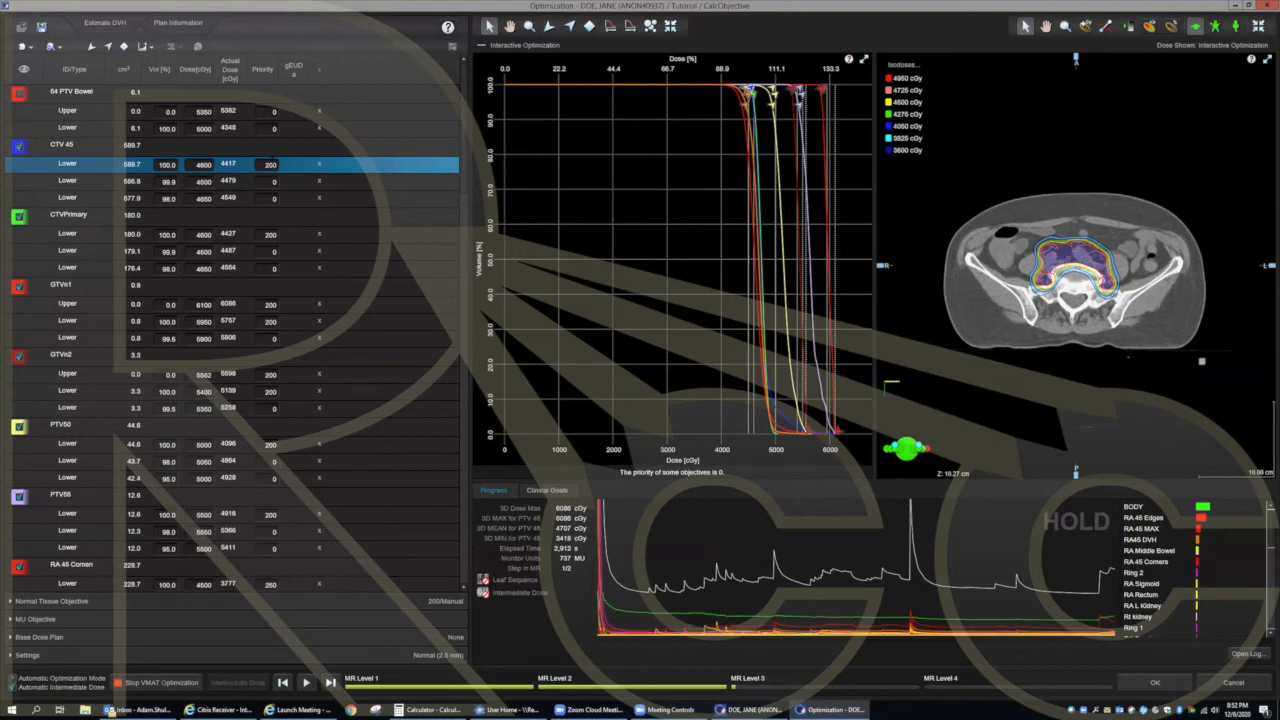
{"action": "double_click", "coordinate": [272, 164]}
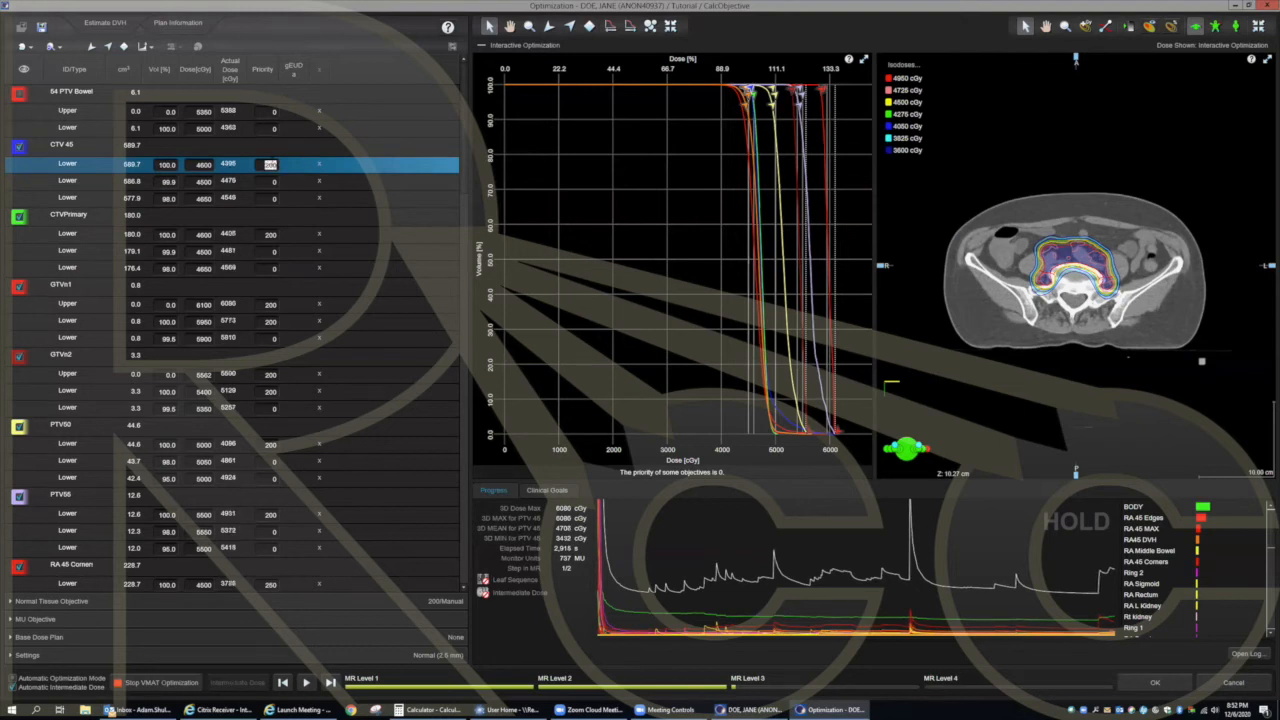
{"action": "type", "text": "225"}
{"action": "double_click", "coordinate": [265, 181]}
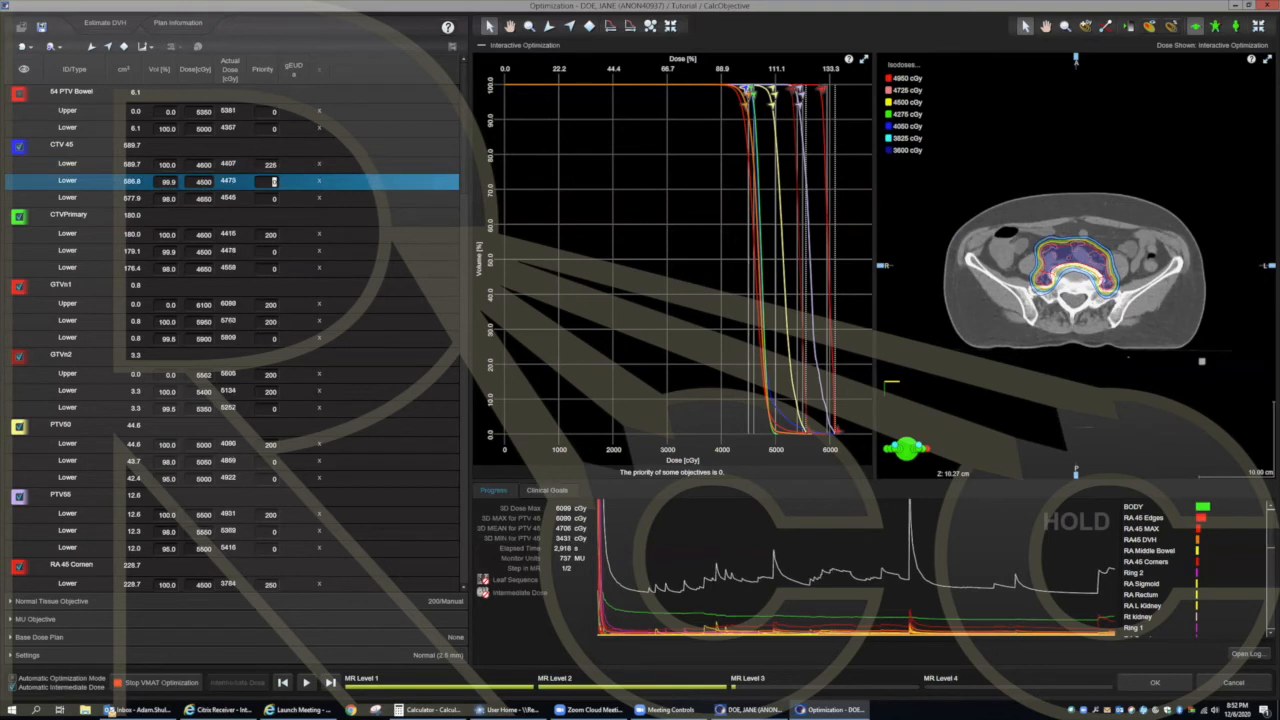
{"action": "double_click", "coordinate": [176, 182]}
{"action": "type", "text": "99.9"}
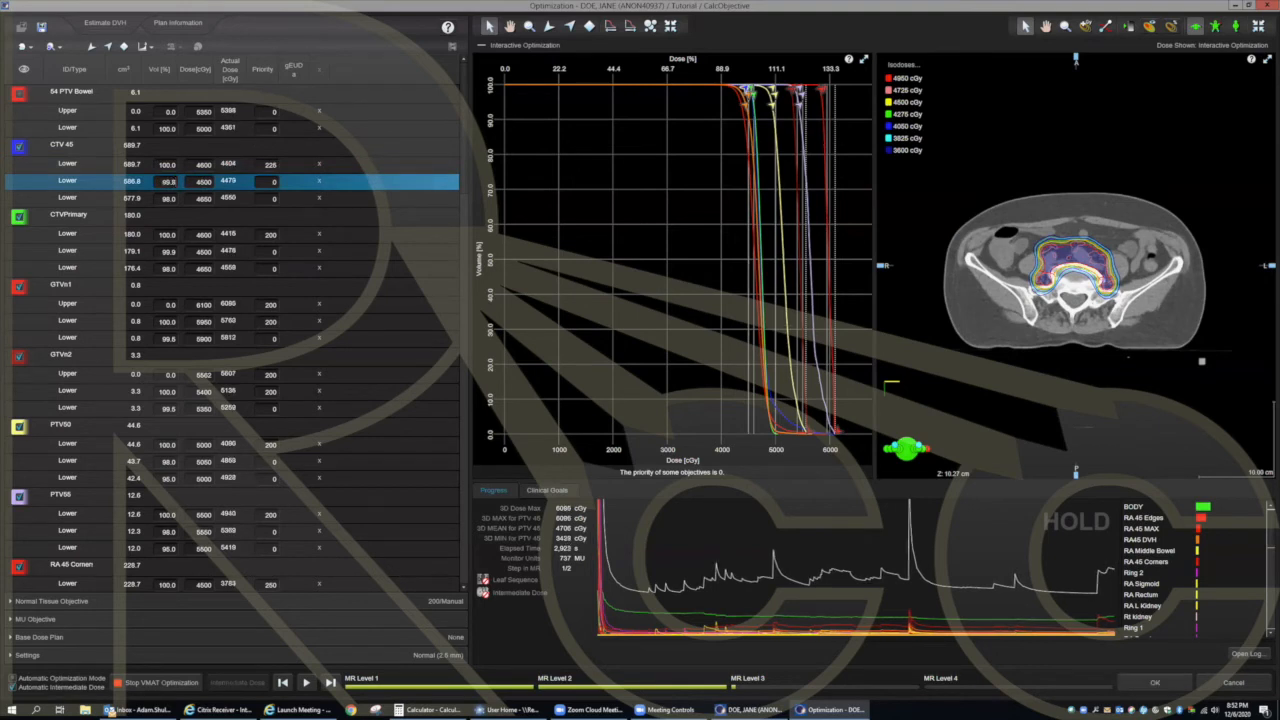
Step: Set the volume of the second CTV 45 lower objective to 99.7%
{"action": "key", "text": "BackSpace"}
{"action": "type", "text": "7"}
{"action": "key", "text": "Tab"}
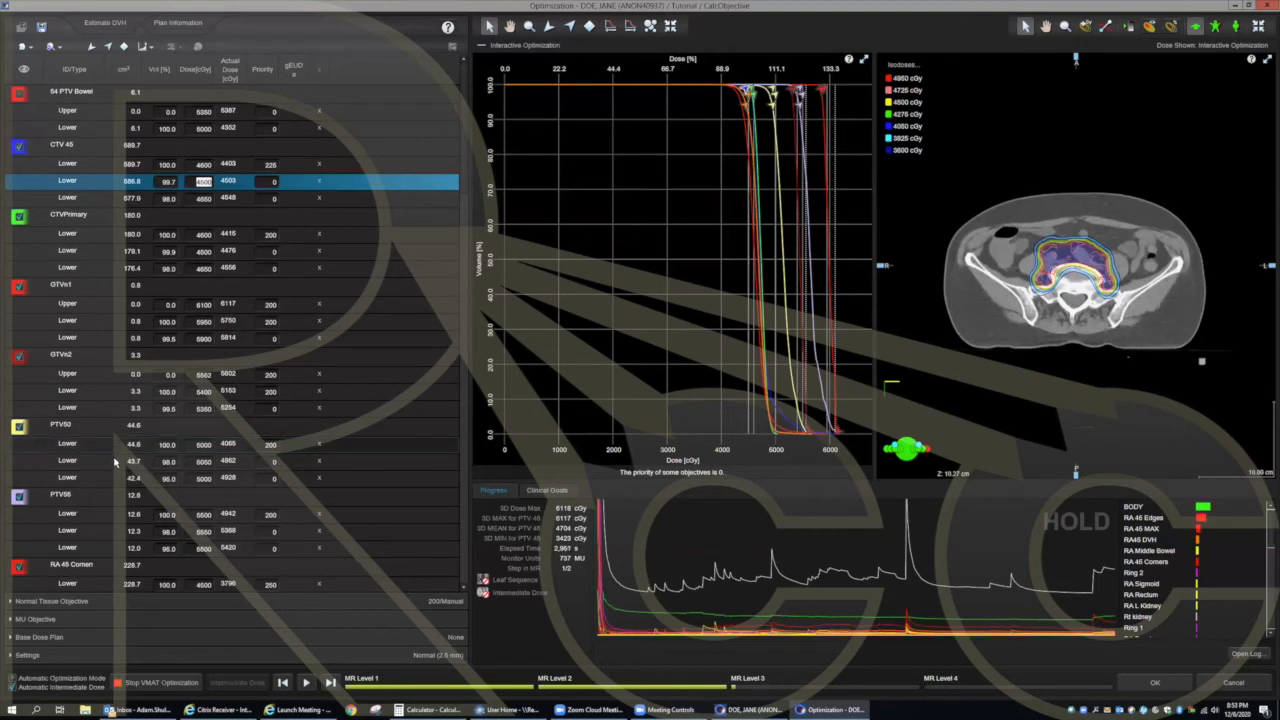
Step: Set the priority of the PTV55 lower objectives at 100% and 98% volume to 250
{"action": "scroll", "coordinate": [72, 442], "scroll_direction": "down", "scroll_amount": 5}
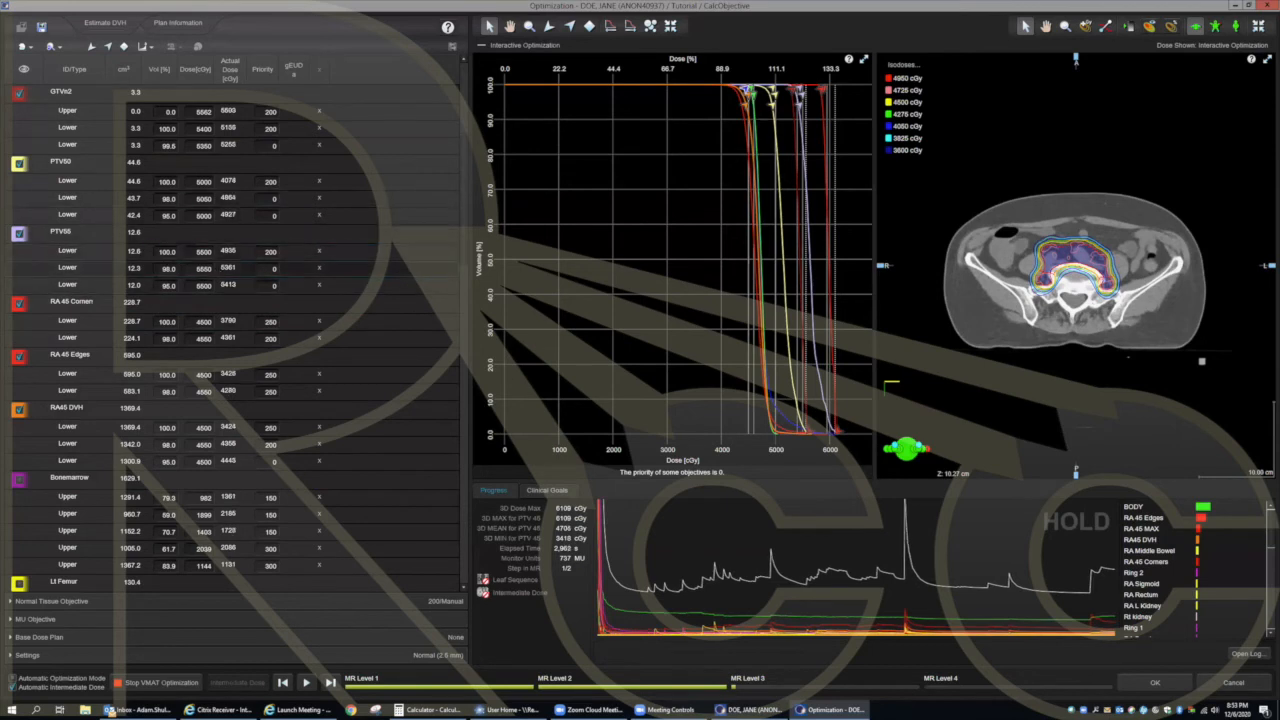
{"action": "left_click", "coordinate": [270, 252]}
{"action": "type", "text": "250"}
{"action": "left_click", "coordinate": [274, 268]}
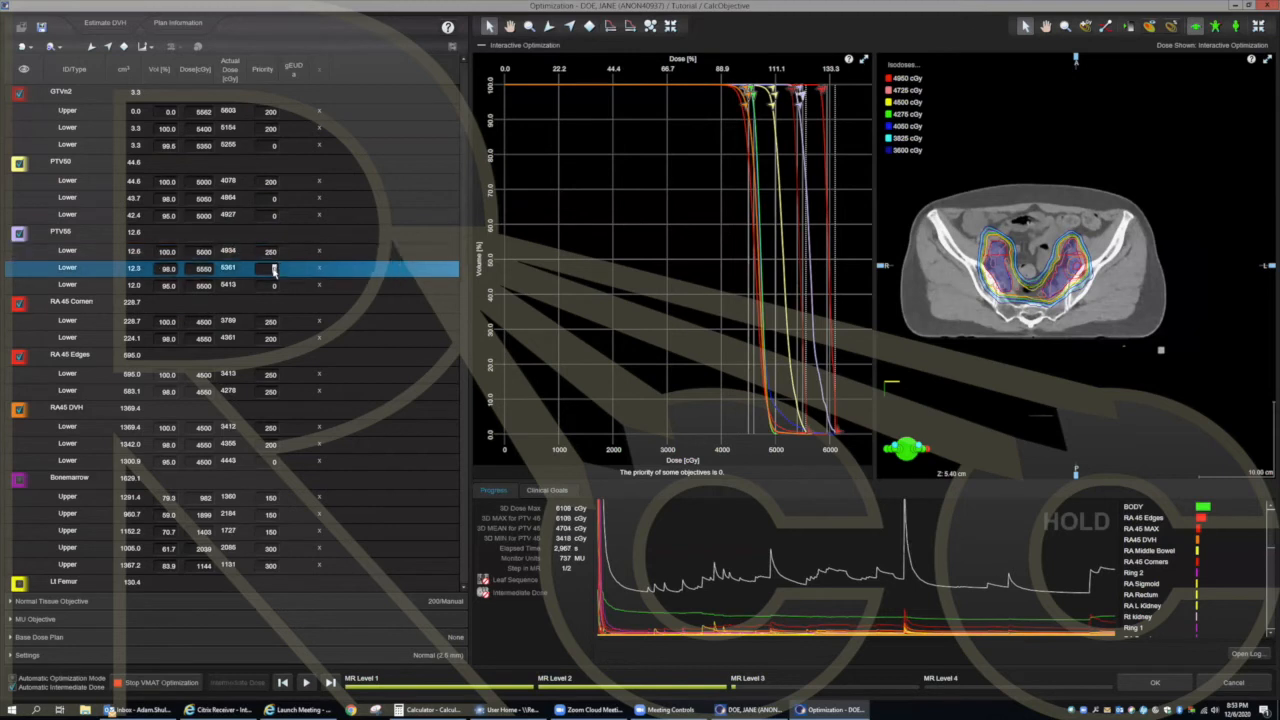
{"action": "type", "text": "2"}
{"action": "left_click", "coordinate": [273, 286]}
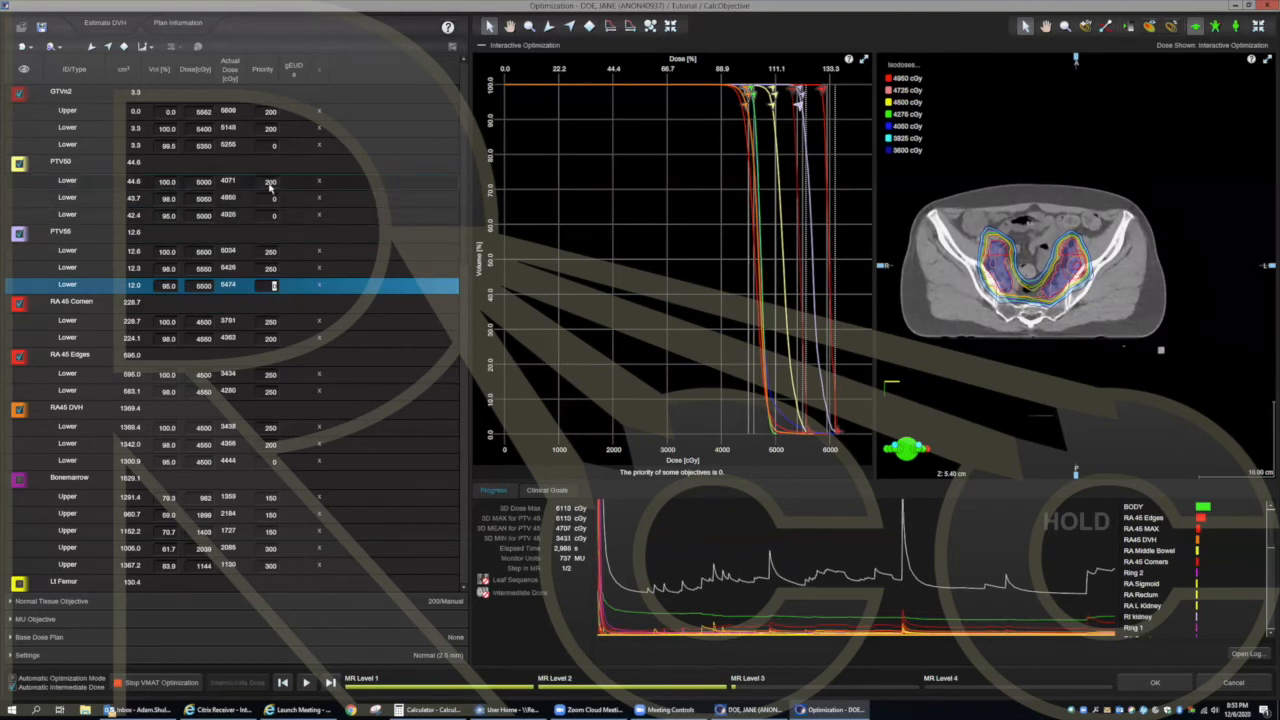
Step: Set the priority of the PTV50 lower objectives at 100% and 98% volume to 250
{"action": "left_click", "coordinate": [270, 182]}
{"action": "type", "text": "250"}
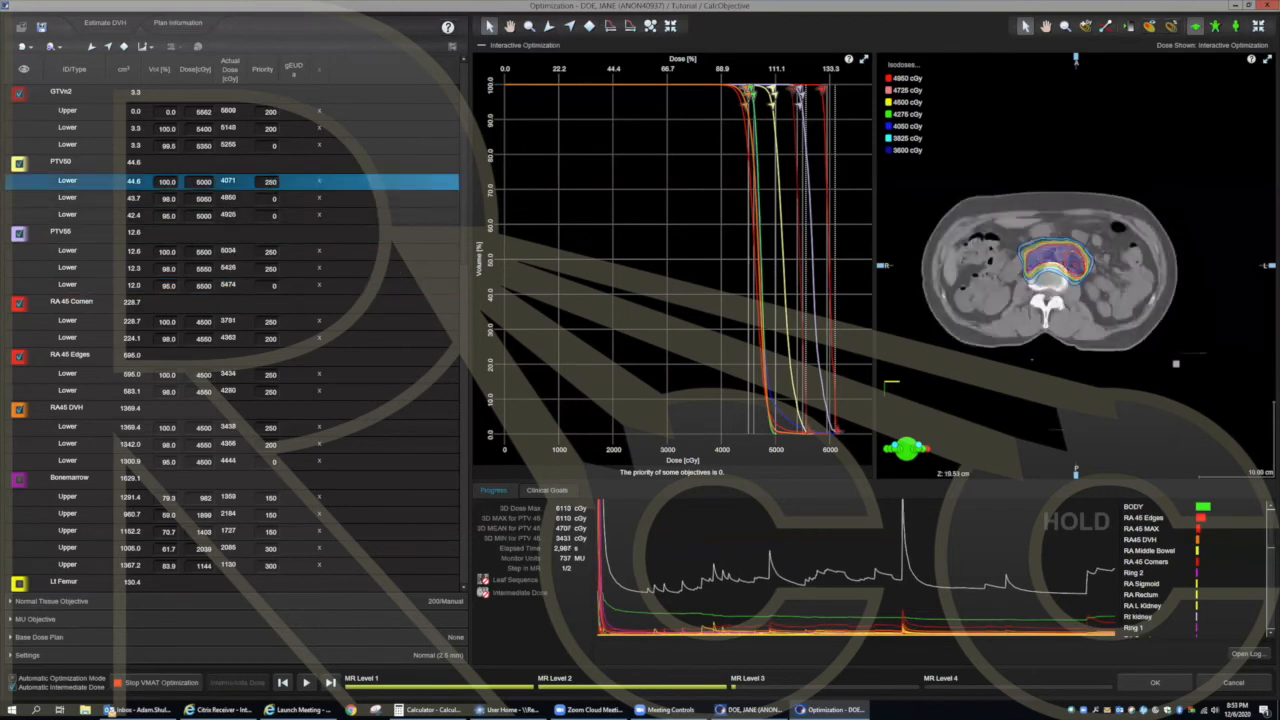
{"action": "left_click", "coordinate": [272, 198]}
{"action": "type", "text": "25"}
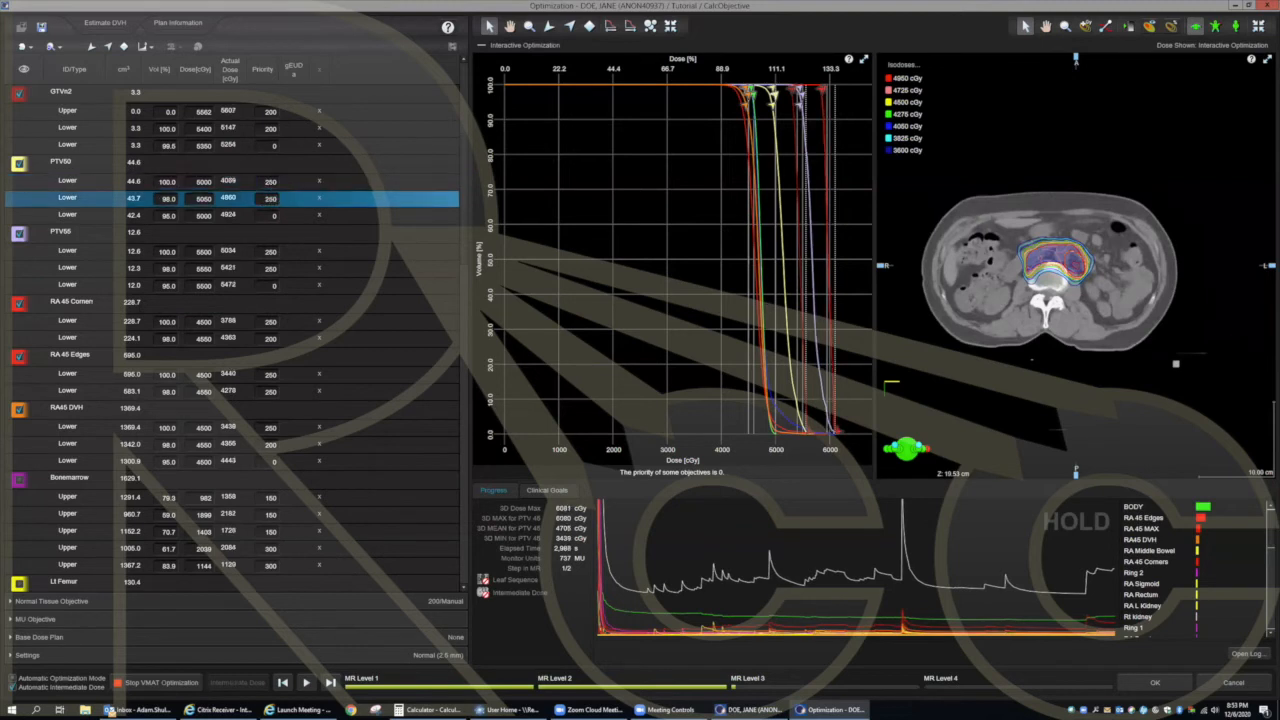
{"action": "type", "text": "0"}
{"action": "left_click", "coordinate": [286, 180]}
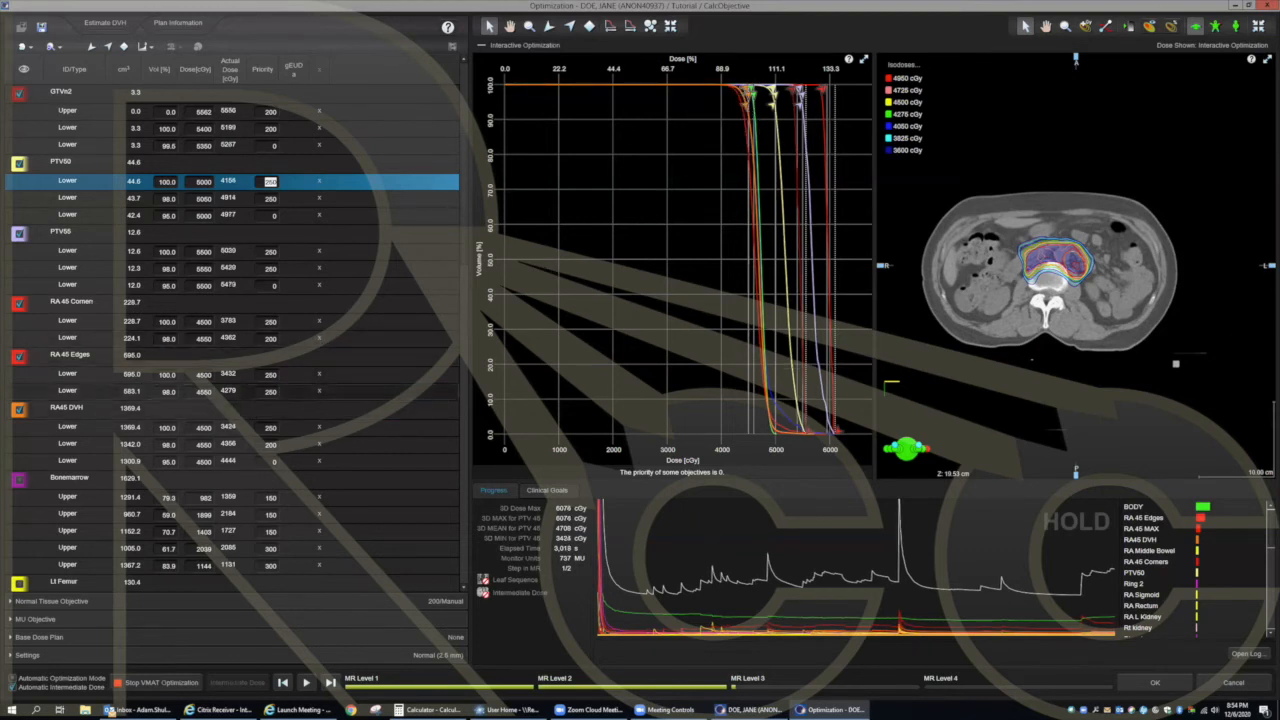
{"action": "left_click", "coordinate": [270, 375]}
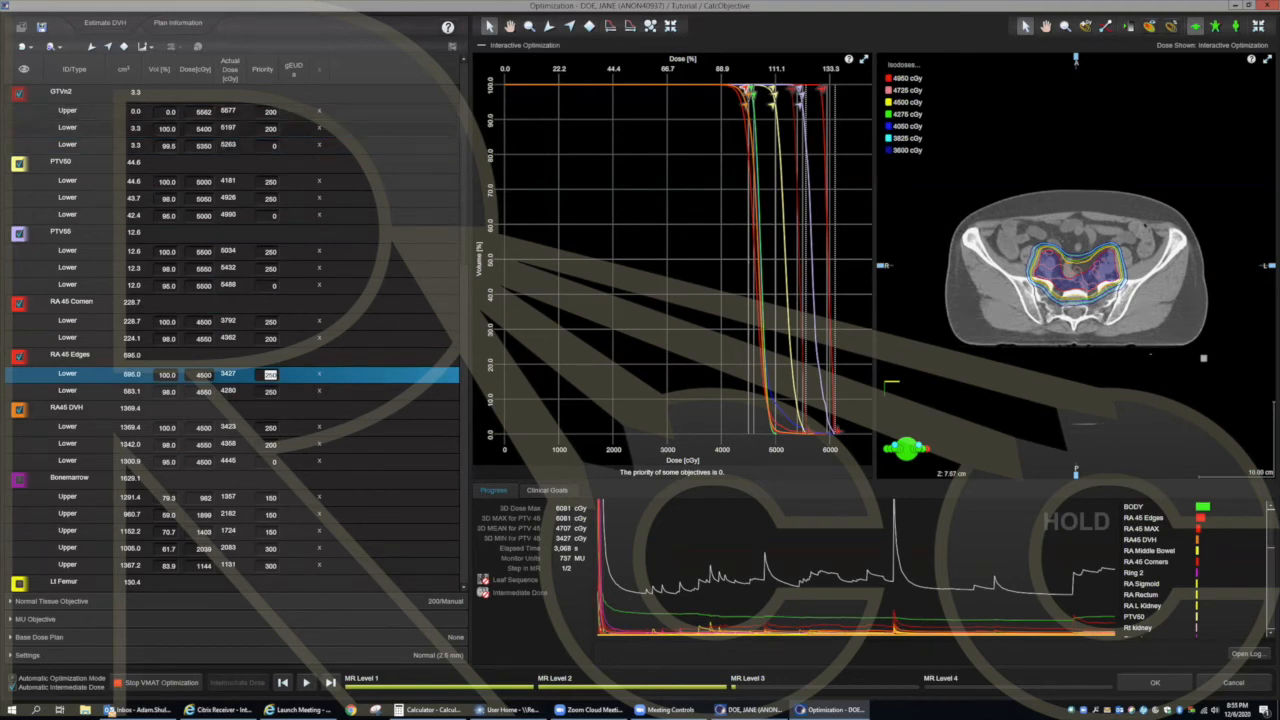
Step: Raise the priority of the 100% volume lower objectives of GTVn2 and GTVn1 to 250
{"action": "left_click", "coordinate": [270, 129]}
{"action": "type", "text": "3"}
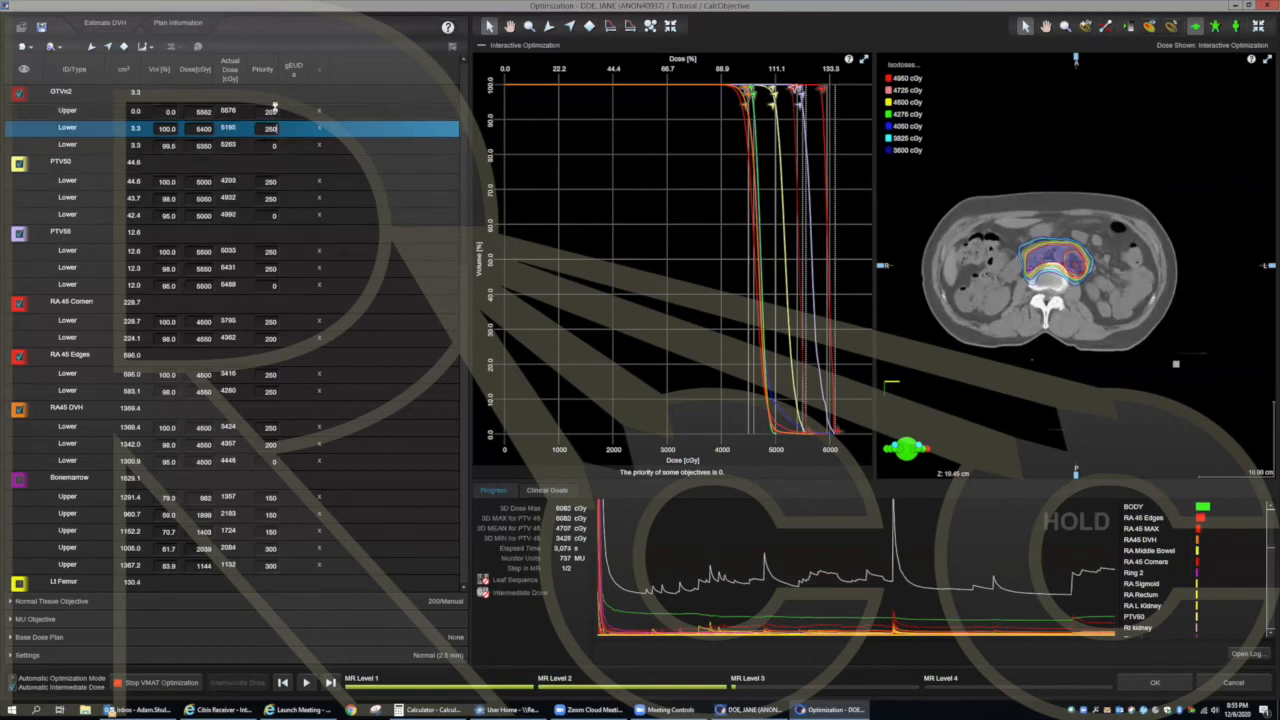
{"action": "left_click", "coordinate": [271, 112]}
{"action": "scroll", "coordinate": [271, 114], "scroll_direction": "up", "scroll_amount": 2}
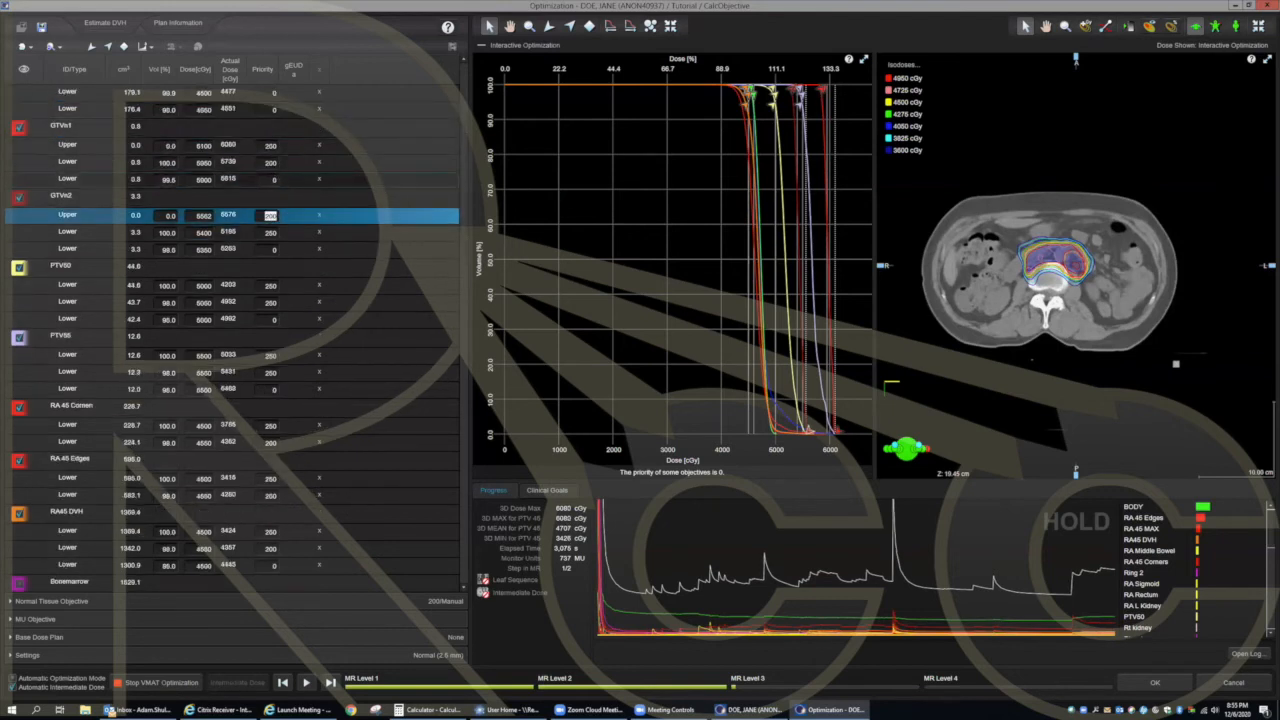
{"action": "left_click", "coordinate": [271, 163]}
{"action": "type", "text": "25"}
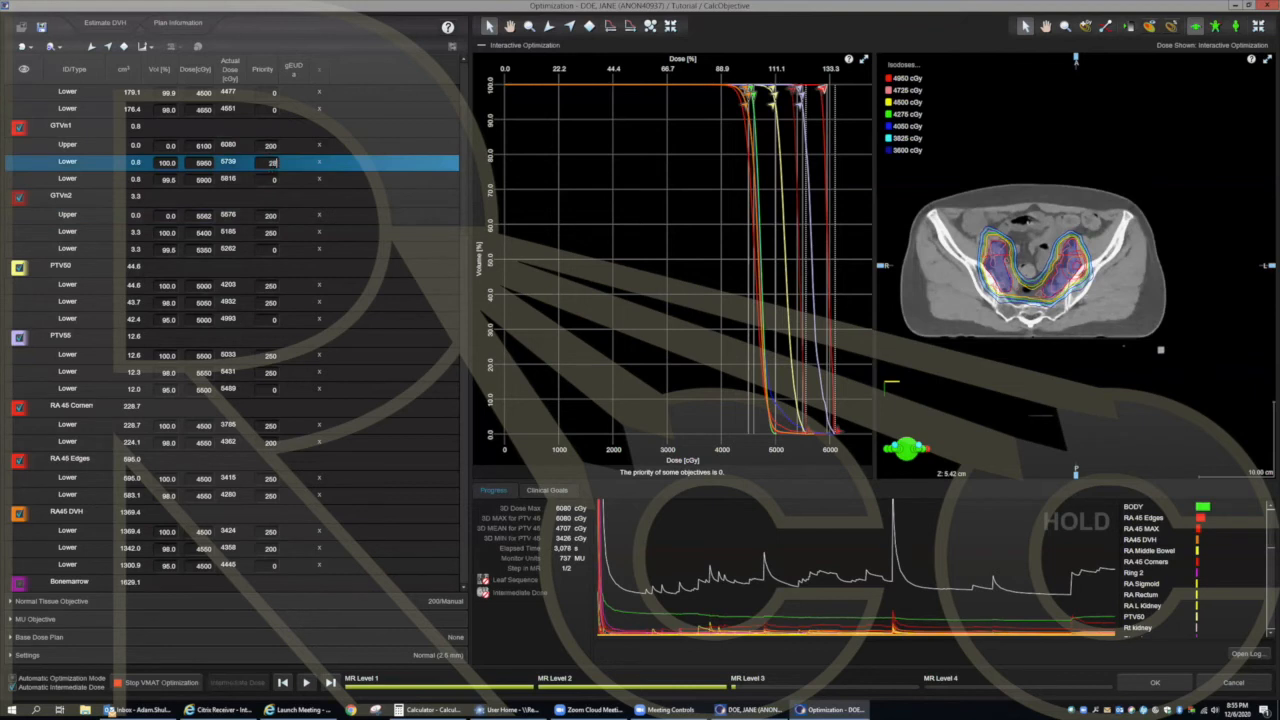
{"action": "left_click", "coordinate": [271, 146]}
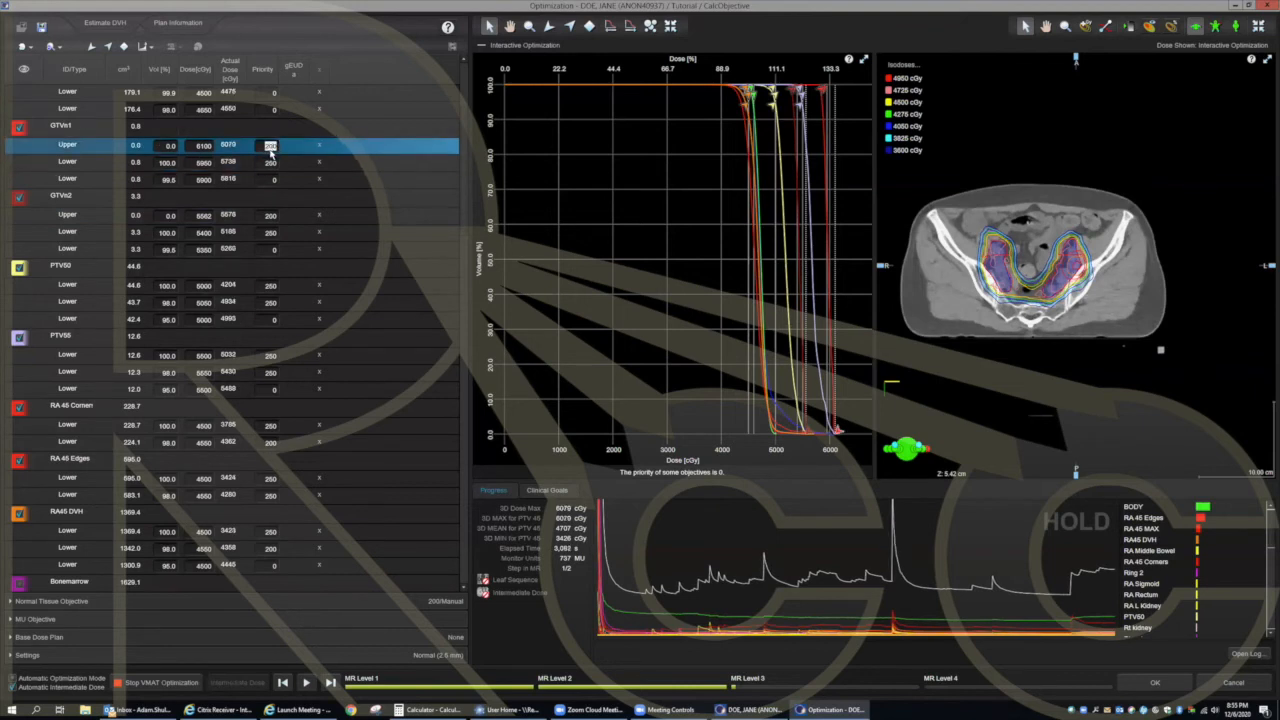
Step: Set the priority of the 100% volume lower objectives of GTVn1 and GTVn2 to 300
{"action": "left_click", "coordinate": [271, 162]}
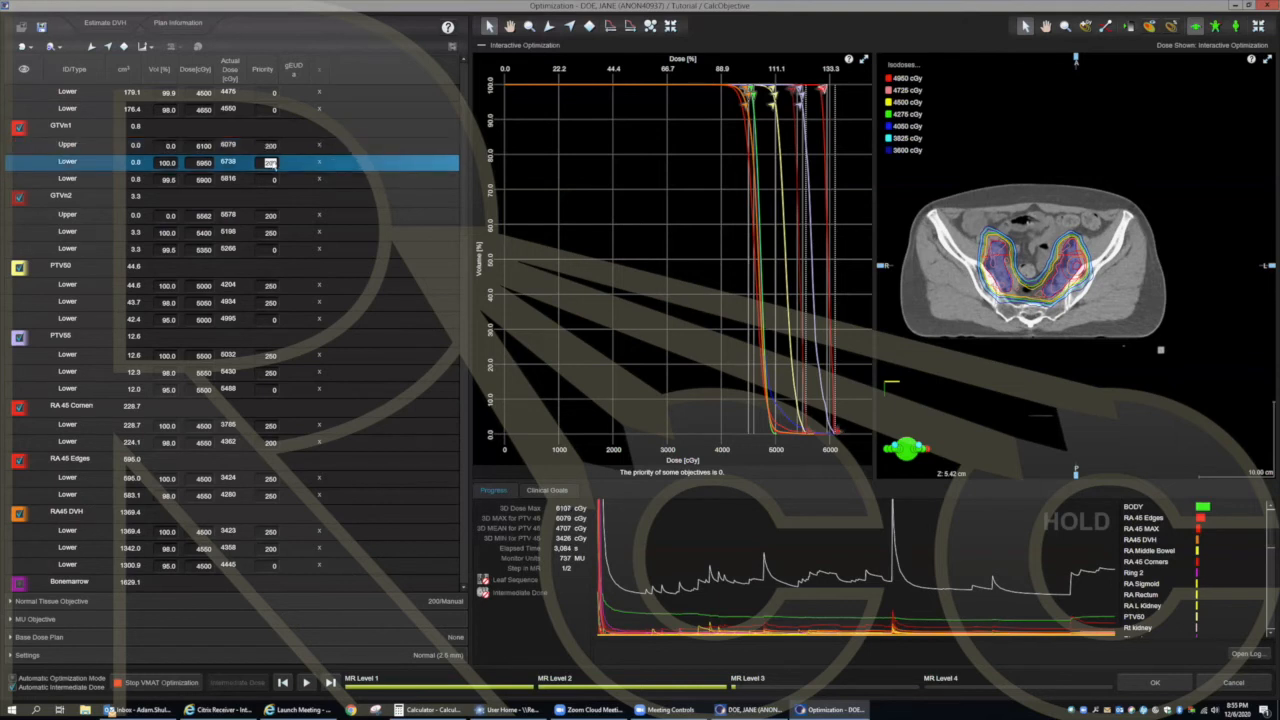
{"action": "type", "text": "500"}
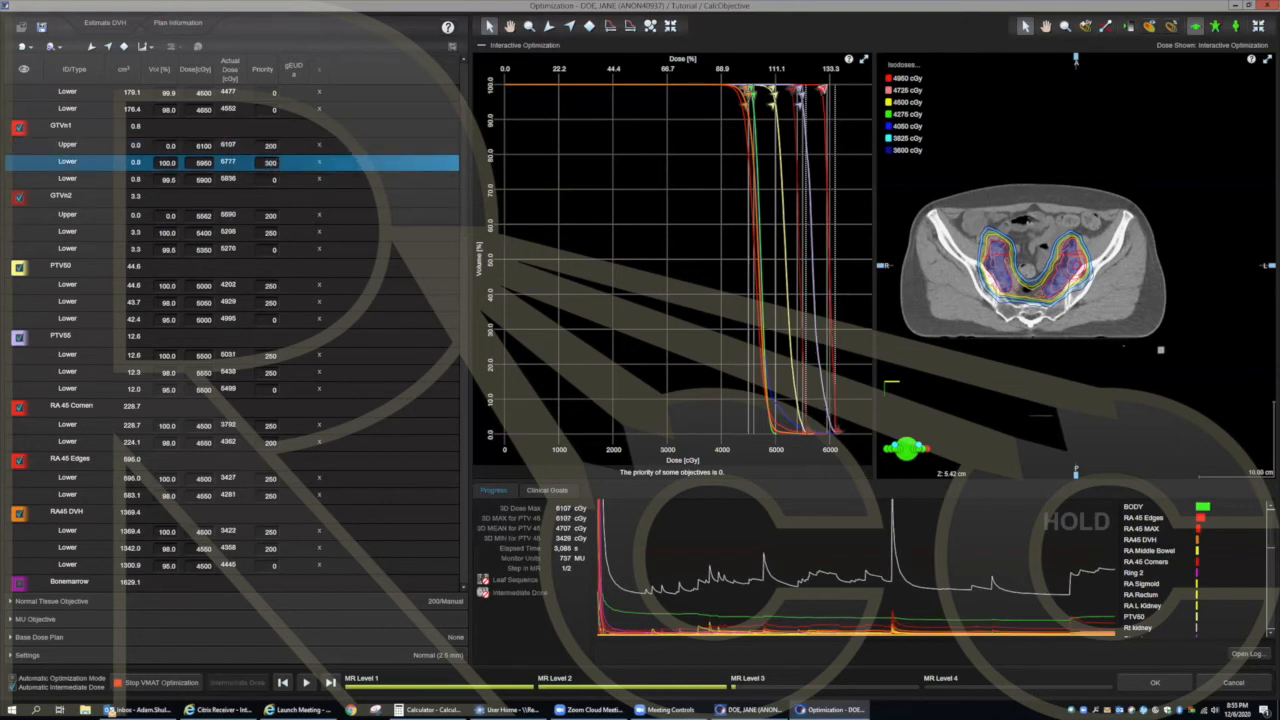
{"action": "left_click", "coordinate": [271, 233]}
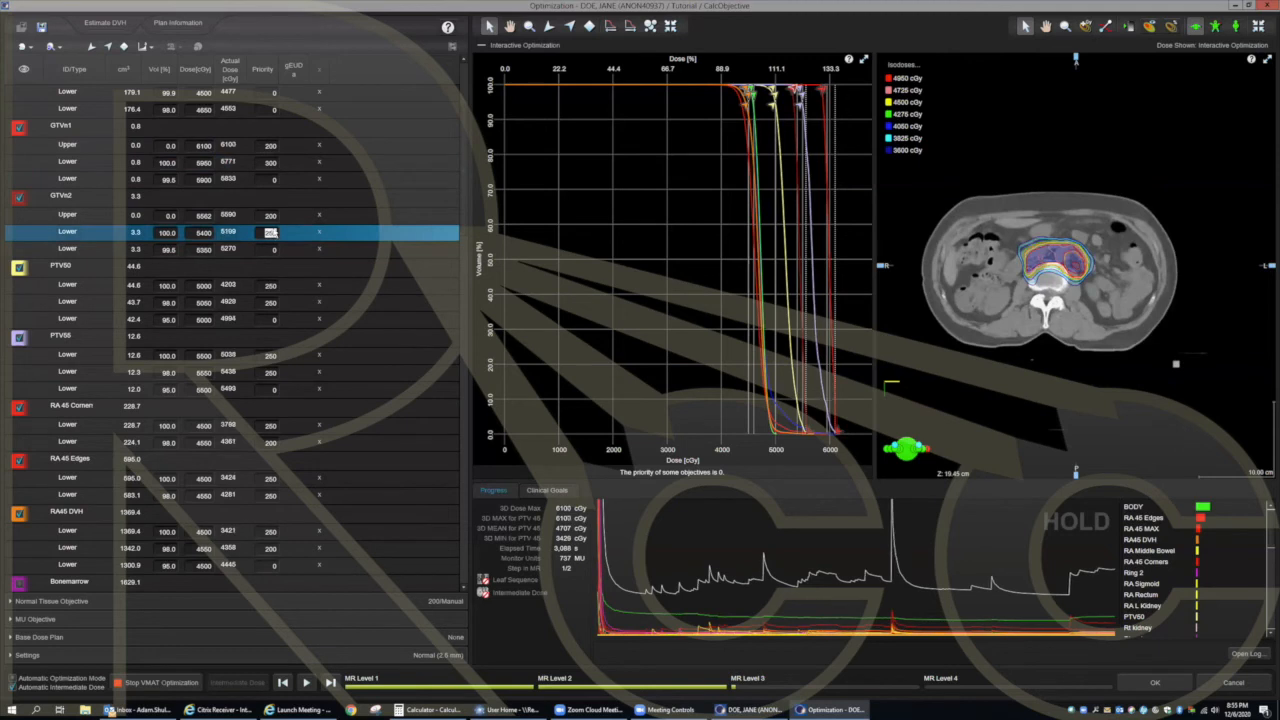
{"action": "type", "text": "3"}
{"action": "left_click", "coordinate": [270, 162]}
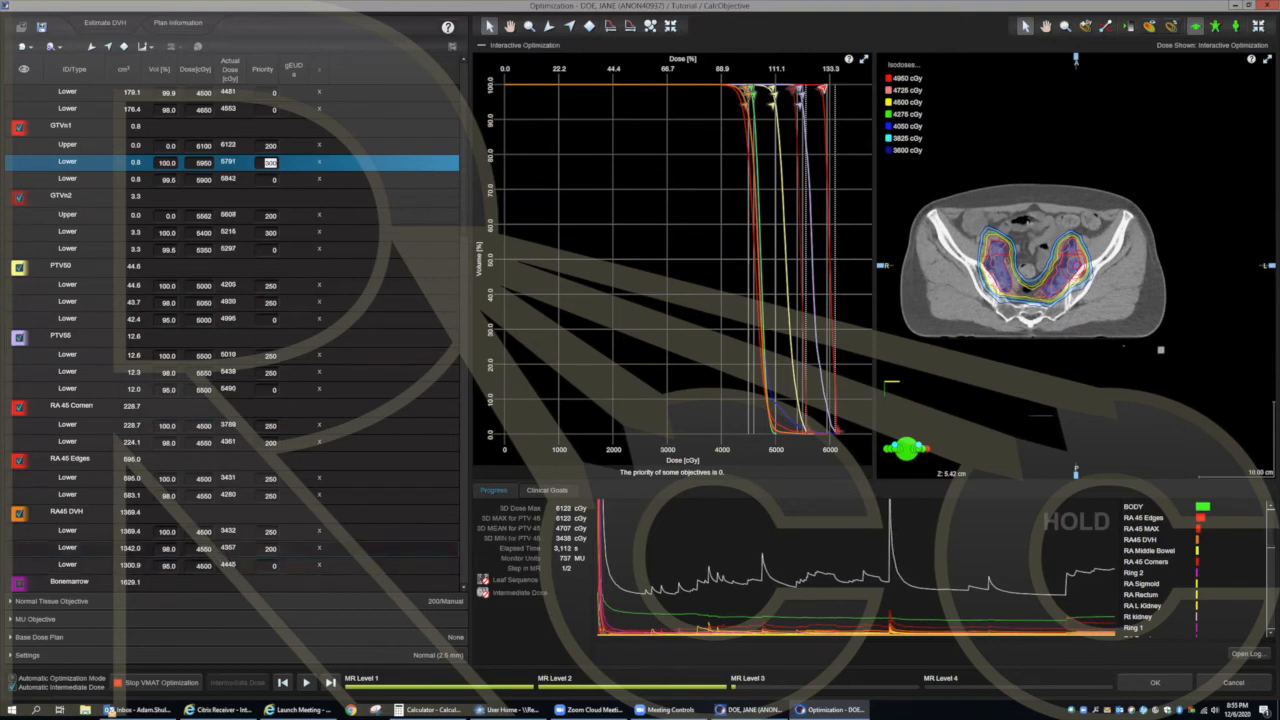
Step: Set the RA45 DVH lower objective doses to 4550 cGy at 100% volume and 4600 cGy at 98% volume
{"action": "scroll", "coordinate": [232, 340], "scroll_direction": "down", "scroll_amount": 1}
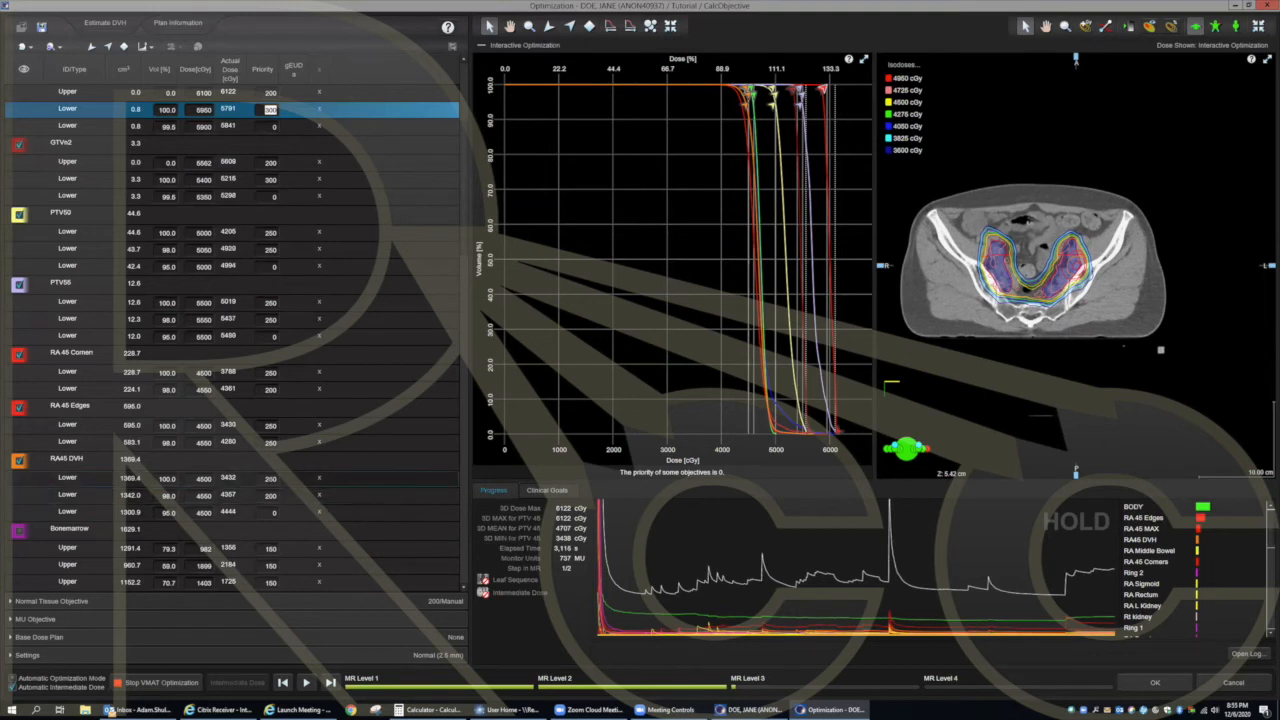
{"action": "left_click", "coordinate": [270, 496]}
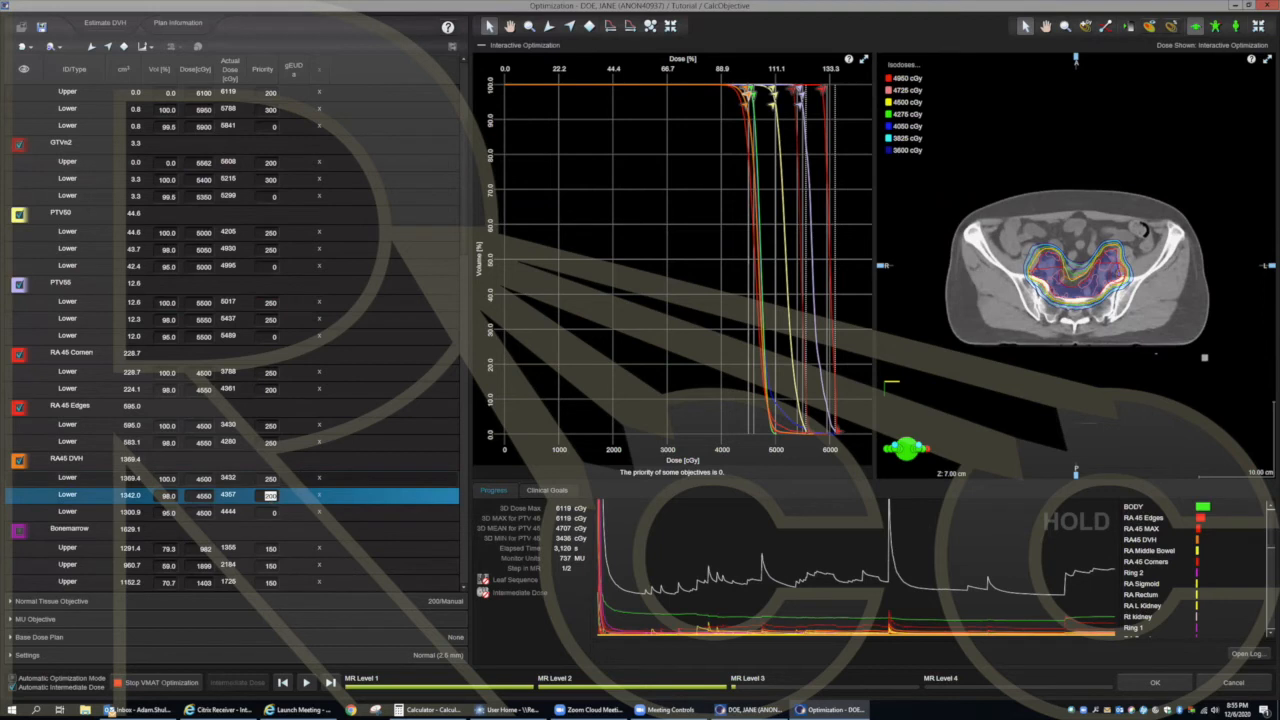
{"action": "left_click", "coordinate": [204, 480]}
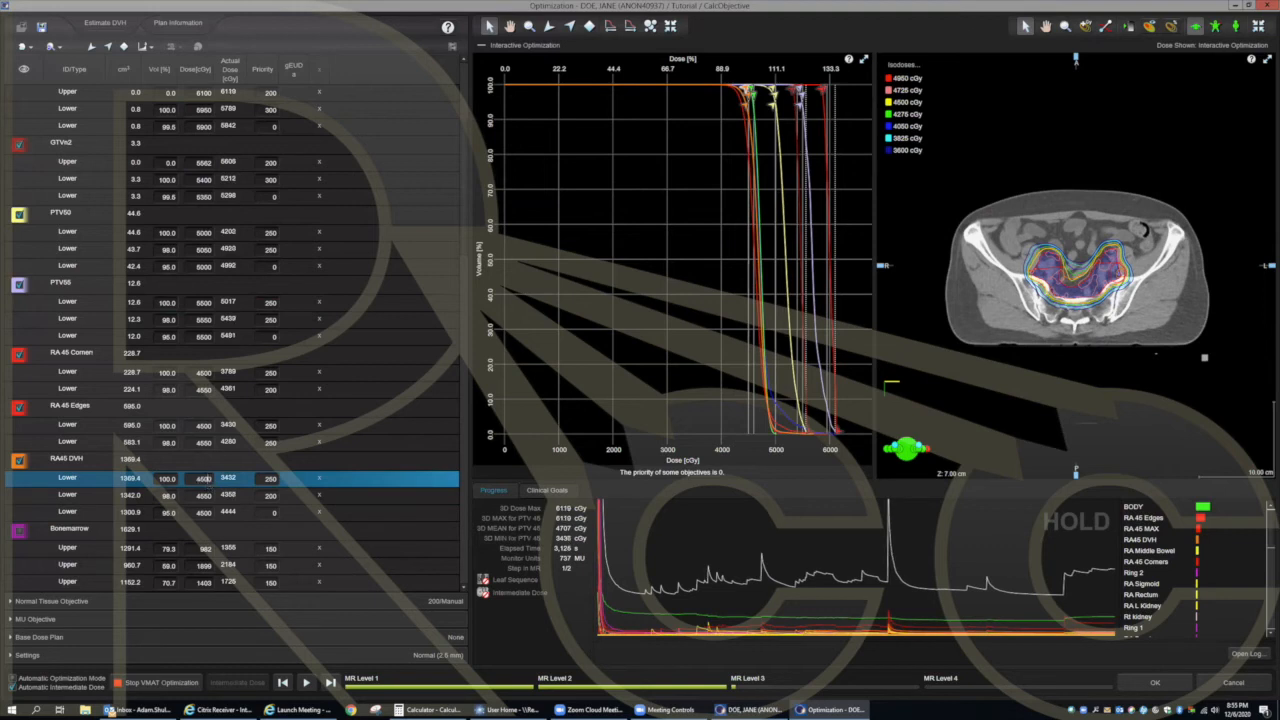
{"action": "key", "text": "BackSpace"}
{"action": "type", "text": "55"}
{"action": "left_click", "coordinate": [207, 495]}
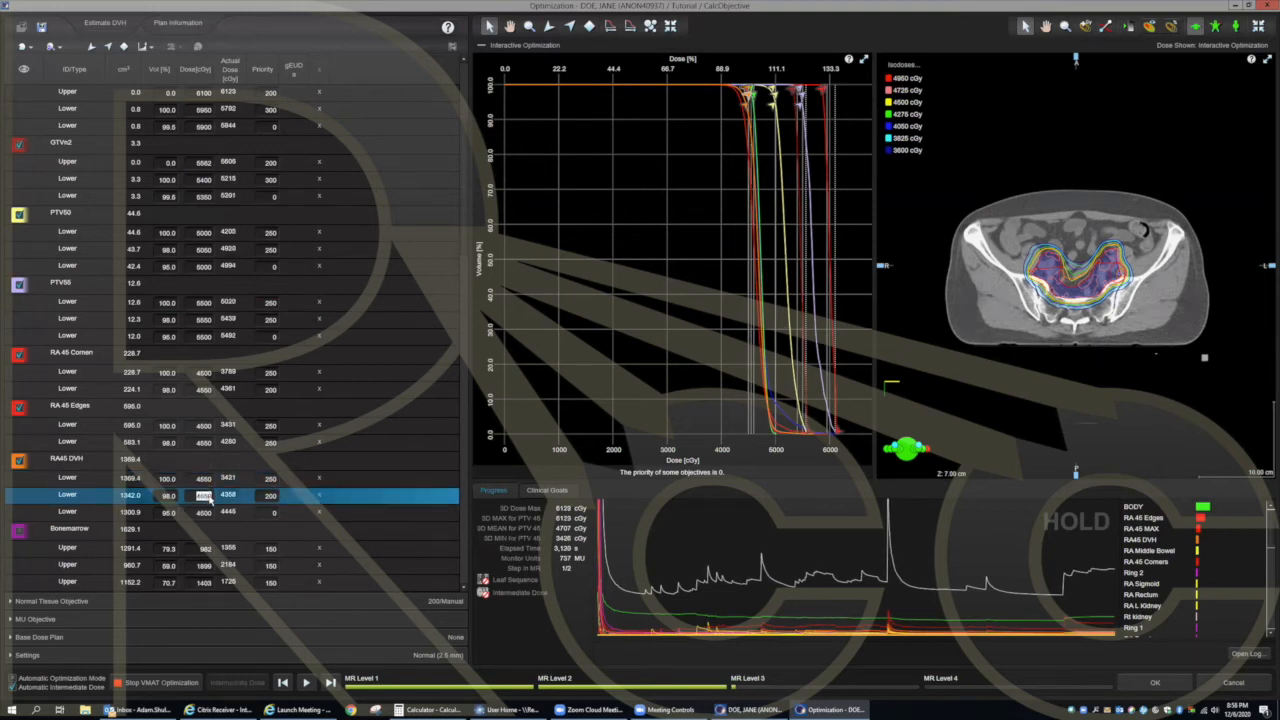
{"action": "type", "text": "44"}
{"action": "left_click", "coordinate": [205, 479]}
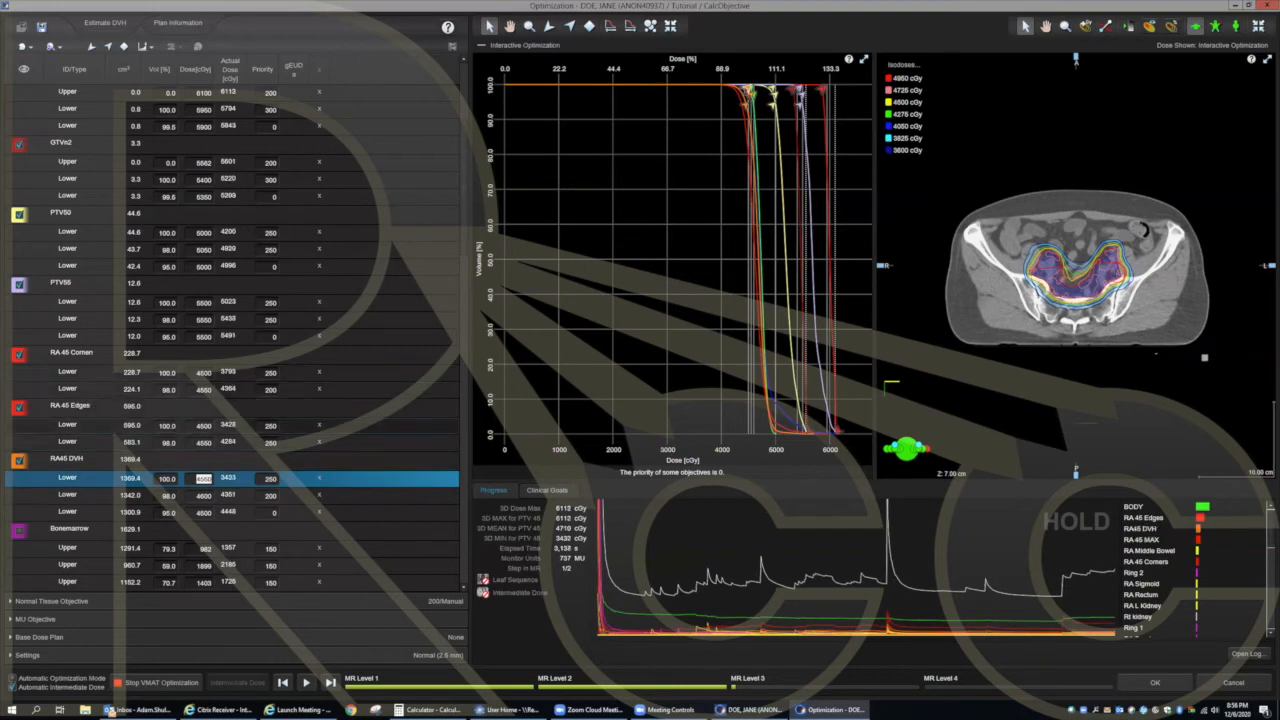
Step: Set the RA 45 Edges lower objective doses to 4550 cGy at 100% volume and 4600 cGy at 98% volume
{"action": "left_click", "coordinate": [207, 428]}
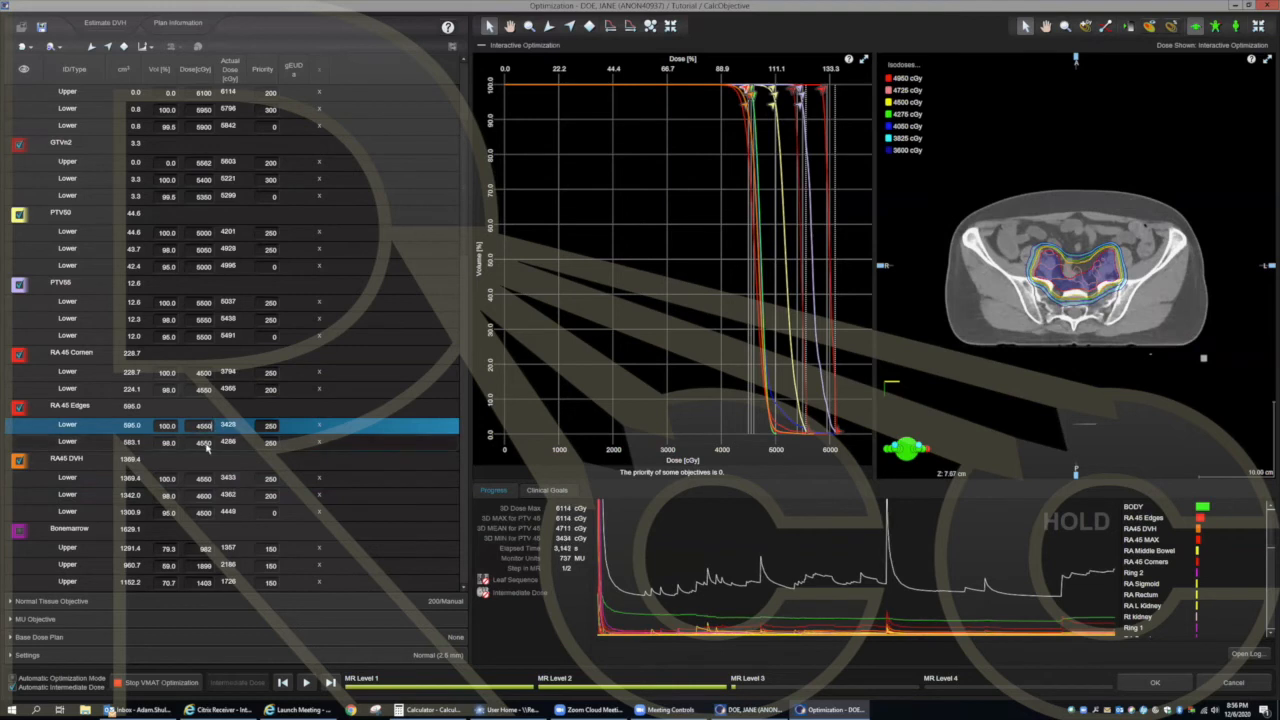
{"action": "left_click", "coordinate": [206, 444]}
{"action": "type", "text": "4600"}
{"action": "key", "text": "Return"}
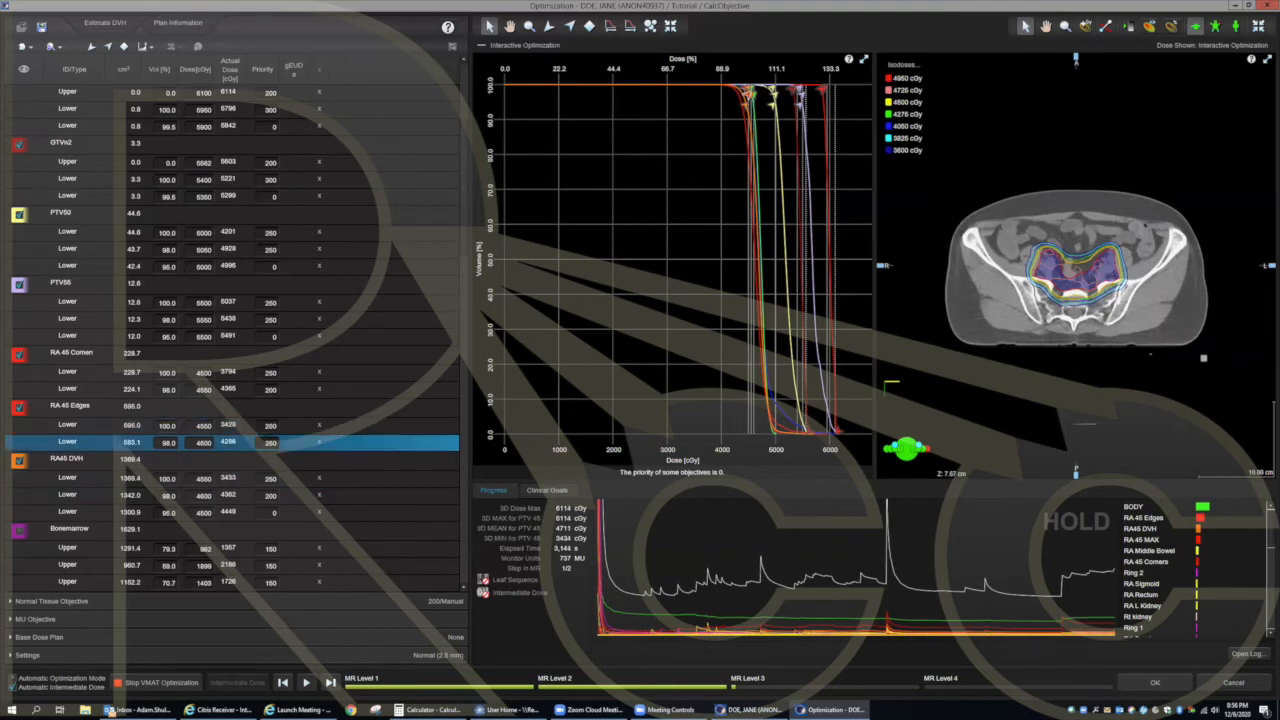
{"action": "left_click", "coordinate": [207, 426]}
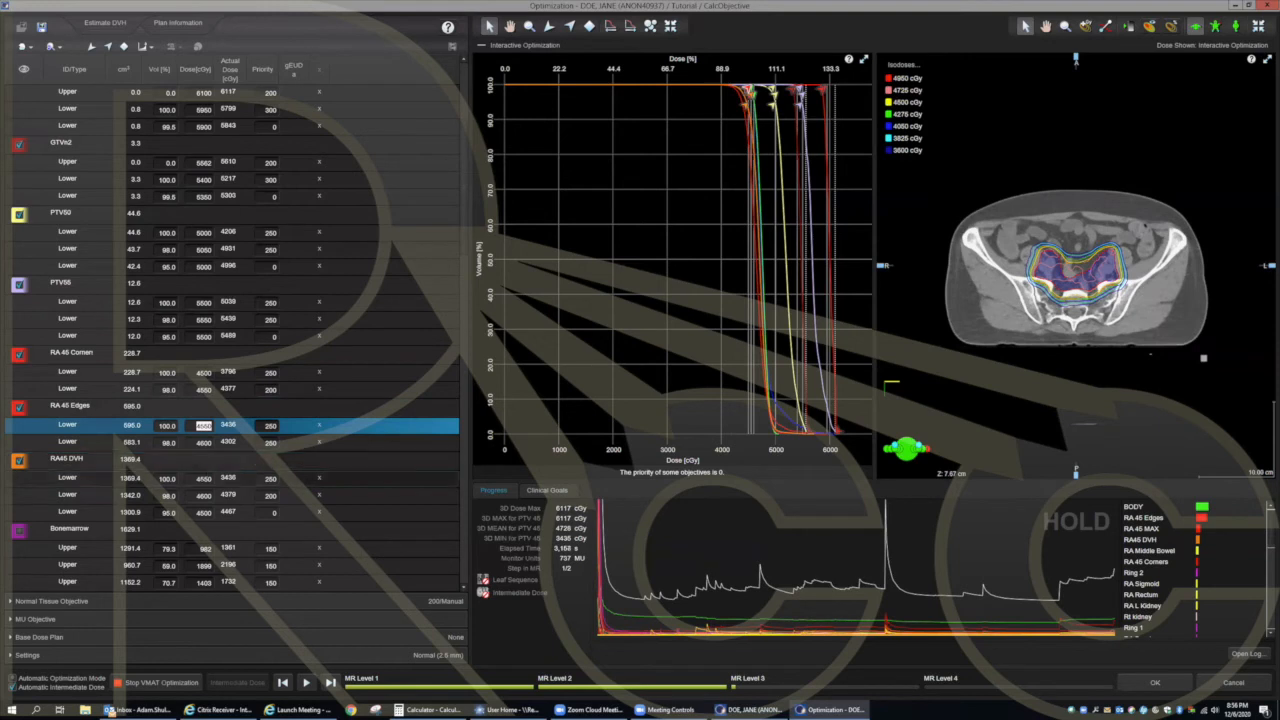
Step: Set the RA 45 Corners lower objective doses to 4550 cGy at 100% volume and 4600 cGy at 98% volume
{"action": "left_click", "coordinate": [203, 373]}
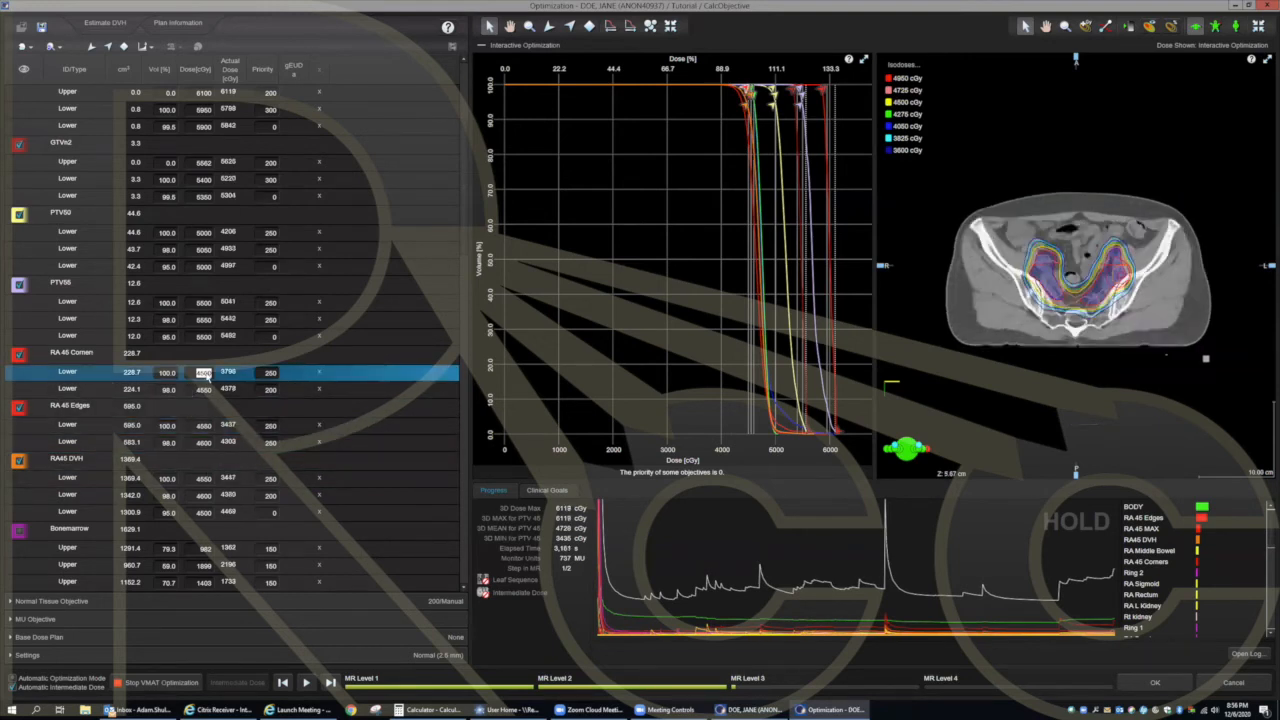
{"action": "type", "text": "455"}
{"action": "left_click", "coordinate": [203, 390]}
{"action": "type", "text": "4600"}
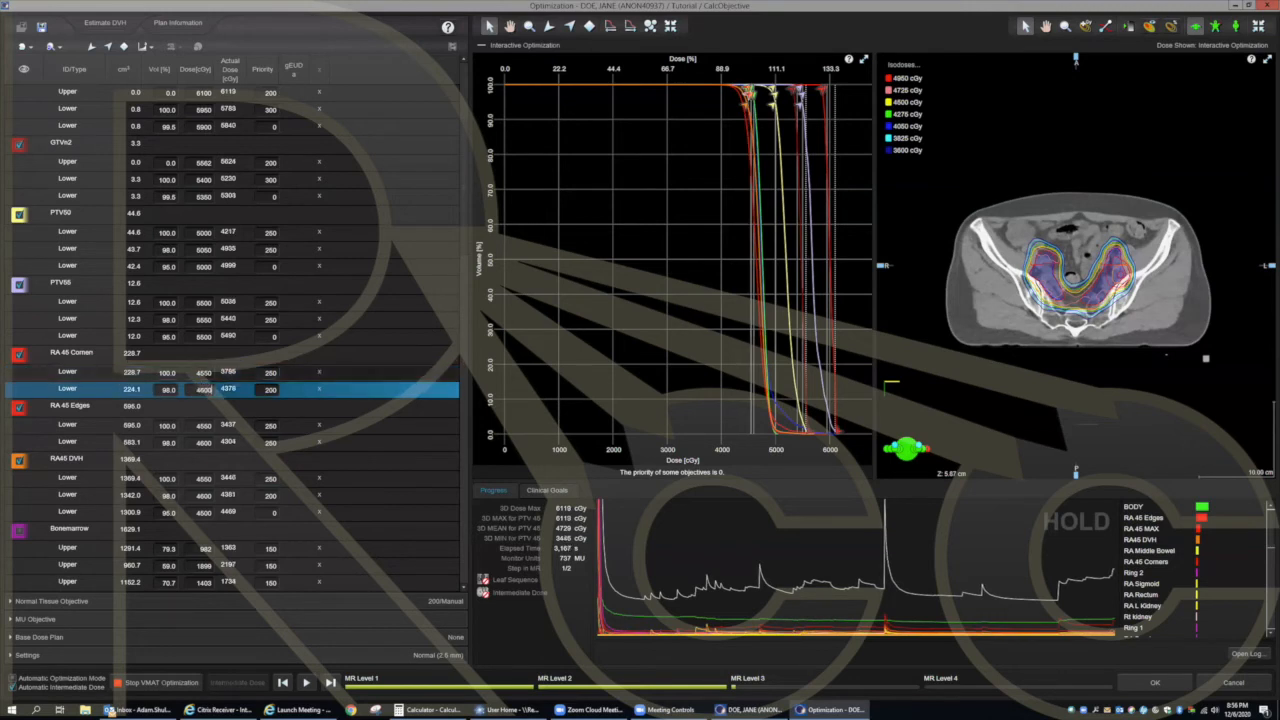
{"action": "left_click", "coordinate": [203, 372]}
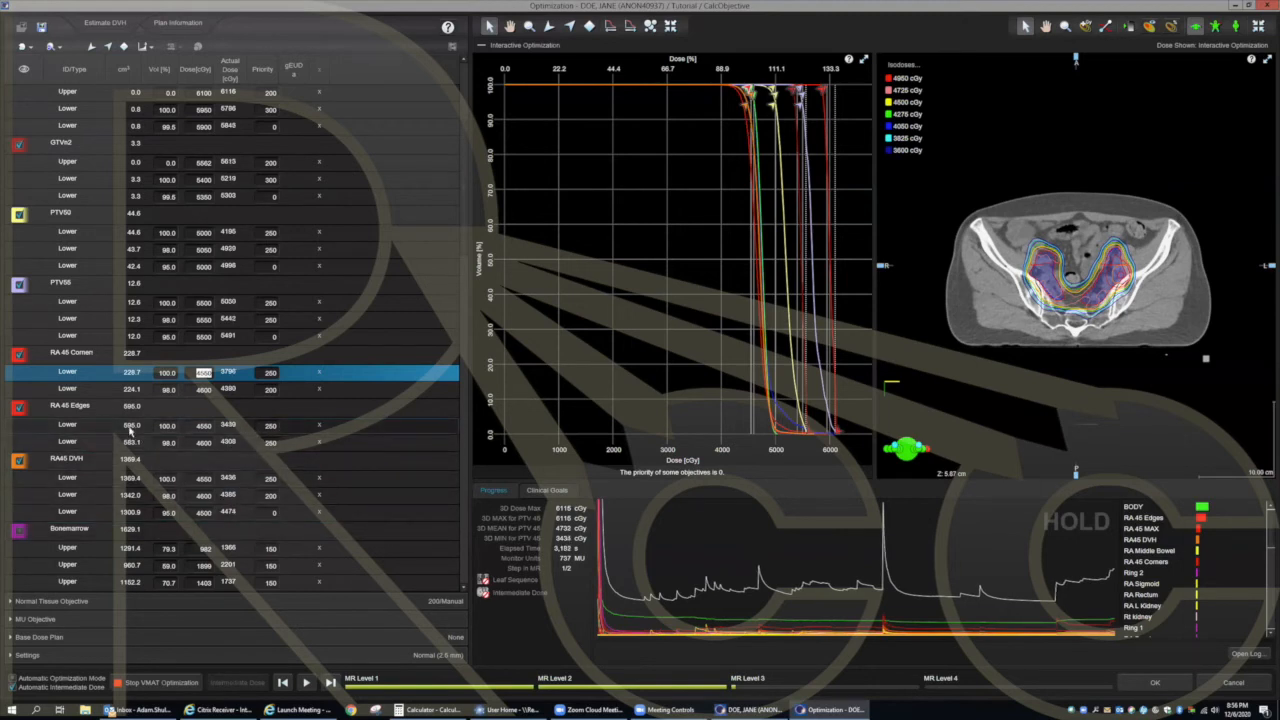
Step: Display the RA 45 MAX structure in the DVH plot and inspect the high-dose end of its curve
{"action": "scroll", "coordinate": [134, 441], "scroll_direction": "down", "scroll_amount": 2}
{"action": "scroll", "coordinate": [137, 450], "scroll_direction": "down", "scroll_amount": 2}
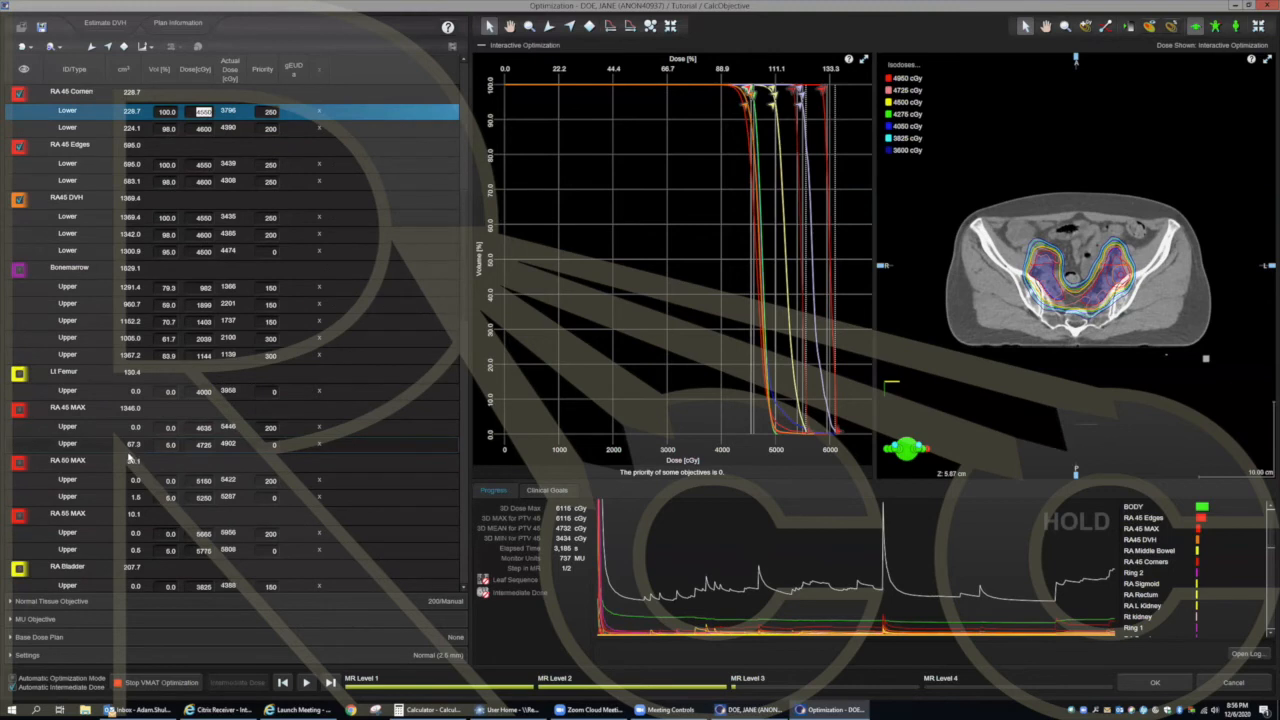
{"action": "left_click", "coordinate": [20, 412]}
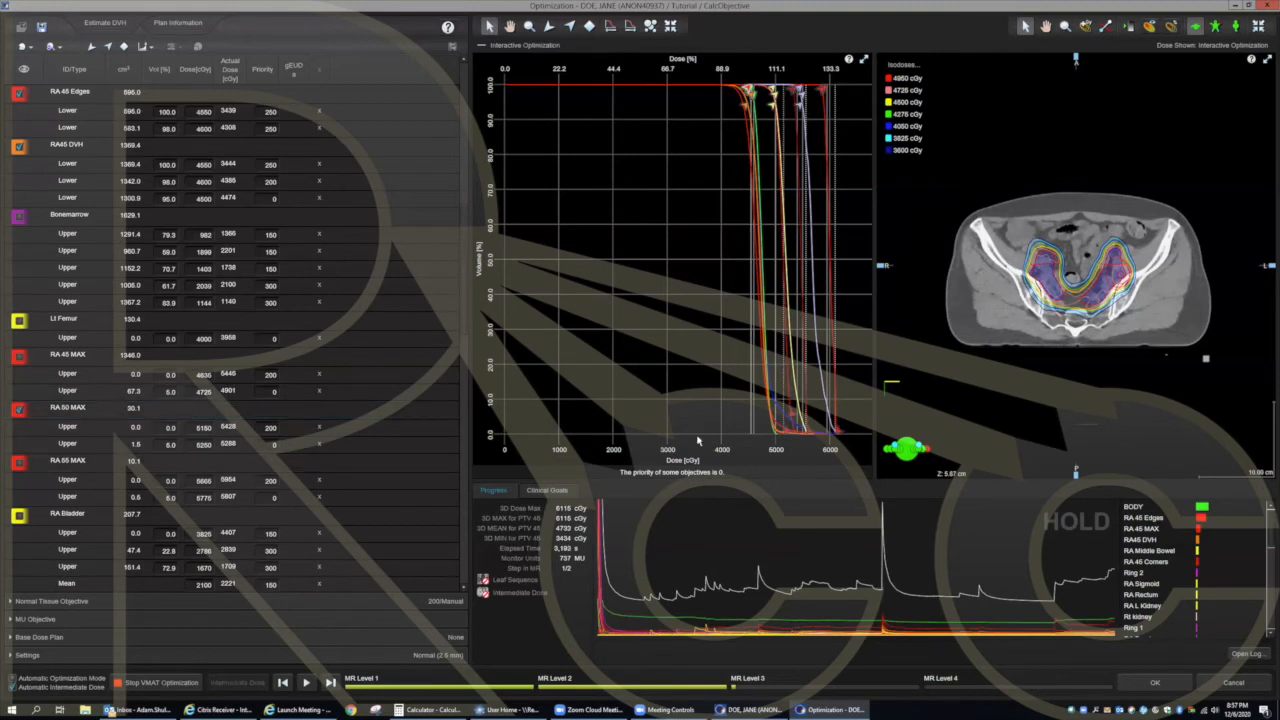
{"action": "mouse_move", "coordinate": [790, 420]}
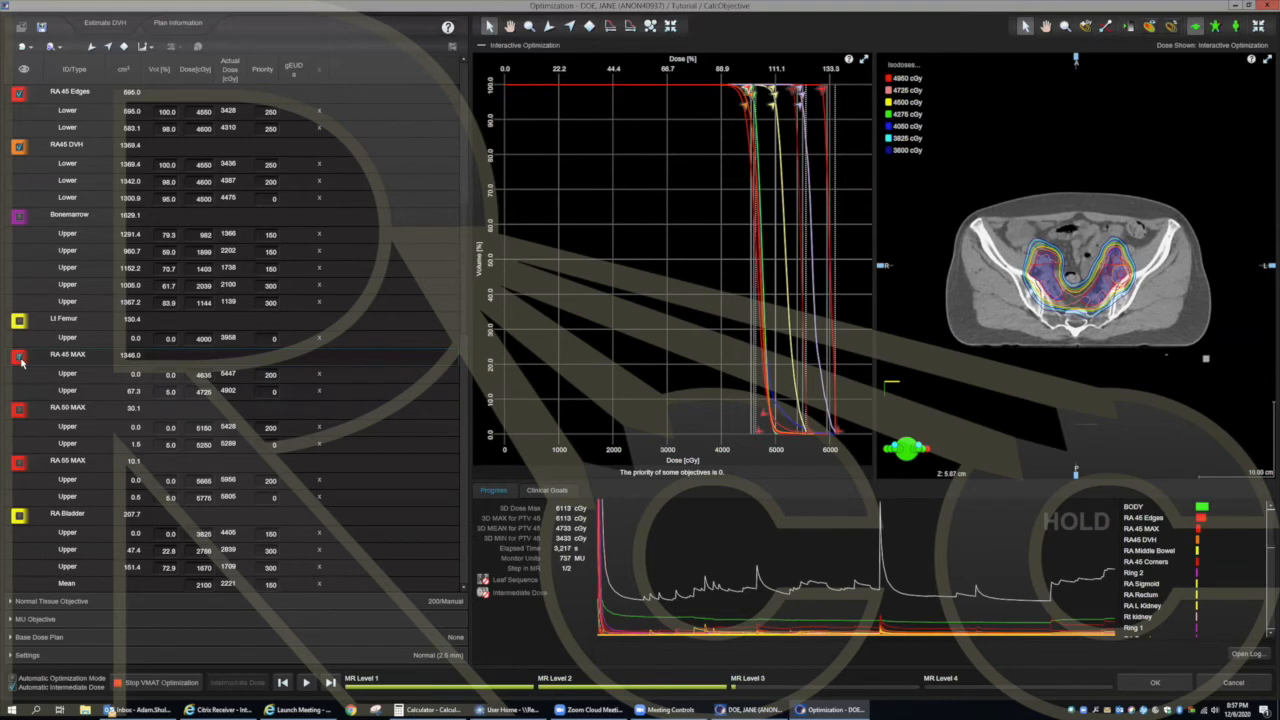
Step: Add an upper objective to RA 45 MAX and set its dose to 4900 cGy
{"action": "left_click", "coordinate": [55, 355]}
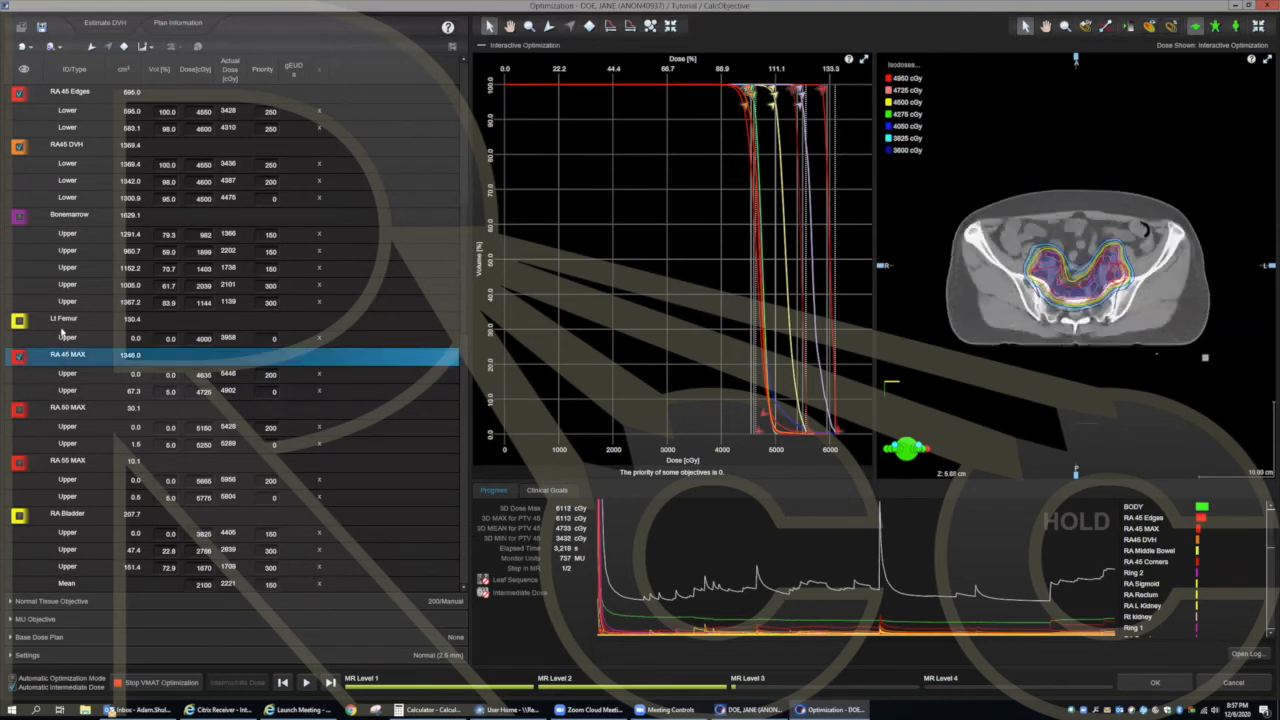
{"action": "left_click", "coordinate": [89, 47]}
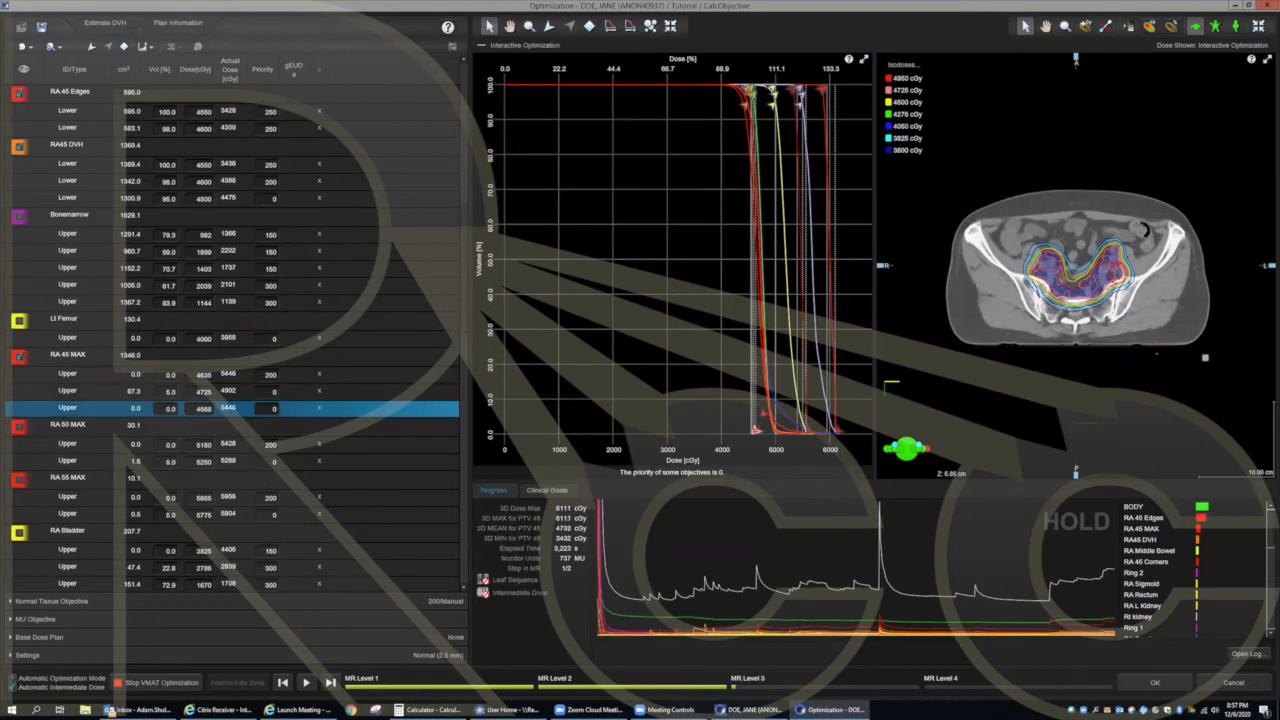
{"action": "left_click", "coordinate": [201, 409]}
{"action": "type", "text": "4"}
{"action": "left_click", "coordinate": [171, 409]}
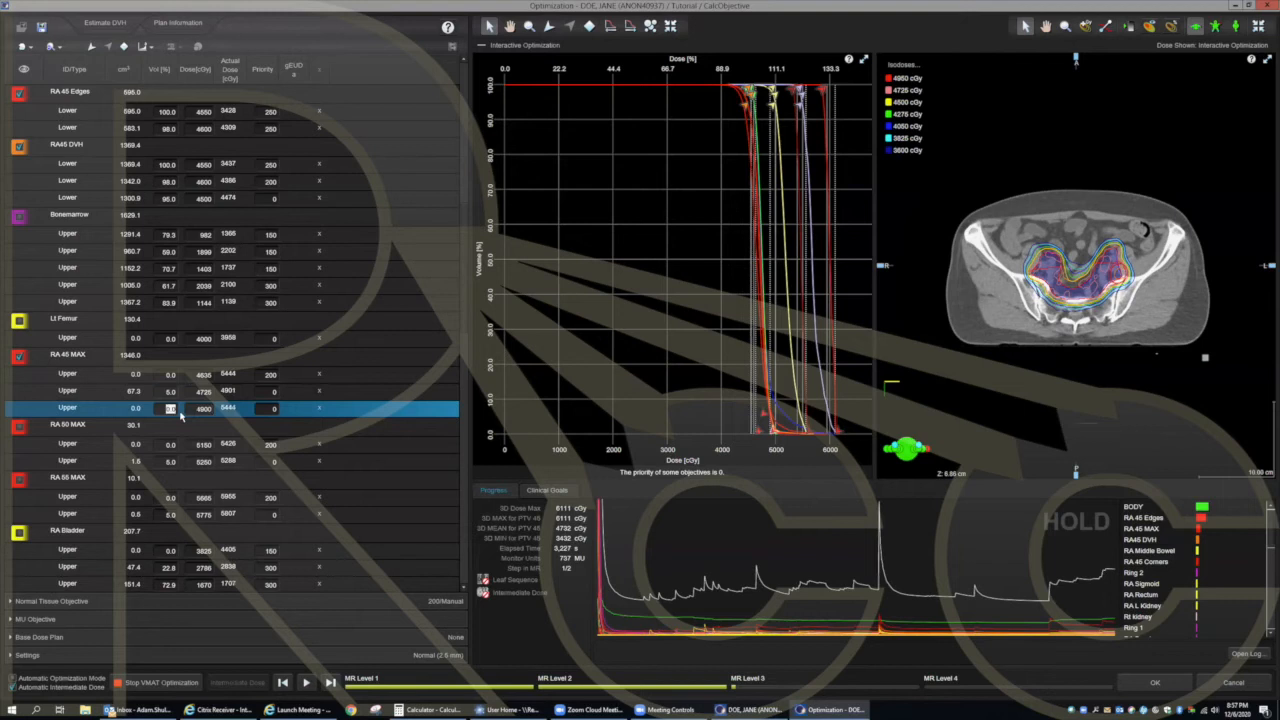
Step: Switch to Calculator to work out 4900/4500, then return to the plan optimization
{"action": "left_click", "coordinate": [430, 709]}
{"action": "type", "text": "4900/4500"}
{"action": "key", "text": "Return"}
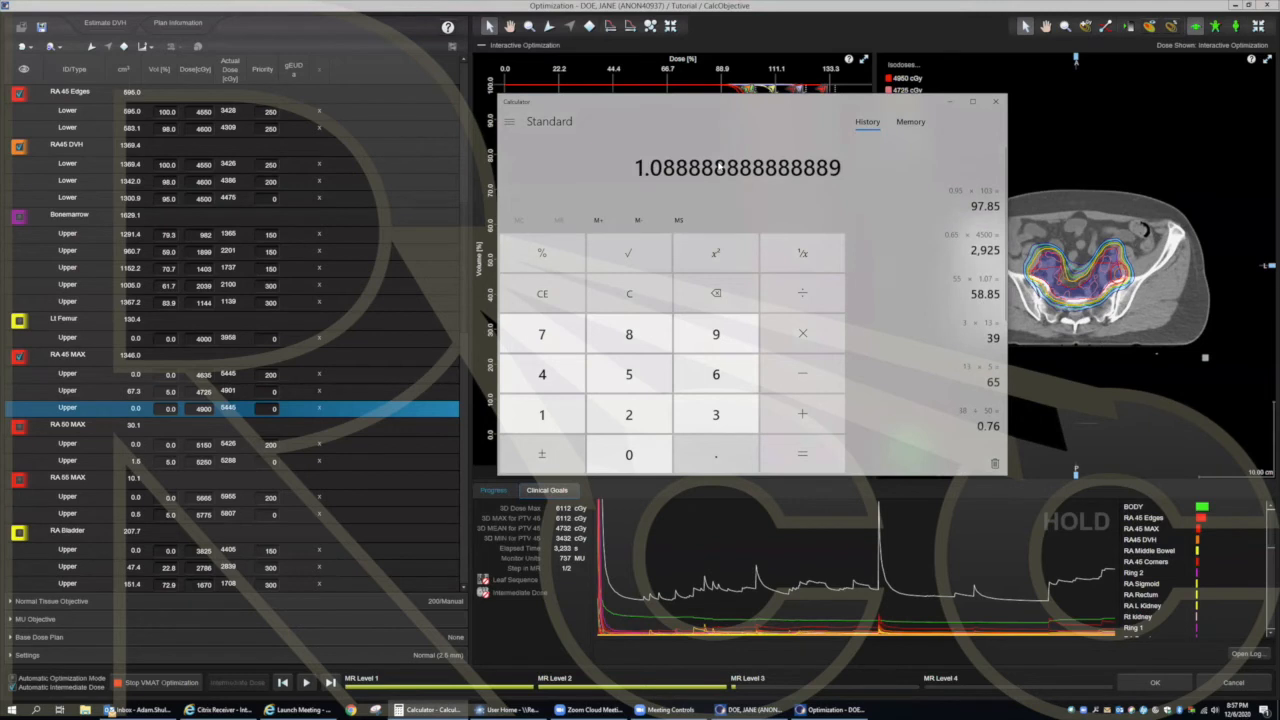
{"action": "left_click", "coordinate": [949, 101]}
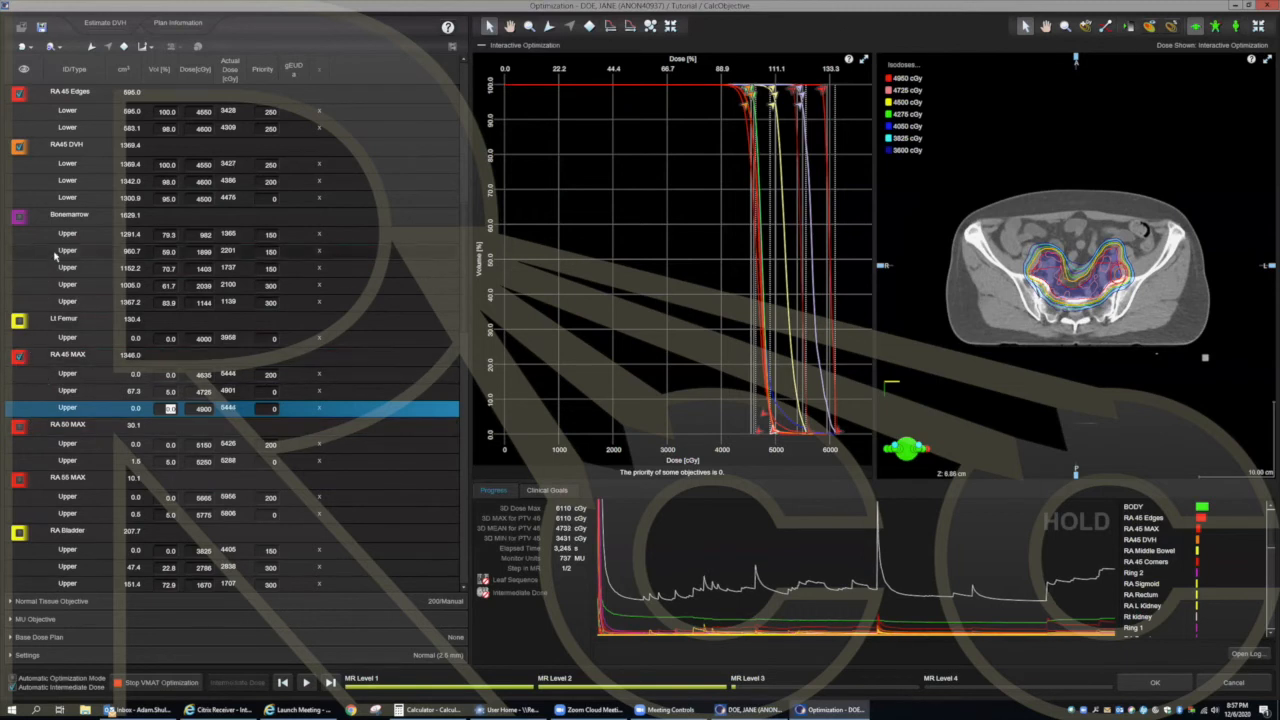
Step: Hide the RA 45 Corners, RA 45 Edges, RA45 DVH, CTVPrimary and CTV 45 structures from the DVH plot
{"action": "scroll", "coordinate": [20, 255], "scroll_direction": "up", "scroll_amount": 2}
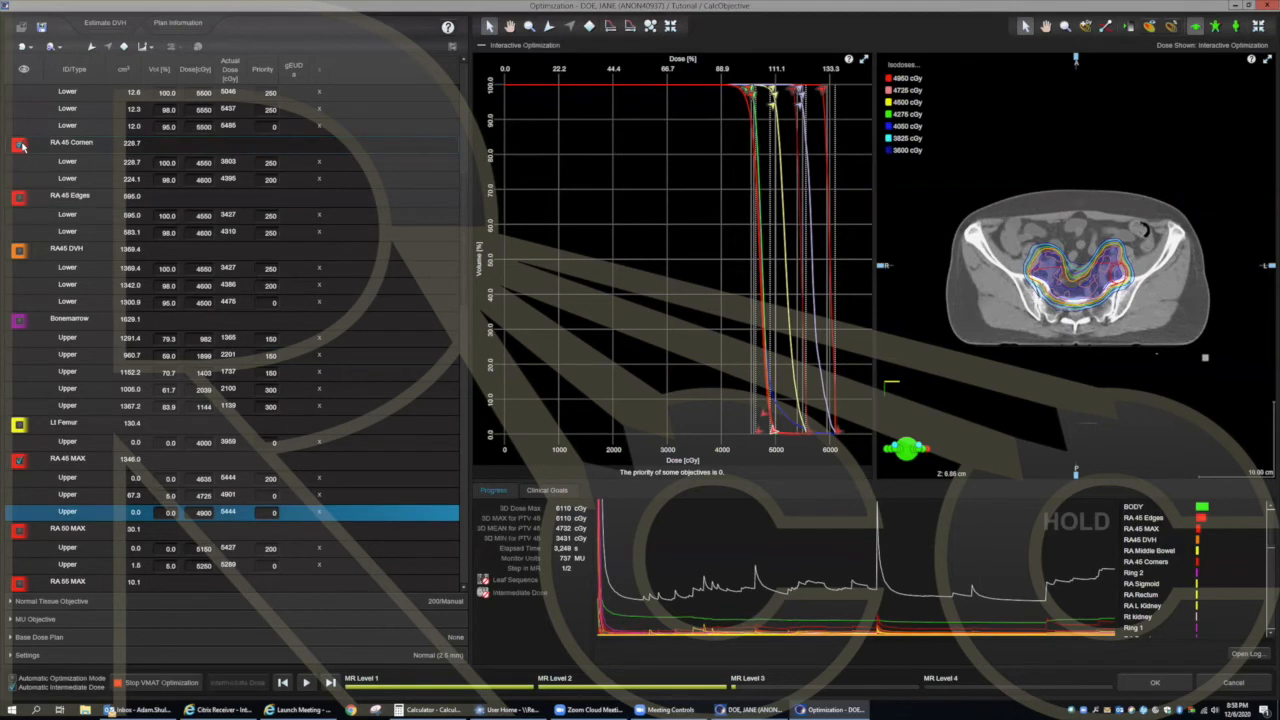
{"action": "scroll", "coordinate": [120, 238], "scroll_direction": "up", "scroll_amount": 5}
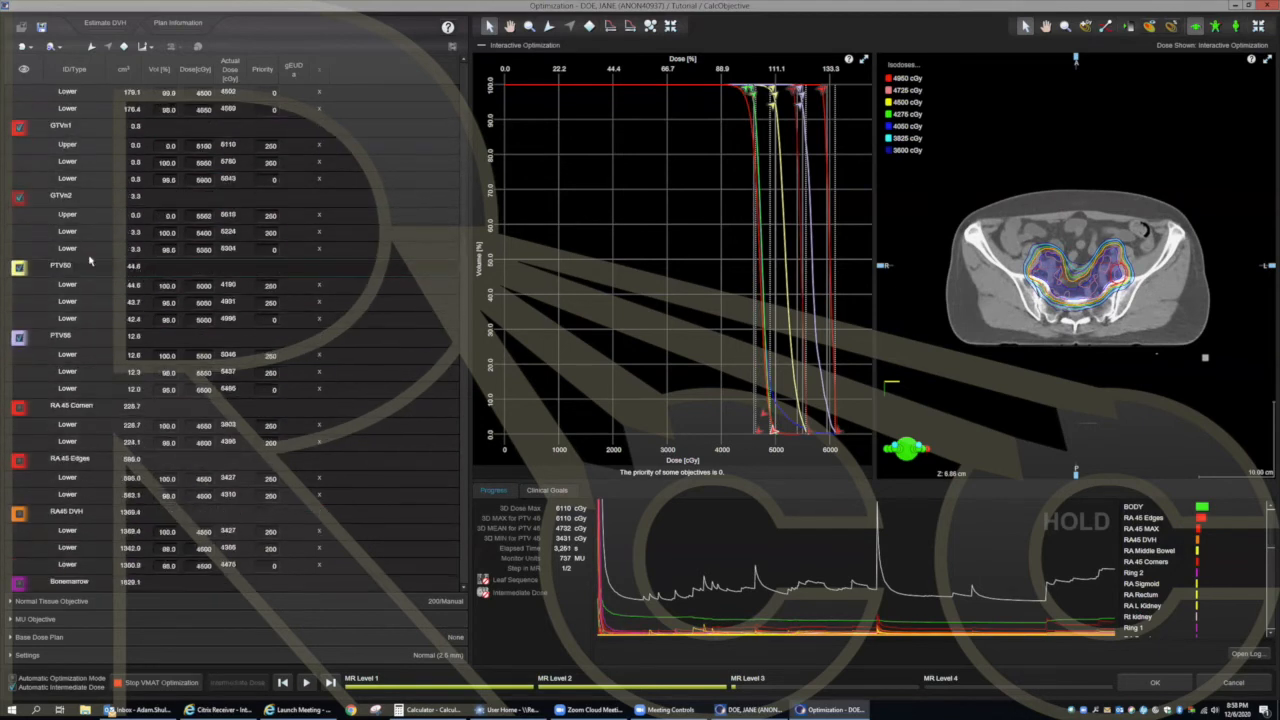
{"action": "scroll", "coordinate": [35, 220], "scroll_direction": "up", "scroll_amount": 2}
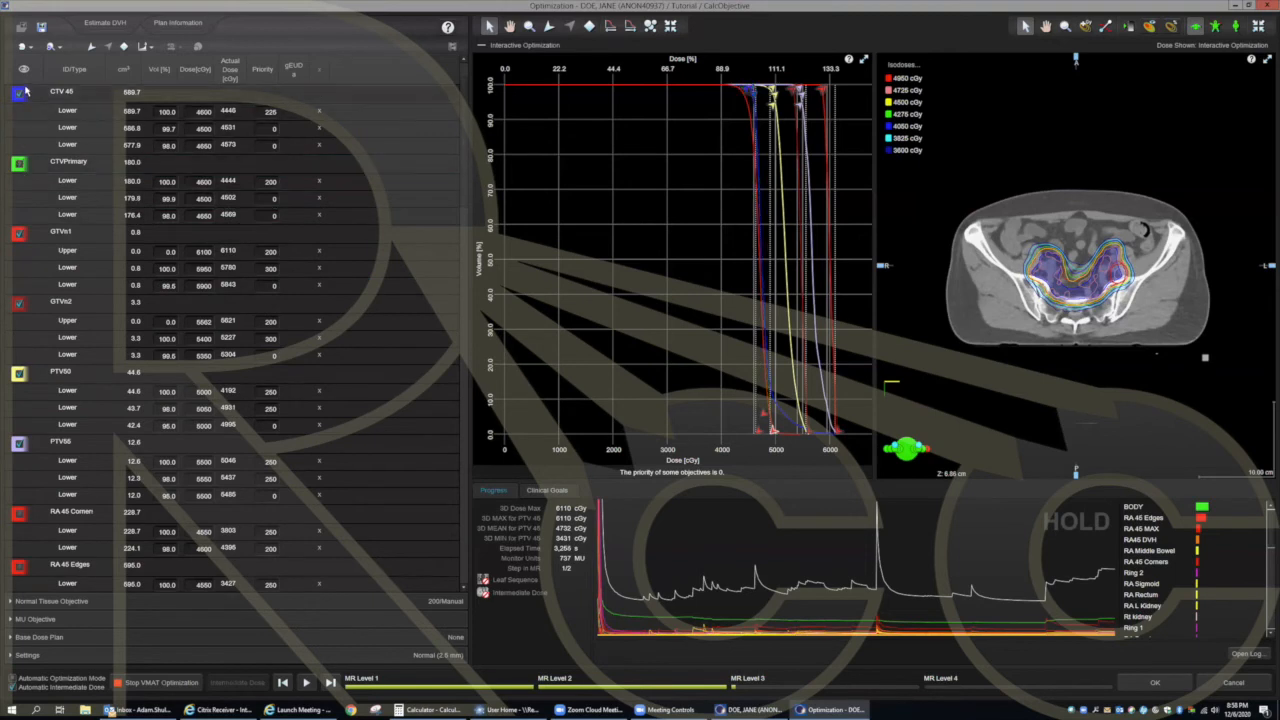
{"action": "left_click", "coordinate": [21, 93]}
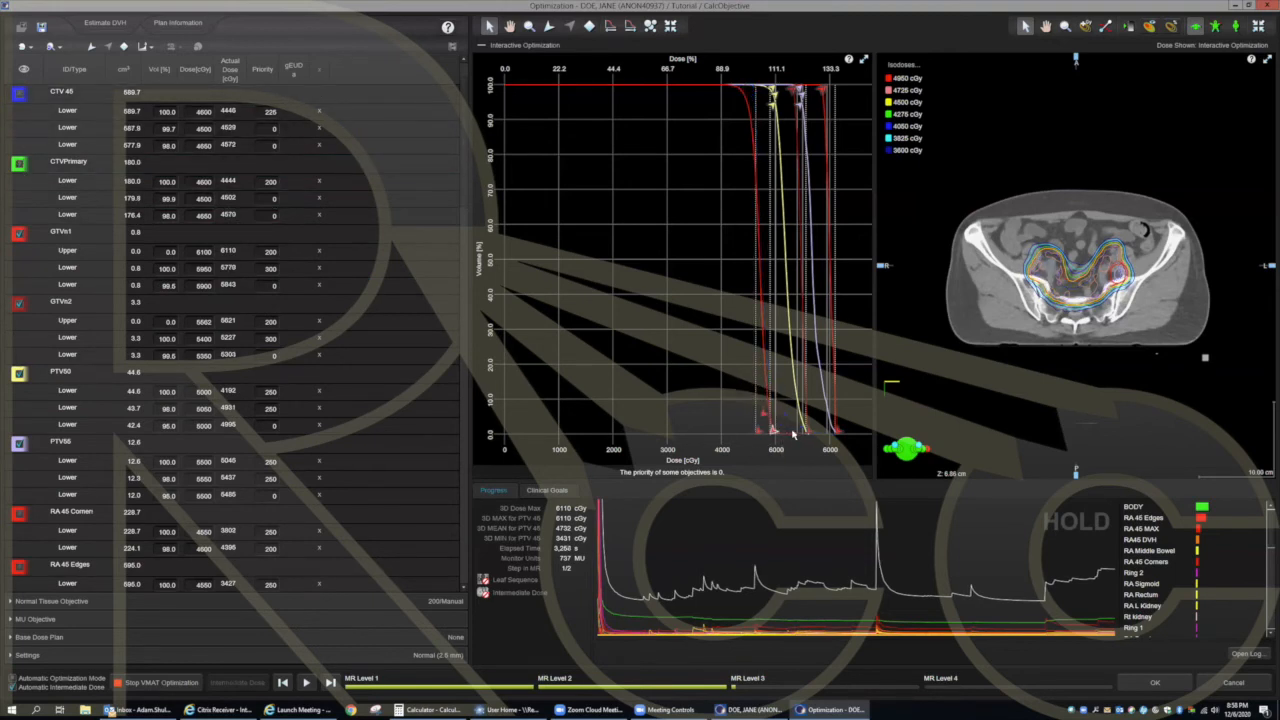
{"action": "mouse_move", "coordinate": [772, 432]}
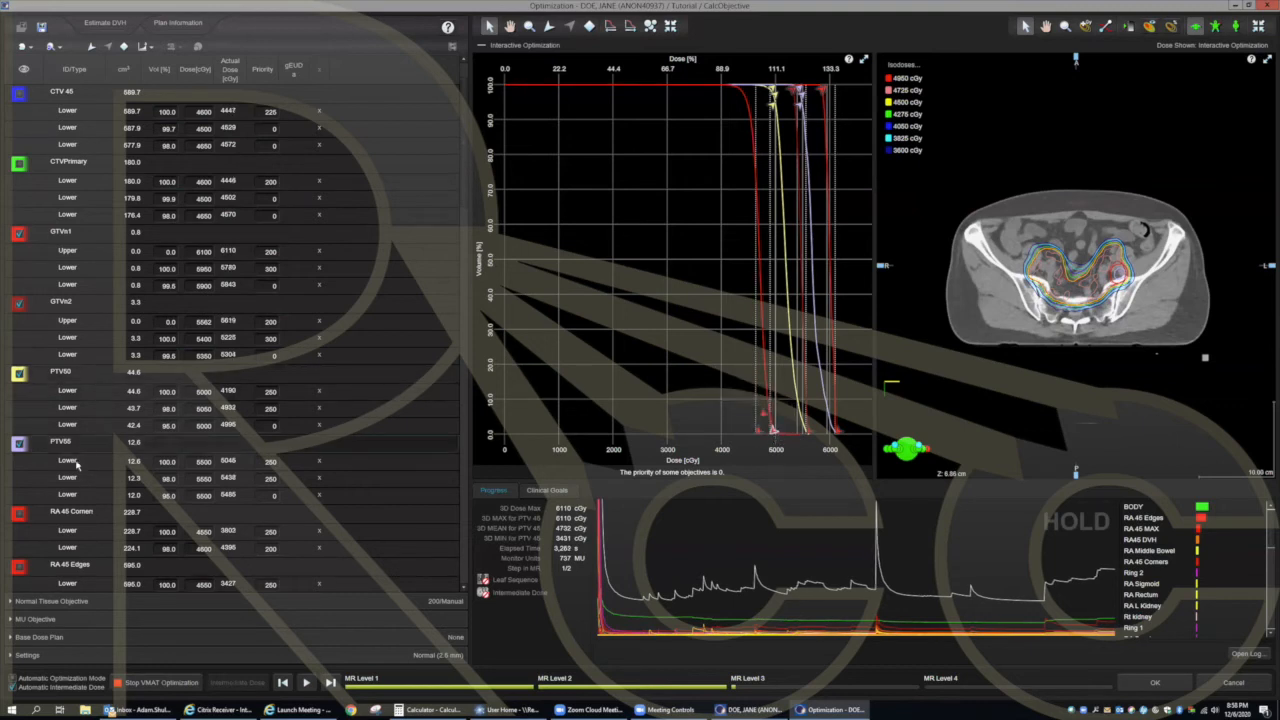
Step: Set the RA 45 MAX upper objective priorities to 400 for 4900 cGy and 250 for 4725 cGy at 5% volume
{"action": "scroll", "coordinate": [107, 510], "scroll_direction": "down", "scroll_amount": 3}
{"action": "scroll", "coordinate": [102, 500], "scroll_direction": "down", "scroll_amount": 3}
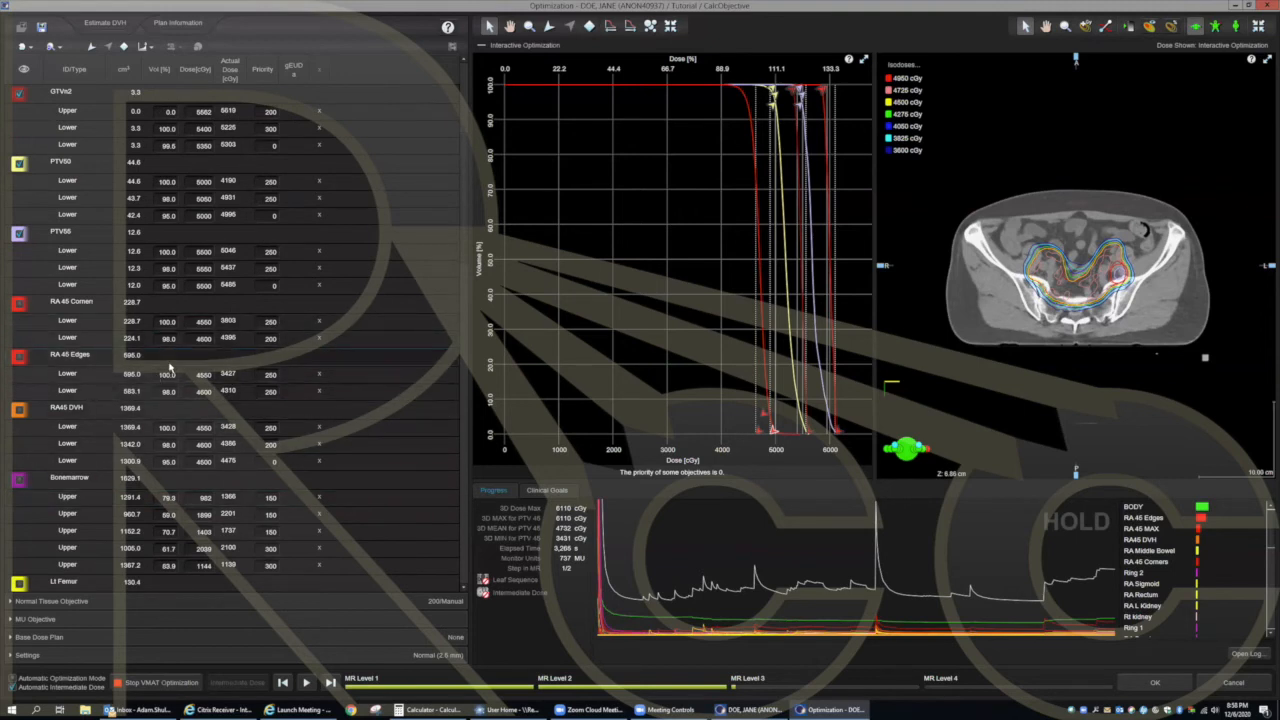
{"action": "scroll", "coordinate": [90, 450], "scroll_direction": "down", "scroll_amount": 5}
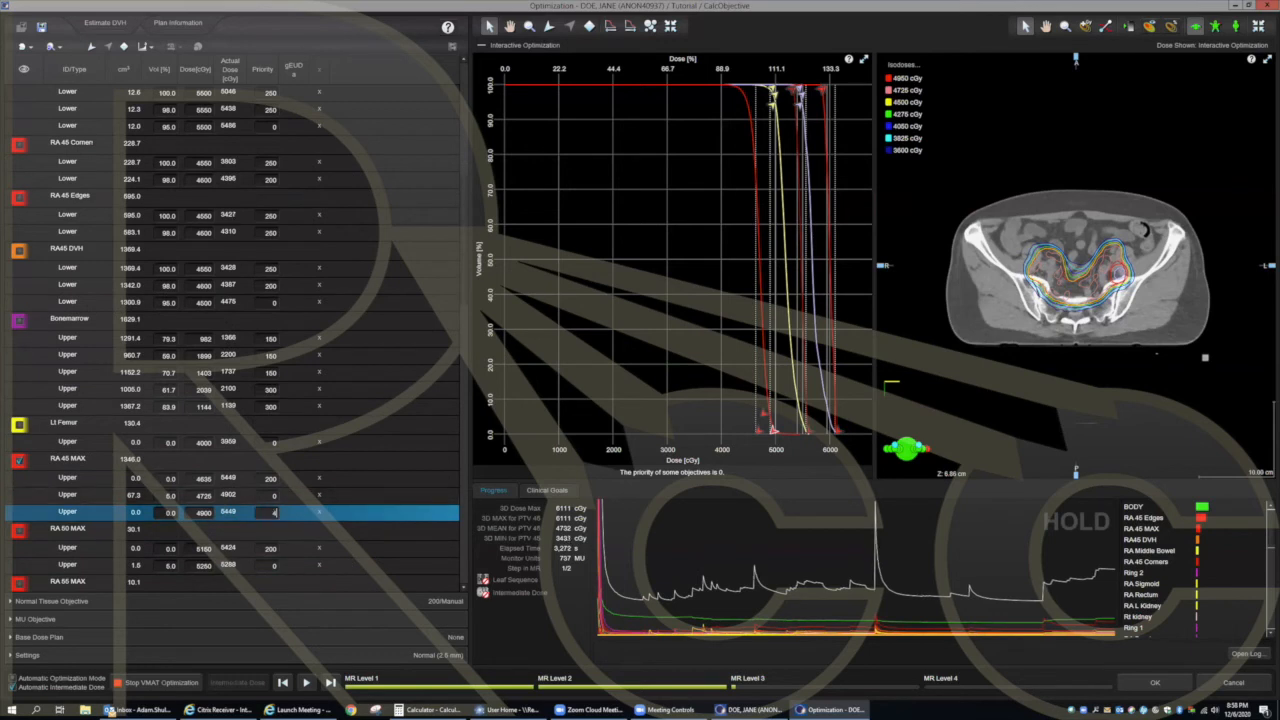
{"action": "left_click", "coordinate": [267, 478]}
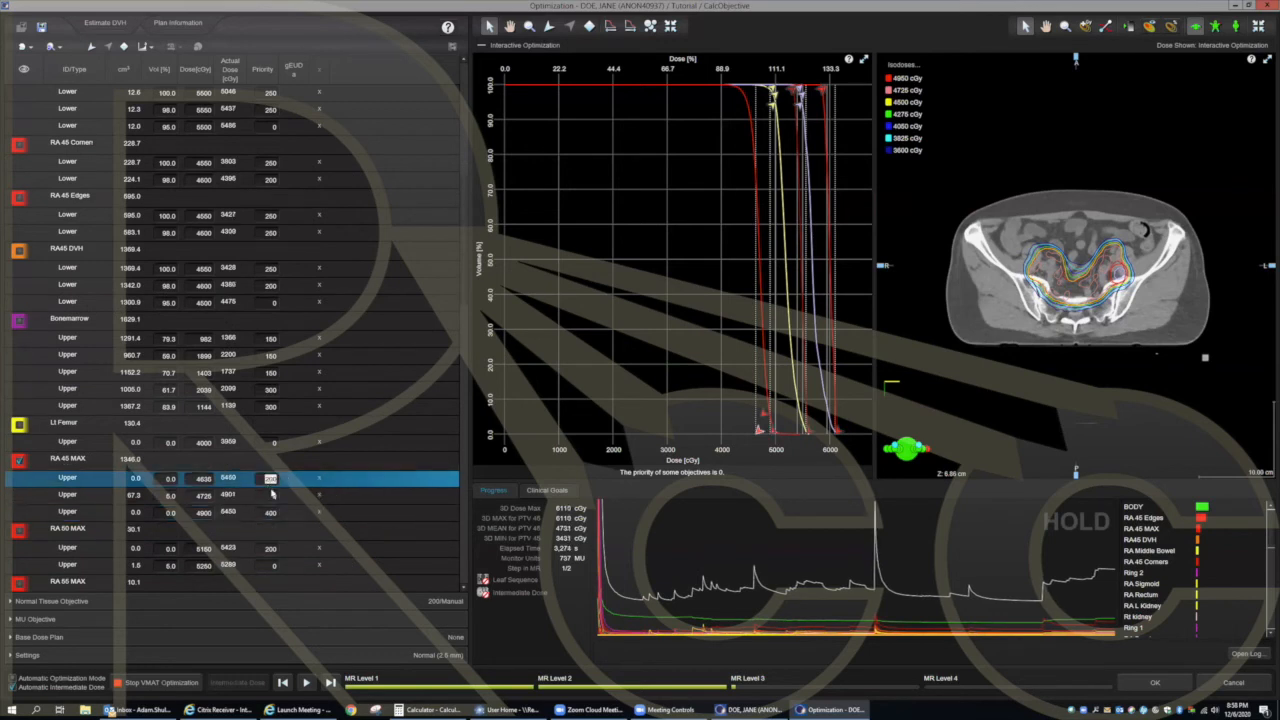
{"action": "left_click", "coordinate": [267, 512]}
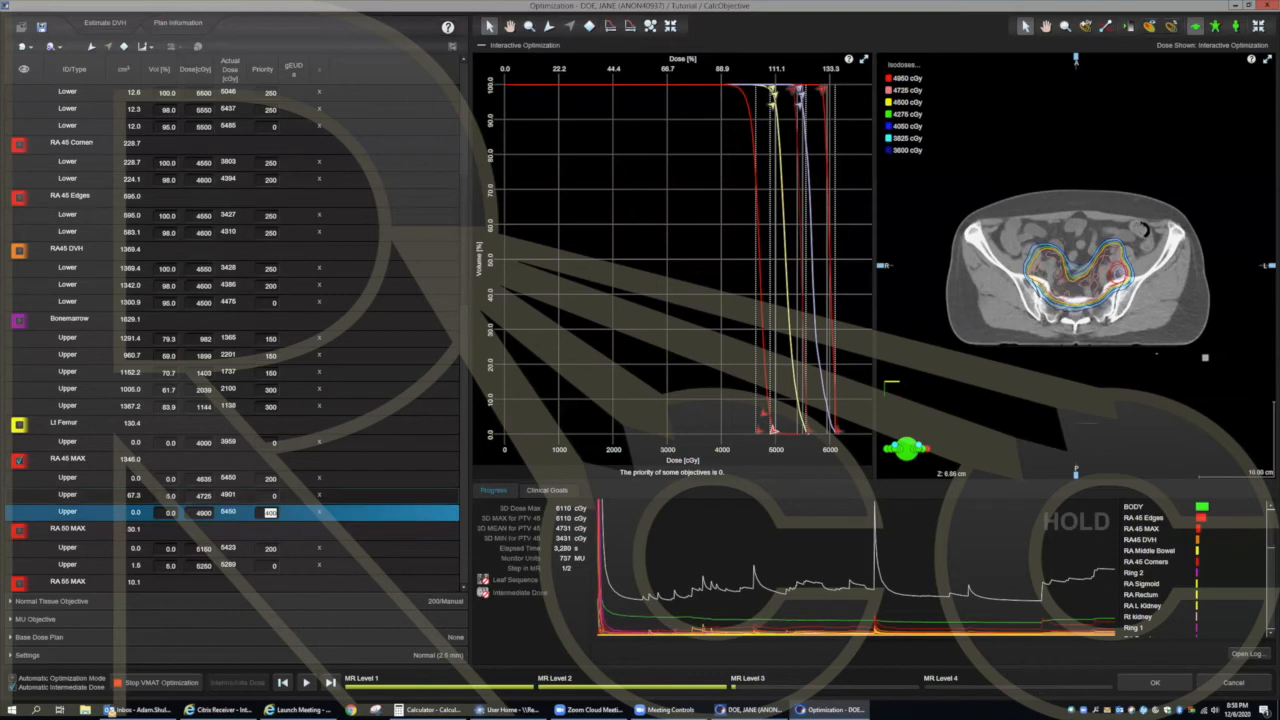
{"action": "left_click", "coordinate": [167, 495]}
{"action": "key", "text": "Tab"}
{"action": "key", "text": "Tab"}
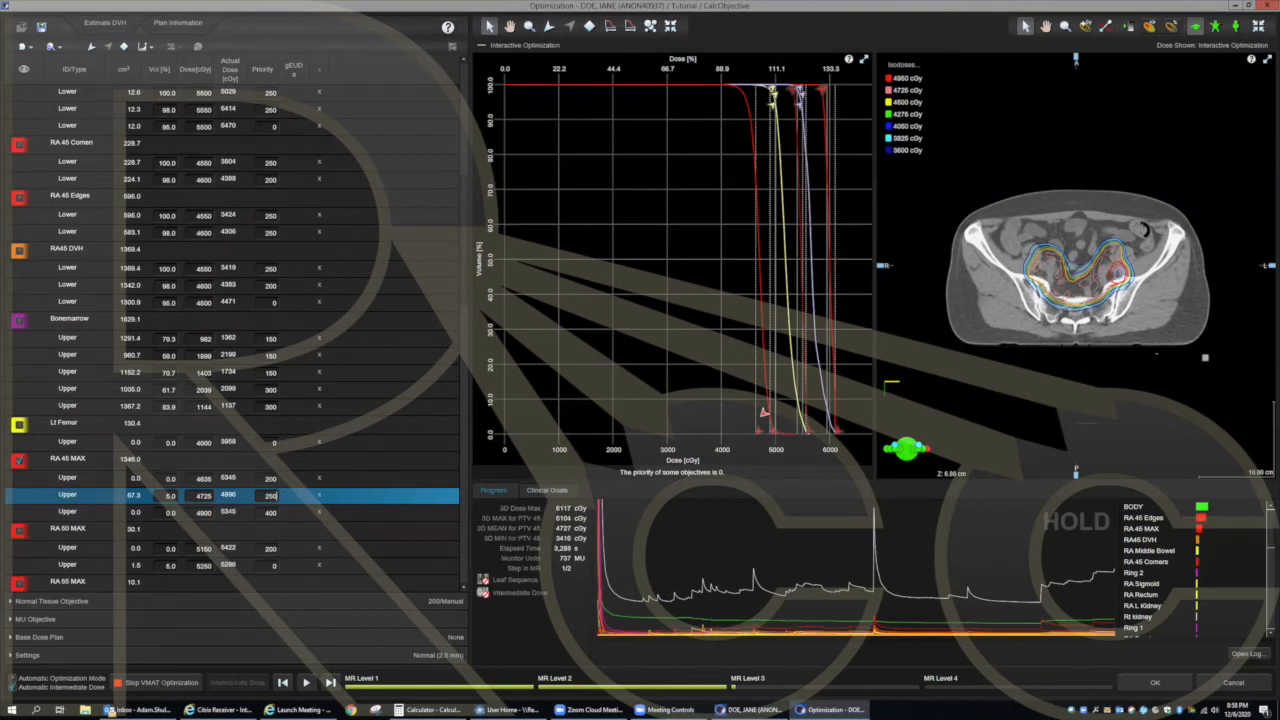
{"action": "left_click", "coordinate": [270, 478]}
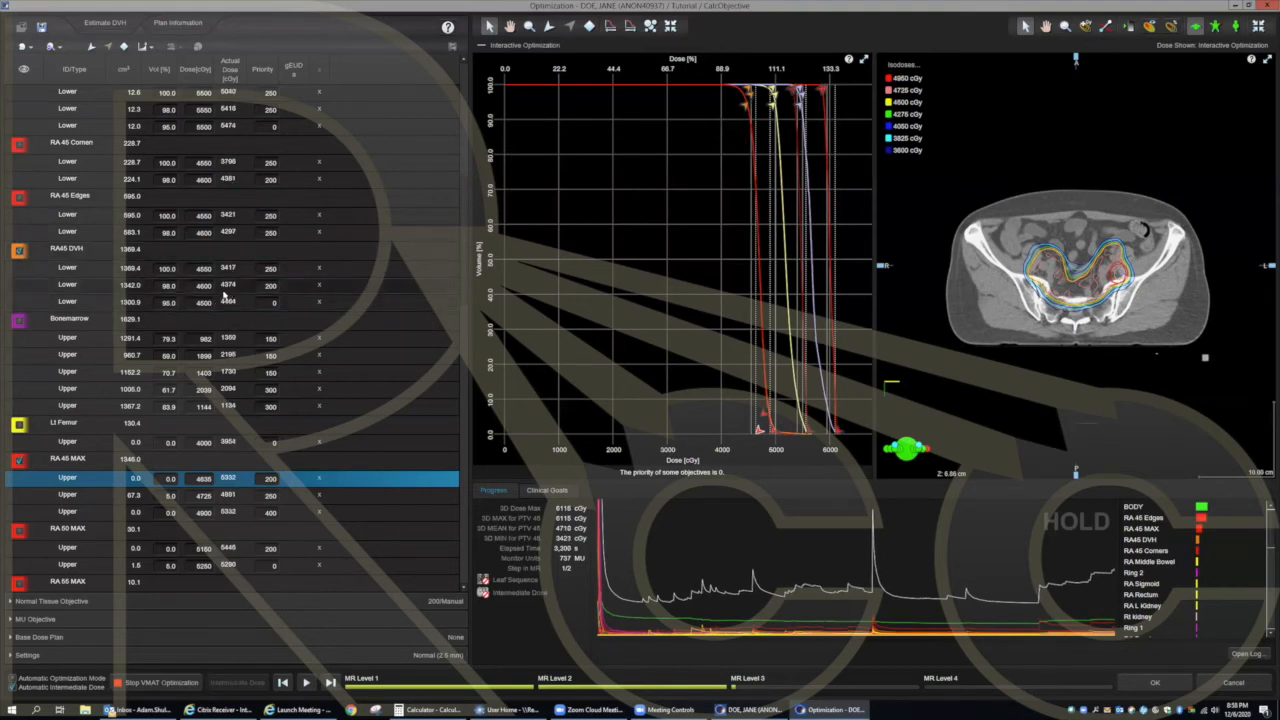
Step: Set the priority of the RA 45 MAX upper objective at 4900 cGy to 500
{"action": "mouse_move", "coordinate": [745, 104]}
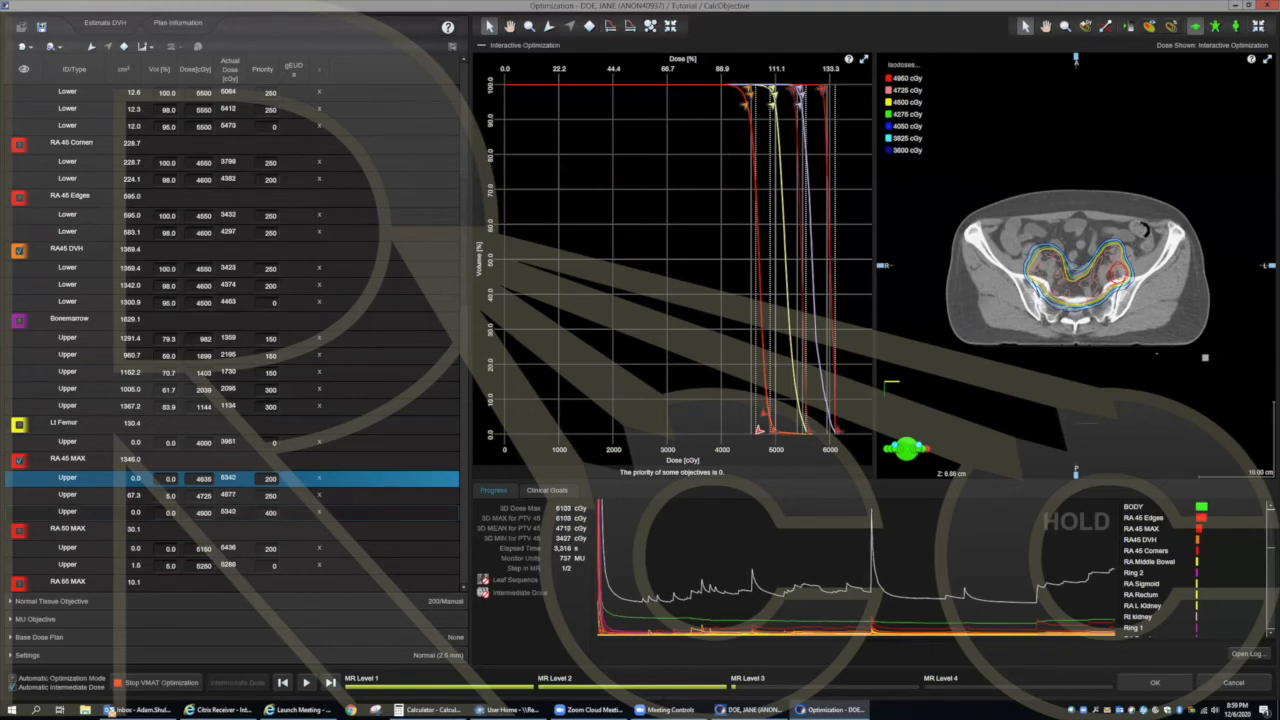
{"action": "double_click", "coordinate": [271, 513]}
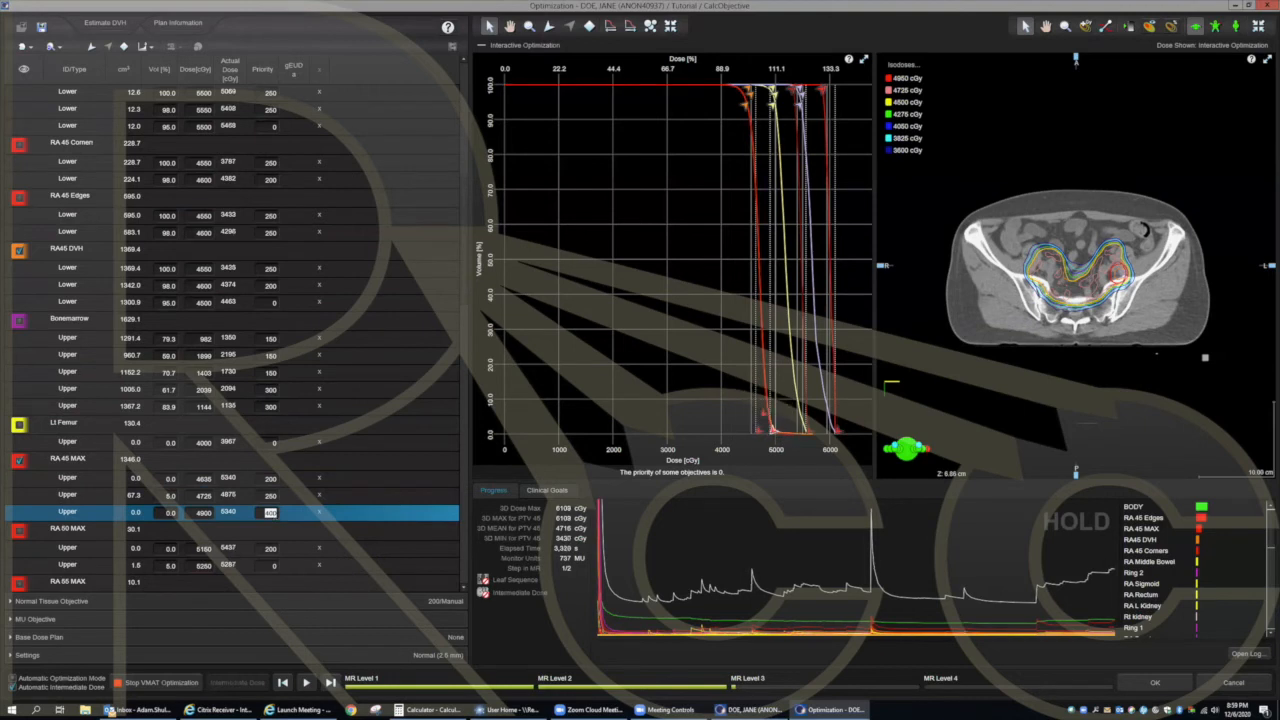
{"action": "type", "text": "50"}
{"action": "left_click", "coordinate": [270, 479]}
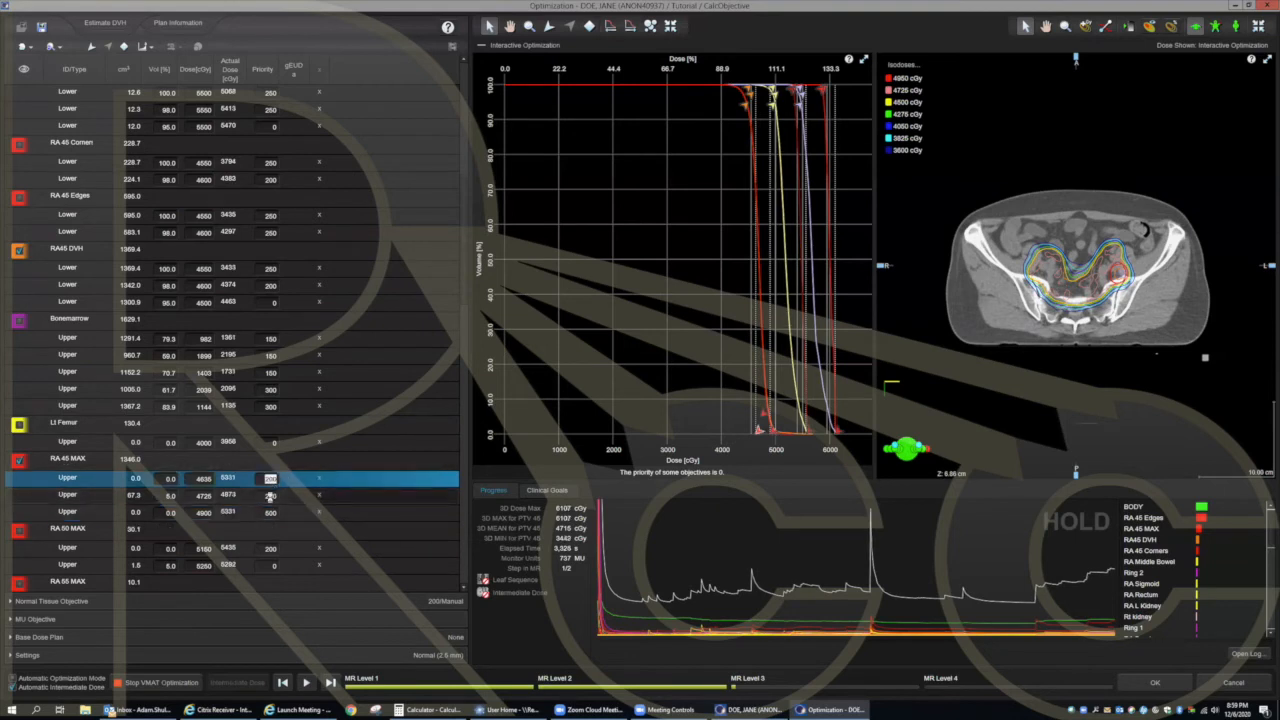
Step: Raise the priority of the RA 45 MAX upper objective at 4900 cGy to 600
{"action": "left_click", "coordinate": [270, 496]}
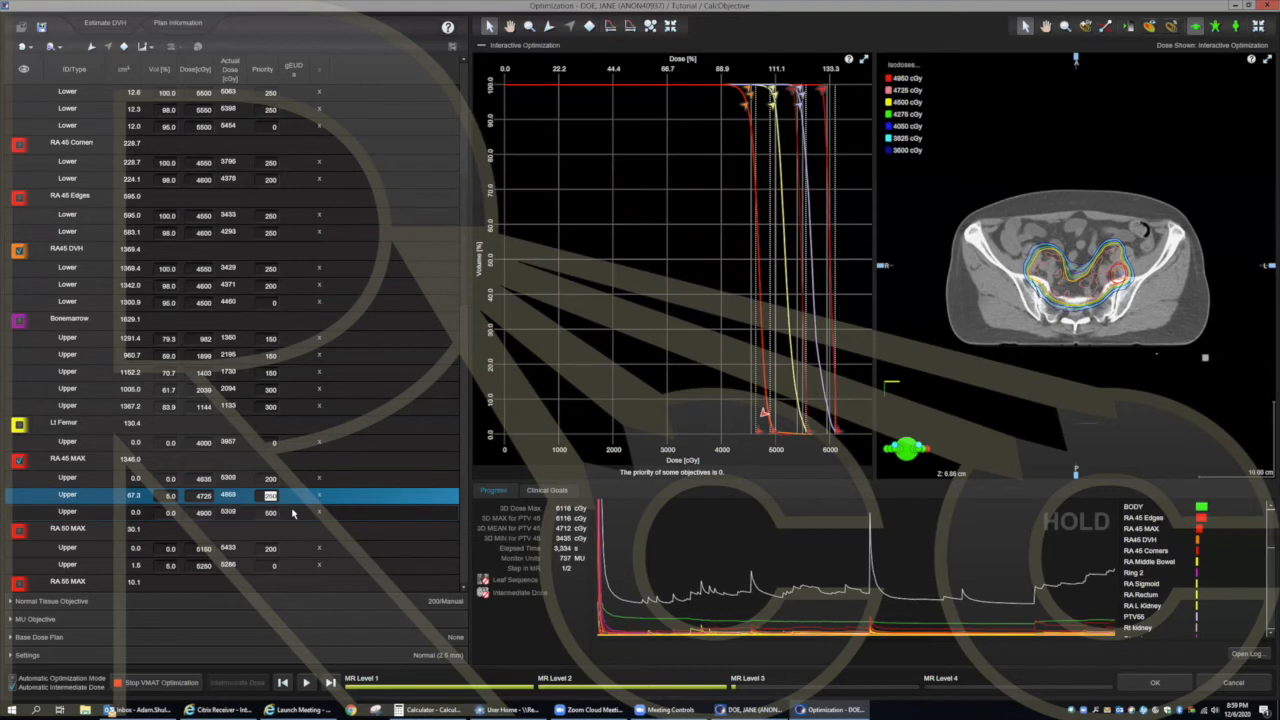
{"action": "left_click", "coordinate": [270, 512]}
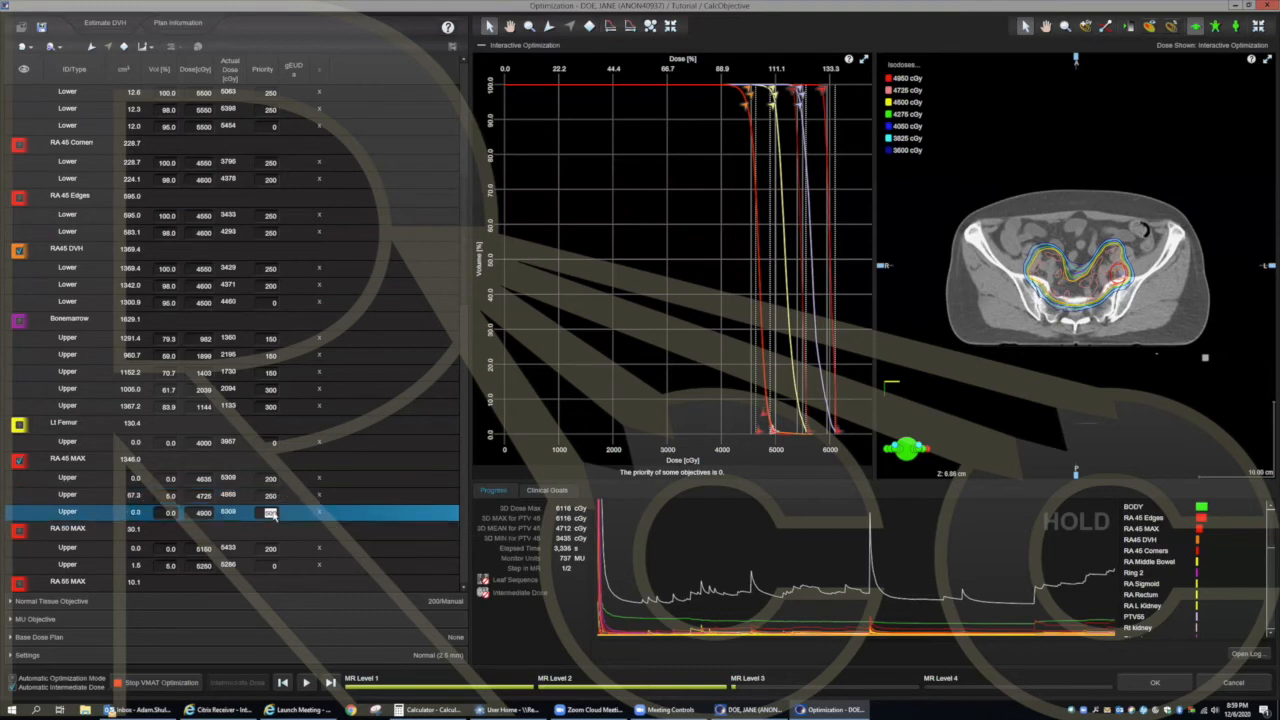
{"action": "type", "text": "600"}
{"action": "left_click", "coordinate": [270, 495]}
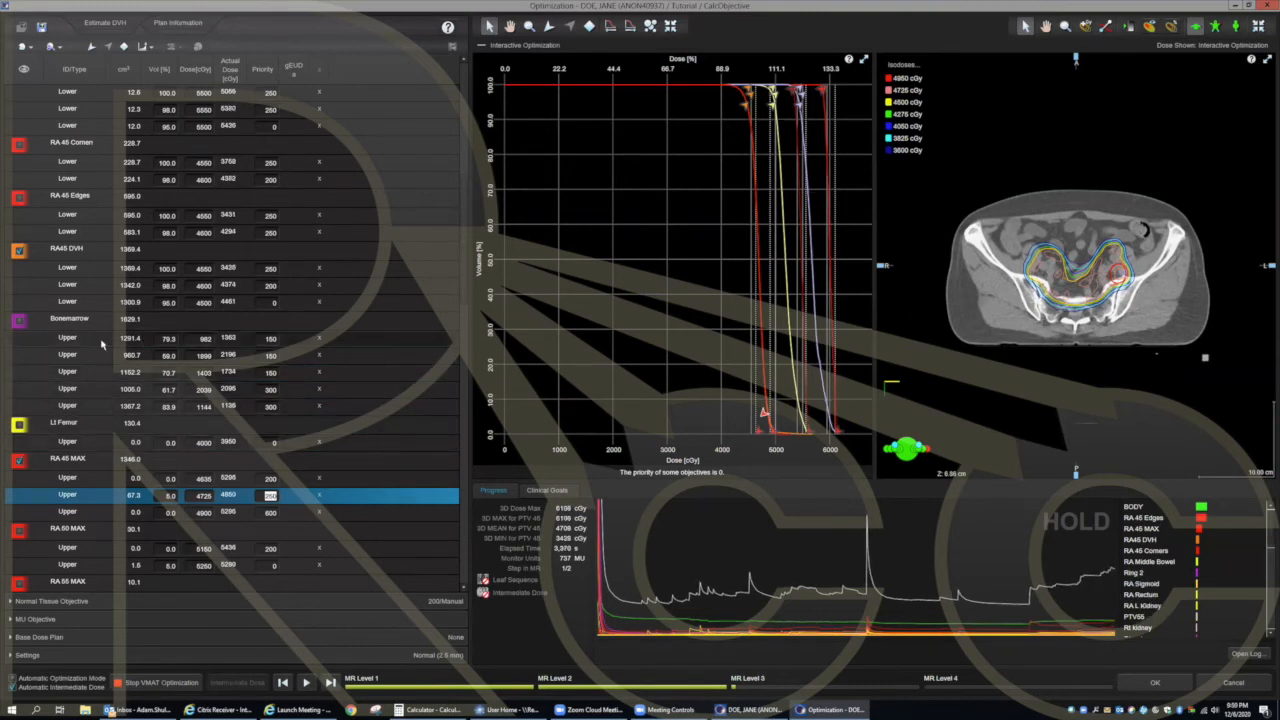
Step: Show RA 45 Edges in the DVH plot and set the priority of both its lower objectives to 300
{"action": "scroll", "coordinate": [88, 339], "scroll_direction": "up", "scroll_amount": 1}
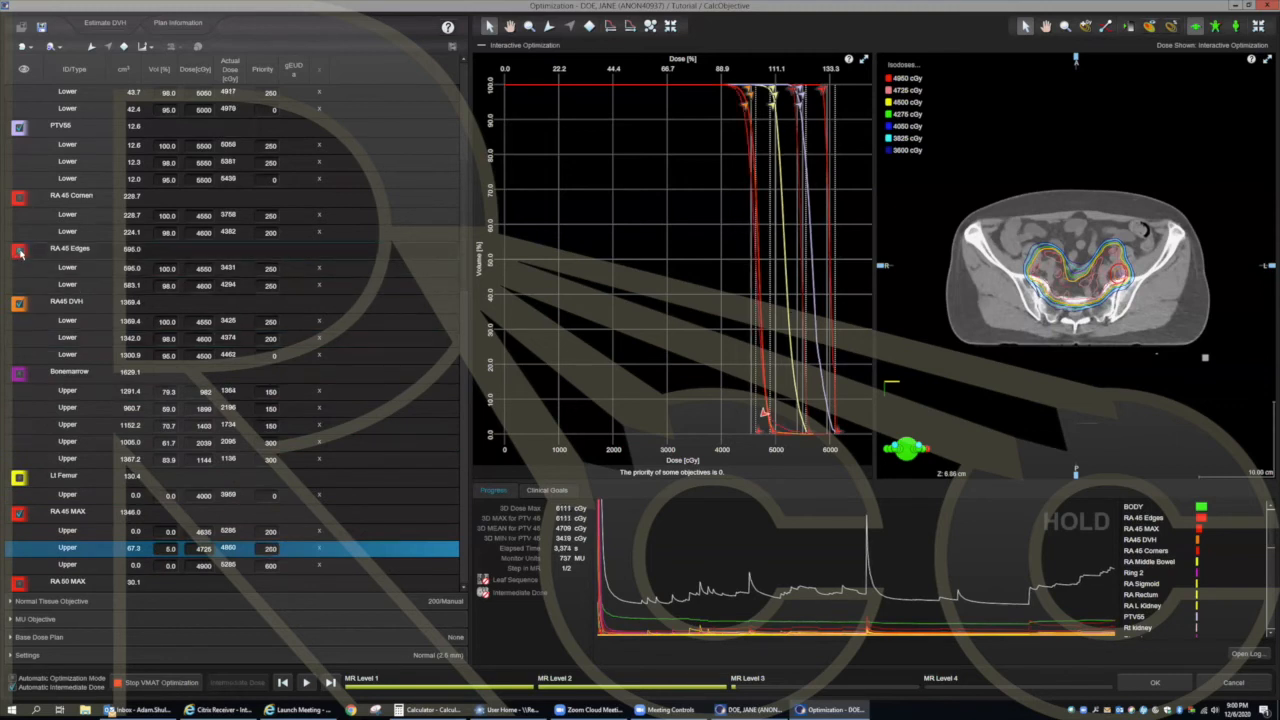
{"action": "left_click", "coordinate": [266, 270]}
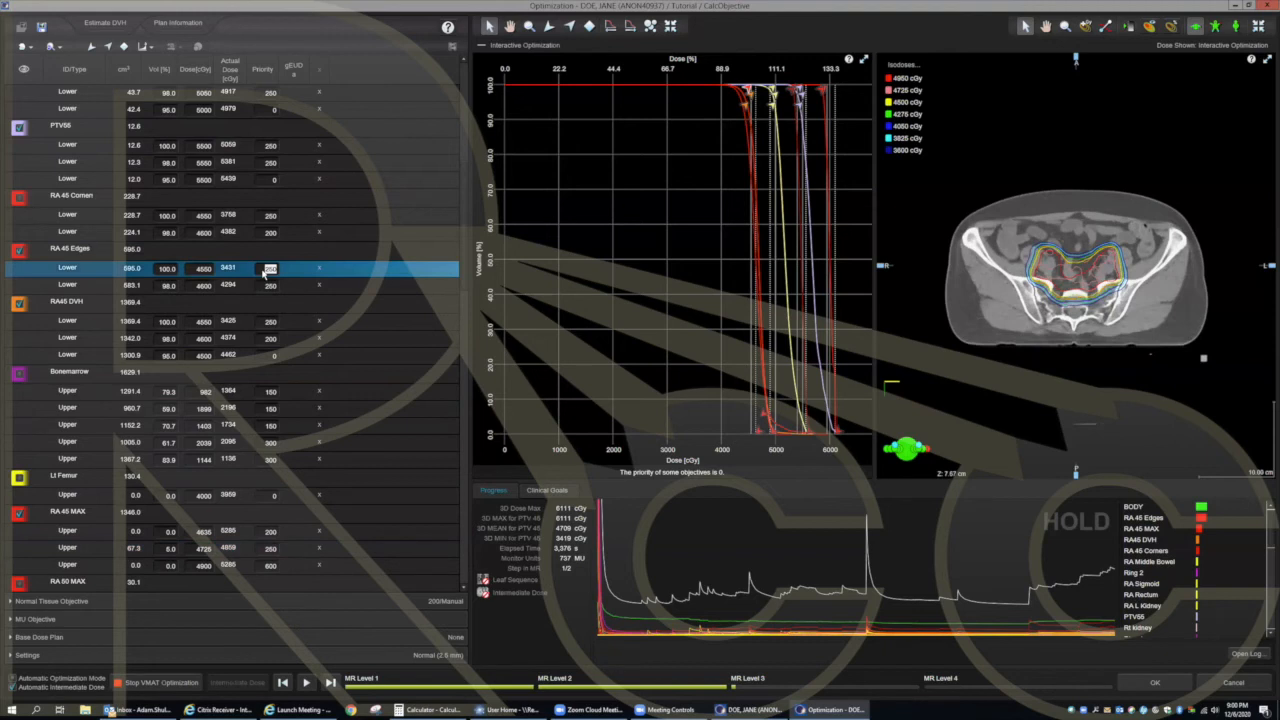
{"action": "type", "text": "300"}
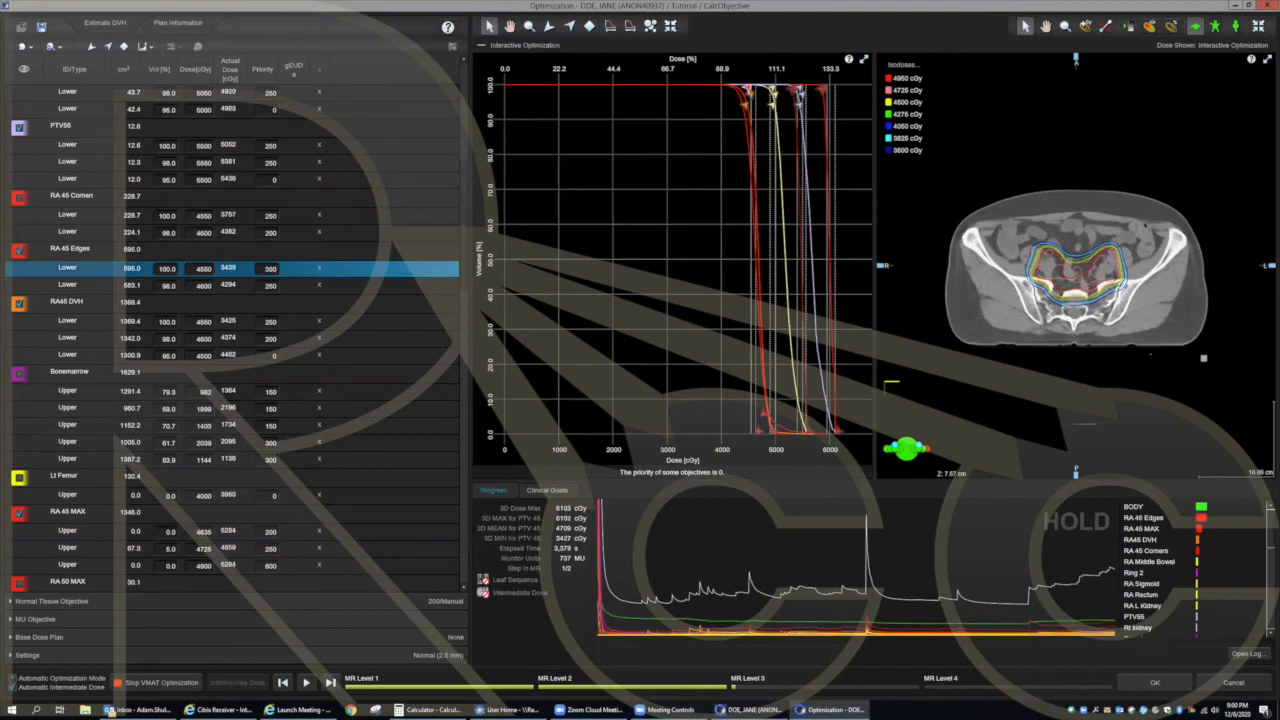
{"action": "left_click", "coordinate": [270, 286]}
{"action": "type", "text": "300"}
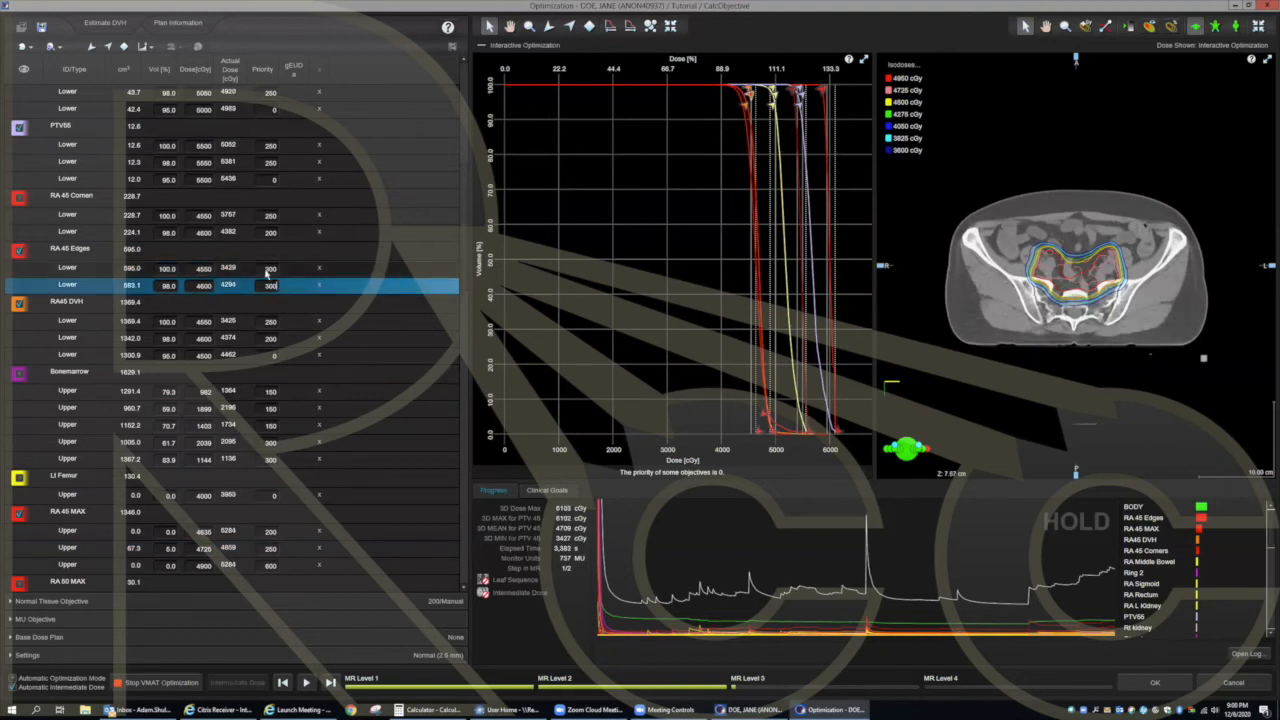
{"action": "left_click", "coordinate": [268, 269]}
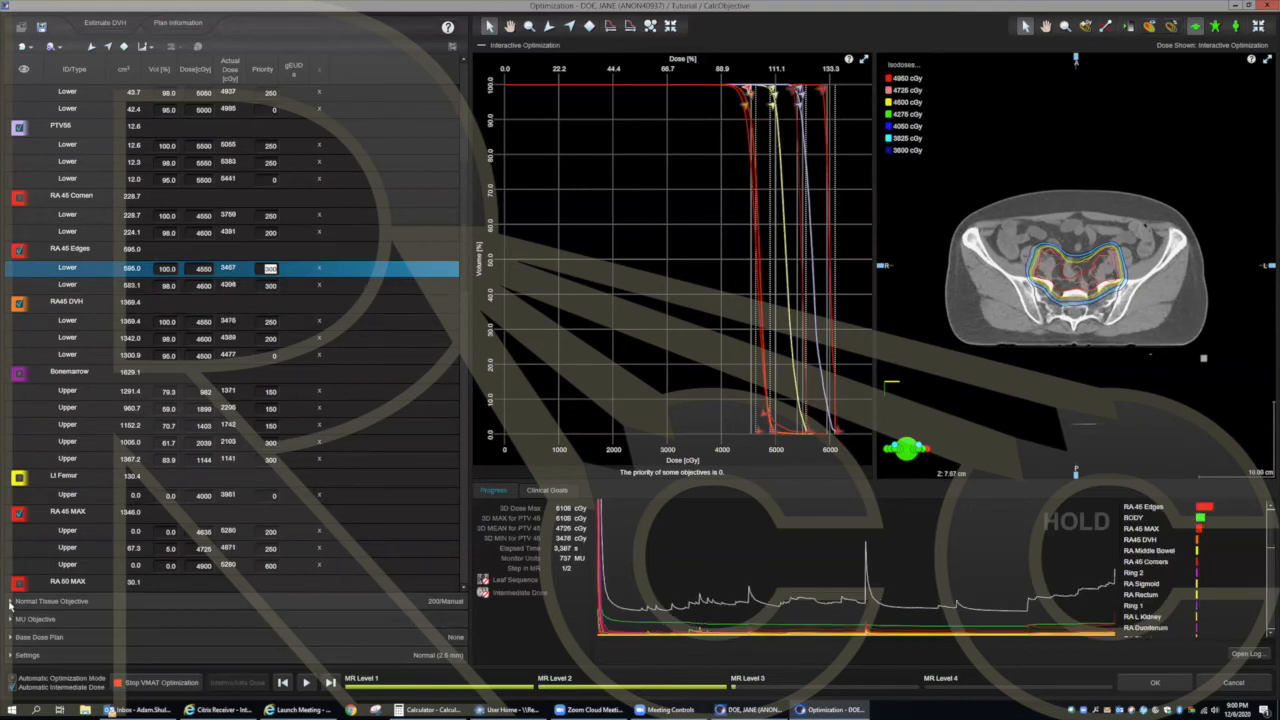
Step: Set the manual Normal Tissue Objective's priority to 225
{"action": "left_click", "coordinate": [10, 601]}
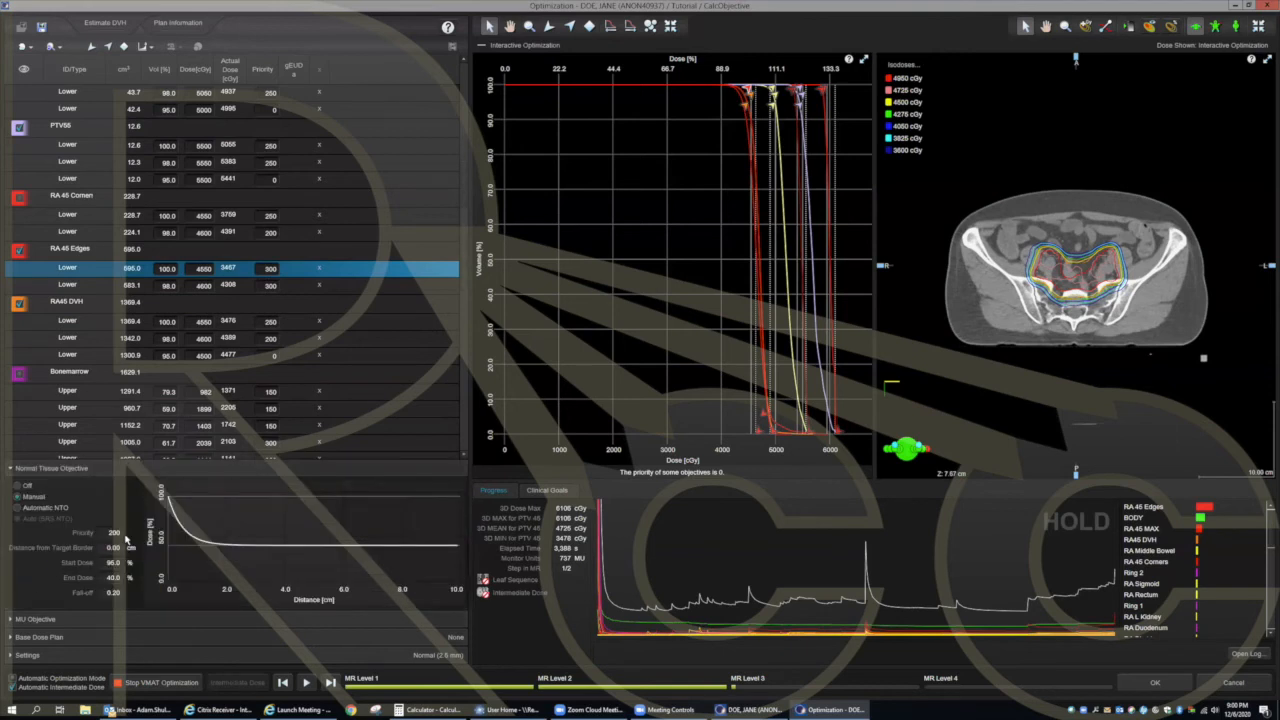
{"action": "type", "text": "226"}
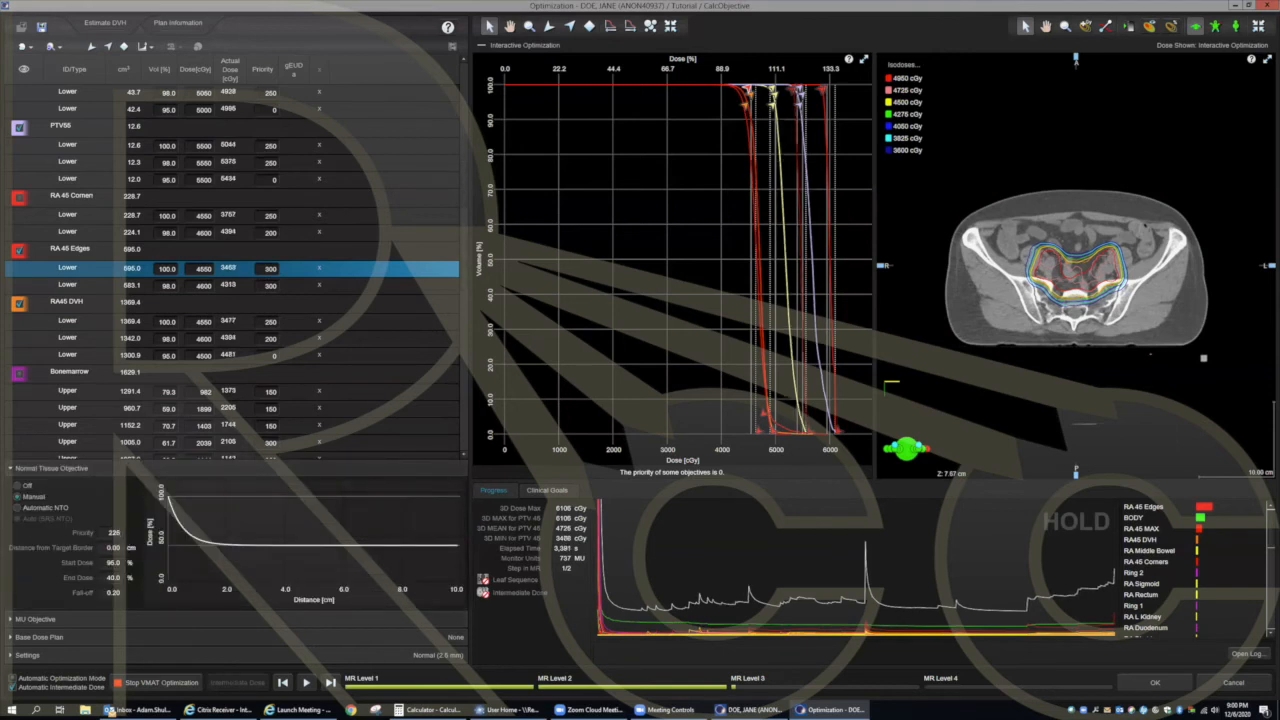
{"action": "left_click", "coordinate": [10, 468]}
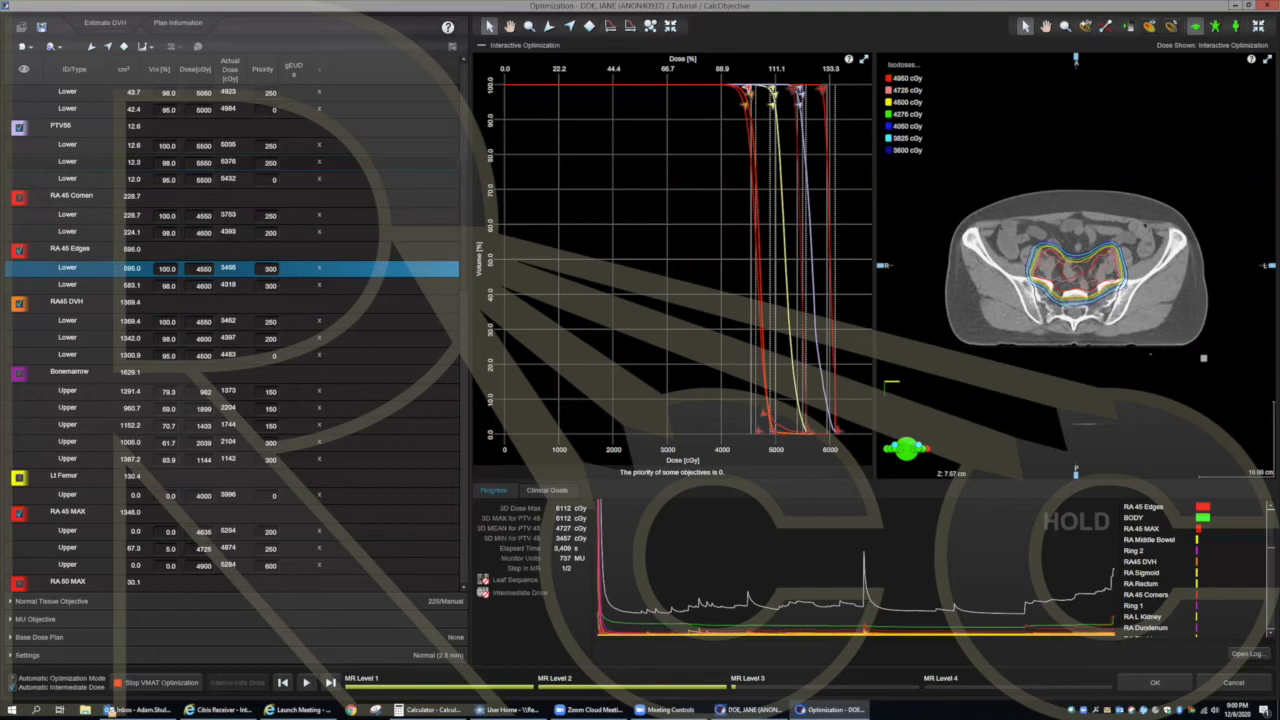
Step: Set the priority of the PTV55 lower objectives at 100% and 98% volume to 300
{"action": "left_click", "coordinate": [271, 162]}
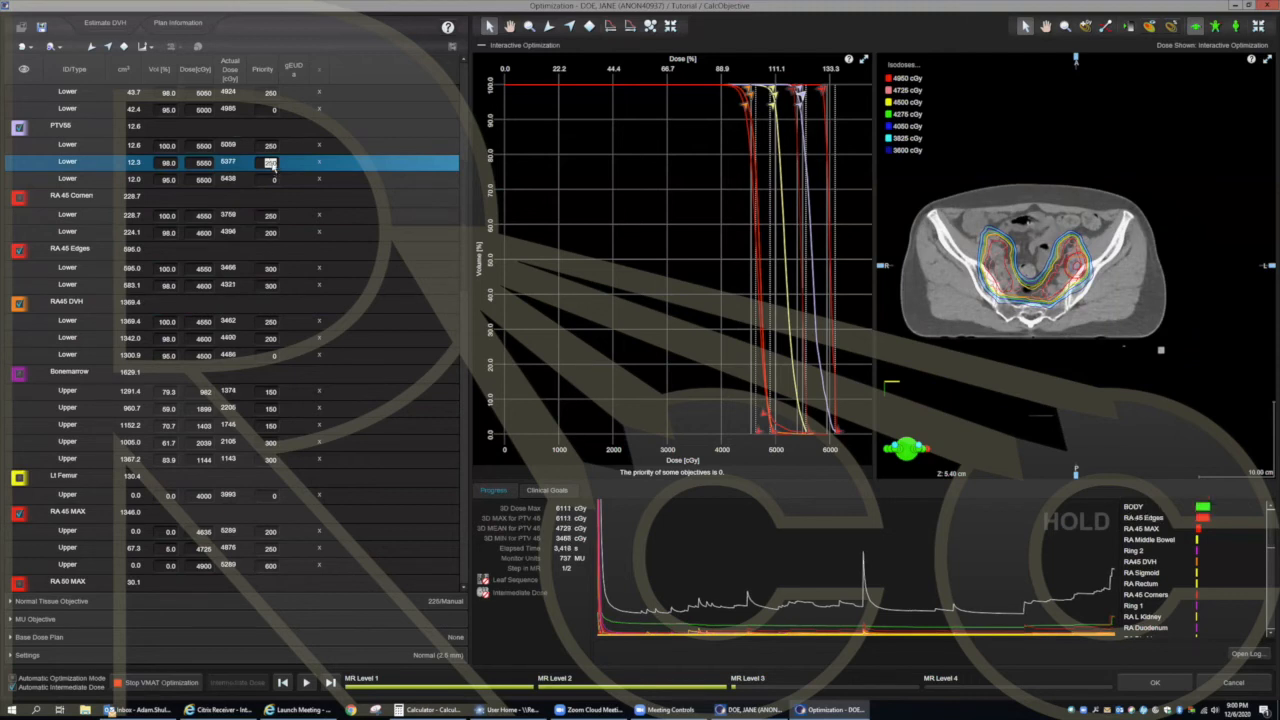
{"action": "type", "text": "30"}
{"action": "double_click", "coordinate": [272, 147]}
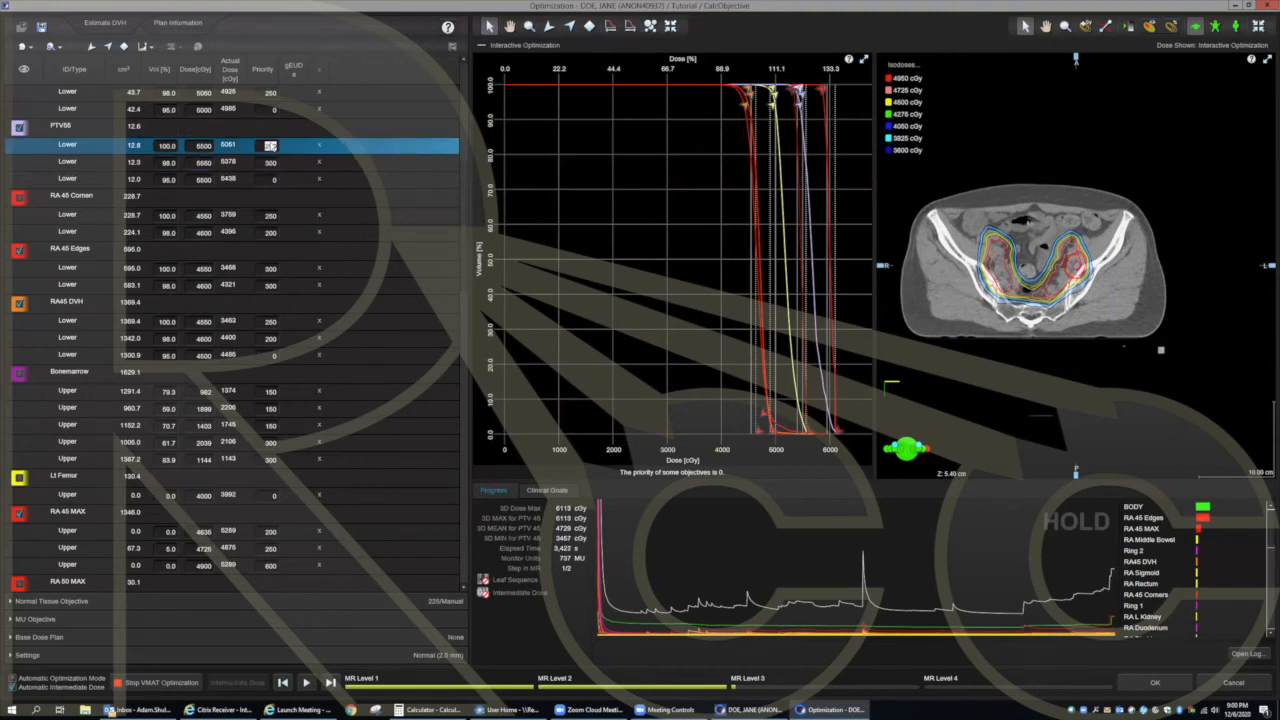
{"action": "type", "text": "300"}
{"action": "double_click", "coordinate": [272, 163]}
Step: Set the priority of the PTV50 lower objectives at 100% and 98% volume to 275
{"action": "scroll", "coordinate": [249, 212], "scroll_direction": "up", "scroll_amount": 3}
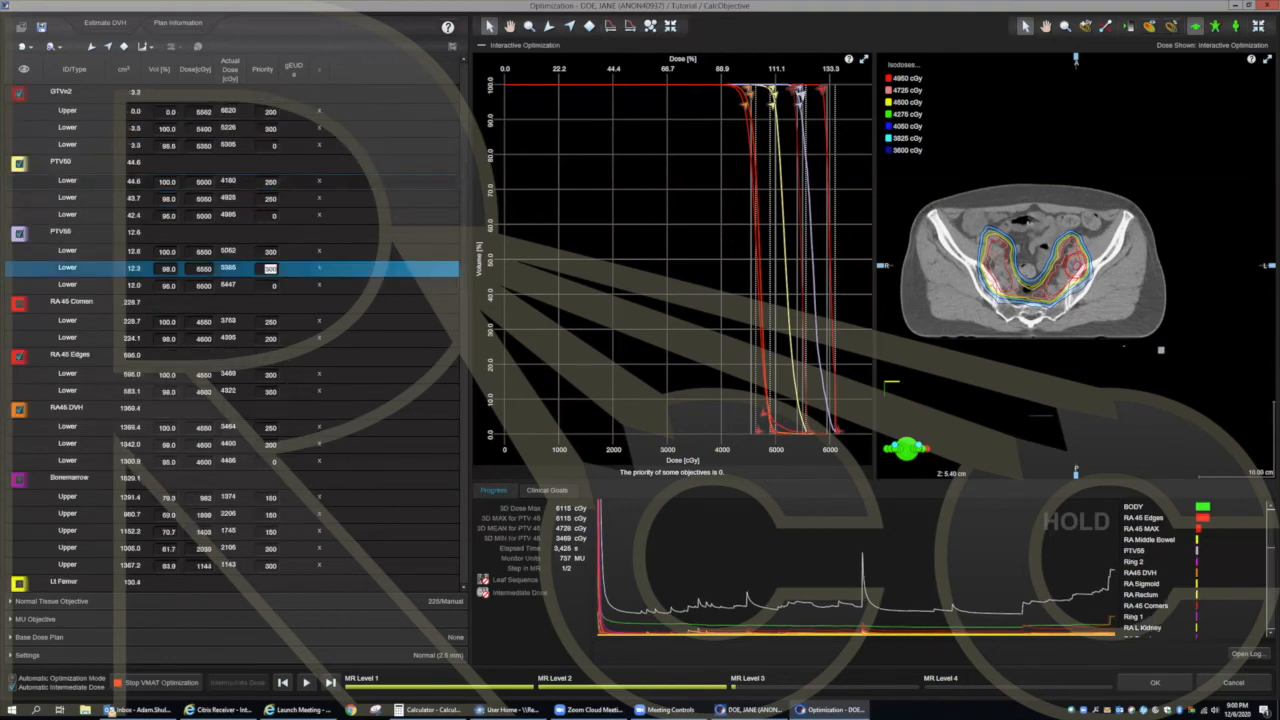
{"action": "double_click", "coordinate": [271, 198]}
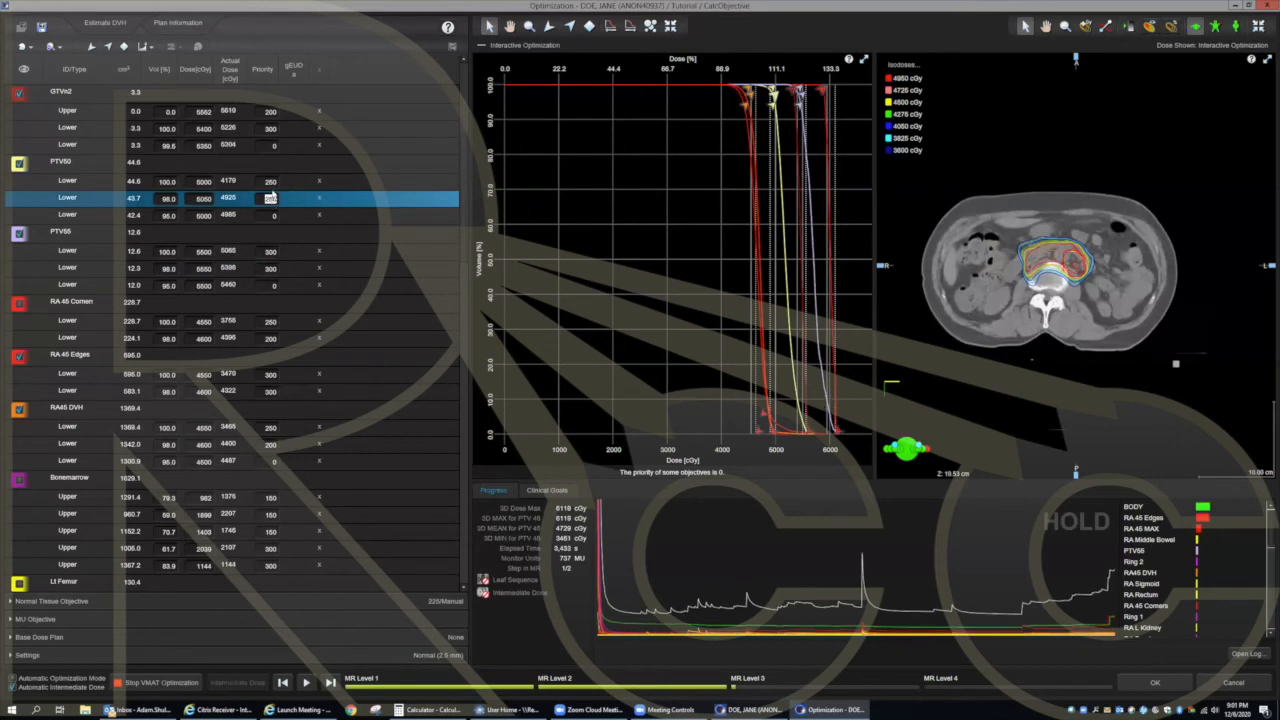
{"action": "double_click", "coordinate": [270, 181]}
{"action": "type", "text": "2"}
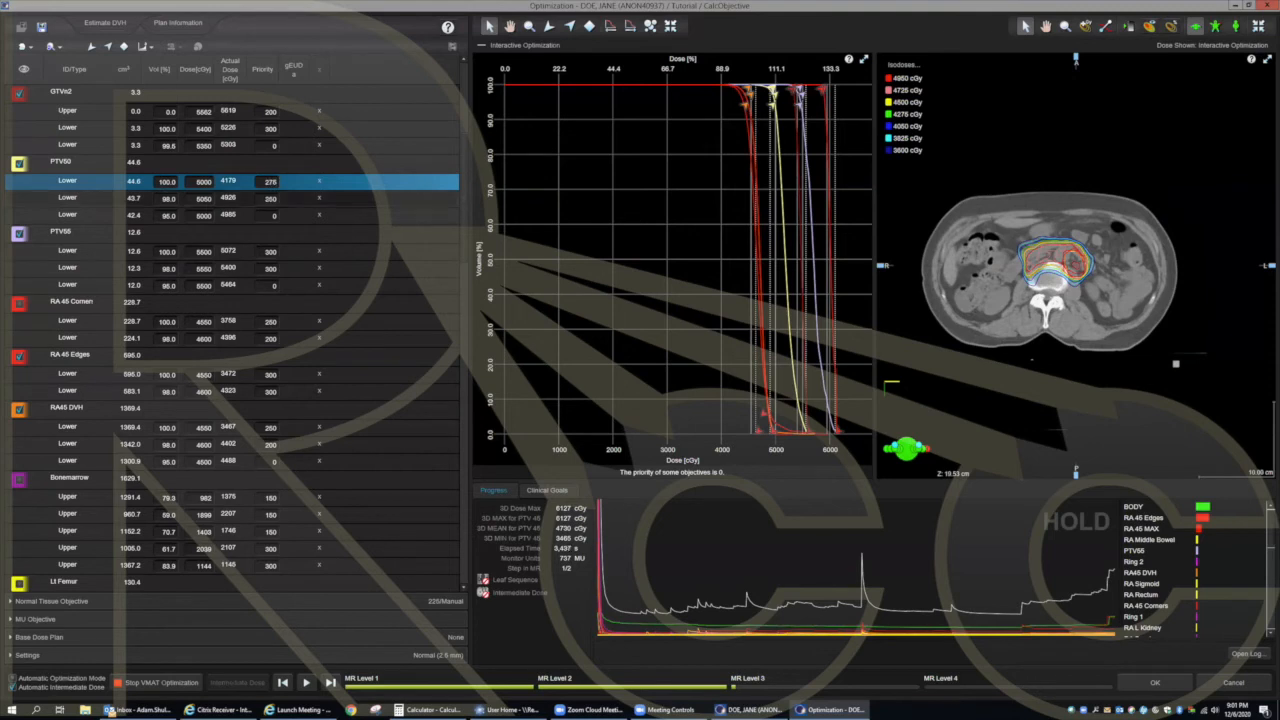
{"action": "double_click", "coordinate": [266, 198]}
{"action": "type", "text": "2"}
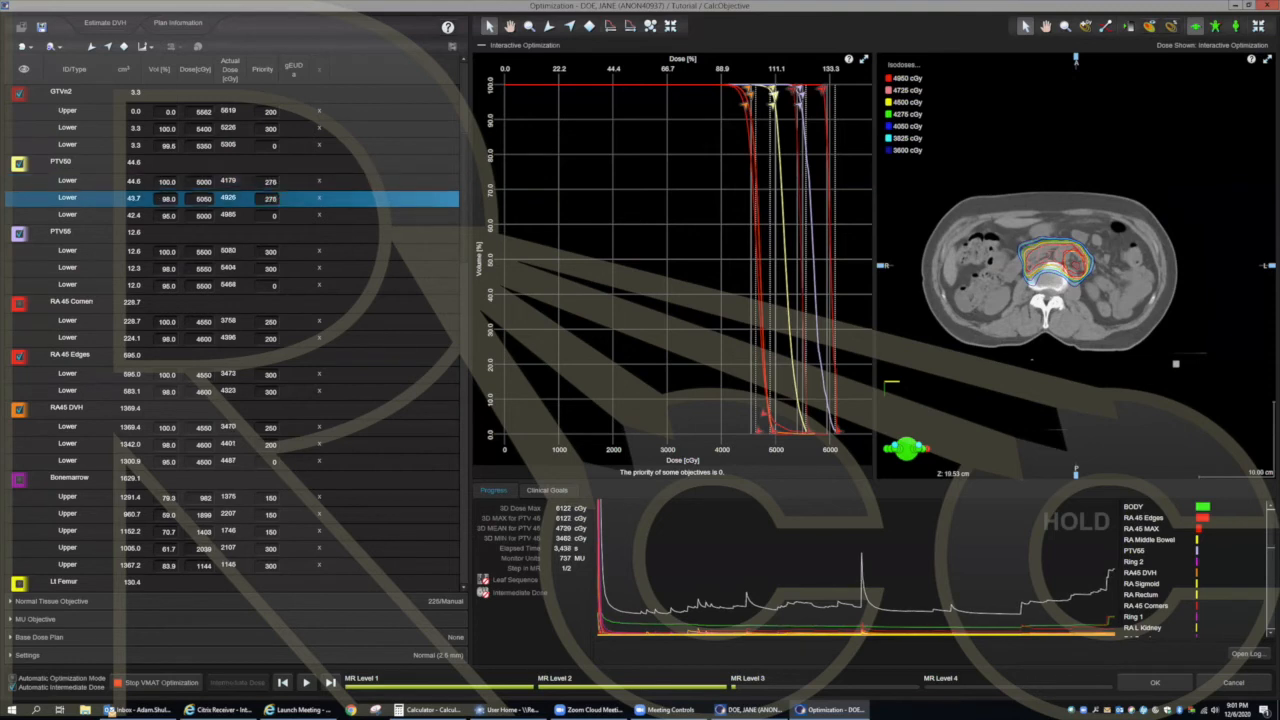
{"action": "type", "text": "78"}
{"action": "double_click", "coordinate": [265, 185]}
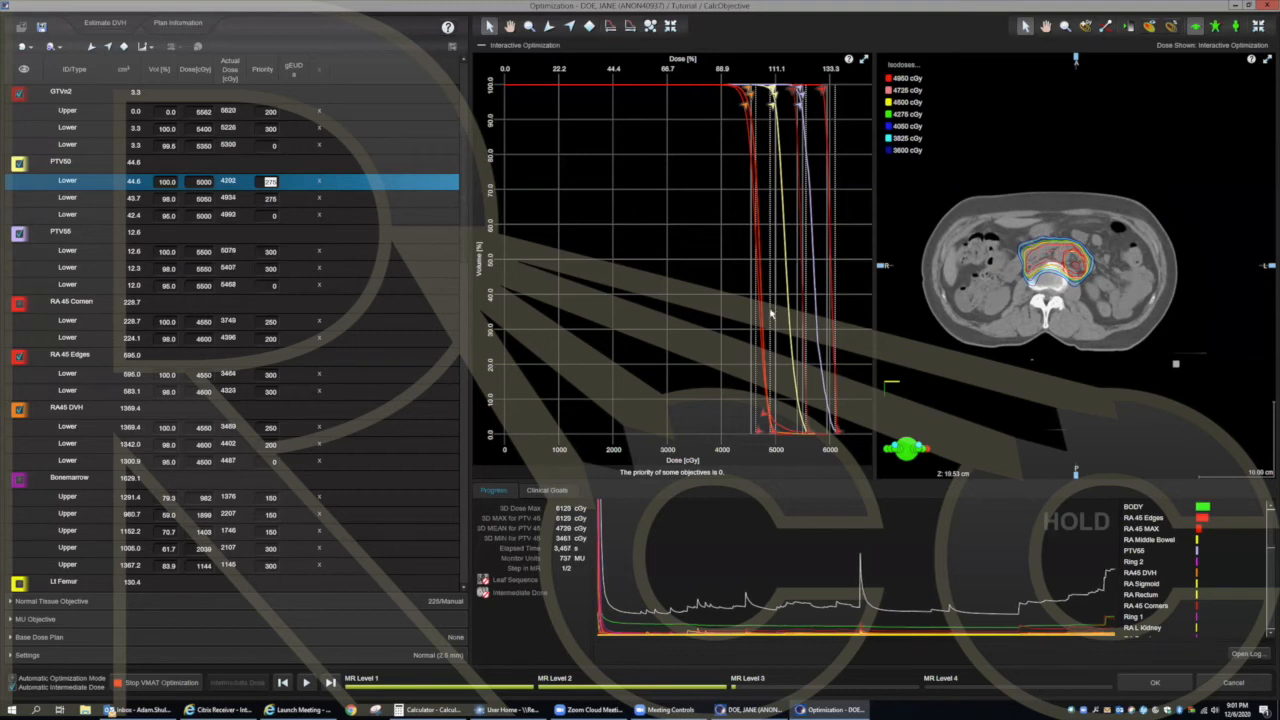
Step: Display the 54 PTV Bowel structure in the DVH plot and set its upper objective's priority to 200
{"action": "scroll", "coordinate": [255, 252], "scroll_direction": "up", "scroll_amount": 5}
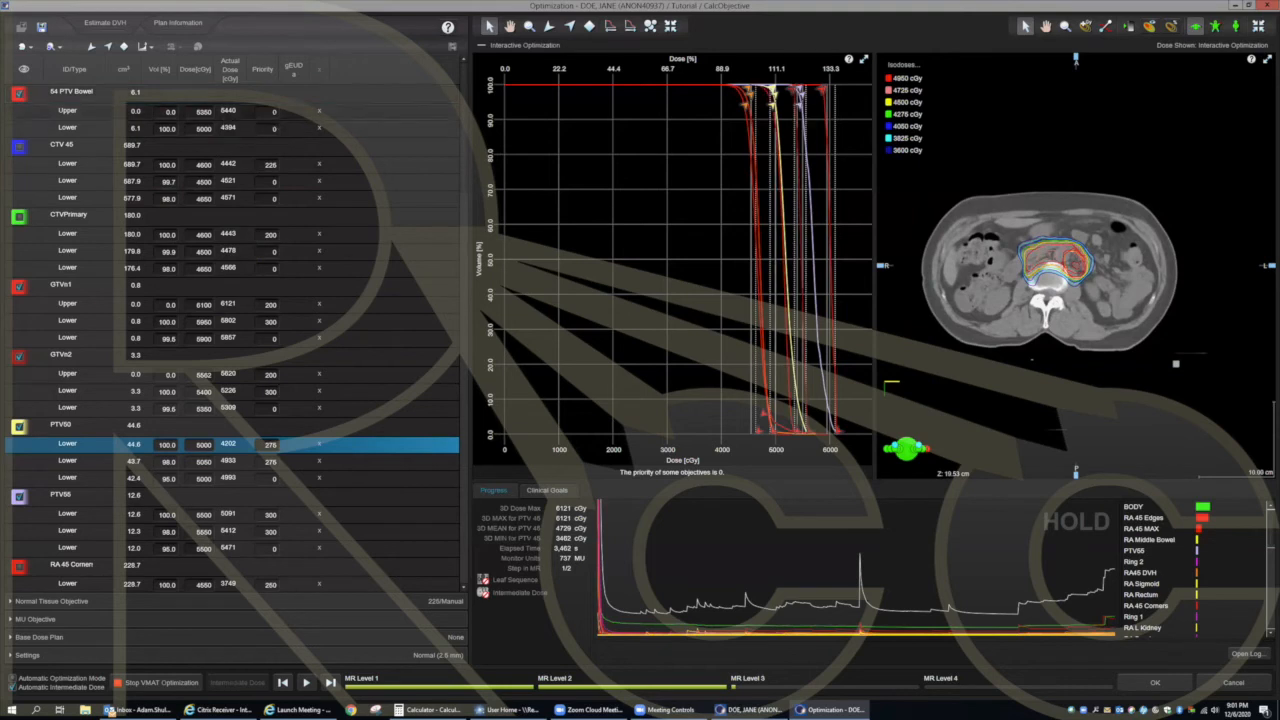
{"action": "left_click", "coordinate": [274, 111]}
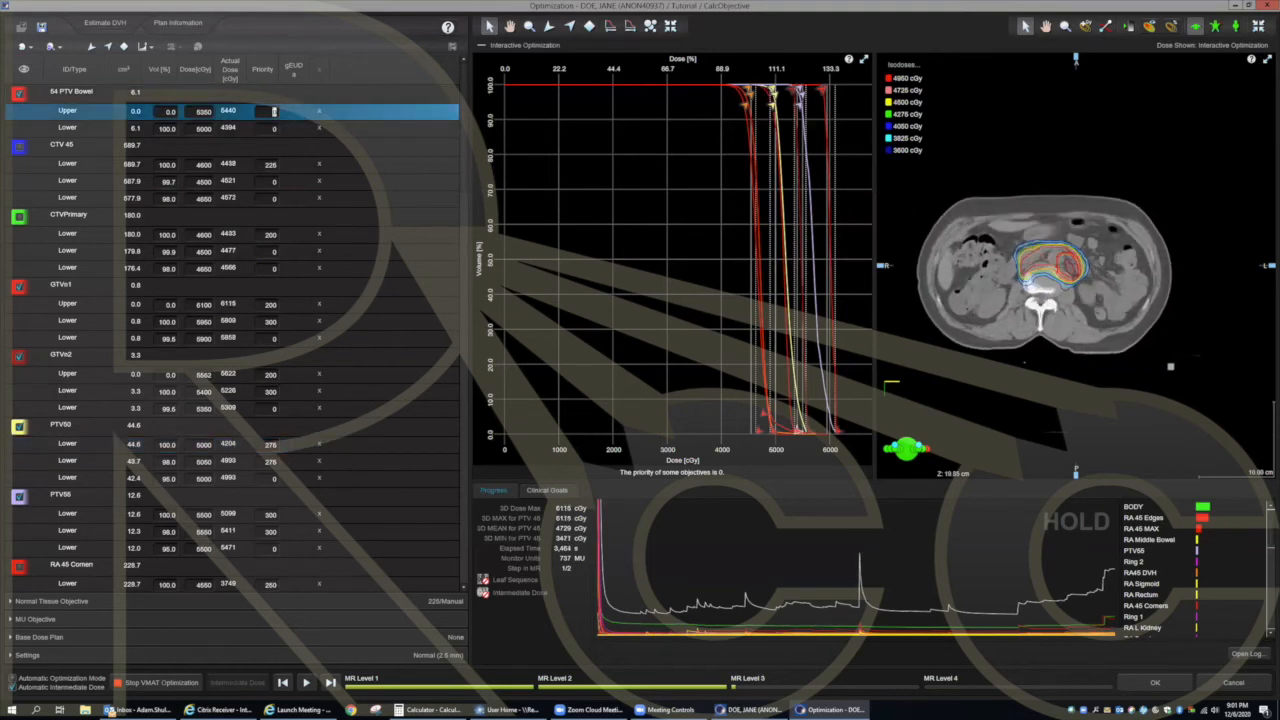
{"action": "left_click", "coordinate": [272, 128]}
{"action": "left_click", "coordinate": [271, 112]}
{"action": "left_click", "coordinate": [21, 95]}
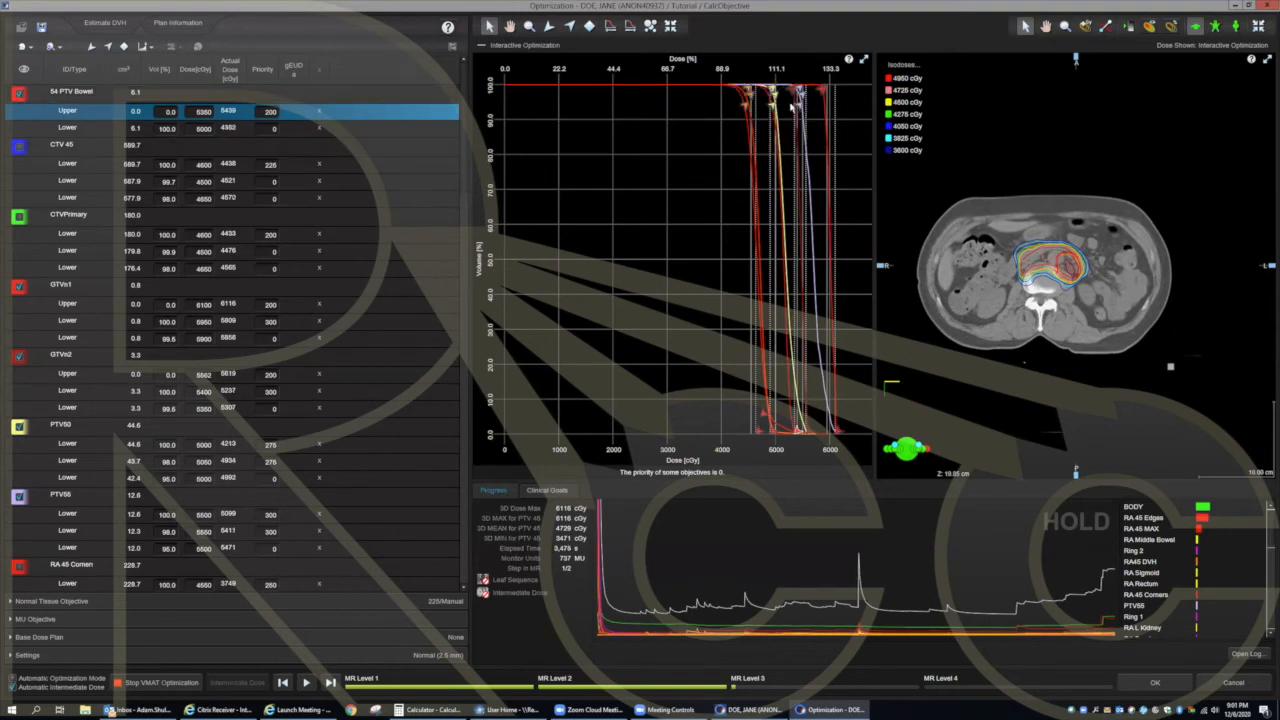
Step: Resume the held VMAT optimization
{"action": "mouse_move", "coordinate": [817, 96]}
{"action": "mouse_move", "coordinate": [800, 226]}
{"action": "left_click", "coordinate": [306, 682]}
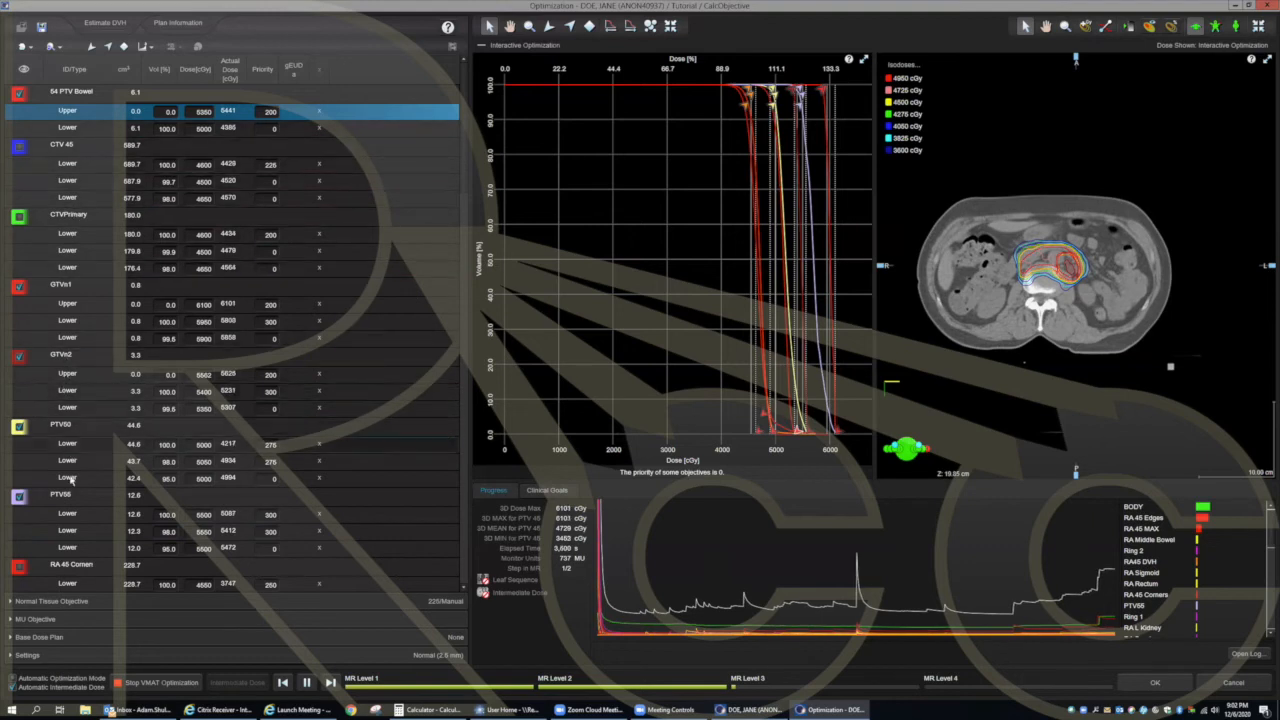
Step: Check the Lt Femur structure's curve in the DVH plot and hide it again
{"action": "left_click", "coordinate": [72, 566]}
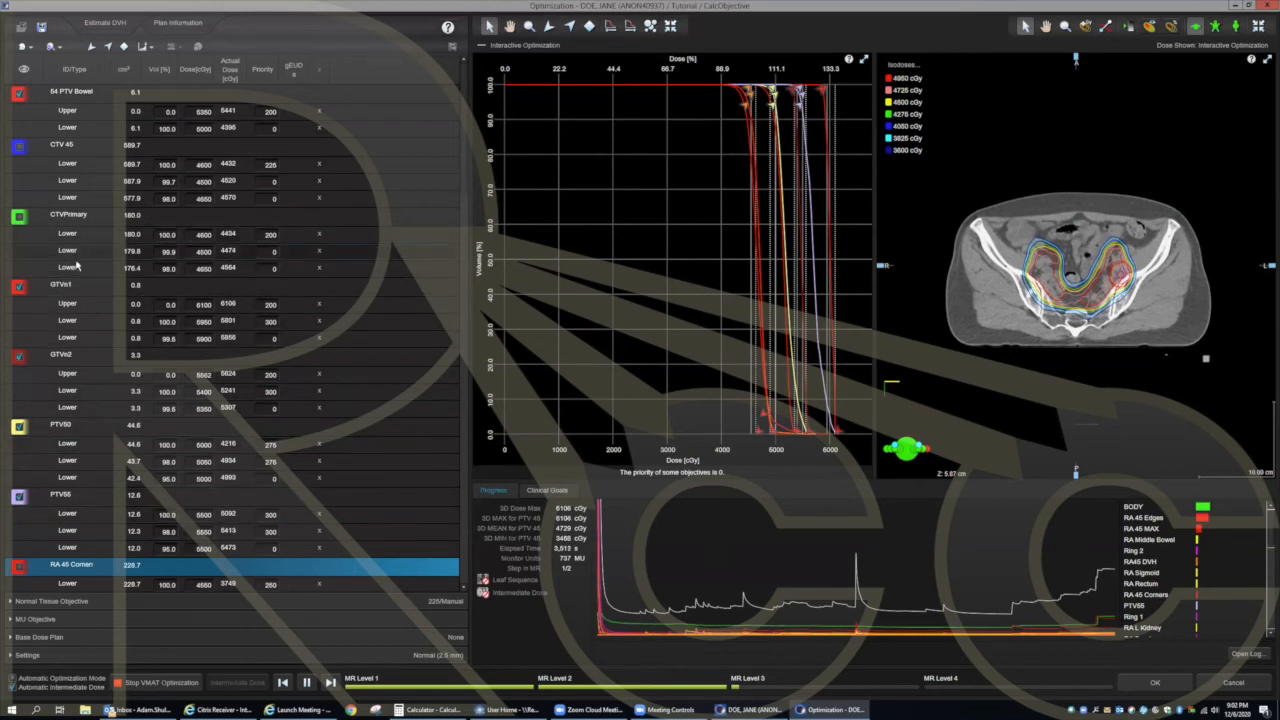
{"action": "scroll", "coordinate": [76, 265], "scroll_direction": "down", "scroll_amount": 4}
{"action": "scroll", "coordinate": [60, 360], "scroll_direction": "down", "scroll_amount": 3}
{"action": "left_click", "coordinate": [18, 375]}
{"action": "left_click", "coordinate": [18, 375]}
{"action": "scroll", "coordinate": [40, 502], "scroll_direction": "down", "scroll_amount": 2}
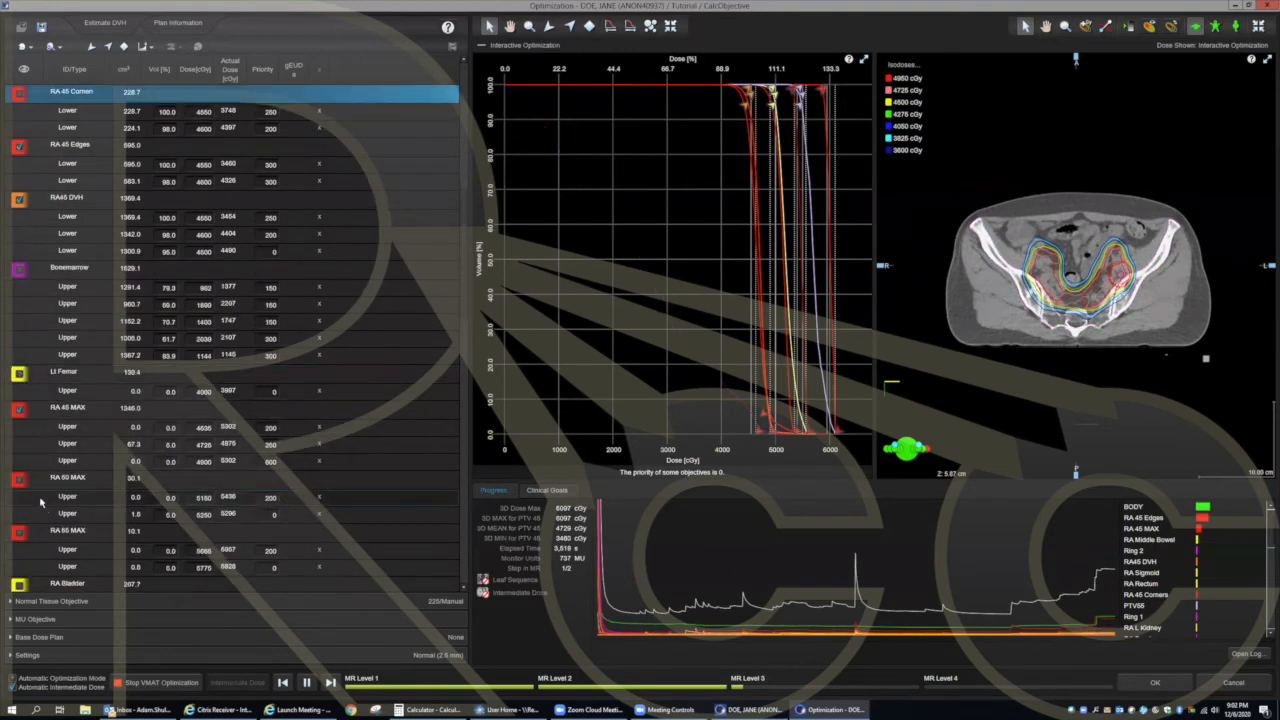
Step: Display RA Bladder in the DVH plot, relax its upper objectives to 23.2% at 2851 cGy and 73.3% at 1735 cGy, and hide it
{"action": "scroll", "coordinate": [40, 505], "scroll_direction": "down", "scroll_amount": 2}
{"action": "left_click", "coordinate": [19, 481]}
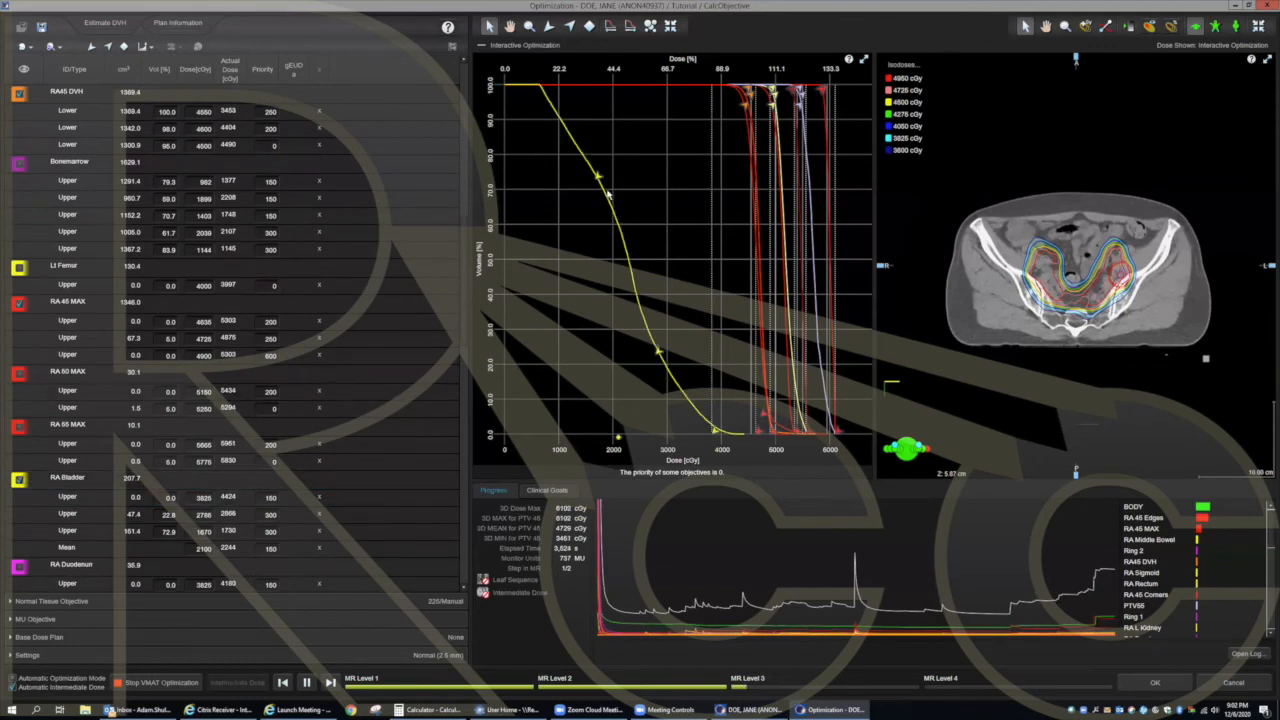
{"action": "mouse_move", "coordinate": [598, 178]}
{"action": "left_click_drag", "start_coordinate": [598, 178], "coordinate": [601, 178]}
{"action": "mouse_move", "coordinate": [658, 352]}
{"action": "left_click_drag", "start_coordinate": [658, 352], "coordinate": [662, 354]}
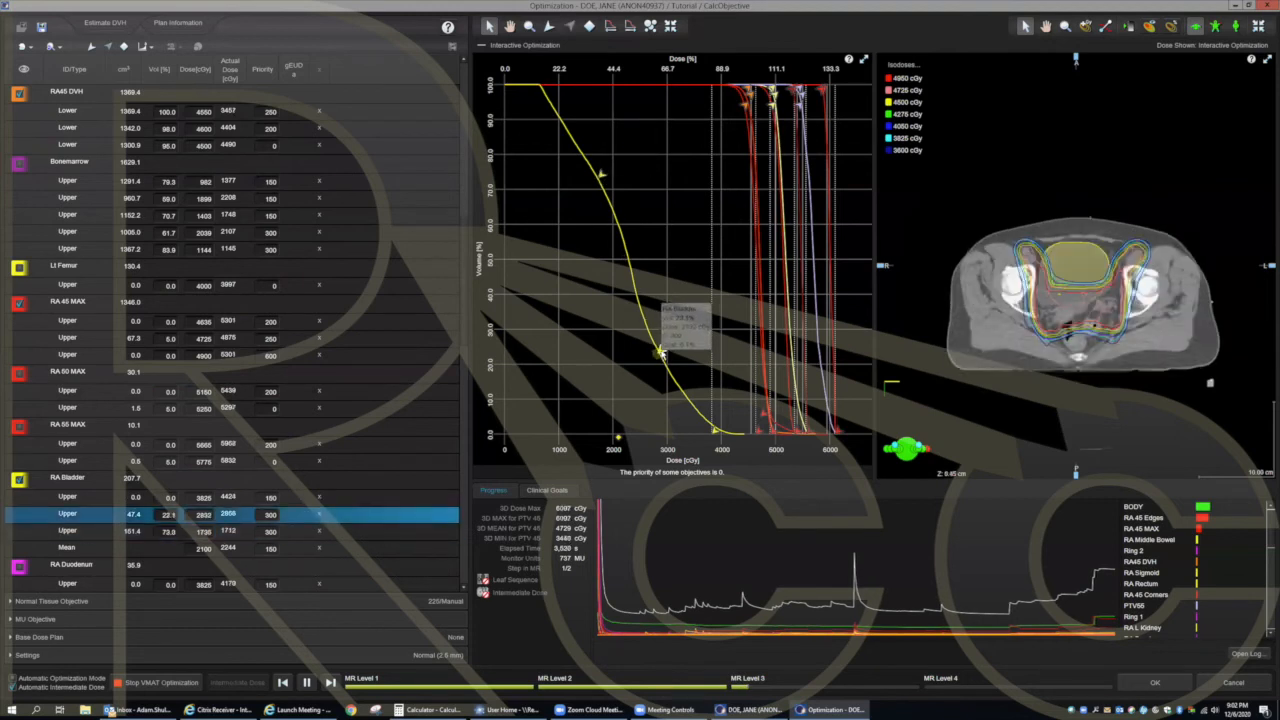
{"action": "left_click", "coordinate": [21, 483]}
Step: Display RA Duodenum, move its upper objectives to 23.1% at 1947 cGy and 64.4% at 1375 cGy, and hide it
{"action": "left_click", "coordinate": [20, 568]}
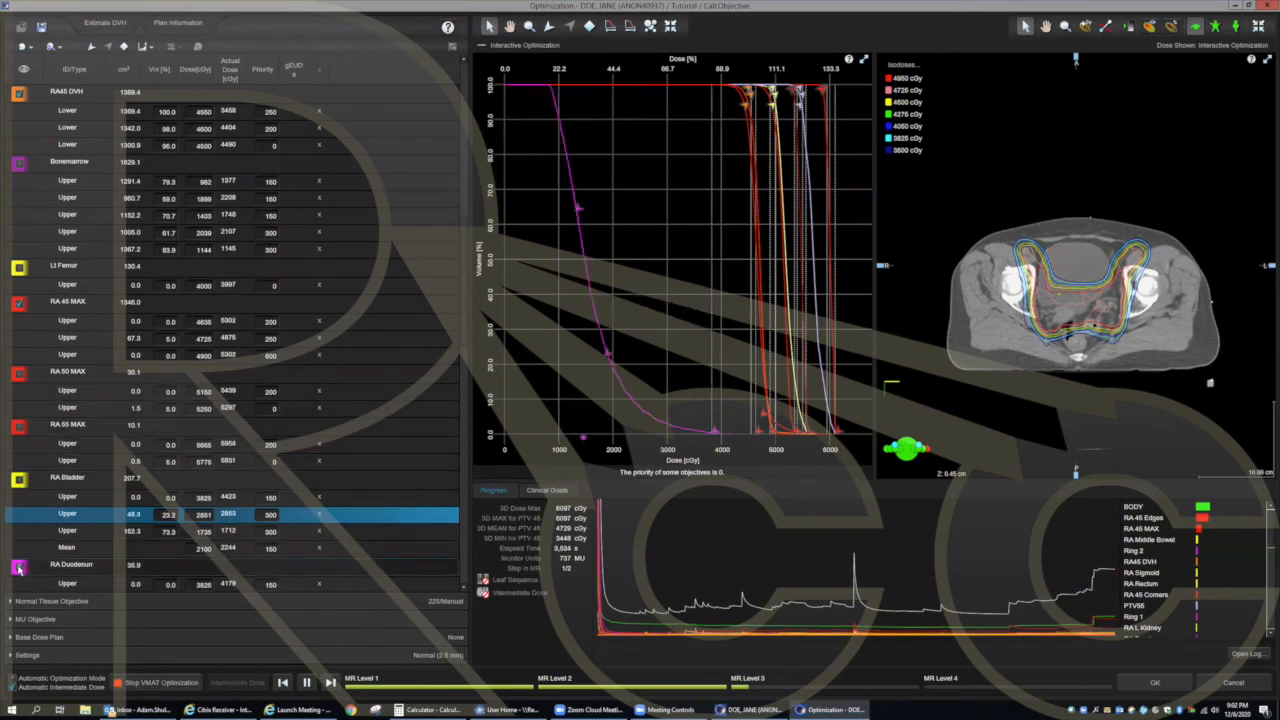
{"action": "left_click", "coordinate": [607, 356]}
{"action": "left_click_drag", "start_coordinate": [607, 356], "coordinate": [611, 355]}
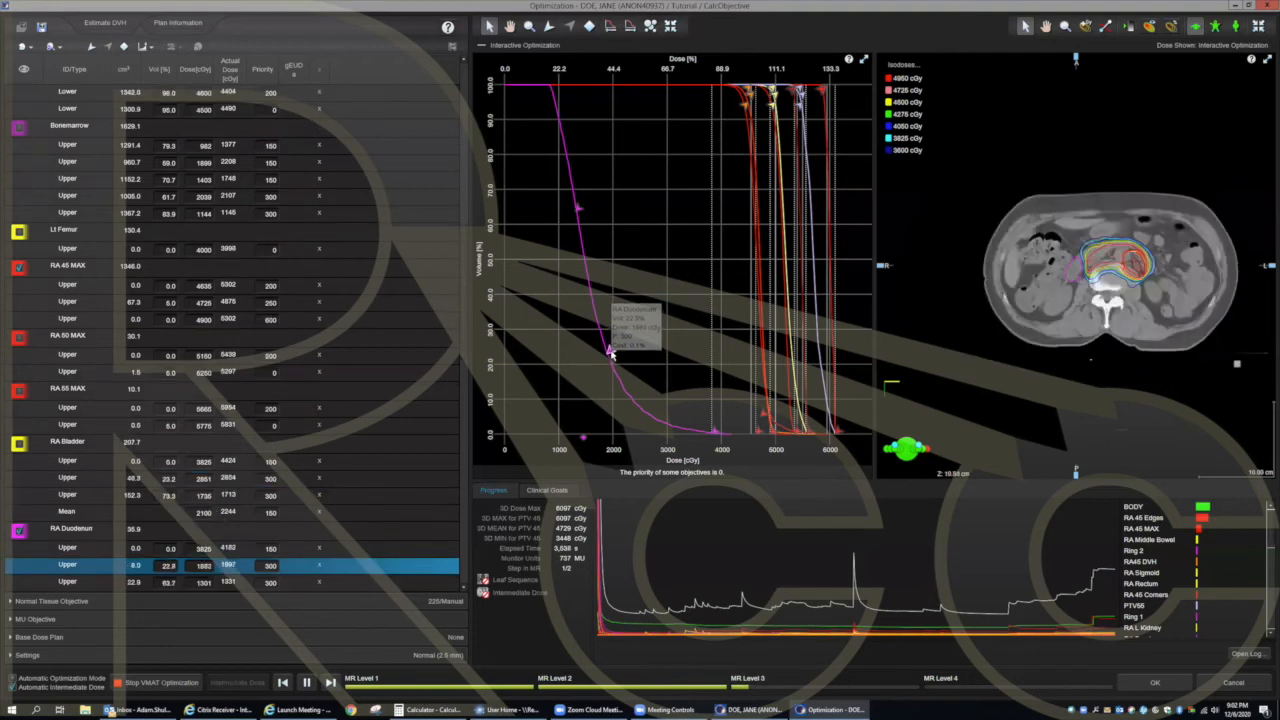
{"action": "mouse_move", "coordinate": [577, 207]}
{"action": "left_click_drag", "start_coordinate": [577, 207], "coordinate": [582, 208]}
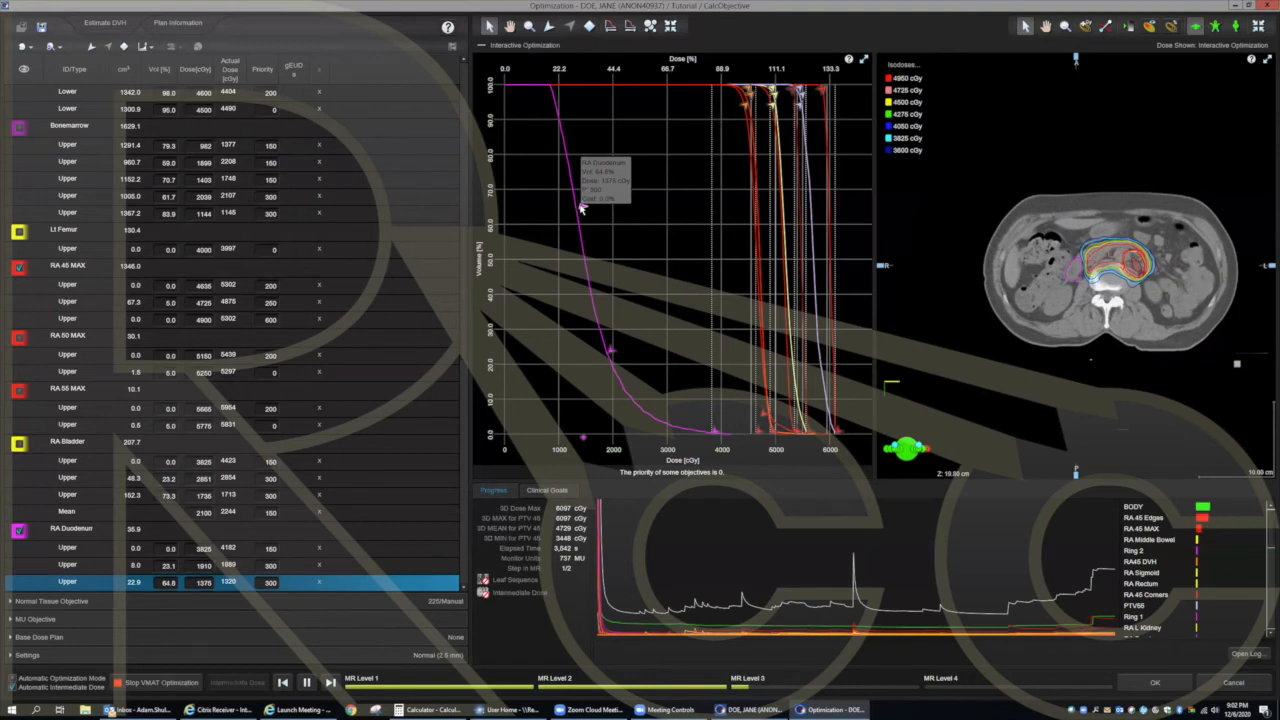
{"action": "left_click", "coordinate": [612, 353]}
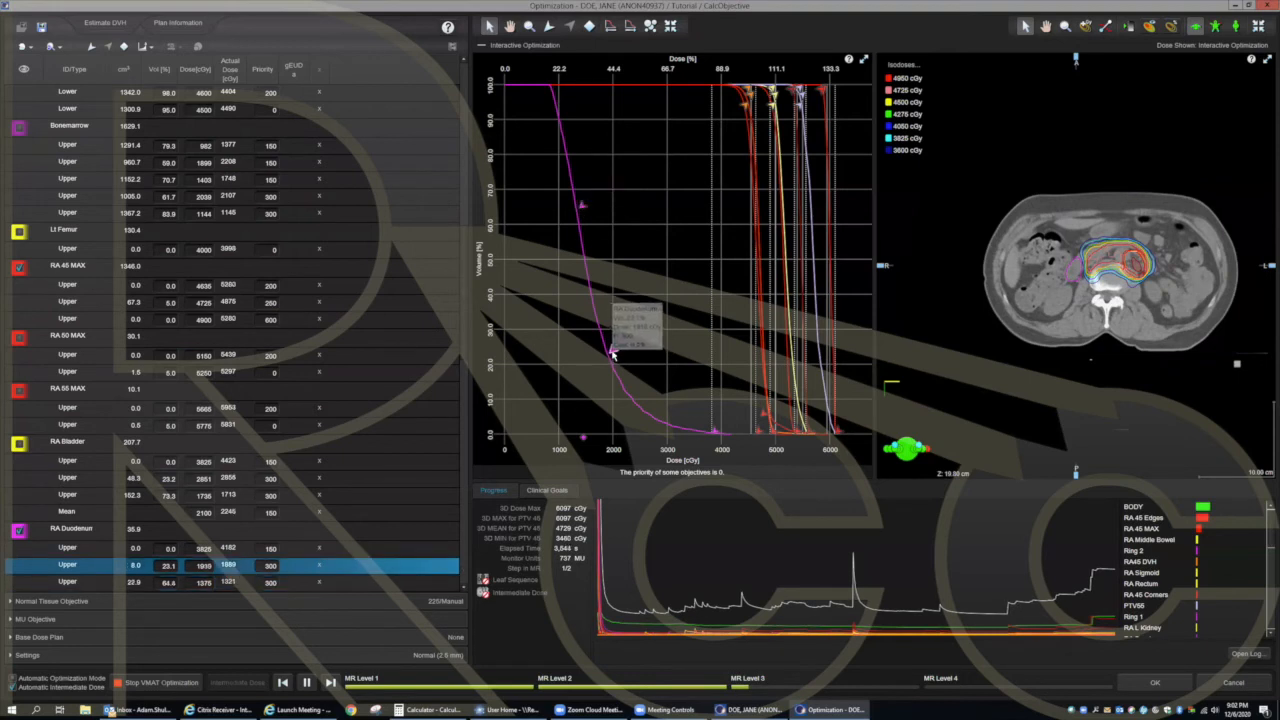
{"action": "left_click_drag", "start_coordinate": [612, 353], "coordinate": [614, 350]}
{"action": "left_click", "coordinate": [19, 531]}
Step: Recheck the RA Bladder curve, and relax the RA L Kidney upper objective to 16.2% volume at 1578 cGy in the DVH plot
{"action": "left_click", "coordinate": [19, 444]}
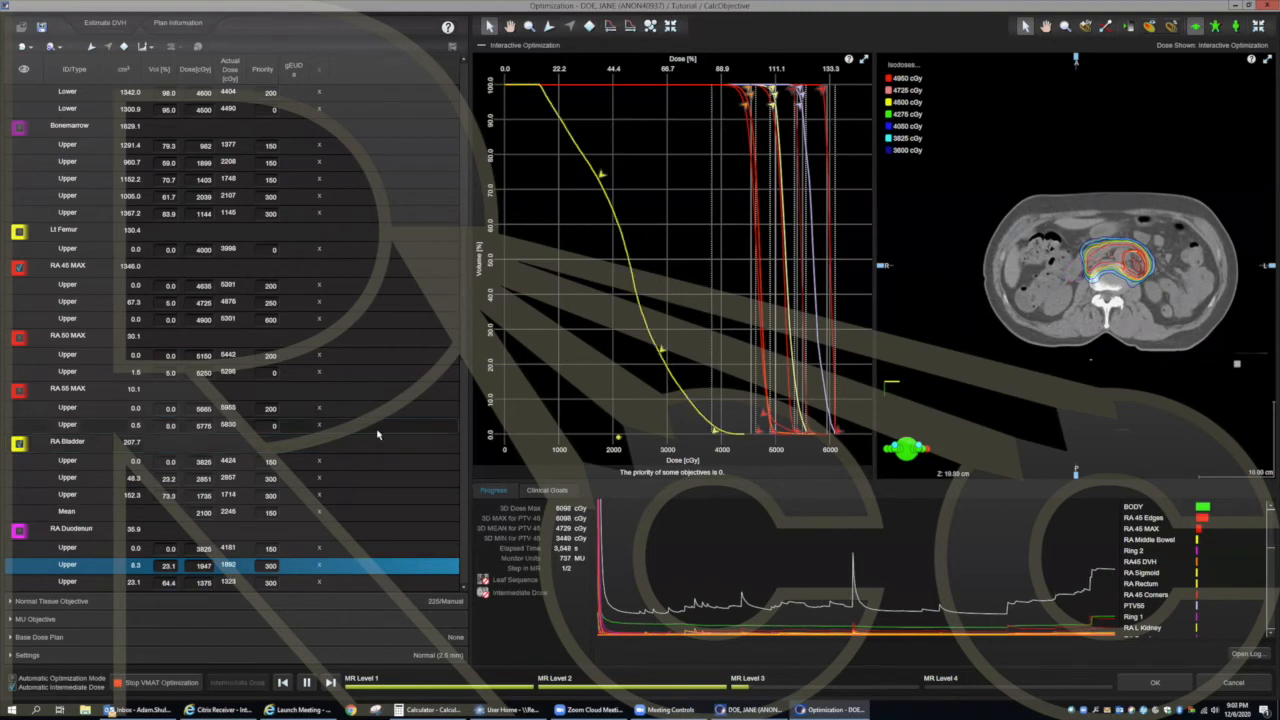
{"action": "left_click", "coordinate": [19, 444]}
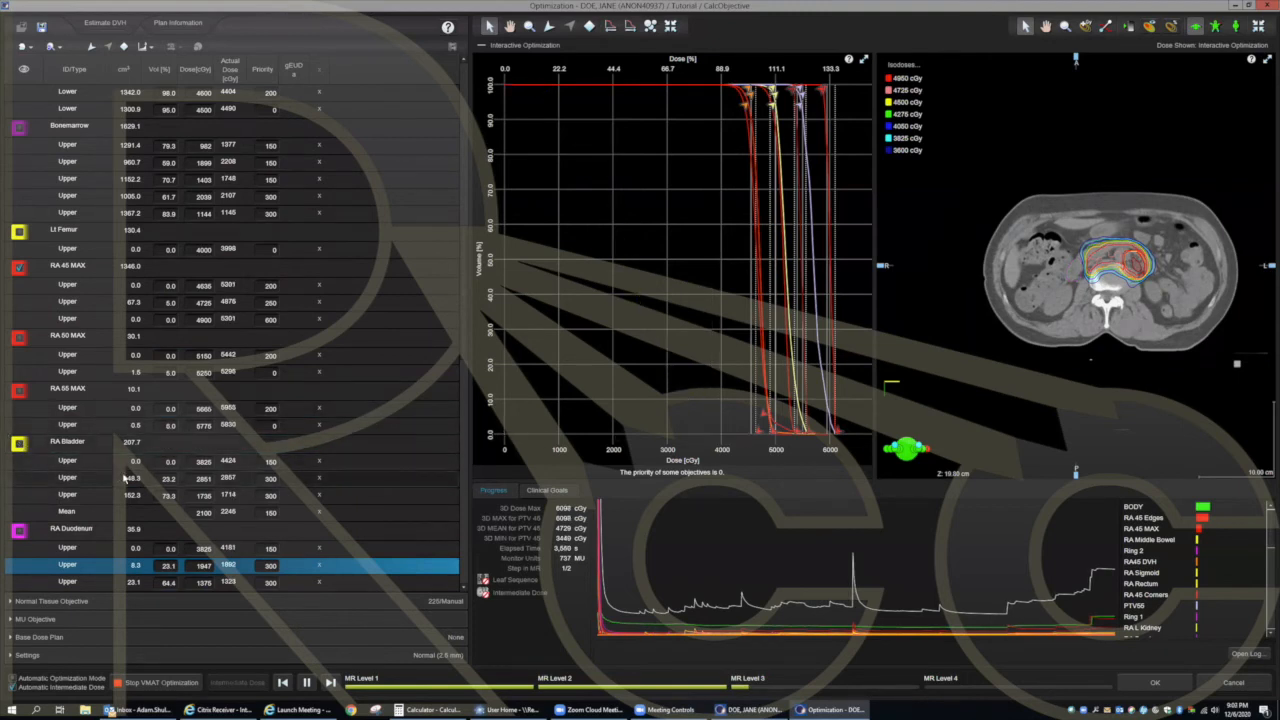
{"action": "scroll", "coordinate": [125, 478], "scroll_direction": "down", "scroll_amount": 3}
{"action": "left_click", "coordinate": [19, 513]}
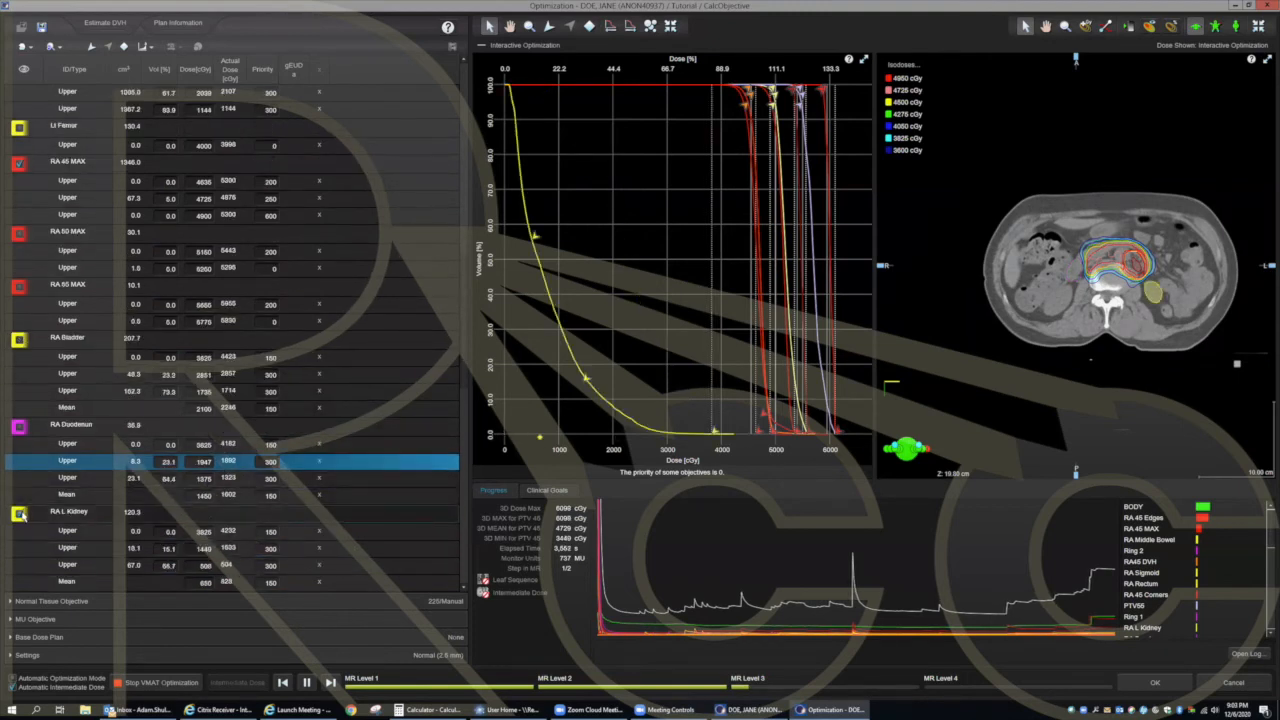
{"action": "left_click", "coordinate": [588, 378]}
{"action": "left_click_drag", "start_coordinate": [588, 378], "coordinate": [593, 374]}
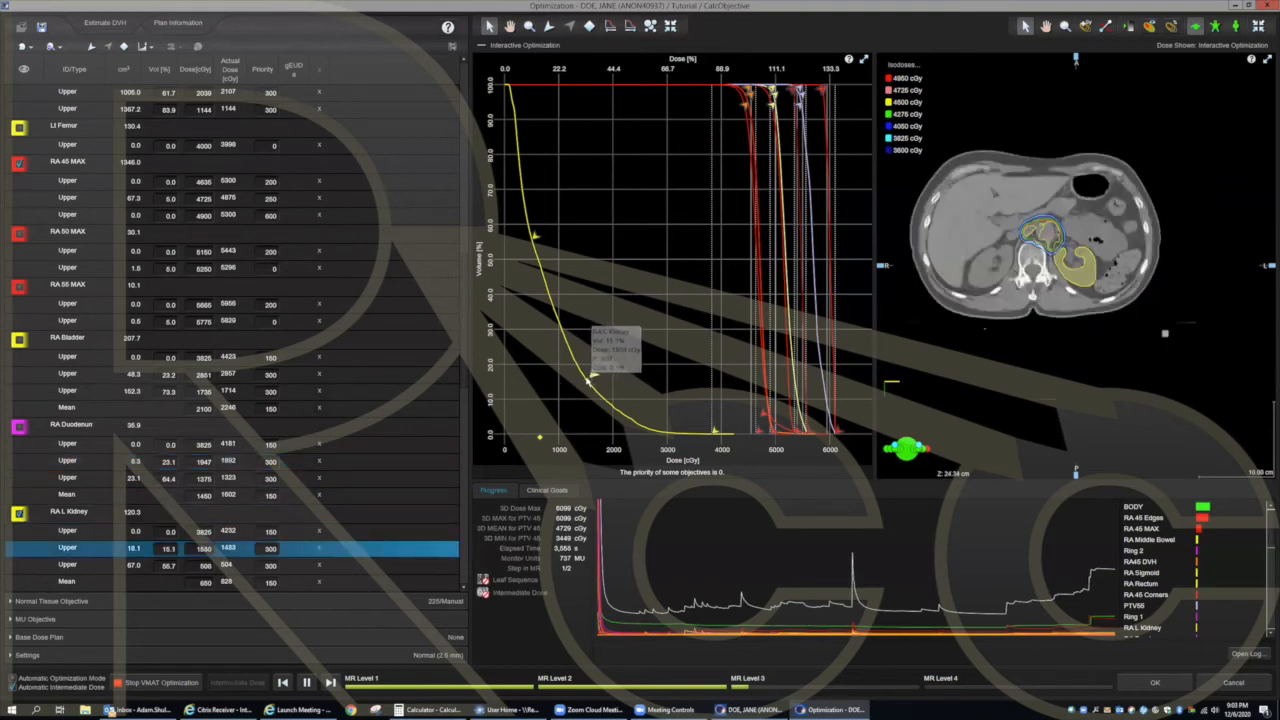
Step: Display RA Middle Bowel, relax its upper objectives to 21.4% at 3174 cGy and 69.9% at 2150 cGy, and hide it
{"action": "scroll", "coordinate": [62, 495], "scroll_direction": "down", "scroll_amount": 3}
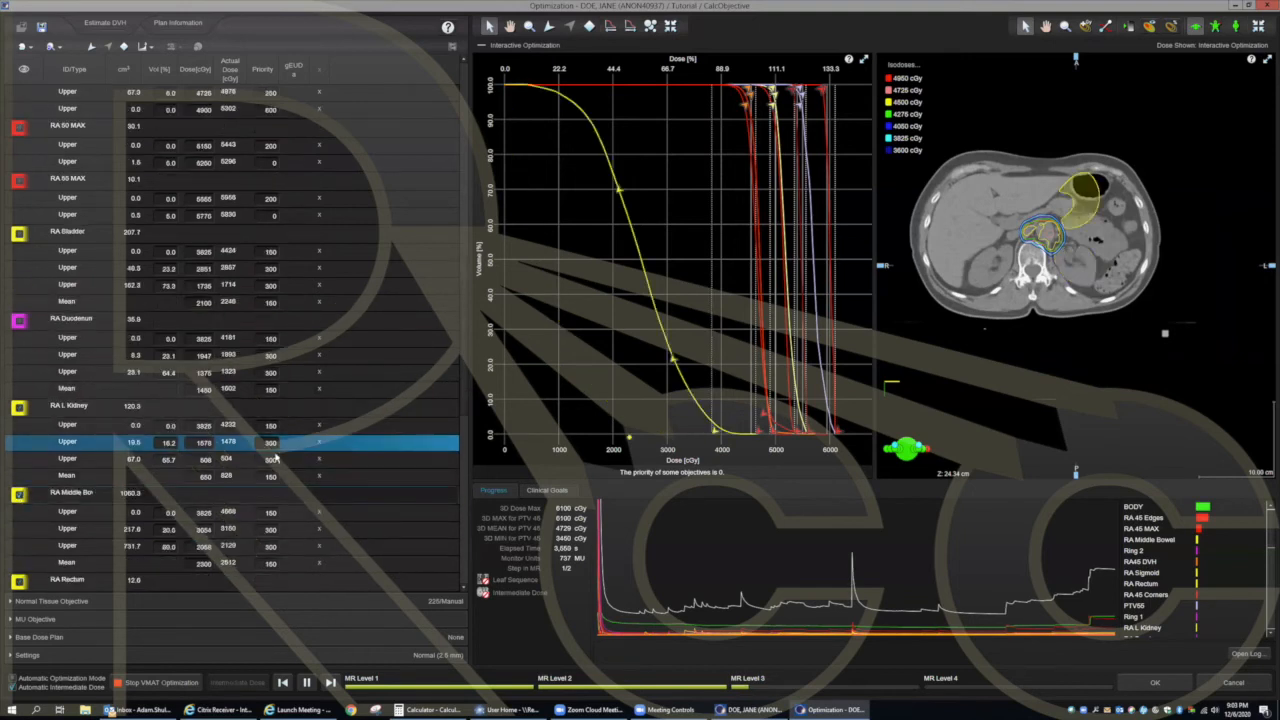
{"action": "left_click", "coordinate": [676, 360]}
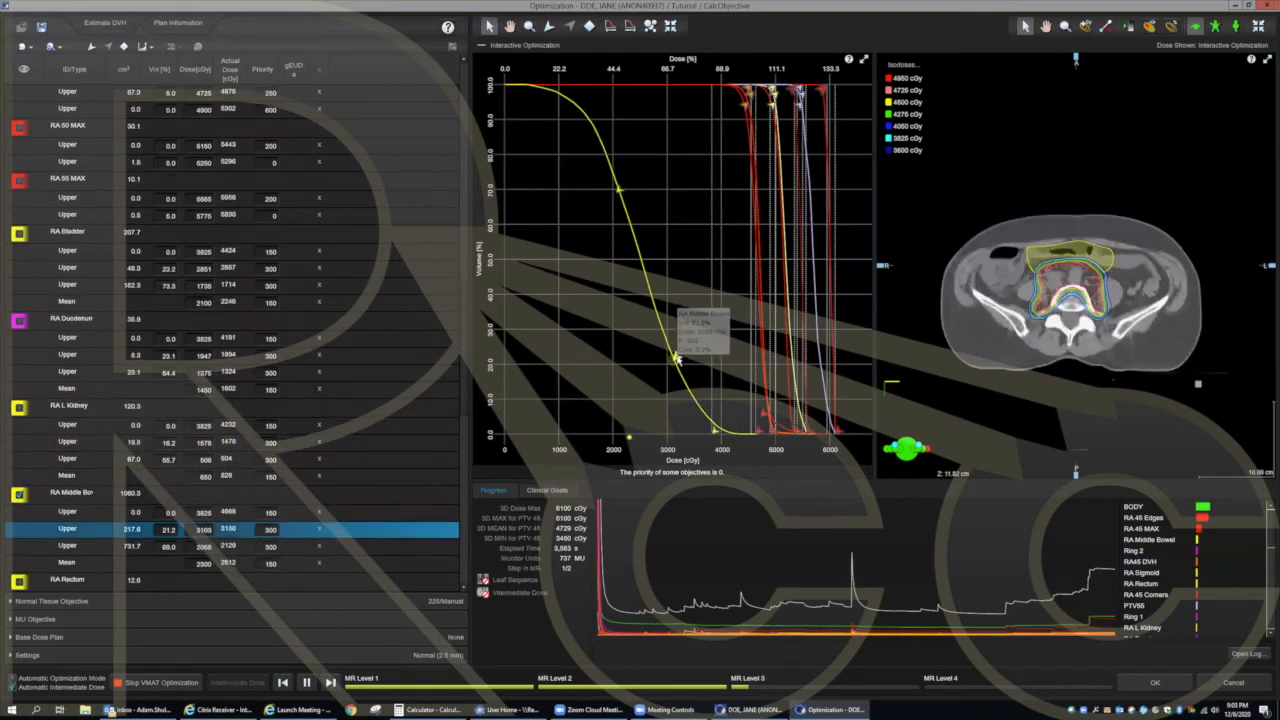
{"action": "left_click", "coordinate": [621, 190]}
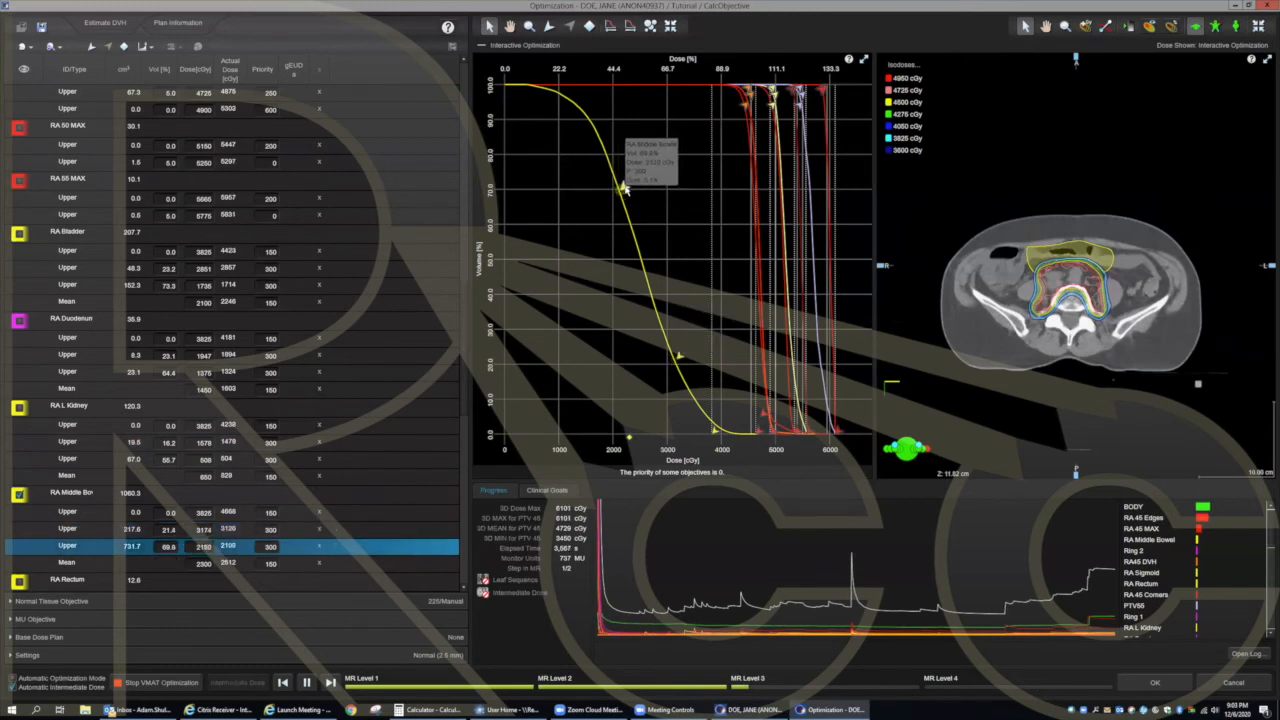
{"action": "left_click", "coordinate": [679, 357]}
{"action": "left_click", "coordinate": [19, 494]}
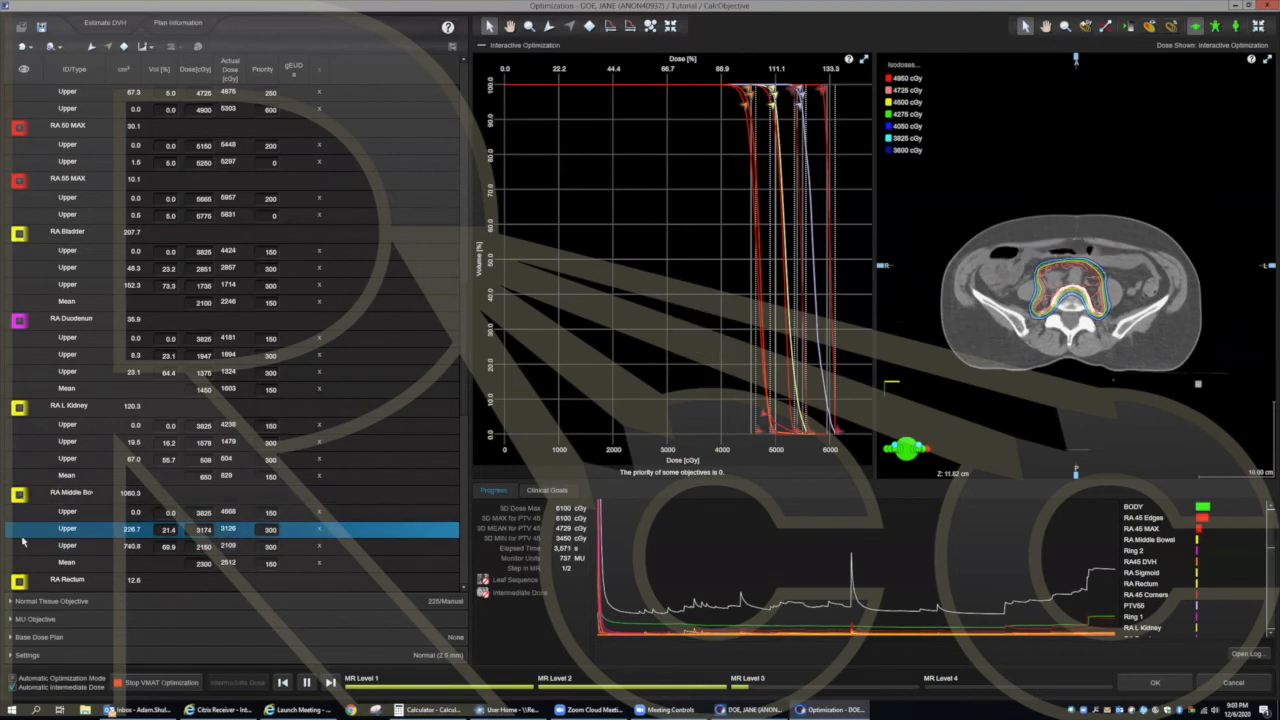
Step: Display RA Rectum in the DVH plot and relax its upper objectives to 17.2% at 2556 cGy and 59.7% at 1320 cGy
{"action": "left_click", "coordinate": [19, 580]}
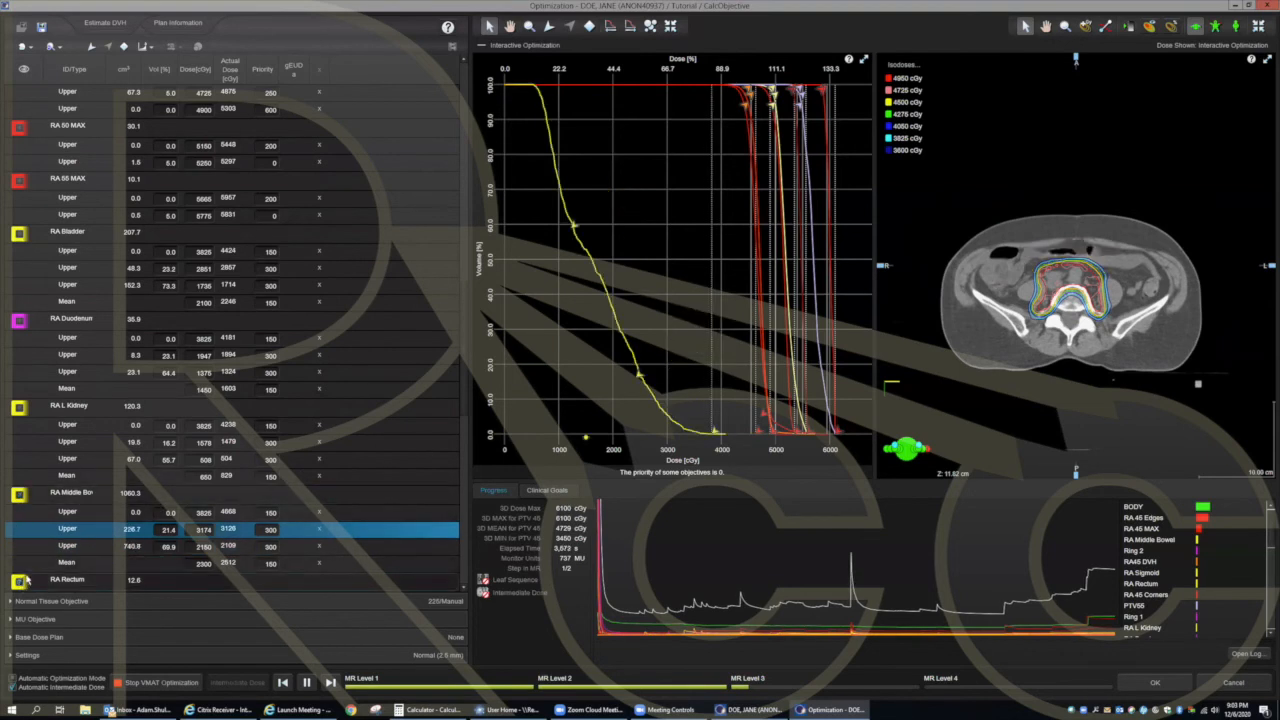
{"action": "left_click", "coordinate": [640, 376]}
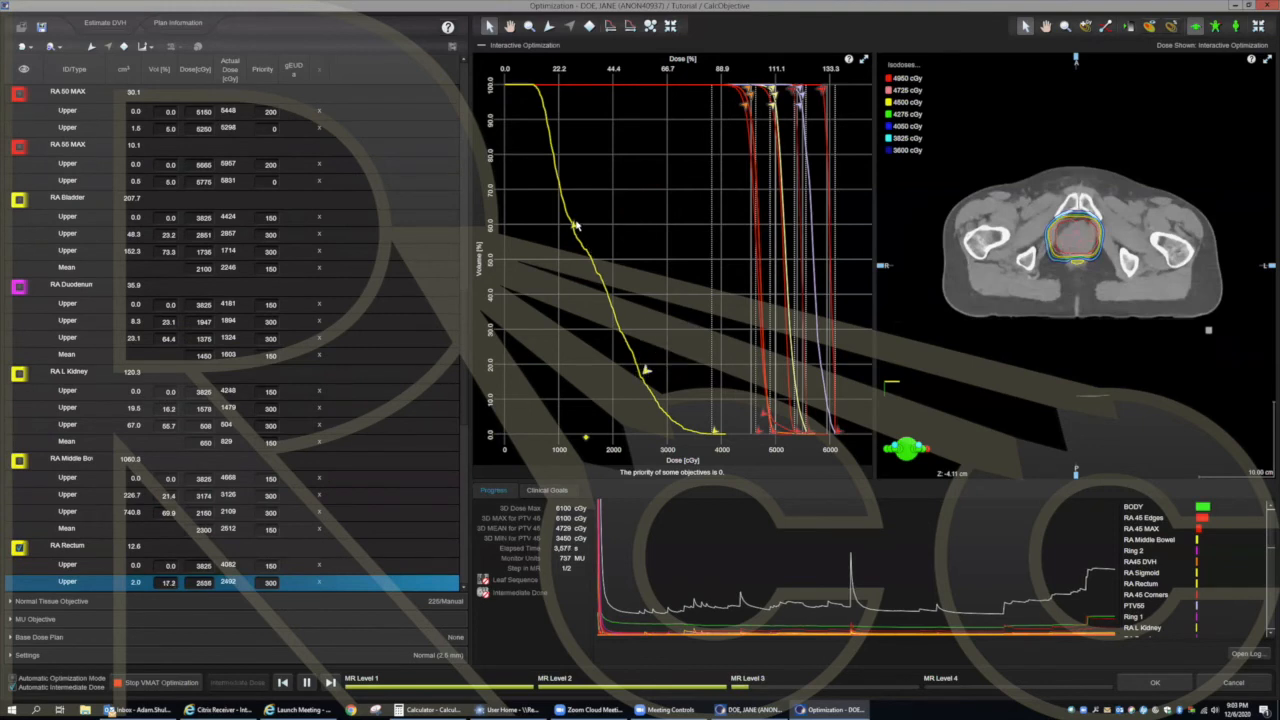
{"action": "left_click_drag", "start_coordinate": [574, 227], "coordinate": [580, 222]}
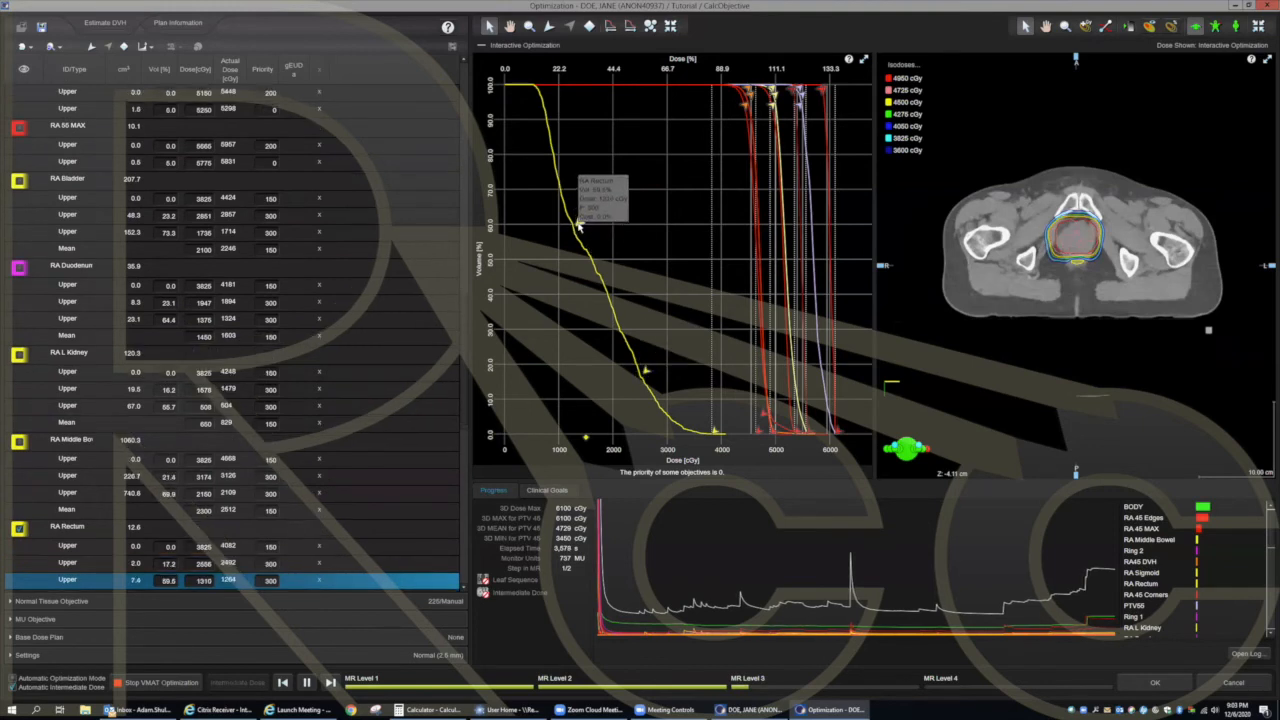
{"action": "scroll", "coordinate": [365, 478], "scroll_direction": "down", "scroll_amount": 2}
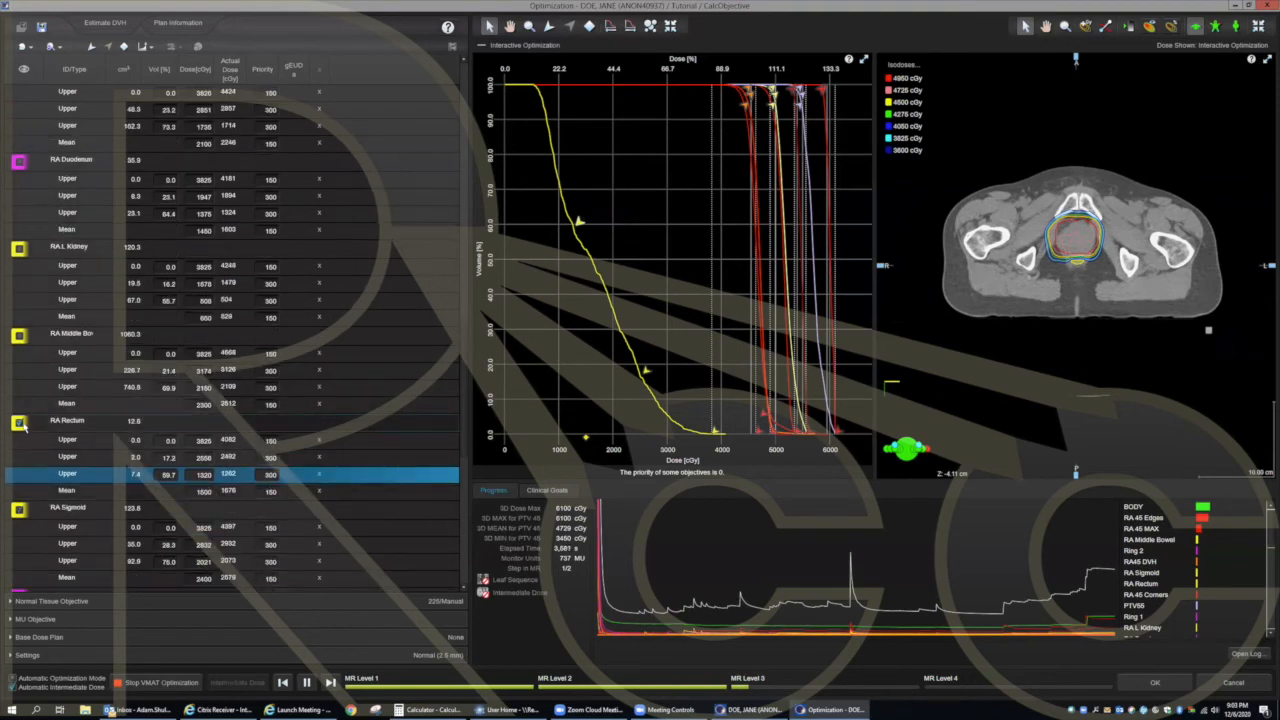
Step: Display RA Sigmoid, relax its upper objectives to 29.4% at 2971 cGy and 75.2% at 2150 cGy, and hide it
{"action": "left_click", "coordinate": [21, 509]}
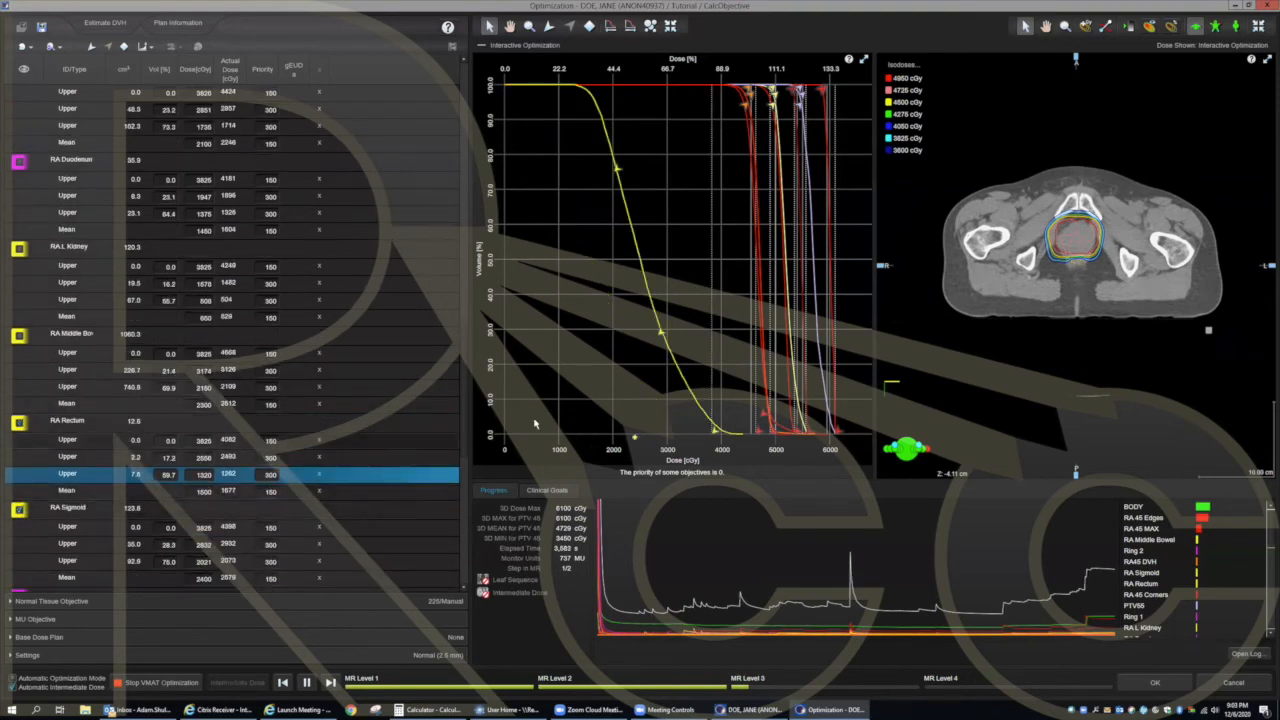
{"action": "left_click_drag", "start_coordinate": [661, 335], "coordinate": [672, 331]}
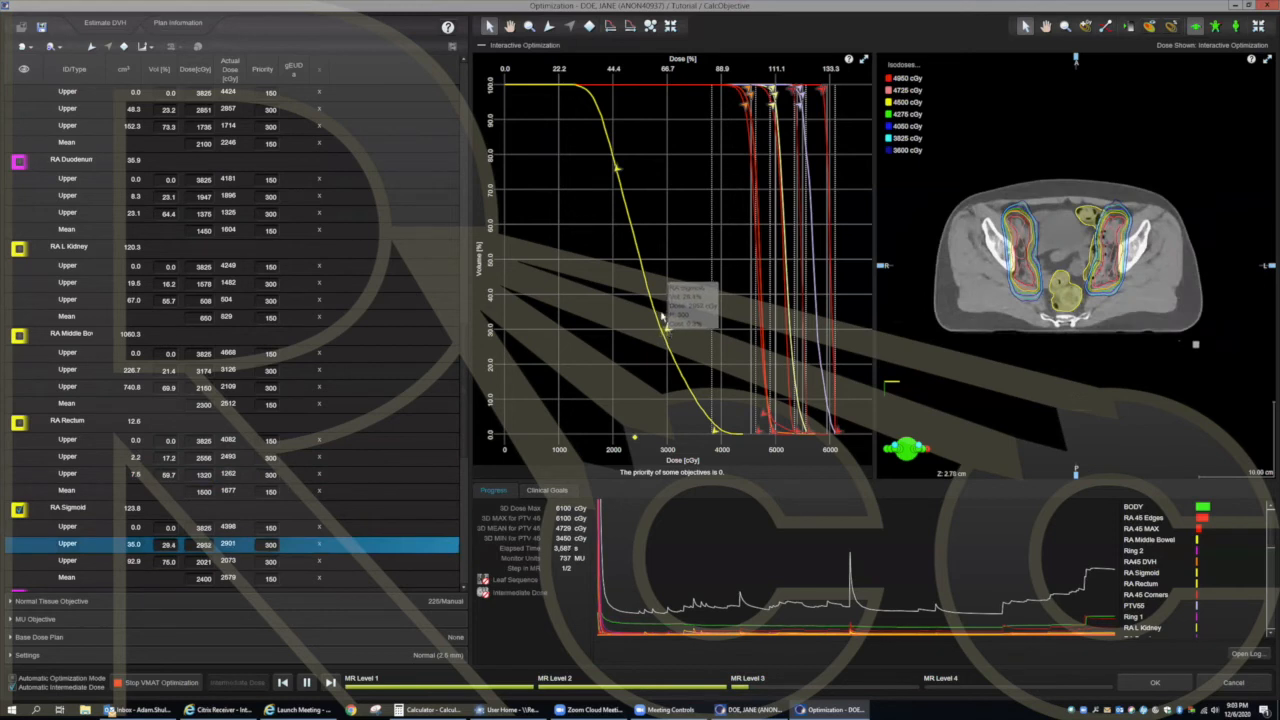
{"action": "left_click_drag", "start_coordinate": [617, 168], "coordinate": [623, 167]}
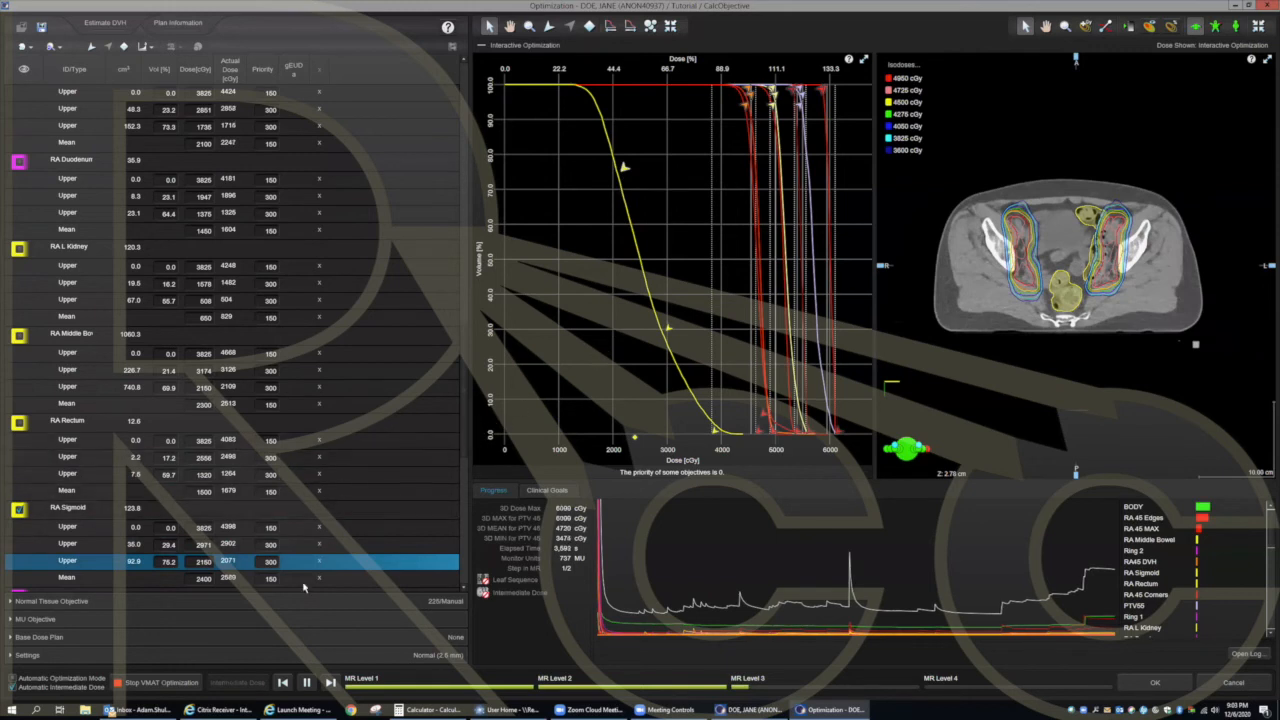
{"action": "left_click", "coordinate": [20, 510]}
{"action": "left_click", "coordinate": [19, 510]}
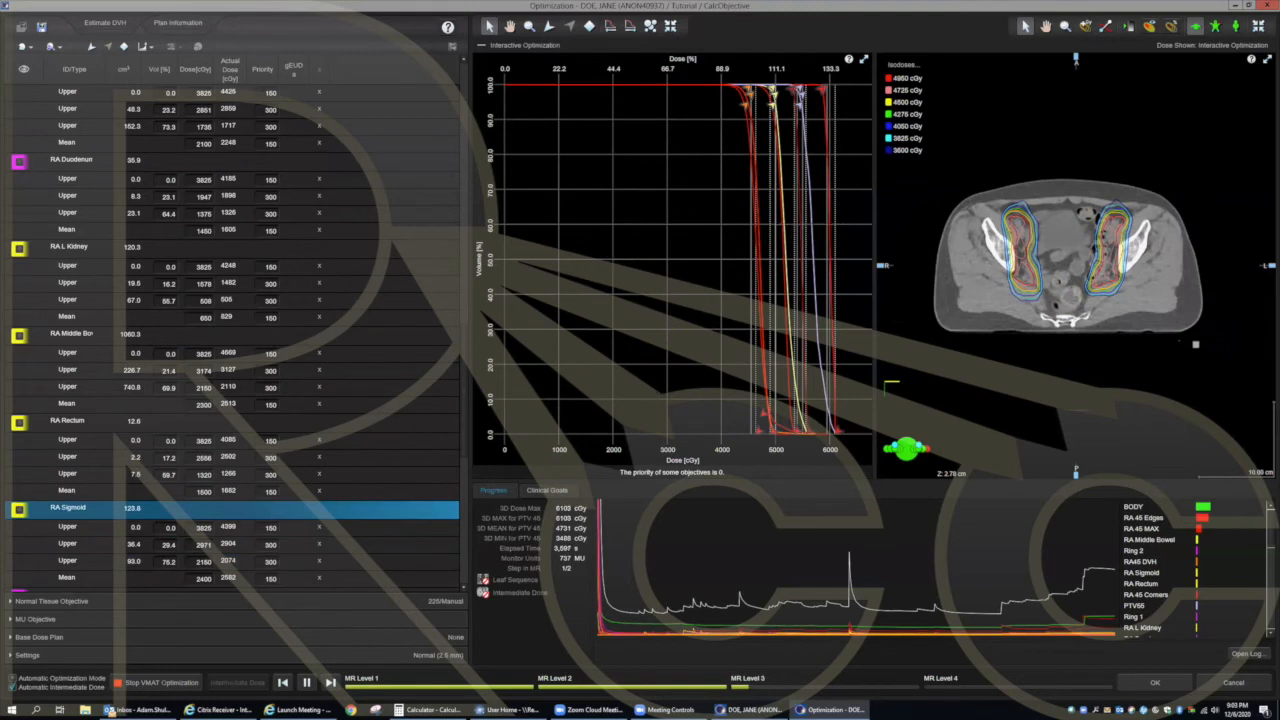
Step: Display Rt kidney in the DVH plot and relax its first upper objective to 14.6% volume at 840 cGy
{"action": "scroll", "coordinate": [73, 482], "scroll_direction": "down", "scroll_amount": 2}
{"action": "scroll", "coordinate": [75, 490], "scroll_direction": "down", "scroll_amount": 1}
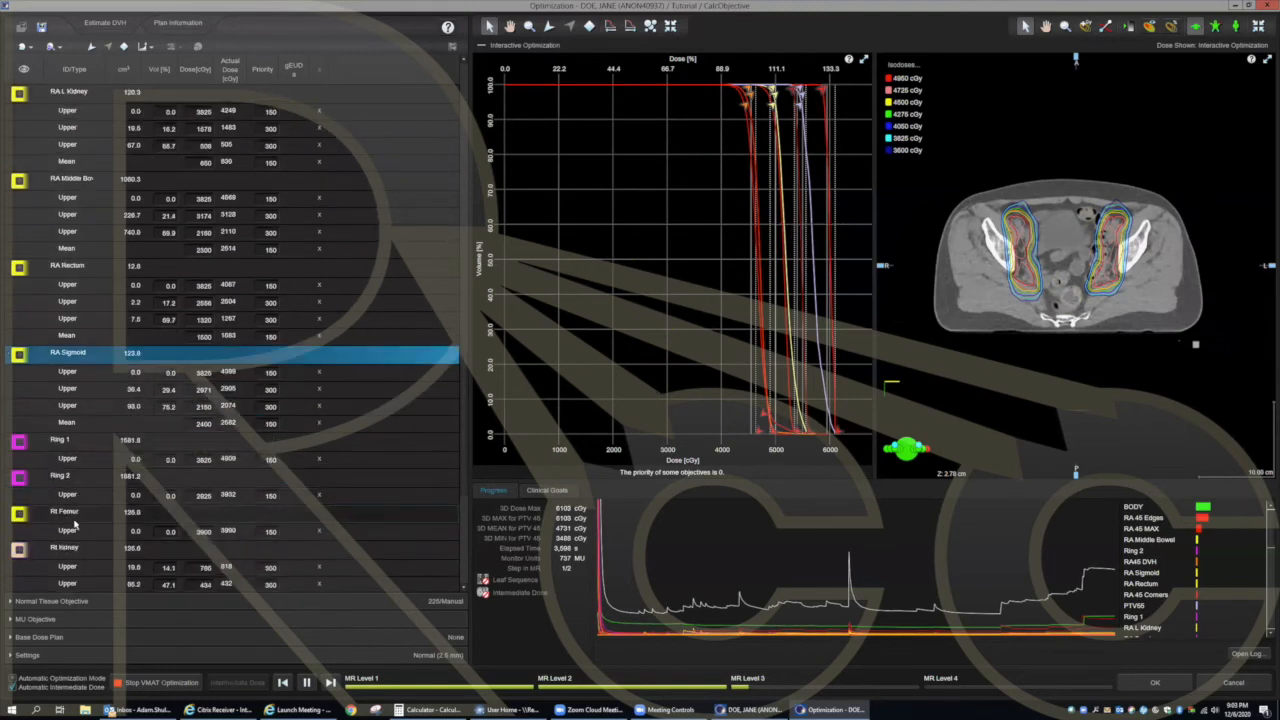
{"action": "left_click", "coordinate": [19, 549]}
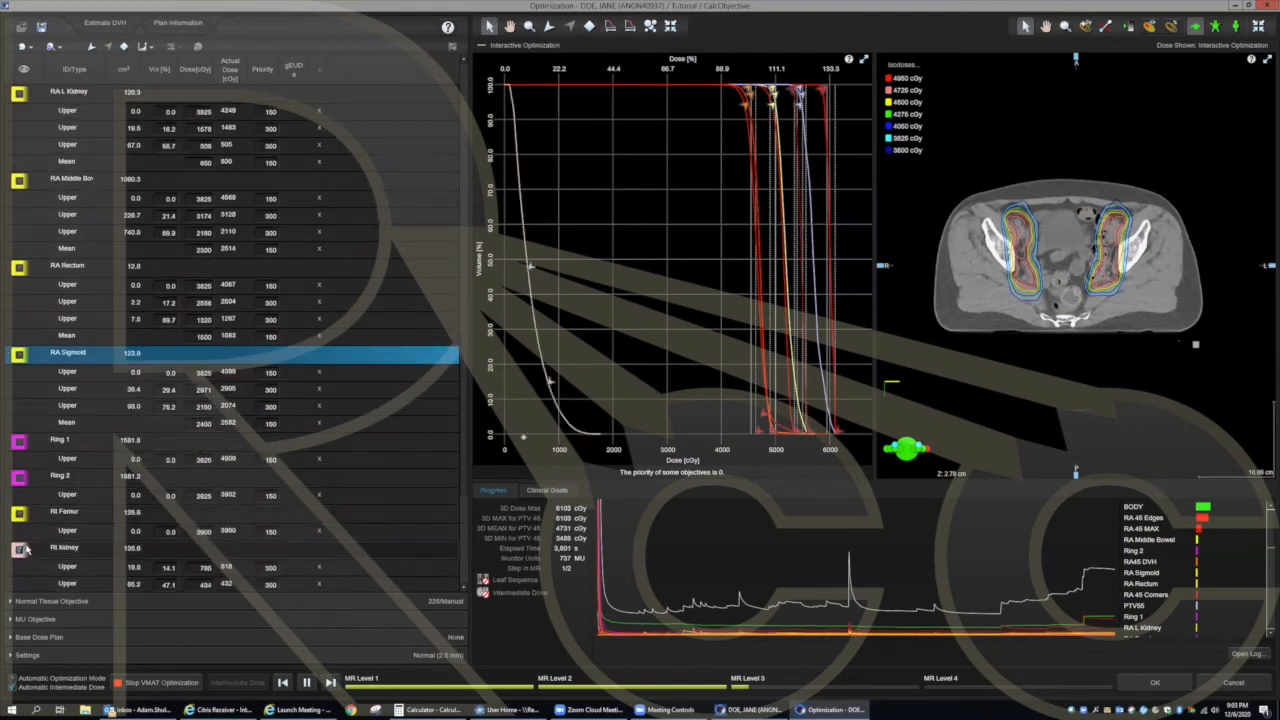
{"action": "left_click", "coordinate": [550, 383]}
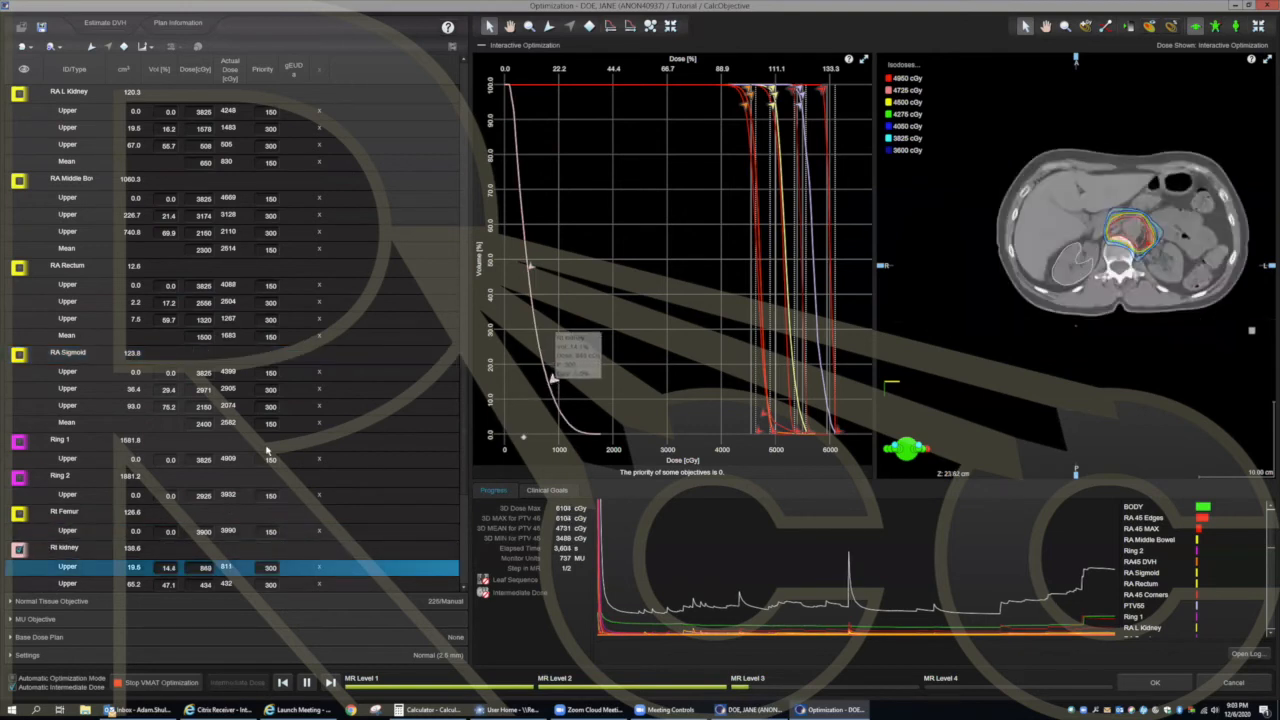
{"action": "mouse_move", "coordinate": [533, 270]}
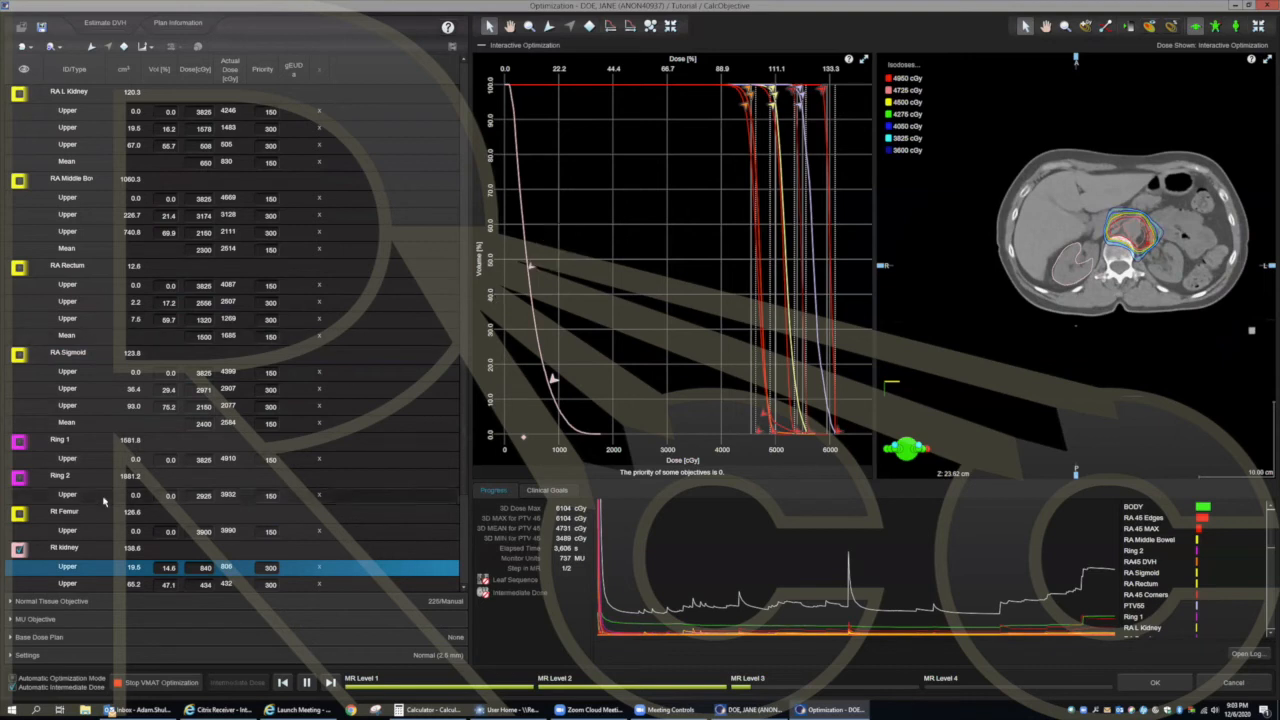
Step: Look over the spinal structures' objectives and put the VMAT optimization on hold
{"action": "scroll", "coordinate": [116, 488], "scroll_direction": "down", "scroll_amount": 3}
{"action": "scroll", "coordinate": [116, 488], "scroll_direction": "down", "scroll_amount": 1}
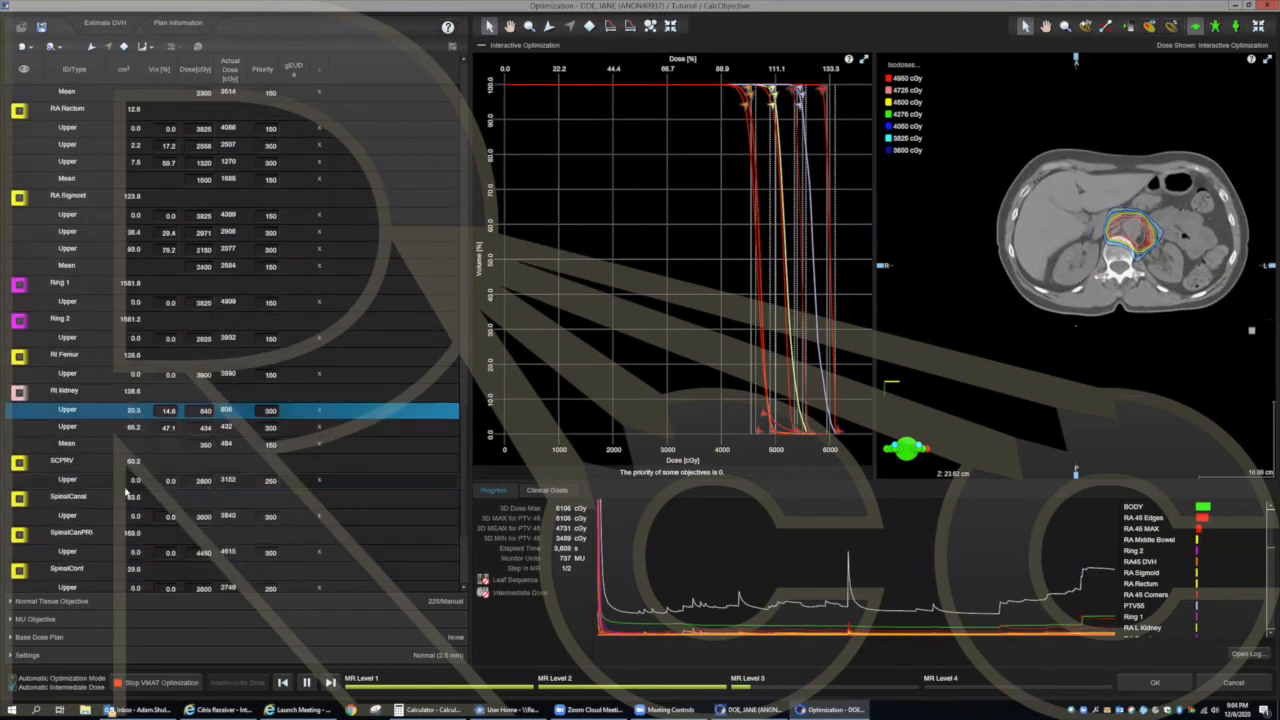
{"action": "scroll", "coordinate": [147, 485], "scroll_direction": "down", "scroll_amount": 1}
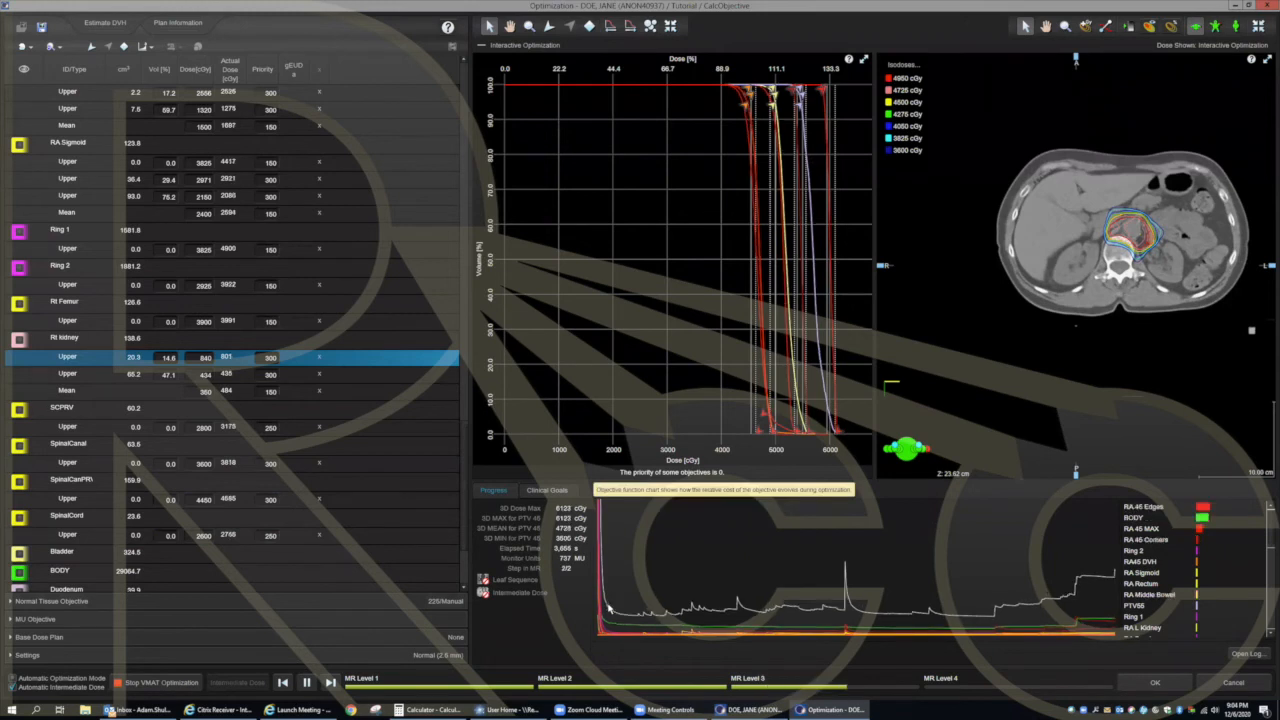
{"action": "left_click", "coordinate": [306, 683]}
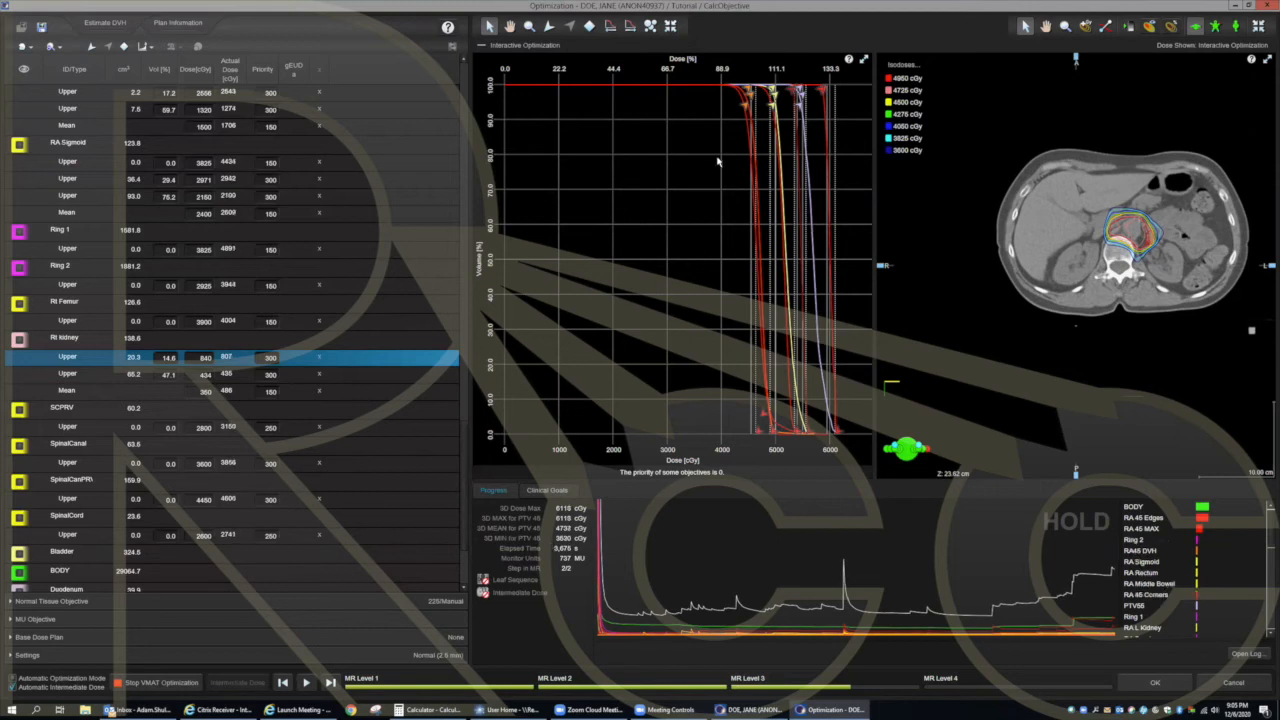
Step: Return to the target objectives and display CTV 45 and CTVPrimary in the DVH plot to examine their coverage
{"action": "mouse_move", "coordinate": [749, 100]}
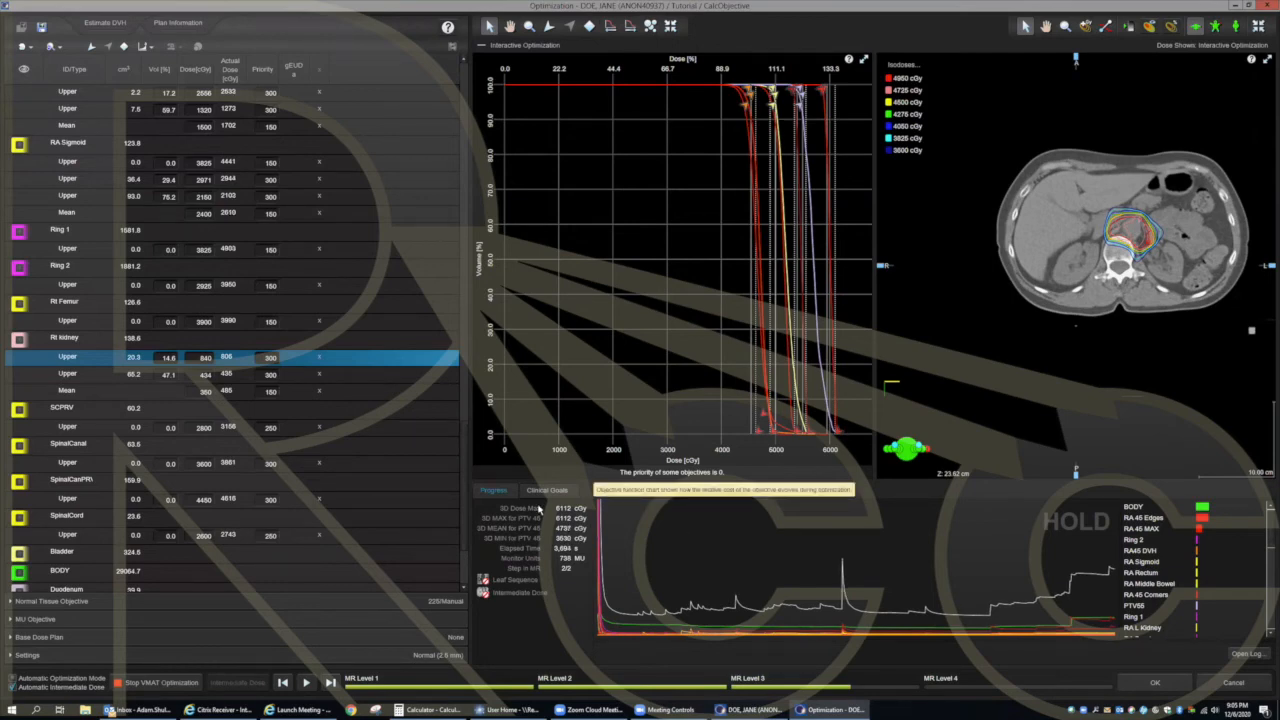
{"action": "scroll", "coordinate": [66, 267], "scroll_direction": "up", "scroll_amount": 1}
{"action": "scroll", "coordinate": [66, 267], "scroll_direction": "up", "scroll_amount": 10}
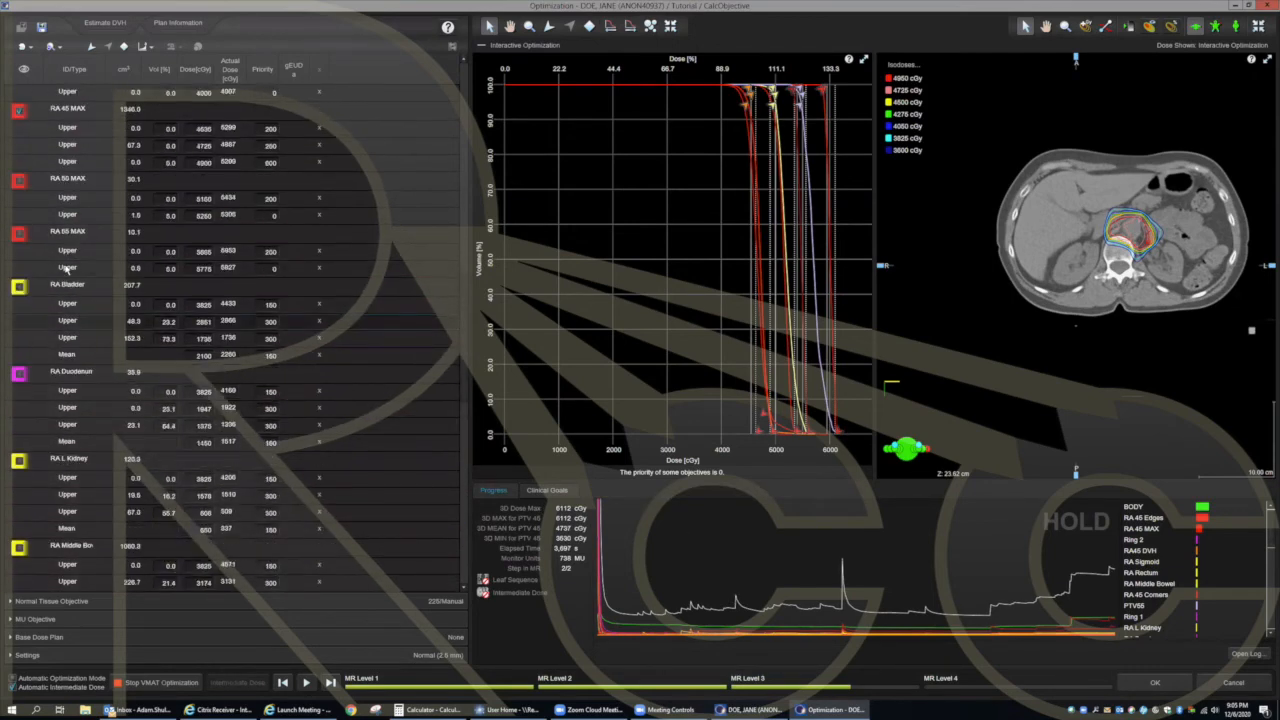
{"action": "scroll", "coordinate": [66, 267], "scroll_direction": "up", "scroll_amount": 4}
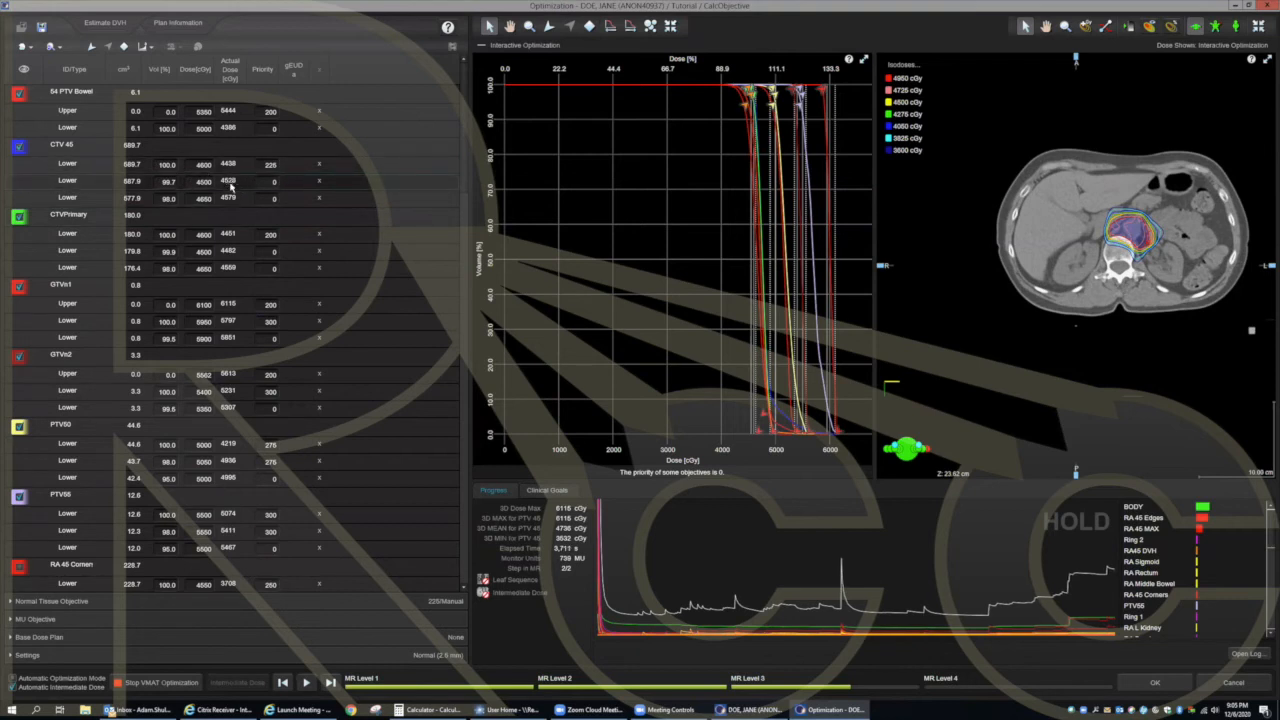
Step: Set the volume of CTVPrimary's second lower objective to 99.7% and resume the VMAT optimization
{"action": "left_click", "coordinate": [172, 252]}
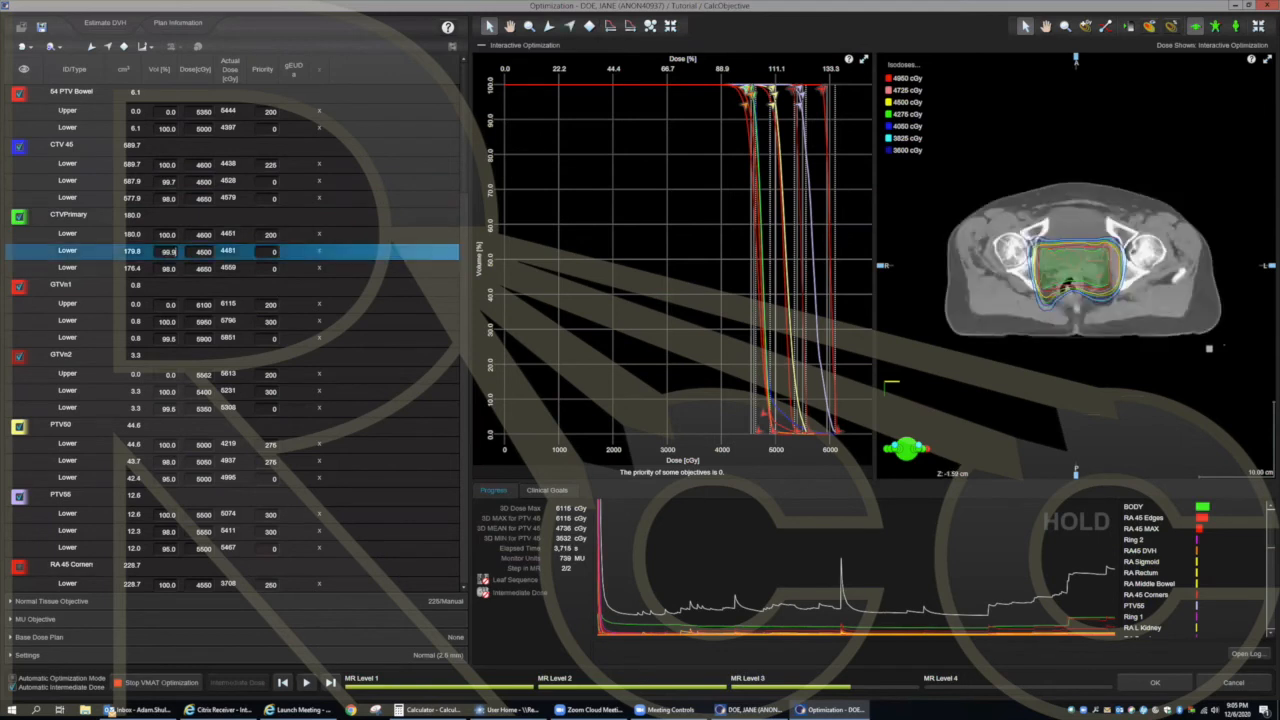
{"action": "type", "text": "7"}
{"action": "key", "text": "Tab"}
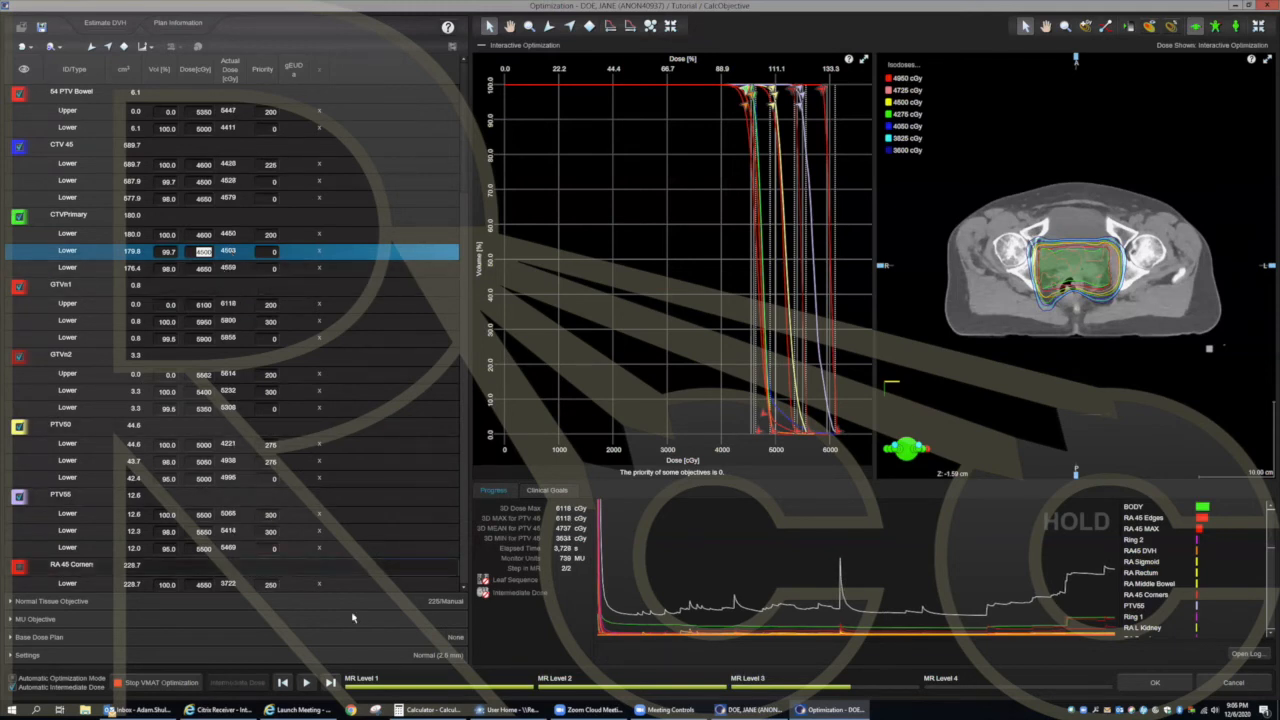
{"action": "left_click", "coordinate": [306, 683]}
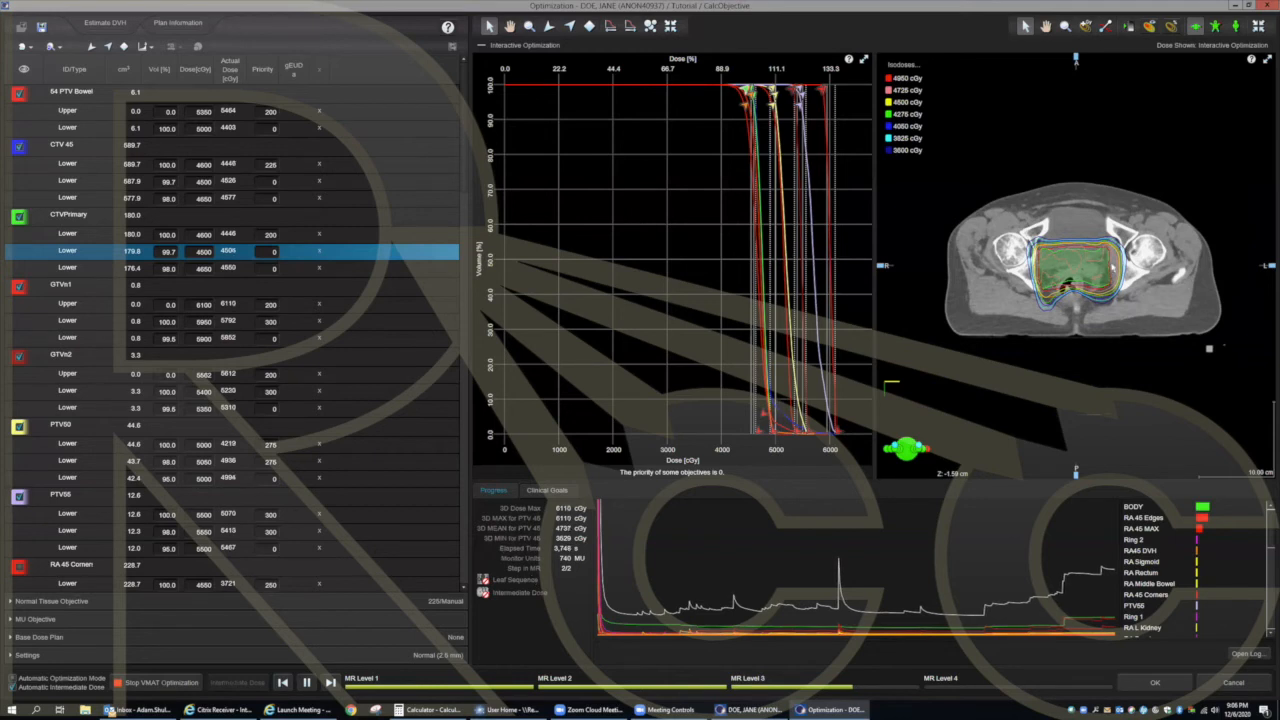
Step: Examine the isodose coverage of the targets slice by slice through the CT, and put the optimization on hold
{"action": "scroll", "coordinate": [1105, 275], "scroll_direction": "up", "scroll_amount": 10}
{"action": "scroll", "coordinate": [1093, 294], "scroll_direction": "up", "scroll_amount": 5}
{"action": "scroll", "coordinate": [1093, 295], "scroll_direction": "up", "scroll_amount": 3}
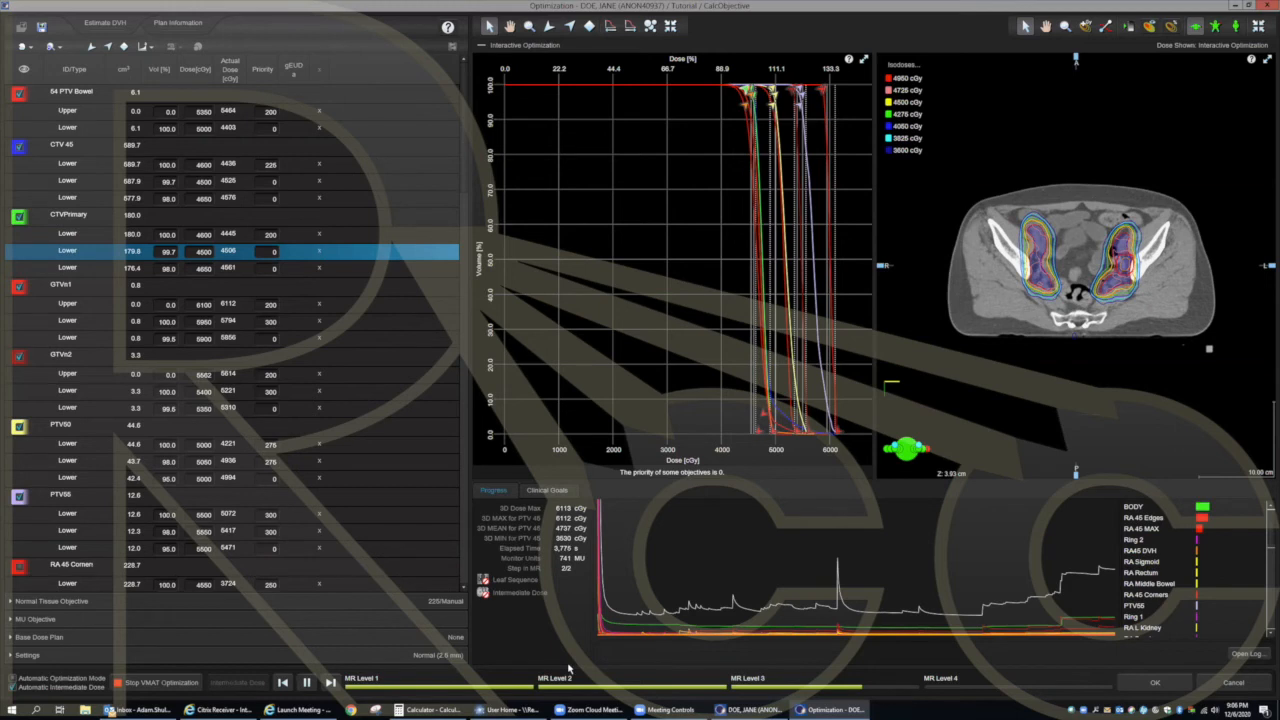
{"action": "scroll", "coordinate": [1074, 289], "scroll_direction": "up", "scroll_amount": 8}
{"action": "scroll", "coordinate": [1073, 289], "scroll_direction": "up", "scroll_amount": 20}
{"action": "scroll", "coordinate": [1073, 289], "scroll_direction": "up", "scroll_amount": 20}
{"action": "scroll", "coordinate": [1073, 289], "scroll_direction": "up", "scroll_amount": 5}
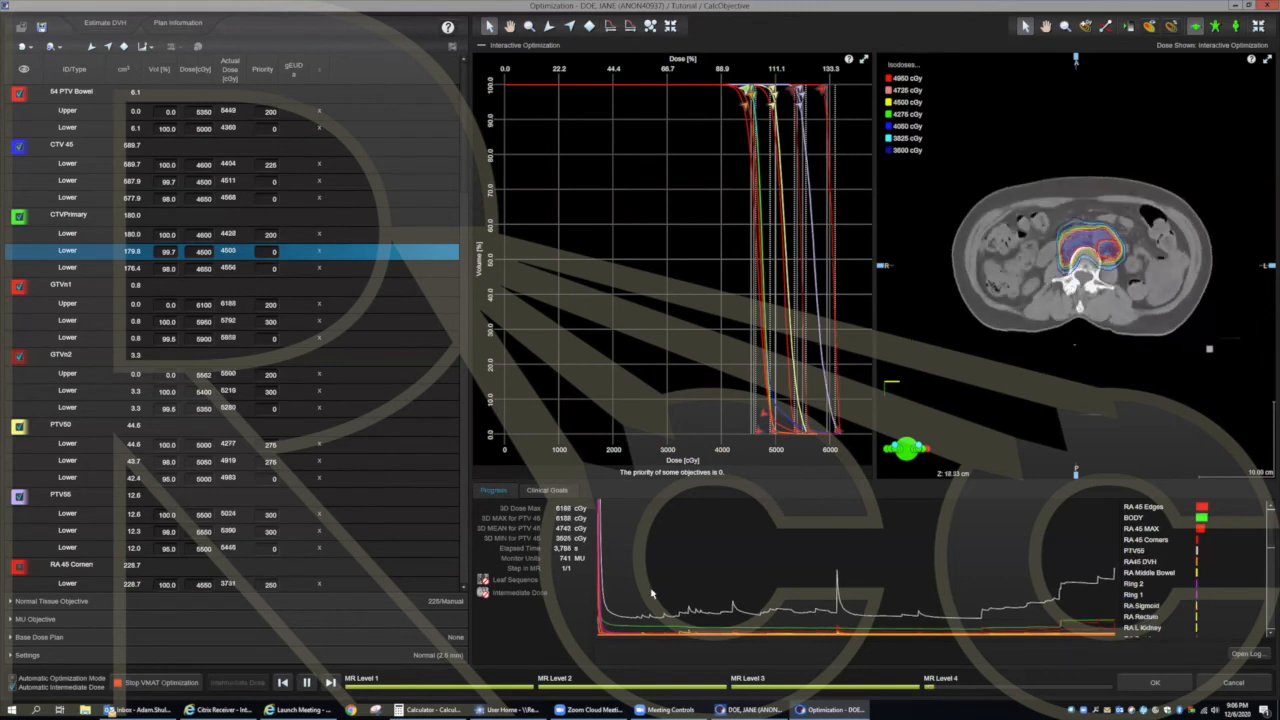
{"action": "left_click", "coordinate": [306, 682]}
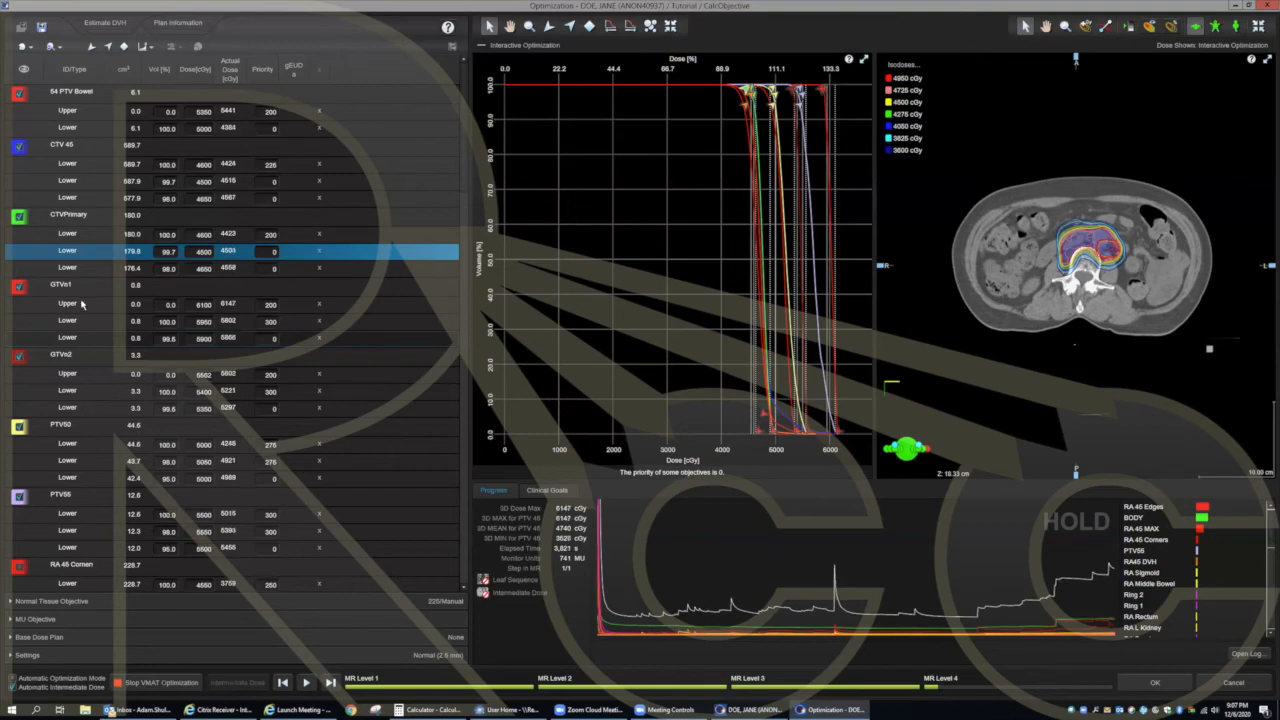
Step: Check RA 55 MAX in the DVH plot along with its upper objectives, and resume the optimization
{"action": "scroll", "coordinate": [60, 400], "scroll_direction": "down", "scroll_amount": 3}
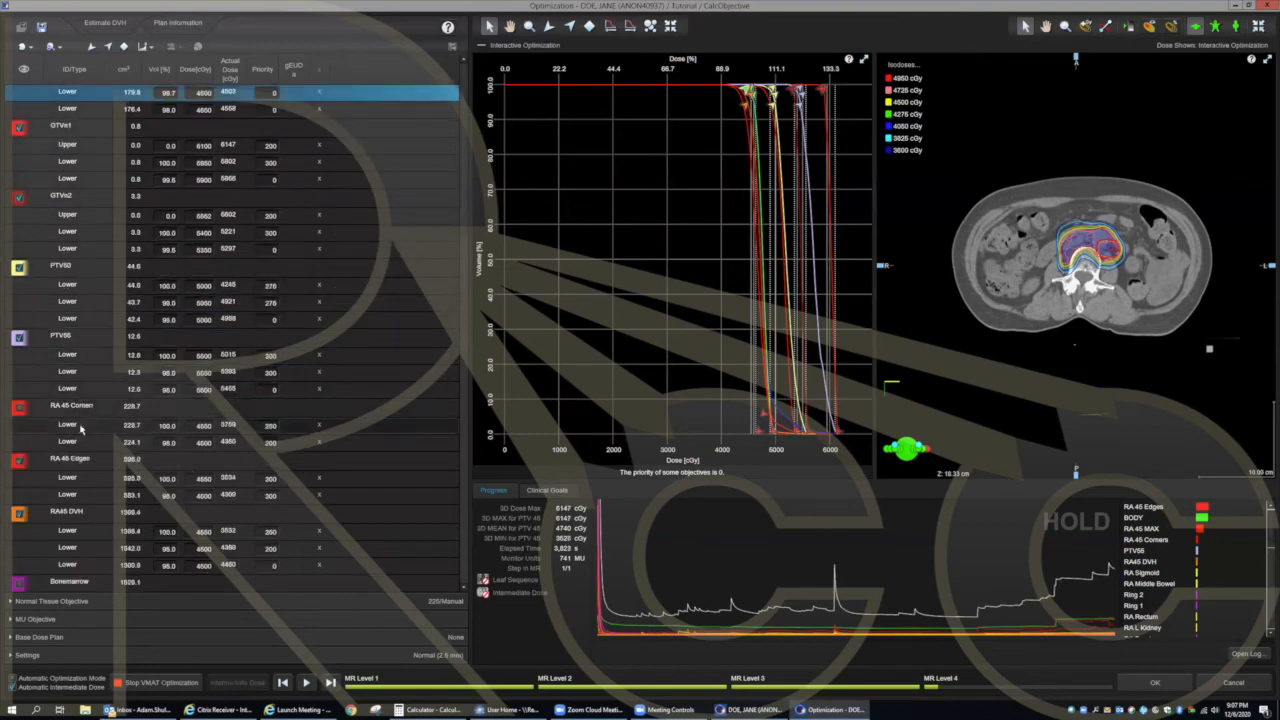
{"action": "scroll", "coordinate": [84, 430], "scroll_direction": "down", "scroll_amount": 3}
{"action": "scroll", "coordinate": [86, 459], "scroll_direction": "down", "scroll_amount": 3}
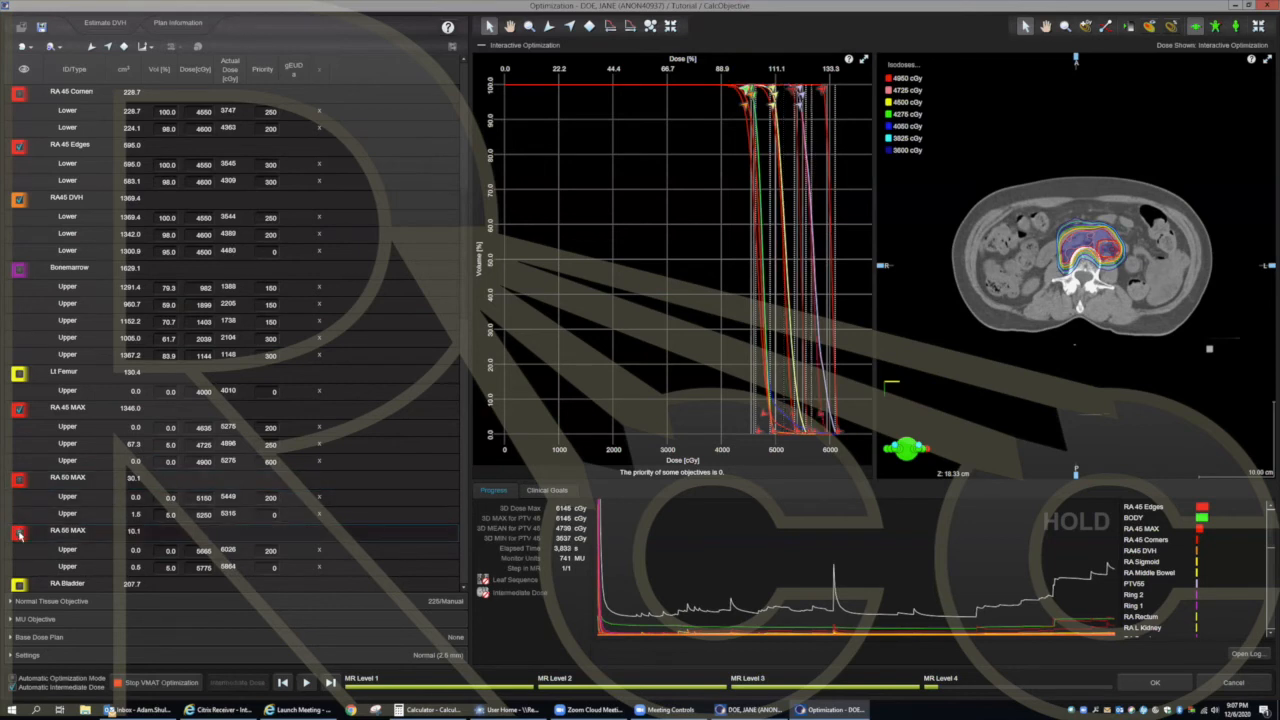
{"action": "left_click", "coordinate": [19, 535]}
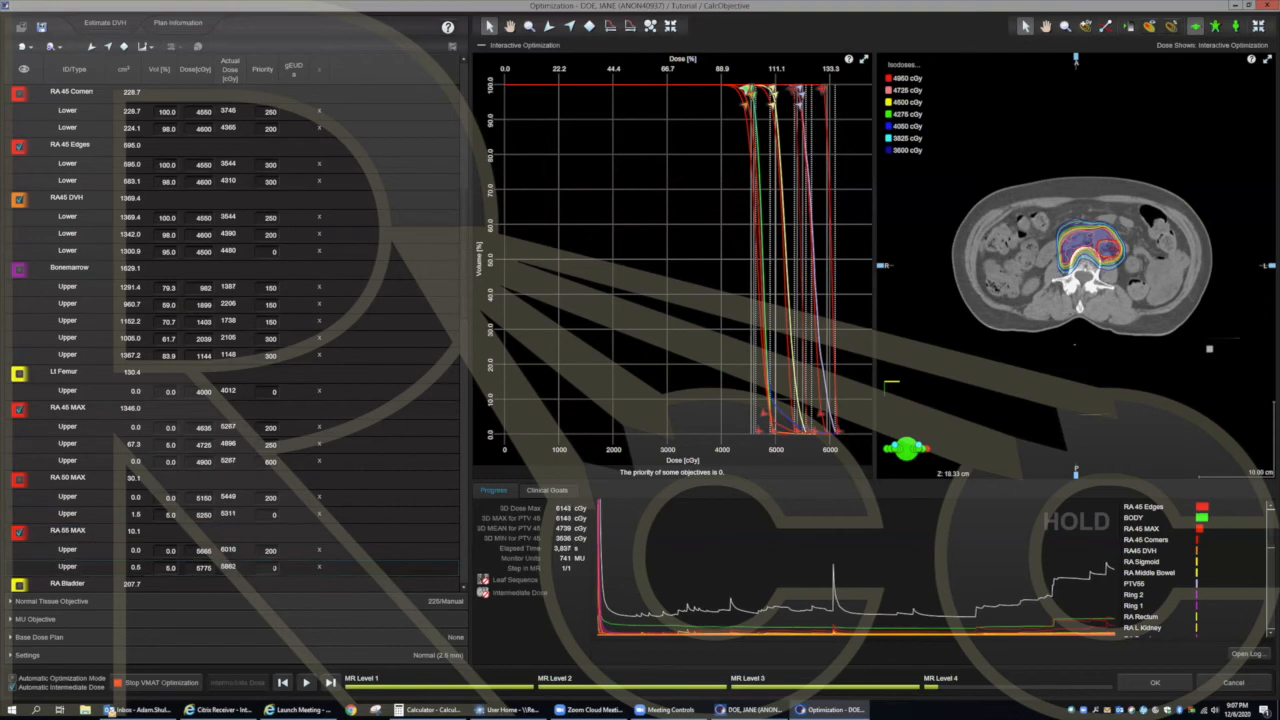
{"action": "left_click", "coordinate": [265, 567]}
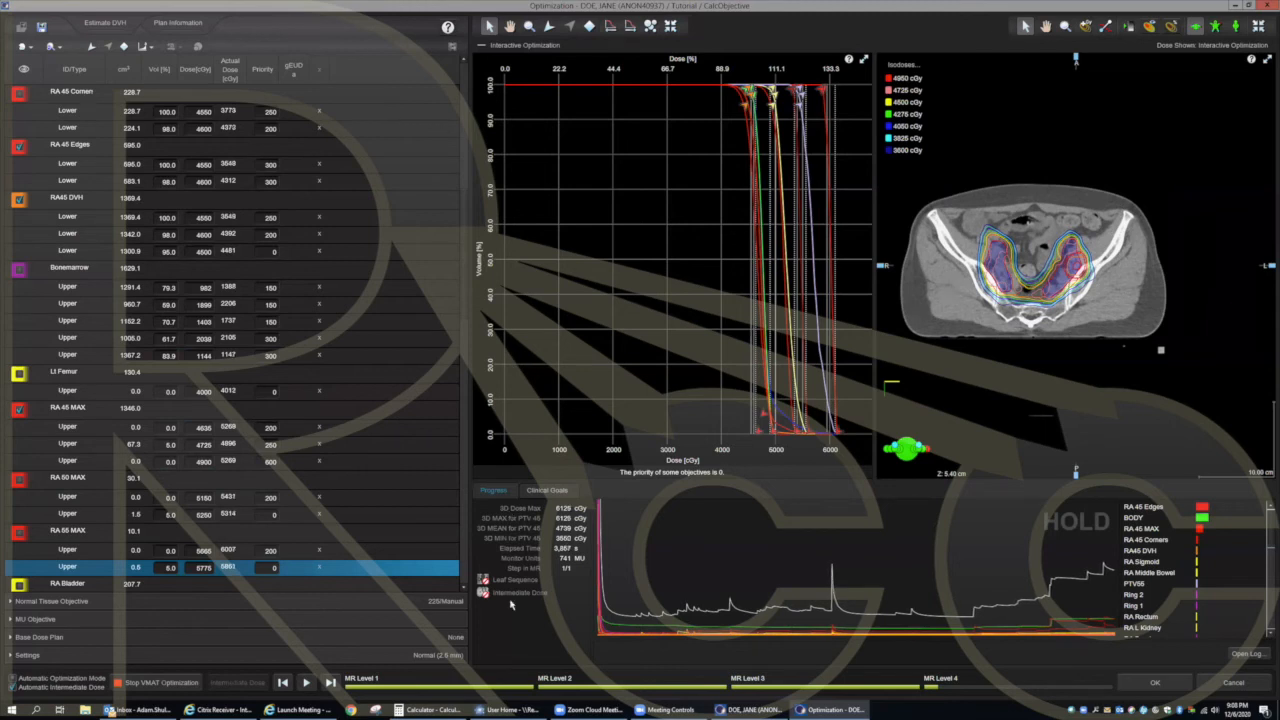
{"action": "left_click", "coordinate": [307, 682]}
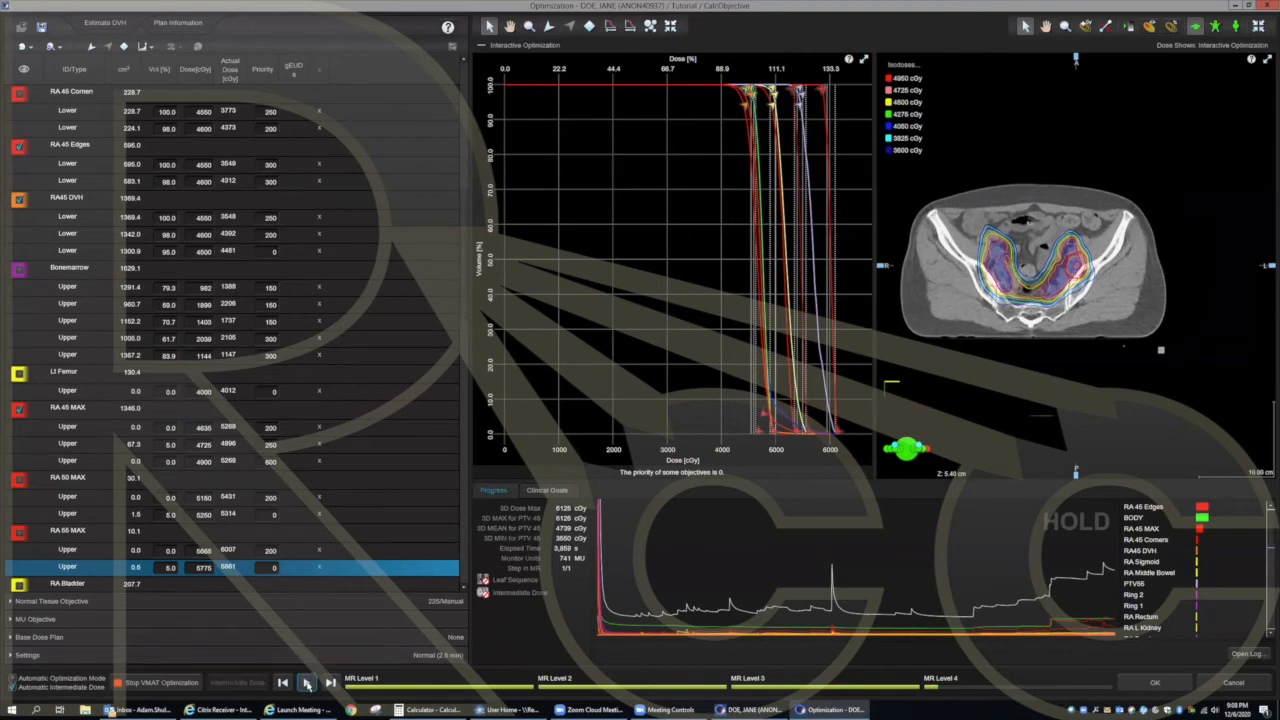
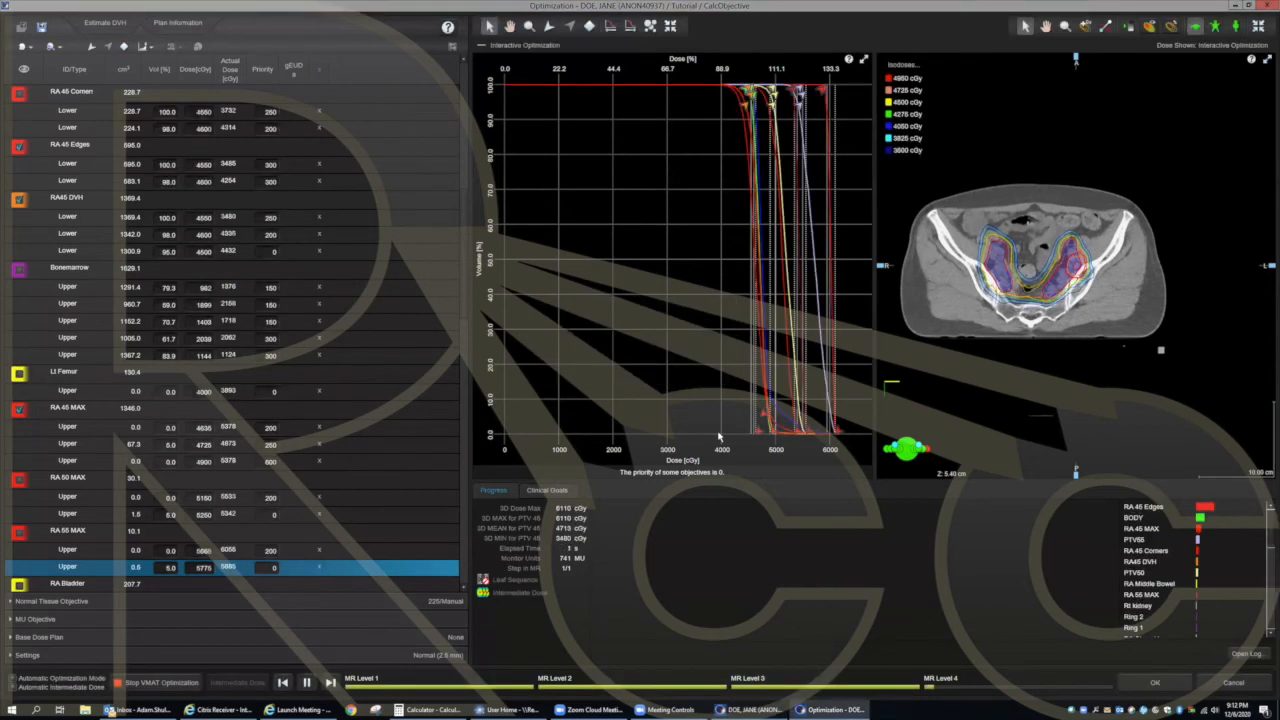
Step: Put the optimization on hold and set the priority of both RA 45 Edges lower objectives to 350
{"action": "left_click", "coordinate": [308, 682]}
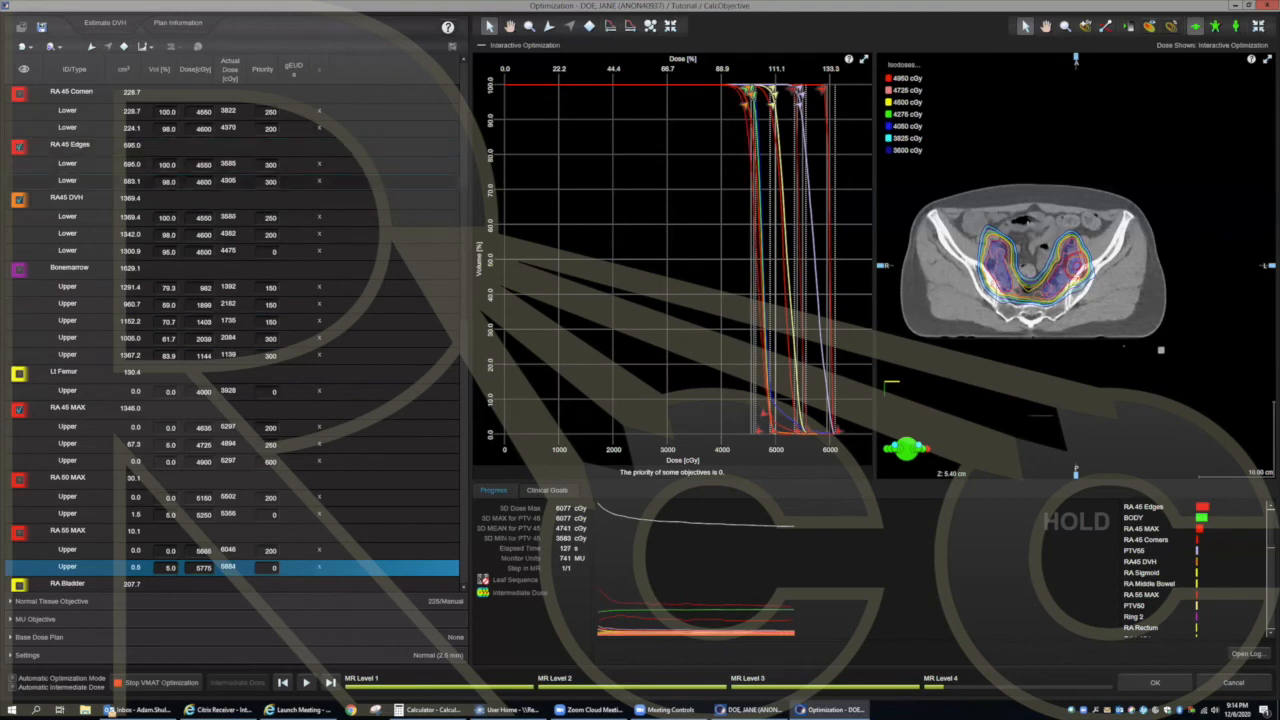
{"action": "left_click", "coordinate": [269, 165]}
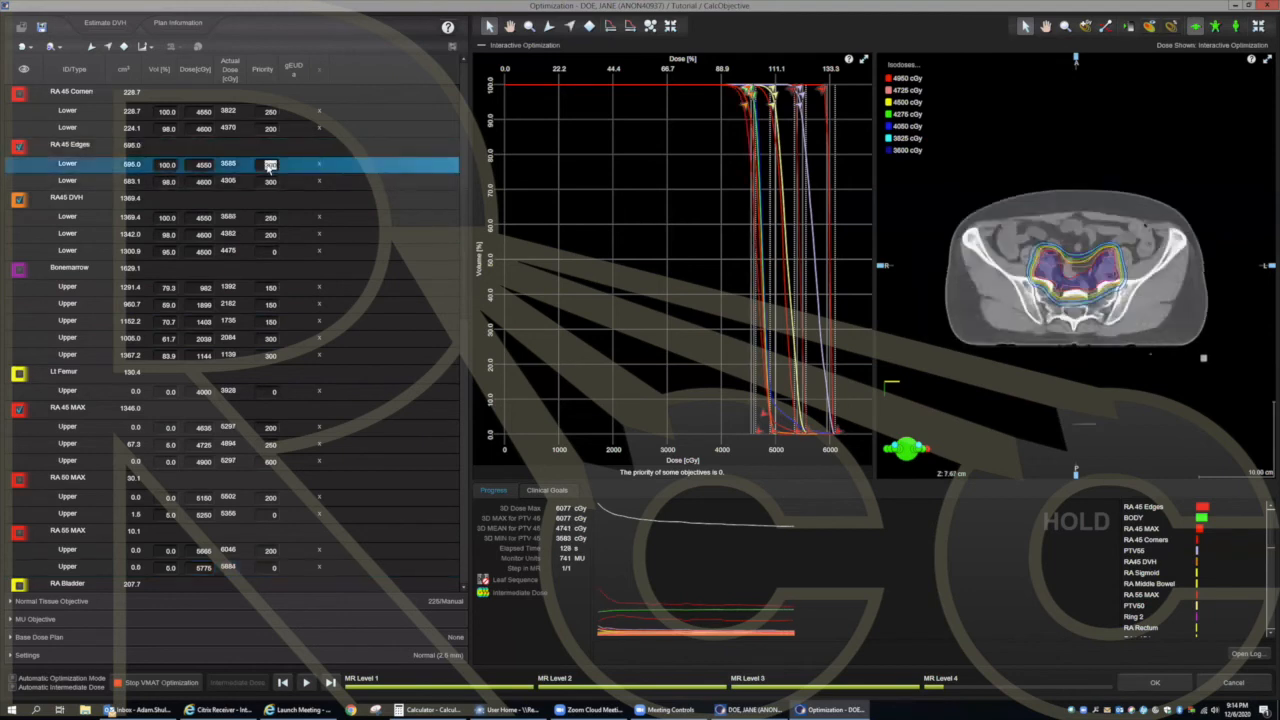
{"action": "type", "text": "380"}
{"action": "left_click", "coordinate": [271, 182]}
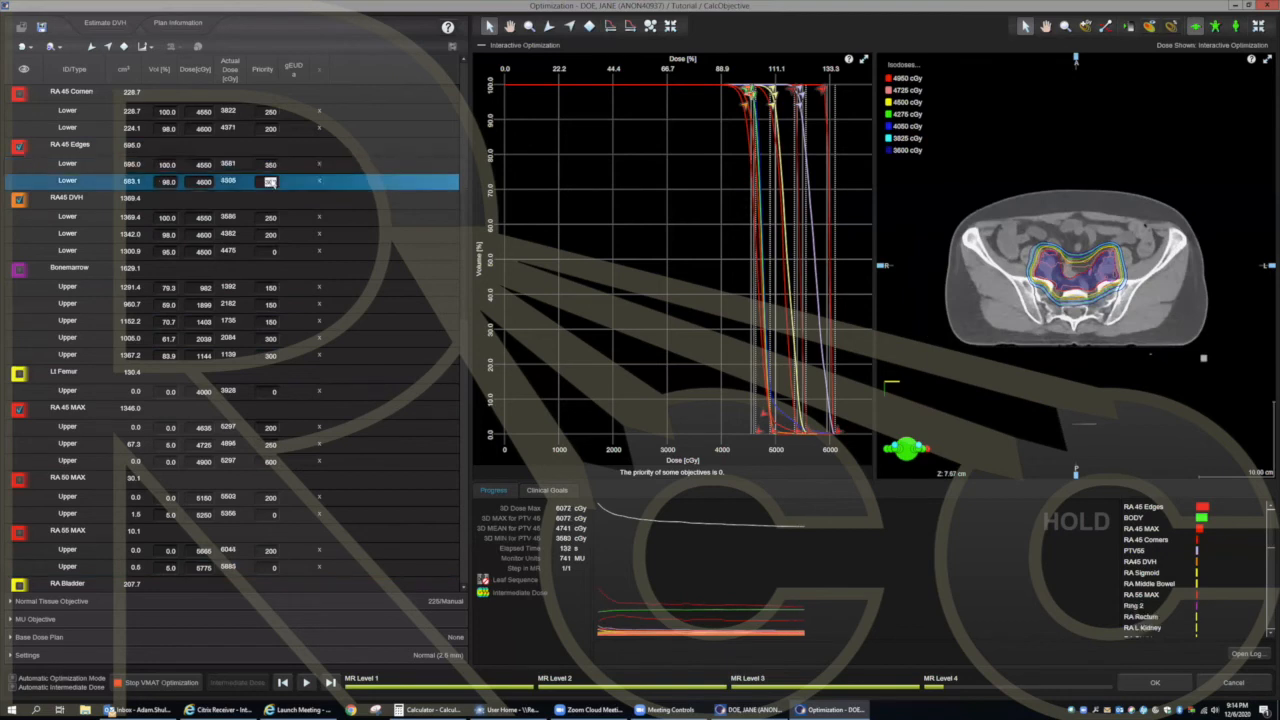
{"action": "type", "text": "380"}
{"action": "left_click", "coordinate": [271, 164]}
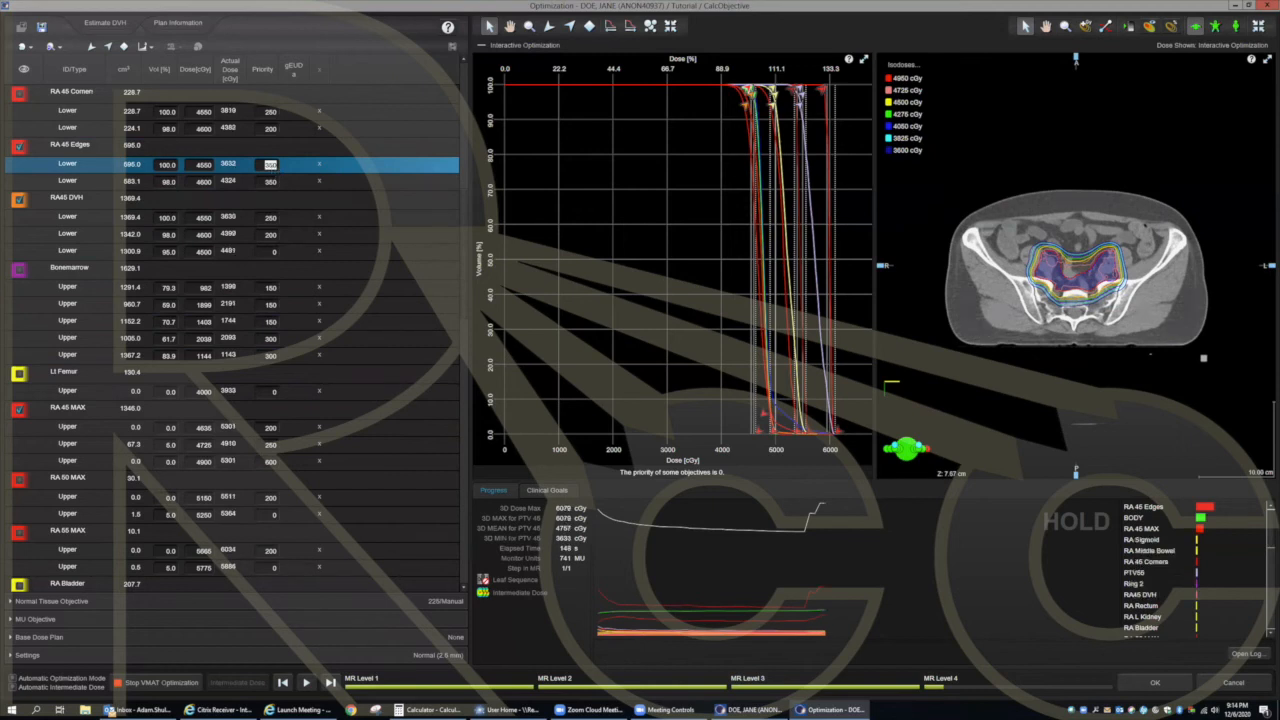
Step: Raise the priority of the manual Normal Tissue Objective to 250
{"action": "left_click", "coordinate": [10, 603]}
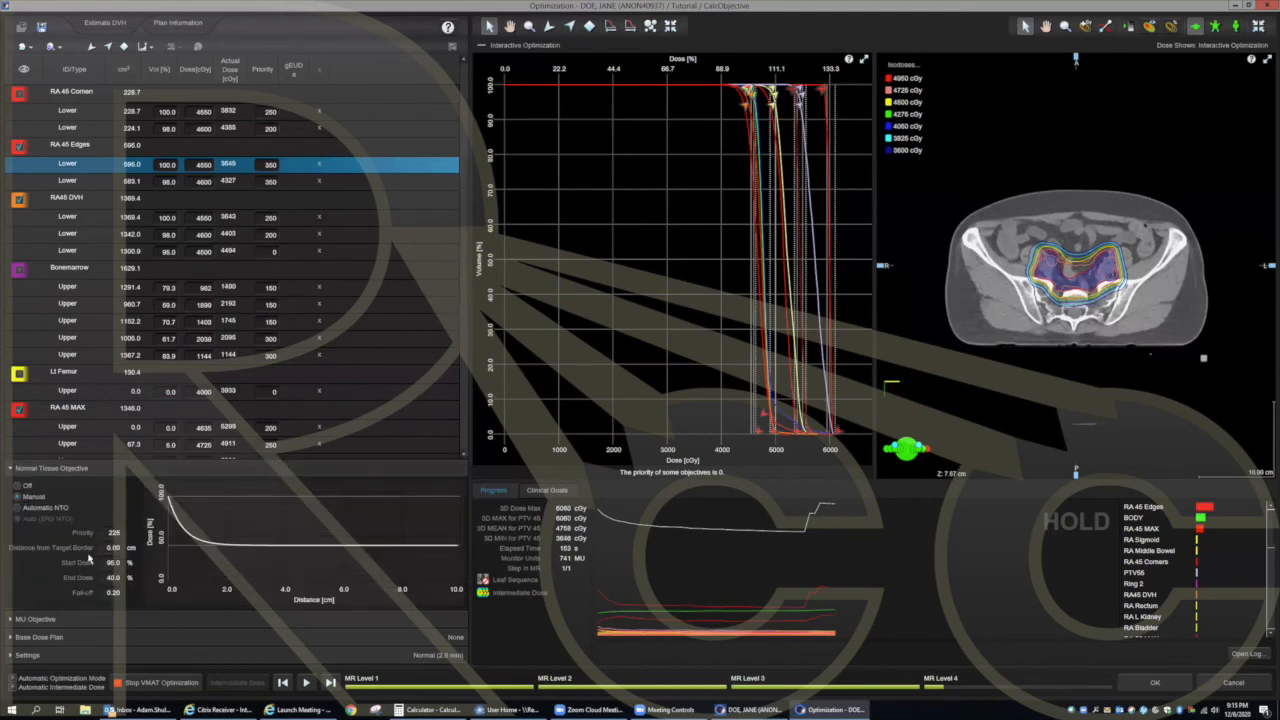
{"action": "double_click", "coordinate": [117, 533]}
{"action": "type", "text": "250"}
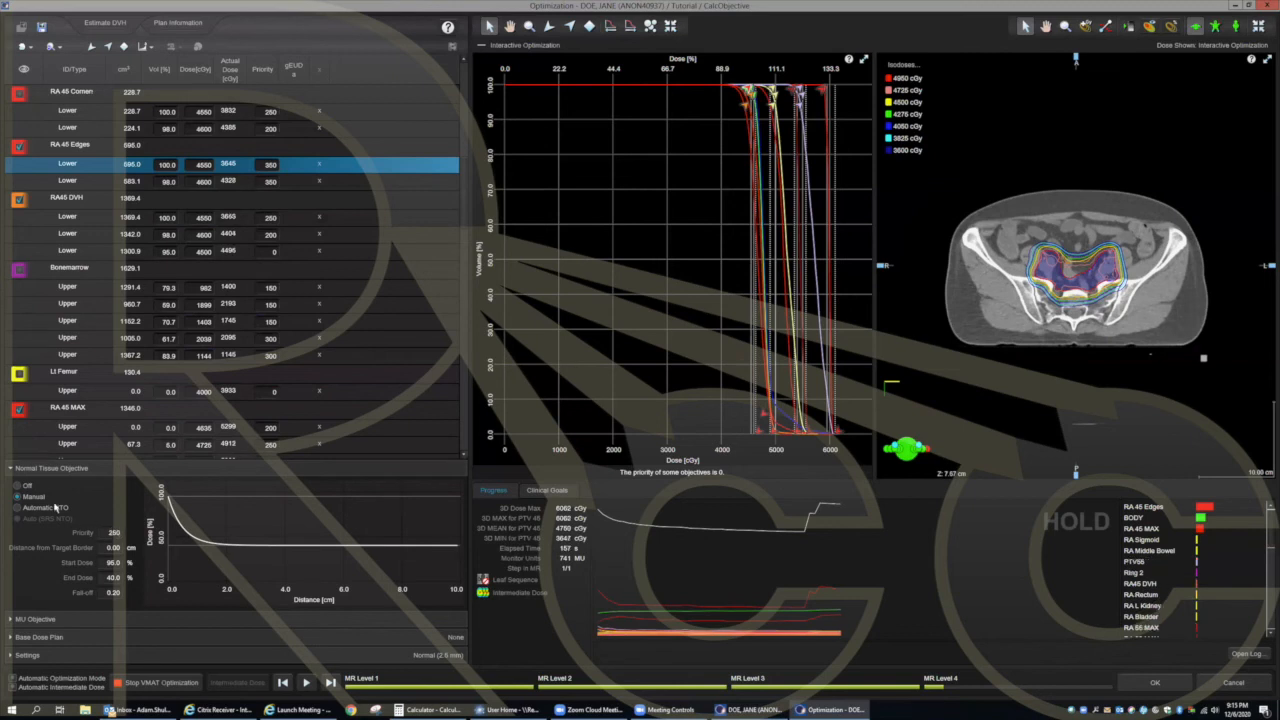
{"action": "left_click", "coordinate": [12, 468]}
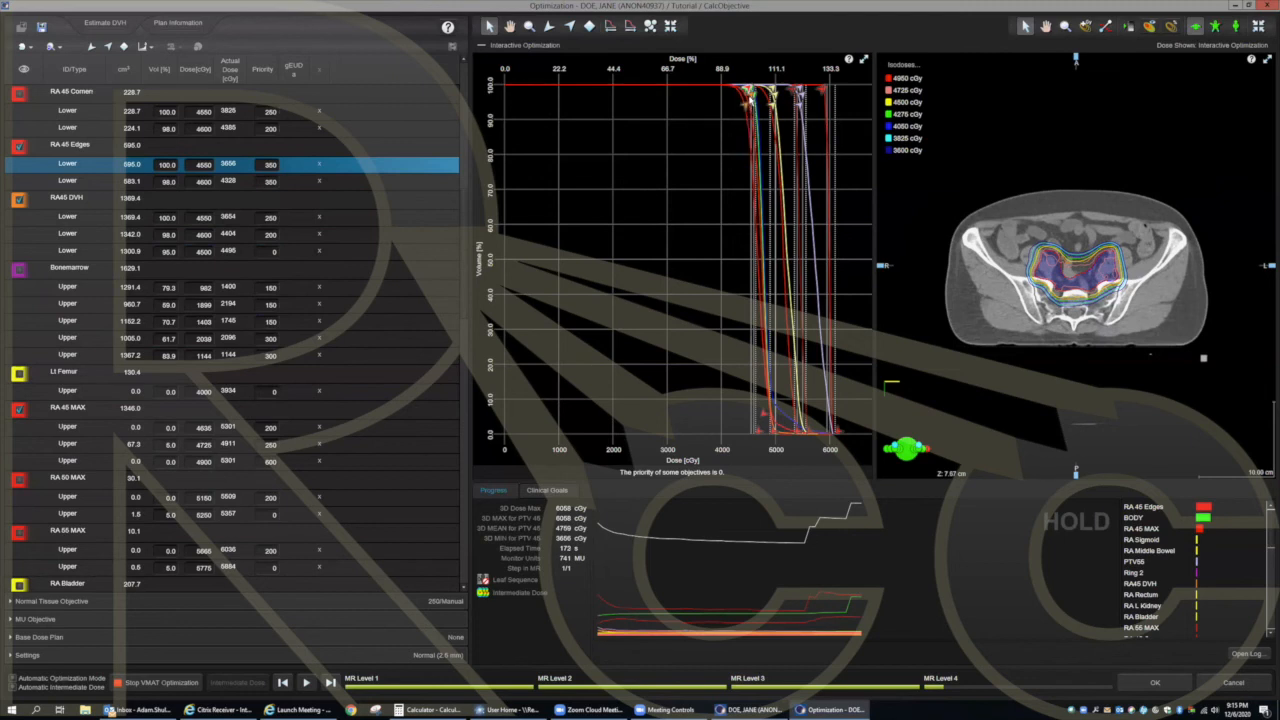
Step: Set the priority of PTV55's 100% and 98% lower objectives to 350
{"action": "scroll", "coordinate": [90, 220], "scroll_direction": "up", "scroll_amount": 3}
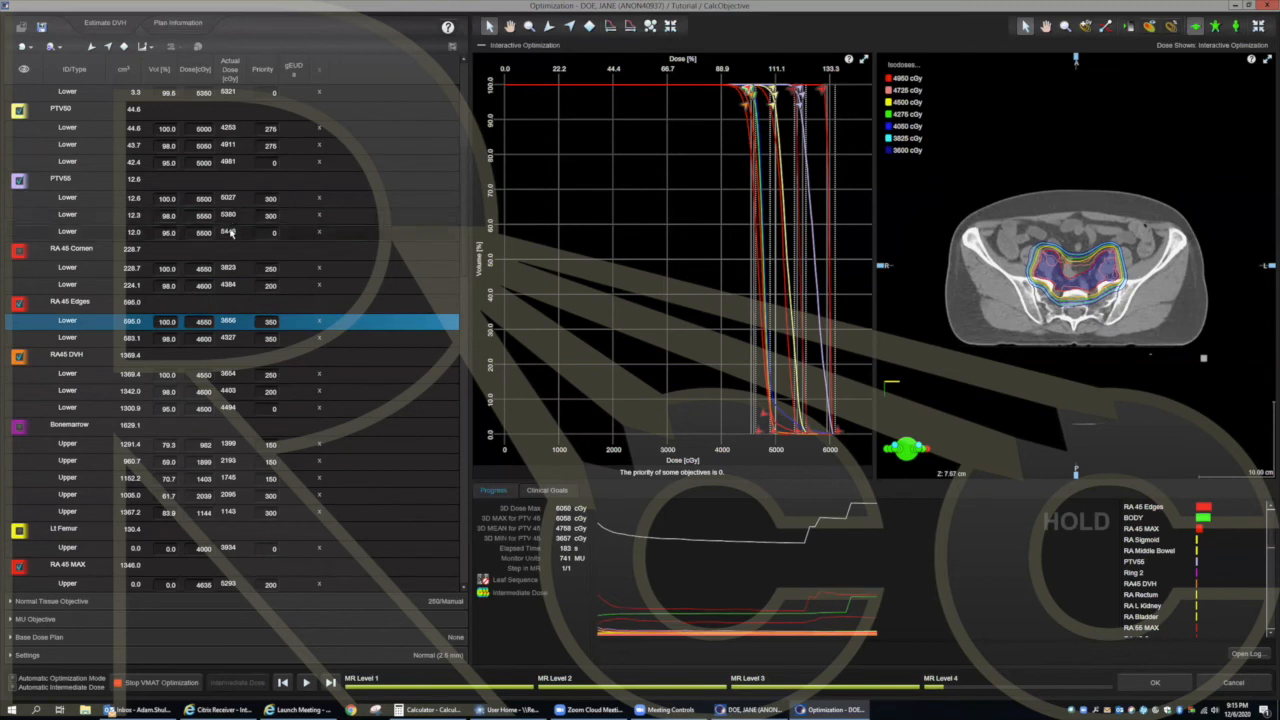
{"action": "mouse_move", "coordinate": [801, 103]}
{"action": "left_click", "coordinate": [270, 216]}
{"action": "type", "text": "350"}
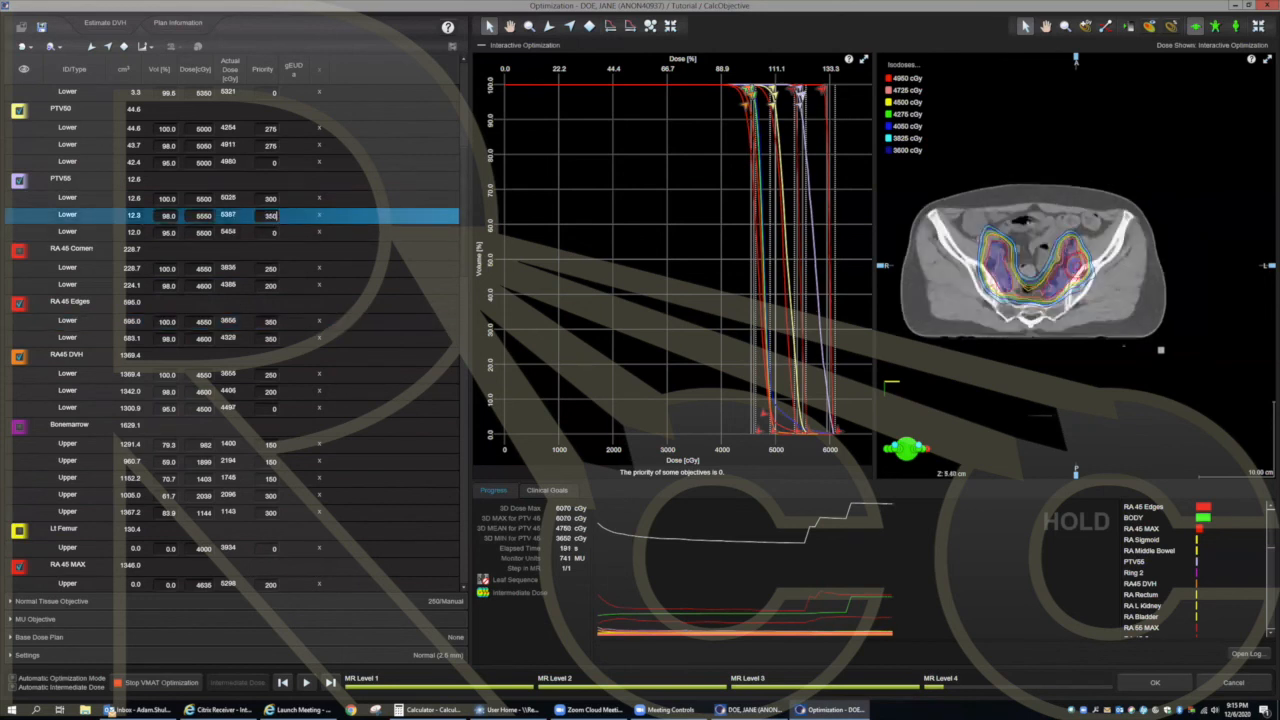
{"action": "left_click", "coordinate": [270, 199]}
{"action": "type", "text": "380"}
{"action": "key", "text": "Return"}
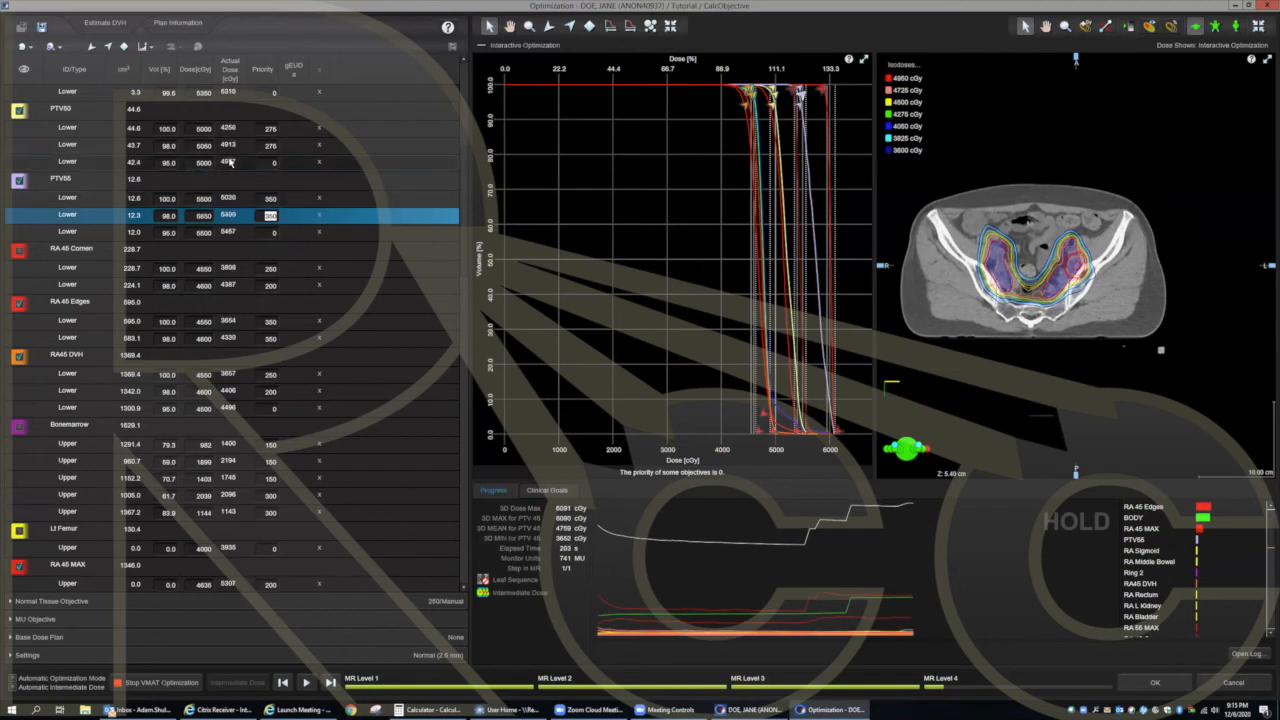
Step: Set the priority of PTV50's 100% and 98% lower objectives to 300
{"action": "left_click", "coordinate": [271, 146]}
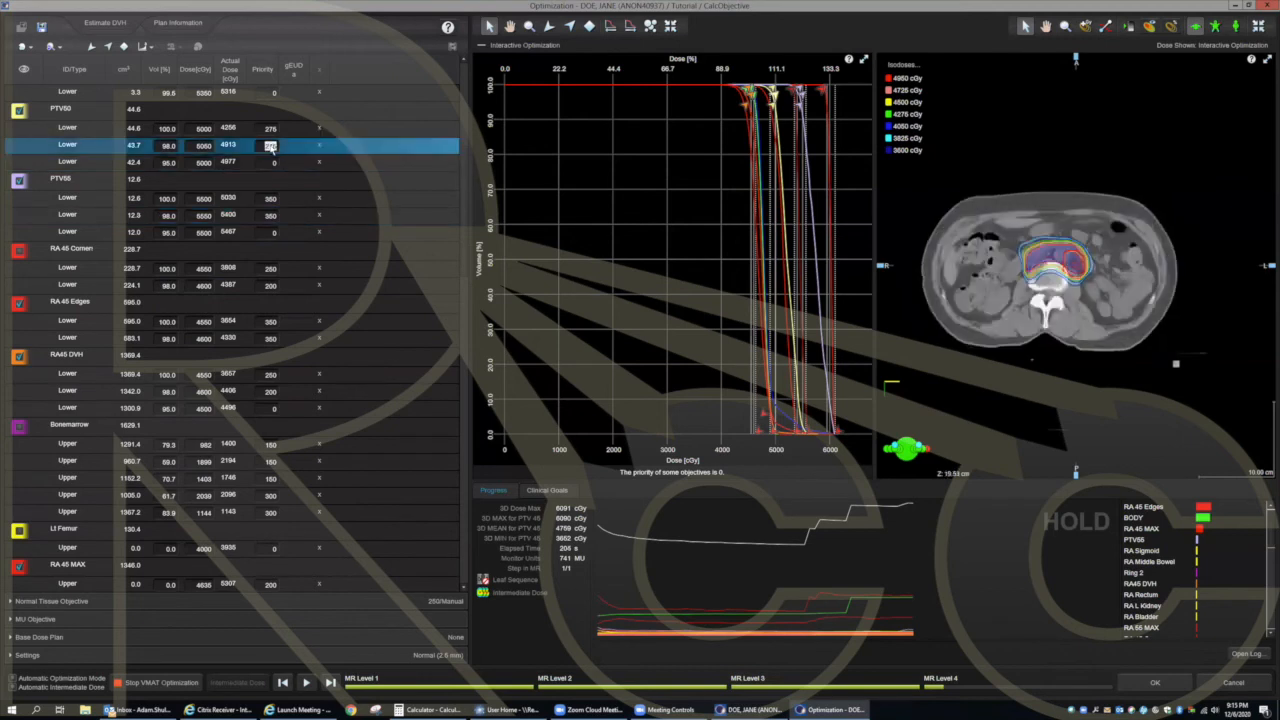
{"action": "type", "text": "360"}
{"action": "left_click", "coordinate": [271, 128]}
{"action": "type", "text": "360"}
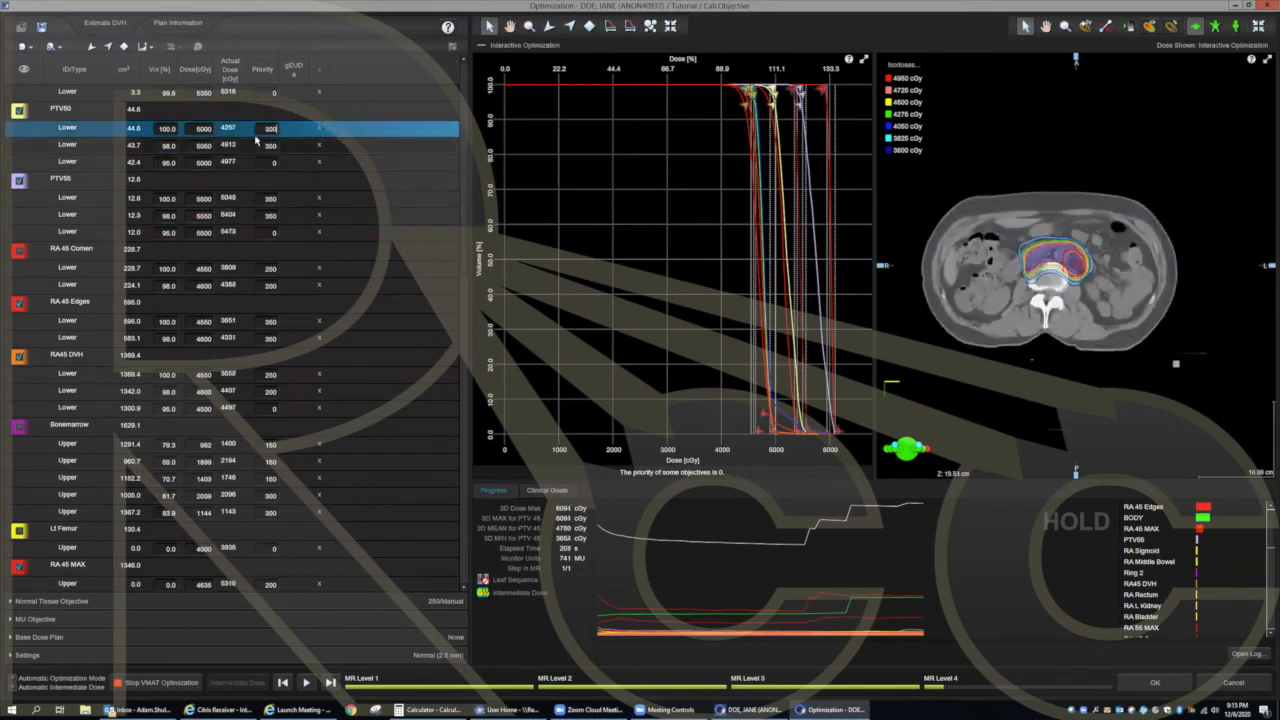
{"action": "left_click", "coordinate": [262, 147]}
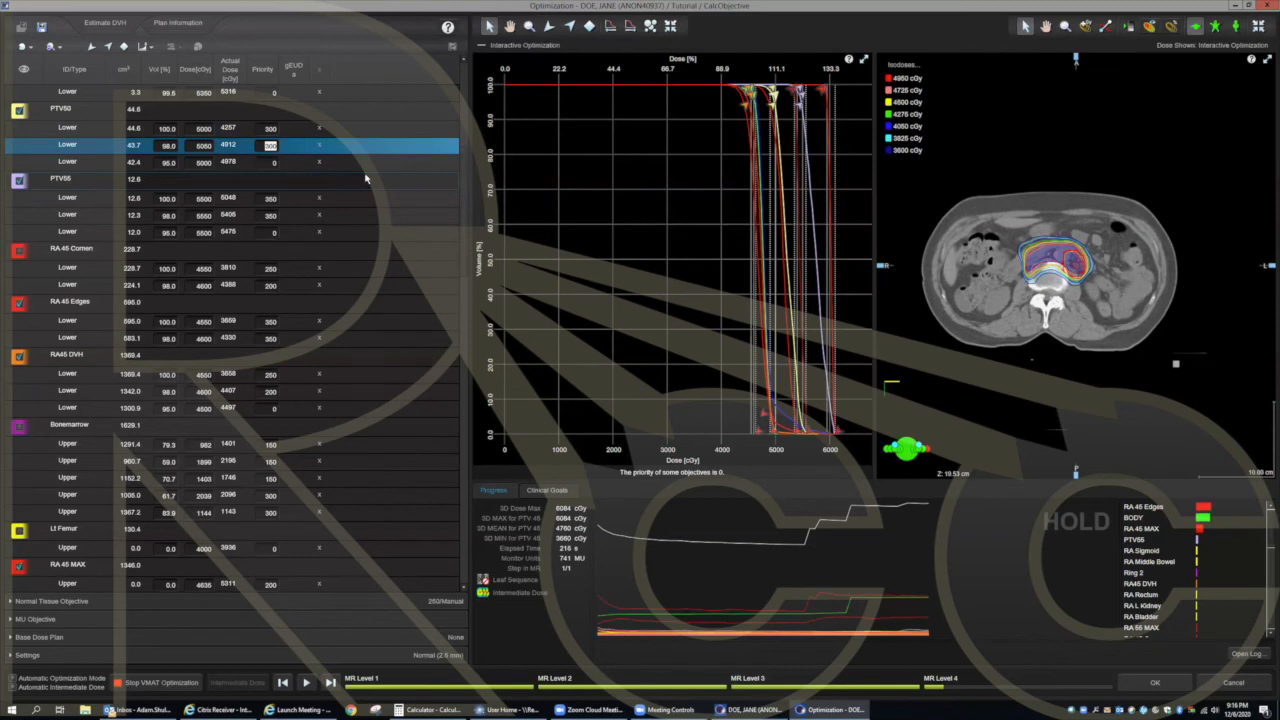
Step: Set the volume of GTVn2's second lower objective to 99.2%
{"action": "scroll", "coordinate": [108, 205], "scroll_direction": "up", "scroll_amount": 4}
{"action": "scroll", "coordinate": [108, 205], "scroll_direction": "up", "scroll_amount": 2}
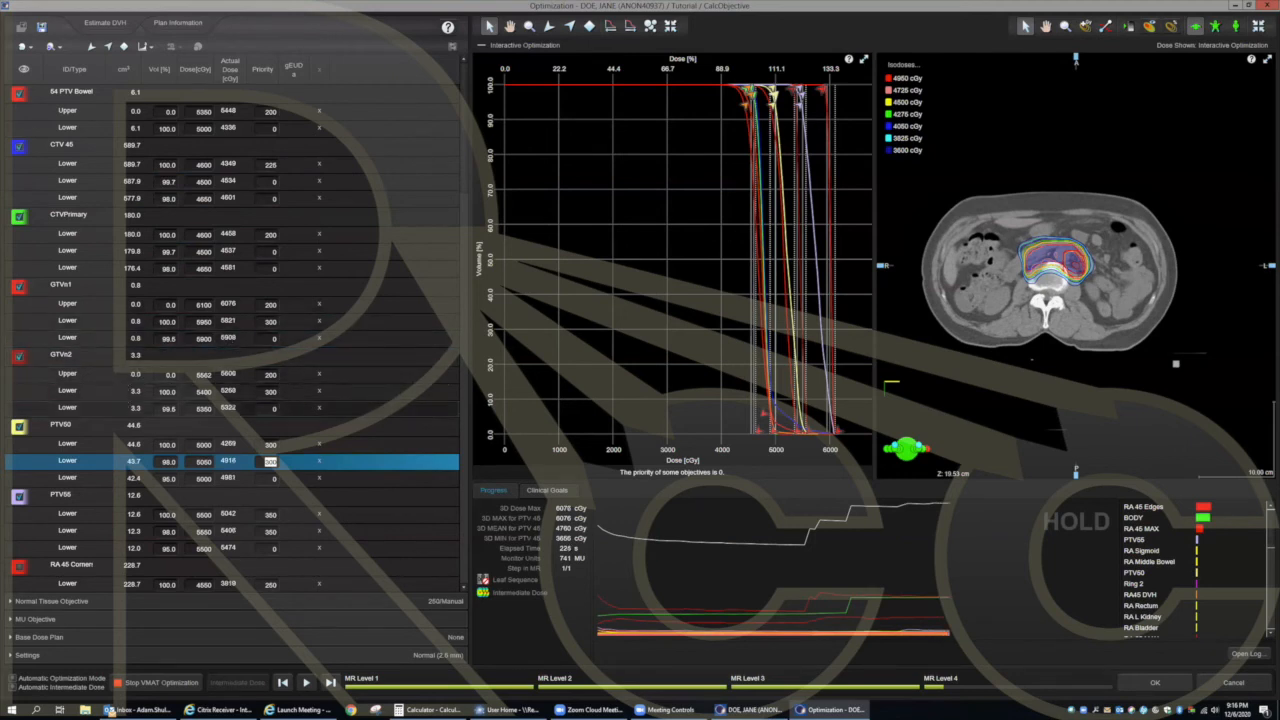
{"action": "left_click", "coordinate": [176, 411]}
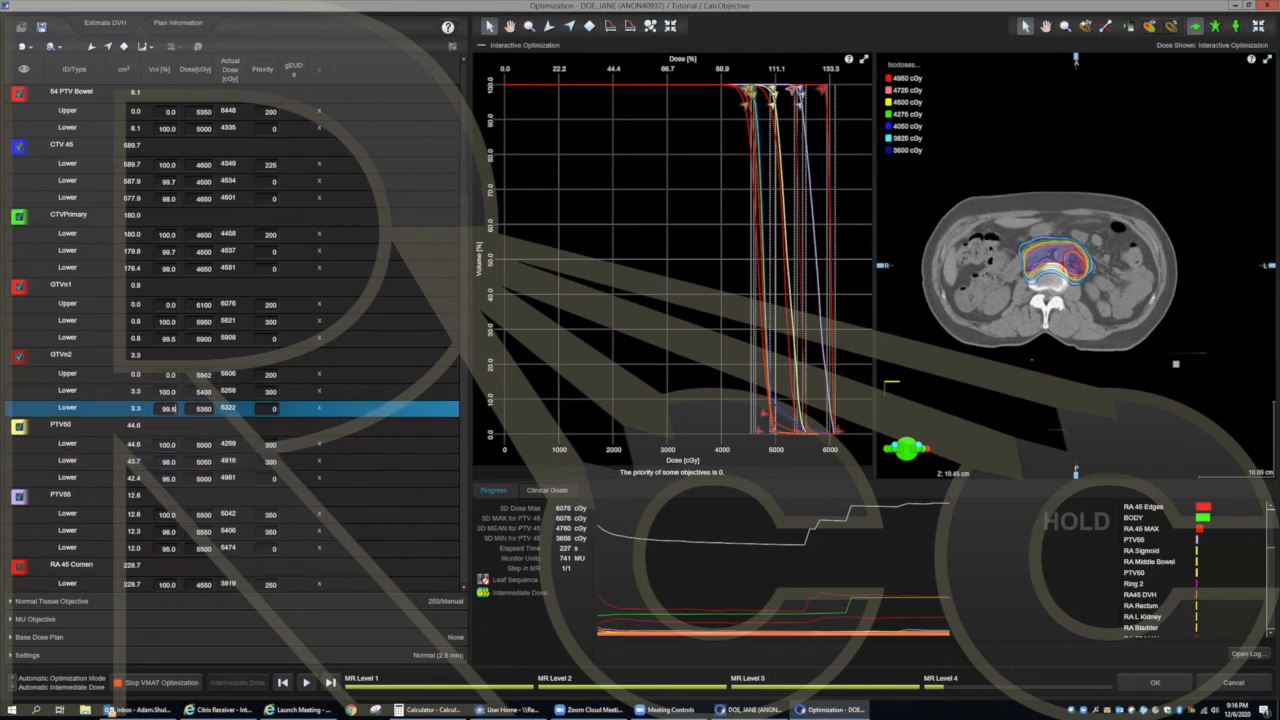
{"action": "type", "text": "99.2"}
{"action": "left_click", "coordinate": [202, 410]}
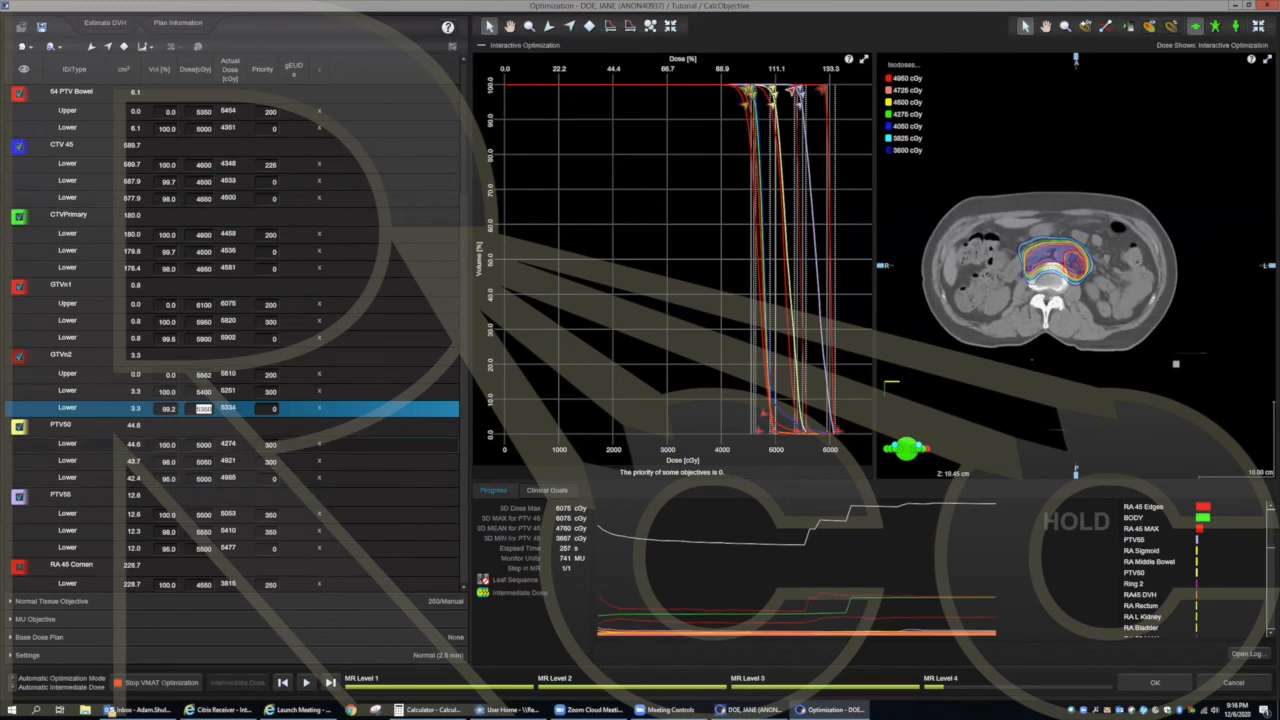
Step: Raise the priority of PTV50's 100% and 98% lower objectives to 325
{"action": "left_click", "coordinate": [270, 444]}
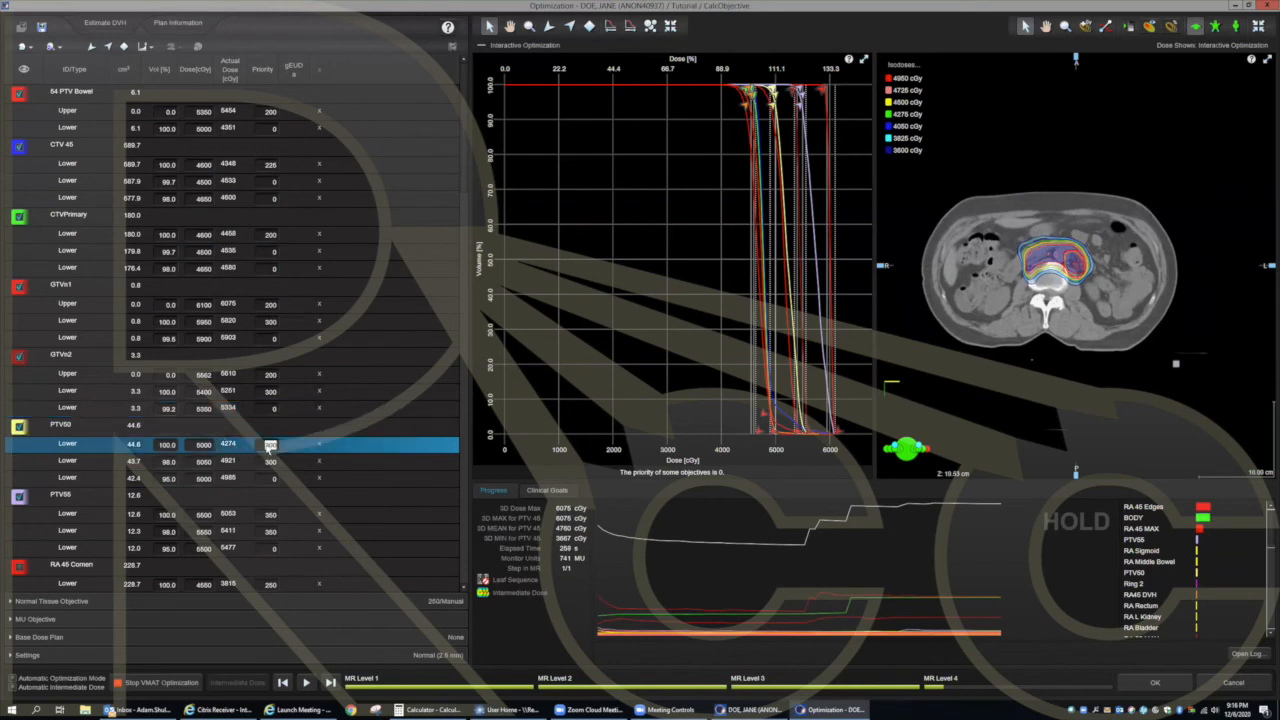
{"action": "type", "text": "326"}
{"action": "left_click", "coordinate": [270, 461]}
{"action": "type", "text": "326"}
{"action": "key", "text": "Return"}
{"action": "left_click", "coordinate": [263, 447]}
Step: Set PTV55's lower objective doses to 5515 cGy at 100% volume and 5565 cGy at 98% volume
{"action": "left_click", "coordinate": [205, 514]}
{"action": "type", "text": "5510"}
{"action": "key", "text": "Return"}
{"action": "type", "text": "5"}
{"action": "left_click", "coordinate": [207, 531]}
{"action": "type", "text": "5565"}
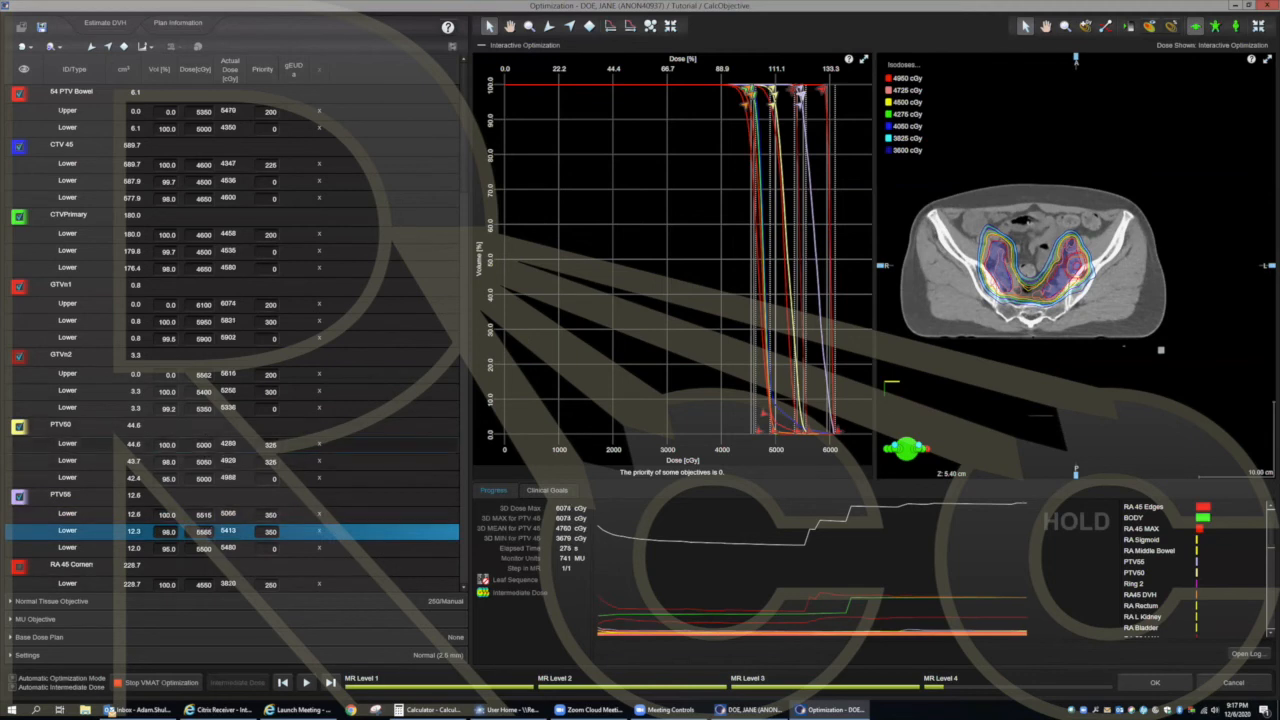
Step: Set PTV50's lower objective doses to 5015 cGy at 100% and 5065 cGy at 98% volume, and resume the optimization
{"action": "left_click", "coordinate": [203, 445]}
{"action": "type", "text": "5015"}
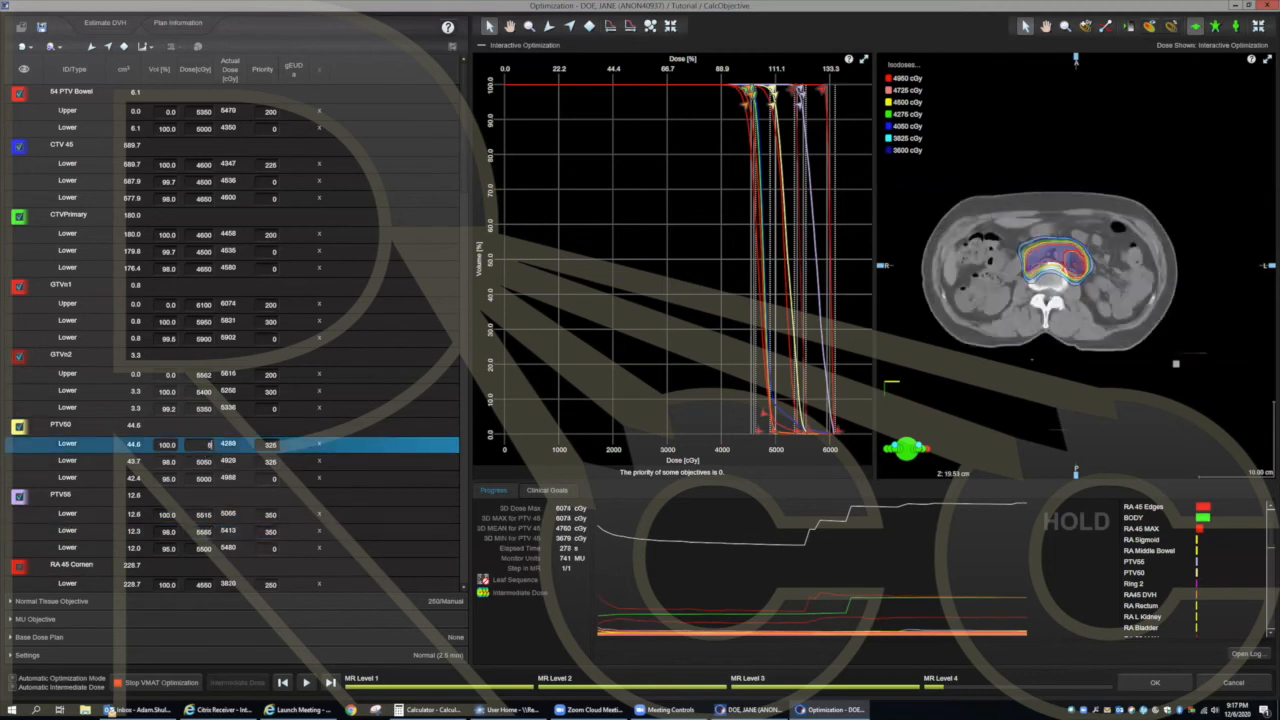
{"action": "left_click", "coordinate": [205, 462]}
{"action": "type", "text": "5005"}
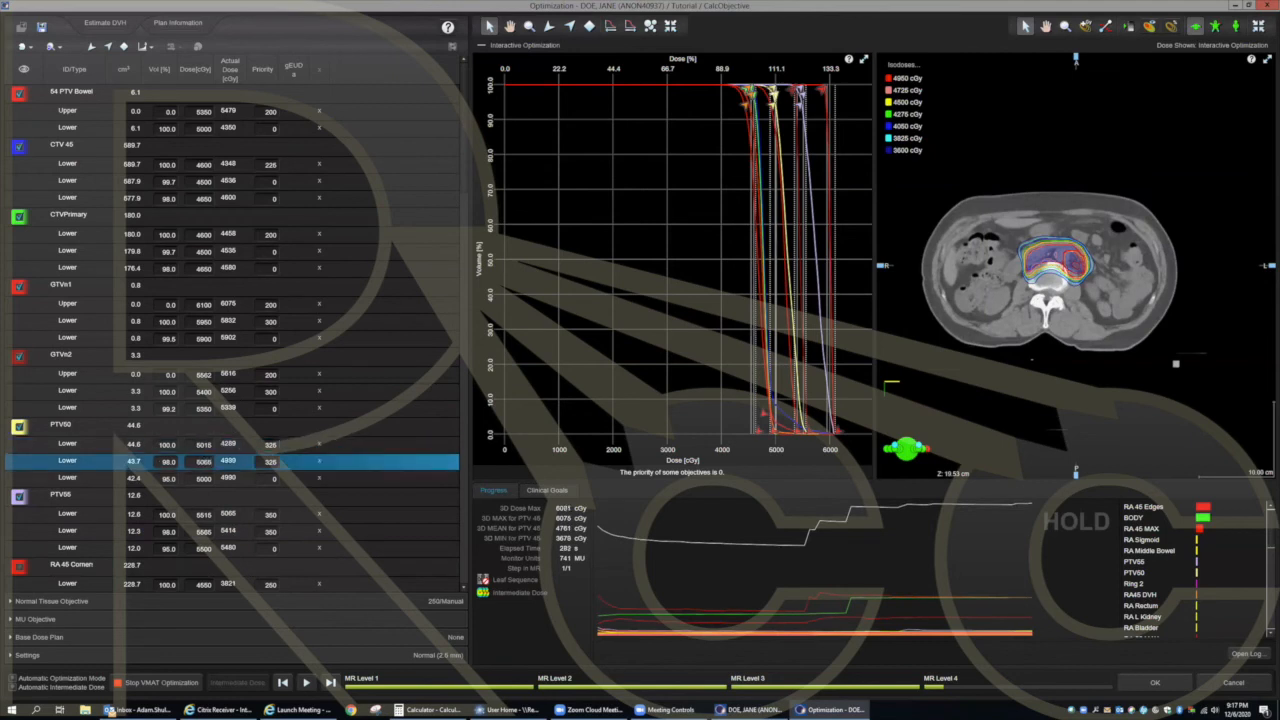
{"action": "left_click", "coordinate": [205, 445]}
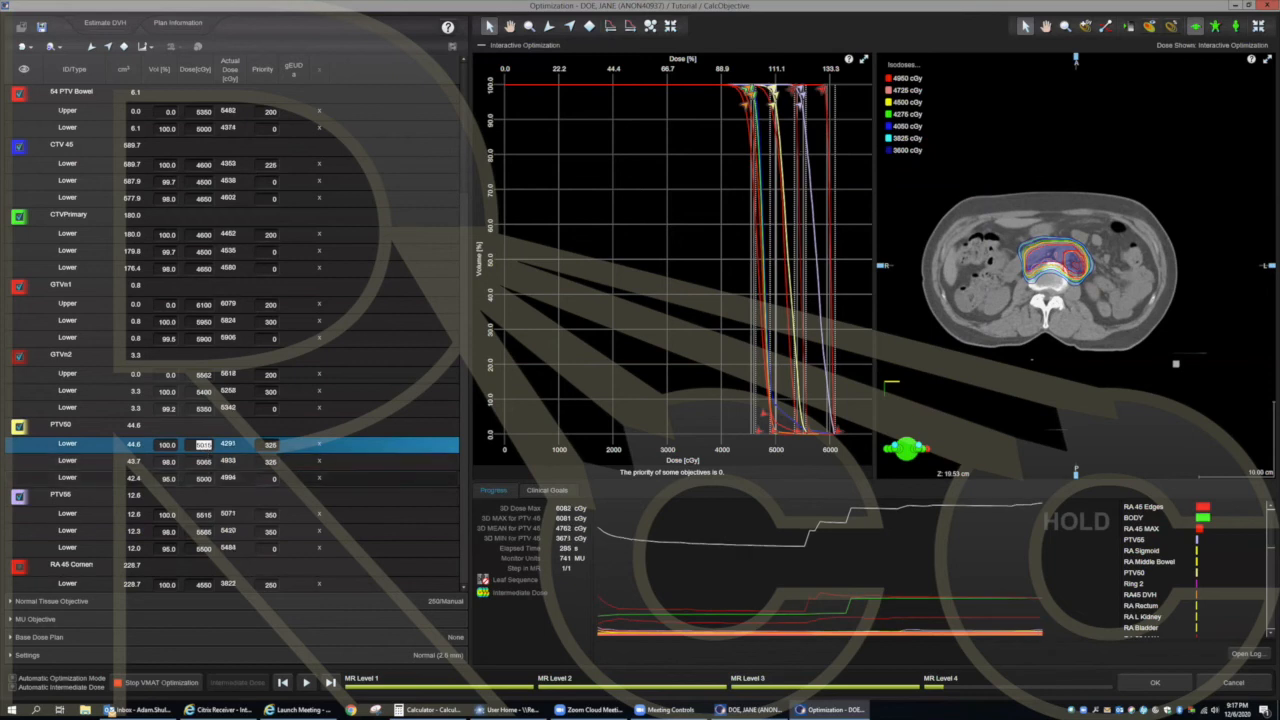
{"action": "scroll", "coordinate": [205, 449], "scroll_direction": "down", "scroll_amount": 5}
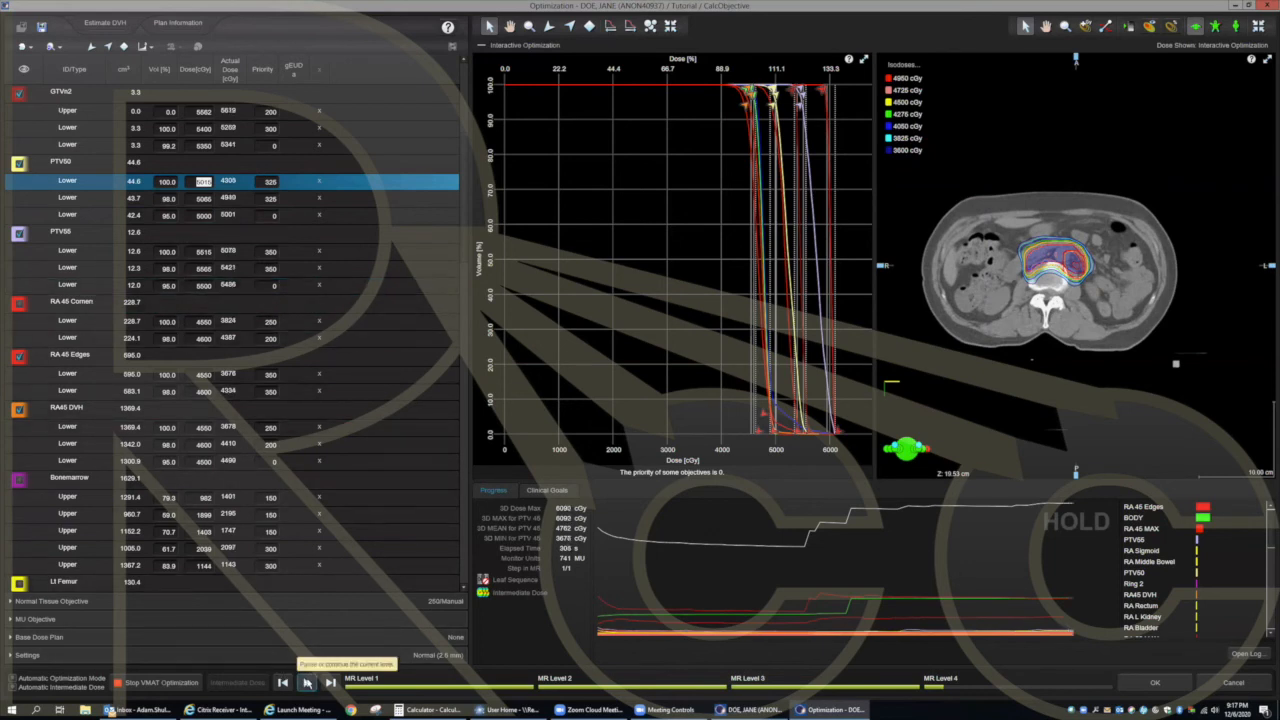
{"action": "left_click", "coordinate": [307, 683]}
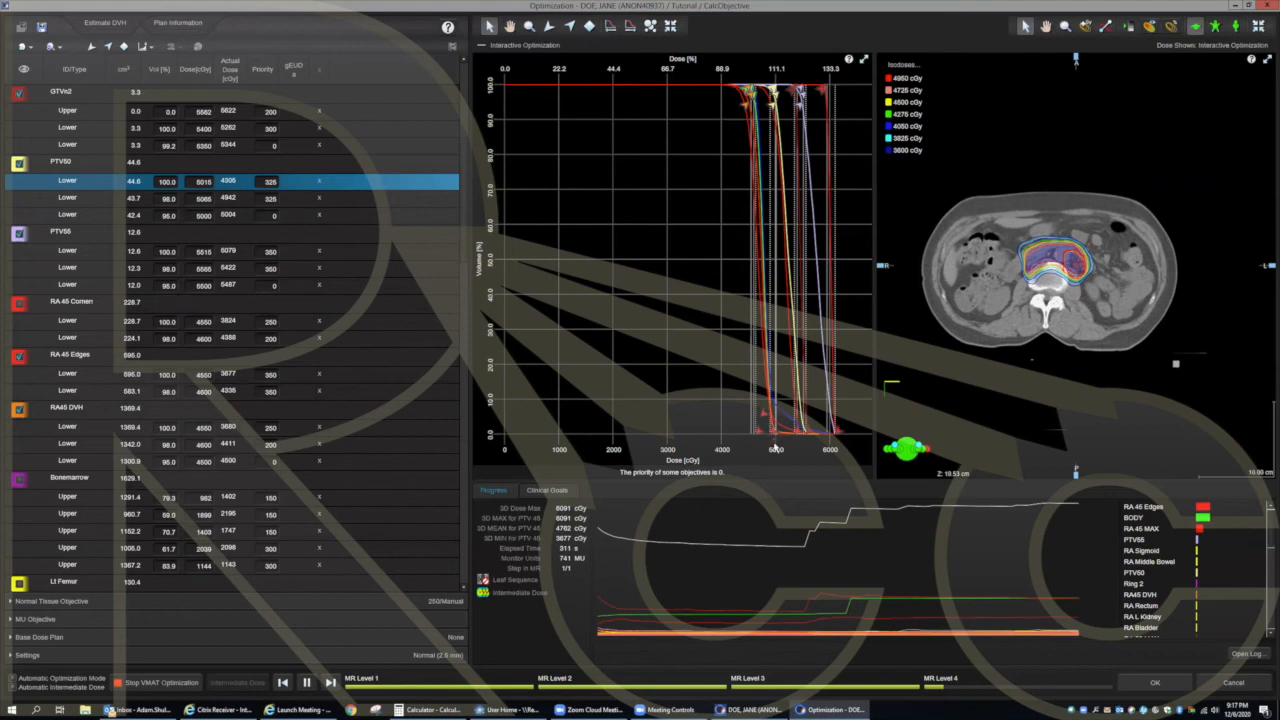
Step: Let the VMAT optimization run to completion, accept its result and save the plan
{"action": "mouse_move", "coordinate": [800, 430]}
{"action": "mouse_move", "coordinate": [755, 118]}
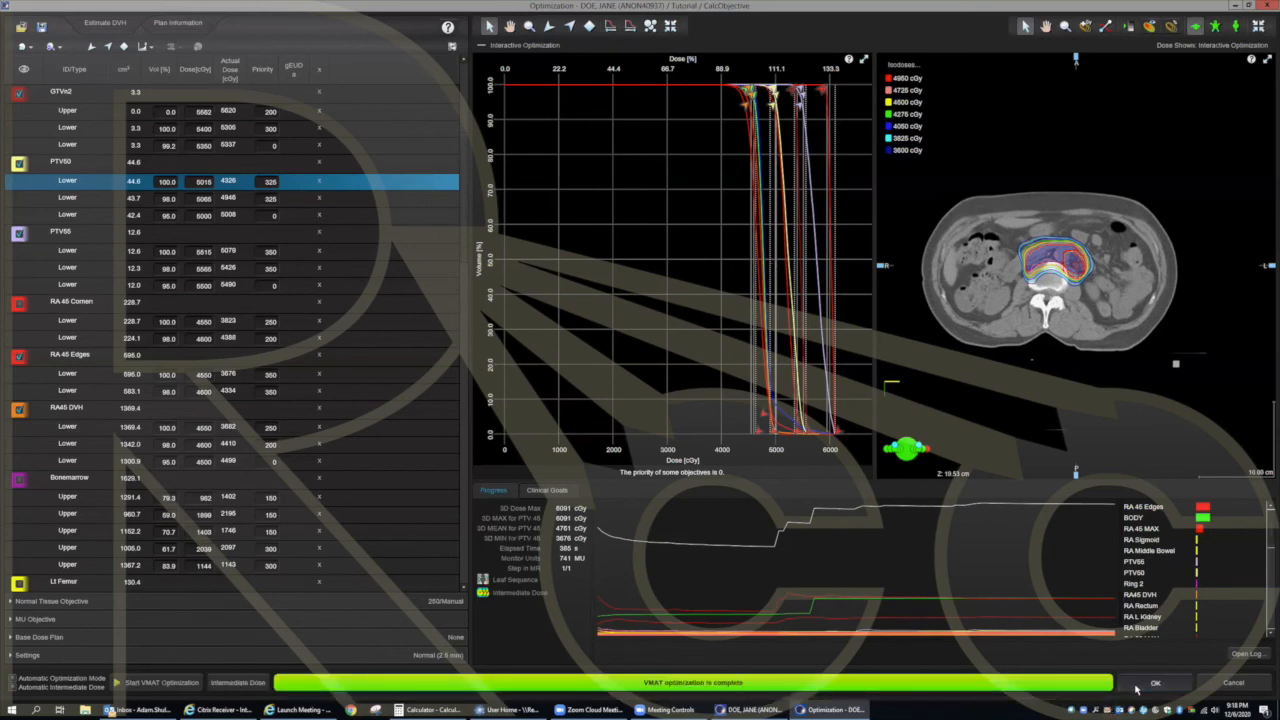
{"action": "left_click", "coordinate": [1140, 686]}
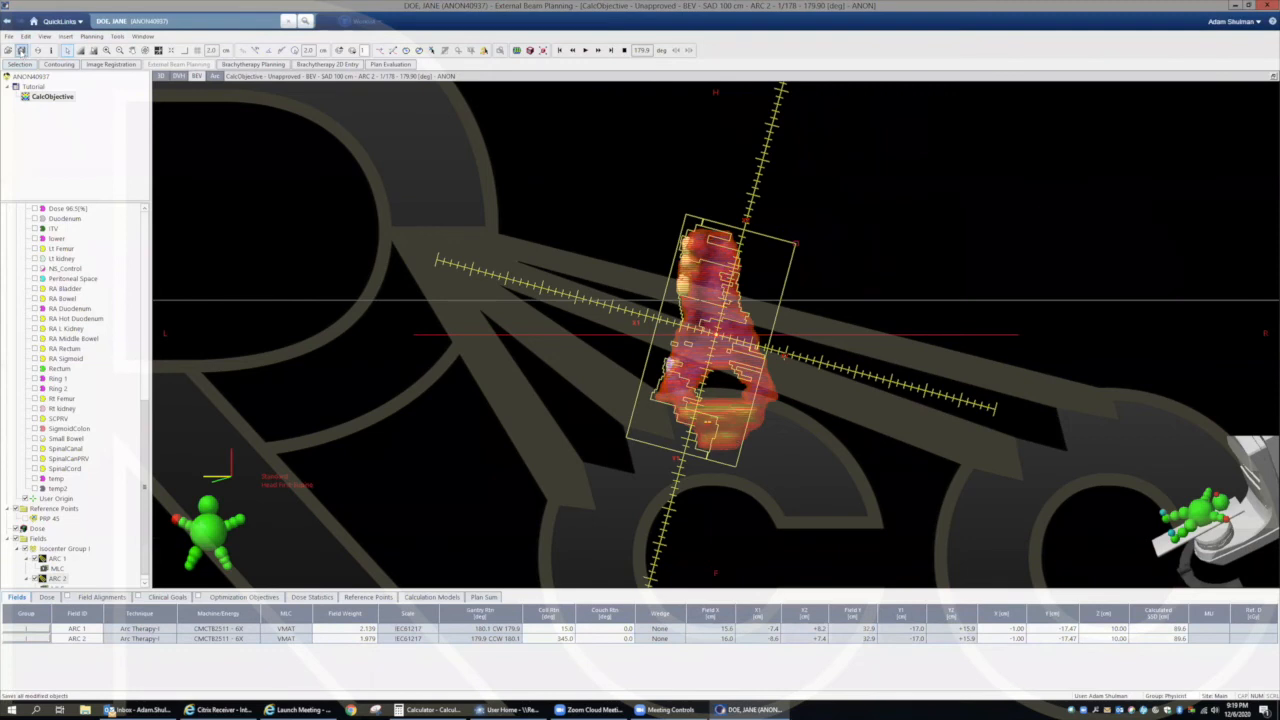
{"action": "left_click", "coordinate": [21, 50]}
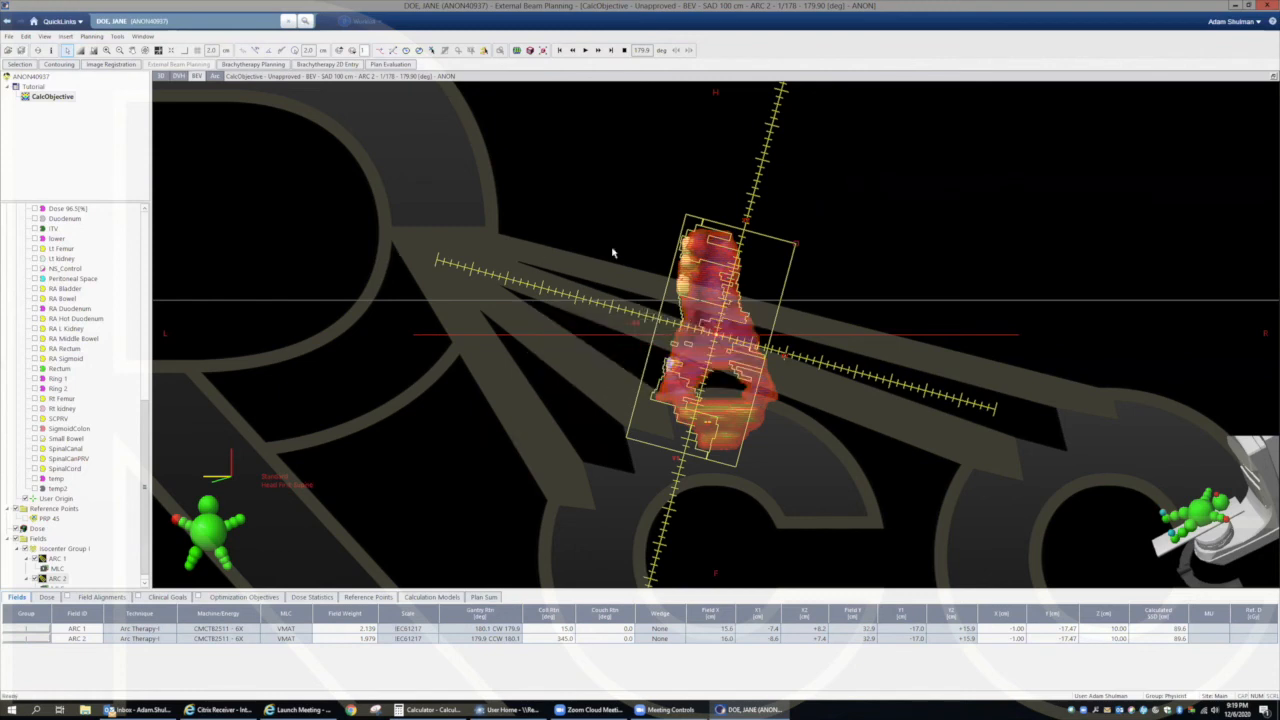
Step: Calculate the volume dose for the two arcs and enlarge the transversal view to fill the viewing area
{"action": "left_click", "coordinate": [516, 50]}
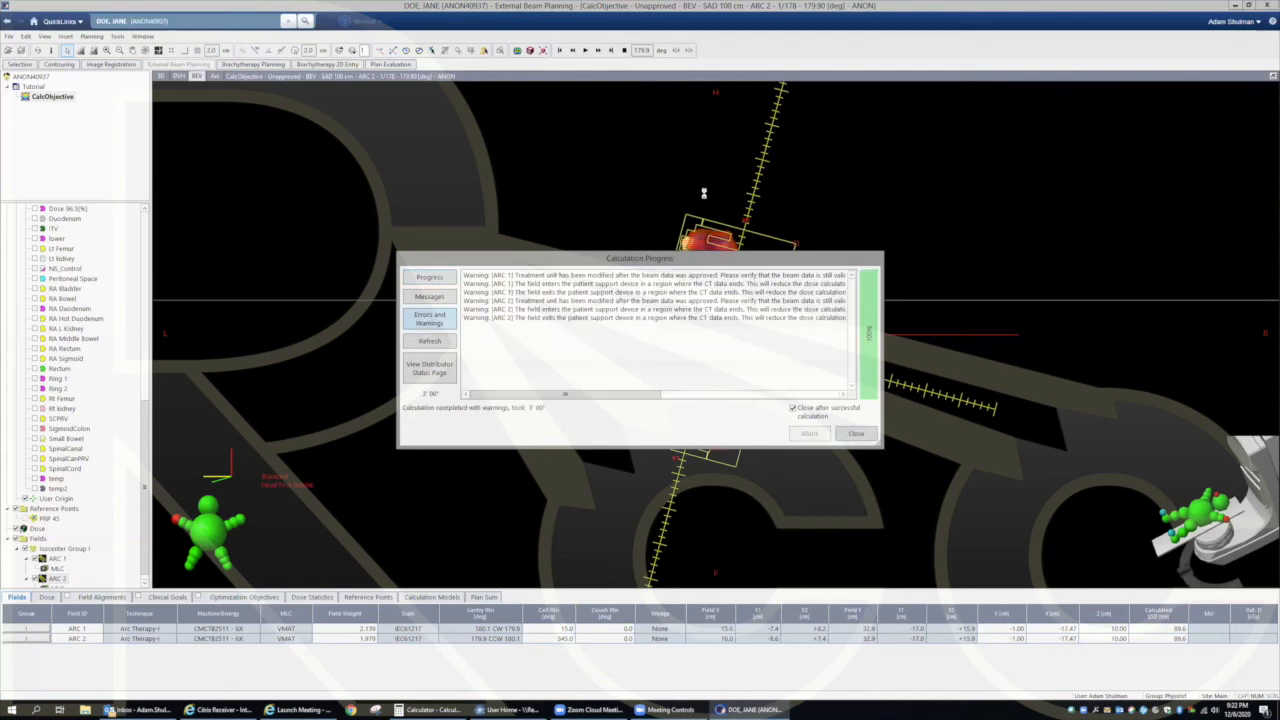
{"action": "left_click", "coordinate": [851, 437]}
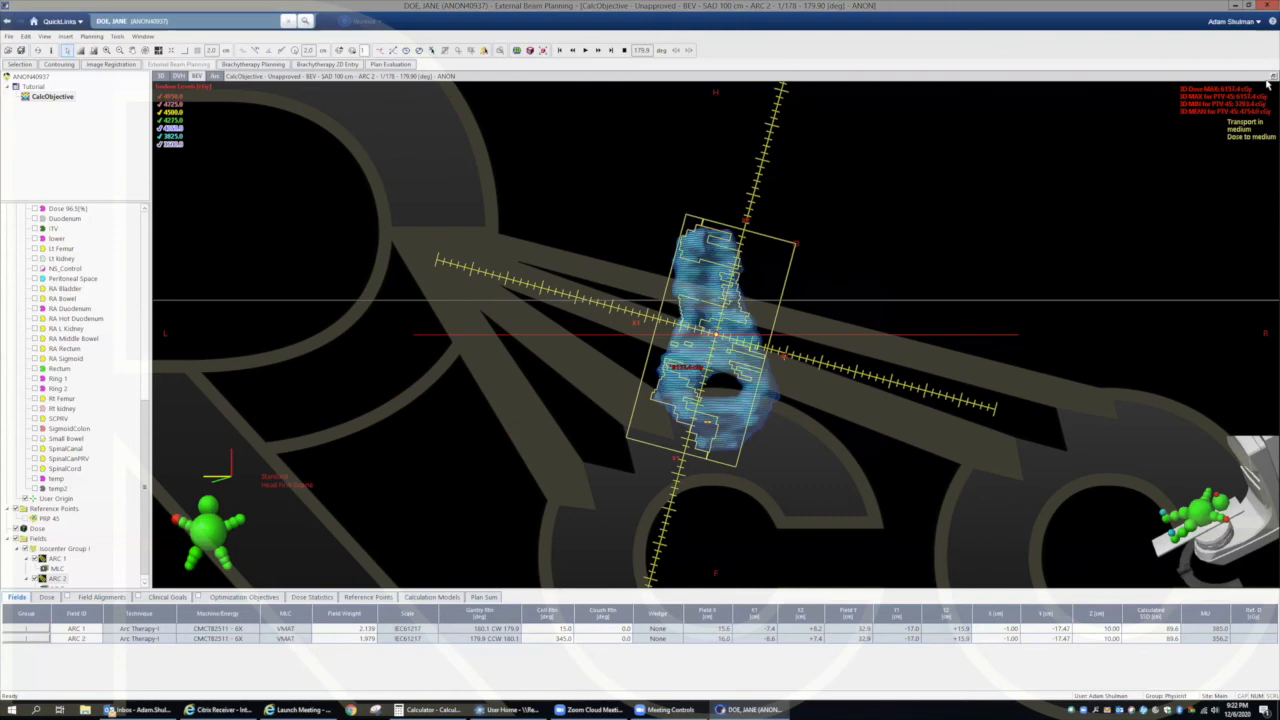
{"action": "left_click", "coordinate": [1272, 77]}
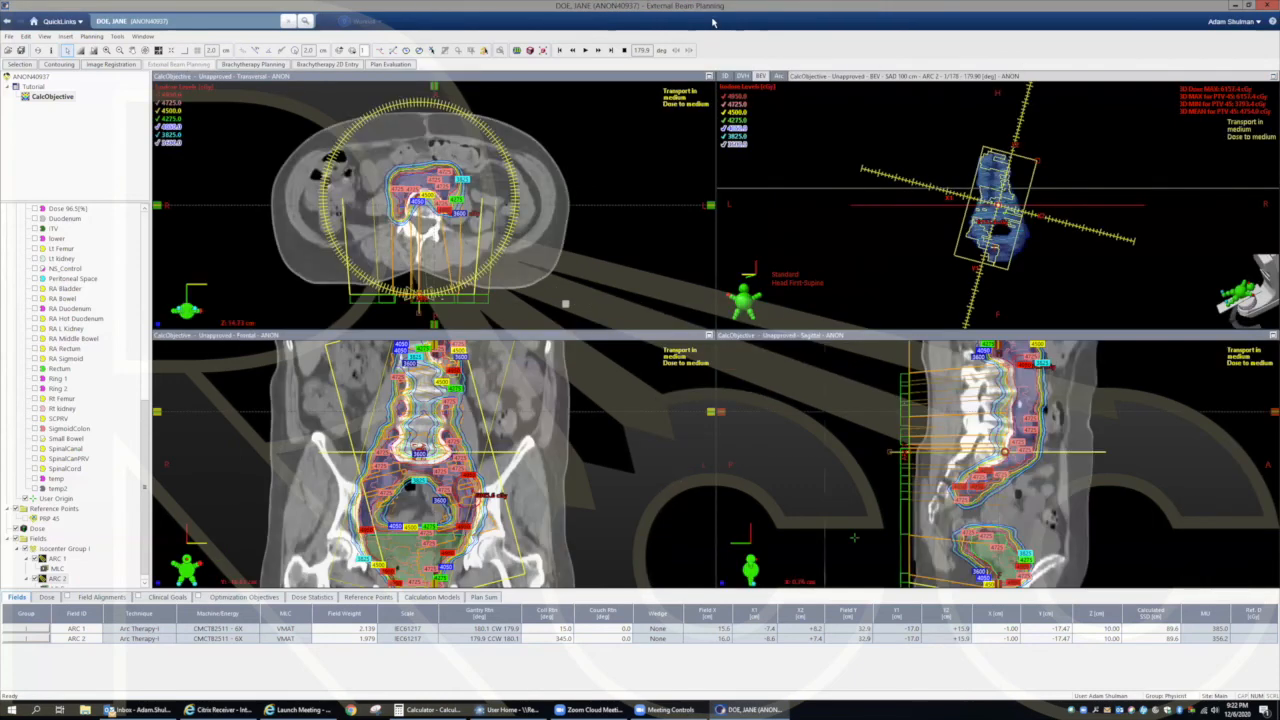
{"action": "left_click", "coordinate": [709, 77]}
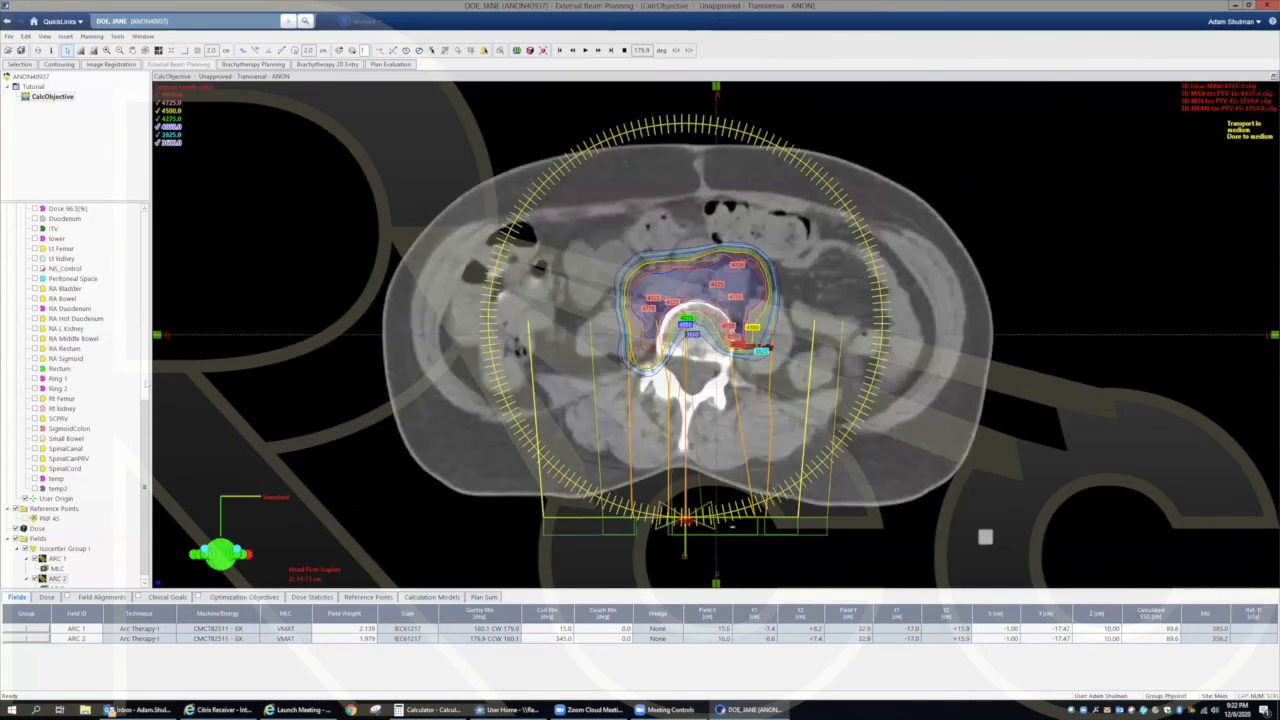
Step: Switch the dose display in the transversal view from isodose lines to dose color wash
{"action": "left_click", "coordinate": [172, 88]}
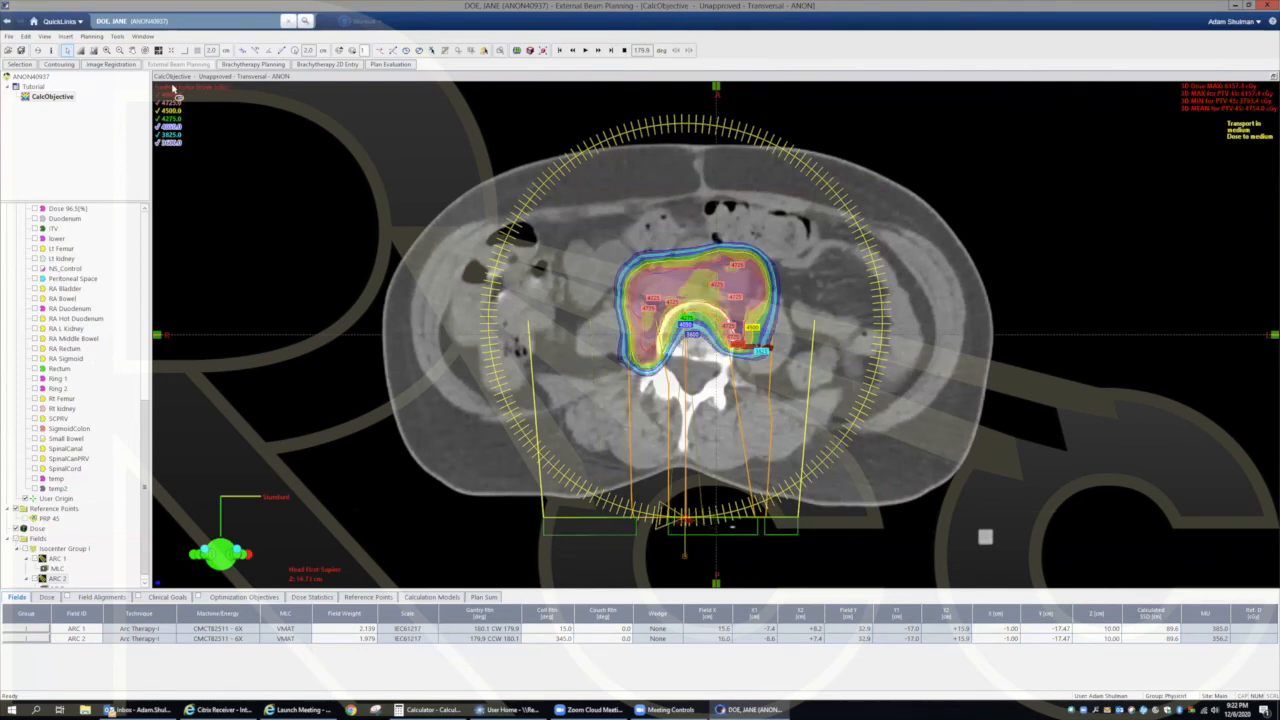
{"action": "left_click", "coordinate": [173, 88]}
{"action": "left_click", "coordinate": [211, 88]}
{"action": "left_click", "coordinate": [214, 90]}
Step: Hide all structures and show the targets PTV50, PTV55, GTVn1, GTVn2, CTVPrimary and CTV 45
{"action": "left_click_drag", "start_coordinate": [144, 410], "coordinate": [141, 222]}
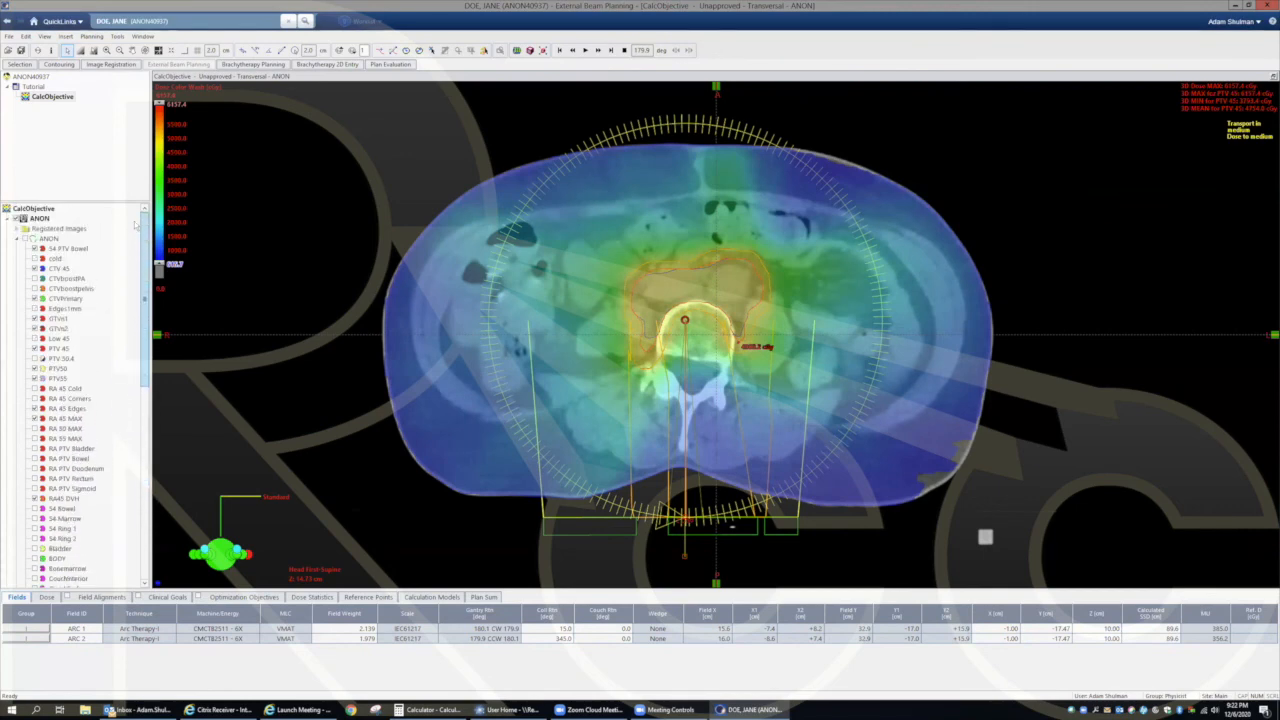
{"action": "left_click", "coordinate": [25, 239]}
{"action": "left_click", "coordinate": [25, 239]}
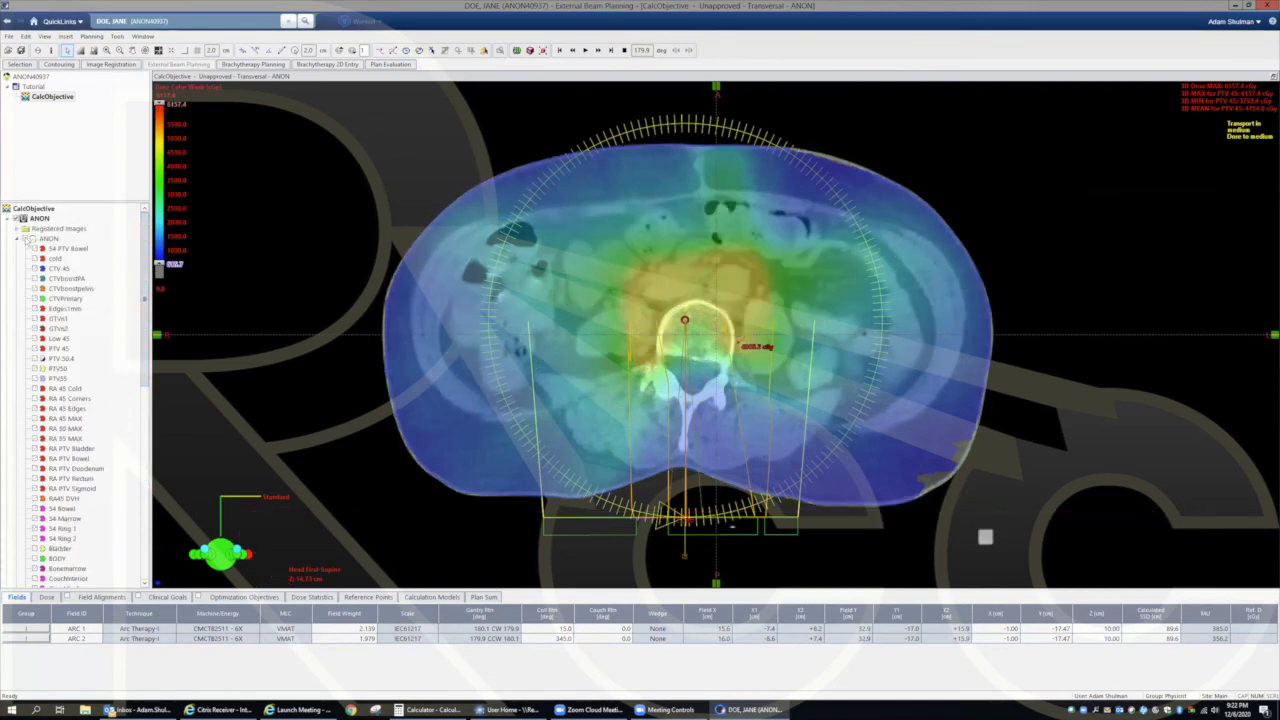
{"action": "left_click", "coordinate": [35, 368]}
{"action": "left_click", "coordinate": [35, 378]}
{"action": "left_click", "coordinate": [35, 318]}
{"action": "left_click", "coordinate": [35, 328]}
{"action": "left_click", "coordinate": [35, 298]}
{"action": "left_click", "coordinate": [35, 268]}
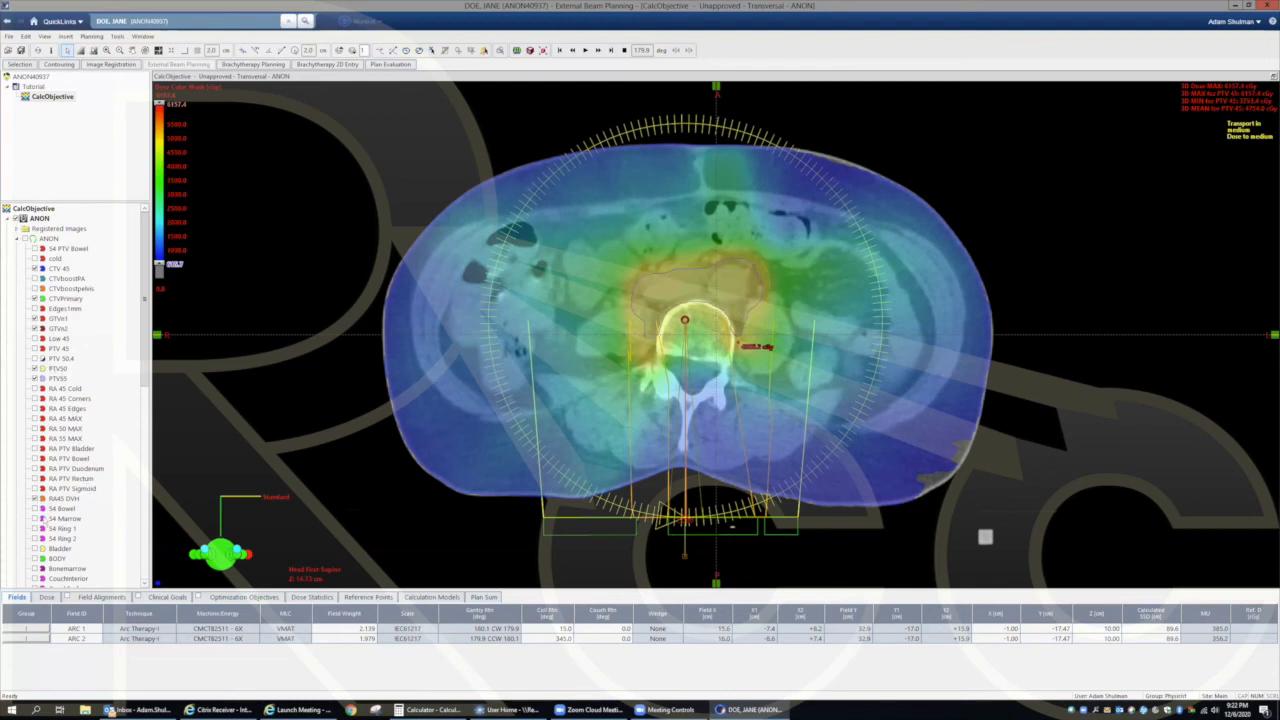
Step: Show the Bladder, Duodenum, Peritoneal Space, Rectum, both femurs and both kidneys
{"action": "left_click", "coordinate": [36, 548]}
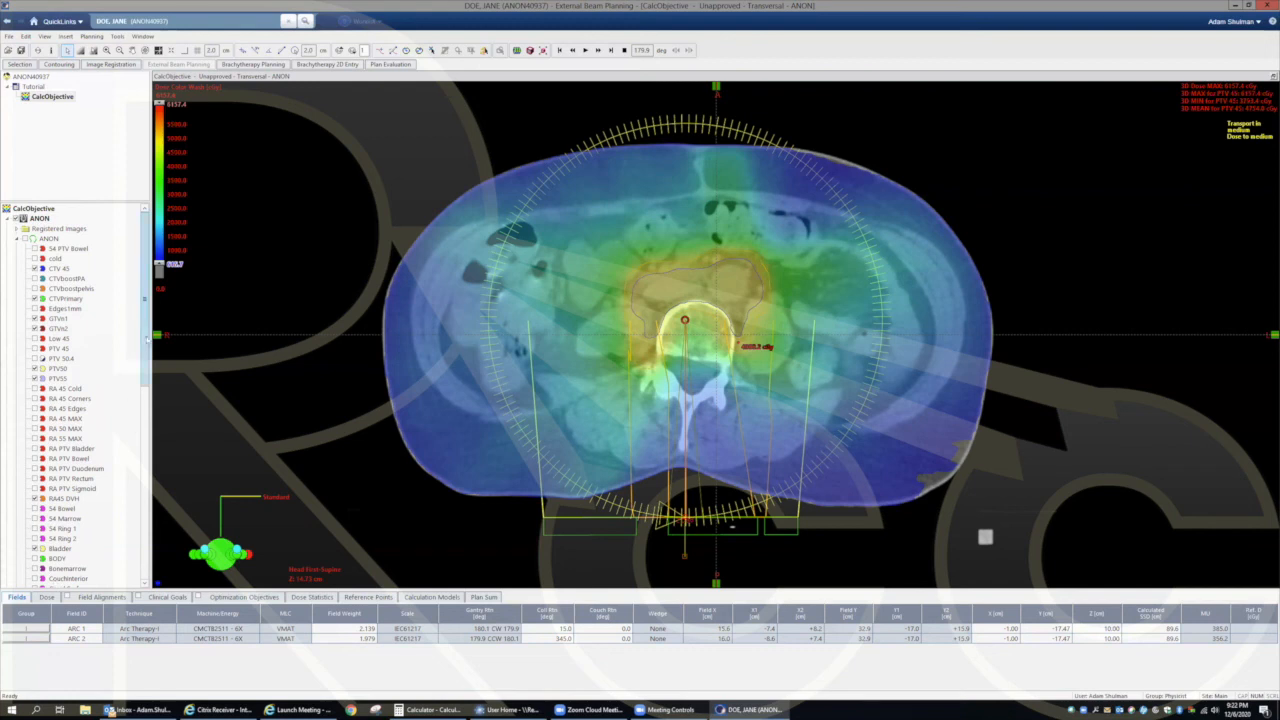
{"action": "left_click_drag", "start_coordinate": [145, 350], "coordinate": [151, 485]}
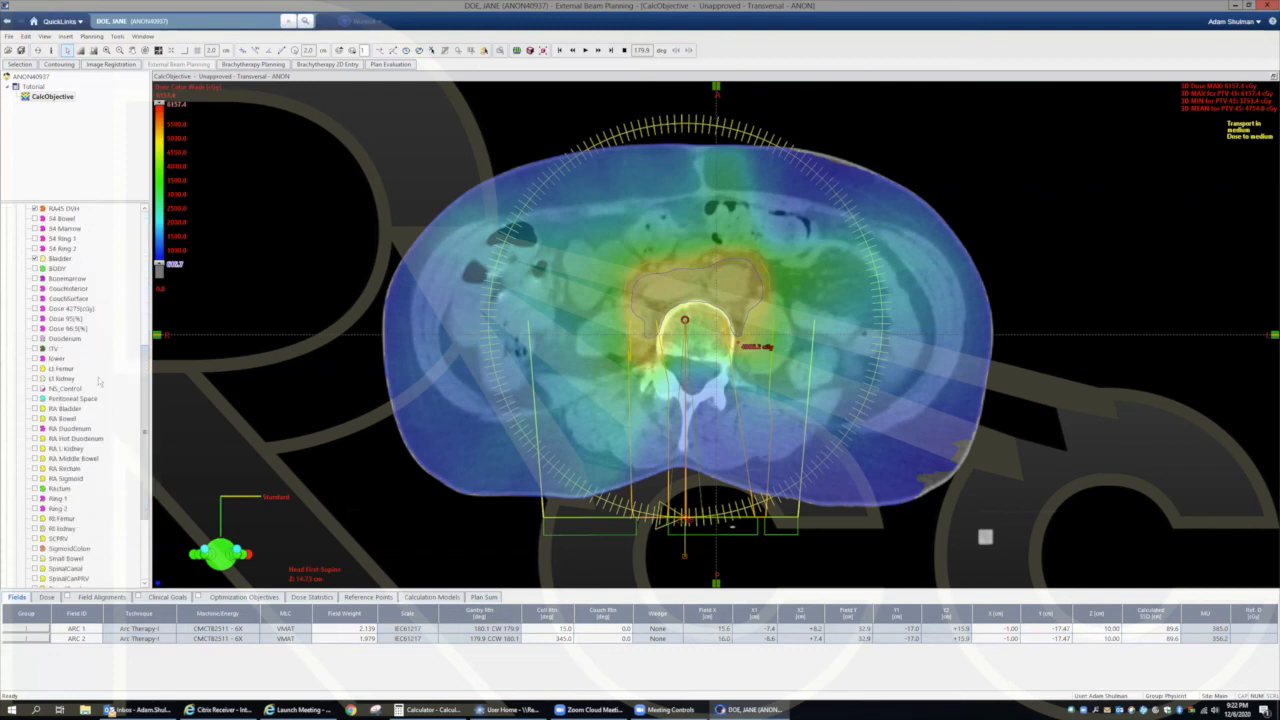
{"action": "left_click", "coordinate": [35, 379]}
{"action": "left_click", "coordinate": [35, 399]}
{"action": "left_click", "coordinate": [36, 348]}
{"action": "left_click", "coordinate": [35, 519]}
{"action": "left_click", "coordinate": [35, 528]}
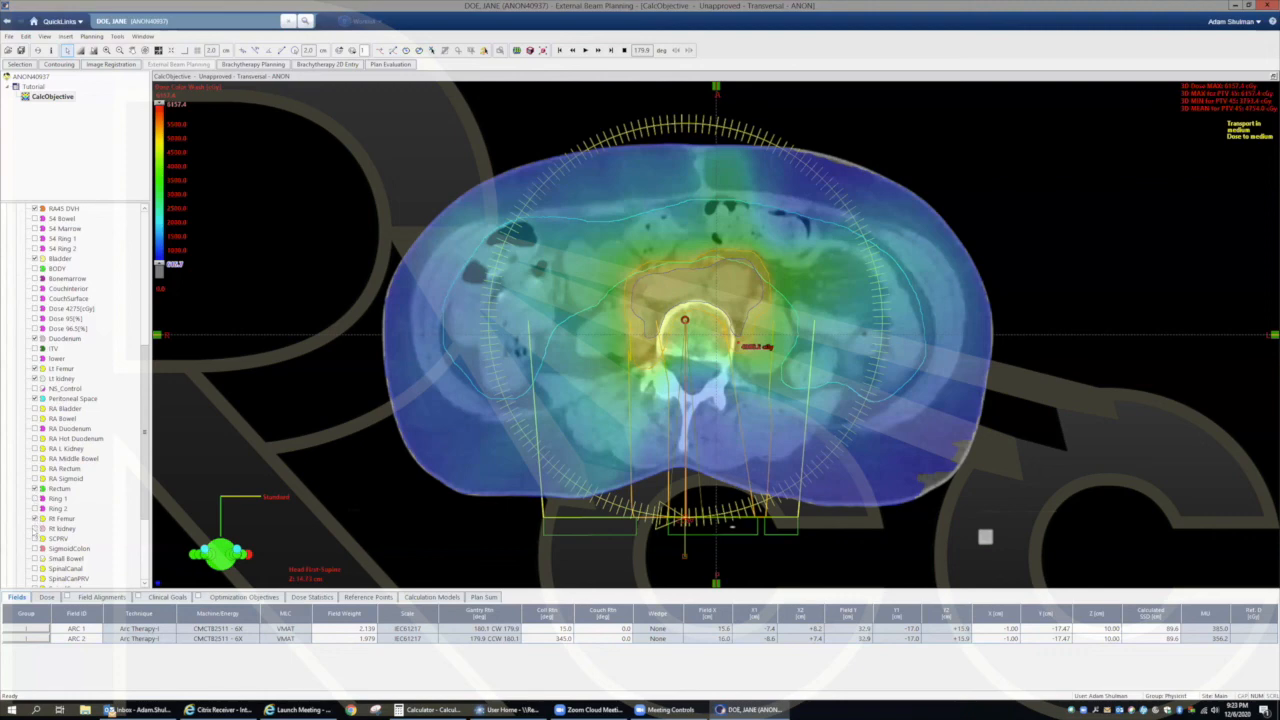
Step: Show the SCPRV, SigmoidColon, SpinalCanal, SpinalCanPRV and SpinalCord structures
{"action": "left_click", "coordinate": [35, 538]}
{"action": "left_click", "coordinate": [35, 548]}
{"action": "left_click", "coordinate": [35, 568]}
{"action": "left_click", "coordinate": [35, 578]}
{"action": "scroll", "coordinate": [144, 519], "scroll_direction": "down", "scroll_amount": 2}
{"action": "left_click", "coordinate": [35, 538]}
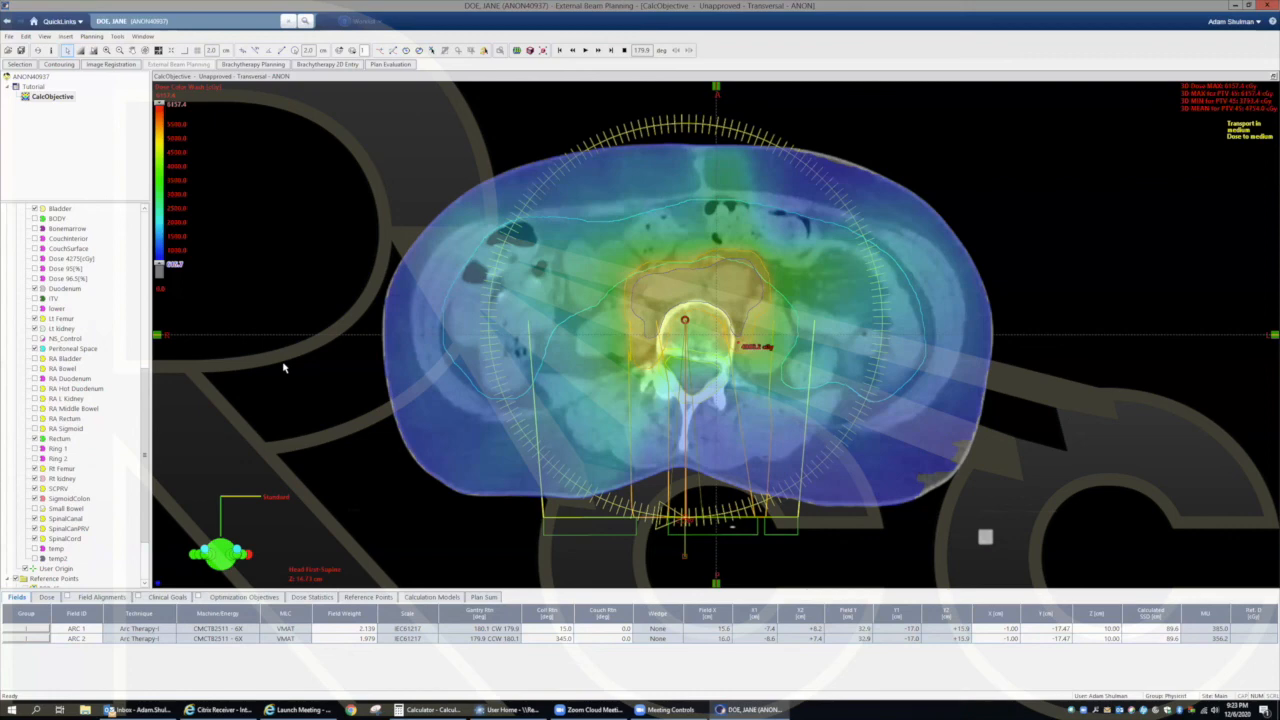
Step: Hide the treatment fields and set the lower limit of the dose color wash to 4275 cGy
{"action": "scroll", "coordinate": [687, 350], "scroll_direction": "down", "scroll_amount": 5}
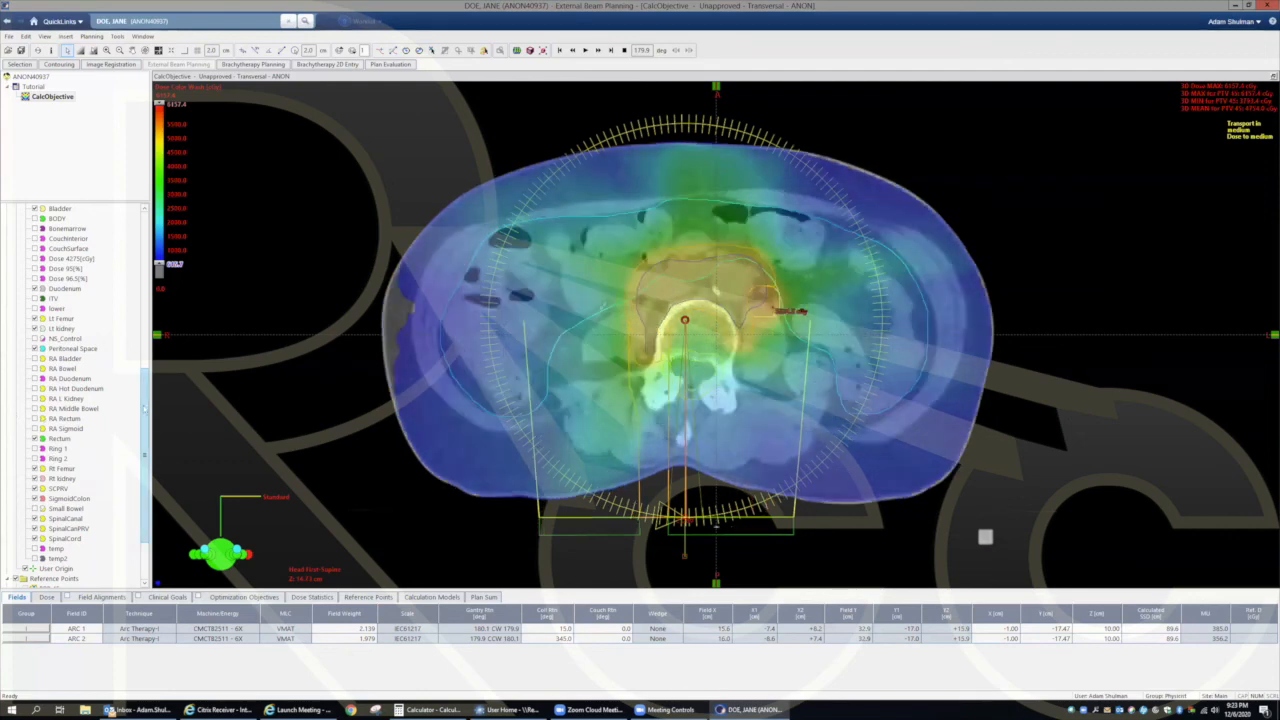
{"action": "scroll", "coordinate": [144, 409], "scroll_direction": "down", "scroll_amount": 2}
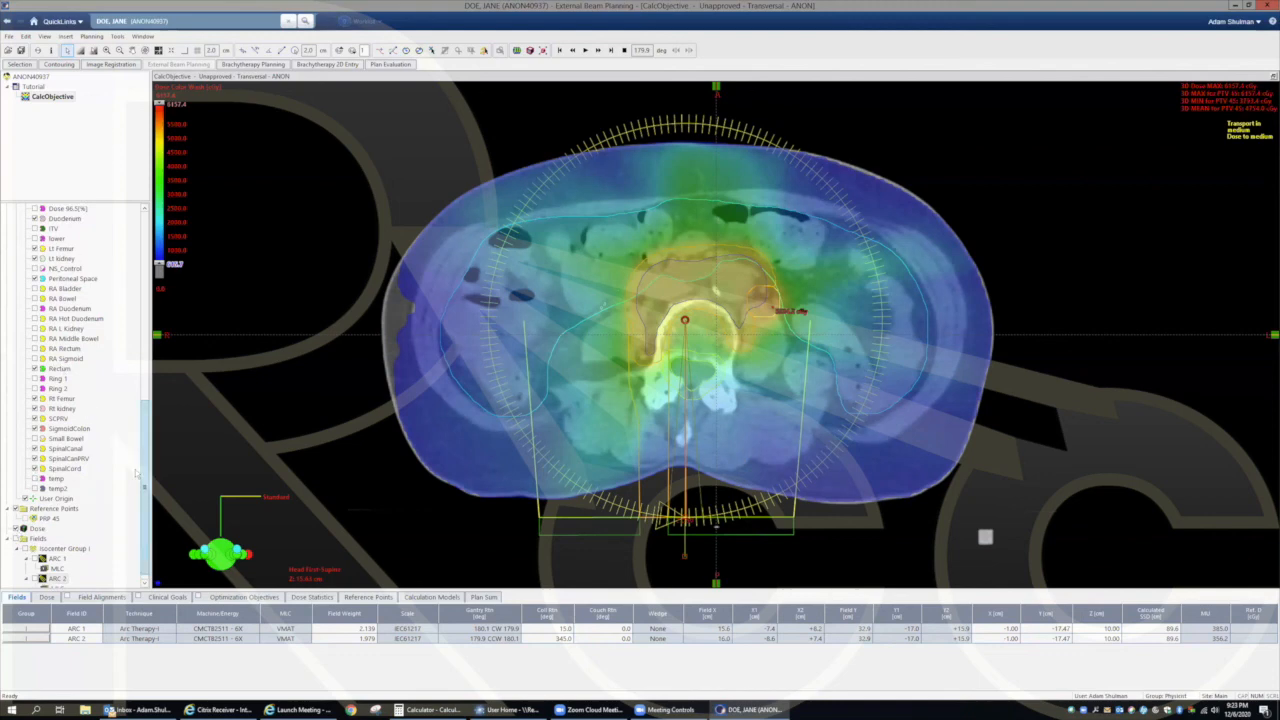
{"action": "scroll", "coordinate": [144, 484], "scroll_direction": "down", "scroll_amount": 1}
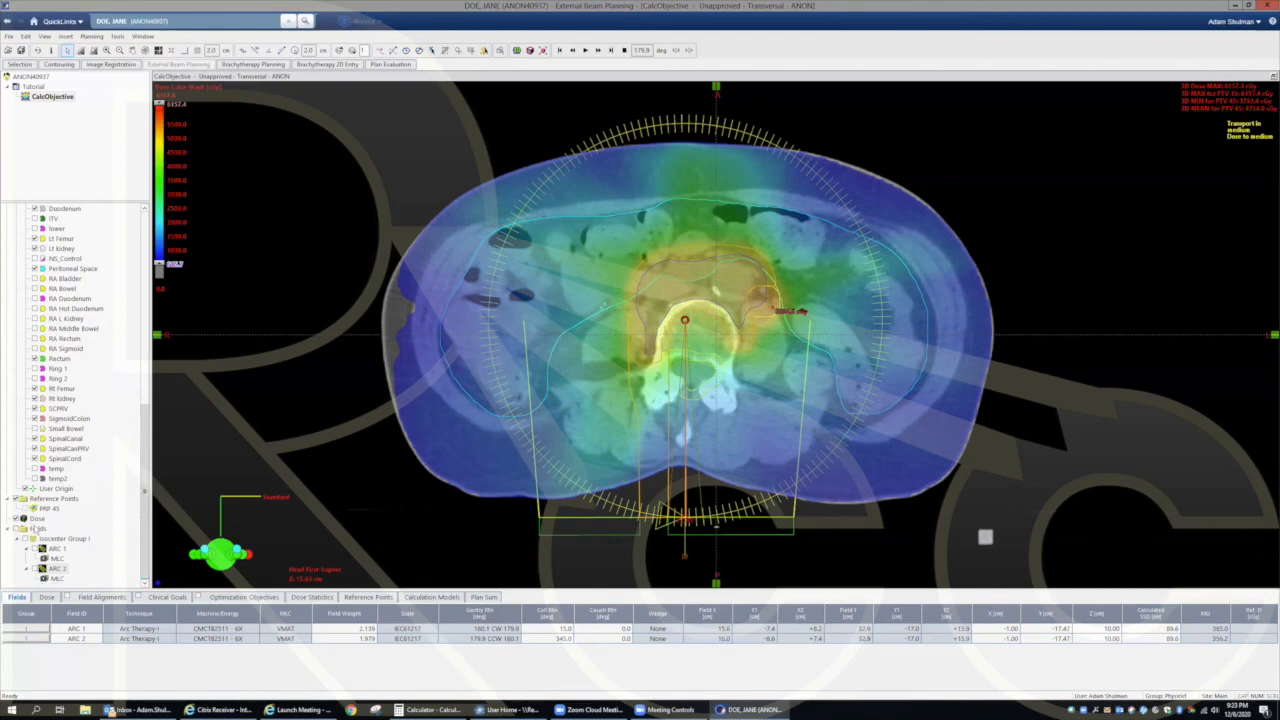
{"action": "left_click", "coordinate": [37, 519]}
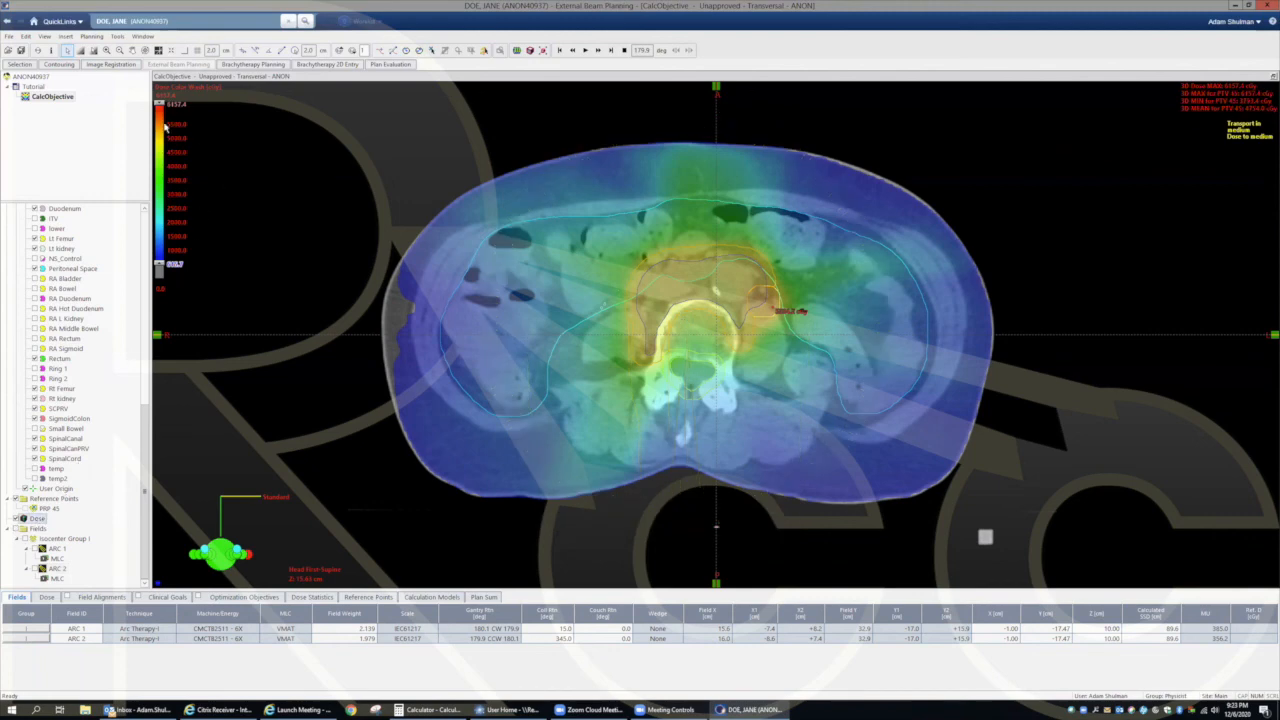
{"action": "double_click", "coordinate": [160, 289]}
{"action": "type", "text": "4275"}
{"action": "key", "text": "Return"}
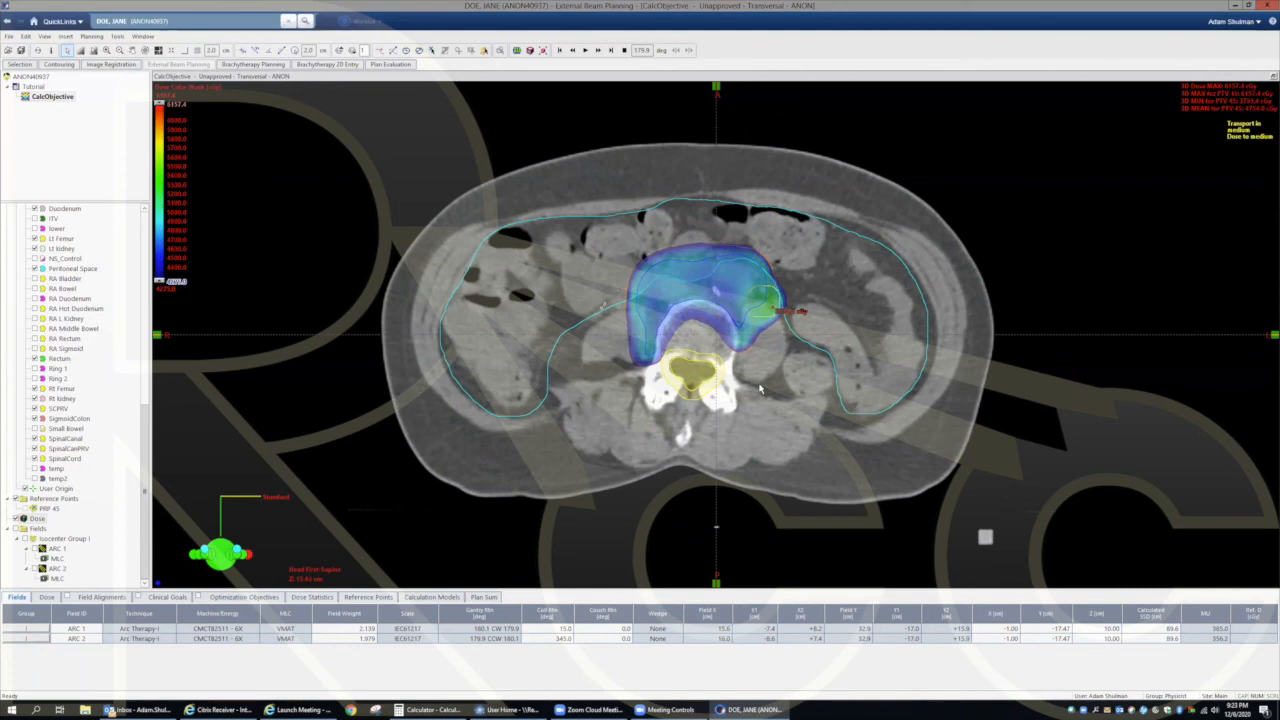
Step: Examine the 4275 cGy dose coverage on the transversal slices from the kidneys down to below the pelvis
{"action": "scroll", "coordinate": [760, 390], "scroll_direction": "up", "scroll_amount": 8}
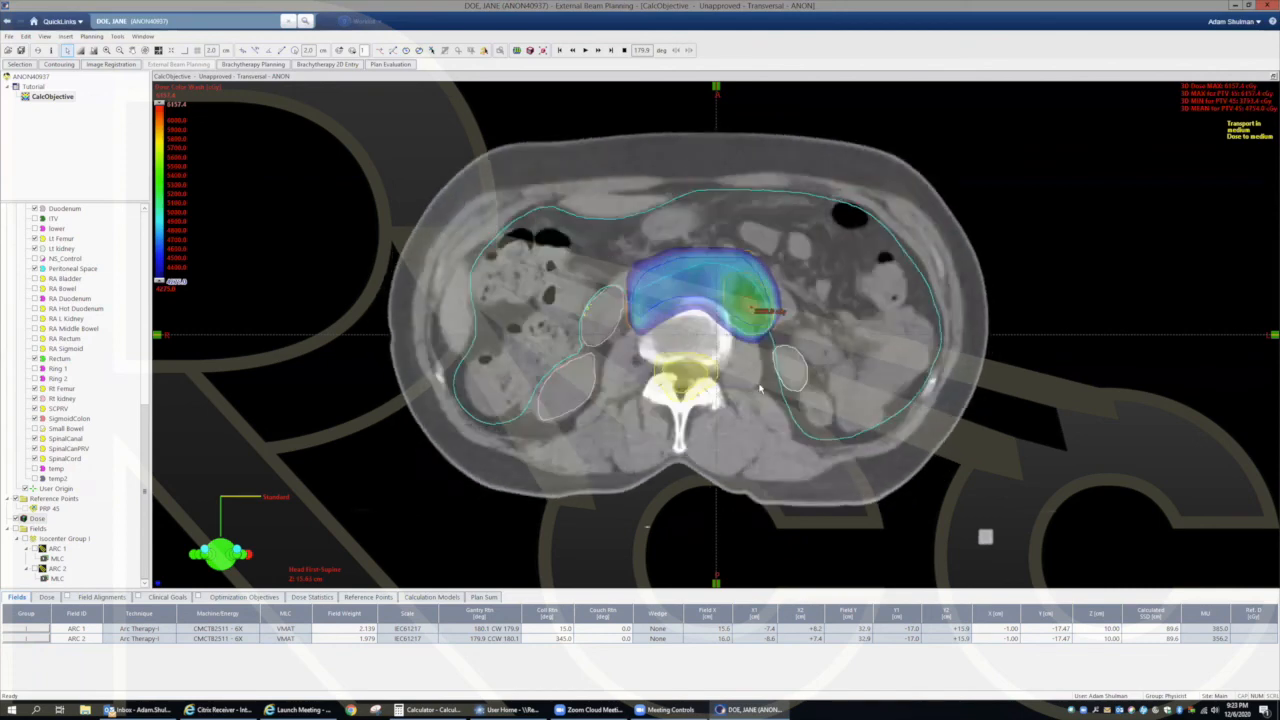
{"action": "scroll", "coordinate": [759, 388], "scroll_direction": "up", "scroll_amount": 8}
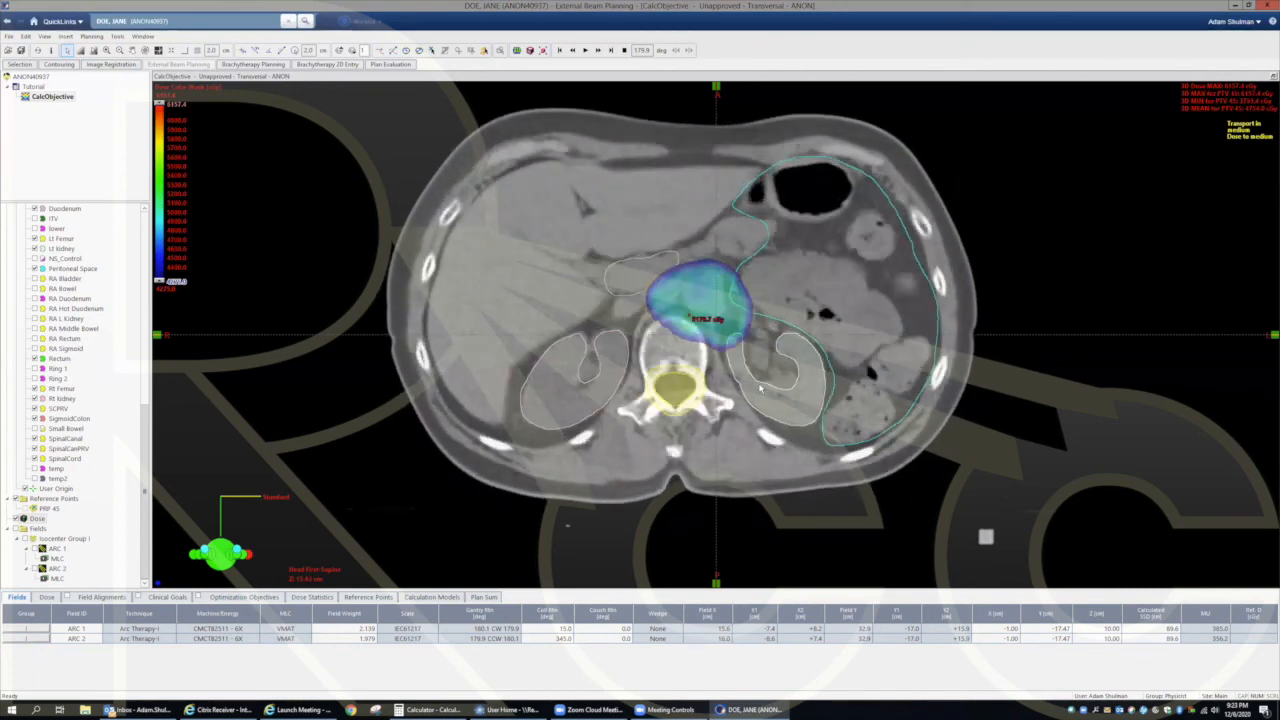
{"action": "scroll", "coordinate": [760, 389], "scroll_direction": "up", "scroll_amount": 6}
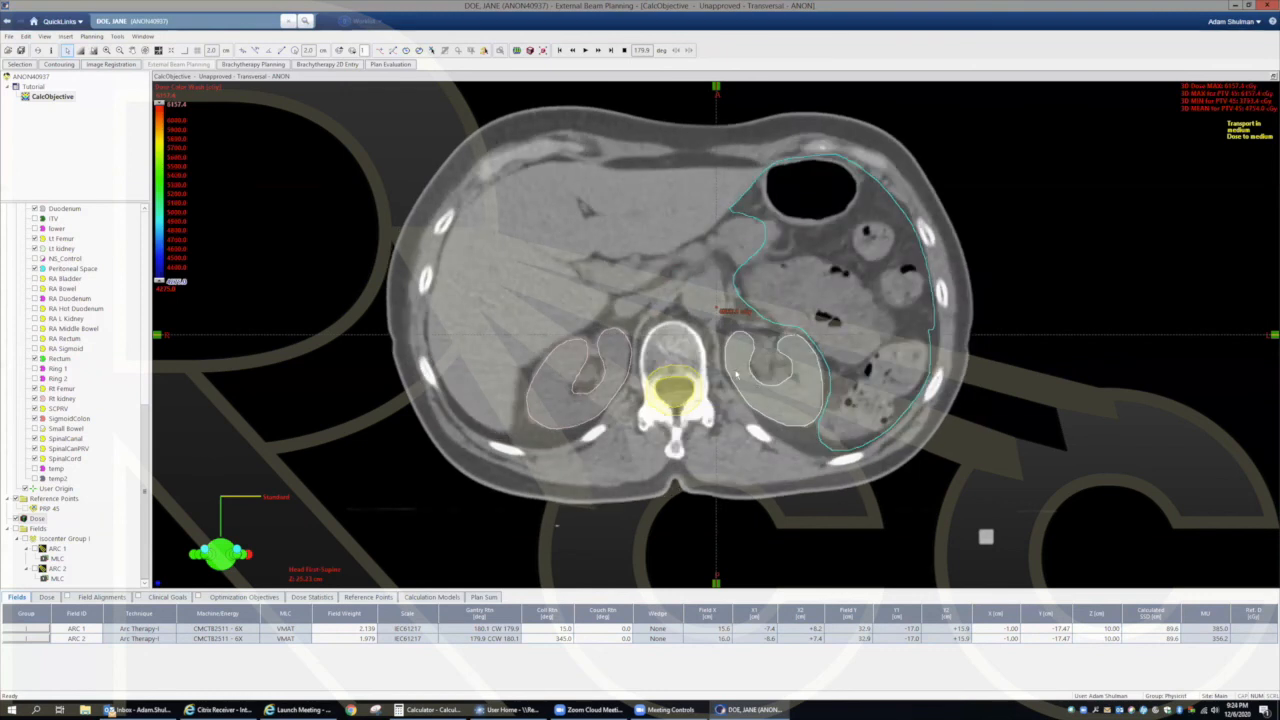
{"action": "scroll", "coordinate": [698, 367], "scroll_direction": "down", "scroll_amount": 5}
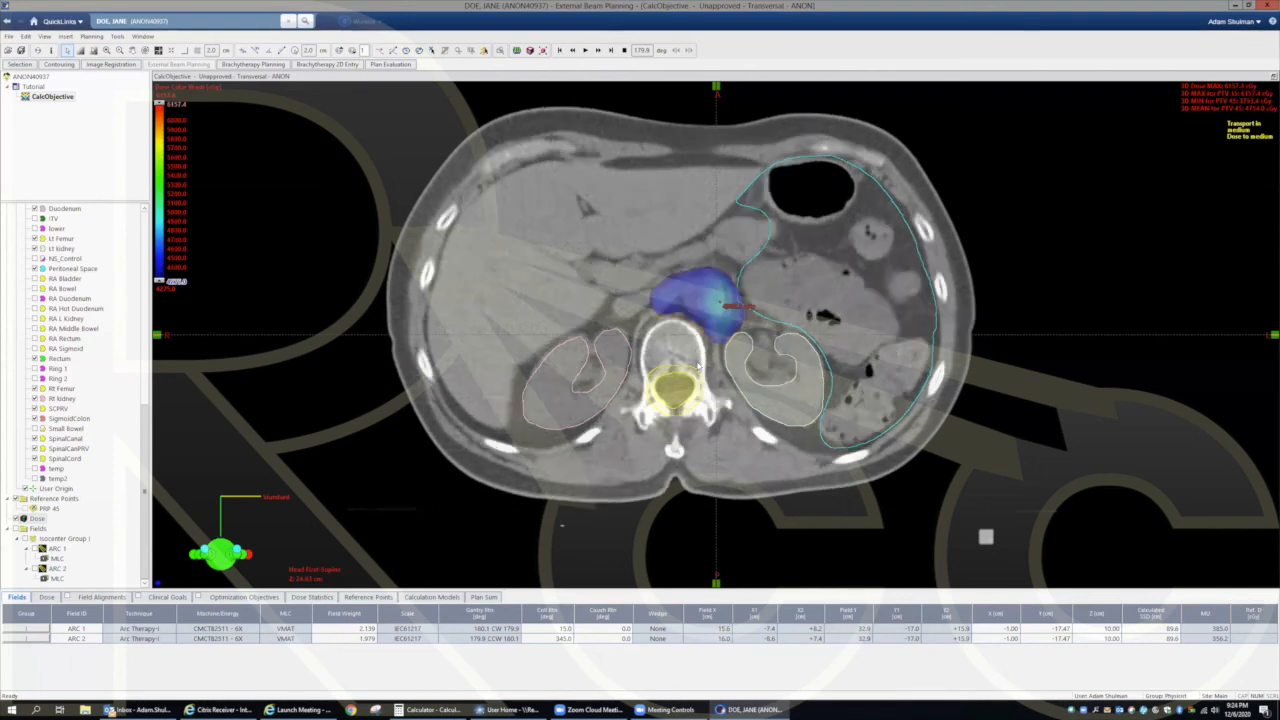
{"action": "scroll", "coordinate": [700, 369], "scroll_direction": "down", "scroll_amount": 6}
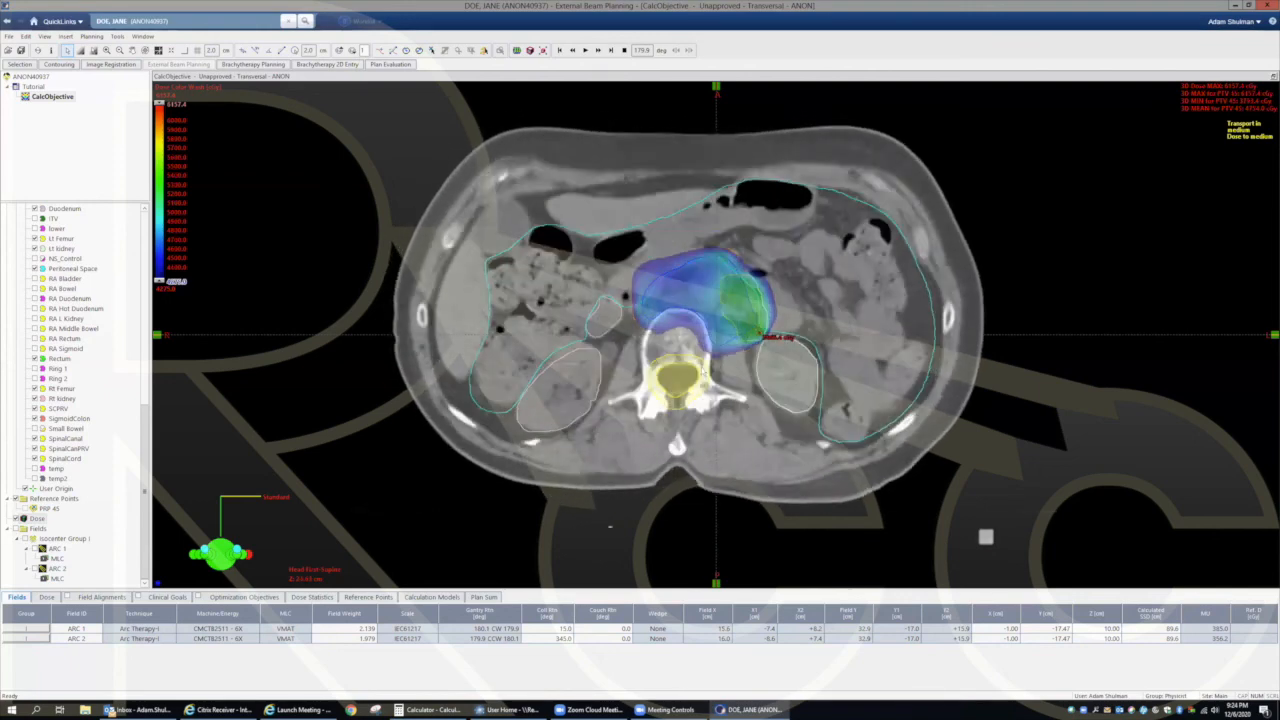
{"action": "scroll", "coordinate": [704, 372], "scroll_direction": "down", "scroll_amount": 8}
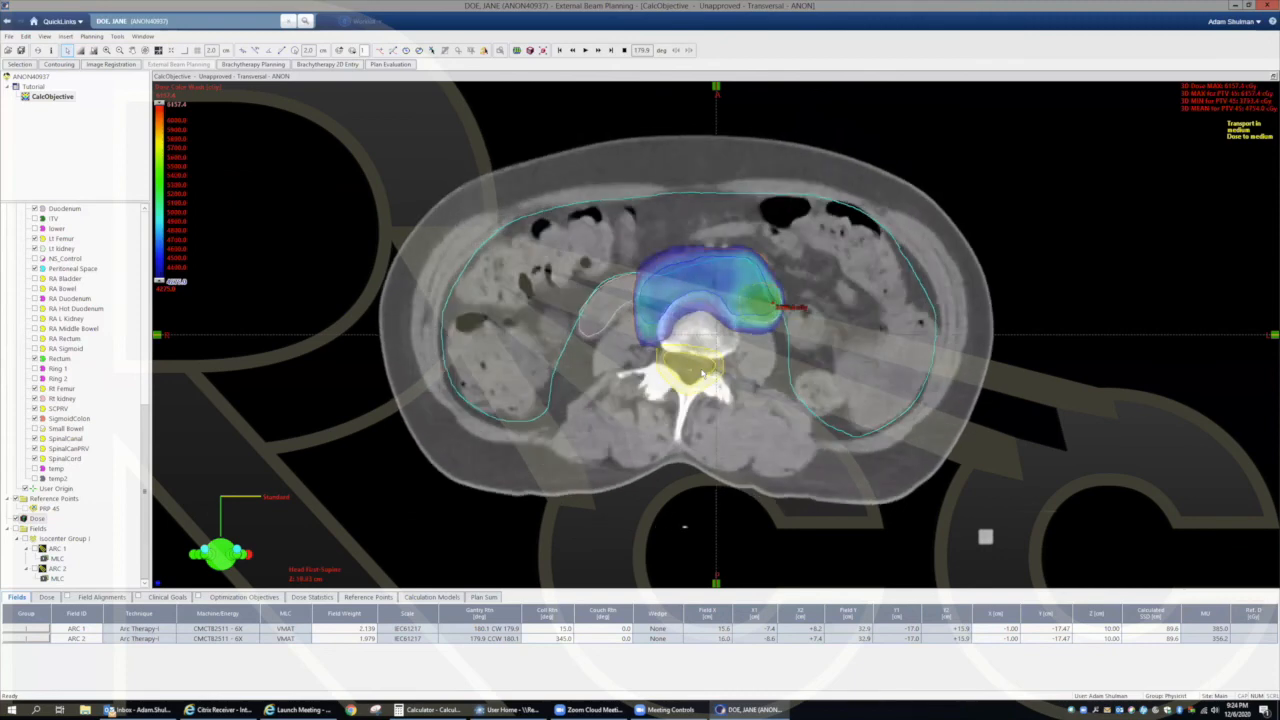
{"action": "scroll", "coordinate": [704, 372], "scroll_direction": "down", "scroll_amount": 8}
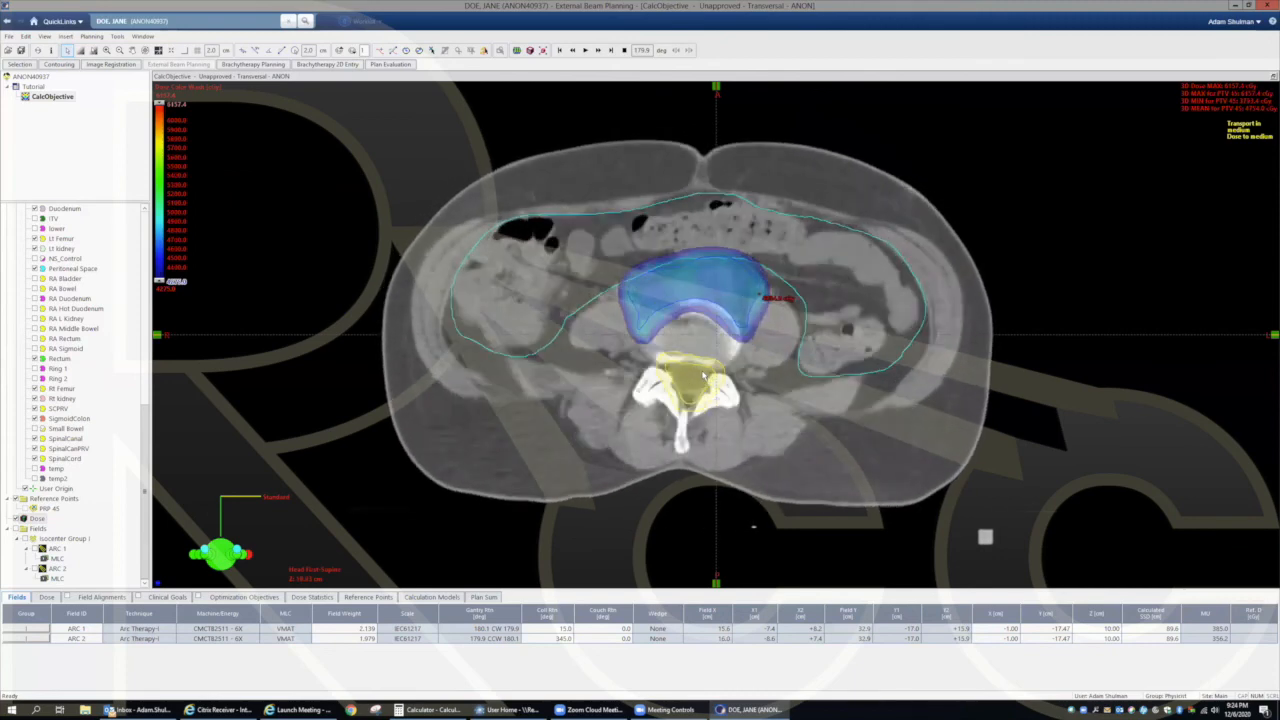
{"action": "scroll", "coordinate": [704, 376], "scroll_direction": "down", "scroll_amount": 8}
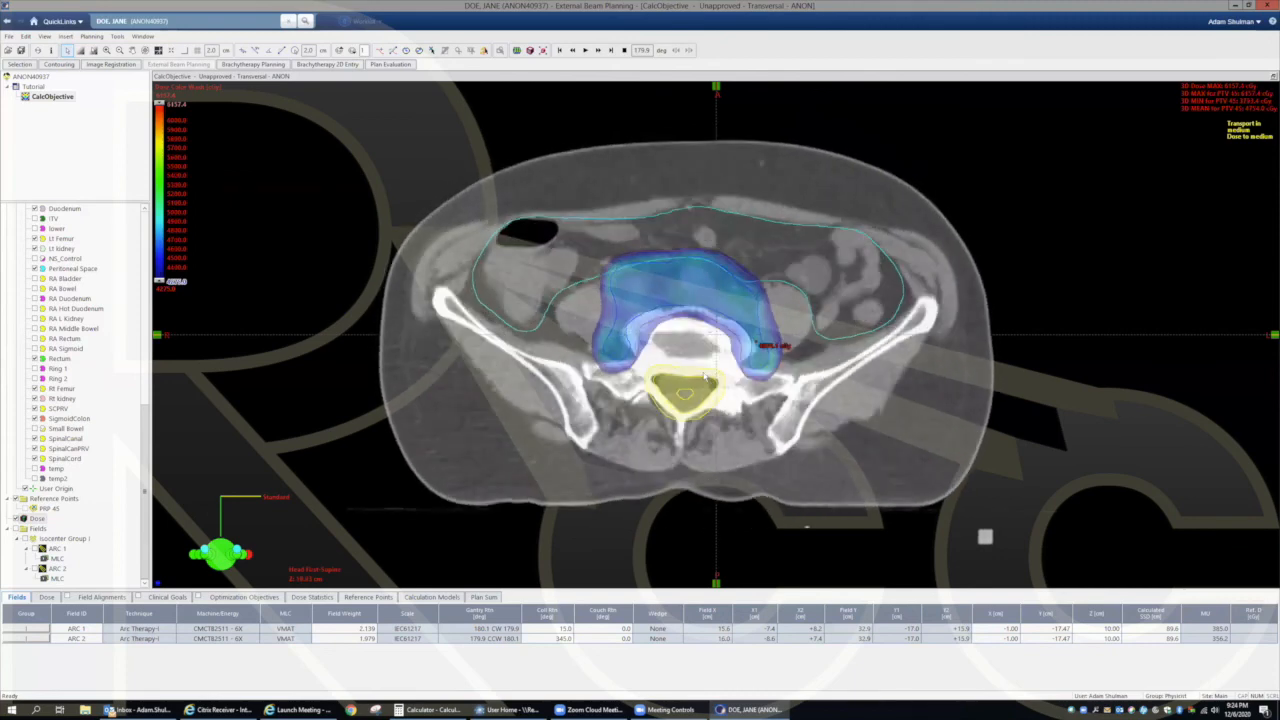
{"action": "scroll", "coordinate": [704, 377], "scroll_direction": "down", "scroll_amount": 8}
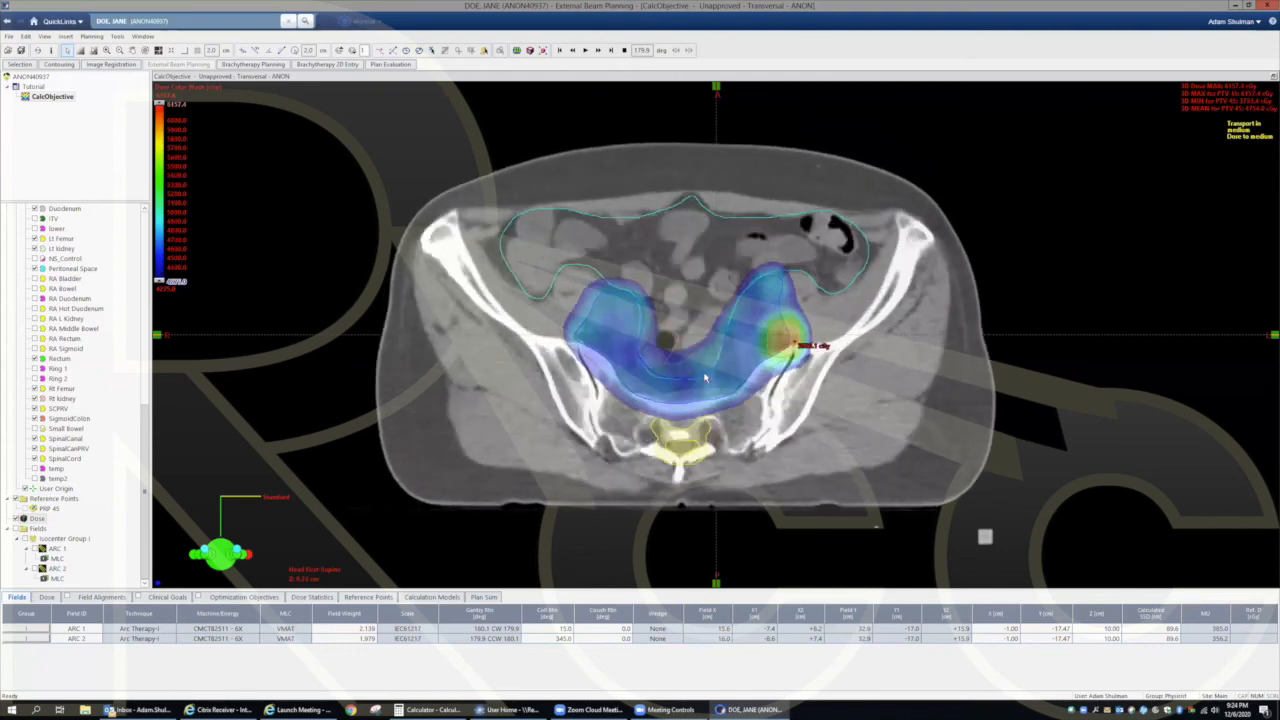
{"action": "scroll", "coordinate": [704, 377], "scroll_direction": "down", "scroll_amount": 8}
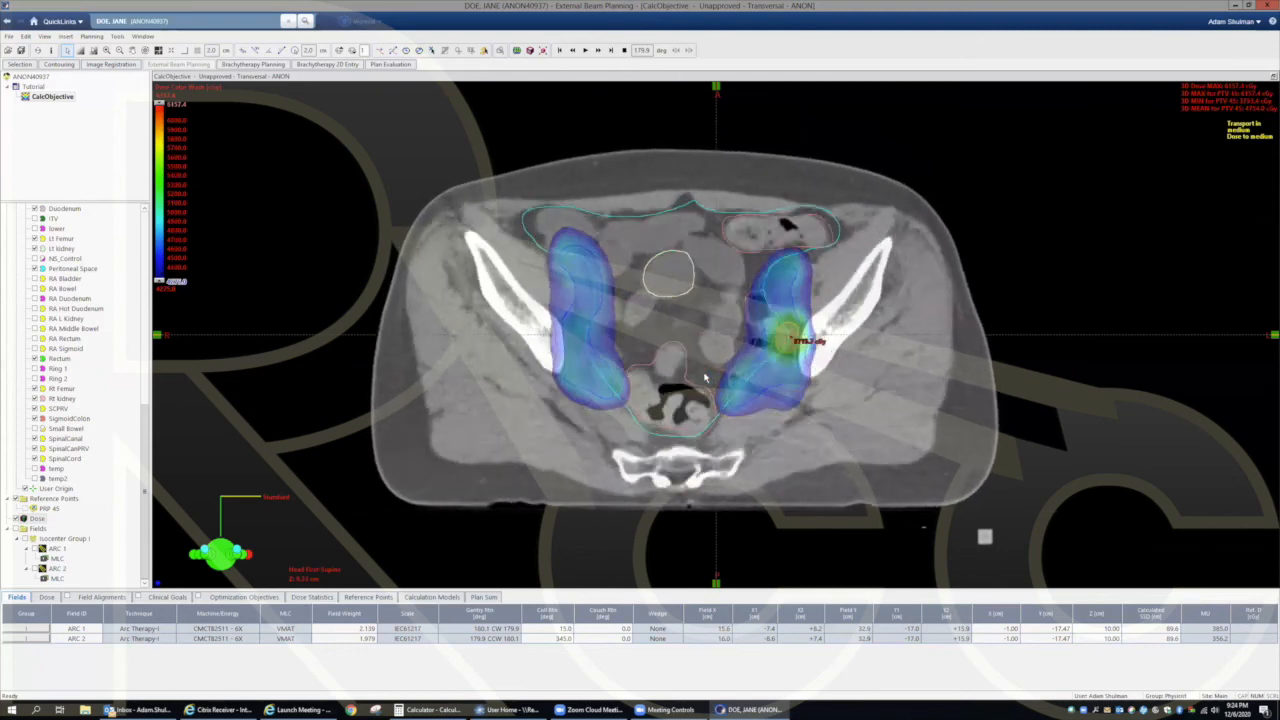
{"action": "scroll", "coordinate": [704, 377], "scroll_direction": "down", "scroll_amount": 8}
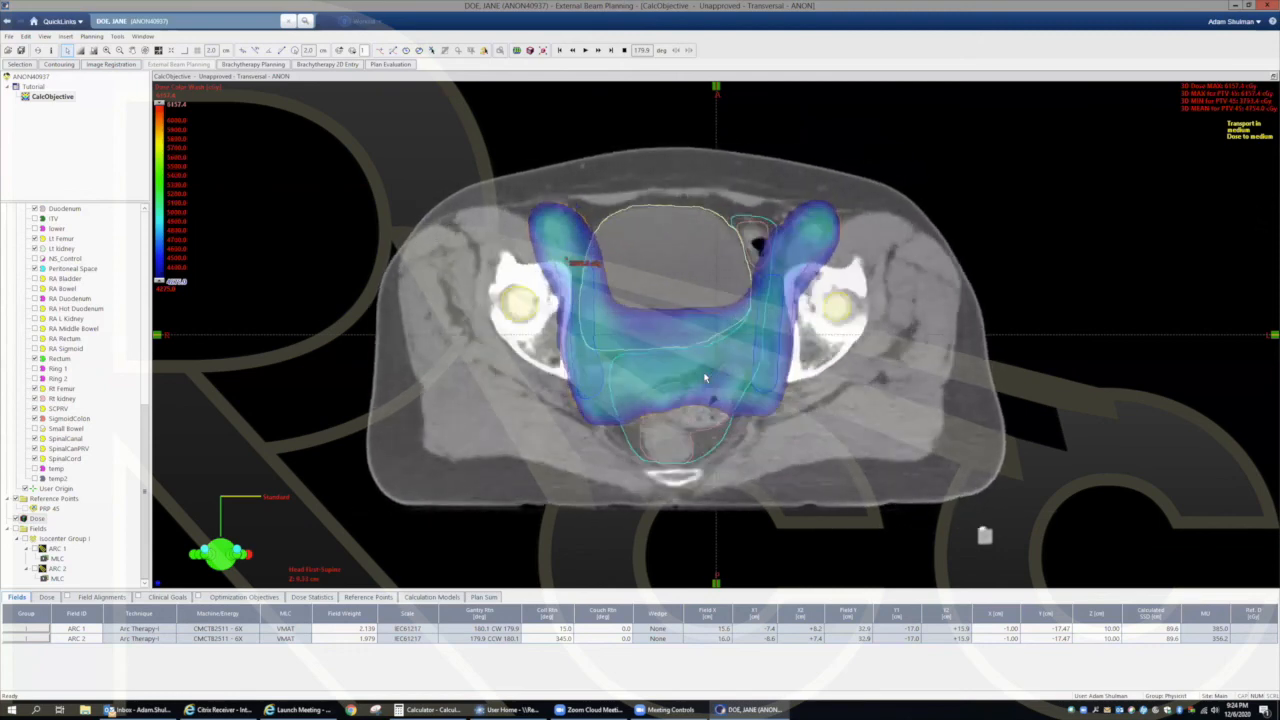
{"action": "scroll", "coordinate": [704, 377], "scroll_direction": "down", "scroll_amount": 6}
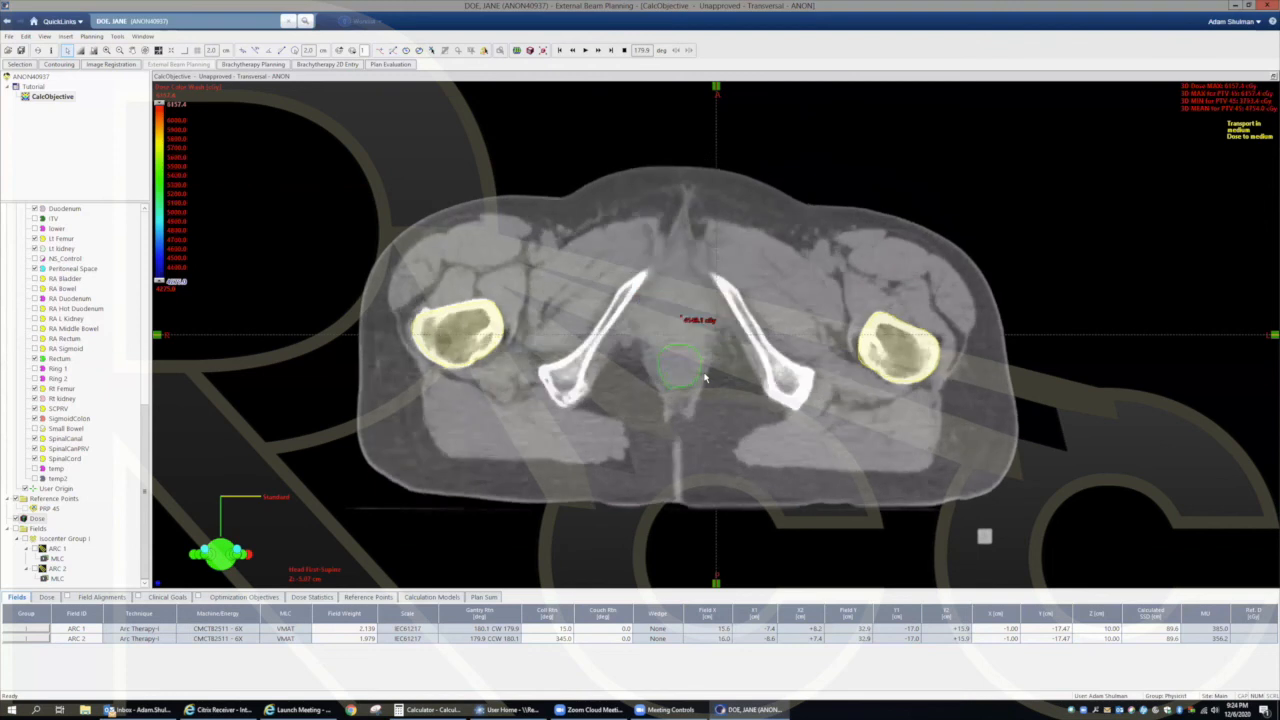
Step: Set the lower limit of the dose color wash to 4500 cGy and view the lower pelvic slices
{"action": "left_click", "coordinate": [171, 287]}
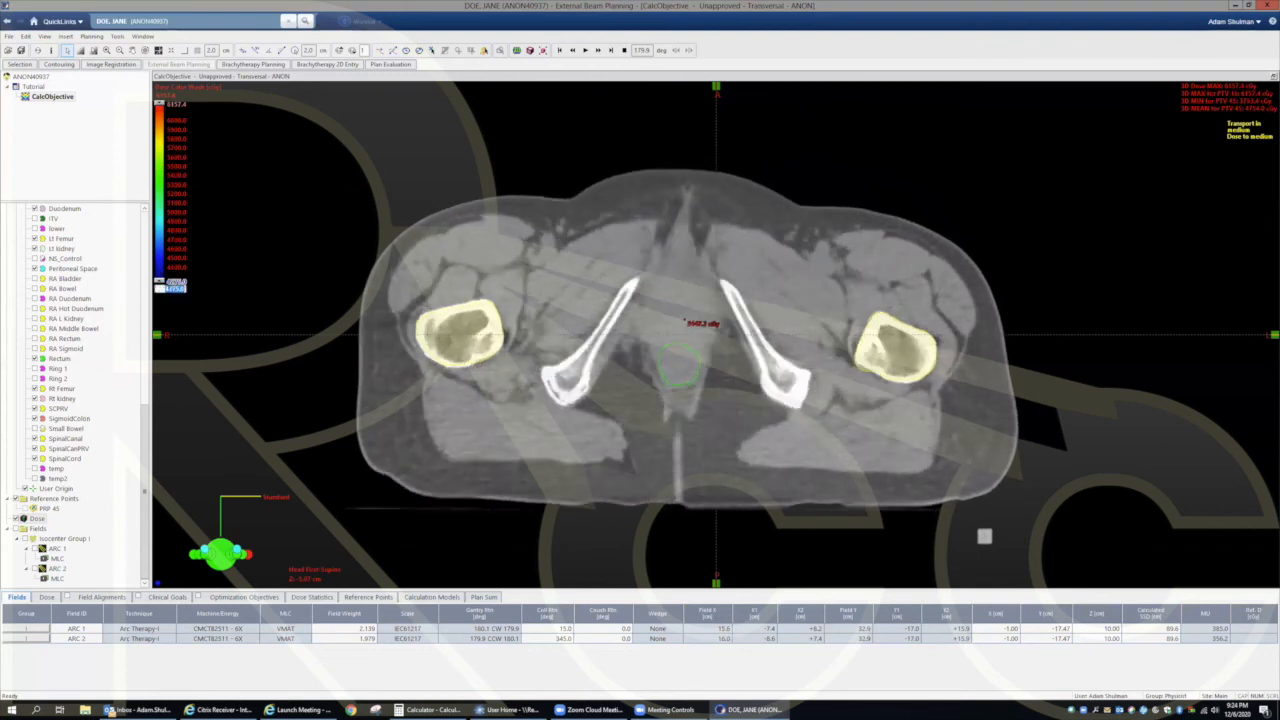
{"action": "type", "text": "4500"}
{"action": "key", "text": "Return"}
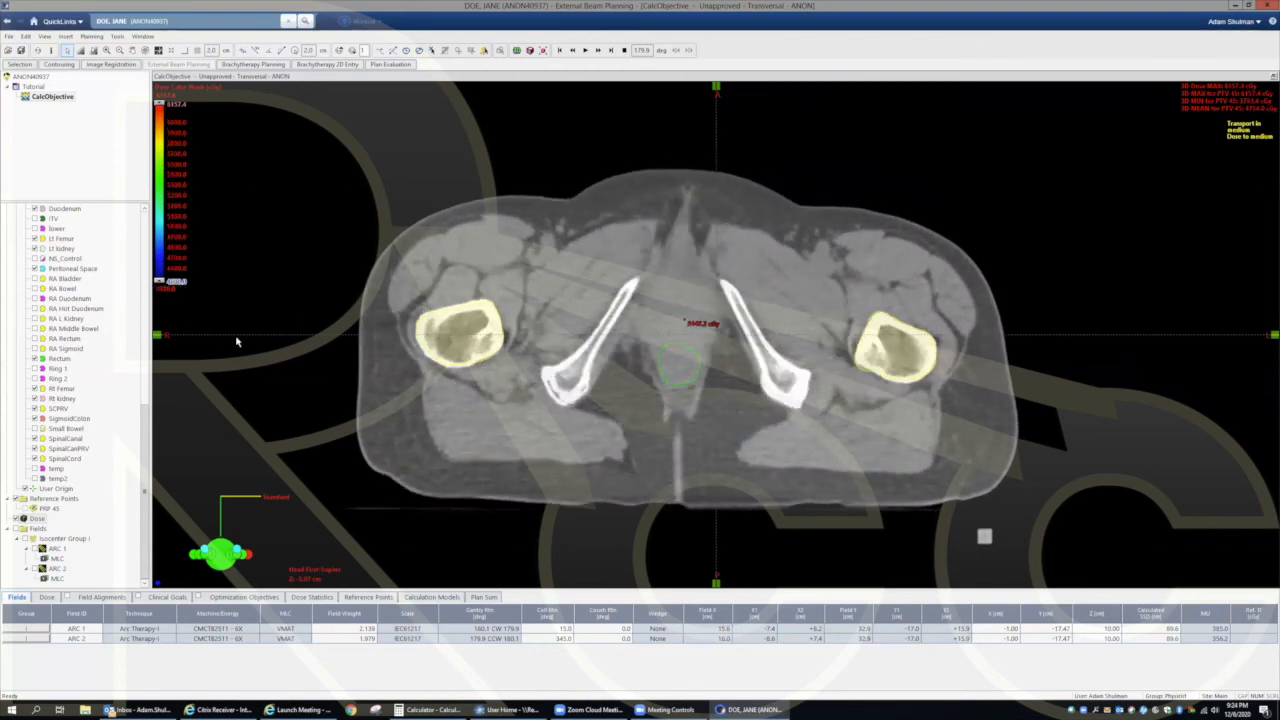
{"action": "scroll", "coordinate": [714, 378], "scroll_direction": "up", "scroll_amount": 10}
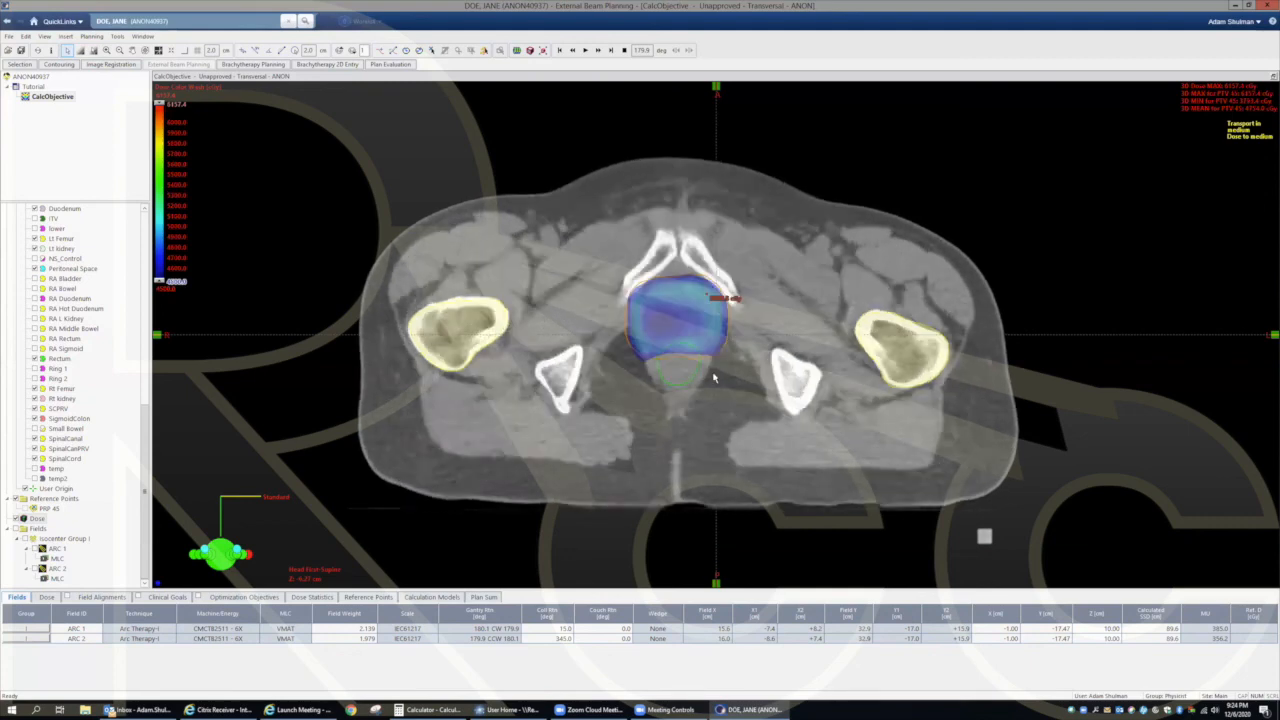
Step: Examine the 4500 cGy dose coverage on the transversal slices from the lower pelvis up to the kidneys
{"action": "scroll", "coordinate": [714, 378], "scroll_direction": "up", "scroll_amount": 10}
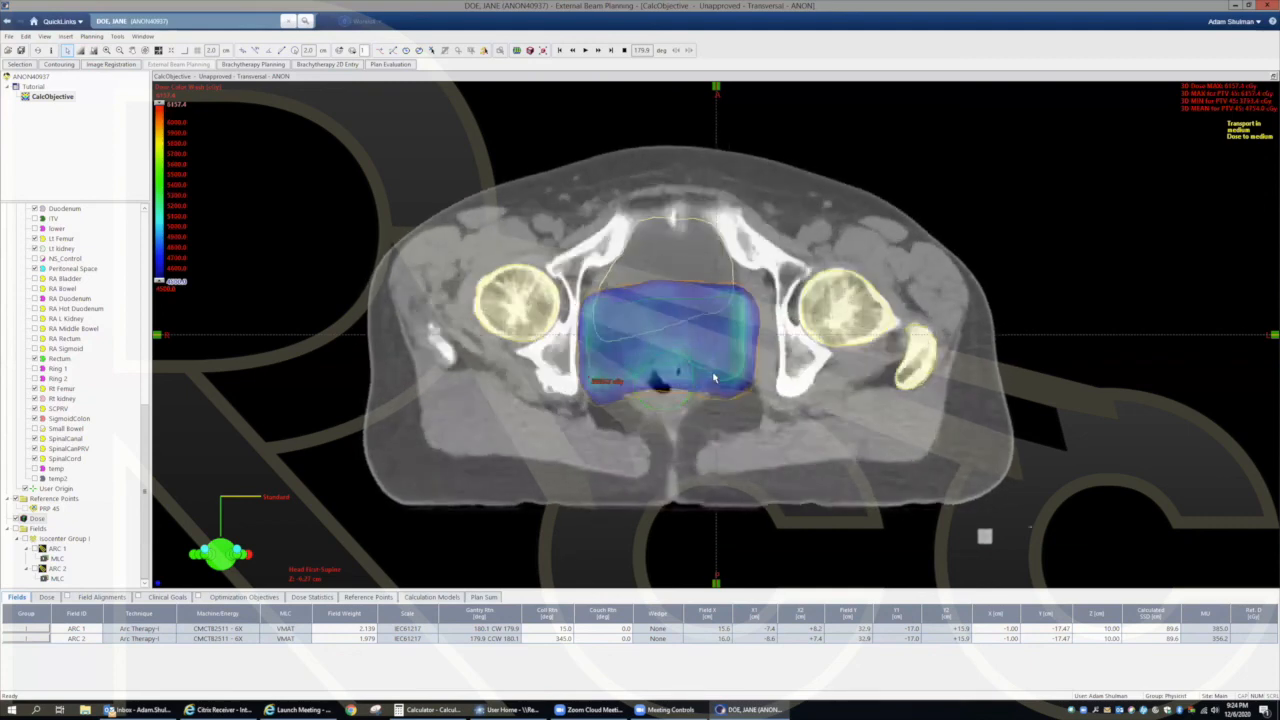
{"action": "scroll", "coordinate": [714, 378], "scroll_direction": "up", "scroll_amount": 10}
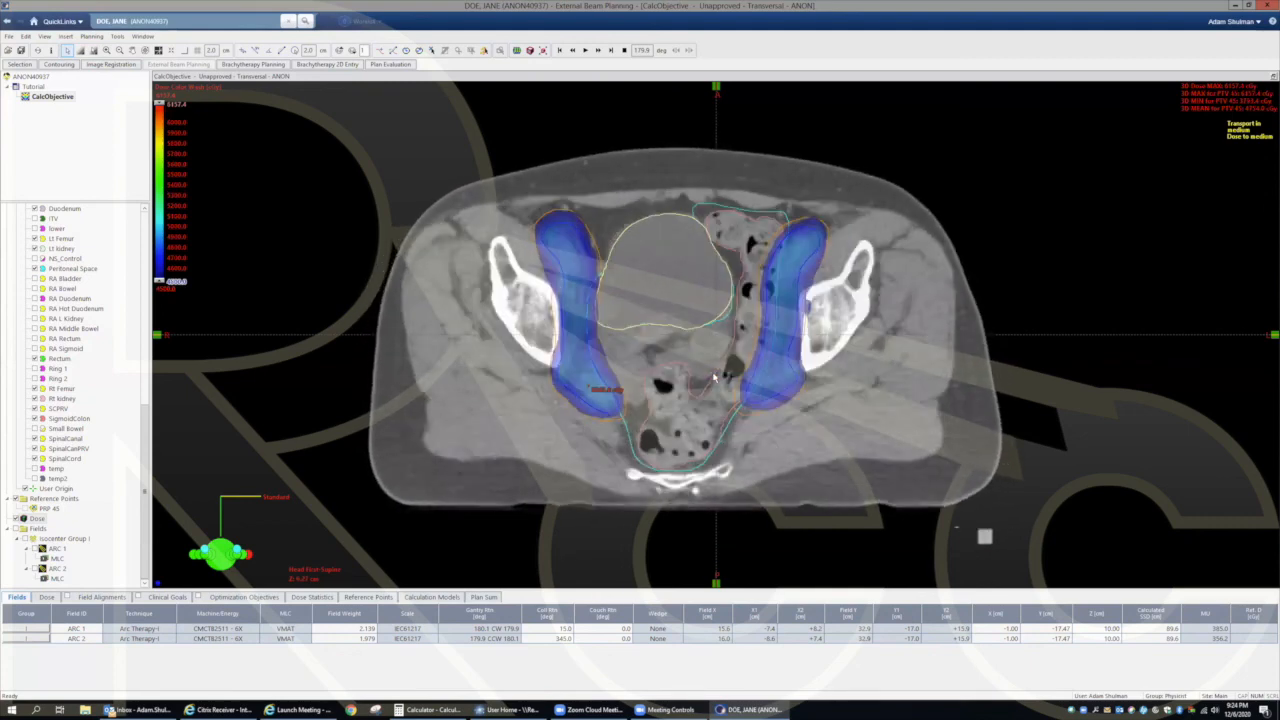
{"action": "scroll", "coordinate": [714, 378], "scroll_direction": "up", "scroll_amount": 10}
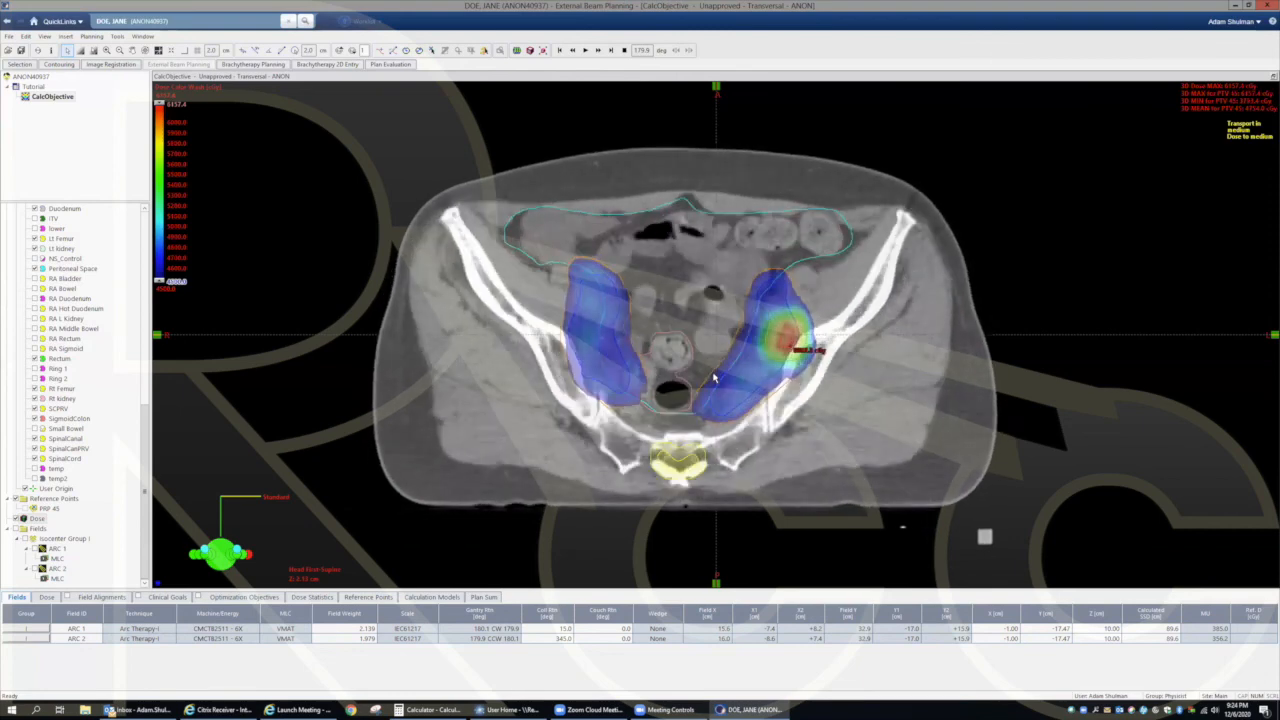
{"action": "scroll", "coordinate": [714, 378], "scroll_direction": "up", "scroll_amount": 10}
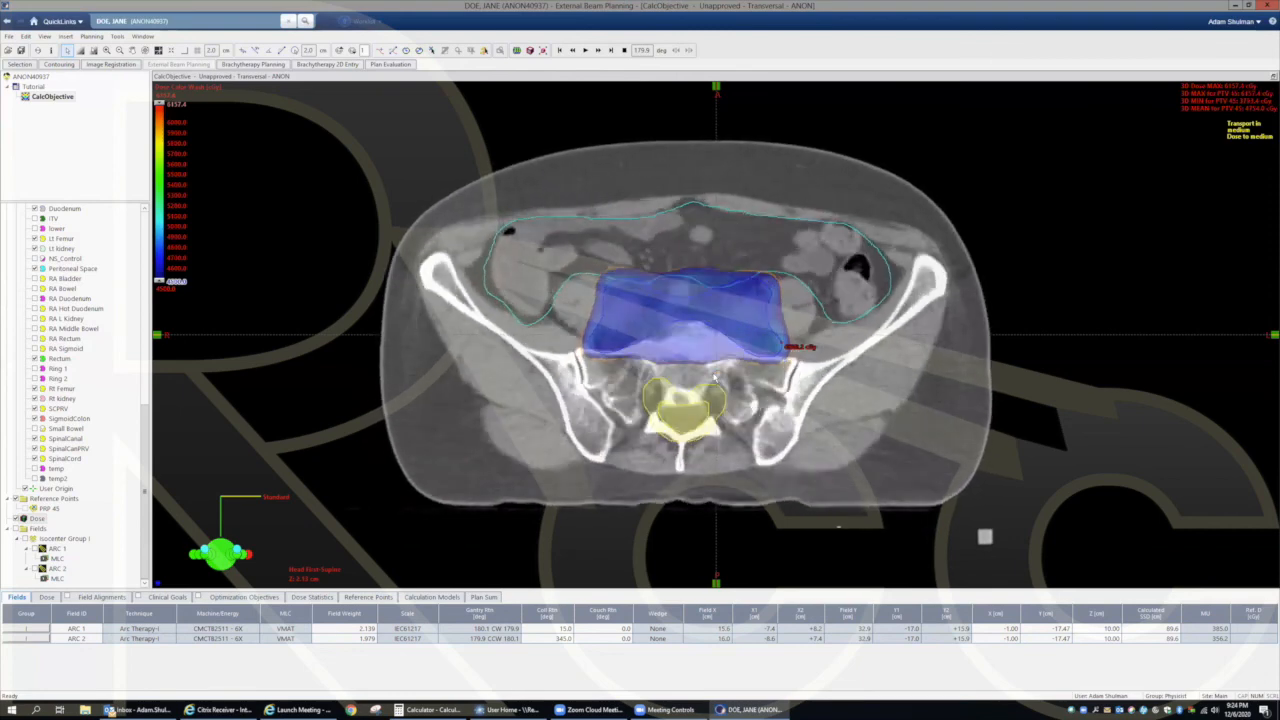
{"action": "scroll", "coordinate": [714, 378], "scroll_direction": "up", "scroll_amount": 10}
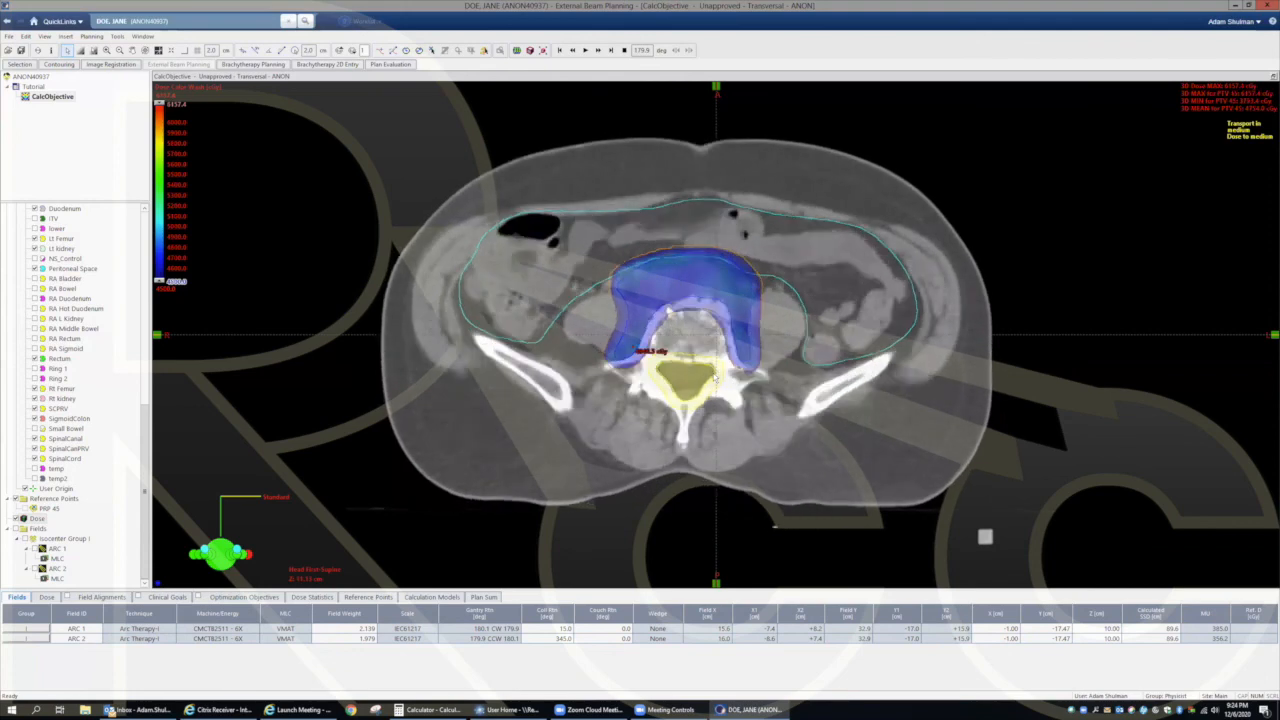
{"action": "scroll", "coordinate": [714, 378], "scroll_direction": "up", "scroll_amount": 10}
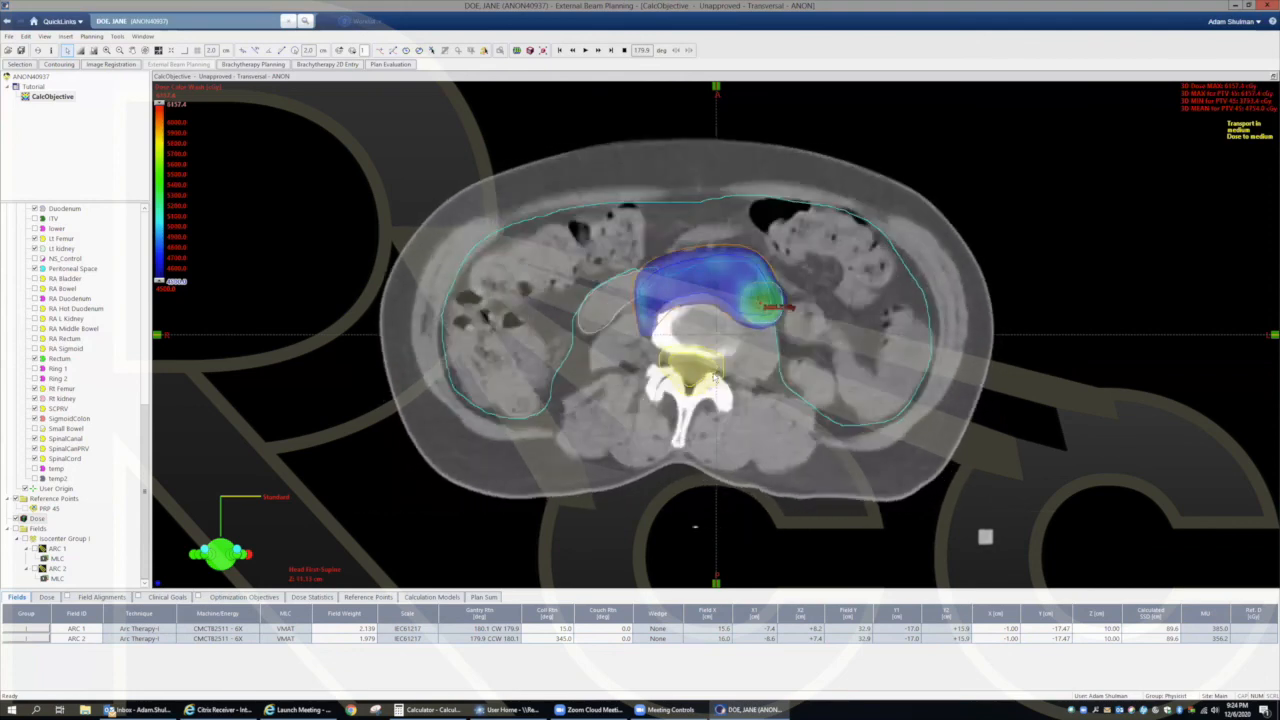
{"action": "scroll", "coordinate": [714, 378], "scroll_direction": "up", "scroll_amount": 10}
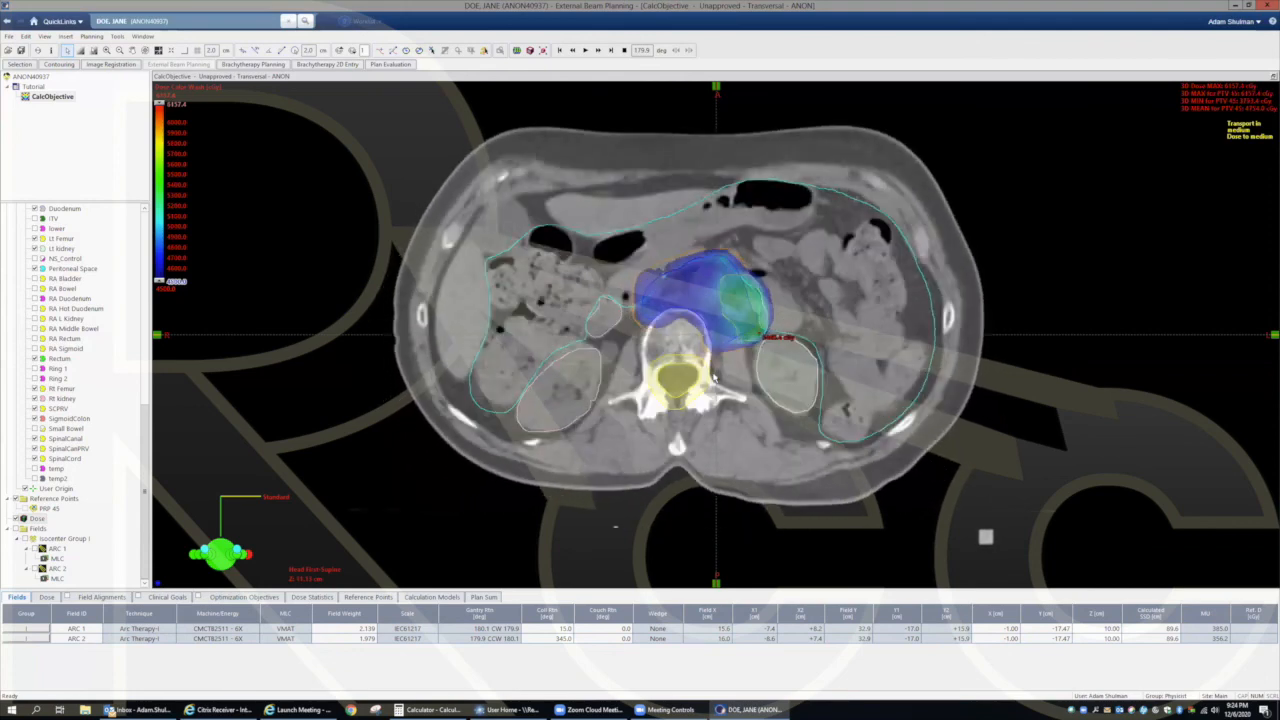
{"action": "scroll", "coordinate": [714, 378], "scroll_direction": "up", "scroll_amount": 8}
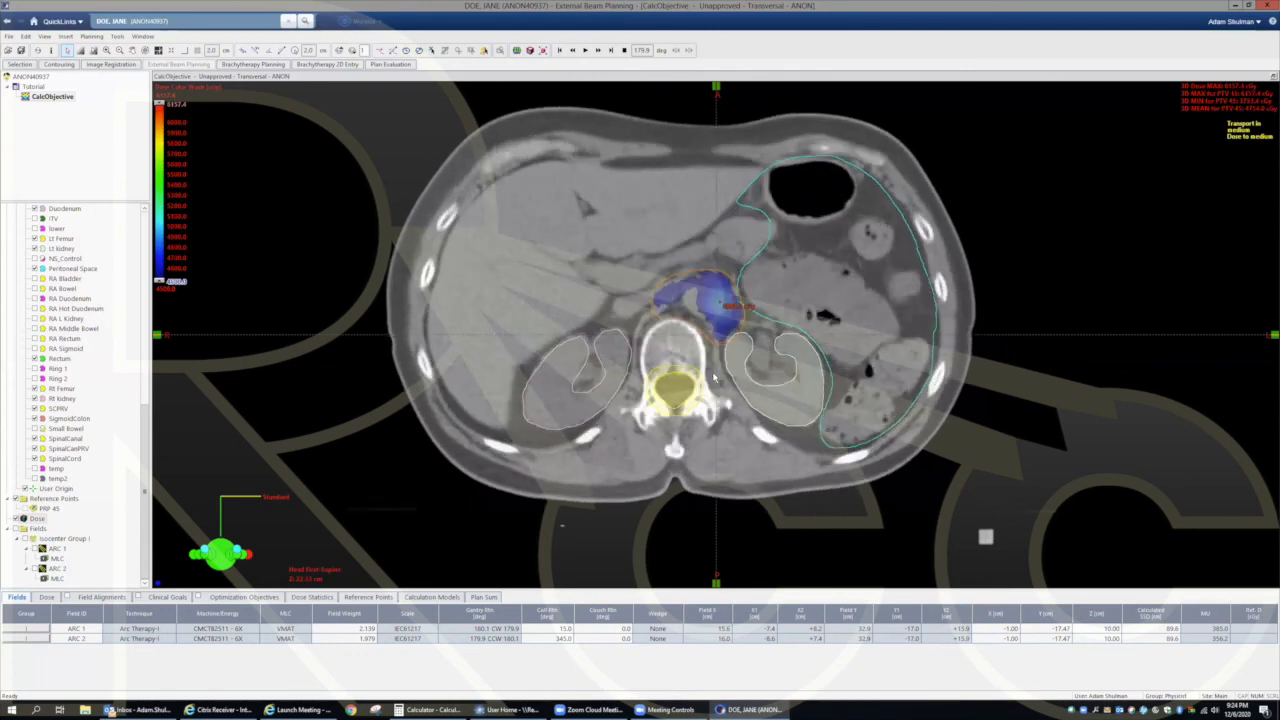
{"action": "scroll", "coordinate": [714, 378], "scroll_direction": "down", "scroll_amount": 8}
{"action": "scroll", "coordinate": [714, 378], "scroll_direction": "down", "scroll_amount": 8}
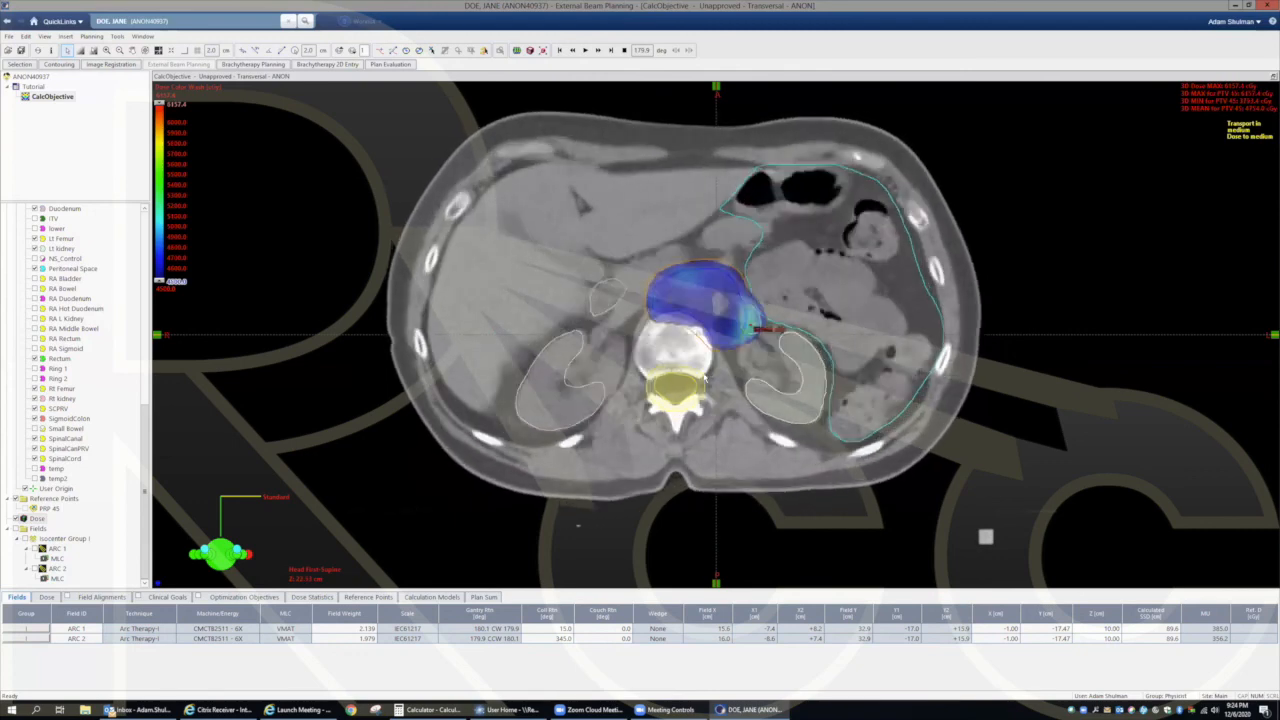
{"action": "double_click", "coordinate": [176, 290]}
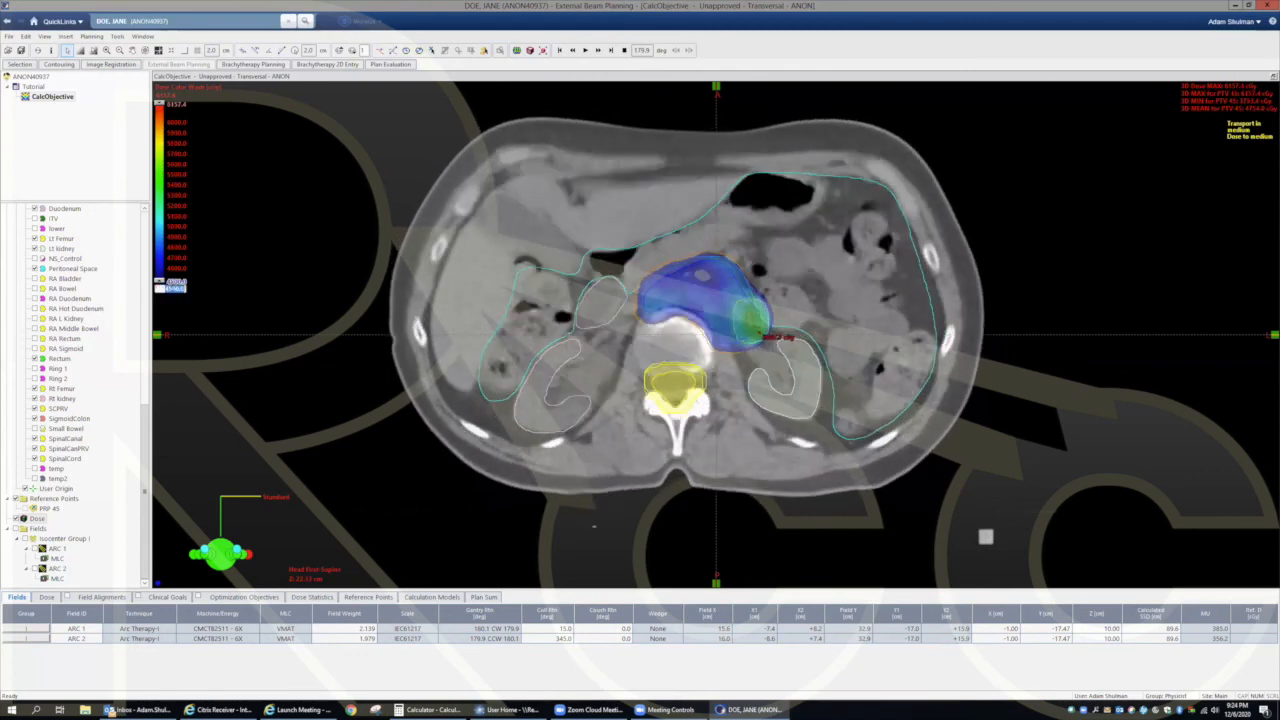
{"action": "type", "text": "500"}
{"action": "key", "text": "Return"}
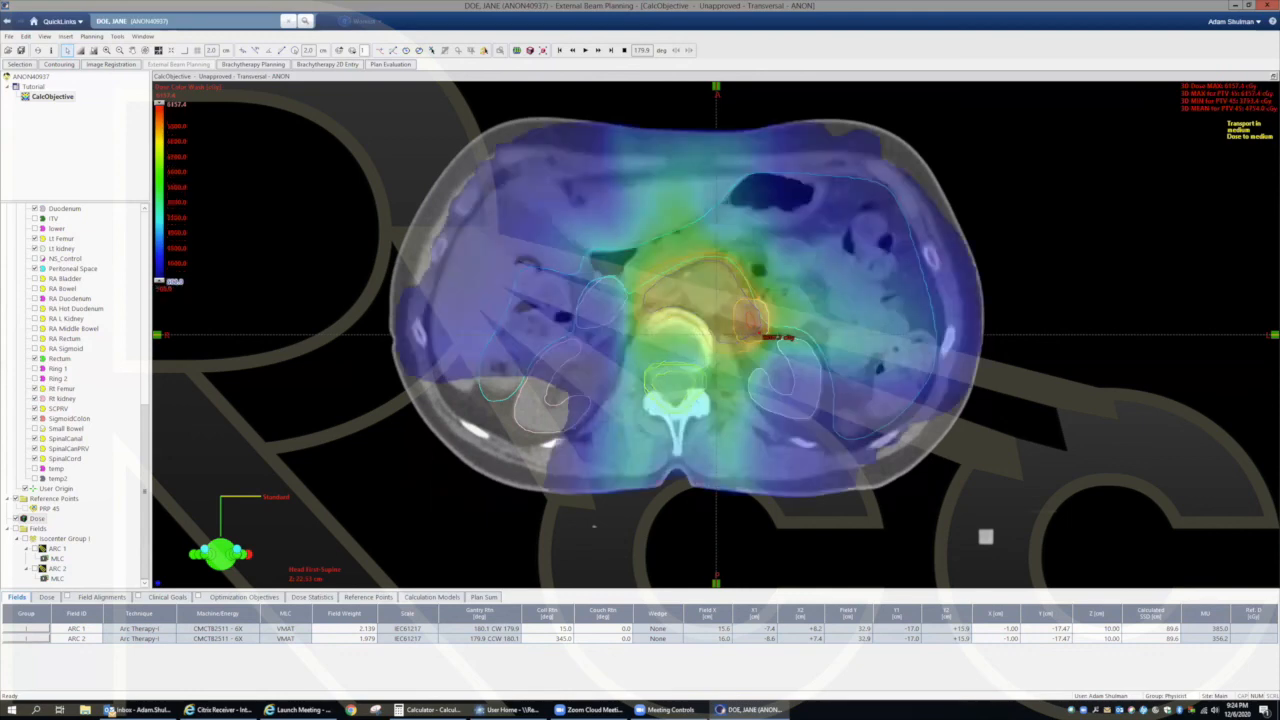
Step: Set the lower limit of the dose color wash to 5000 cGy and view the slices from the kidneys down to the lower abdomen
{"action": "double_click", "coordinate": [162, 289]}
{"action": "type", "text": "5"}
{"action": "key", "text": "Return"}
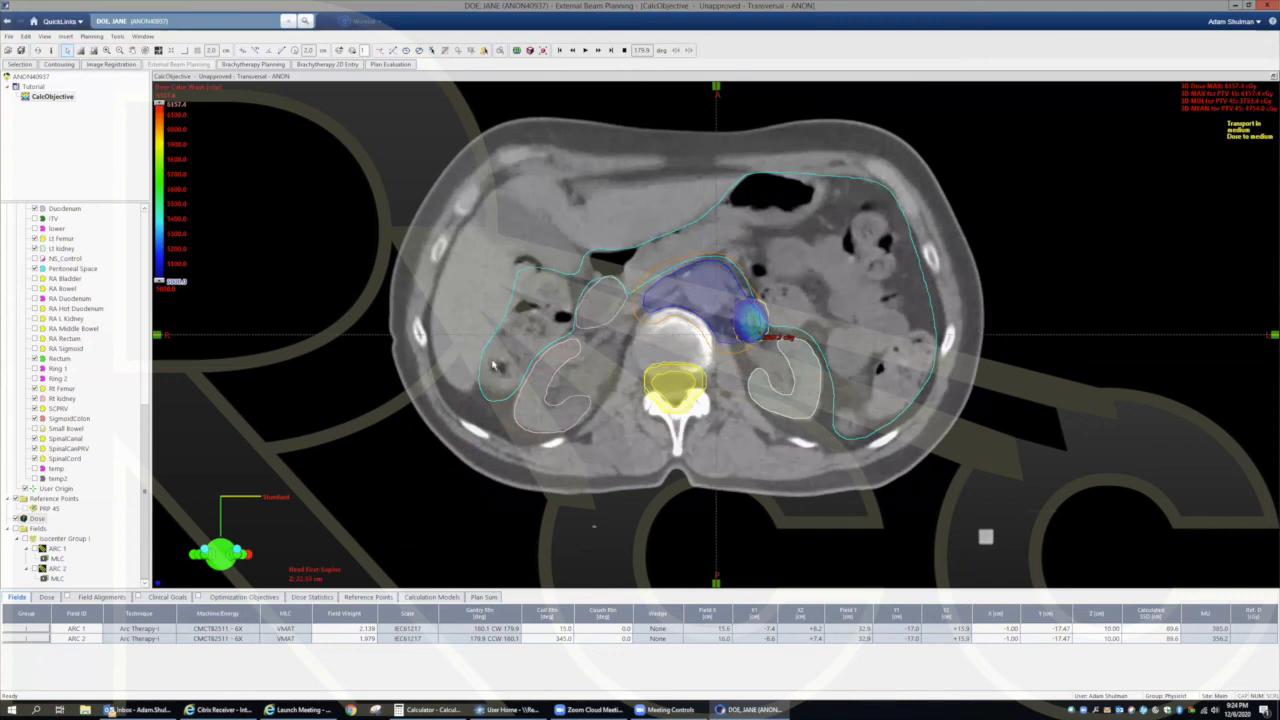
{"action": "scroll", "coordinate": [763, 365], "scroll_direction": "up", "scroll_amount": 5}
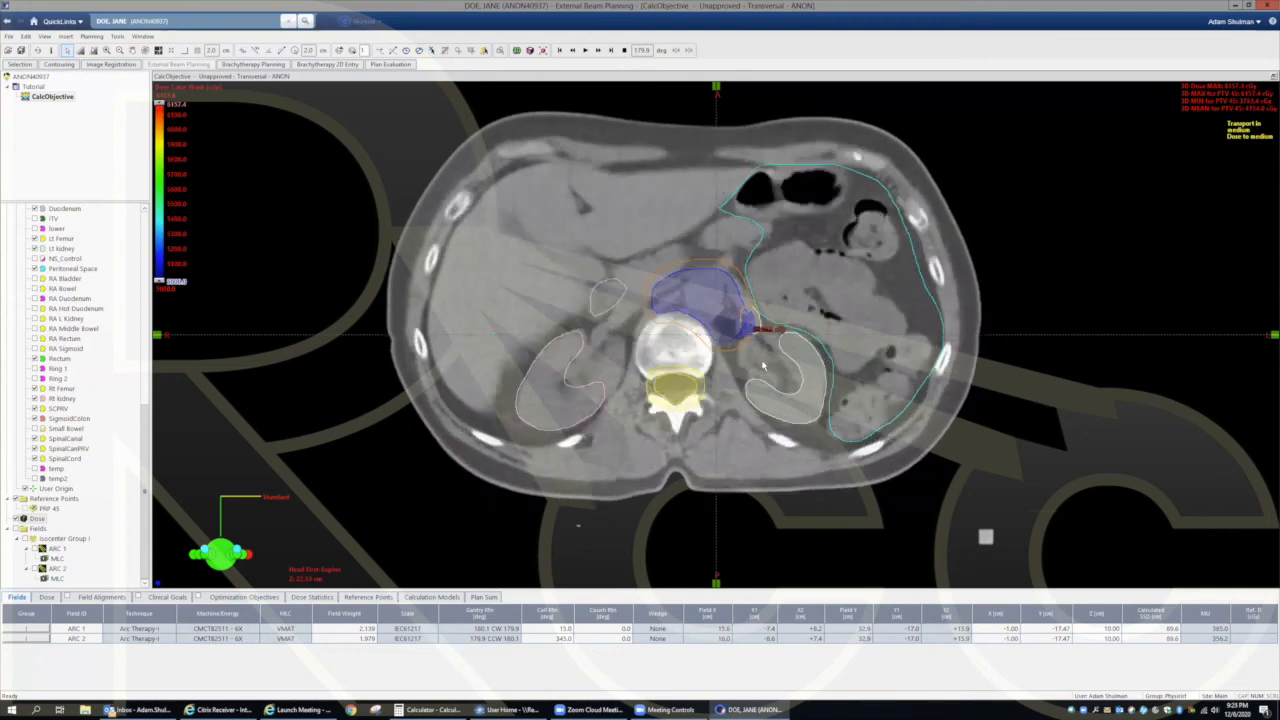
{"action": "scroll", "coordinate": [763, 368], "scroll_direction": "down", "scroll_amount": 5}
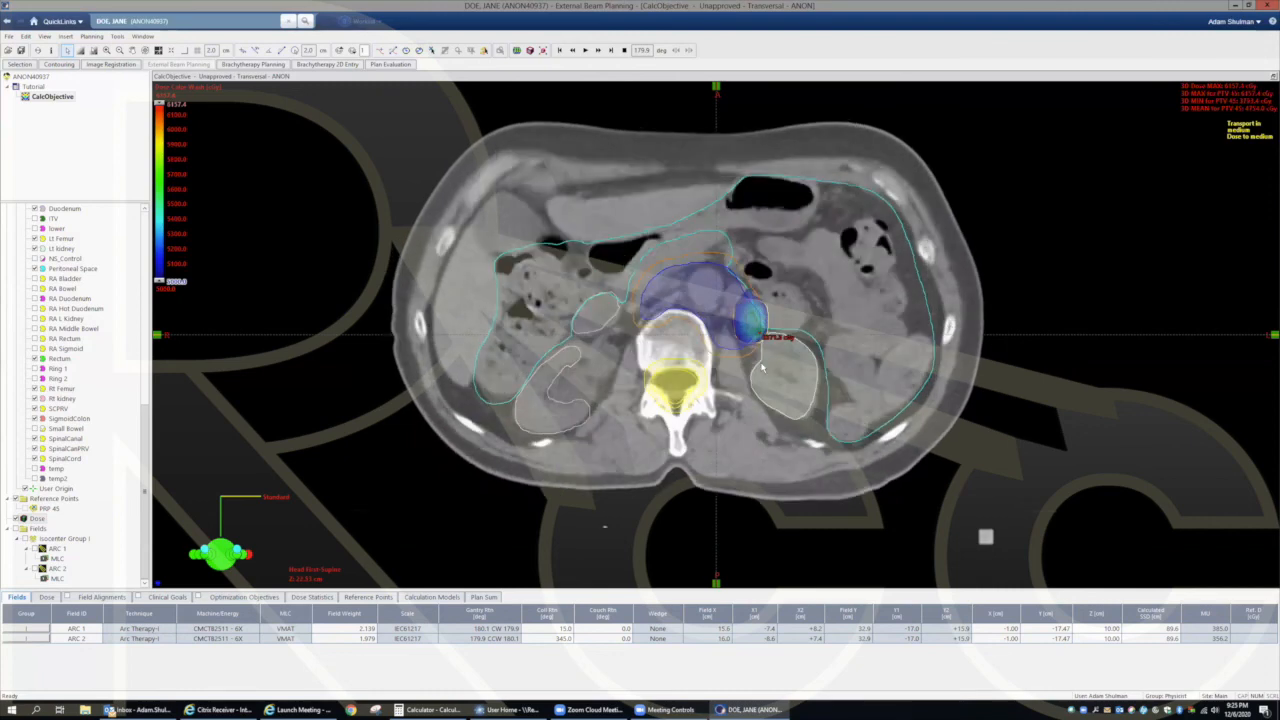
{"action": "scroll", "coordinate": [762, 367], "scroll_direction": "down", "scroll_amount": 6}
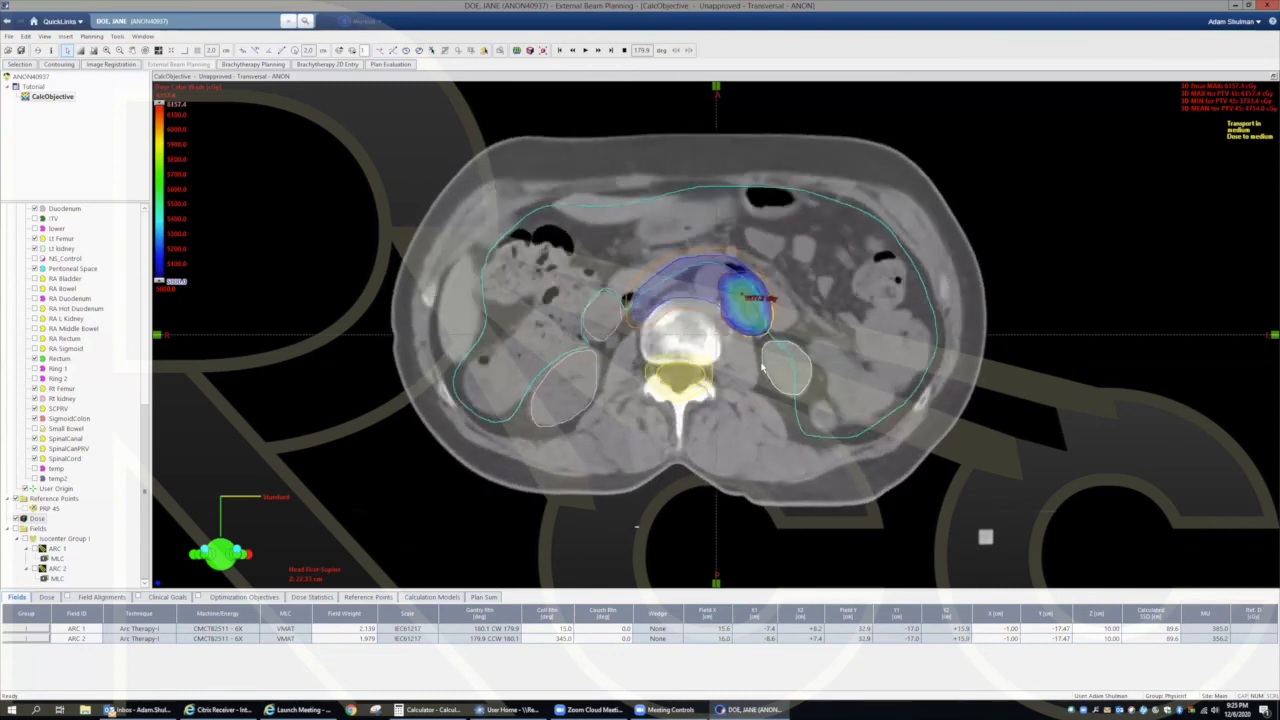
{"action": "scroll", "coordinate": [763, 368], "scroll_direction": "down", "scroll_amount": 1}
{"action": "scroll", "coordinate": [763, 368], "scroll_direction": "down", "scroll_amount": 5}
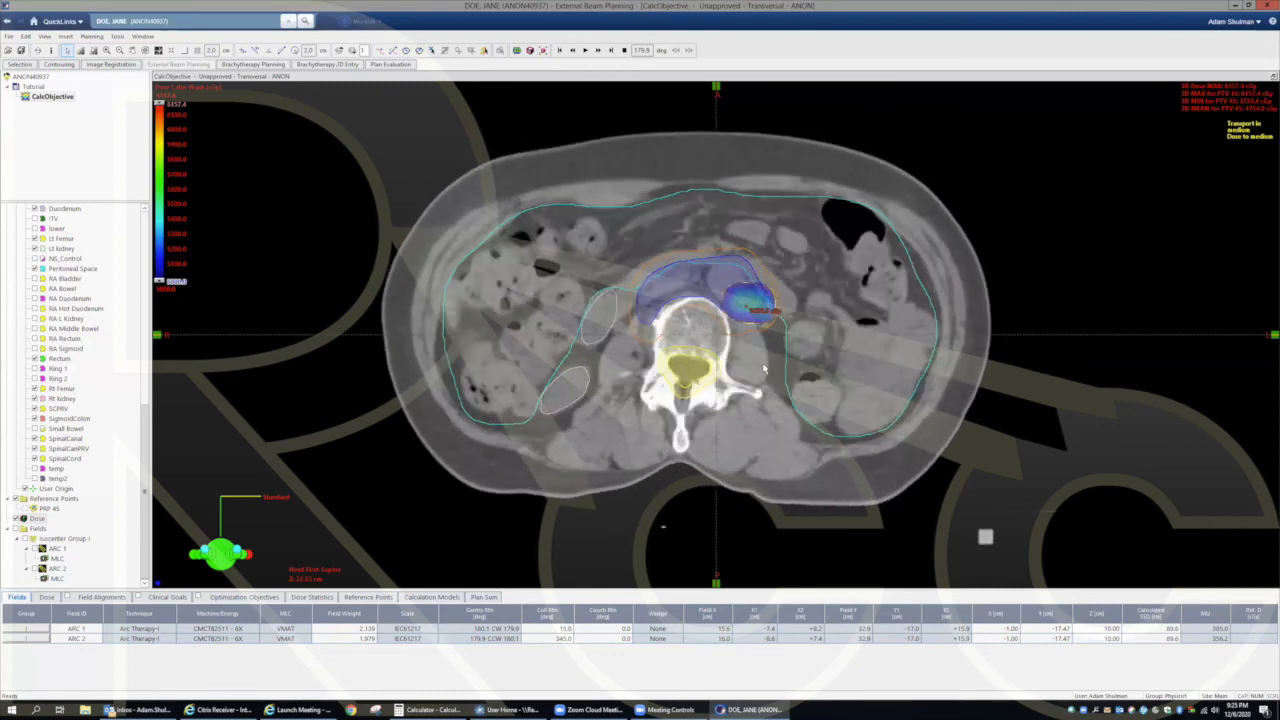
{"action": "scroll", "coordinate": [765, 370], "scroll_direction": "down", "scroll_amount": 5}
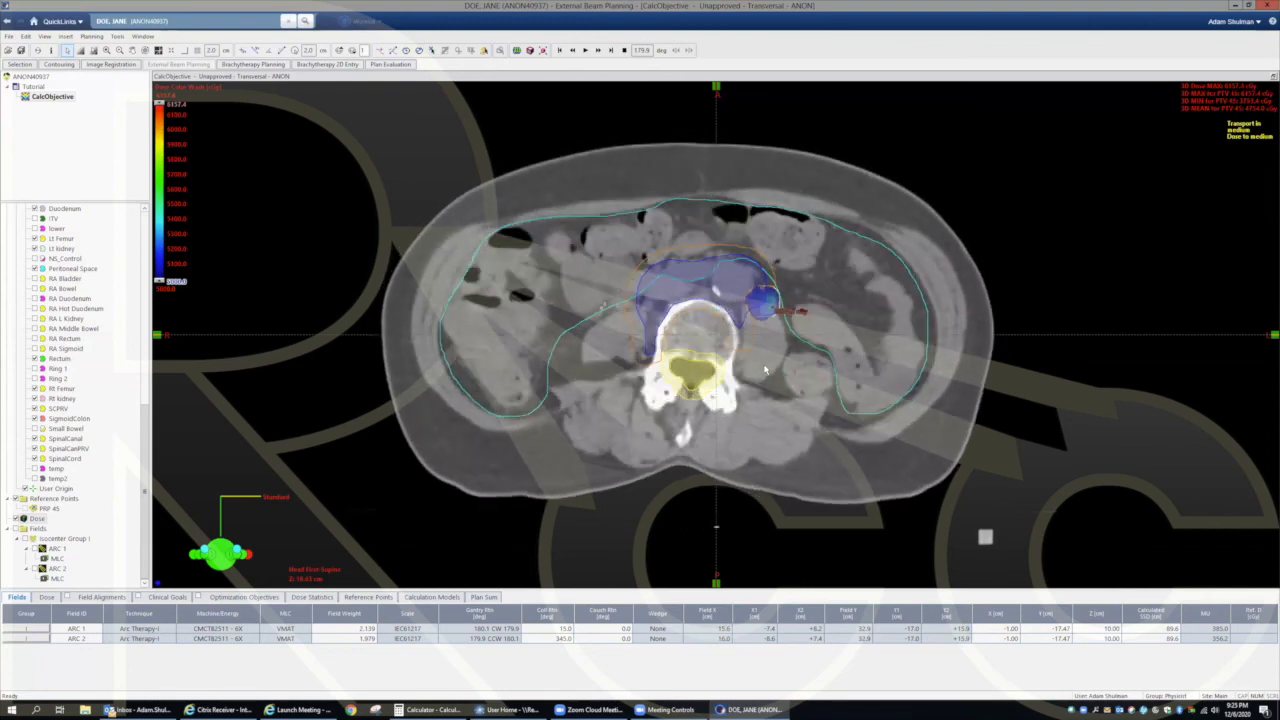
{"action": "scroll", "coordinate": [765, 370], "scroll_direction": "down", "scroll_amount": 2}
Step: Set the lower limit of the dose color wash to 4750 cGy and view the slices back up to the kidneys
{"action": "double_click", "coordinate": [170, 289]}
{"action": "type", "text": "4738"}
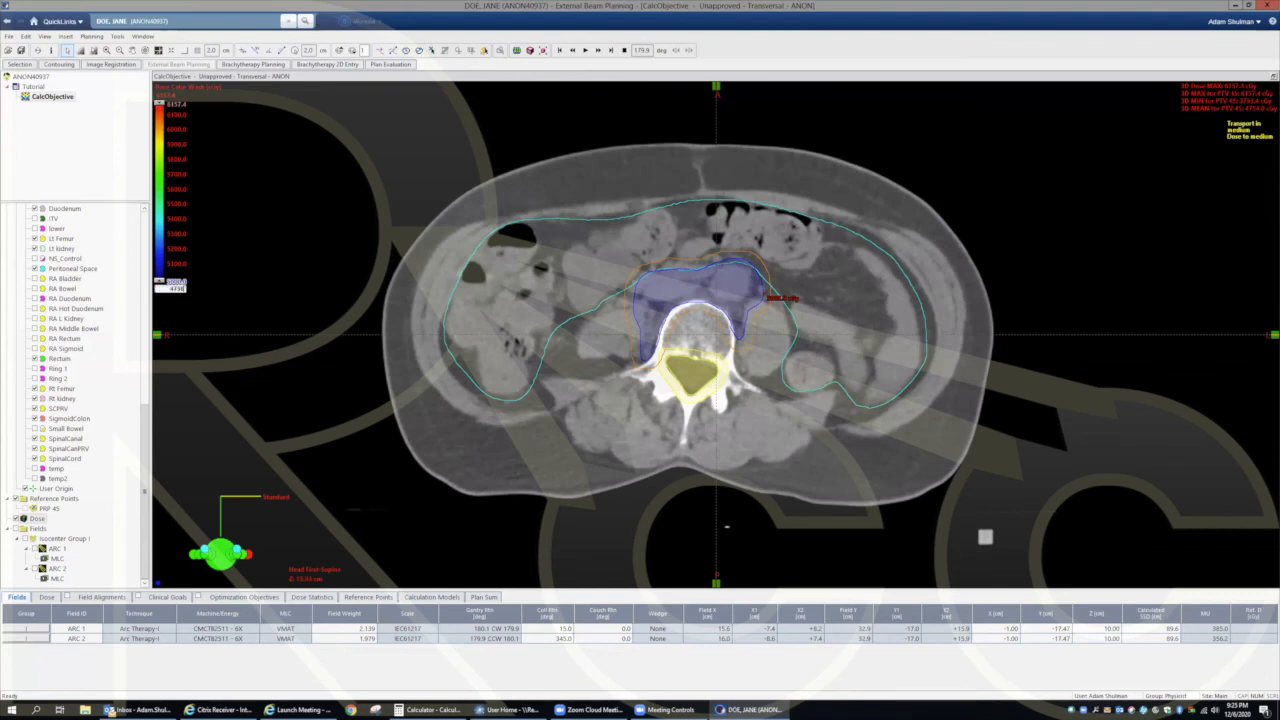
{"action": "key", "text": "Return"}
{"action": "scroll", "coordinate": [763, 375], "scroll_direction": "down", "scroll_amount": 6}
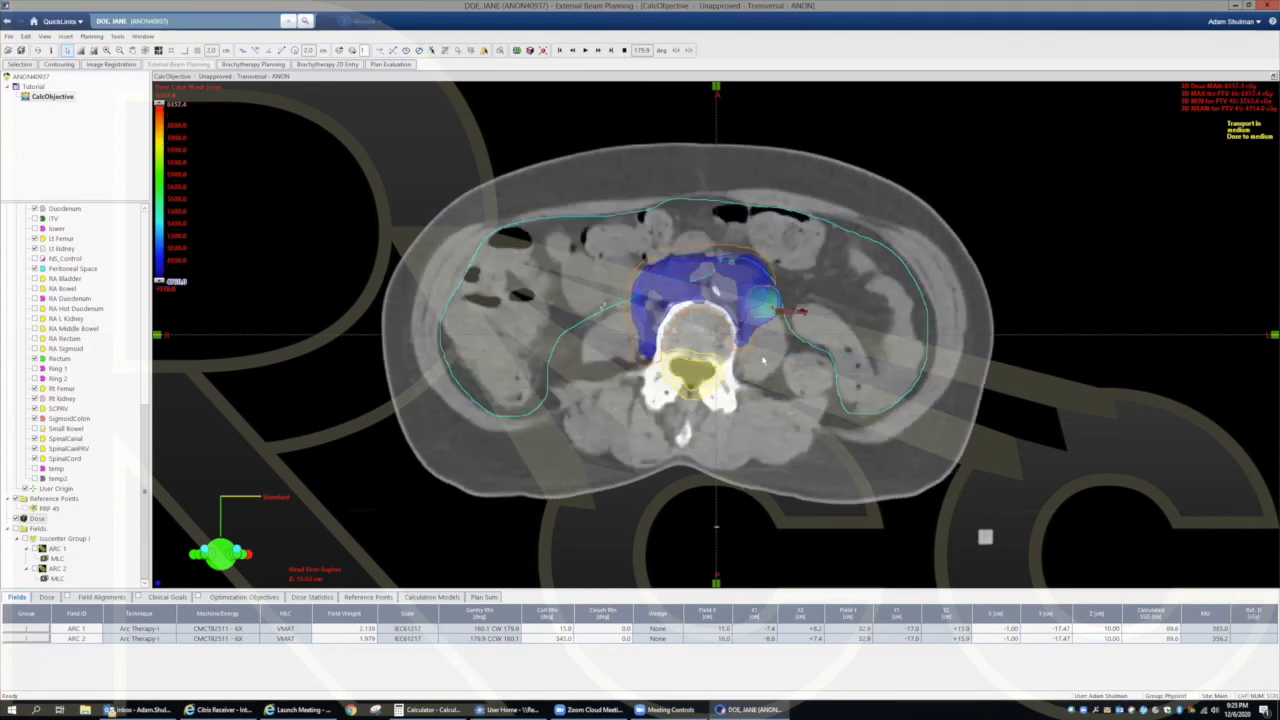
{"action": "scroll", "coordinate": [763, 362], "scroll_direction": "down", "scroll_amount": 6}
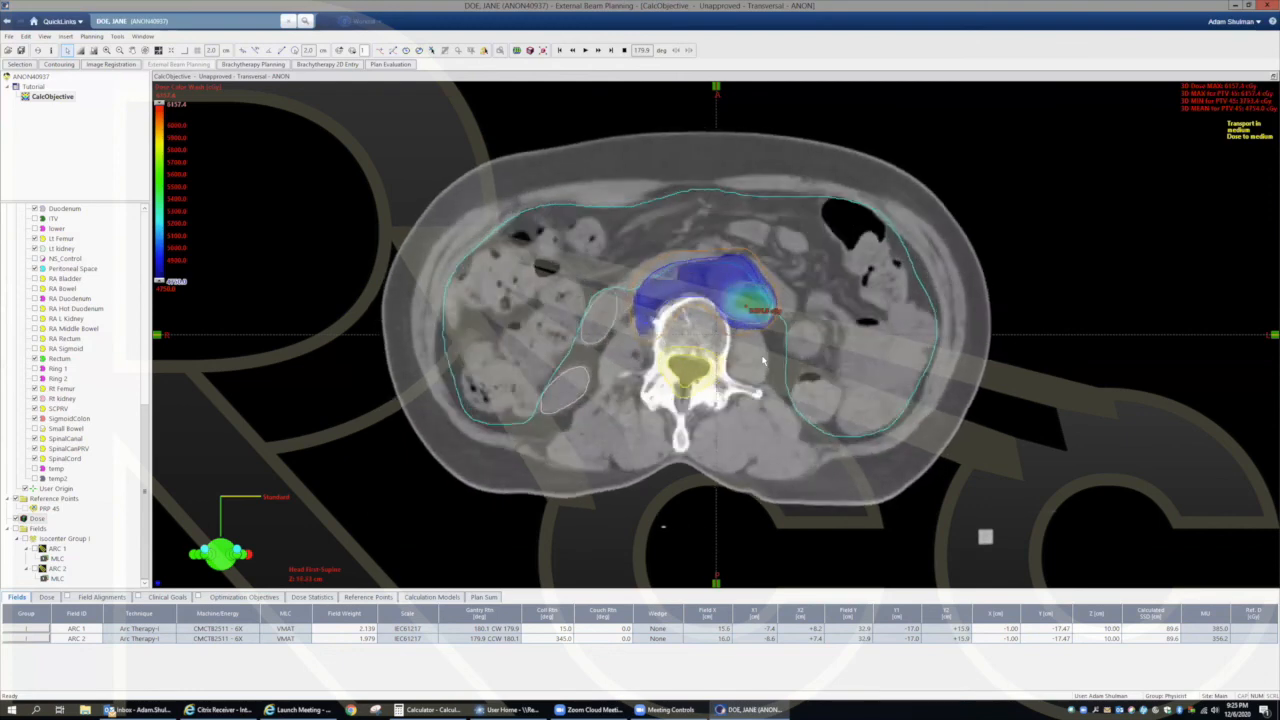
{"action": "scroll", "coordinate": [763, 362], "scroll_direction": "down", "scroll_amount": 5}
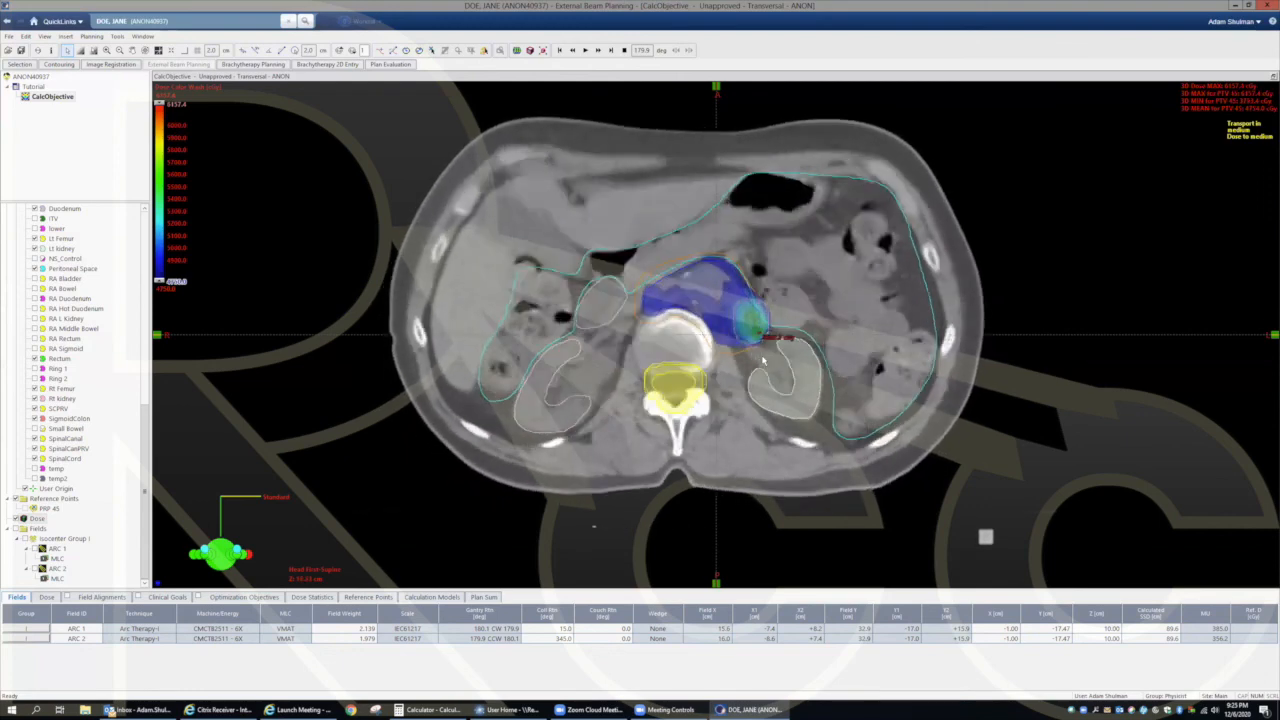
Step: Set the lower limit of the dose color wash to 5350 cGy
{"action": "left_click", "coordinate": [172, 290]}
{"action": "type", "text": "5350"}
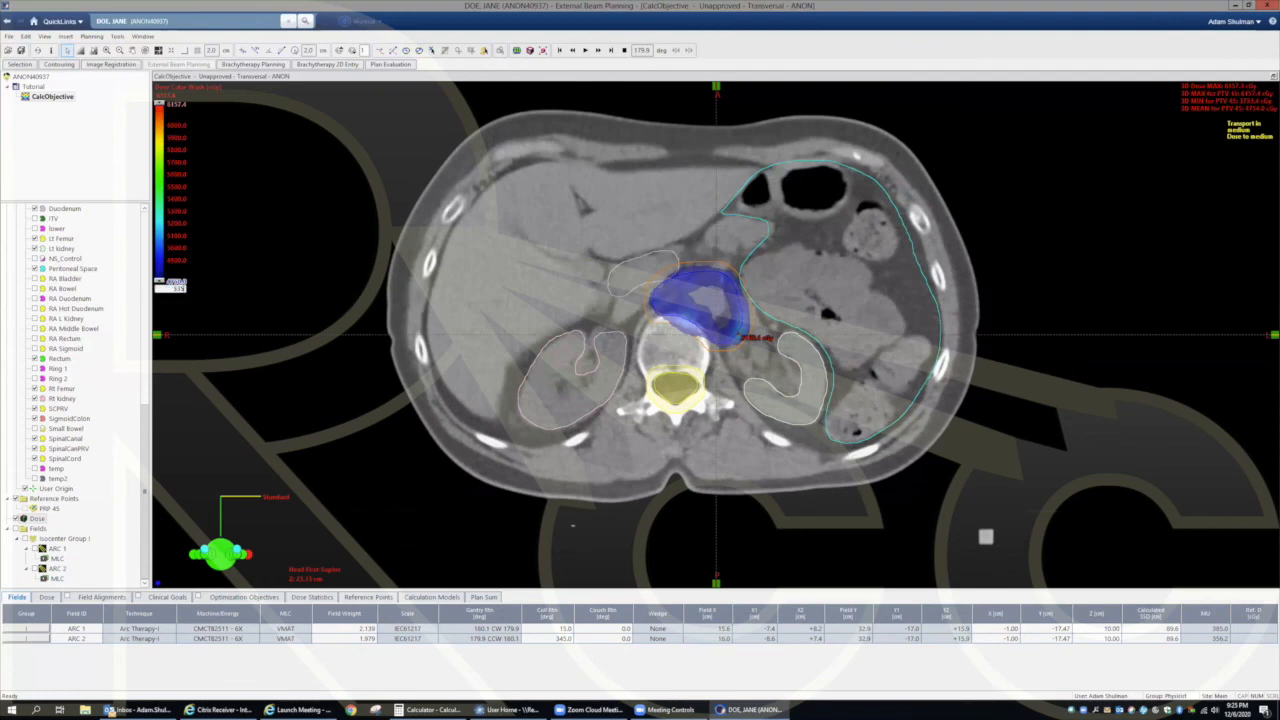
{"action": "key", "text": "Return"}
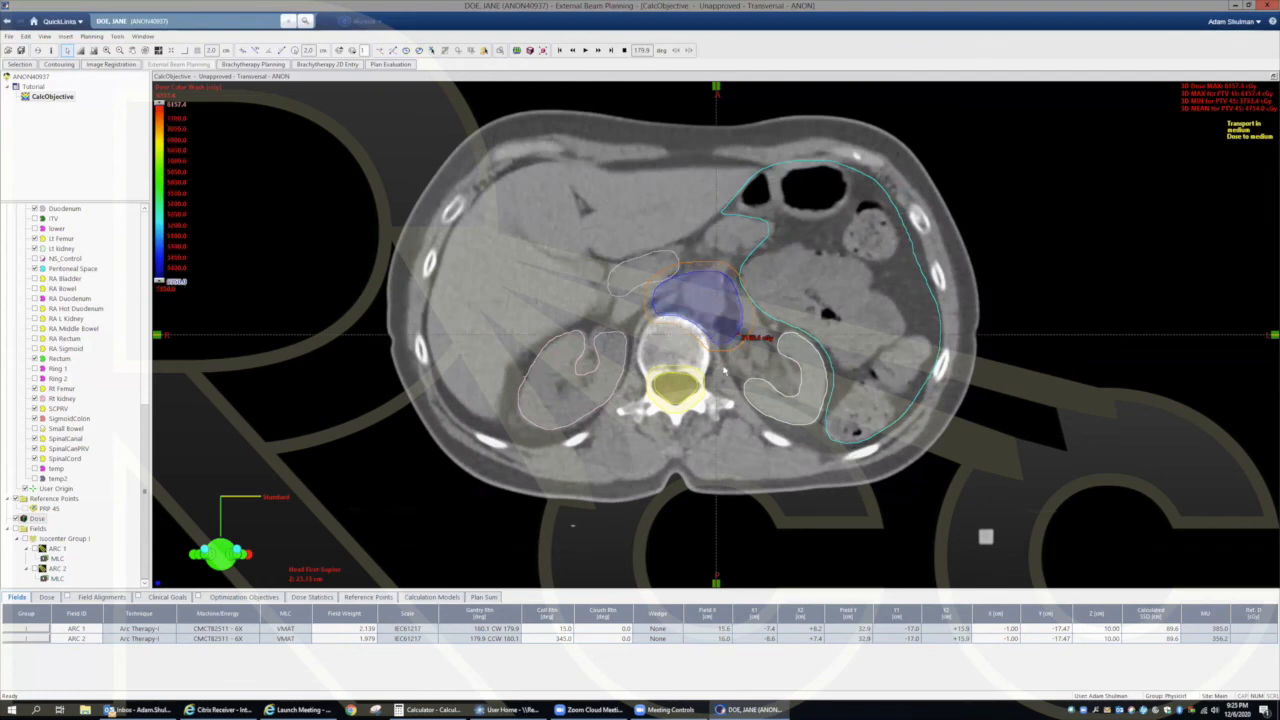
Step: Examine the 5350 cGy dose distribution on the transversal slices from the kidneys down to the sacrum
{"action": "scroll", "coordinate": [767, 354], "scroll_direction": "down", "scroll_amount": 3}
{"action": "scroll", "coordinate": [767, 354], "scroll_direction": "down", "scroll_amount": 4}
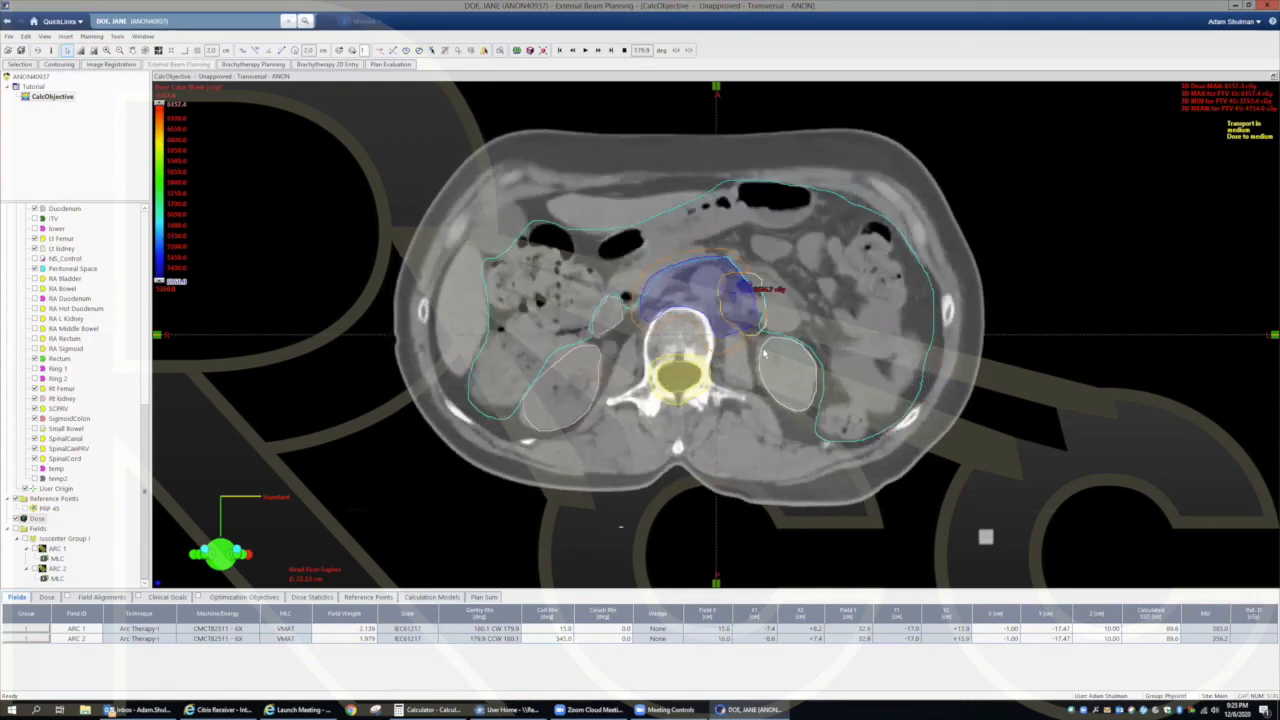
{"action": "scroll", "coordinate": [767, 354], "scroll_direction": "down", "scroll_amount": 4}
{"action": "scroll", "coordinate": [765, 354], "scroll_direction": "down", "scroll_amount": 2}
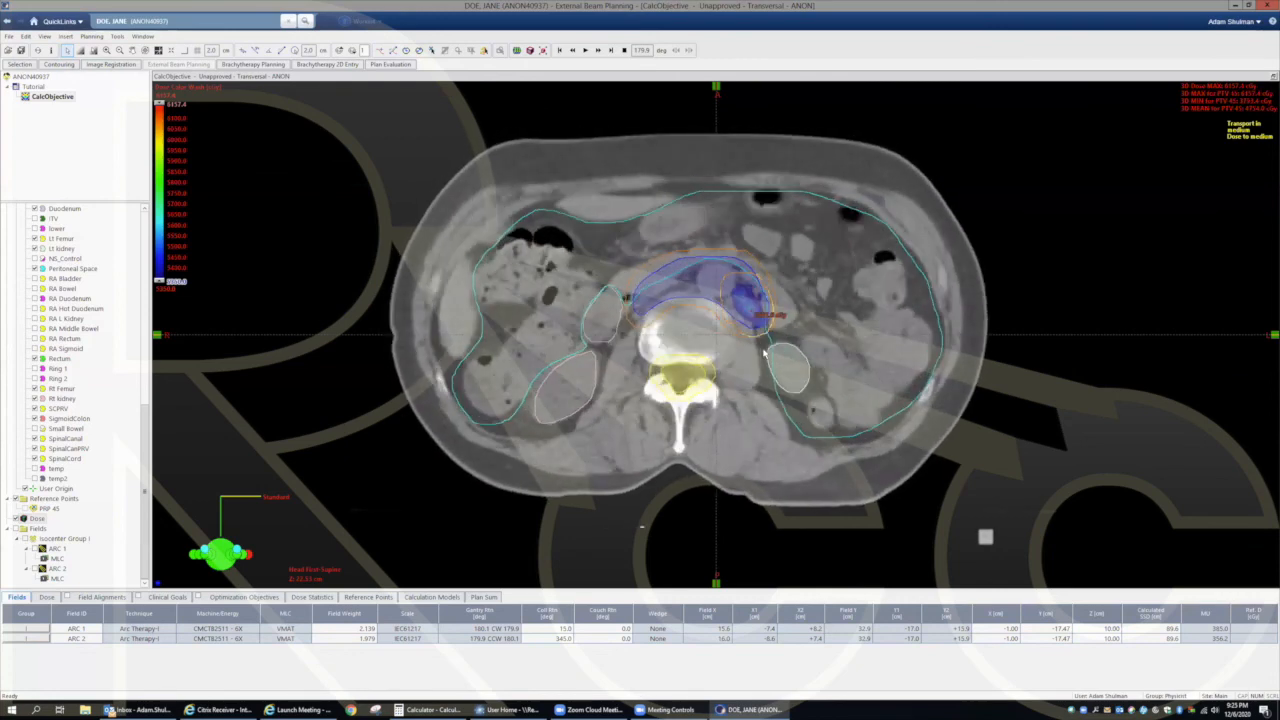
{"action": "scroll", "coordinate": [764, 354], "scroll_direction": "down", "scroll_amount": 4}
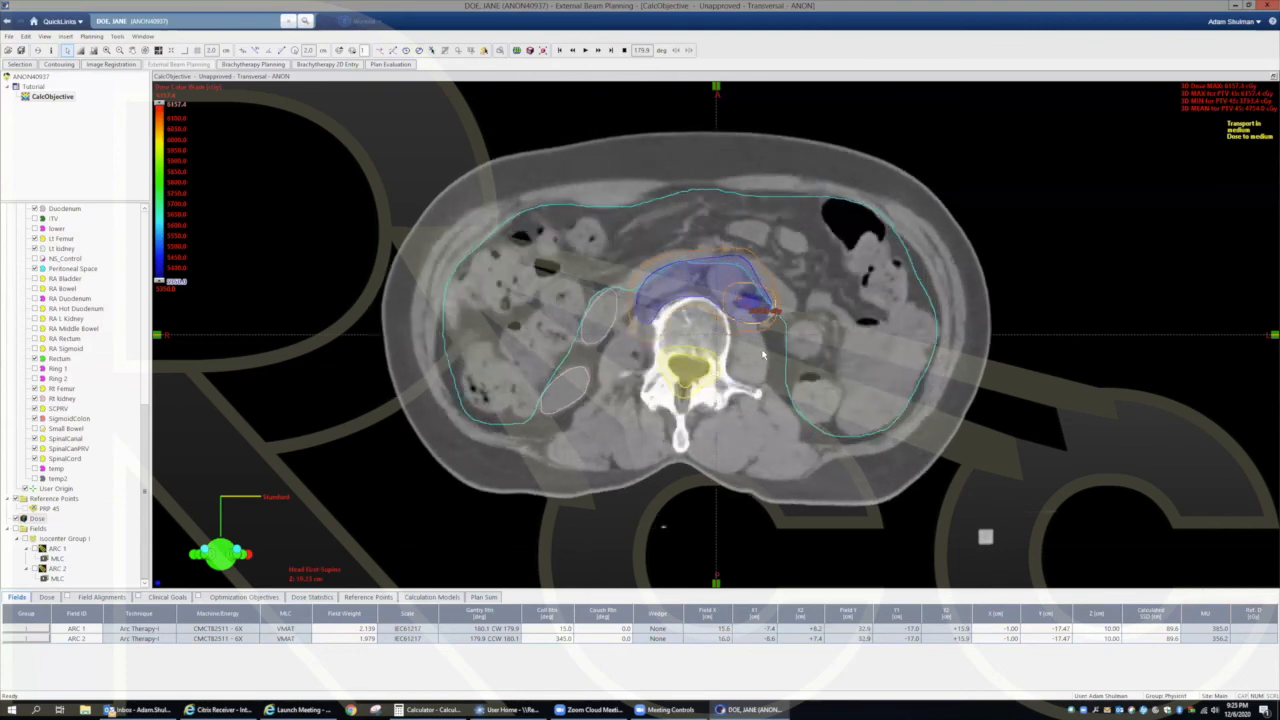
{"action": "scroll", "coordinate": [764, 354], "scroll_direction": "down", "scroll_amount": 3}
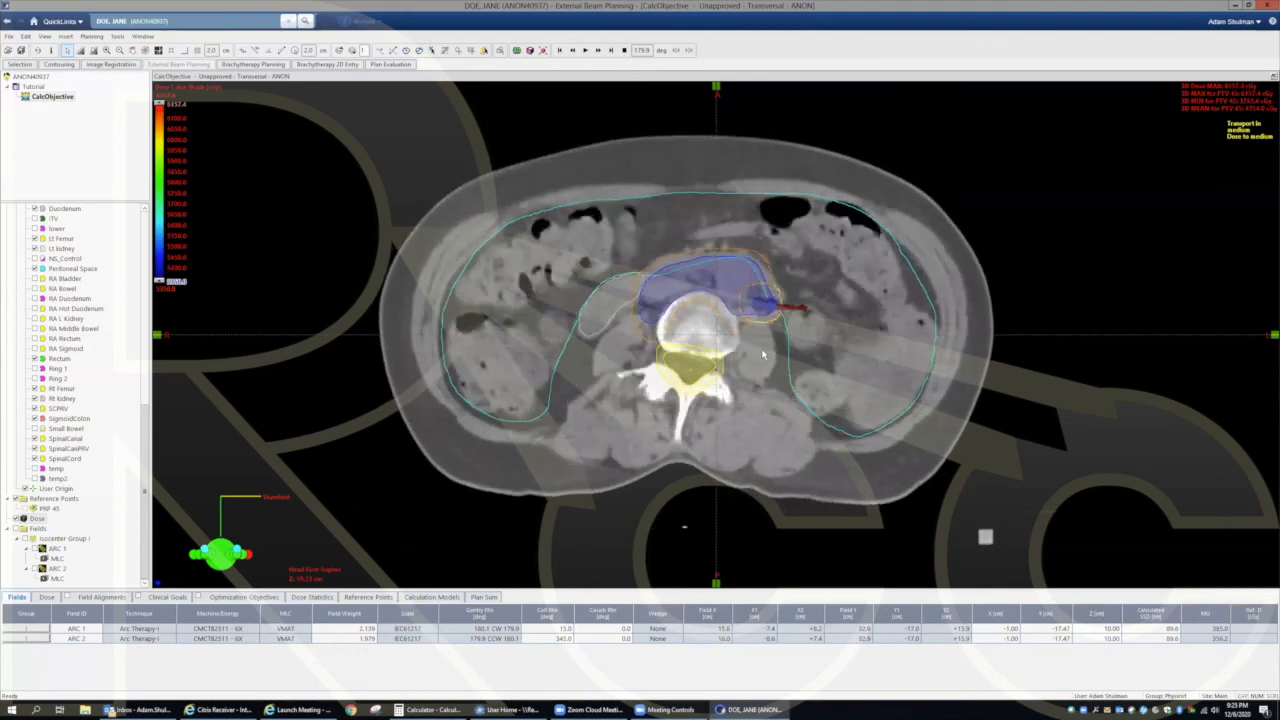
{"action": "scroll", "coordinate": [764, 354], "scroll_direction": "down", "scroll_amount": 2}
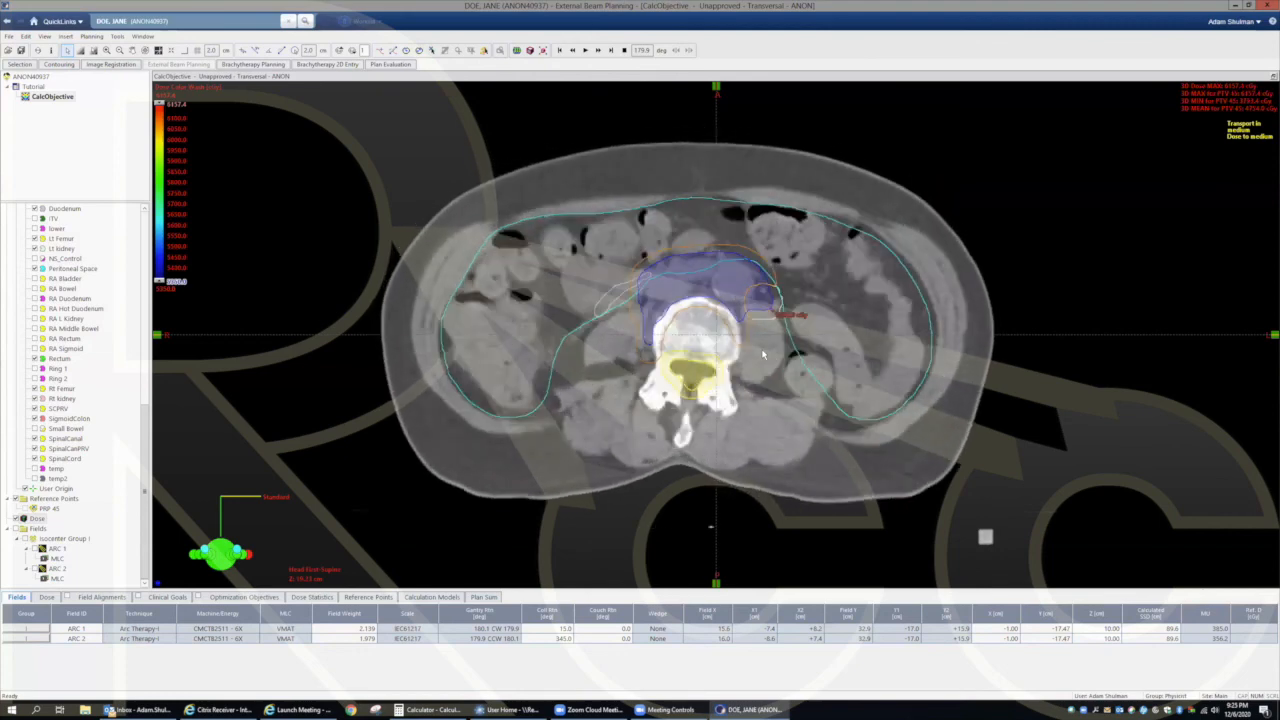
{"action": "scroll", "coordinate": [764, 354], "scroll_direction": "down", "scroll_amount": 5}
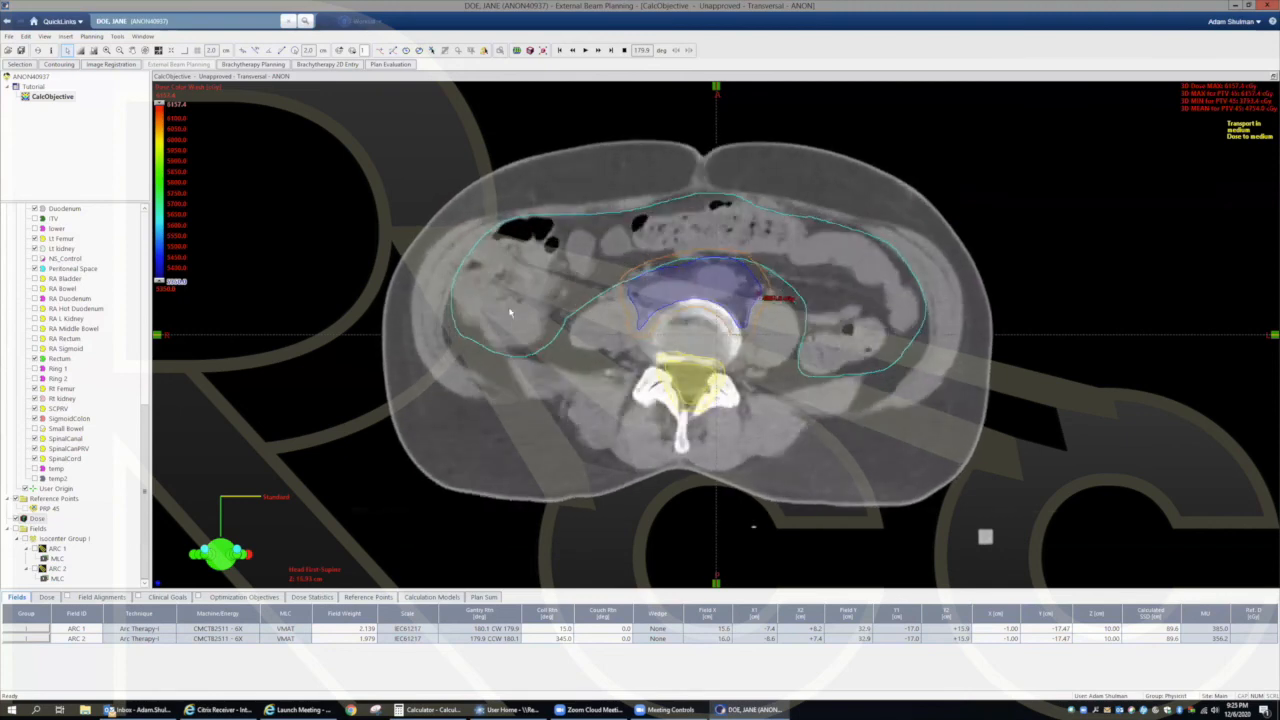
{"action": "scroll", "coordinate": [510, 313], "scroll_direction": "down", "scroll_amount": 1}
{"action": "scroll", "coordinate": [716, 352], "scroll_direction": "down", "scroll_amount": 4}
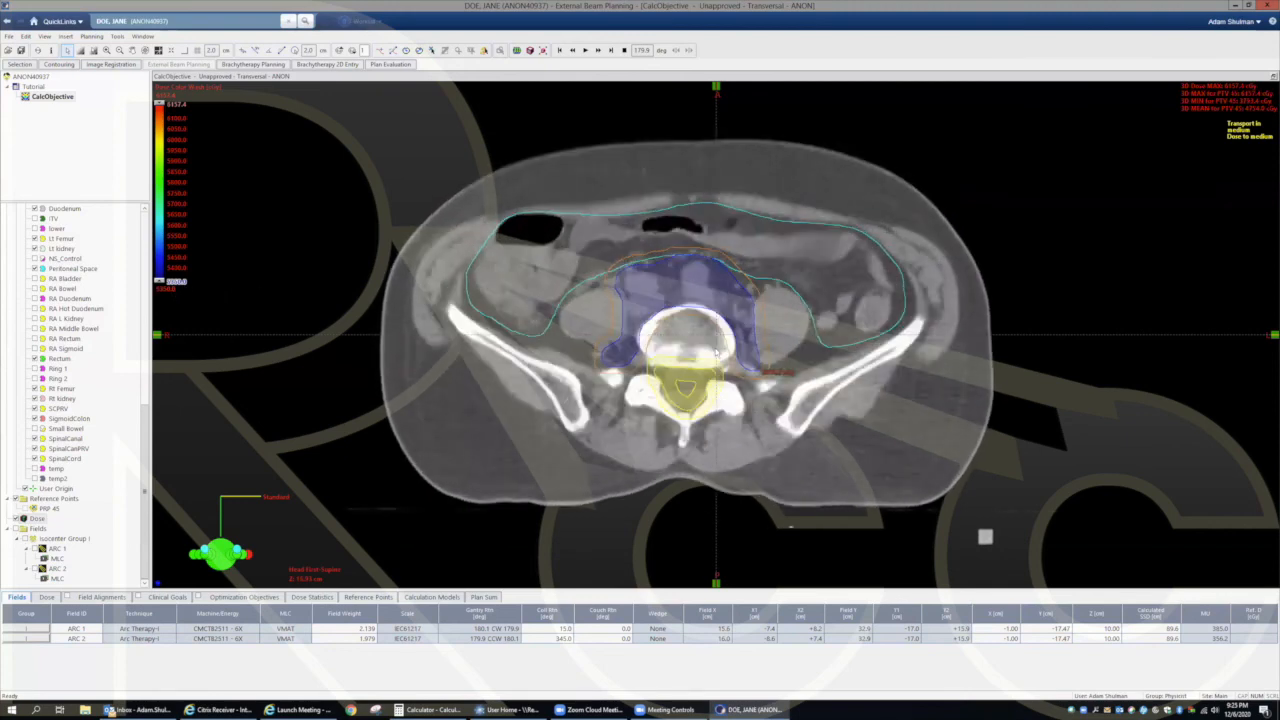
{"action": "scroll", "coordinate": [716, 352], "scroll_direction": "down", "scroll_amount": 3}
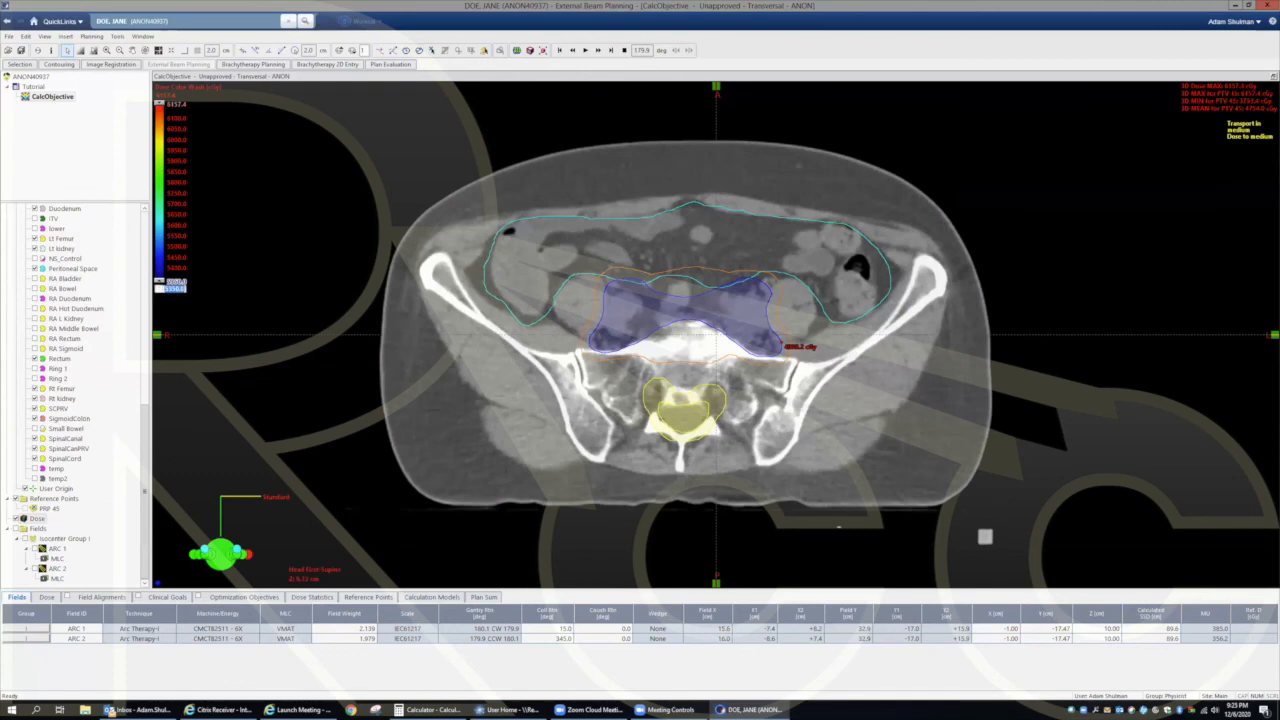
Step: Set the lower limit of the dose color wash to 5500 cGy and view the upper pelvic slices around the nodal target
{"action": "type", "text": "5500"}
{"action": "key", "text": "Return"}
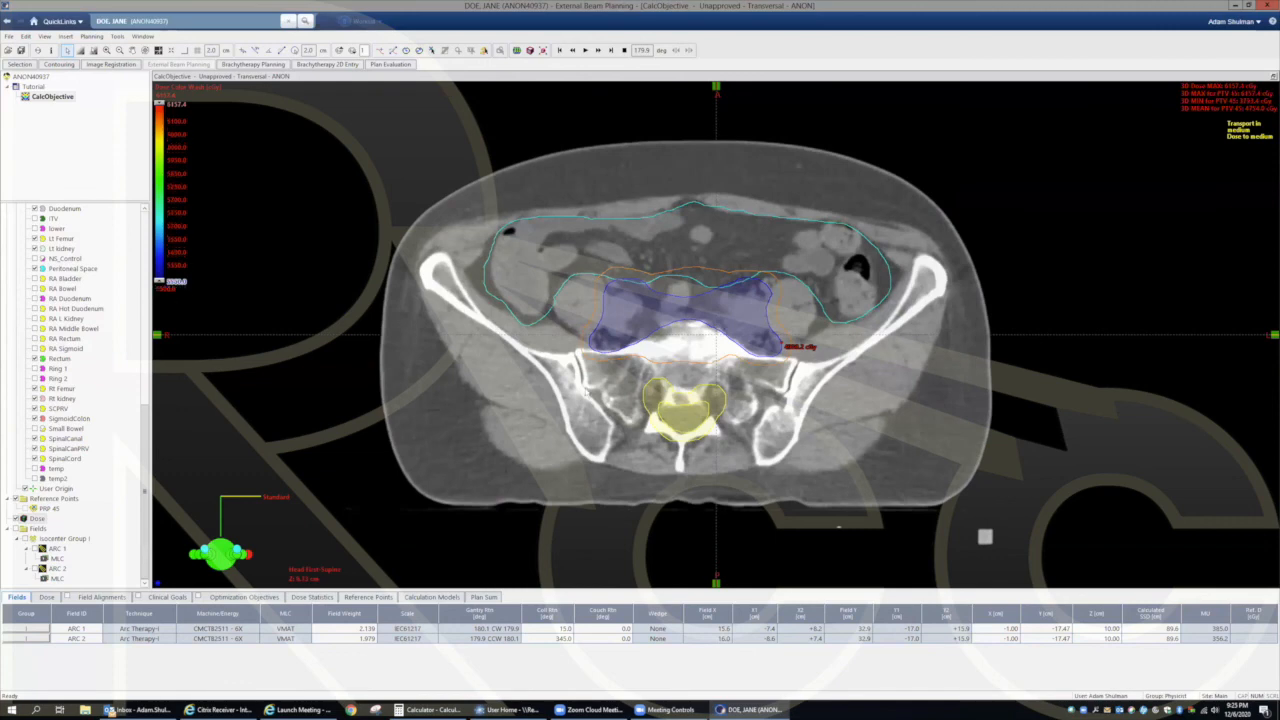
{"action": "scroll", "coordinate": [774, 398], "scroll_direction": "down", "scroll_amount": 8}
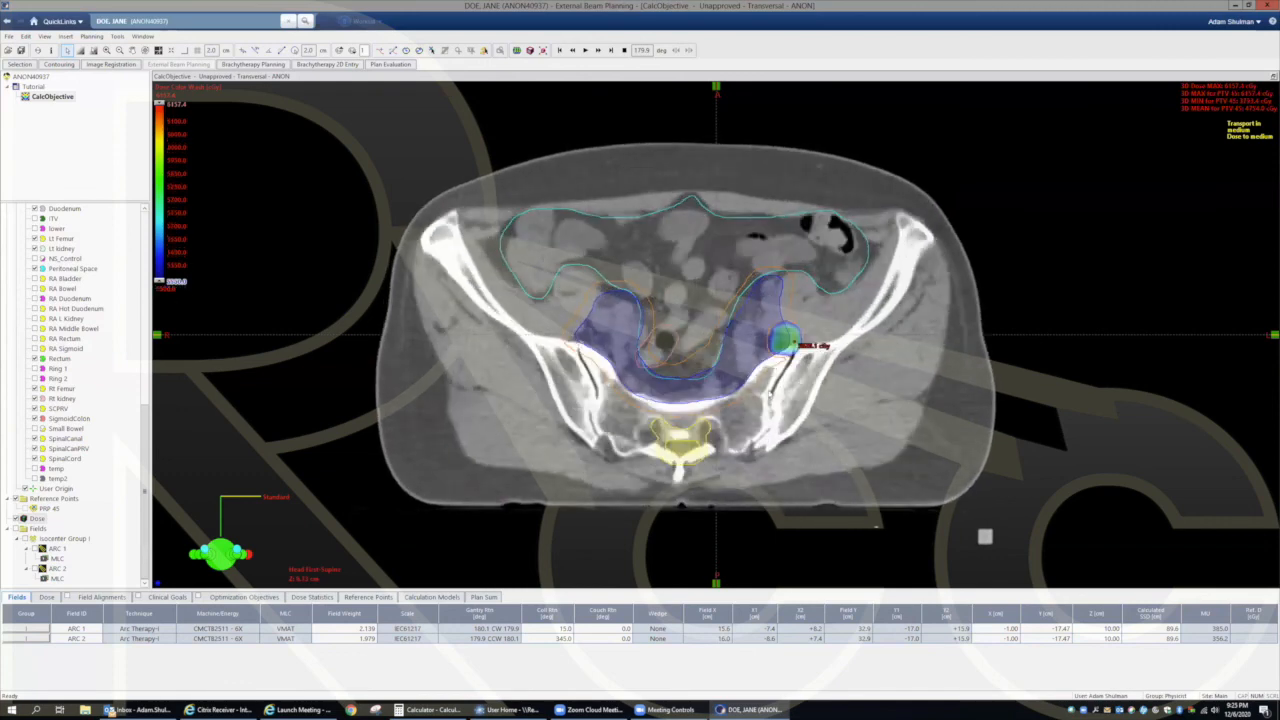
{"action": "scroll", "coordinate": [770, 397], "scroll_direction": "up", "scroll_amount": 8}
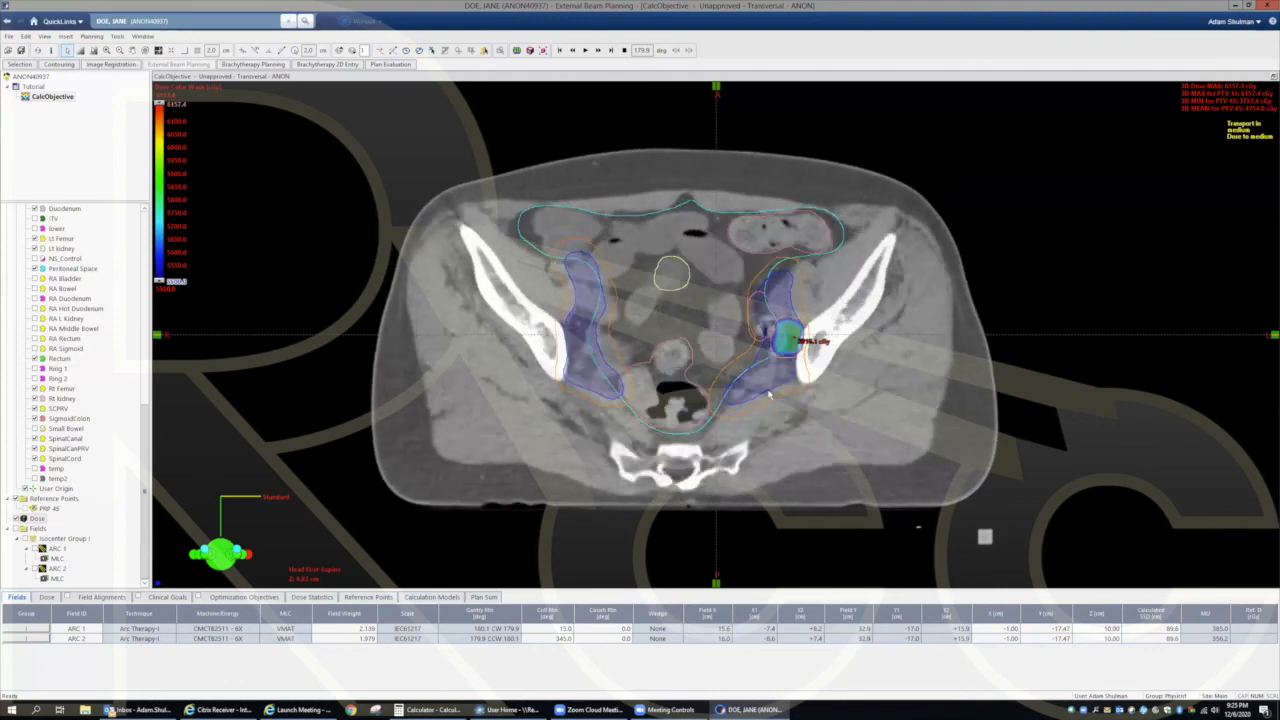
{"action": "scroll", "coordinate": [770, 397], "scroll_direction": "down", "scroll_amount": 8}
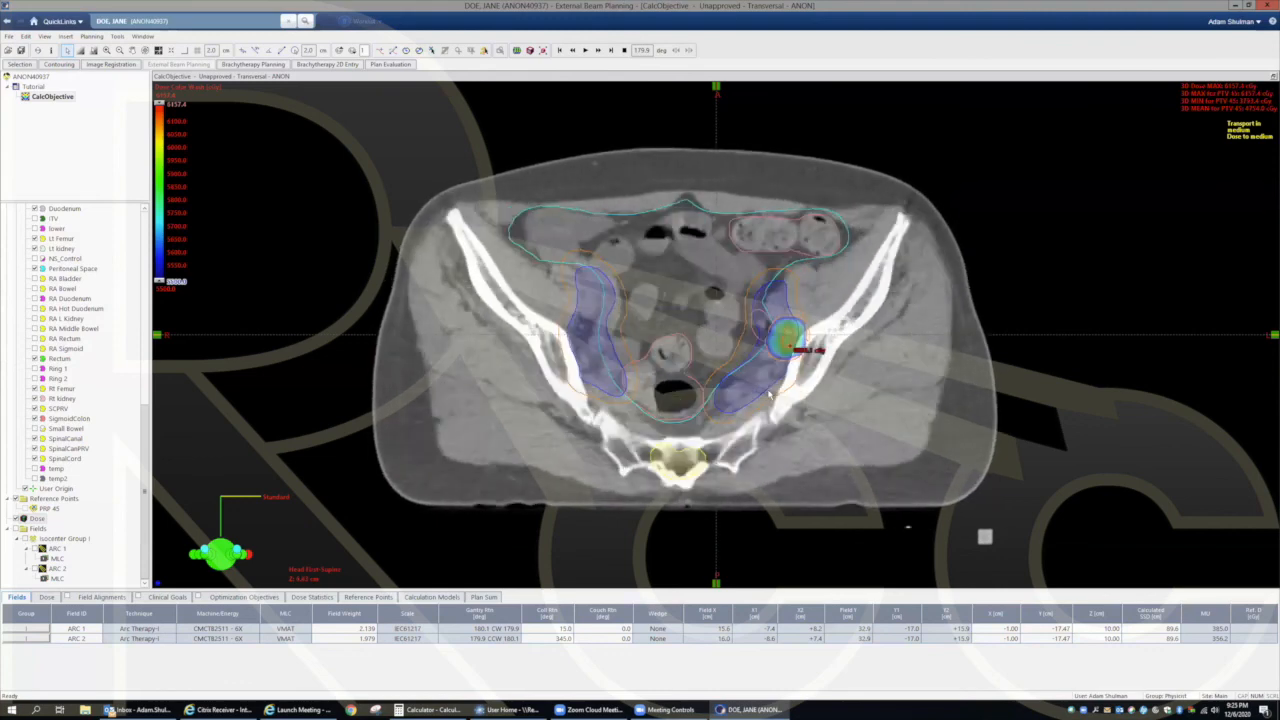
Step: Raise the lower limit of the dose color wash above 5500 cGy and inspect the hot spot in the pelvic nodal target
{"action": "scroll", "coordinate": [770, 397], "scroll_direction": "down", "scroll_amount": 6}
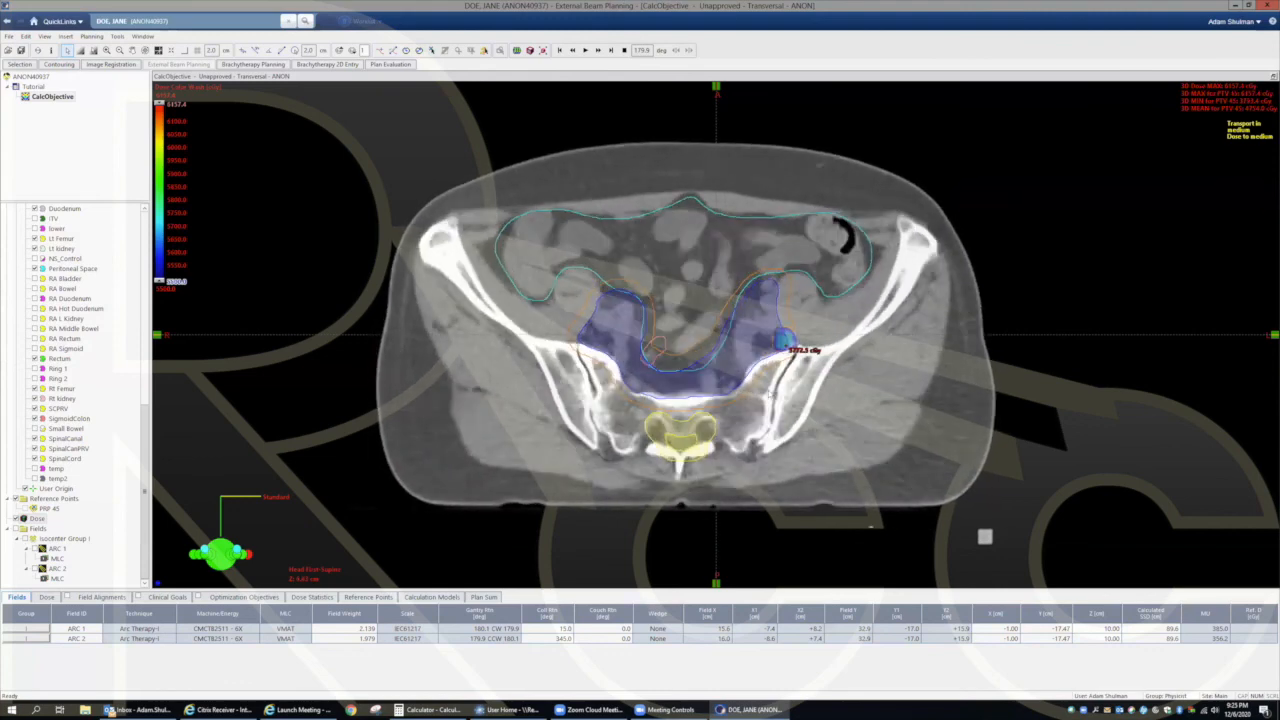
{"action": "double_click", "coordinate": [163, 290]}
{"action": "type", "text": "5500"}
{"action": "key", "text": "Return"}
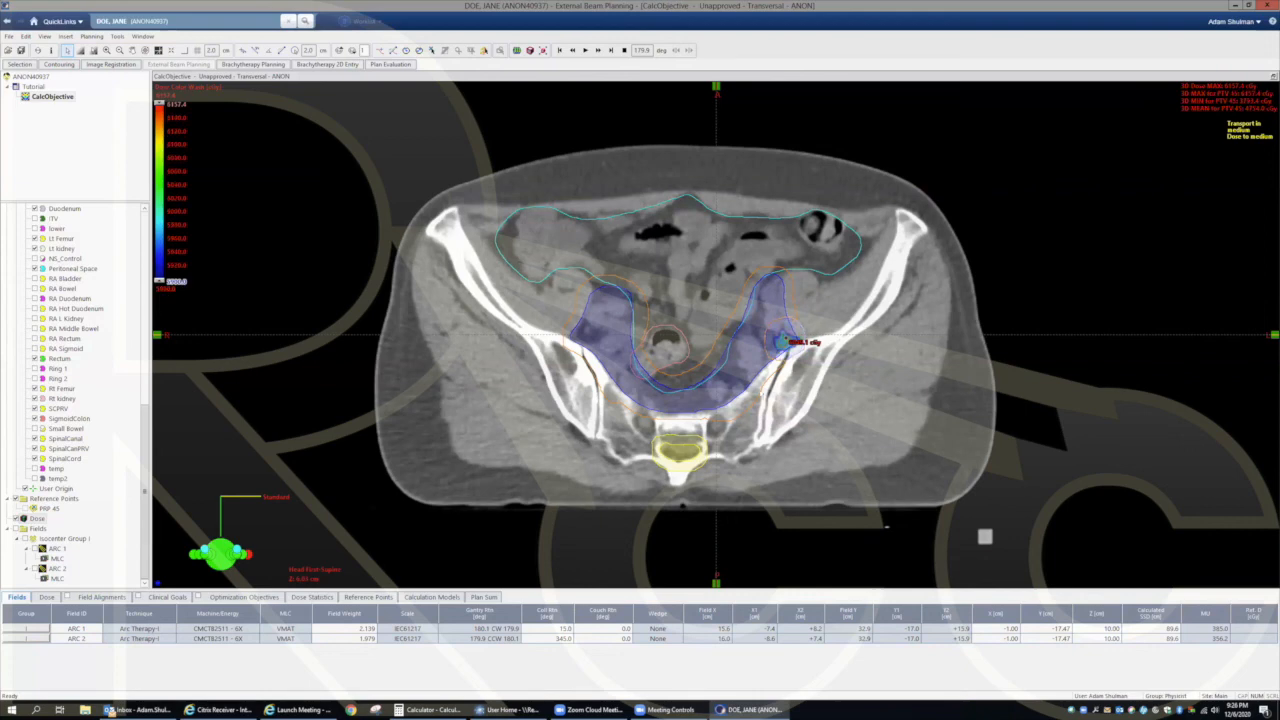
{"action": "scroll", "coordinate": [802, 379], "scroll_direction": "down", "scroll_amount": 4}
{"action": "scroll", "coordinate": [803, 380], "scroll_direction": "down", "scroll_amount": 4}
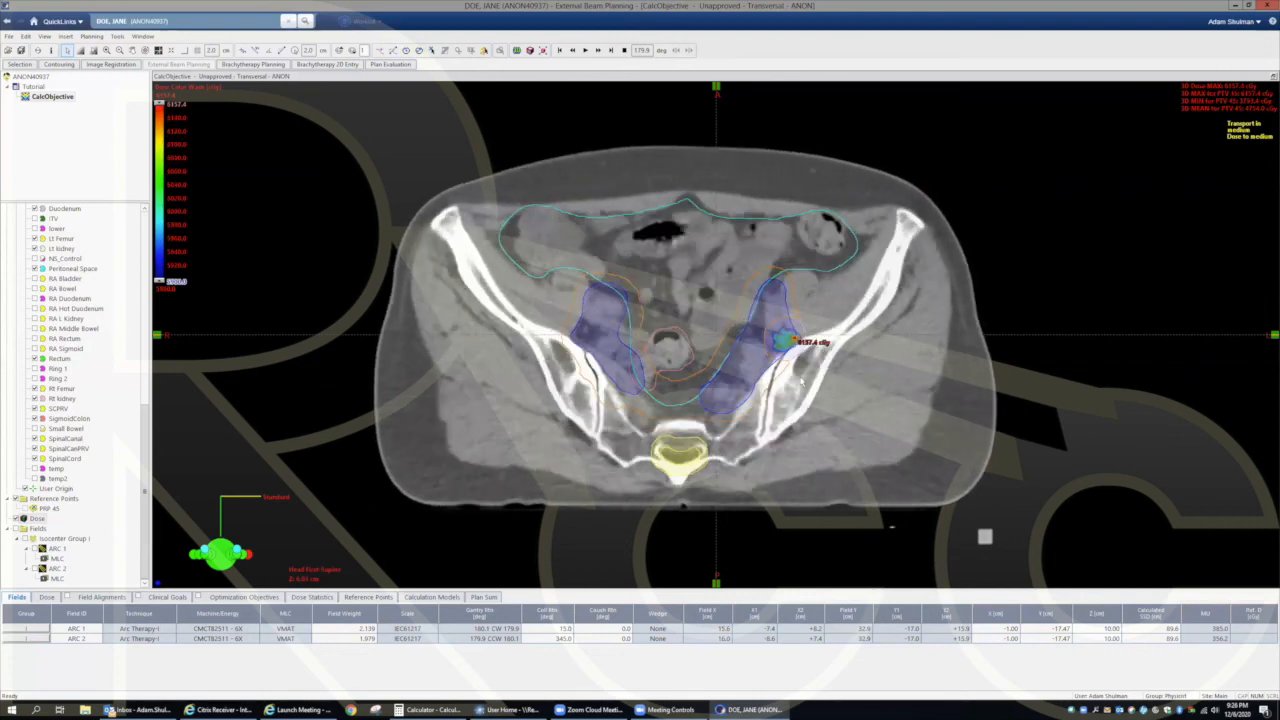
{"action": "scroll", "coordinate": [802, 380], "scroll_direction": "down", "scroll_amount": 2}
{"action": "scroll", "coordinate": [802, 380], "scroll_direction": "down", "scroll_amount": 6}
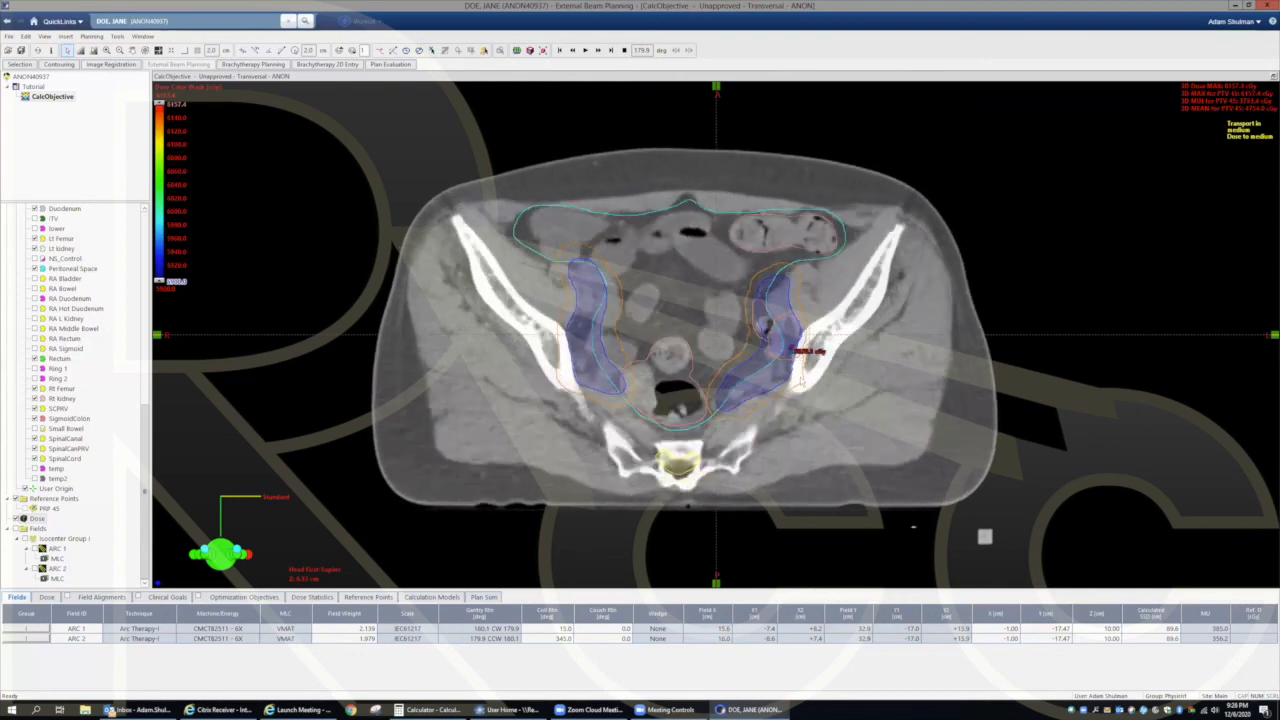
{"action": "scroll", "coordinate": [801, 381], "scroll_direction": "down", "scroll_amount": 1}
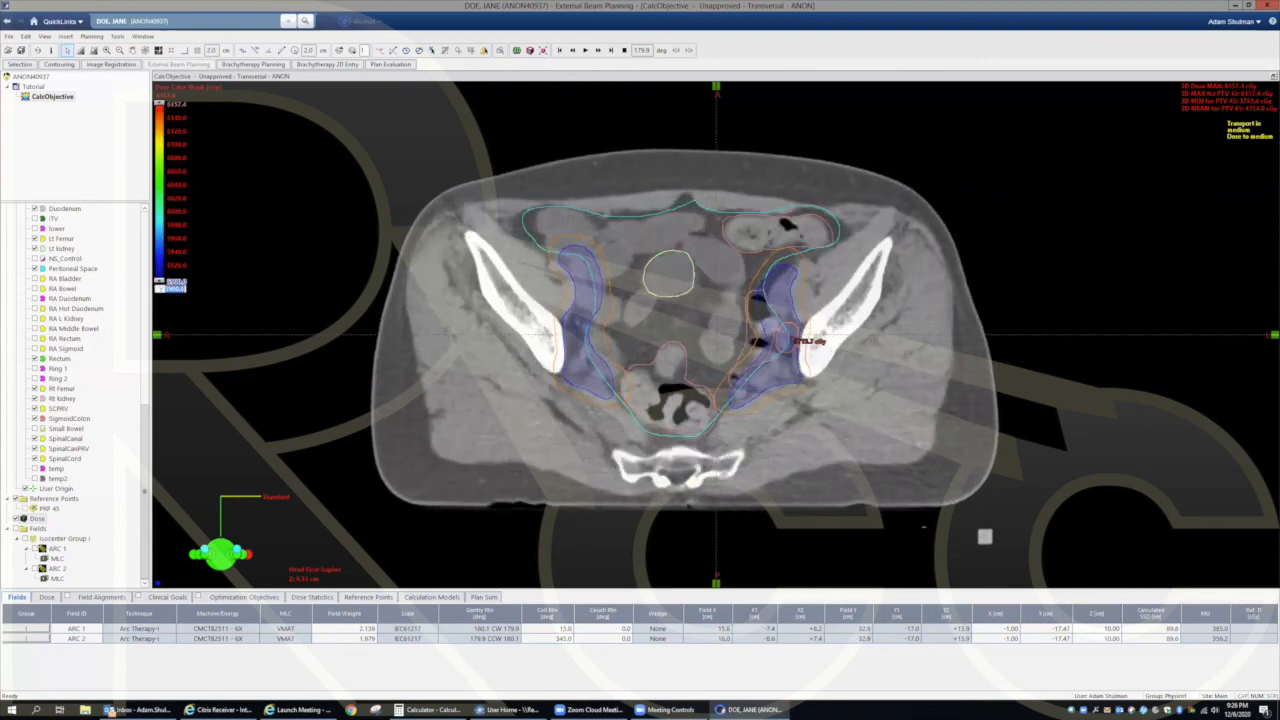
Step: Check the 4900 ÷ 4500 calculation in Calculator and set the lower limit of the dose color wash to 4900 cGy
{"action": "left_click", "coordinate": [430, 709]}
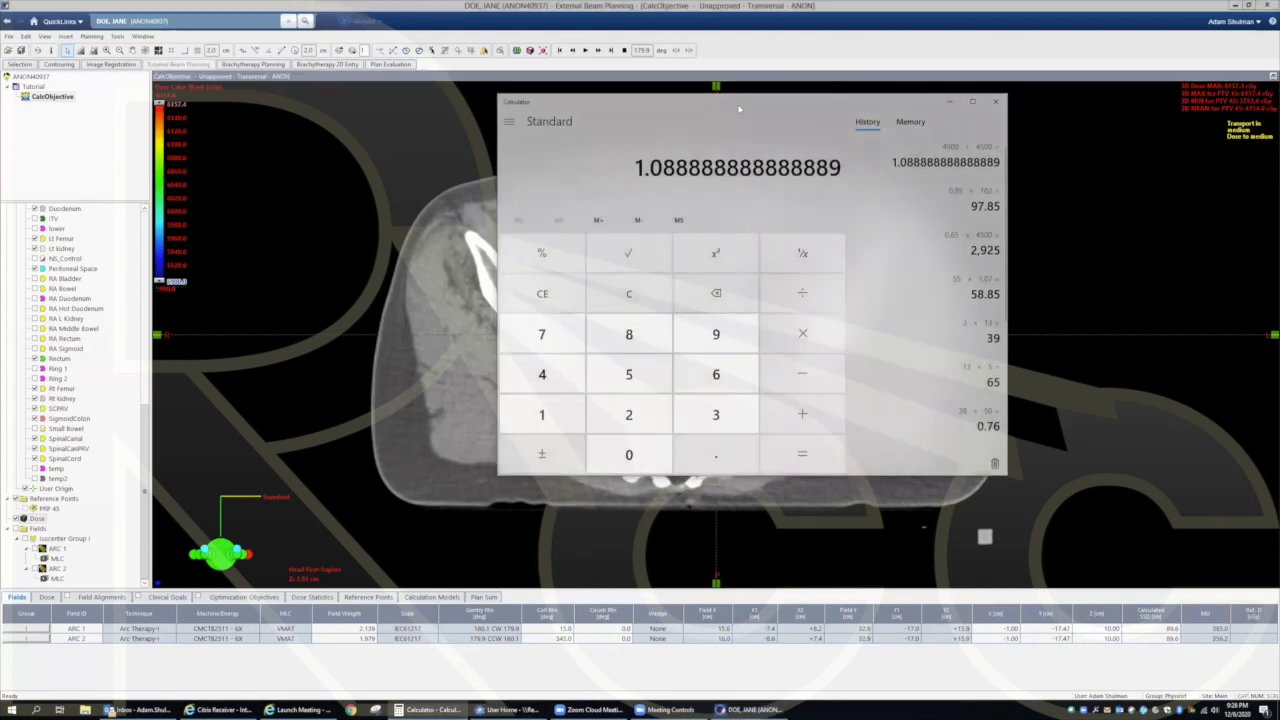
{"action": "left_click", "coordinate": [949, 101]}
{"action": "left_click", "coordinate": [170, 290]}
{"action": "type", "text": "49"}
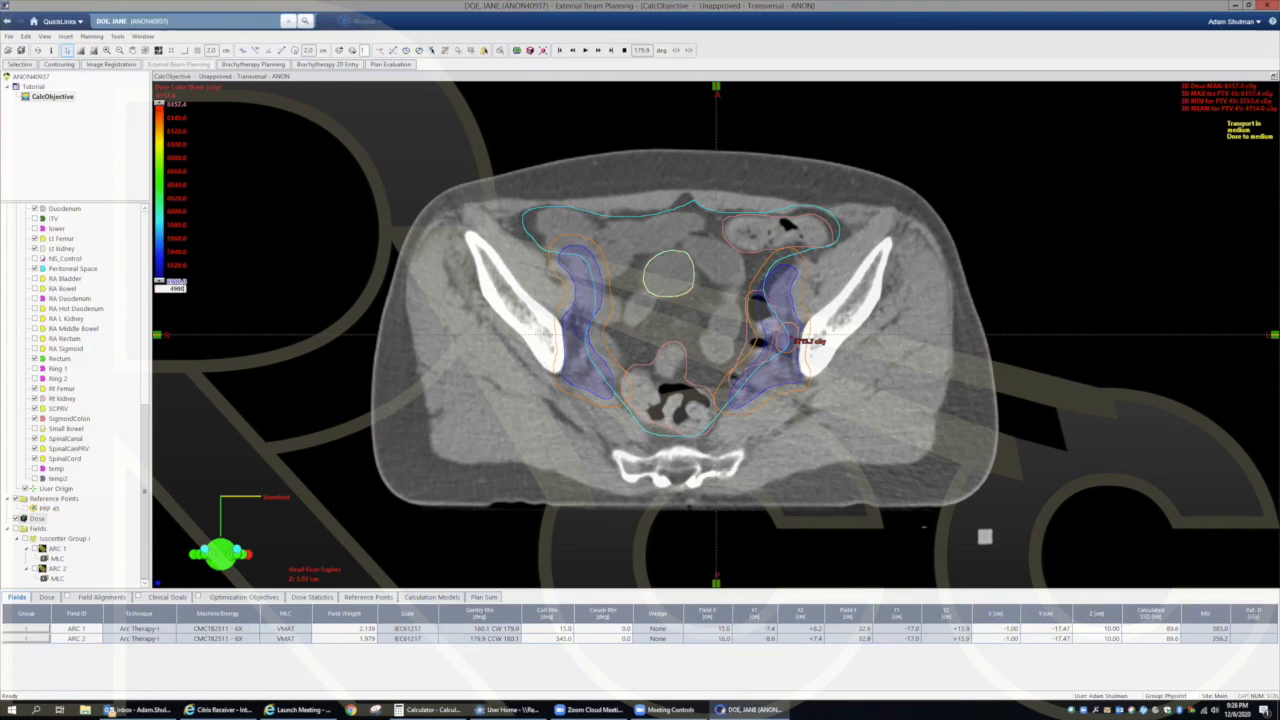
{"action": "key", "text": "Return"}
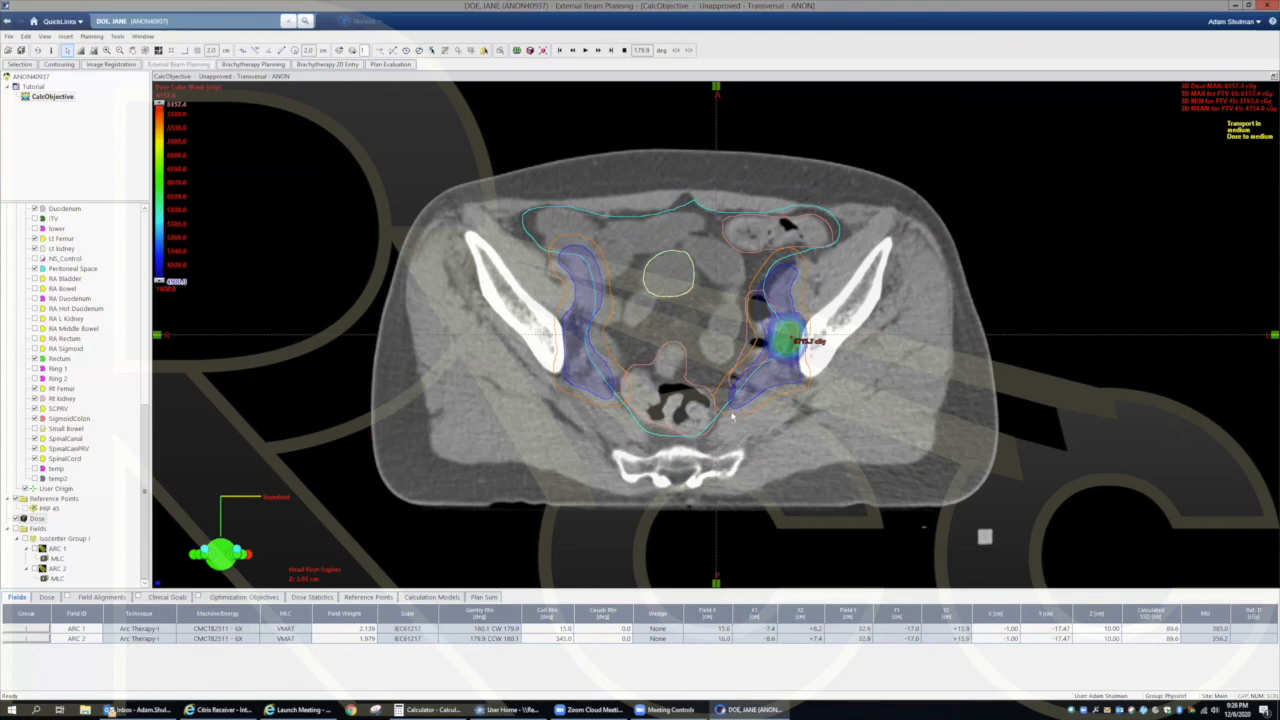
Step: Examine the 4900 cGy dose distribution through the pelvis to the lower end of the target and back up to the nodal target
{"action": "scroll", "coordinate": [802, 441], "scroll_direction": "down", "scroll_amount": 10}
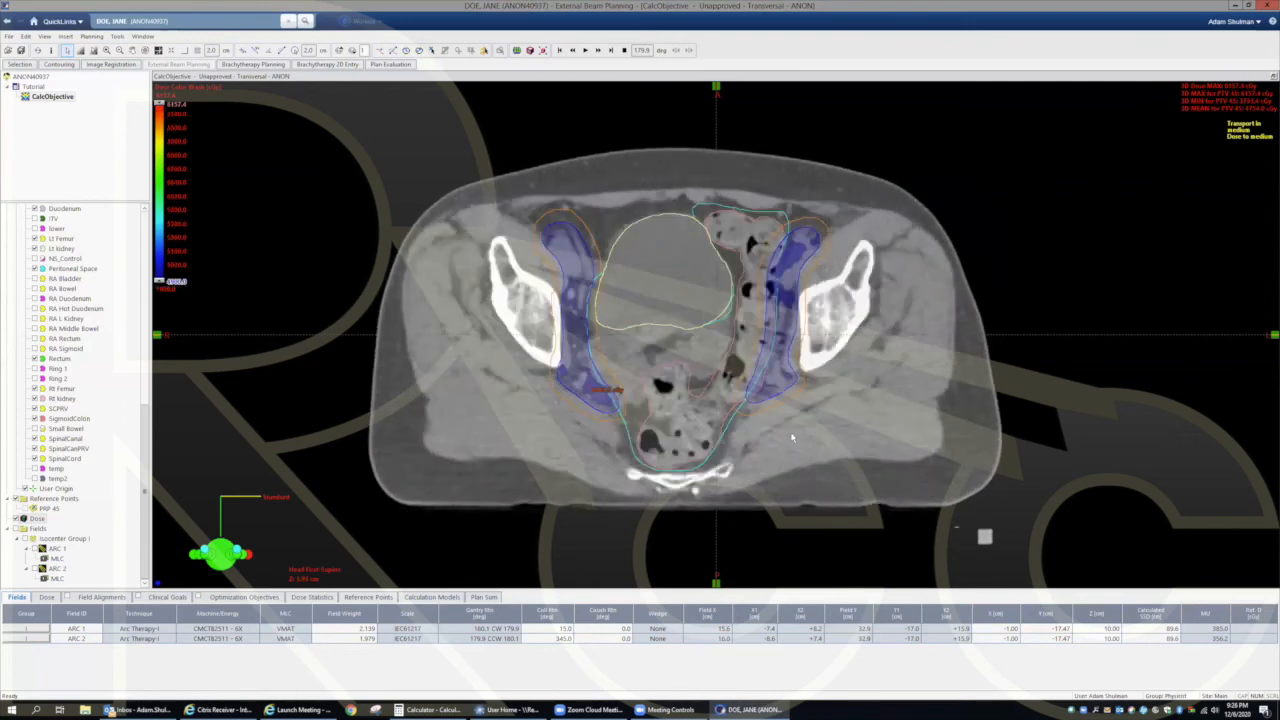
{"action": "scroll", "coordinate": [790, 433], "scroll_direction": "down", "scroll_amount": 8}
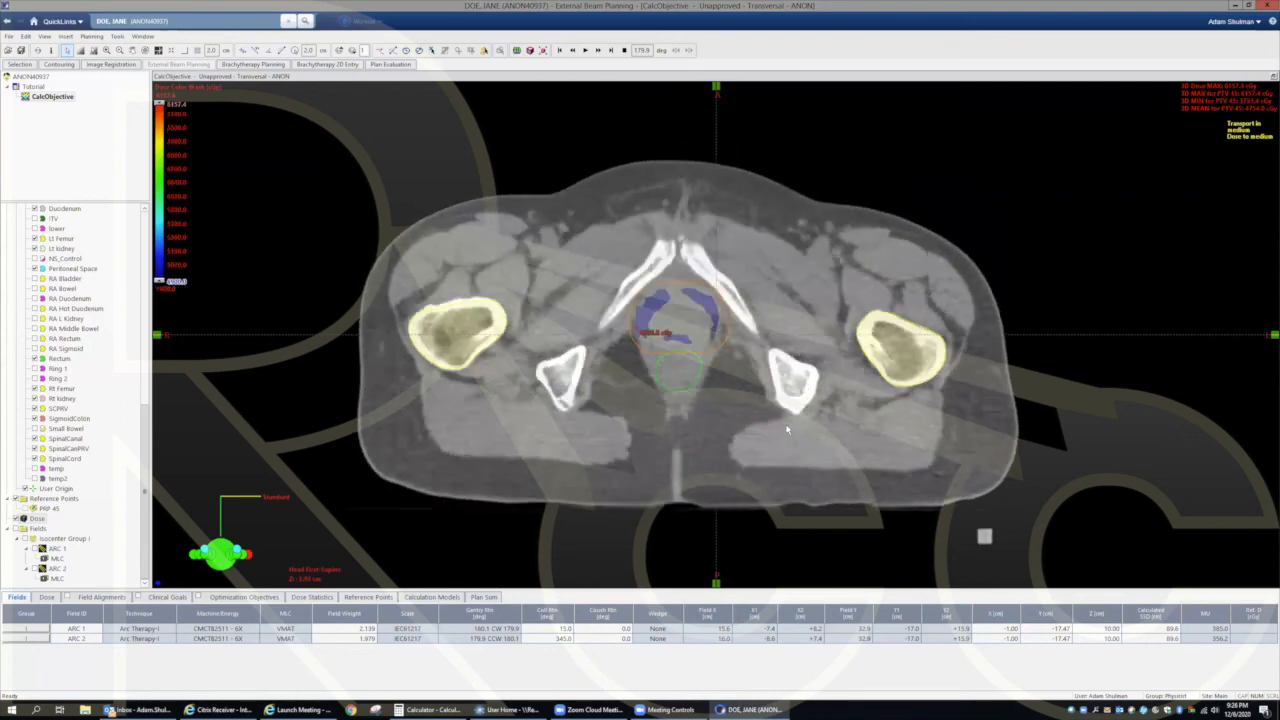
{"action": "scroll", "coordinate": [787, 430], "scroll_direction": "up", "scroll_amount": 8}
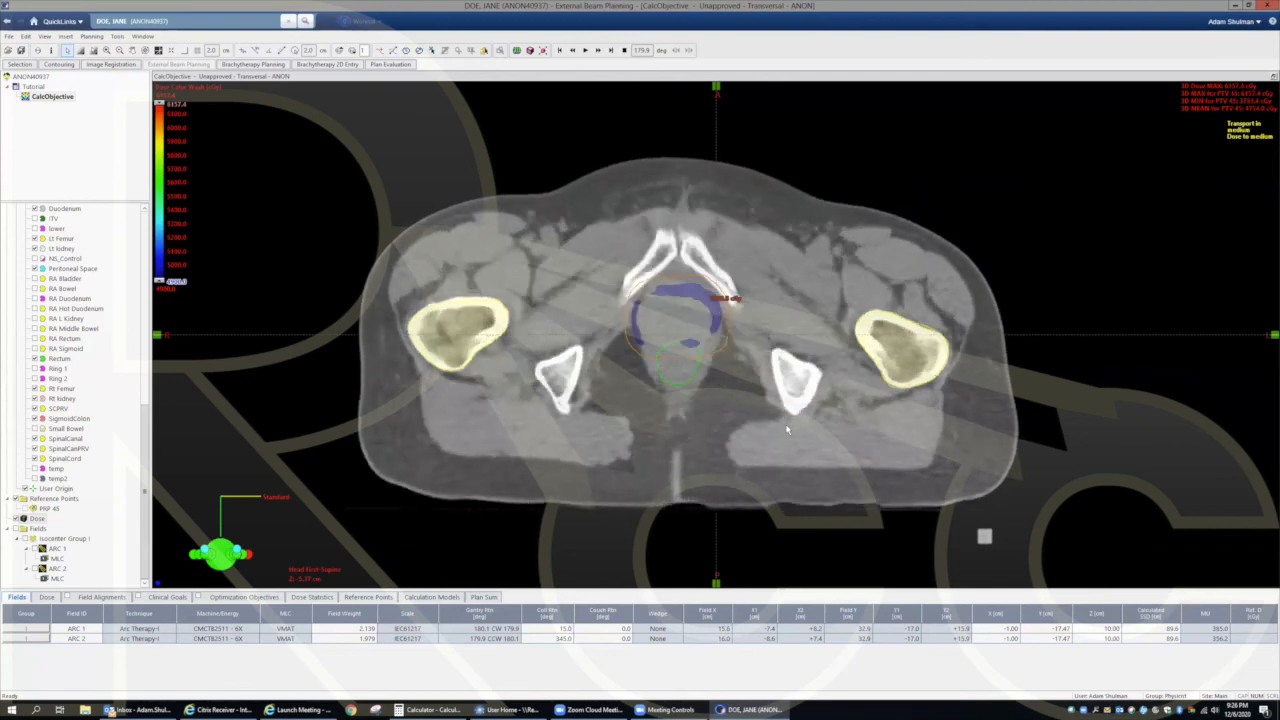
{"action": "scroll", "coordinate": [787, 430], "scroll_direction": "up", "scroll_amount": 8}
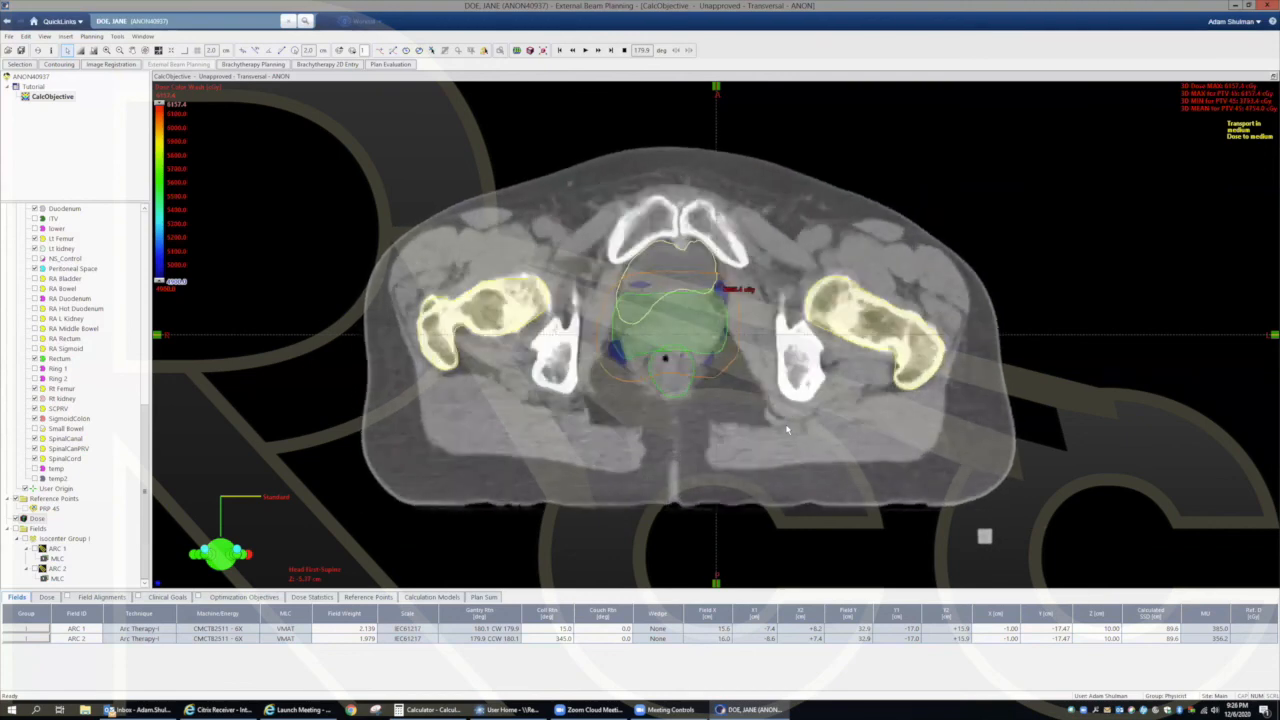
{"action": "scroll", "coordinate": [787, 430], "scroll_direction": "up", "scroll_amount": 6}
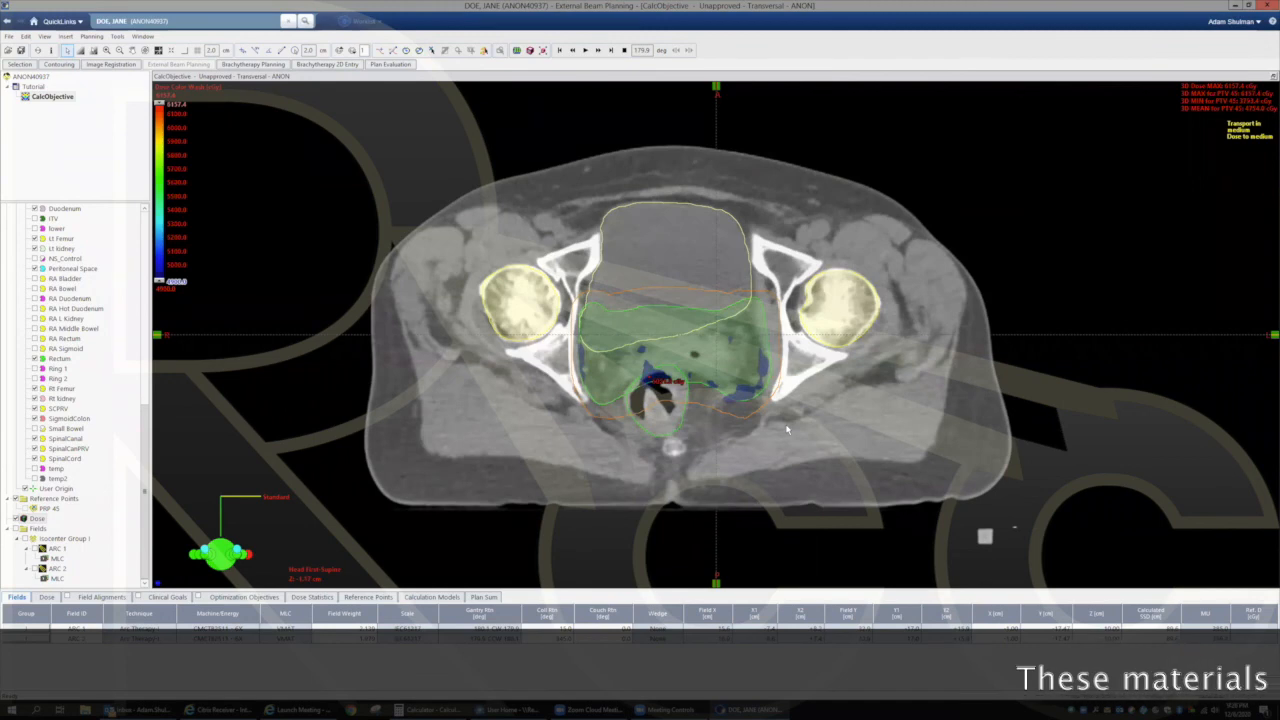
{"action": "scroll", "coordinate": [787, 430], "scroll_direction": "up", "scroll_amount": 2}
{"action": "scroll", "coordinate": [787, 430], "scroll_direction": "up", "scroll_amount": 8}
{"action": "scroll", "coordinate": [787, 430], "scroll_direction": "up", "scroll_amount": 8}
{"action": "scroll", "coordinate": [787, 430], "scroll_direction": "up", "scroll_amount": 8}
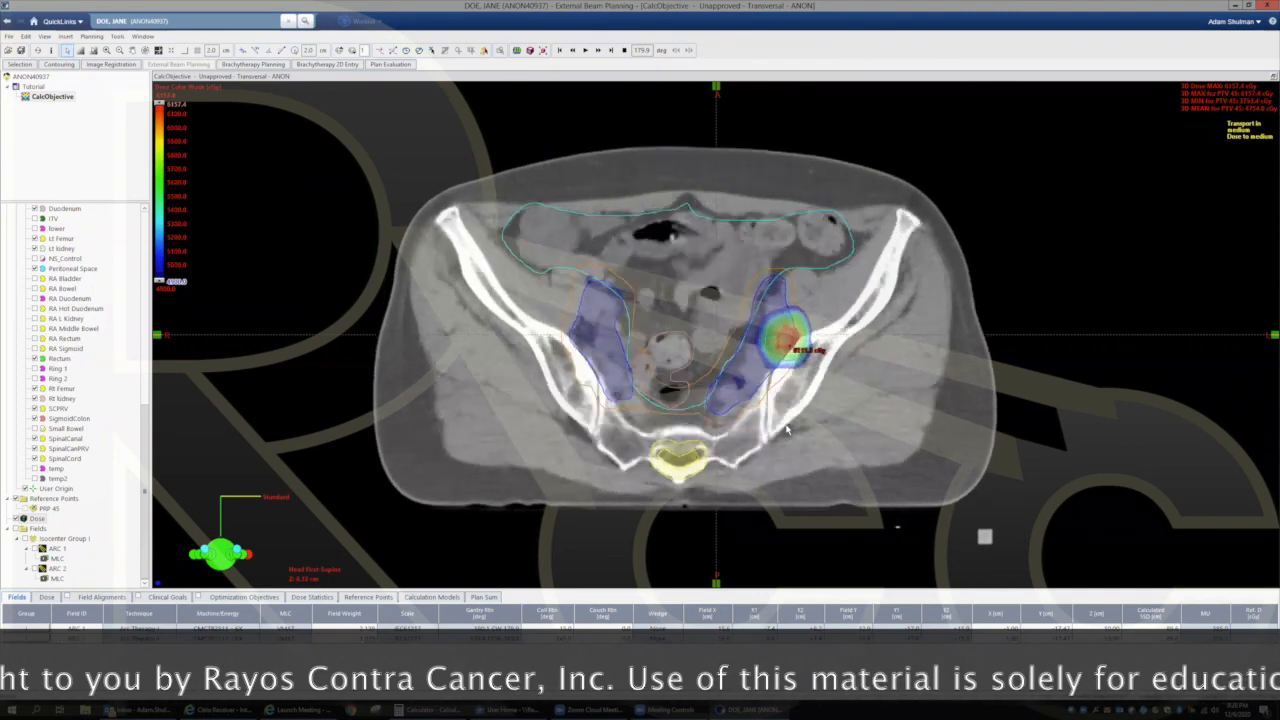
Step: Examine the 4900 cGy dose distribution on the transversal slices from the sacrum up to the kidneys
{"action": "scroll", "coordinate": [787, 430], "scroll_direction": "up", "scroll_amount": 8}
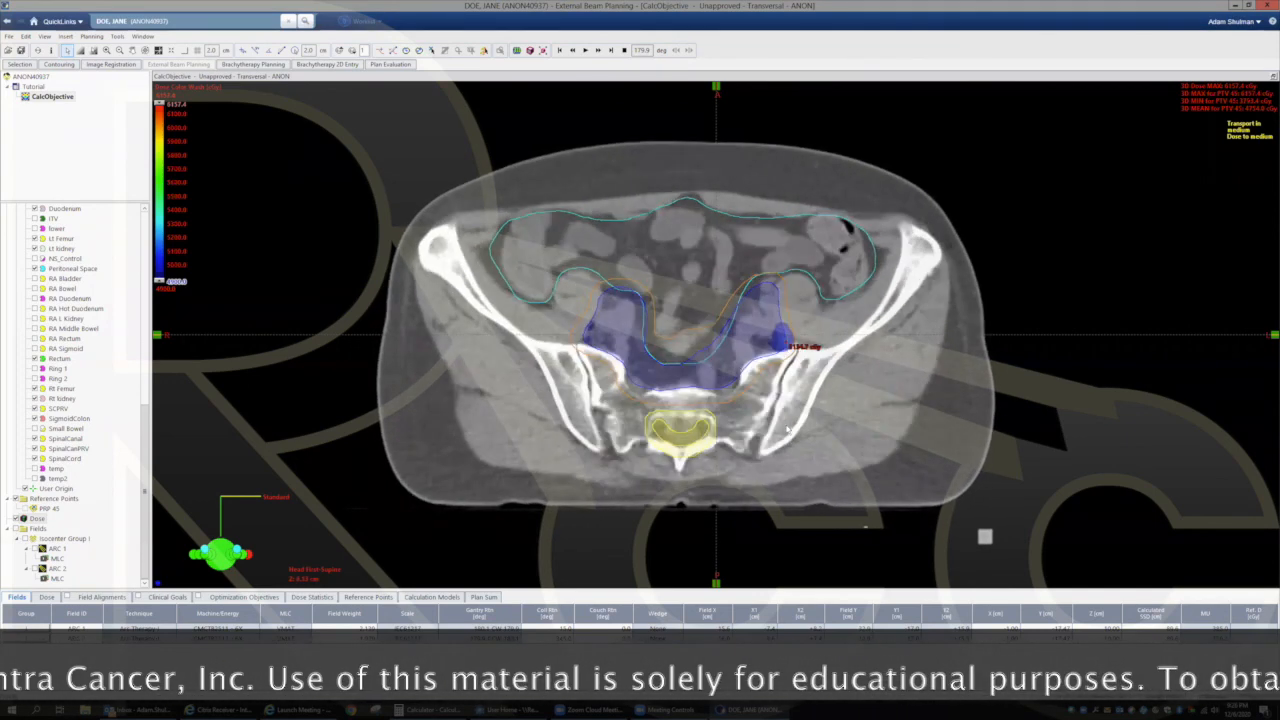
{"action": "scroll", "coordinate": [787, 430], "scroll_direction": "up", "scroll_amount": 8}
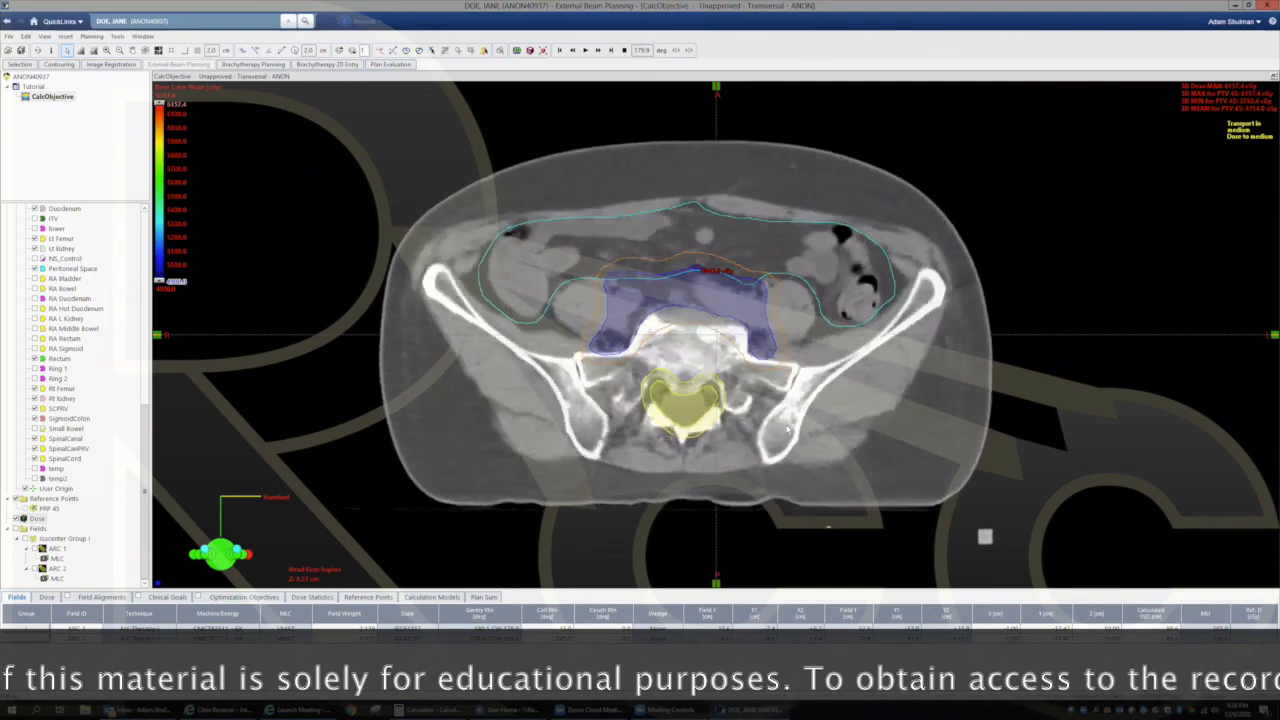
{"action": "scroll", "coordinate": [787, 430], "scroll_direction": "up", "scroll_amount": 8}
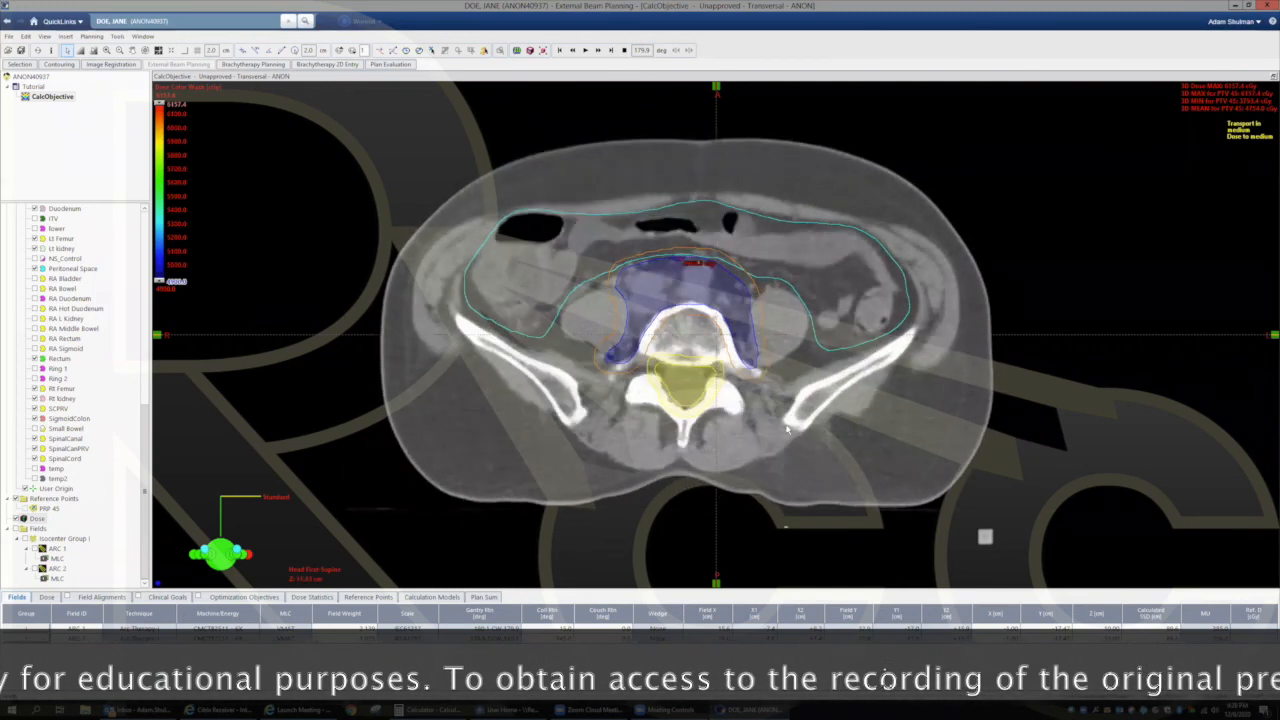
{"action": "scroll", "coordinate": [787, 430], "scroll_direction": "up", "scroll_amount": 8}
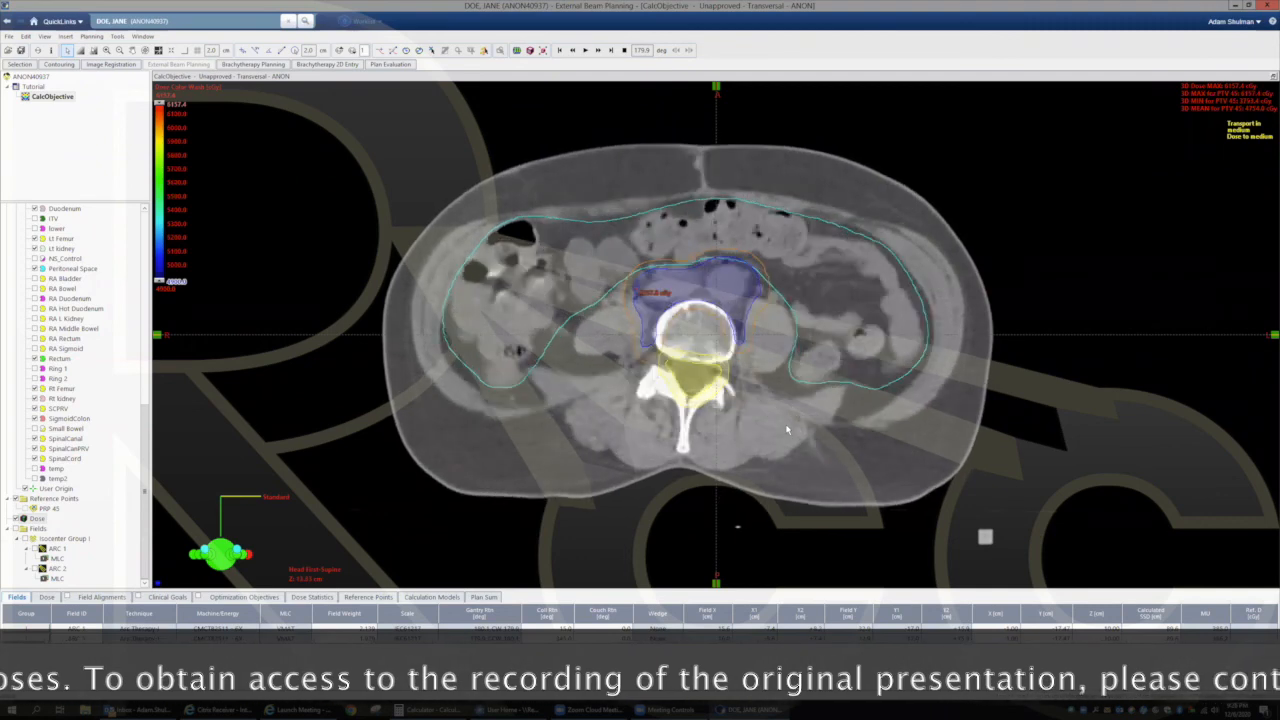
{"action": "scroll", "coordinate": [787, 430], "scroll_direction": "up", "scroll_amount": 8}
{"action": "scroll", "coordinate": [787, 430], "scroll_direction": "up", "scroll_amount": 8}
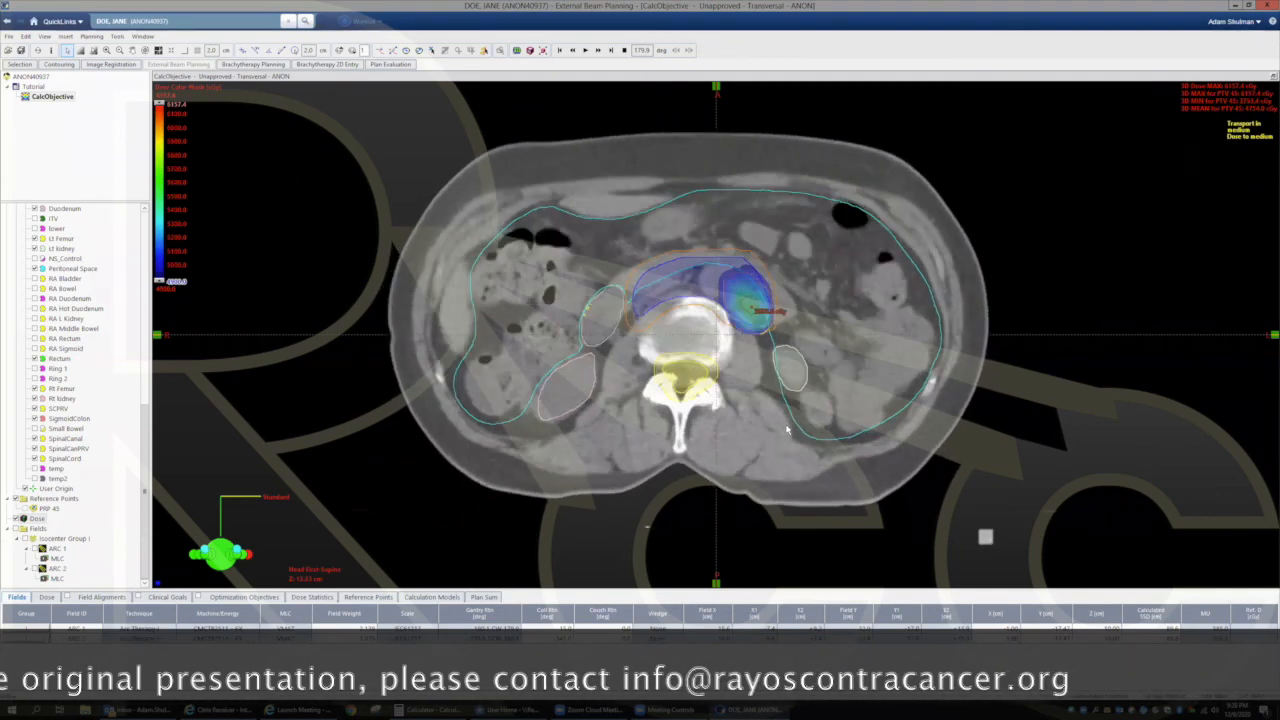
{"action": "scroll", "coordinate": [787, 430], "scroll_direction": "up", "scroll_amount": 2}
{"action": "scroll", "coordinate": [787, 430], "scroll_direction": "up", "scroll_amount": 15}
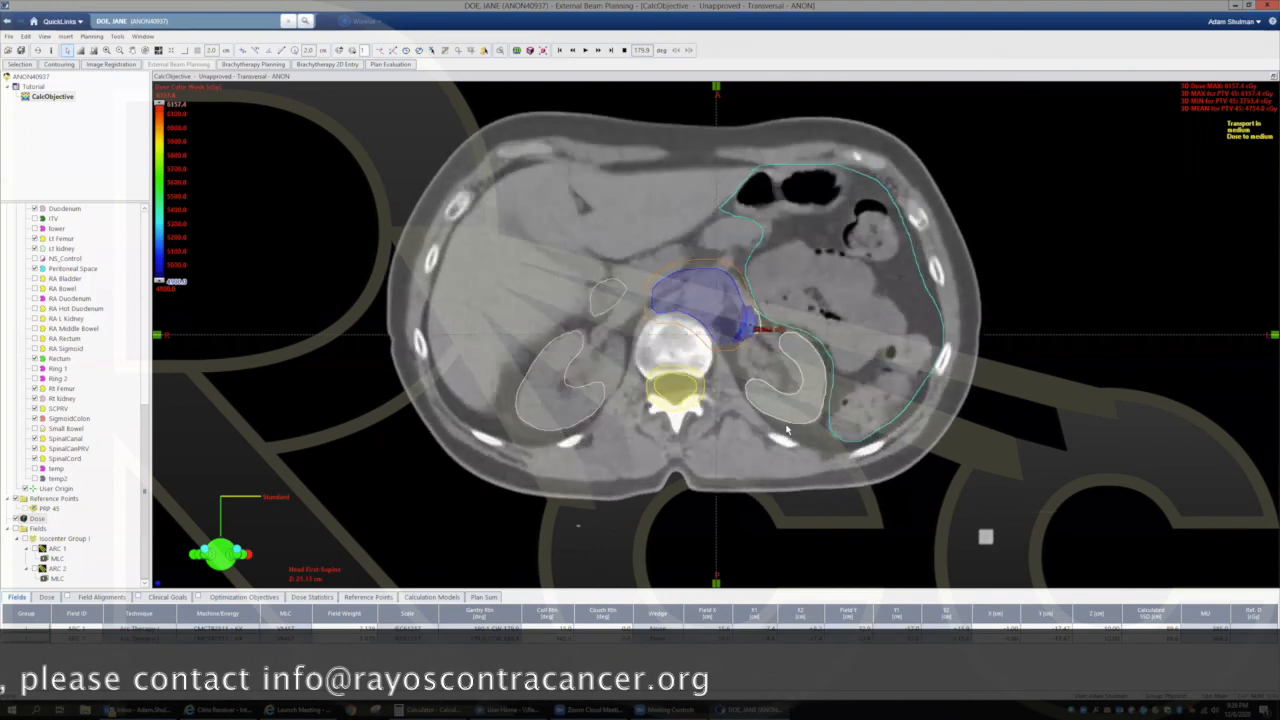
Step: Set the lower limit of the dose color wash to 2250 cGy
{"action": "left_click", "coordinate": [169, 291]}
{"action": "type", "text": "225"}
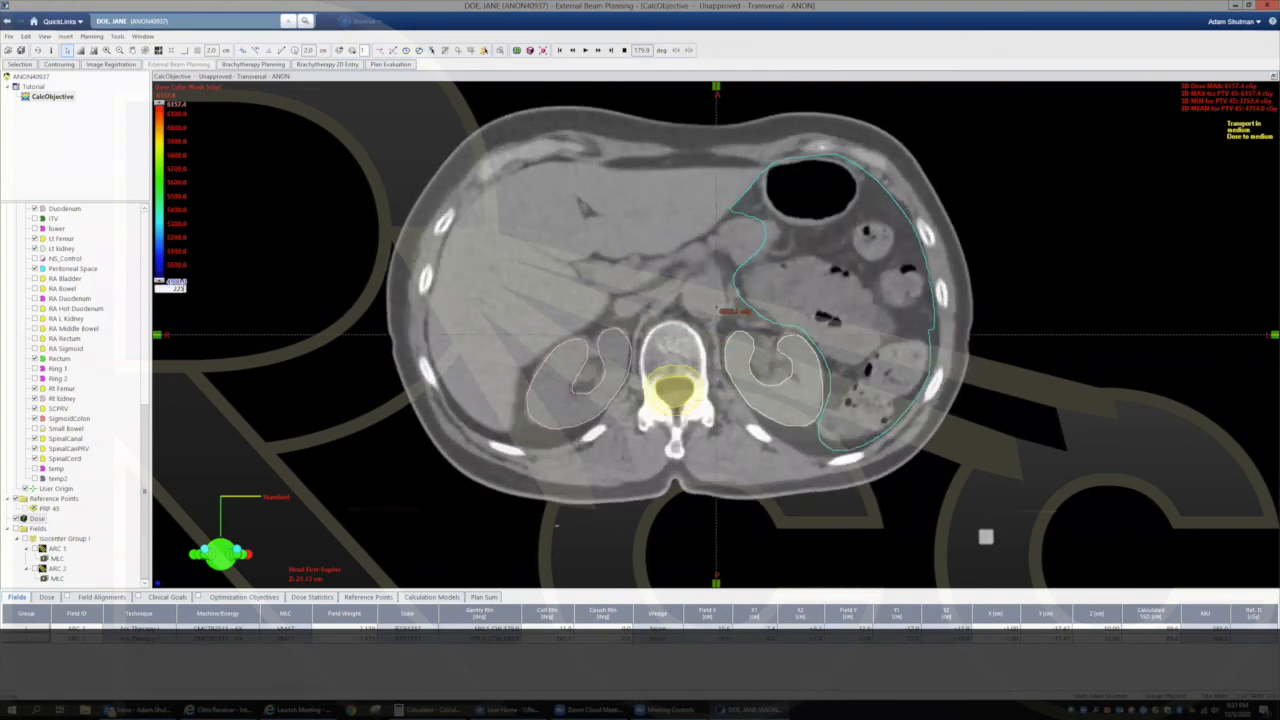
{"action": "type", "text": "0"}
{"action": "key", "text": "Return"}
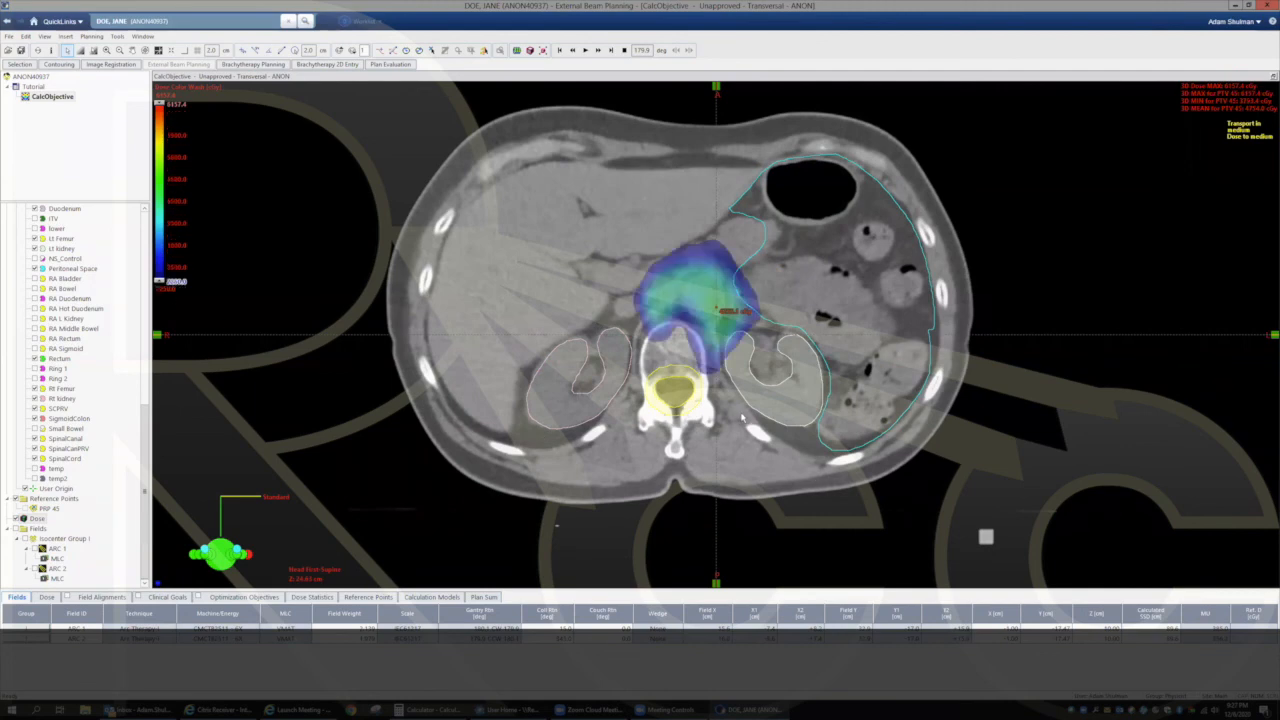
Step: Examine the 2250 cGy dose spread around the kidneys, duodenum and spinal canal down through the lumbar slices
{"action": "scroll", "coordinate": [742, 418], "scroll_direction": "down", "scroll_amount": 5}
{"action": "scroll", "coordinate": [745, 416], "scroll_direction": "down", "scroll_amount": 2}
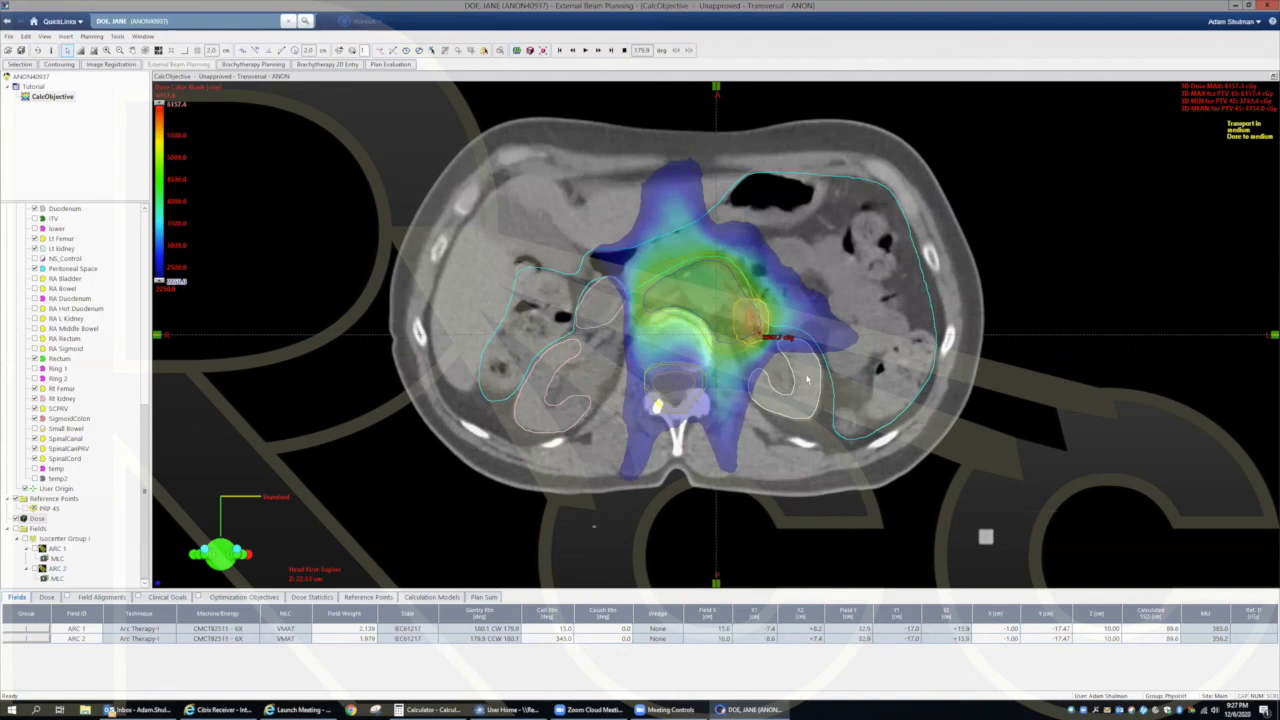
{"action": "scroll", "coordinate": [806, 378], "scroll_direction": "down", "scroll_amount": 6}
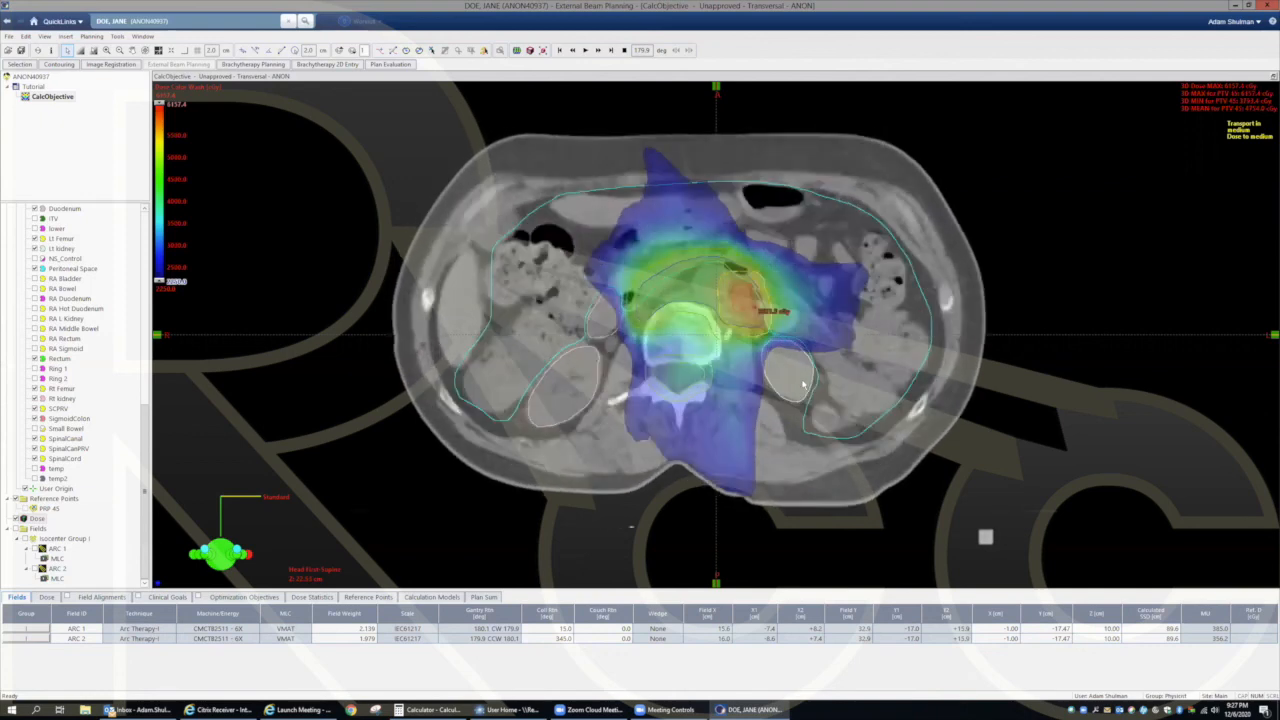
{"action": "scroll", "coordinate": [800, 385], "scroll_direction": "down", "scroll_amount": 4}
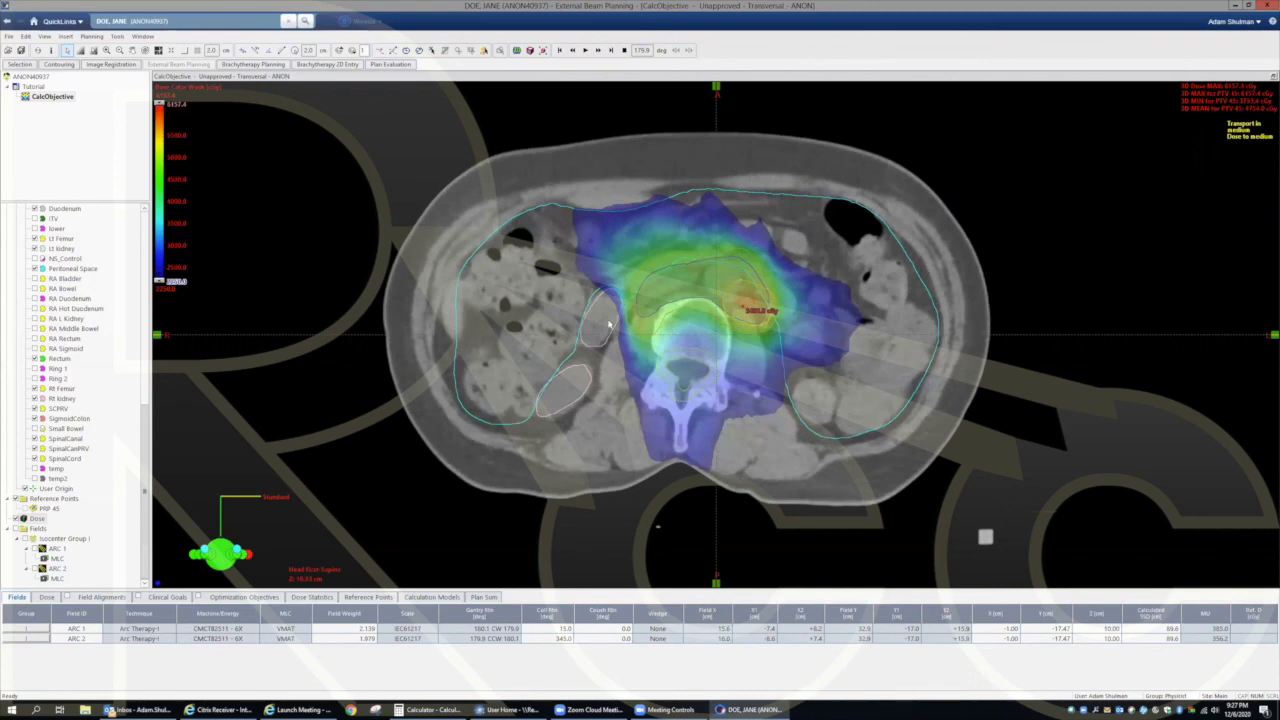
{"action": "scroll", "coordinate": [610, 296], "scroll_direction": "down", "scroll_amount": 4}
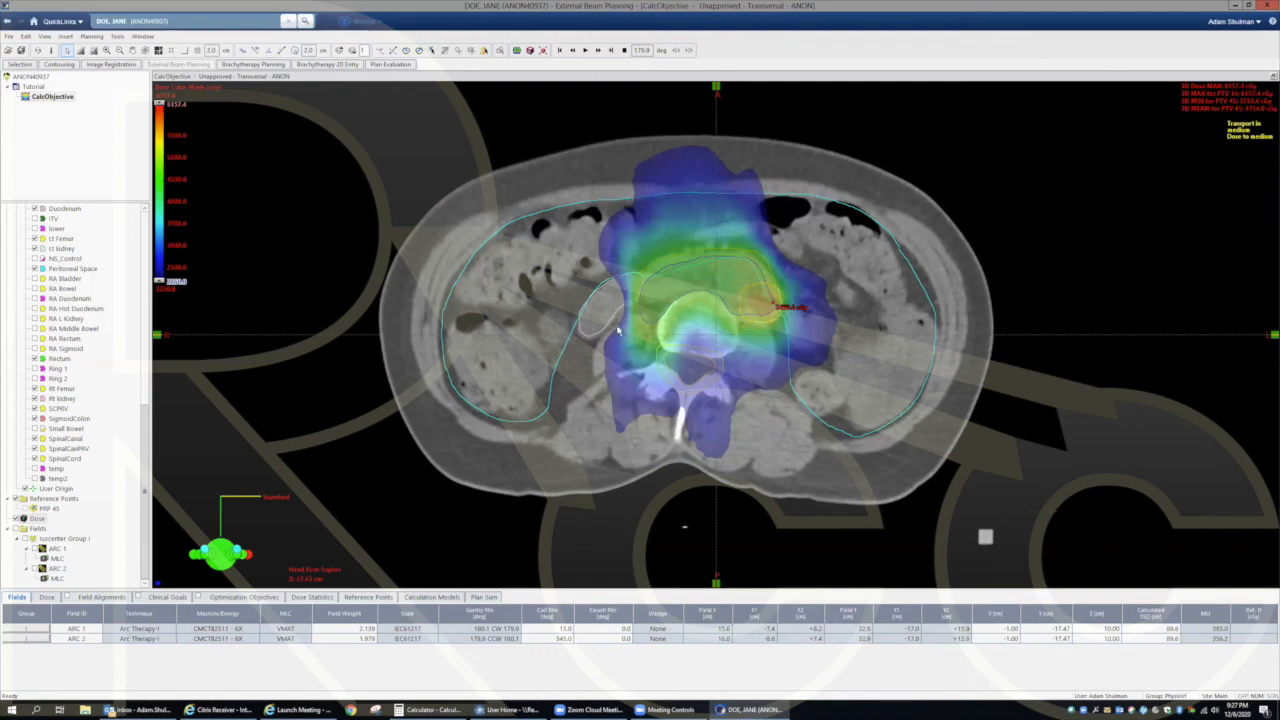
{"action": "scroll", "coordinate": [611, 352], "scroll_direction": "down", "scroll_amount": 2}
{"action": "scroll", "coordinate": [610, 354], "scroll_direction": "down", "scroll_amount": 5}
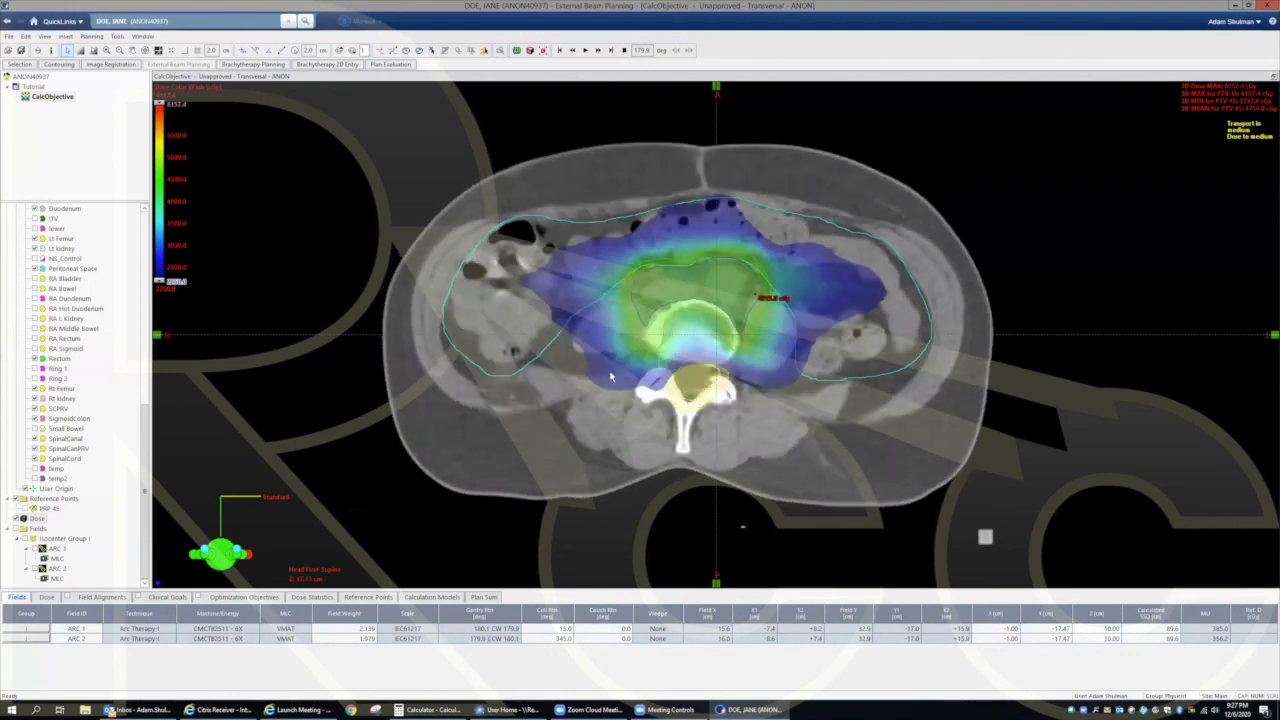
{"action": "scroll", "coordinate": [697, 403], "scroll_direction": "down", "scroll_amount": 5}
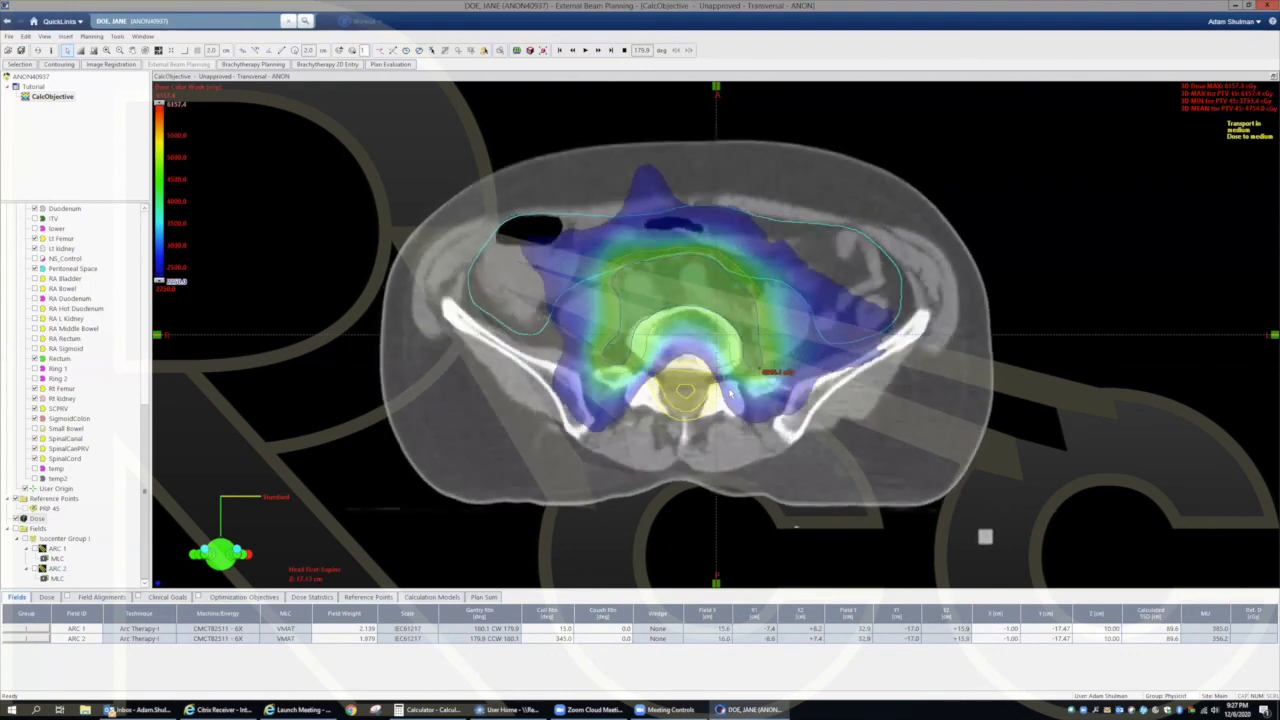
Step: Examine the 2250 cGy dose spread around the bowel, bladder, sigmoid and rectum on the pelvic slices down to the femoral heads
{"action": "scroll", "coordinate": [731, 397], "scroll_direction": "down", "scroll_amount": 5}
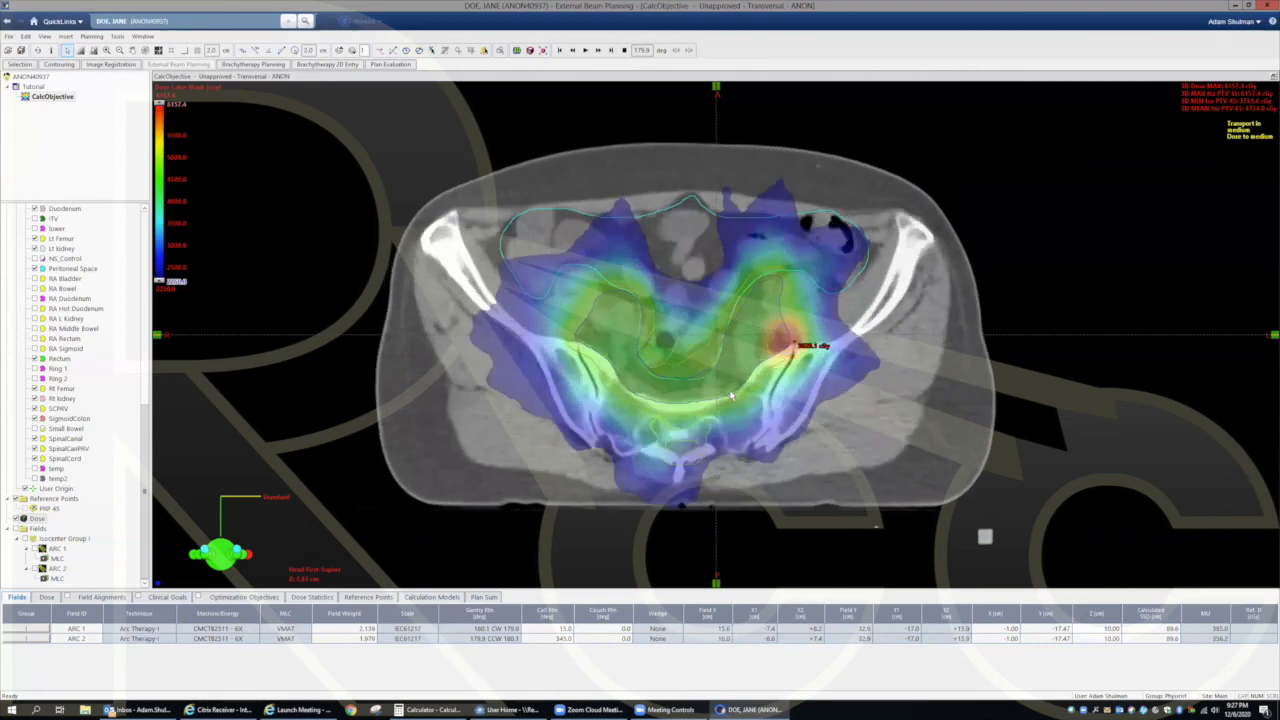
{"action": "scroll", "coordinate": [700, 340], "scroll_direction": "down", "scroll_amount": 1}
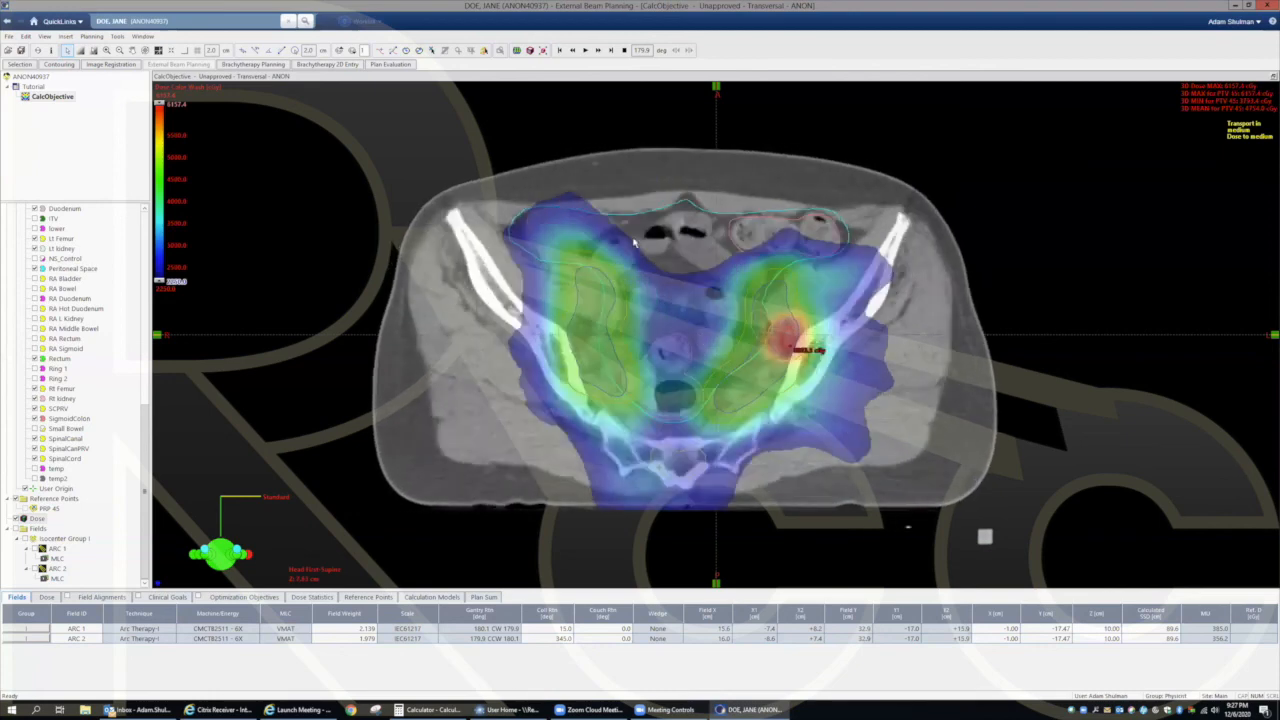
{"action": "scroll", "coordinate": [660, 275], "scroll_direction": "down", "scroll_amount": 5}
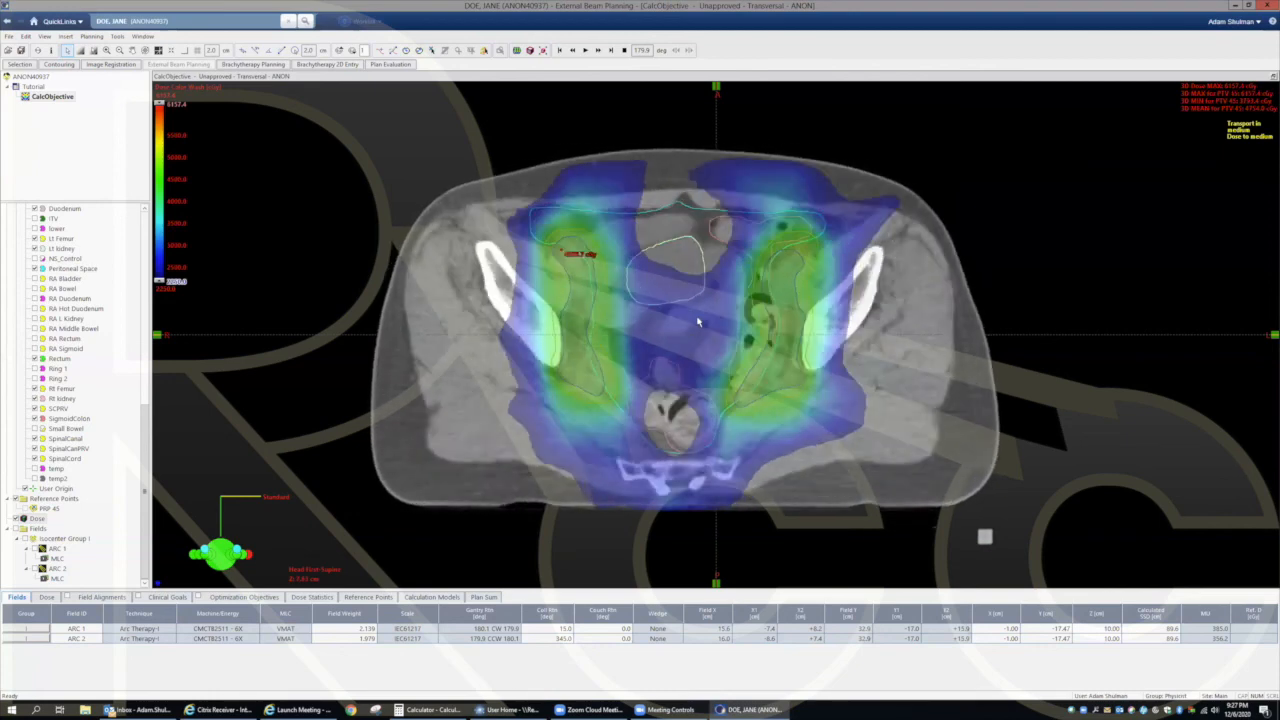
{"action": "scroll", "coordinate": [684, 300], "scroll_direction": "down", "scroll_amount": 2}
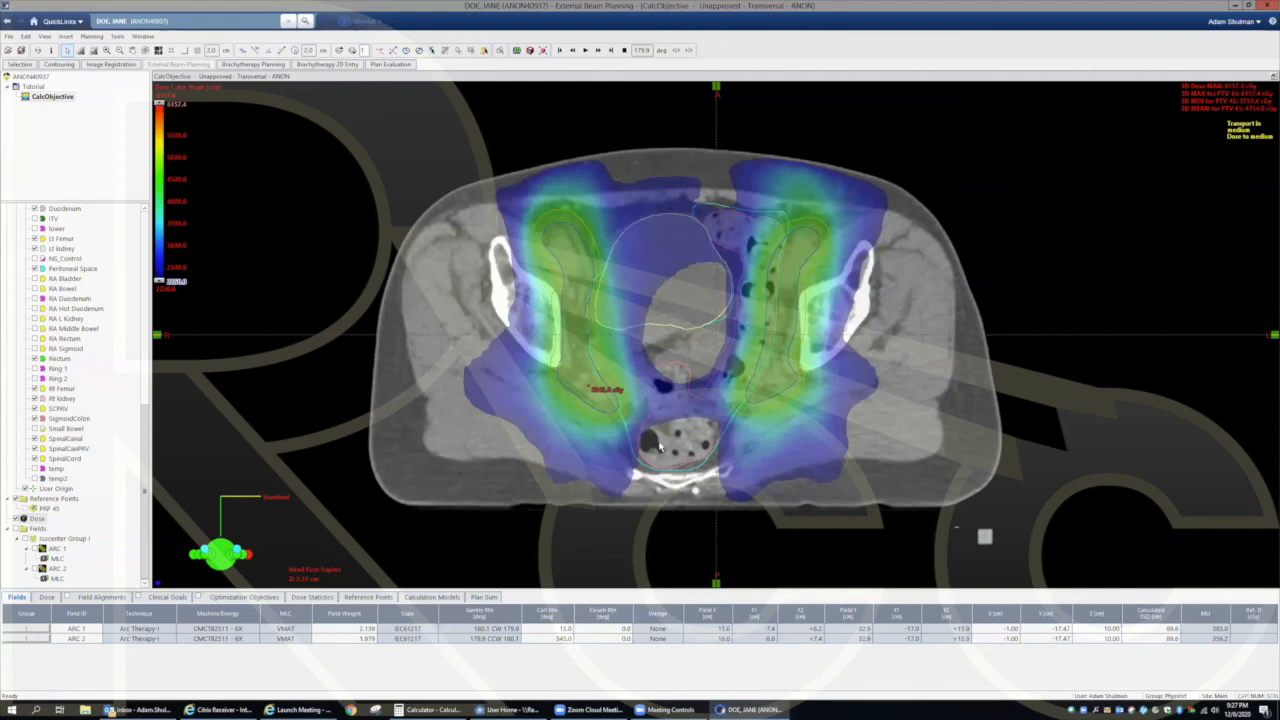
{"action": "scroll", "coordinate": [680, 440], "scroll_direction": "up", "scroll_amount": 3}
{"action": "scroll", "coordinate": [692, 300], "scroll_direction": "down", "scroll_amount": 2}
{"action": "scroll", "coordinate": [697, 280], "scroll_direction": "up", "scroll_amount": 1}
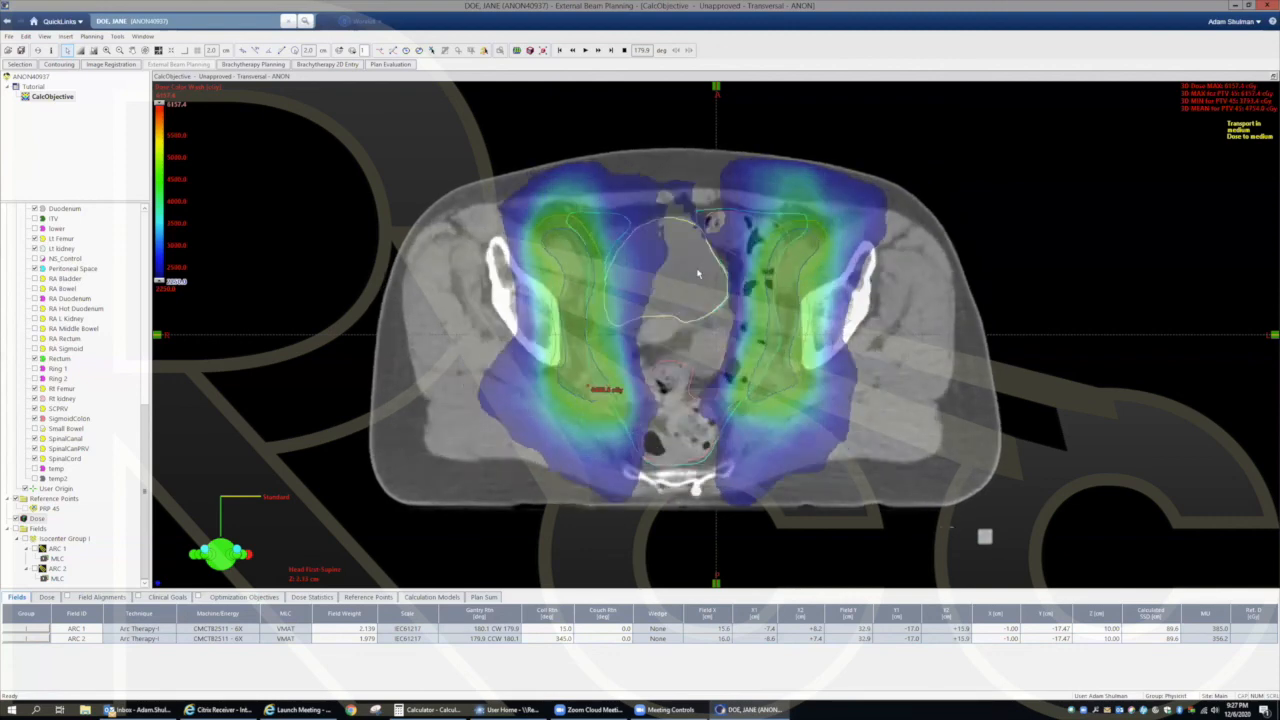
{"action": "scroll", "coordinate": [695, 270], "scroll_direction": "up", "scroll_amount": 3}
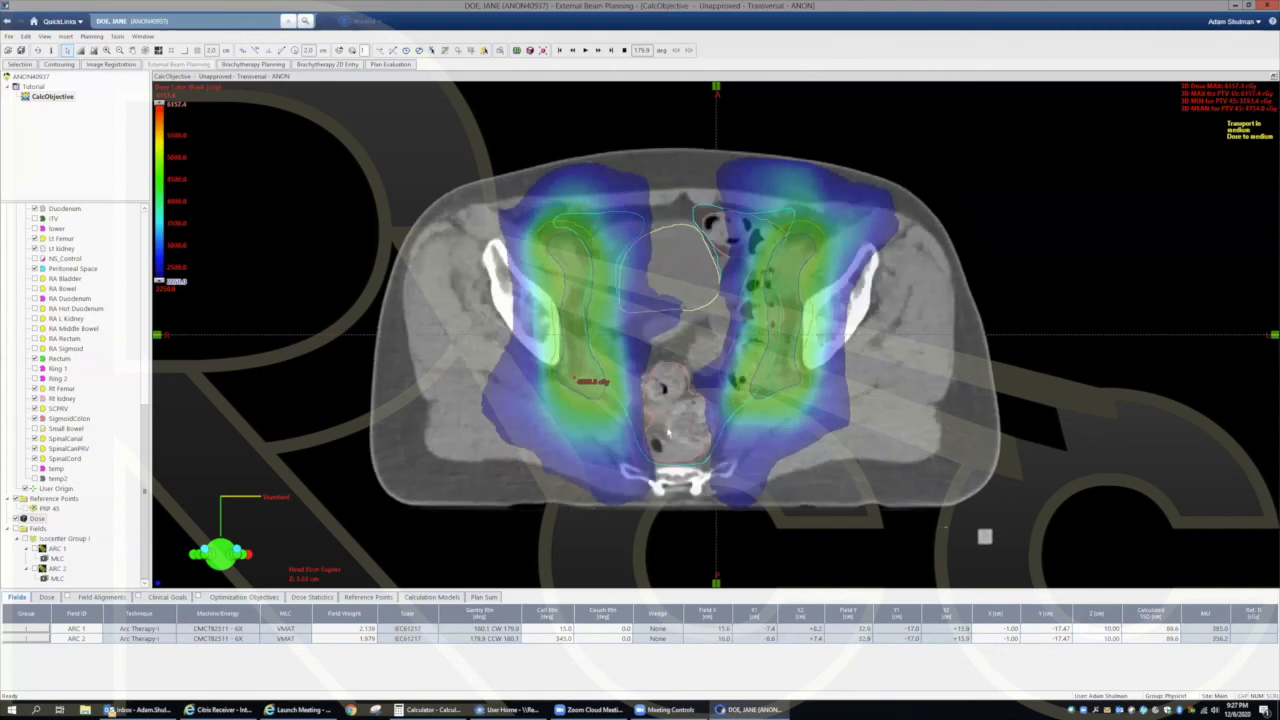
{"action": "scroll", "coordinate": [700, 405], "scroll_direction": "up", "scroll_amount": 3}
{"action": "scroll", "coordinate": [706, 412], "scroll_direction": "down", "scroll_amount": 4}
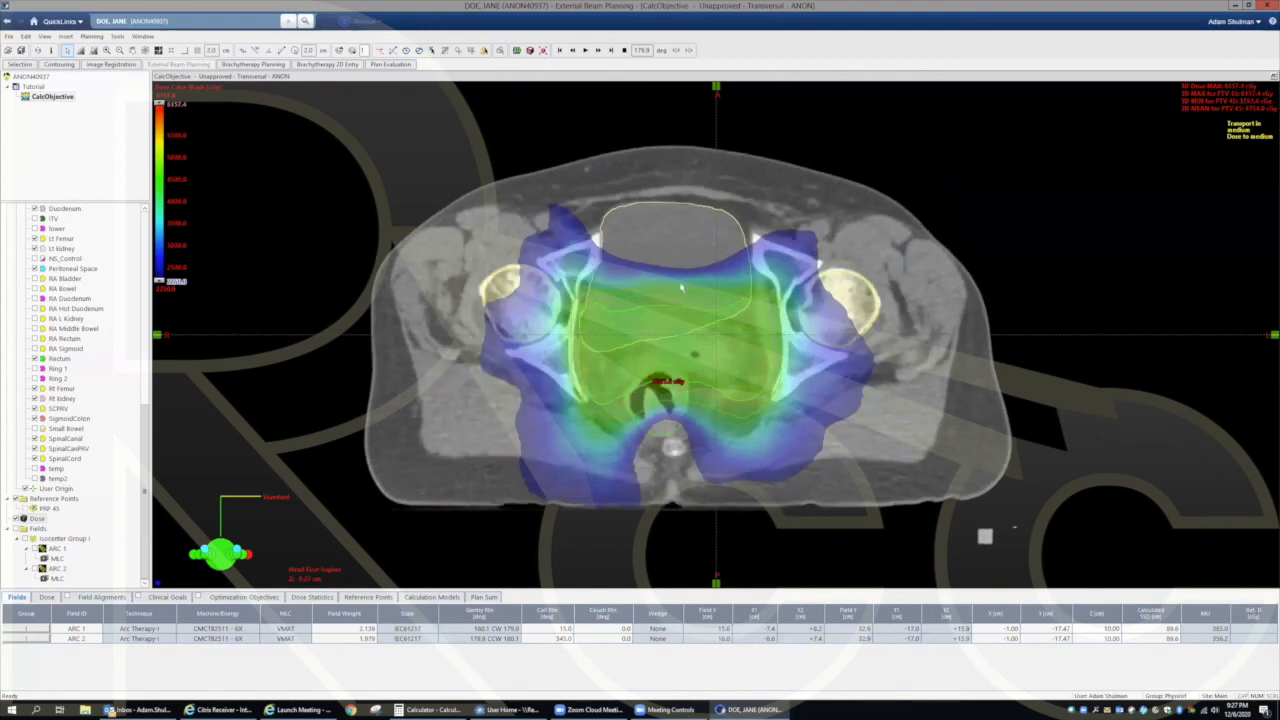
Step: Examine the 2250 cGy dose spread on the slices from the femoral heads down to the upper thighs and back up to the sacrum
{"action": "scroll", "coordinate": [684, 470], "scroll_direction": "down", "scroll_amount": 5}
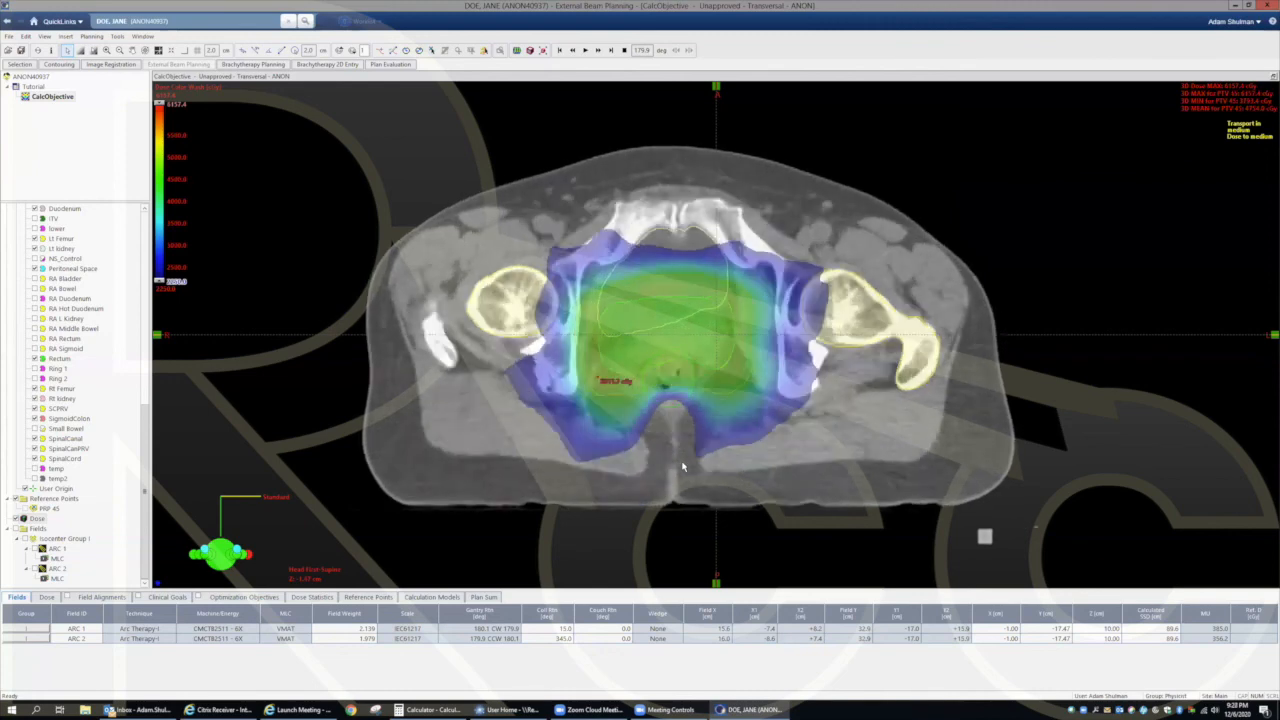
{"action": "scroll", "coordinate": [684, 425], "scroll_direction": "down", "scroll_amount": 4}
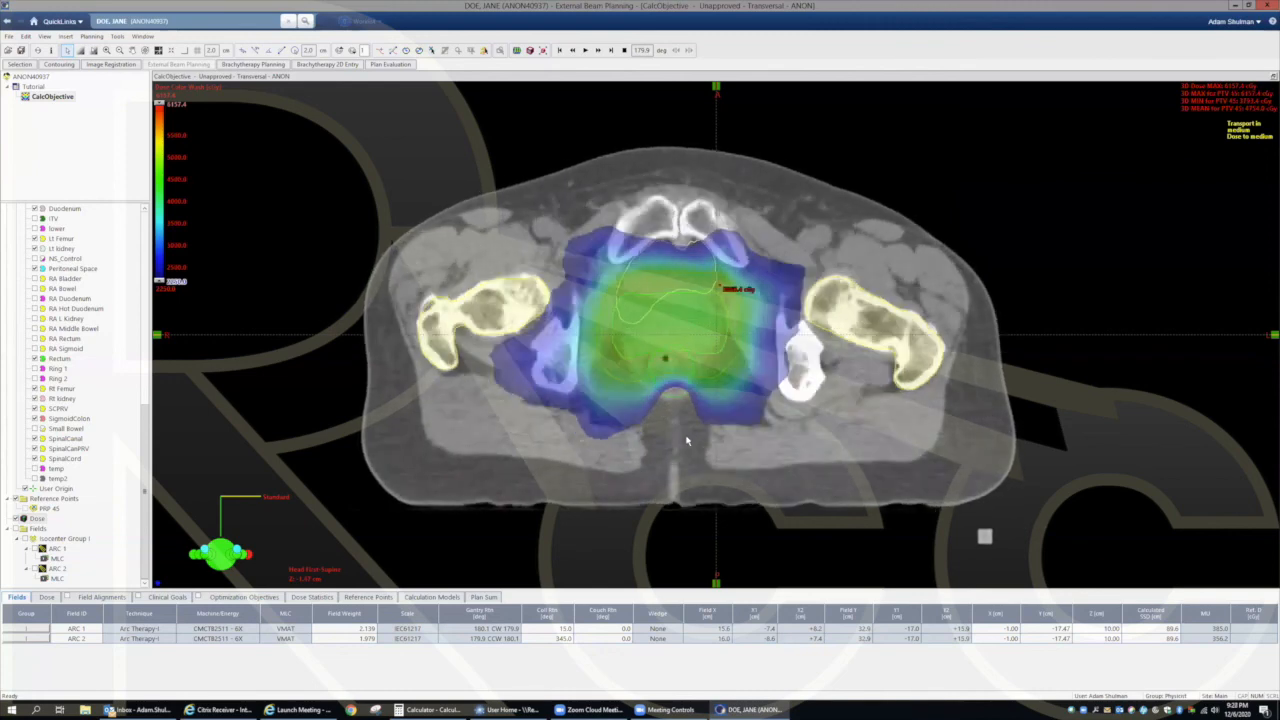
{"action": "scroll", "coordinate": [690, 447], "scroll_direction": "down", "scroll_amount": 4}
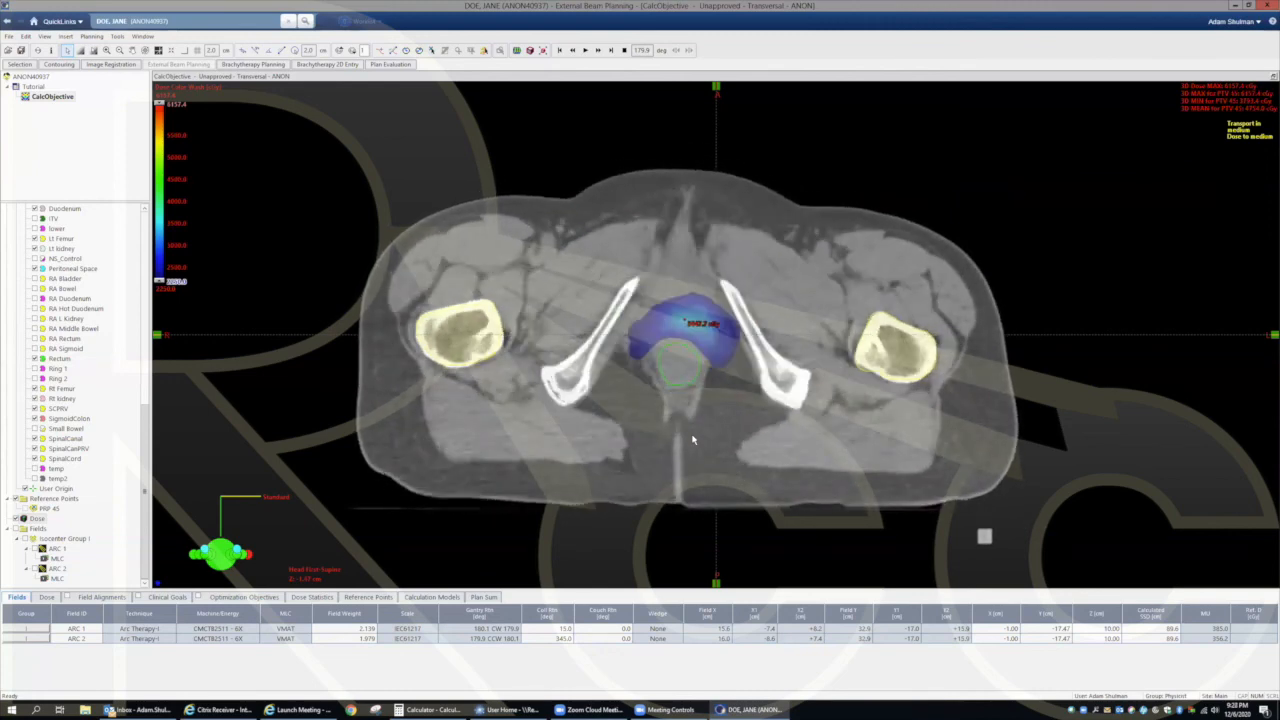
{"action": "scroll", "coordinate": [685, 418], "scroll_direction": "up", "scroll_amount": 4}
{"action": "scroll", "coordinate": [684, 418], "scroll_direction": "up", "scroll_amount": 3}
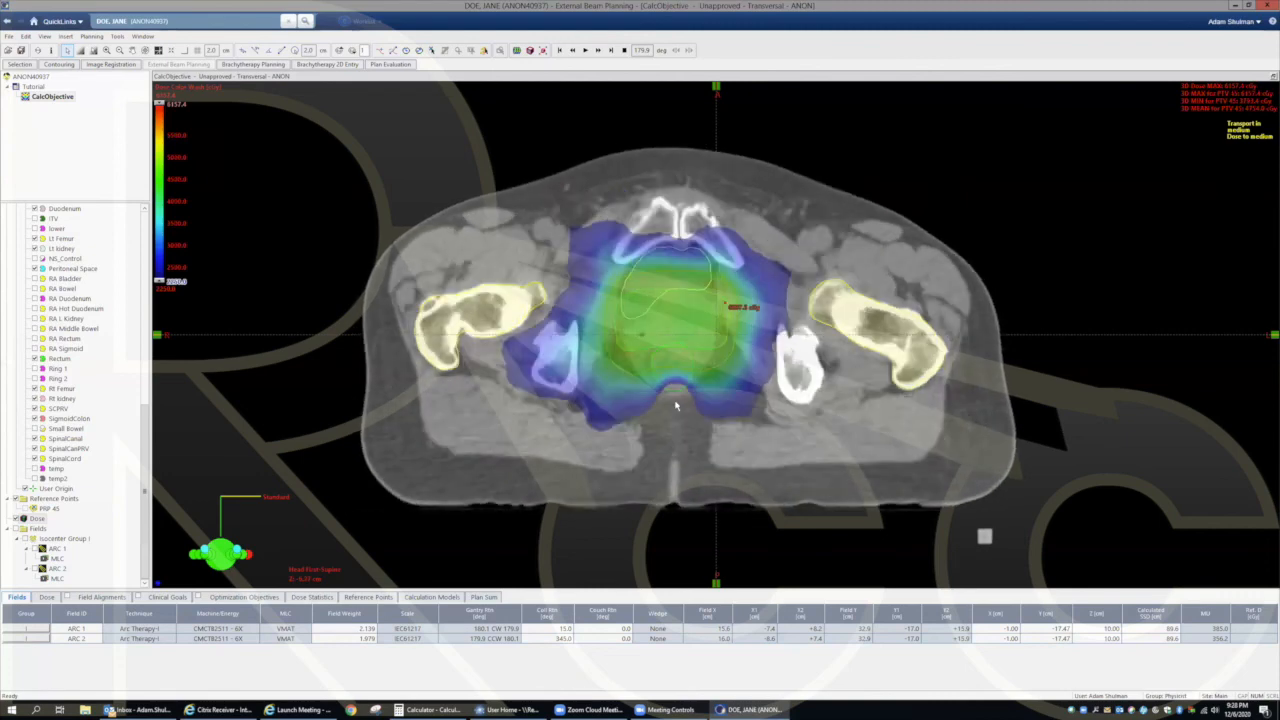
{"action": "scroll", "coordinate": [676, 408], "scroll_direction": "up", "scroll_amount": 5}
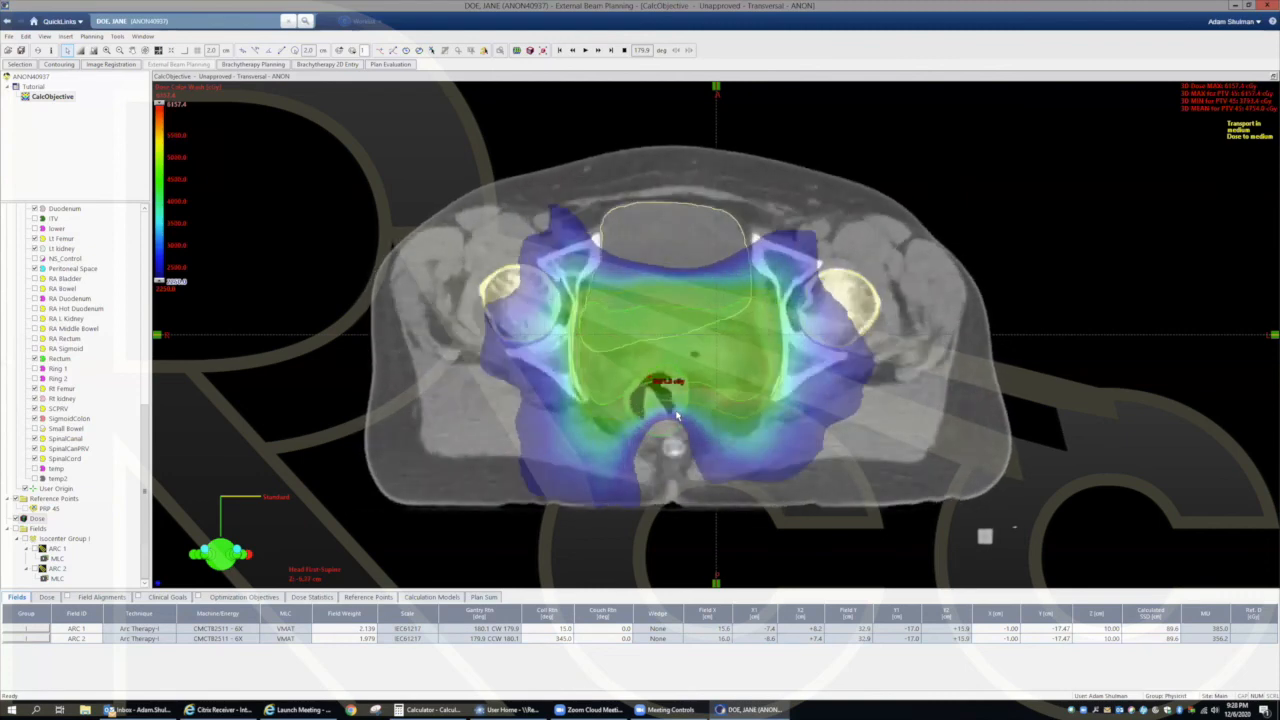
{"action": "scroll", "coordinate": [677, 418], "scroll_direction": "up", "scroll_amount": 7}
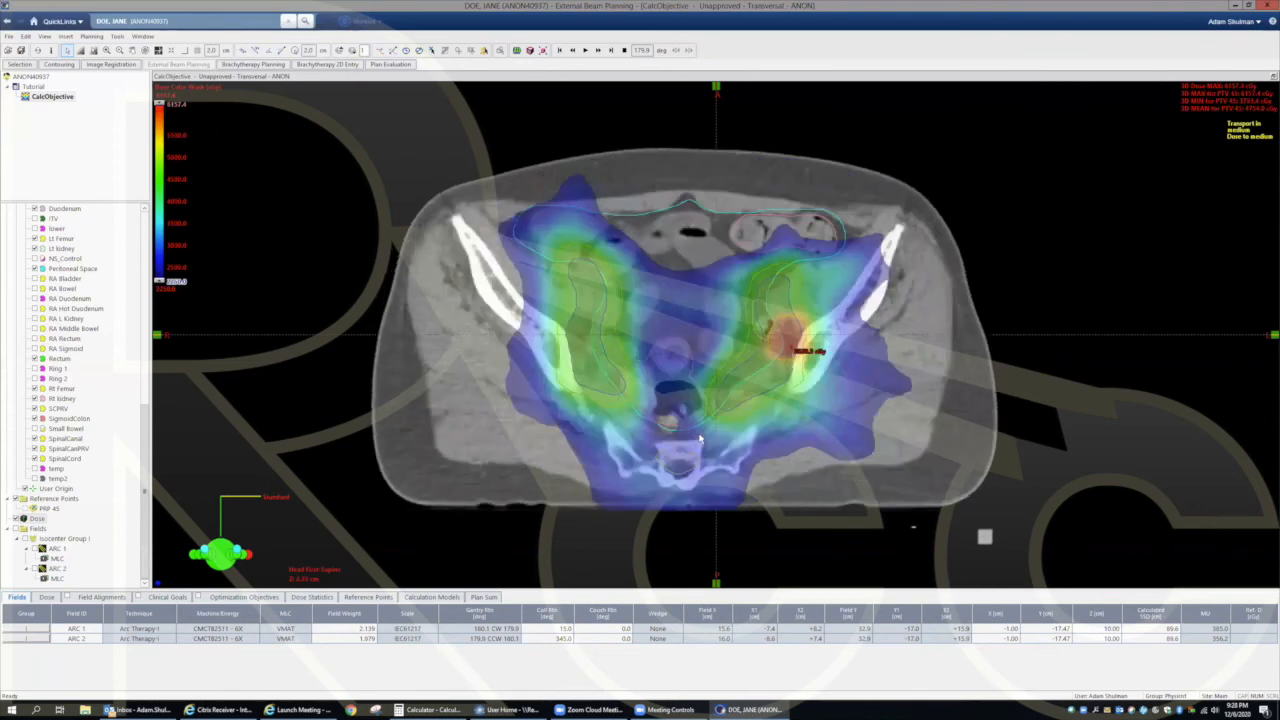
{"action": "scroll", "coordinate": [700, 438], "scroll_direction": "up", "scroll_amount": 4}
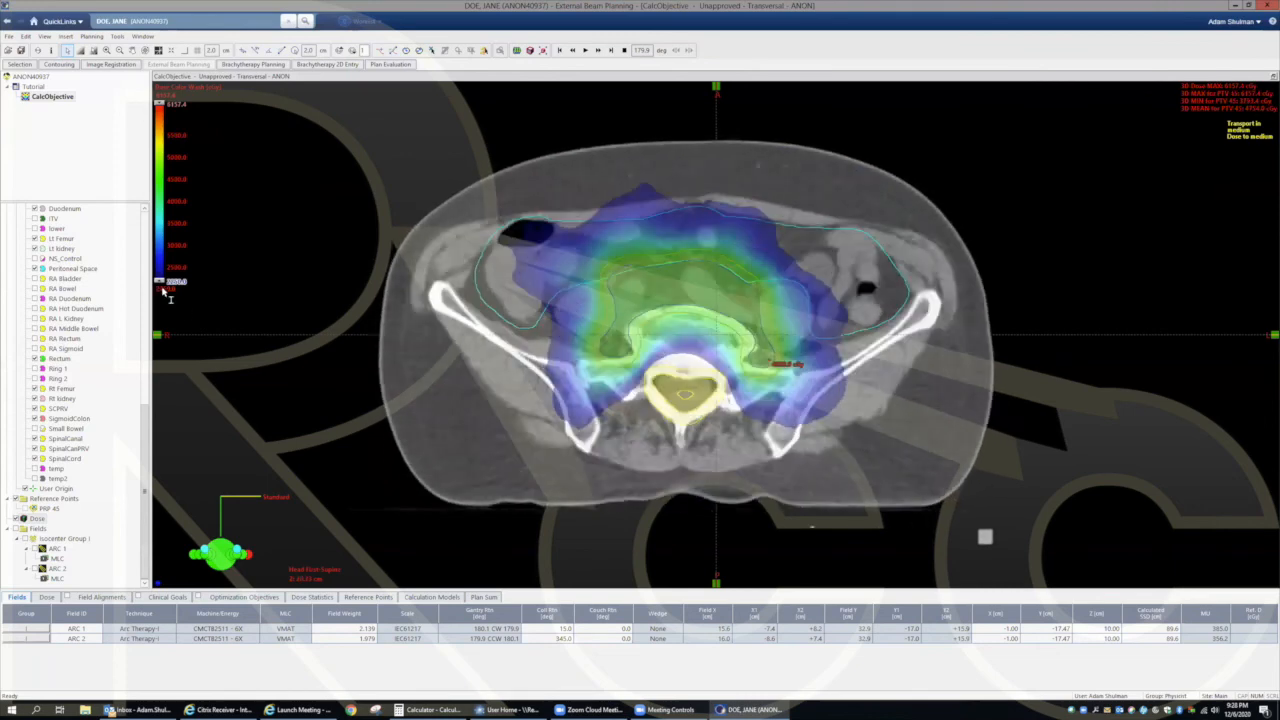
Step: Set the lower limit of the dose color wash to 1000 cGy and examine the low-dose spread up to the kidneys and back to the sacrum
{"action": "type", "text": "1000"}
{"action": "key", "text": "Return"}
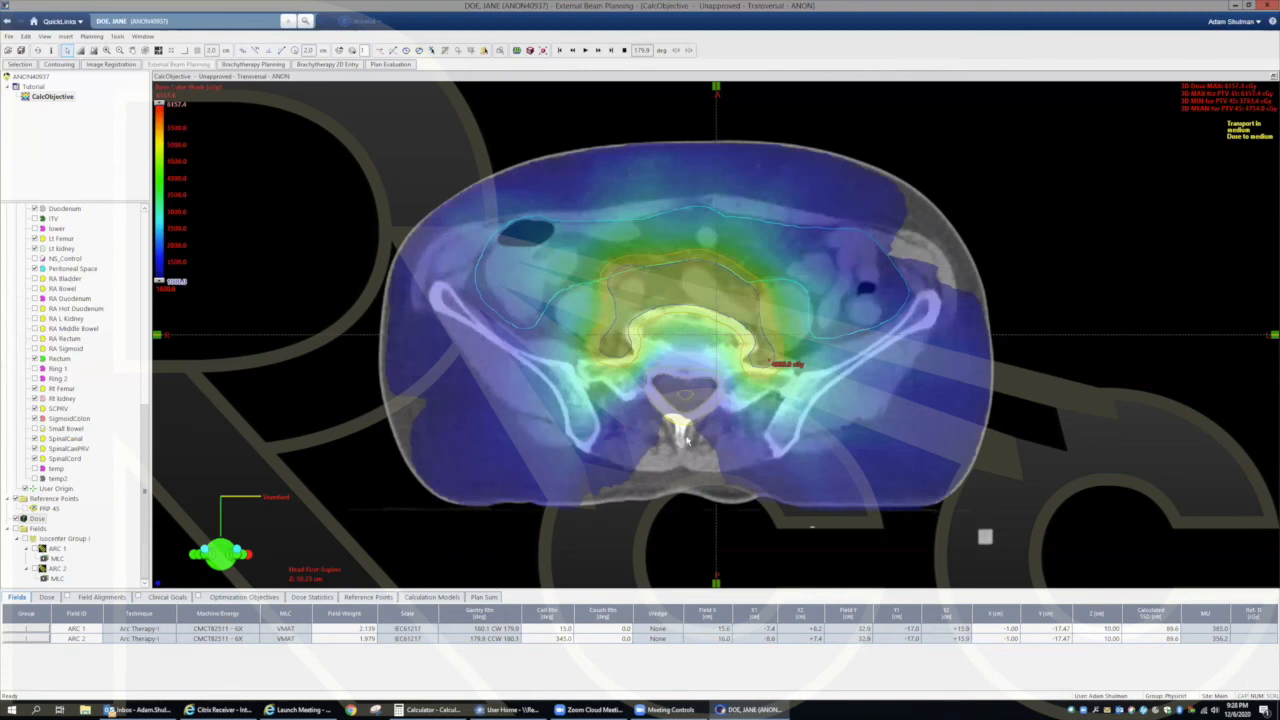
{"action": "scroll", "coordinate": [686, 437], "scroll_direction": "up", "scroll_amount": 8}
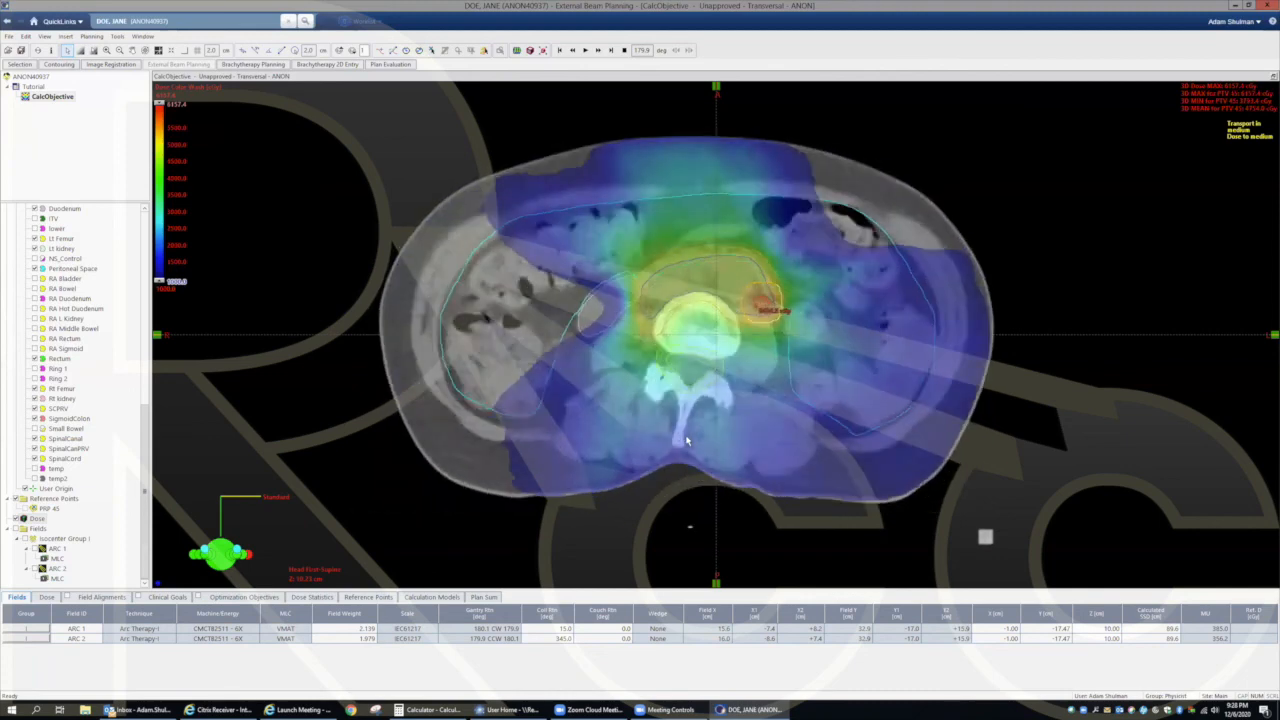
{"action": "scroll", "coordinate": [686, 440], "scroll_direction": "up", "scroll_amount": 6}
{"action": "scroll", "coordinate": [714, 427], "scroll_direction": "up", "scroll_amount": 8}
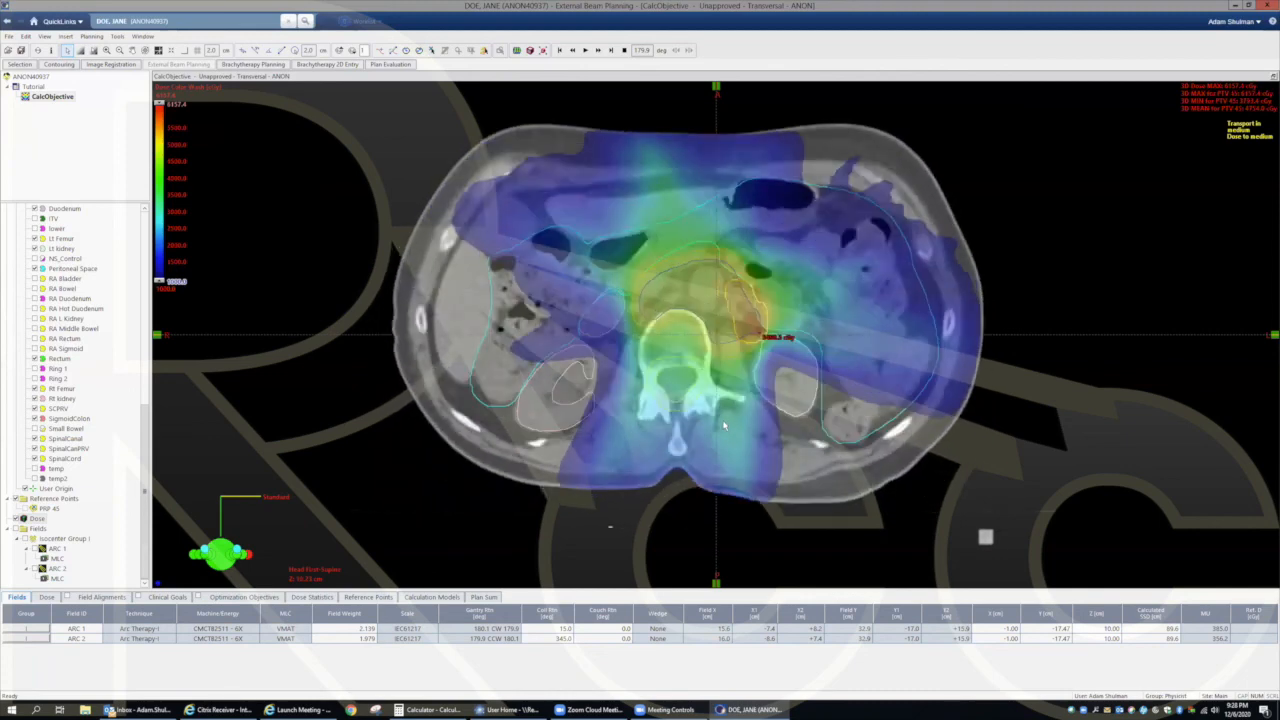
{"action": "scroll", "coordinate": [738, 429], "scroll_direction": "up", "scroll_amount": 8}
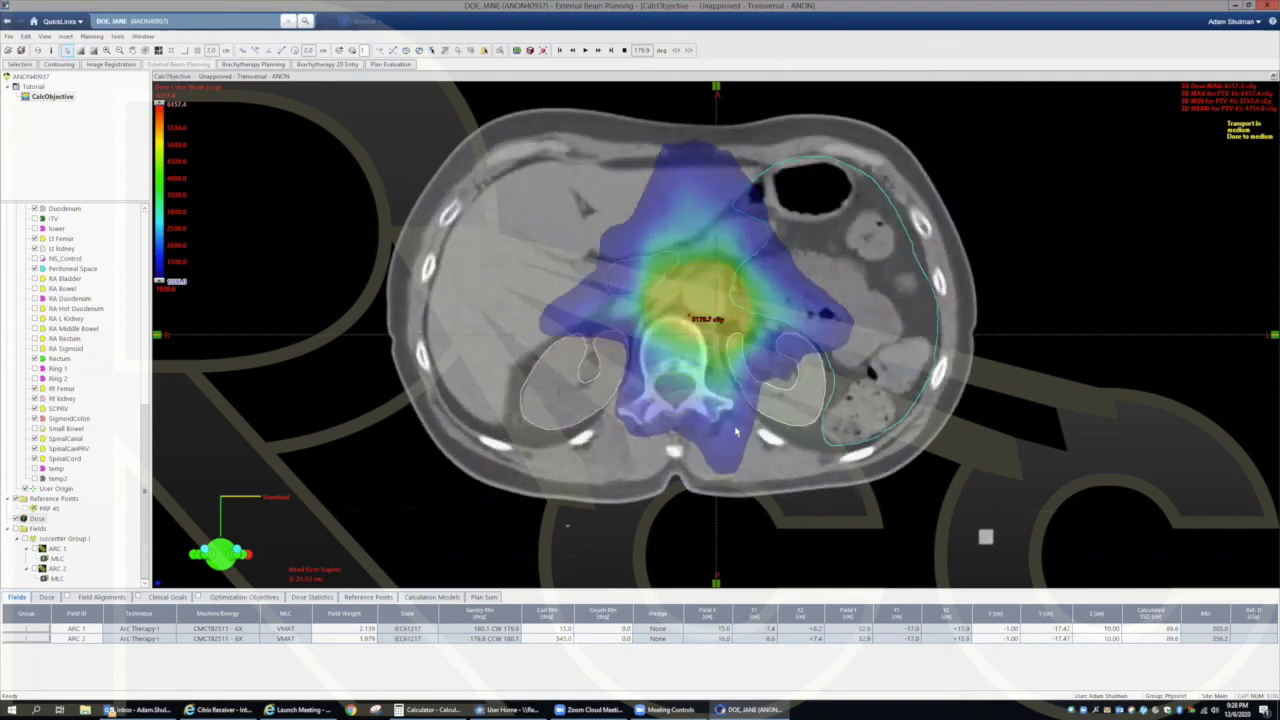
{"action": "scroll", "coordinate": [740, 428], "scroll_direction": "down", "scroll_amount": 8}
{"action": "scroll", "coordinate": [745, 410], "scroll_direction": "down", "scroll_amount": 8}
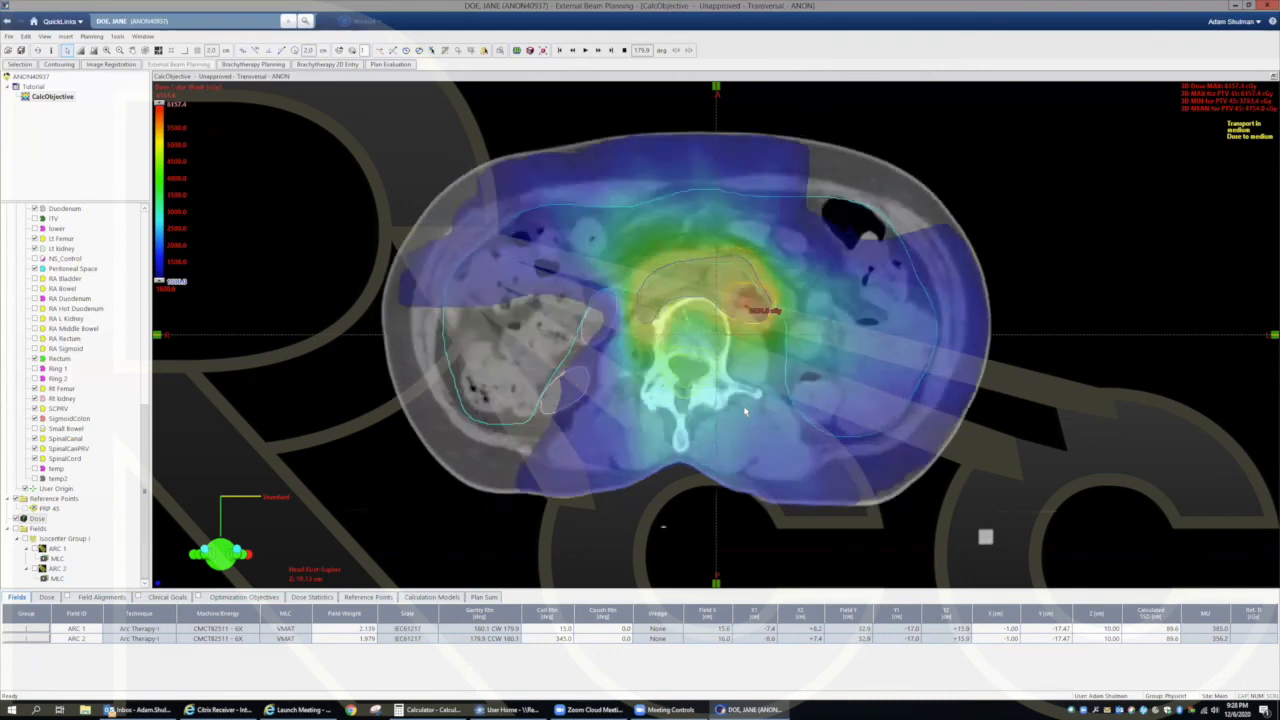
{"action": "scroll", "coordinate": [735, 381], "scroll_direction": "down", "scroll_amount": 4}
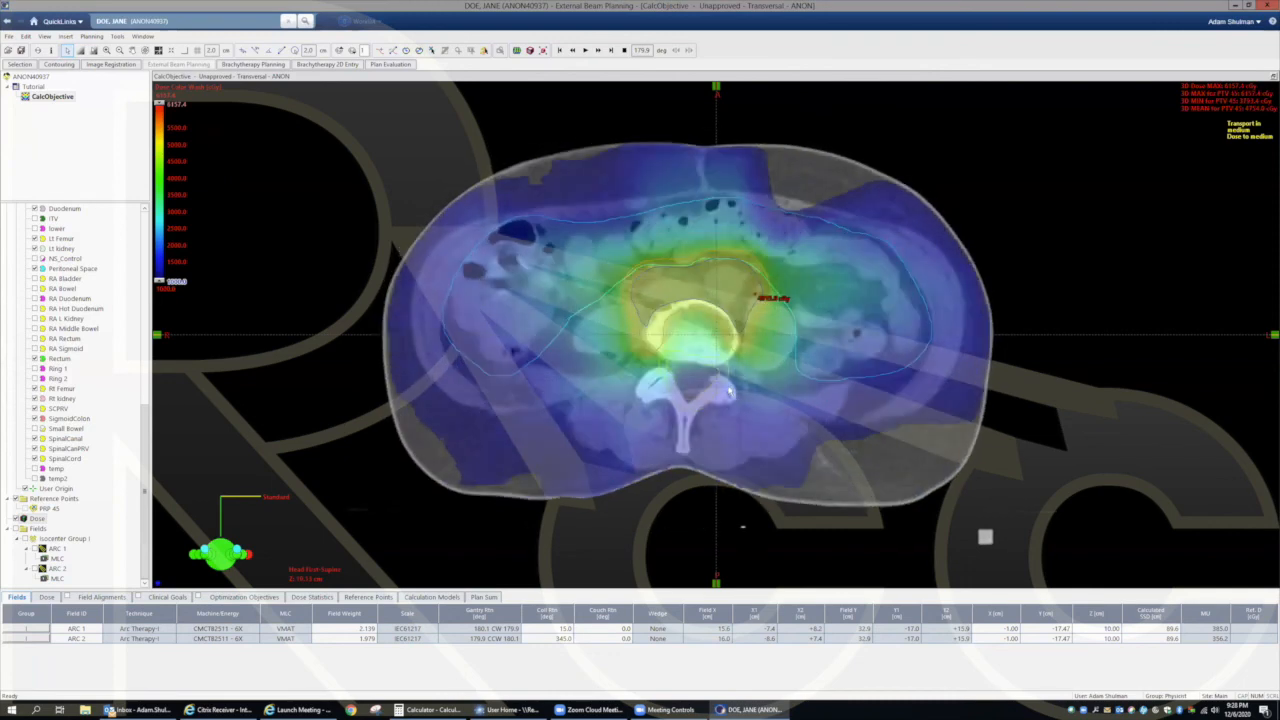
{"action": "scroll", "coordinate": [728, 393], "scroll_direction": "down", "scroll_amount": 8}
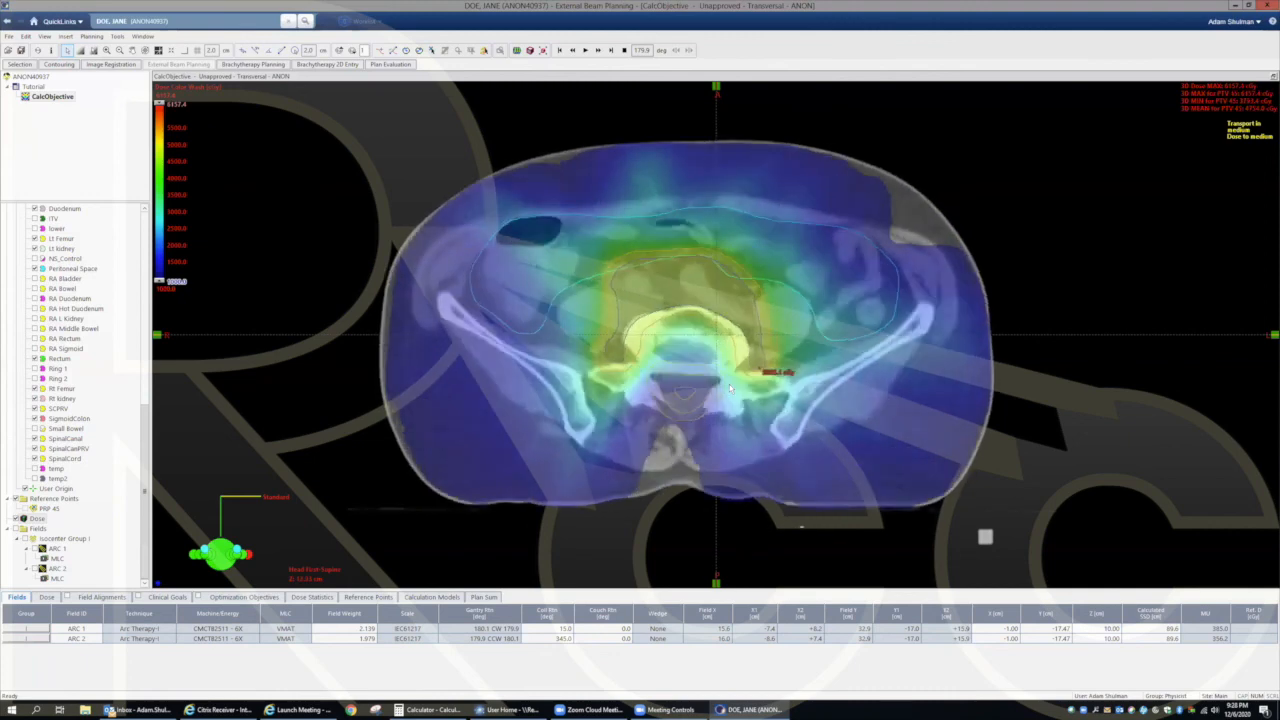
{"action": "scroll", "coordinate": [730, 388], "scroll_direction": "down", "scroll_amount": 3}
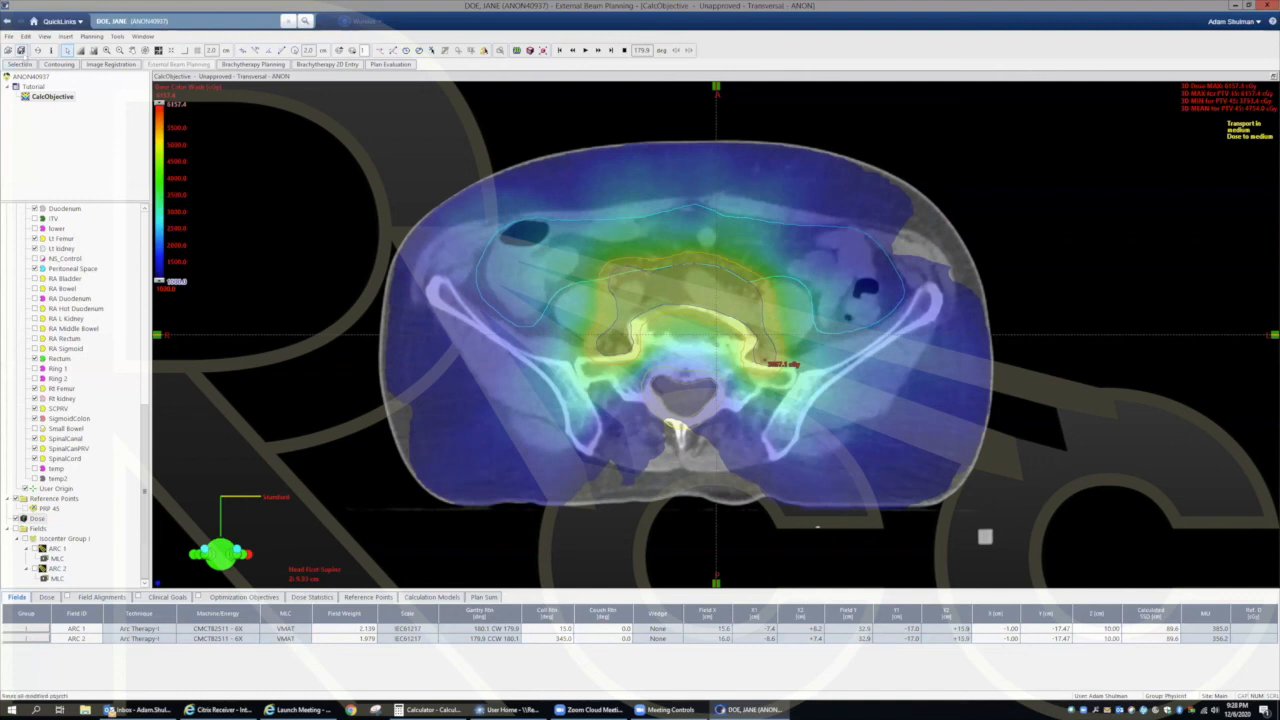
Step: Save the plan and replace the enlarged transversal slice with an enlarged dose volume histogram
{"action": "left_click", "coordinate": [21, 50]}
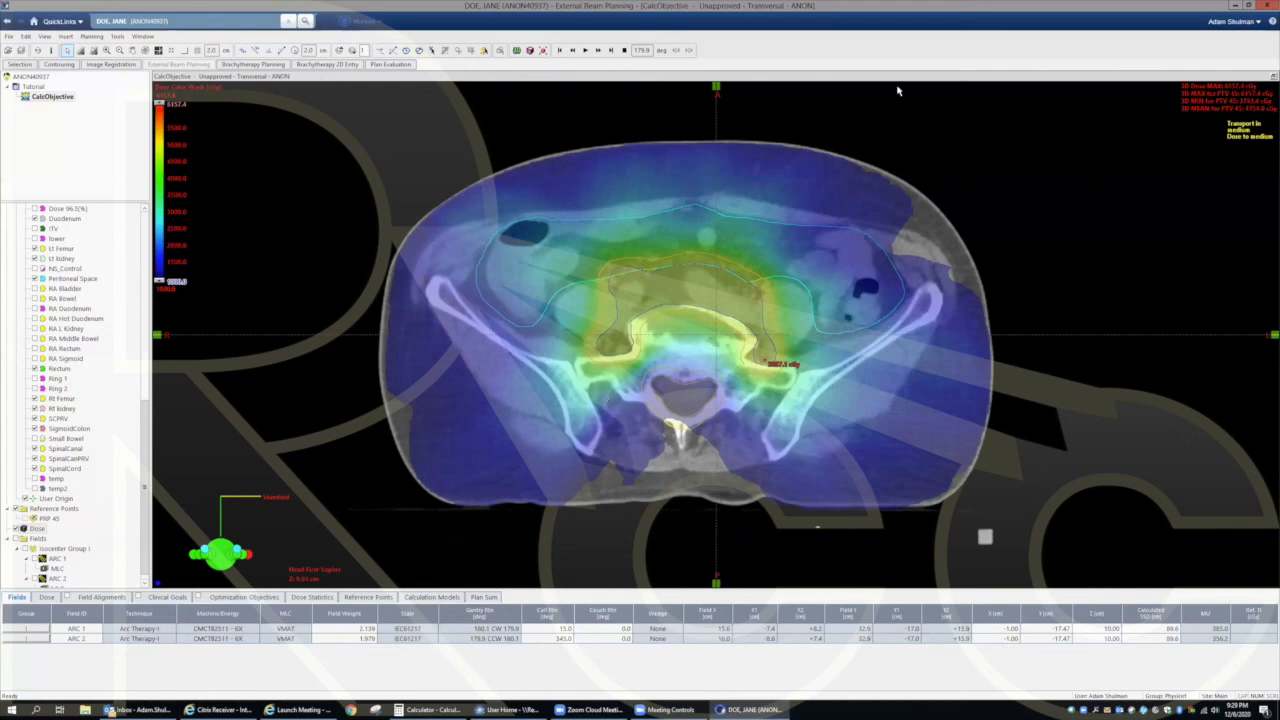
{"action": "left_click", "coordinate": [1273, 77]}
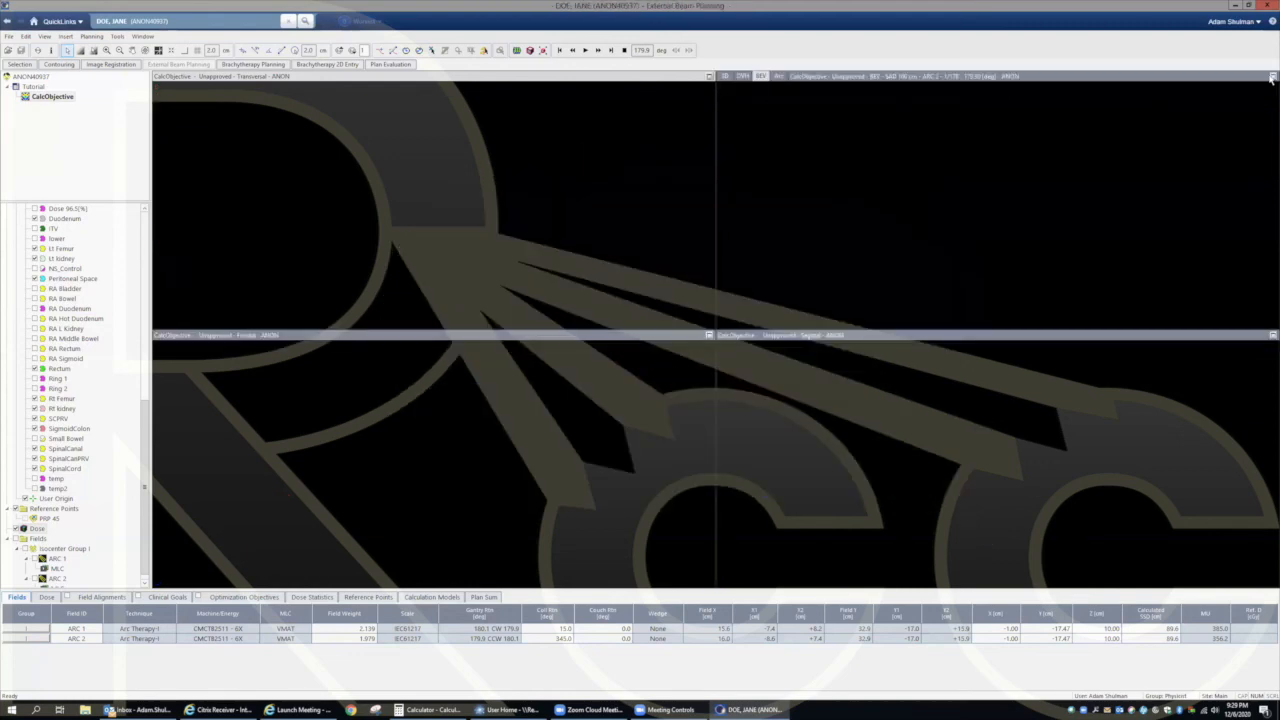
{"action": "left_click", "coordinate": [1273, 77]}
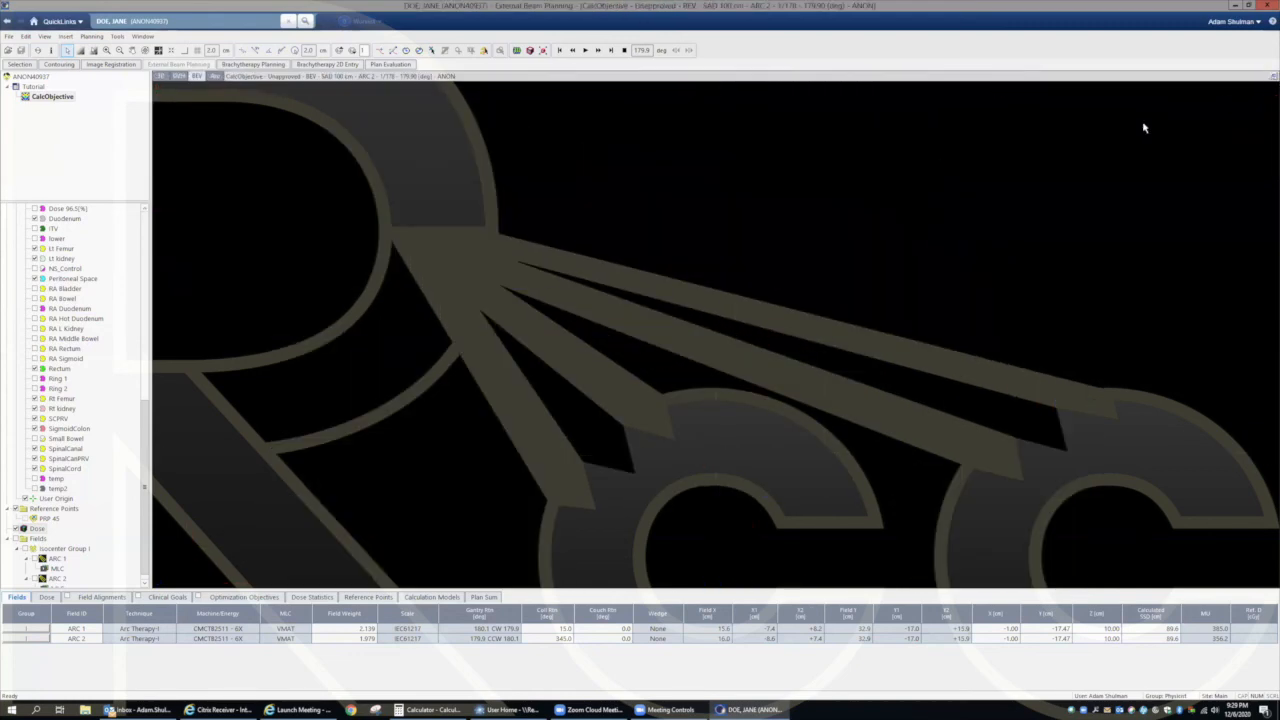
{"action": "right_click", "coordinate": [737, 240]}
{"action": "left_click", "coordinate": [760, 242]}
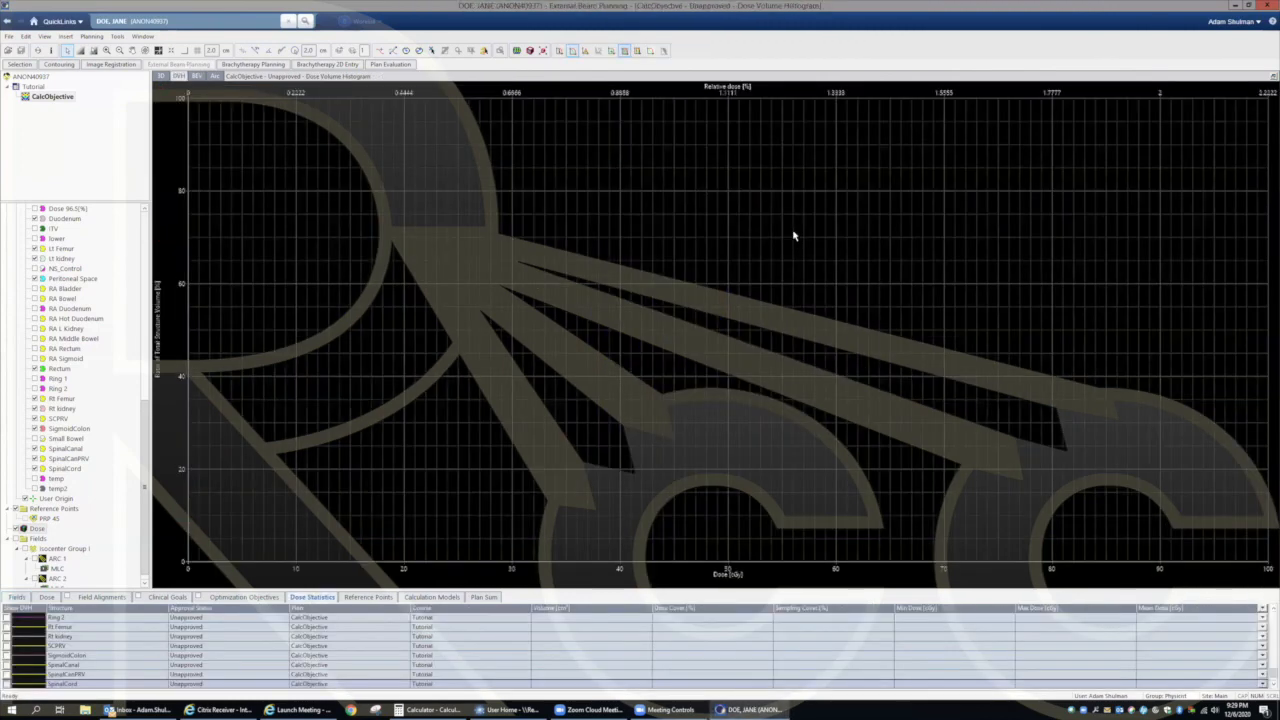
Step: Display the histogram curves of the Bonemarrow, CTV 45 and CTVPrimary structures
{"action": "left_click", "coordinate": [81, 616]}
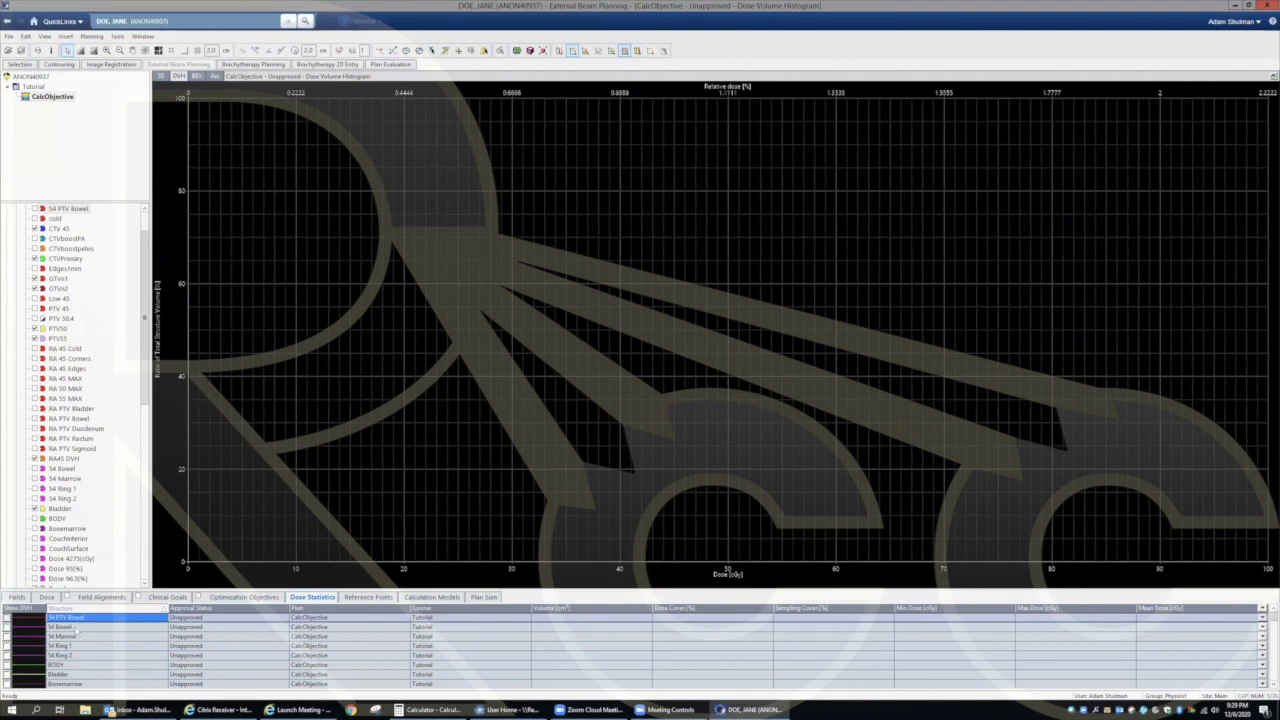
{"action": "scroll", "coordinate": [76, 655], "scroll_direction": "down", "scroll_amount": 3}
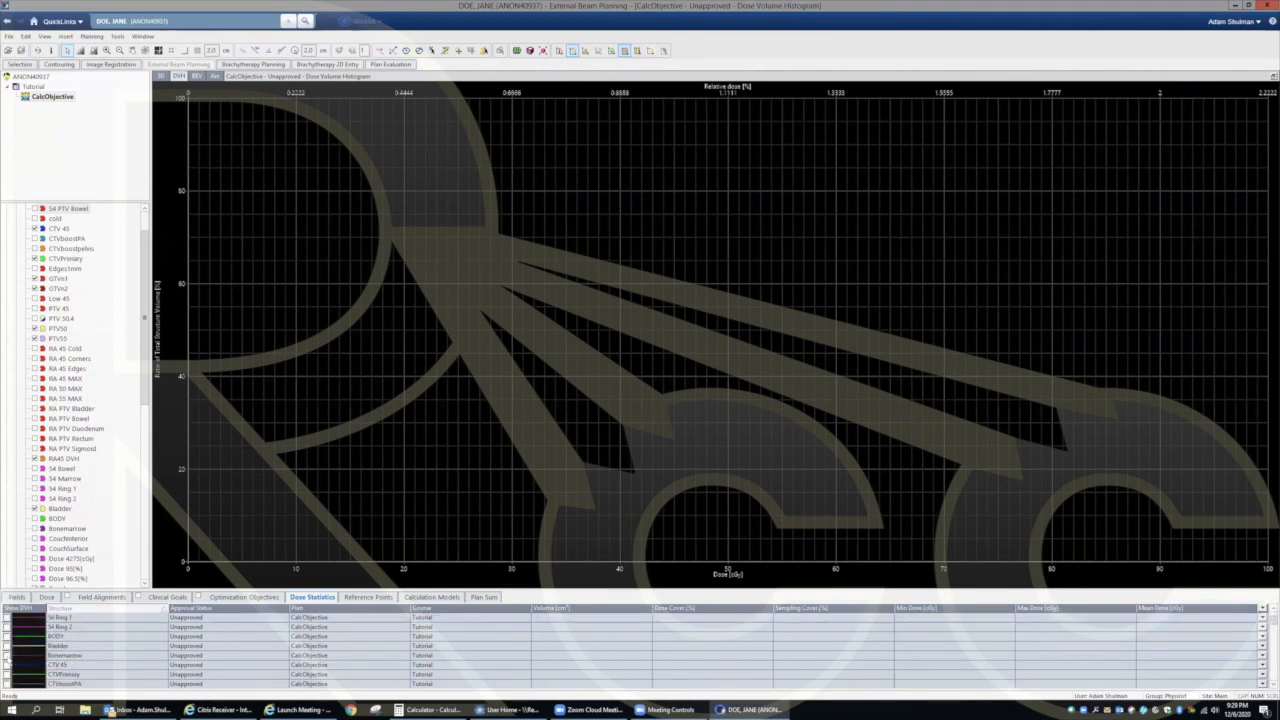
{"action": "left_click", "coordinate": [8, 656]}
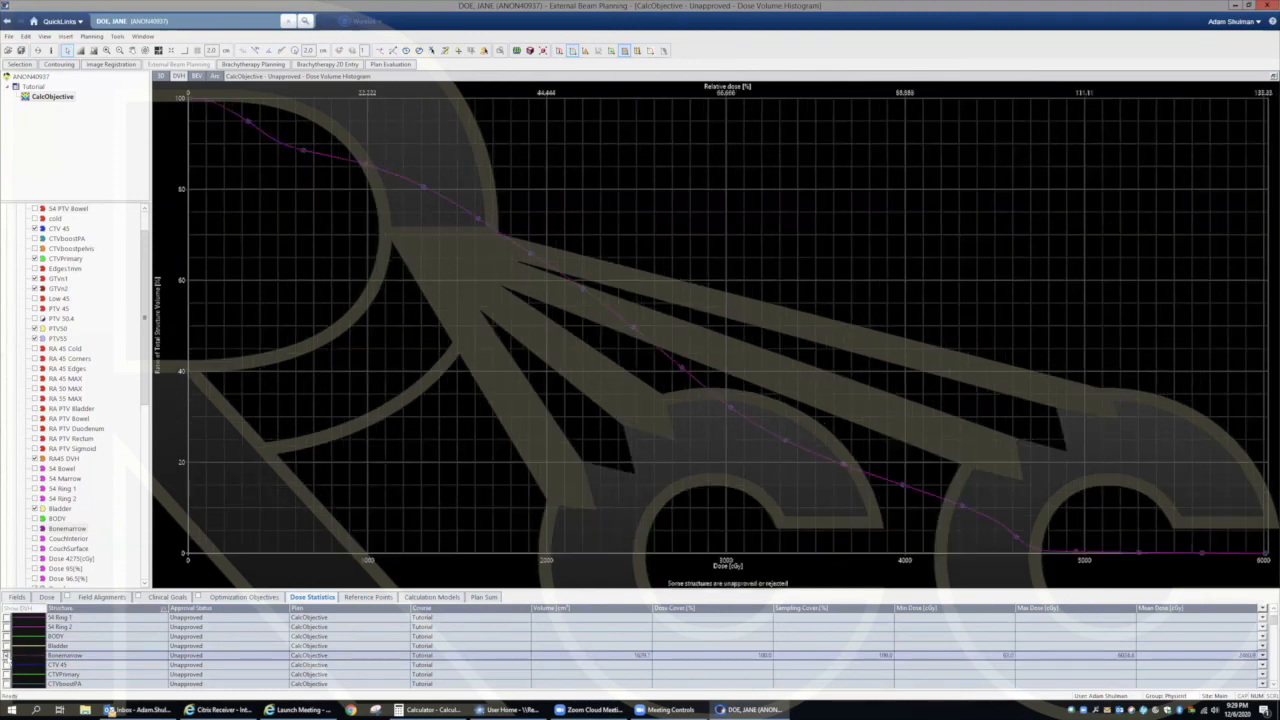
{"action": "scroll", "coordinate": [73, 657], "scroll_direction": "down", "scroll_amount": 1}
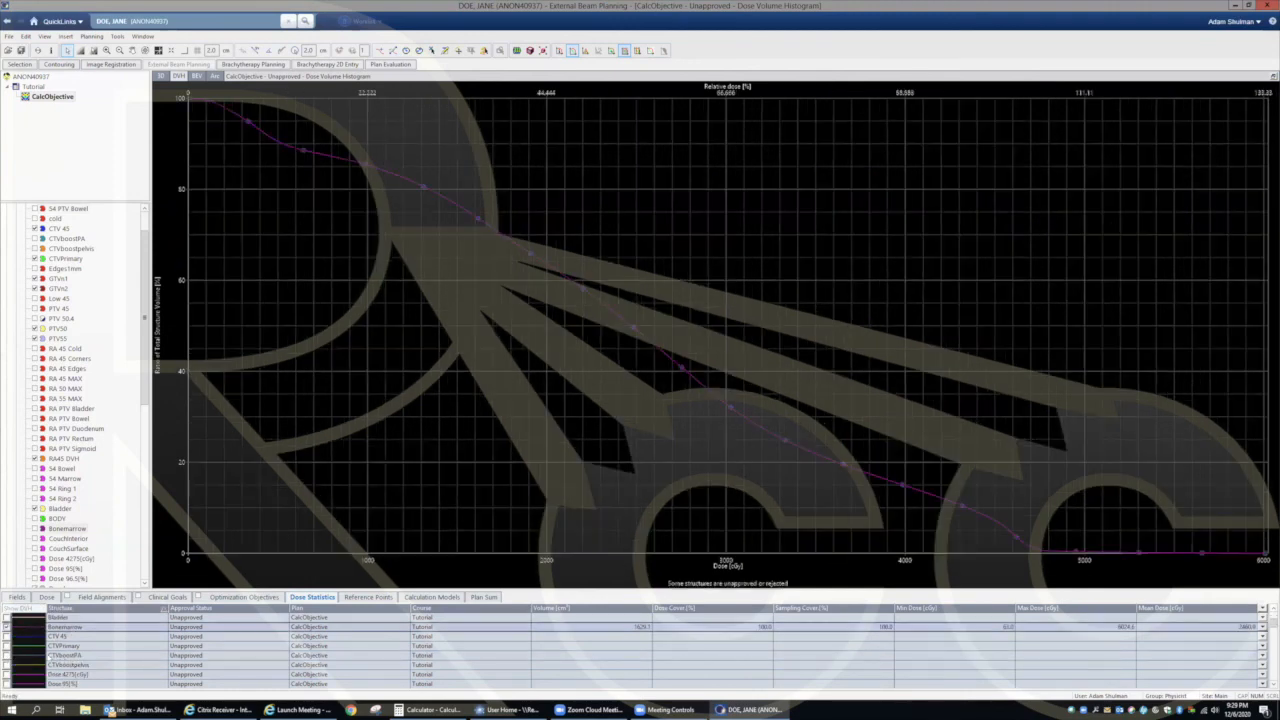
{"action": "left_click", "coordinate": [8, 636]}
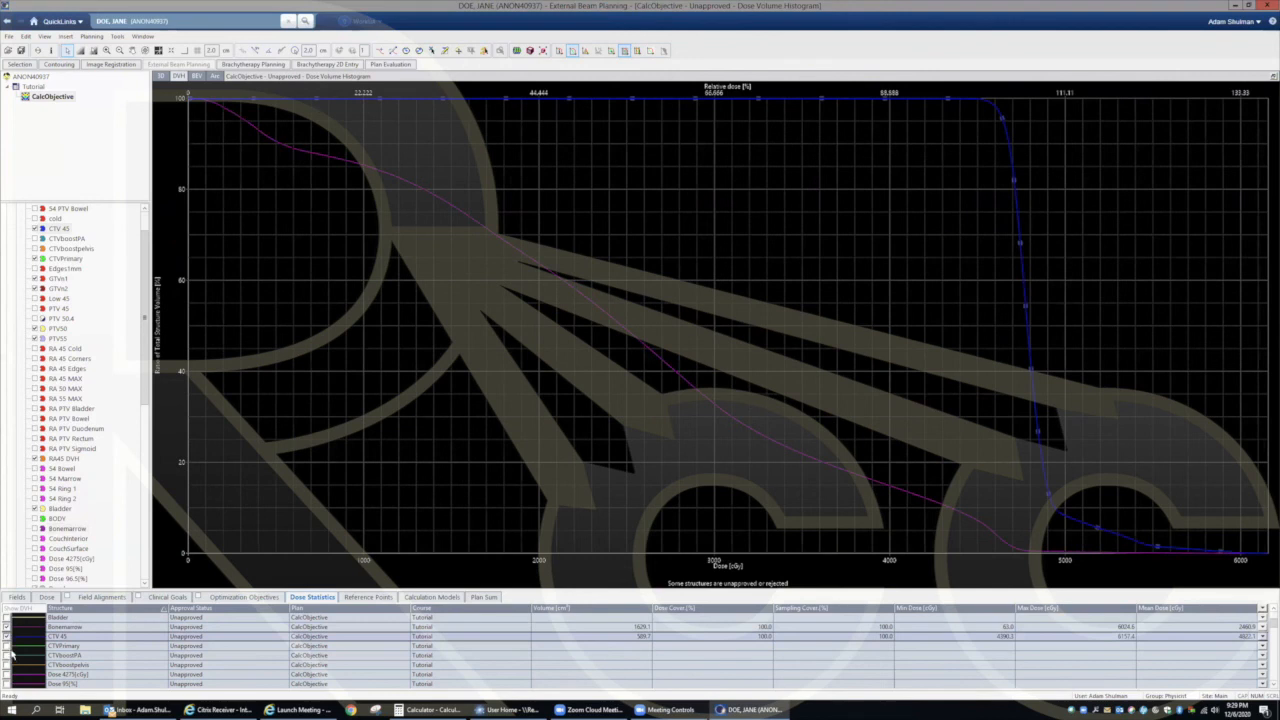
{"action": "left_click", "coordinate": [8, 646]}
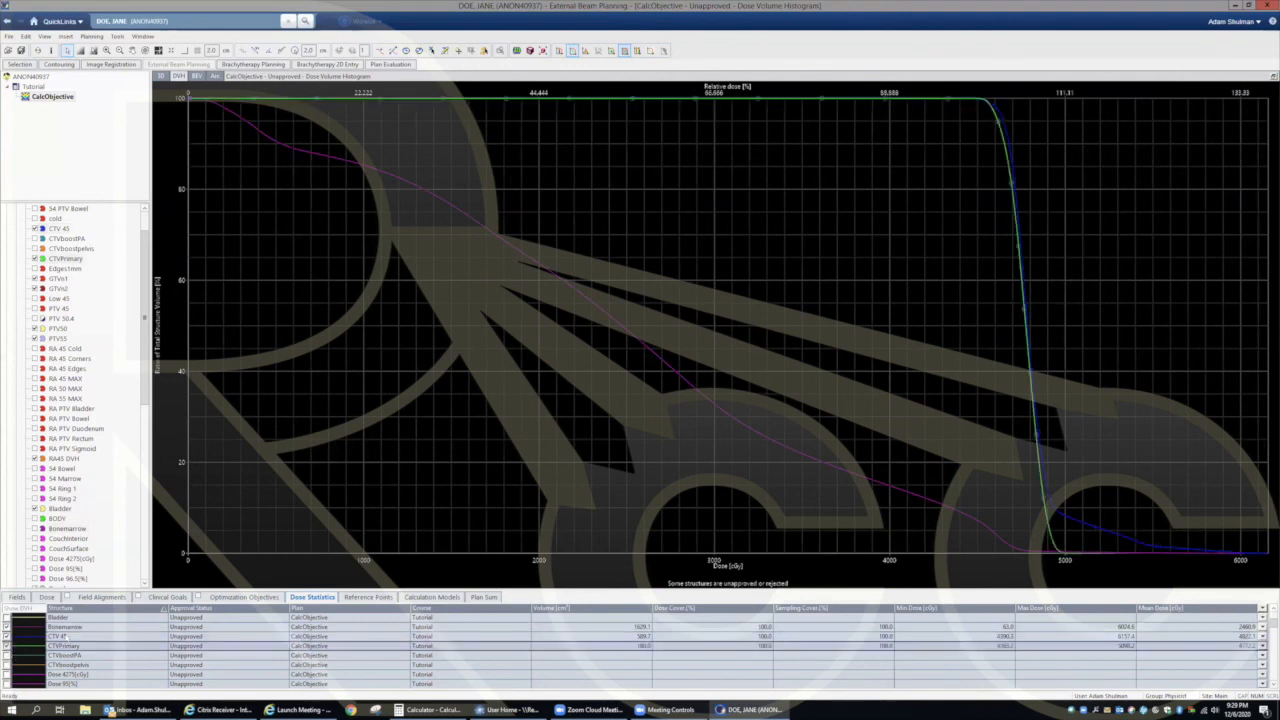
Step: Turn on the histogram's readout cursor and read the CTV coverage near the 4500 cGy dose level
{"action": "right_click", "coordinate": [835, 251]}
{"action": "left_click", "coordinate": [870, 373]}
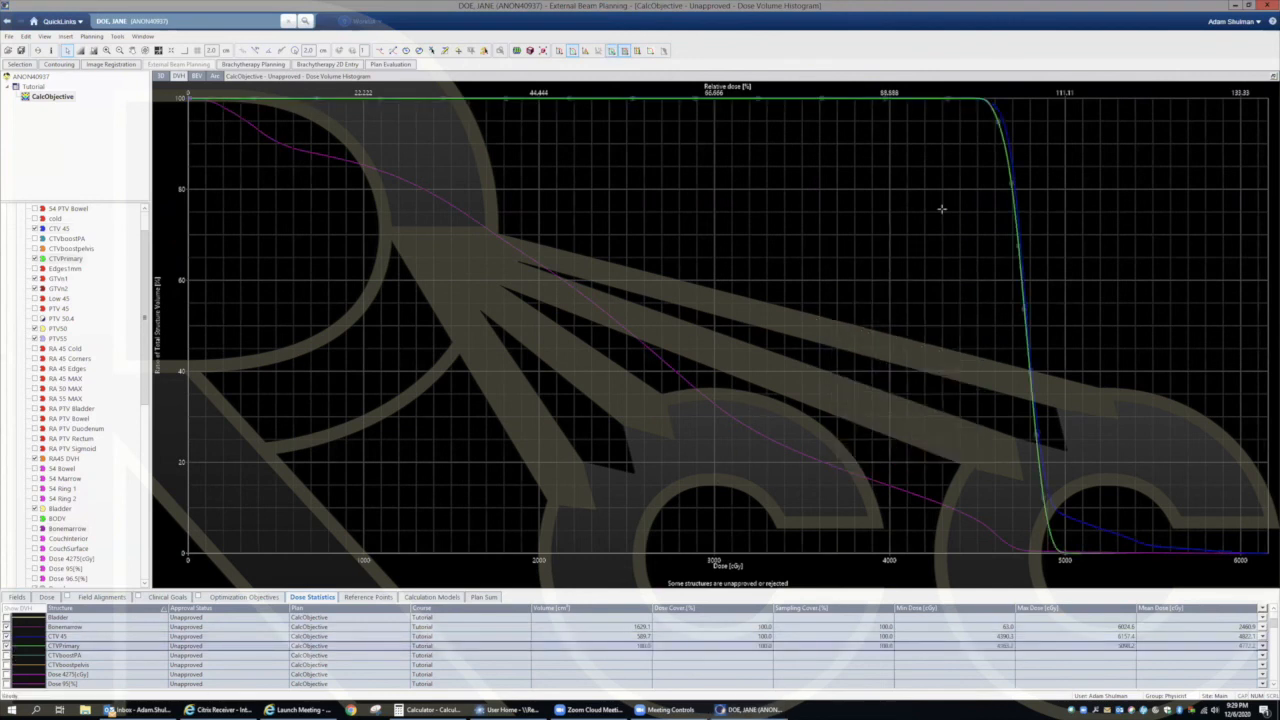
{"action": "mouse_move", "coordinate": [984, 97]}
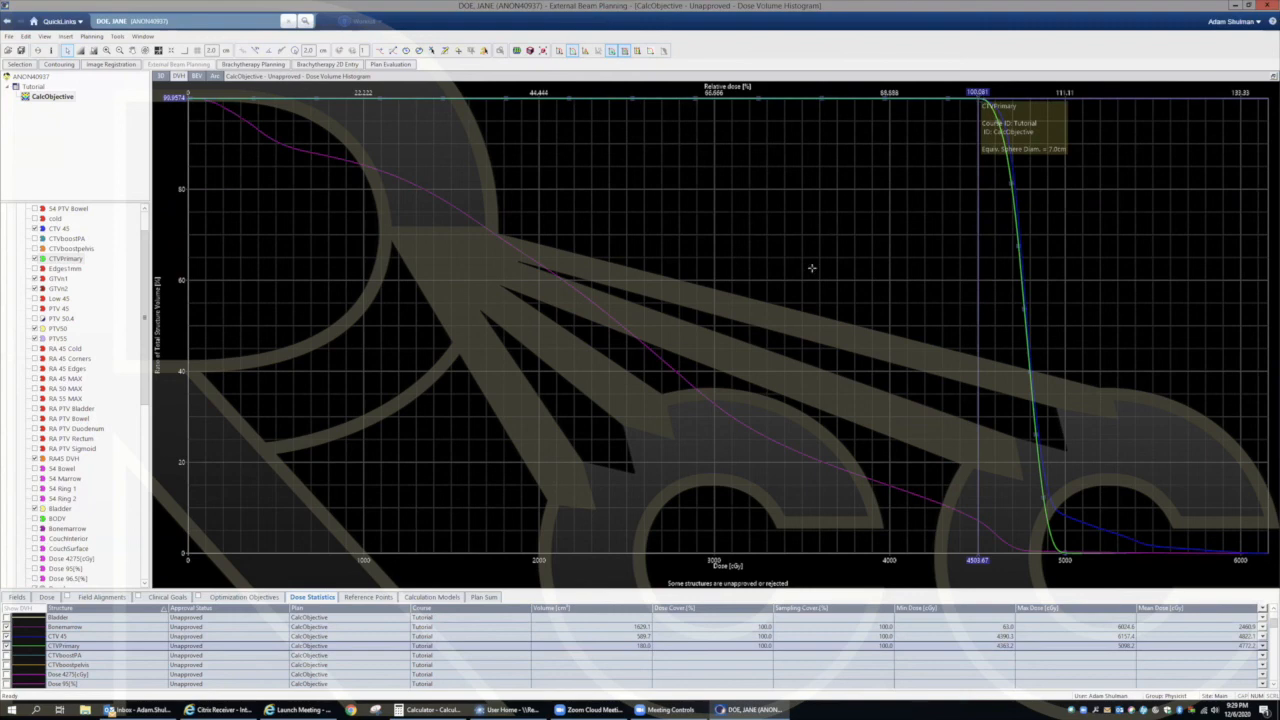
Step: Hide the CTV 45 and CTVPrimary curves and inspect the Bonemarrow and Bladder curves one at a time, hiding each after reading it
{"action": "left_click", "coordinate": [7, 637]}
{"action": "left_click", "coordinate": [7, 646]}
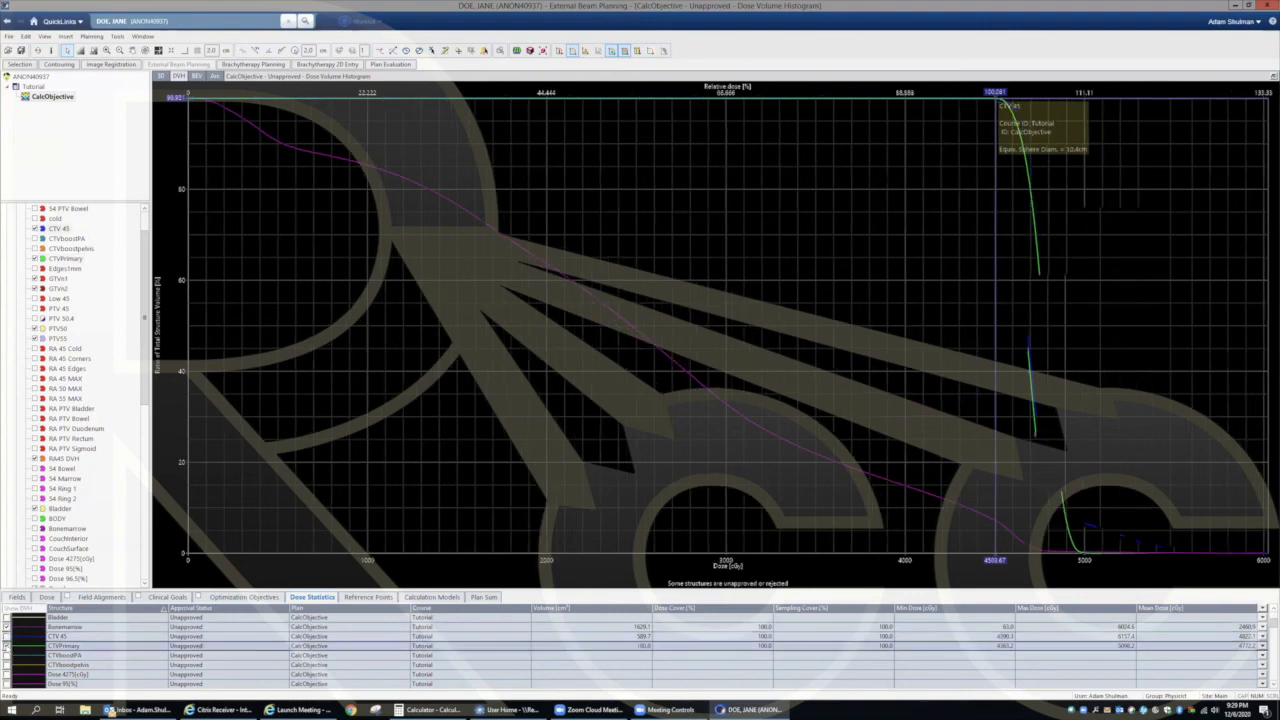
{"action": "left_click", "coordinate": [7, 627]}
{"action": "left_click", "coordinate": [7, 617]}
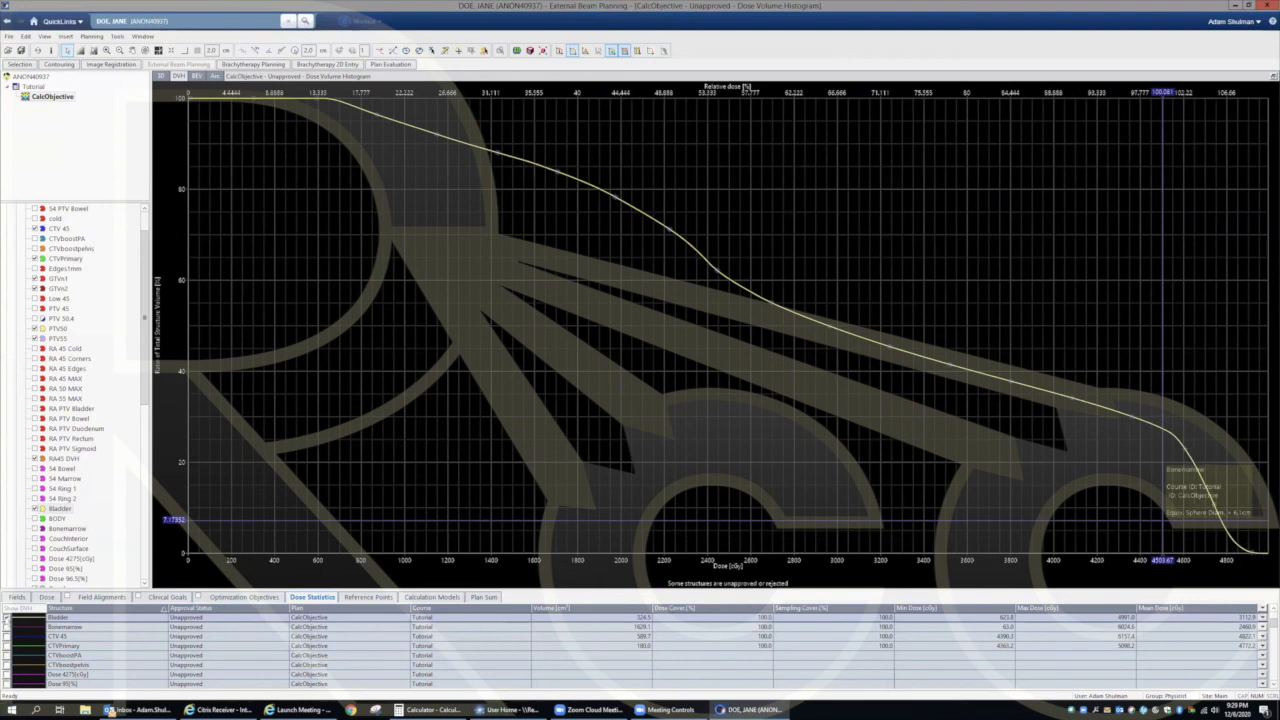
{"action": "left_click", "coordinate": [6, 619]}
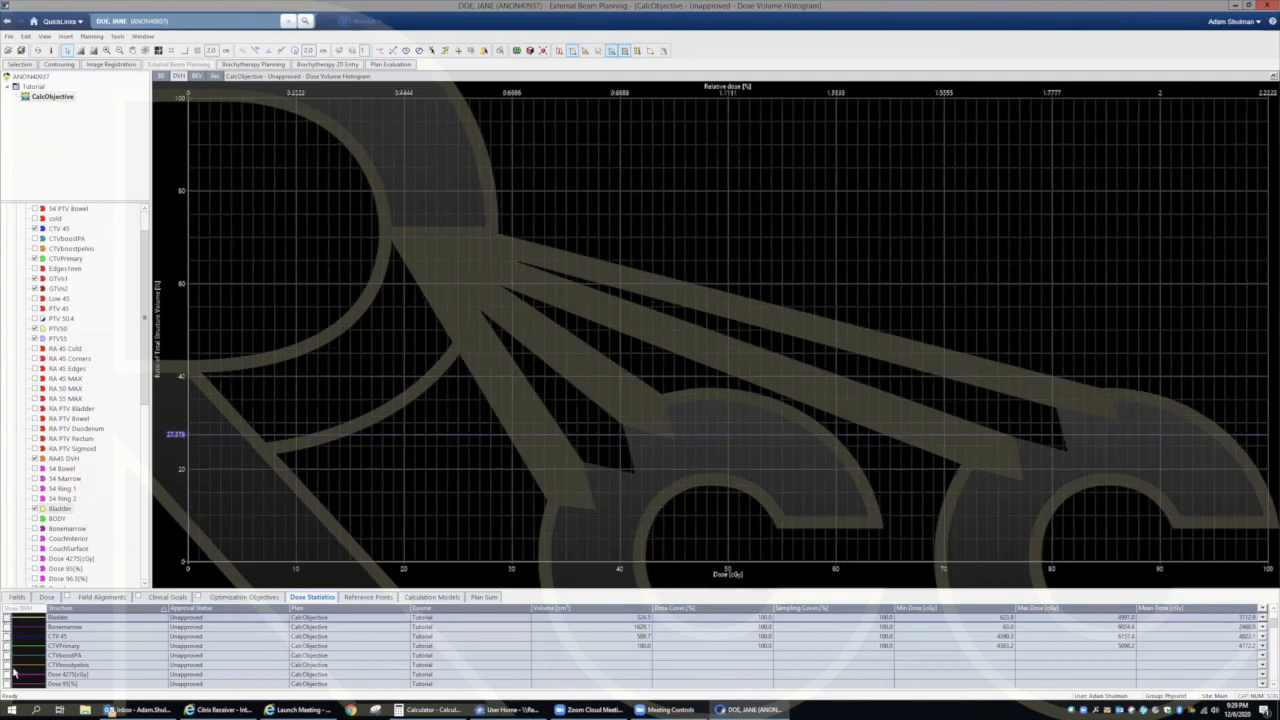
Step: Inspect the GTVn1 and GTVn2 curves with the readout cursor where their coverage begins to drop, and hide both
{"action": "scroll", "coordinate": [7, 648], "scroll_direction": "down", "scroll_amount": 3}
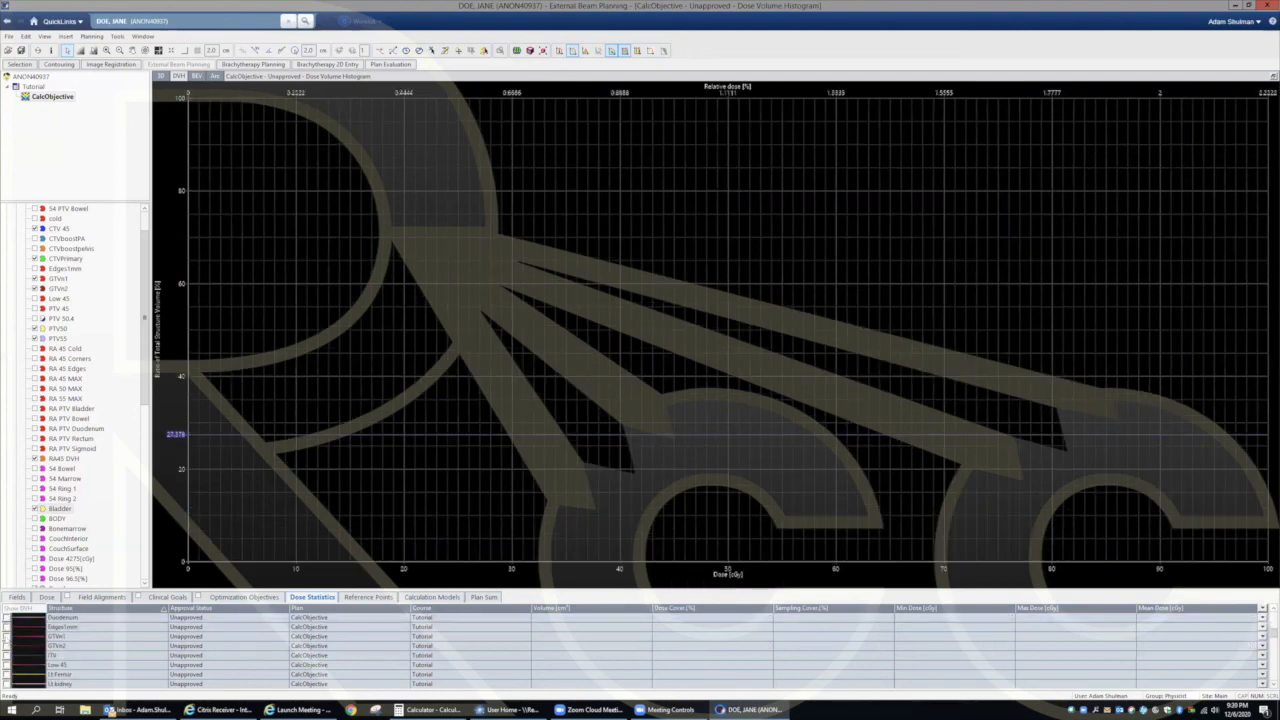
{"action": "left_click", "coordinate": [7, 636]}
{"action": "left_click", "coordinate": [7, 645]}
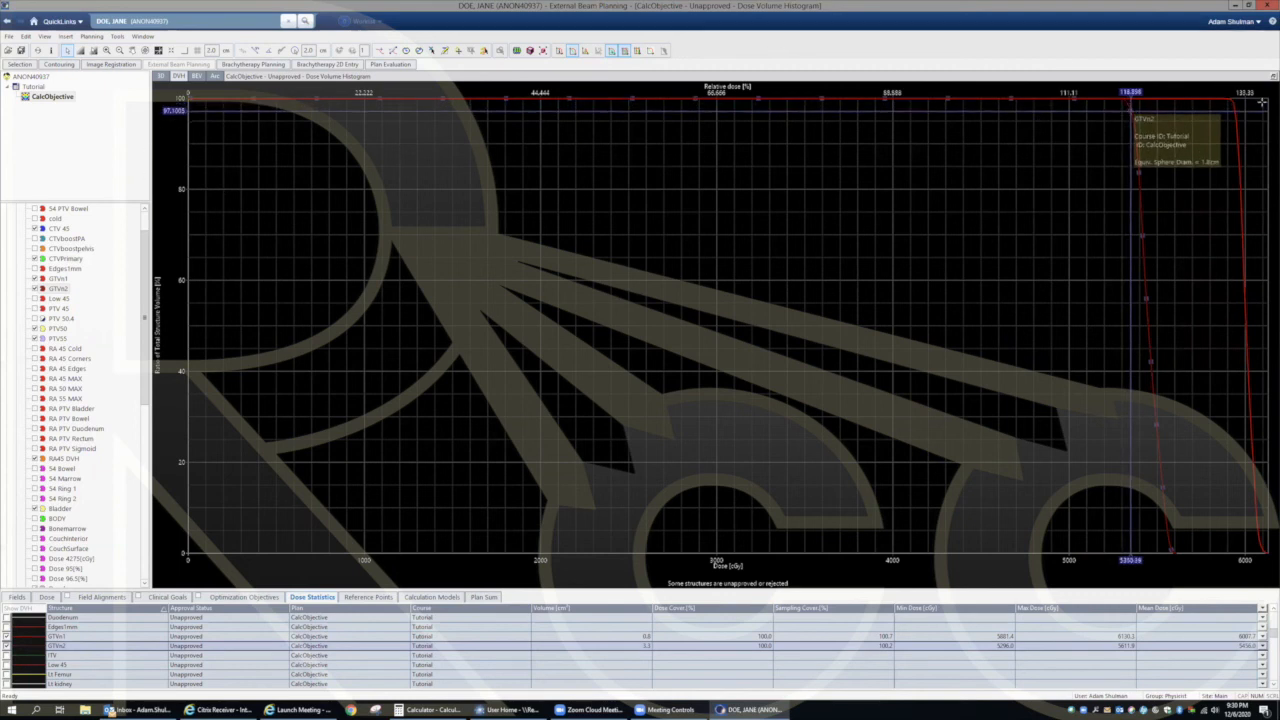
{"action": "left_click", "coordinate": [1232, 97]}
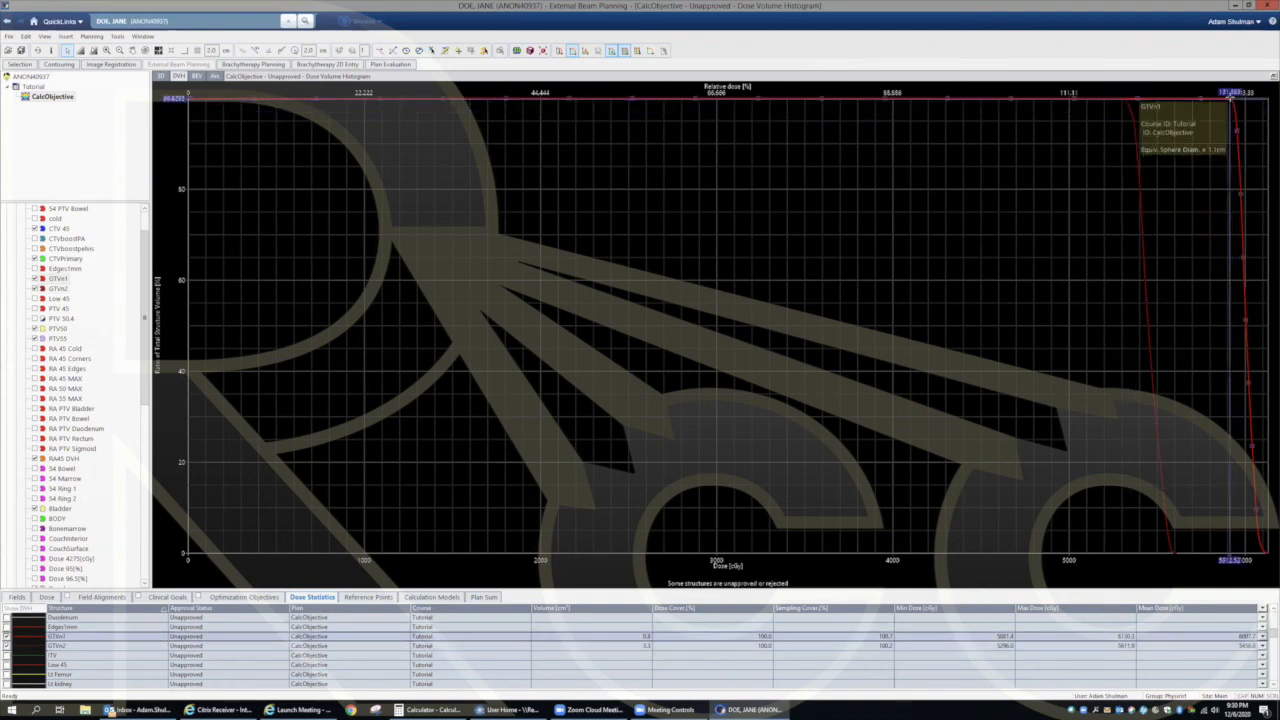
{"action": "left_click", "coordinate": [7, 636]}
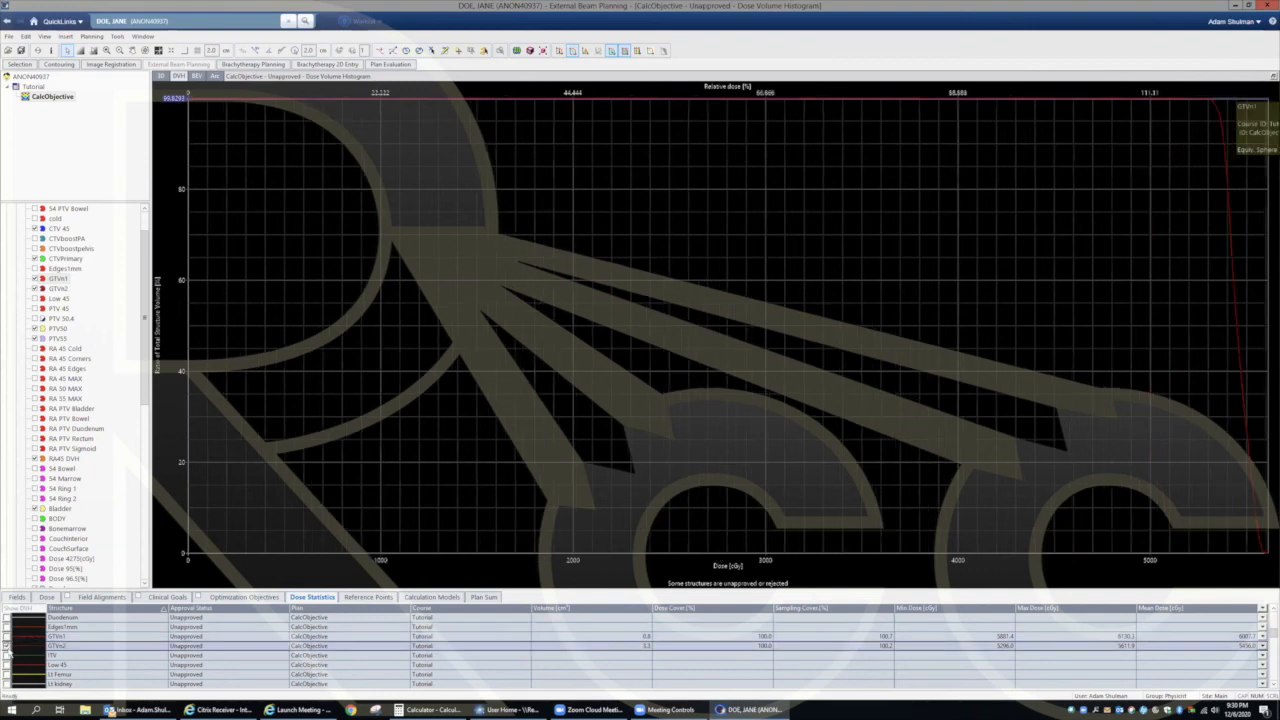
{"action": "left_click", "coordinate": [7, 646]}
{"action": "scroll", "coordinate": [89, 660], "scroll_direction": "down", "scroll_amount": 1}
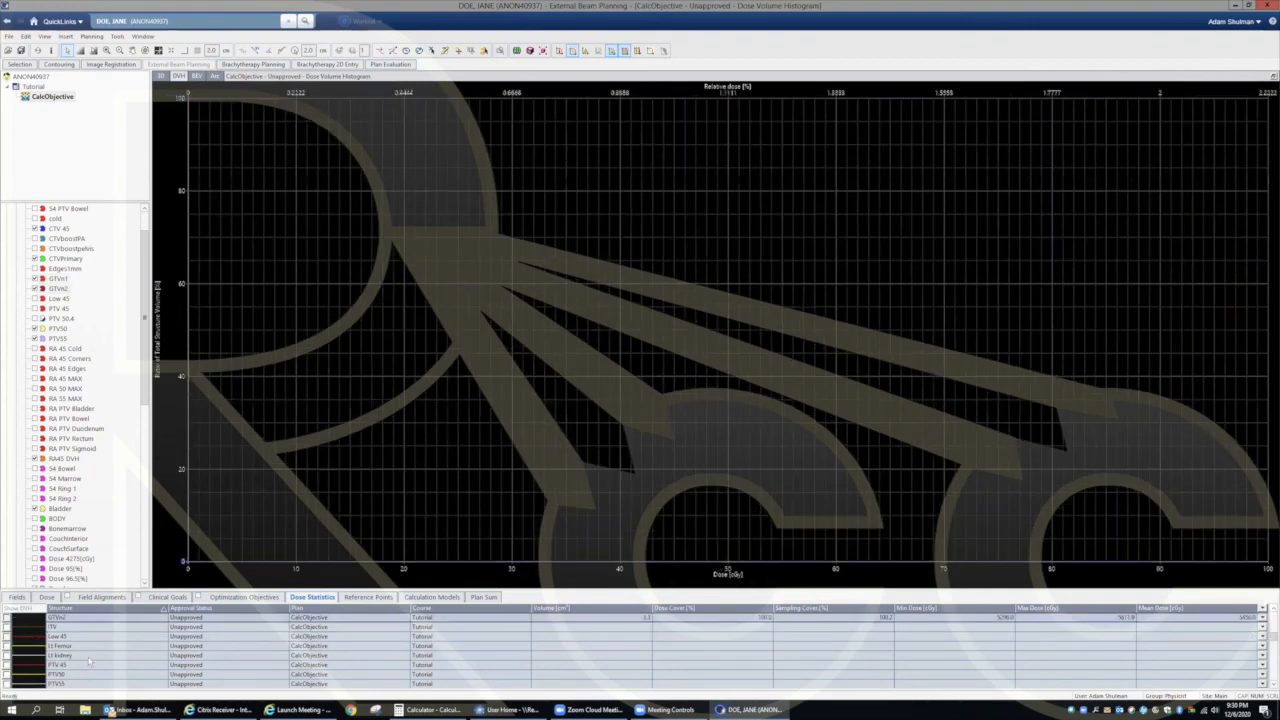
Step: Inspect the Lt kidney curve and the PTV 45 dose statistics, hiding each structure's curve after viewing it
{"action": "left_click", "coordinate": [7, 655]}
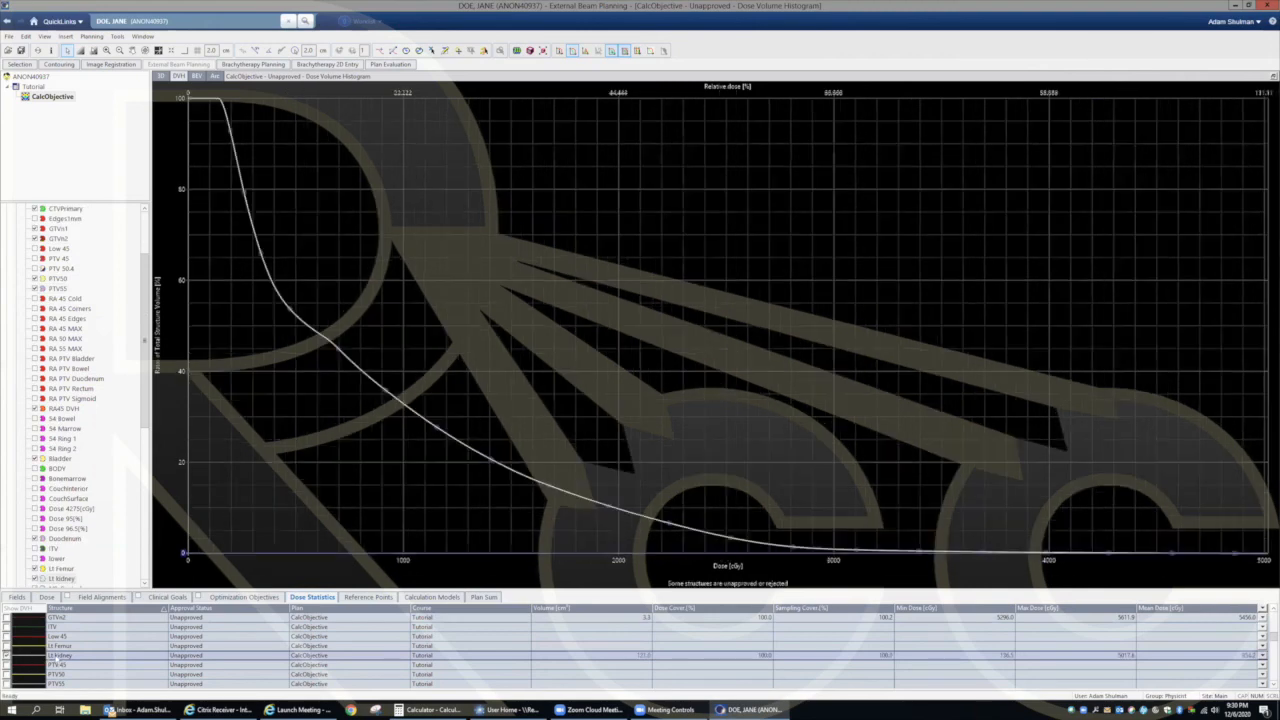
{"action": "left_click", "coordinate": [60, 656]}
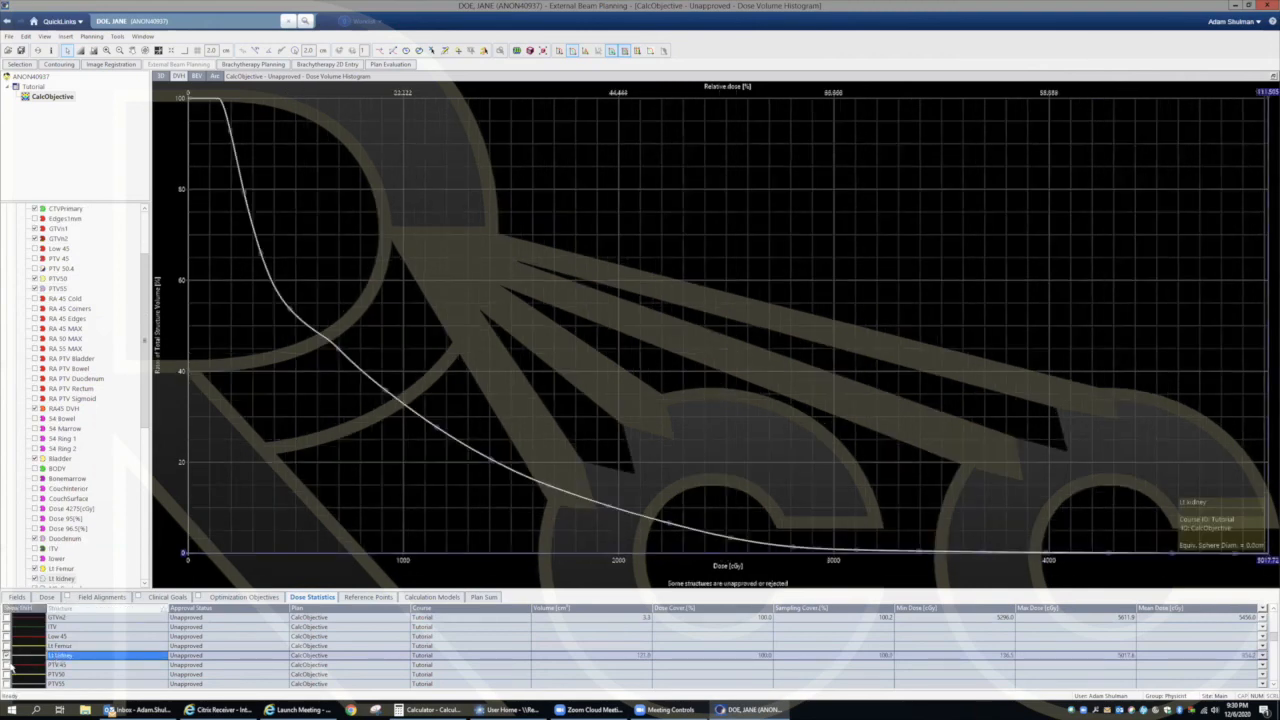
{"action": "left_click", "coordinate": [7, 656]}
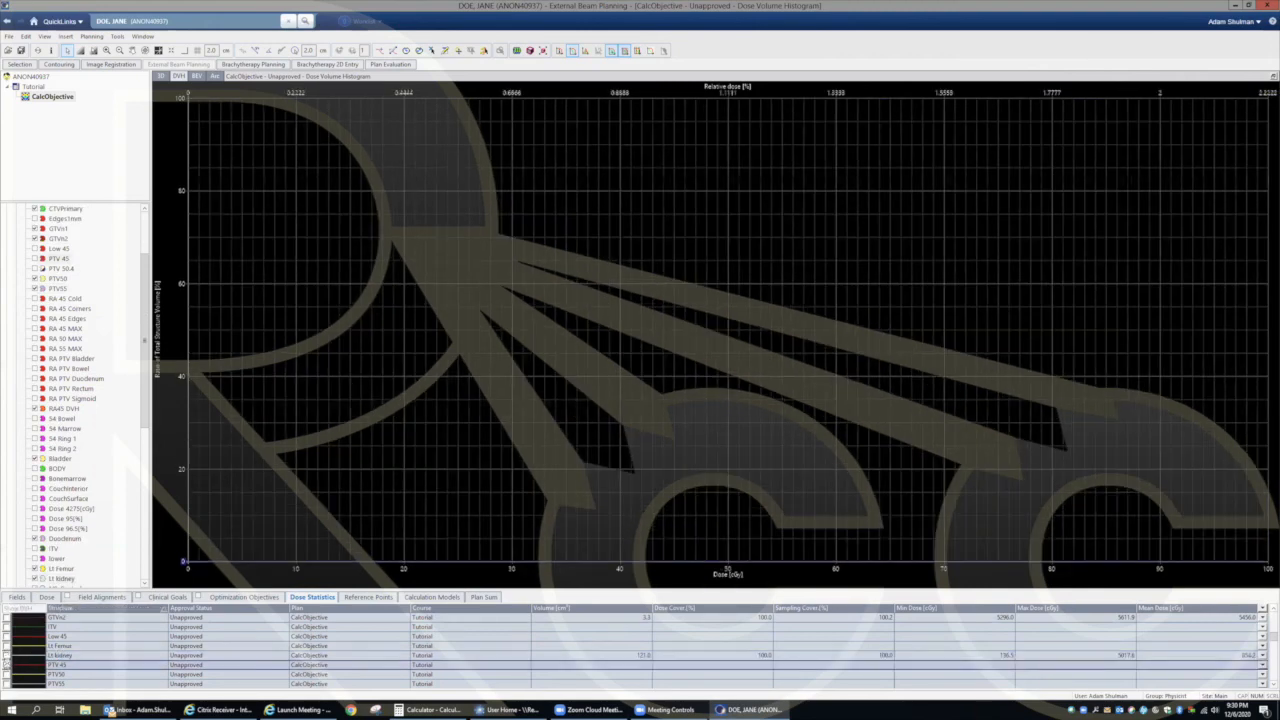
{"action": "left_click", "coordinate": [7, 665]}
{"action": "left_click", "coordinate": [7, 665]}
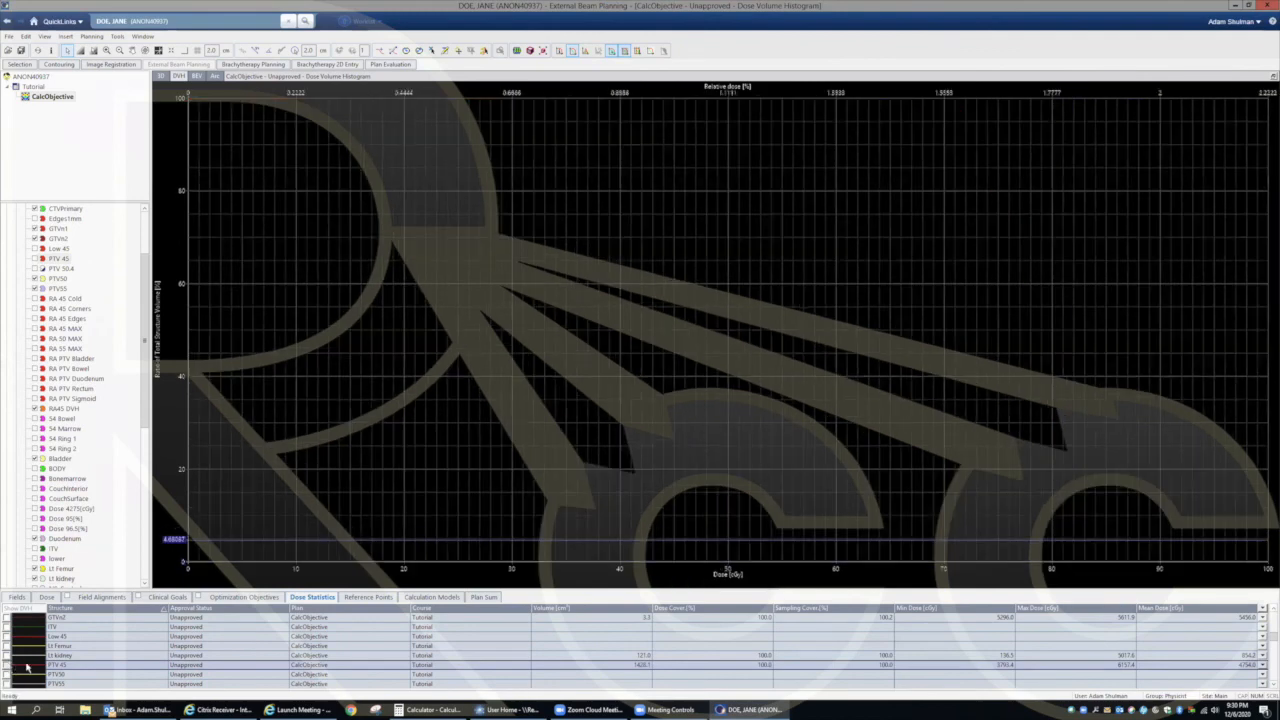
Step: Display the PTV50 and PTV55 curves, read each one's coverage near the 95% volume level with the readout cursor, and hide both
{"action": "left_click", "coordinate": [7, 674]}
{"action": "left_click", "coordinate": [7, 684]}
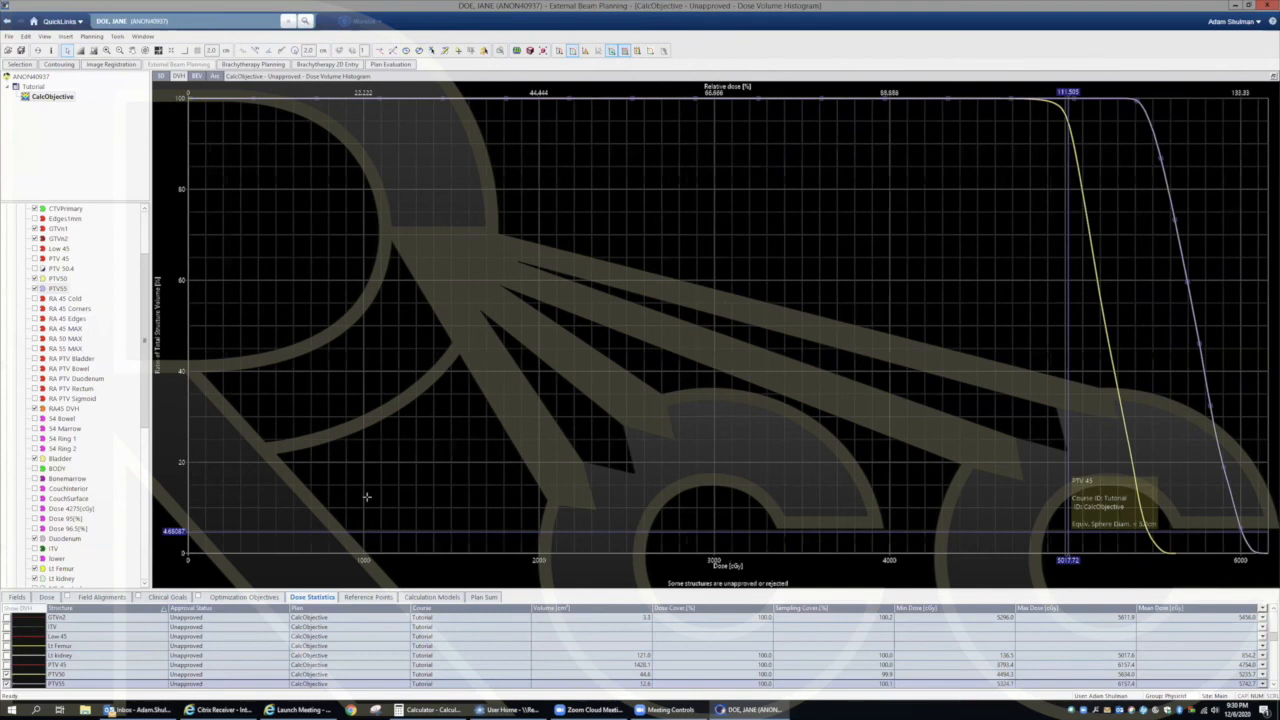
{"action": "left_click", "coordinate": [1066, 116]}
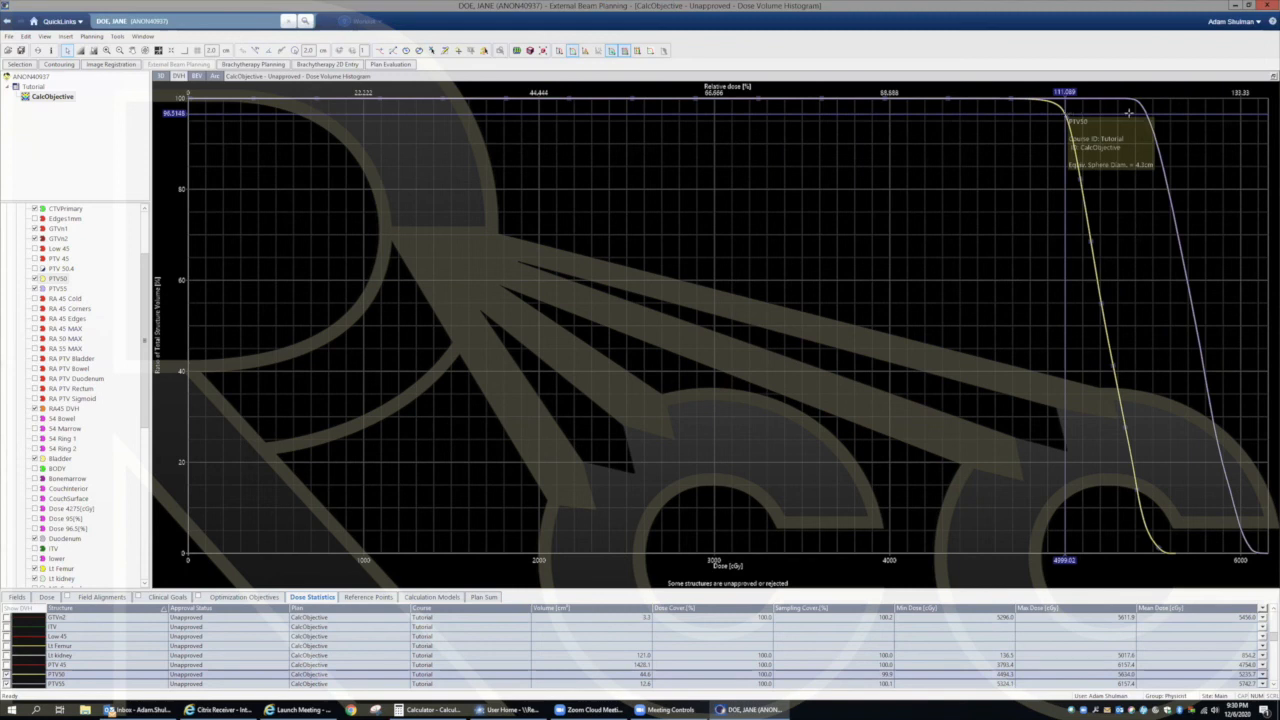
{"action": "left_click", "coordinate": [1147, 117]}
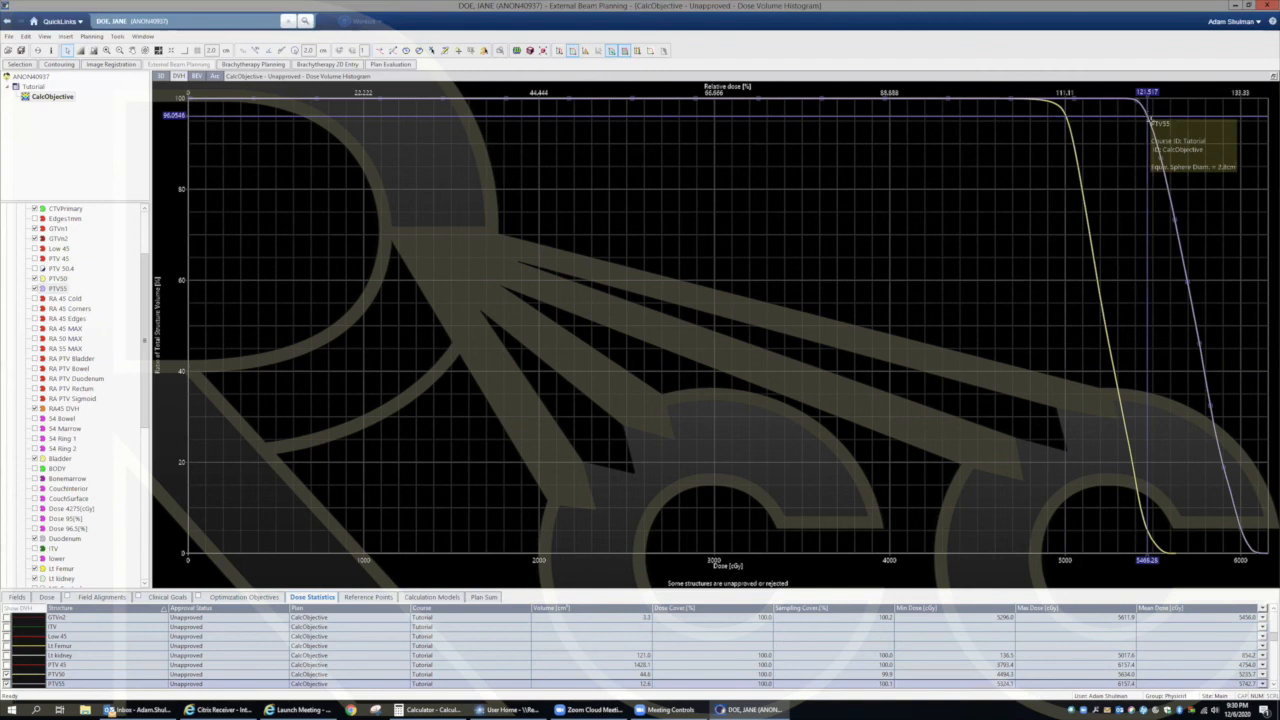
{"action": "left_click_drag", "start_coordinate": [1148, 118], "coordinate": [1150, 124]}
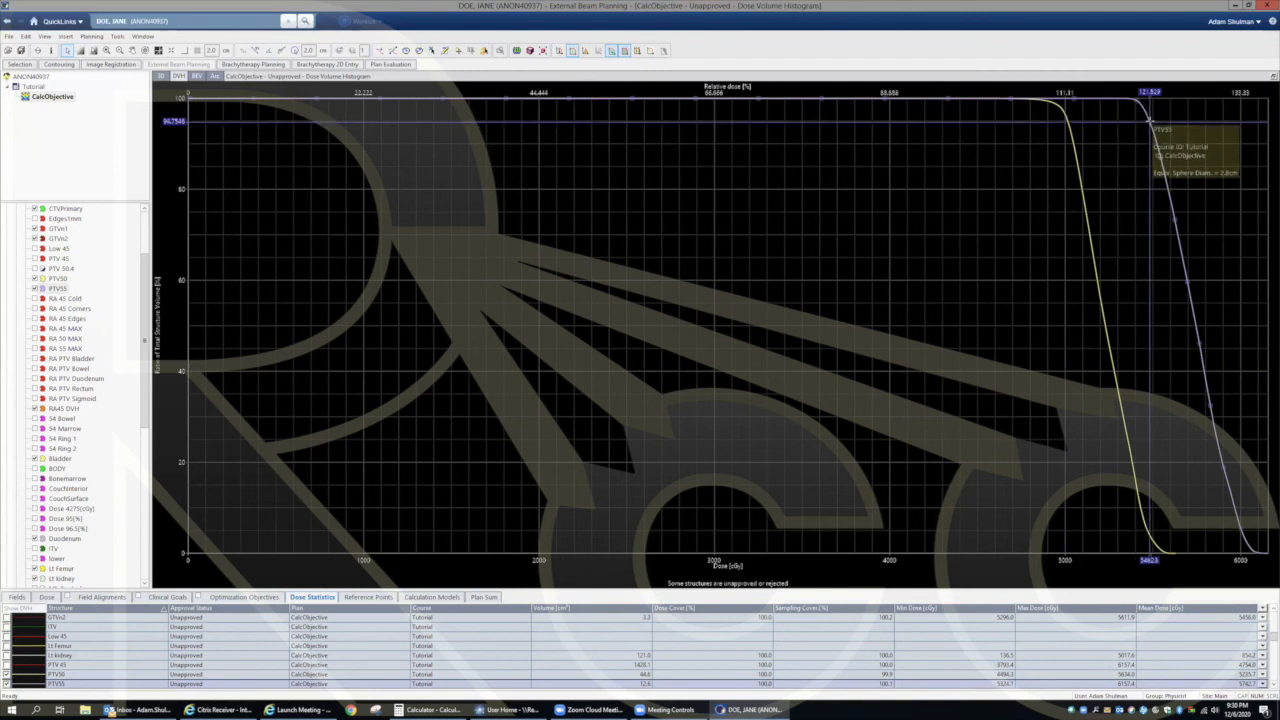
{"action": "left_click_drag", "start_coordinate": [1149, 120], "coordinate": [1152, 127]}
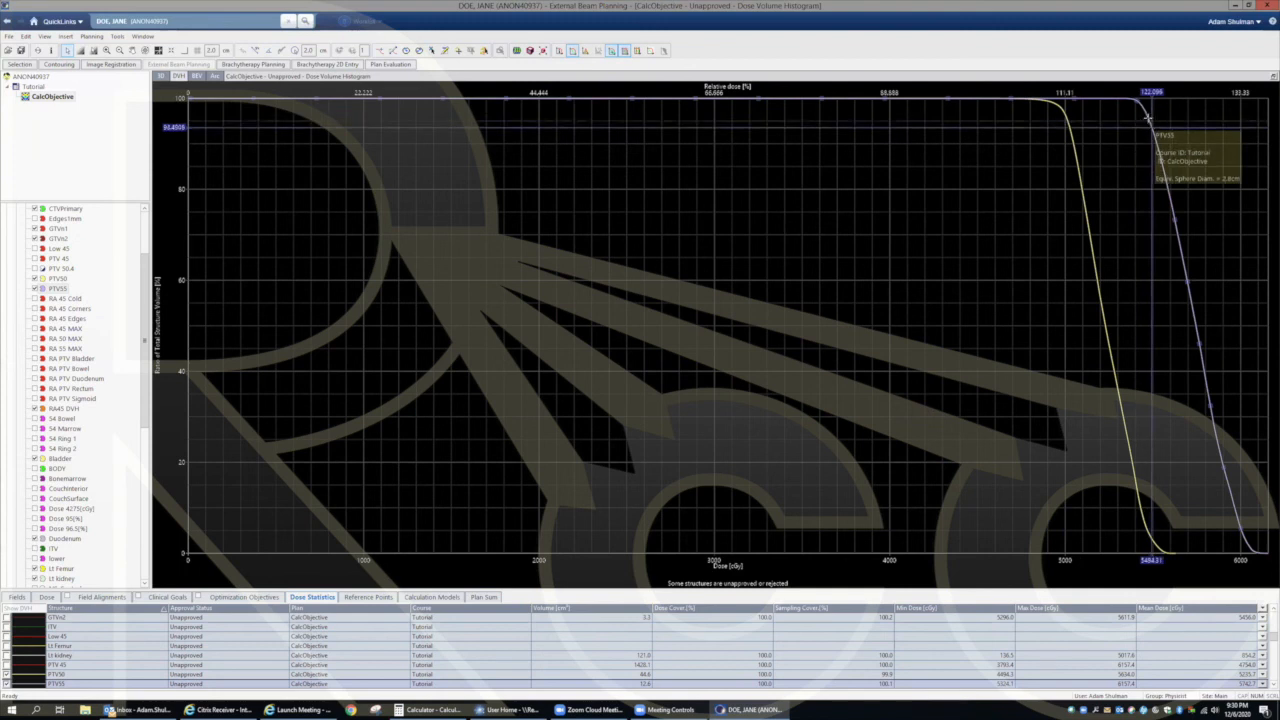
{"action": "left_click", "coordinate": [1147, 120]}
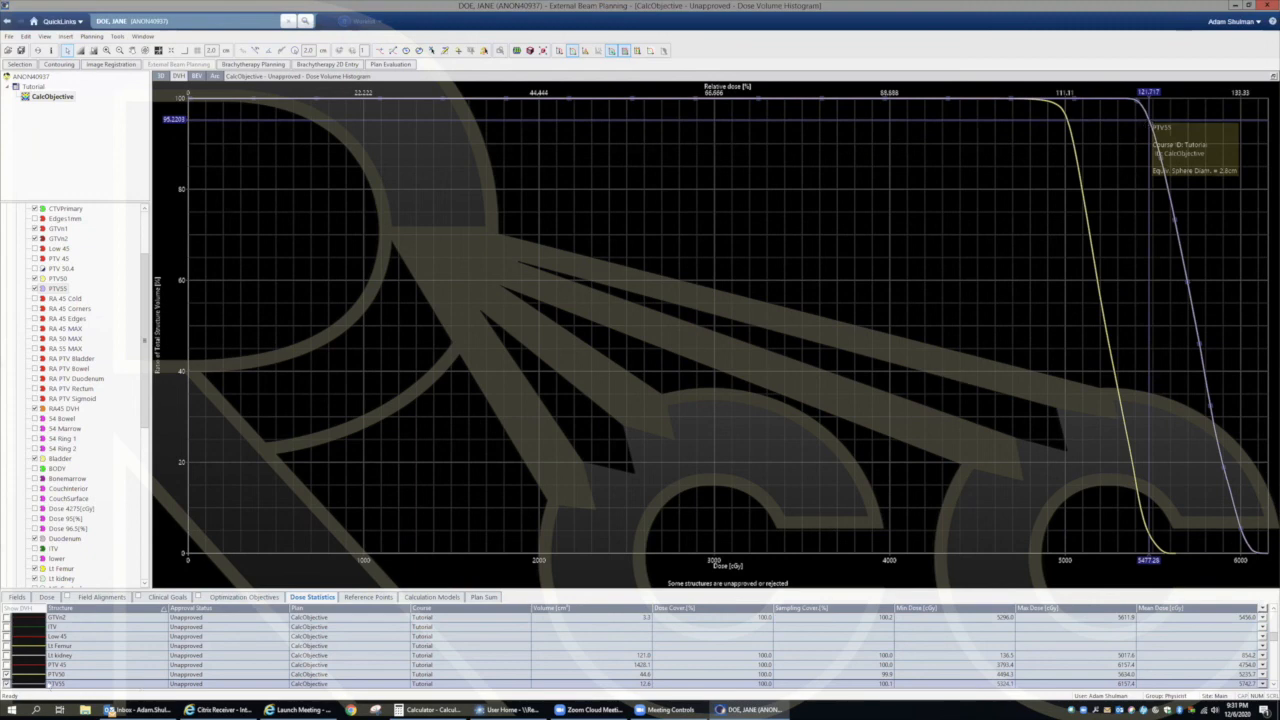
{"action": "left_click", "coordinate": [7, 684]}
{"action": "left_click", "coordinate": [7, 675]}
Step: Find the Rt kidney in the dose statistics, inspect its histogram curve, and hide it
{"action": "scroll", "coordinate": [8, 675], "scroll_direction": "down", "scroll_amount": 1}
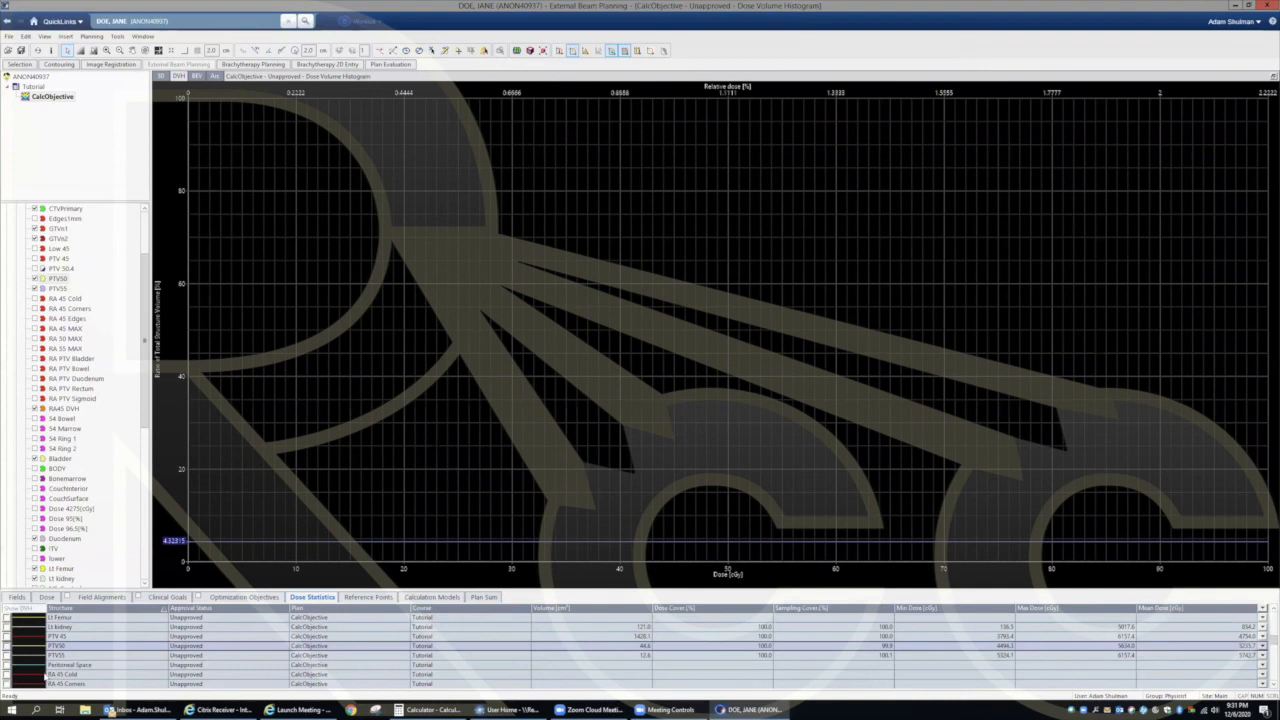
{"action": "scroll", "coordinate": [47, 680], "scroll_direction": "down", "scroll_amount": 4}
{"action": "scroll", "coordinate": [30, 675], "scroll_direction": "down", "scroll_amount": 4}
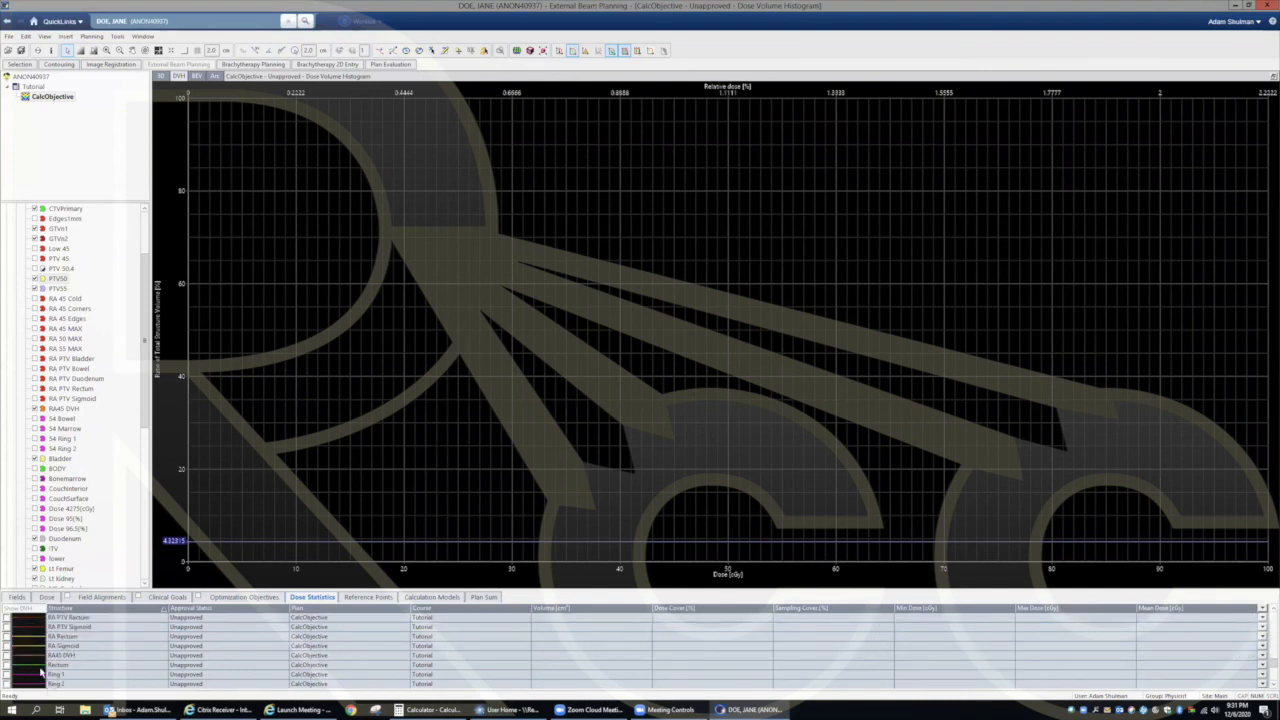
{"action": "scroll", "coordinate": [62, 674], "scroll_direction": "down", "scroll_amount": 1}
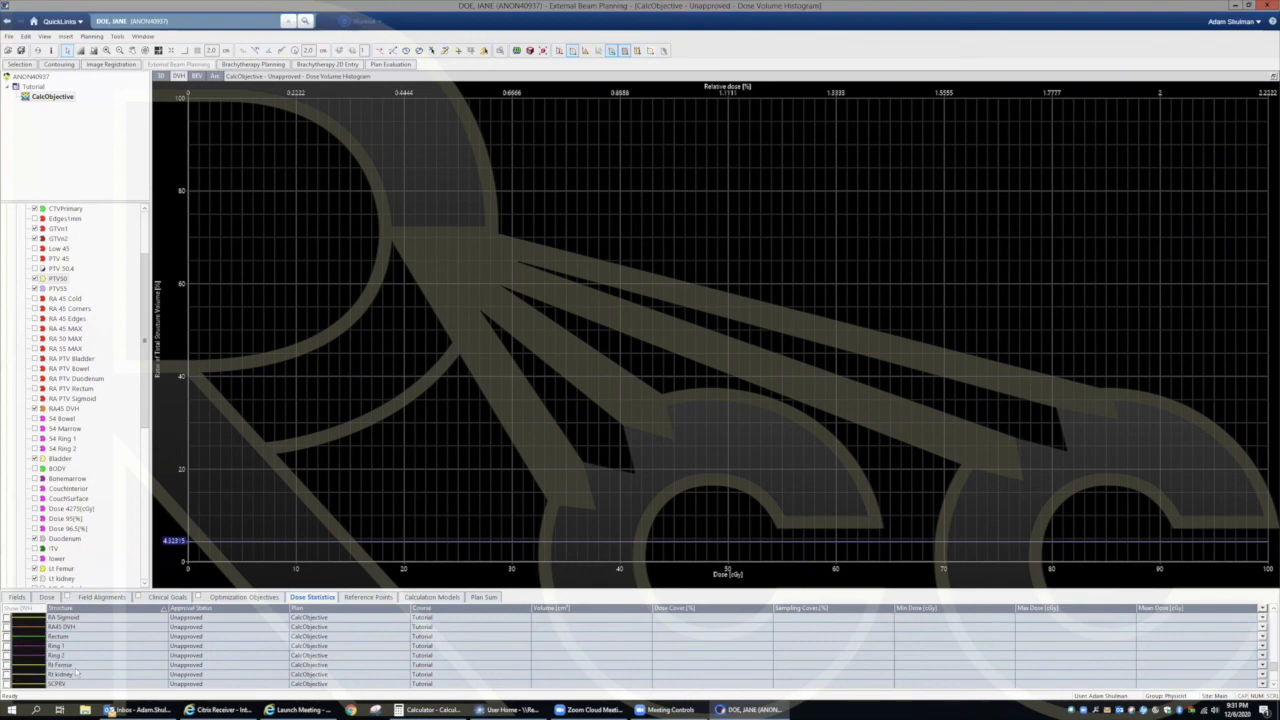
{"action": "left_click", "coordinate": [6, 675]}
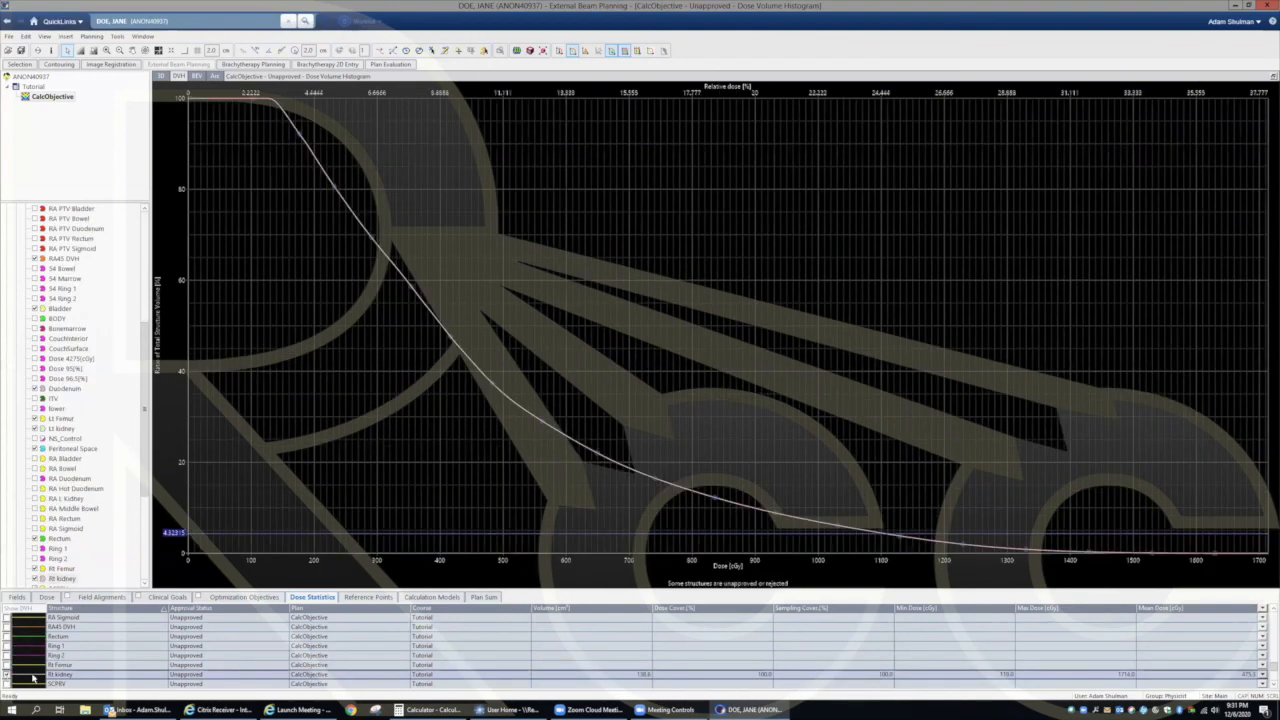
{"action": "left_click", "coordinate": [6, 675]}
Step: Inspect the SCPRV and SpinalCanPRV curves and dose statistics one at a time, hiding each after reading it
{"action": "scroll", "coordinate": [28, 656], "scroll_direction": "down", "scroll_amount": 1}
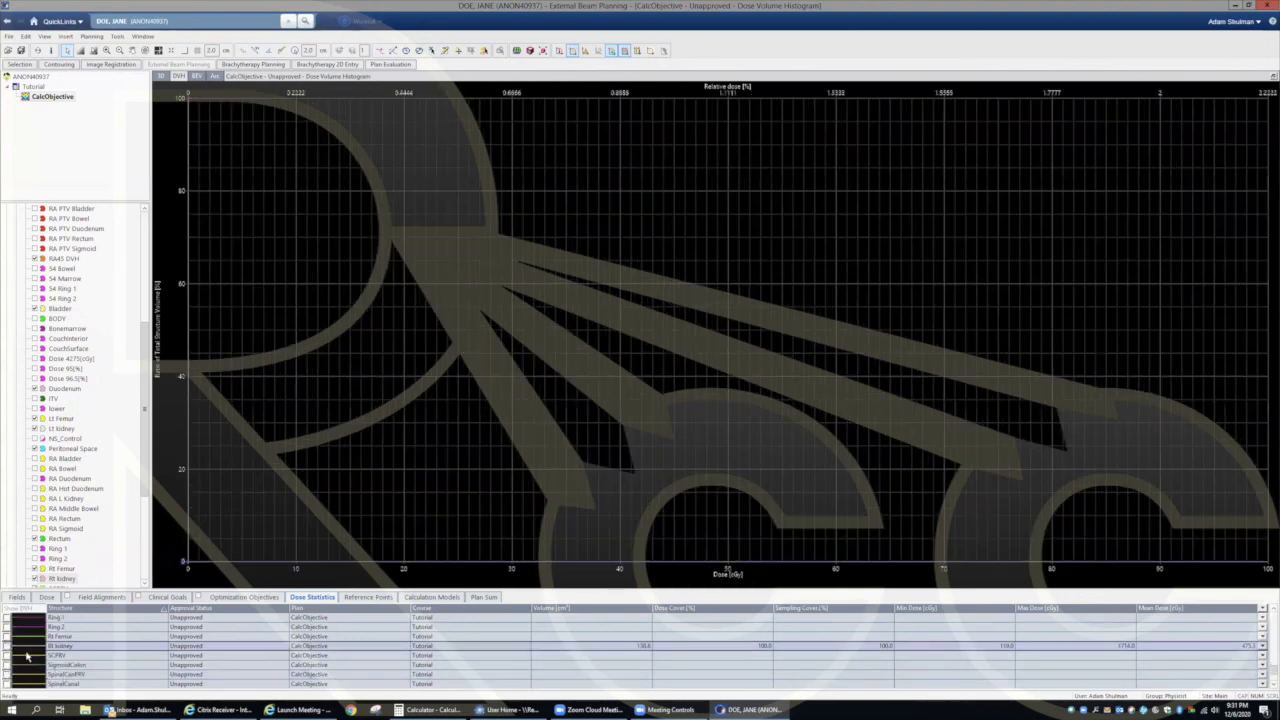
{"action": "left_click", "coordinate": [6, 655]}
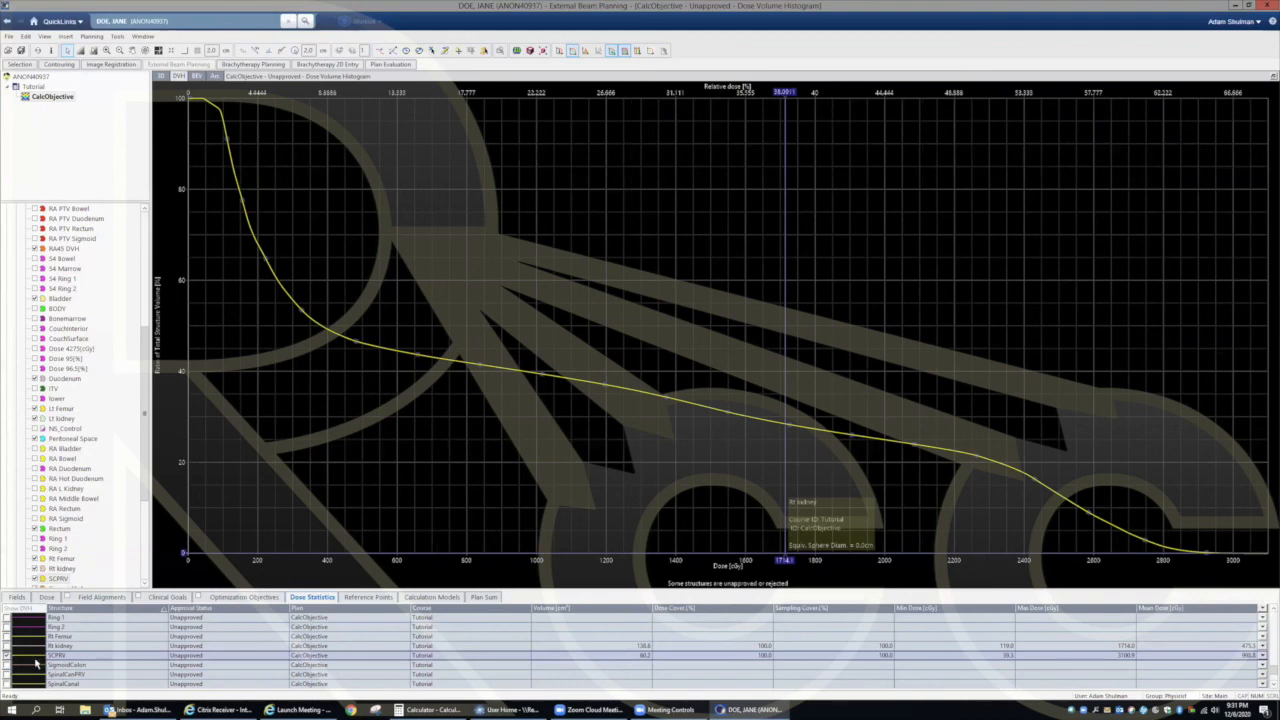
{"action": "left_click", "coordinate": [6, 656]}
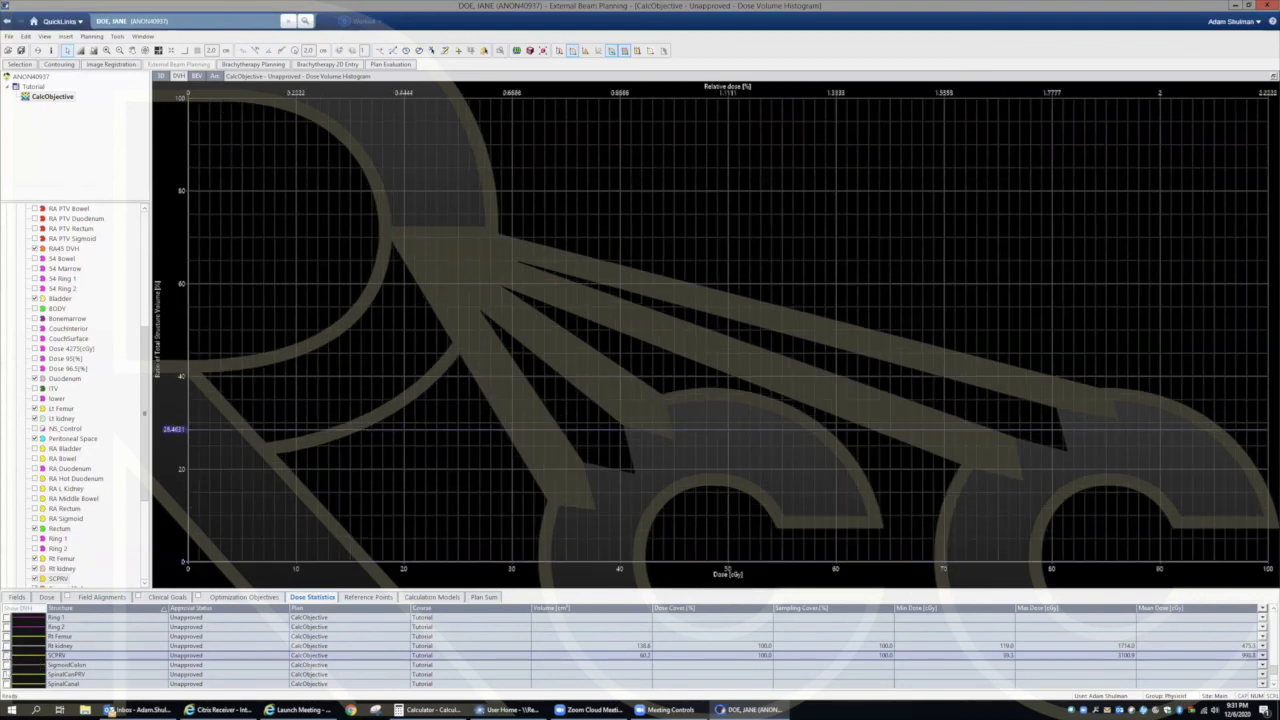
{"action": "left_click", "coordinate": [6, 674]}
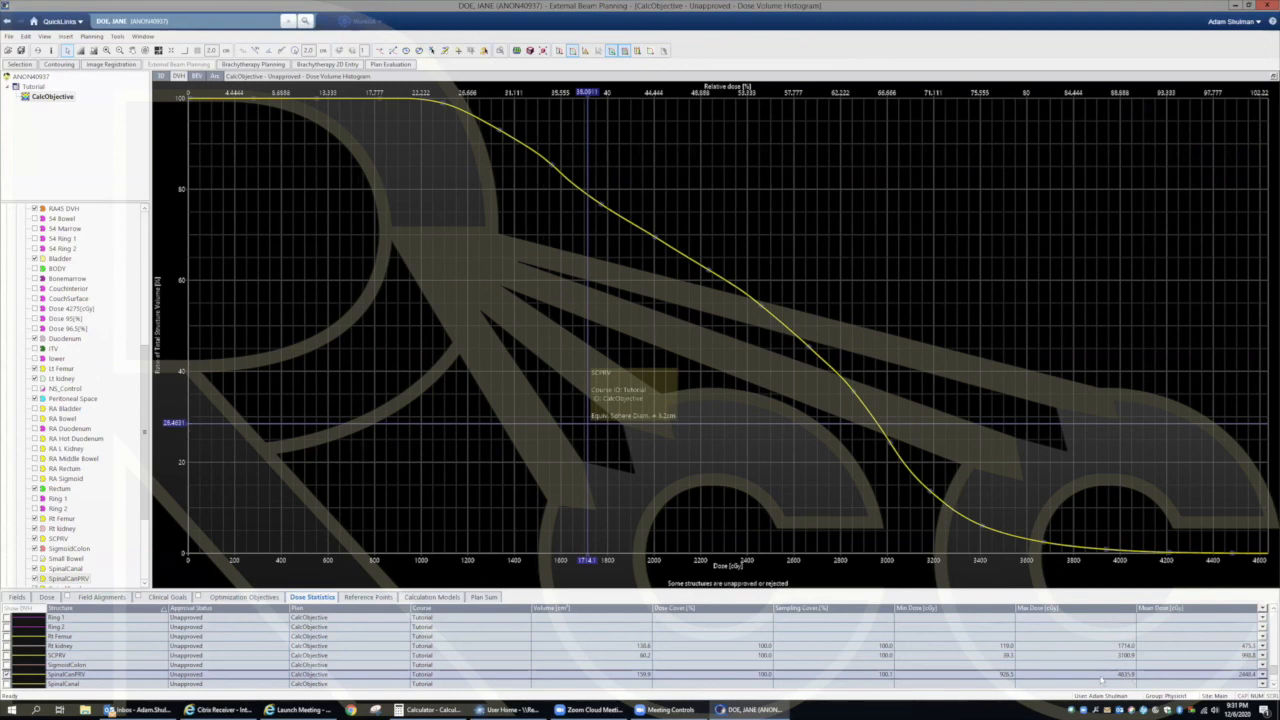
{"action": "left_click", "coordinate": [7, 676]}
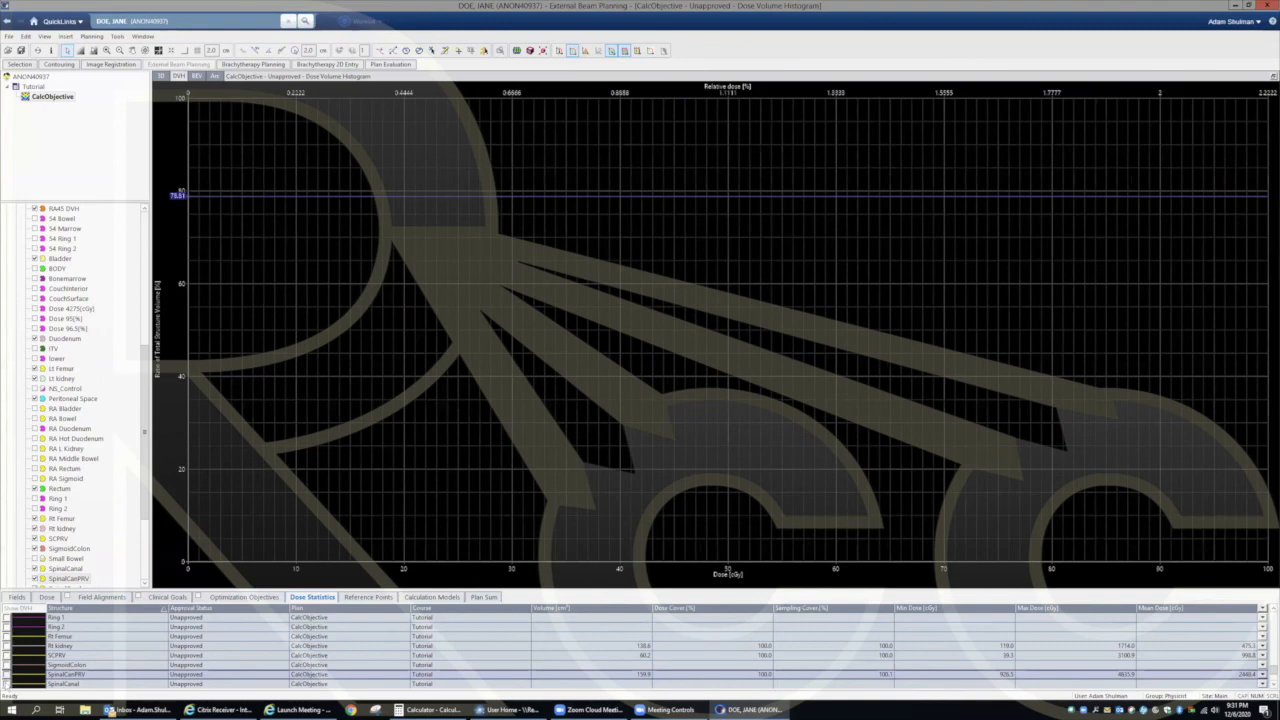
Step: Inspect the SpinalCanal and SpinalCord curves and dose statistics one at a time, hiding each after reading it
{"action": "left_click", "coordinate": [7, 676]}
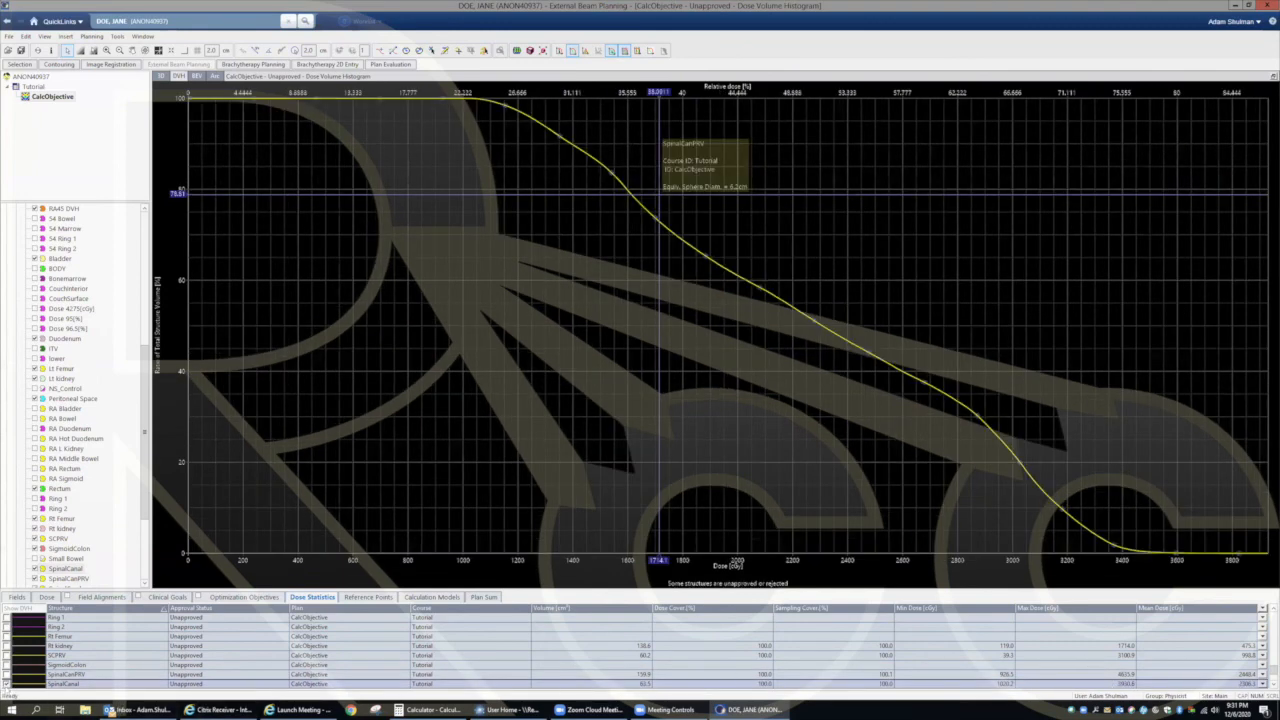
{"action": "scroll", "coordinate": [8, 678], "scroll_direction": "down", "scroll_amount": 1}
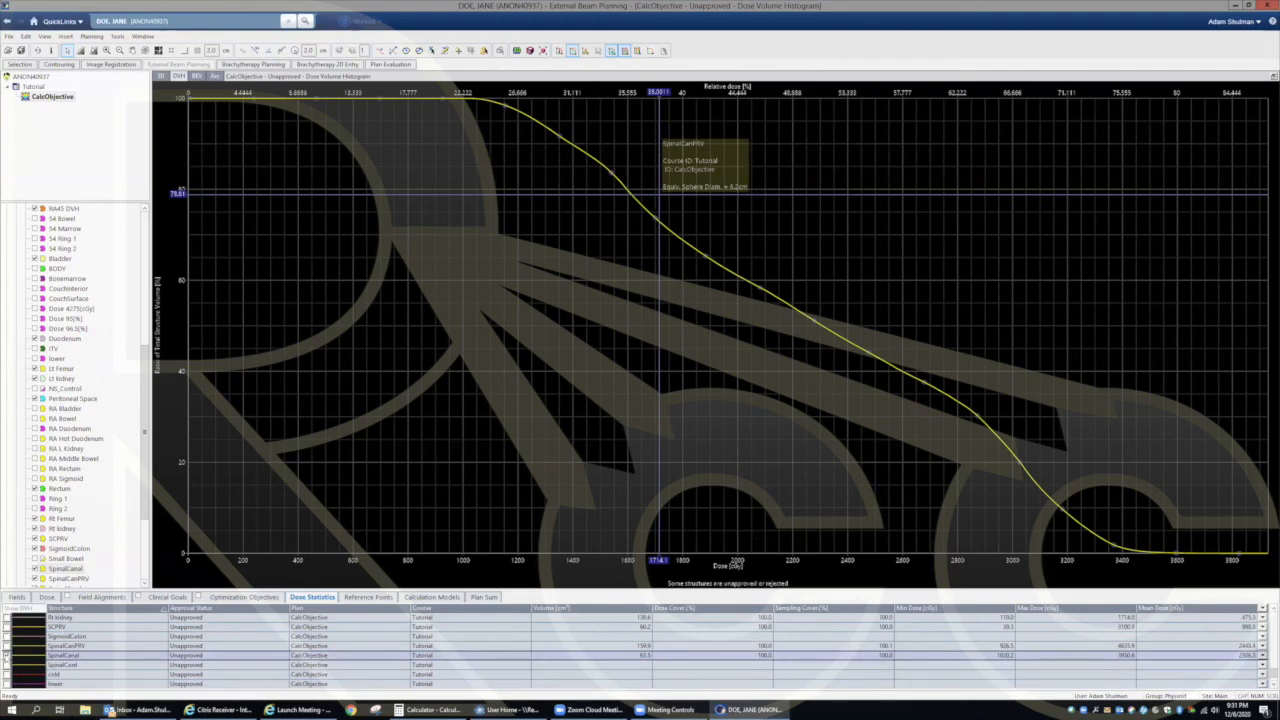
{"action": "left_click", "coordinate": [7, 656]}
{"action": "left_click", "coordinate": [7, 665]}
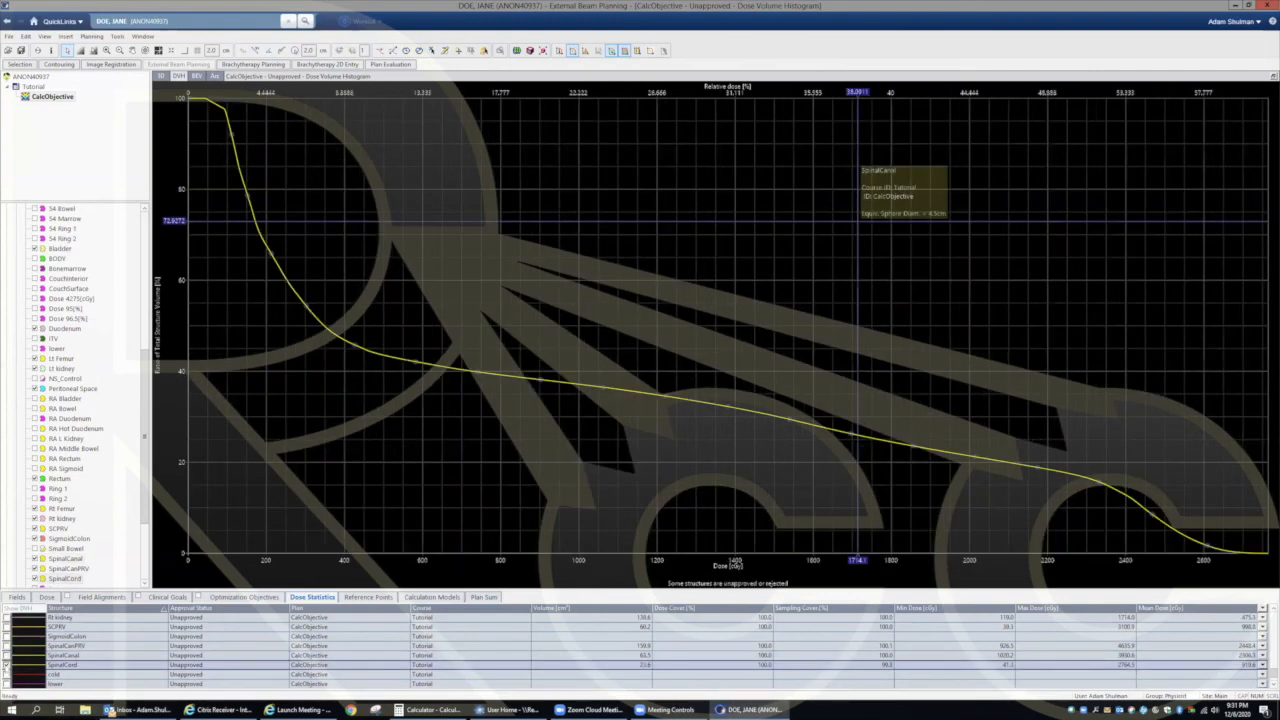
{"action": "left_click", "coordinate": [7, 665]}
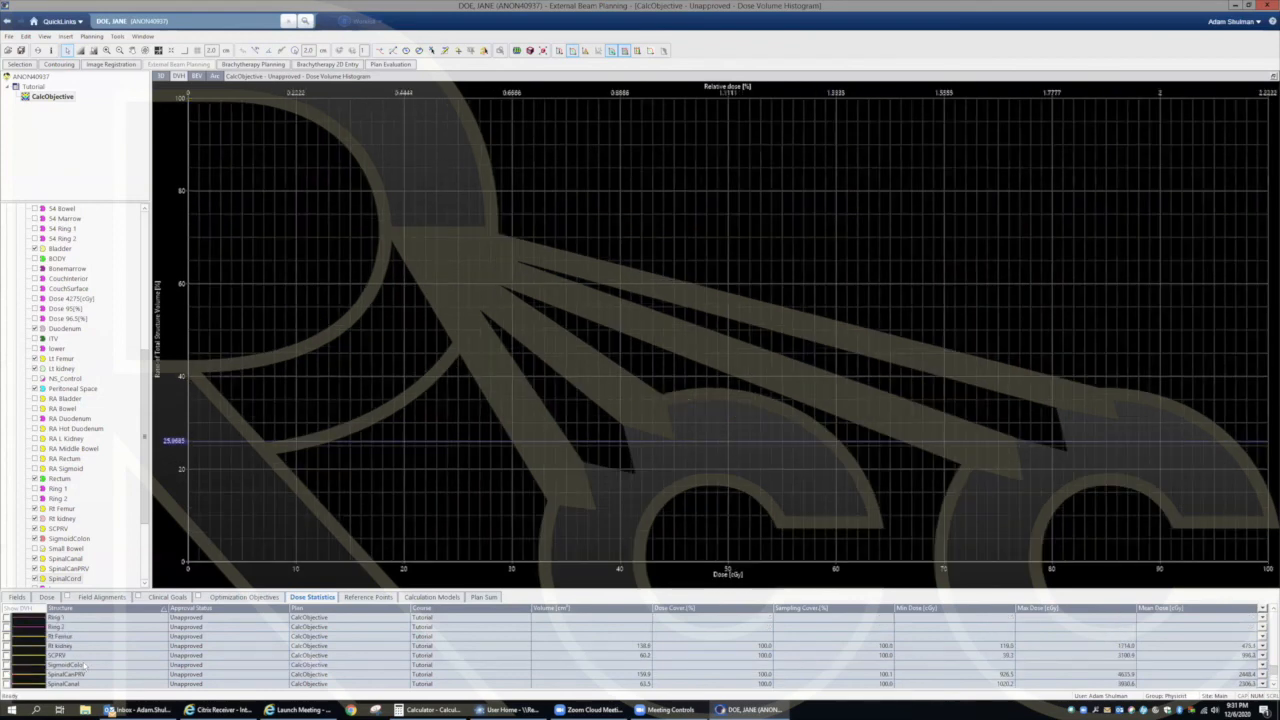
Step: Enlarge the dose statistics area, look through the listed structures for any left to review, and shrink the area again
{"action": "scroll", "coordinate": [95, 664], "scroll_direction": "up", "scroll_amount": 4}
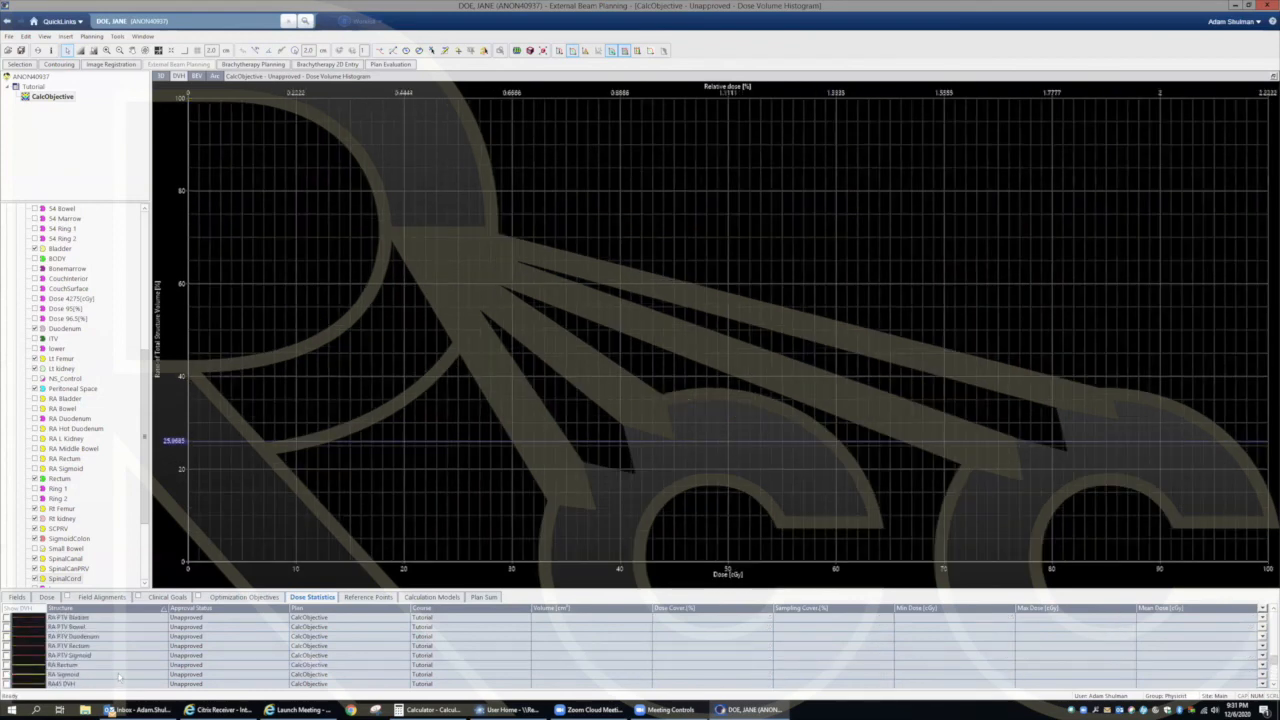
{"action": "left_click_drag", "start_coordinate": [677, 588], "coordinate": [680, 498]}
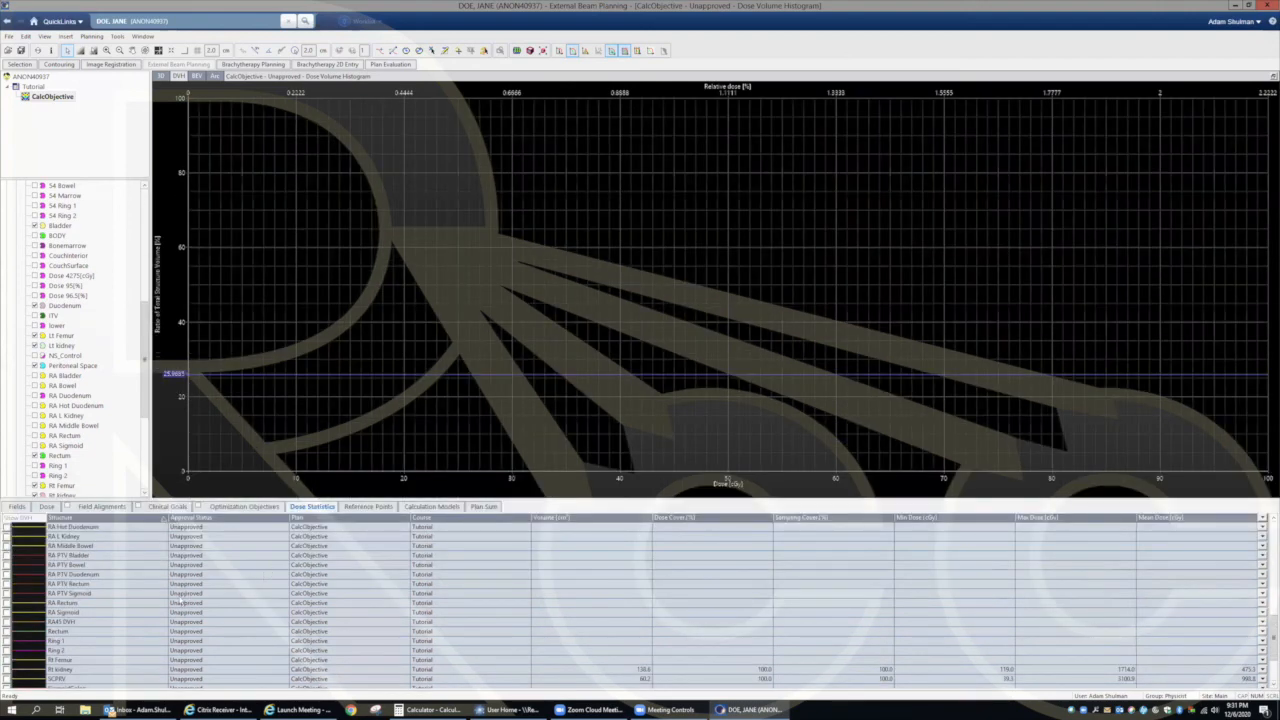
{"action": "scroll", "coordinate": [66, 598], "scroll_direction": "down", "scroll_amount": 3}
{"action": "scroll", "coordinate": [72, 604], "scroll_direction": "up", "scroll_amount": 5}
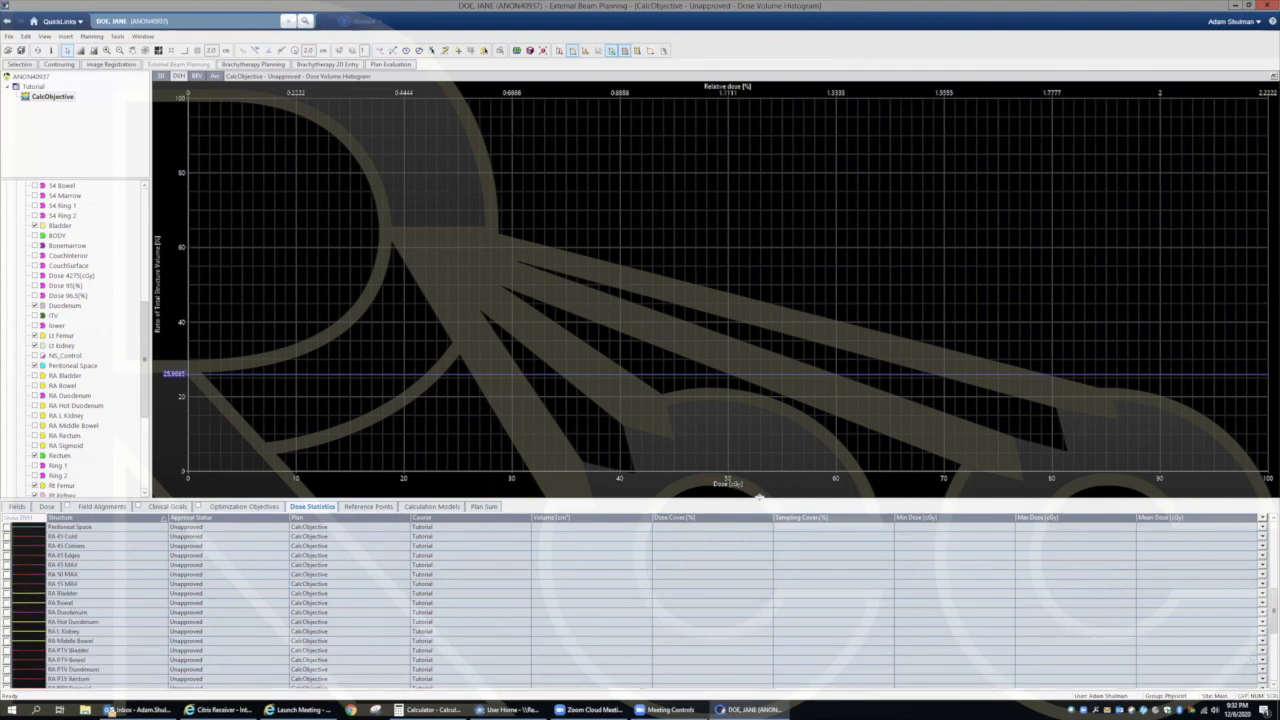
{"action": "left_click_drag", "start_coordinate": [759, 505], "coordinate": [759, 604]}
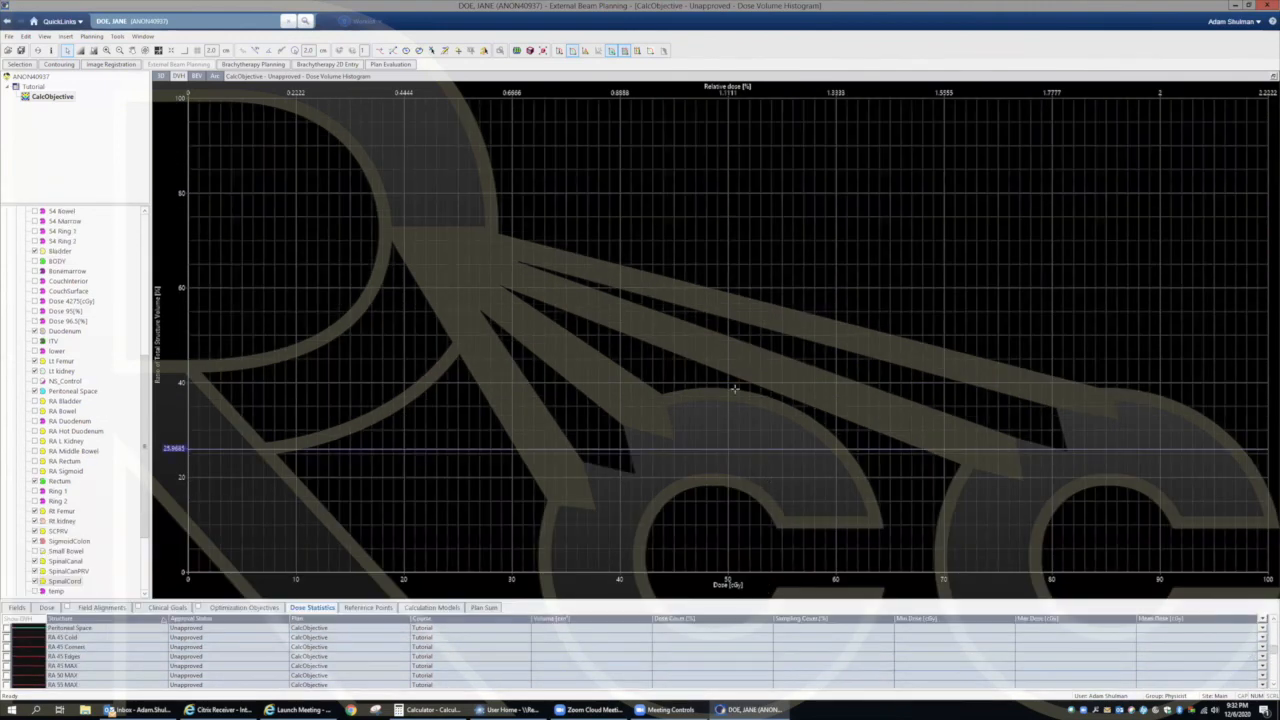
Step: Switch from the dose volume histogram to the 3D model view and set the beam's eye view to ARC 1
{"action": "right_click", "coordinate": [1058, 174]}
{"action": "left_click", "coordinate": [1065, 183]}
{"action": "right_click", "coordinate": [760, 251]}
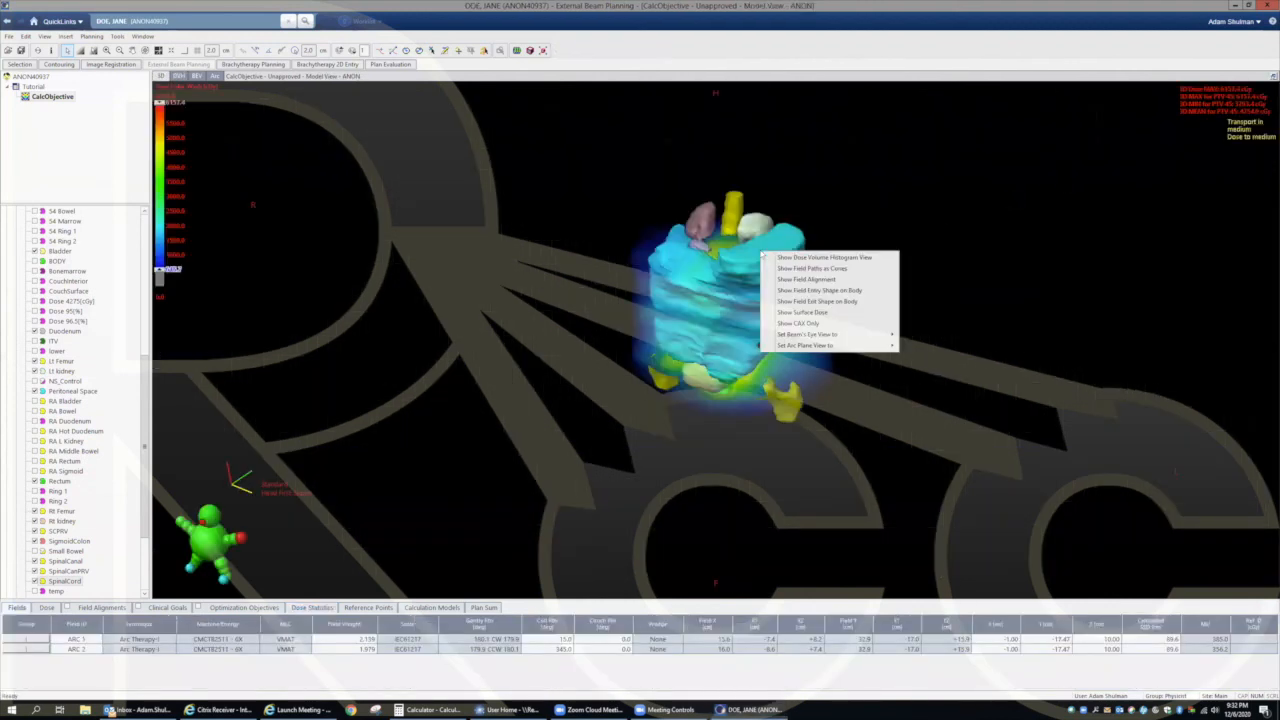
{"action": "mouse_move", "coordinate": [880, 334]}
{"action": "left_click", "coordinate": [921, 334]}
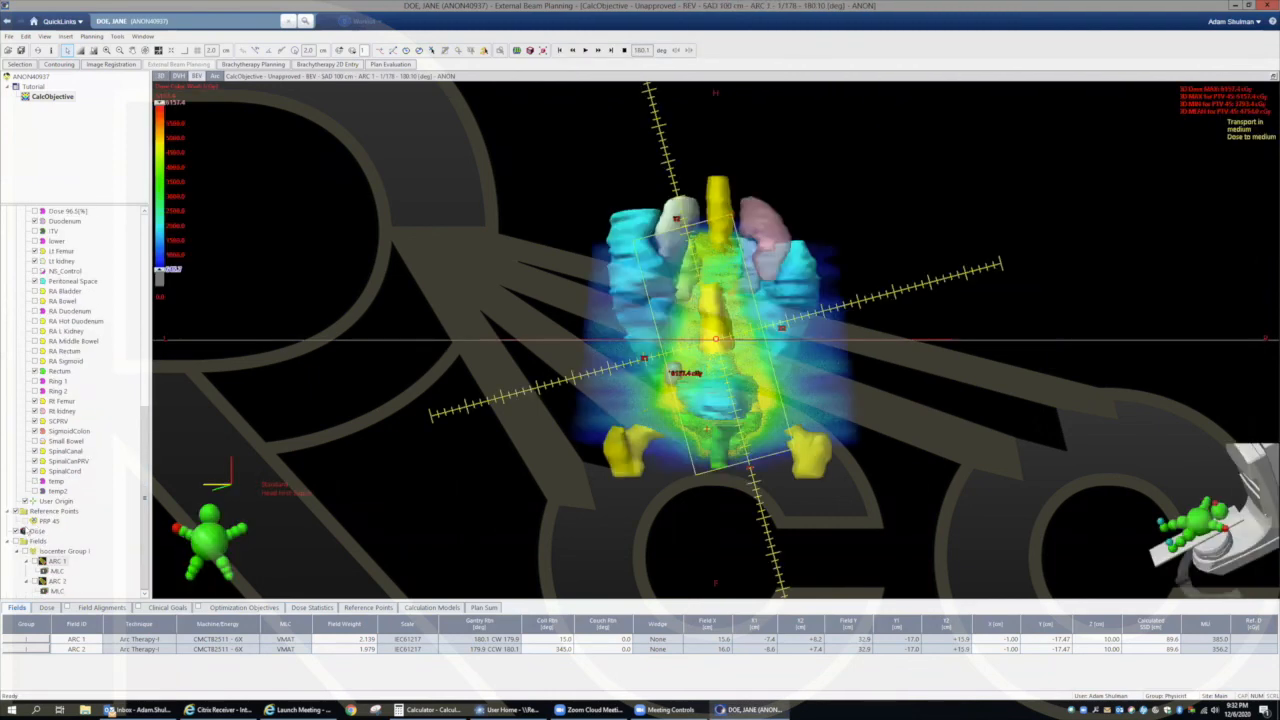
Step: Hide the dose and all structures in the beam's eye view, and show only PTV50, PTV55 and PTV 45
{"action": "left_click", "coordinate": [16, 532]}
{"action": "left_click_drag", "start_coordinate": [142, 485], "coordinate": [143, 283]}
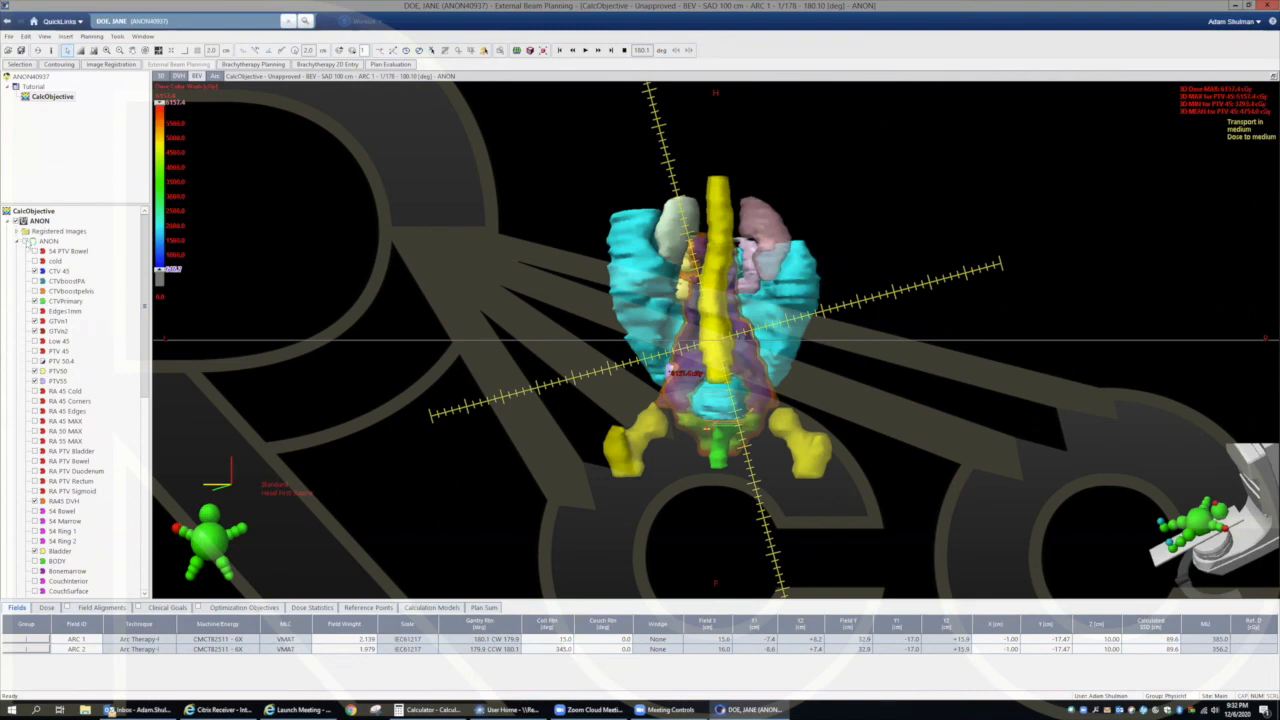
{"action": "left_click", "coordinate": [30, 242]}
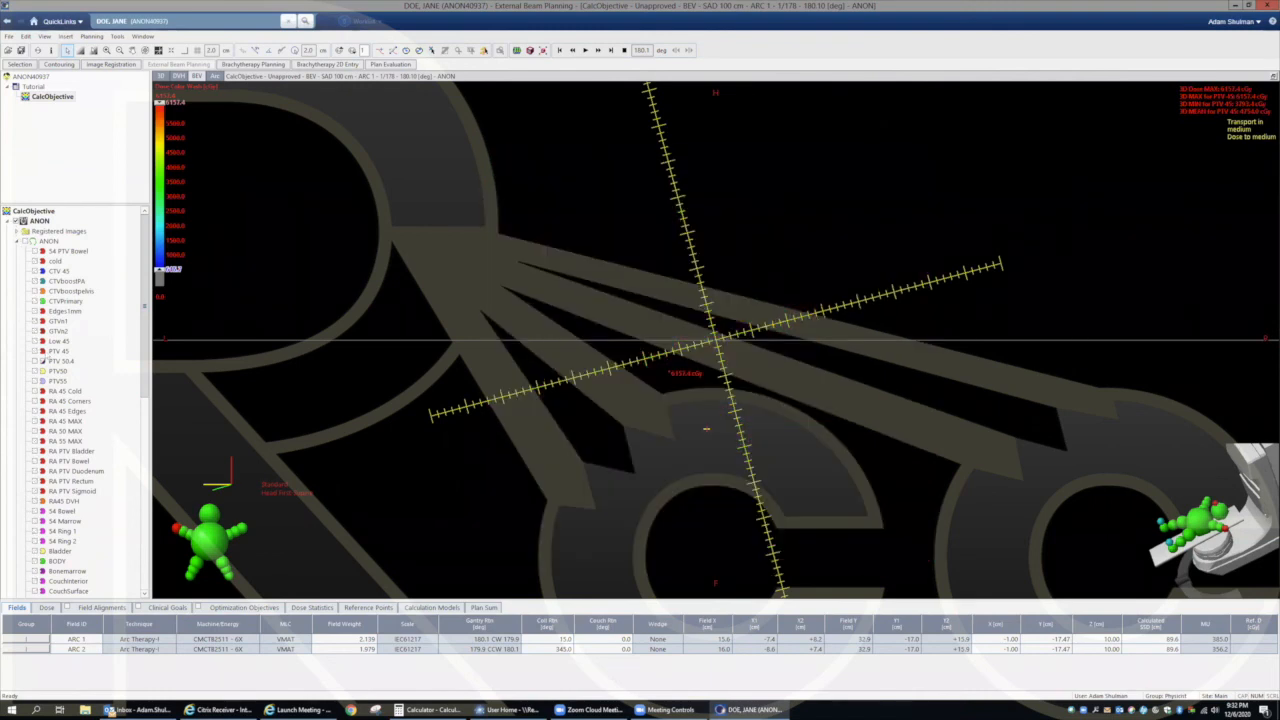
{"action": "left_click", "coordinate": [34, 371]}
{"action": "left_click", "coordinate": [34, 381]}
{"action": "left_click", "coordinate": [34, 351]}
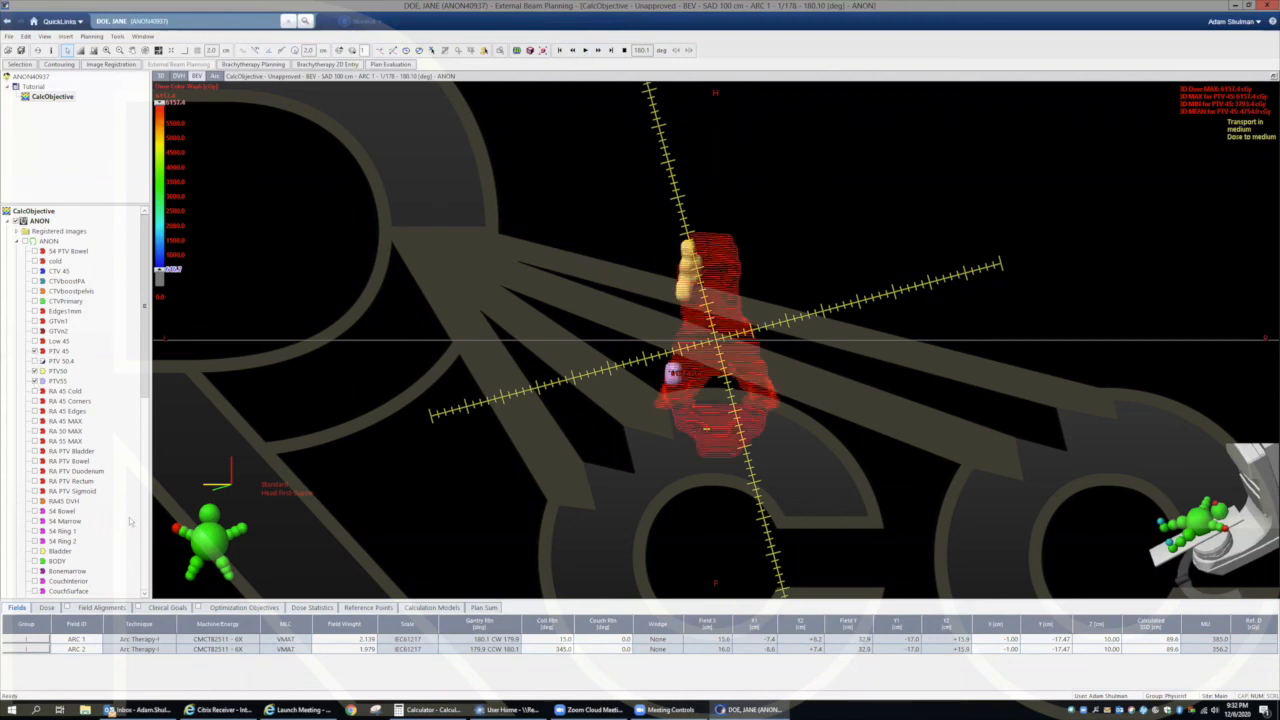
Step: Select the MLC of ARC 1 and play the arc to watch the leaf motion over the targets
{"action": "left_click_drag", "start_coordinate": [146, 386], "coordinate": [143, 580]}
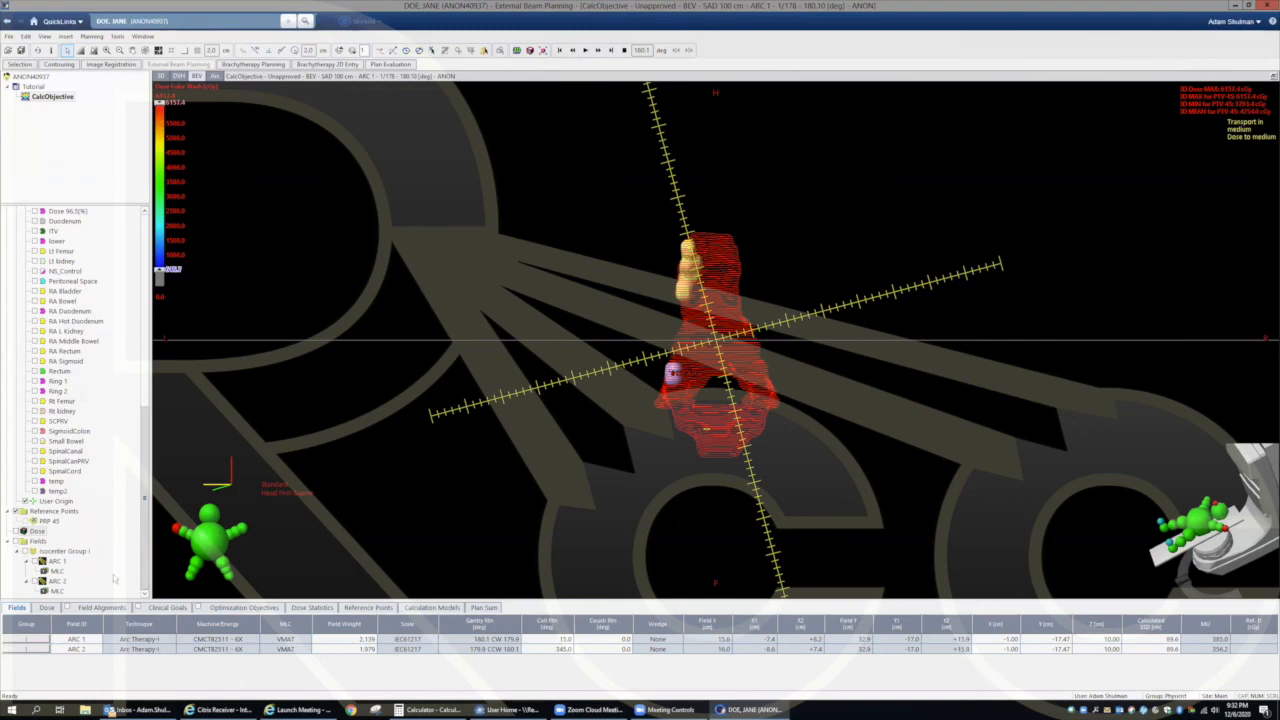
{"action": "left_click", "coordinate": [56, 570]}
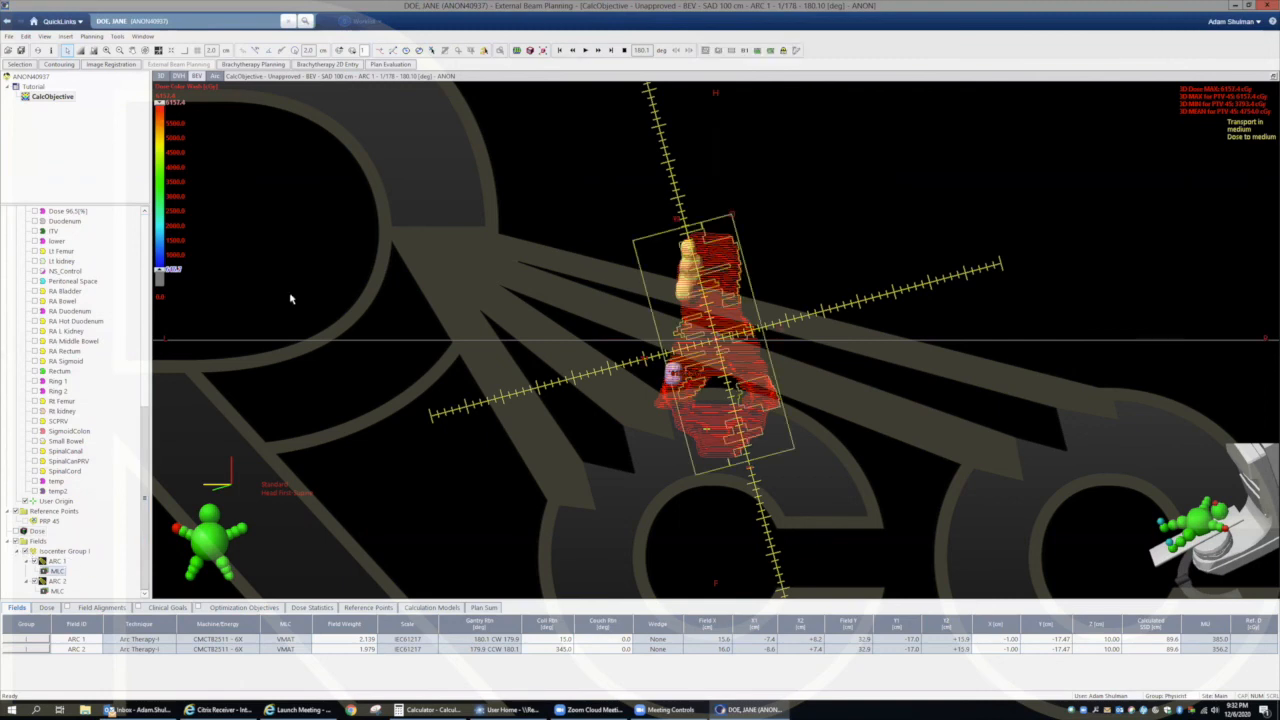
{"action": "left_click", "coordinate": [585, 49]}
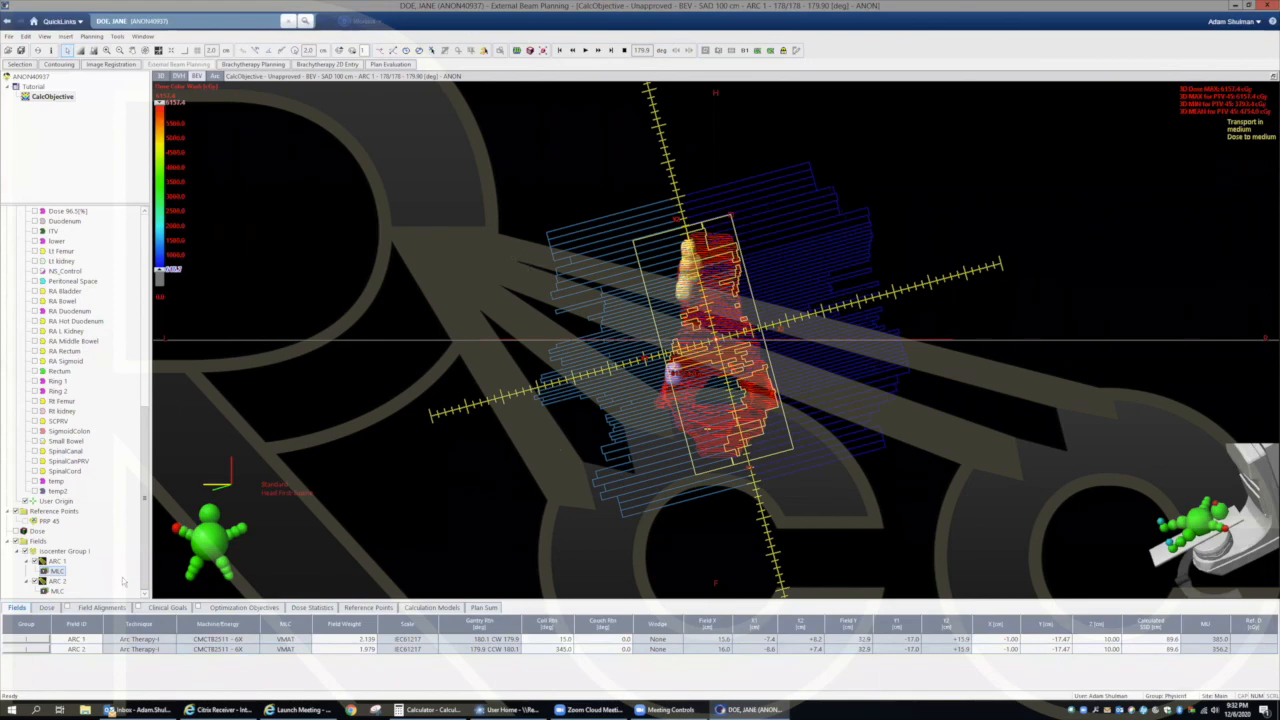
Step: Play ARC 2 with its MLC selected to watch the leaf motion, and magnify the target area in the beam's eye view
{"action": "left_click", "coordinate": [57, 591]}
{"action": "left_click", "coordinate": [585, 50]}
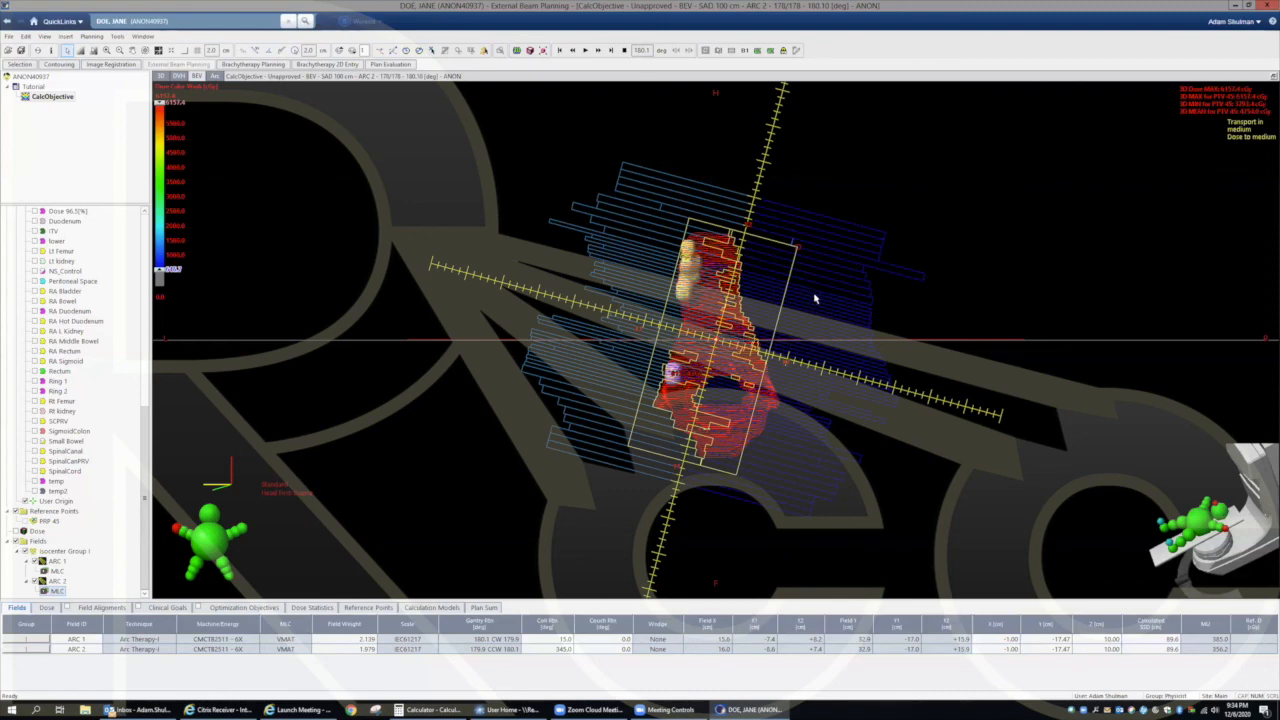
{"action": "left_click", "coordinate": [106, 50]}
{"action": "left_click_drag", "start_coordinate": [642, 198], "coordinate": [803, 503]}
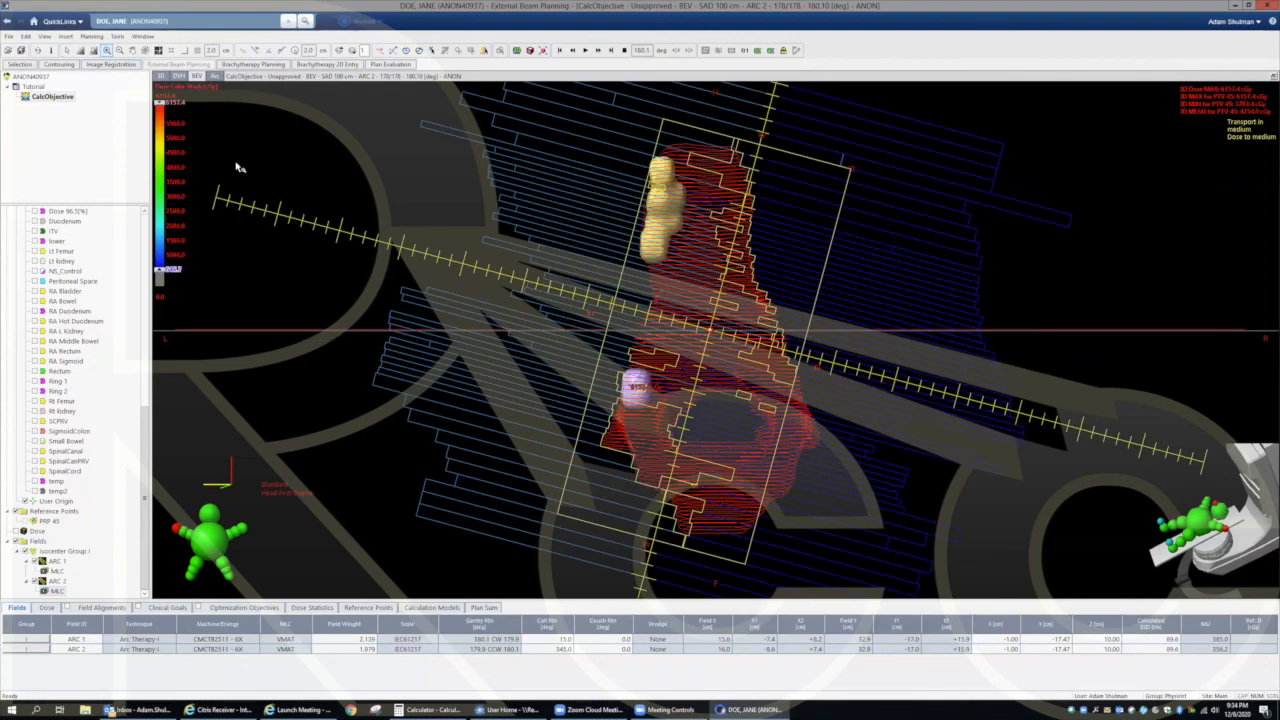
{"action": "left_click", "coordinate": [67, 50]}
Step: Switch to the Calculator, move it clear of the targets, and add the monitor units of both arcs as 385 + 356
{"action": "left_click", "coordinate": [434, 709]}
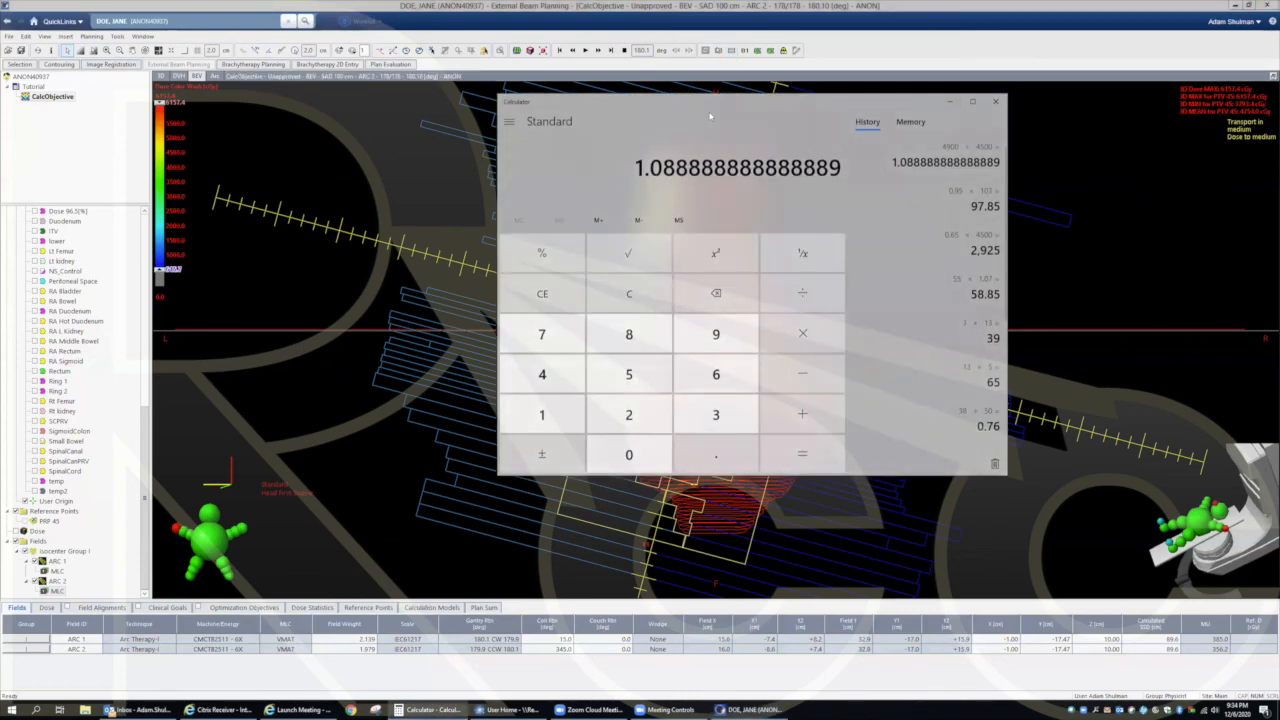
{"action": "left_click_drag", "start_coordinate": [710, 117], "coordinate": [353, 132]}
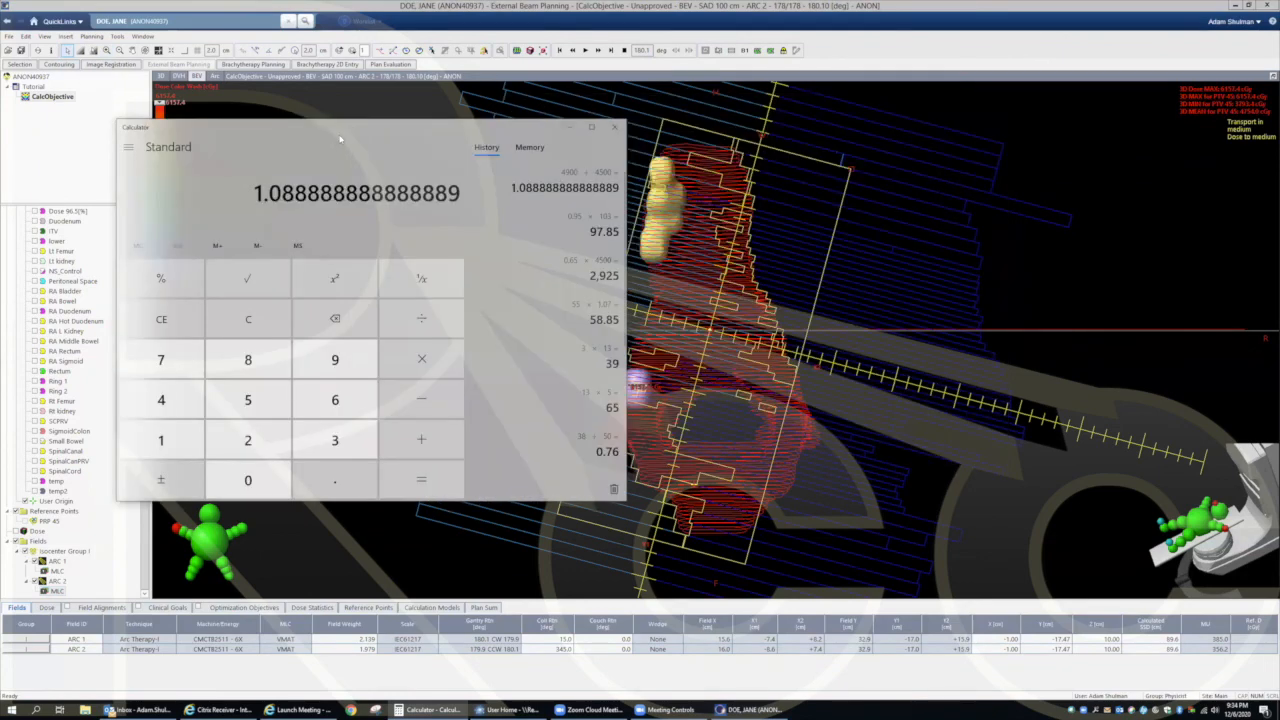
{"action": "type", "text": "385"}
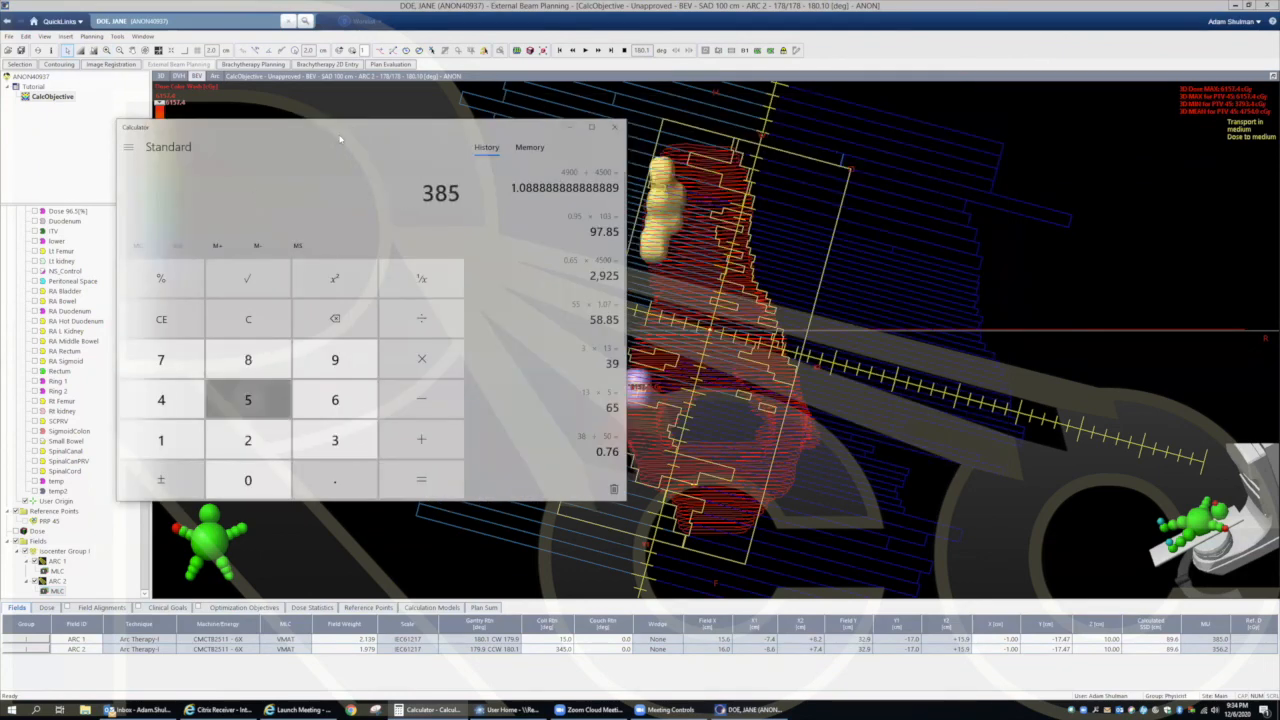
{"action": "key", "text": "asterisk"}
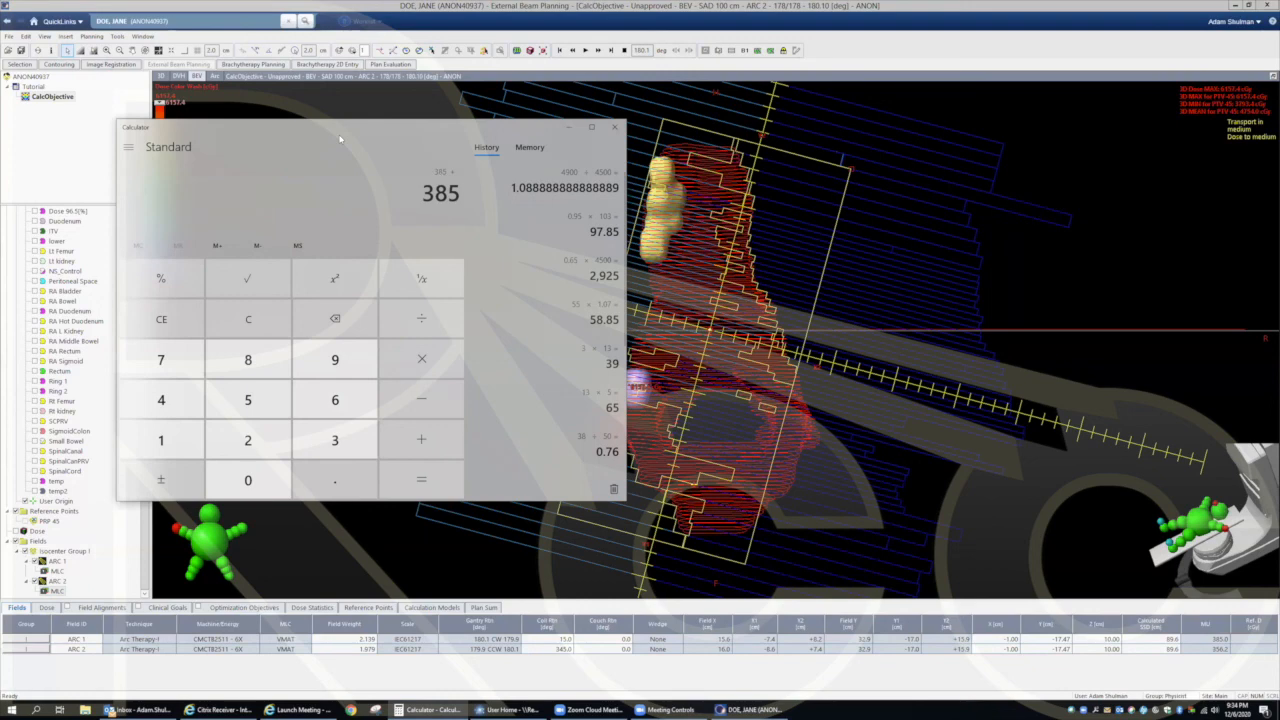
{"action": "type", "text": "356"}
{"action": "key", "text": "Return"}
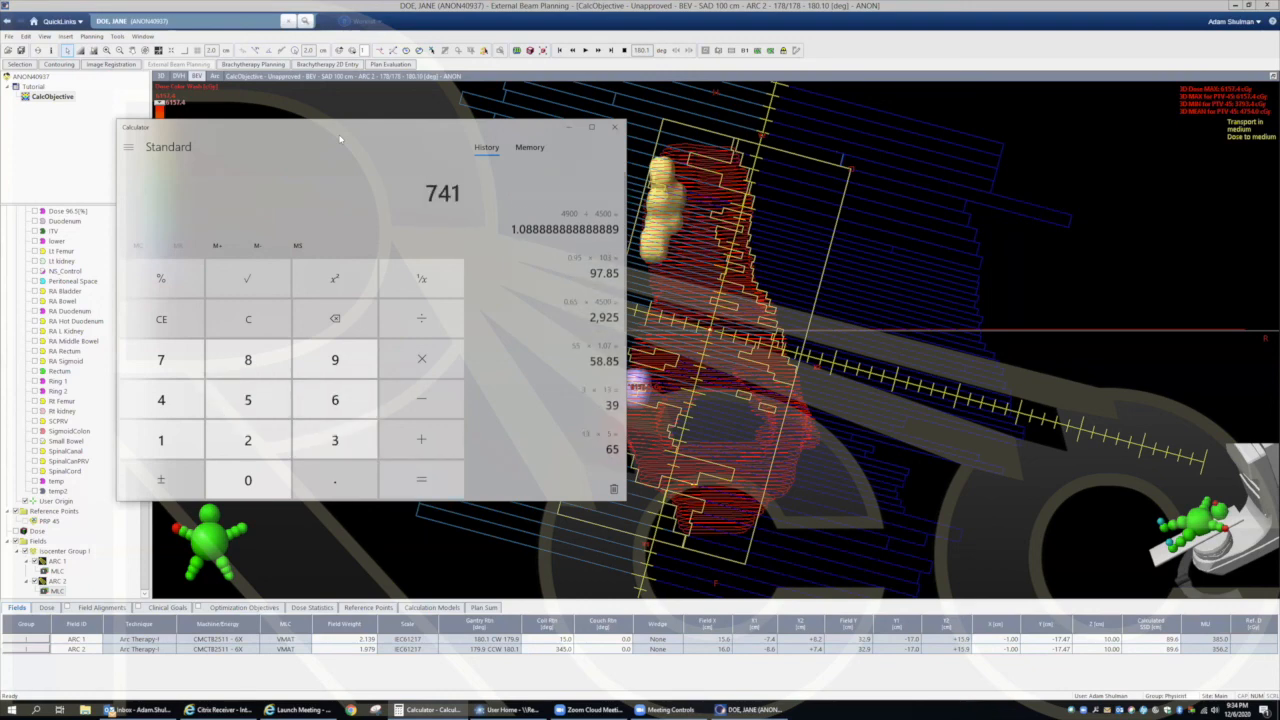
Step: Divide the monitor unit sum by 1.8 and the result by 100, and minimize the Calculator
{"action": "key", "text": "slash"}
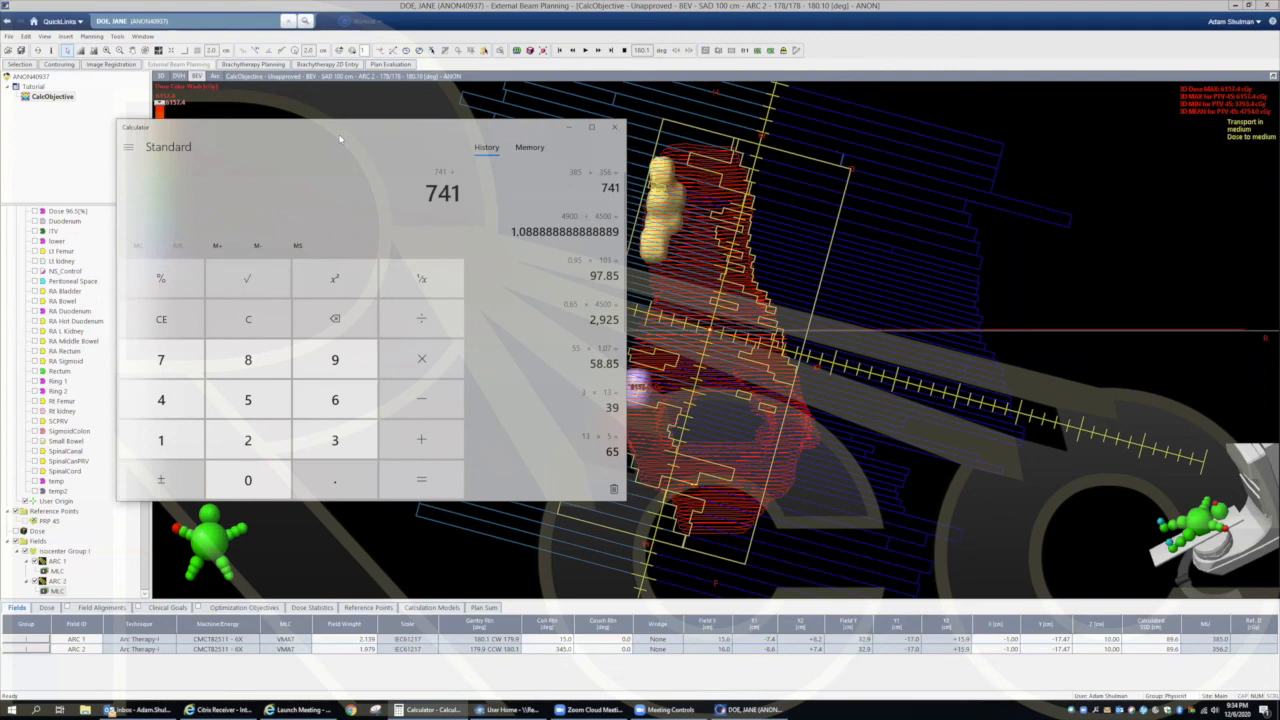
{"action": "type", "text": "1.8"}
{"action": "key", "text": "Return"}
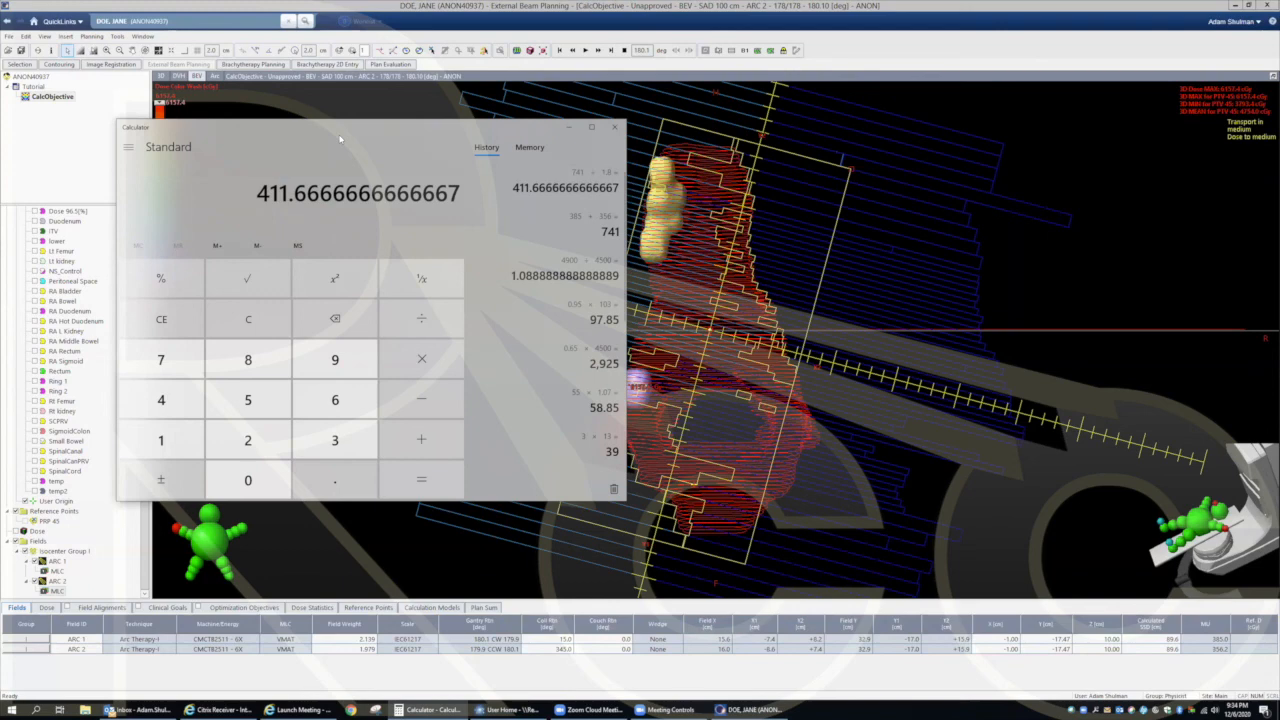
{"action": "type", "text": "/100"}
{"action": "key", "text": "Return"}
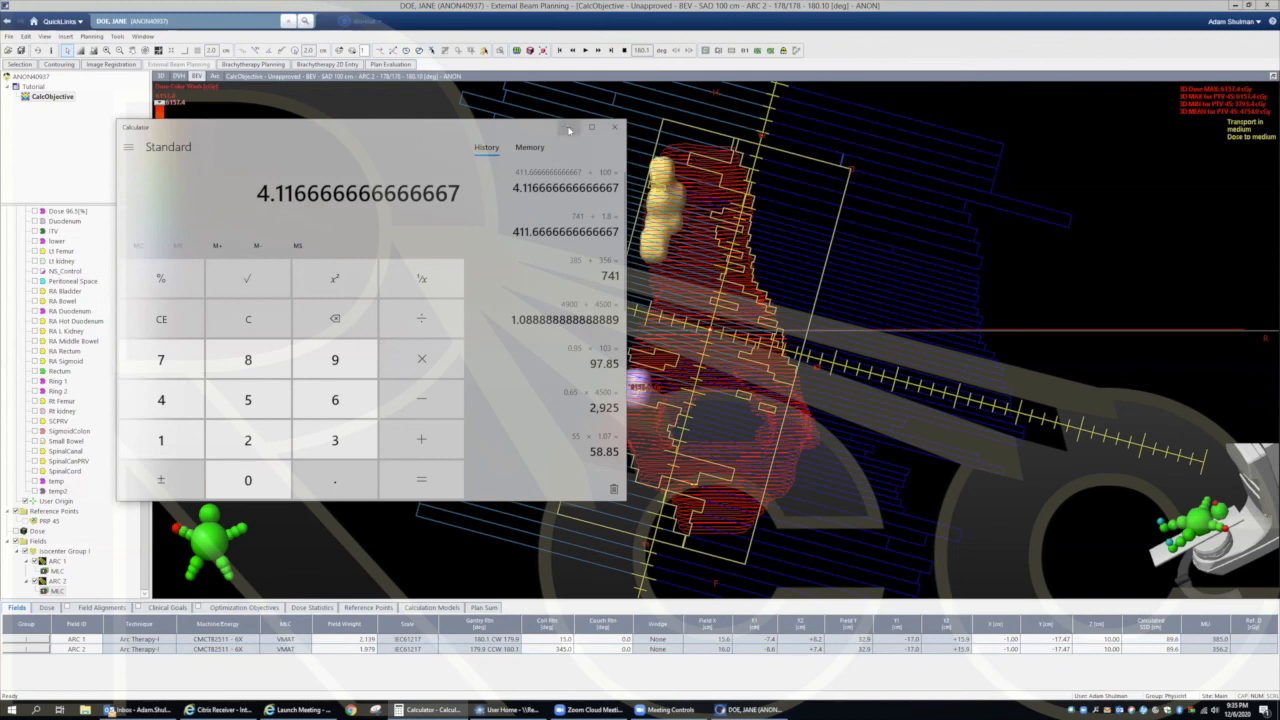
{"action": "left_click", "coordinate": [569, 130]}
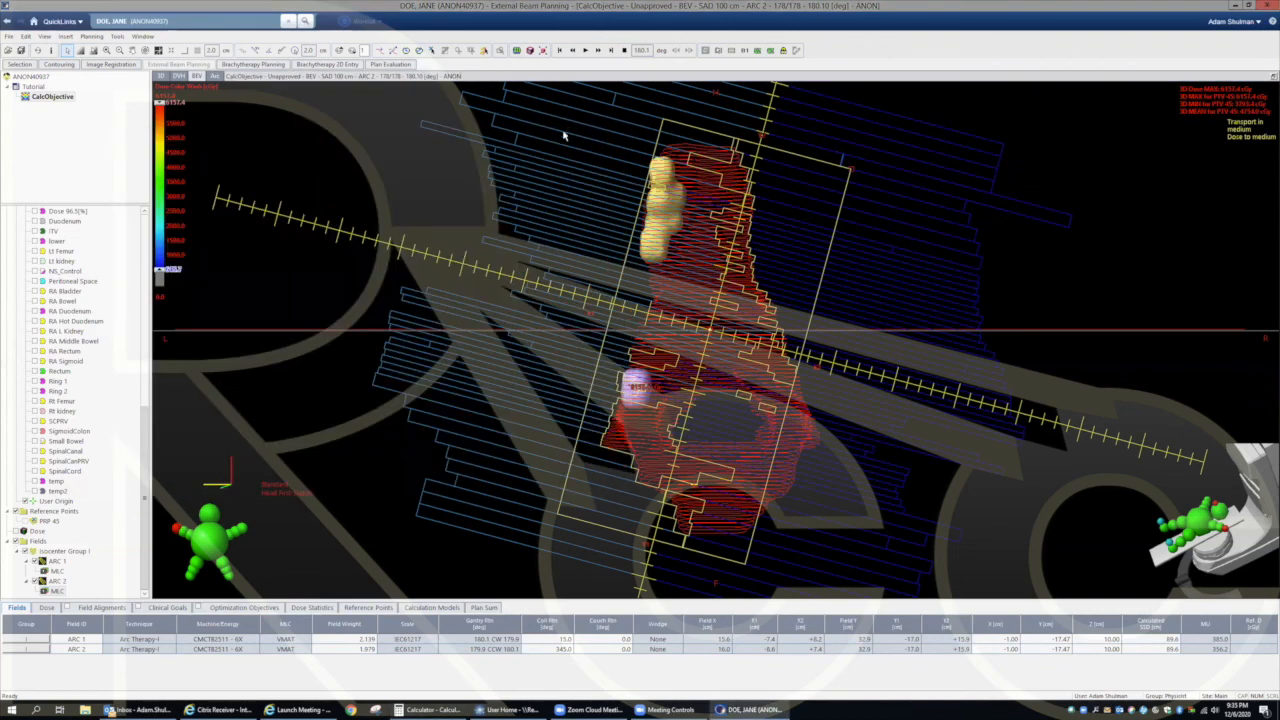